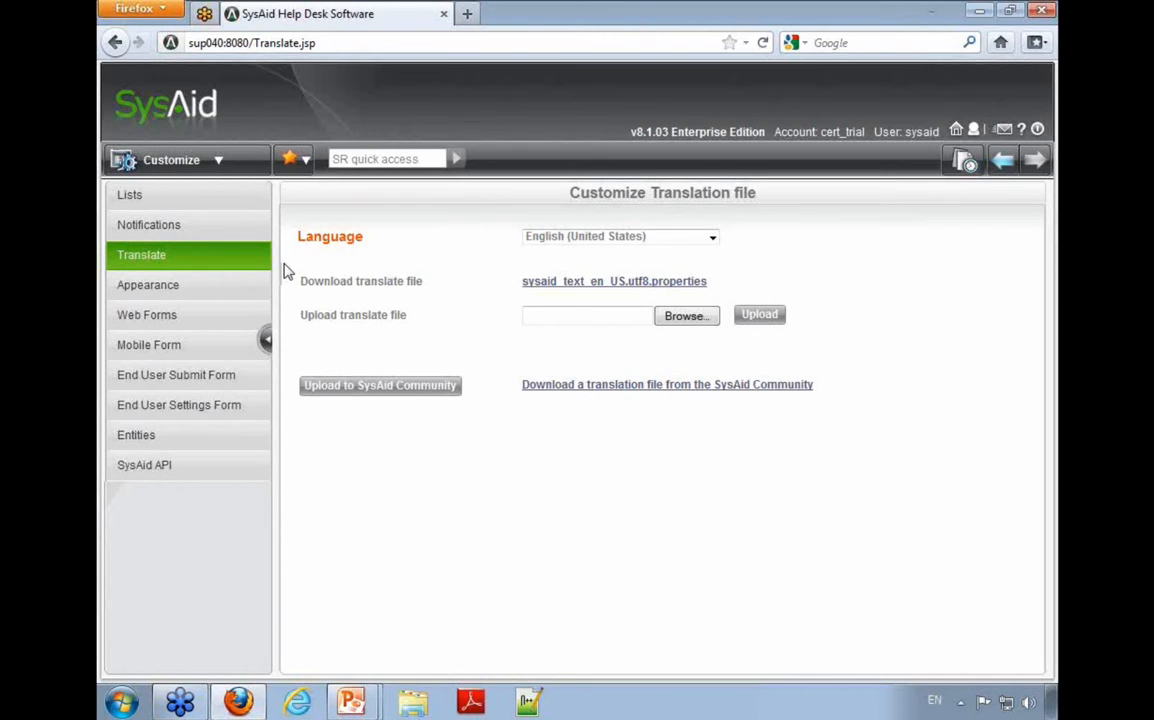
Step: Look through the languages available for the translation file, leaving English (United States) selected
{"action": "left_click", "coordinate": [545, 240]}
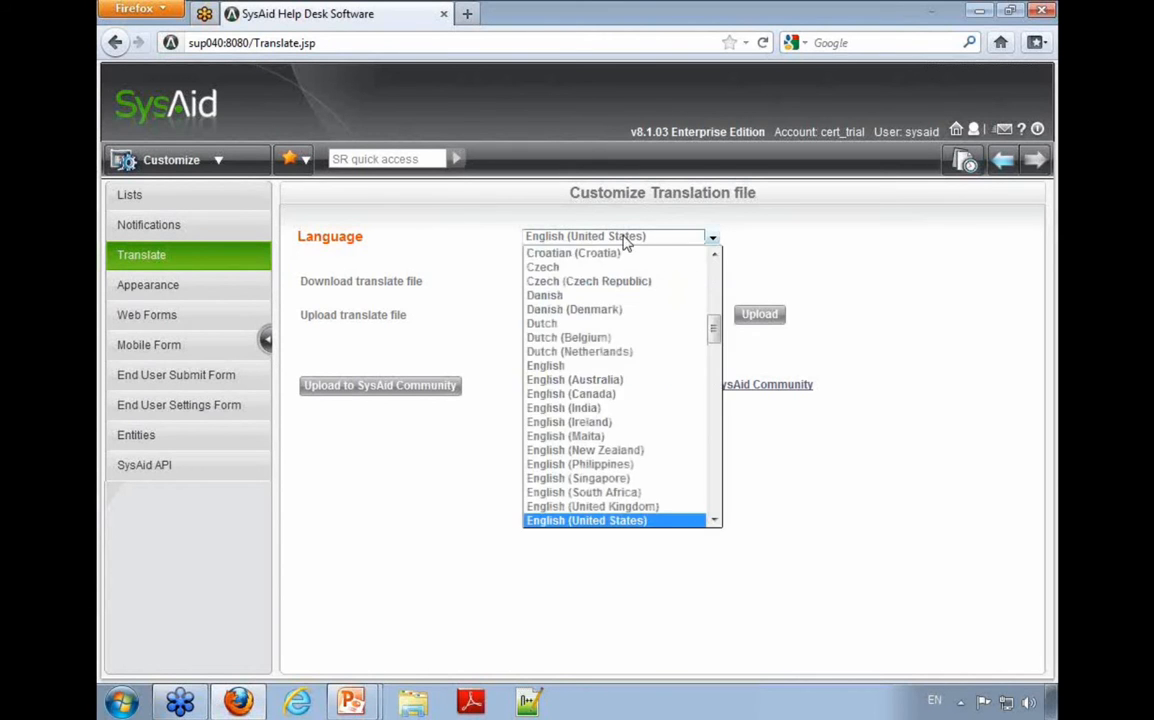
{"action": "mouse_move", "coordinate": [719, 333]}
{"action": "left_mouse_down"}
{"action": "mouse_move", "coordinate": [721, 413]}
{"action": "mouse_move", "coordinate": [719, 348]}
{"action": "left_mouse_up"}
{"action": "left_click", "coordinate": [772, 262]}
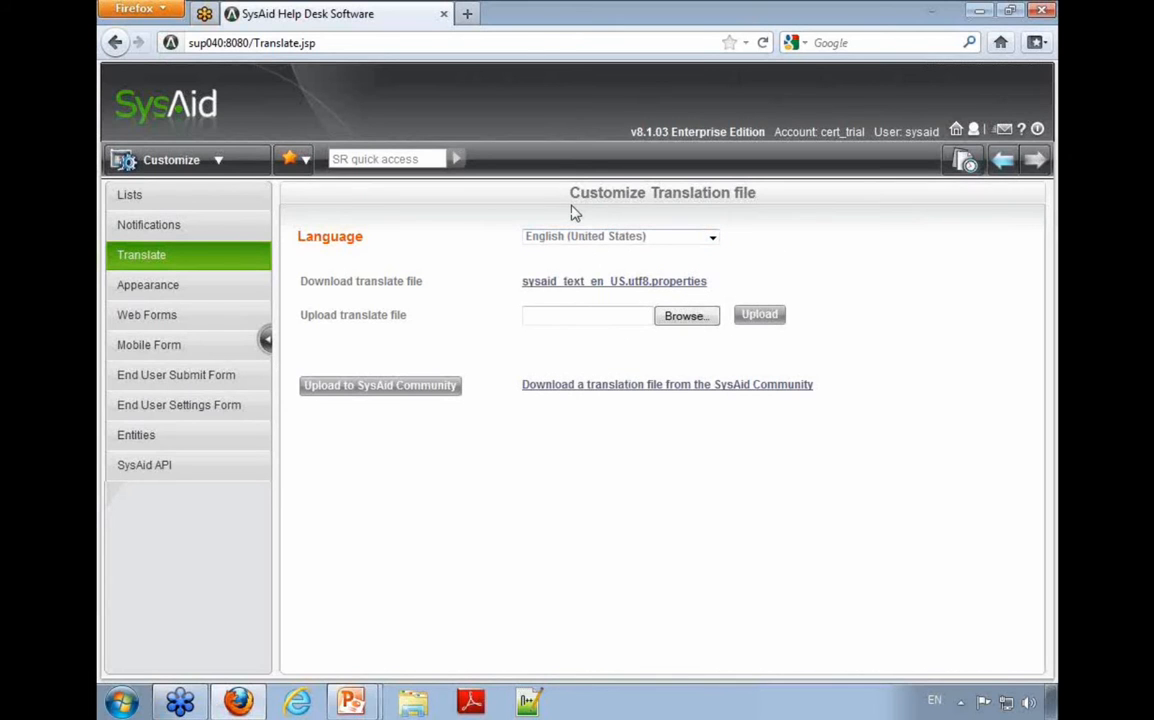
Step: Open Account Defaults in Preferences and examine the account's default Language setting
{"action": "left_click", "coordinate": [218, 160]}
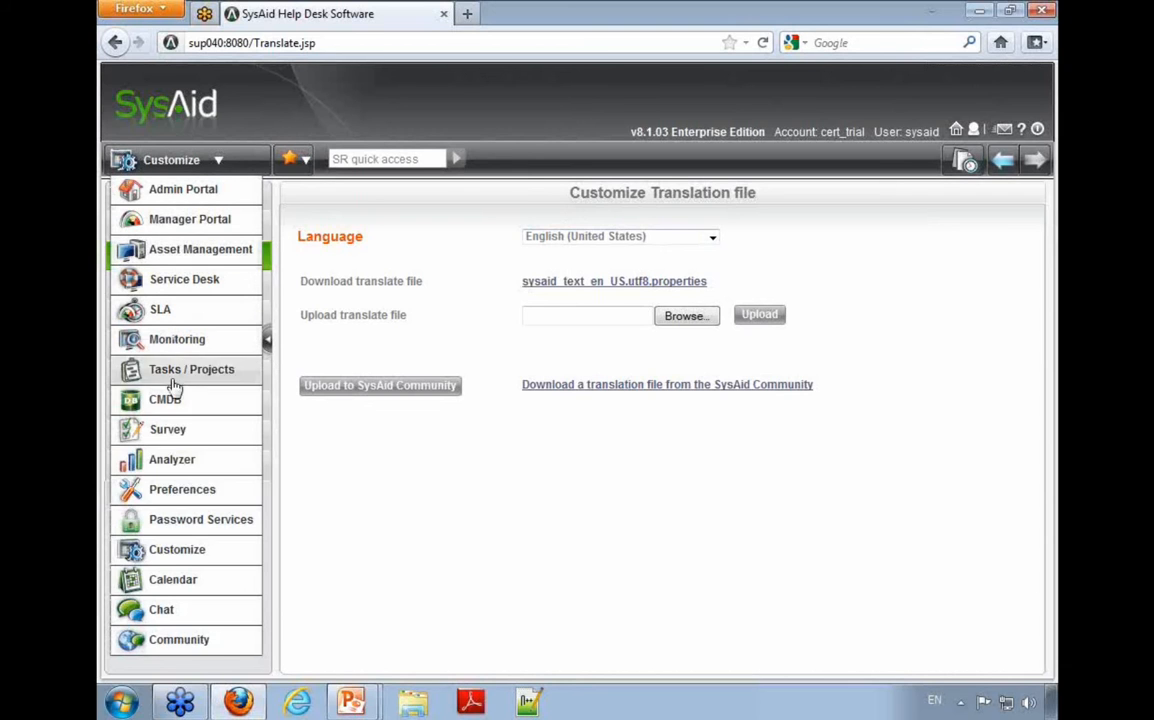
{"action": "left_click", "coordinate": [201, 492]}
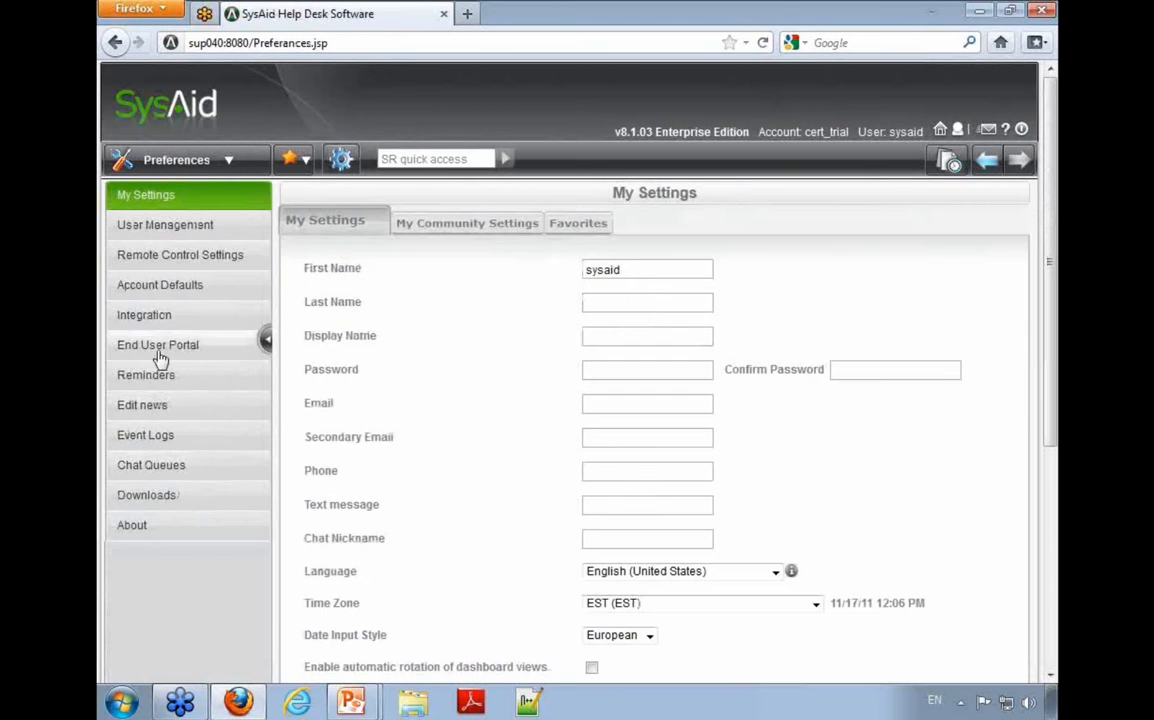
{"action": "left_click", "coordinate": [158, 287]}
{"action": "left_click_drag", "start_coordinate": [317, 236], "coordinate": [490, 241]}
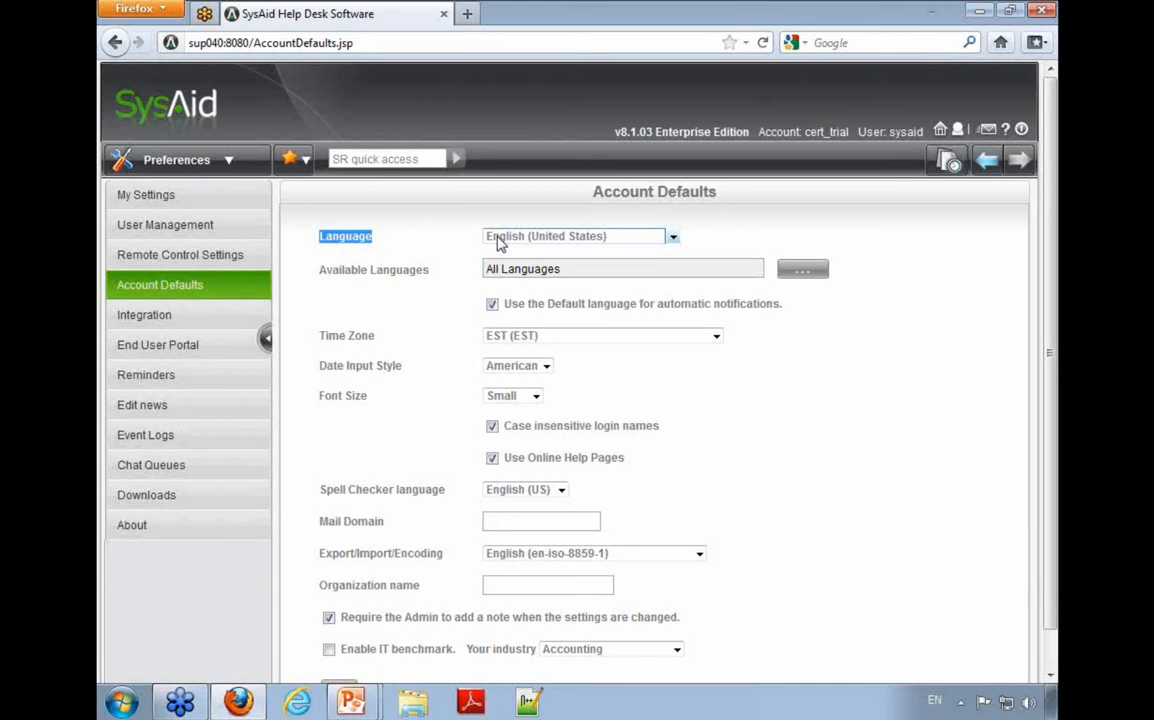
Step: Open My Settings and view the choices for the administrator's personal Language setting
{"action": "left_click", "coordinate": [180, 198]}
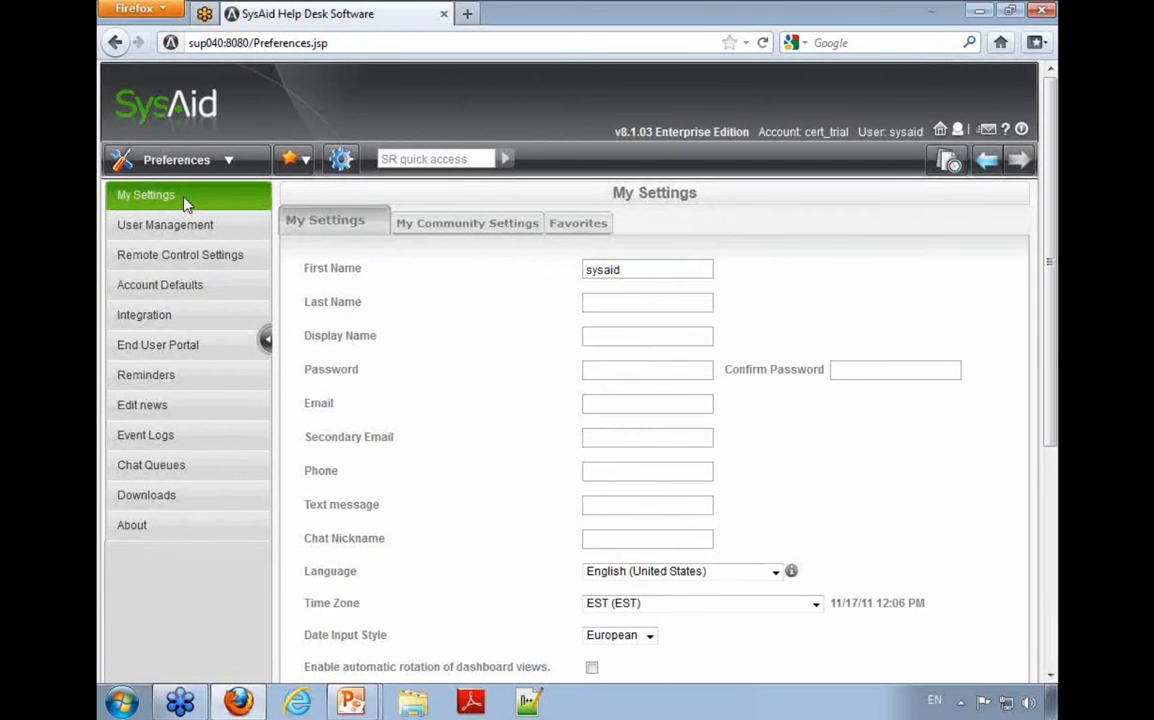
{"action": "left_click", "coordinate": [636, 573]}
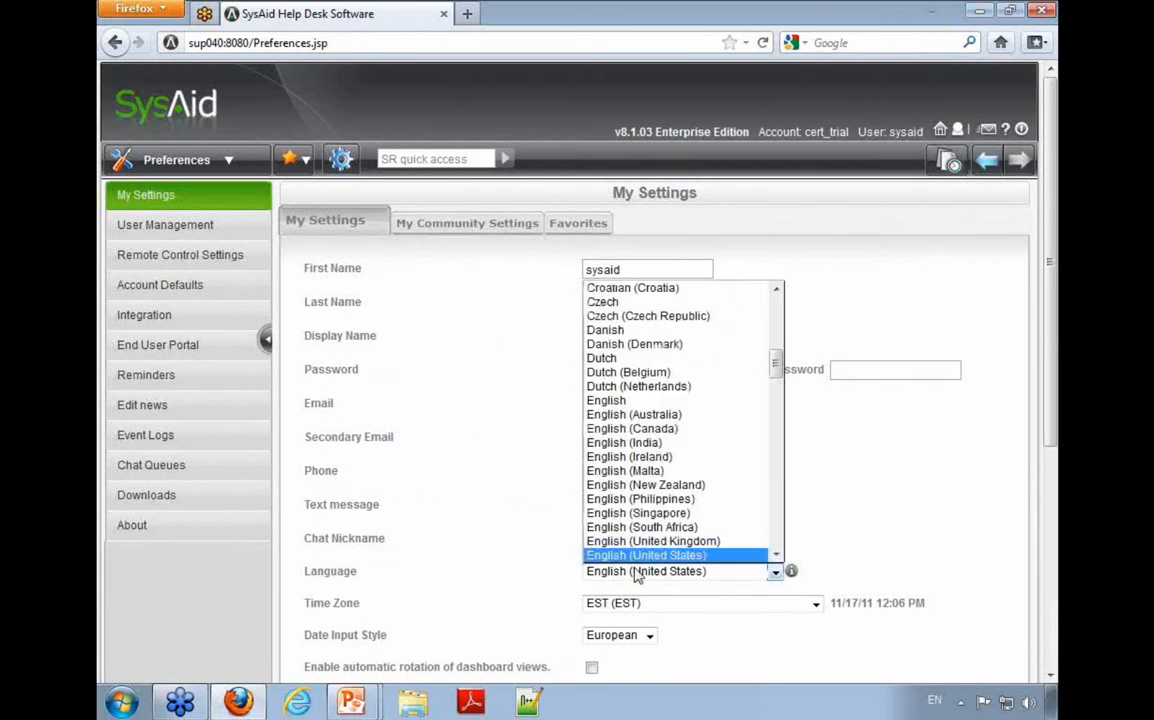
{"action": "left_click", "coordinate": [636, 575]}
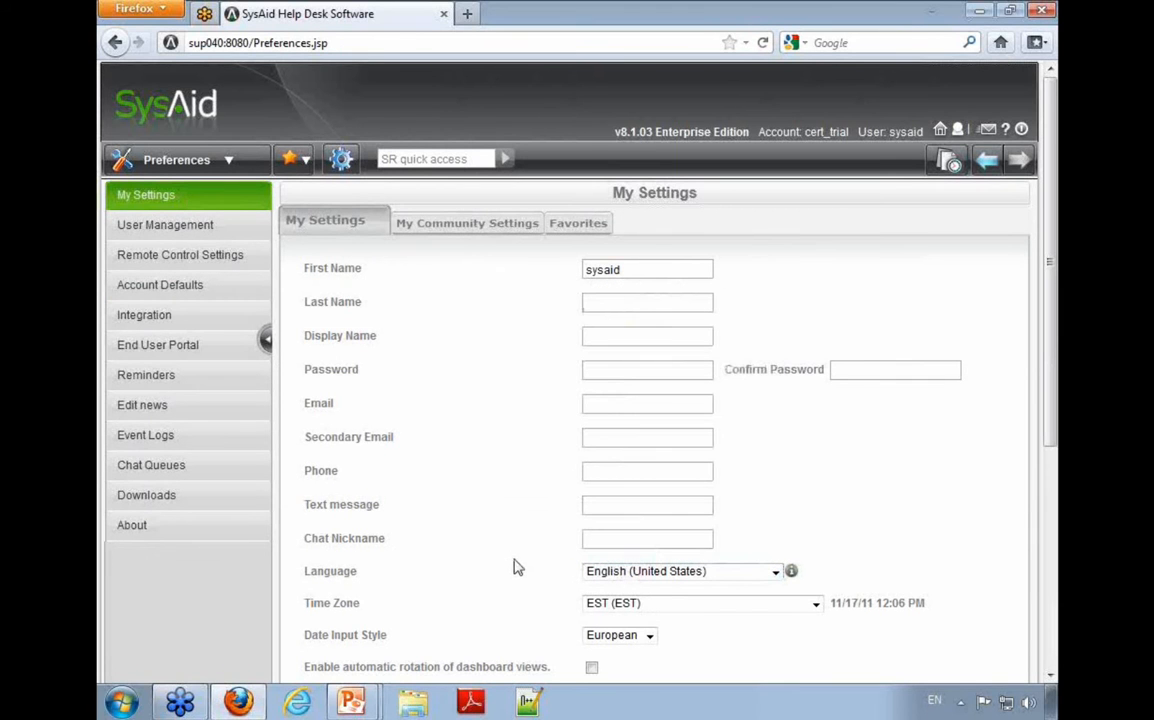
Step: Log out and log in to the end user account with its user name and password
{"action": "left_click", "coordinate": [1021, 129]}
{"action": "left_click", "coordinate": [527, 449]}
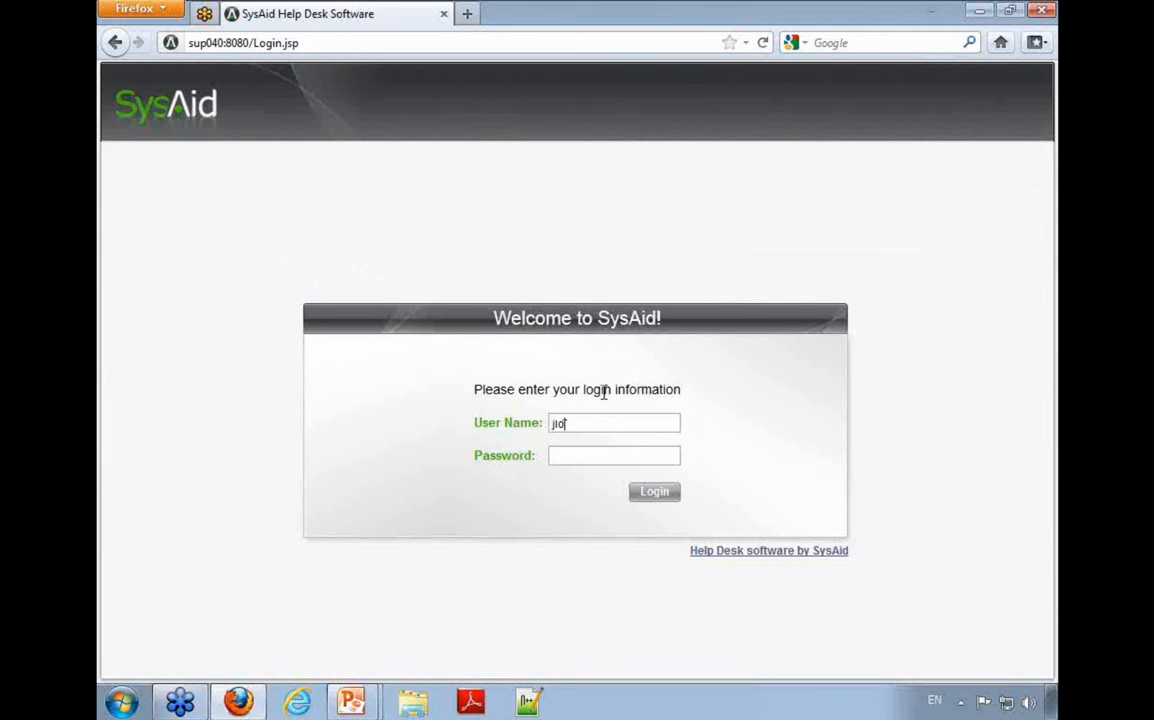
{"action": "key", "text": "Return"}
Step: Open Change Your Settings in the End User Portal and view the end user's Language choices
{"action": "scroll", "coordinate": [714, 462], "scroll_direction": "down", "scroll_amount": 5}
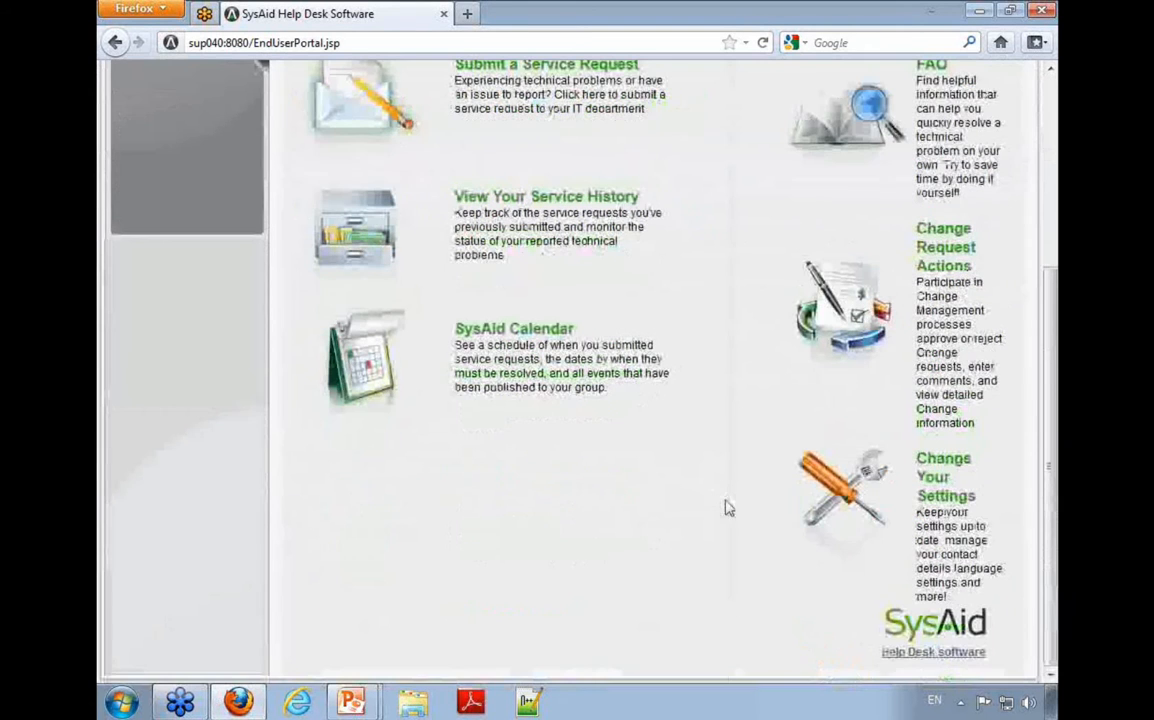
{"action": "left_click", "coordinate": [940, 480]}
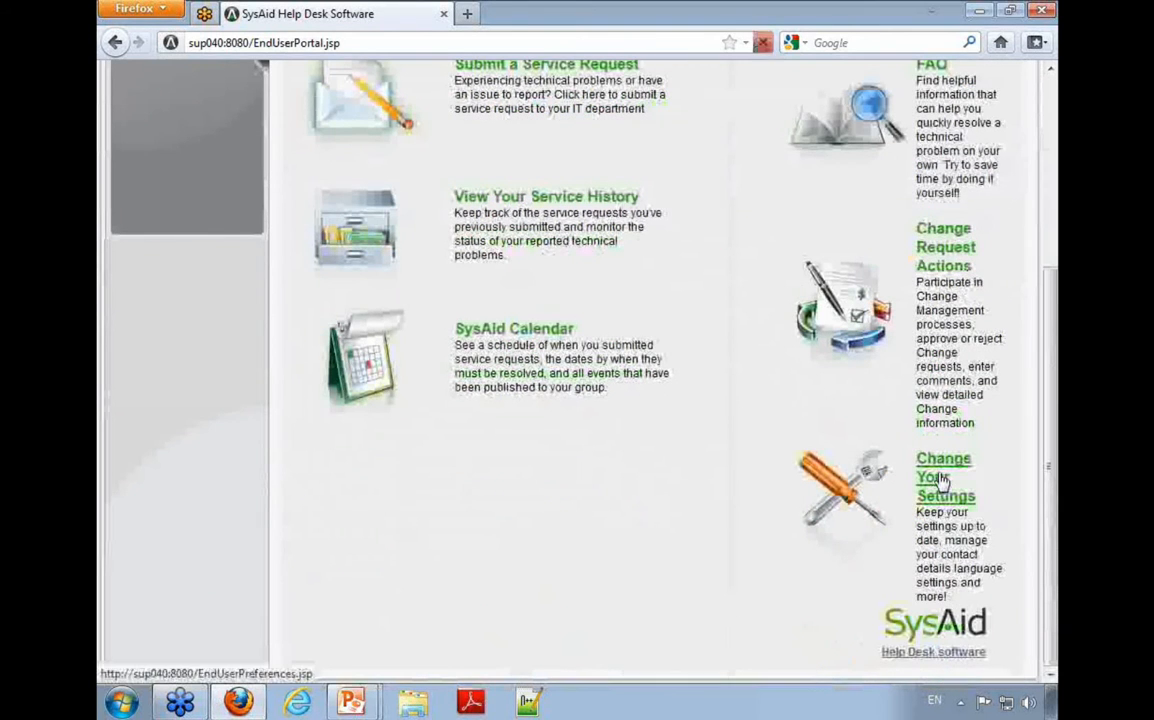
{"action": "left_click", "coordinate": [646, 545]}
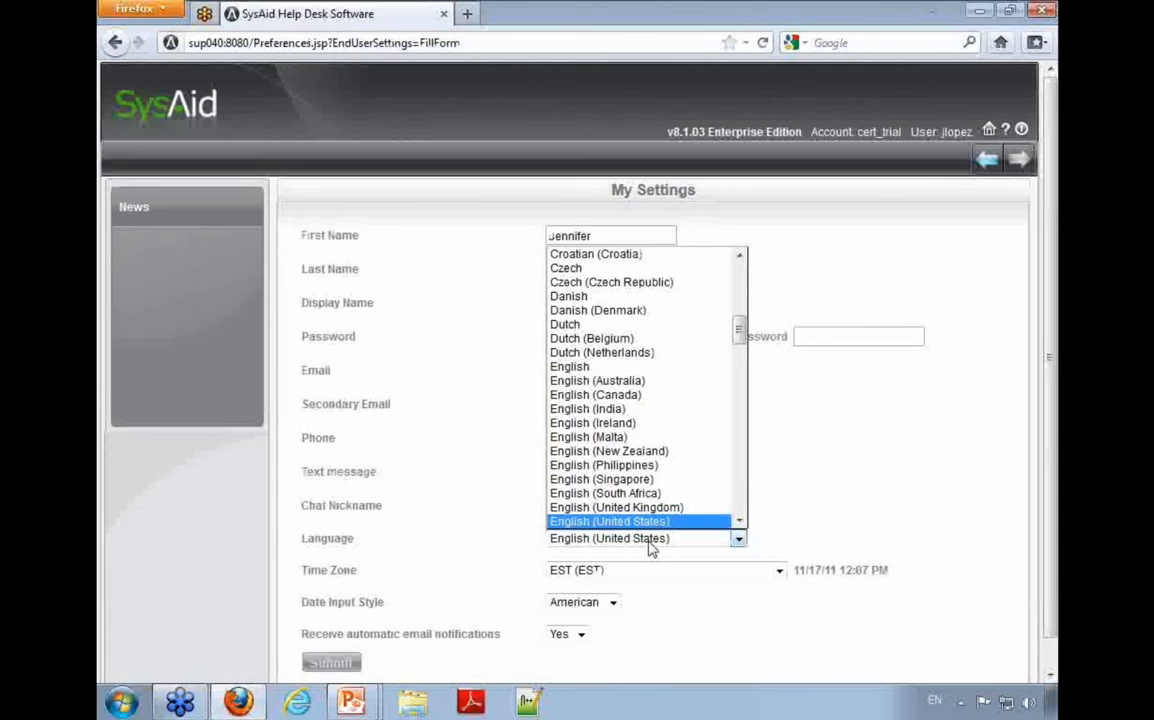
{"action": "left_click", "coordinate": [842, 549]}
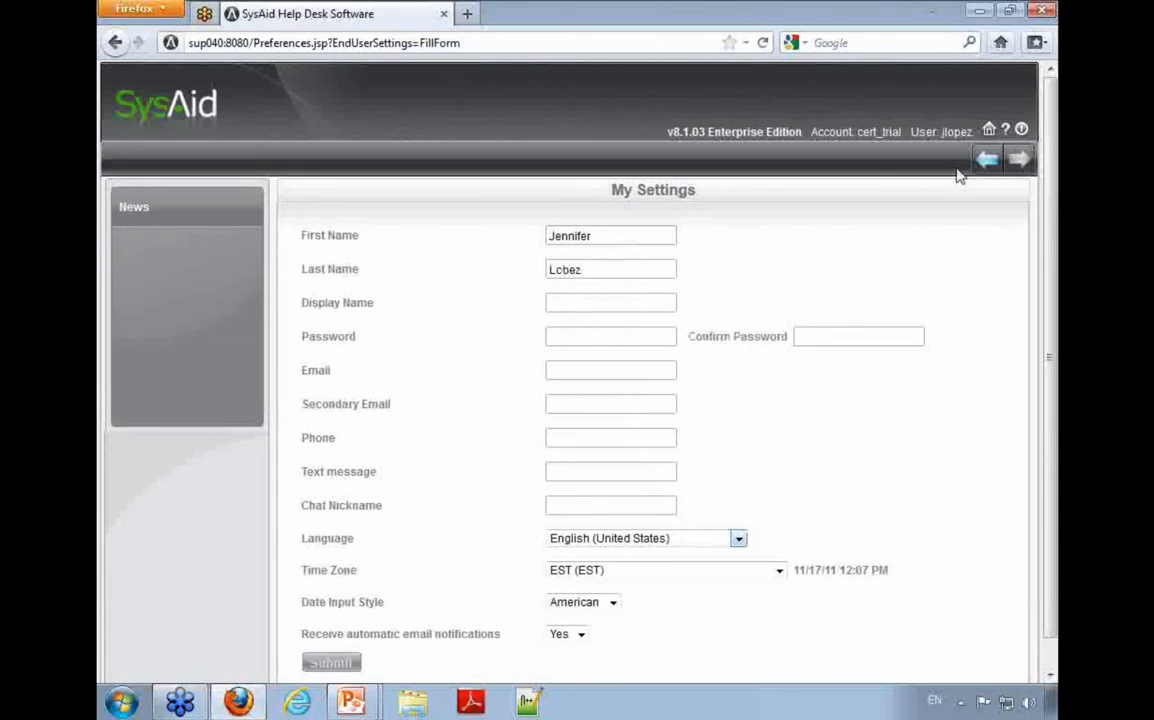
Step: Log out of the end user account and log in as sysaid with the account password
{"action": "left_click", "coordinate": [1020, 133]}
{"action": "left_click", "coordinate": [519, 452]}
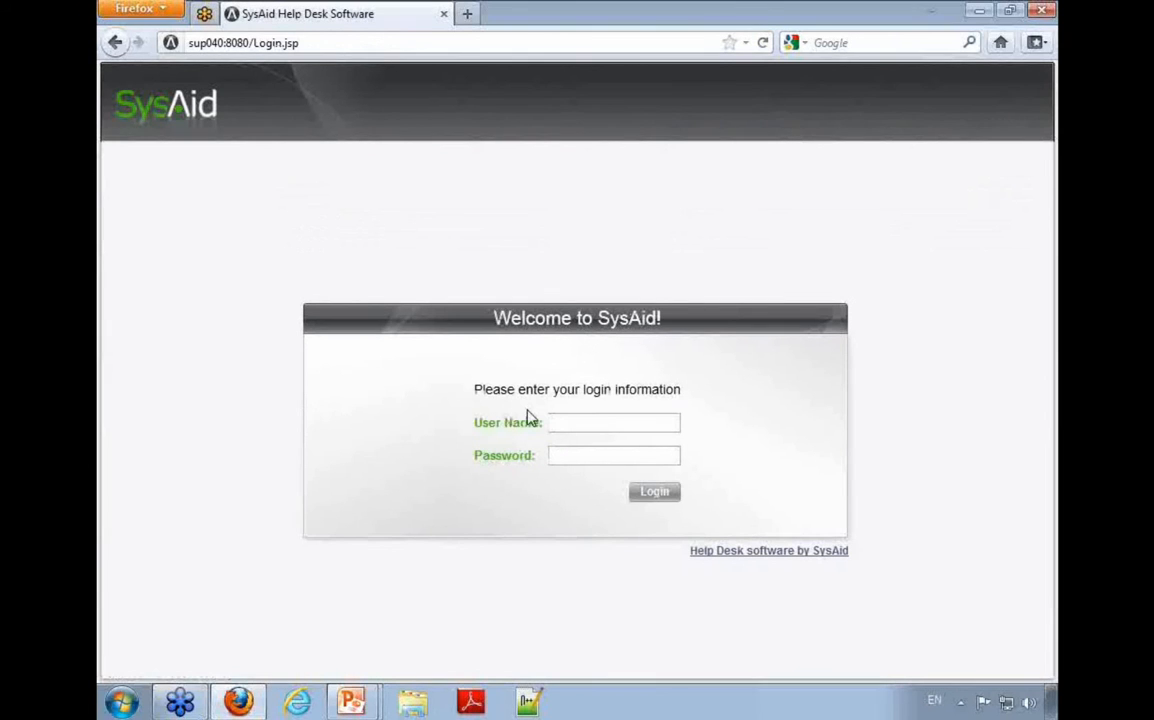
{"action": "type", "text": "sysaid"}
{"action": "key", "text": "Tab"}
{"action": "type", "text": "changeit"}
{"action": "key", "text": "Return"}
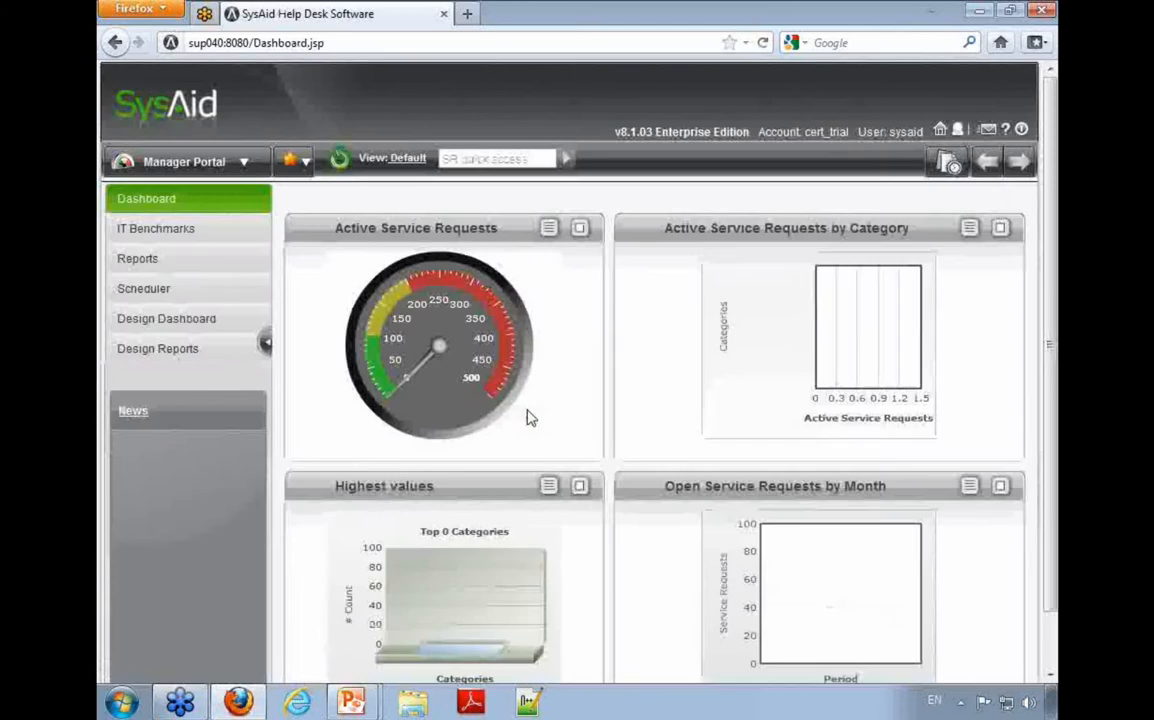
Step: Open the Translate page in the Customize section
{"action": "left_click", "coordinate": [190, 161]}
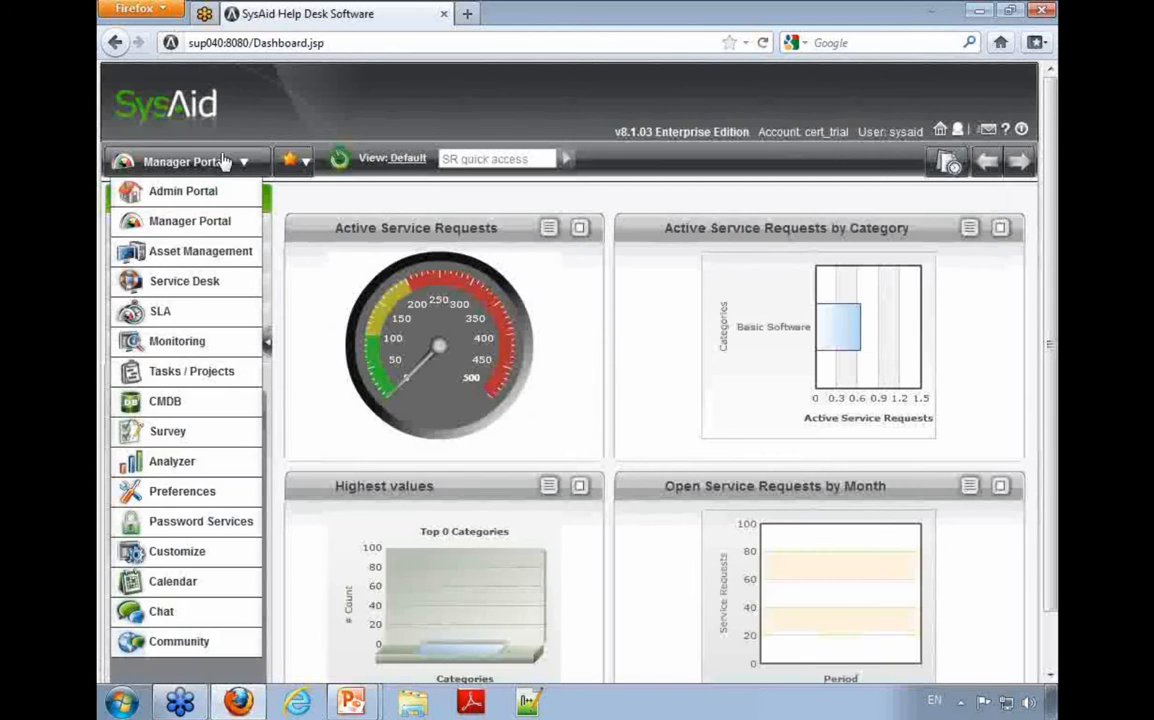
{"action": "left_click", "coordinate": [201, 492]}
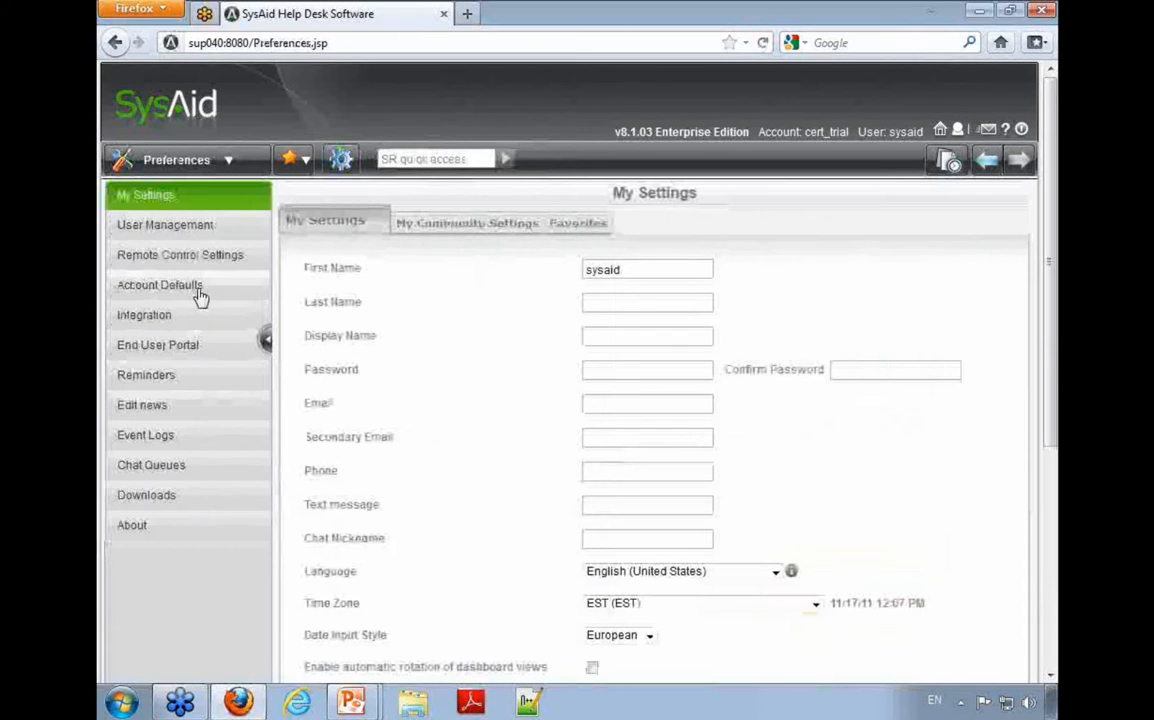
{"action": "left_click", "coordinate": [201, 165]}
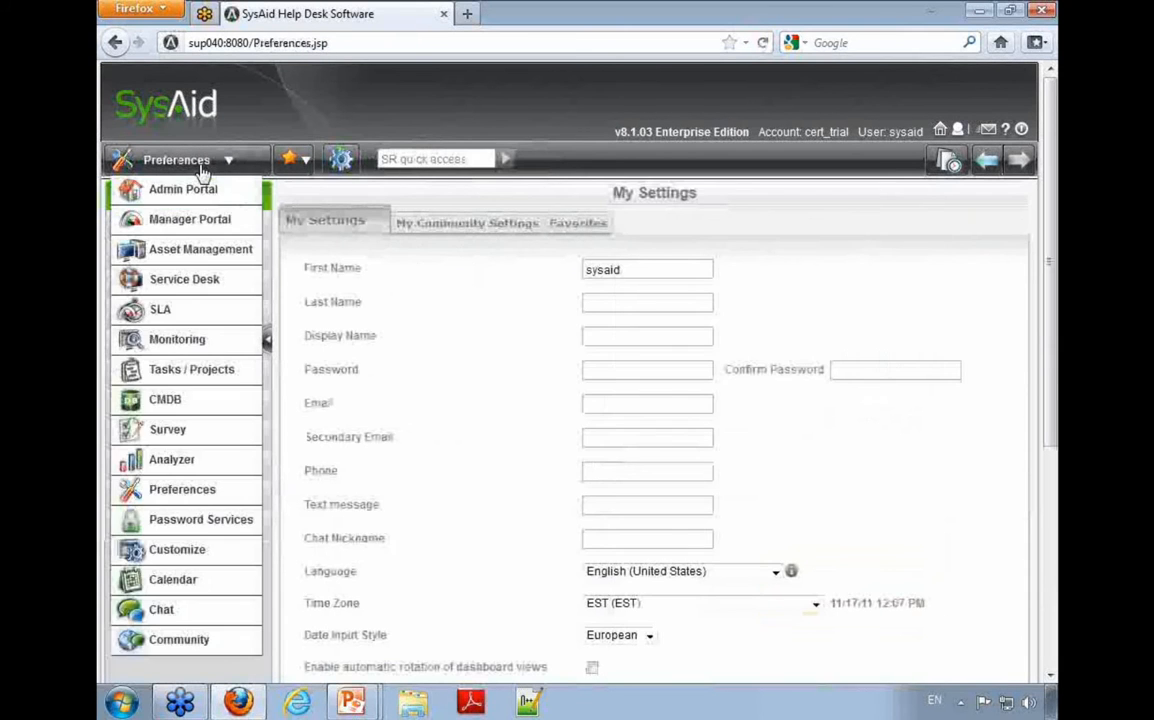
{"action": "left_click", "coordinate": [184, 549]}
{"action": "left_click", "coordinate": [167, 259]}
Step: Download the English (United States) translation file sysaid_text_en_US.utf8.properties
{"action": "left_click_drag", "start_coordinate": [707, 288], "coordinate": [522, 290]}
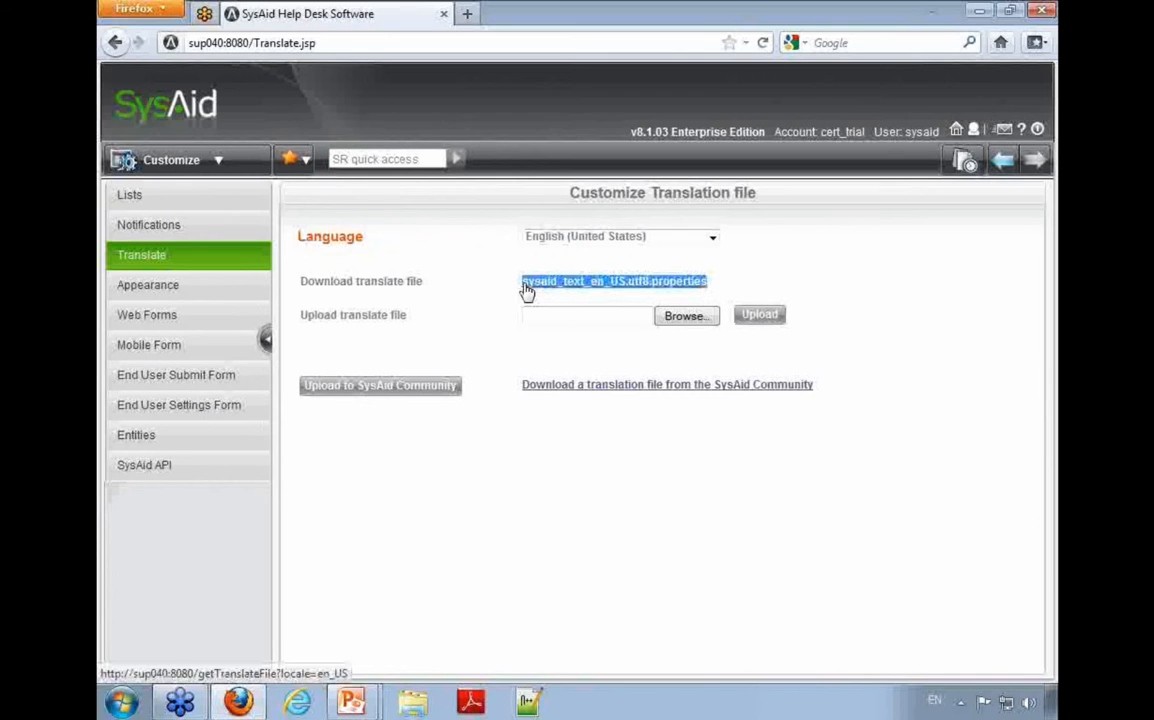
{"action": "left_click", "coordinate": [618, 296]}
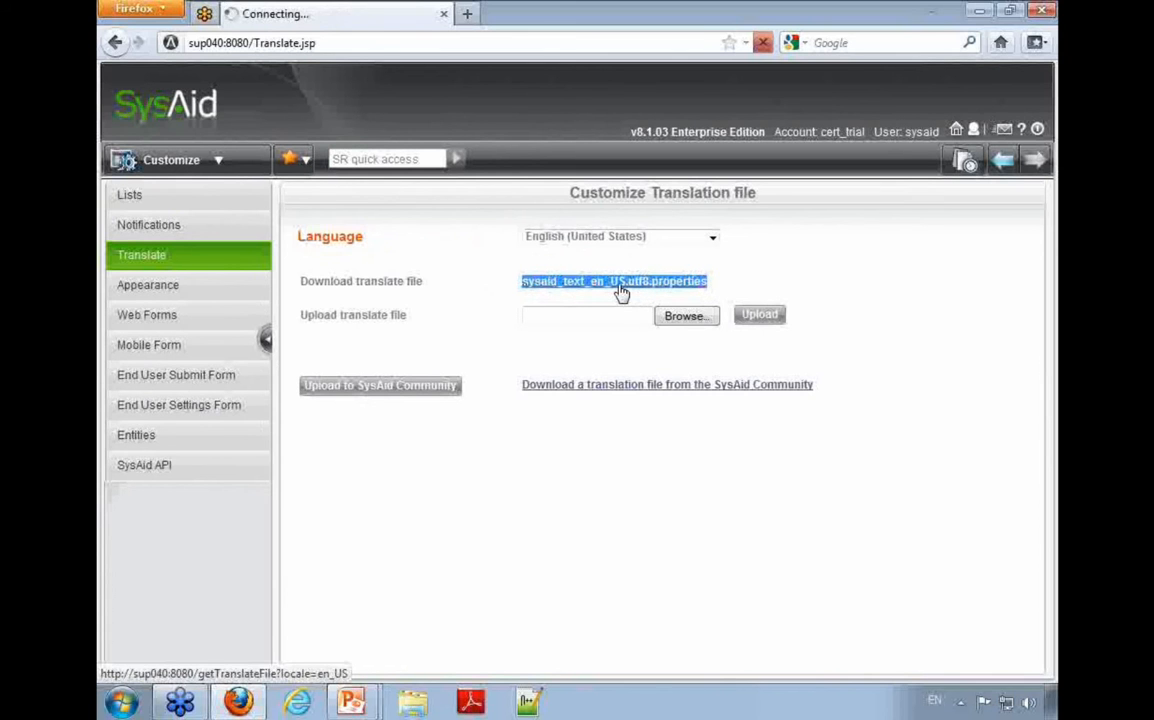
{"action": "left_click", "coordinate": [185, 190]}
{"action": "left_click", "coordinate": [375, 281]}
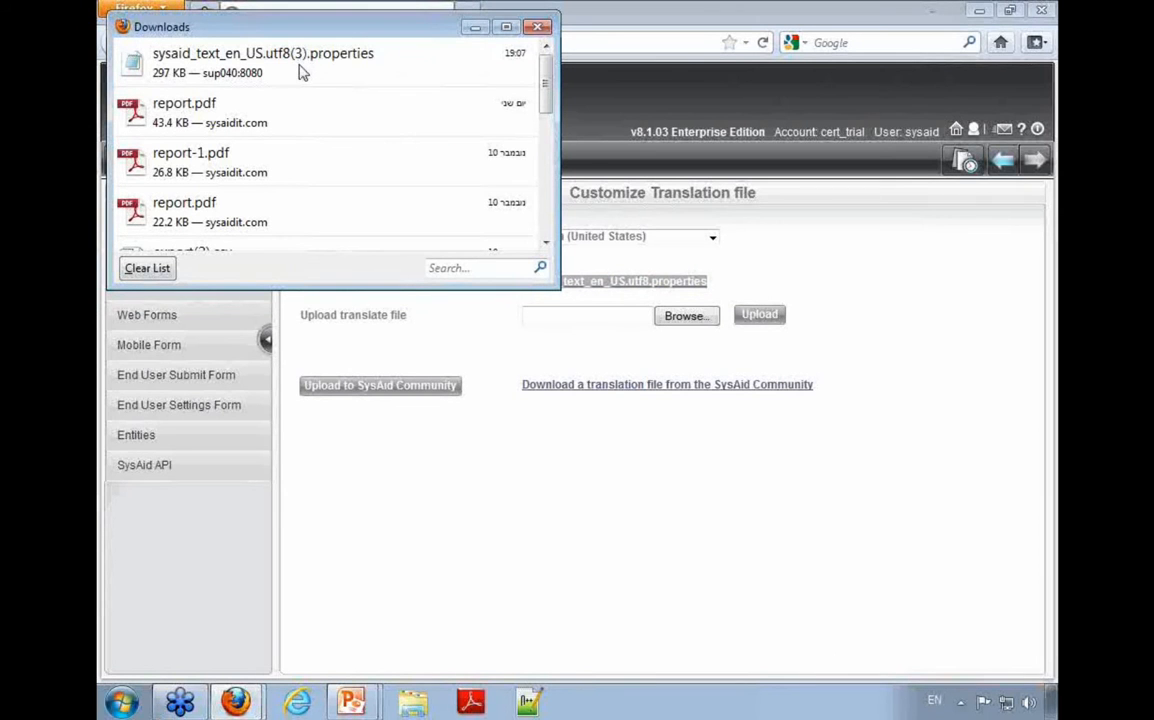
Step: Open the downloaded sysaid_text_en_US.utf8(3).properties file in Notepad and maximize its window
{"action": "left_click", "coordinate": [242, 73]}
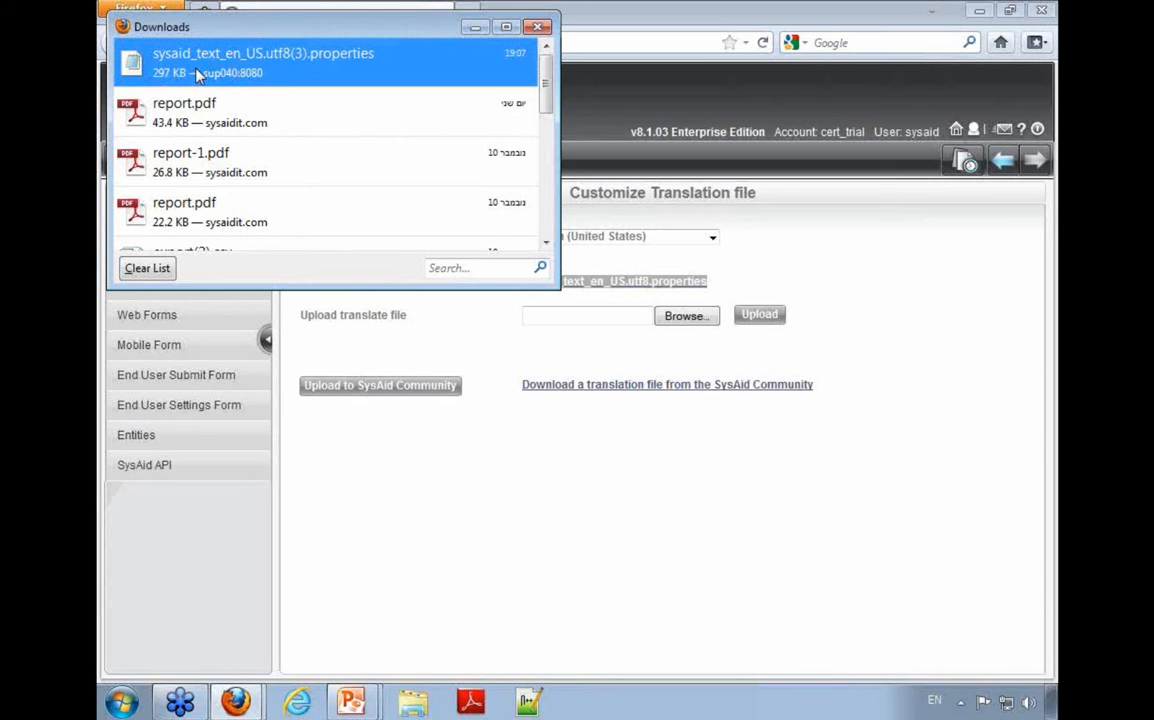
{"action": "double_click", "coordinate": [311, 60]}
{"action": "left_click_drag", "start_coordinate": [668, 163], "coordinate": [620, 152]}
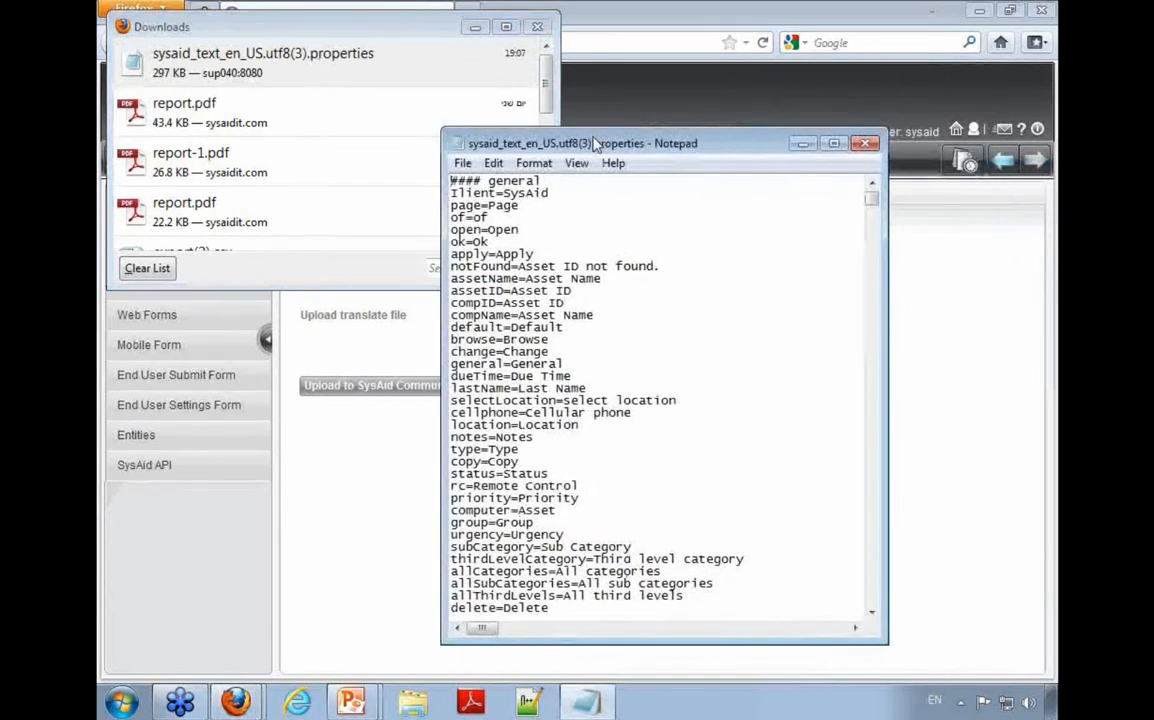
{"action": "double_click", "coordinate": [620, 152]}
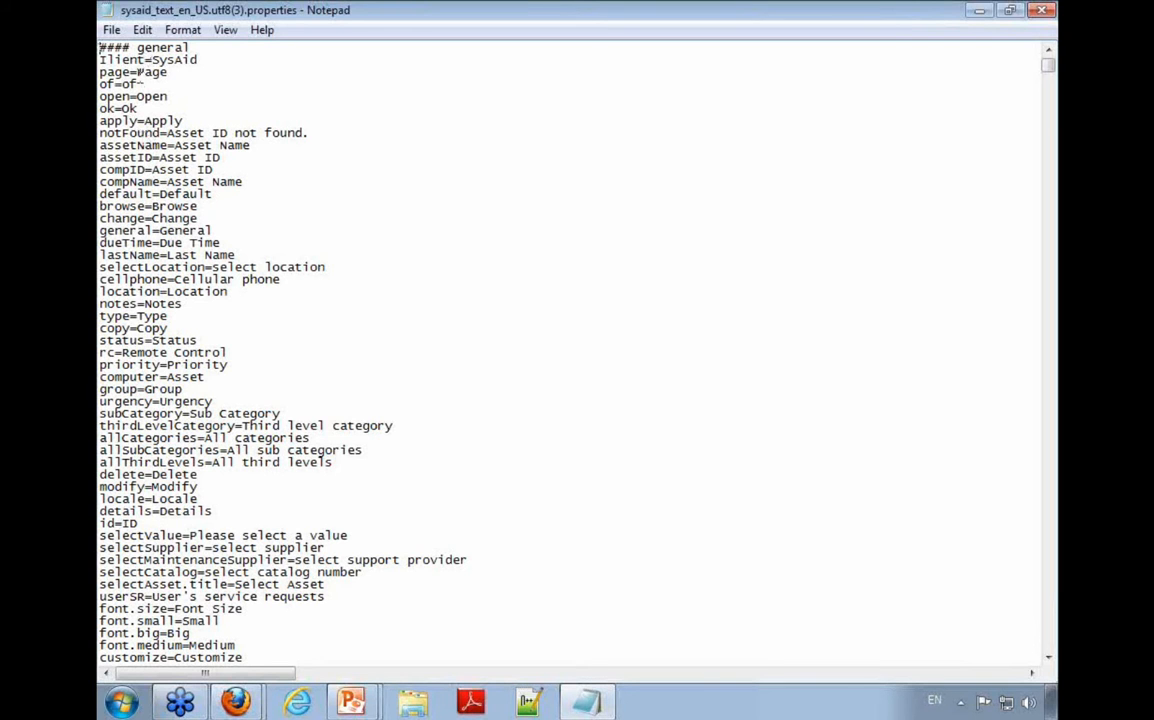
Step: Examine the key and display text on each side of the equals sign in the Ilient and page entries
{"action": "left_click_drag", "start_coordinate": [196, 60], "coordinate": [100, 62]}
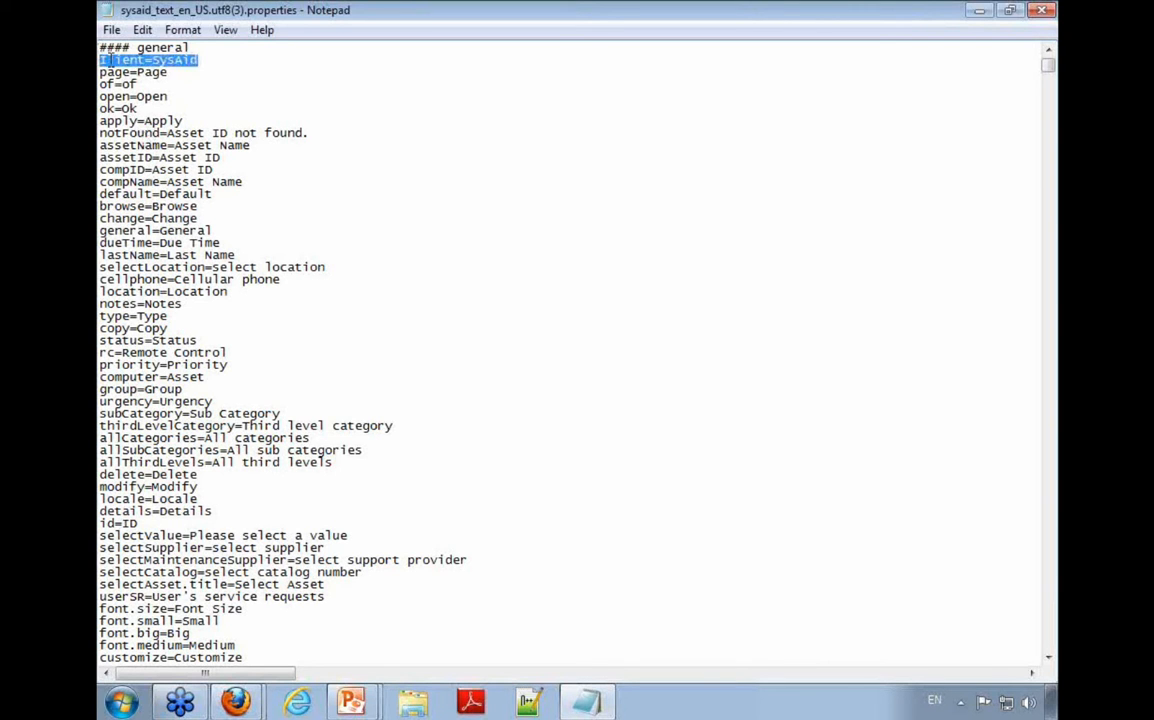
{"action": "left_click", "coordinate": [92, 60]}
{"action": "left_click_drag", "start_coordinate": [130, 73], "coordinate": [95, 72]}
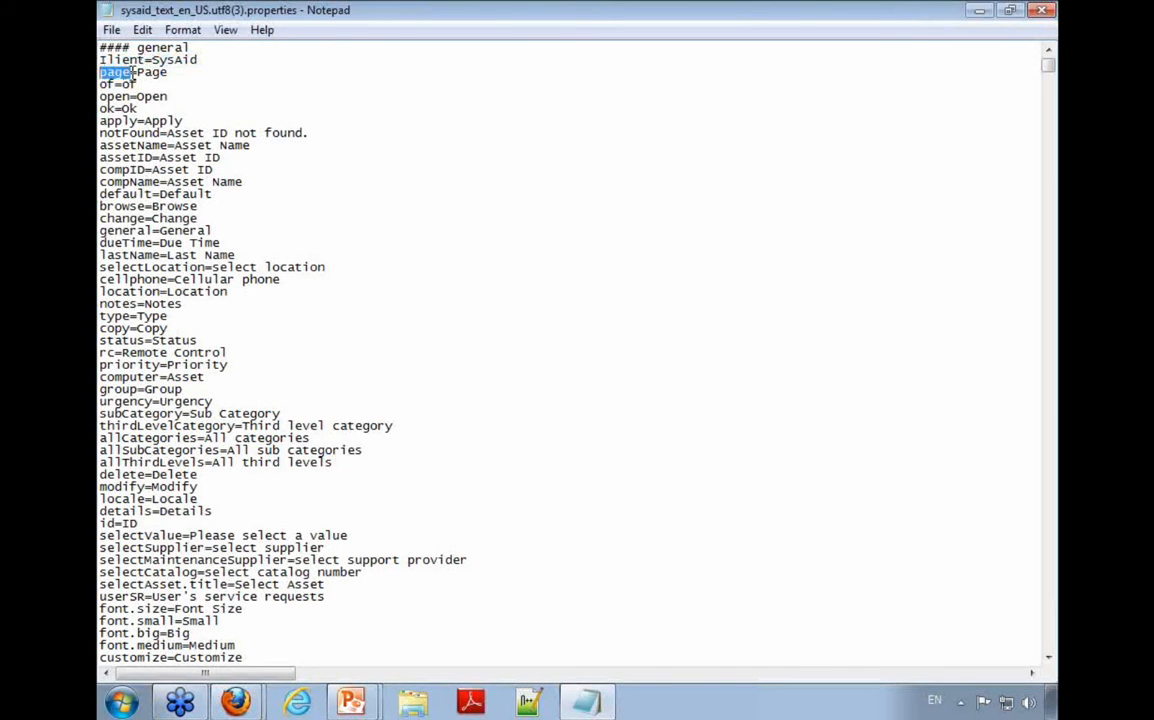
{"action": "left_click", "coordinate": [135, 68]}
{"action": "left_click_drag", "start_coordinate": [137, 67], "coordinate": [171, 72]}
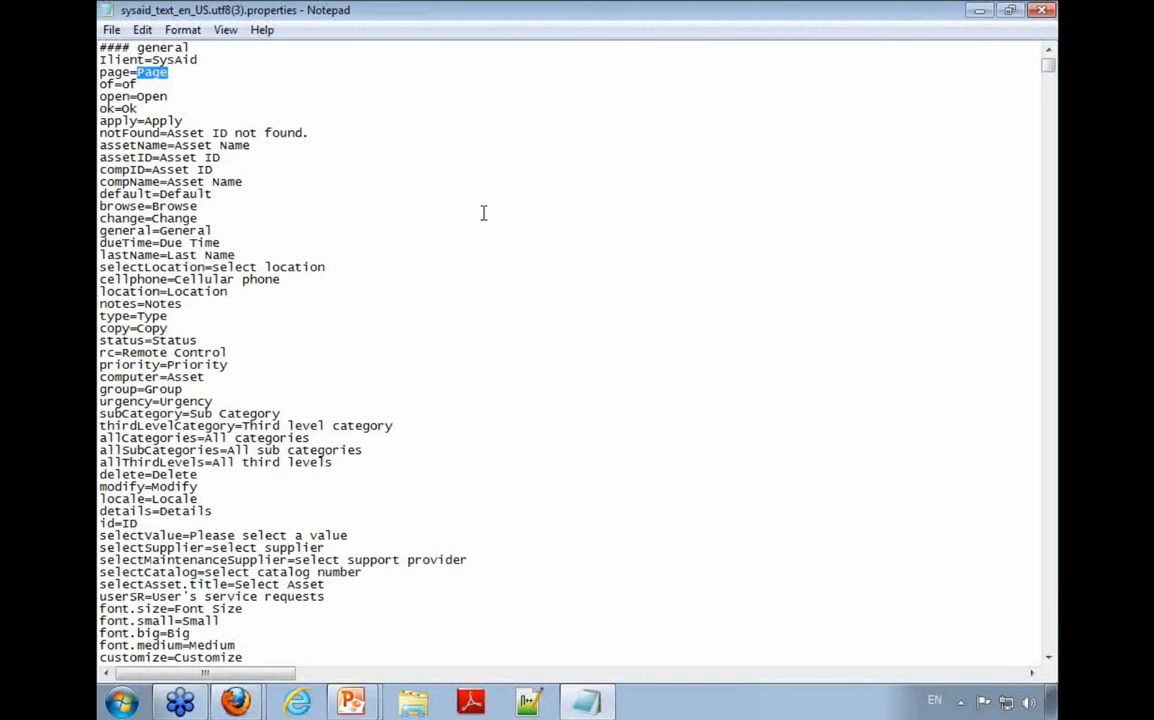
Step: Switch back to SysAid in Firefox, log out, and highlight the User Name label on the login page
{"action": "key", "text": "alt+Tab"}
{"action": "left_click", "coordinate": [236, 702]}
{"action": "left_click", "coordinate": [250, 625]}
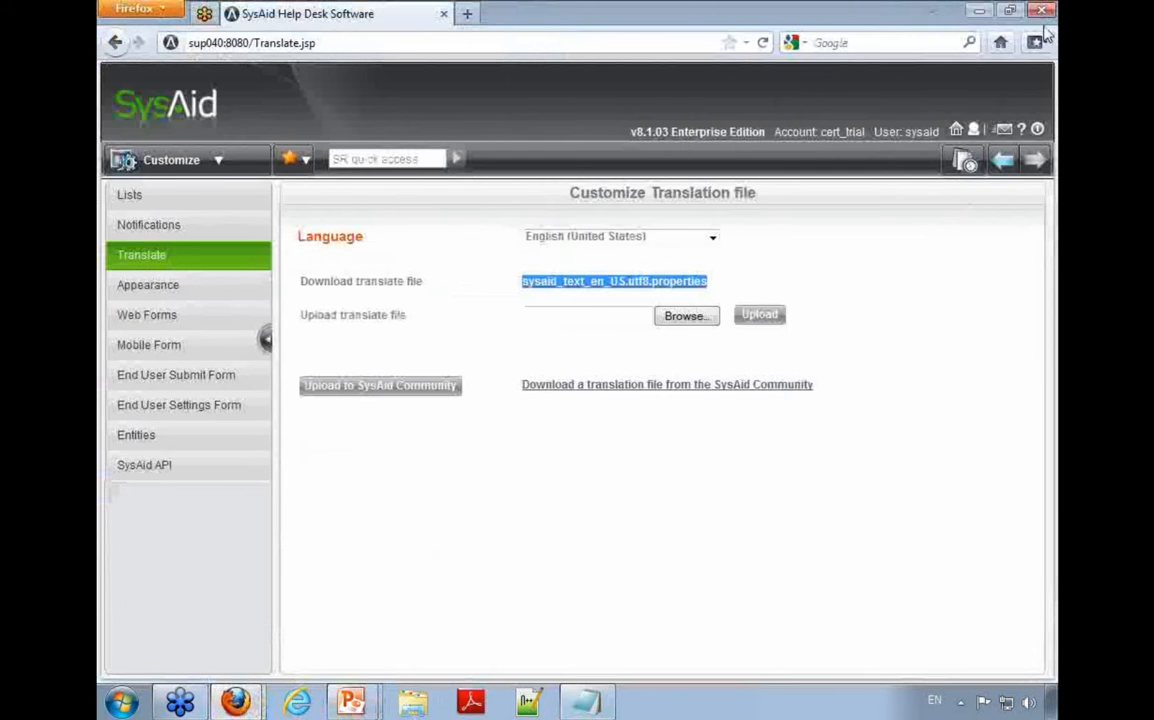
{"action": "left_click", "coordinate": [1038, 131]}
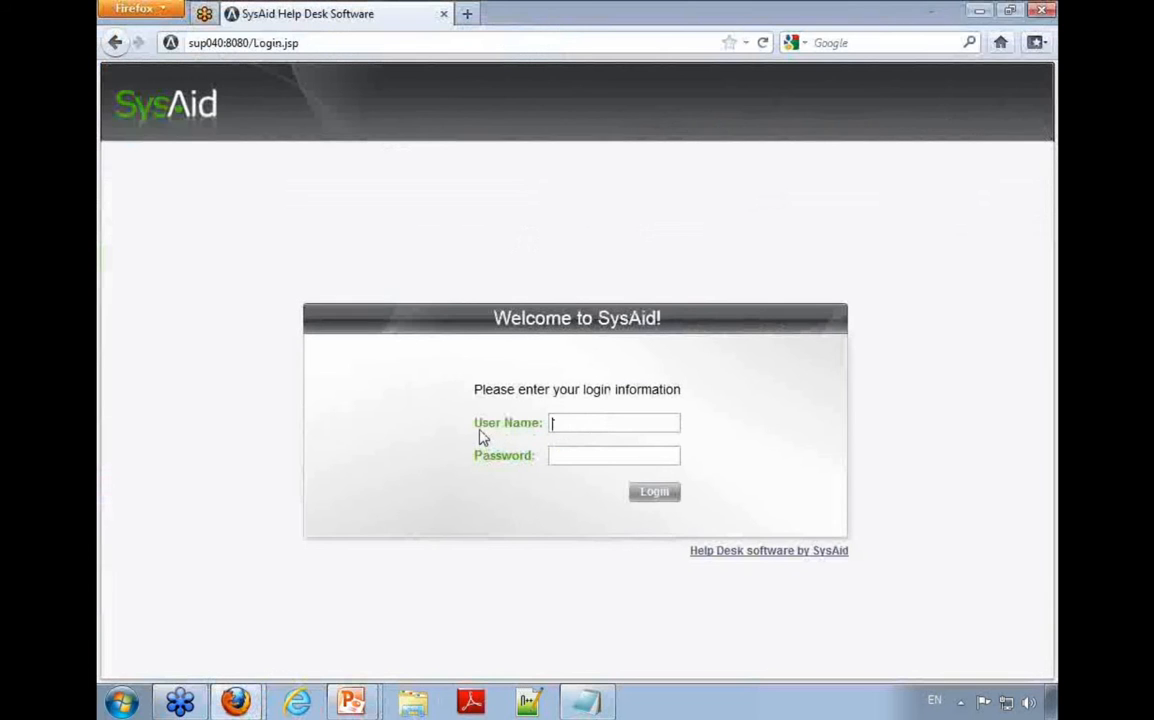
{"action": "left_click_drag", "start_coordinate": [480, 432], "coordinate": [540, 432]}
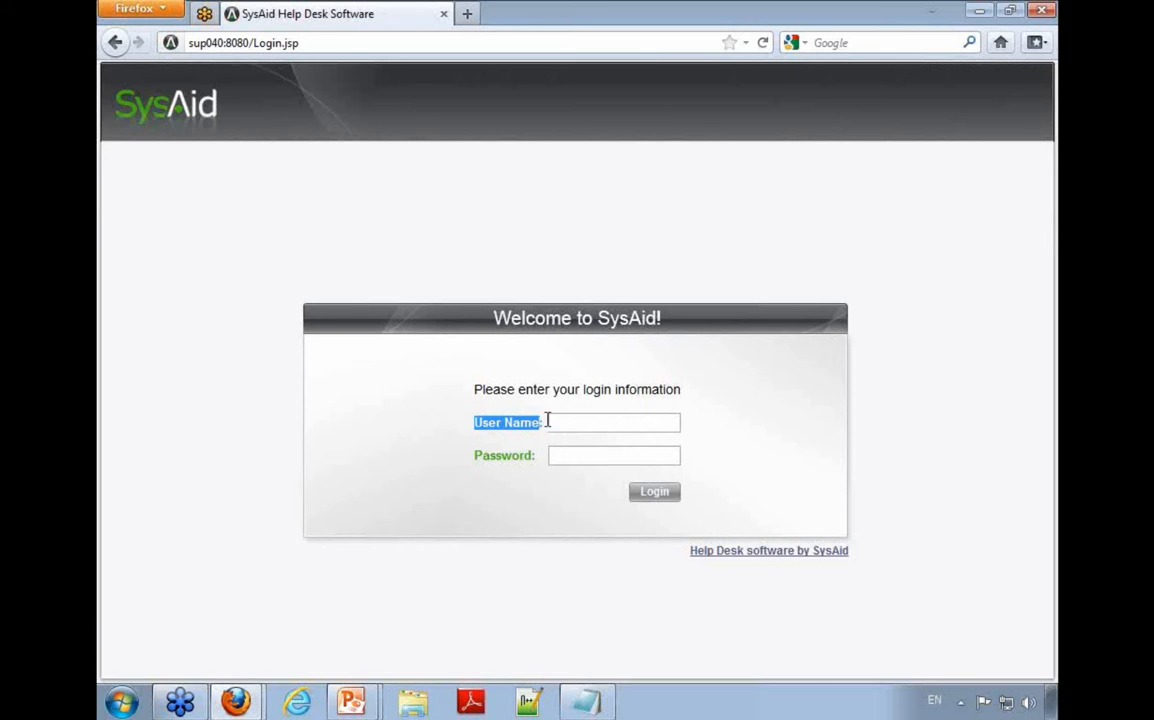
Step: Log in to SysAid as sysaid with the account password
{"action": "left_click", "coordinate": [626, 422]}
{"action": "type", "text": "sysaid"}
{"action": "key", "text": "Tab"}
{"action": "type", "text": "password"}
{"action": "key", "text": "Return"}
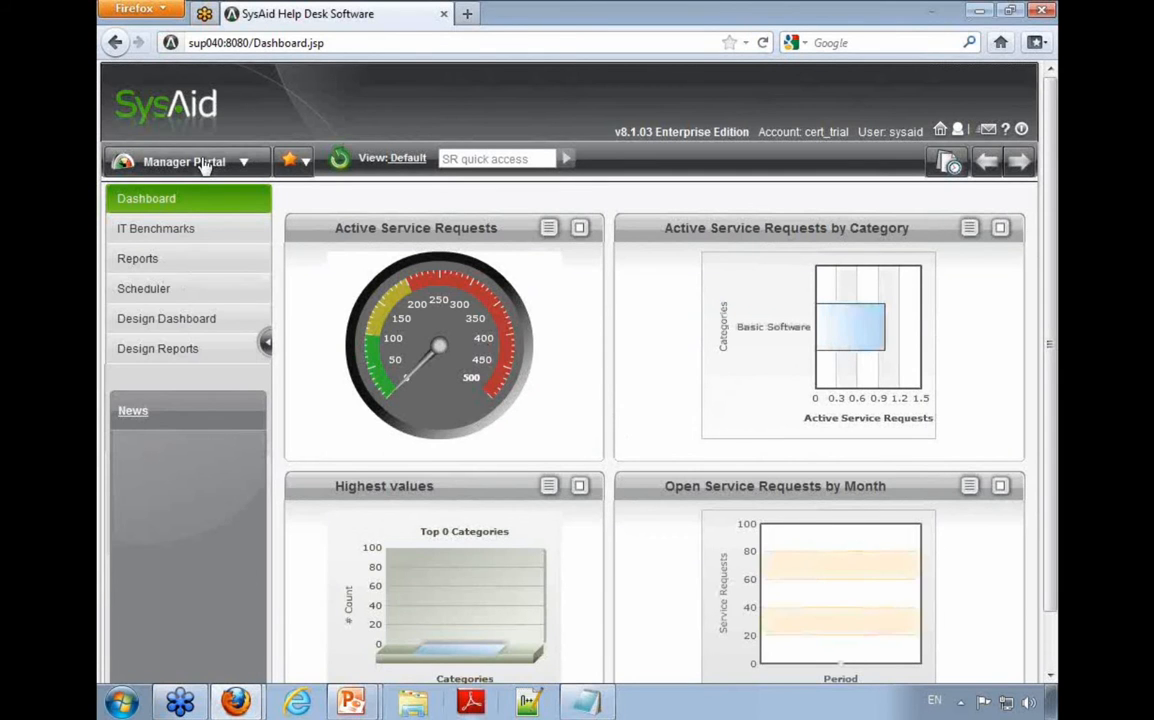
Step: Return from the dashboard to the Customize Translation file page
{"action": "left_click", "coordinate": [200, 172]}
{"action": "left_click", "coordinate": [198, 553]}
{"action": "left_click", "coordinate": [178, 257]}
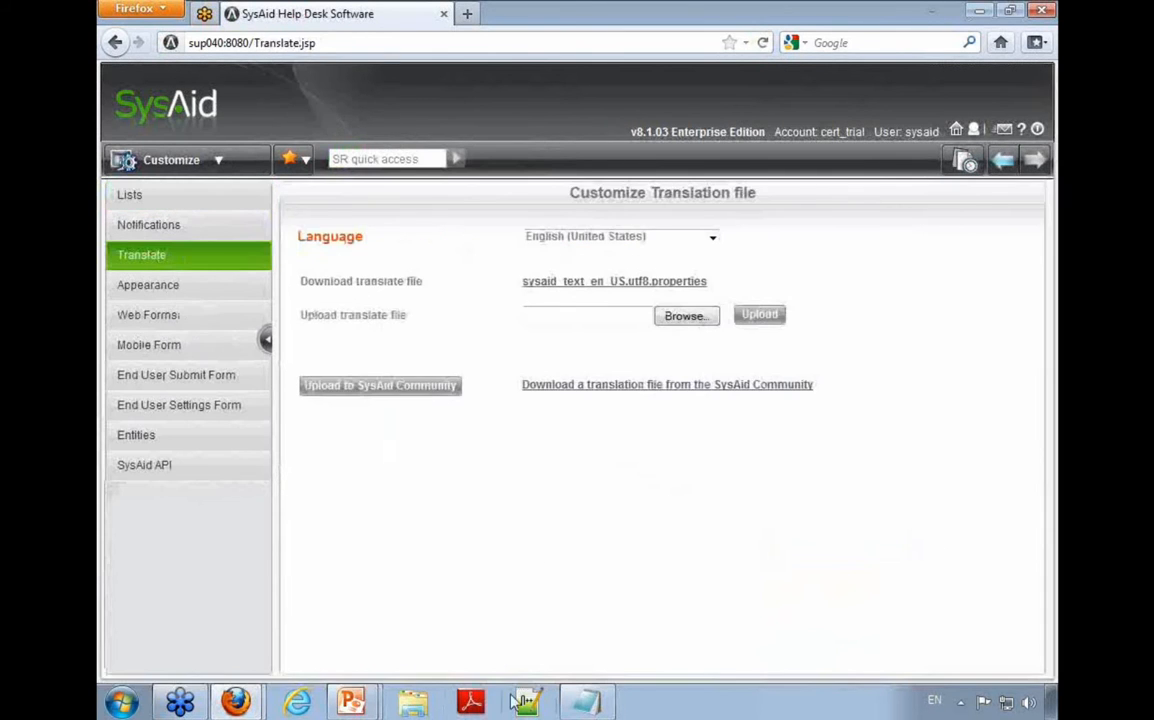
Step: Switch to the translation file in Notepad and search through all matches for "=User Name"
{"action": "left_click", "coordinate": [585, 700]}
{"action": "key", "text": "ctrl+f"}
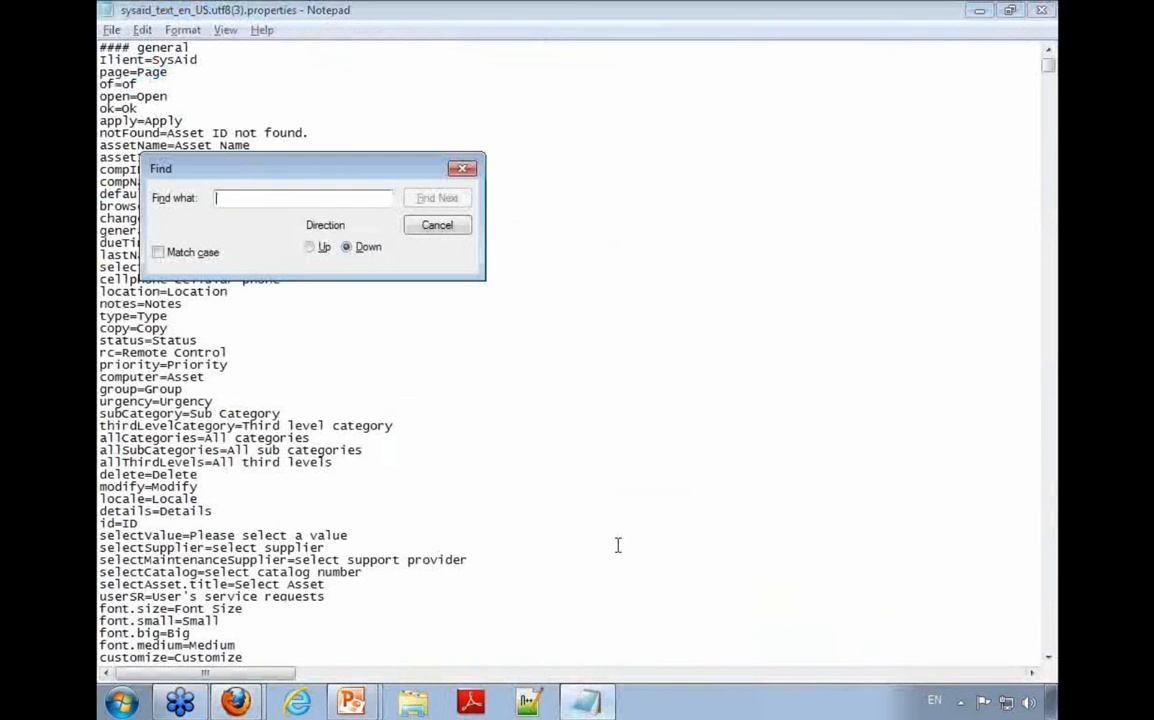
{"action": "type", "text": "=User Name"}
{"action": "key", "text": "Return"}
{"action": "key", "text": "Return"}
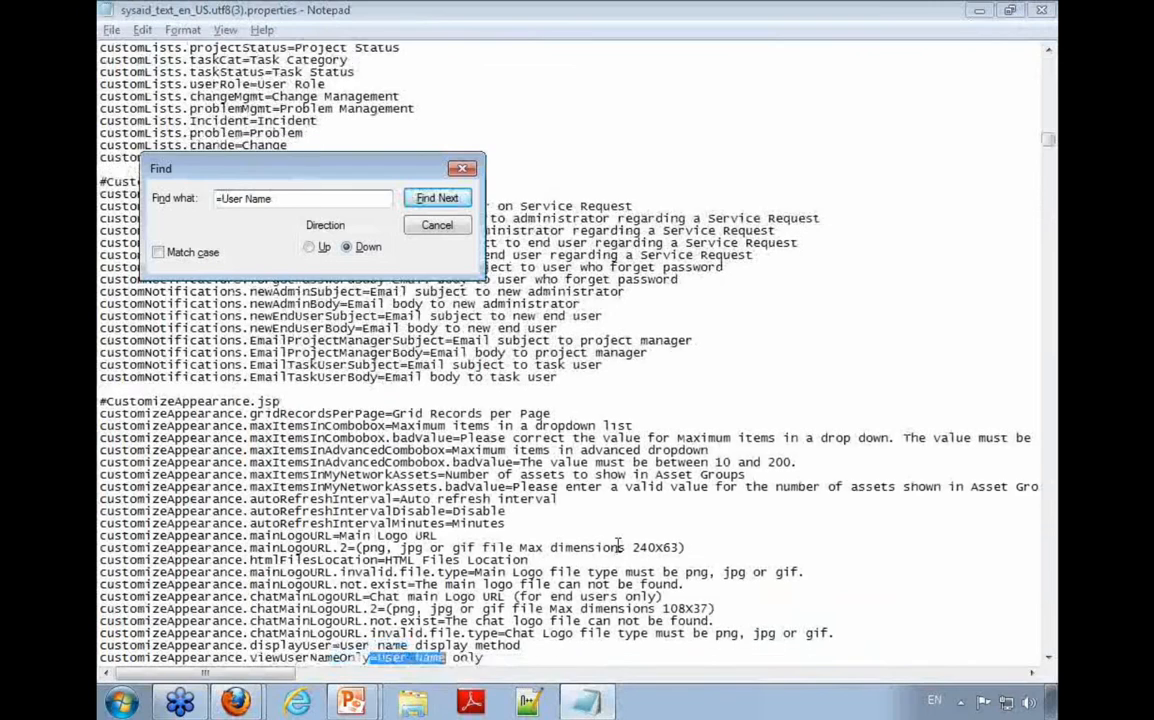
{"action": "key", "text": "Return"}
{"action": "key", "text": "Return"}
{"action": "key", "text": "Return"}
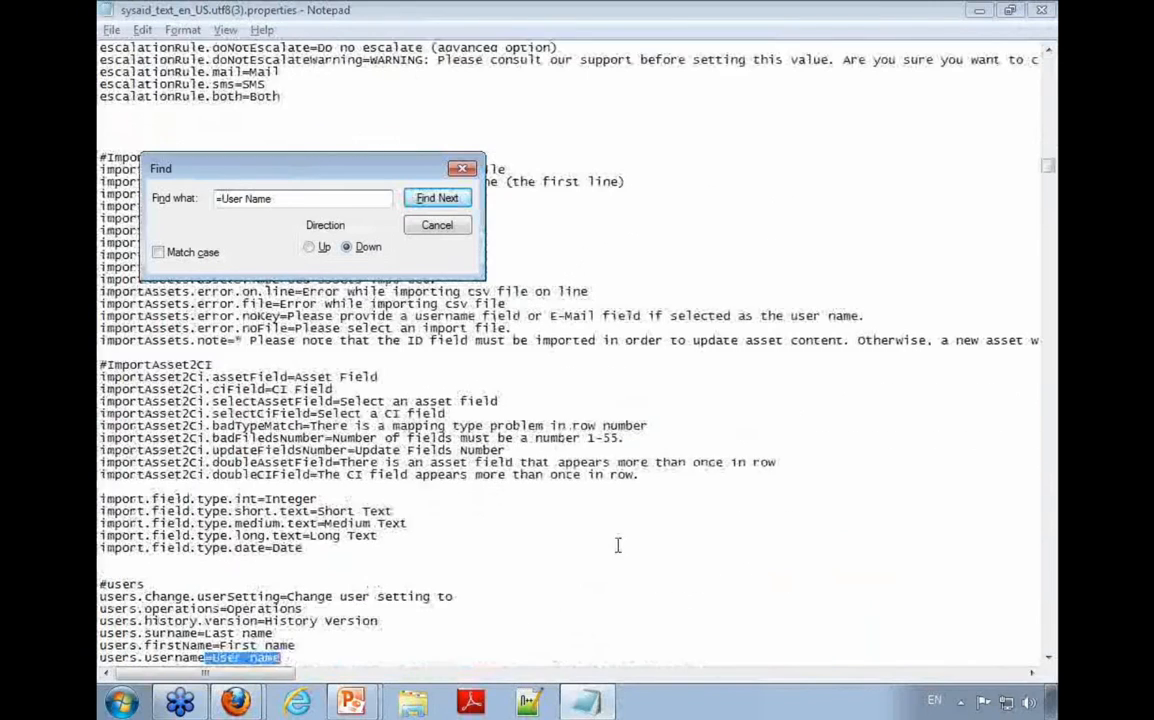
{"action": "key", "text": "Escape"}
{"action": "key", "text": "F3"}
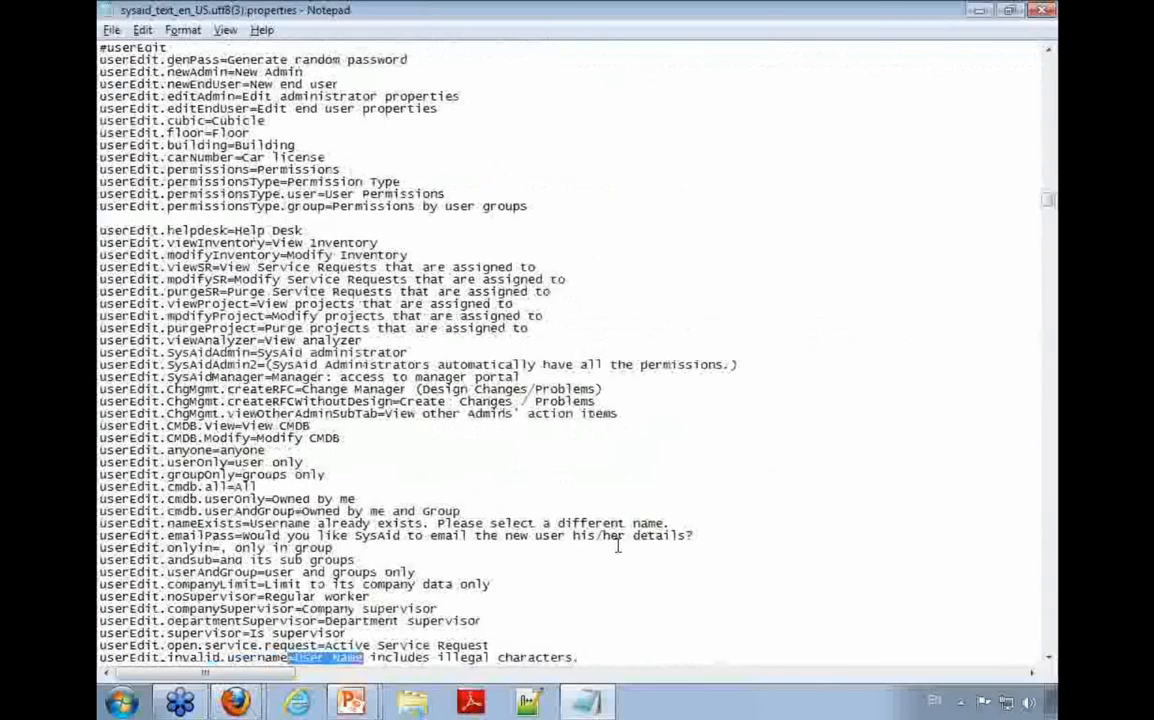
{"action": "key", "text": "F3"}
{"action": "key", "text": "F3"}
{"action": "key", "text": "F3"}
{"action": "key", "text": "F3"}
{"action": "key", "text": "F3"}
{"action": "key", "text": "F3"}
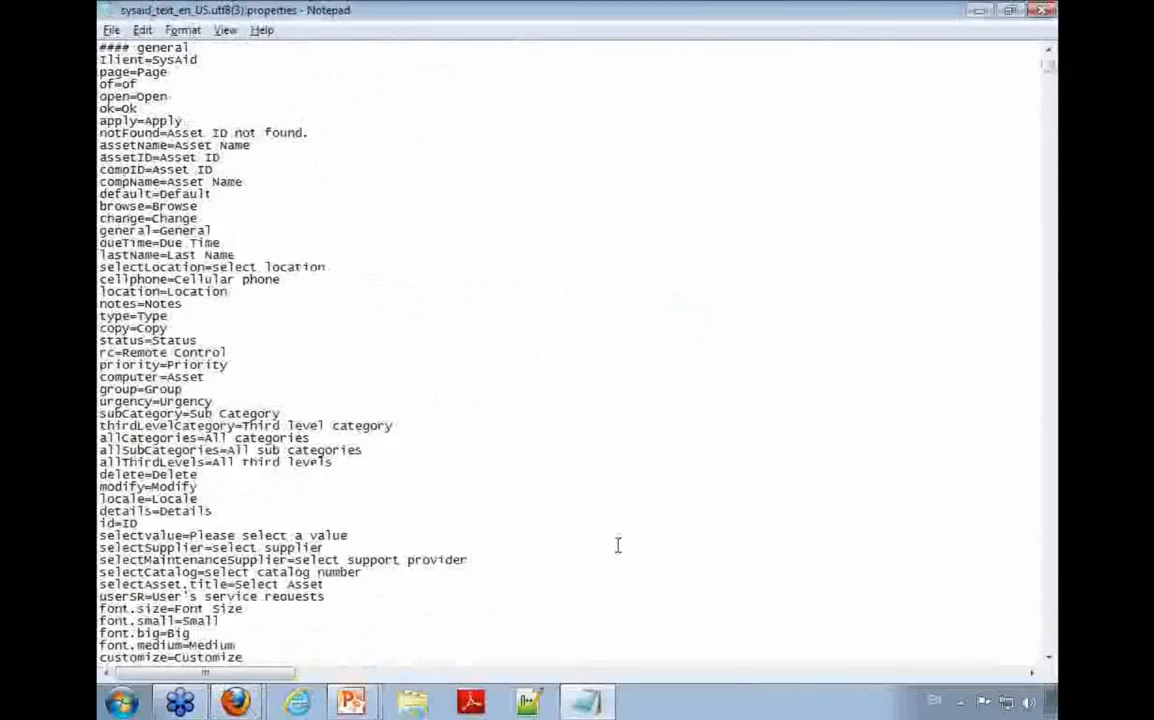
Step: Search the translation file for the "login." entries
{"action": "key", "text": "ctrl+f"}
{"action": "type", "text": "login."}
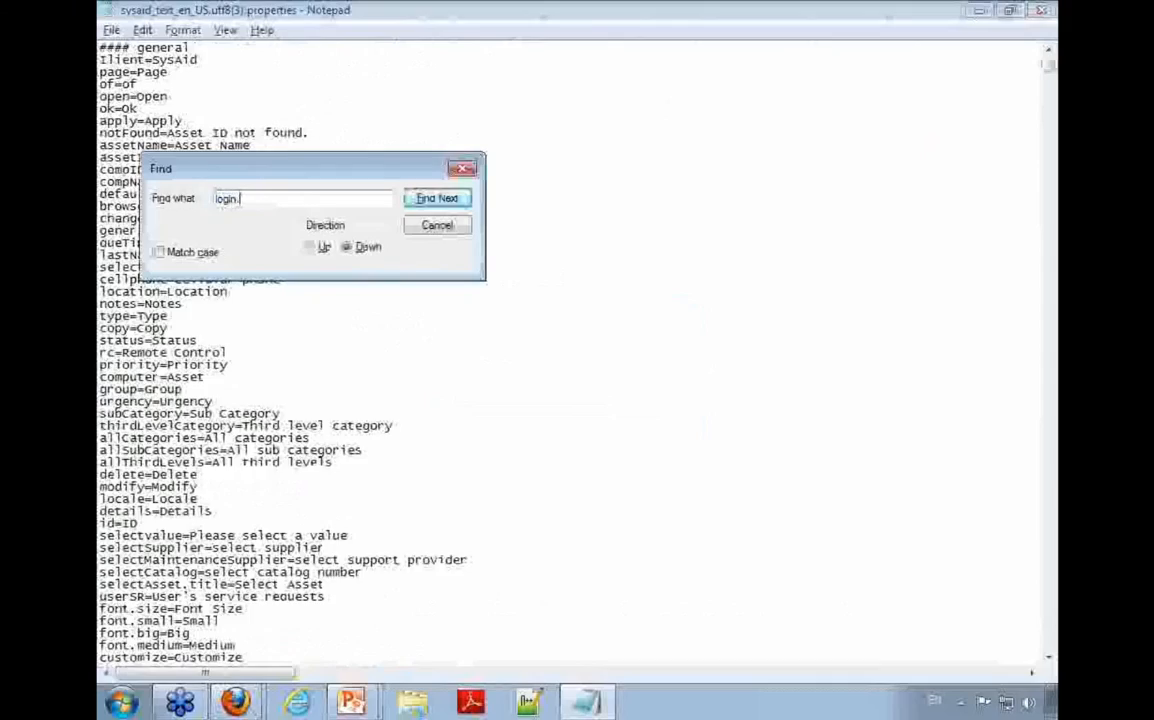
{"action": "key", "text": "Return"}
{"action": "key", "text": "Return"}
{"action": "key", "text": "Escape"}
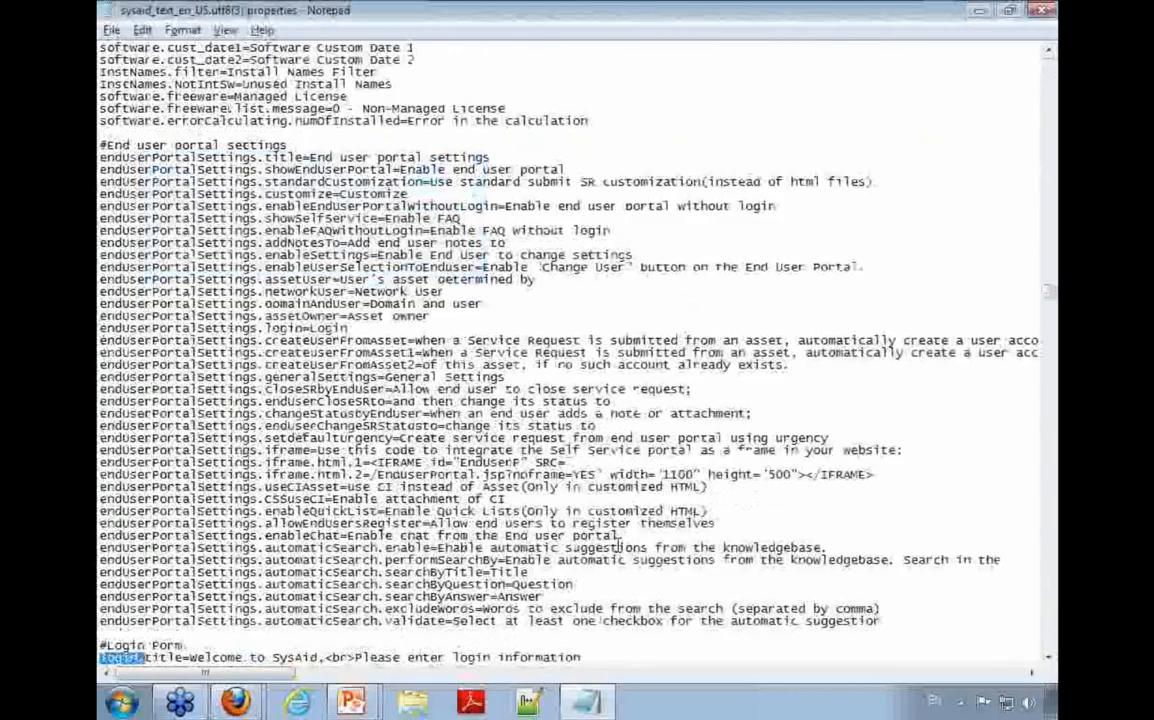
Step: Examine the login entries for the User Name label and highlight the #Login Form section heading
{"action": "key", "text": "Down"}
{"action": "key", "text": "Down"}
{"action": "key", "text": "Down"}
{"action": "key", "text": "Down"}
{"action": "key", "text": "Down"}
{"action": "key", "text": "Down"}
{"action": "key", "text": "Down"}
{"action": "key", "text": "Down"}
{"action": "key", "text": "Down"}
{"action": "key", "text": "Down"}
{"action": "key", "text": "Down"}
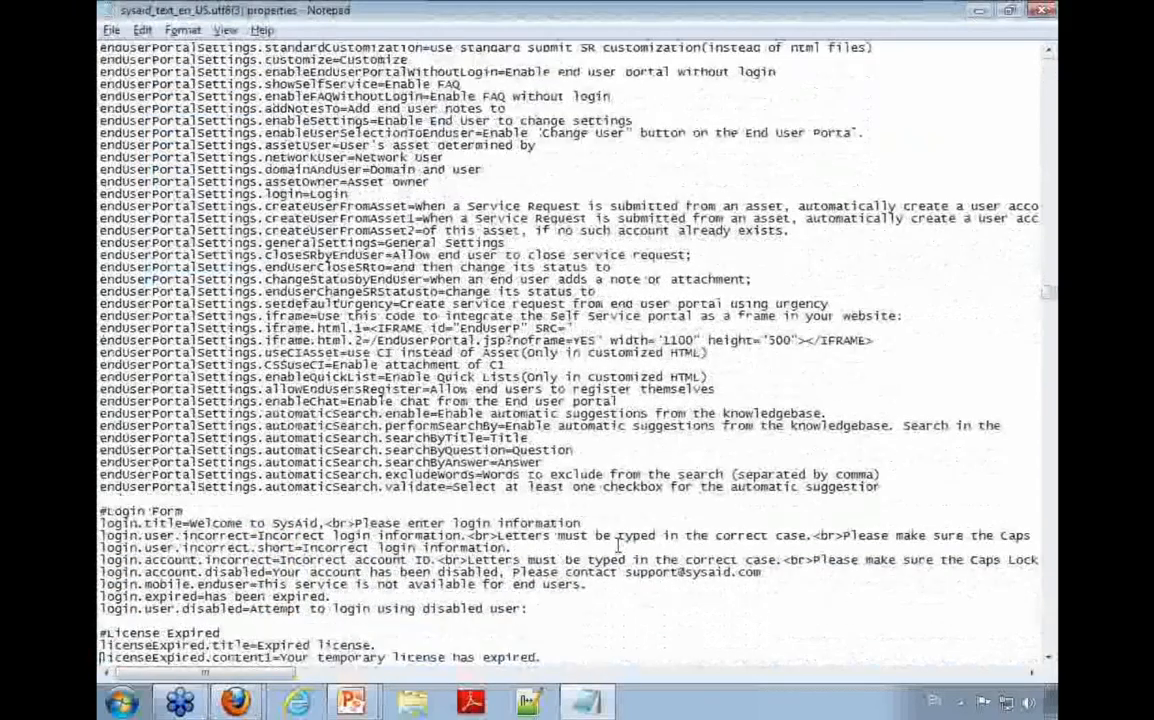
{"action": "left_click_drag", "start_coordinate": [183, 510], "coordinate": [100, 511]}
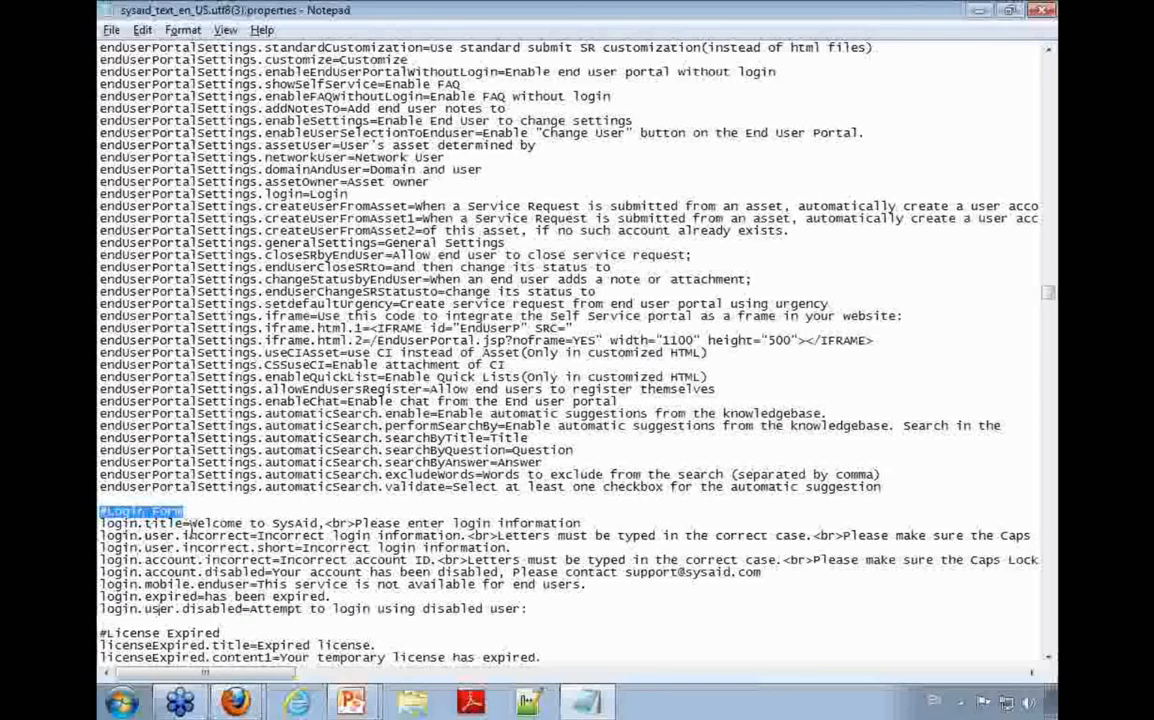
Step: Run a case-sensitive search for "=User Name" from the beginning of the translation file
{"action": "key", "text": "ctrl+Home"}
{"action": "key", "text": "ctrl+f"}
{"action": "type", "text": "=user"}
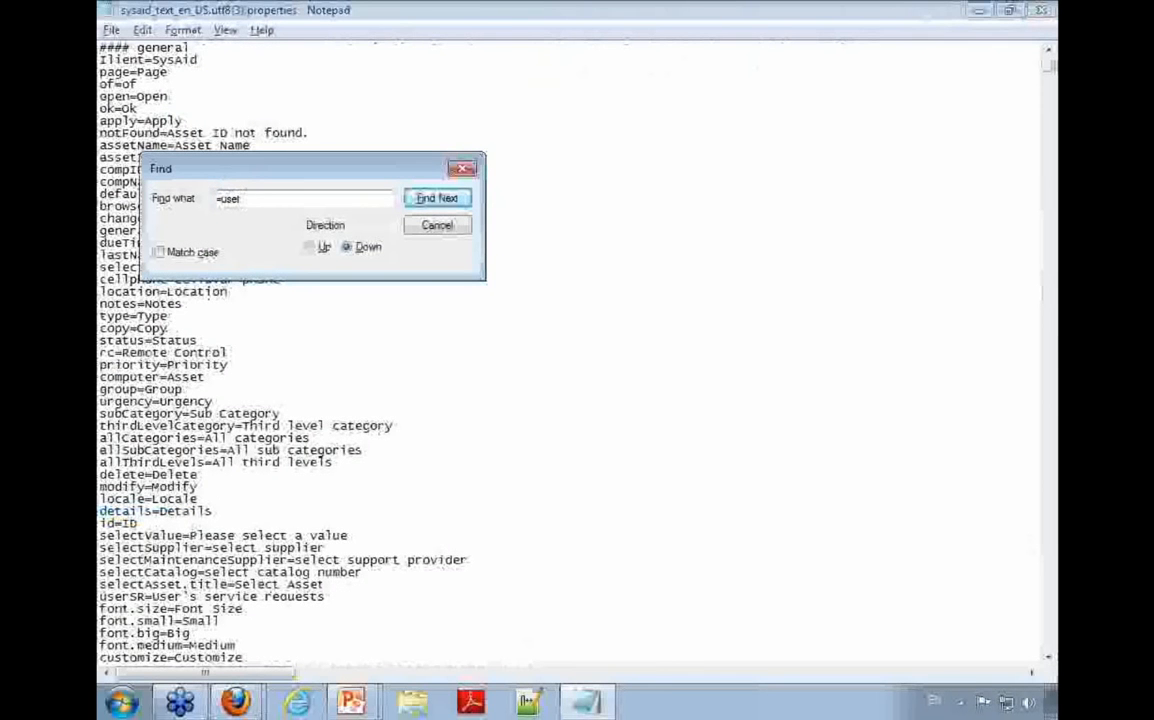
{"action": "type", "text": " name"}
{"action": "type", "text": "User "}
{"action": "left_click_drag", "start_coordinate": [221, 198], "coordinate": [251, 198]}
{"action": "type", "text": "N"}
{"action": "left_click", "coordinate": [159, 252]}
{"action": "left_click", "coordinate": [440, 199]}
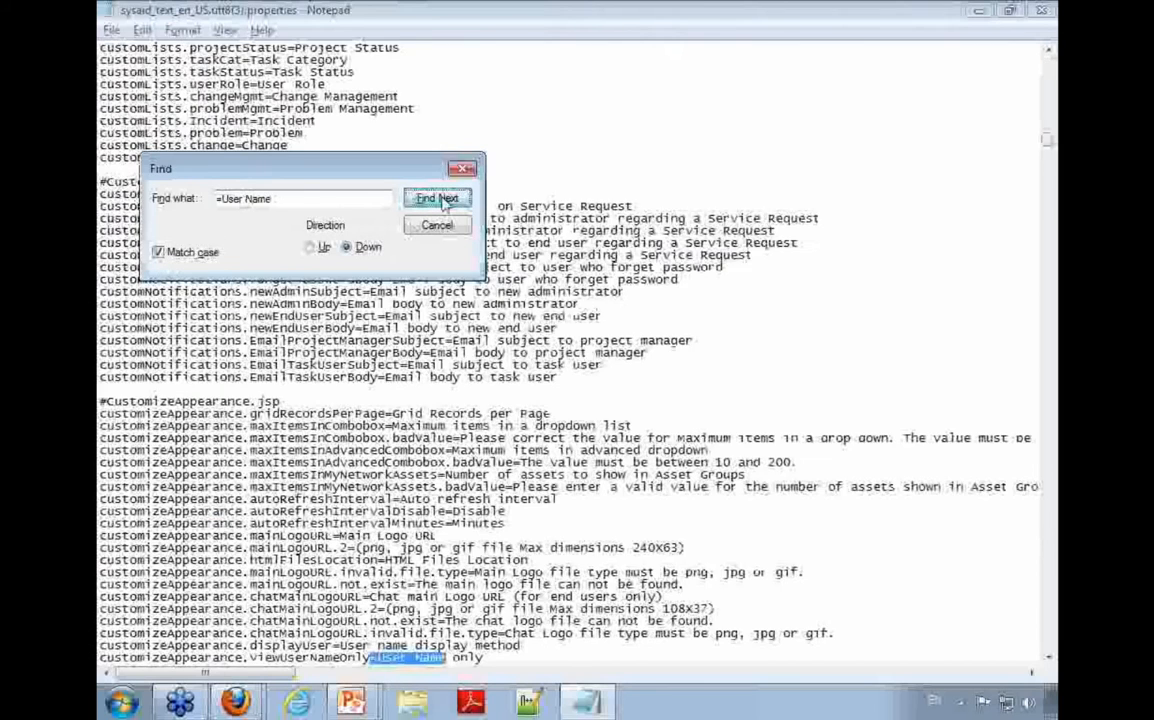
Step: Go through the case-sensitive matches until the entry whose key is just username
{"action": "left_click", "coordinate": [440, 199]}
{"action": "left_click", "coordinate": [440, 199]}
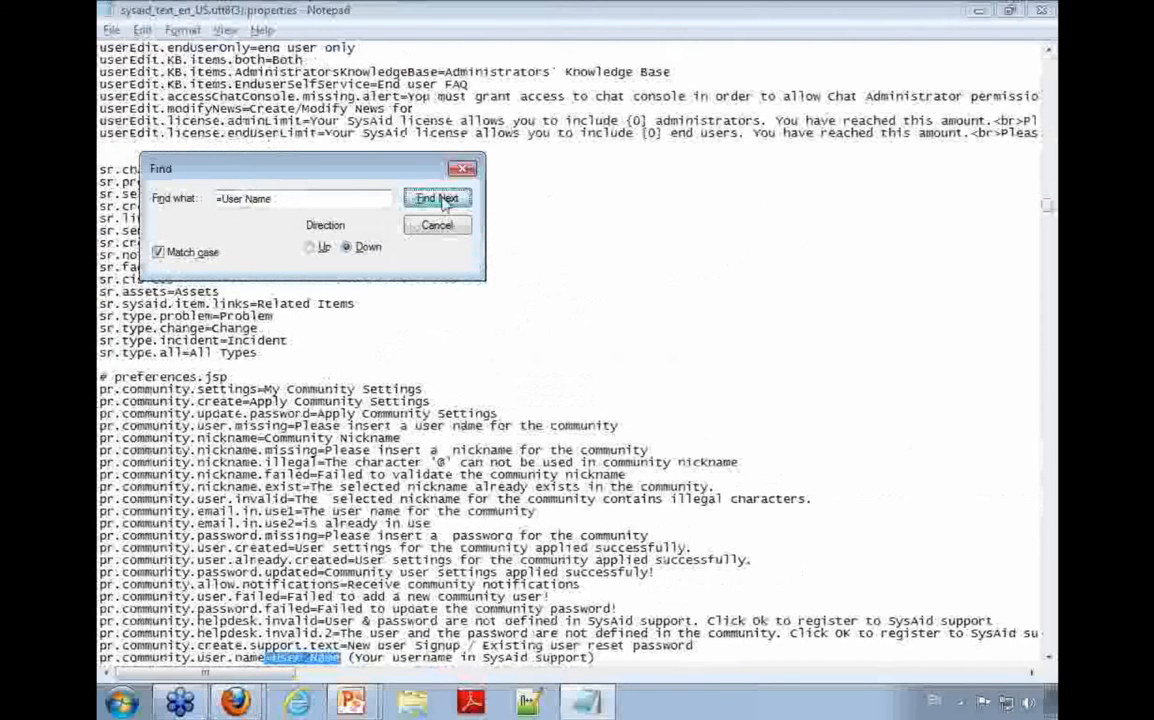
{"action": "left_click", "coordinate": [440, 199]}
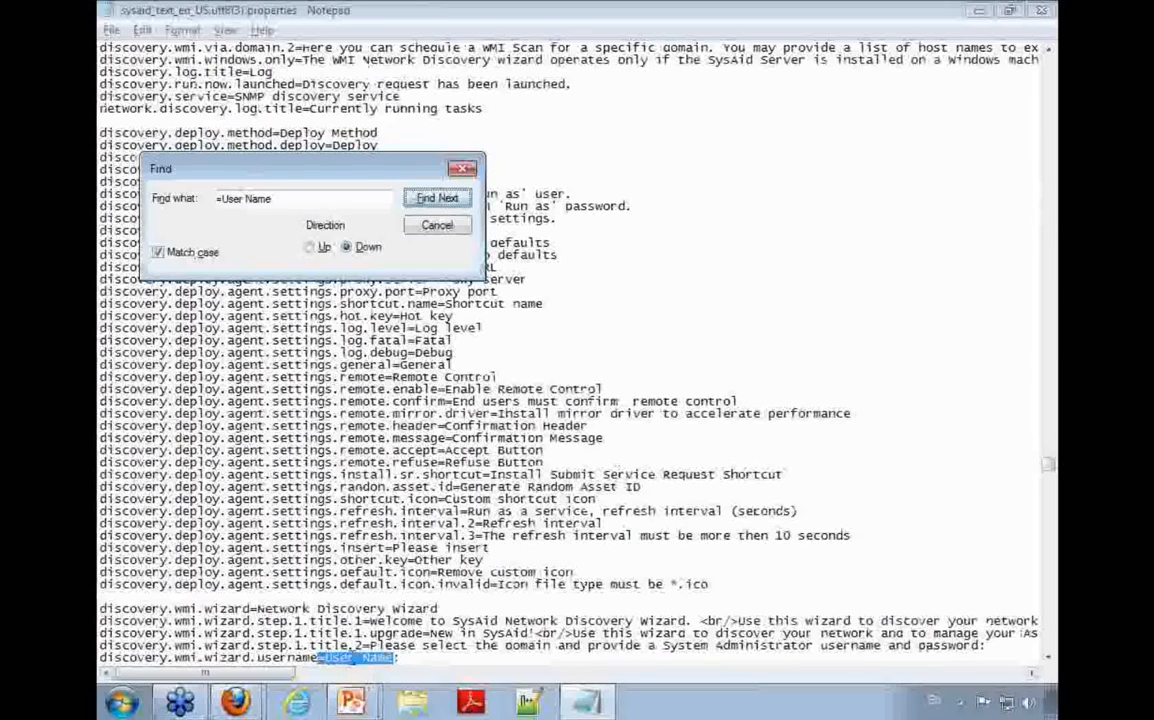
{"action": "left_click_drag", "start_coordinate": [408, 657], "coordinate": [332, 657]}
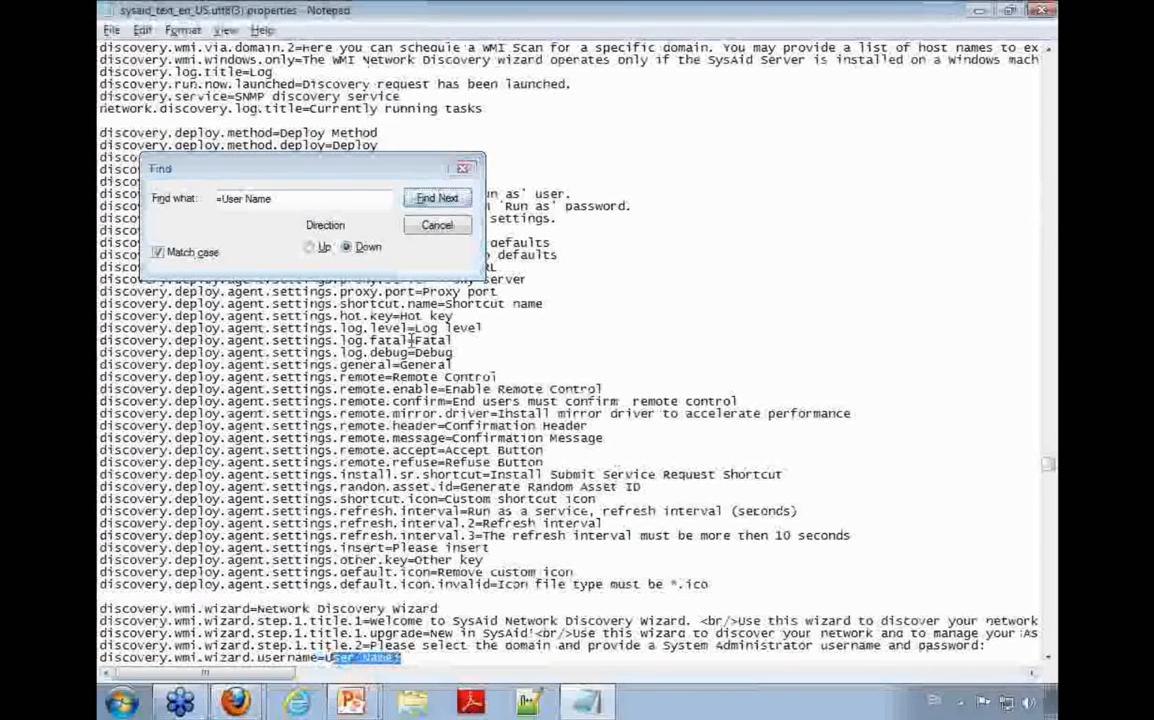
{"action": "left_click", "coordinate": [440, 199]}
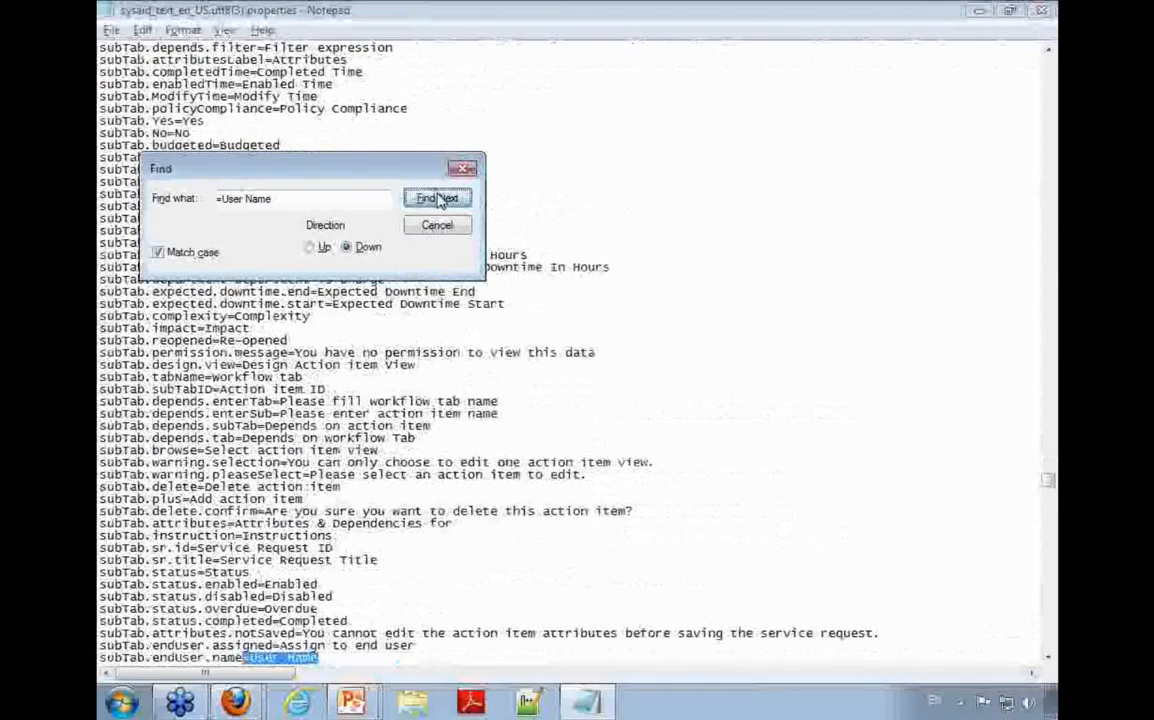
{"action": "left_click", "coordinate": [440, 199]}
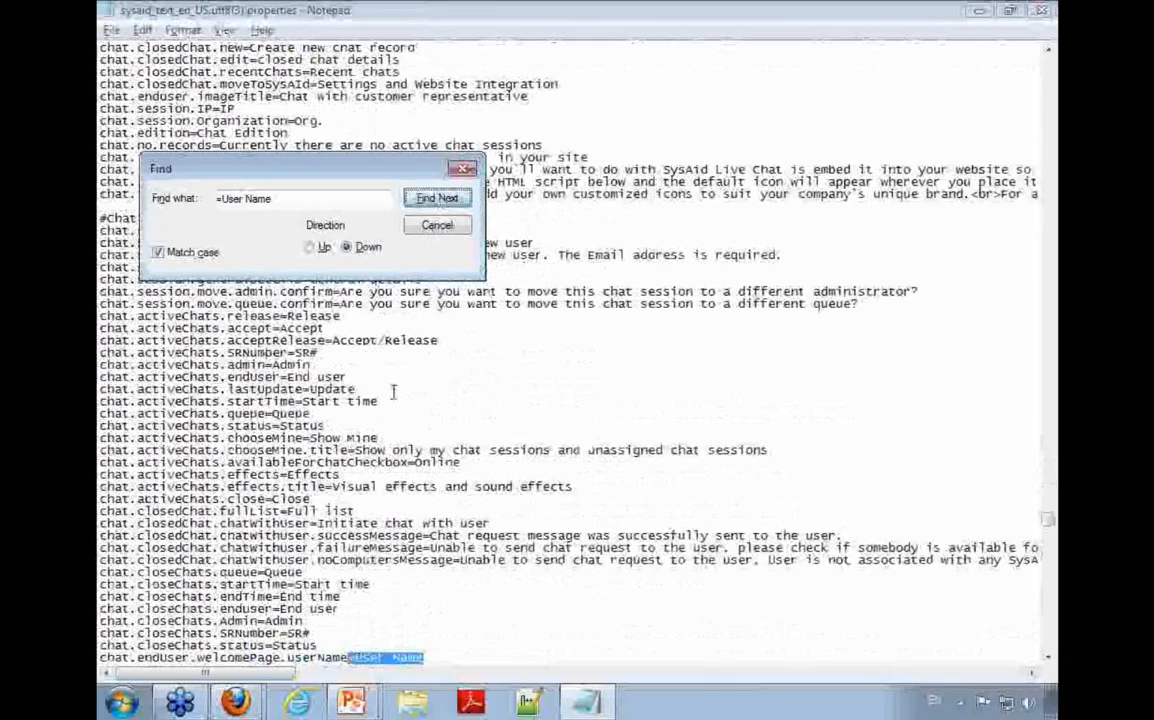
{"action": "left_click", "coordinate": [437, 199]}
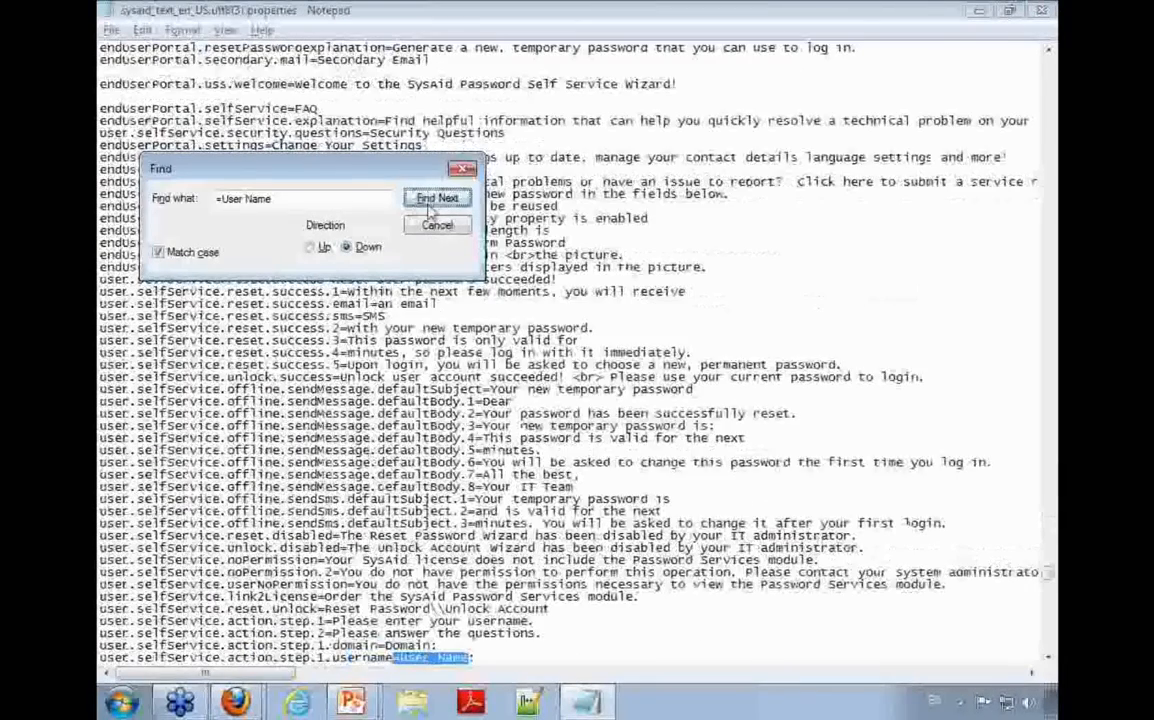
{"action": "left_click", "coordinate": [437, 198]}
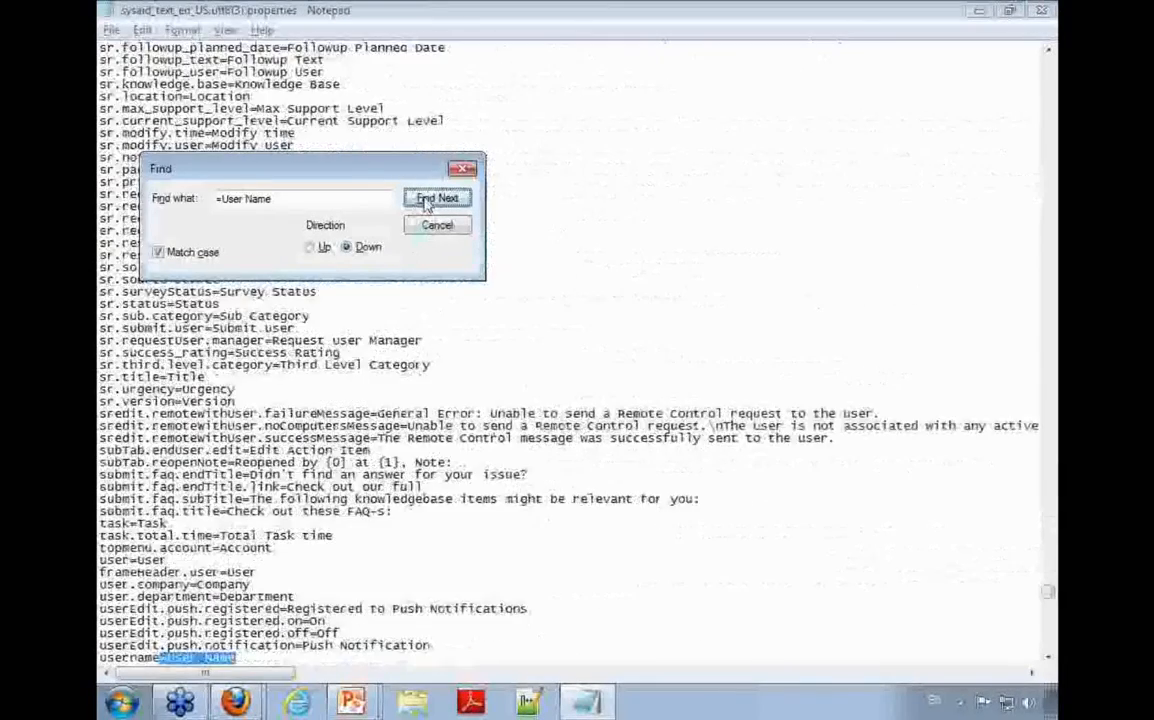
Step: Check for further matches, change the username entry's display text to "Employee ID", and save the translation file
{"action": "left_click", "coordinate": [255, 657]}
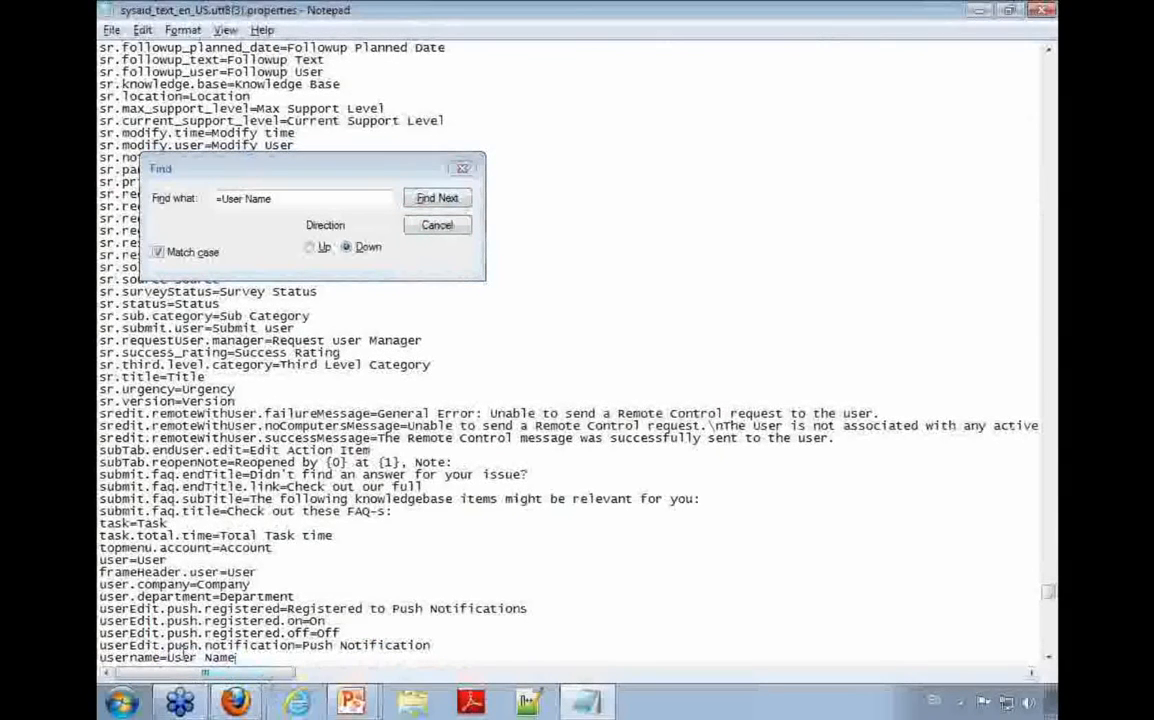
{"action": "left_click_drag", "start_coordinate": [167, 657], "coordinate": [236, 657]}
{"action": "scroll", "coordinate": [350, 525], "scroll_direction": "down", "scroll_amount": 2}
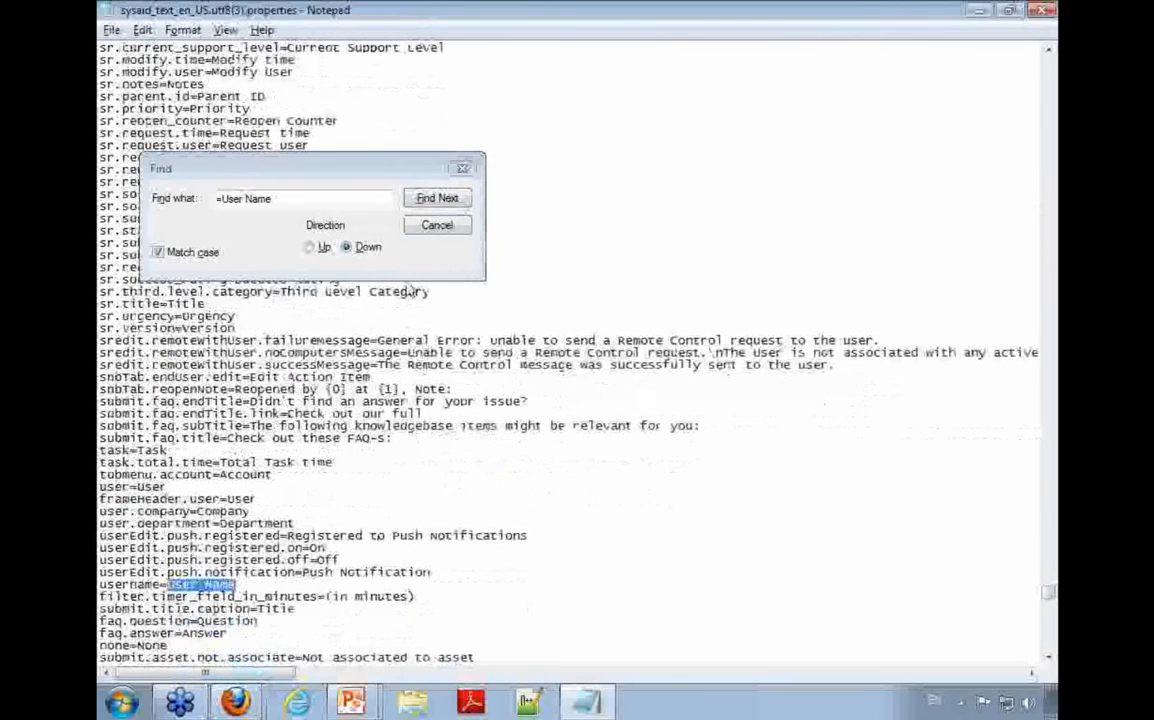
{"action": "left_click", "coordinate": [440, 198]}
{"action": "key", "text": "Return"}
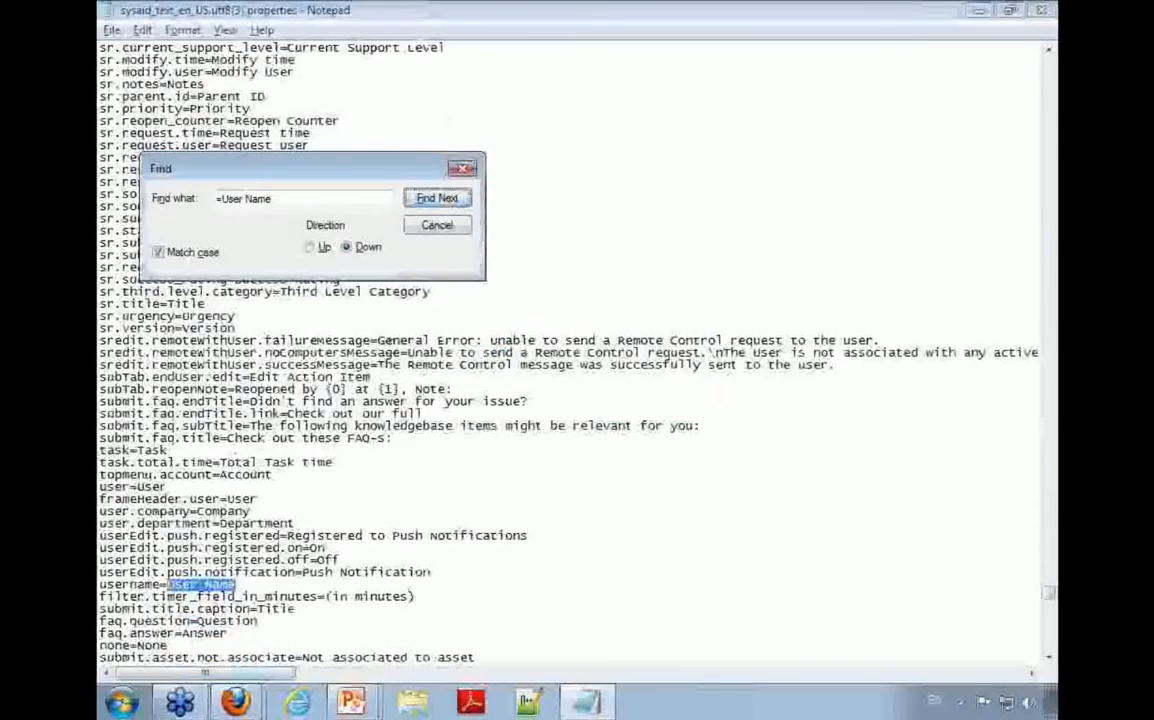
{"action": "key", "text": "Escape"}
{"action": "key", "text": "BackSpace"}
{"action": "type", "text": "Employee ID"}
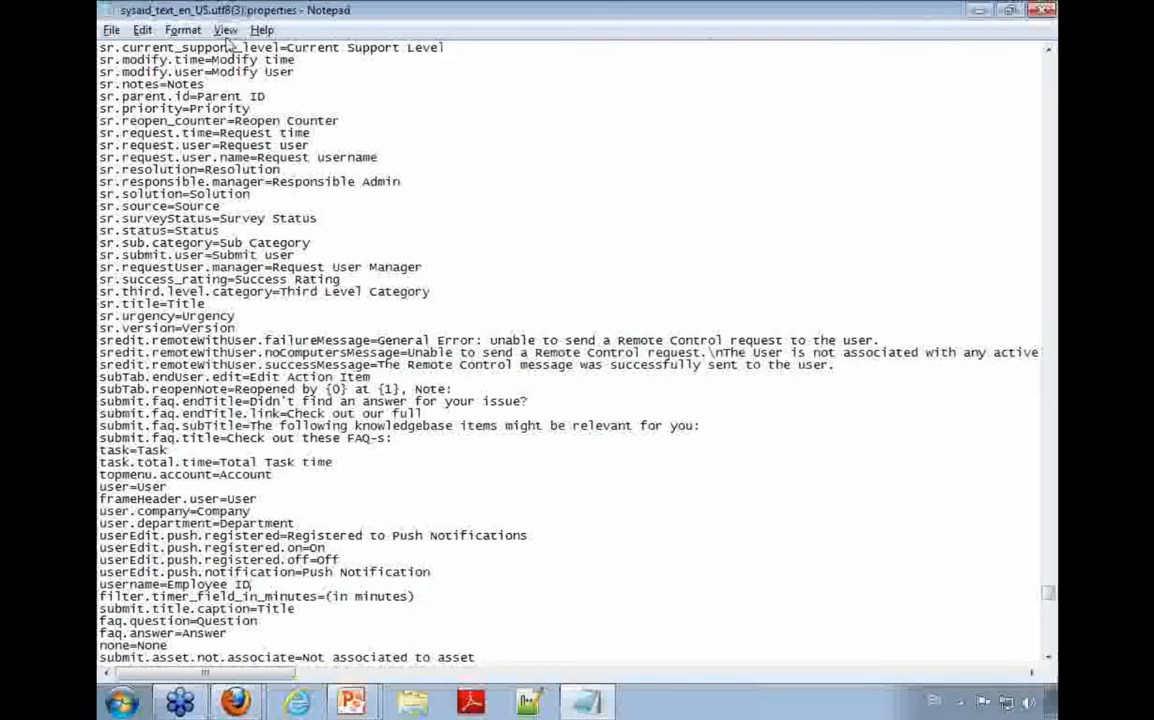
{"action": "left_click", "coordinate": [111, 30]}
{"action": "left_click", "coordinate": [129, 88]}
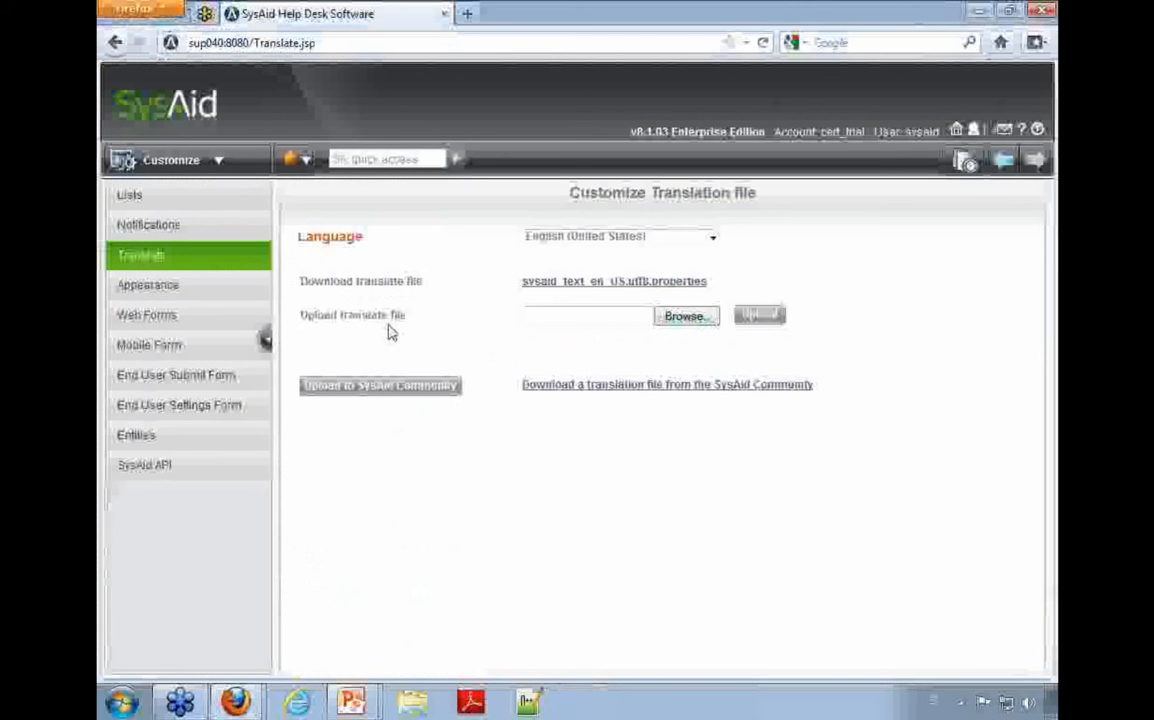
Step: Upload sysaid_text_en_US.utf8(3).properties from the Downloads folder as the English (United States) translation file in SysAid
{"action": "left_click_drag", "start_coordinate": [290, 316], "coordinate": [482, 326]}
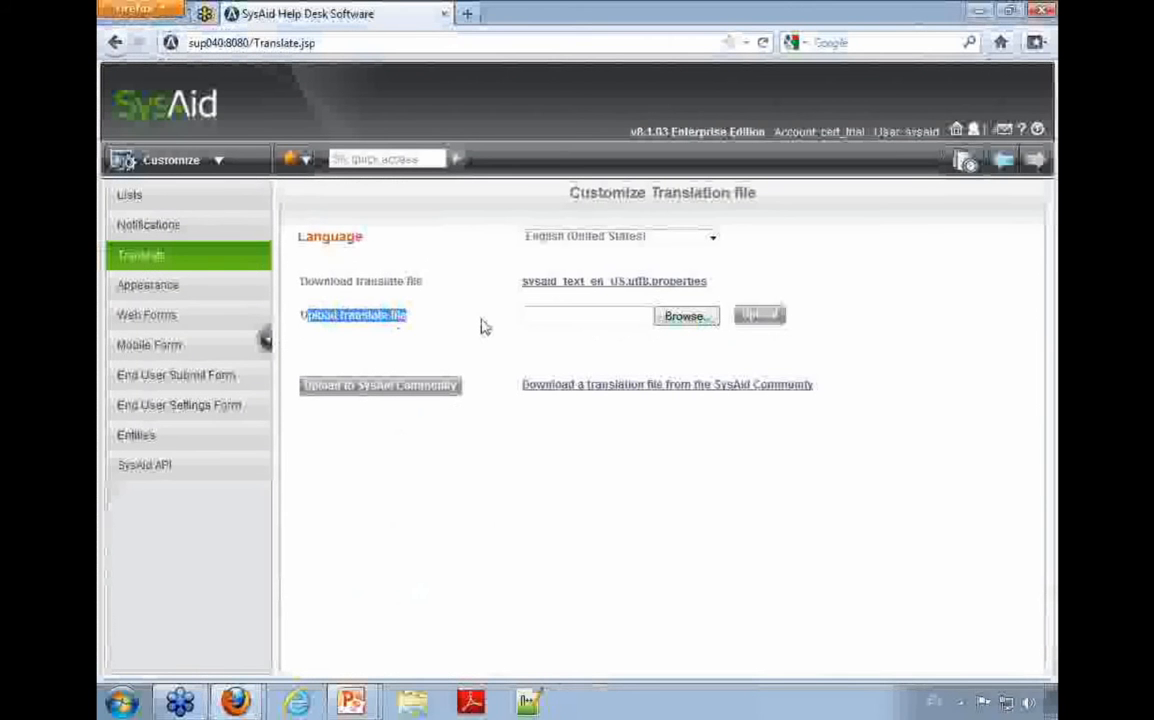
{"action": "left_click", "coordinate": [684, 318]}
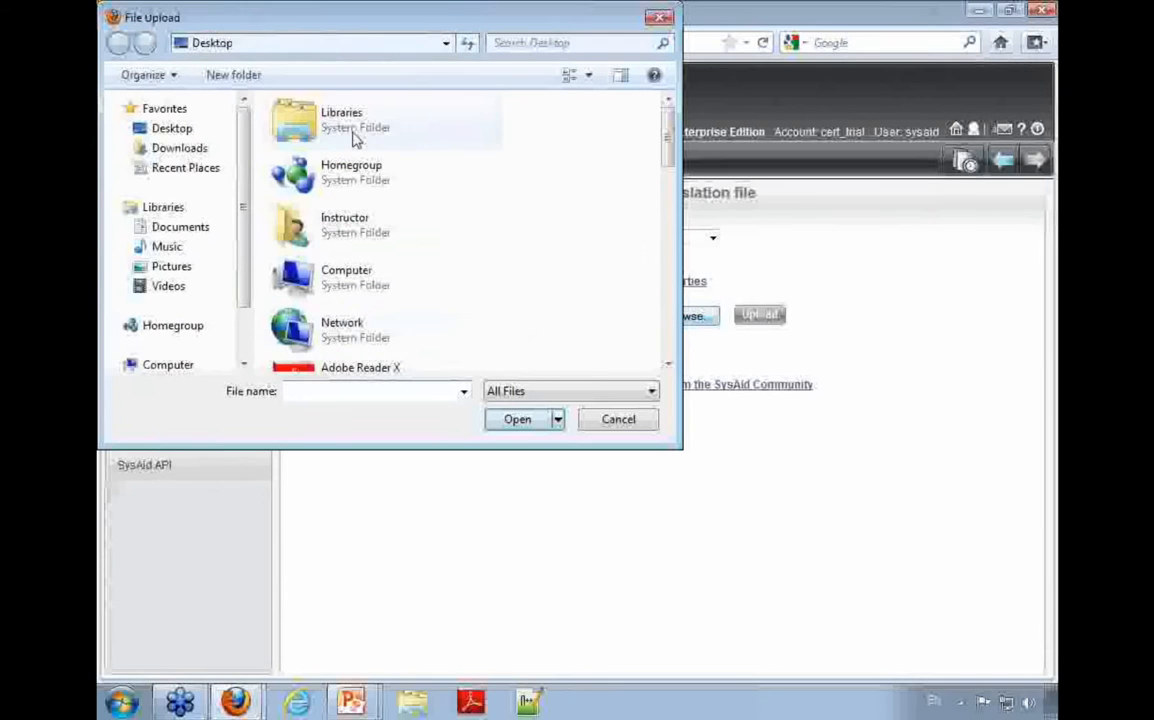
{"action": "double_click", "coordinate": [374, 234]}
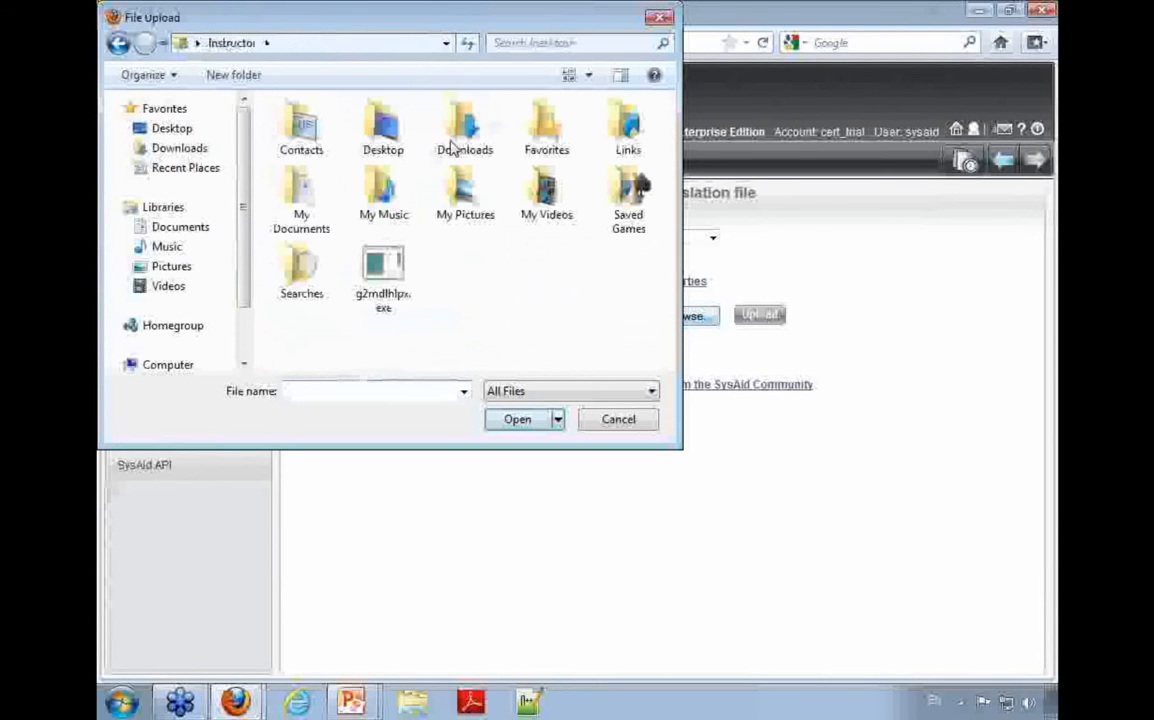
{"action": "double_click", "coordinate": [455, 140]}
{"action": "left_click", "coordinate": [390, 247]}
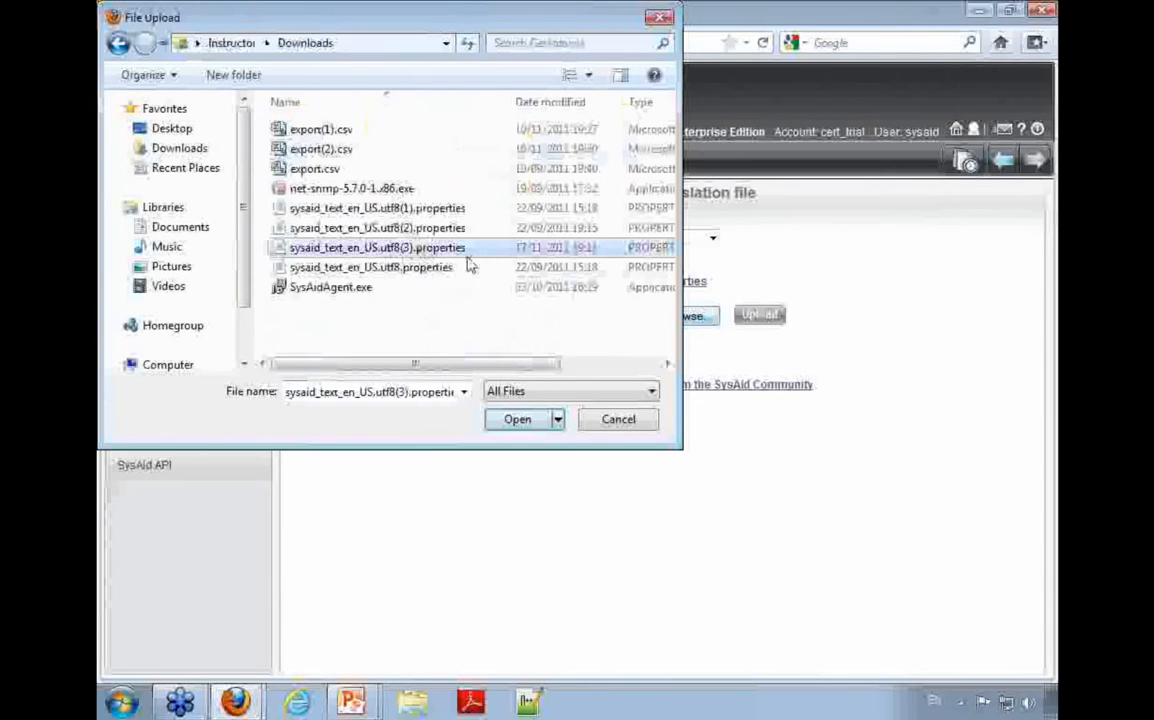
{"action": "double_click", "coordinate": [471, 252]}
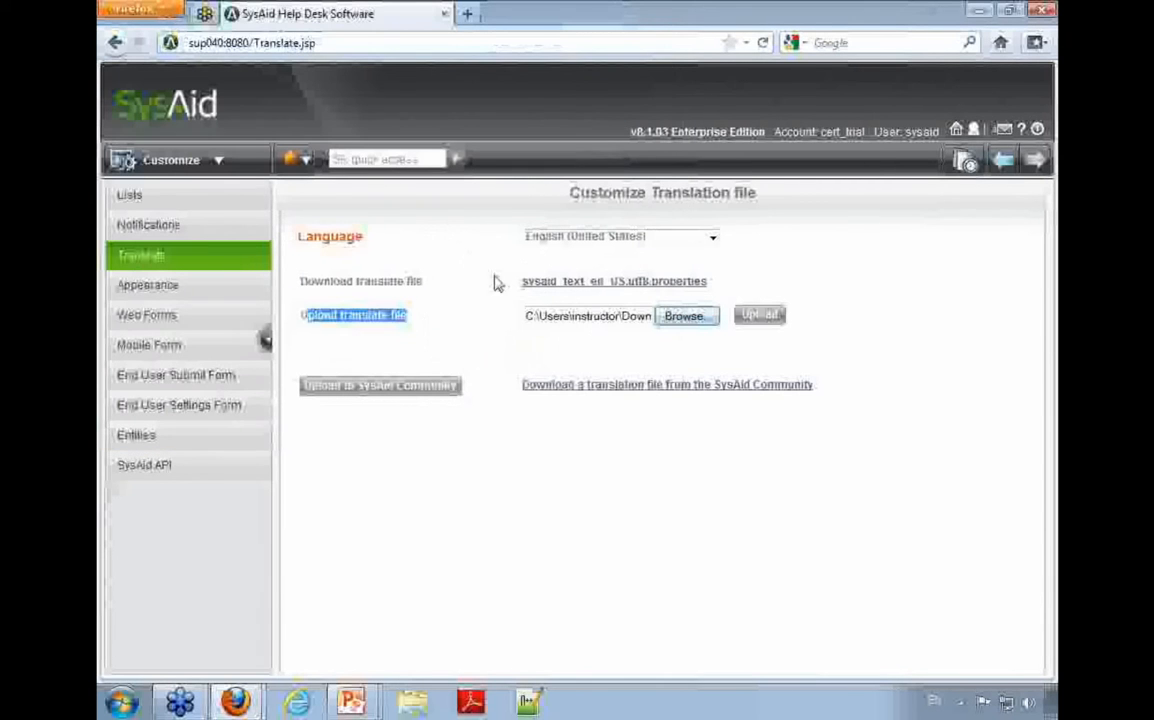
{"action": "left_click", "coordinate": [784, 317]}
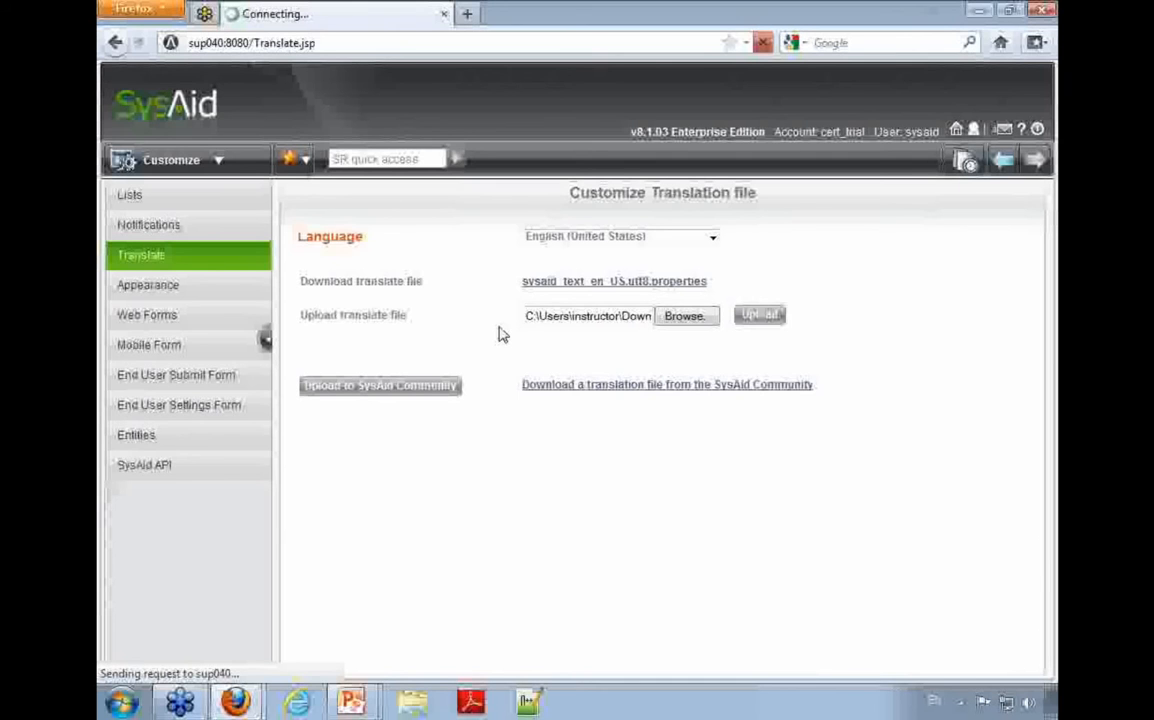
Step: Open SysAid at 127.0.0.1:8080 in a new browser tab
{"action": "key", "text": "ctrl+t"}
{"action": "type", "text": "127.0.0"}
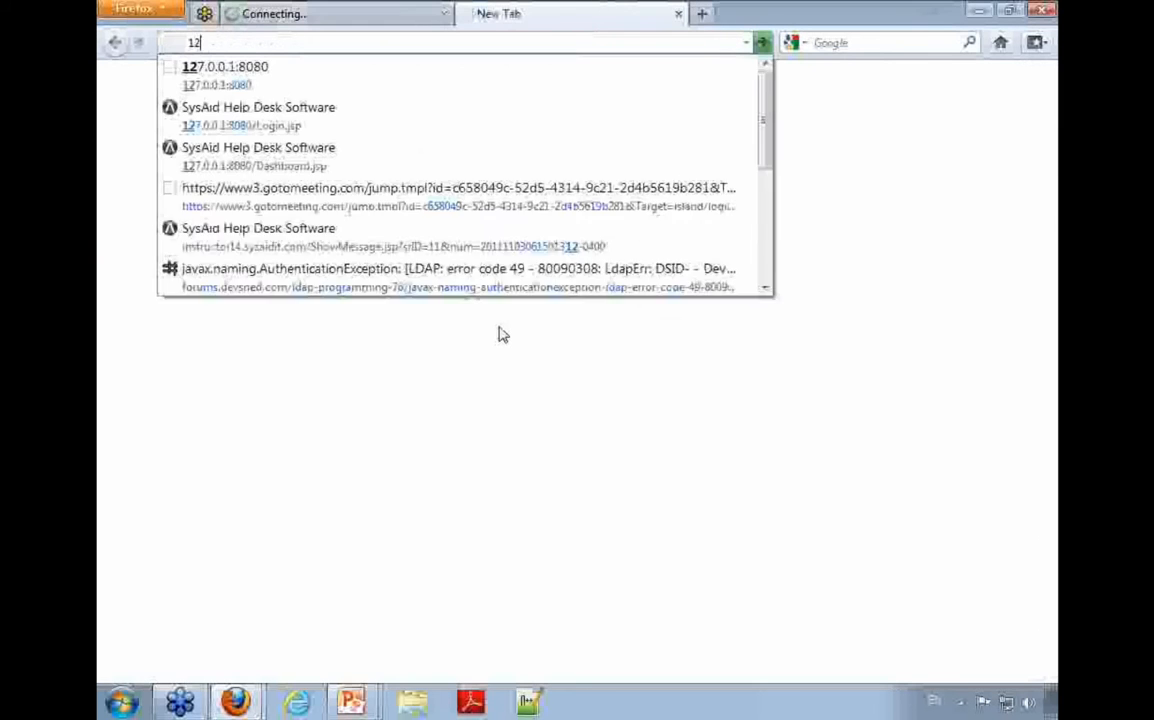
{"action": "key", "text": "Down"}
{"action": "key", "text": "Down"}
{"action": "key", "text": "Return"}
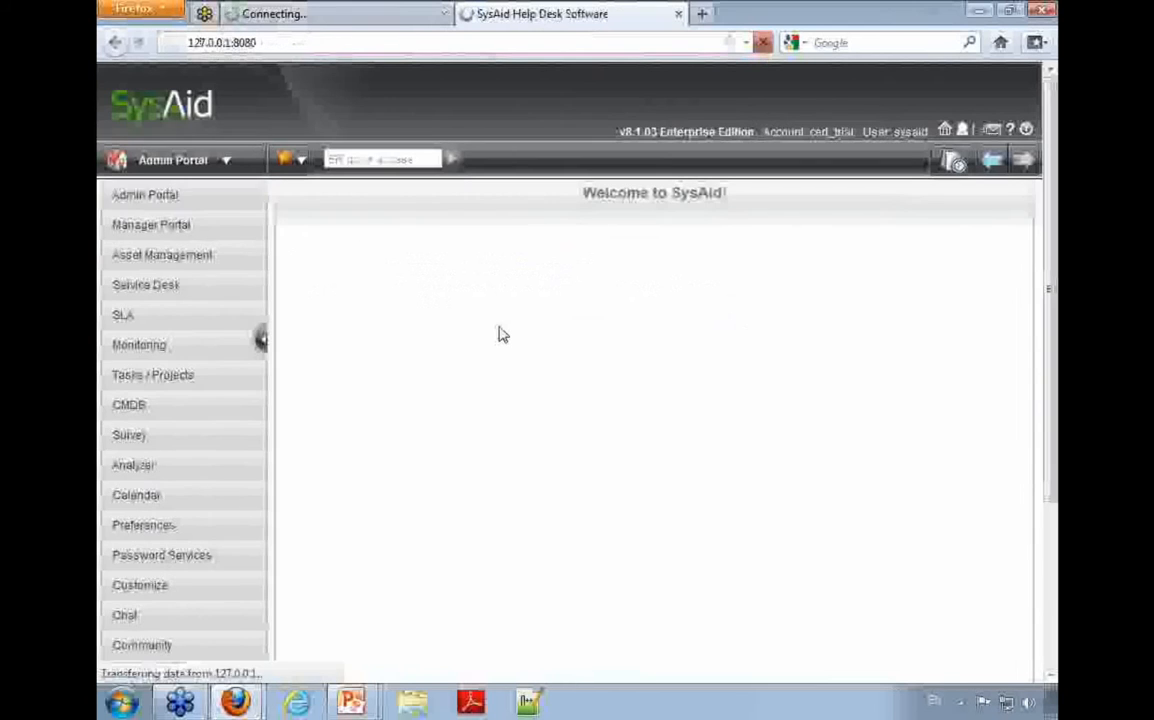
Step: Log out of SysAid, go back to the login page, and return to the Customize Translation file tab
{"action": "left_click", "coordinate": [1021, 129]}
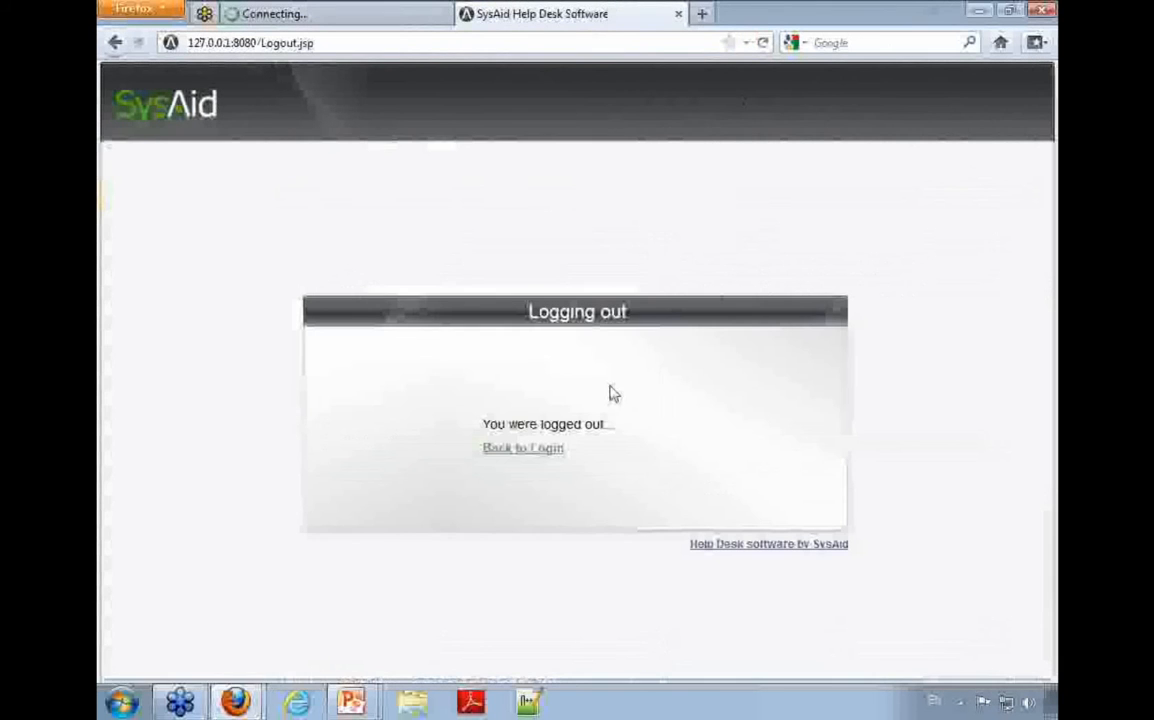
{"action": "left_click", "coordinate": [553, 456]}
{"action": "left_click", "coordinate": [425, 18]}
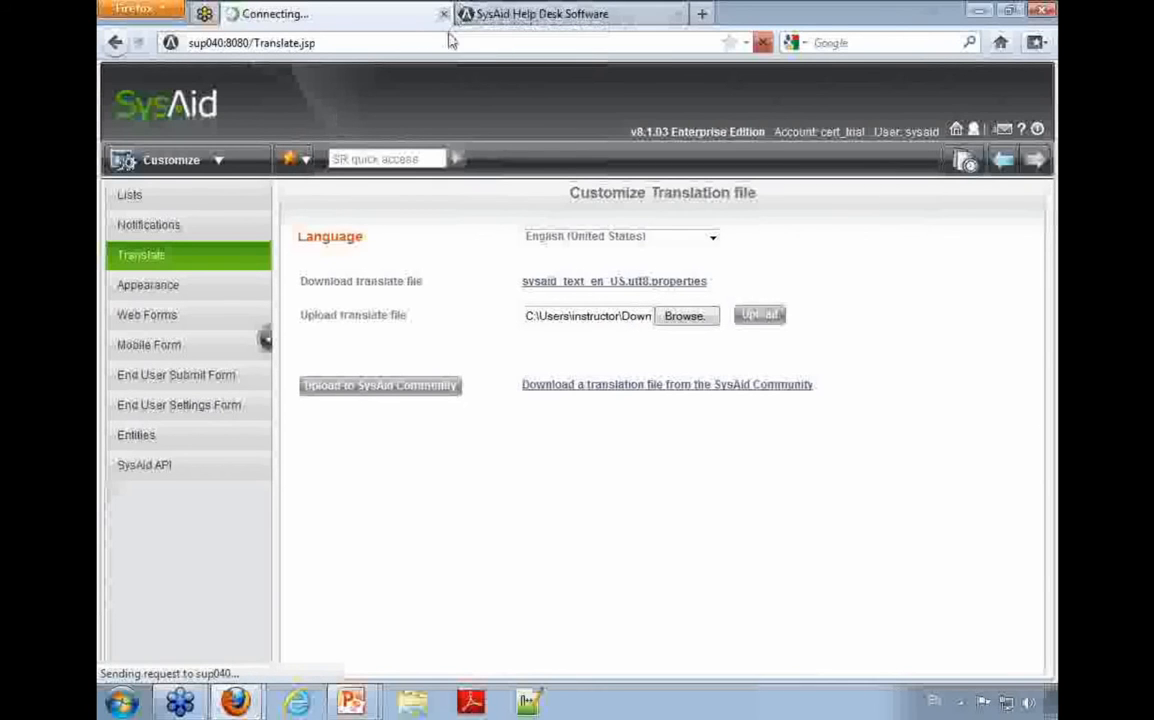
Step: Open sysaid_text_en_US.utf8(3).properties from the Downloads folder in a maximized Notepad window and look at its first entries
{"action": "left_click", "coordinate": [414, 700]}
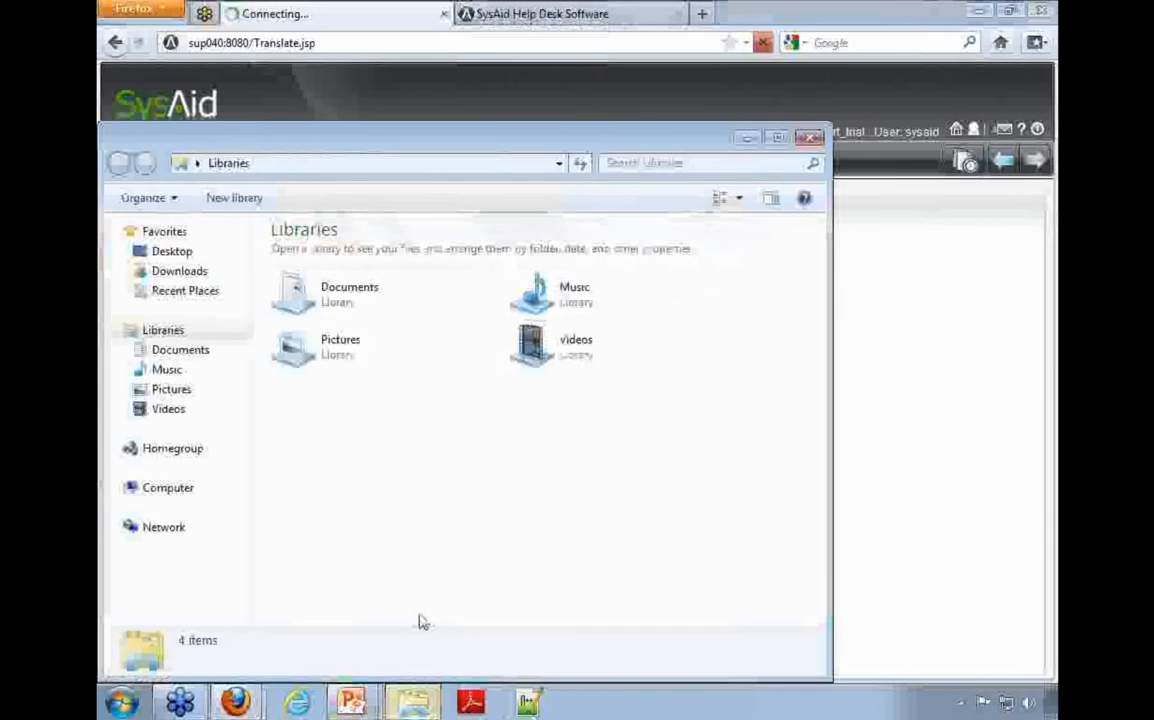
{"action": "left_click", "coordinate": [353, 163]}
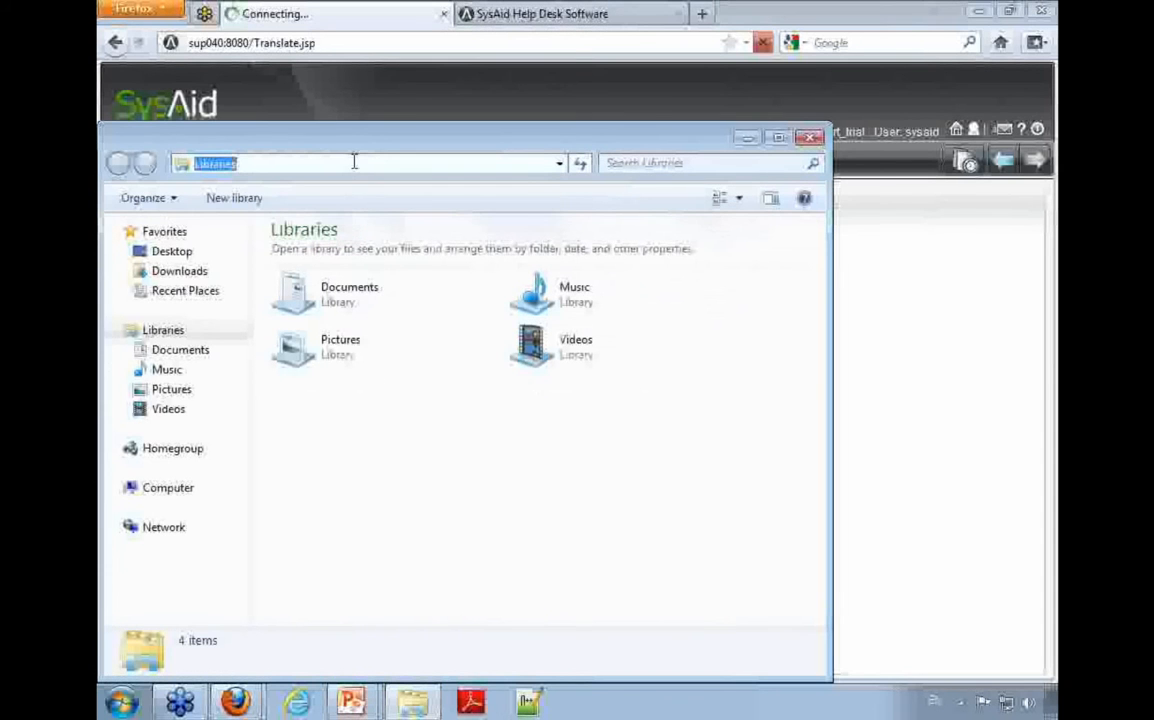
{"action": "left_click", "coordinate": [182, 272]}
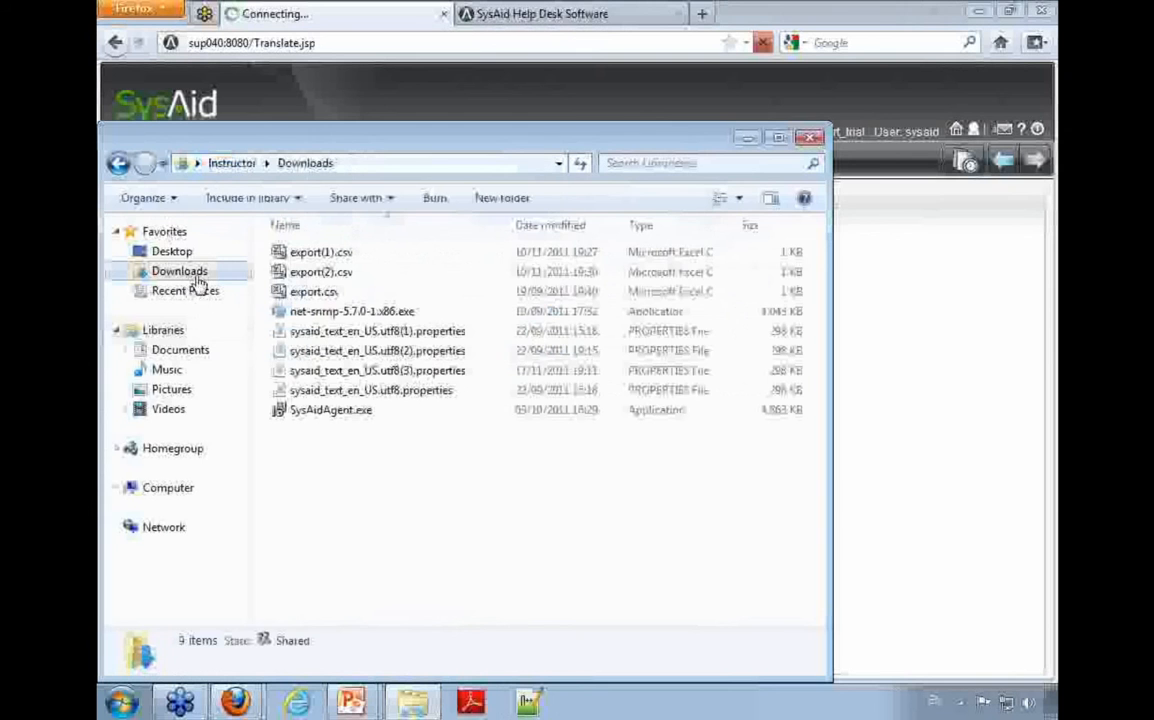
{"action": "double_click", "coordinate": [360, 370]}
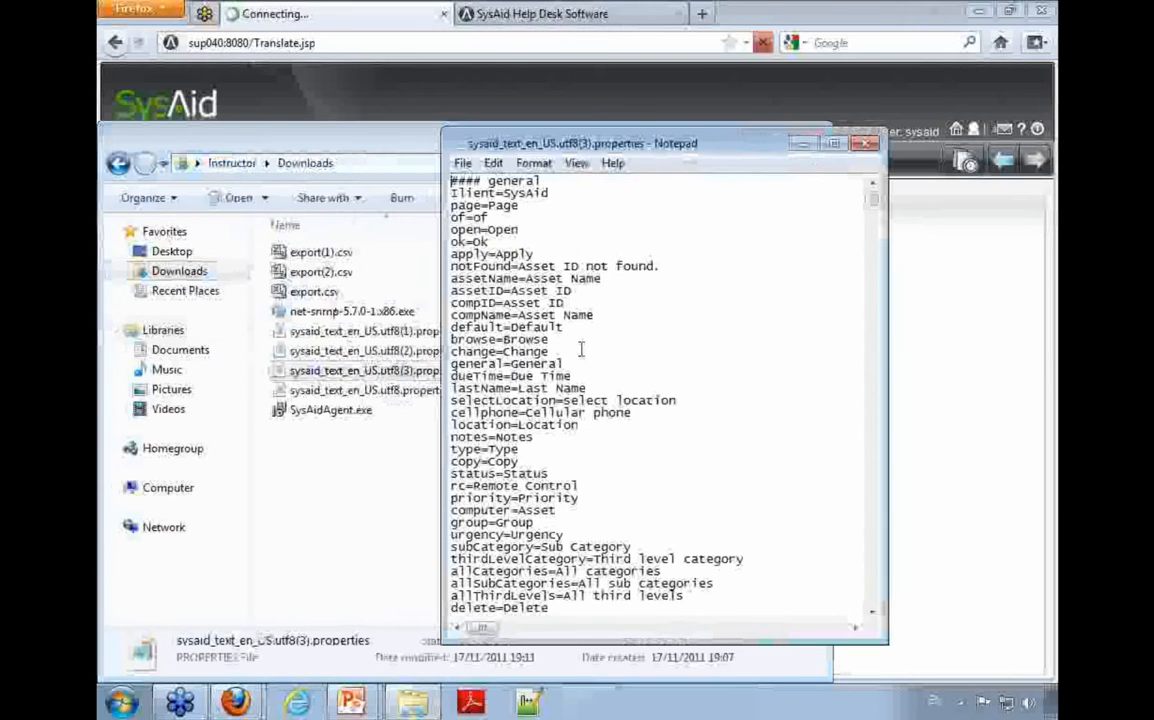
{"action": "double_click", "coordinate": [660, 145]}
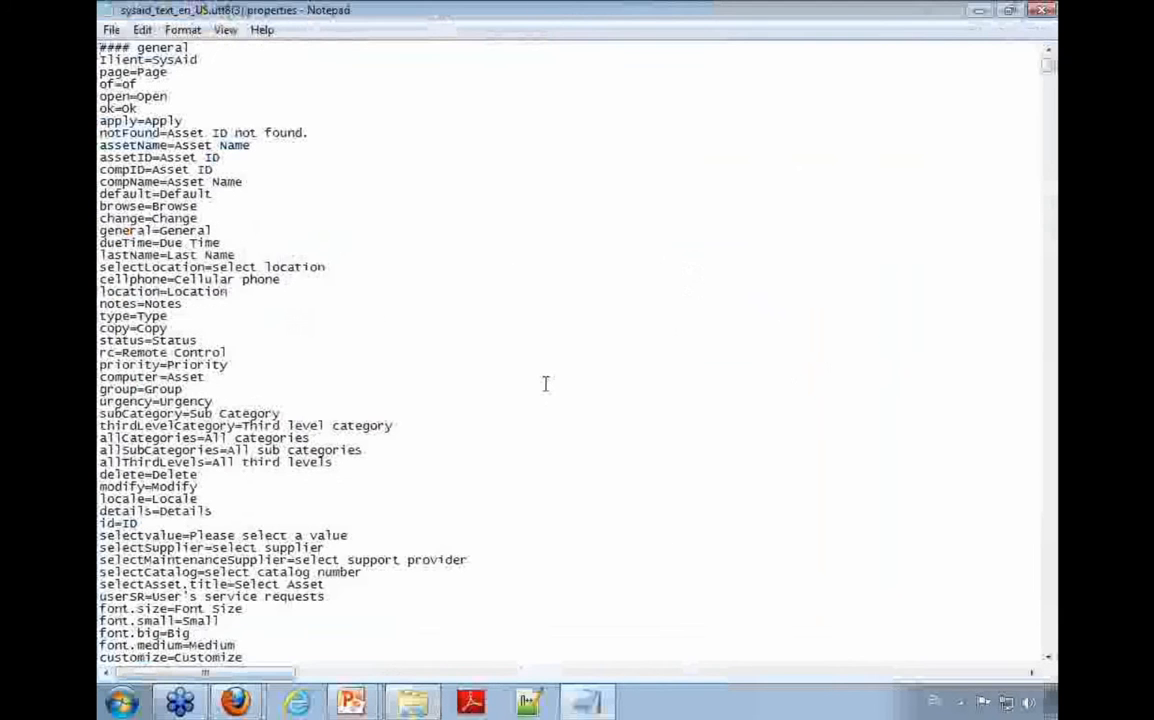
{"action": "scroll", "coordinate": [545, 384], "scroll_direction": "down", "scroll_amount": 1}
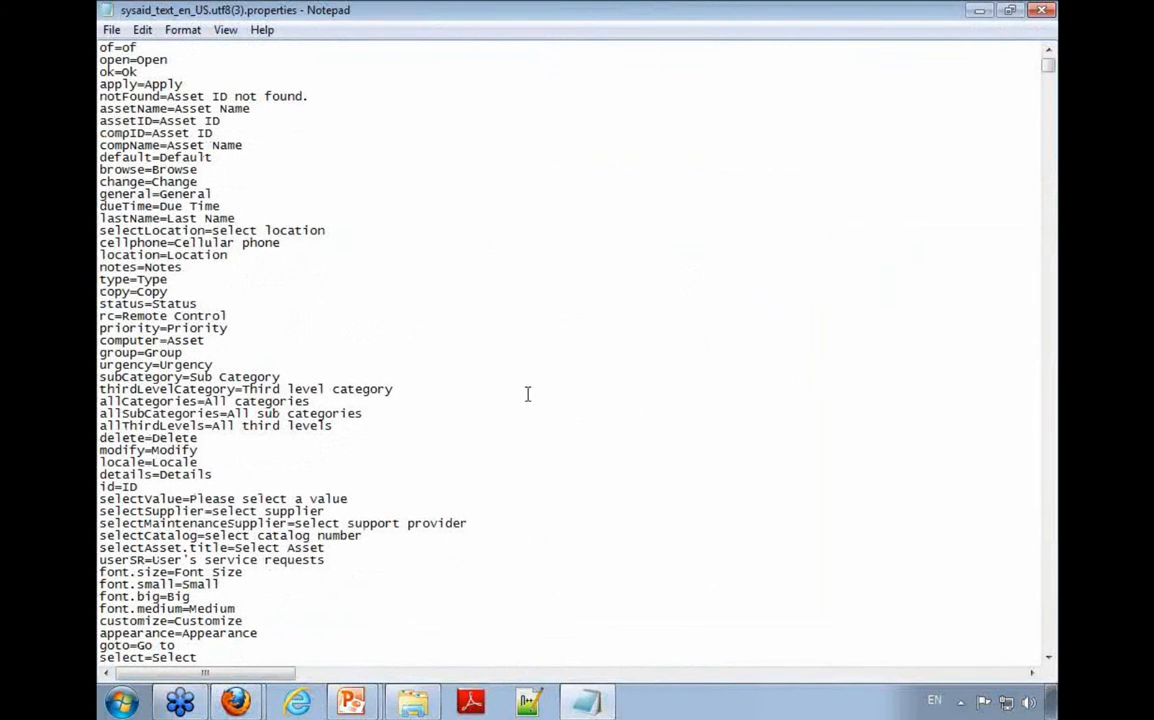
Step: Switch back to SysAid in Firefox and review the translation languages, keeping English (United States) selected
{"action": "key", "text": "alt+Tab"}
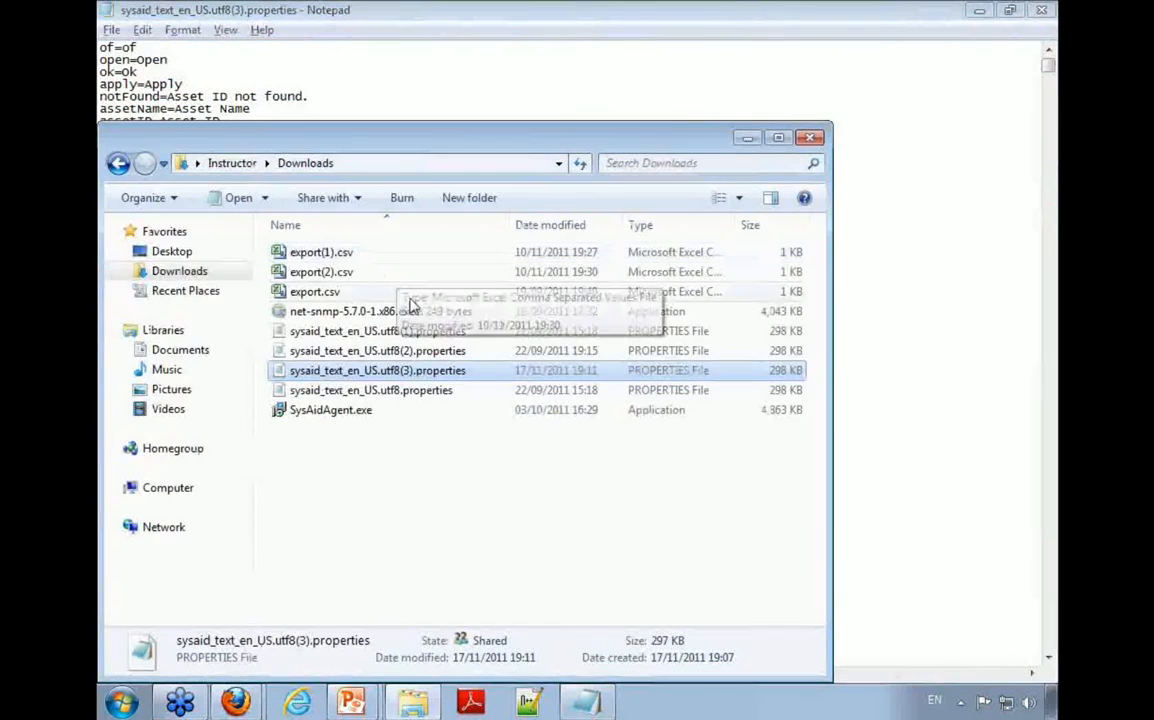
{"action": "mouse_move", "coordinate": [236, 700]}
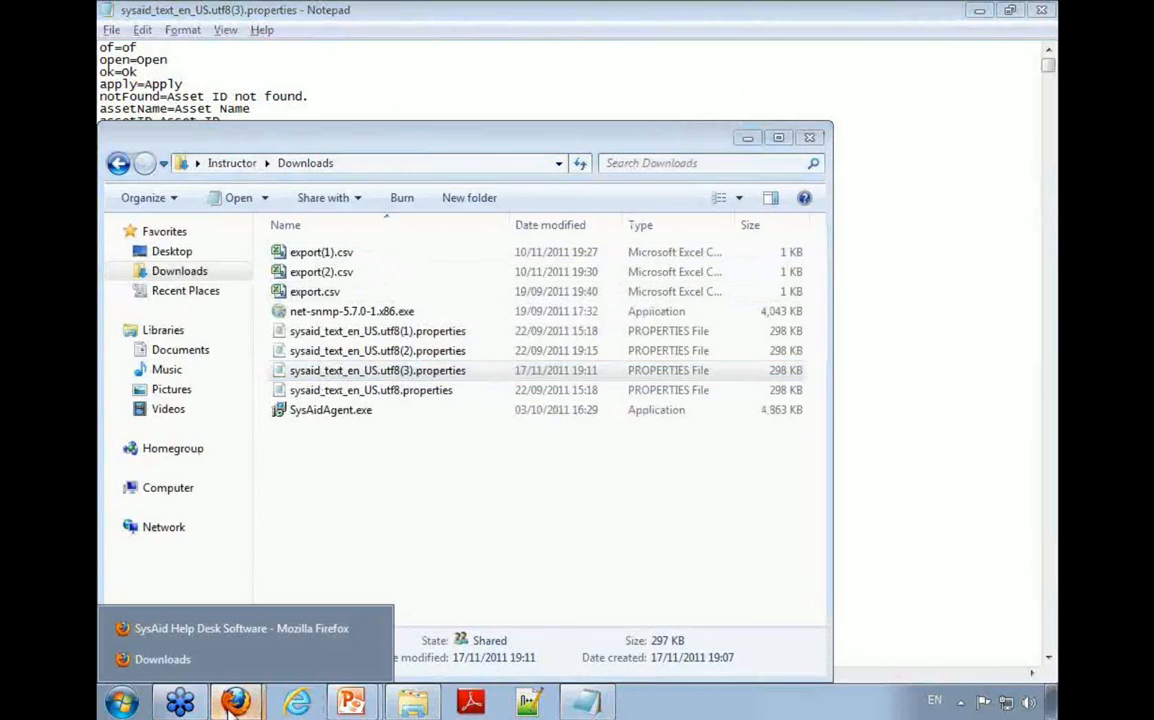
{"action": "left_click", "coordinate": [230, 628]}
{"action": "left_click", "coordinate": [590, 240]}
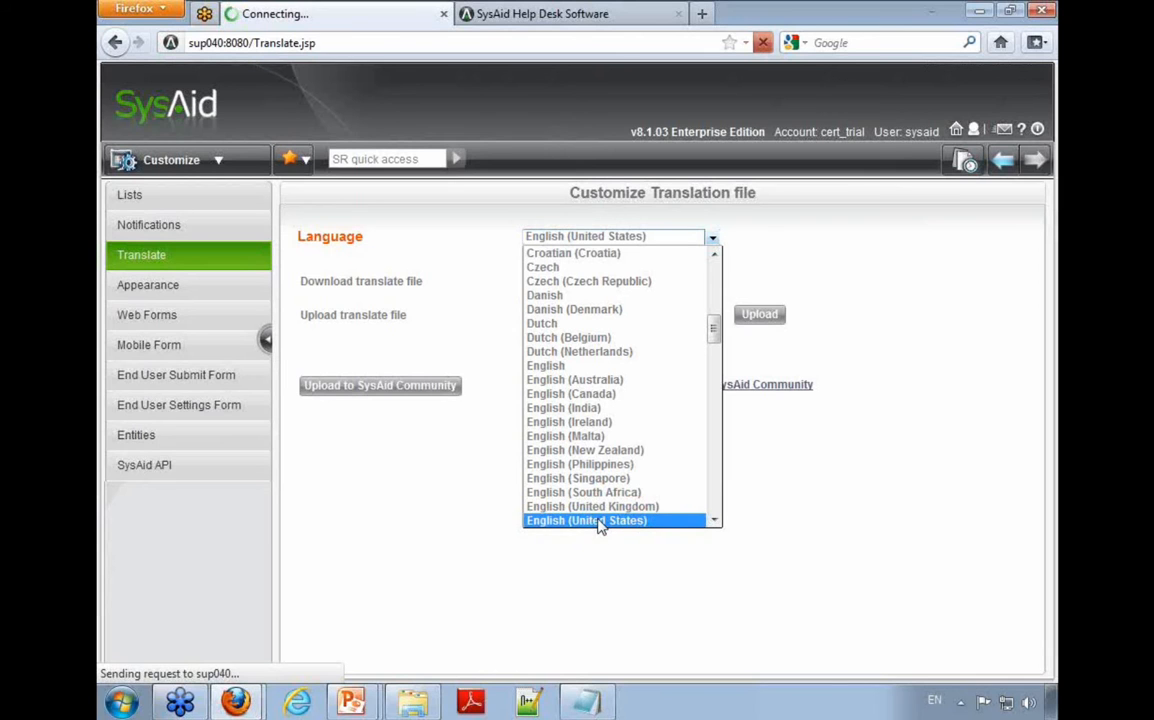
{"action": "left_click", "coordinate": [601, 522]}
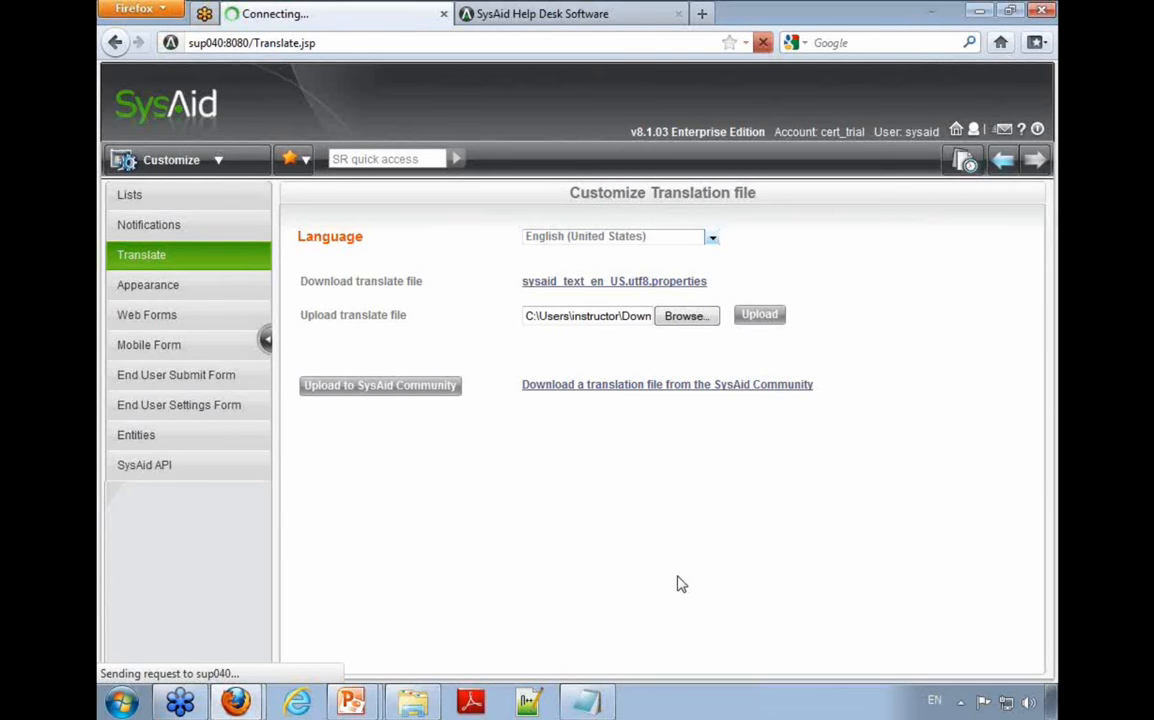
Step: Open Account Defaults in SysAid's Preferences and review the default language choices and the Available Languages setting
{"action": "left_click", "coordinate": [221, 162]}
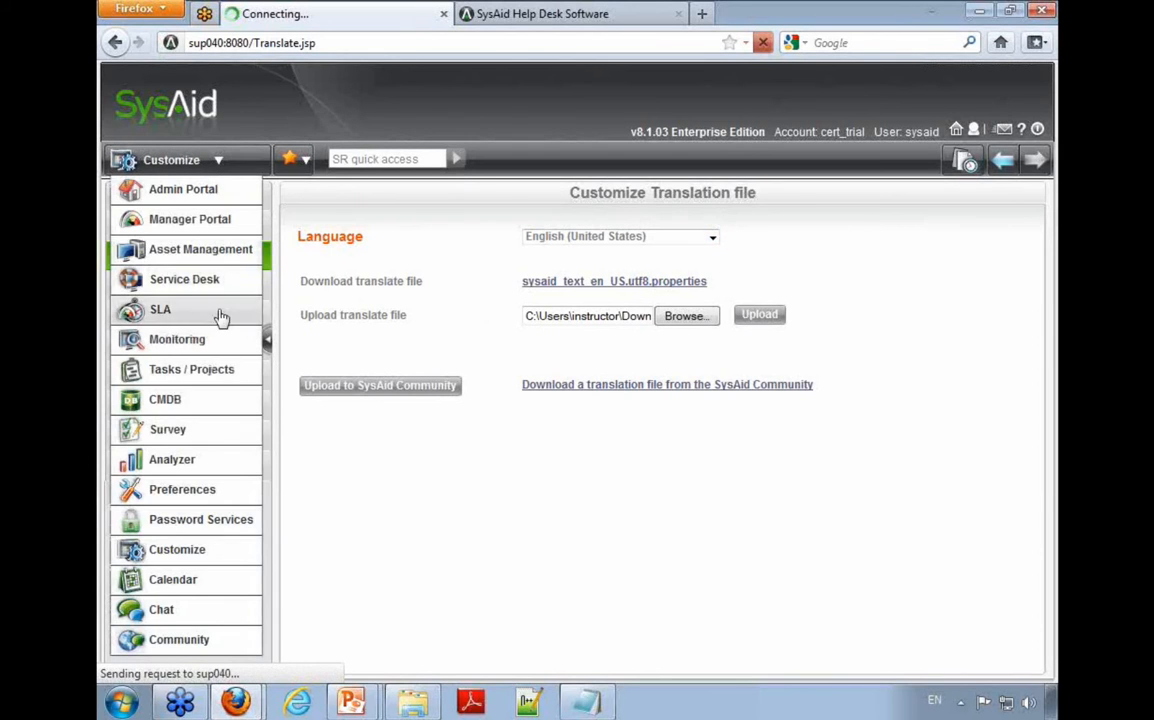
{"action": "left_click", "coordinate": [227, 496]}
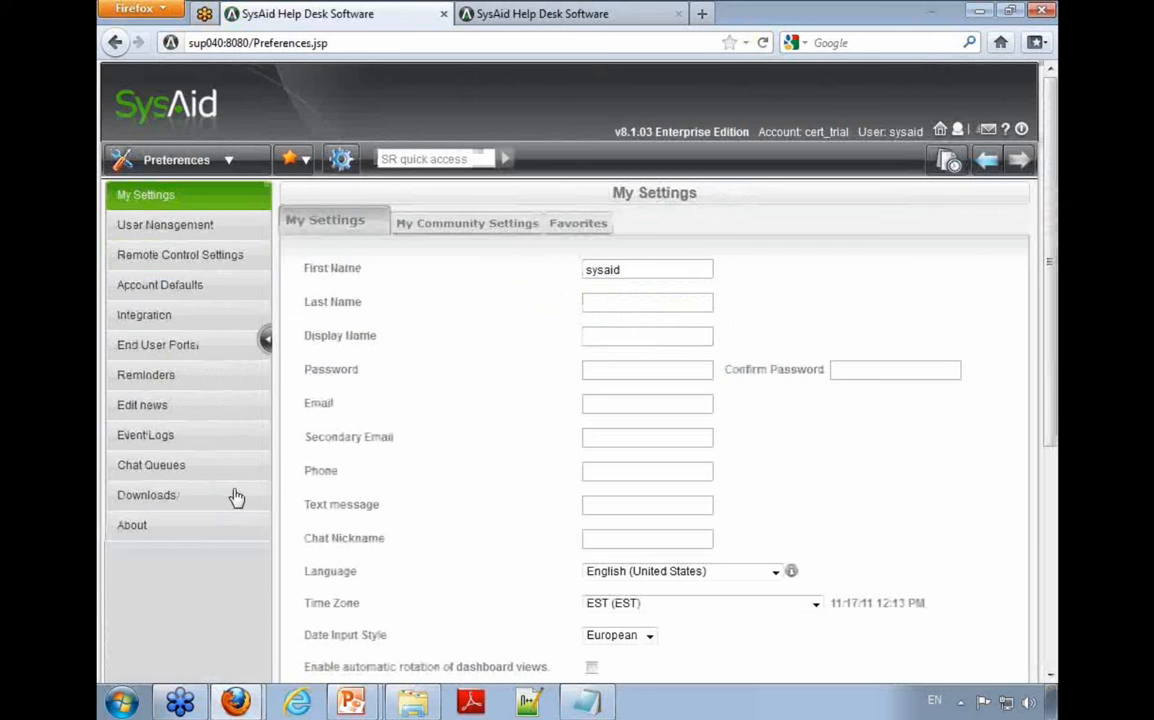
{"action": "left_click", "coordinate": [180, 287]}
{"action": "left_click", "coordinate": [672, 236]}
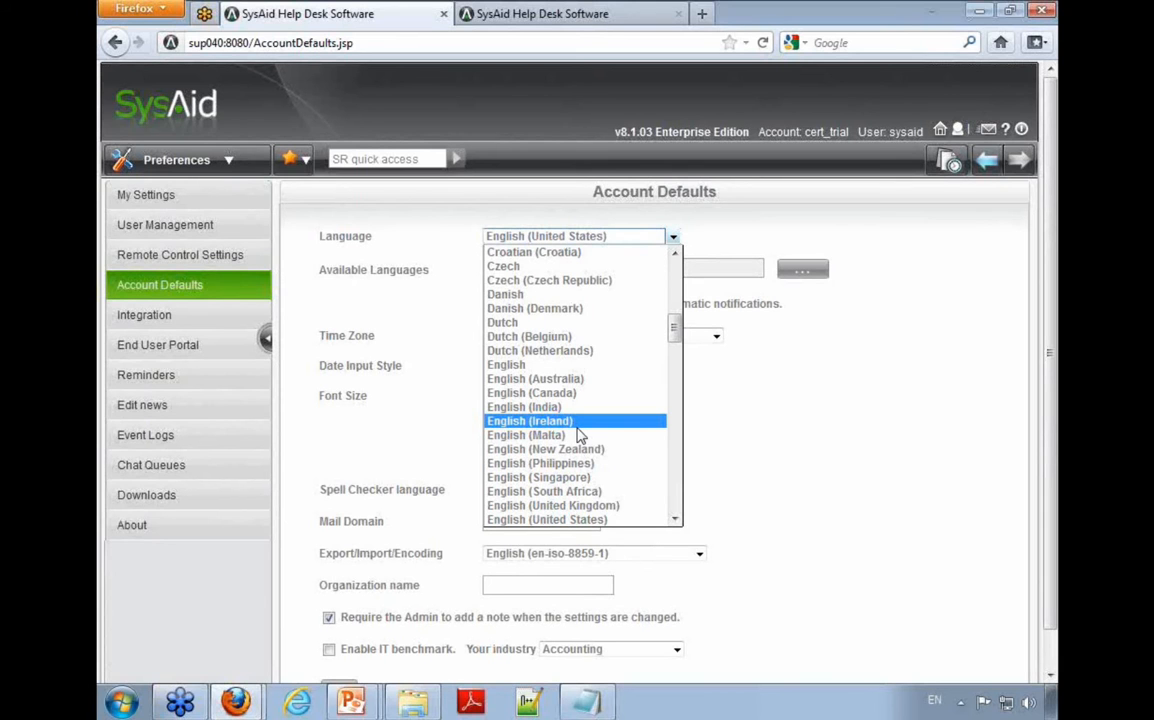
{"action": "left_click", "coordinate": [905, 294]}
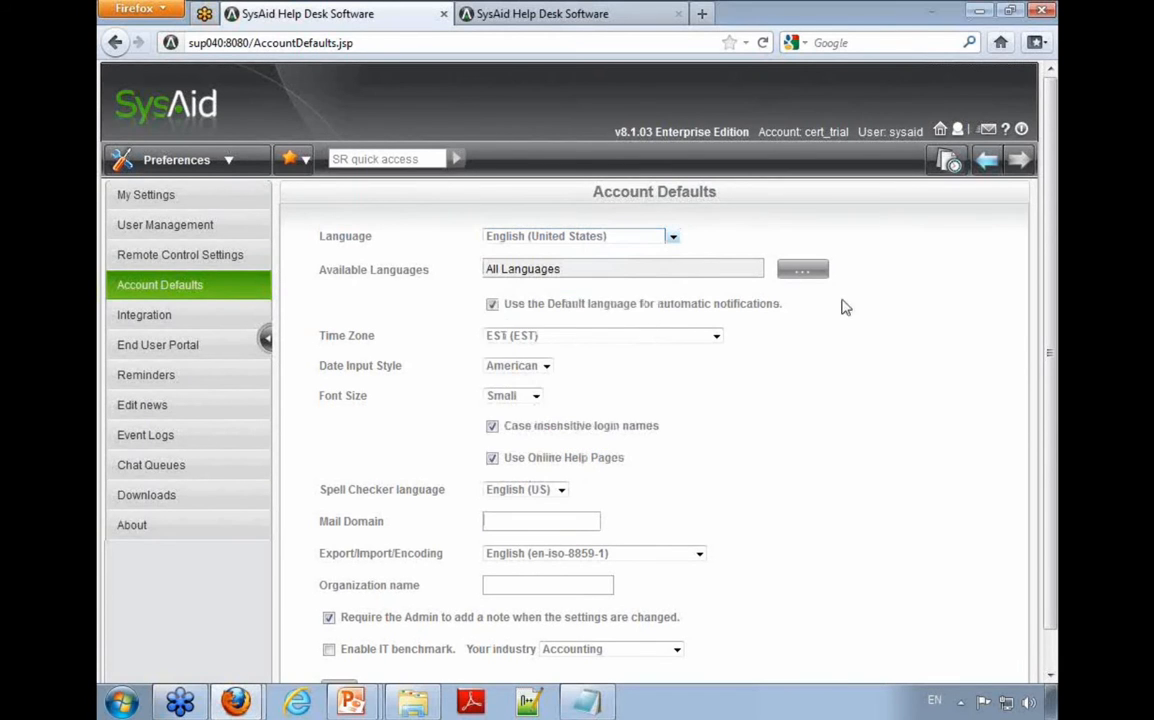
{"action": "left_click_drag", "start_coordinate": [322, 275], "coordinate": [433, 278]}
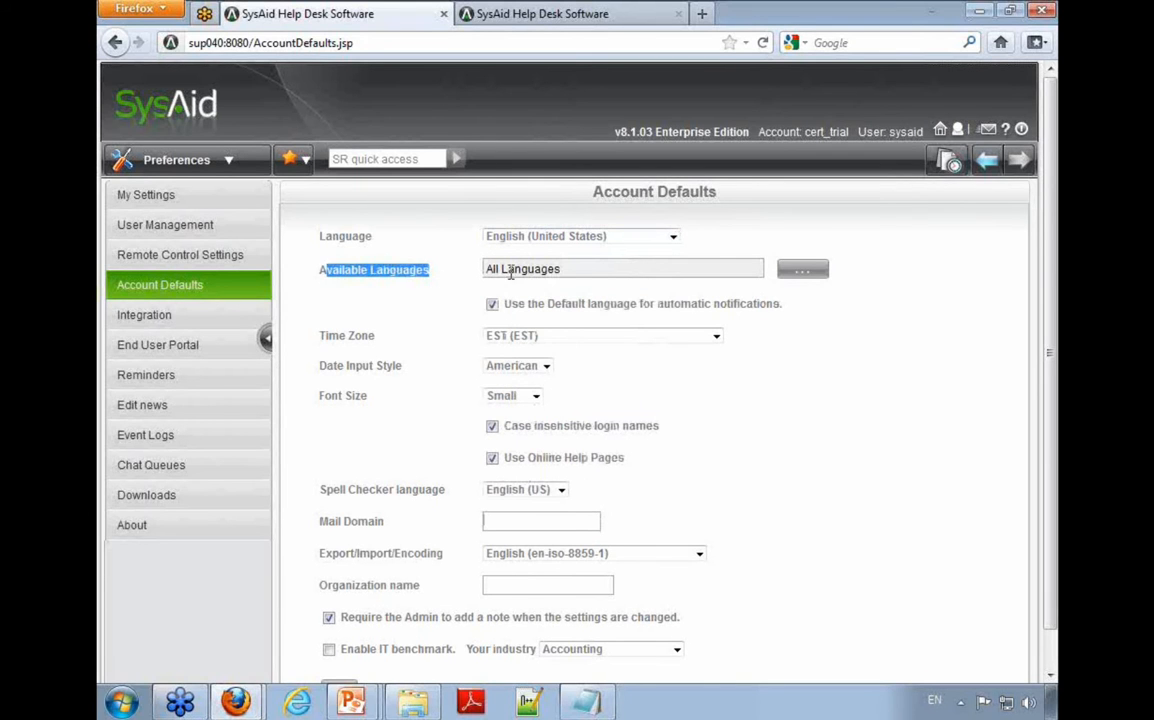
{"action": "left_click", "coordinate": [843, 279]}
Step: Restrict the available languages to English (United States) only by deselecting all languages and selecting that one
{"action": "left_click", "coordinate": [806, 274]}
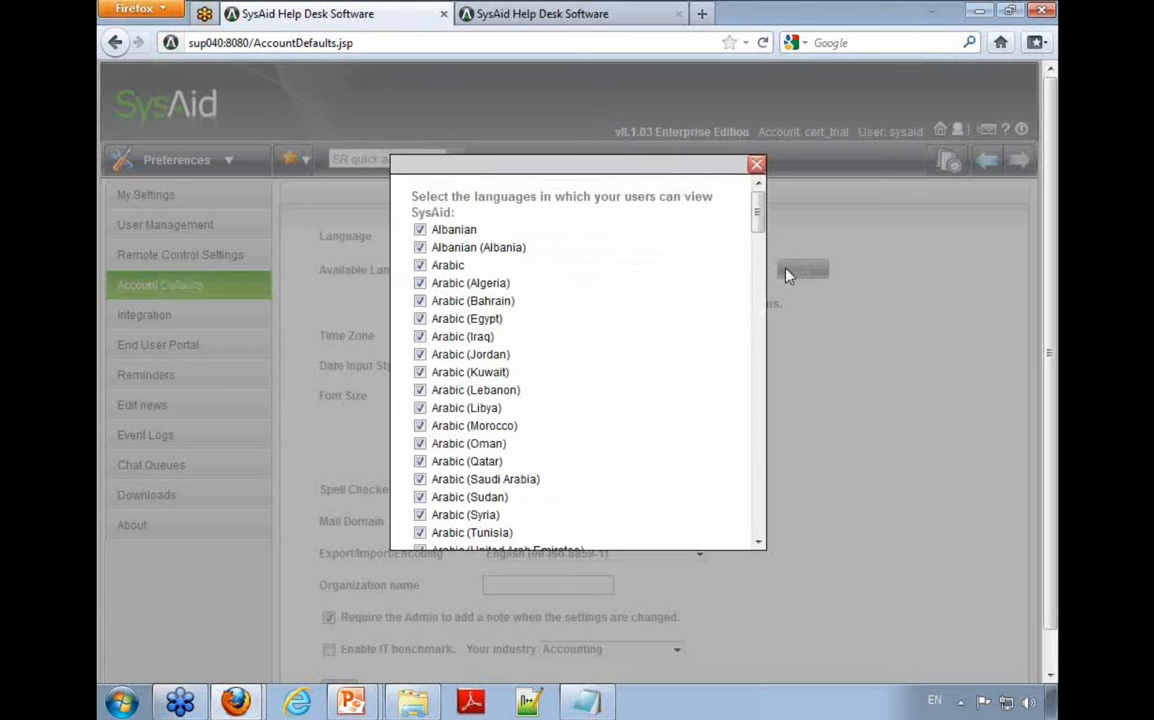
{"action": "left_click_drag", "start_coordinate": [759, 223], "coordinate": [750, 528]}
{"action": "left_click", "coordinate": [419, 522]}
{"action": "left_click", "coordinate": [420, 524]}
{"action": "left_click_drag", "start_coordinate": [760, 522], "coordinate": [778, 317]}
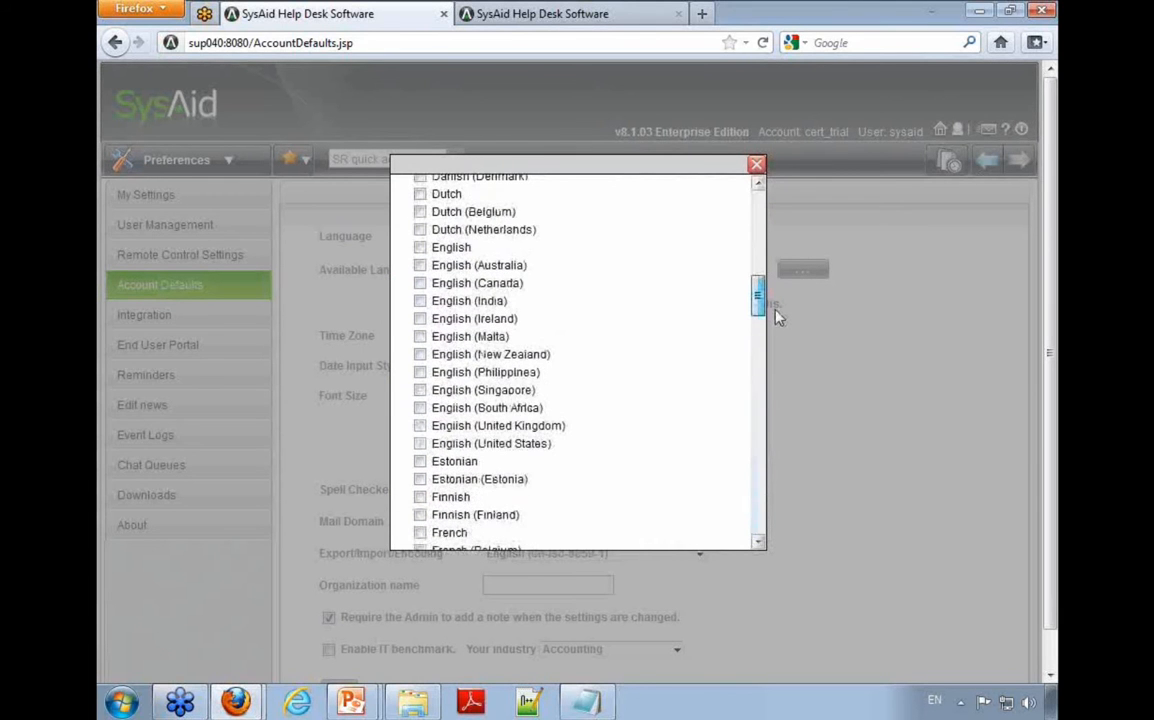
{"action": "left_click", "coordinate": [420, 446]}
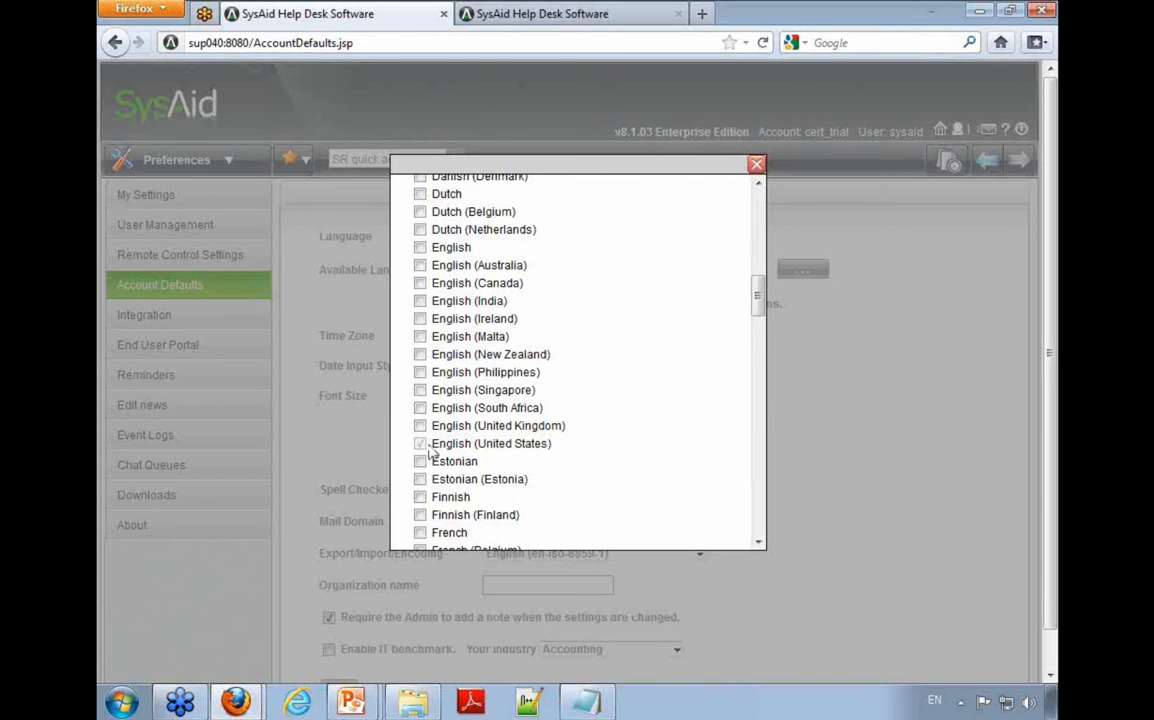
{"action": "scroll", "coordinate": [510, 455], "scroll_direction": "down", "scroll_amount": 5}
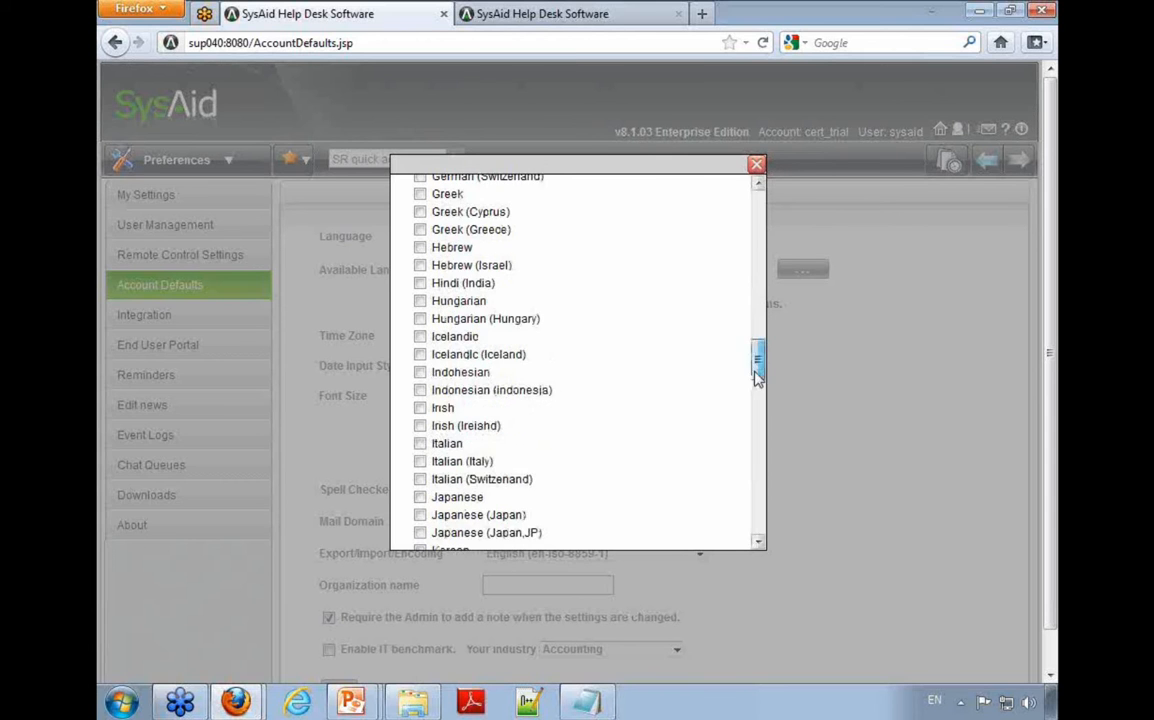
{"action": "left_click_drag", "start_coordinate": [757, 372], "coordinate": [757, 505]}
{"action": "left_click", "coordinate": [662, 526]}
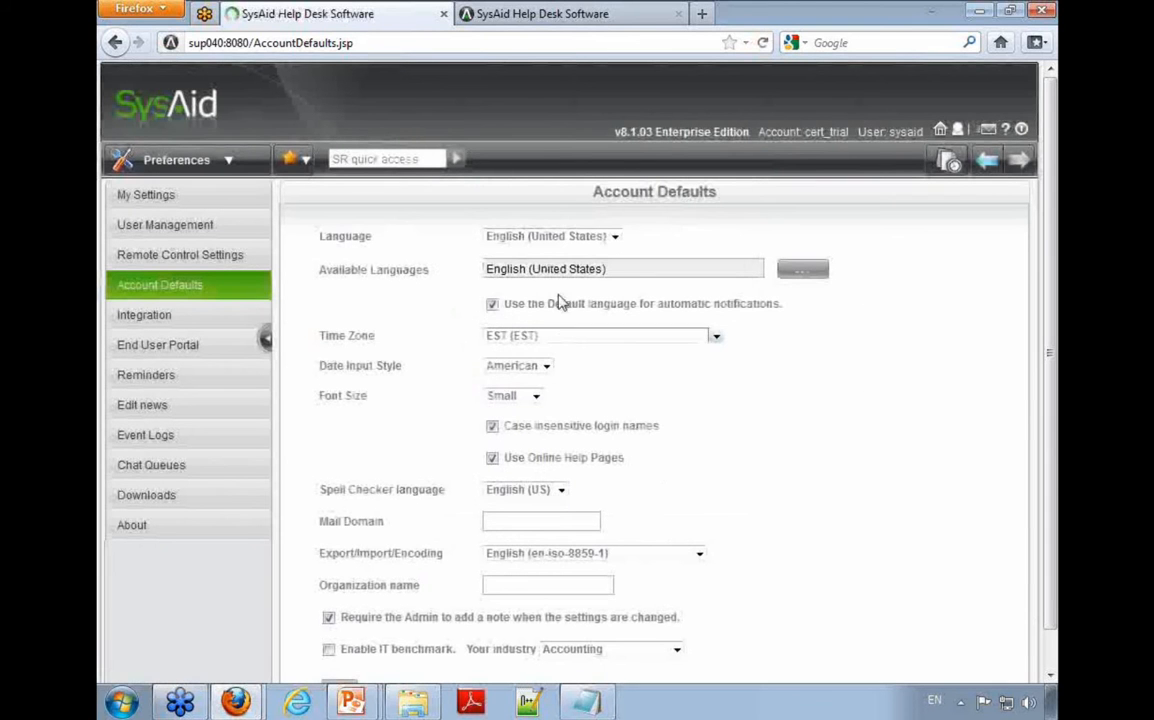
Step: Check the default language choices, then add Arabic, Spanish and Swedish to the available languages
{"action": "left_click", "coordinate": [550, 236]}
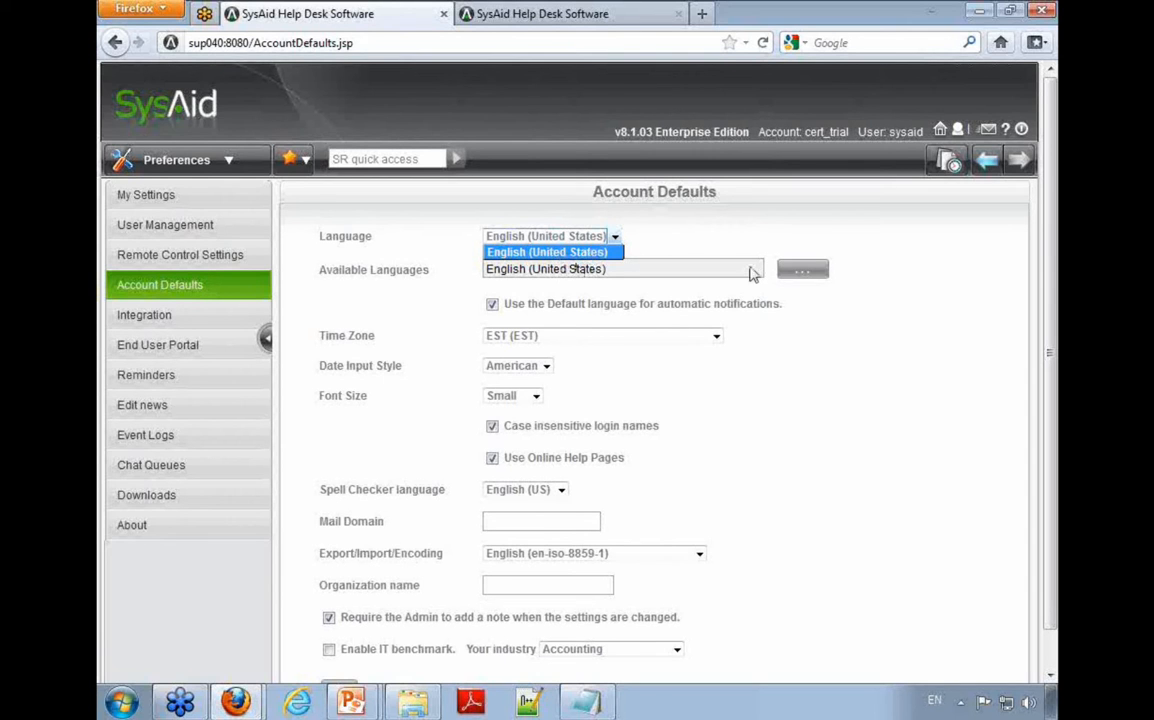
{"action": "left_click", "coordinate": [794, 275]}
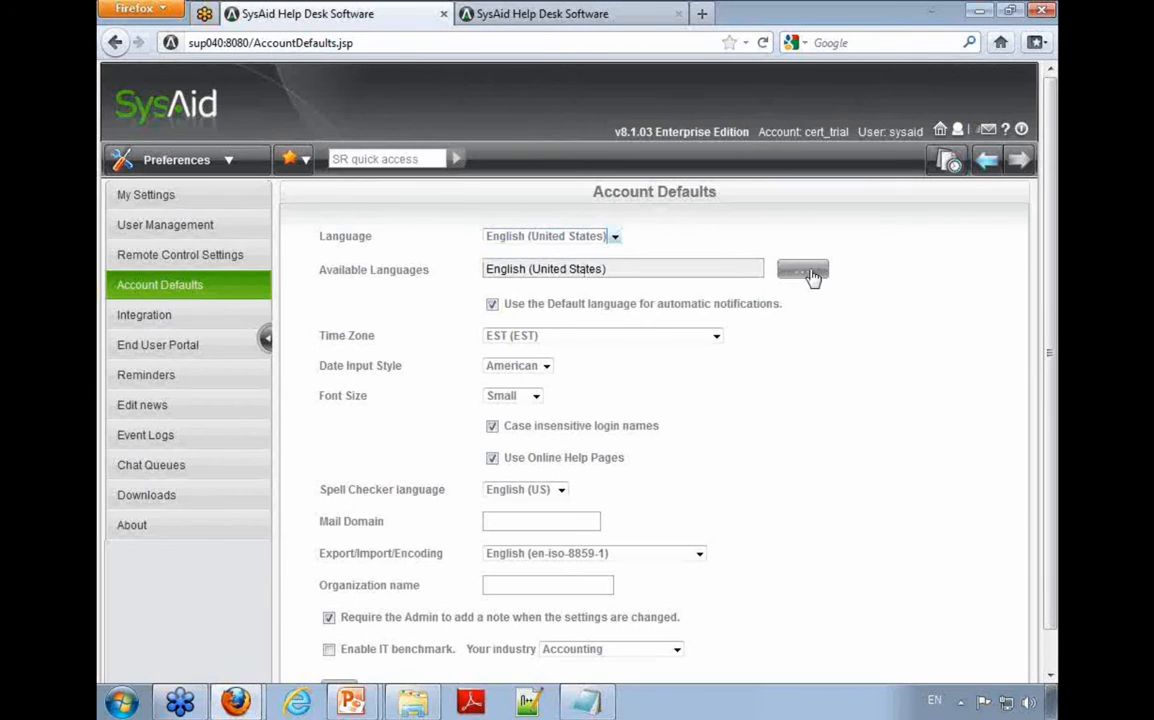
{"action": "left_click", "coordinate": [803, 271]}
{"action": "left_click", "coordinate": [420, 265]}
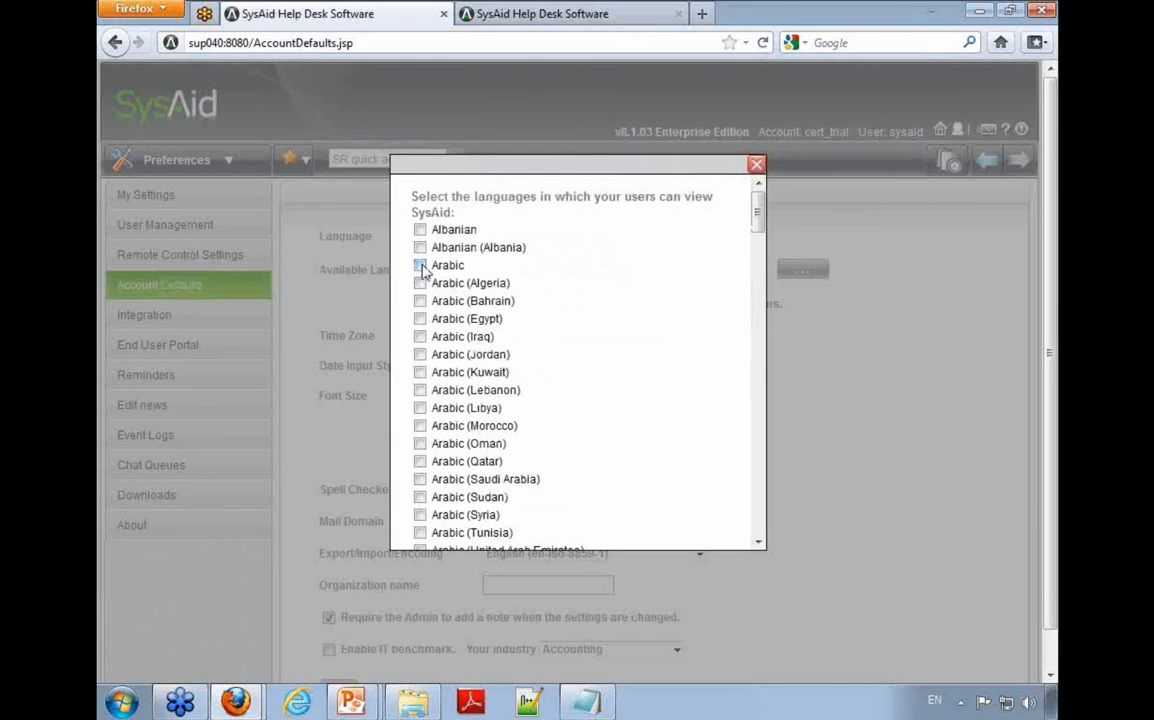
{"action": "left_click_drag", "start_coordinate": [759, 219], "coordinate": [757, 517]}
{"action": "left_click", "coordinate": [421, 446]}
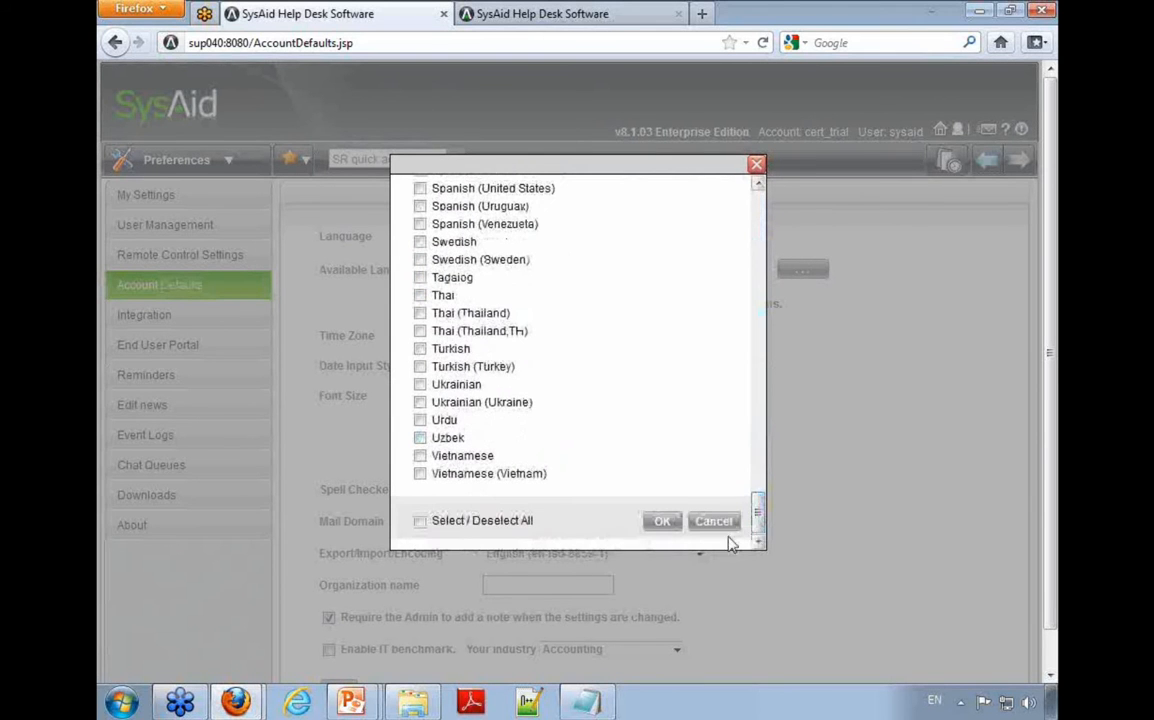
{"action": "left_click", "coordinate": [420, 241]}
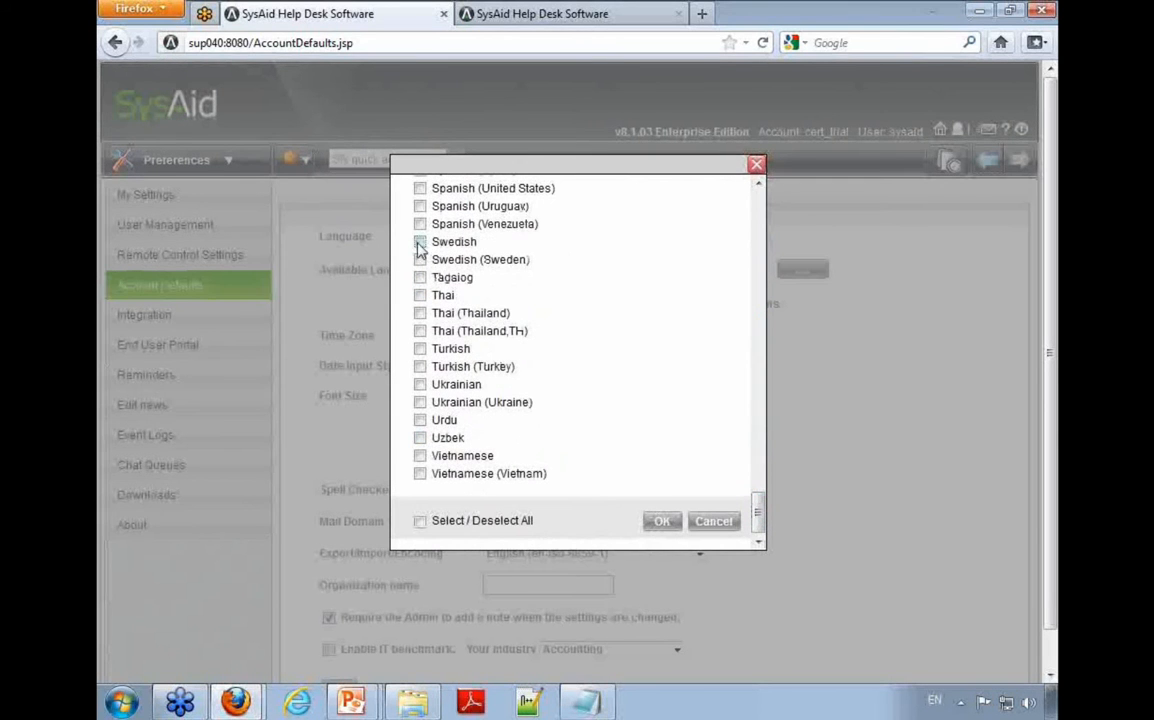
{"action": "left_click", "coordinate": [662, 521]}
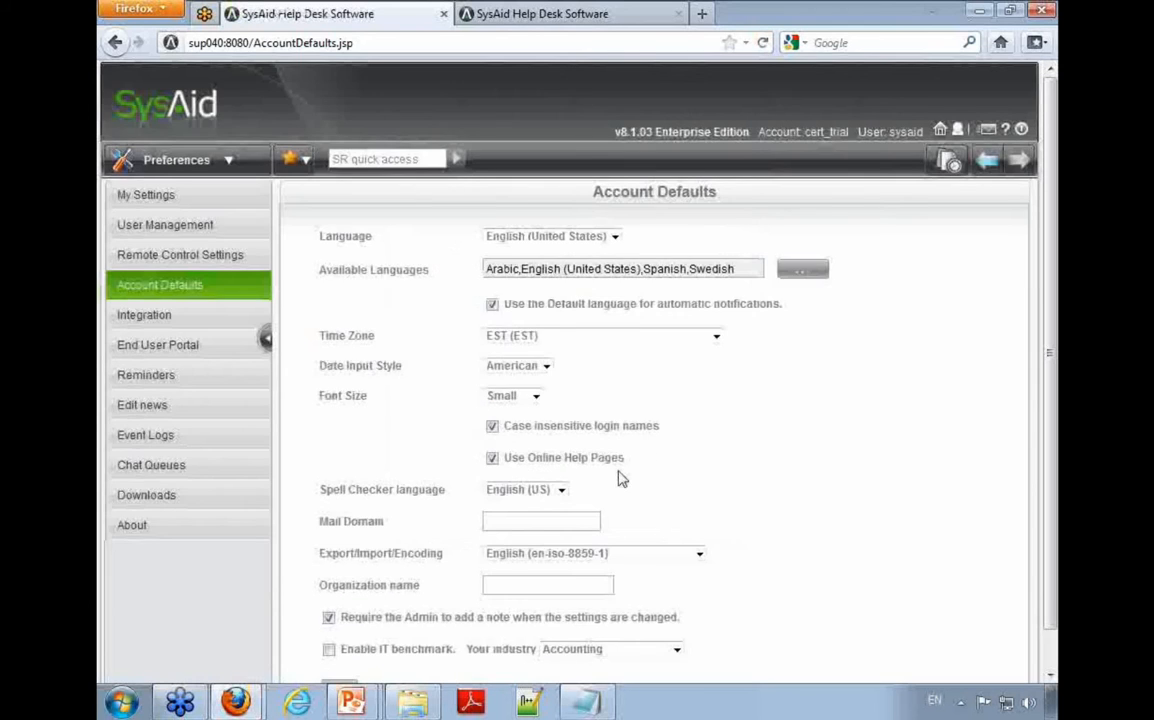
Step: Save the account defaults with the change note "teest" and view the default language choices
{"action": "scroll", "coordinate": [335, 626], "scroll_direction": "down", "scroll_amount": 1}
{"action": "left_click", "coordinate": [338, 650]}
{"action": "left_click", "coordinate": [489, 366]}
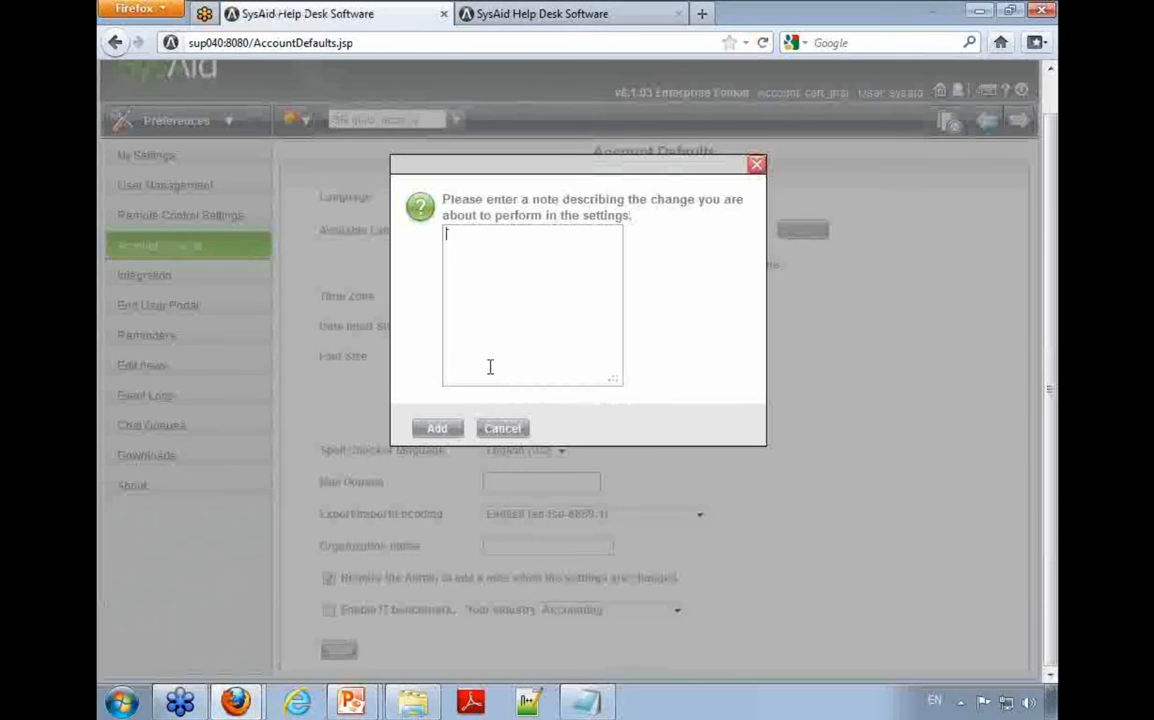
{"action": "type", "text": "teest"}
{"action": "left_click", "coordinate": [437, 428]}
{"action": "left_click", "coordinate": [557, 236]}
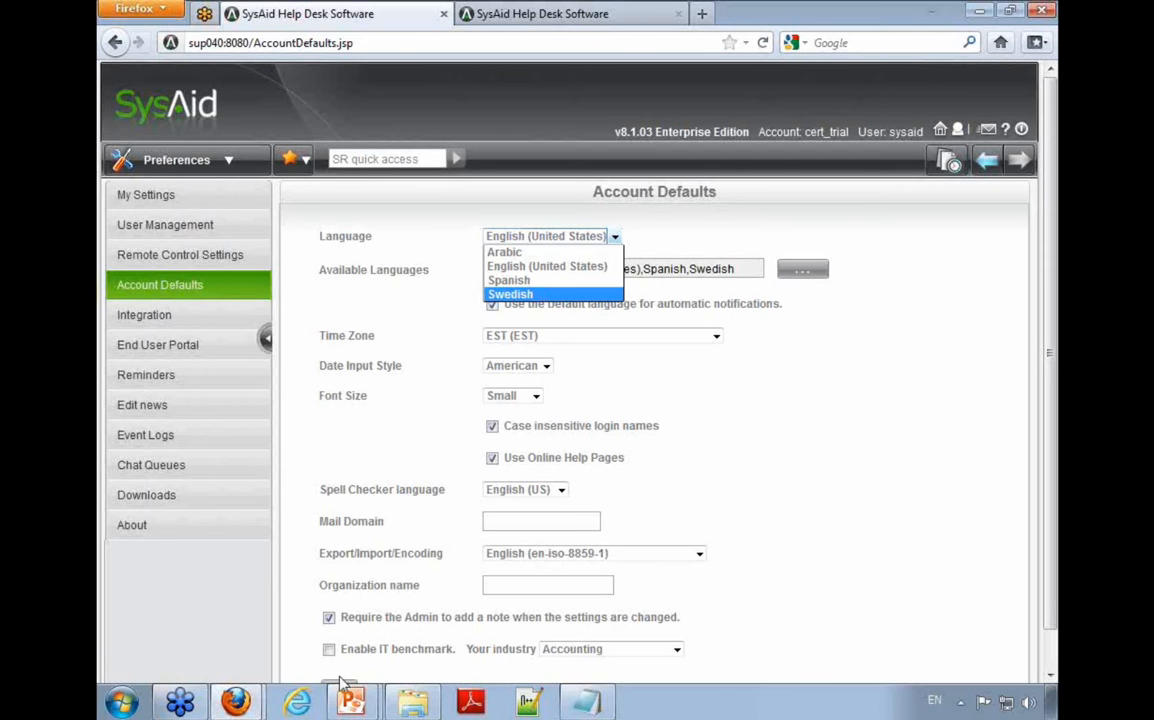
Step: Return to the translation file in Notepad and find where the category entries begin near its end
{"action": "left_click", "coordinate": [575, 705]}
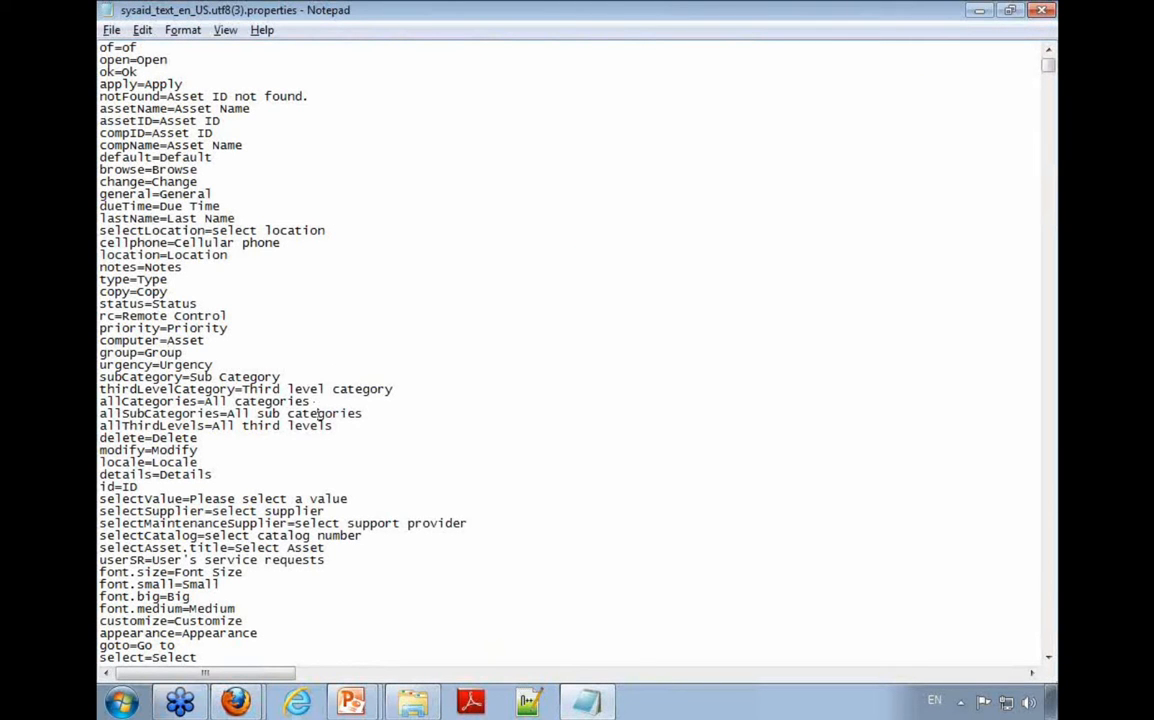
{"action": "key", "text": "ctrl+End"}
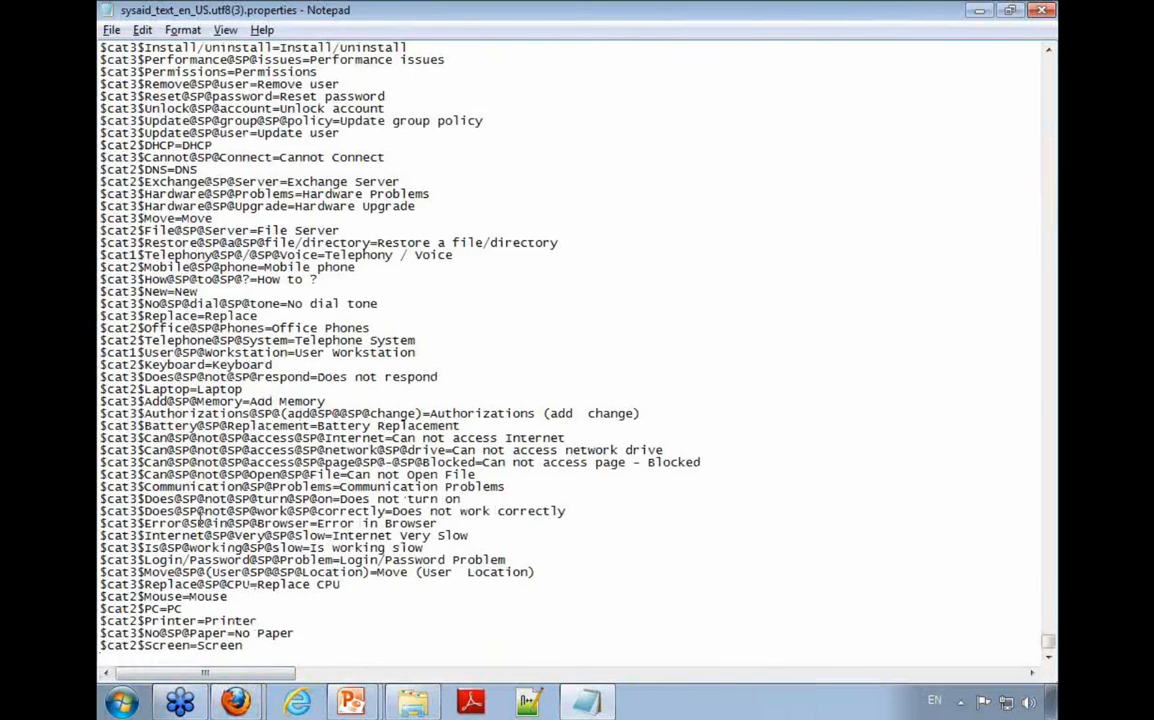
{"action": "scroll", "coordinate": [251, 598], "scroll_direction": "up", "scroll_amount": 20}
{"action": "scroll", "coordinate": [197, 421], "scroll_direction": "up", "scroll_amount": 6}
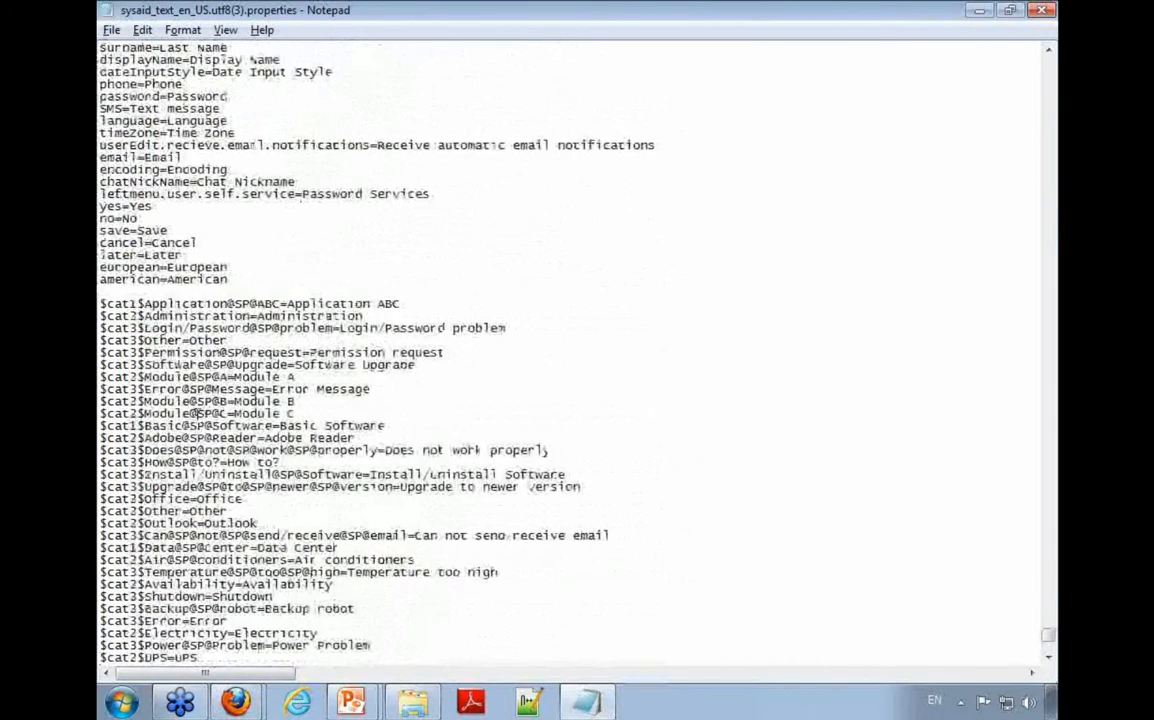
{"action": "left_click_drag", "start_coordinate": [102, 304], "coordinate": [101, 323]}
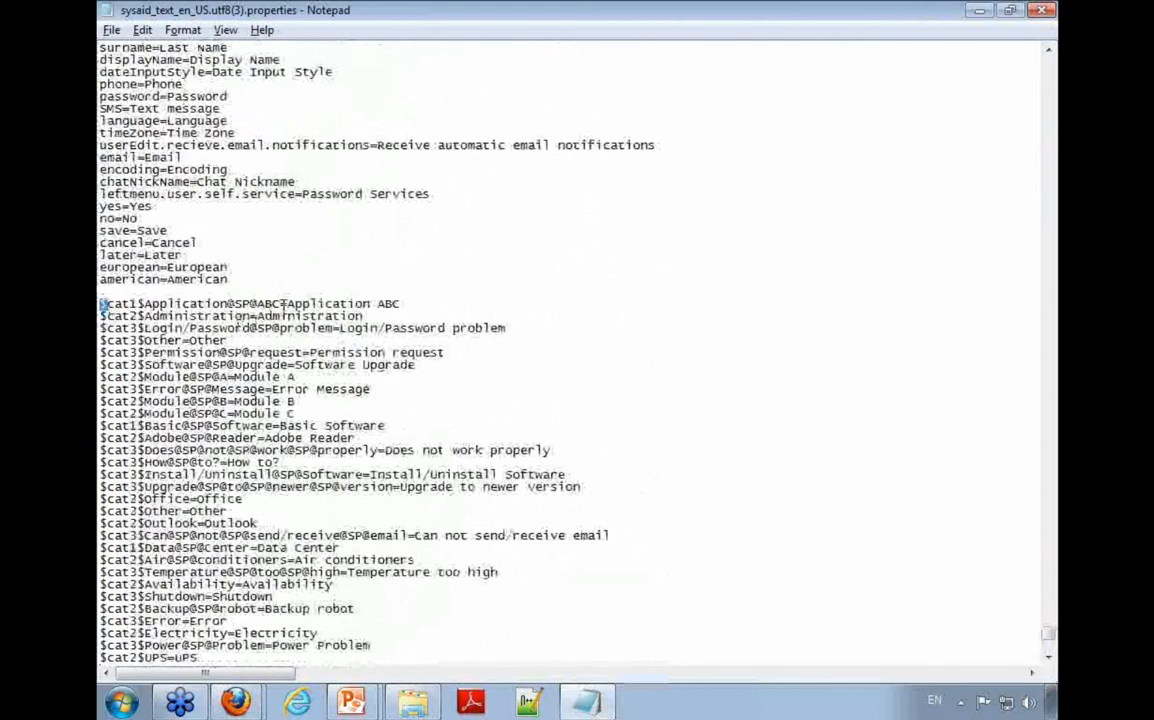
{"action": "left_click_drag", "start_coordinate": [283, 303], "coordinate": [100, 303]}
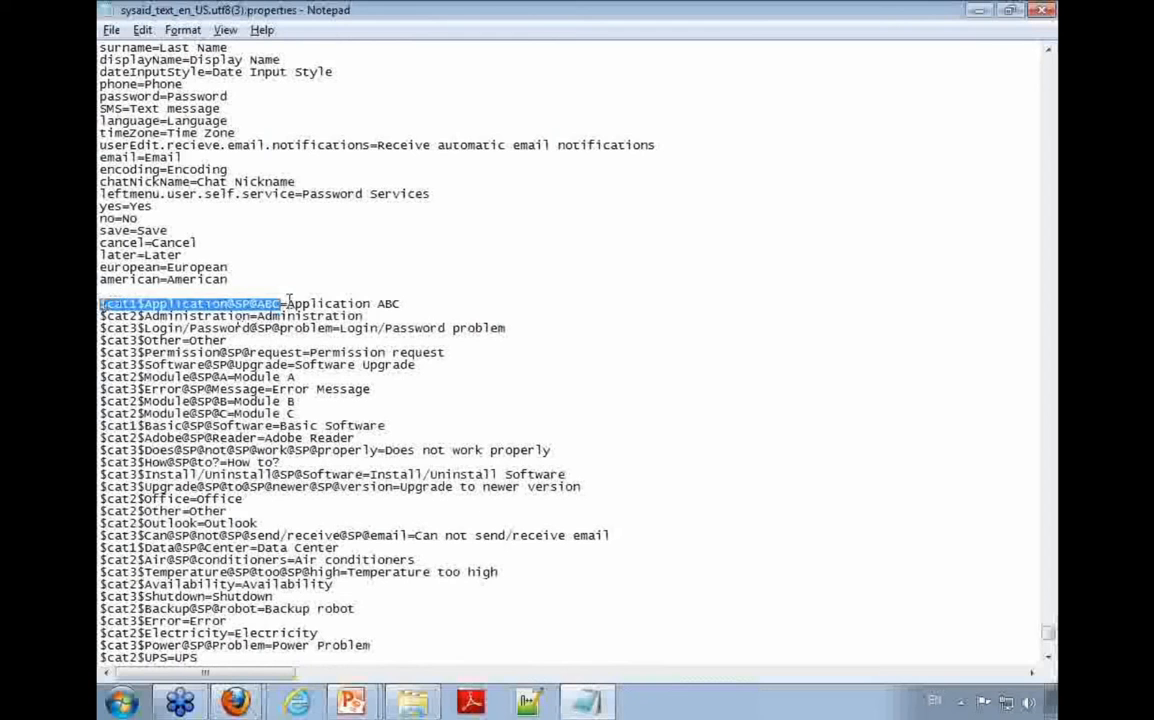
{"action": "left_click_drag", "start_coordinate": [287, 303], "coordinate": [430, 303]}
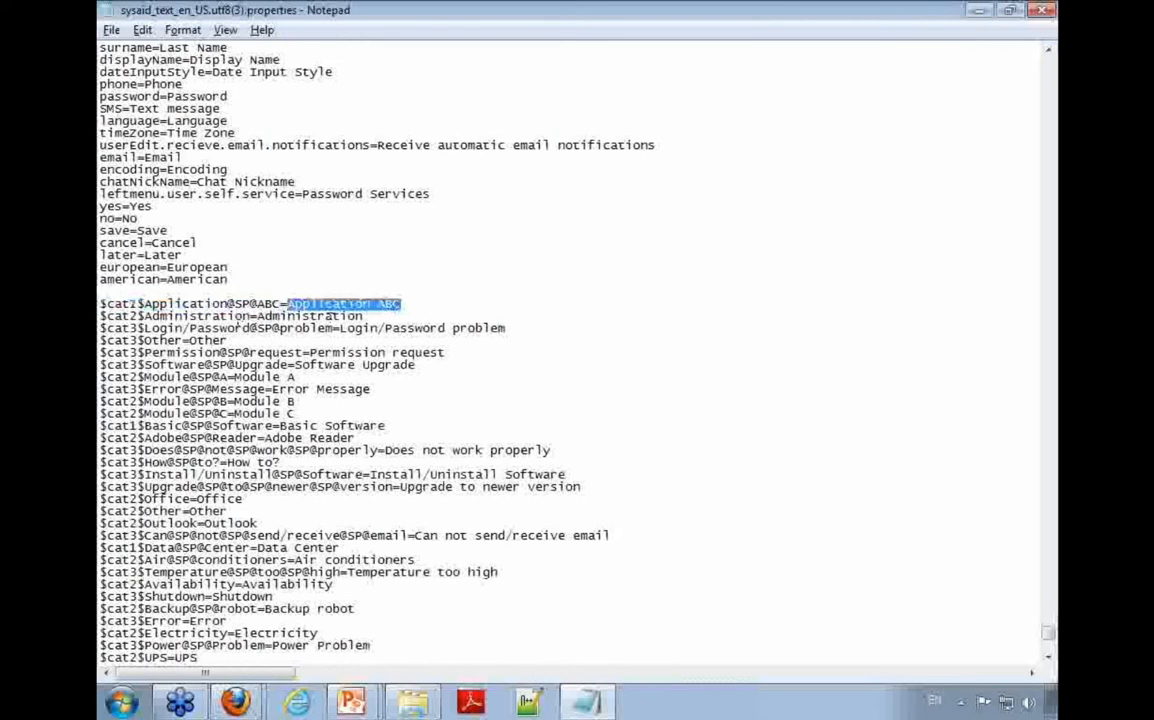
{"action": "left_click_drag", "start_coordinate": [283, 303], "coordinate": [146, 303]}
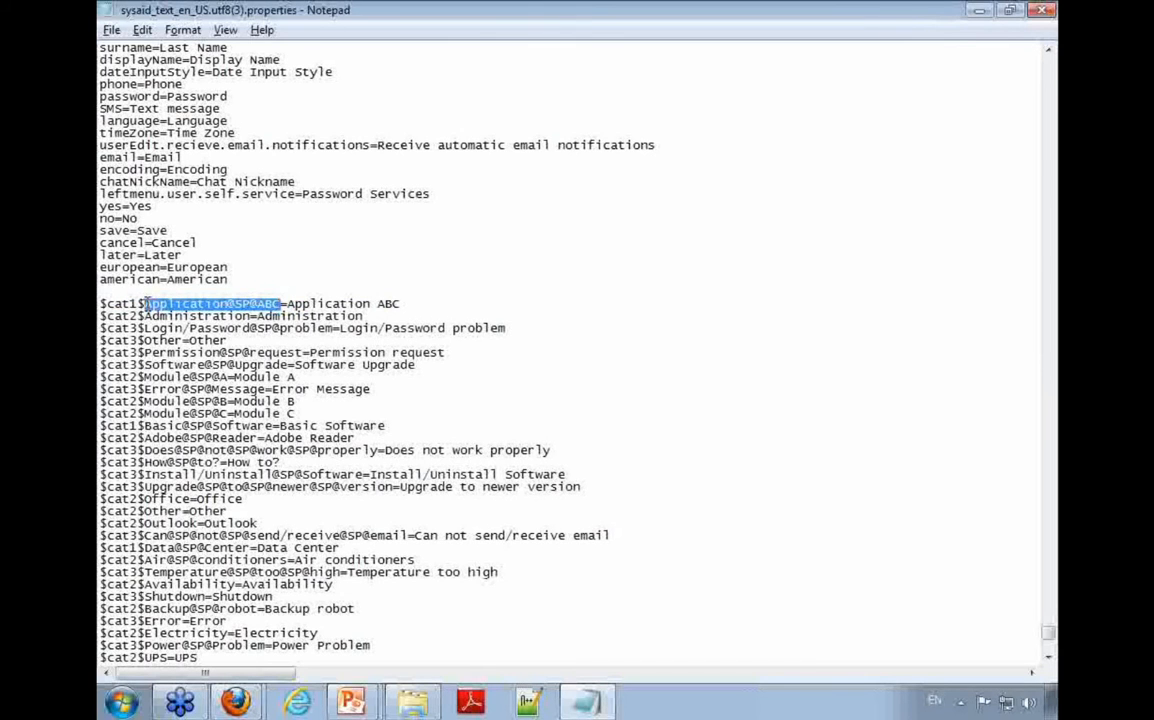
{"action": "left_click", "coordinate": [224, 304]}
{"action": "left_click_drag", "start_coordinate": [228, 303], "coordinate": [258, 303]}
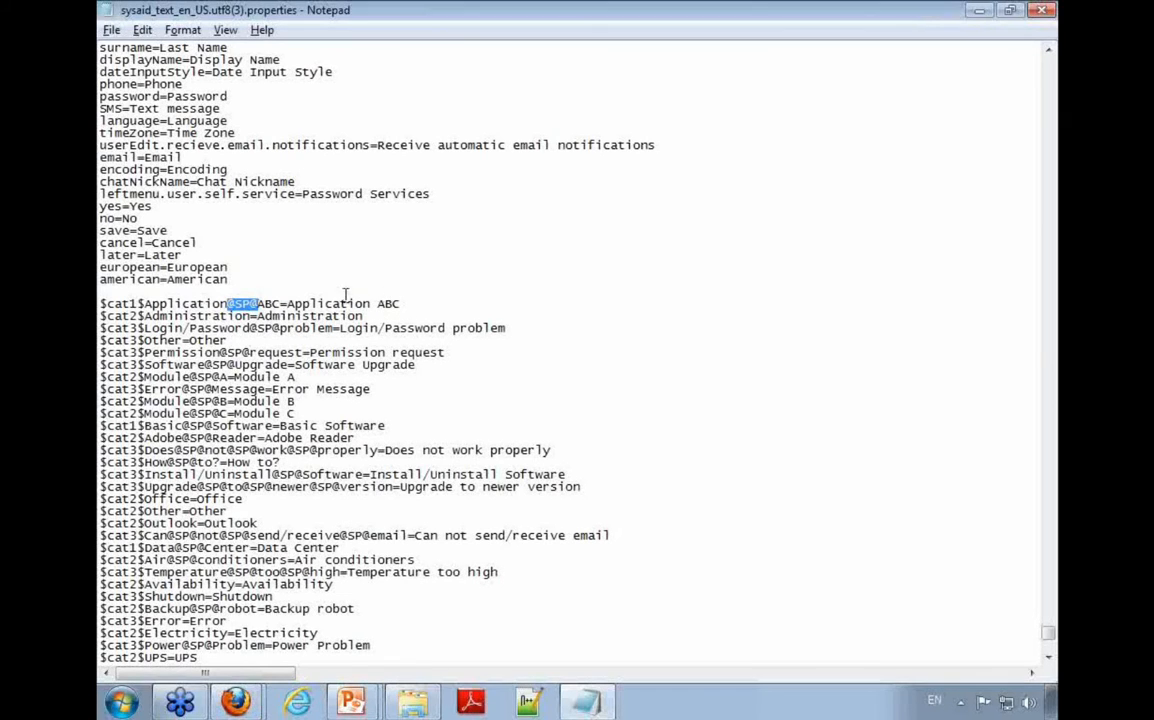
Step: Examine the display text after the equals sign and the $cat1$, cat2 and cat3 level prefixes, then close the translation file
{"action": "left_click_drag", "start_coordinate": [287, 303], "coordinate": [433, 308]}
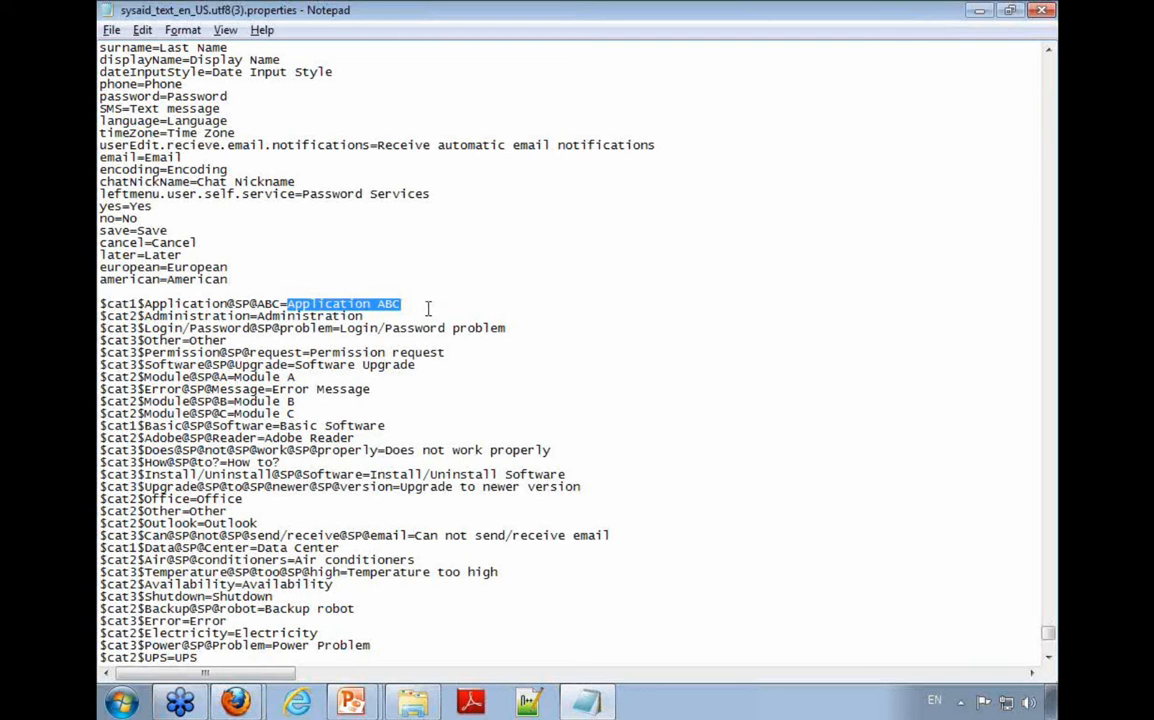
{"action": "left_click_drag", "start_coordinate": [144, 303], "coordinate": [100, 303]}
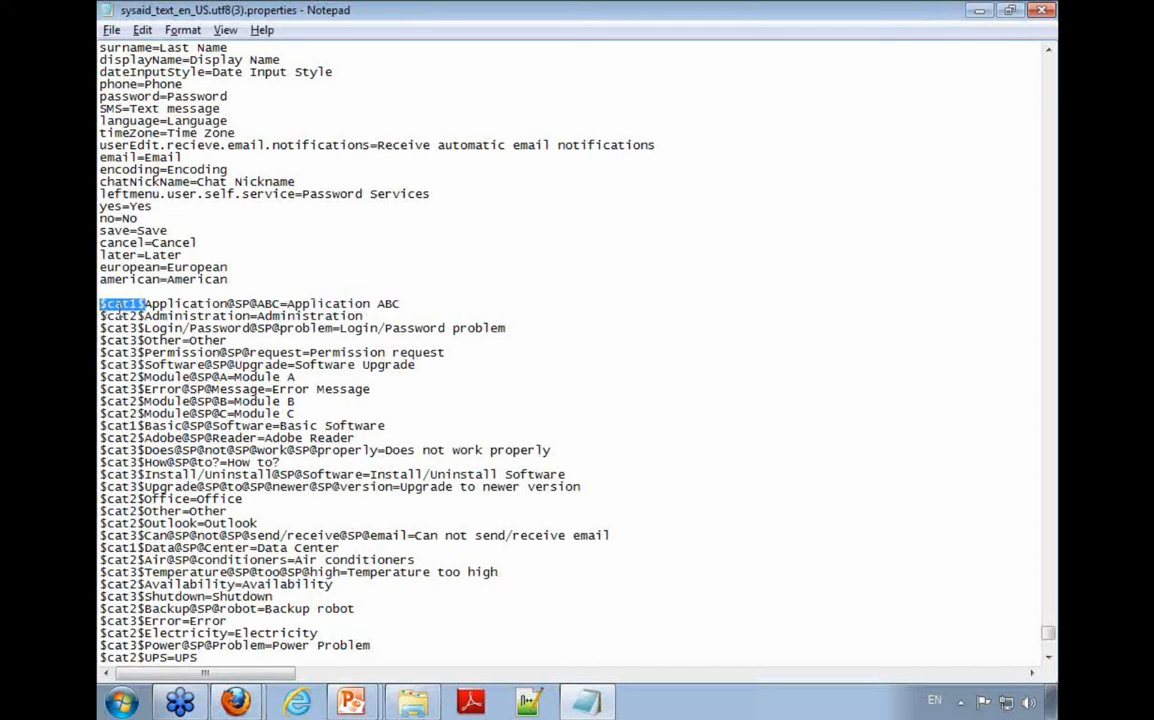
{"action": "mouse_move", "coordinate": [106, 315]}
{"action": "left_mouse_down"}
{"action": "mouse_move", "coordinate": [138, 316]}
{"action": "mouse_move", "coordinate": [134, 328]}
{"action": "mouse_move", "coordinate": [106, 328]}
{"action": "left_mouse_up"}
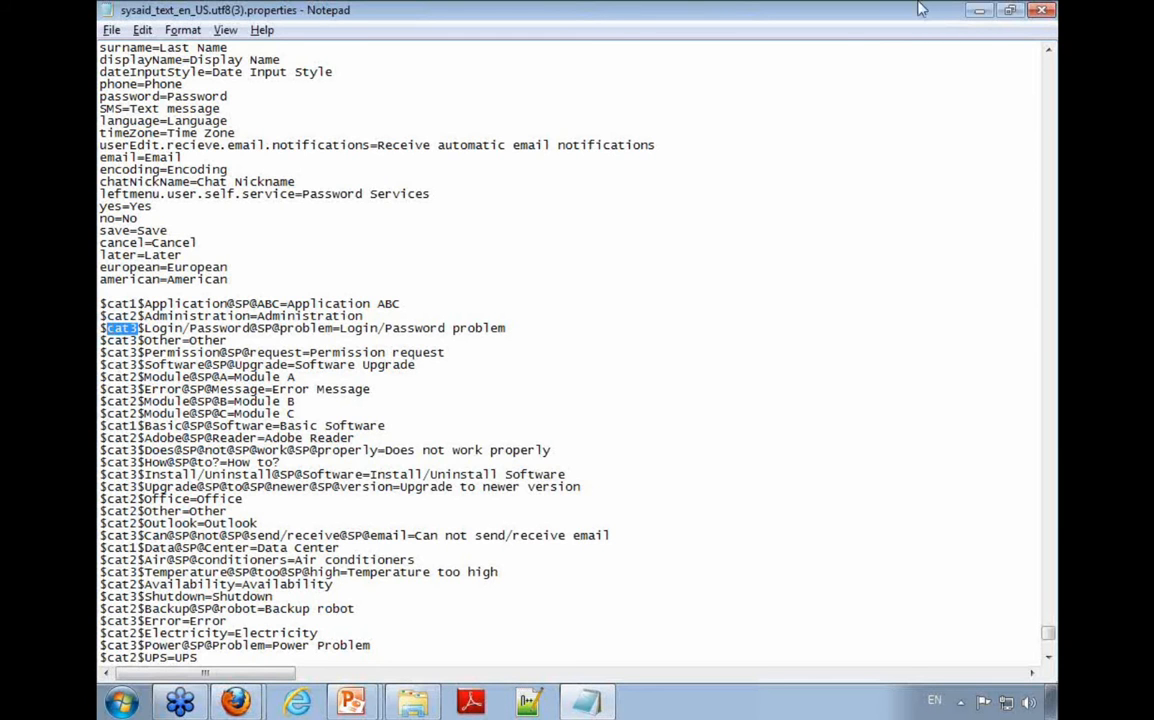
{"action": "left_click", "coordinate": [1043, 9]}
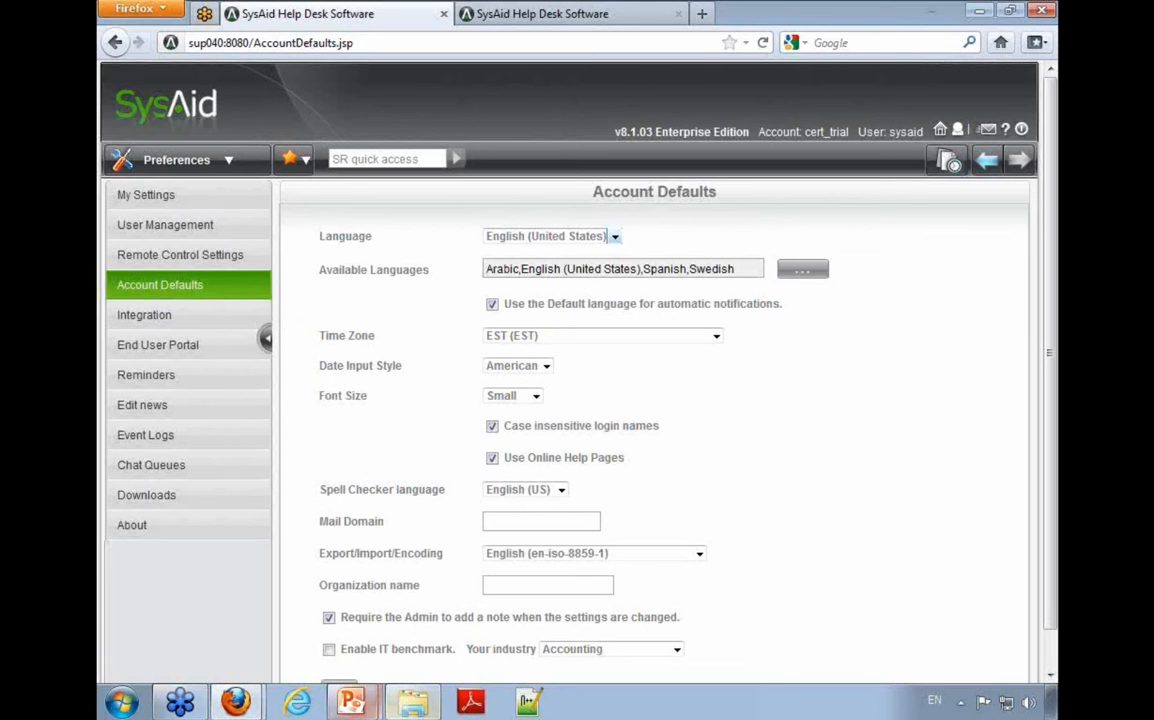
Step: Switch to the PowerPoint slide show and advance to the List/Dashboard Views slide
{"action": "mouse_move", "coordinate": [350, 700]}
{"action": "left_click", "coordinate": [365, 658]}
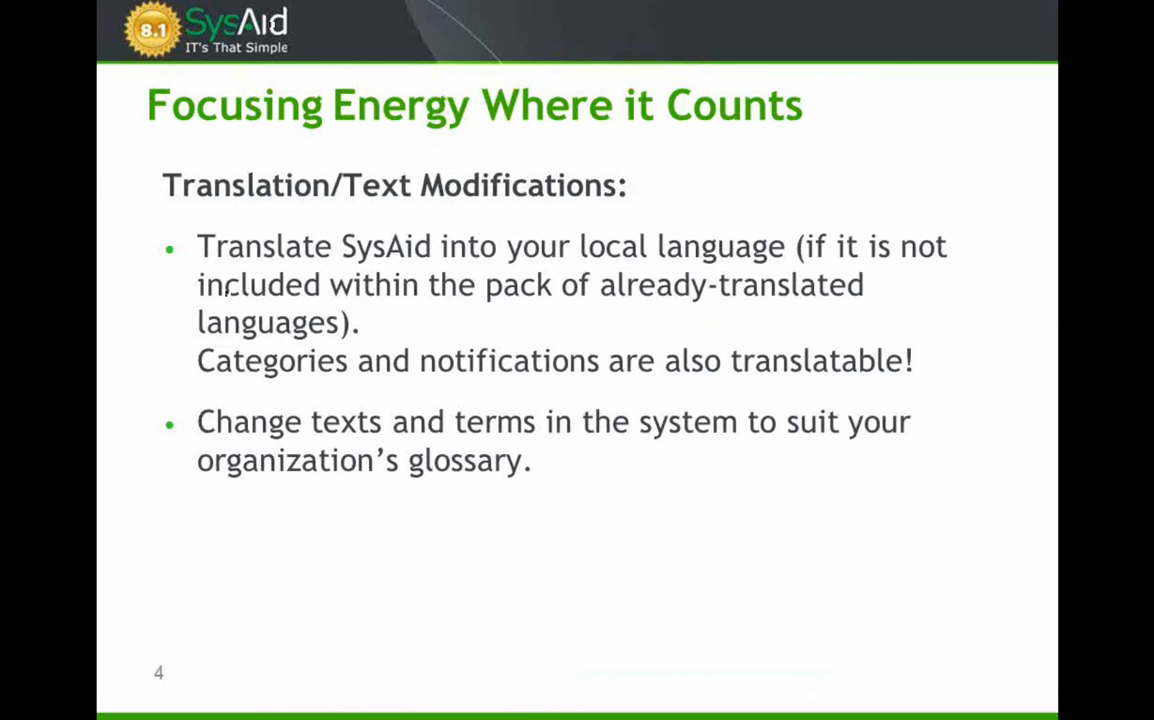
{"action": "key", "text": "Right"}
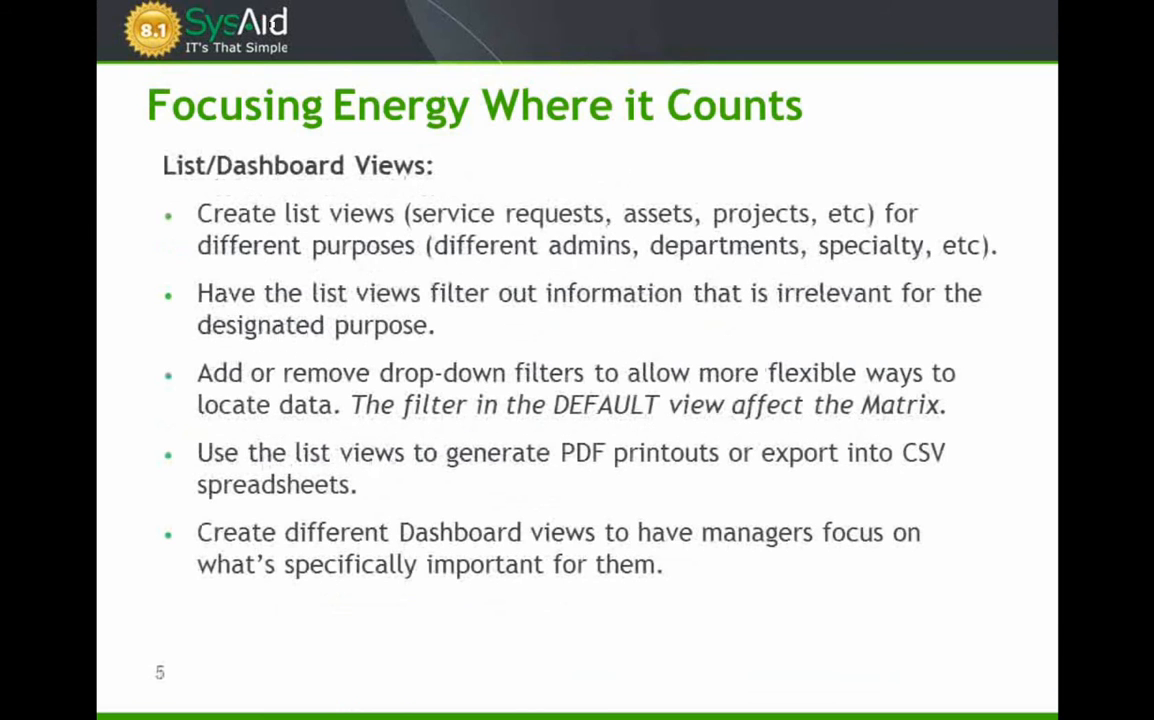
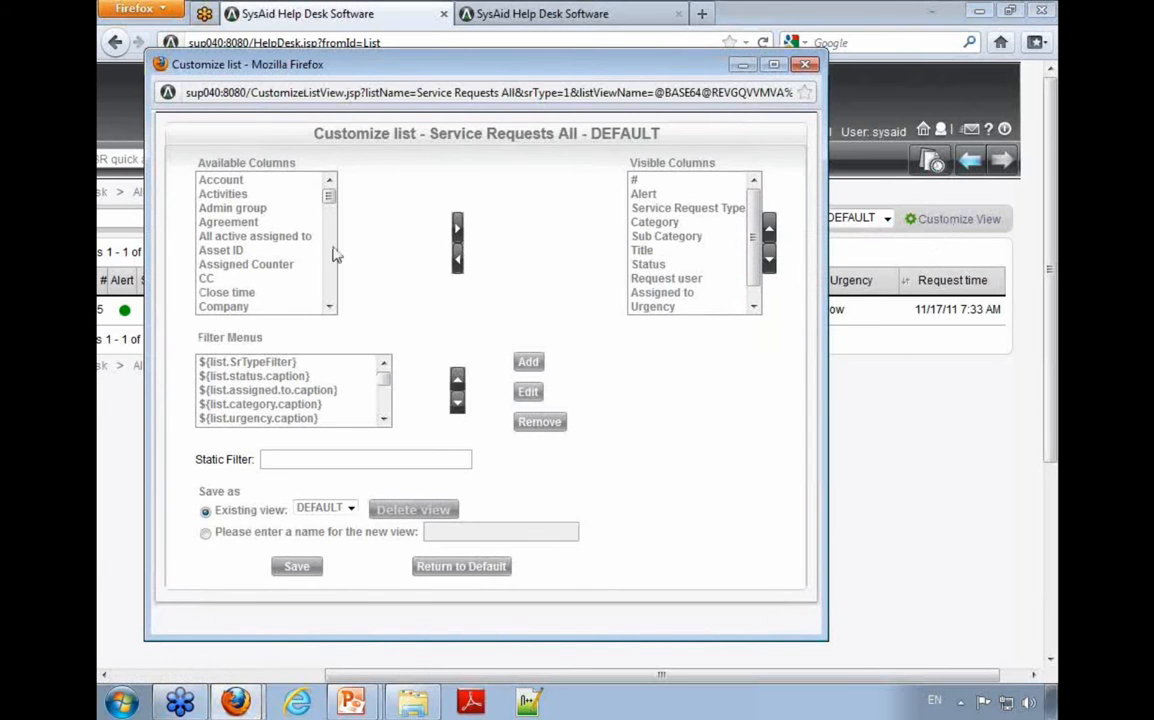
Step: Add Location from the available columns to the visible columns of the Service Requests All list
{"action": "left_click_drag", "start_coordinate": [660, 181], "coordinate": [659, 336]}
{"action": "scroll", "coordinate": [757, 230], "scroll_direction": "up", "scroll_amount": 1}
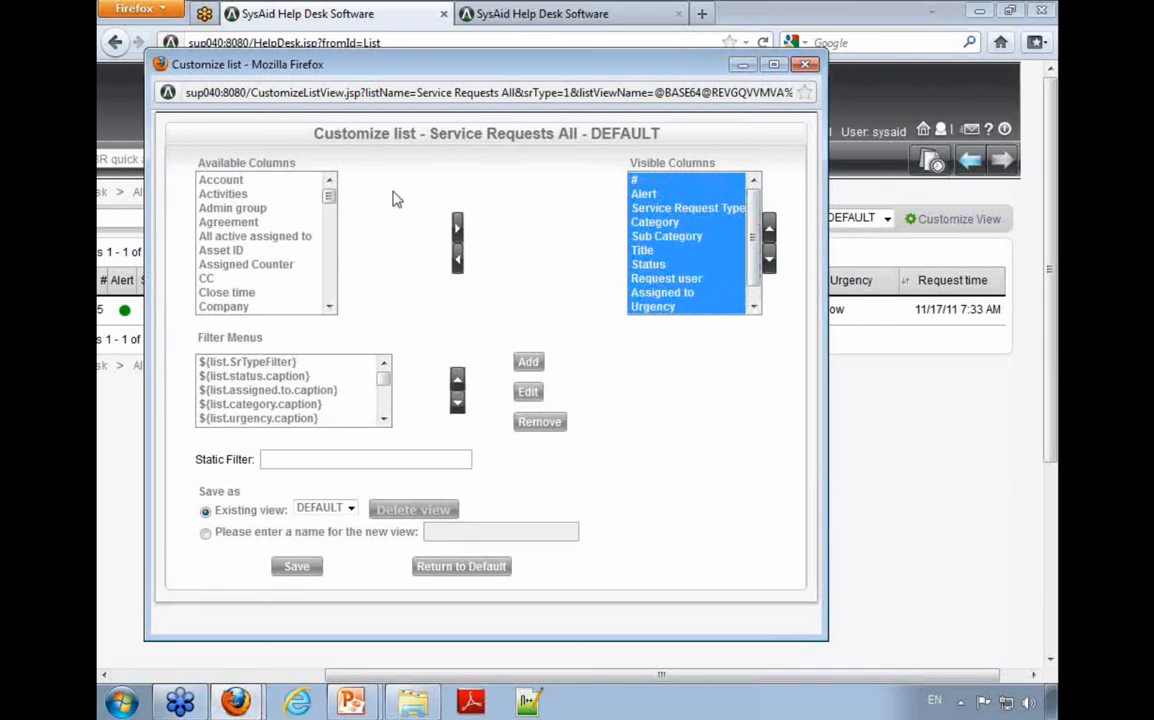
{"action": "left_click", "coordinate": [243, 180]}
{"action": "scroll", "coordinate": [258, 288], "scroll_direction": "down", "scroll_amount": 5}
{"action": "scroll", "coordinate": [252, 272], "scroll_direction": "up", "scroll_amount": 3}
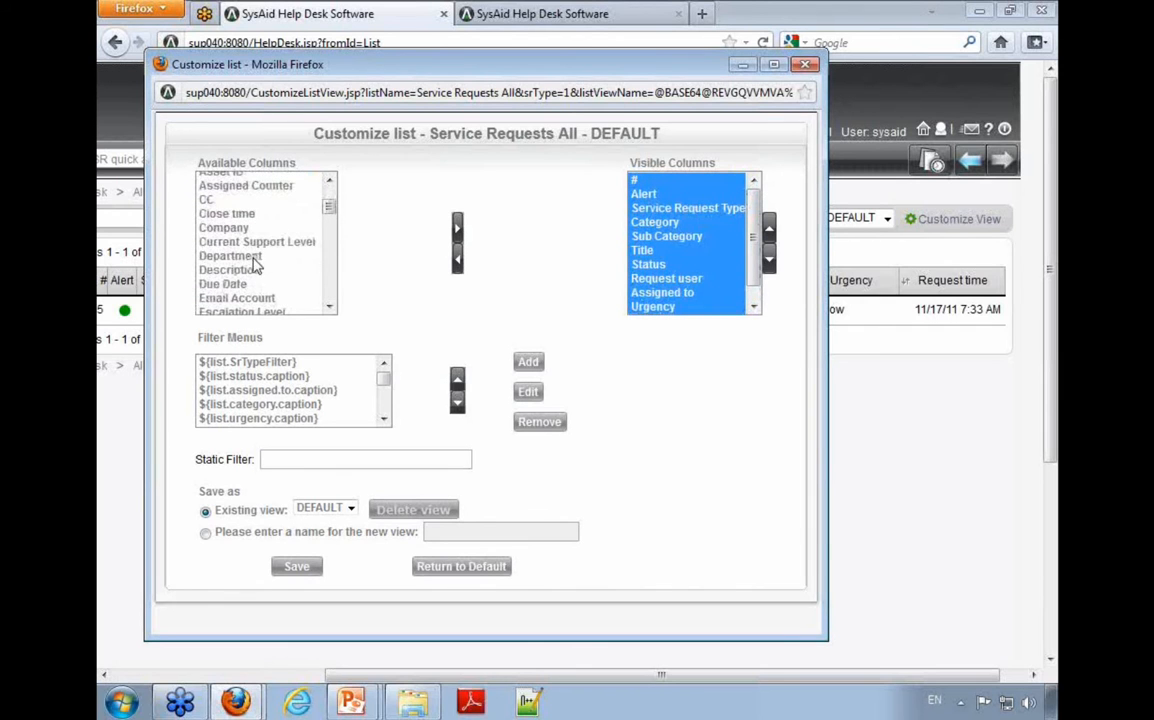
{"action": "left_click", "coordinate": [259, 263]}
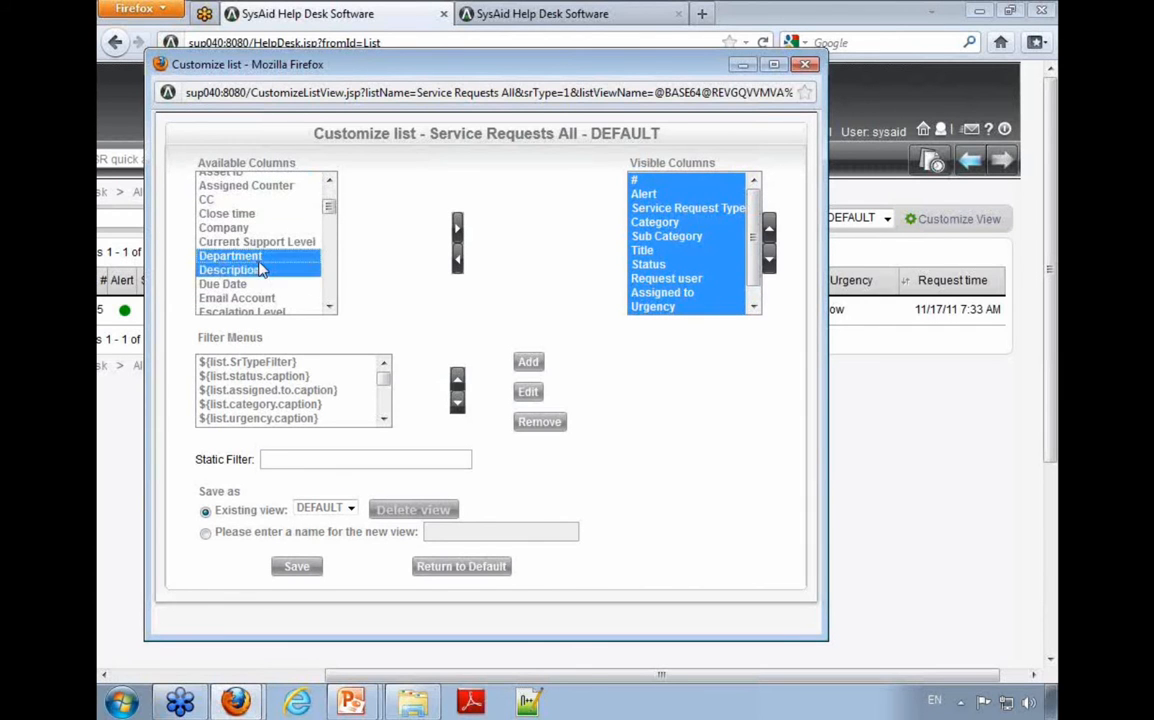
{"action": "type", "text": "lo"}
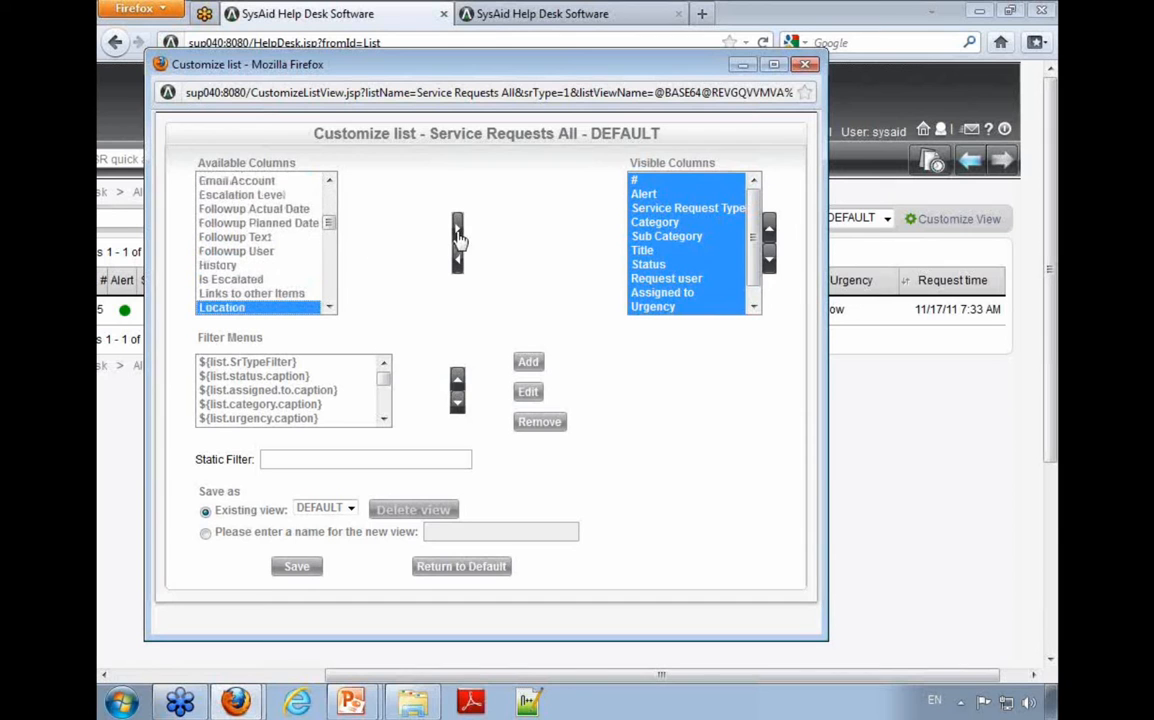
{"action": "left_click", "coordinate": [457, 234]}
{"action": "scroll", "coordinate": [640, 250], "scroll_direction": "down", "scroll_amount": 1}
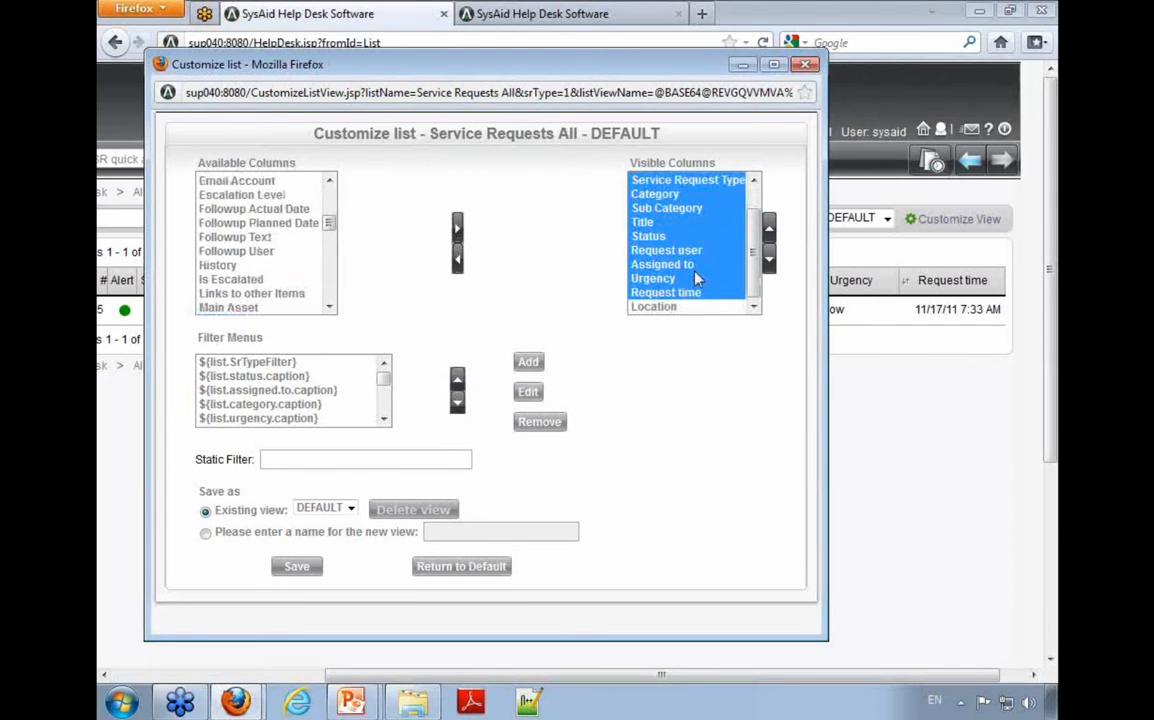
{"action": "left_click", "coordinate": [740, 306]}
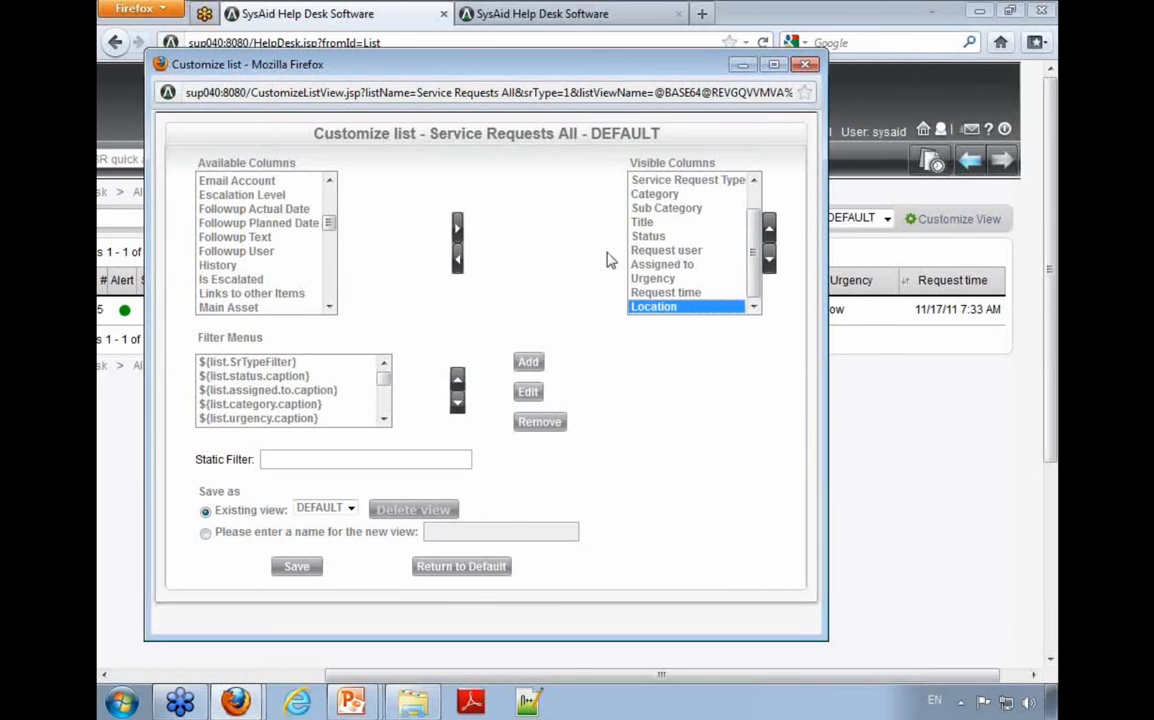
Step: Check the filter choices of the Urgency and Assigned to columns in the service request list, and return to the filter menus in Customize list
{"action": "left_click_drag", "start_coordinate": [385, 388], "coordinate": [389, 419]}
{"action": "left_click", "coordinate": [868, 381]}
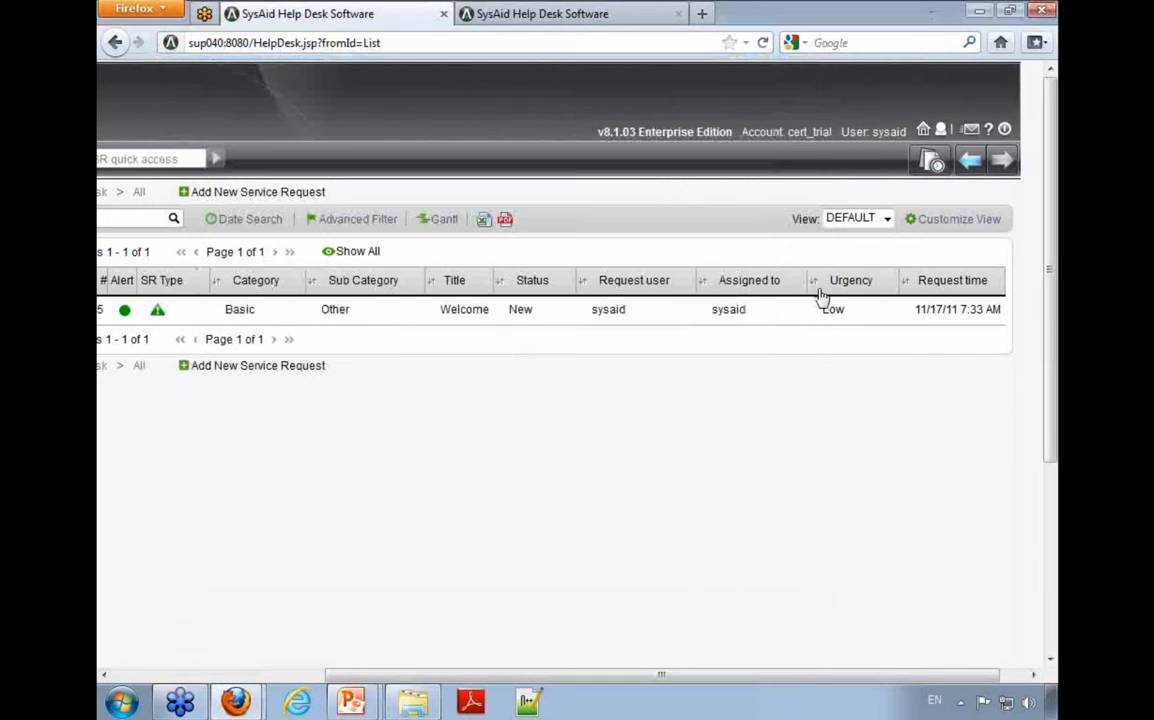
{"action": "left_click", "coordinate": [850, 283]}
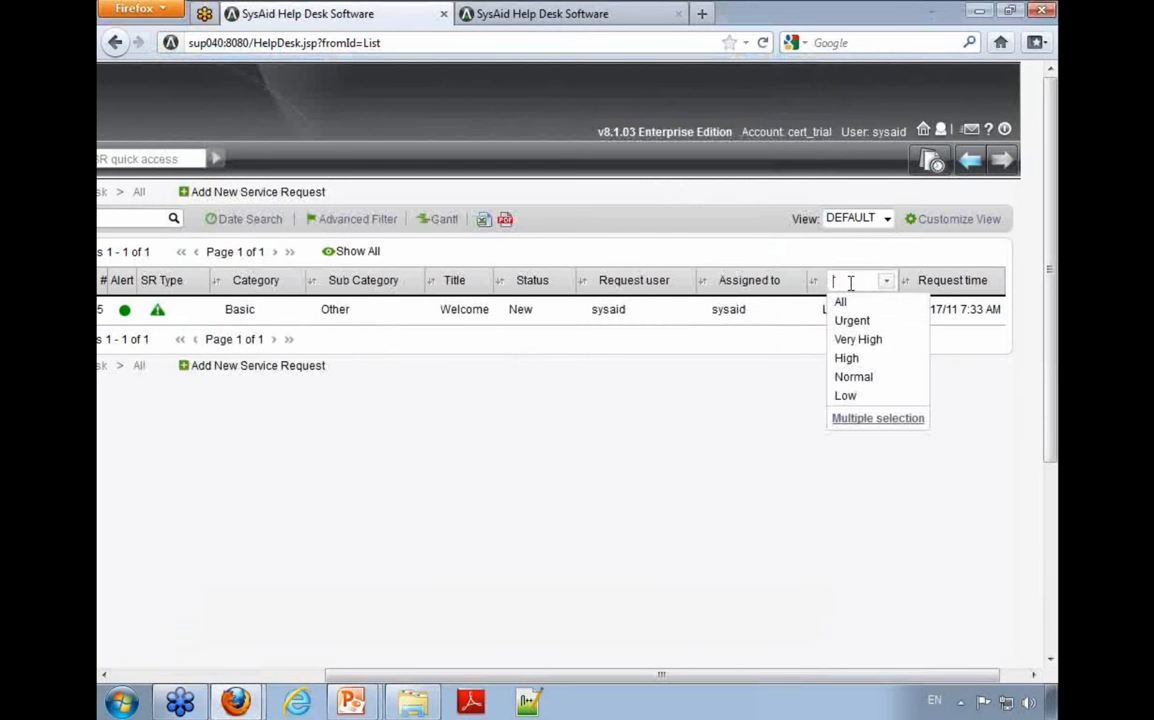
{"action": "left_click", "coordinate": [784, 287]}
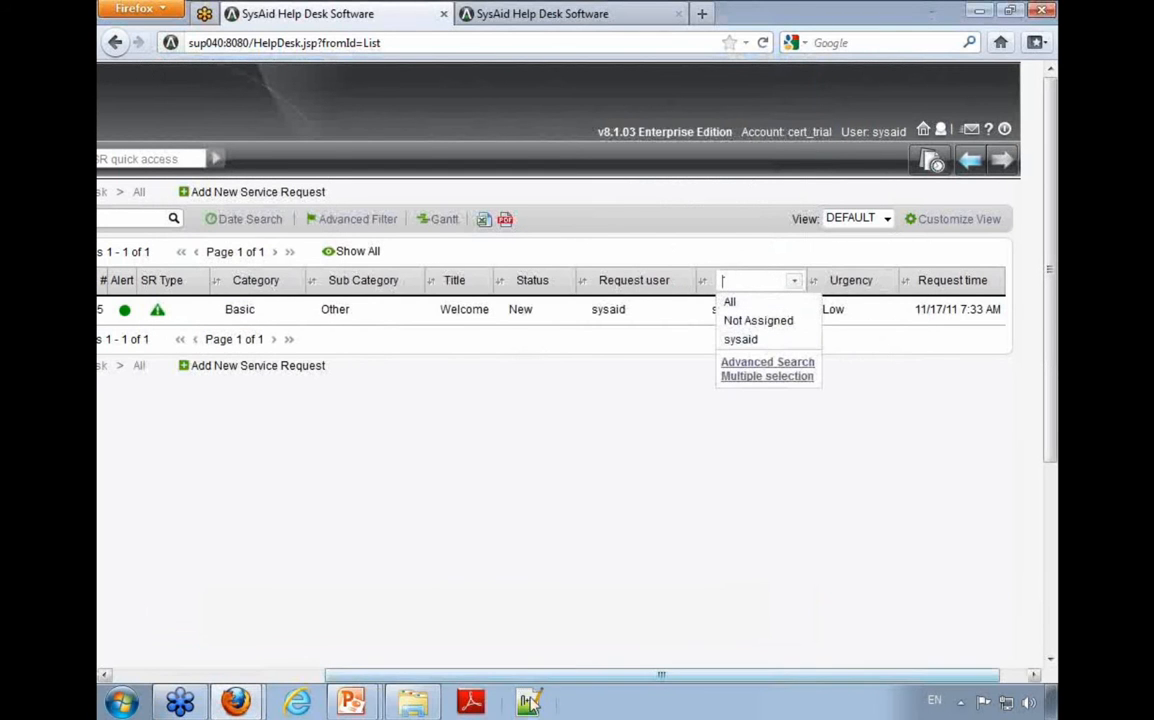
{"action": "mouse_move", "coordinate": [236, 700]}
{"action": "left_click", "coordinate": [258, 660]}
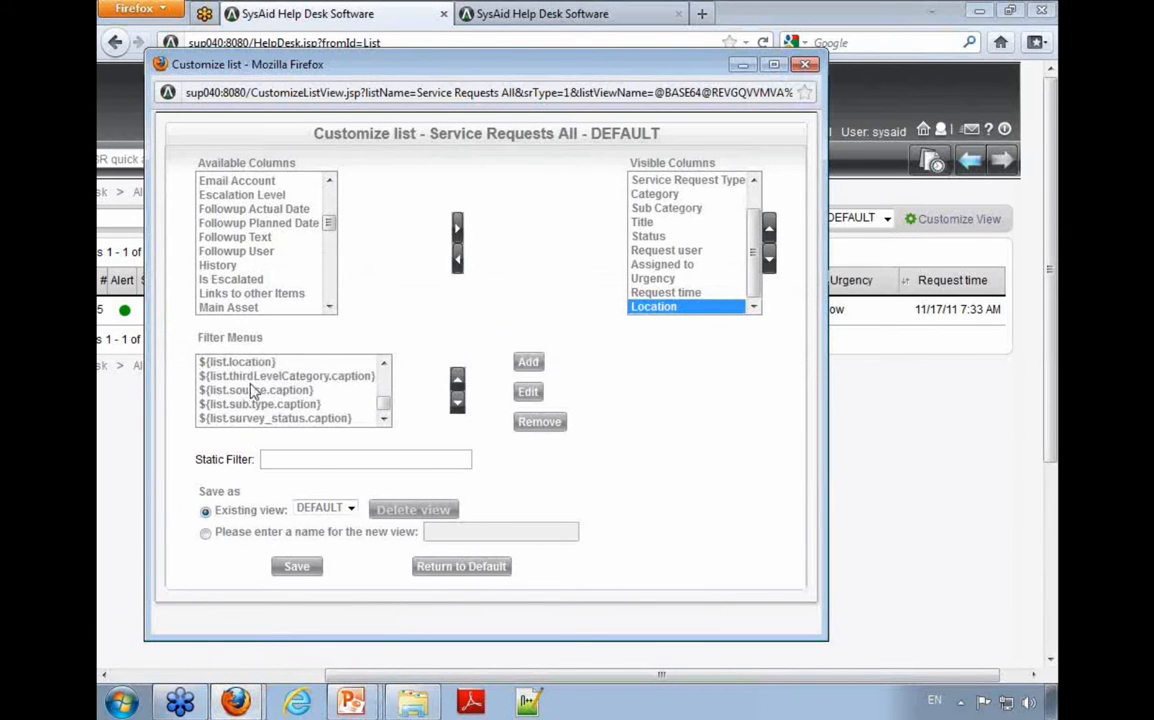
{"action": "scroll", "coordinate": [270, 393], "scroll_direction": "up", "scroll_amount": 3}
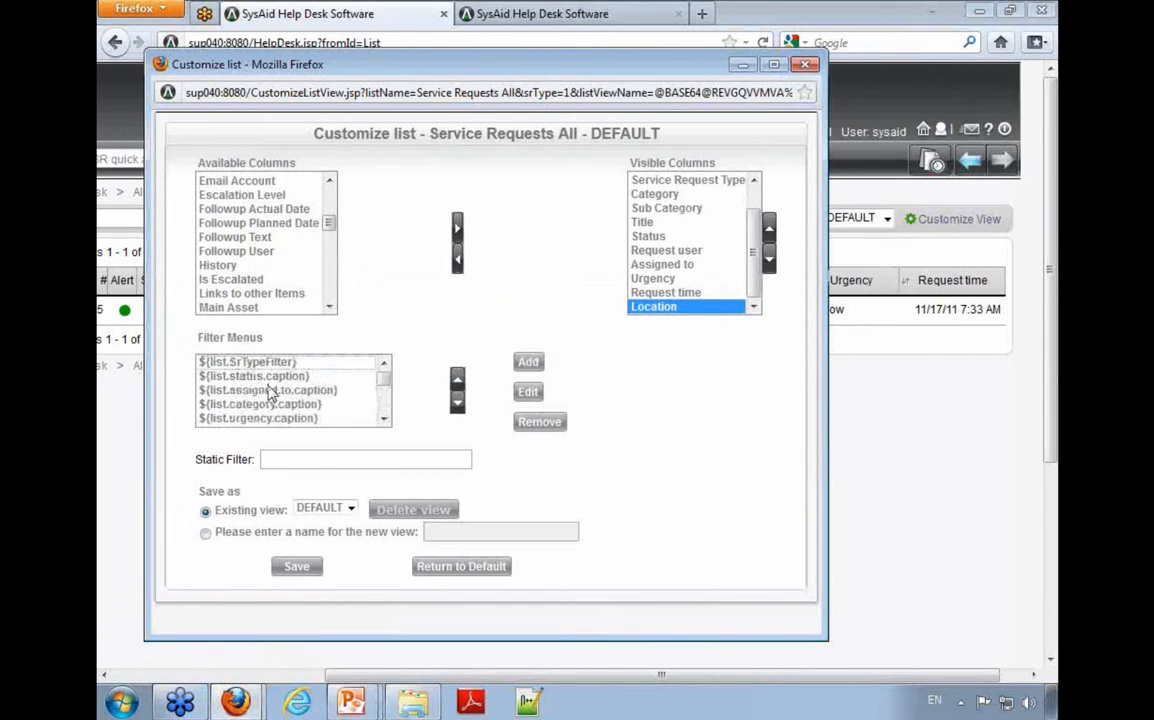
Step: Open the Assigned to filter menu for editing, examine its list field and lookup table, and close it
{"action": "left_click", "coordinate": [326, 396]}
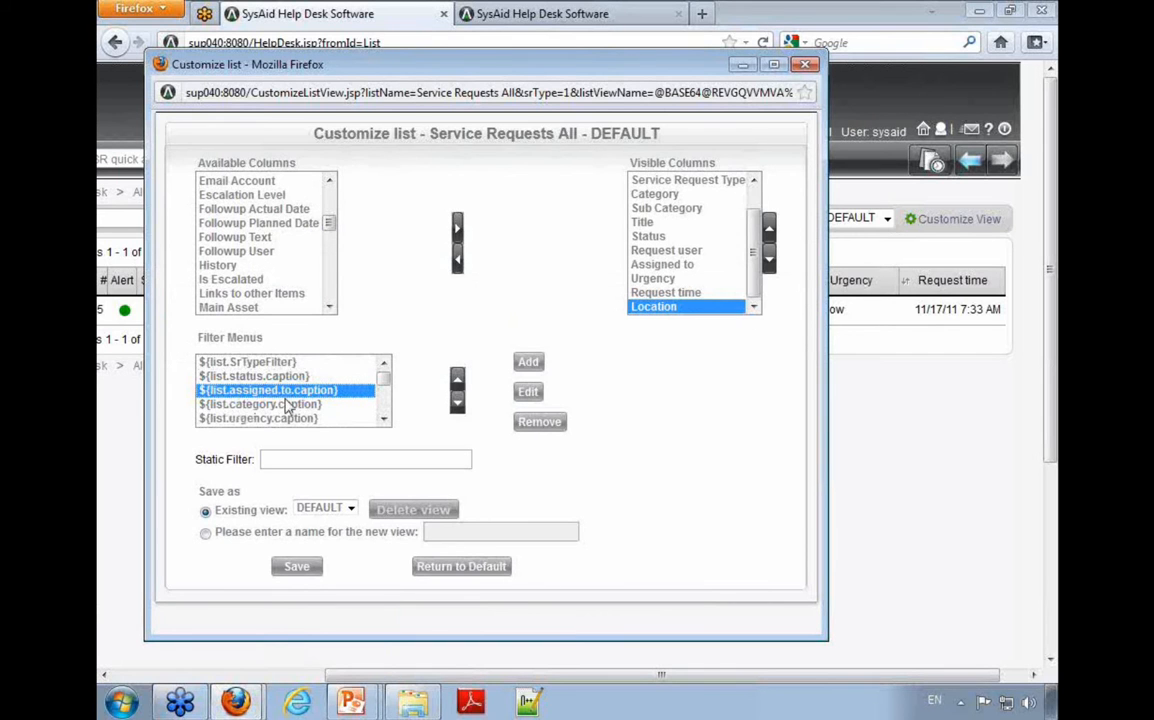
{"action": "left_click", "coordinate": [528, 392]}
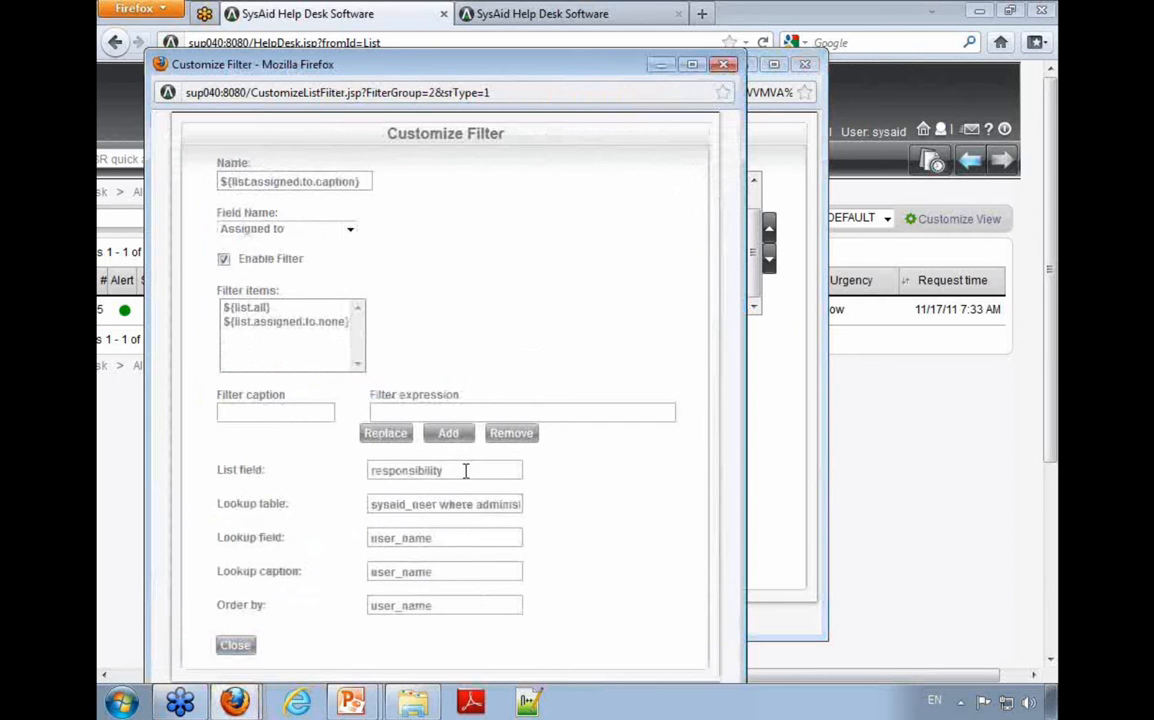
{"action": "left_click_drag", "start_coordinate": [470, 470], "coordinate": [343, 453]}
{"action": "double_click", "coordinate": [493, 506]}
{"action": "left_click", "coordinate": [495, 507]}
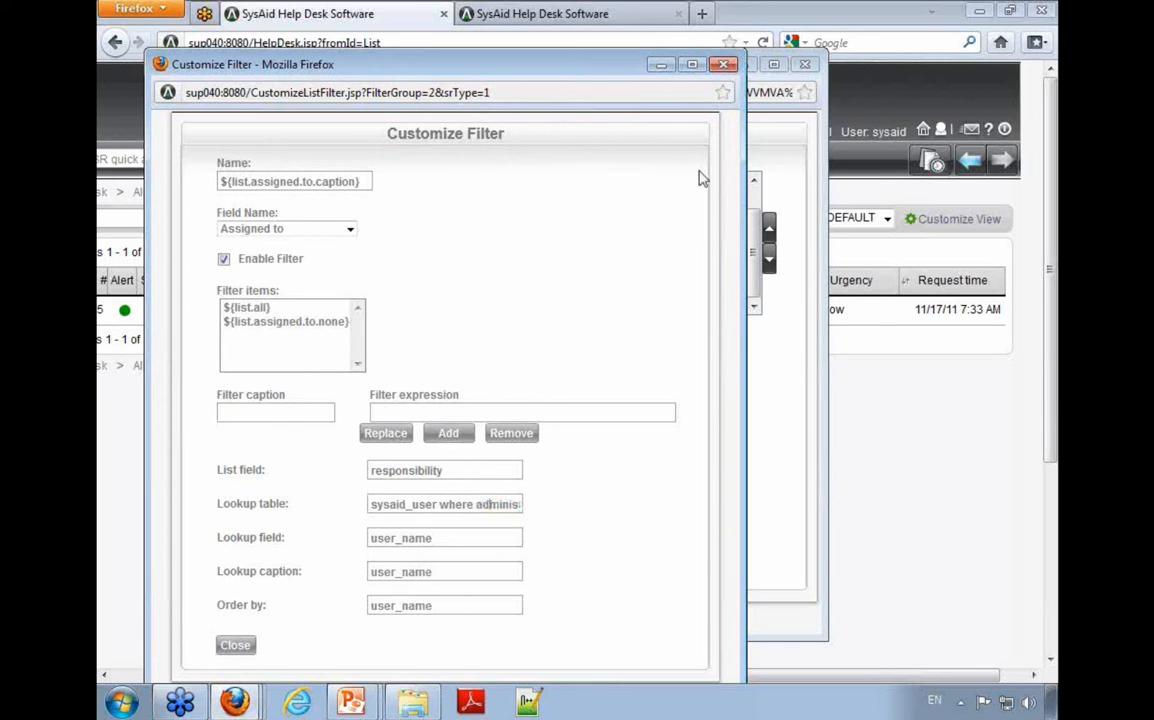
{"action": "left_click", "coordinate": [736, 64]}
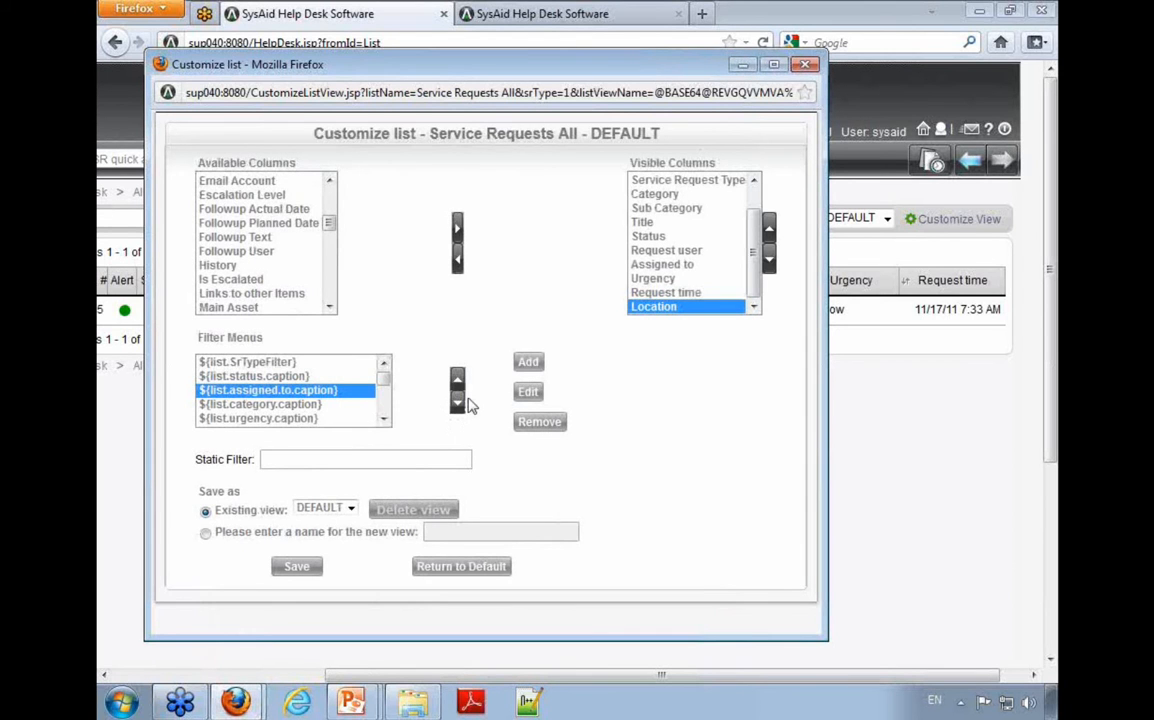
Step: Reopen the Assigned to filter, compare it with the list's column headers, examine its field name and Enable Filter option, and close it
{"action": "left_click", "coordinate": [528, 392]}
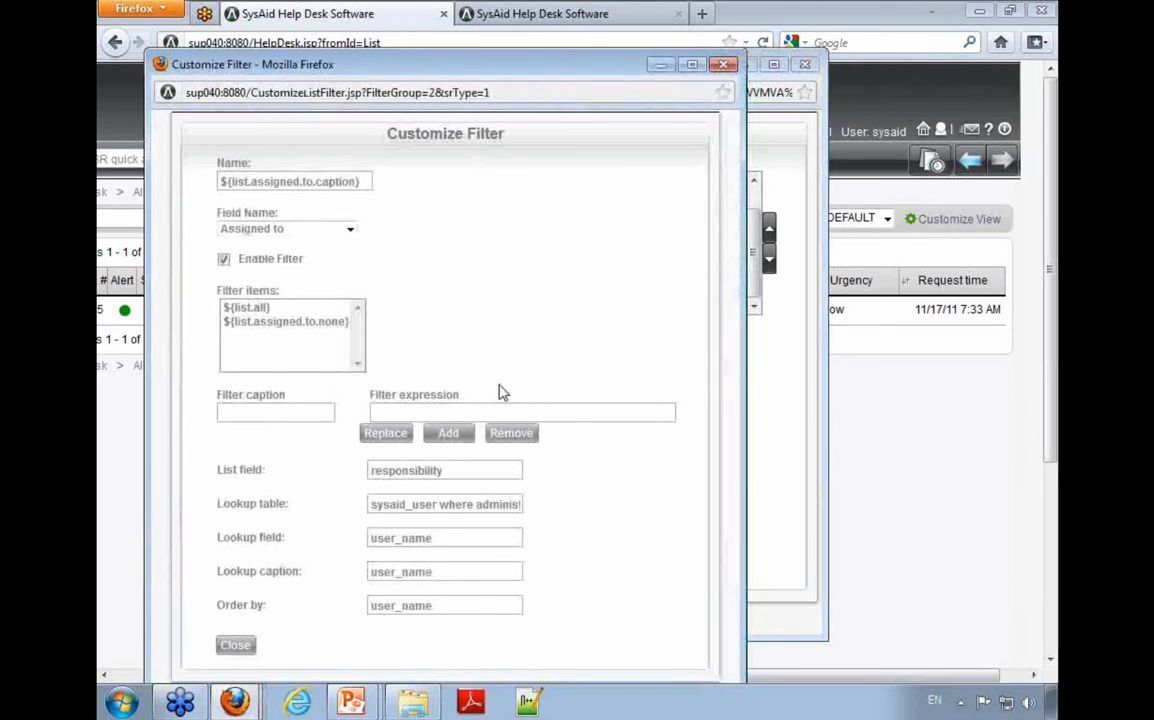
{"action": "left_click", "coordinate": [886, 378]}
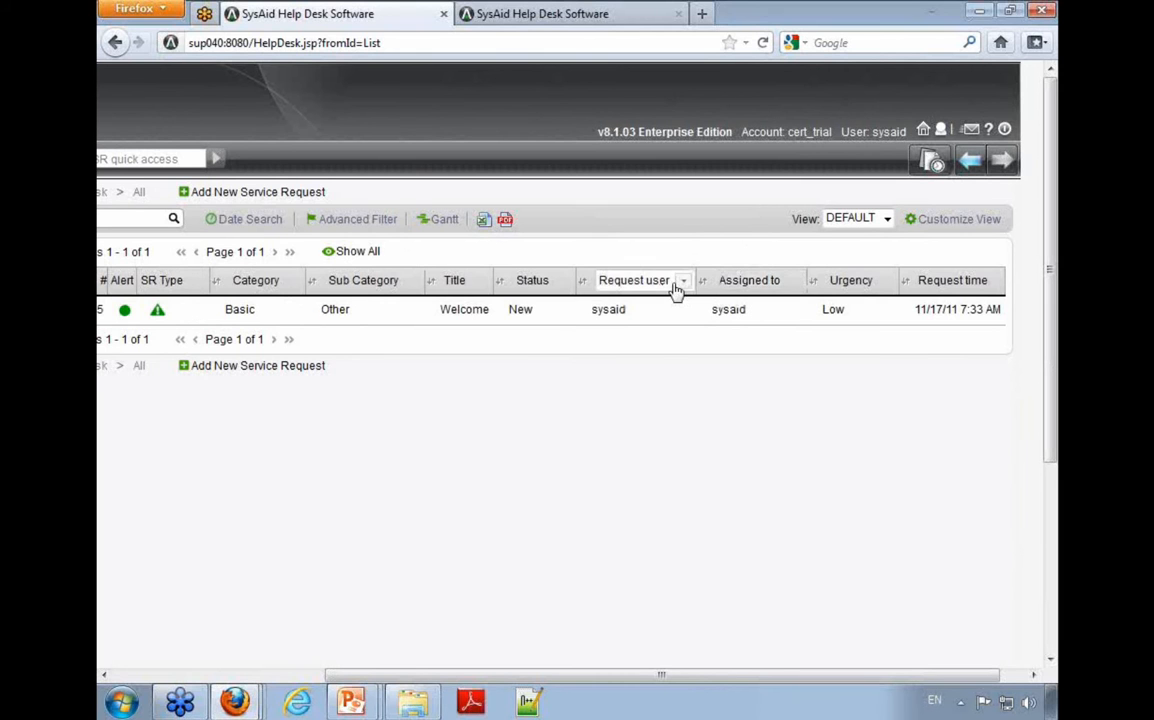
{"action": "mouse_move", "coordinate": [235, 700]}
{"action": "left_click", "coordinate": [245, 627]}
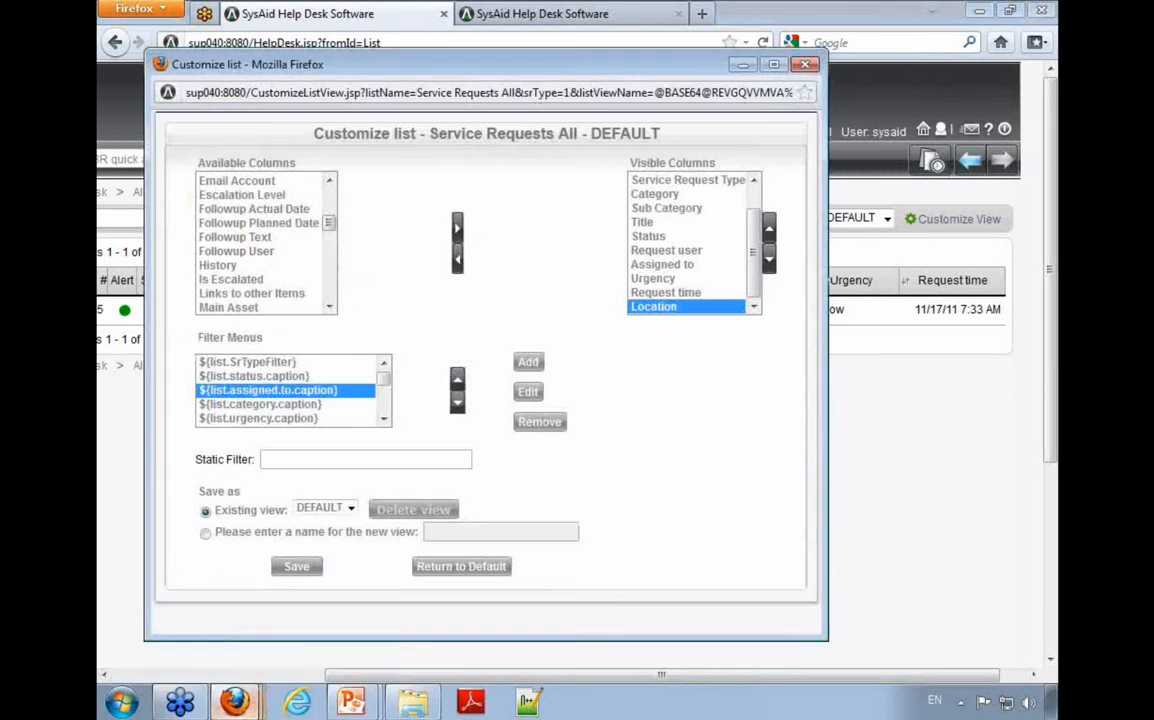
{"action": "left_click", "coordinate": [230, 660]}
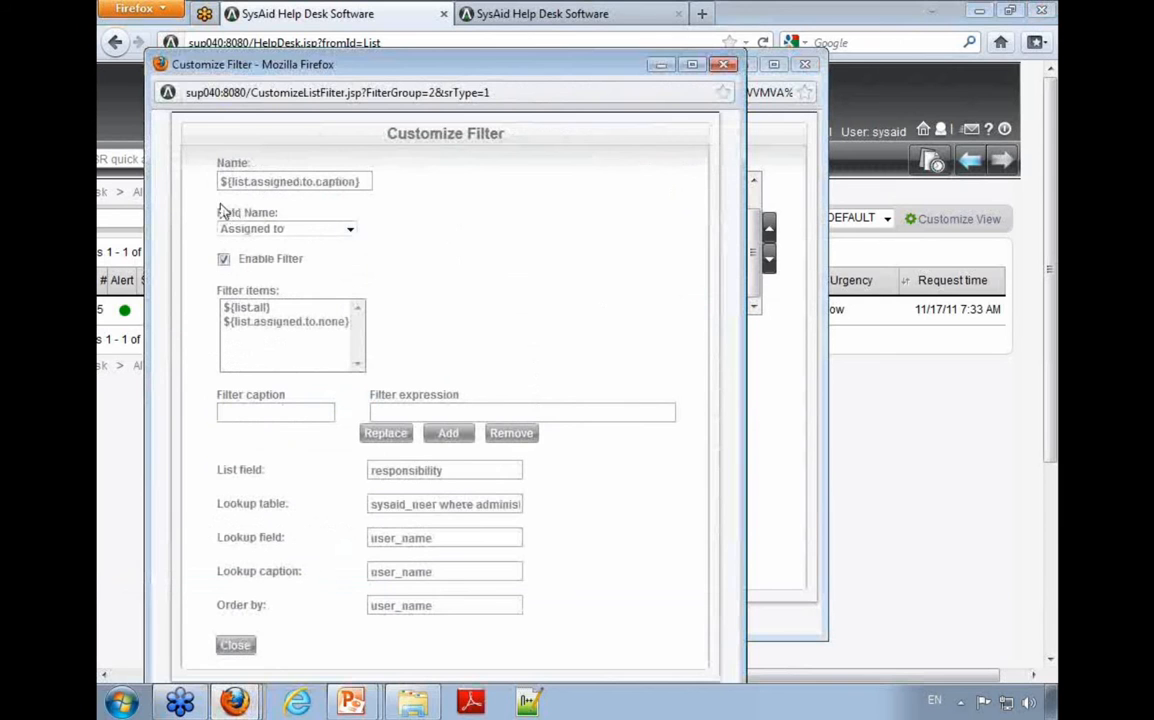
{"action": "left_click_drag", "start_coordinate": [216, 211], "coordinate": [392, 239]}
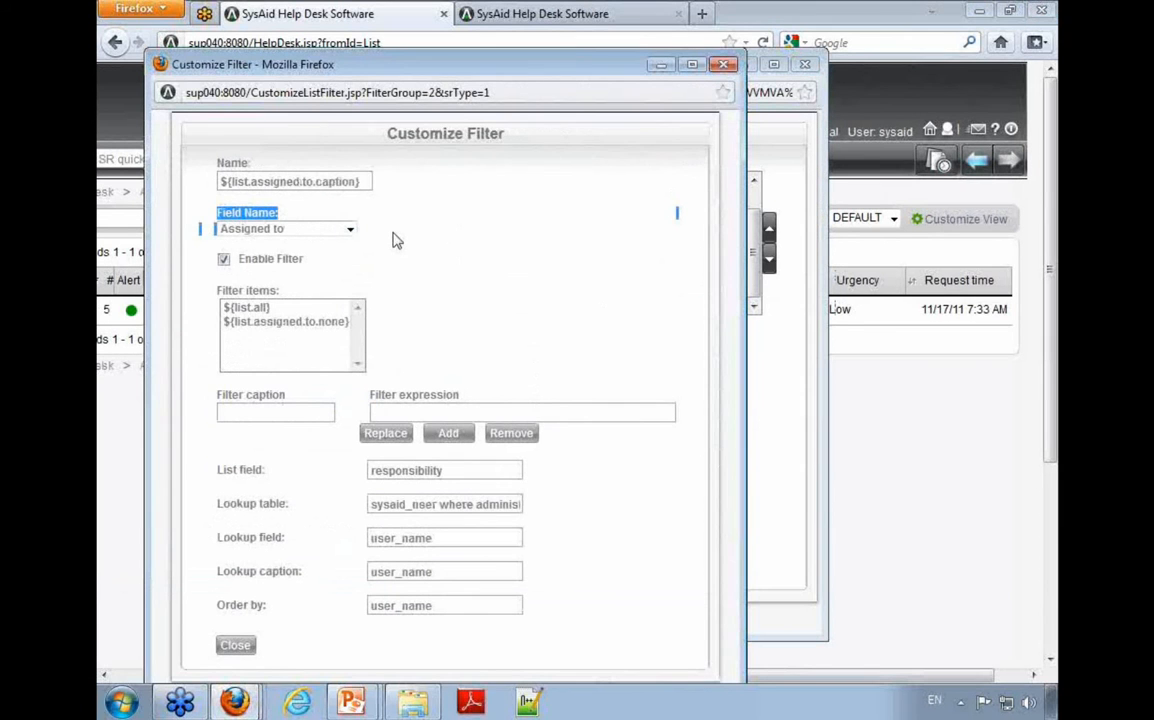
{"action": "left_click_drag", "start_coordinate": [236, 259], "coordinate": [293, 262]}
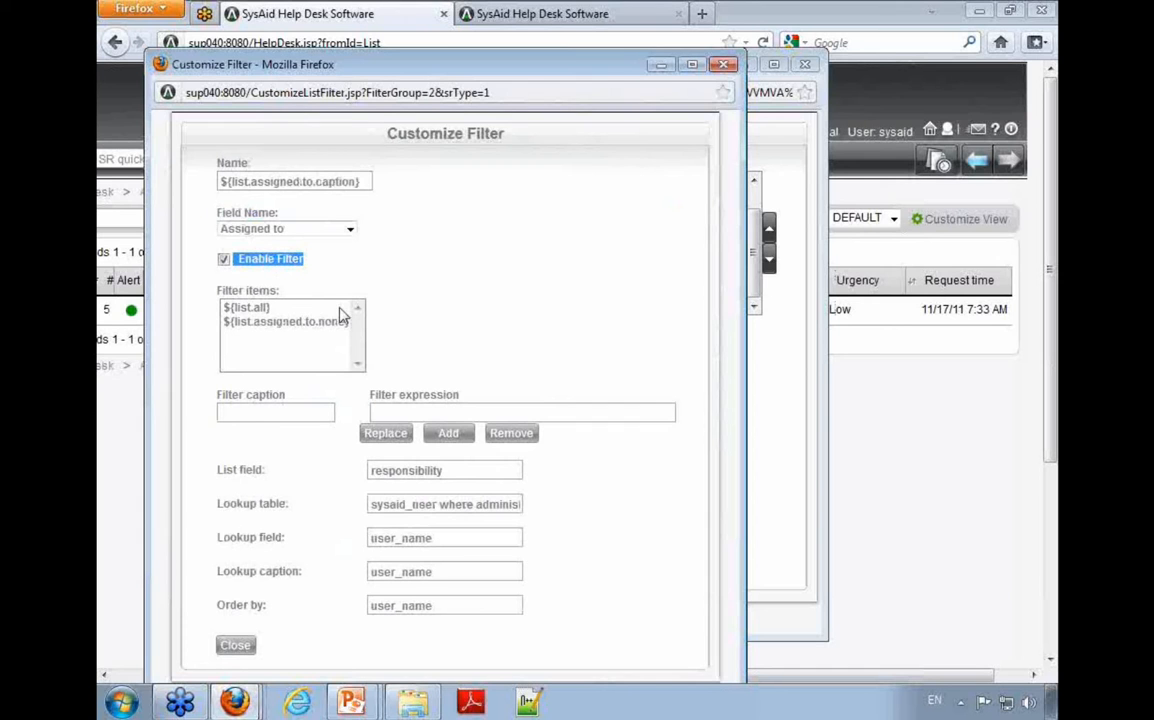
{"action": "left_click", "coordinate": [236, 650]}
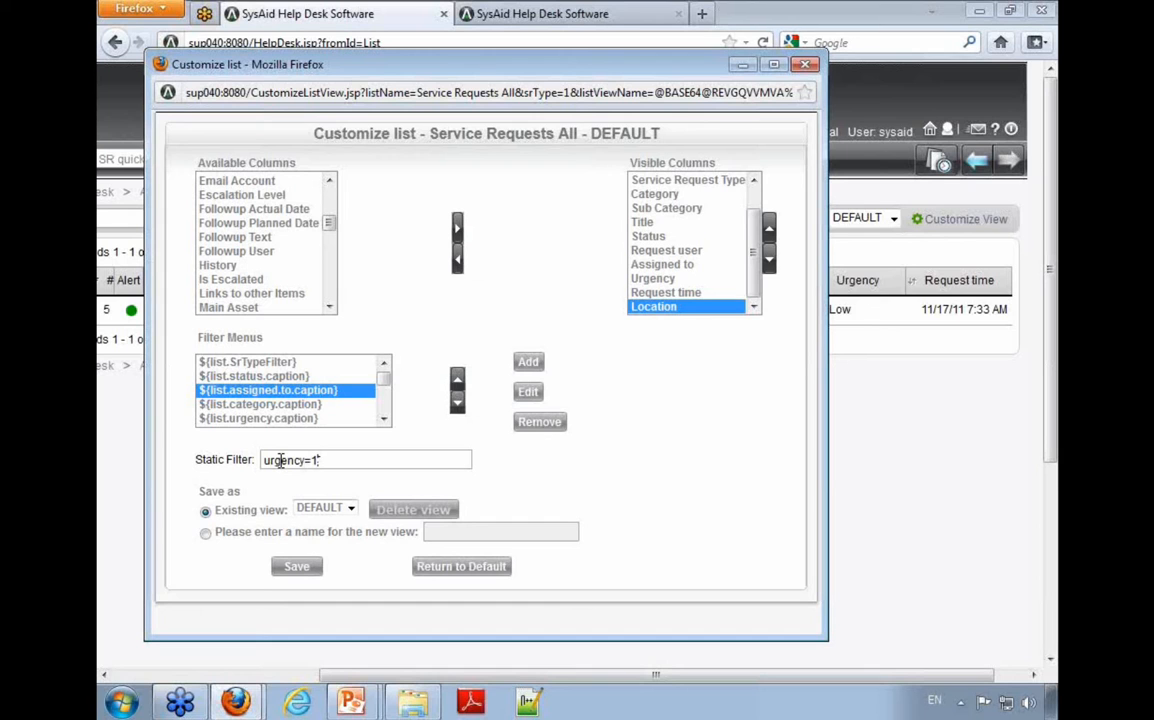
Step: Clear the urgency=1 expression from the static filter
{"action": "key", "text": "BackSpace"}
{"action": "key", "text": "BackSpace"}
{"action": "key", "text": "BackSpace"}
{"action": "key", "text": "BackSpace"}
{"action": "key", "text": "BackSpace"}
{"action": "key", "text": "BackSpace"}
{"action": "key", "text": "BackSpace"}
{"action": "key", "text": "BackSpace"}
Step: Review the existing view option, and save the customized list as a new view named with a person's first name
{"action": "left_click_drag", "start_coordinate": [221, 510], "coordinate": [348, 520]}
{"action": "left_click", "coordinate": [349, 512]}
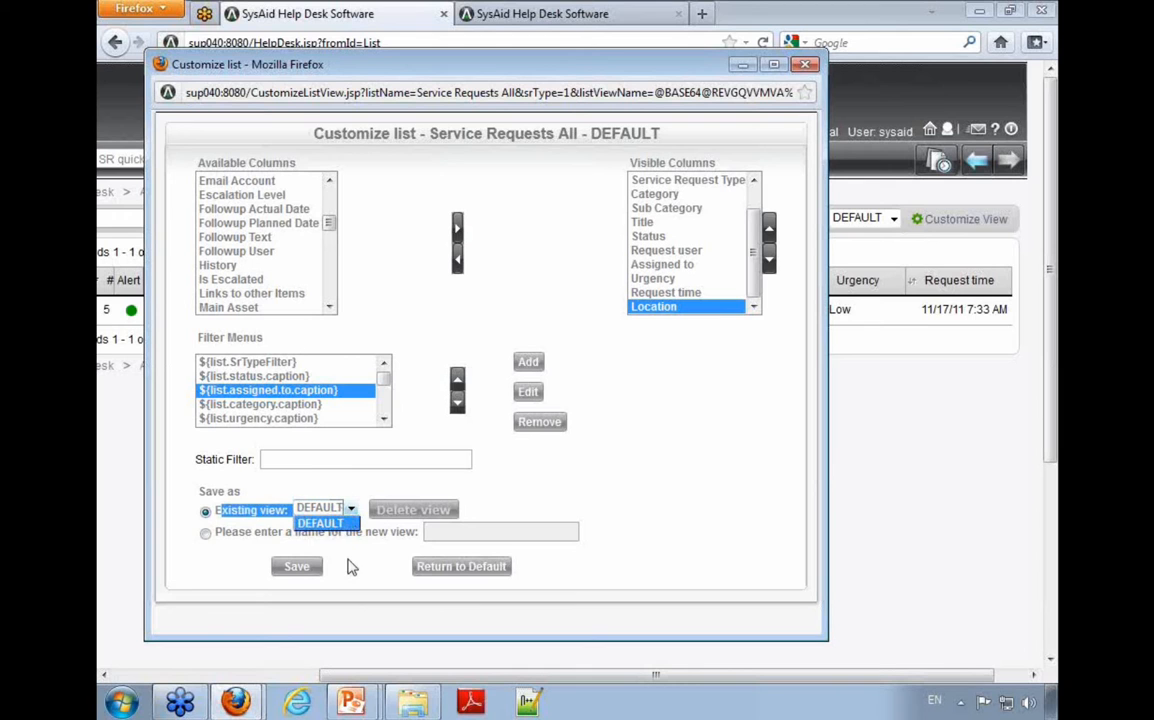
{"action": "left_click", "coordinate": [242, 510]}
{"action": "left_click", "coordinate": [279, 509]}
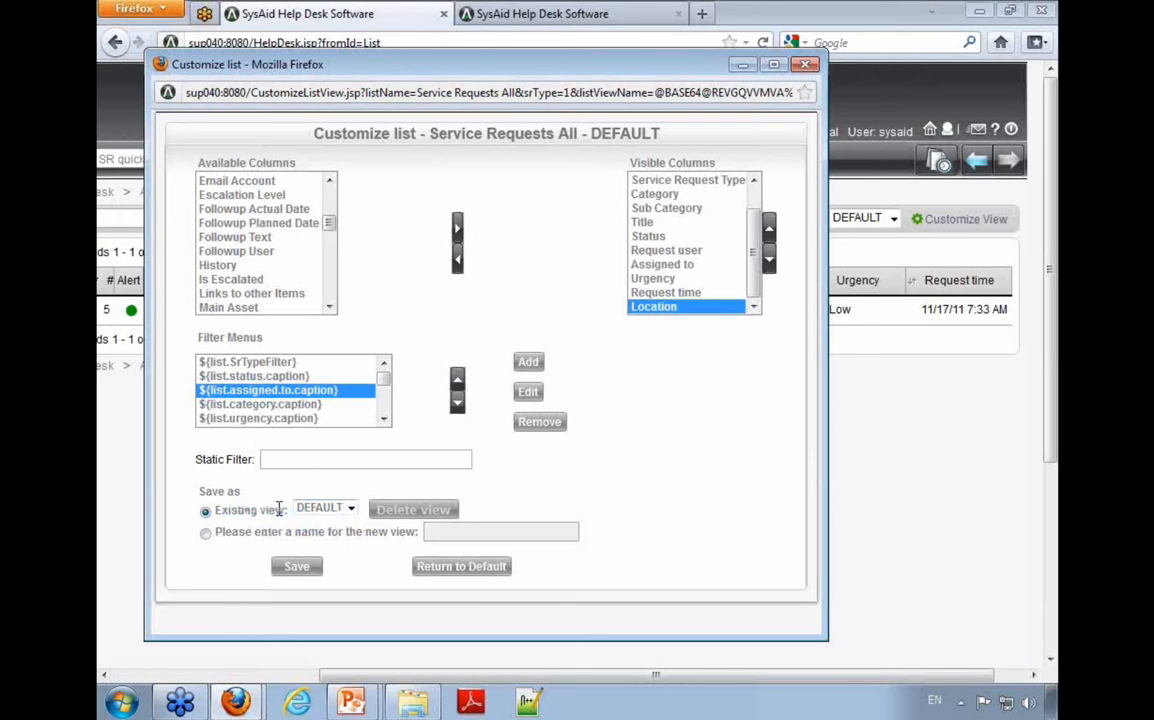
{"action": "left_click", "coordinate": [205, 532]}
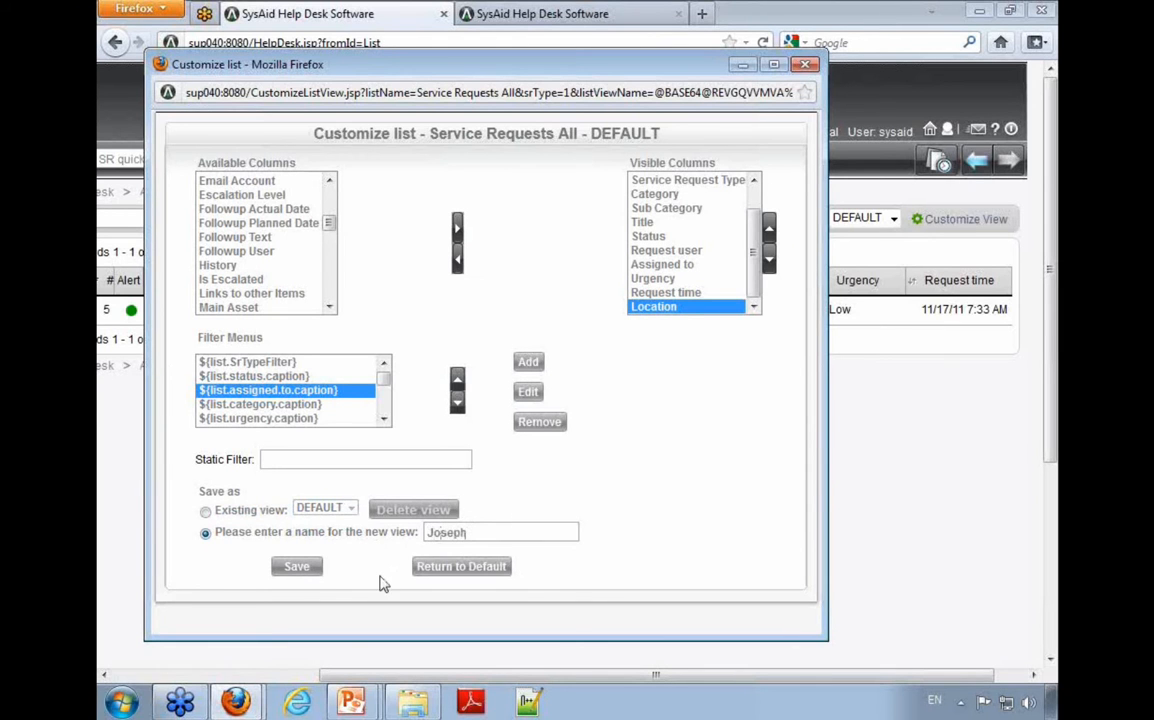
{"action": "left_click", "coordinate": [298, 568]}
Step: Switch the service request list to the DEFAULT view and back to the new custom view to compare their columns
{"action": "left_click_drag", "start_coordinate": [493, 676], "coordinate": [830, 664]}
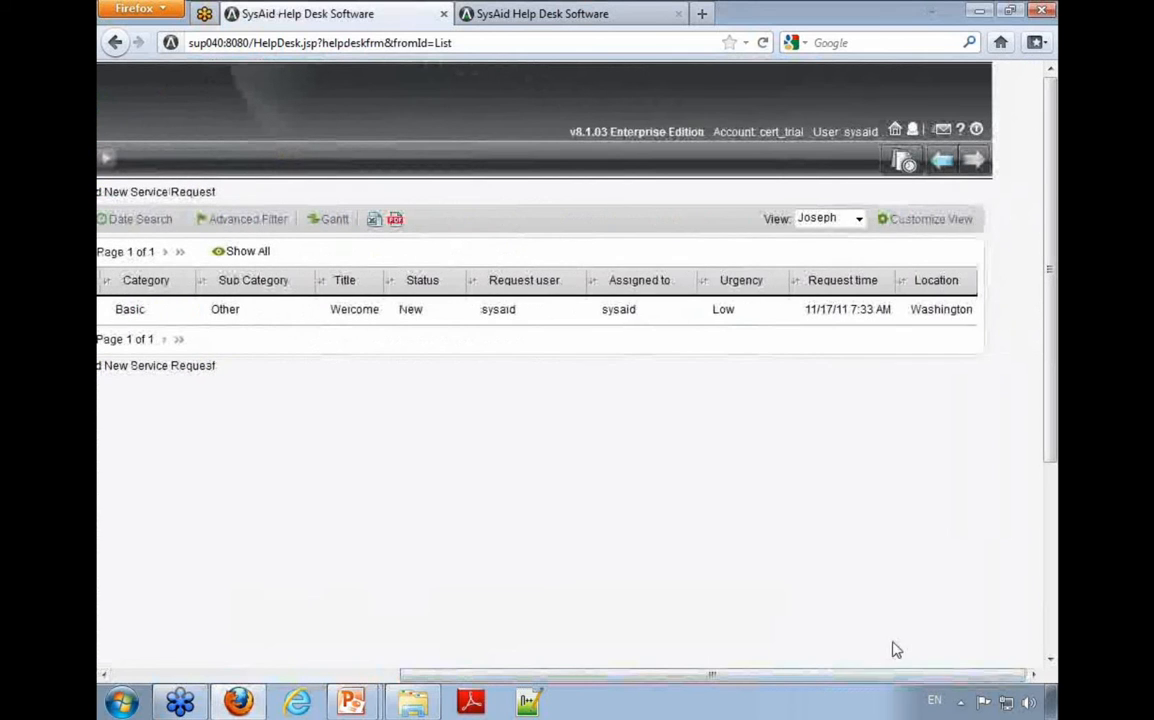
{"action": "left_click", "coordinate": [815, 228]}
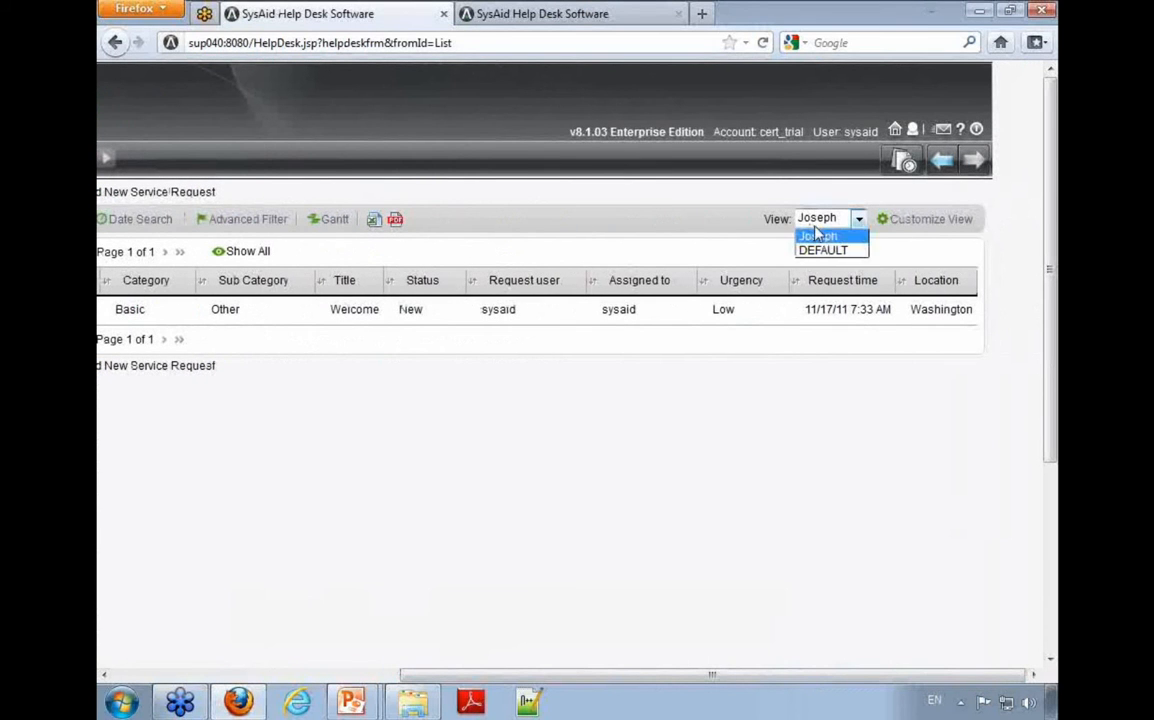
{"action": "left_click", "coordinate": [826, 251]}
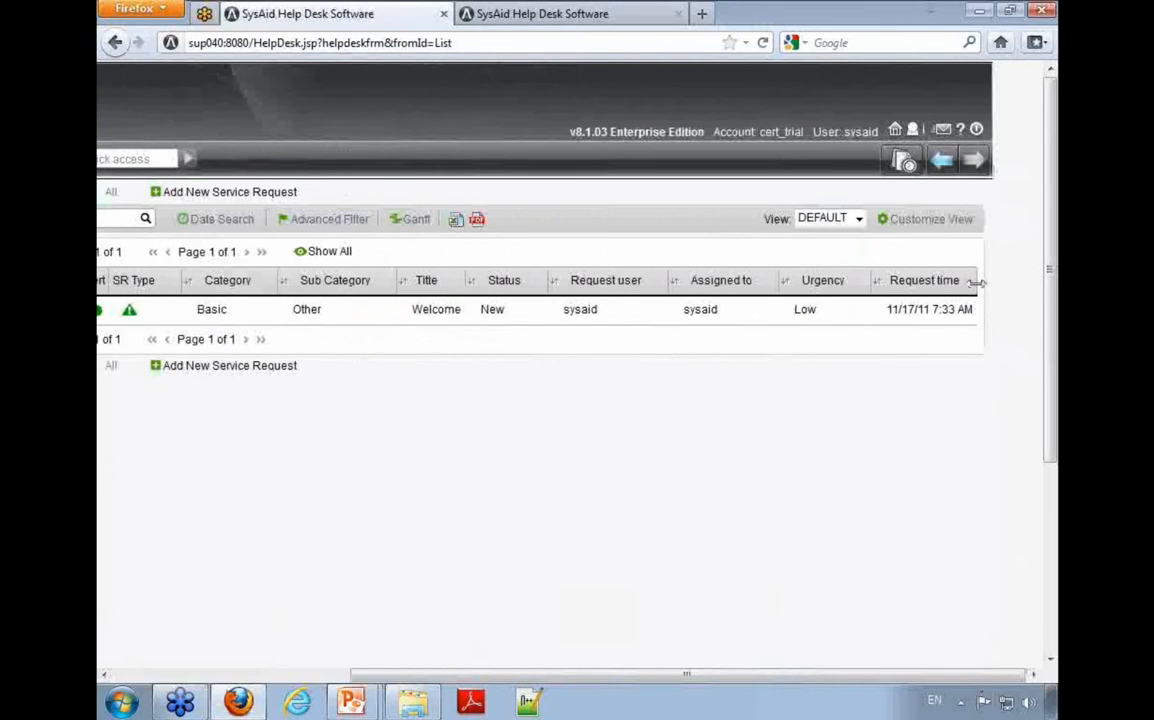
{"action": "left_click", "coordinate": [857, 220]}
{"action": "left_click", "coordinate": [840, 251]}
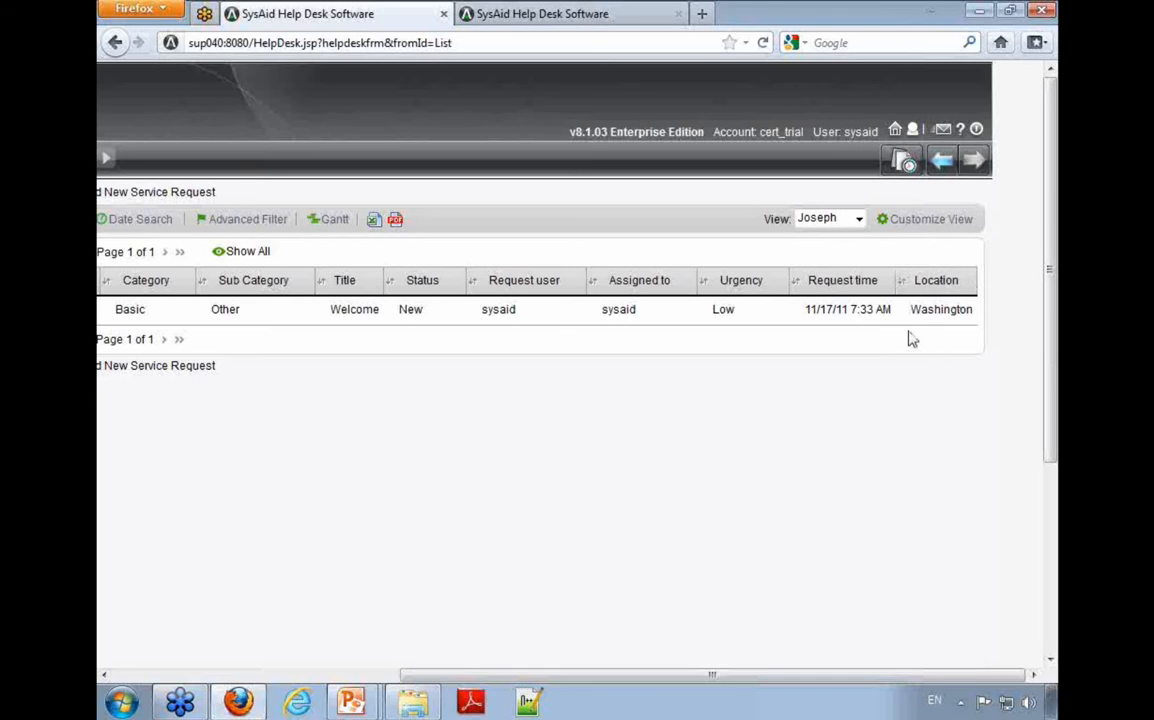
Step: Check whether the Urgency and Location column headers offer filter choices in the custom view
{"action": "left_click", "coordinate": [776, 284]}
{"action": "left_click", "coordinate": [880, 389]}
{"action": "double_click", "coordinate": [926, 286]}
{"action": "left_click", "coordinate": [940, 287]}
Step: Open the custom view's customization, examine the ${list.location} filter menu's field name, list field and lookup settings, and close the filter
{"action": "left_click", "coordinate": [938, 221]}
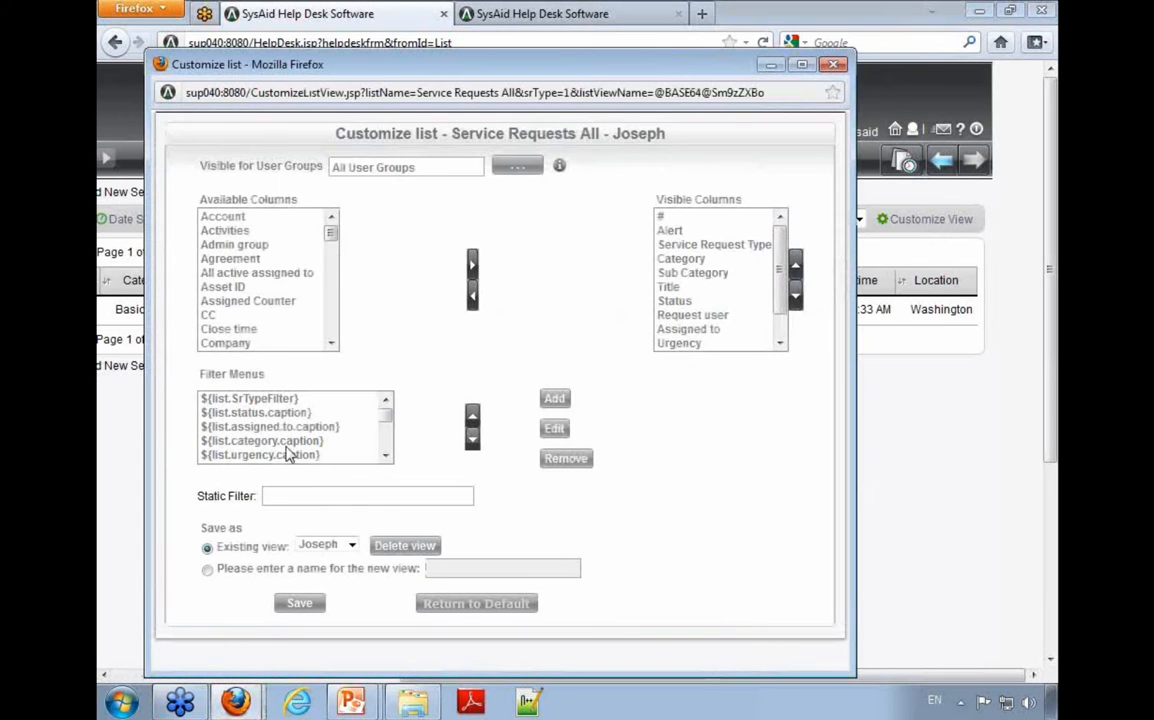
{"action": "left_click_drag", "start_coordinate": [388, 425], "coordinate": [389, 434]}
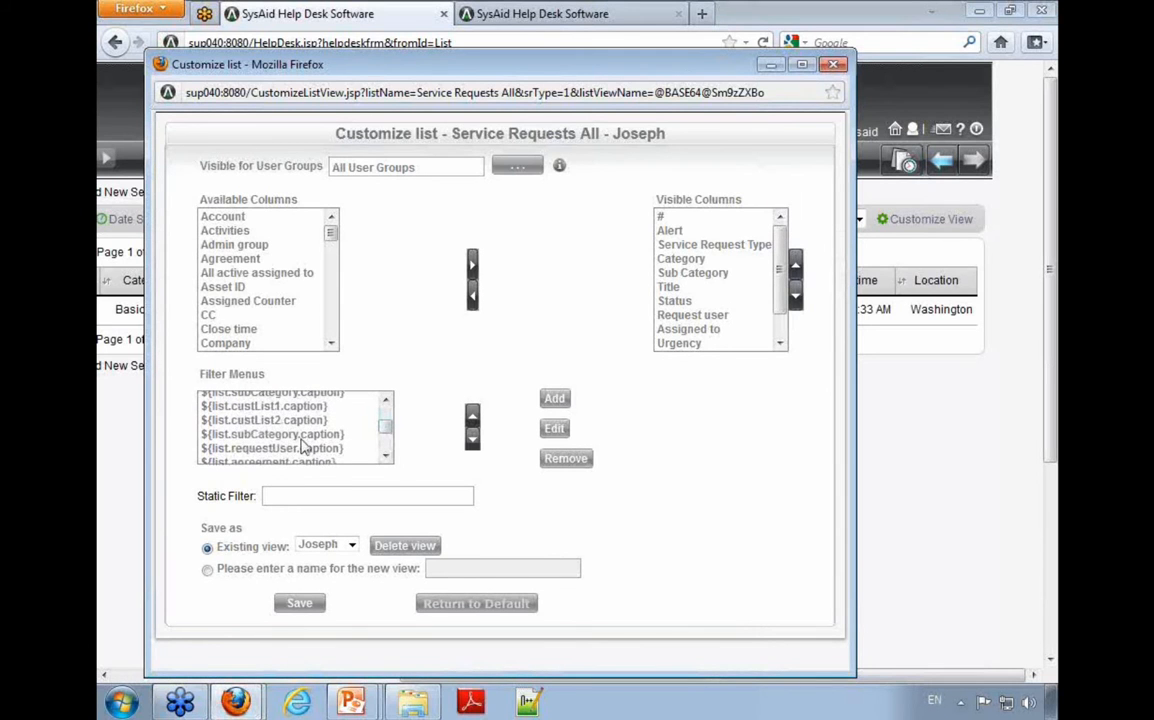
{"action": "left_click", "coordinate": [386, 457]}
{"action": "left_click", "coordinate": [386, 457]}
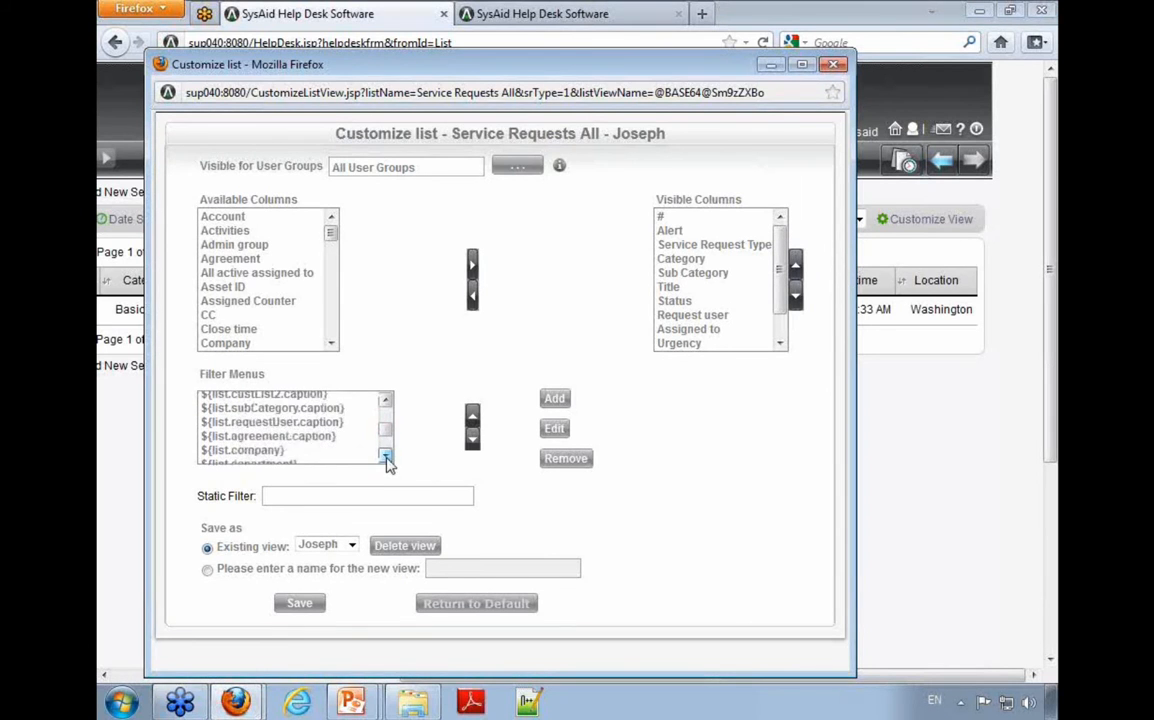
{"action": "left_click", "coordinate": [386, 457]}
{"action": "left_click", "coordinate": [386, 457]}
{"action": "left_click", "coordinate": [386, 457]}
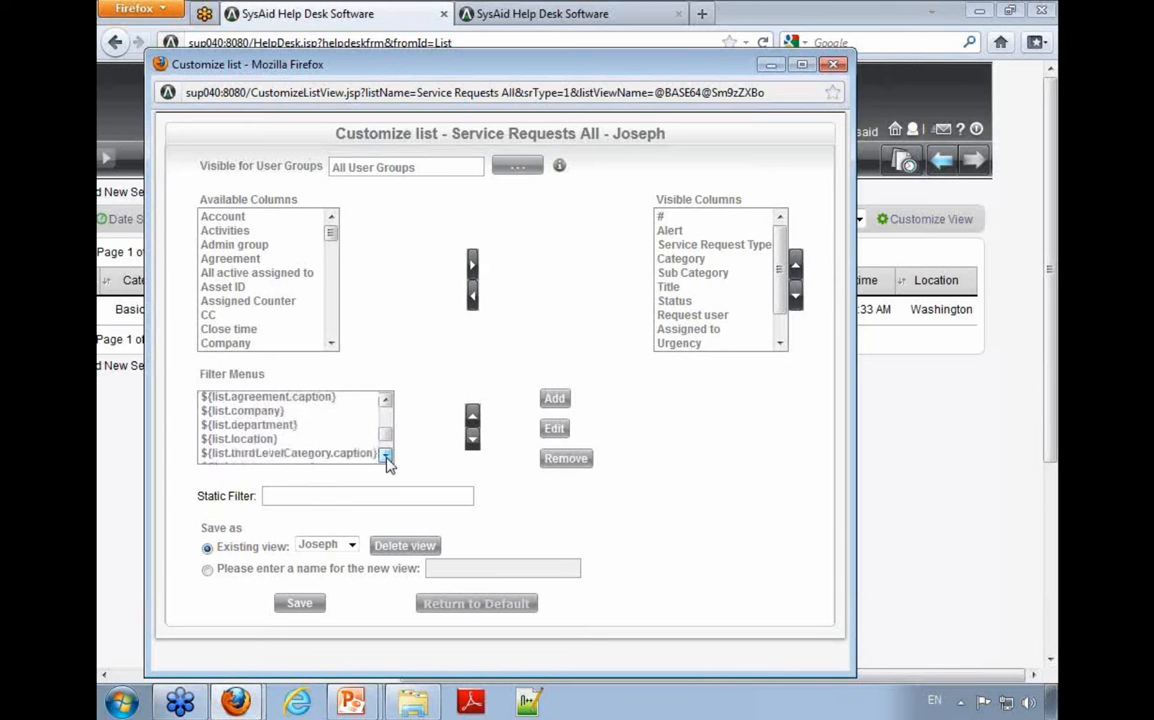
{"action": "left_click", "coordinate": [245, 440]}
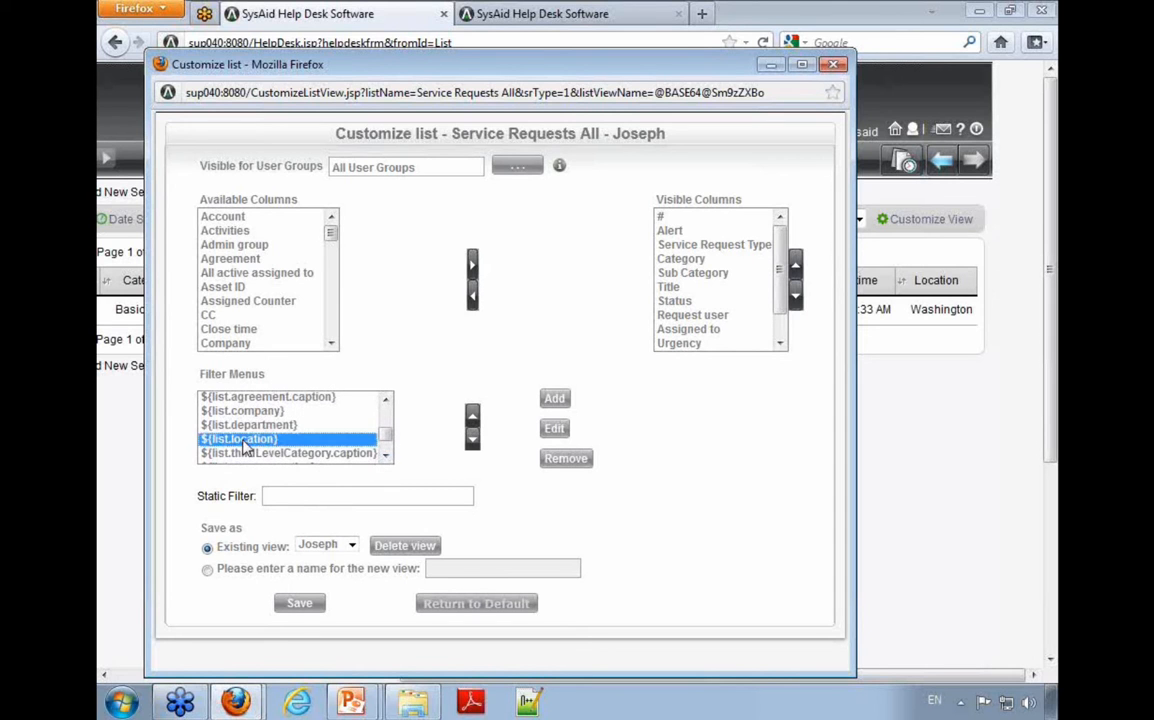
{"action": "left_click", "coordinate": [553, 430]}
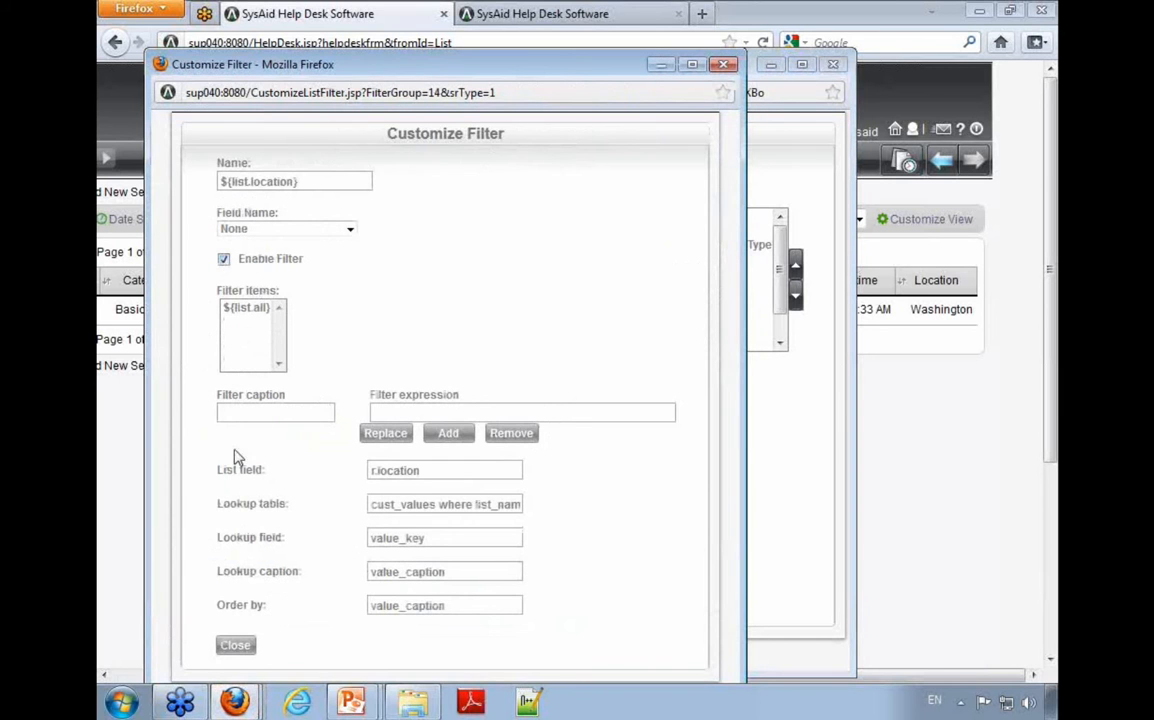
{"action": "left_click", "coordinate": [235, 645]}
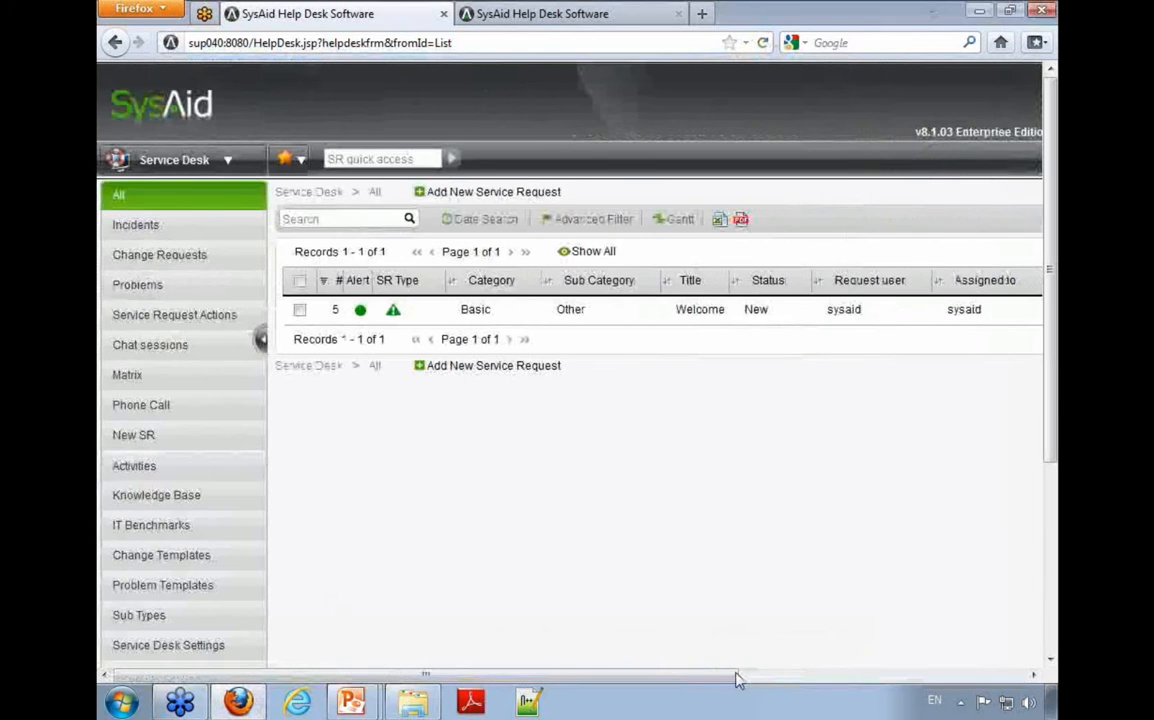
Step: Set the field name of the custom view's ${list.location} filter menu to Location and save the view
{"action": "left_click", "coordinate": [737, 677]}
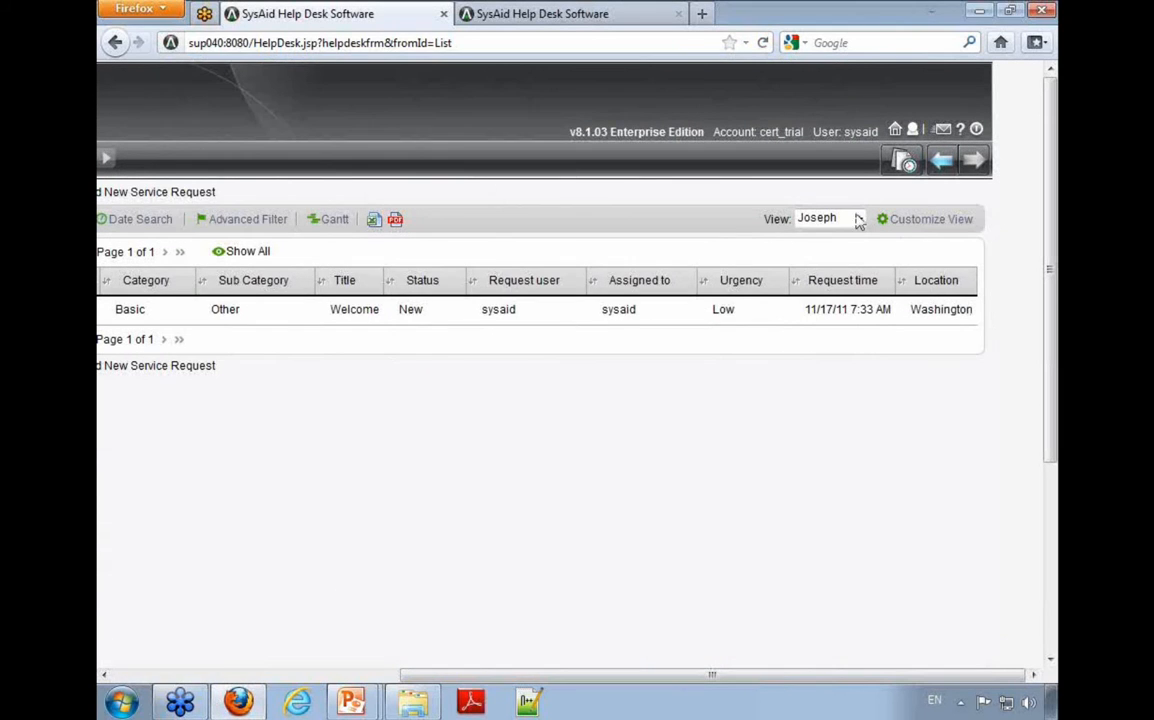
{"action": "left_click", "coordinate": [905, 220]}
{"action": "scroll", "coordinate": [290, 458], "scroll_direction": "down", "scroll_amount": 2}
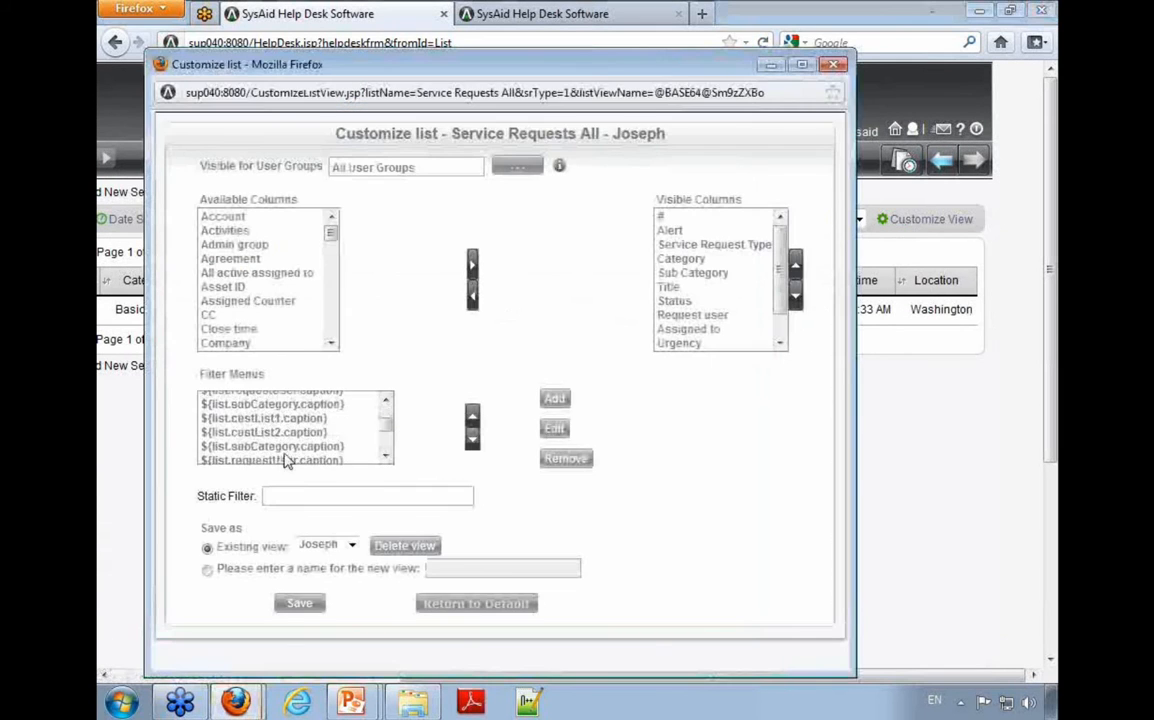
{"action": "scroll", "coordinate": [245, 410], "scroll_direction": "down", "scroll_amount": 3}
{"action": "left_click", "coordinate": [270, 400]}
{"action": "left_click", "coordinate": [556, 429]}
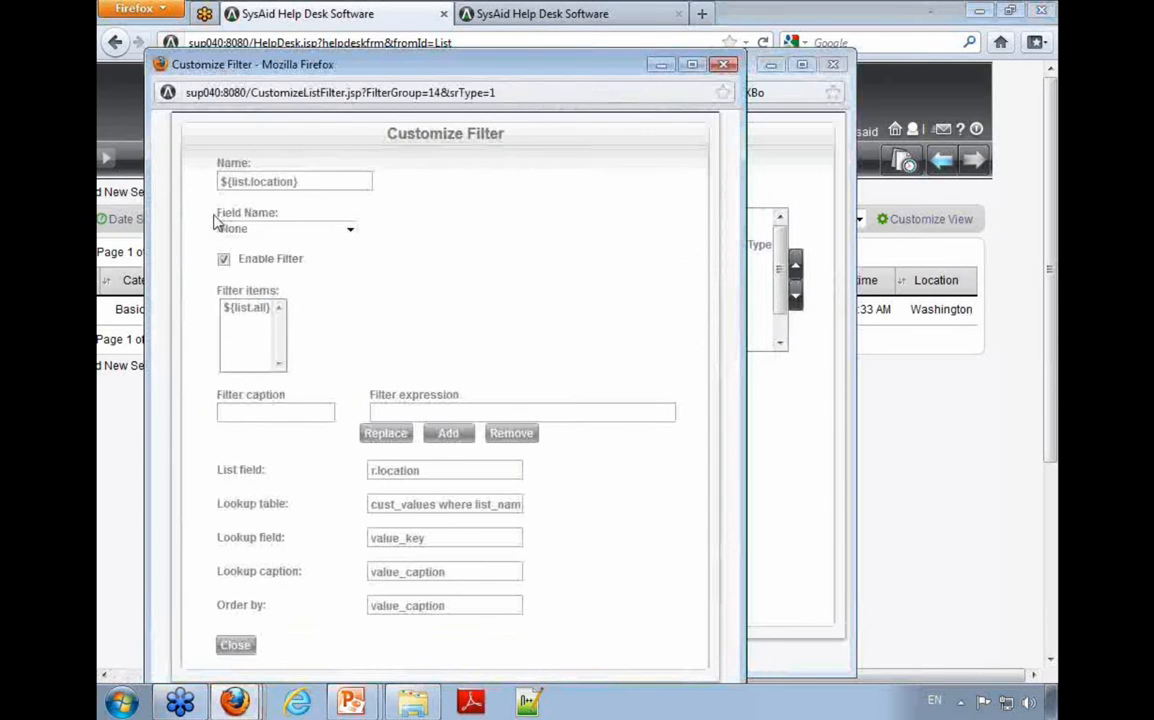
{"action": "left_click_drag", "start_coordinate": [214, 222], "coordinate": [335, 225]}
{"action": "left_click", "coordinate": [301, 233]}
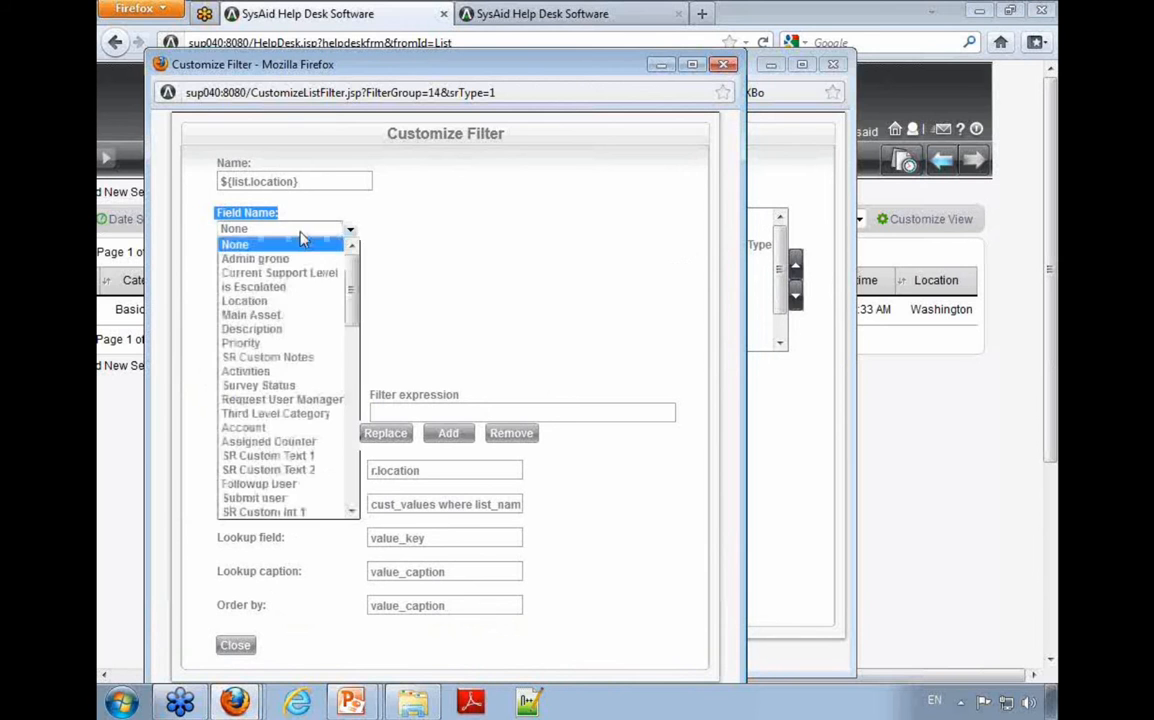
{"action": "key", "text": "l"}
{"action": "key", "text": "Return"}
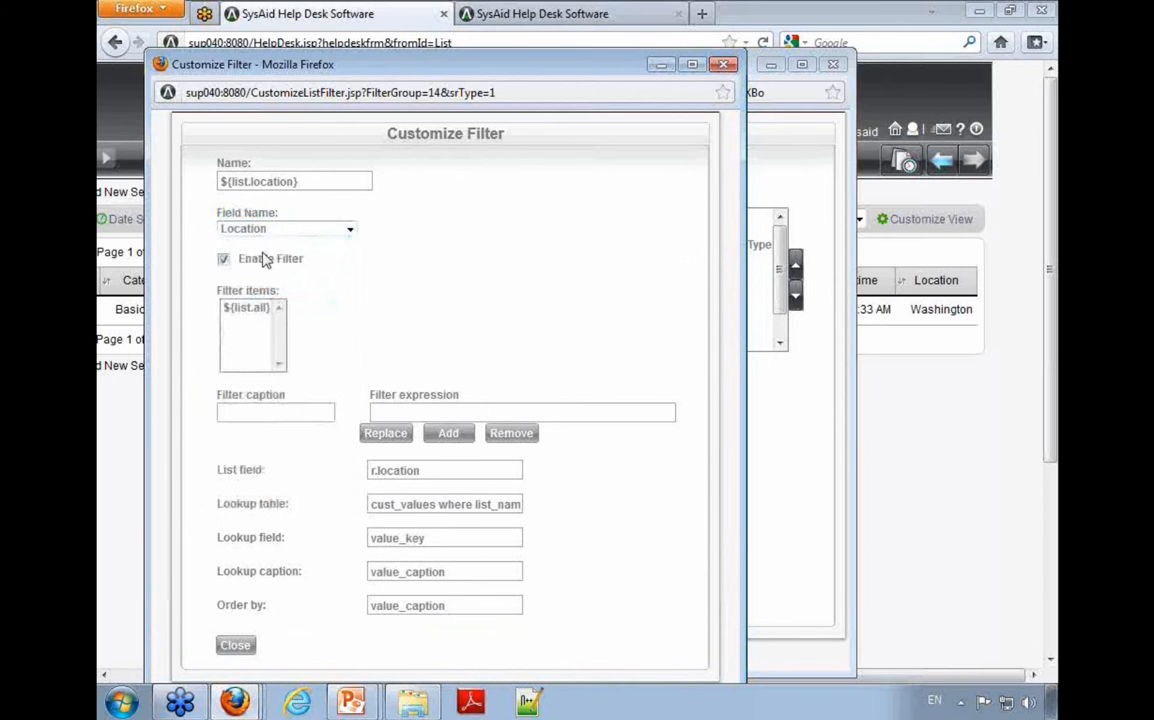
{"action": "left_click", "coordinate": [237, 646]}
{"action": "left_click", "coordinate": [301, 608]}
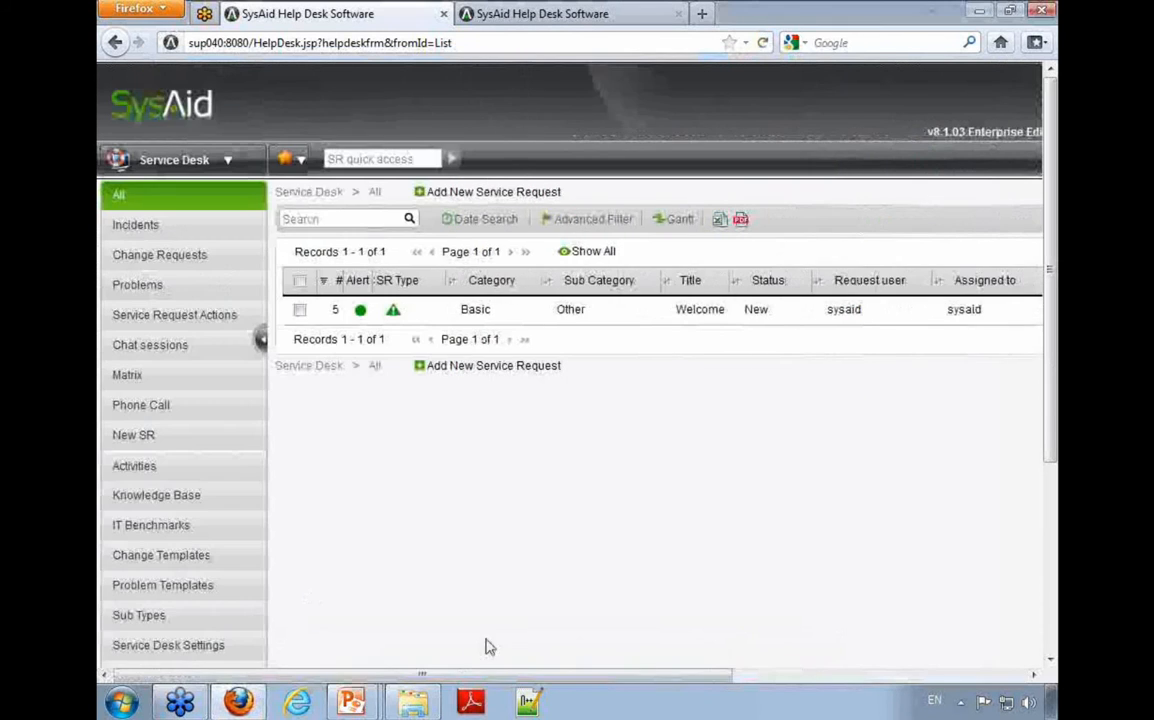
Step: Filter the service request list by the Location column, trying All and Memphis before choosing Washington
{"action": "left_click", "coordinate": [763, 679]}
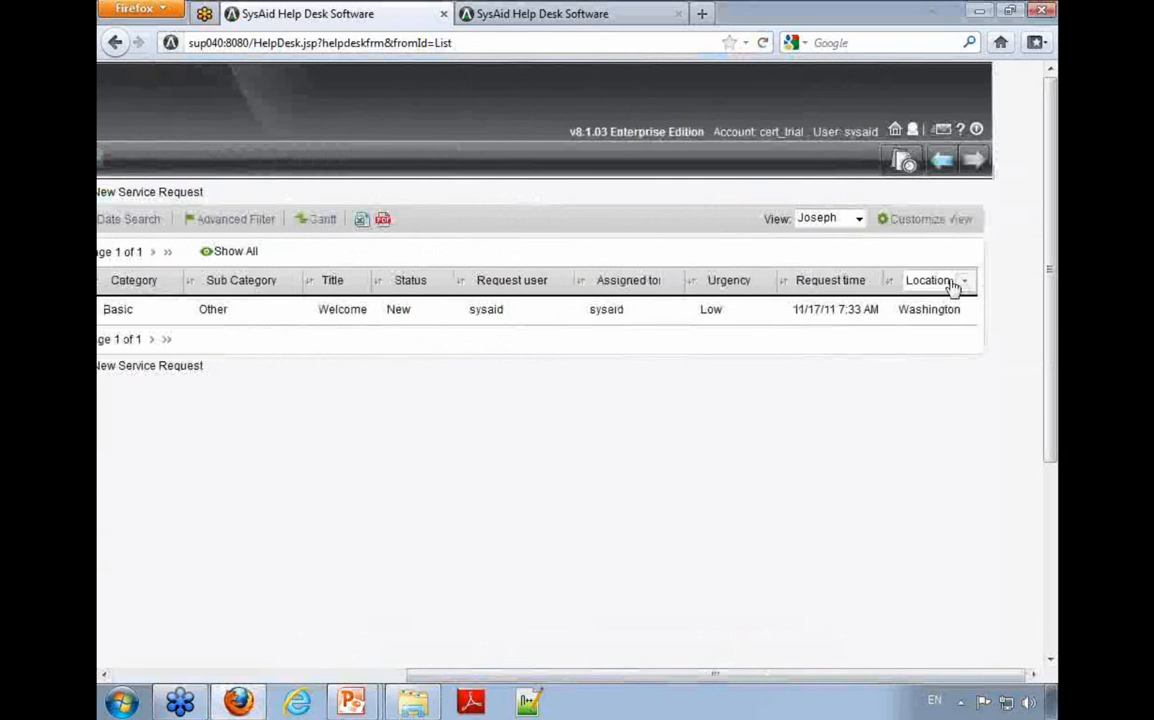
{"action": "left_click", "coordinate": [952, 283]}
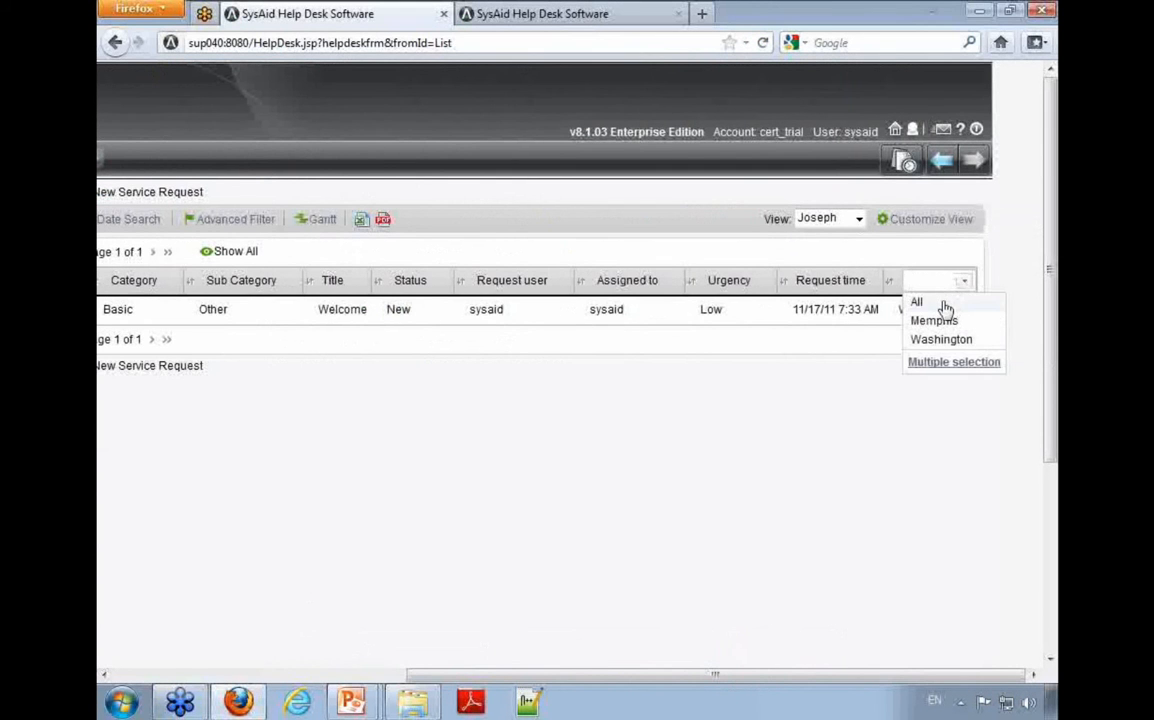
{"action": "left_click", "coordinate": [945, 304]}
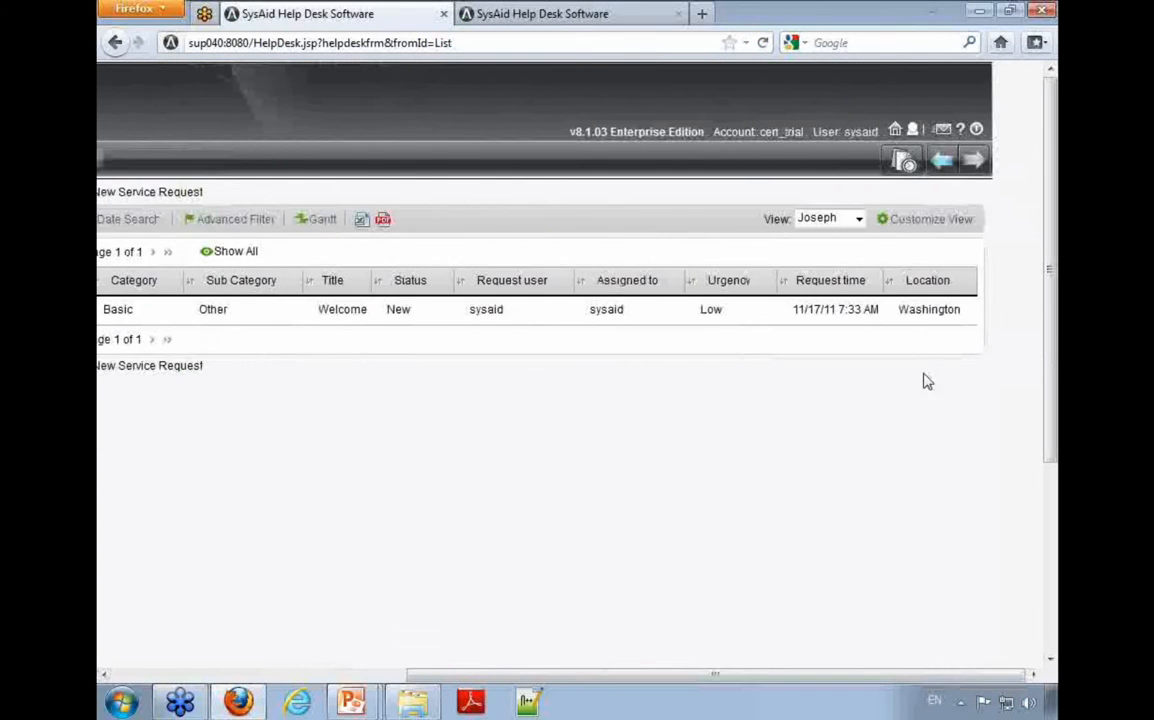
{"action": "left_click", "coordinate": [963, 285]}
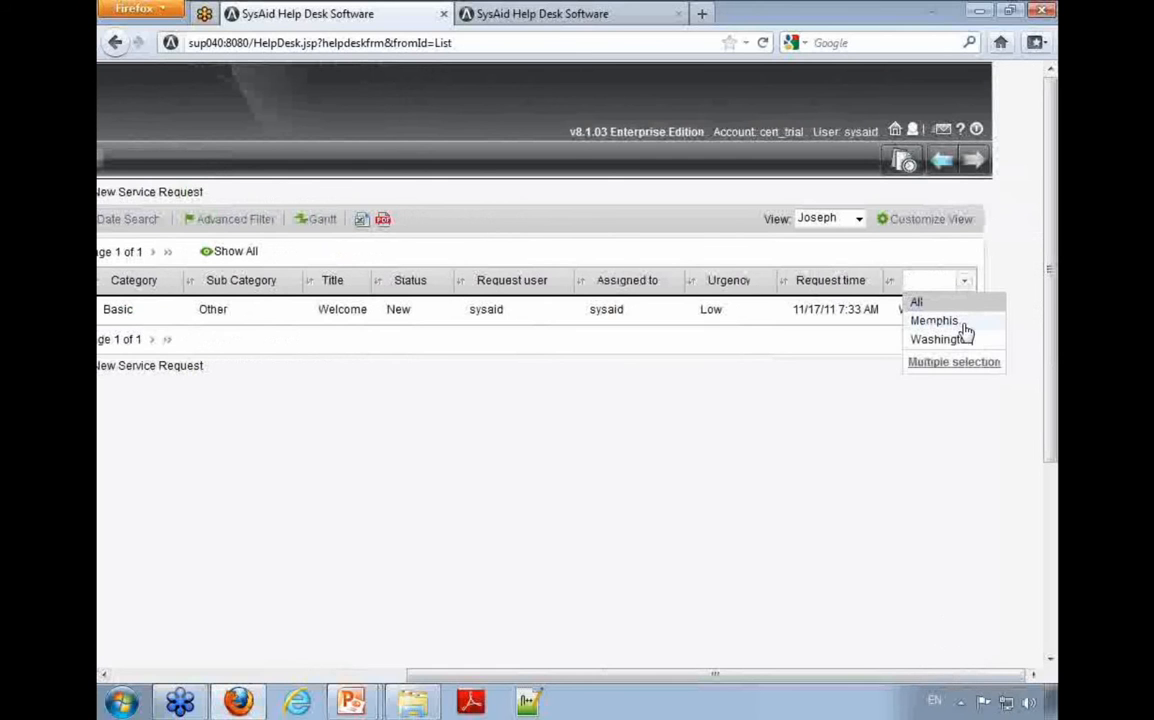
{"action": "left_click", "coordinate": [962, 325]}
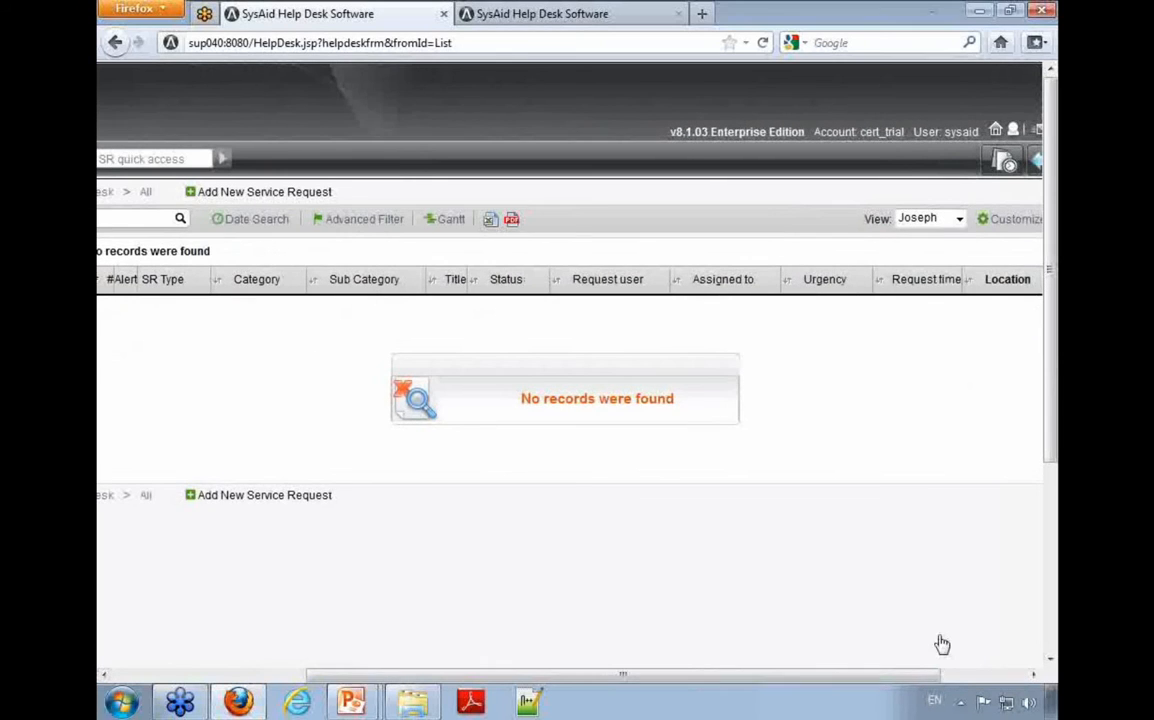
{"action": "left_click", "coordinate": [918, 279]}
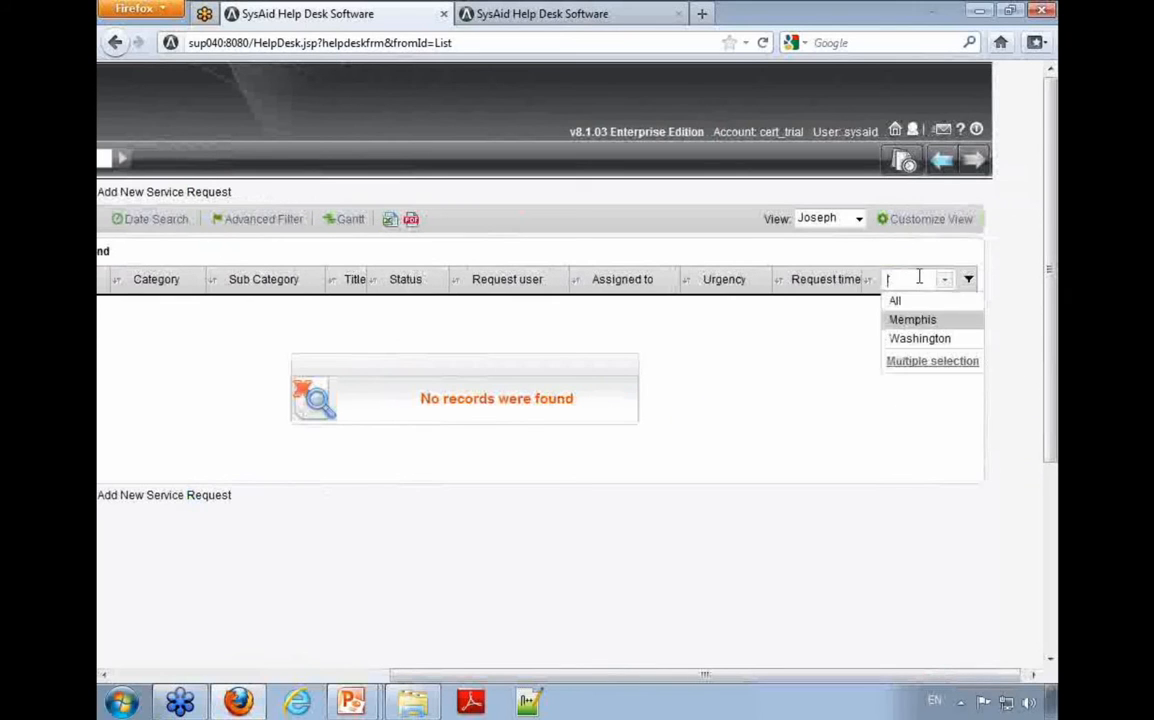
{"action": "left_click", "coordinate": [930, 340]}
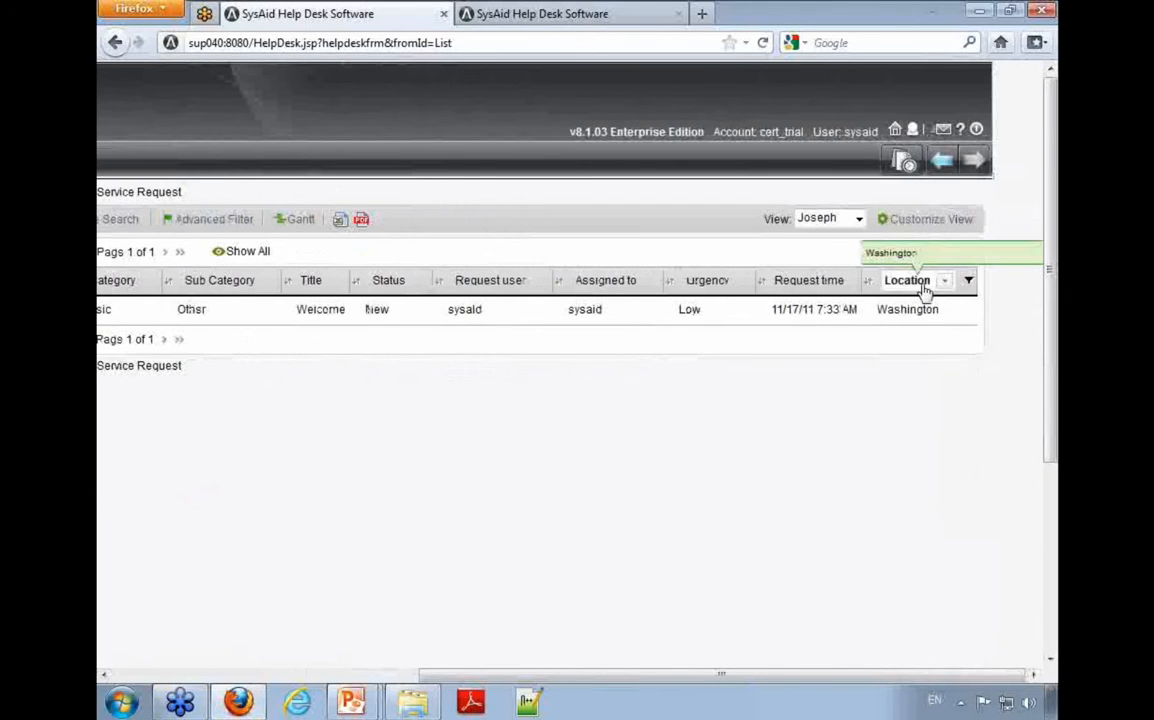
Step: Open the custom view's customization and bring up the ${list.location} filter's settings for review
{"action": "left_click", "coordinate": [928, 220]}
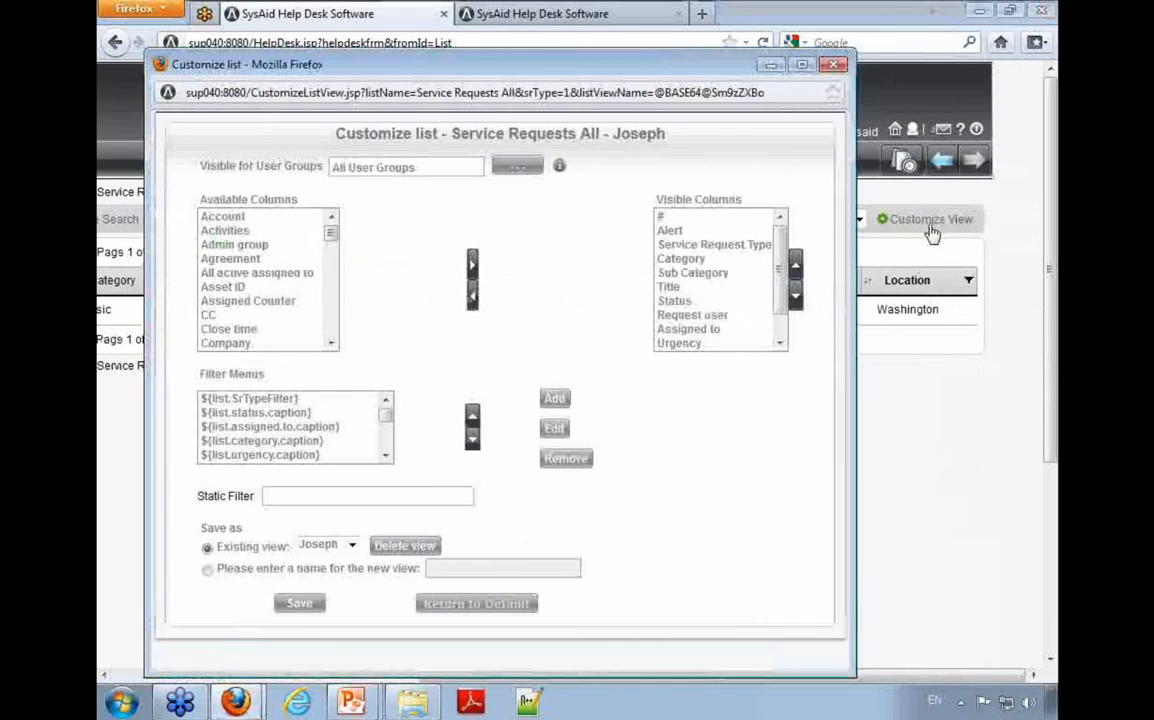
{"action": "scroll", "coordinate": [287, 447], "scroll_direction": "down", "scroll_amount": 5}
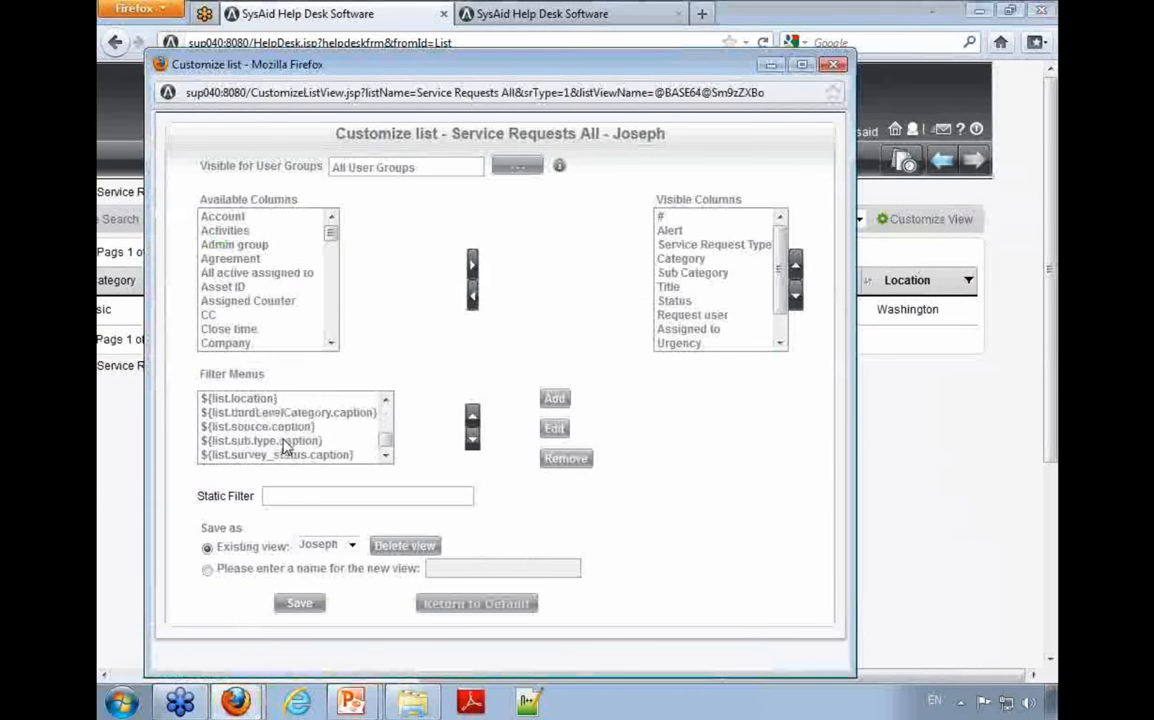
{"action": "left_click", "coordinate": [270, 399]}
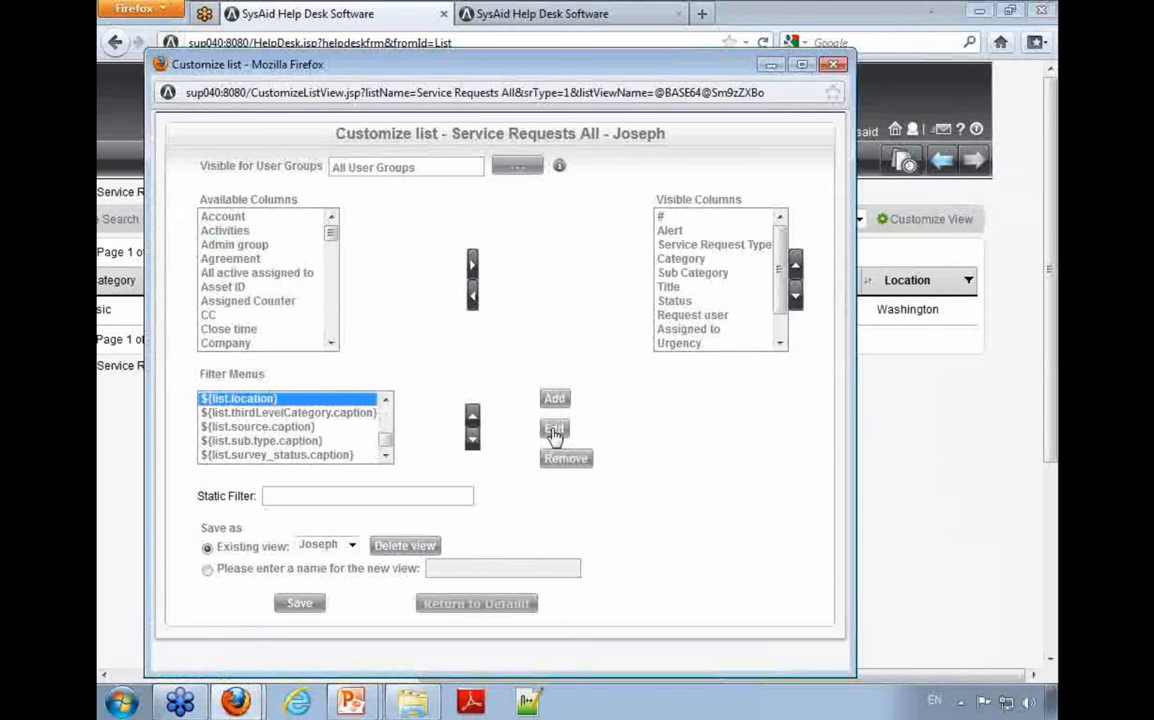
{"action": "left_click", "coordinate": [555, 430]}
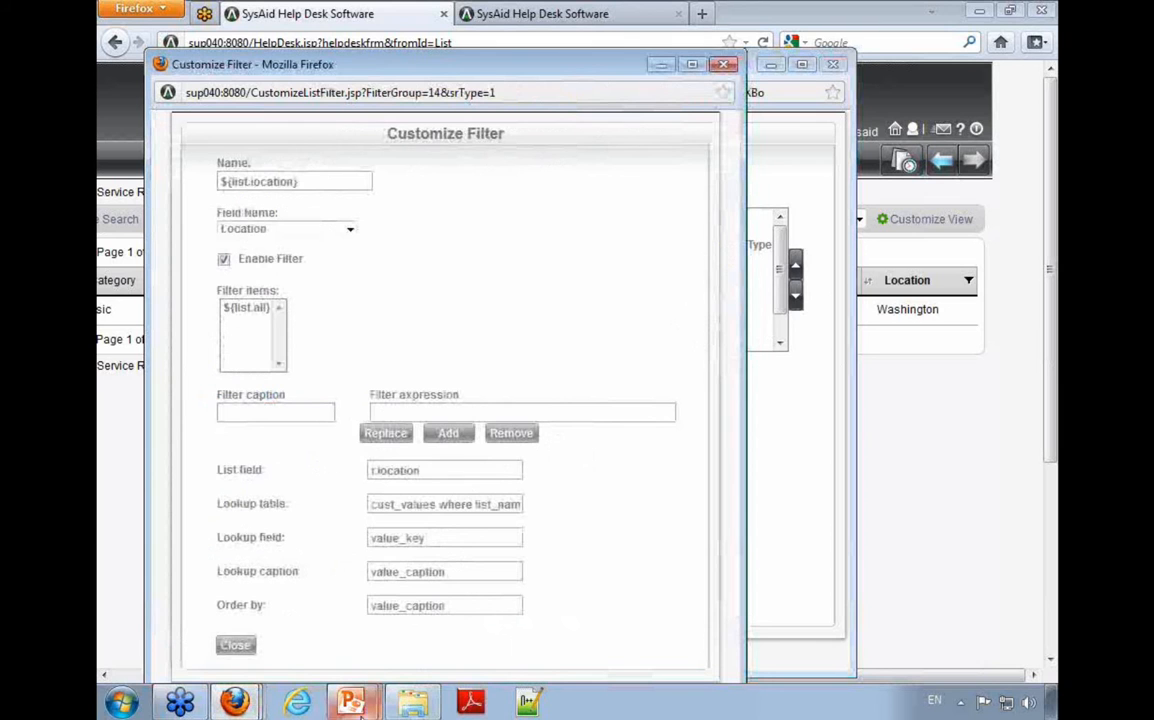
Step: Launch SQL Server Management Studio and connect to the it001 database engine with the remembered login
{"action": "left_click", "coordinate": [121, 703]}
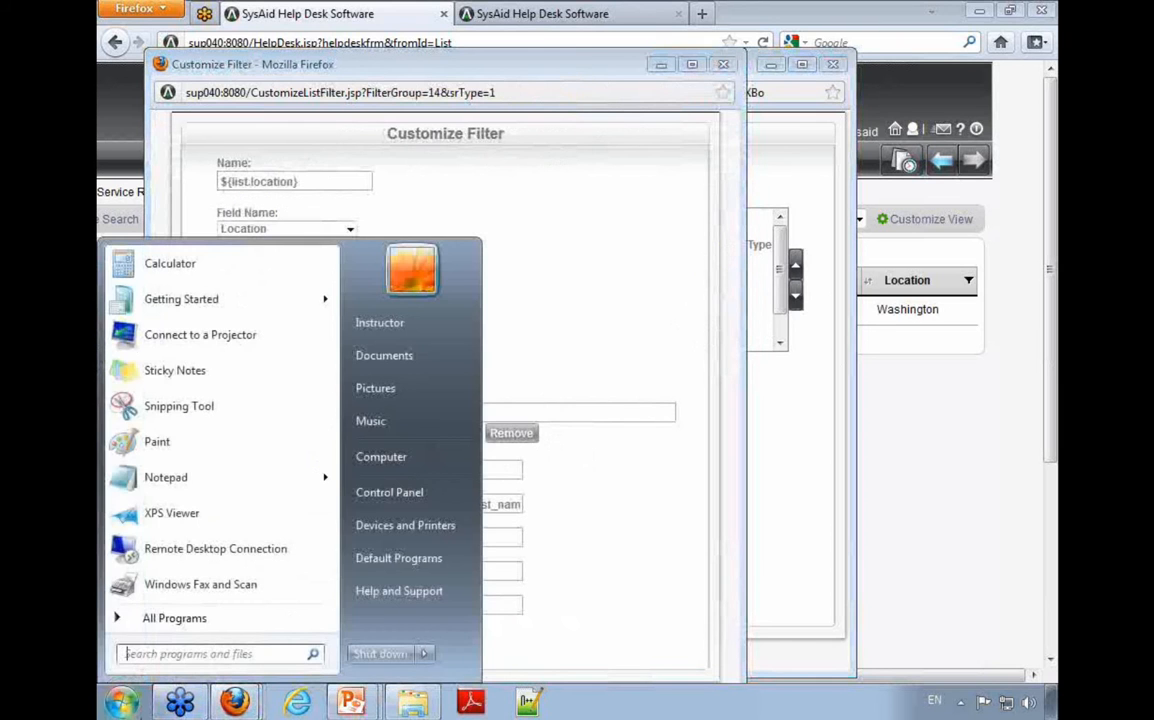
{"action": "type", "text": "sql"}
{"action": "key", "text": "Return"}
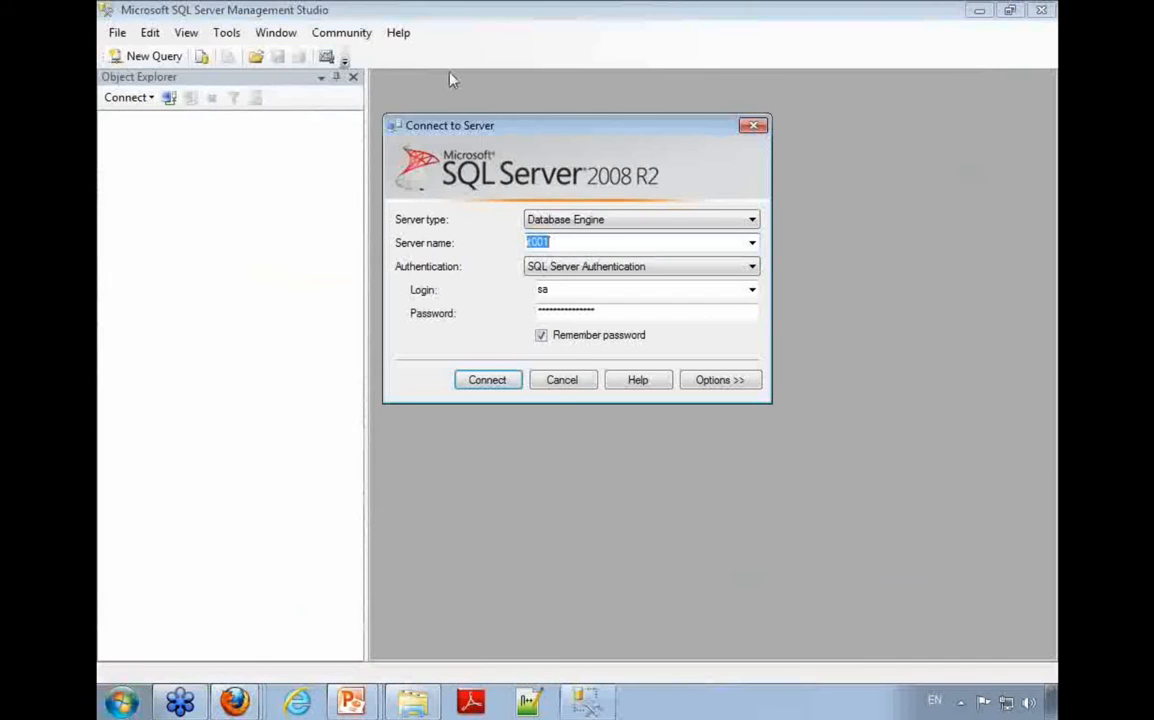
{"action": "key", "text": "Return"}
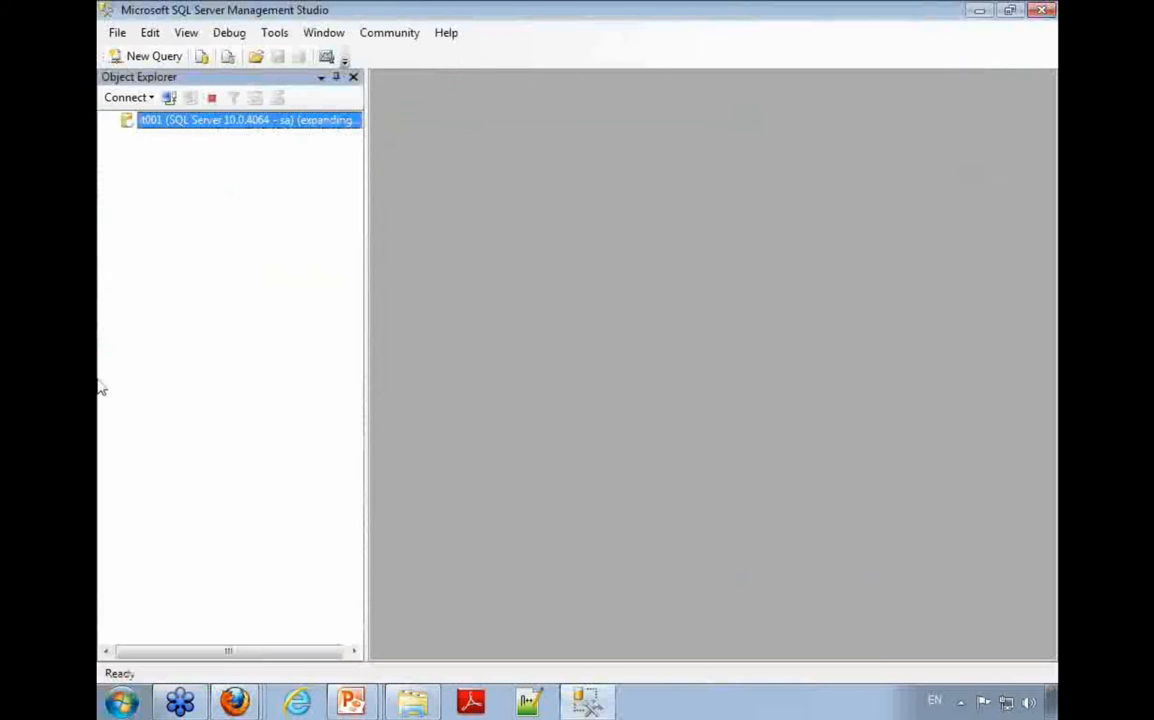
Step: Expand the server's Databases folder and the cert database, and go to its Tables folder
{"action": "key", "text": "Down"}
{"action": "key", "text": "Right"}
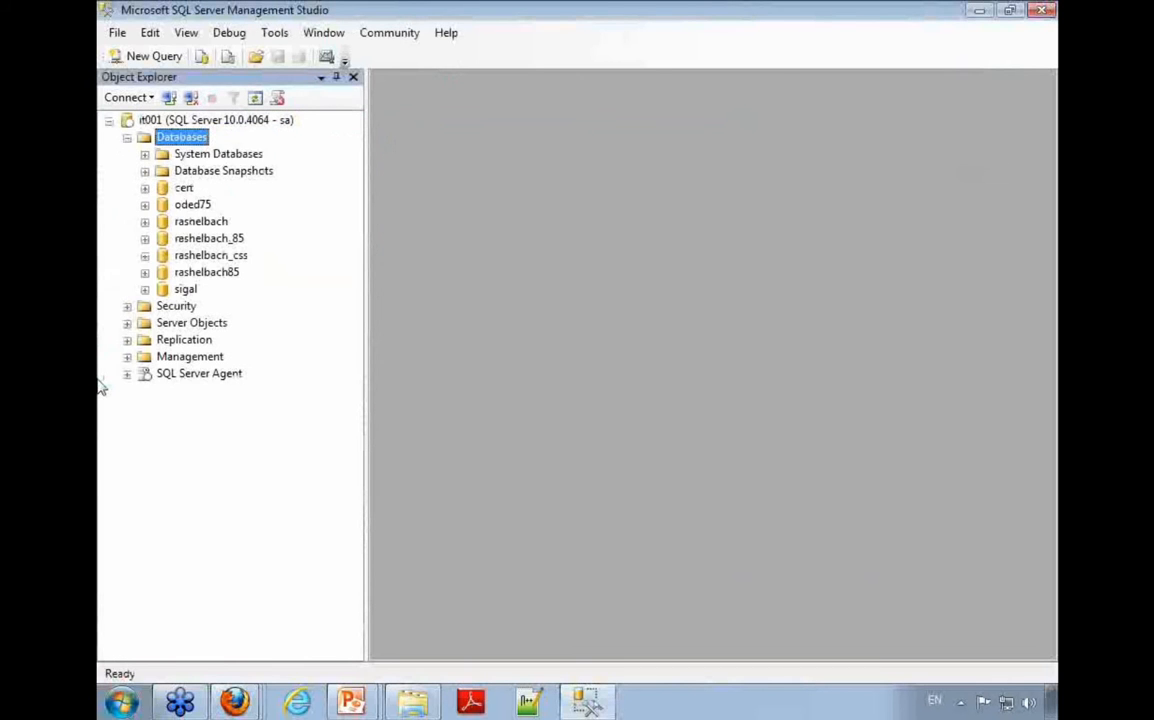
{"action": "key", "text": "Down"}
{"action": "key", "text": "Down"}
{"action": "key", "text": "Down"}
{"action": "key", "text": "Right"}
{"action": "key", "text": "Down"}
{"action": "key", "text": "Down"}
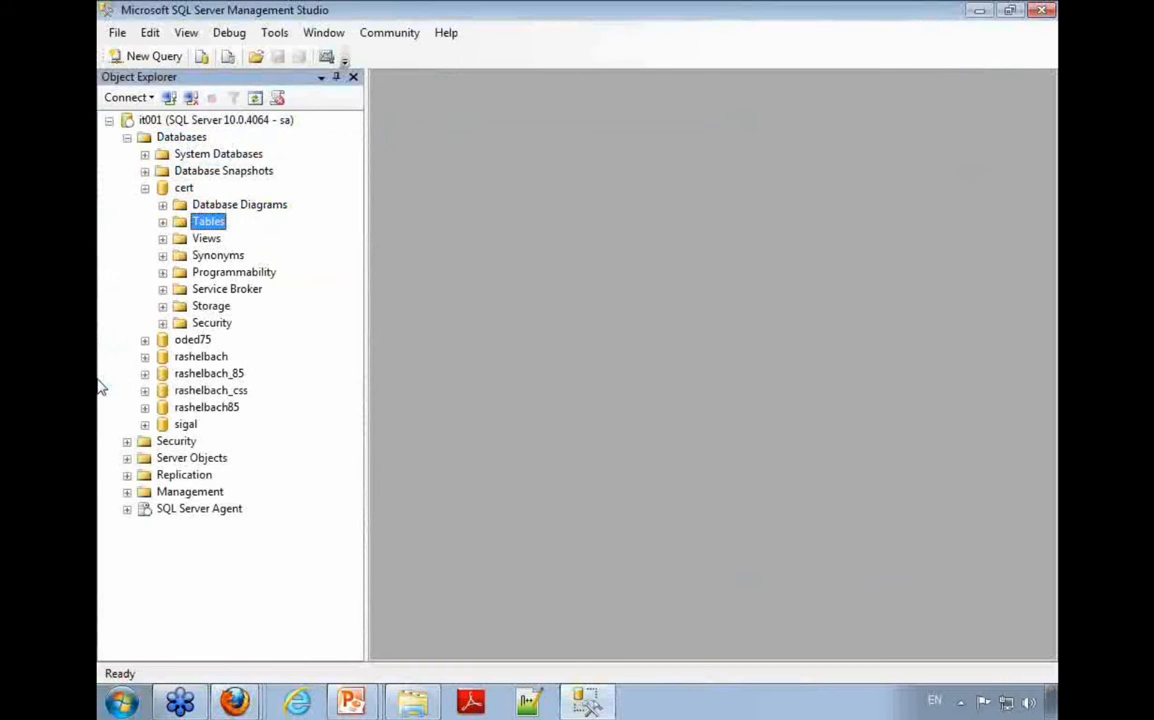
Step: Return to the cert database and open a new query on it
{"action": "key", "text": "Right"}
{"action": "key", "text": "Up"}
{"action": "key", "text": "Down"}
{"action": "key", "text": "Left"}
{"action": "key", "text": "Left"}
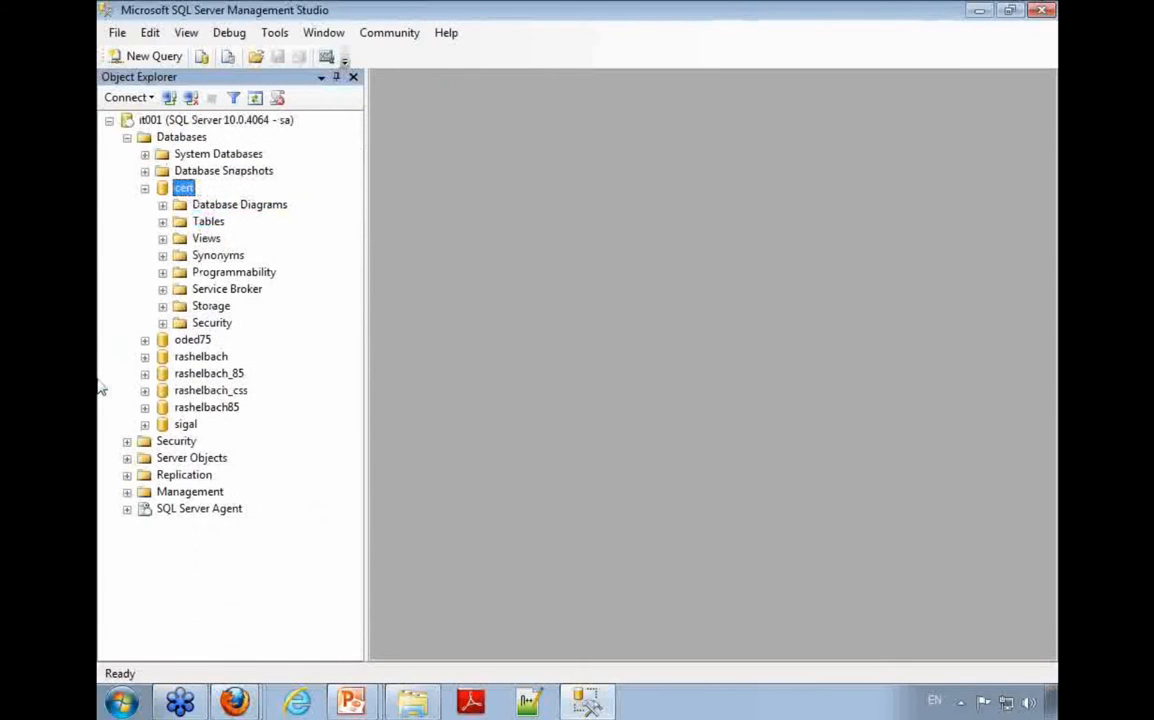
{"action": "key", "text": "shift+F10"}
{"action": "key", "text": "Up"}
{"action": "key", "text": "Return"}
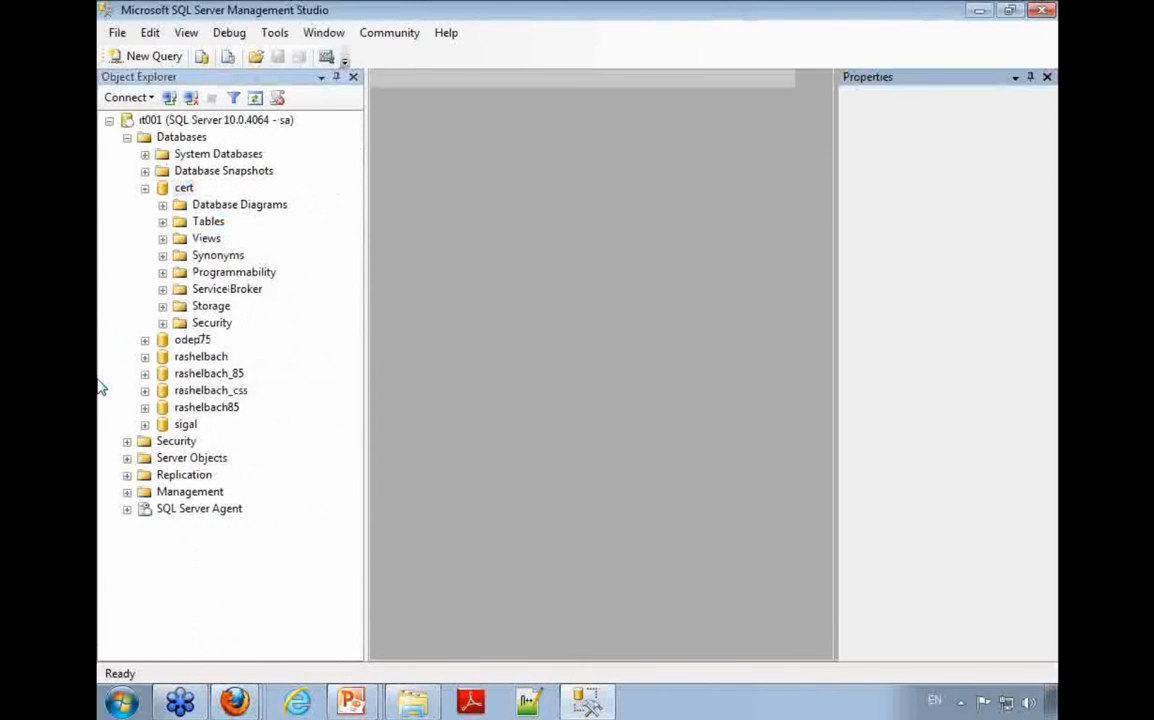
Step: Write and run the query "select * from service_req"
{"action": "type", "text": "select * fro"}
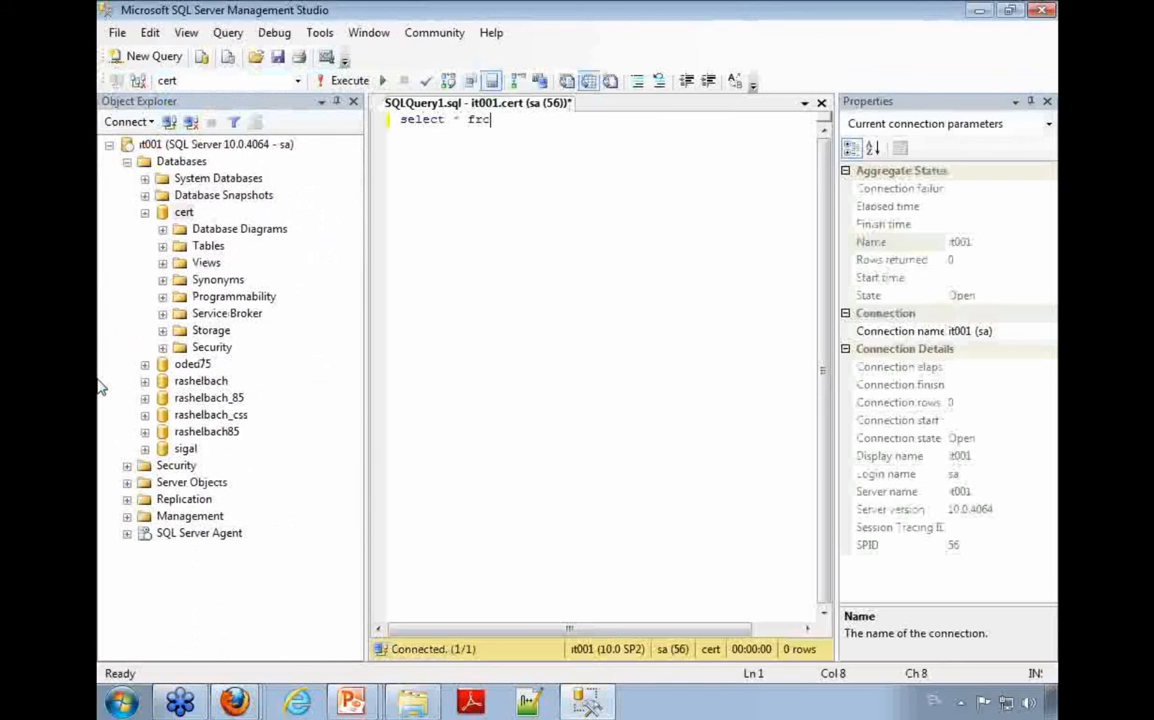
{"action": "type", "text": "m ser"}
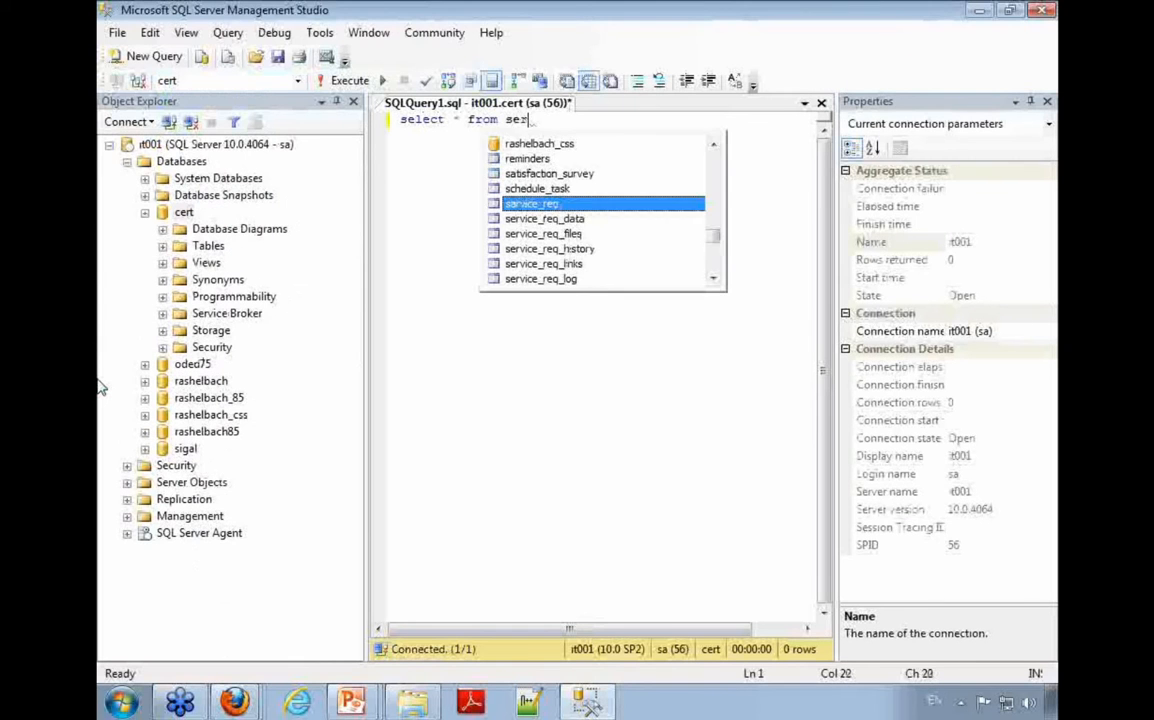
{"action": "key", "text": "Tab"}
{"action": "key", "text": "F5"}
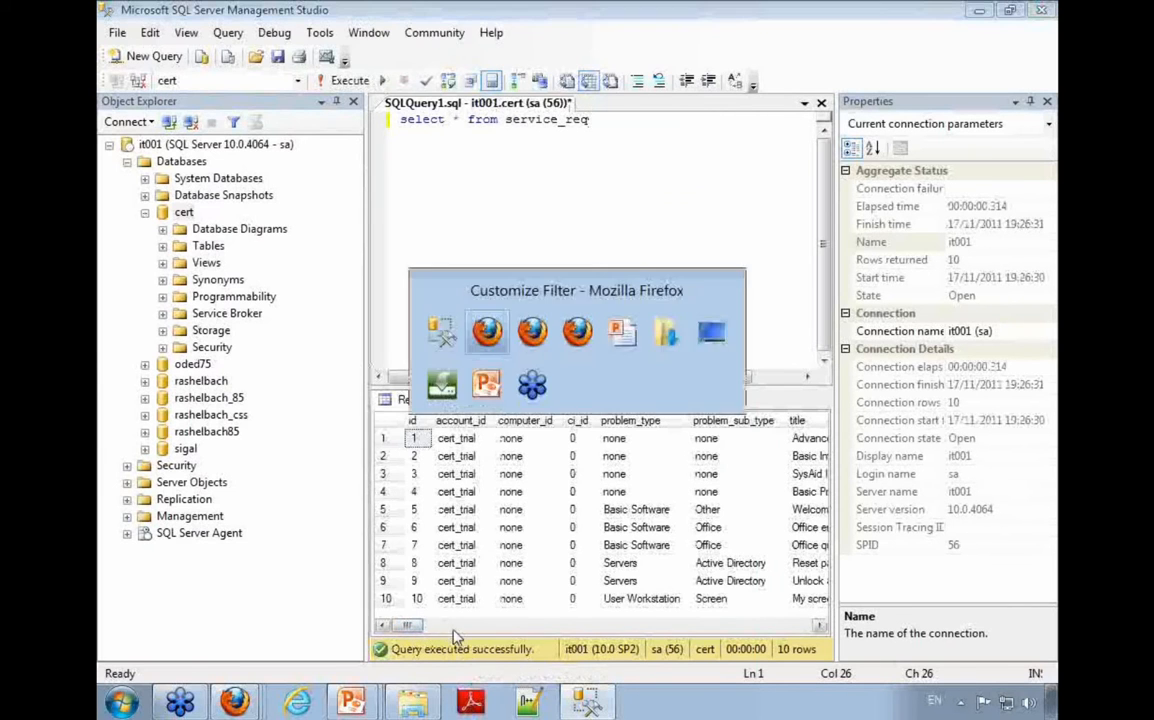
Step: Switch to SysAid's service request list in Firefox and look up the listed request's ID
{"action": "mouse_move", "coordinate": [234, 703]}
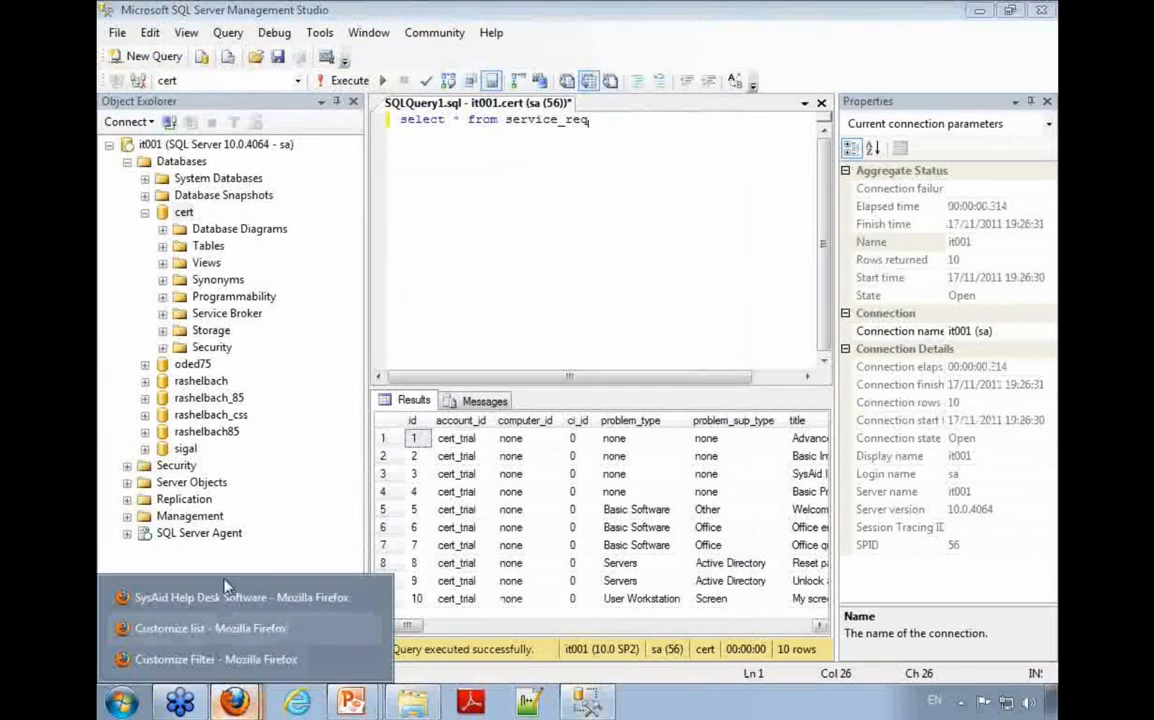
{"action": "left_click", "coordinate": [201, 542]}
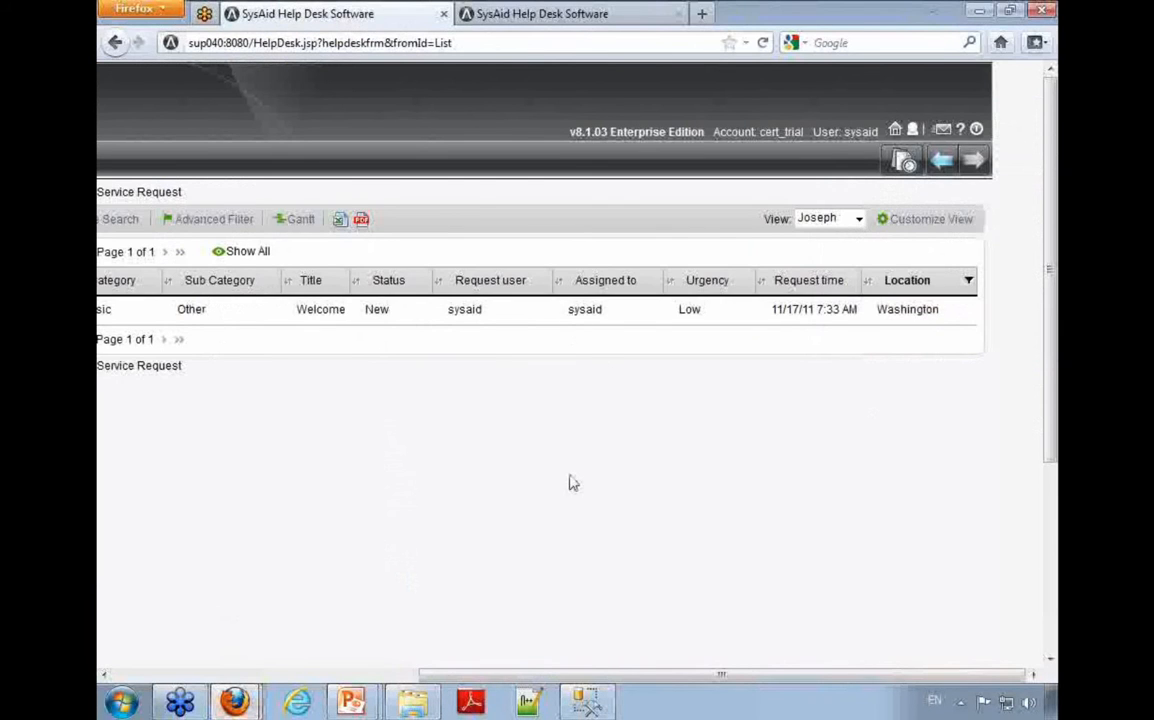
{"action": "left_click_drag", "start_coordinate": [590, 674], "coordinate": [302, 674]}
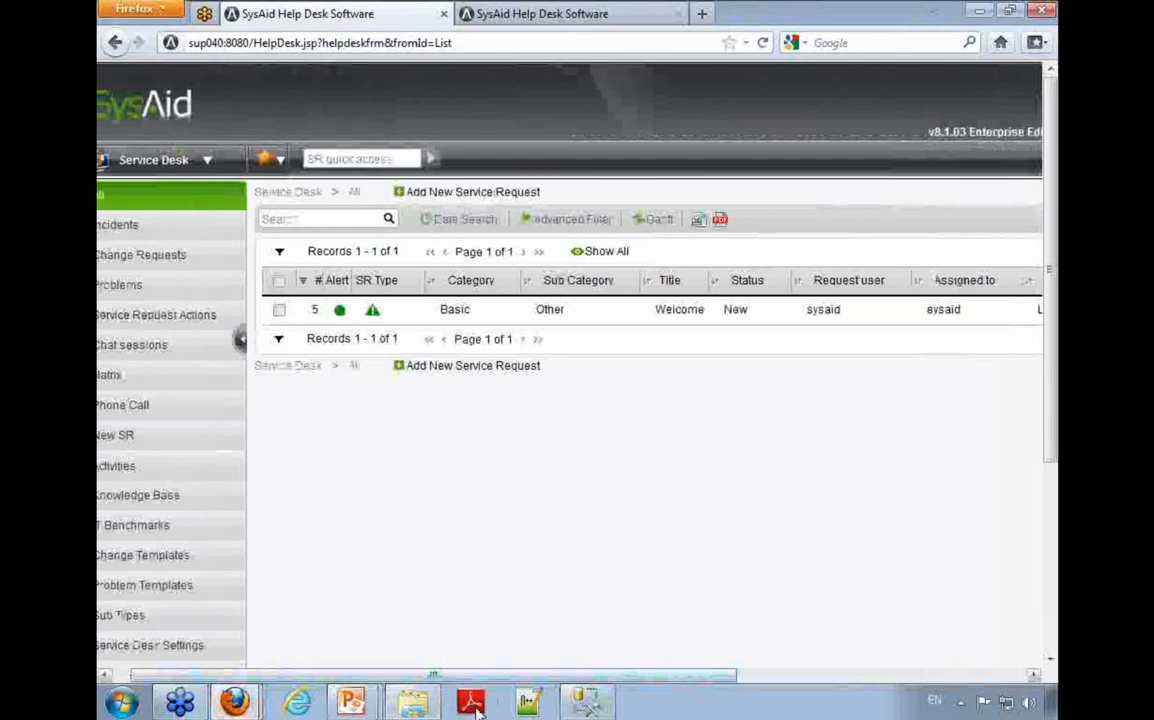
Step: Switch back to SQL Server Management Studio, add "where id=5" to the service_req query, and run it
{"action": "left_click", "coordinate": [586, 703]}
{"action": "type", "text": "where id="}
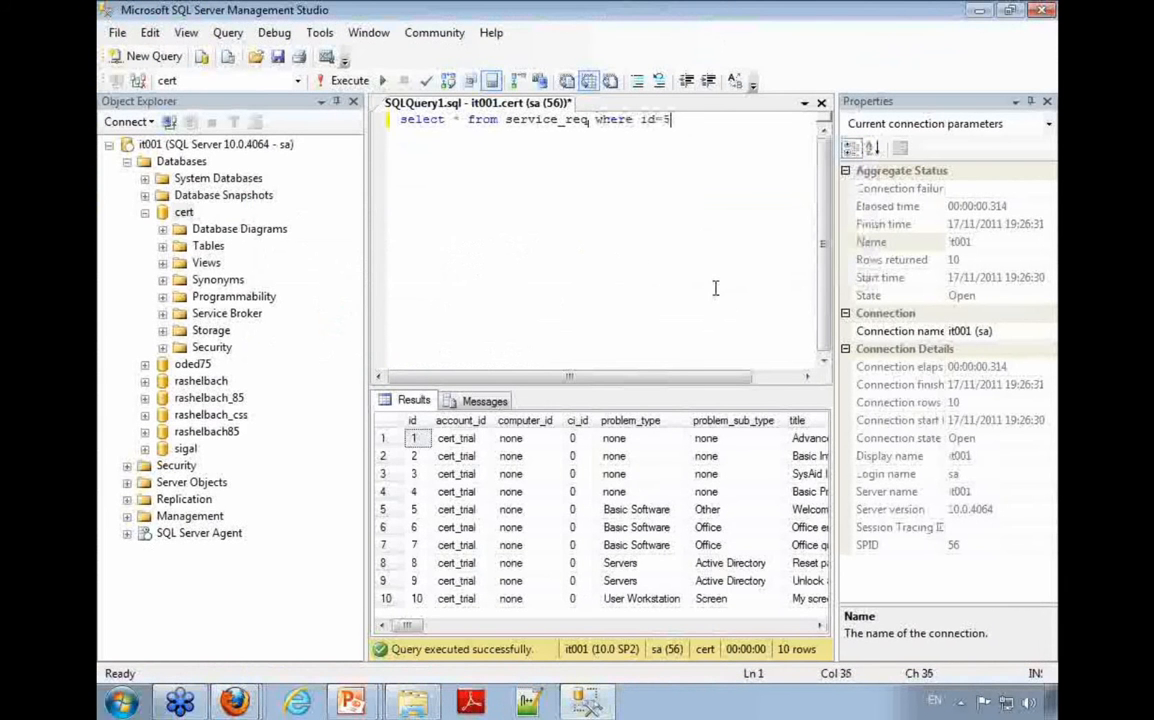
{"action": "type", "text": "5"}
{"action": "key", "text": "F5"}
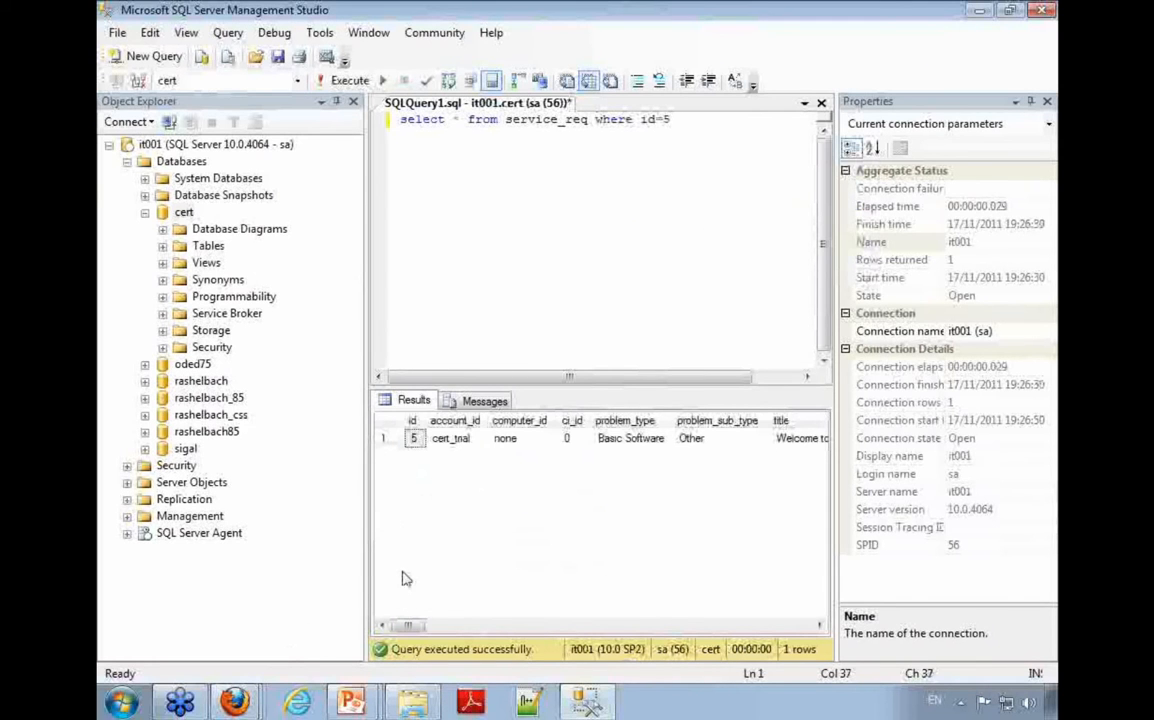
Step: Examine the columns of the service_req result row across to the location value
{"action": "mouse_move", "coordinate": [407, 626]}
{"action": "left_mouse_down"}
{"action": "mouse_move", "coordinate": [419, 627]}
{"action": "mouse_move", "coordinate": [407, 626]}
{"action": "left_mouse_up"}
{"action": "left_click_drag", "start_coordinate": [452, 120], "coordinate": [463, 121]}
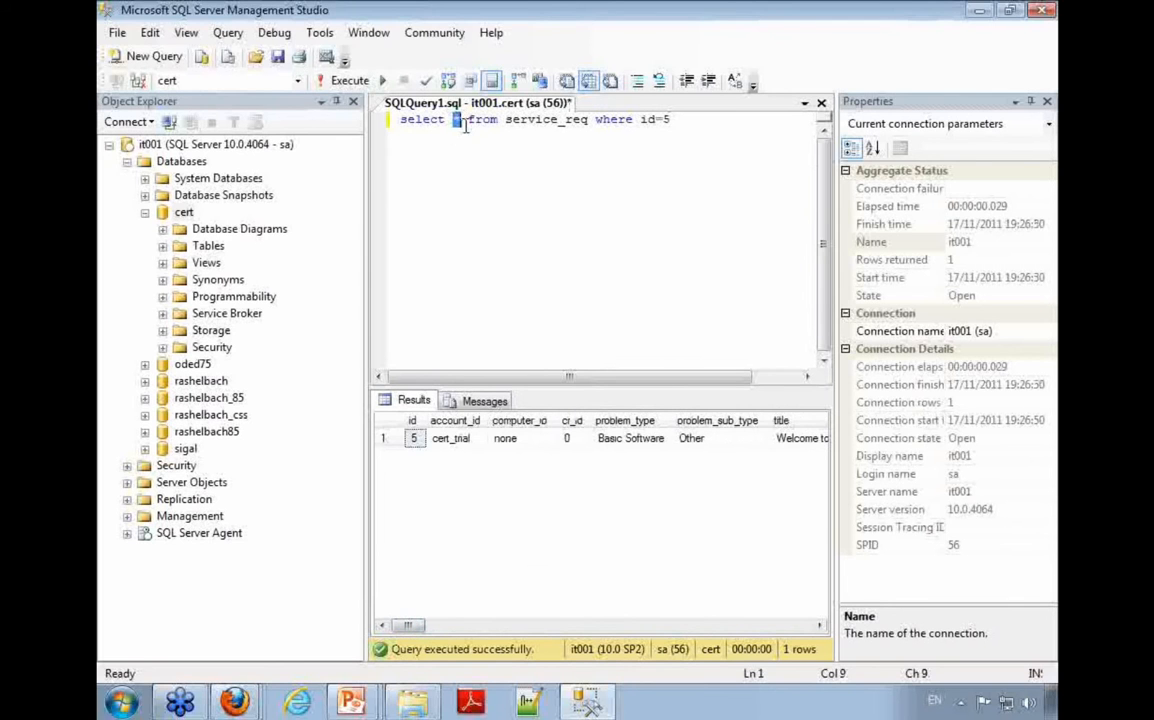
{"action": "left_click", "coordinate": [505, 440]}
{"action": "key", "text": "Right"}
{"action": "key", "text": "Right"}
{"action": "key", "text": "Right"}
{"action": "key", "text": "Right"}
{"action": "key", "text": "Right"}
{"action": "key", "text": "Right"}
{"action": "key", "text": "Right"}
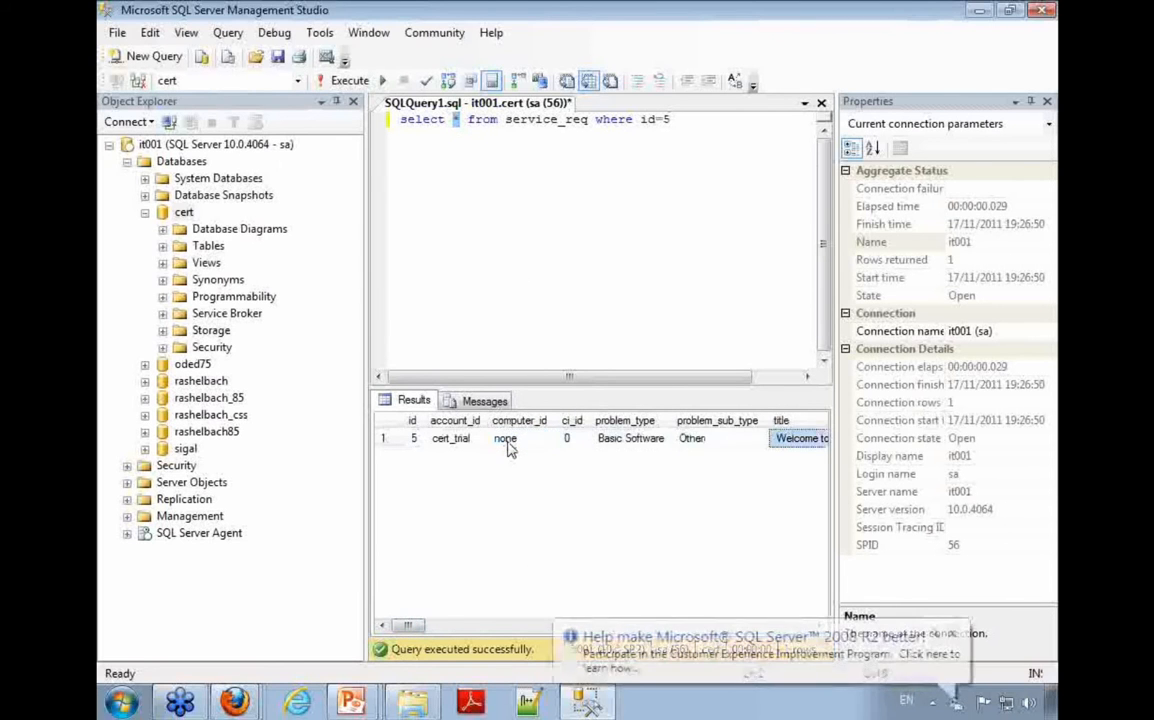
{"action": "key", "text": "Right"}
{"action": "key", "text": "Right"}
{"action": "key", "text": "Right"}
{"action": "key", "text": "Right"}
{"action": "key", "text": "Right"}
{"action": "key", "text": "Right"}
{"action": "key", "text": "Right"}
{"action": "key", "text": "Right"}
{"action": "key", "text": "Right"}
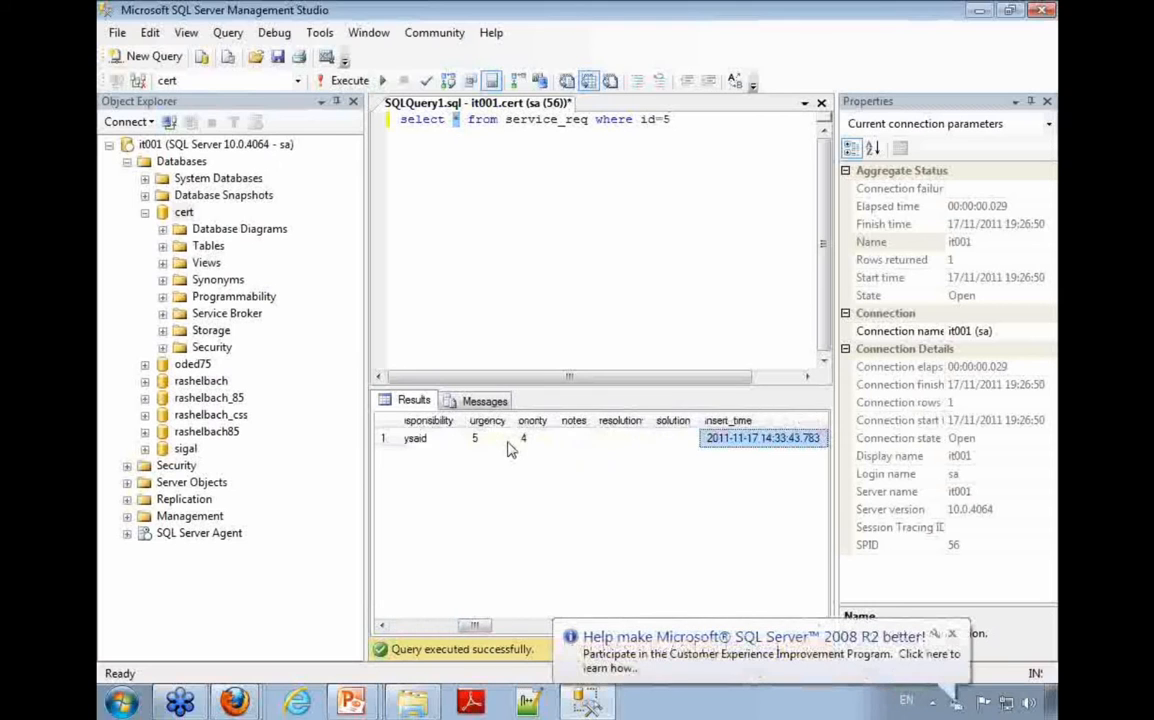
{"action": "key", "text": "Right"}
{"action": "key", "text": "Right"}
{"action": "key", "text": "Right"}
{"action": "key", "text": "Right"}
{"action": "key", "text": "Right"}
{"action": "key", "text": "Right"}
{"action": "key", "text": "Right"}
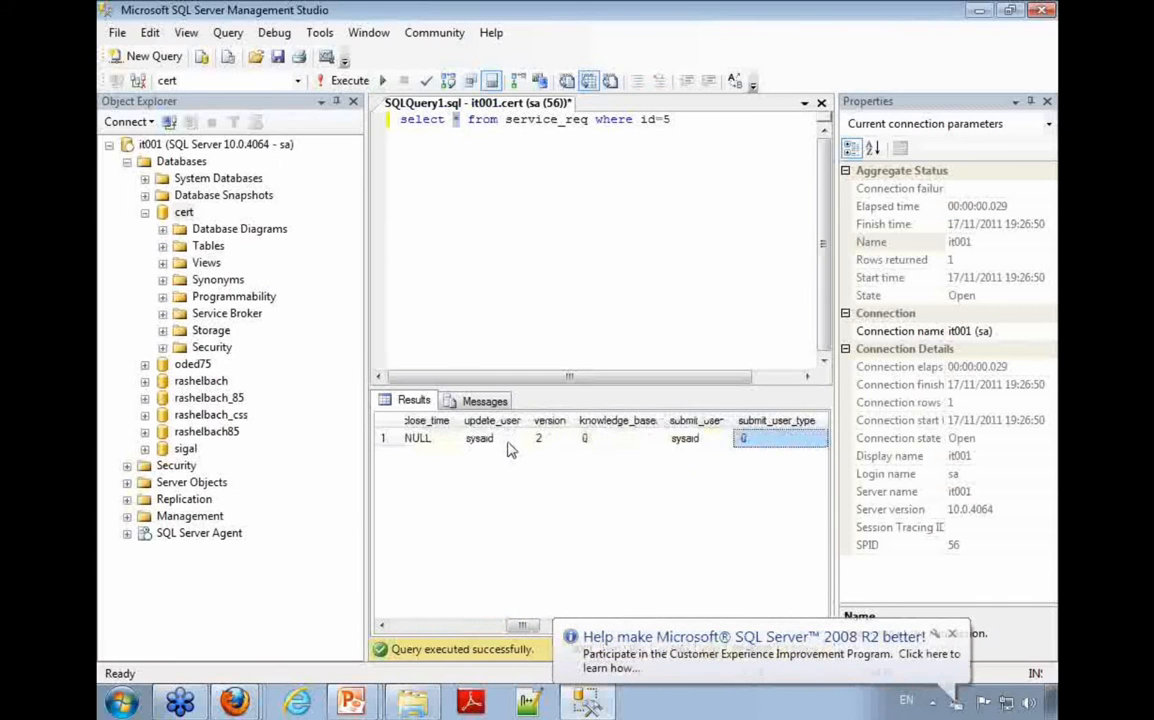
{"action": "key", "text": "Right"}
{"action": "key", "text": "Right"}
{"action": "key", "text": "Right"}
{"action": "key", "text": "Right"}
{"action": "key", "text": "Right"}
{"action": "key", "text": "Left"}
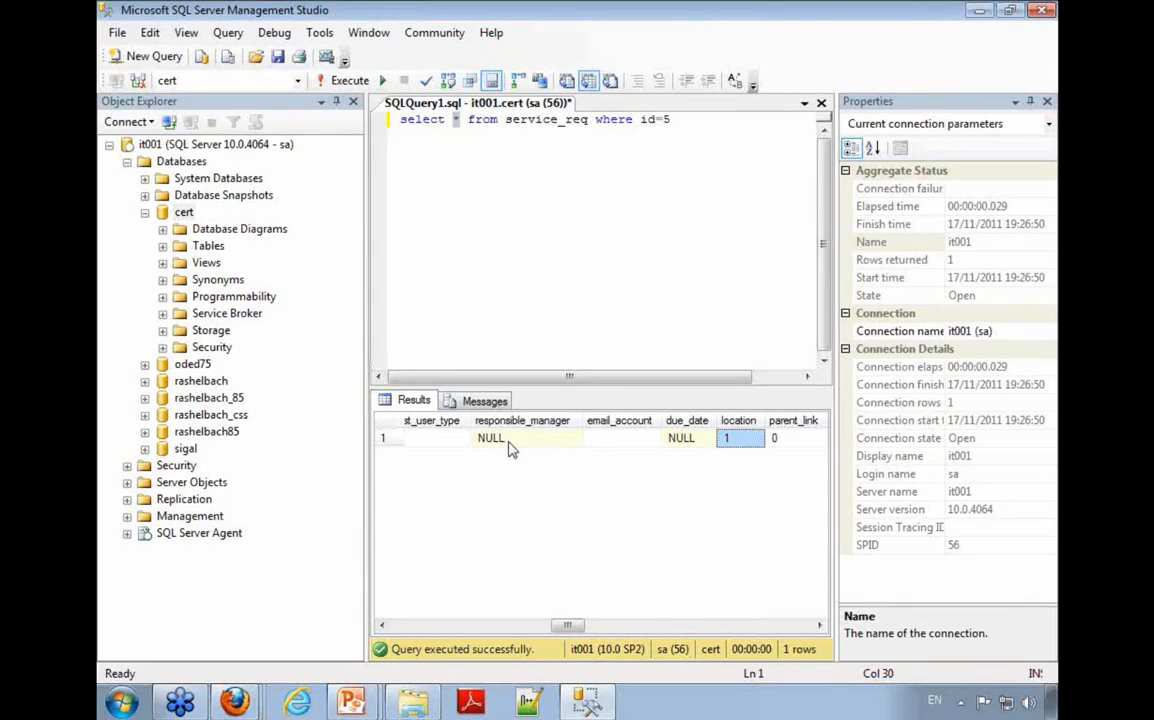
Step: Switch to SysAid in Firefox, open the Customize Lists page, and look up the keys of the Location list
{"action": "left_click", "coordinate": [233, 682]}
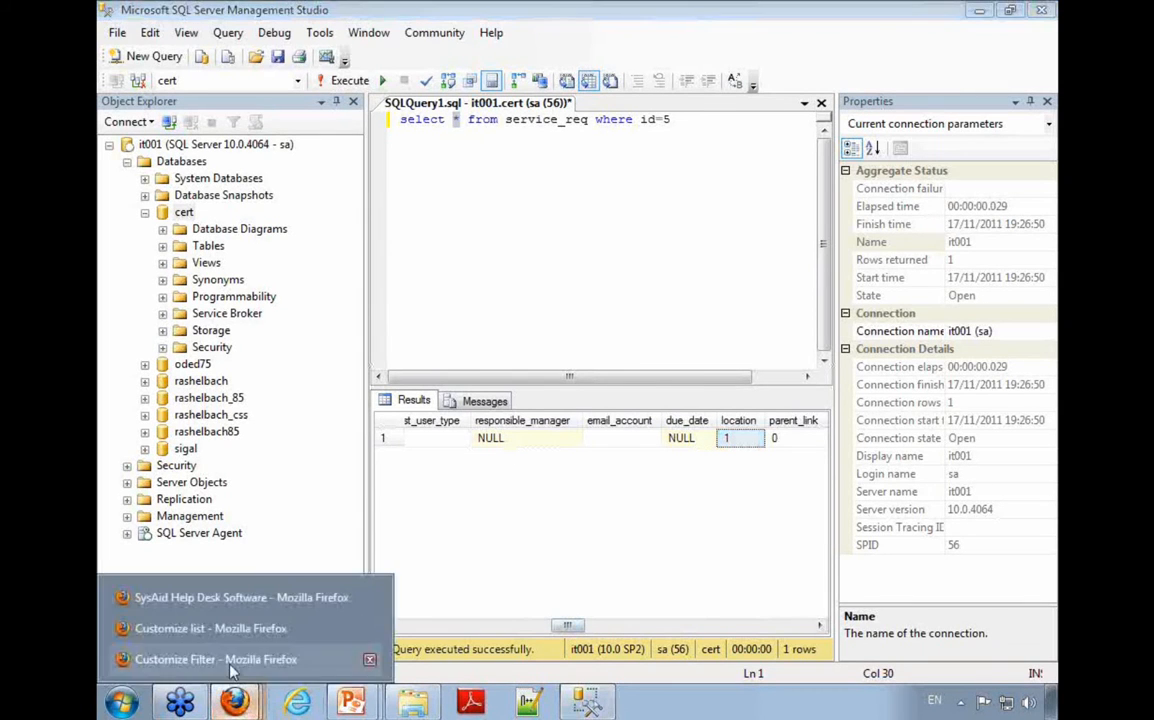
{"action": "left_click", "coordinate": [218, 597]}
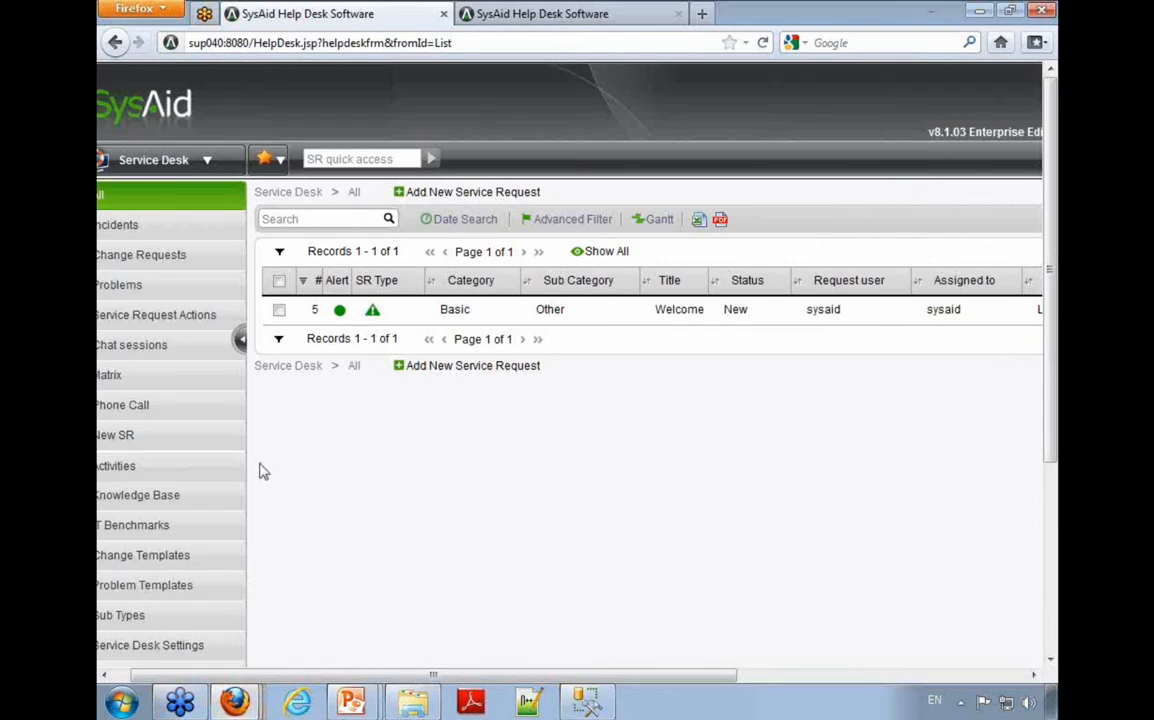
{"action": "left_click", "coordinate": [180, 165]}
{"action": "left_click", "coordinate": [153, 552]}
{"action": "left_click_drag", "start_coordinate": [144, 199], "coordinate": [113, 203]}
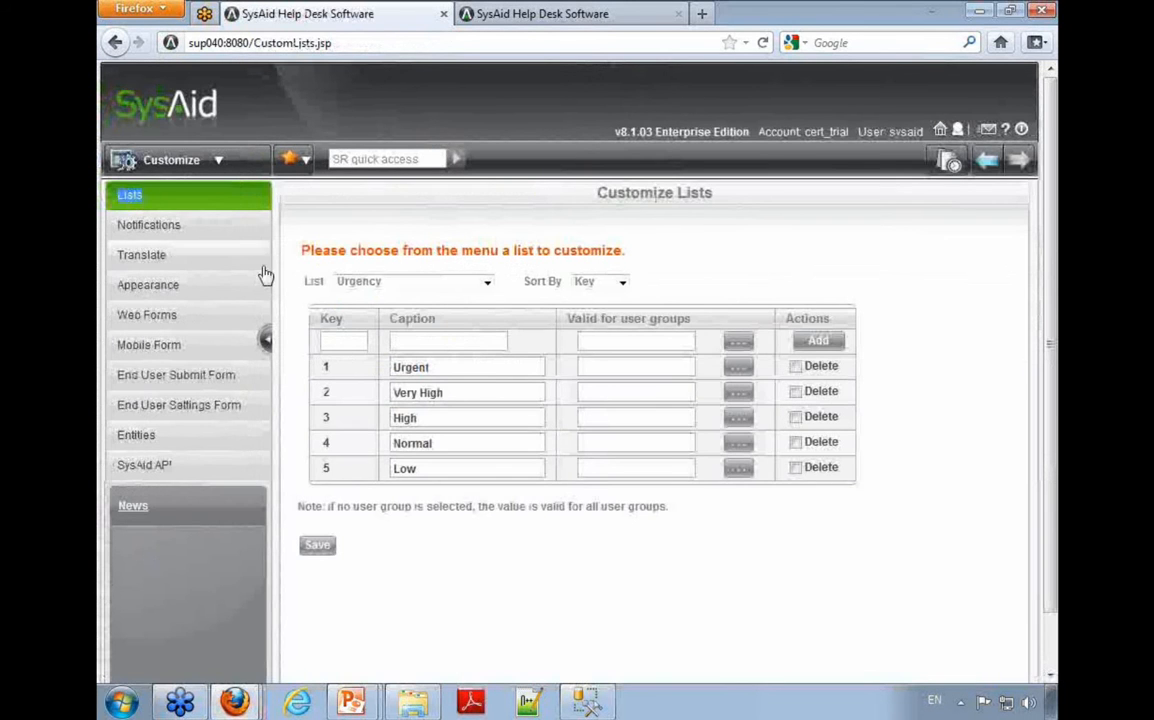
{"action": "left_click", "coordinate": [362, 283]}
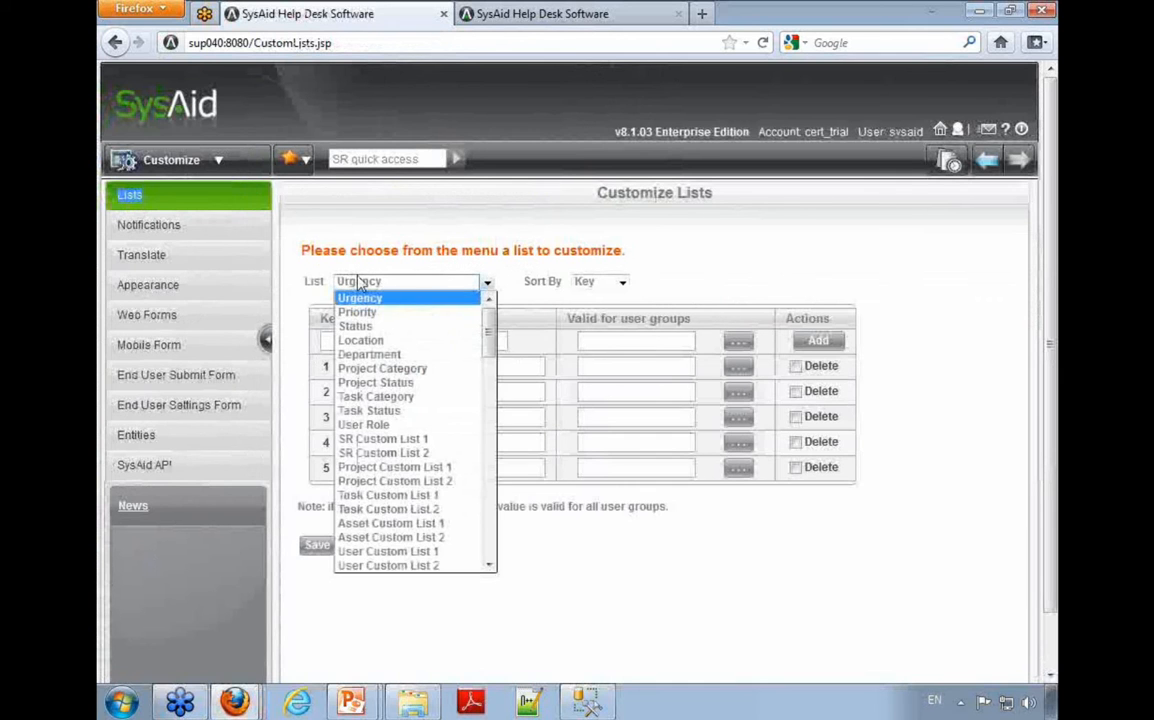
{"action": "left_click", "coordinate": [360, 340]}
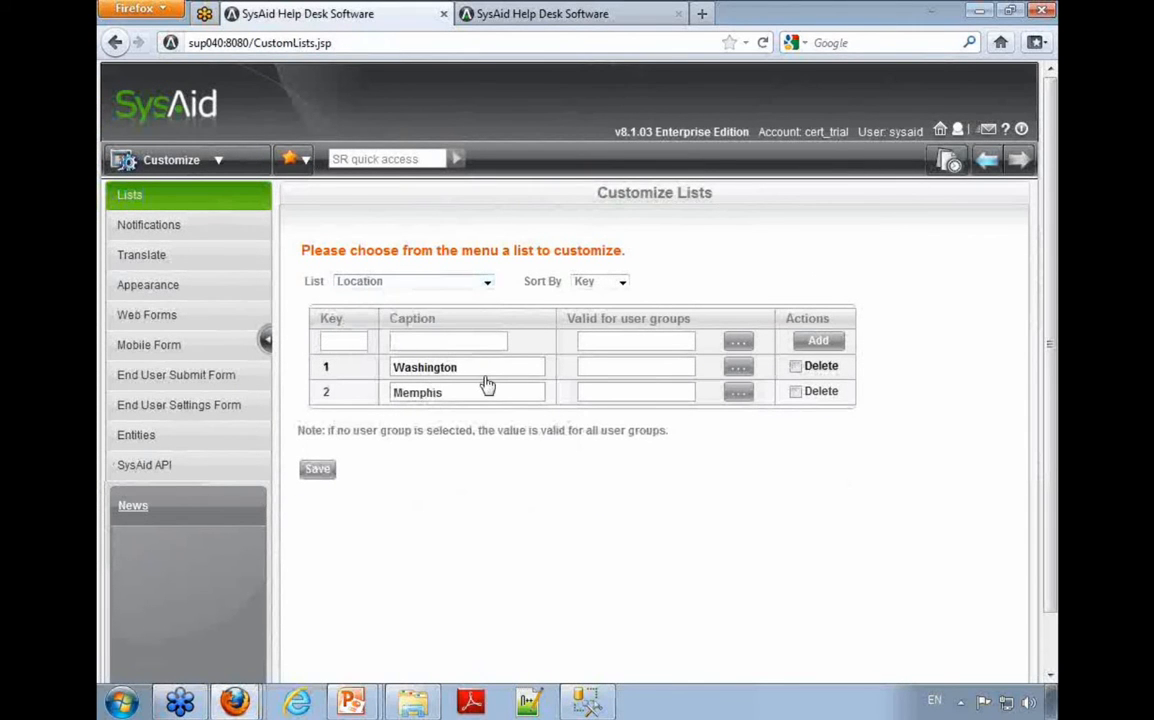
{"action": "left_click_drag", "start_coordinate": [492, 379], "coordinate": [327, 372]}
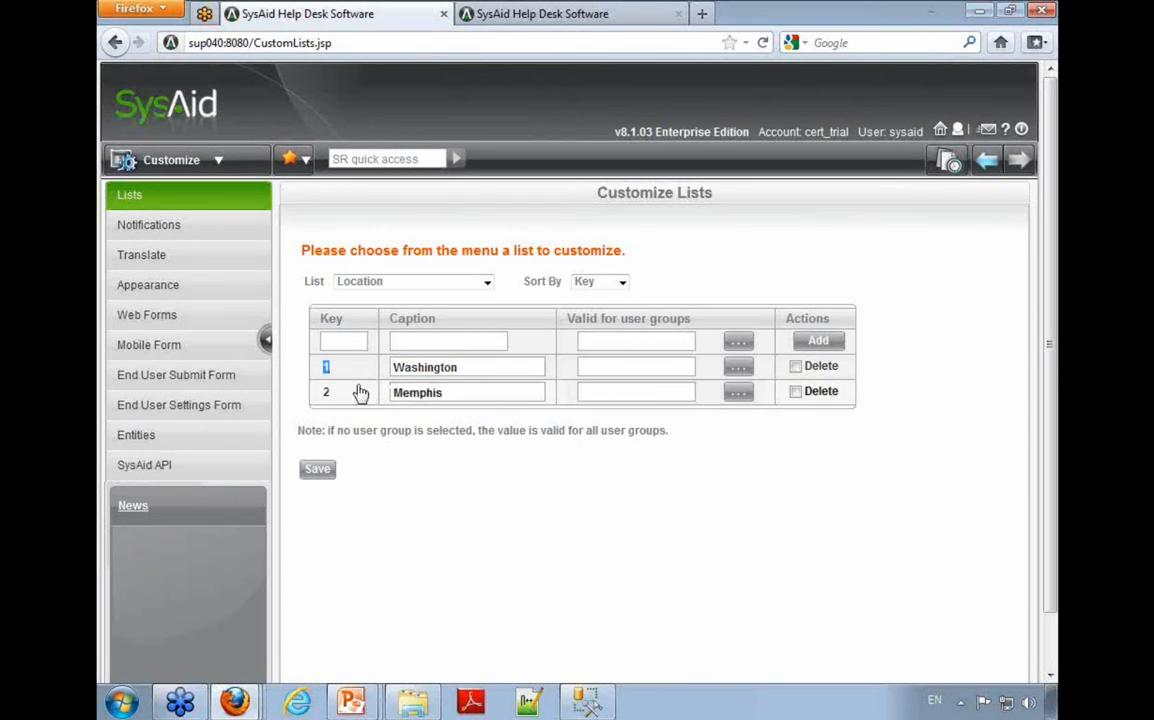
{"action": "left_click_drag", "start_coordinate": [489, 374], "coordinate": [341, 374]}
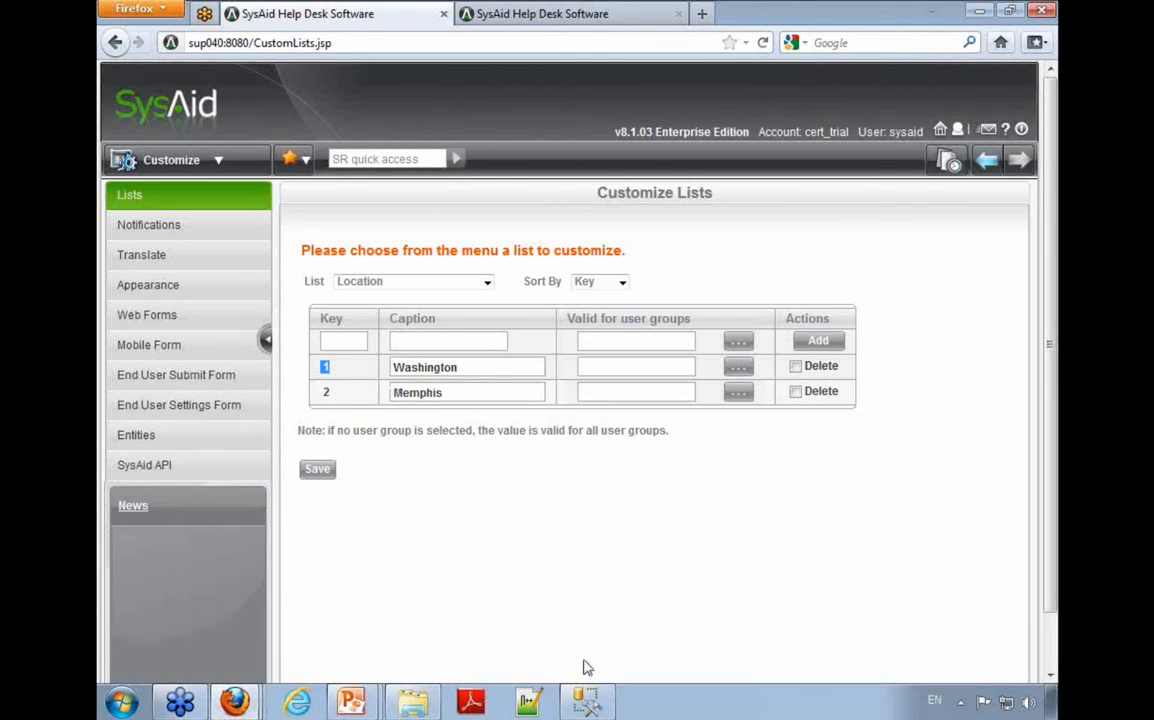
Step: Switch back to SQL Server Management Studio, add the query "select * from cust_values" on a second line, and run only that line
{"action": "left_click", "coordinate": [587, 701]}
{"action": "left_click", "coordinate": [690, 307]}
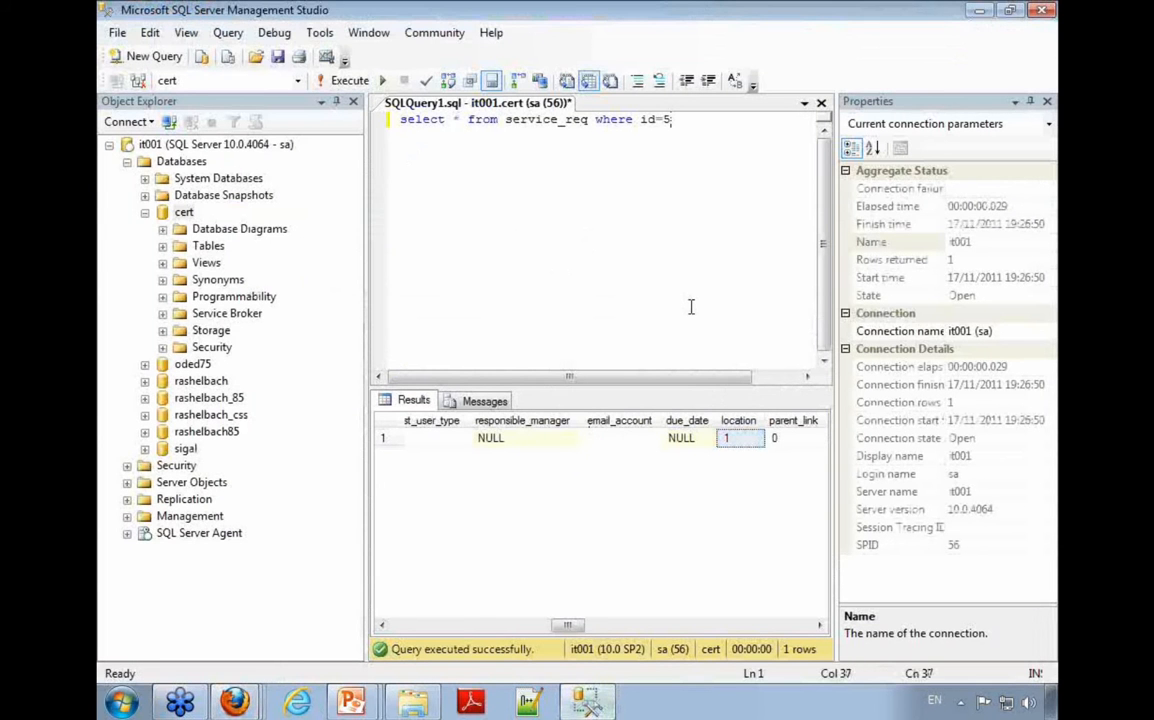
{"action": "key", "text": "Return"}
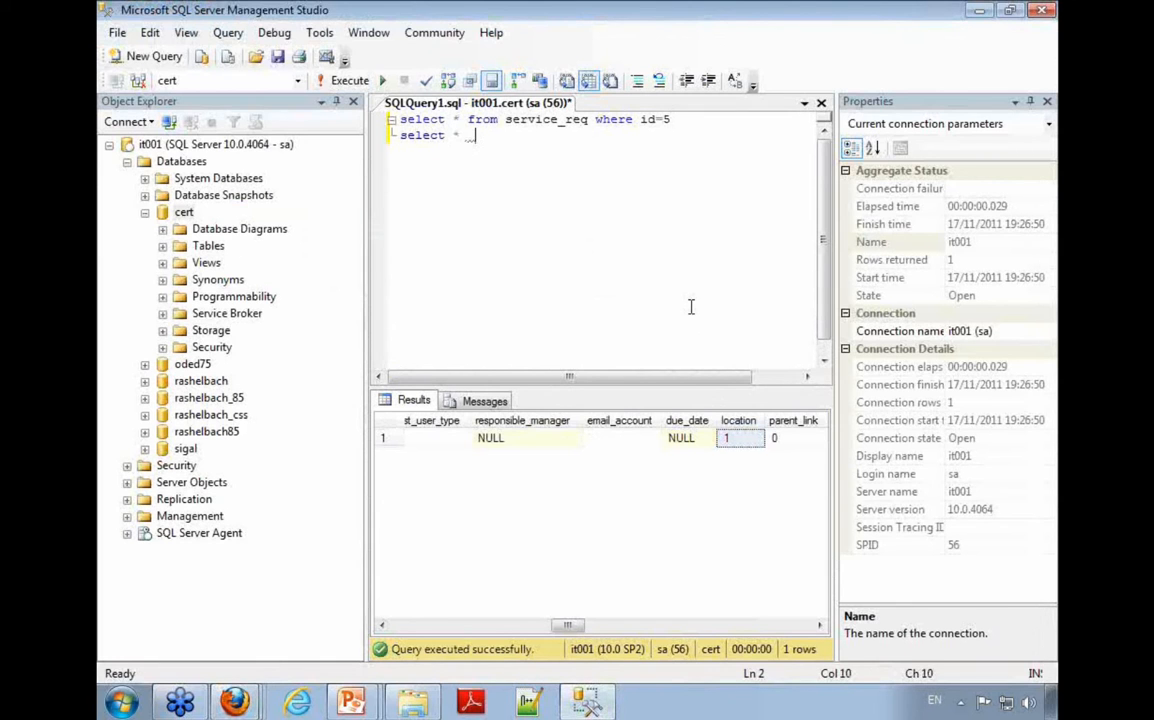
{"action": "type", "text": "select * from cust_values"}
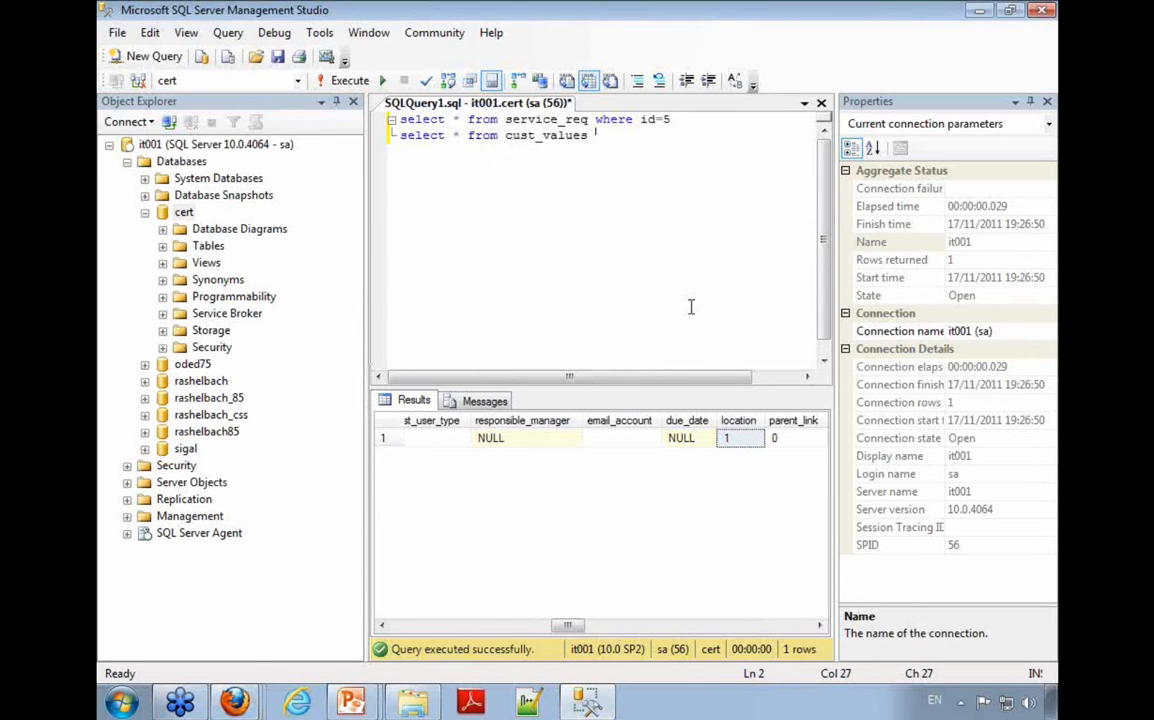
{"action": "key", "text": "shift+Home"}
{"action": "key", "text": "F5"}
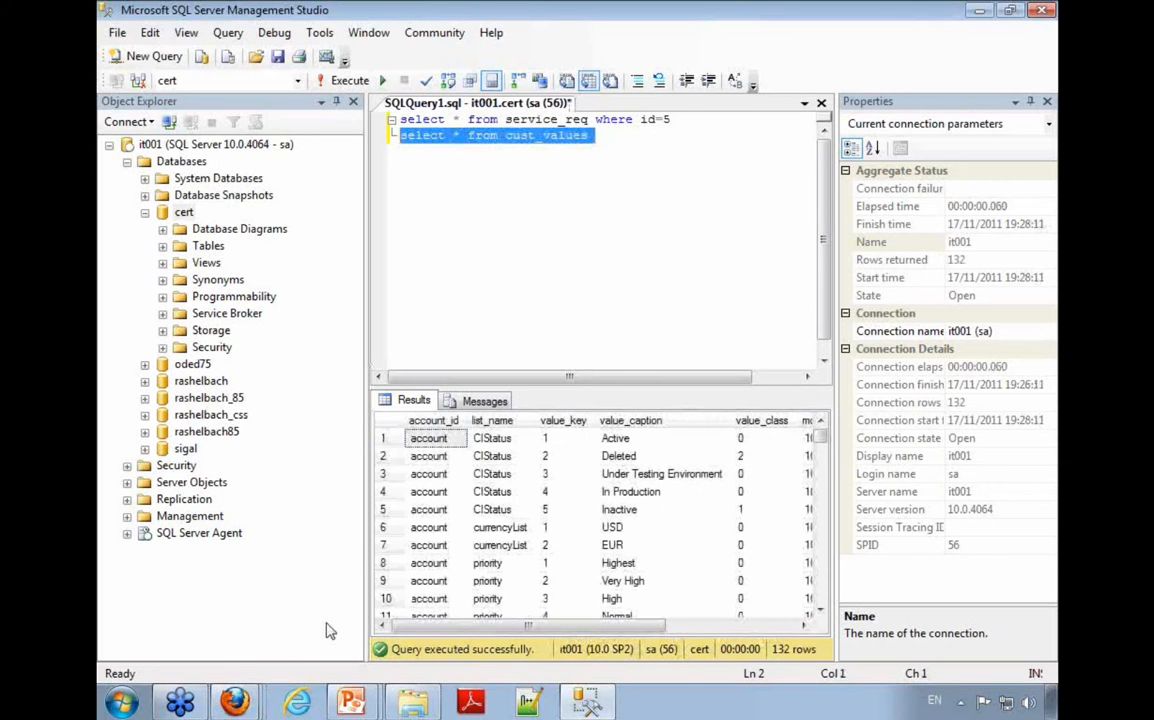
Step: Look through the list_name column of the cust_values results for the location rows
{"action": "left_click", "coordinate": [491, 442]}
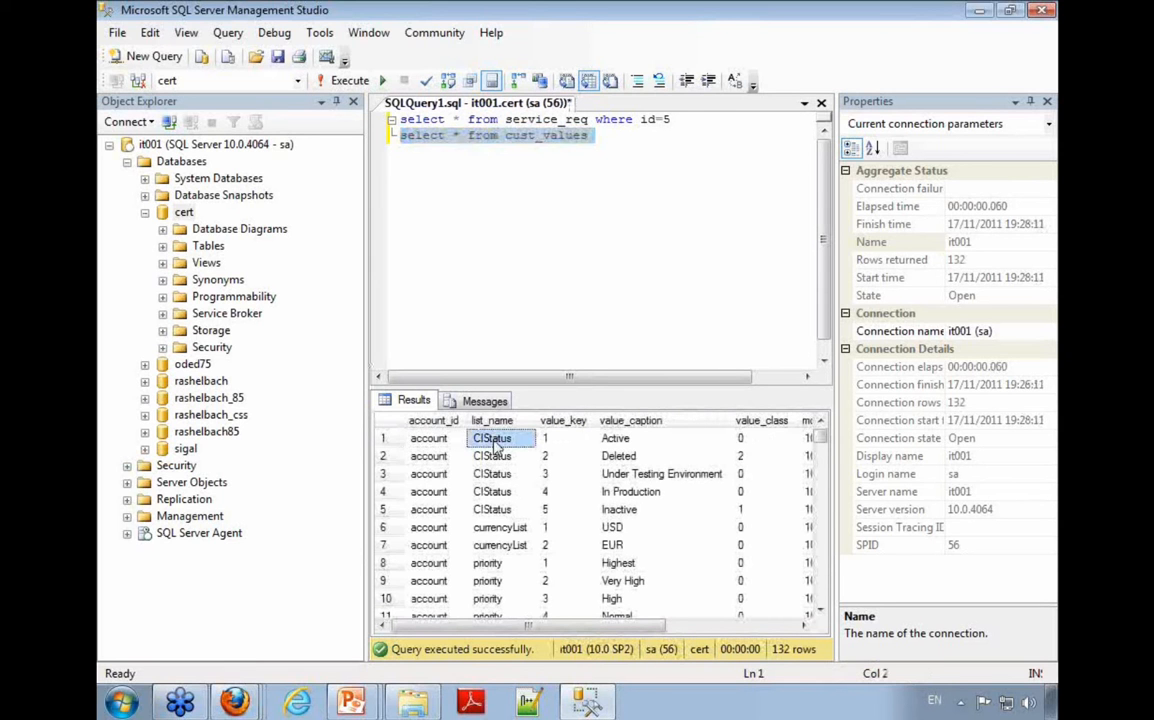
{"action": "left_click", "coordinate": [500, 531]}
{"action": "scroll", "coordinate": [507, 568], "scroll_direction": "down", "scroll_amount": 8}
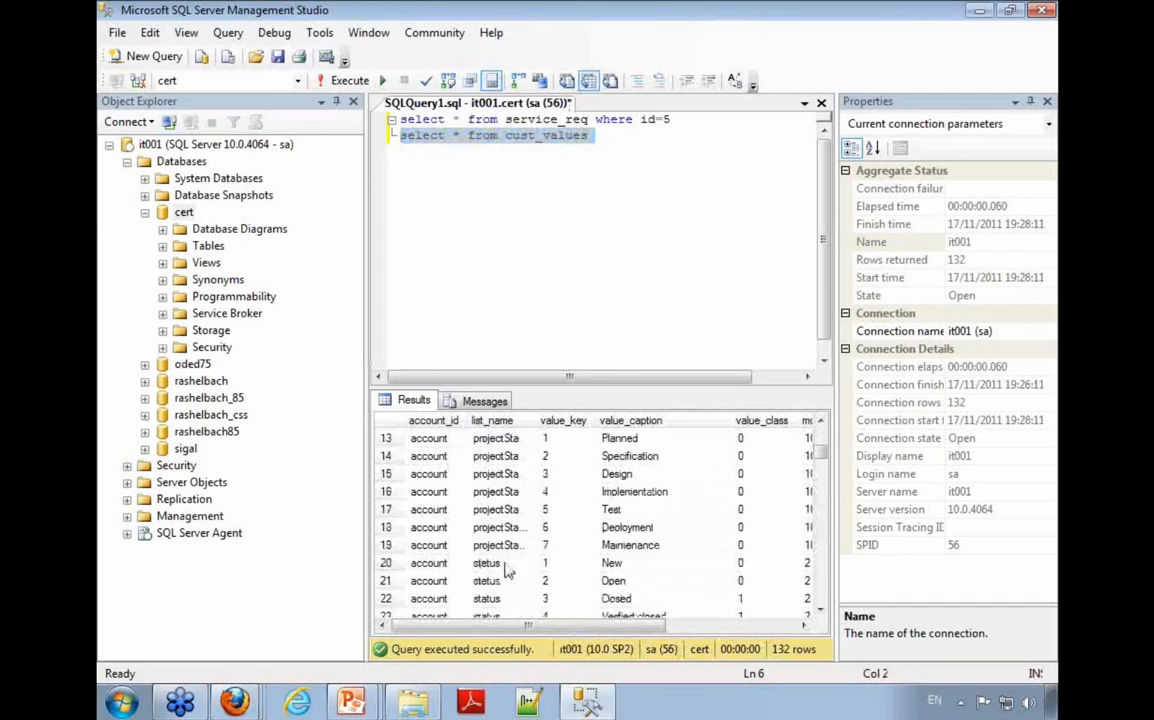
{"action": "scroll", "coordinate": [518, 548], "scroll_direction": "down", "scroll_amount": 1}
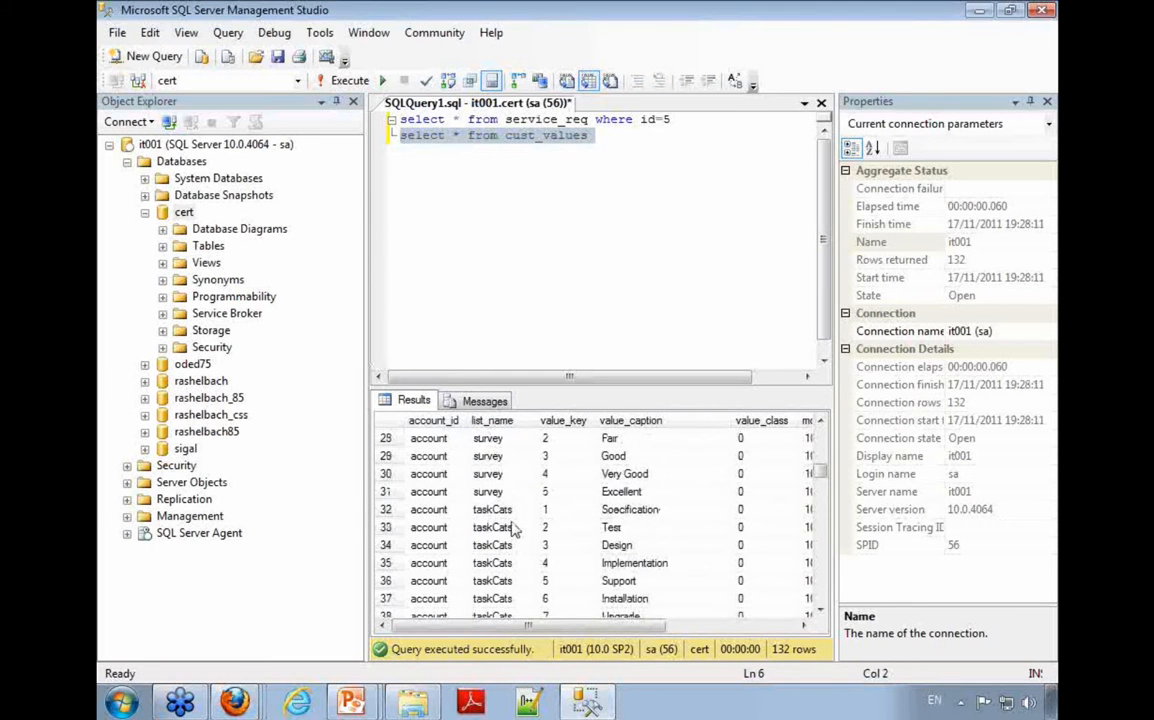
{"action": "scroll", "coordinate": [498, 490], "scroll_direction": "down", "scroll_amount": 10}
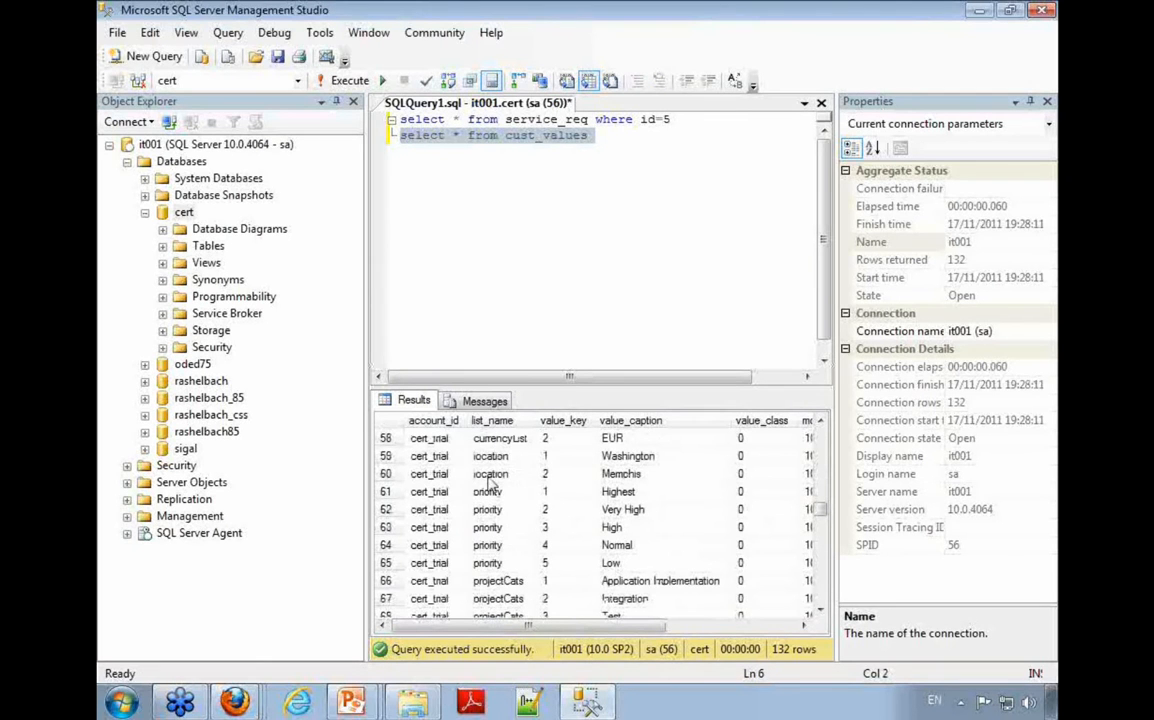
{"action": "left_click_drag", "start_coordinate": [490, 457], "coordinate": [490, 477]}
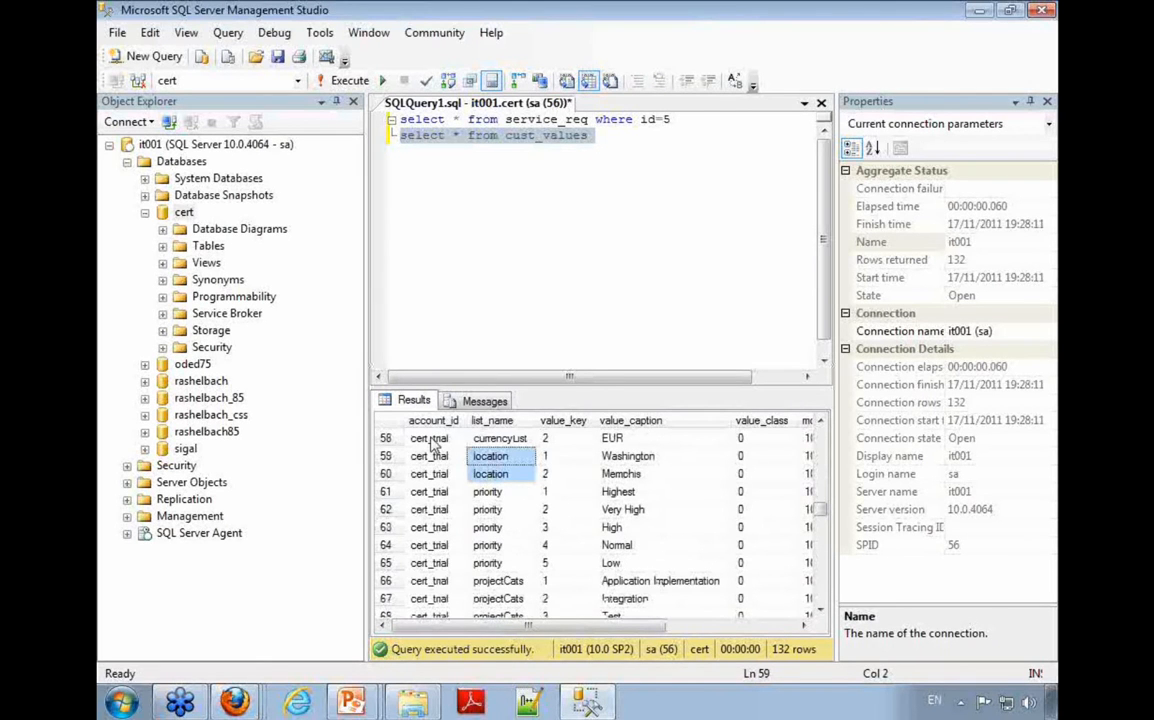
Step: Add "where list_name='location'" to the cust_values query, run only that line, and check the value_key column
{"action": "left_click", "coordinate": [620, 297]}
{"action": "type", "text": "where "}
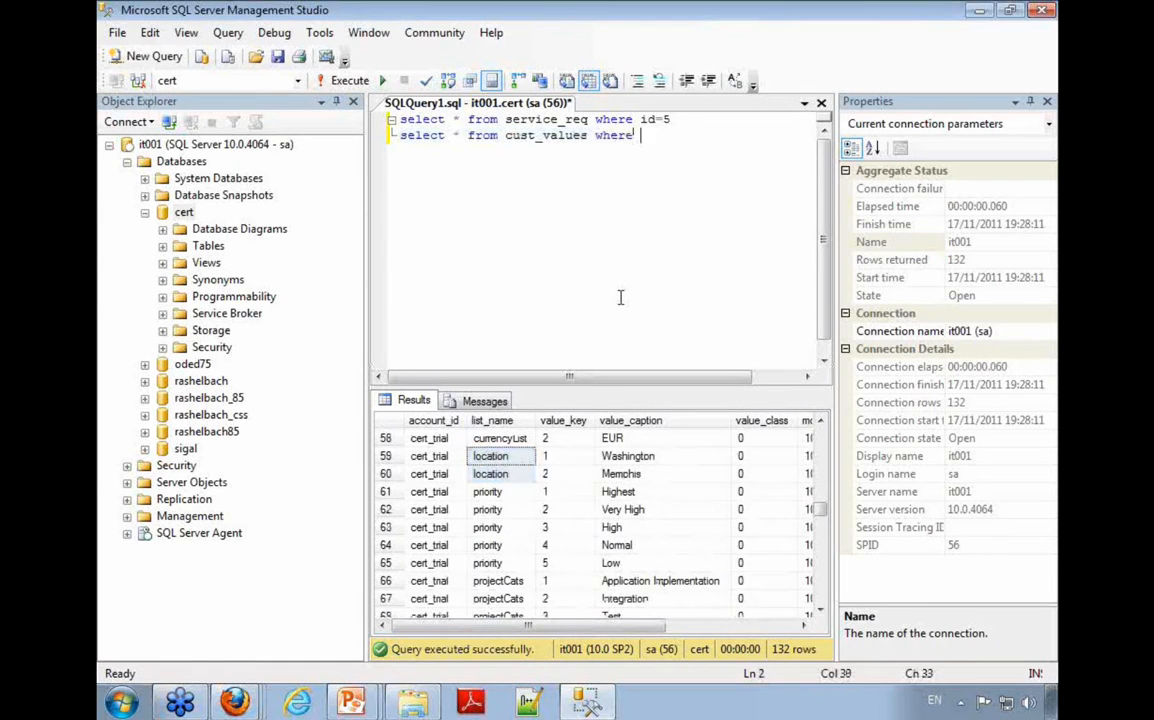
{"action": "type", "text": "list"}
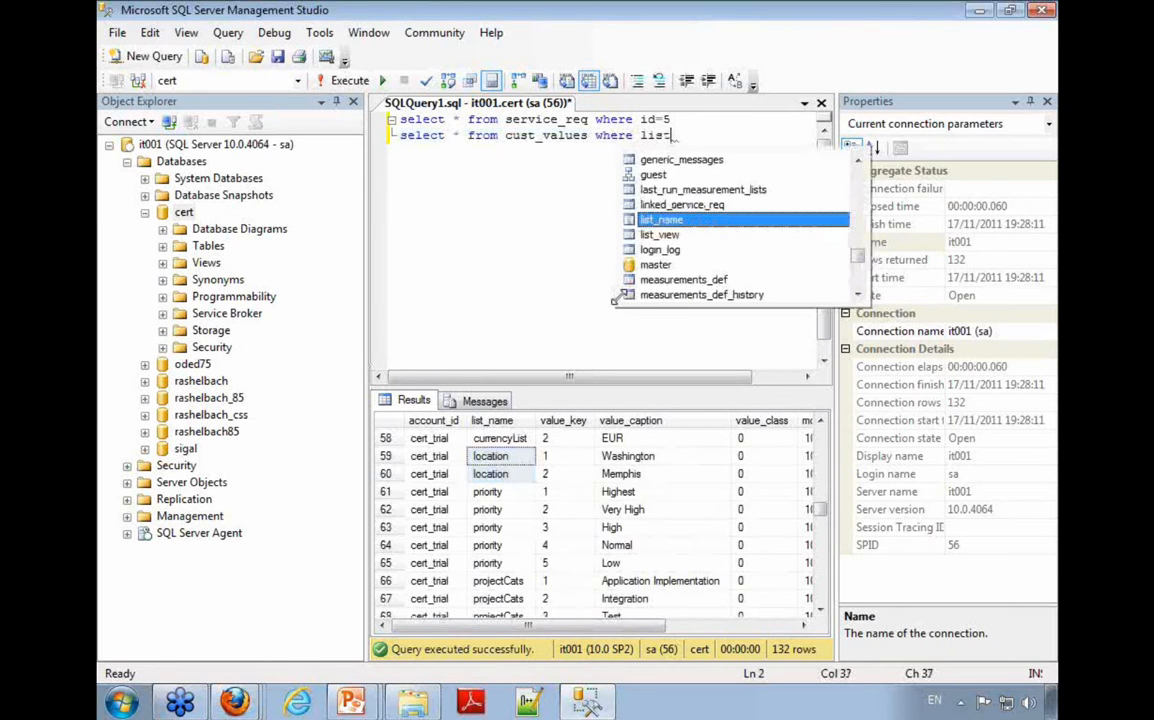
{"action": "type", "text": "_name='location'"}
{"action": "key", "text": "shift+Home"}
{"action": "key", "text": "F5"}
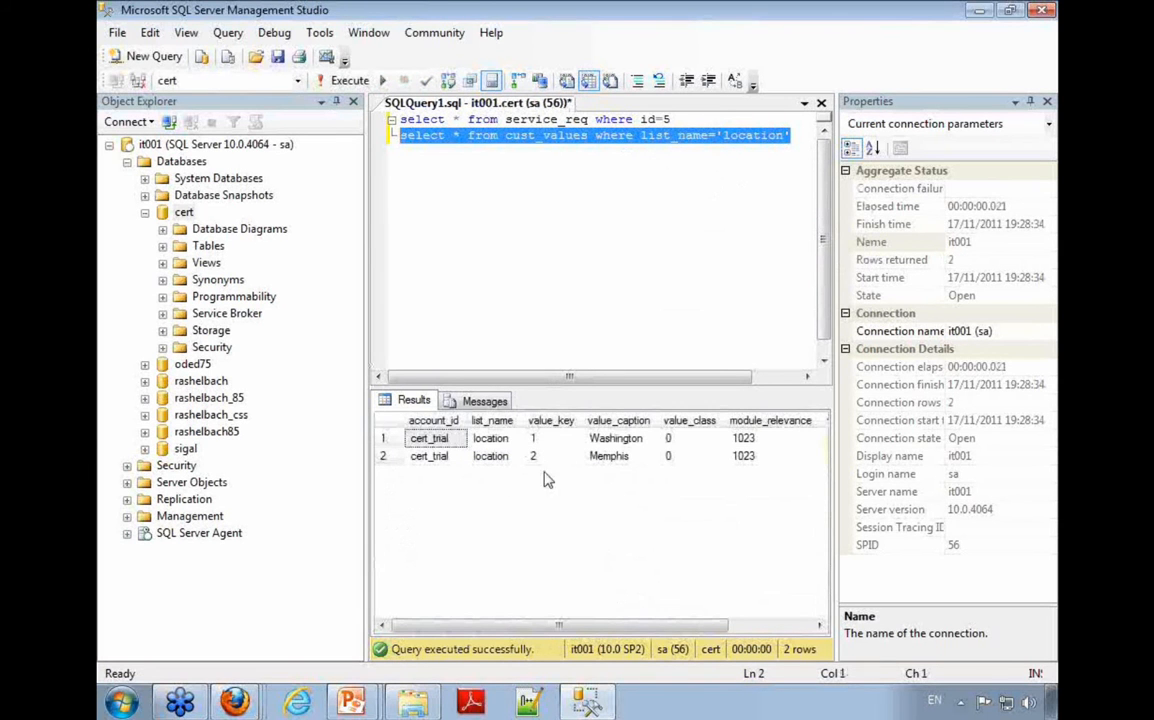
{"action": "left_click", "coordinate": [569, 445]}
{"action": "left_click", "coordinate": [564, 456]}
{"action": "left_click", "coordinate": [566, 442]}
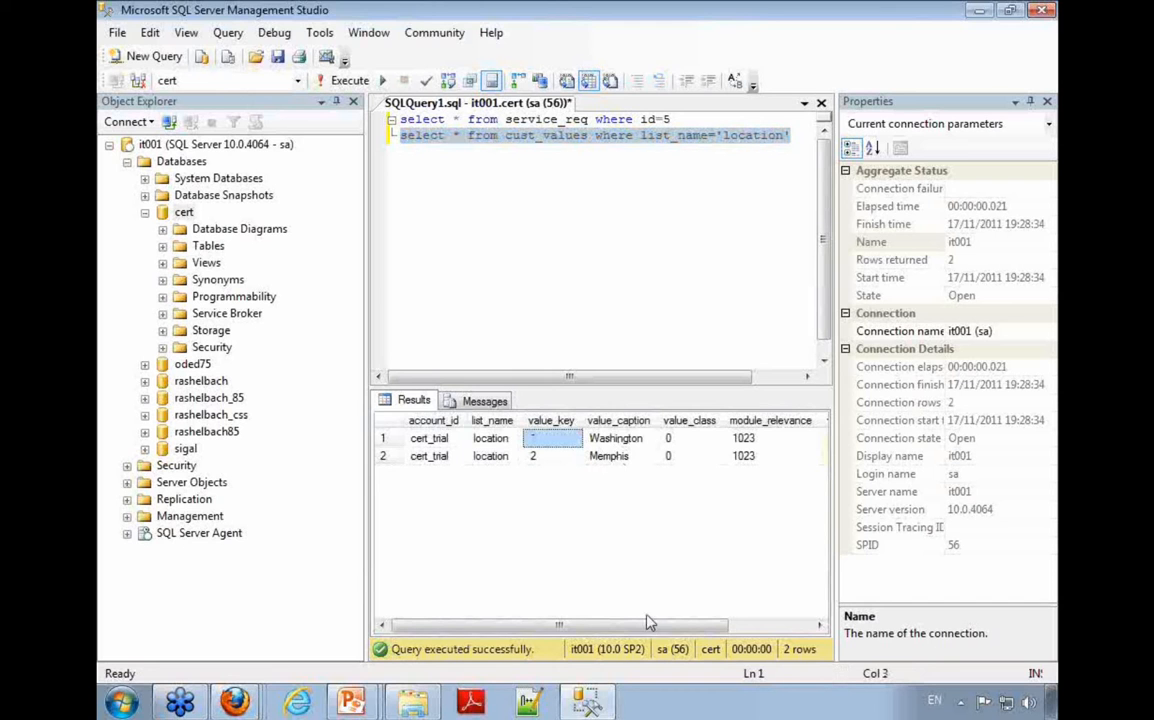
{"action": "left_click_drag", "start_coordinate": [564, 626], "coordinate": [505, 626]}
Step: Switch to the Customize Filter window in Firefox and replace the filter caption with "Memphis and Washington"
{"action": "mouse_move", "coordinate": [235, 700]}
{"action": "left_click", "coordinate": [232, 658]}
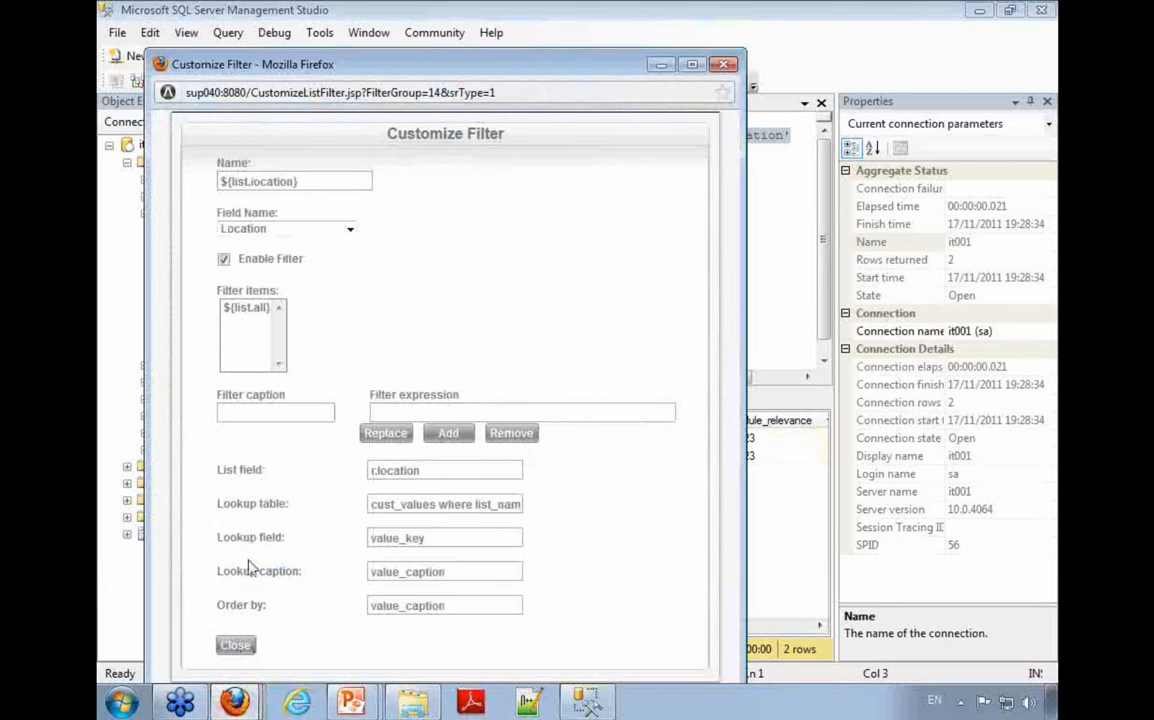
{"action": "left_click_drag", "start_coordinate": [281, 291], "coordinate": [219, 294]}
{"action": "left_click", "coordinate": [246, 308]}
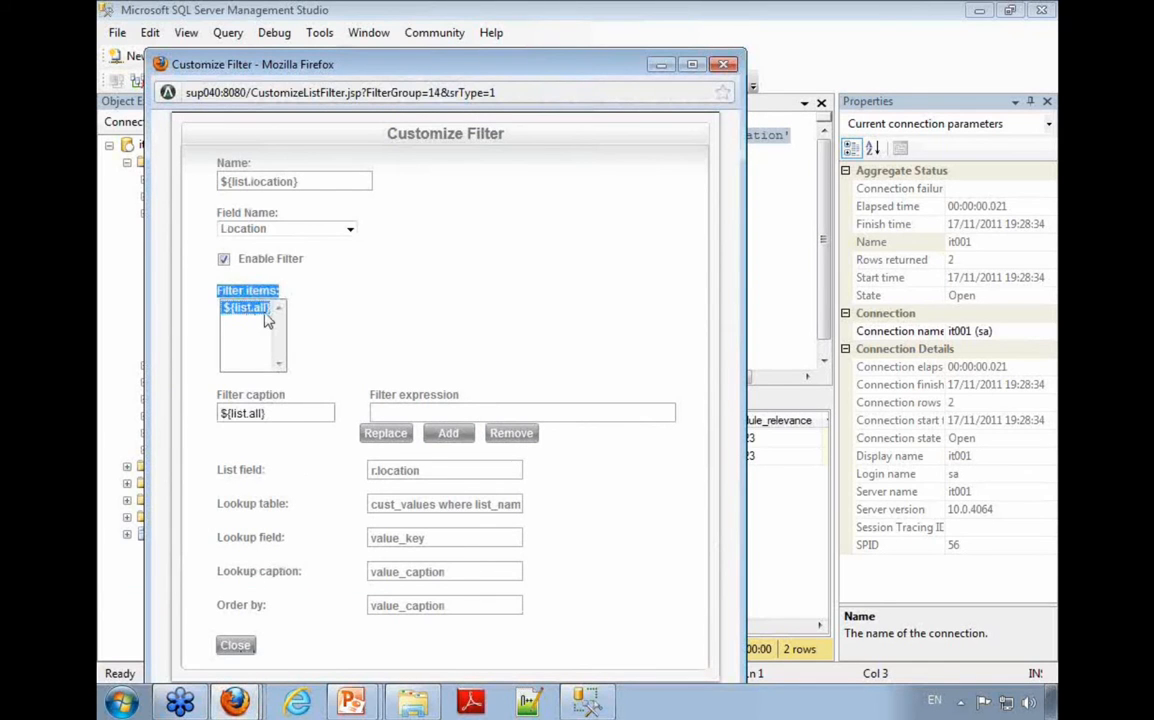
{"action": "left_click_drag", "start_coordinate": [272, 413], "coordinate": [218, 414]}
{"action": "key", "text": "BackSpace"}
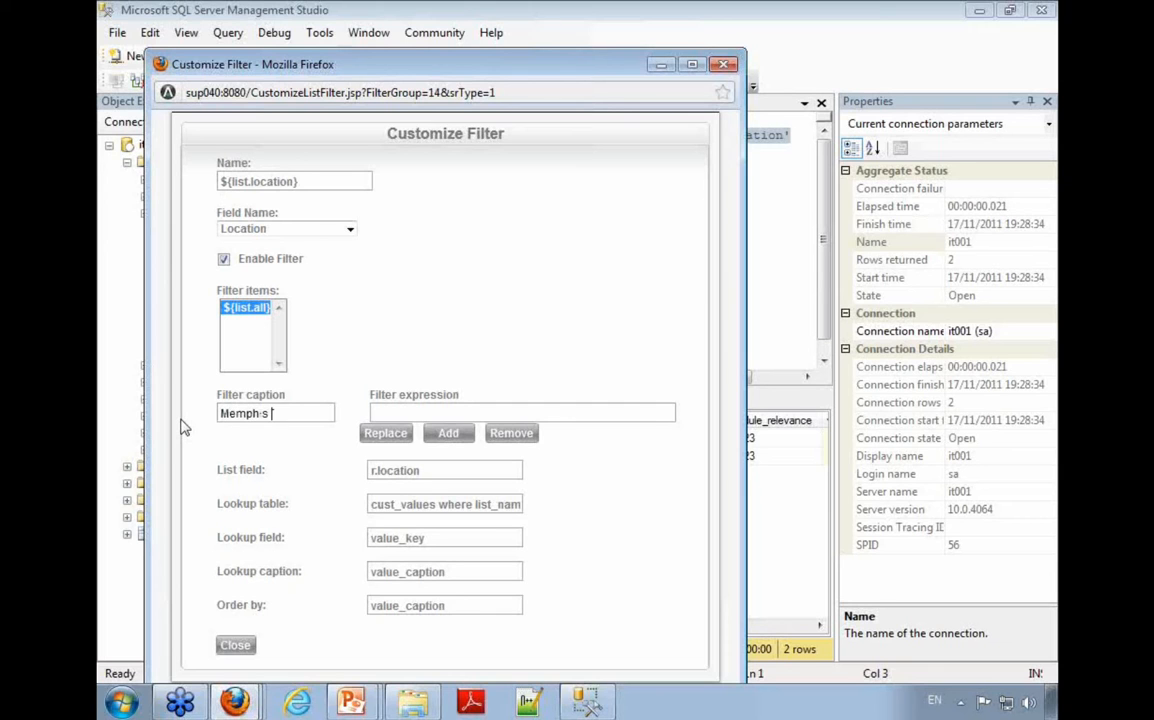
{"action": "type", "text": "in"}
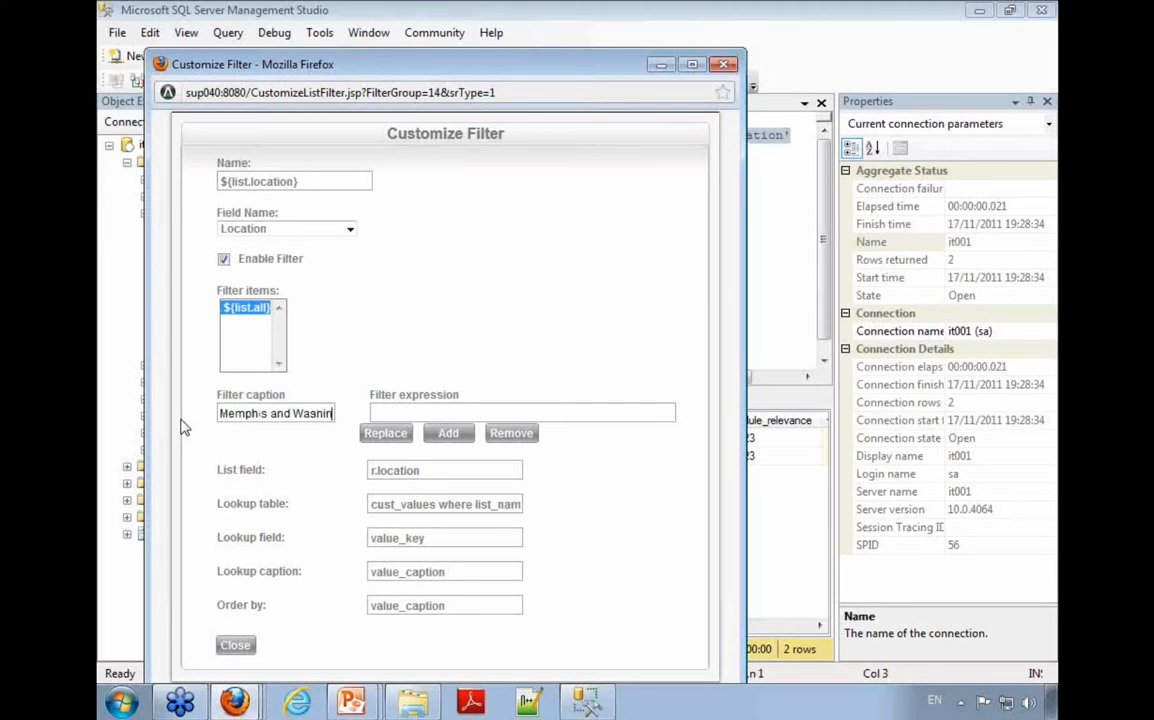
{"action": "type", "text": "gton"}
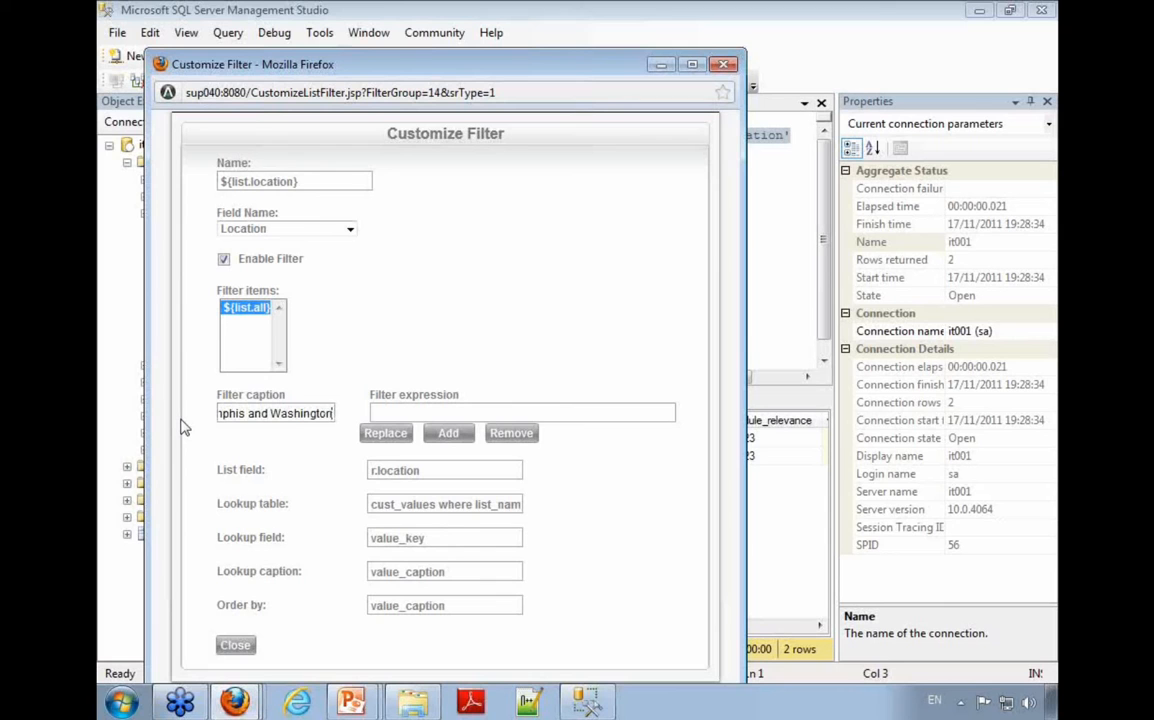
Step: Begin the filter expression with "r.location", matching the name in the List field
{"action": "key", "text": "Tab"}
{"action": "type", "text": "r.locataion"}
{"action": "key", "text": "shift+Left"}
{"action": "key", "text": "shift+Left"}
{"action": "key", "text": "shift+Left"}
{"action": "key", "text": "shift+Left"}
{"action": "key", "text": "BackSpace"}
{"action": "type", "text": "ion"}
{"action": "left_click_drag", "start_coordinate": [428, 473], "coordinate": [342, 476]}
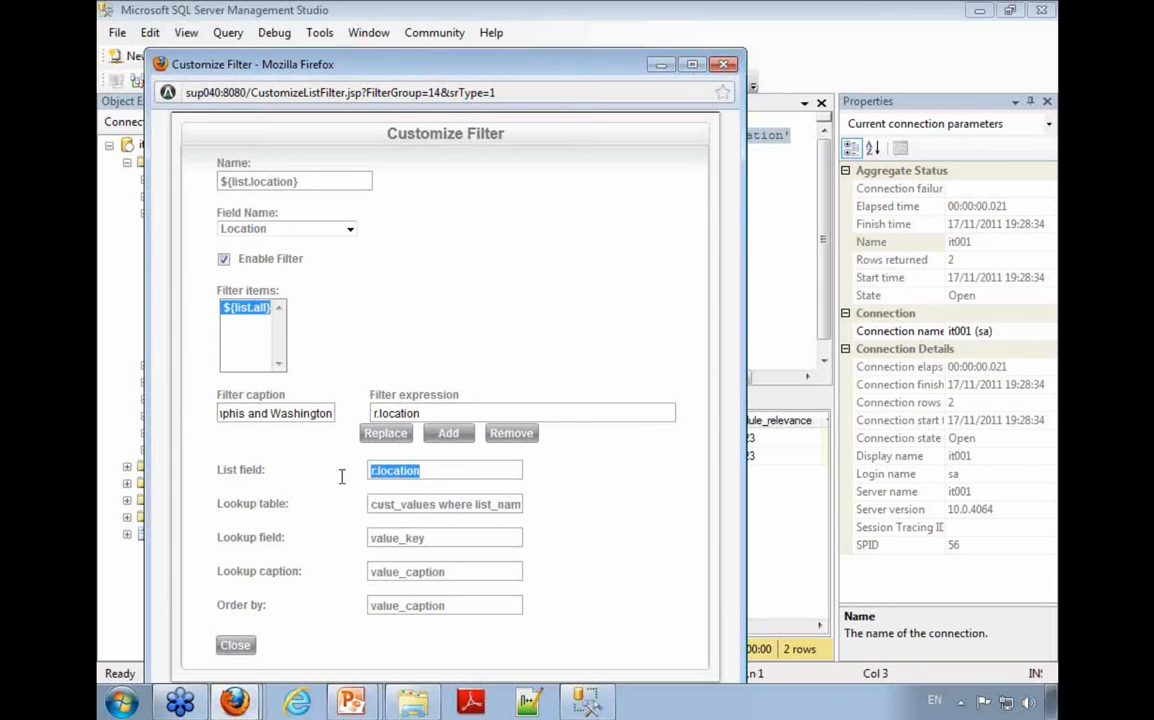
Step: Extend the filter expression to "r.location=1 or r.location=2"
{"action": "left_click", "coordinate": [453, 413]}
{"action": "type", "text": "="}
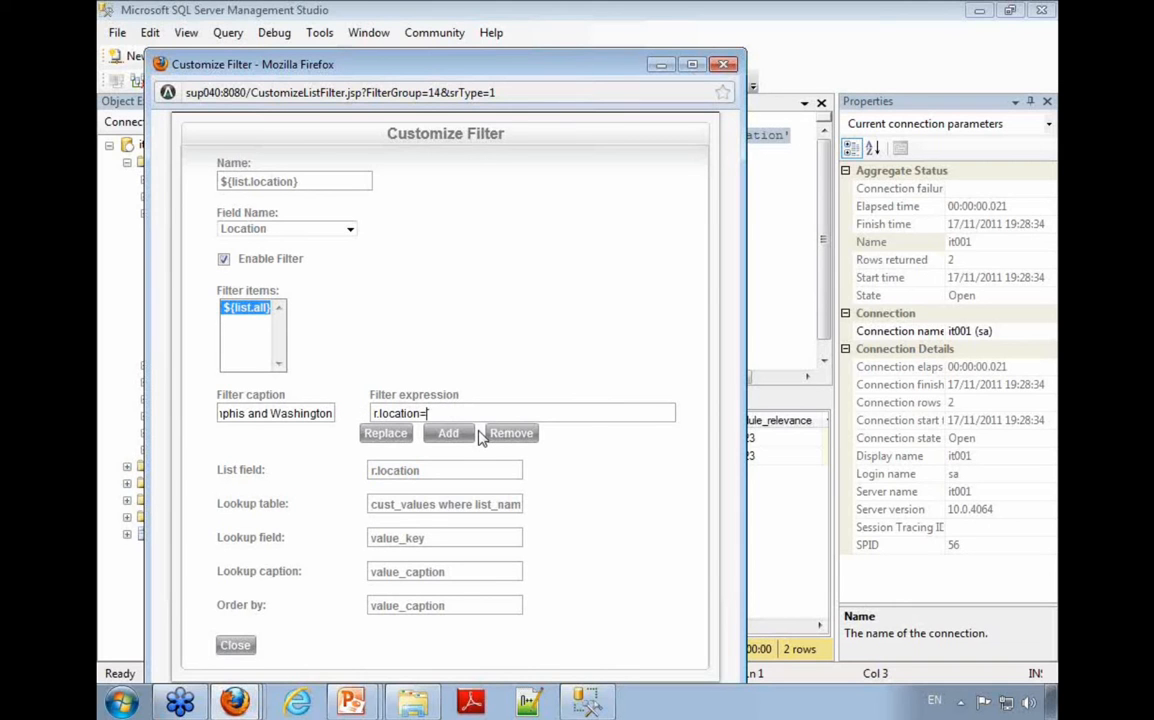
{"action": "type", "text": "1 cr"}
{"action": "type", "text": " r.location=2"}
Step: Shorten the filter expression to "r.location in (1,2)" and add it as a new filter item
{"action": "key", "text": "shift+Left"}
{"action": "key", "text": "shift+Left"}
{"action": "key", "text": "shift+Left"}
{"action": "key", "text": "shift+Left"}
{"action": "key", "text": "shift+Left"}
{"action": "key", "text": "shift+Left"}
{"action": "key", "text": "shift+Left"}
{"action": "key", "text": "shift+Left"}
{"action": "key", "text": "shift+Left"}
{"action": "key", "text": "shift+Left"}
{"action": "key", "text": "shift+Left"}
{"action": "key", "text": "shift+Left"}
{"action": "key", "text": "shift+Left"}
{"action": "key", "text": "shift+Left"}
{"action": "key", "text": "shift+Left"}
{"action": "key", "text": "shift+Left"}
{"action": "key", "text": "shift+Left"}
{"action": "key", "text": "shift+Left"}
{"action": "key", "text": "shift+Left"}
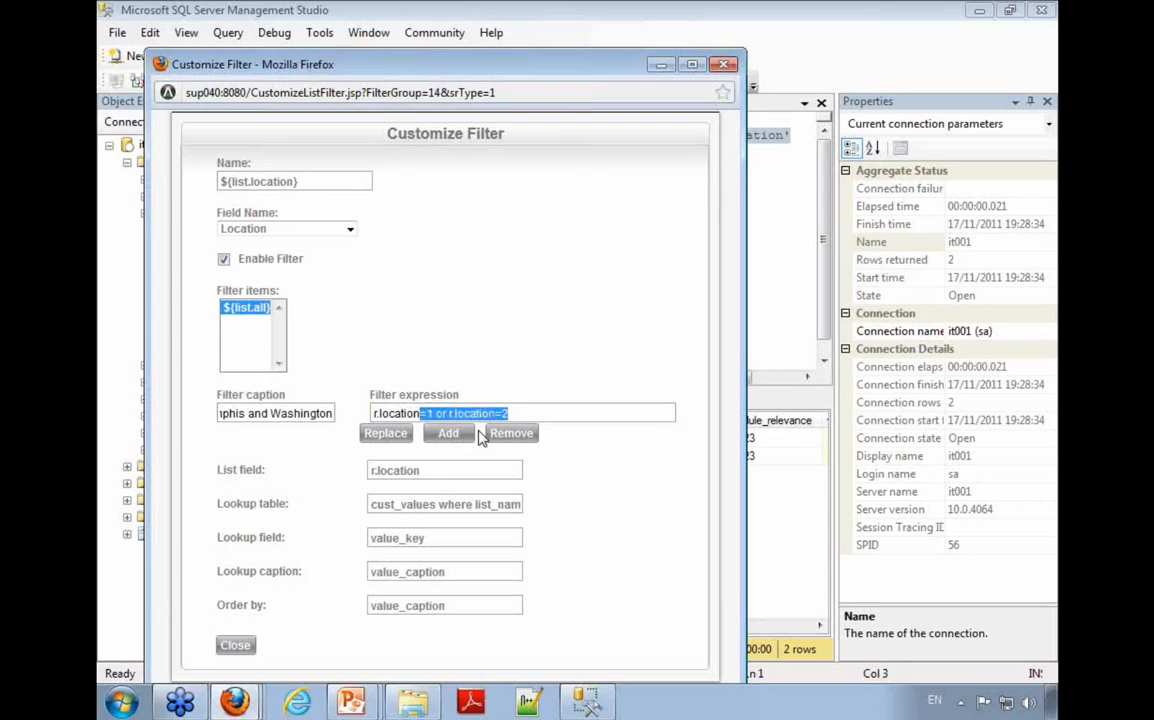
{"action": "type", "text": "in (1,2)"}
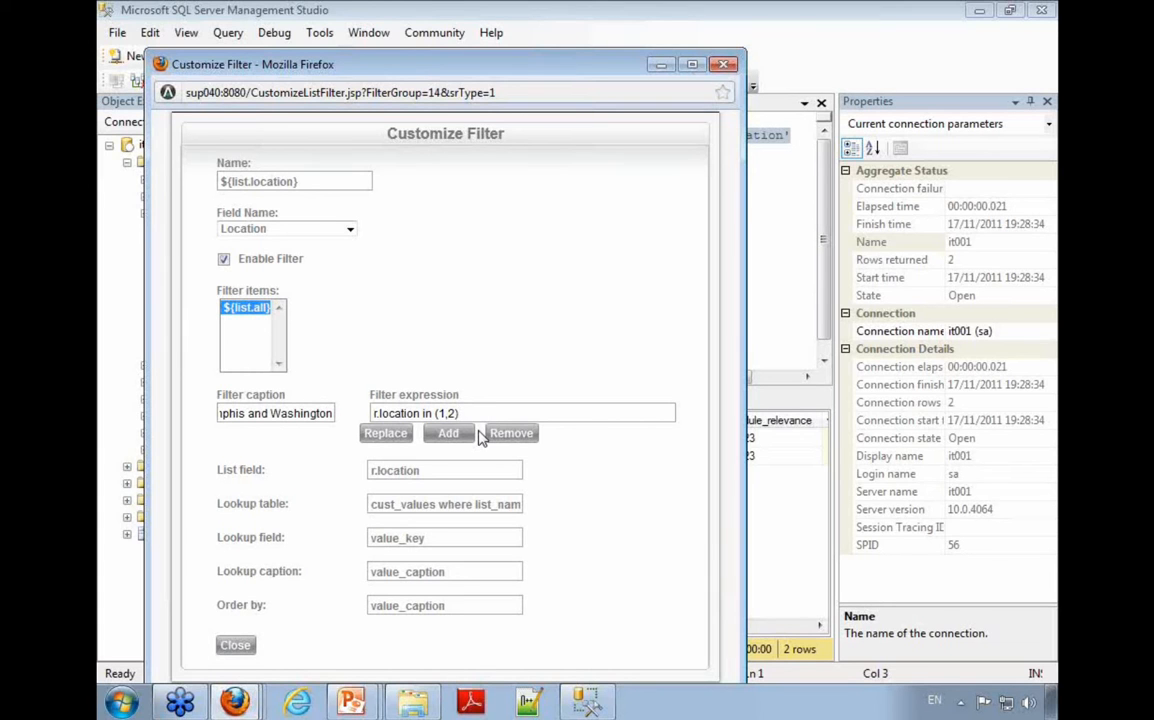
{"action": "left_click", "coordinate": [453, 435]}
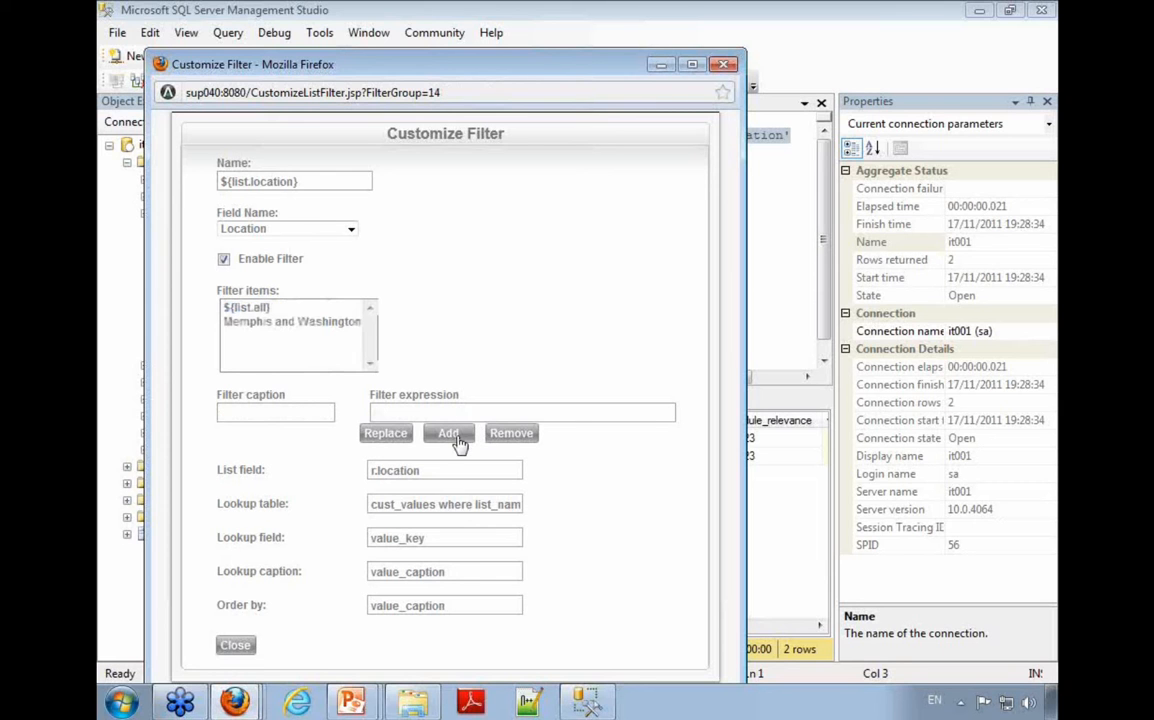
Step: Close the Customize Filter window and save the customized list to its existing view
{"action": "left_click", "coordinate": [235, 645]}
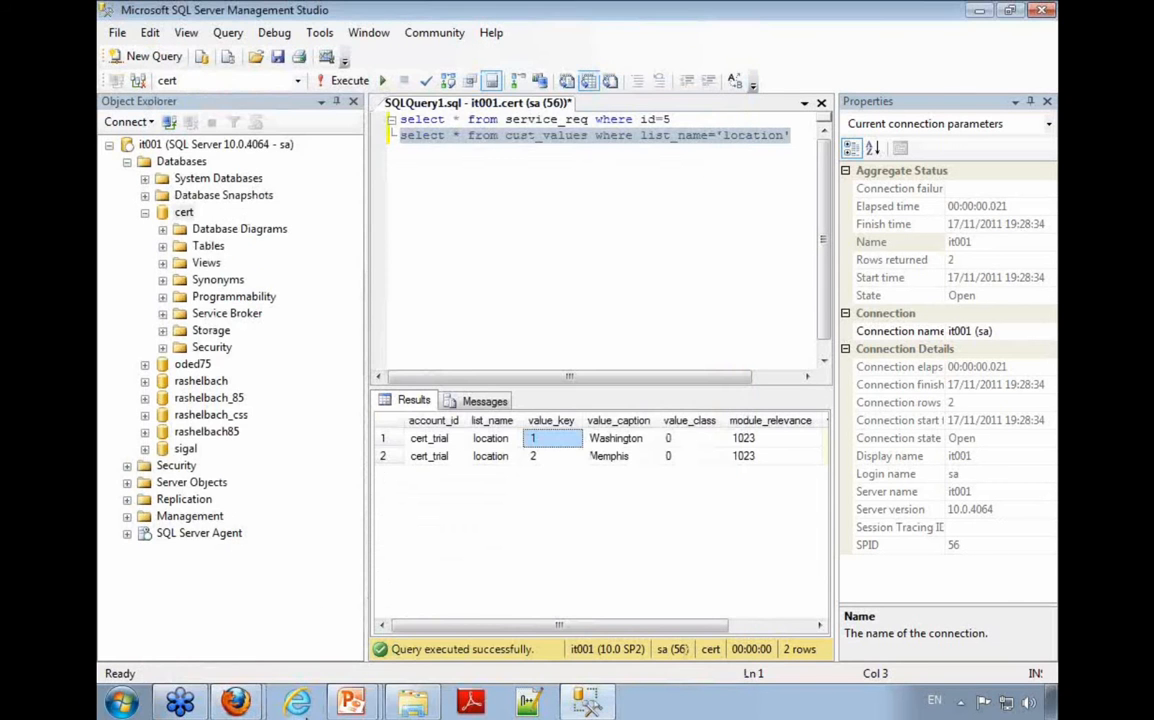
{"action": "left_click", "coordinate": [240, 703]}
{"action": "left_click", "coordinate": [240, 659]}
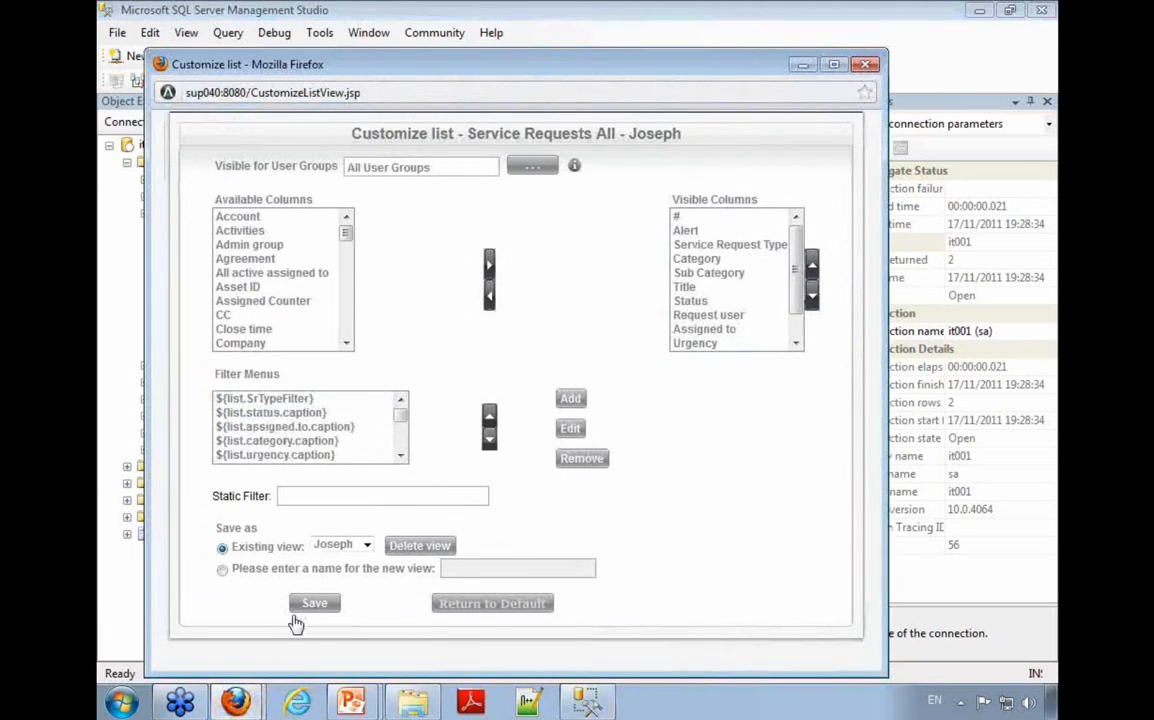
{"action": "left_click", "coordinate": [314, 603]}
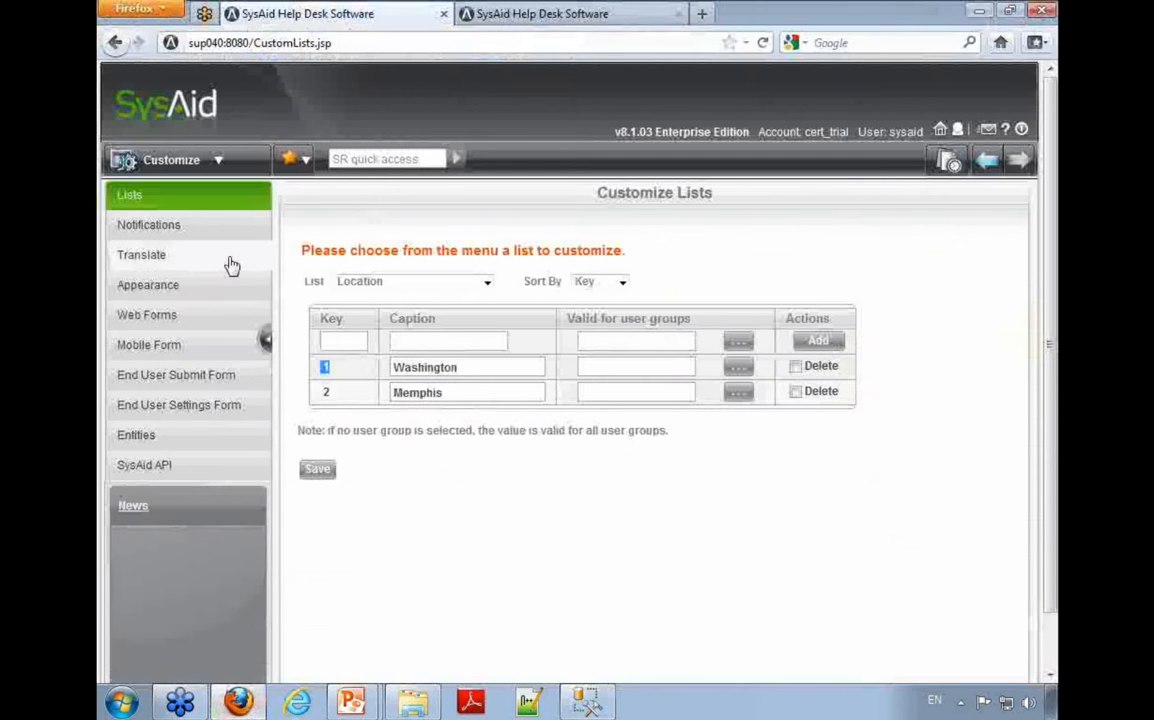
Step: Open the Service Desk list of all service requests and filter its Location column by "Memphis and Washington"
{"action": "left_click", "coordinate": [185, 168]}
{"action": "left_click", "coordinate": [170, 276]}
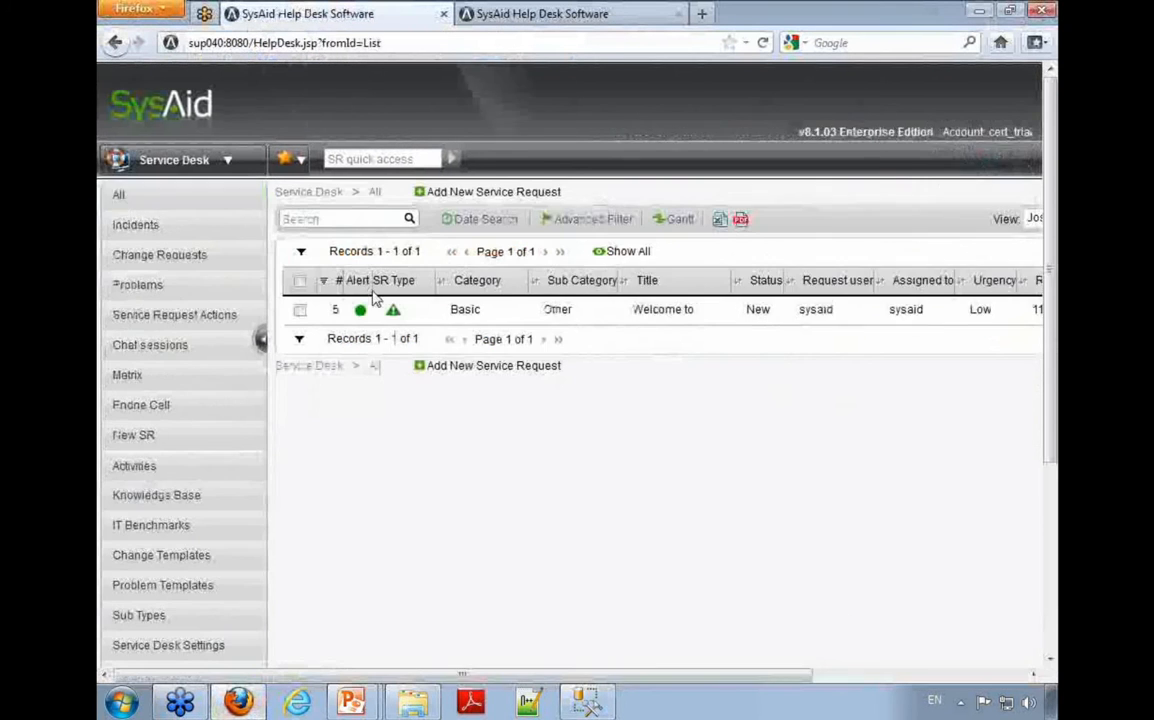
{"action": "left_click", "coordinate": [885, 675]}
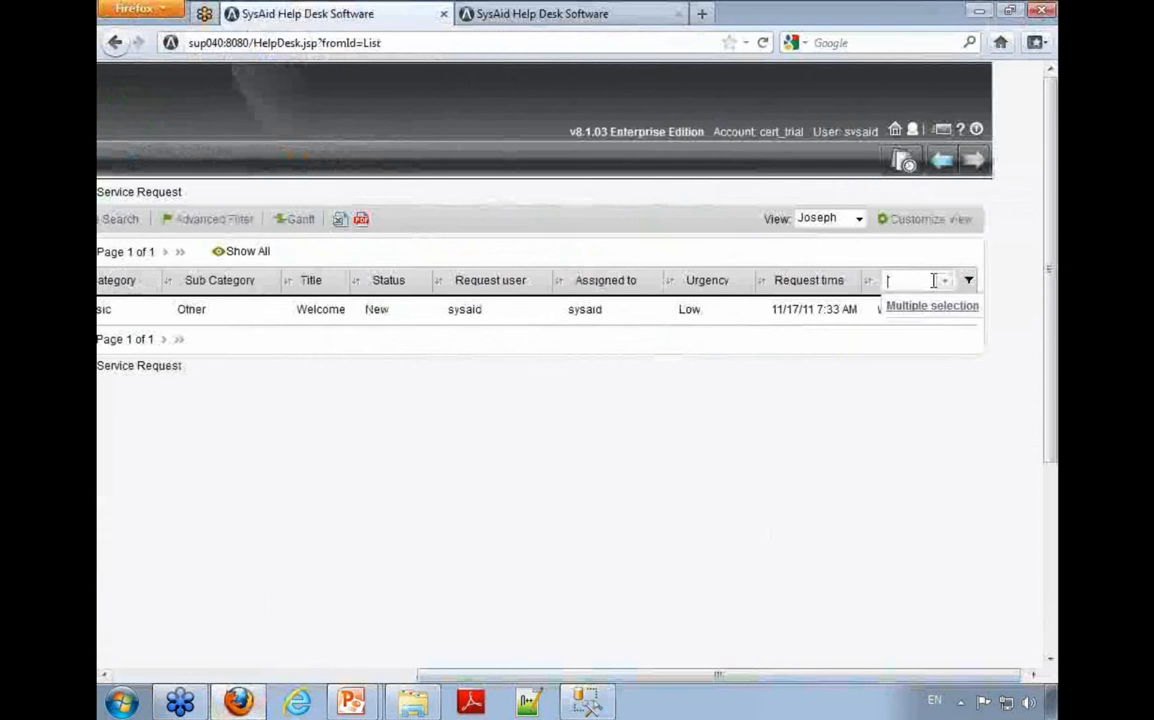
{"action": "left_click", "coordinate": [934, 281]}
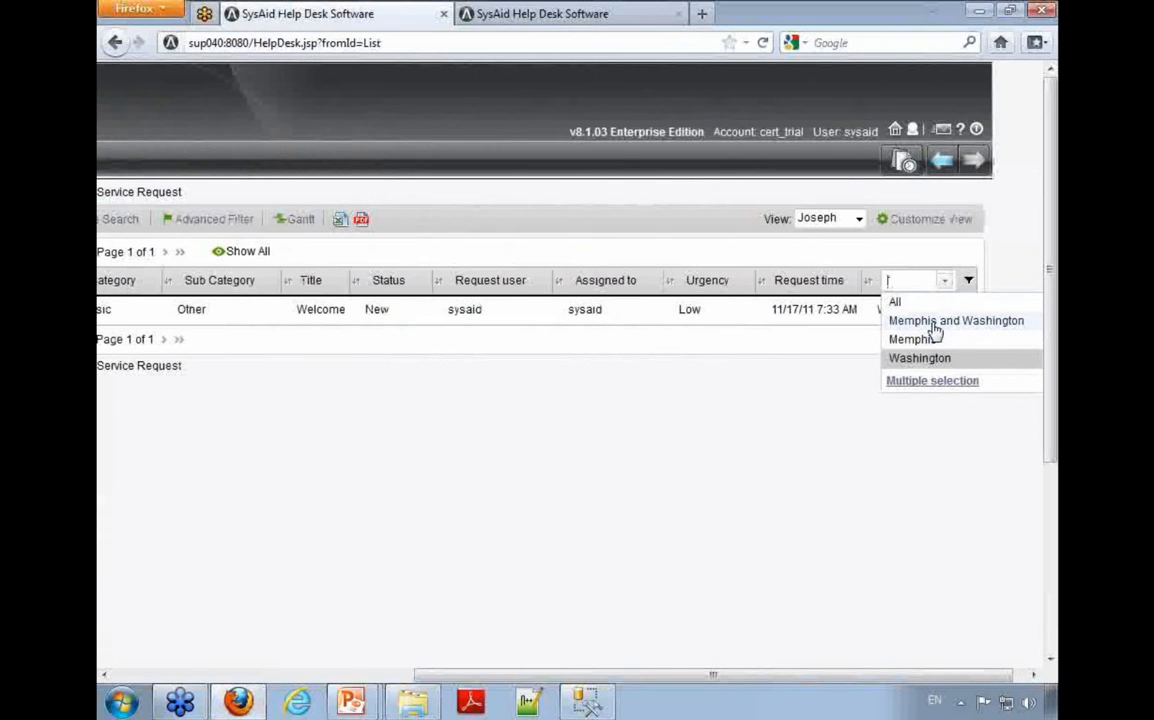
{"action": "left_click", "coordinate": [932, 324]}
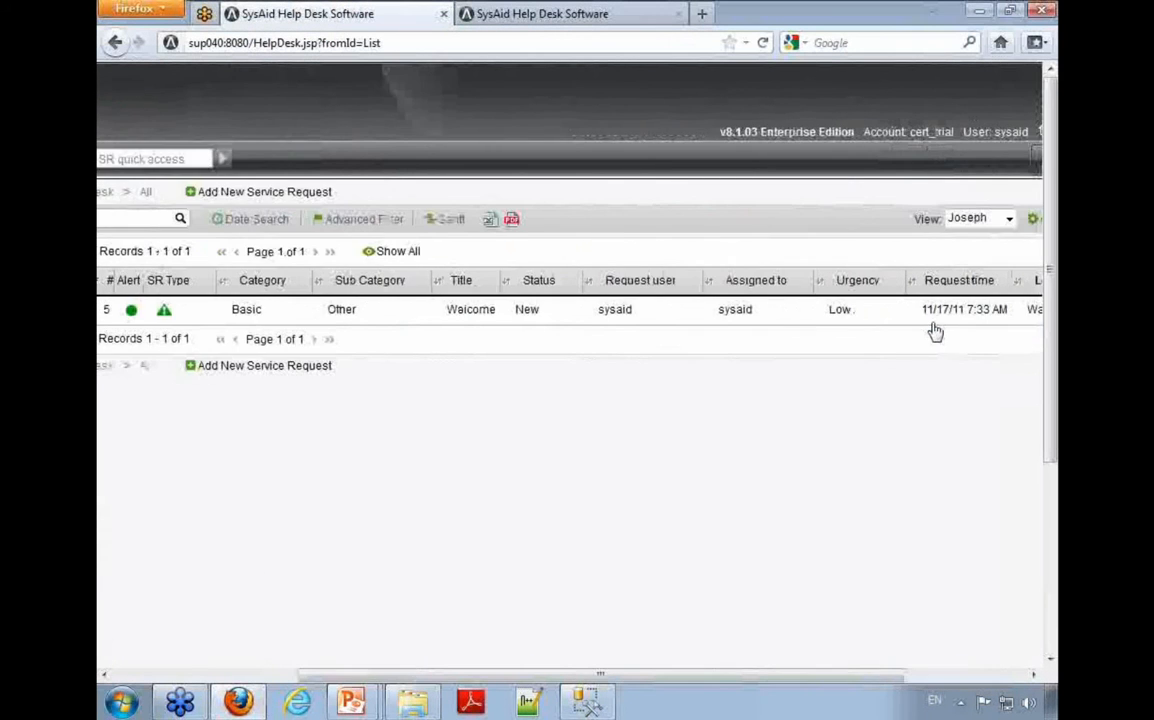
{"action": "left_click", "coordinate": [950, 677]}
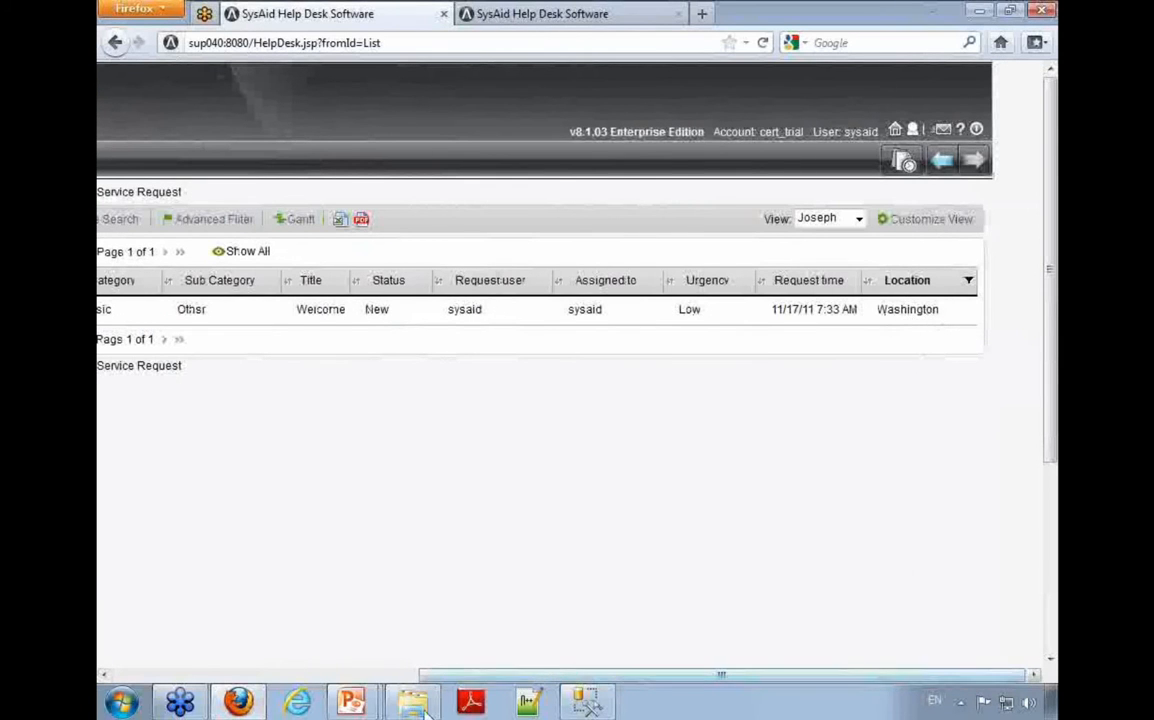
Step: Open service request 5 and duplicate it without creating a linked item
{"action": "left_click", "coordinate": [385, 677]}
{"action": "left_click", "coordinate": [549, 327]}
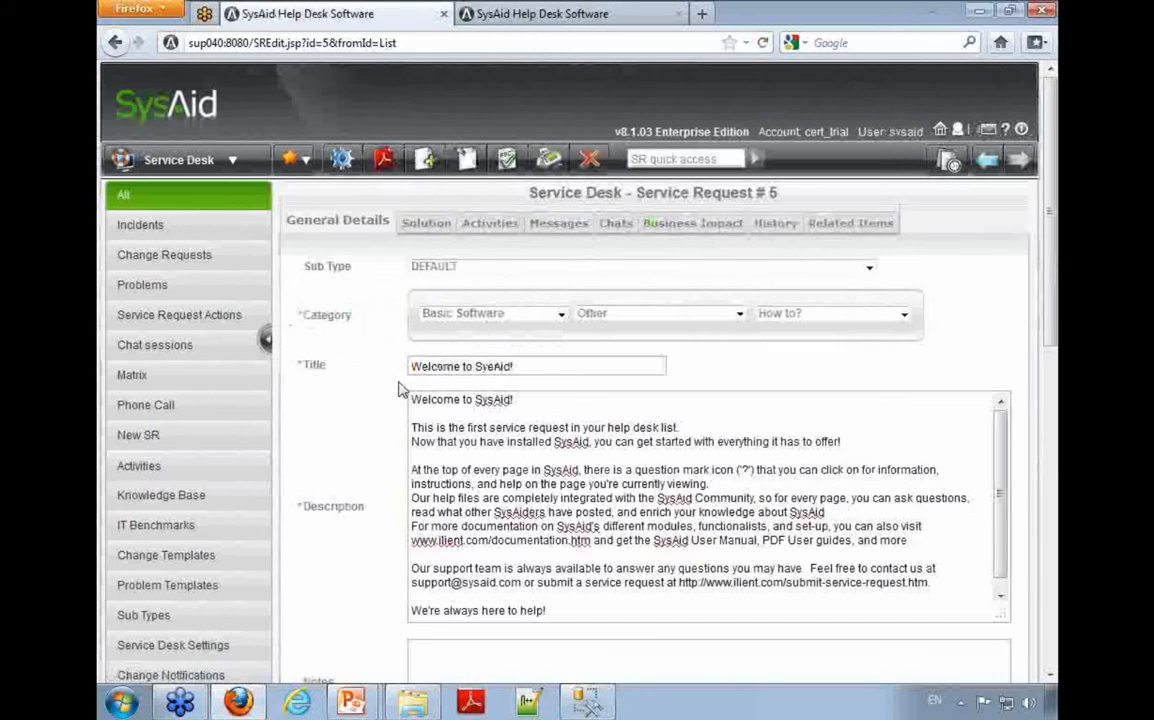
{"action": "left_click", "coordinate": [420, 152]}
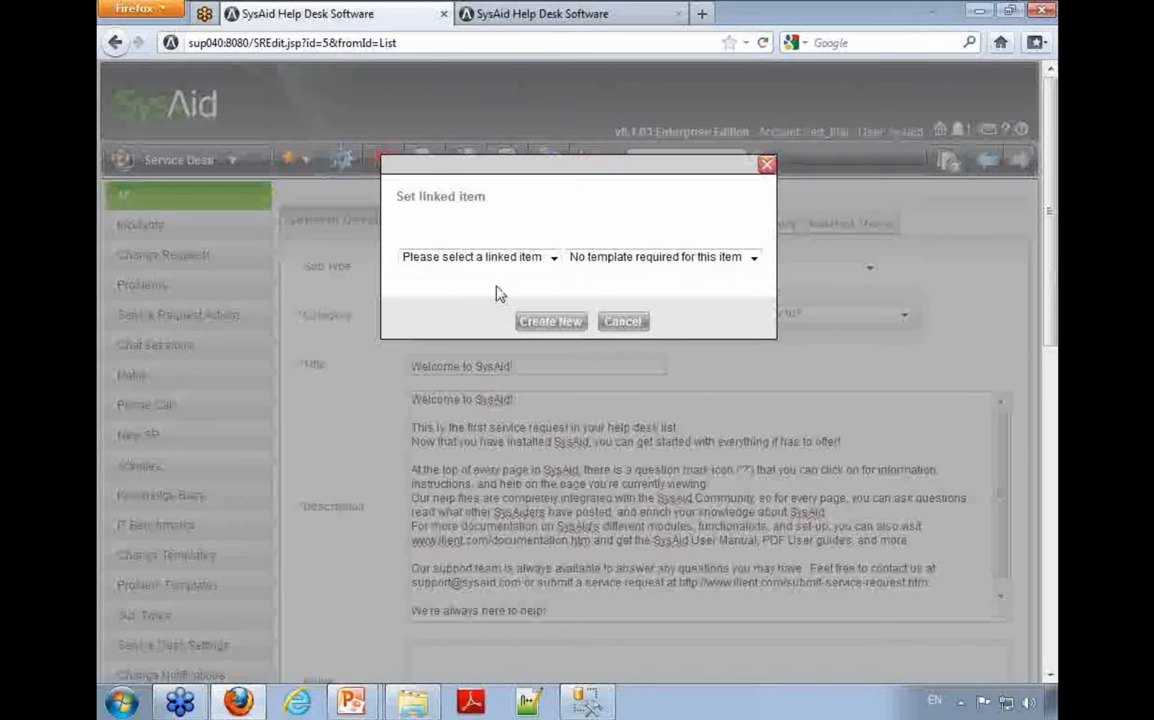
{"action": "left_click", "coordinate": [622, 321]}
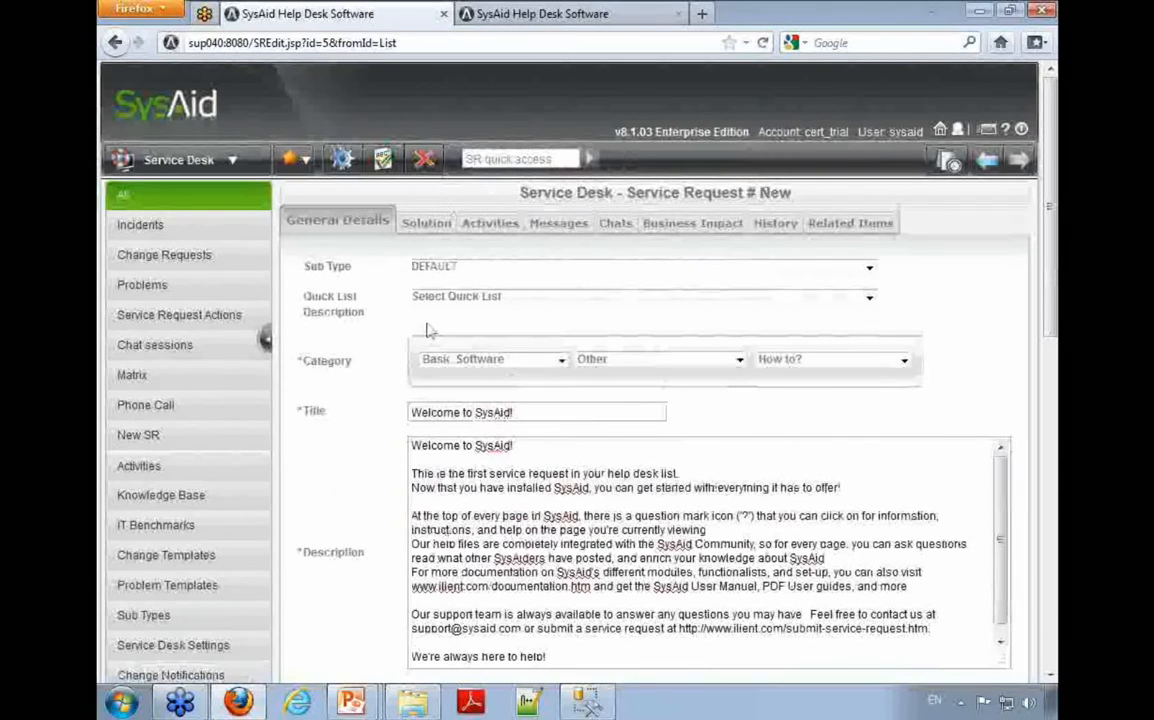
Step: Set the duplicated service request's Location to Memphis and save it
{"action": "scroll", "coordinate": [308, 500], "scroll_direction": "down", "scroll_amount": 10}
{"action": "scroll", "coordinate": [309, 500], "scroll_direction": "down", "scroll_amount": 2}
{"action": "left_click", "coordinate": [479, 603]}
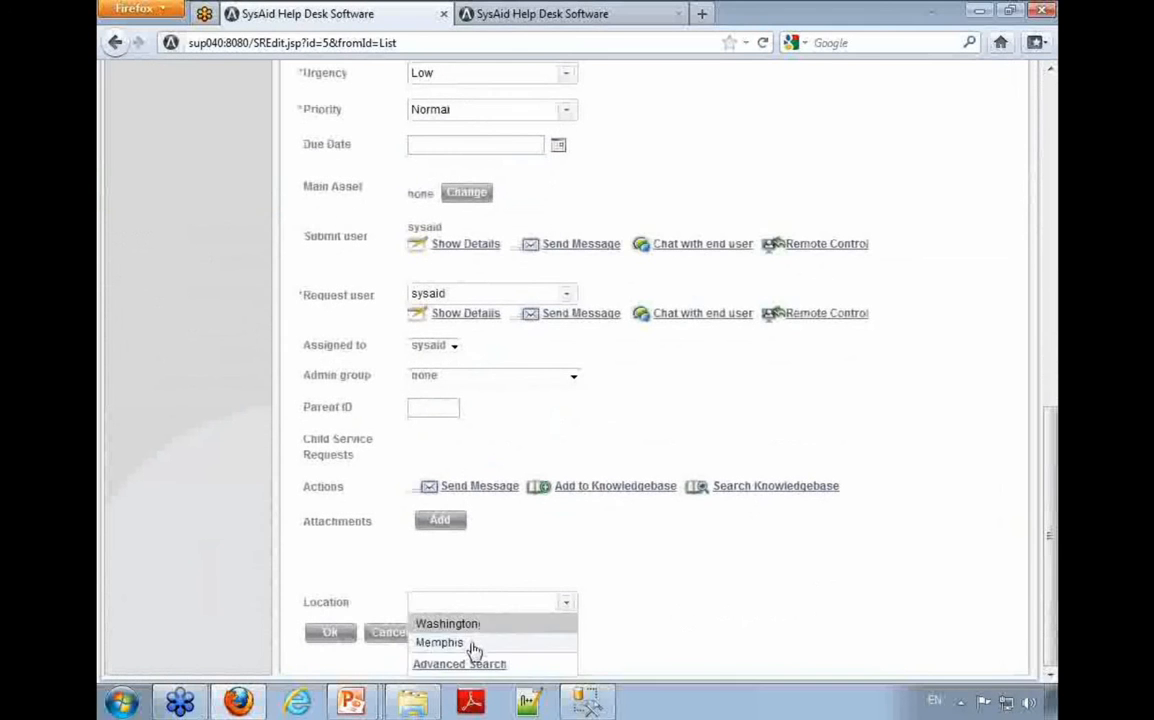
{"action": "left_click", "coordinate": [513, 644]}
{"action": "left_click", "coordinate": [340, 635]}
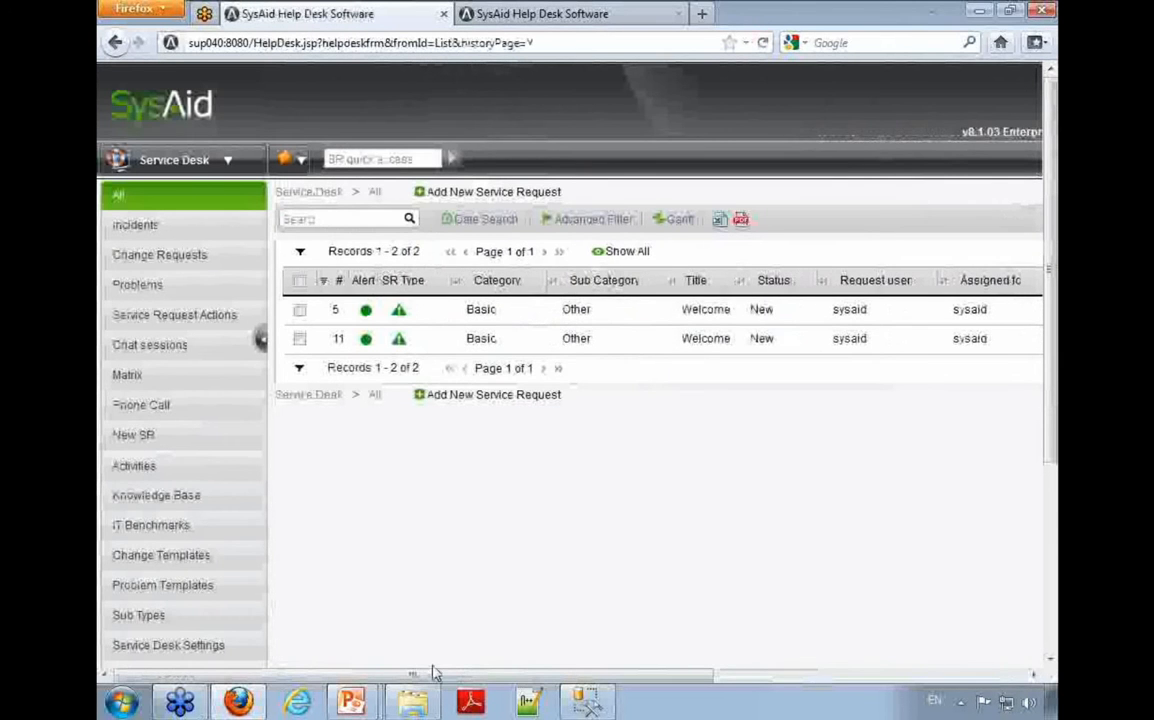
Step: Test the Location filter on the service request list with Memphis alone and with Washington alone
{"action": "left_click_drag", "start_coordinate": [425, 677], "coordinate": [735, 677]}
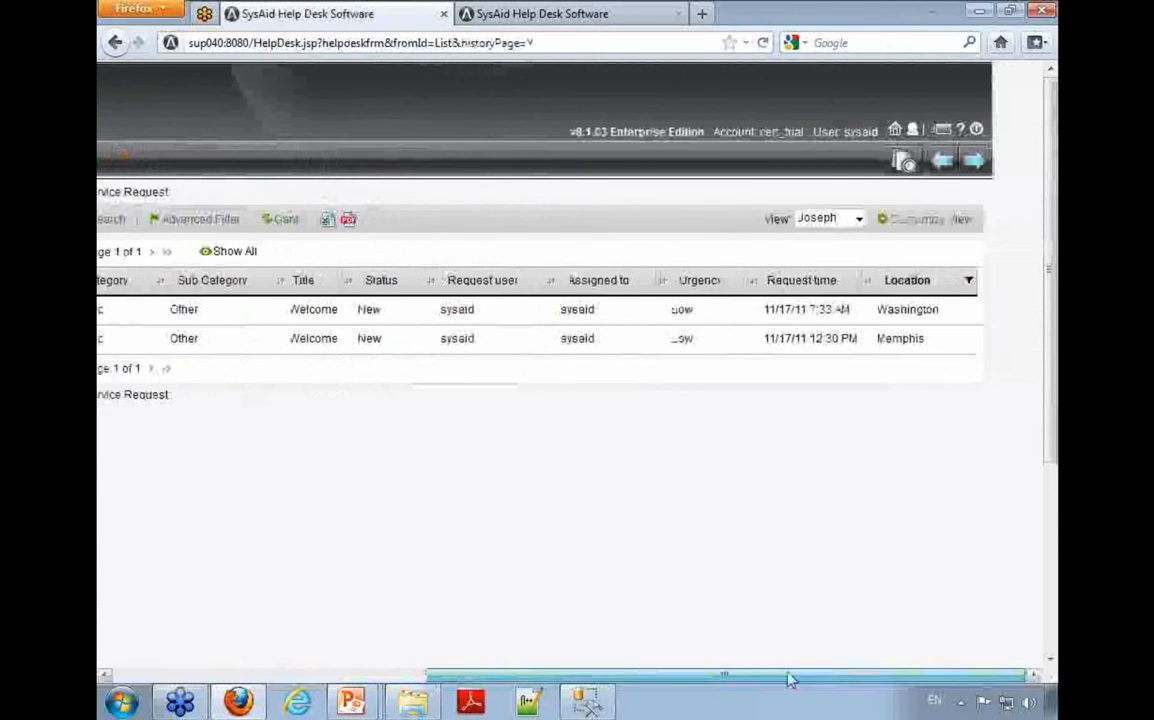
{"action": "left_click", "coordinate": [932, 285]}
{"action": "left_click", "coordinate": [940, 338]}
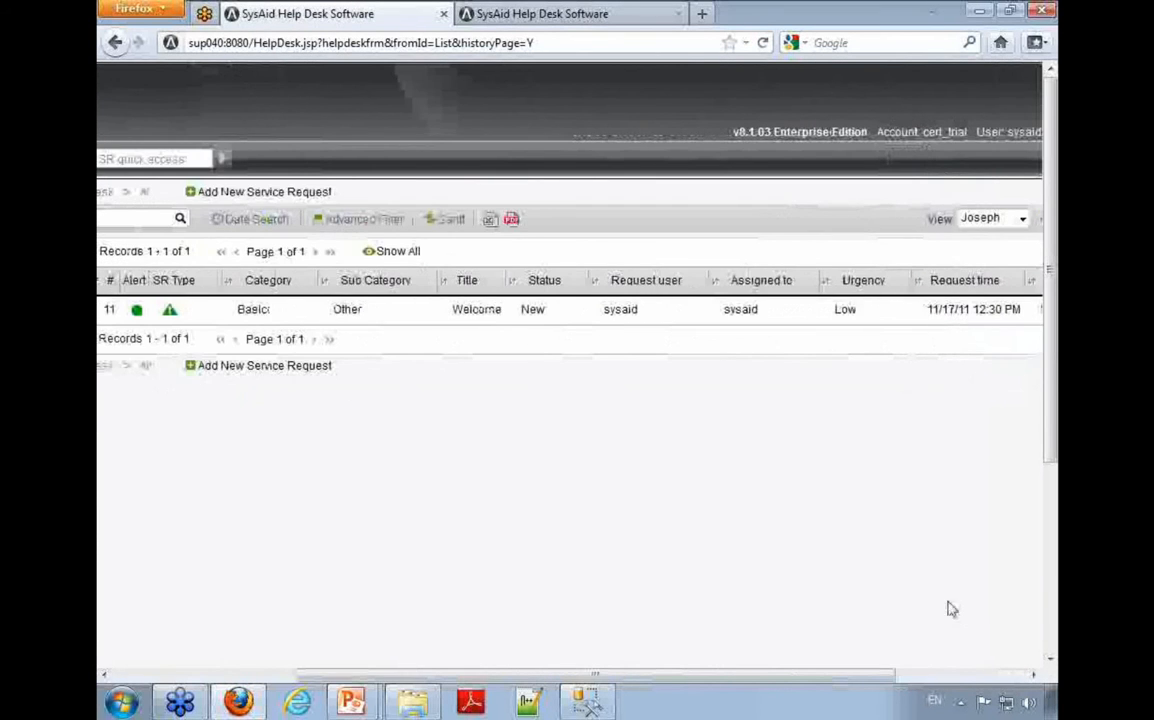
{"action": "left_click", "coordinate": [952, 677]}
{"action": "left_click", "coordinate": [906, 286]}
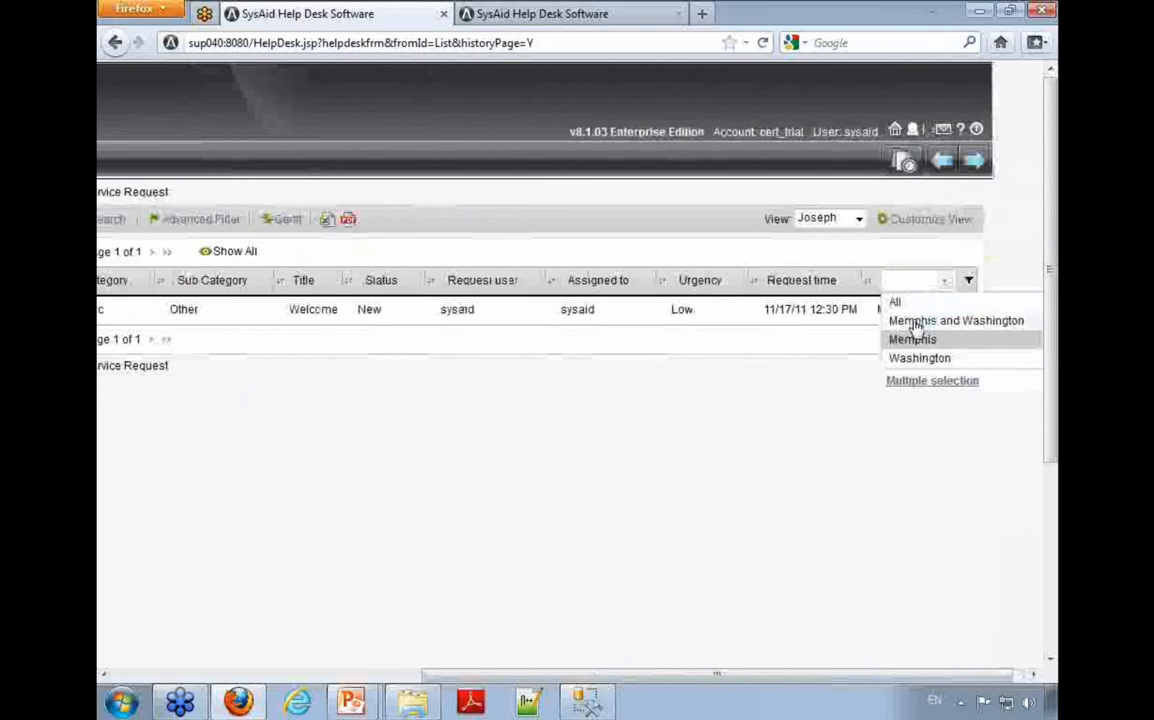
{"action": "left_click", "coordinate": [920, 358]}
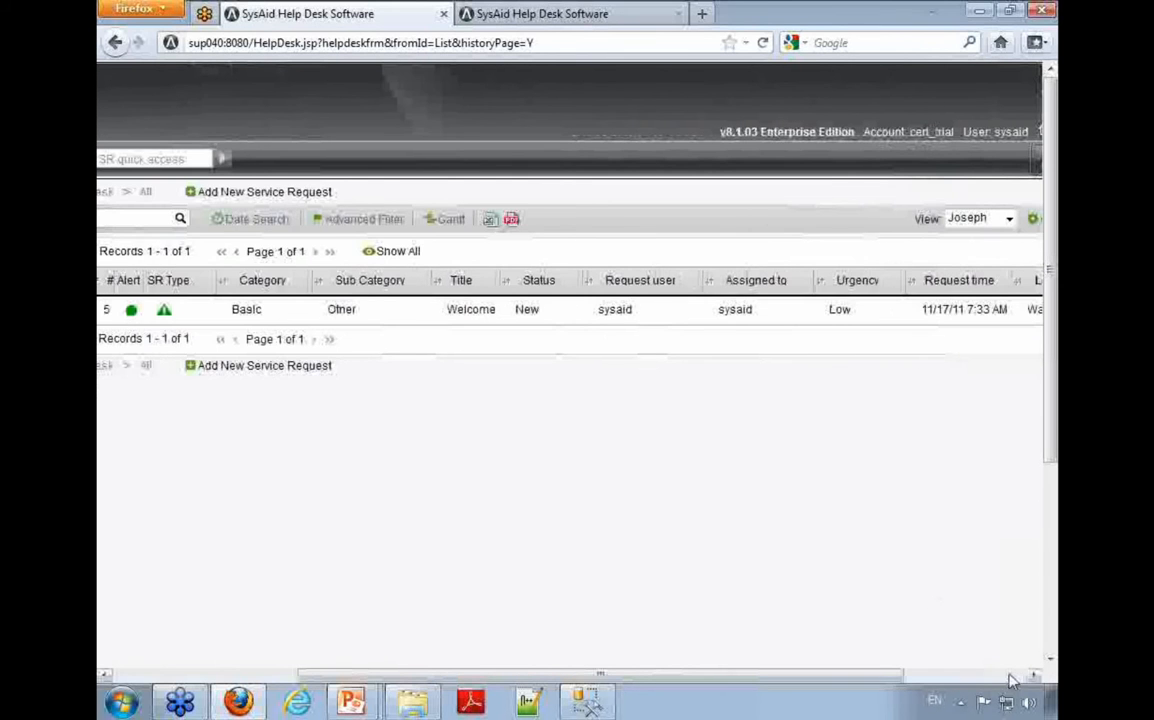
Step: Filter the service request list by the combined "Memphis and Washington" location item
{"action": "left_click", "coordinate": [1011, 677]}
{"action": "left_click", "coordinate": [920, 288]}
{"action": "left_click", "coordinate": [920, 336]}
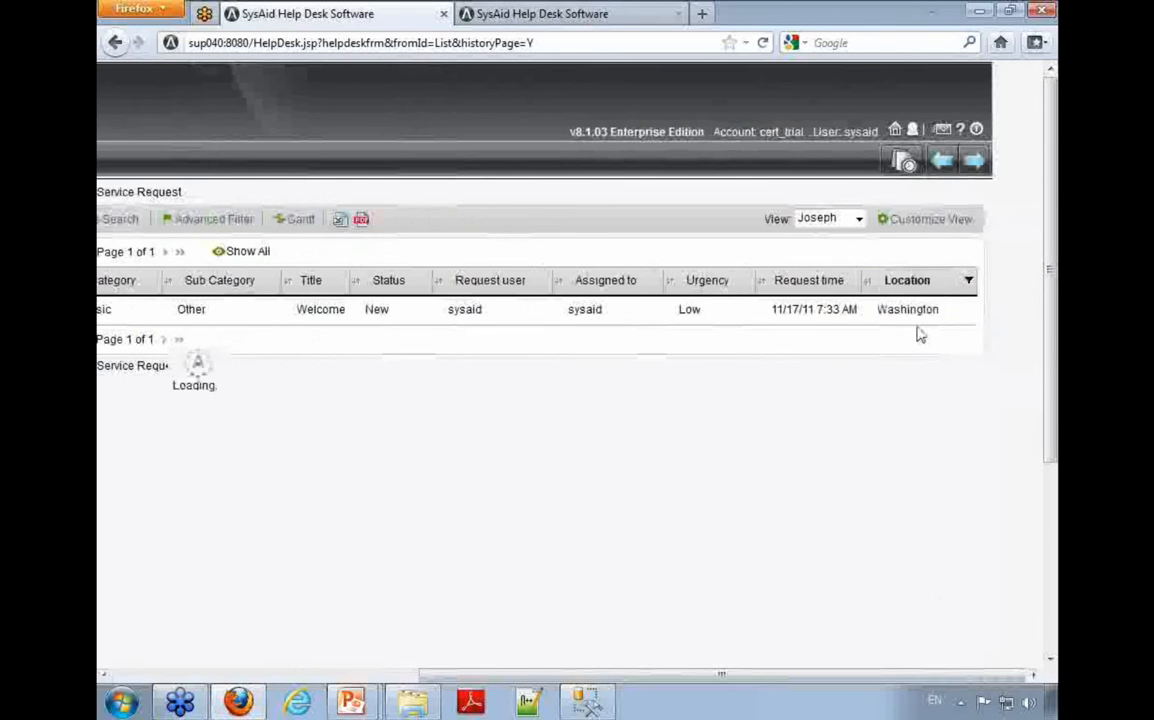
{"action": "left_click", "coordinate": [1005, 677]}
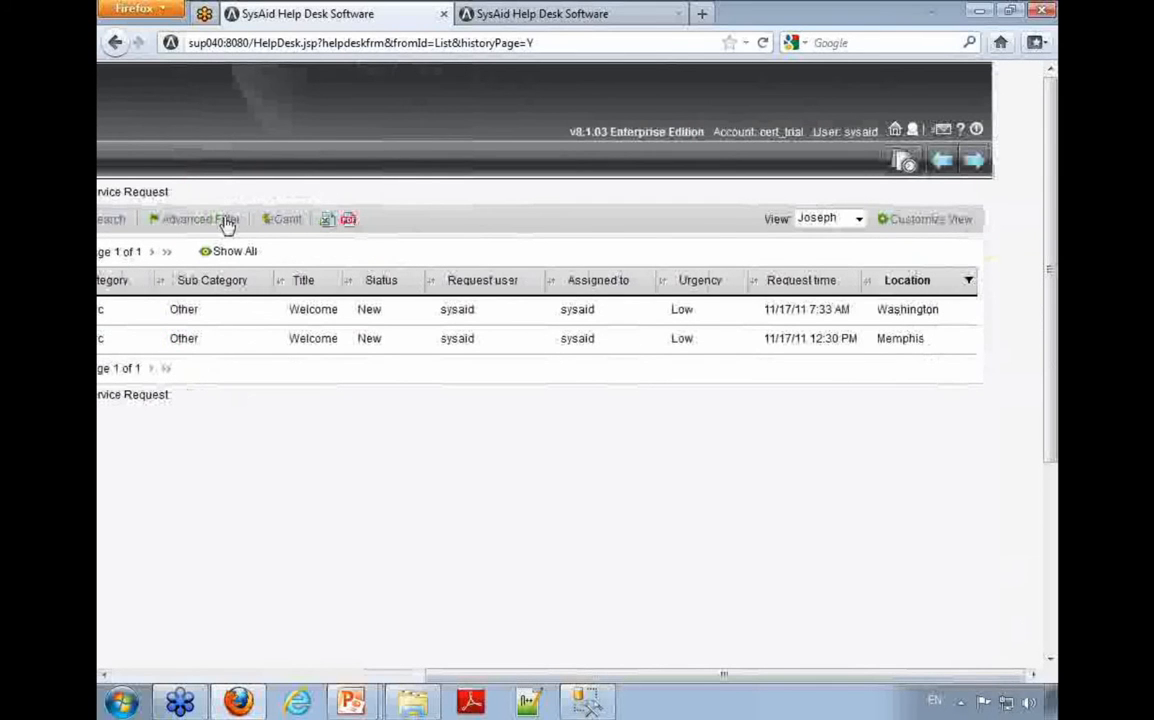
Step: Open the view's customization window and return to the service request list to show the Location filter's options
{"action": "left_click", "coordinate": [928, 219]}
{"action": "scroll", "coordinate": [280, 456], "scroll_direction": "down", "scroll_amount": 5}
{"action": "left_click", "coordinate": [942, 438]}
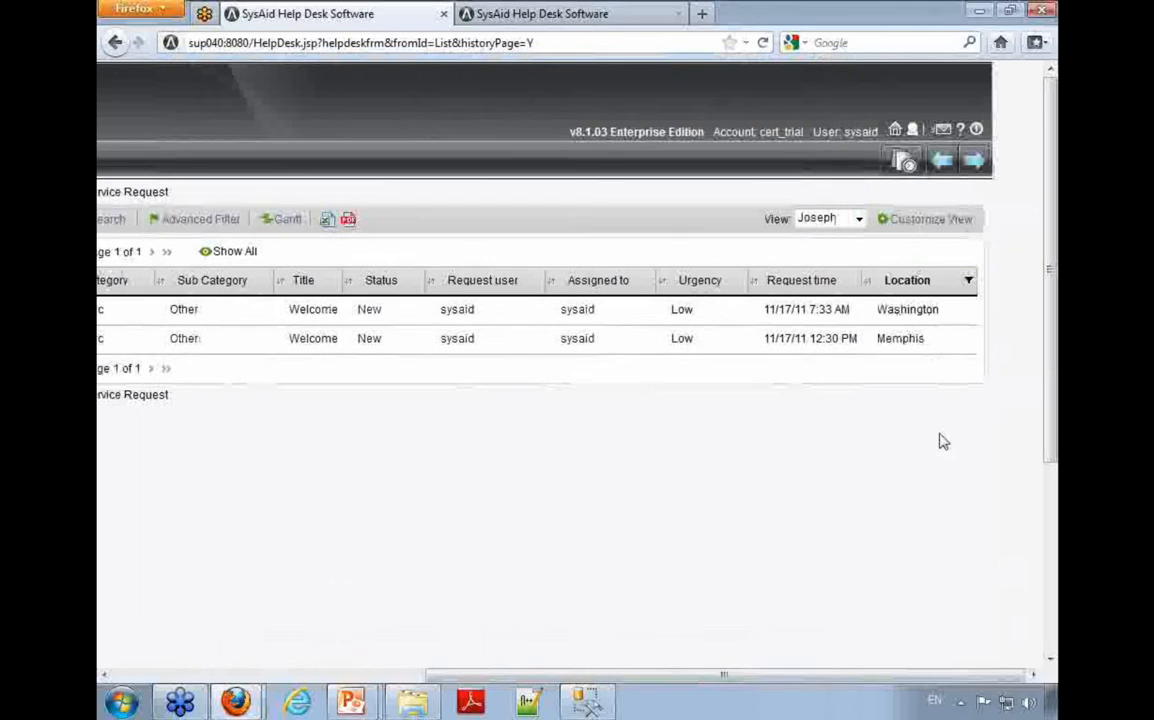
{"action": "left_click", "coordinate": [931, 284]}
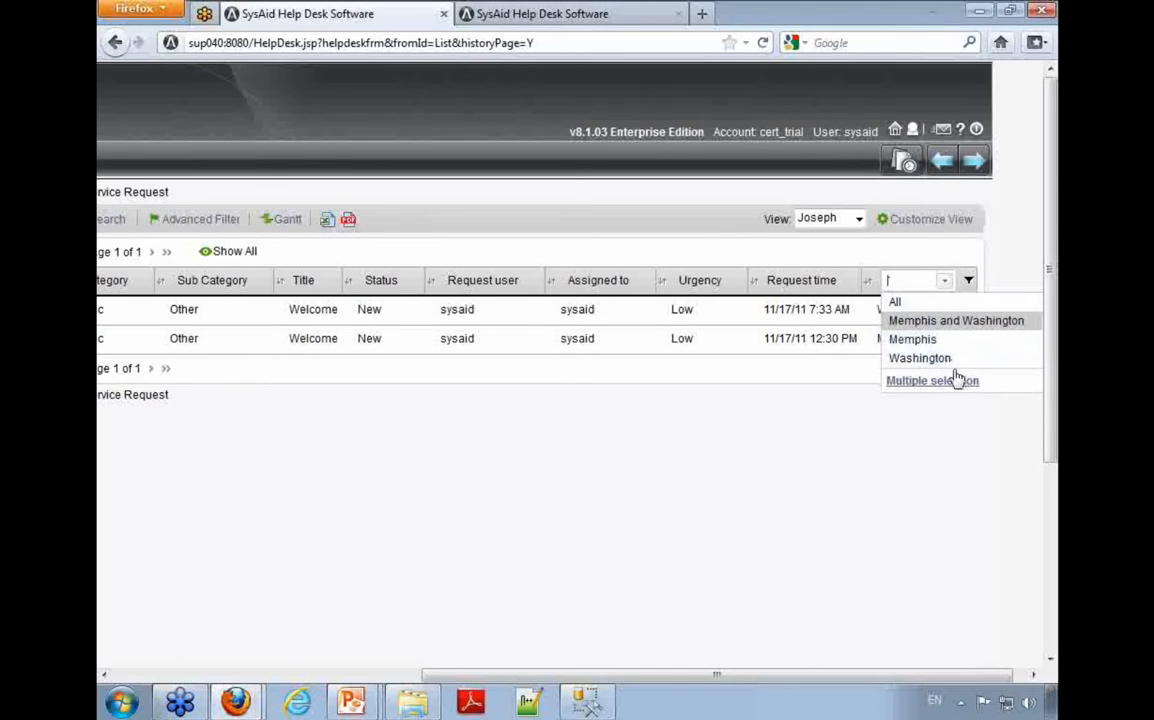
Step: Return to the Customize list window and open the ${list.location} filter for editing
{"action": "mouse_move", "coordinate": [236, 702]}
{"action": "left_click", "coordinate": [195, 657]}
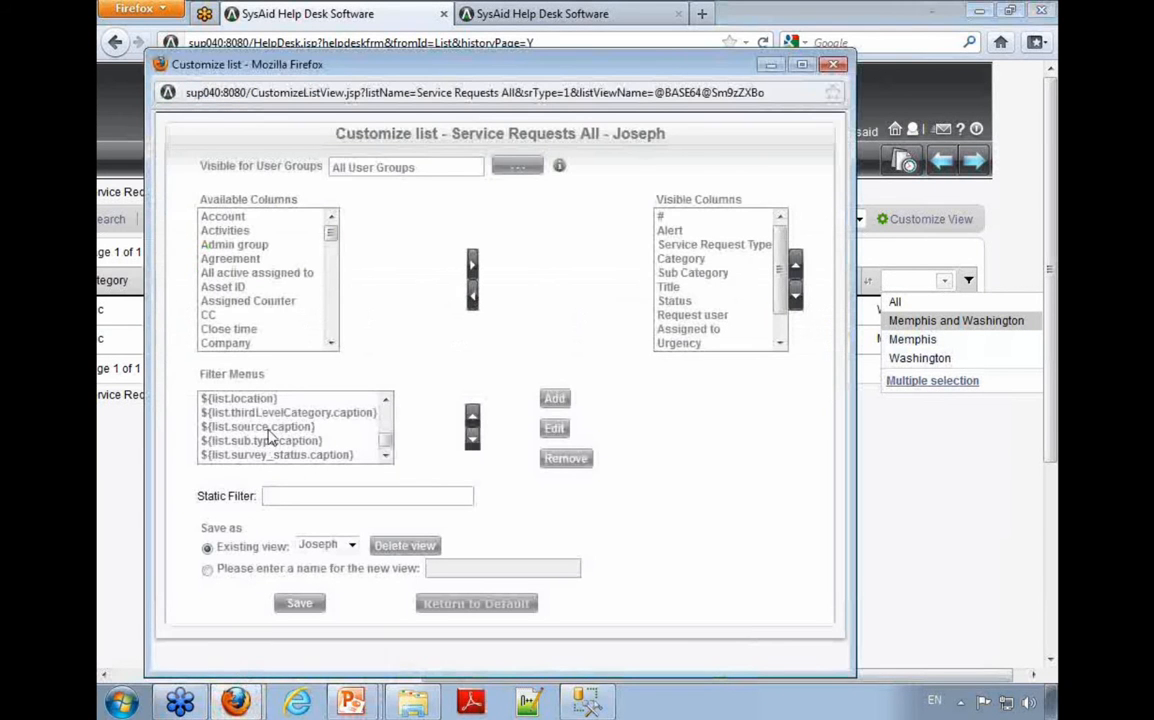
{"action": "left_click", "coordinate": [248, 399]}
{"action": "left_click", "coordinate": [554, 430]}
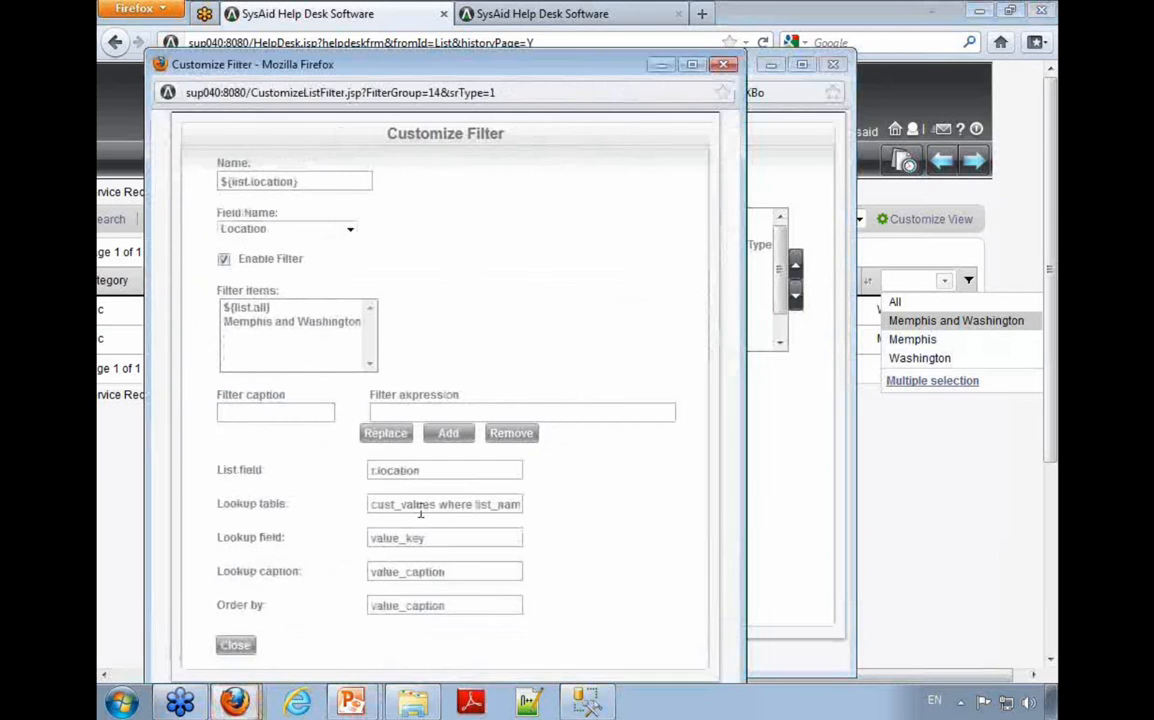
Step: Highlight the filter's database settings, from List field to Order by, and examine the List field and Lookup table values
{"action": "left_click_drag", "start_coordinate": [209, 470], "coordinate": [294, 614]}
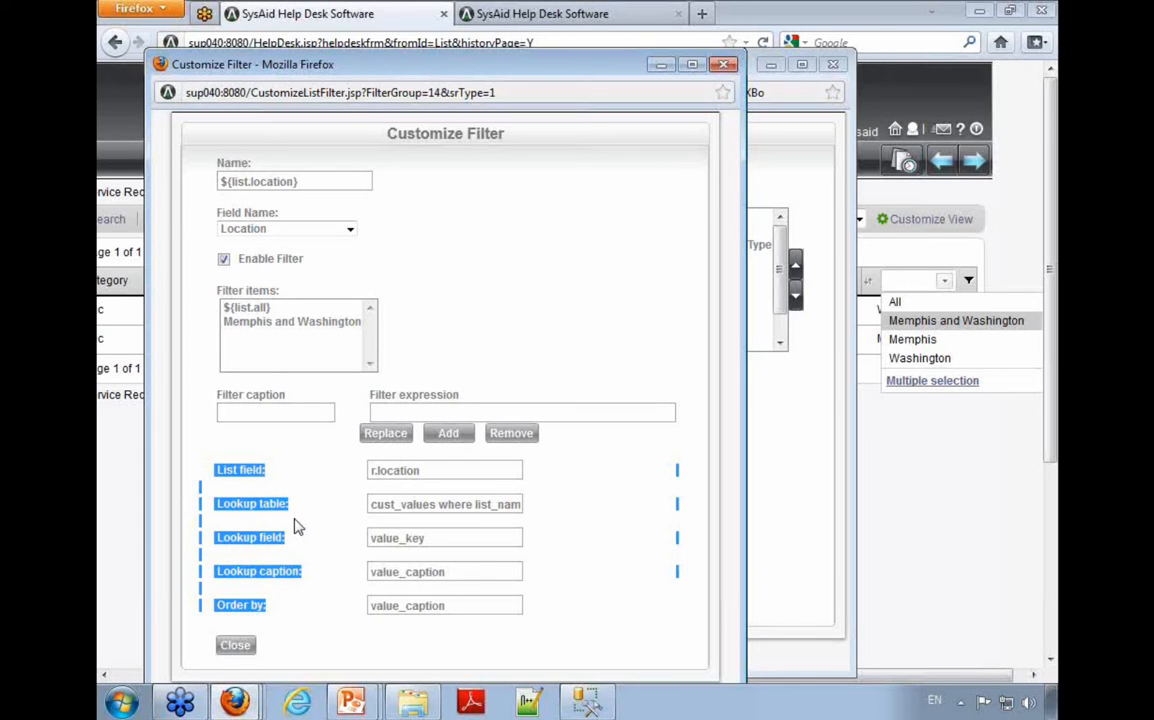
{"action": "left_click", "coordinate": [276, 476]}
{"action": "left_click_drag", "start_coordinate": [268, 470], "coordinate": [208, 470]}
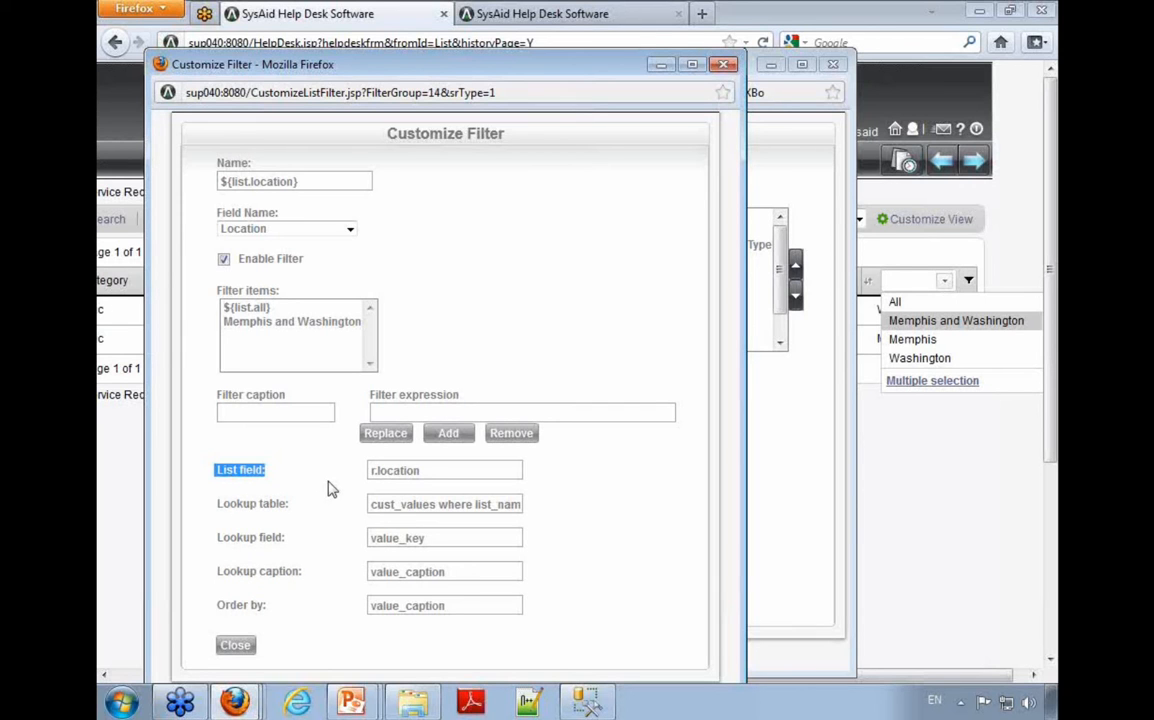
{"action": "left_click_drag", "start_coordinate": [422, 470], "coordinate": [376, 470]}
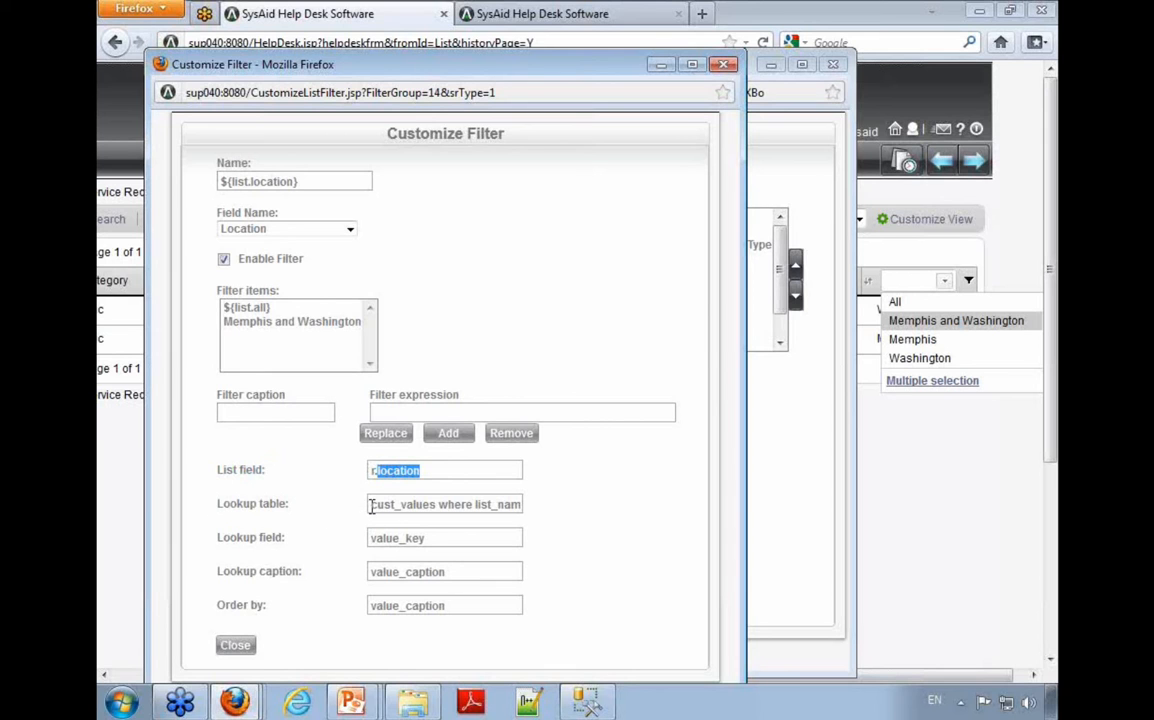
{"action": "left_click_drag", "start_coordinate": [370, 506], "coordinate": [435, 535]}
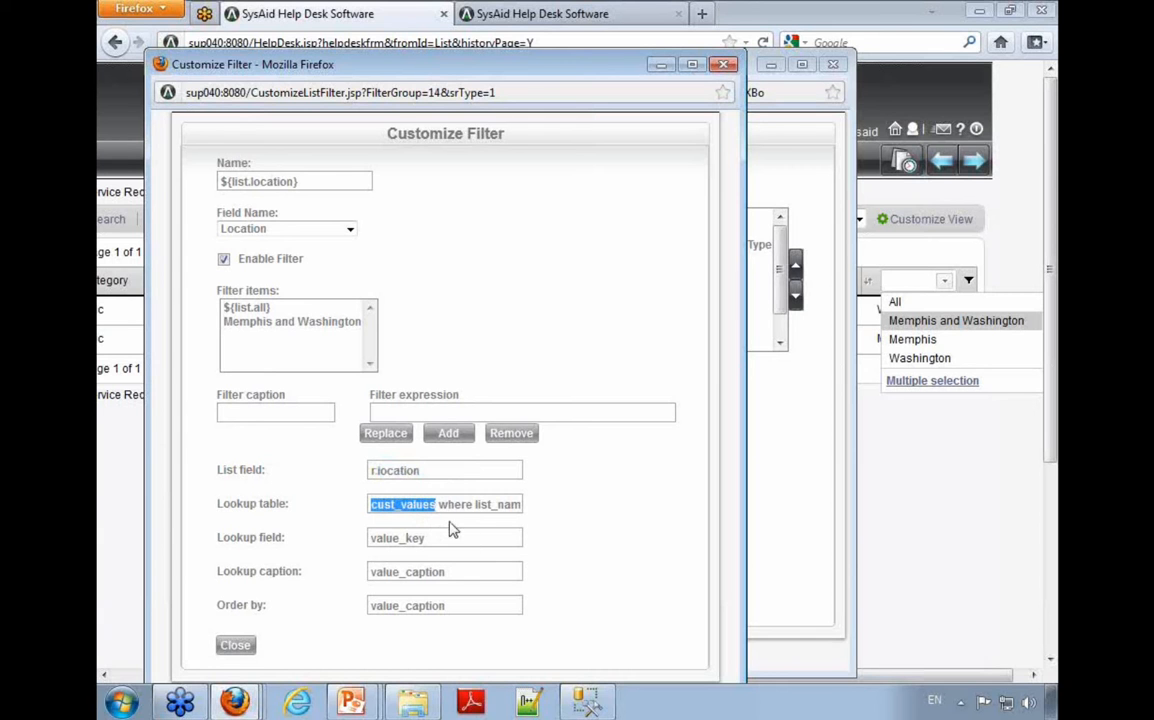
Step: Compare "cust_values" in the SQL Server Management Studio query with the Lookup table value in Firefox's Customize Filter window
{"action": "left_click", "coordinate": [587, 702]}
{"action": "double_click", "coordinate": [541, 135]}
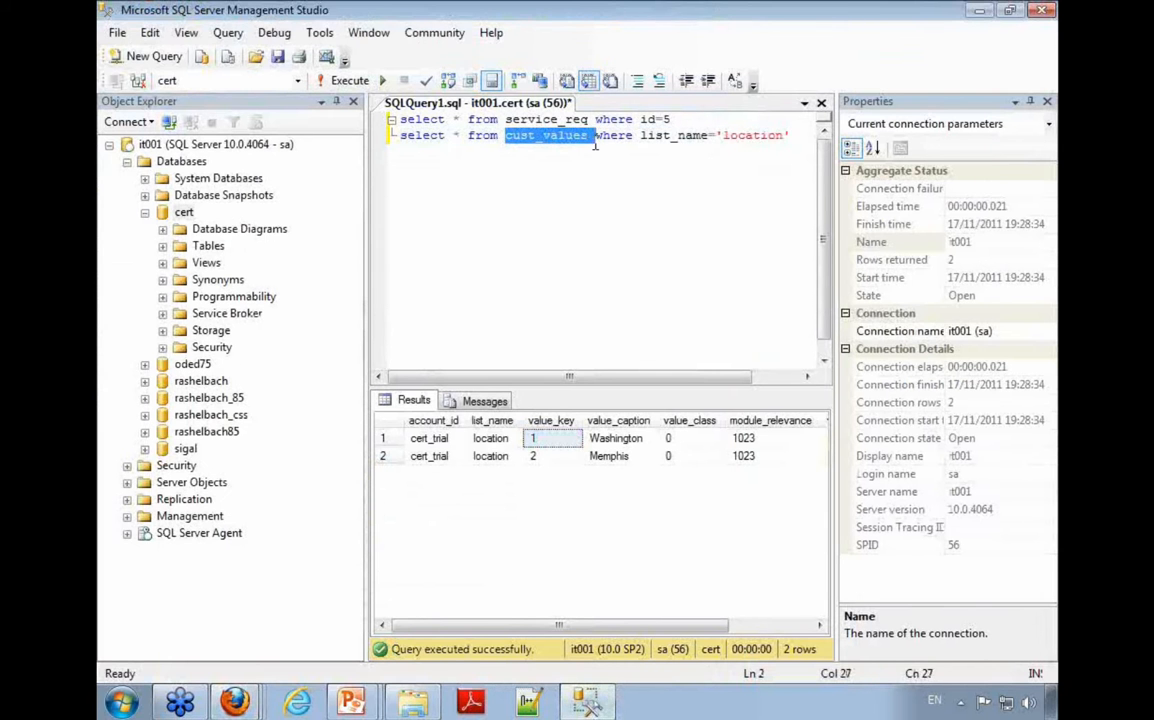
{"action": "left_click", "coordinate": [590, 710]}
{"action": "left_click", "coordinate": [445, 506]}
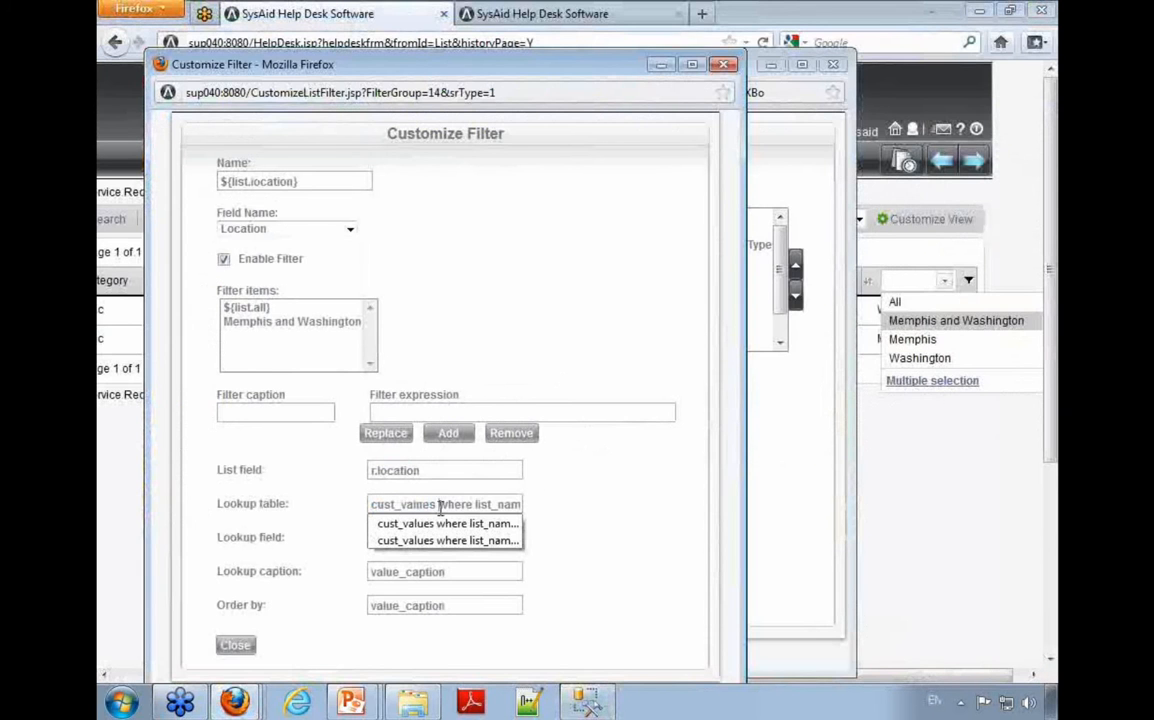
{"action": "left_click_drag", "start_coordinate": [436, 506], "coordinate": [525, 510]}
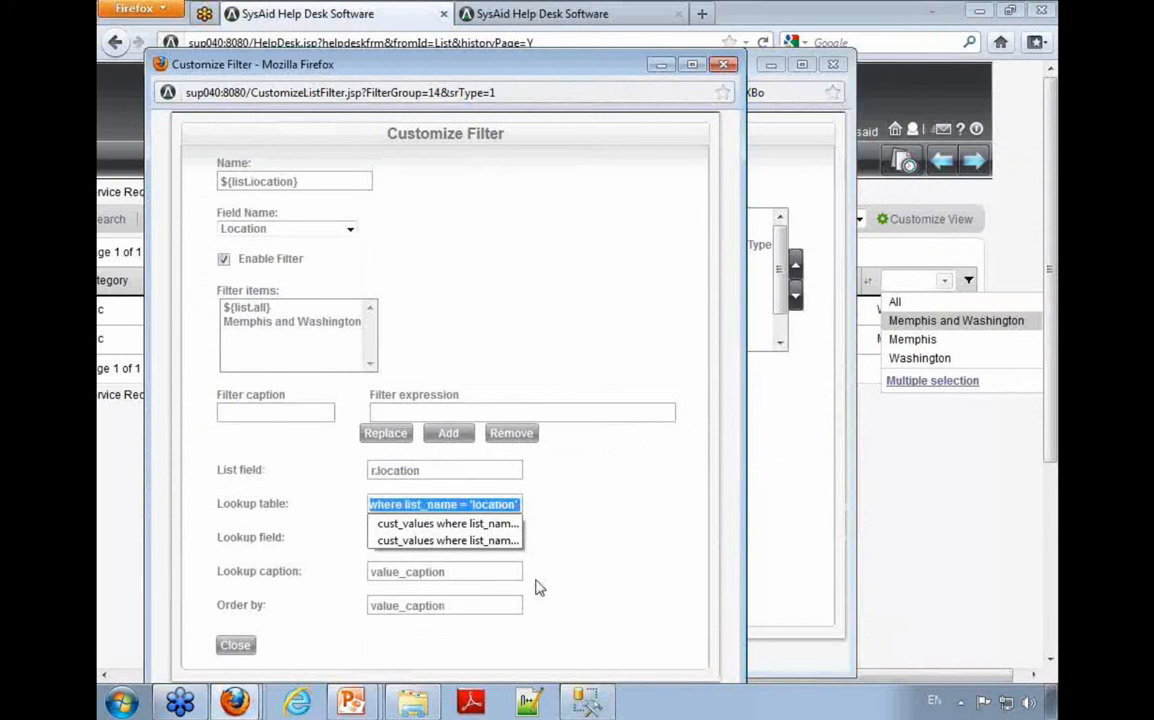
Step: Switch to SQL Server Management Studio and highlight "cust_values where list_name='location'" in the query, returning to the filter window
{"action": "left_click", "coordinate": [587, 708]}
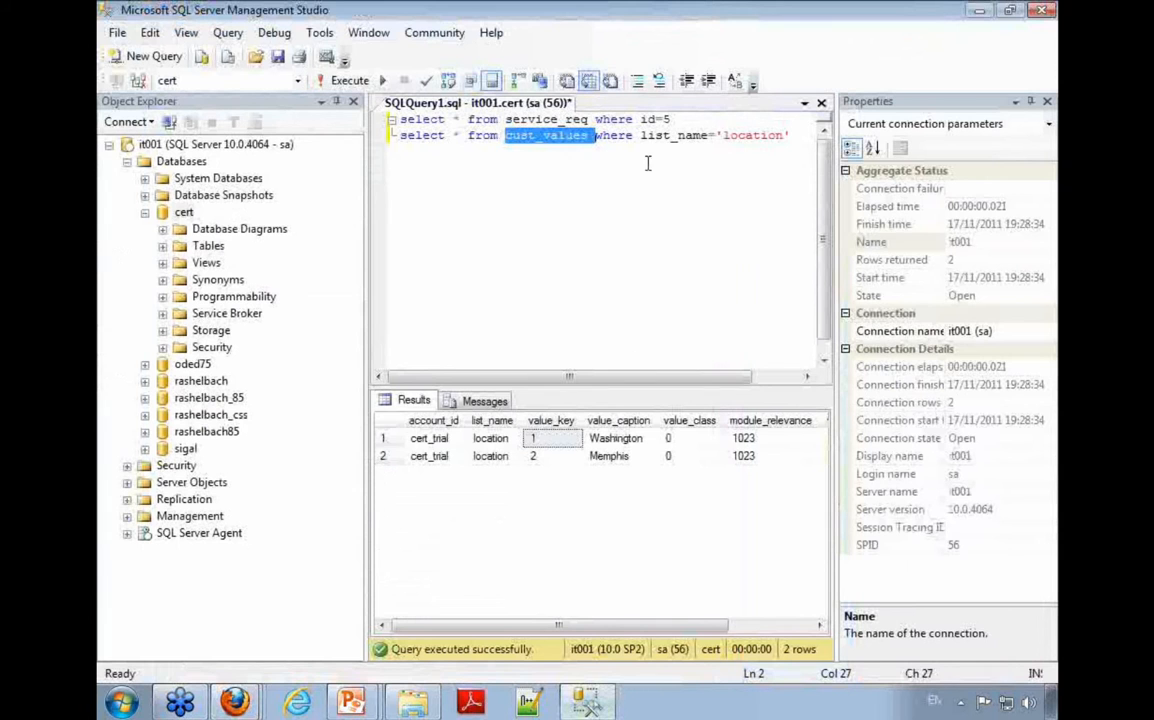
{"action": "left_click", "coordinate": [589, 147]}
{"action": "left_click_drag", "start_coordinate": [589, 149], "coordinate": [507, 167]}
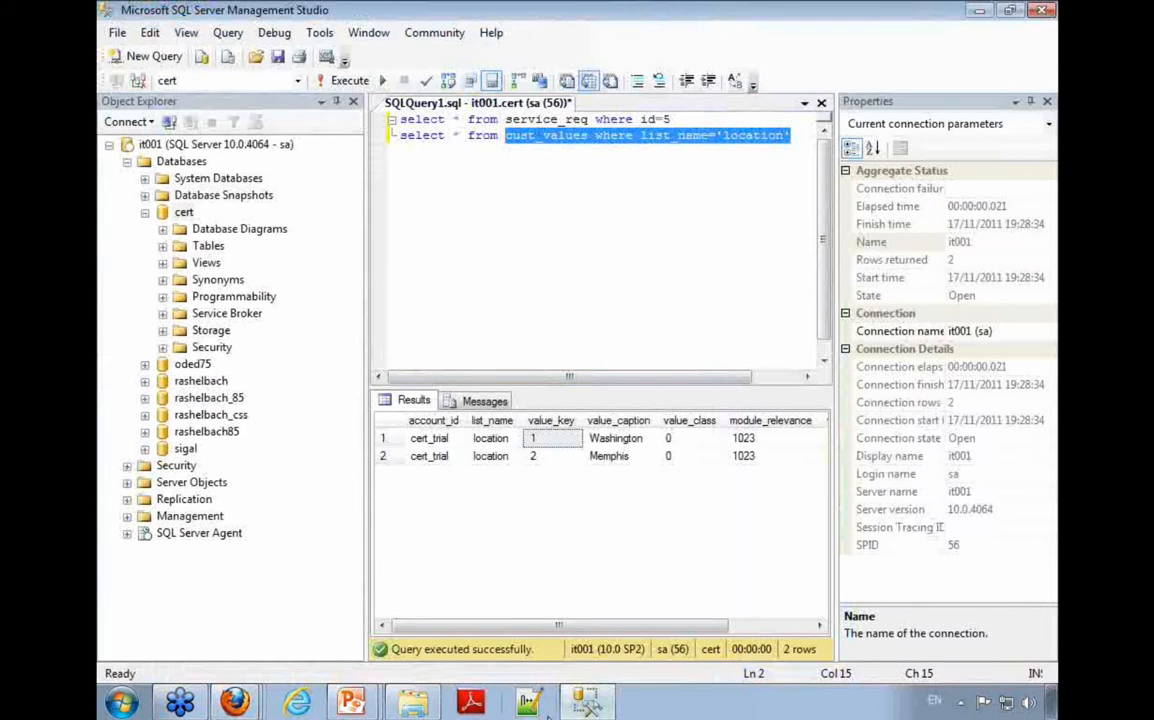
{"action": "left_click", "coordinate": [585, 706]}
Step: Examine the condition in the Lookup table value and the "r.location" entry in the List field
{"action": "triple_click", "coordinate": [484, 508]}
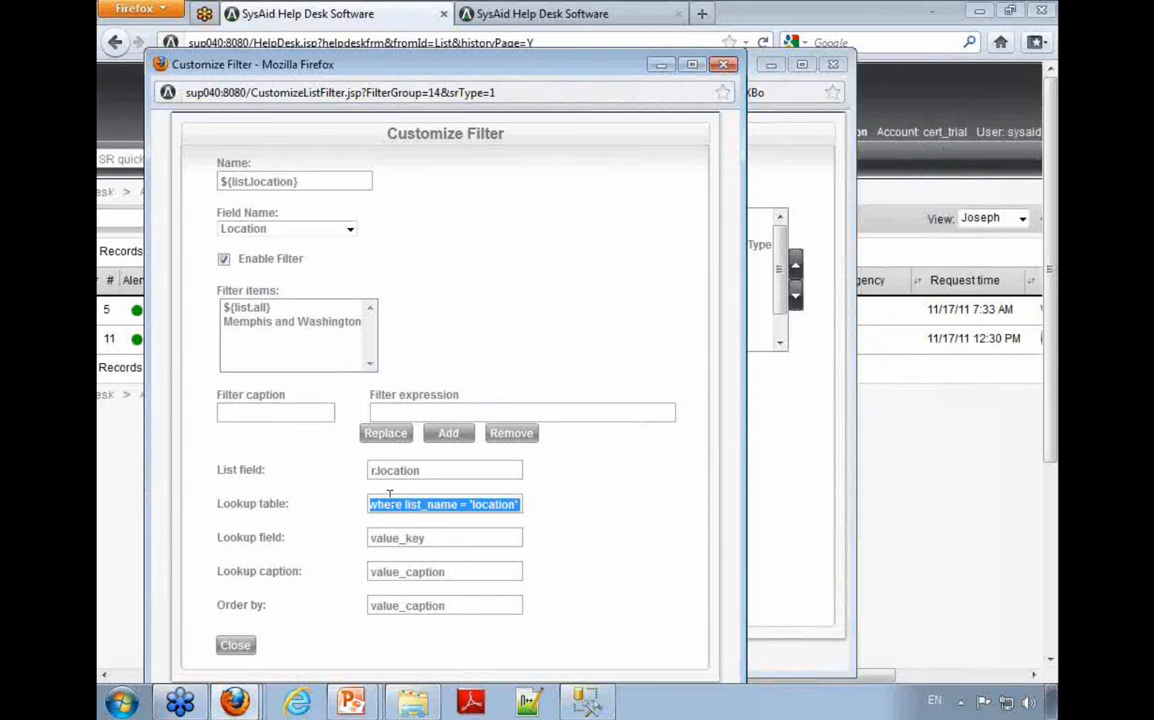
{"action": "left_click", "coordinate": [405, 505]}
{"action": "left_click", "coordinate": [558, 564]}
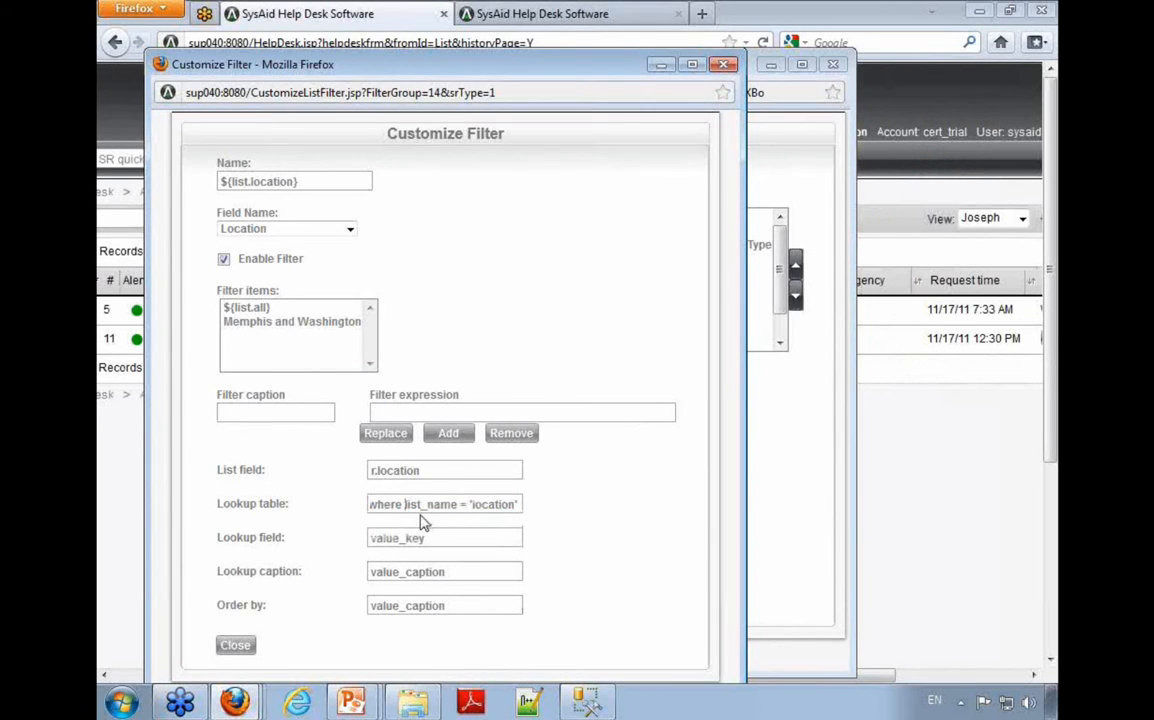
{"action": "left_click_drag", "start_coordinate": [406, 505], "coordinate": [322, 520]}
{"action": "left_click", "coordinate": [320, 523]}
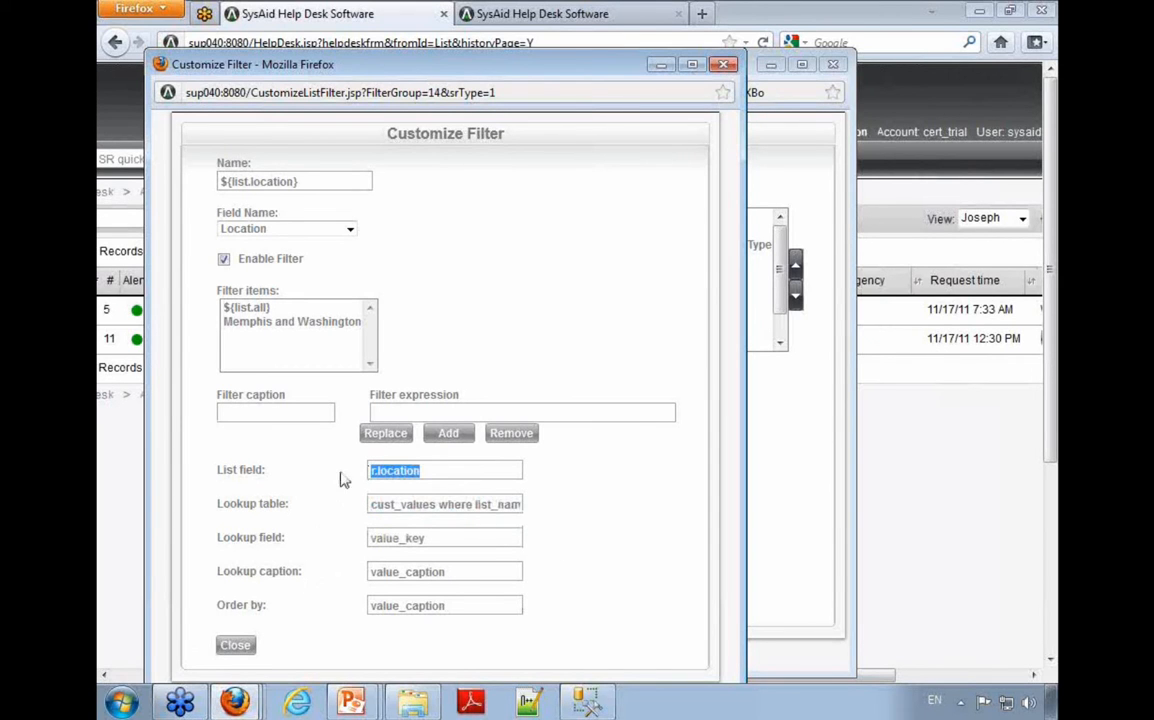
Step: Compare the filter's Lookup field value "value_key" with the value_key column in SQL Server Management Studio's query results, returning to the filter window
{"action": "key", "text": "Tab"}
{"action": "key", "text": "Tab"}
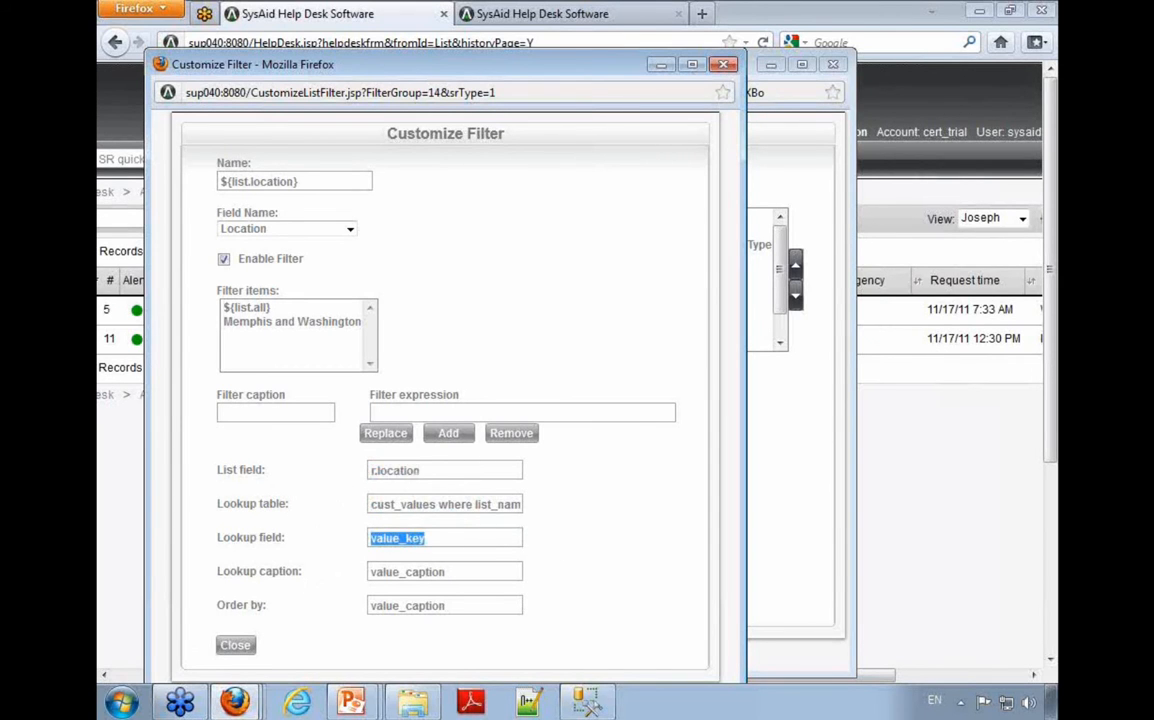
{"action": "left_click", "coordinate": [590, 702]}
{"action": "left_click", "coordinate": [549, 423]}
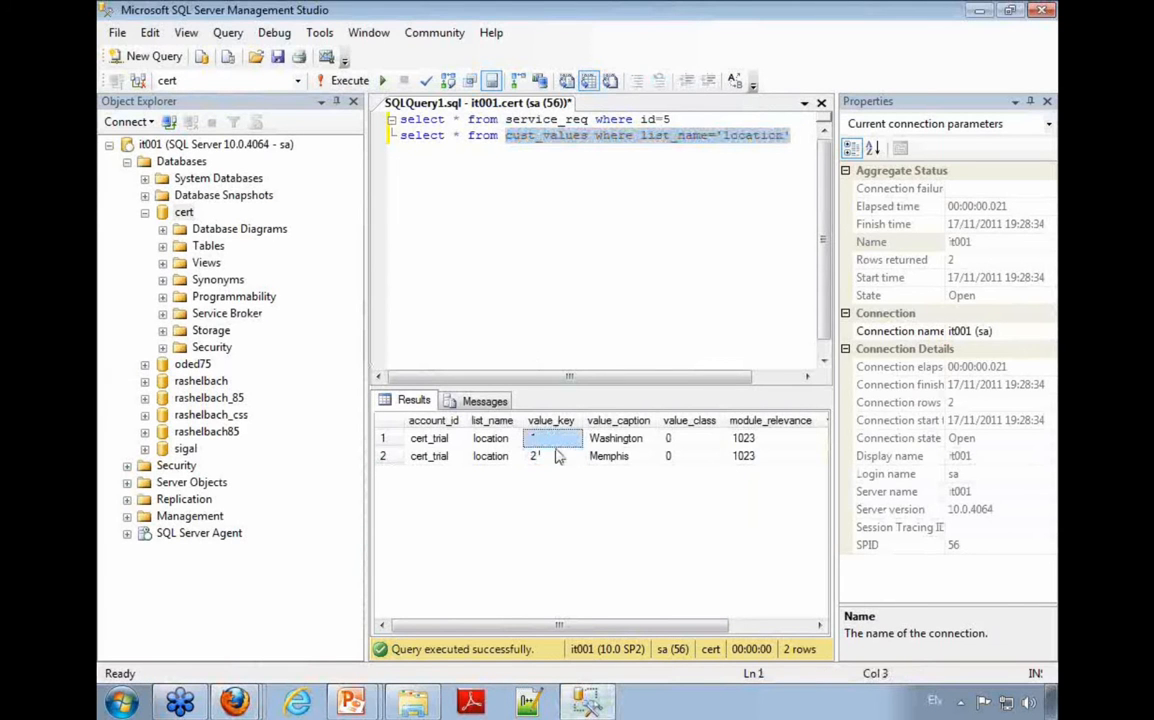
{"action": "key", "text": "alt+Tab"}
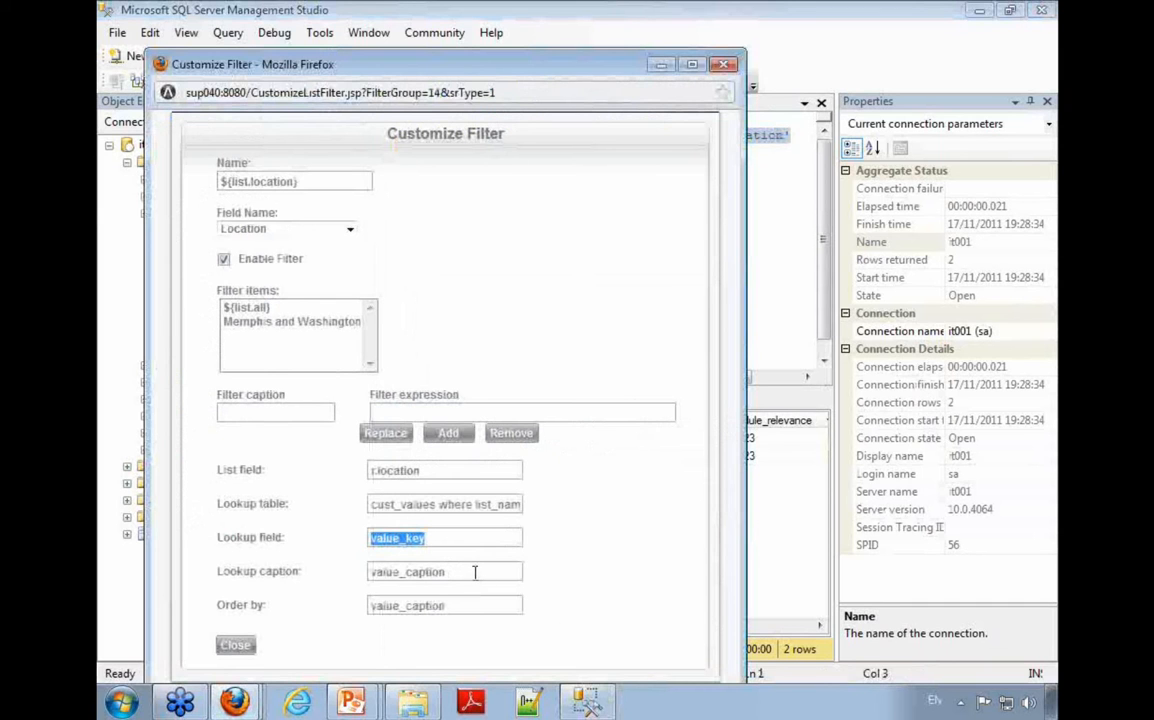
Step: Compare the Lookup caption value "value_caption" with the Washington and Memphis entries in SQL Server Management Studio's results, returning to the filter window
{"action": "left_click_drag", "start_coordinate": [475, 572], "coordinate": [349, 574]}
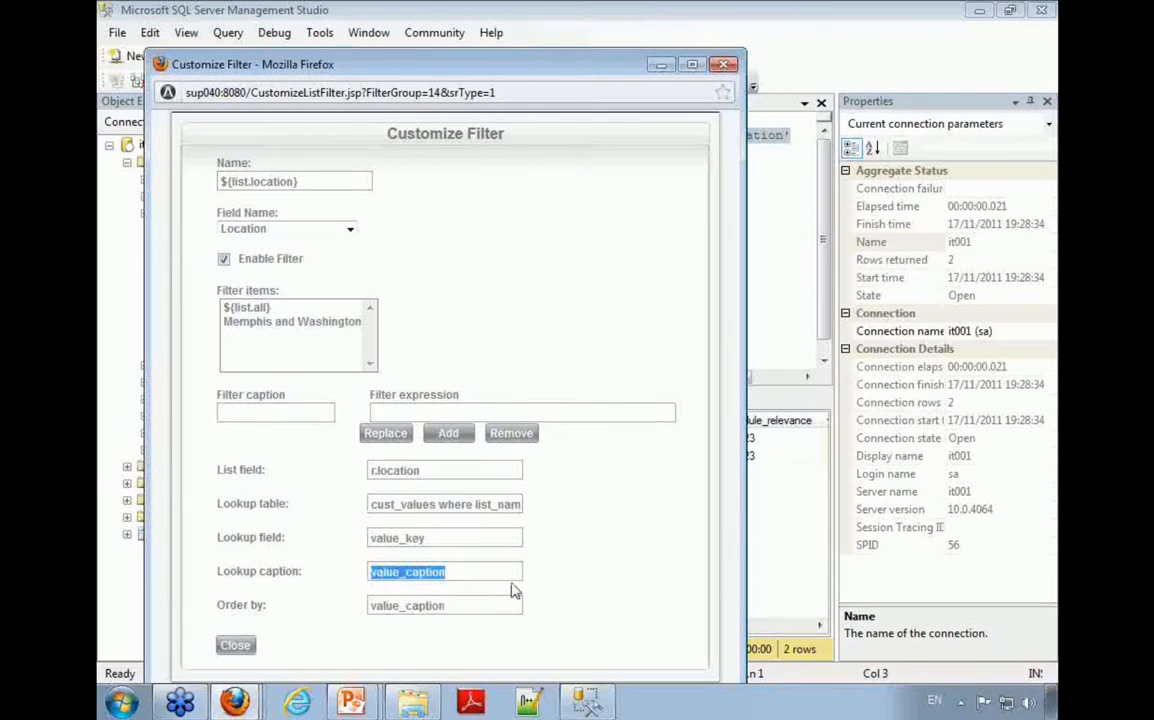
{"action": "key", "text": "alt+Tab"}
{"action": "left_click_drag", "start_coordinate": [640, 441], "coordinate": [620, 457]}
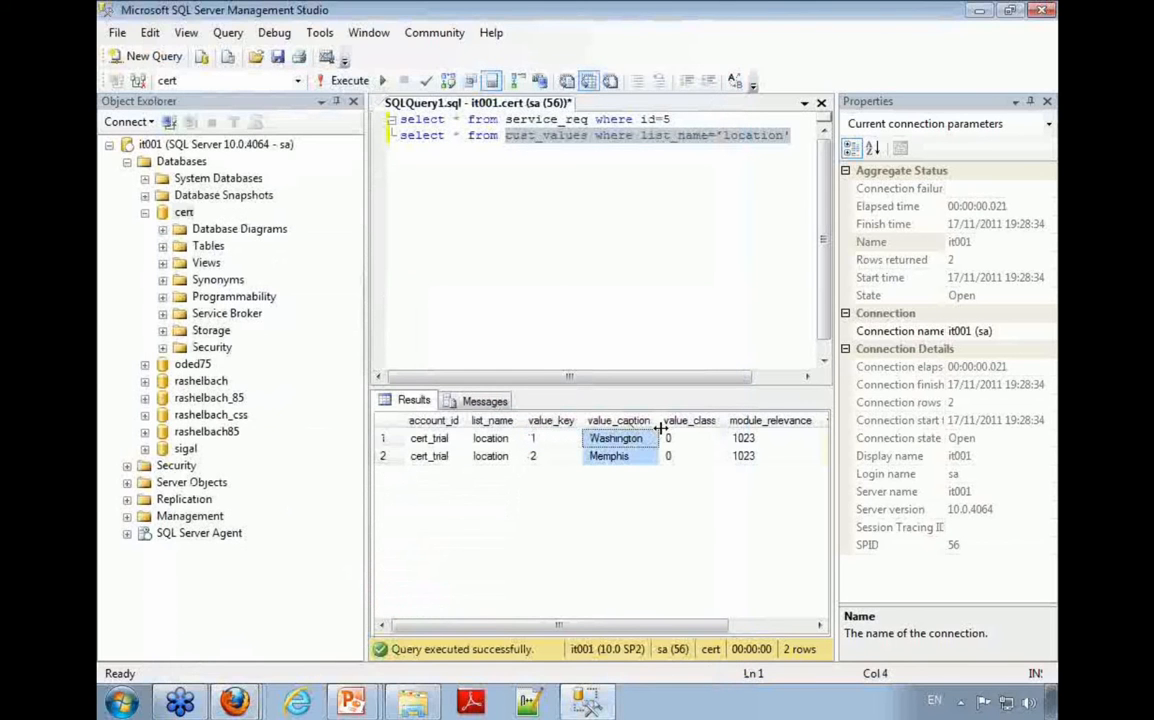
{"action": "key", "text": "alt+Tab"}
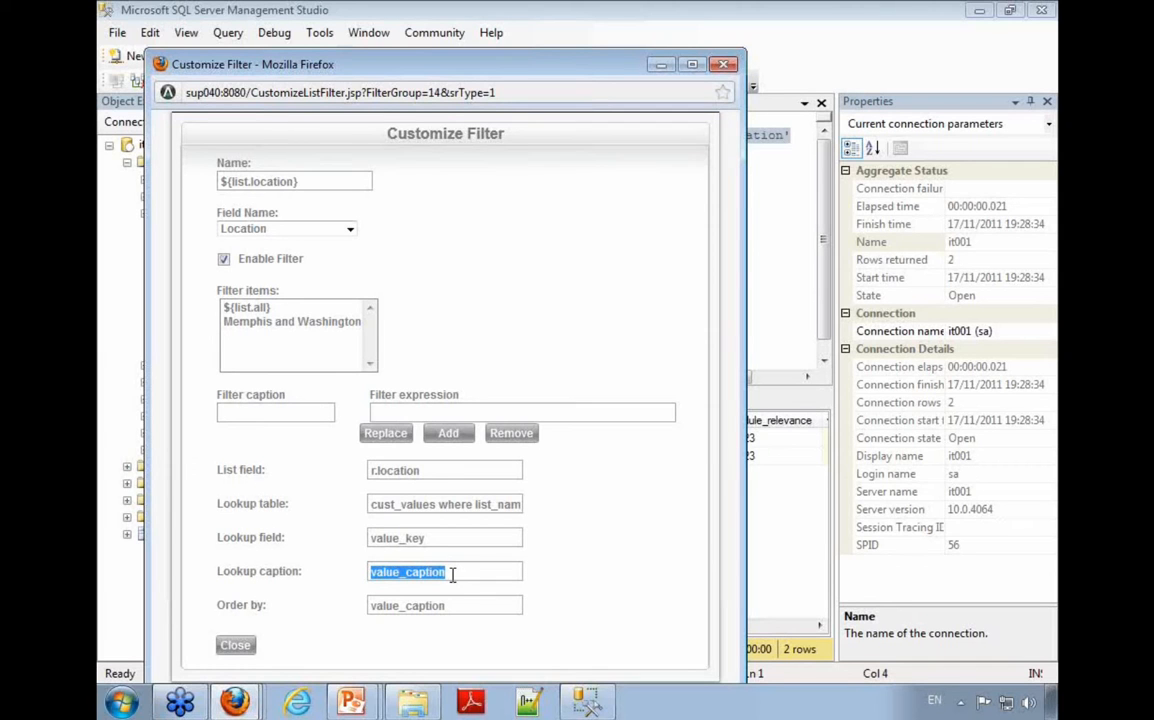
Step: Examine the Order by value "value_caption" and its alternatives, recheck the Lookup field, and close the filter settings
{"action": "left_click_drag", "start_coordinate": [464, 605], "coordinate": [330, 609]}
{"action": "left_click_drag", "start_coordinate": [479, 611], "coordinate": [311, 601]}
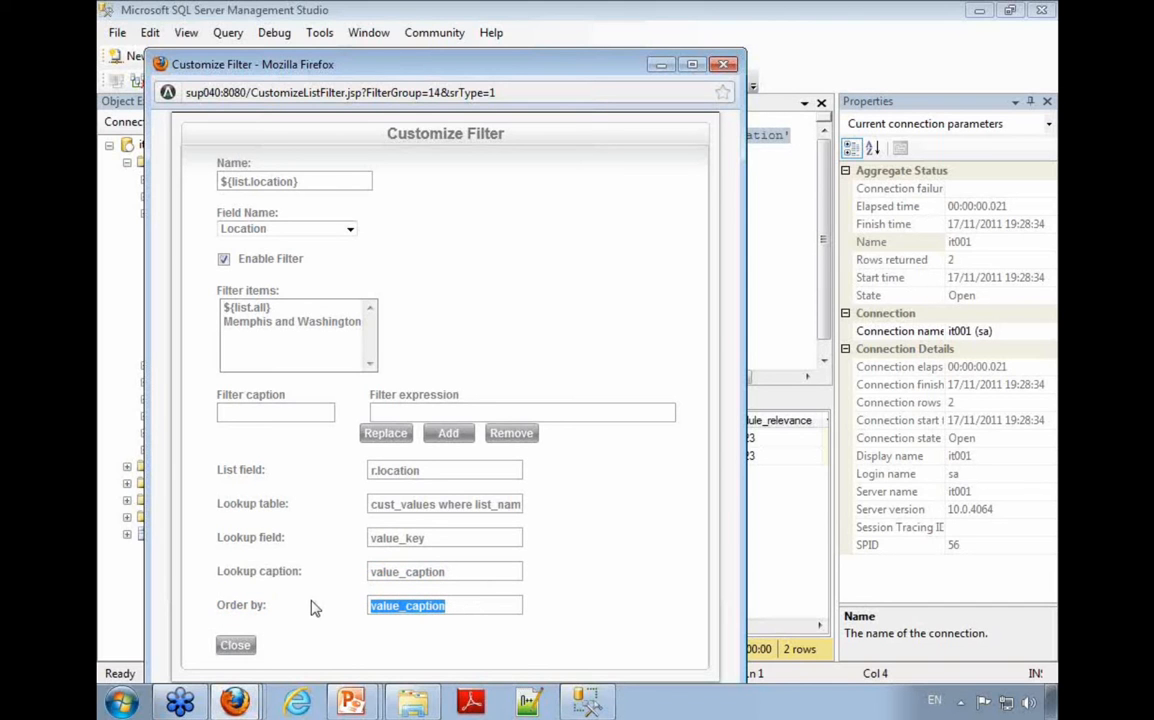
{"action": "double_click", "coordinate": [390, 605]}
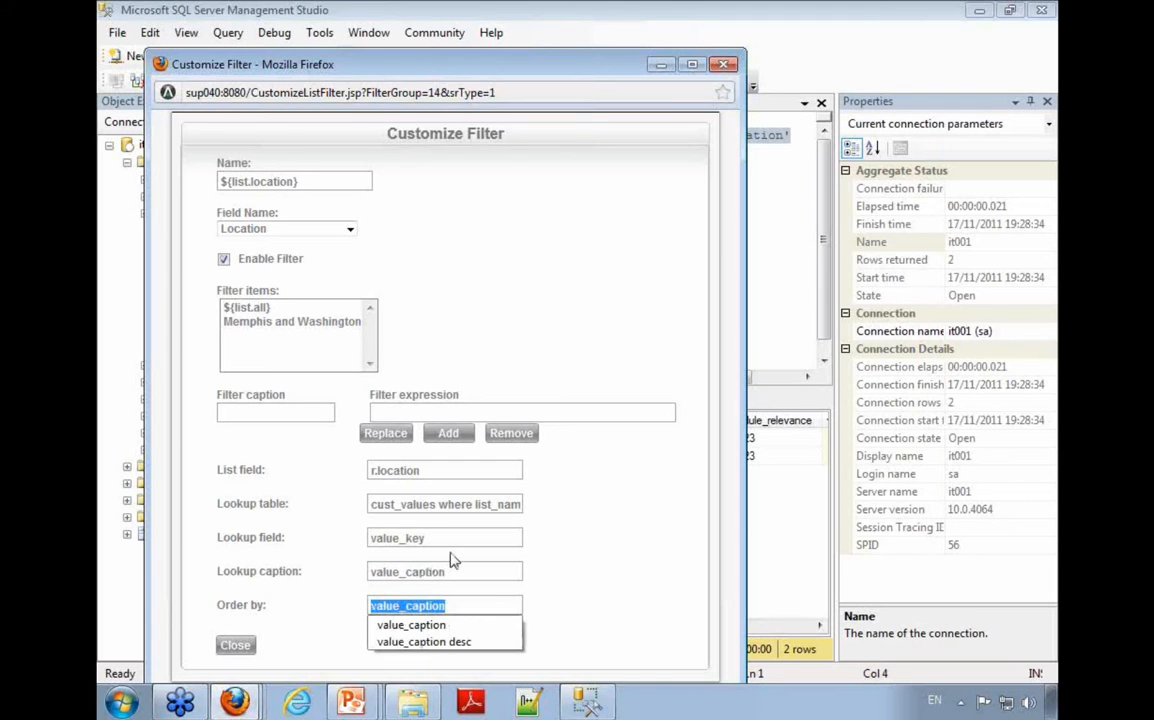
{"action": "key", "text": "shift+Tab"}
{"action": "key", "text": "shift+Tab"}
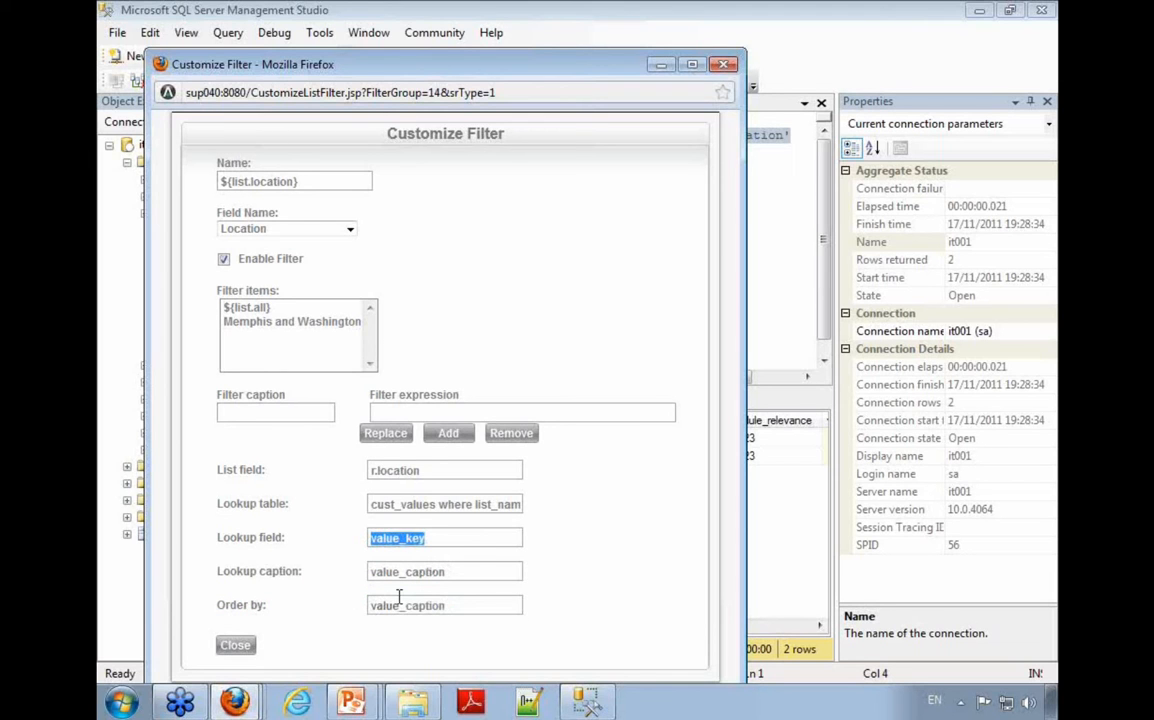
{"action": "left_click", "coordinate": [431, 657]}
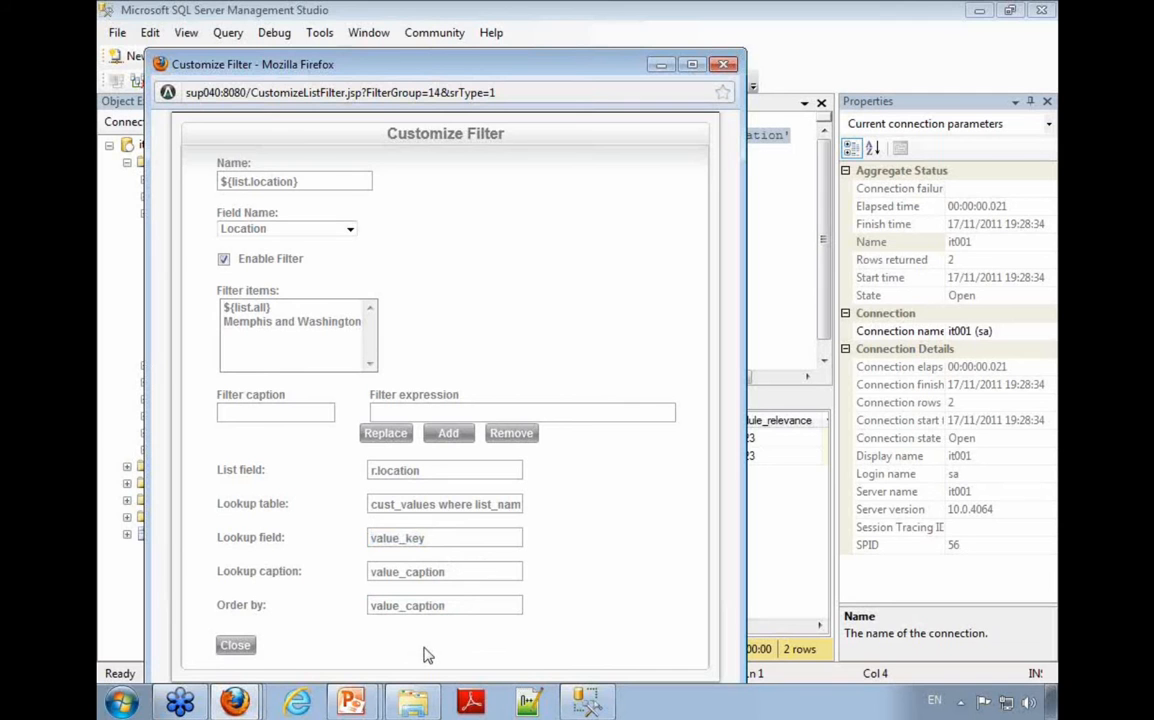
{"action": "left_click", "coordinate": [235, 645]}
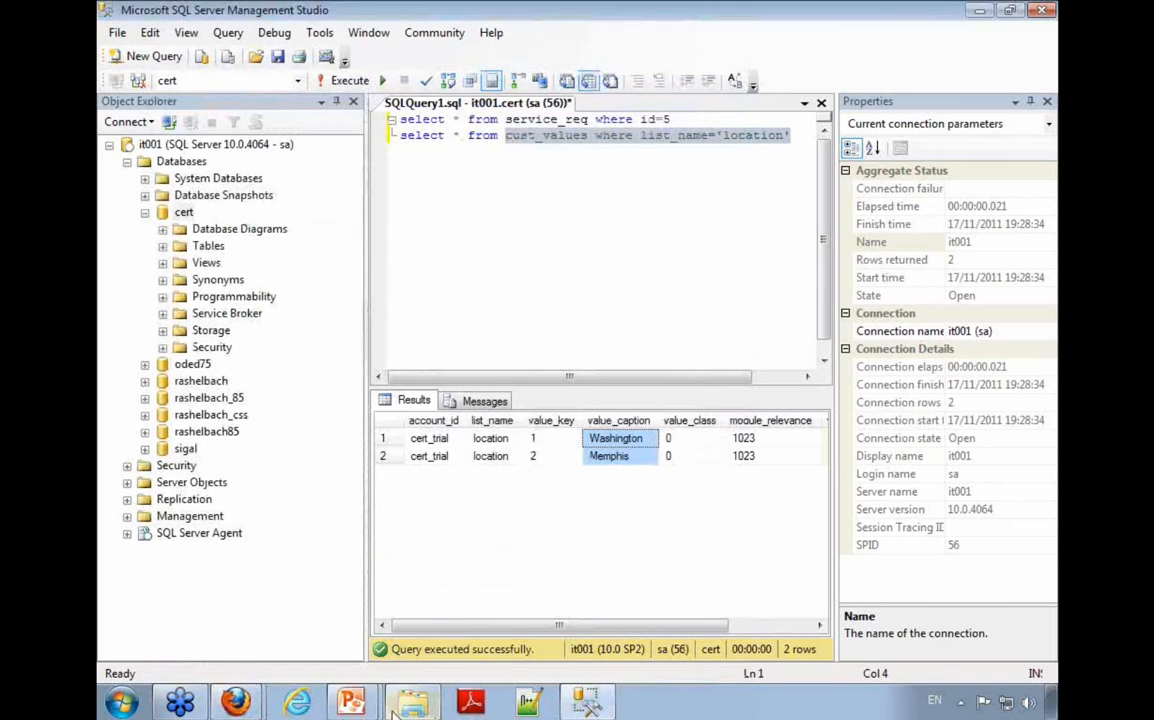
Step: Return to Firefox's Customize list window, enter a location condition as the static filter, and save it to the existing view
{"action": "mouse_move", "coordinate": [235, 703]}
{"action": "left_click", "coordinate": [224, 596]}
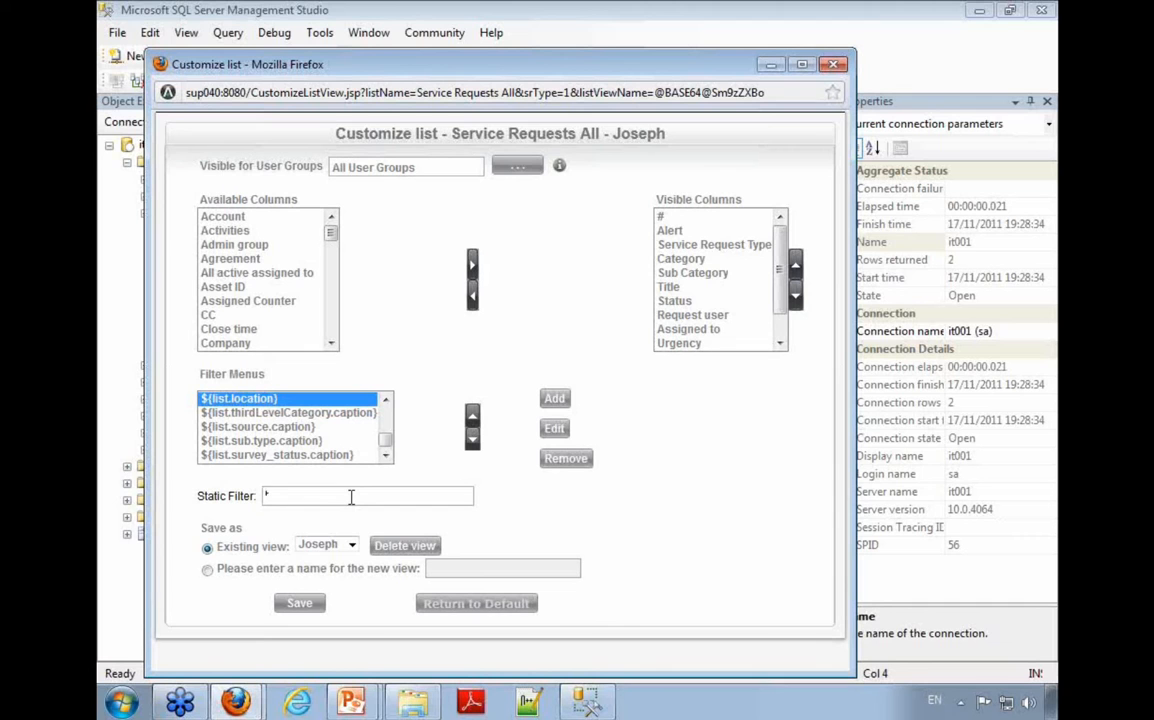
{"action": "type", "text": "ocationm"}
{"action": "left_click", "coordinate": [301, 604]}
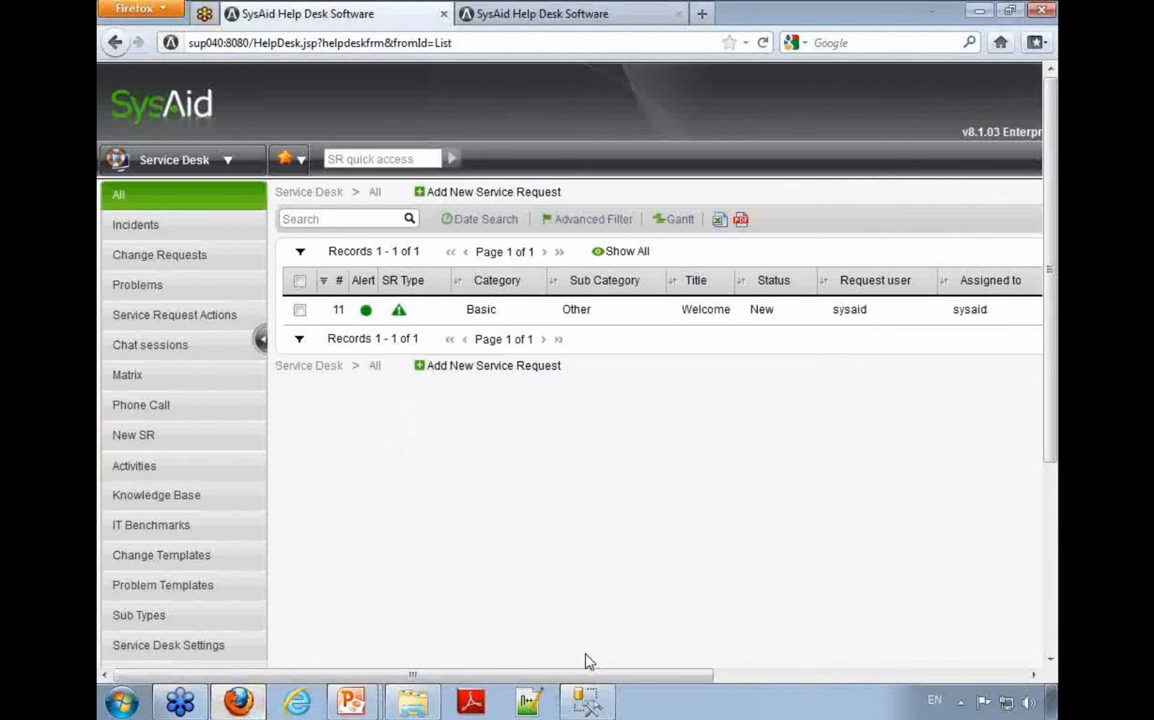
Step: Set the service request list's Location column filter to All and check the listed records
{"action": "left_click_drag", "start_coordinate": [588, 675], "coordinate": [989, 678]}
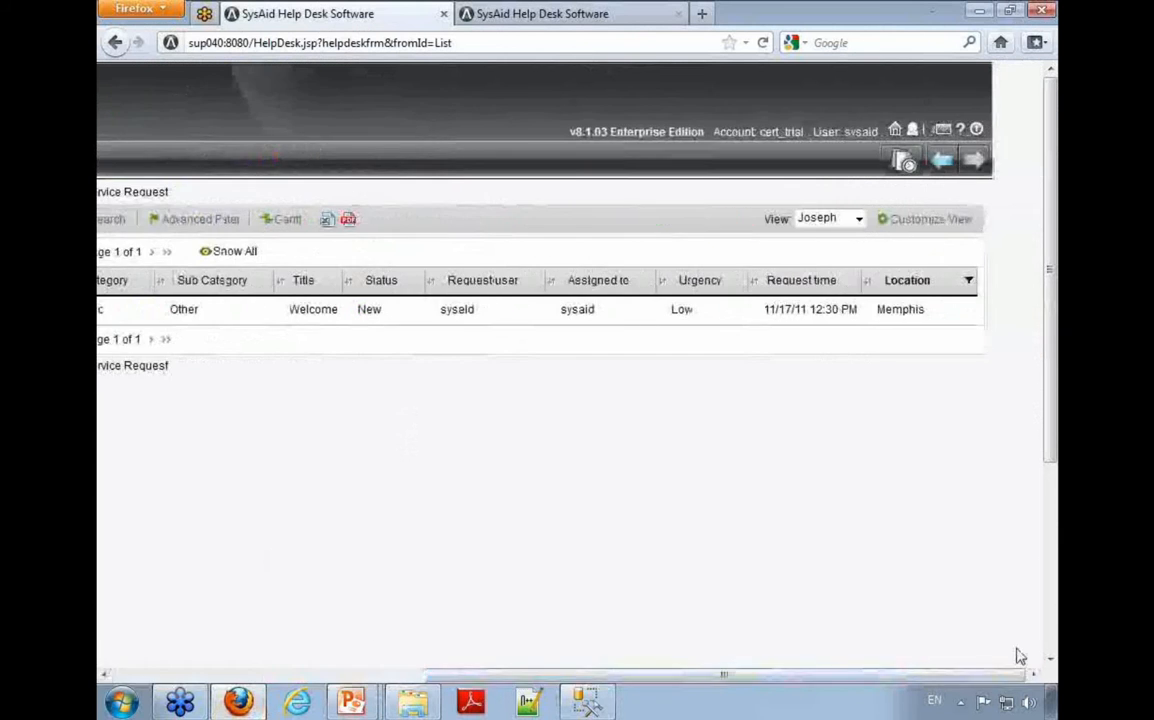
{"action": "left_click", "coordinate": [930, 288]}
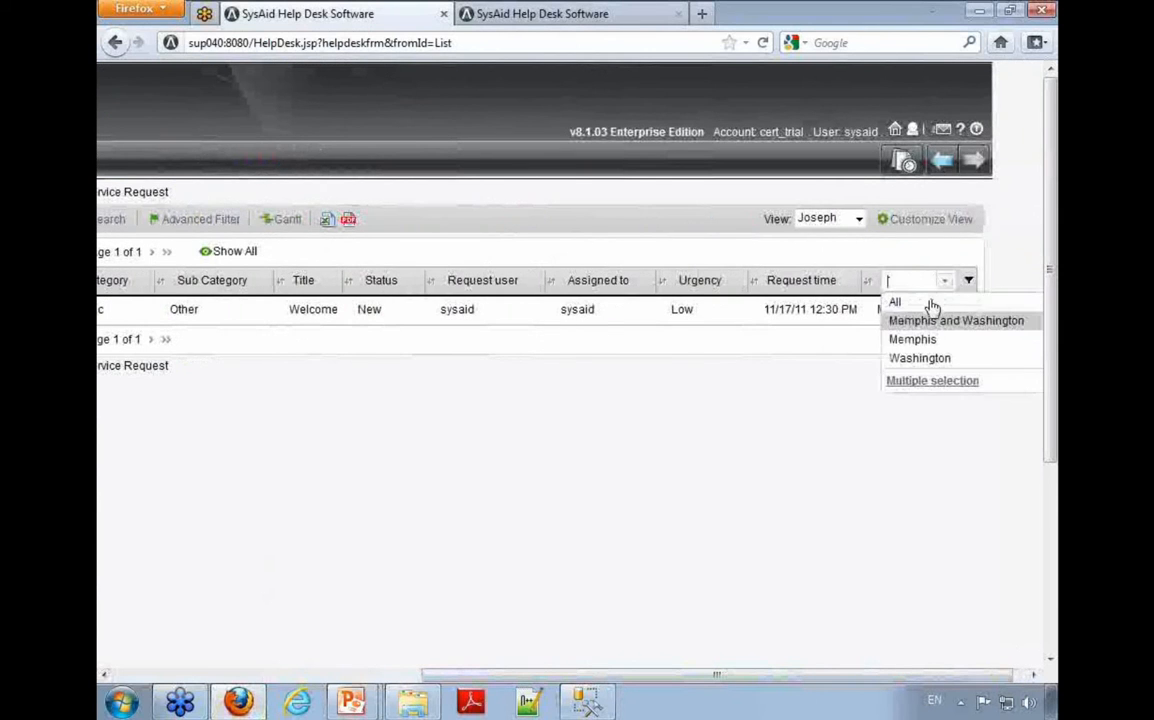
{"action": "left_click", "coordinate": [930, 323]}
{"action": "left_click", "coordinate": [958, 675]}
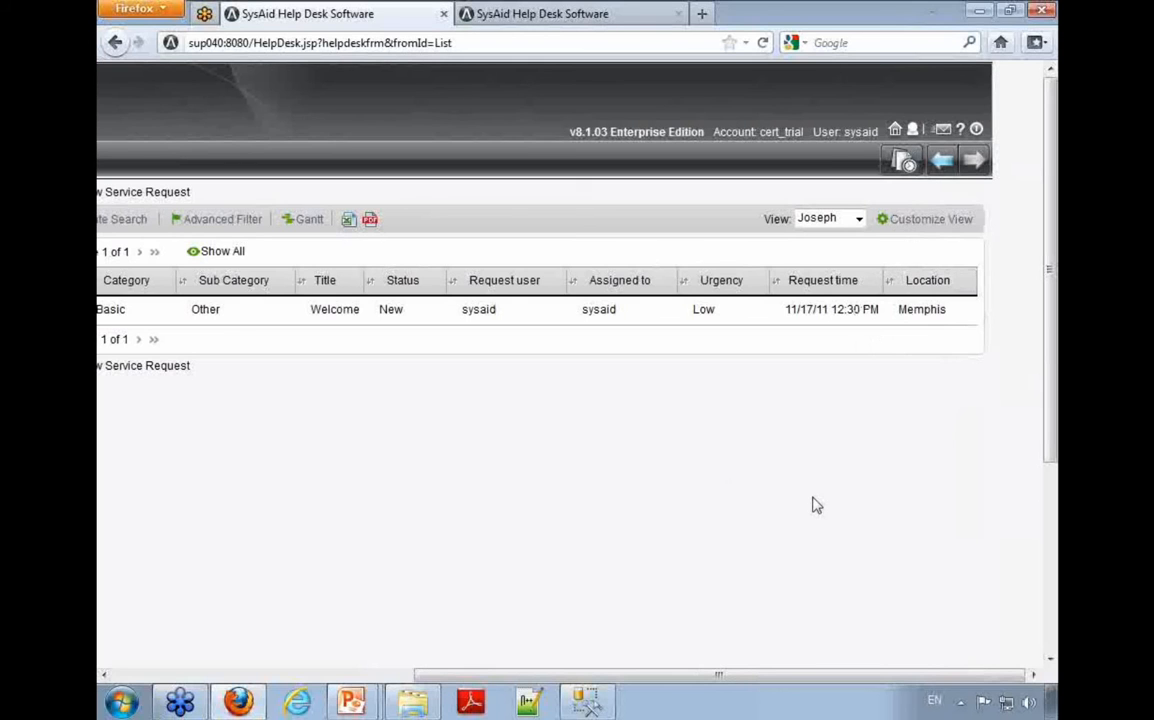
Step: Review the full width of the filtered service request list and the saved views available for it
{"action": "mouse_move", "coordinate": [246, 706]}
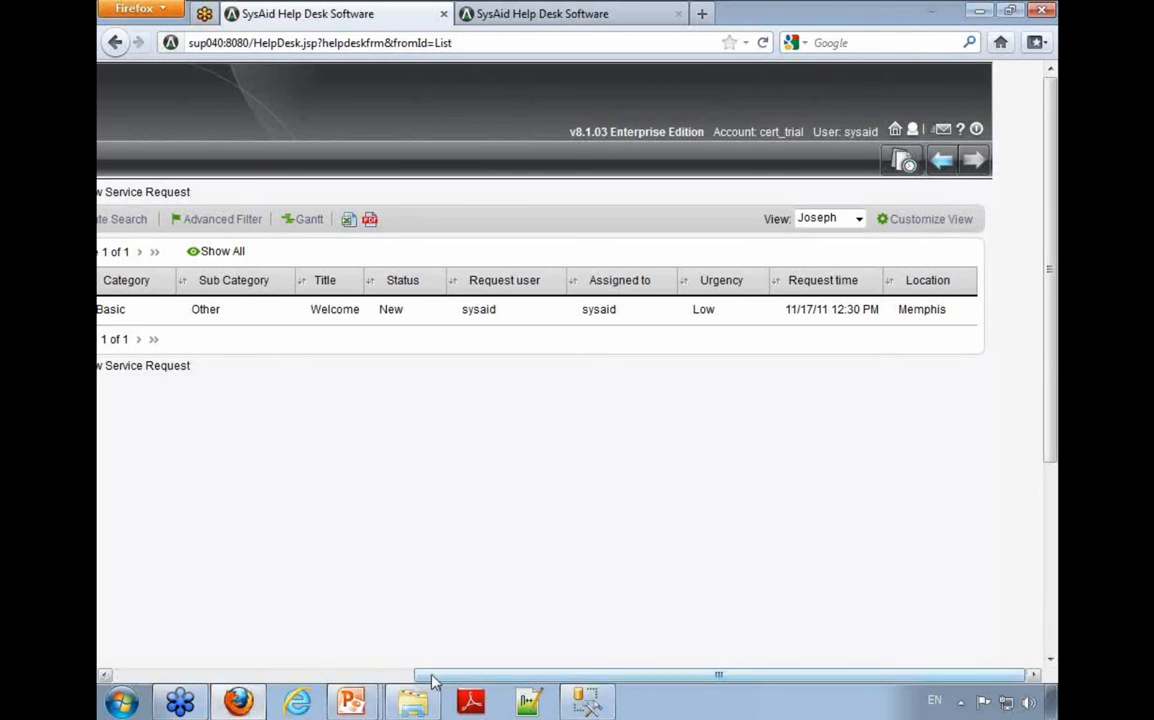
{"action": "left_click_drag", "start_coordinate": [425, 675], "coordinate": [112, 590]}
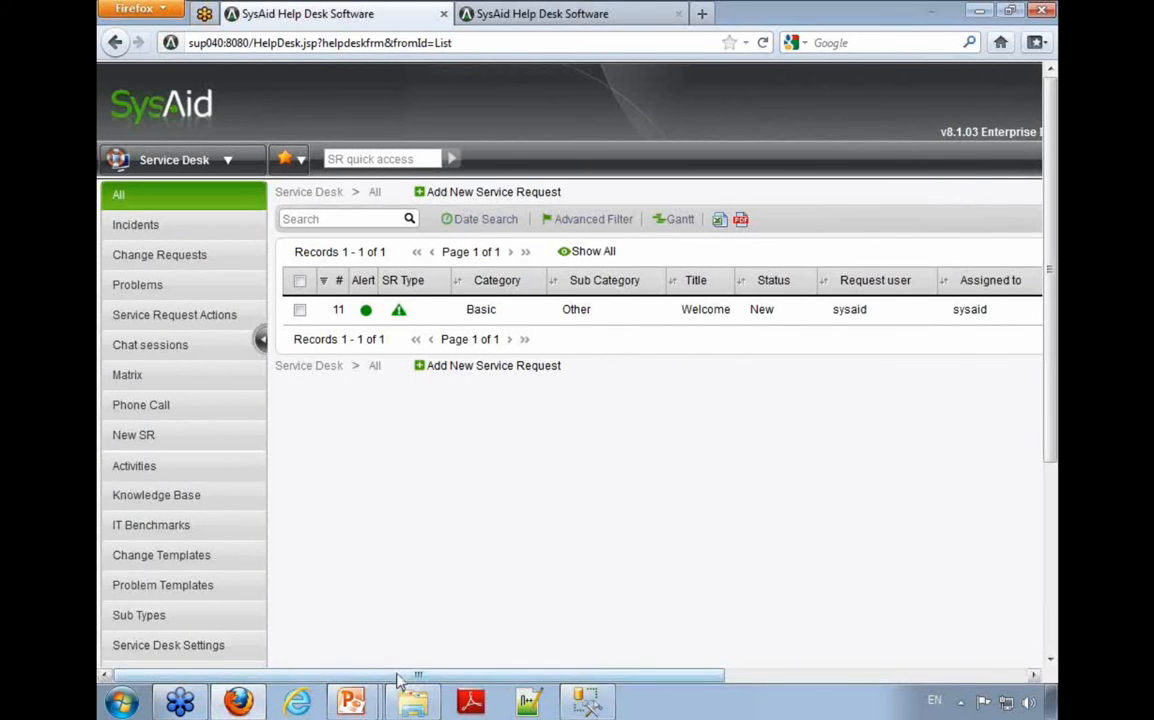
{"action": "left_click_drag", "start_coordinate": [412, 675], "coordinate": [786, 291]}
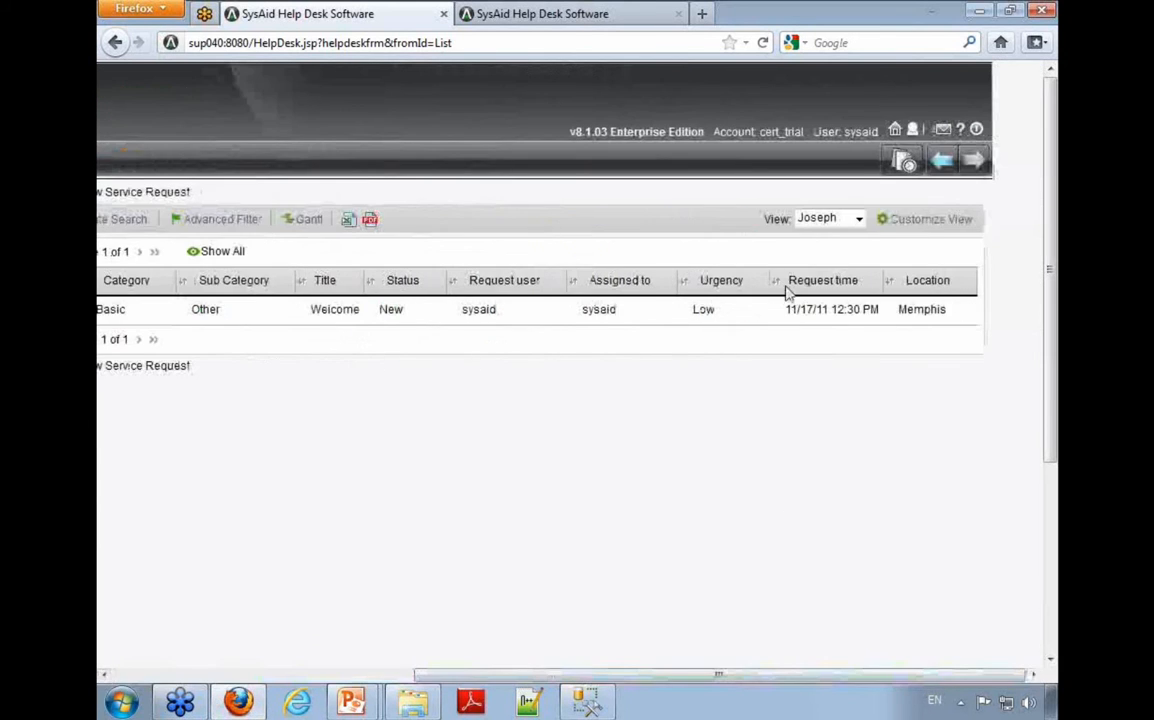
{"action": "left_click", "coordinate": [810, 219]}
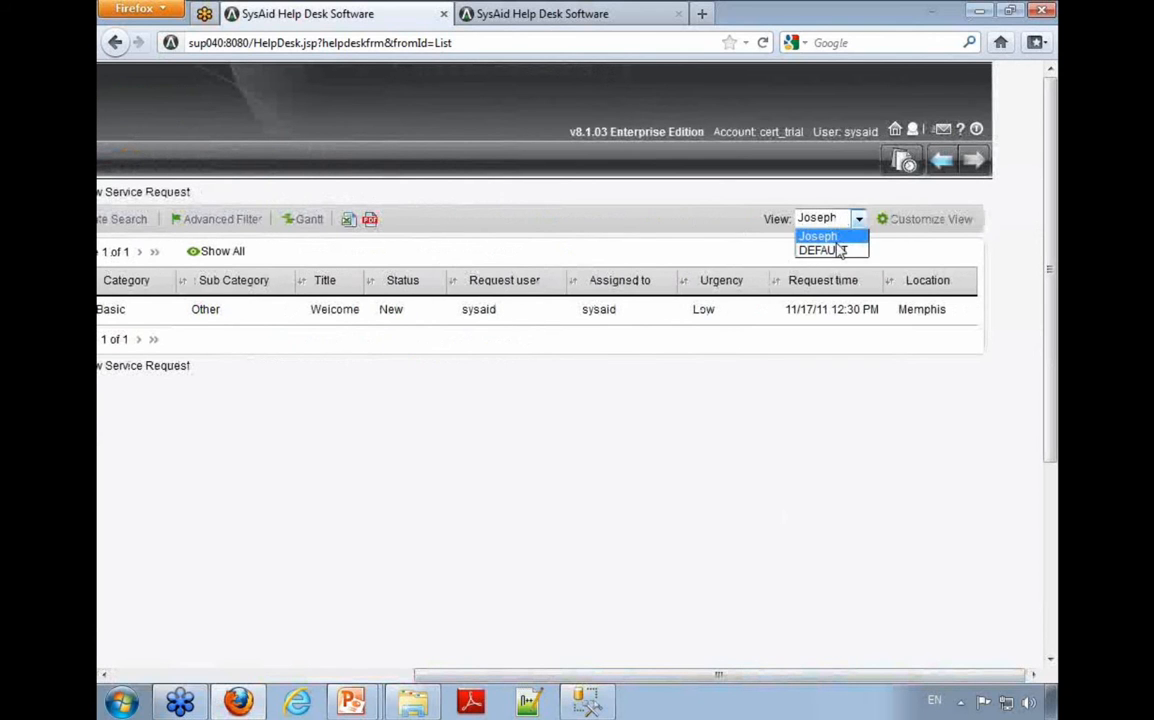
{"action": "left_click", "coordinate": [730, 250]}
{"action": "left_click_drag", "start_coordinate": [611, 676], "coordinate": [262, 660]}
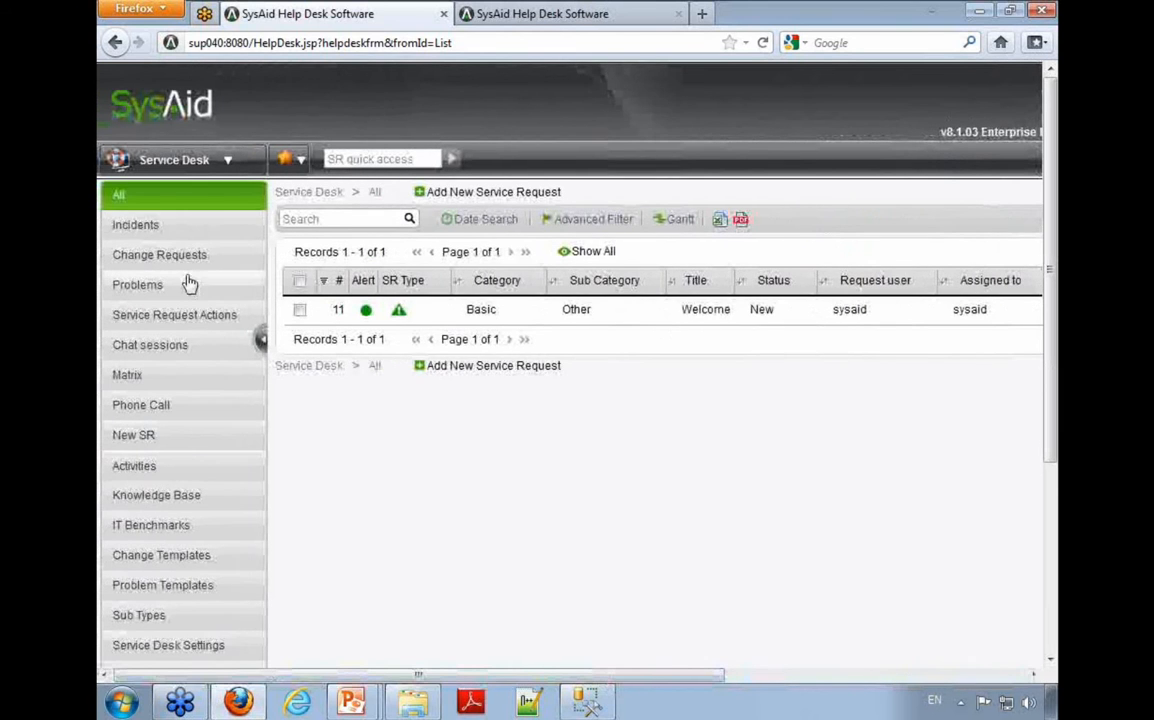
Step: Open the Incidents list and inspect the customization settings of its DEFAULT view
{"action": "left_click", "coordinate": [163, 226]}
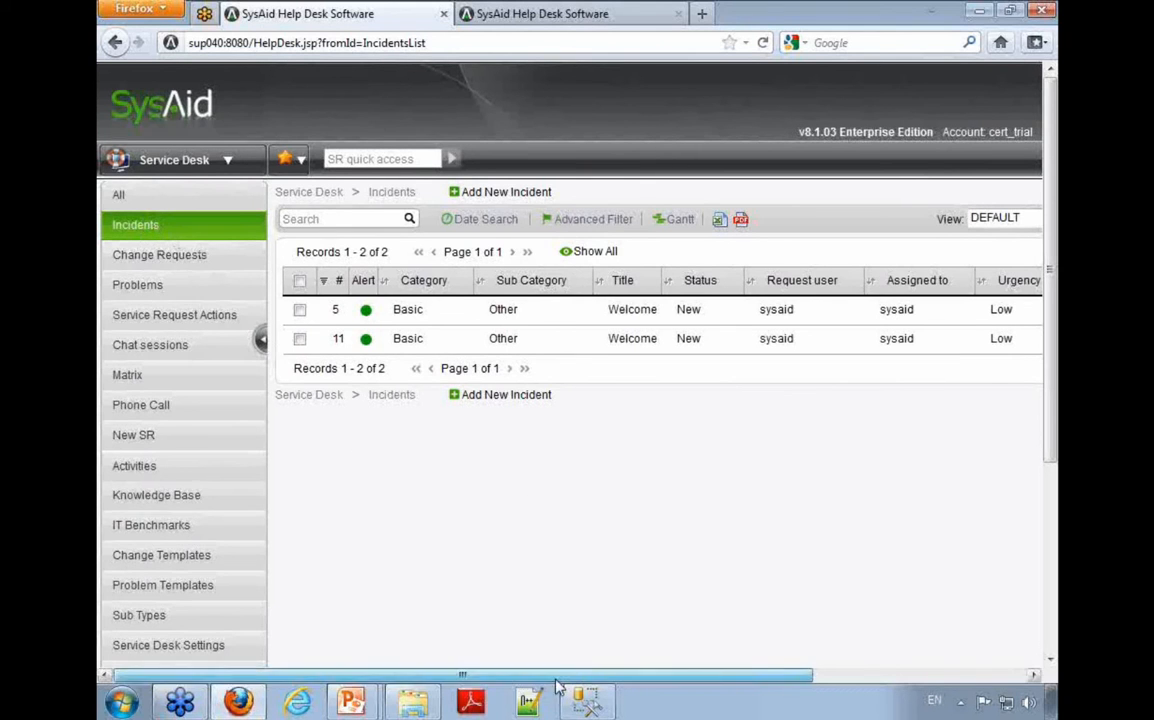
{"action": "left_click_drag", "start_coordinate": [558, 677], "coordinate": [775, 677]}
{"action": "left_click", "coordinate": [930, 219]}
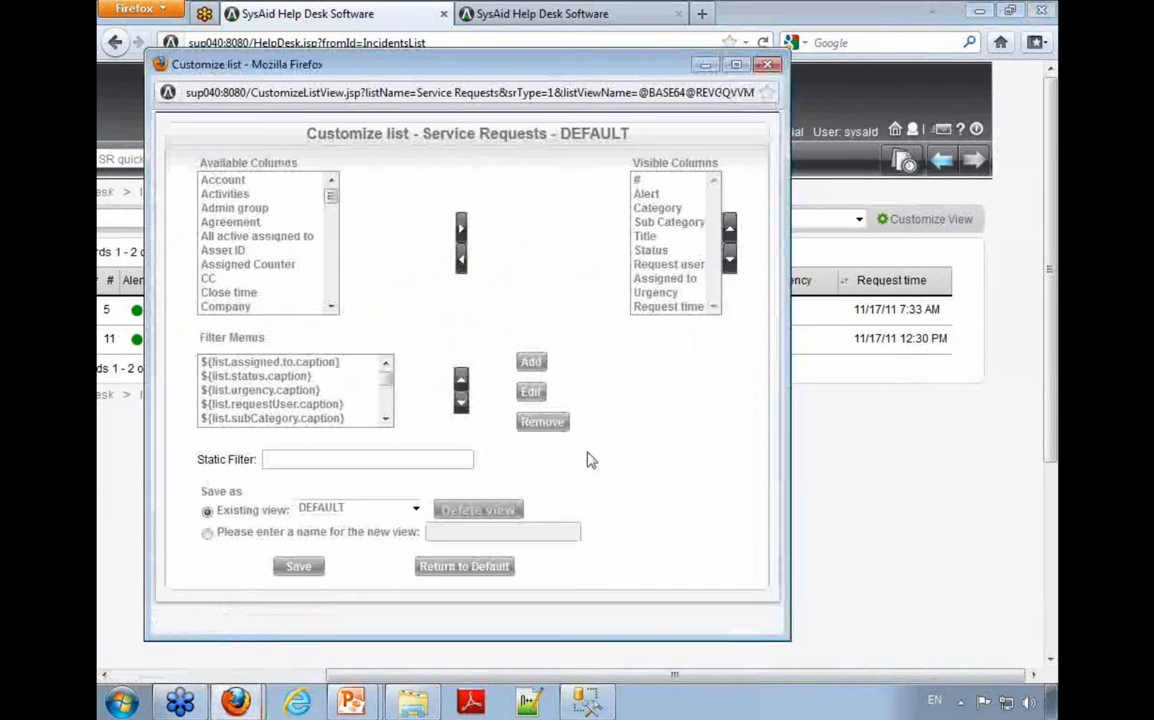
{"action": "left_click", "coordinate": [767, 64]}
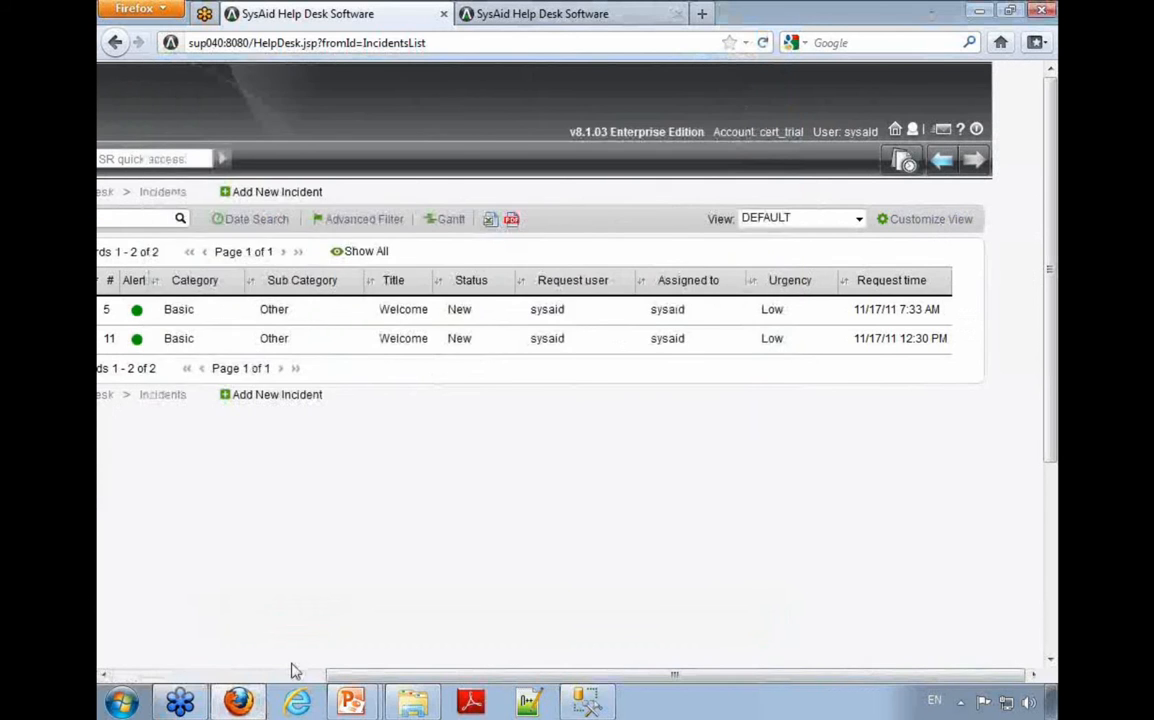
Step: Open the service request Matrix and set its SubVertical grouping to none
{"action": "left_click", "coordinate": [138, 376]}
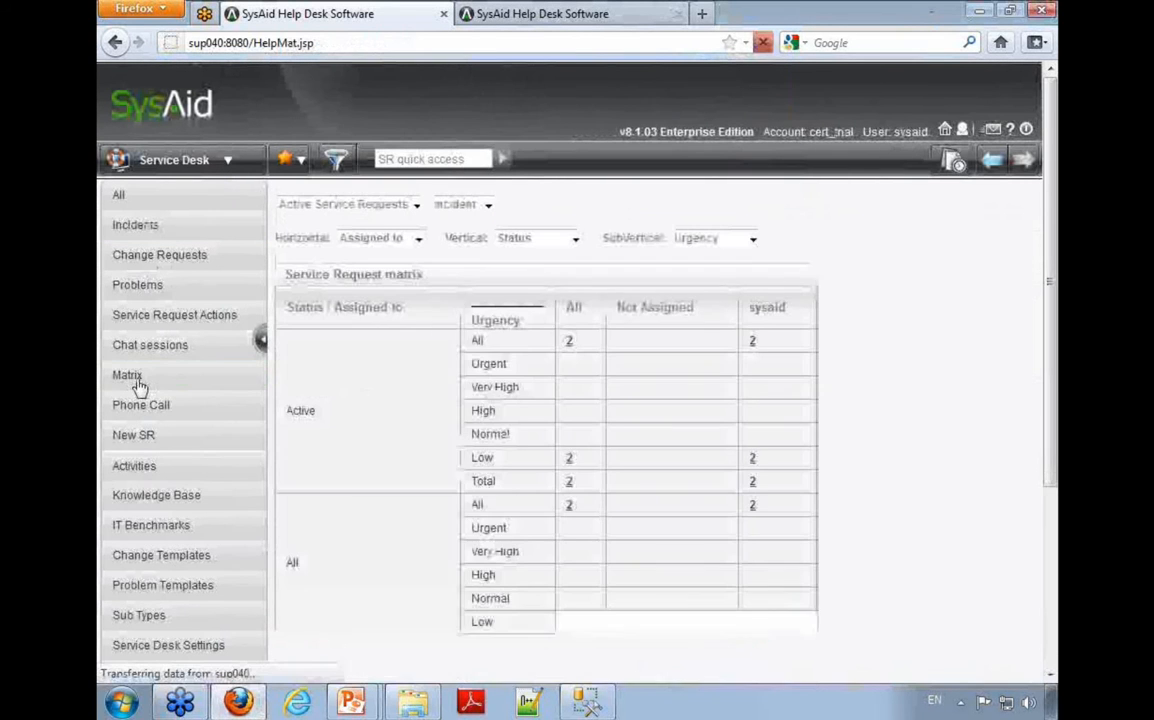
{"action": "left_click", "coordinate": [700, 240]}
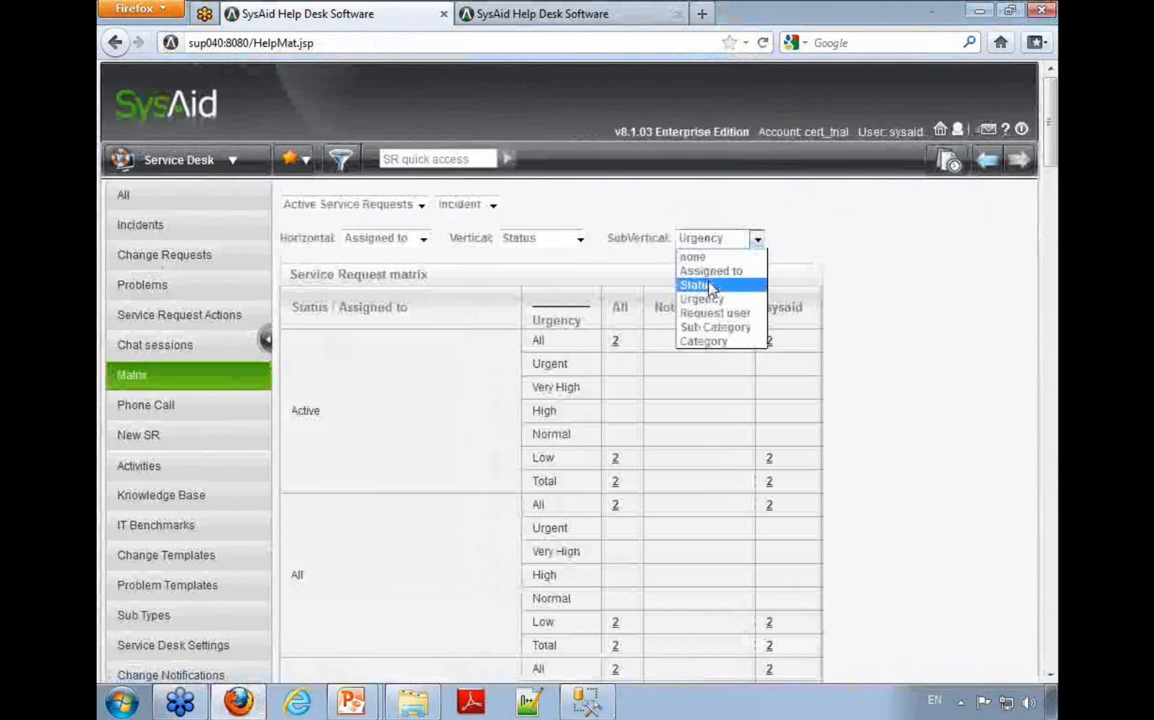
{"action": "left_click", "coordinate": [686, 256]}
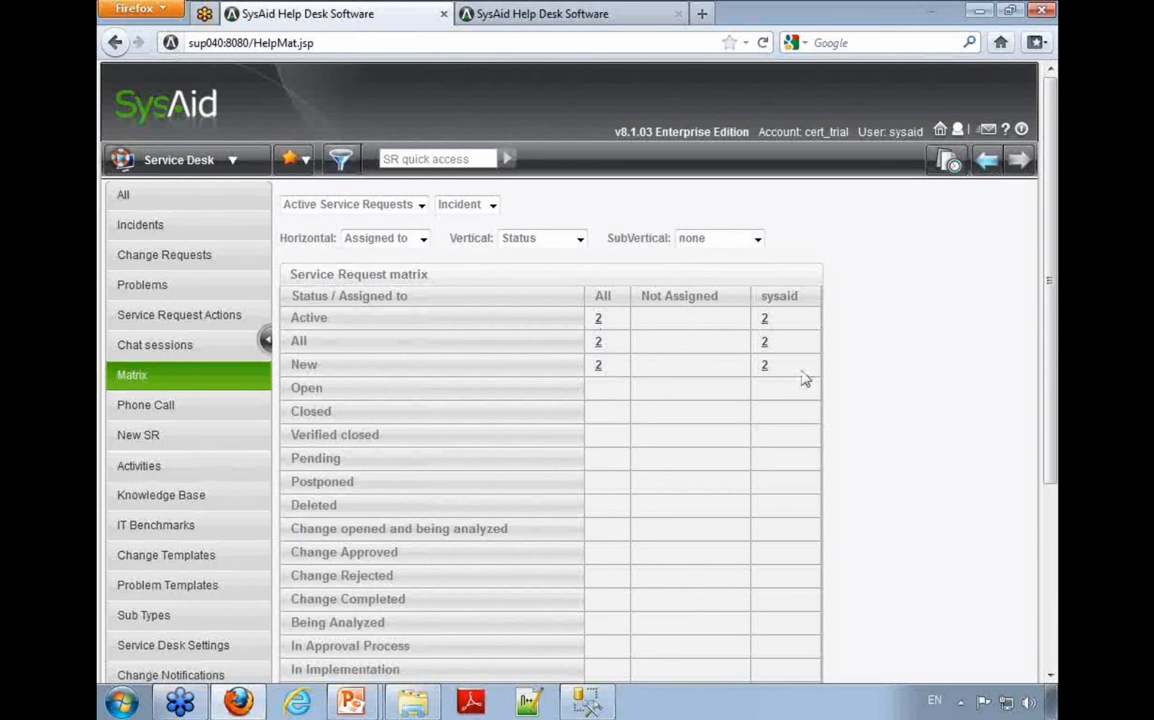
Step: Examine the matrix count for new requests assigned to sysaid and the grouping options for Vertical and Horizontal
{"action": "left_click", "coordinate": [767, 368]}
{"action": "left_click", "coordinate": [578, 238]}
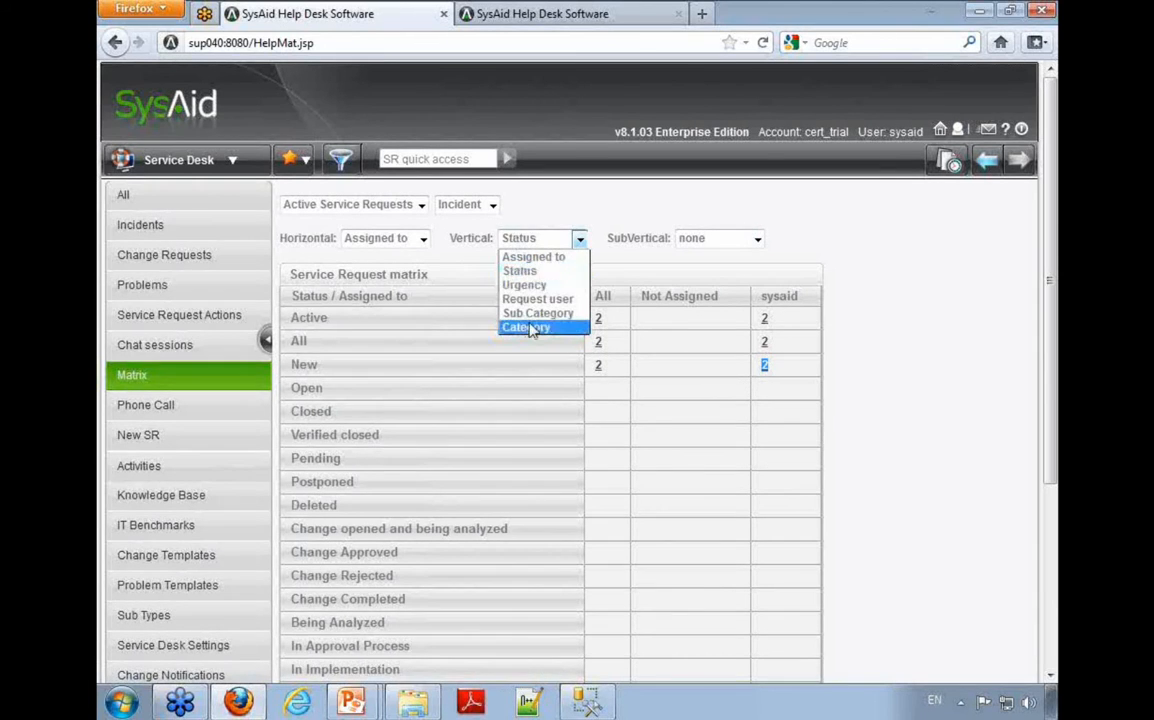
{"action": "left_click", "coordinate": [412, 264]}
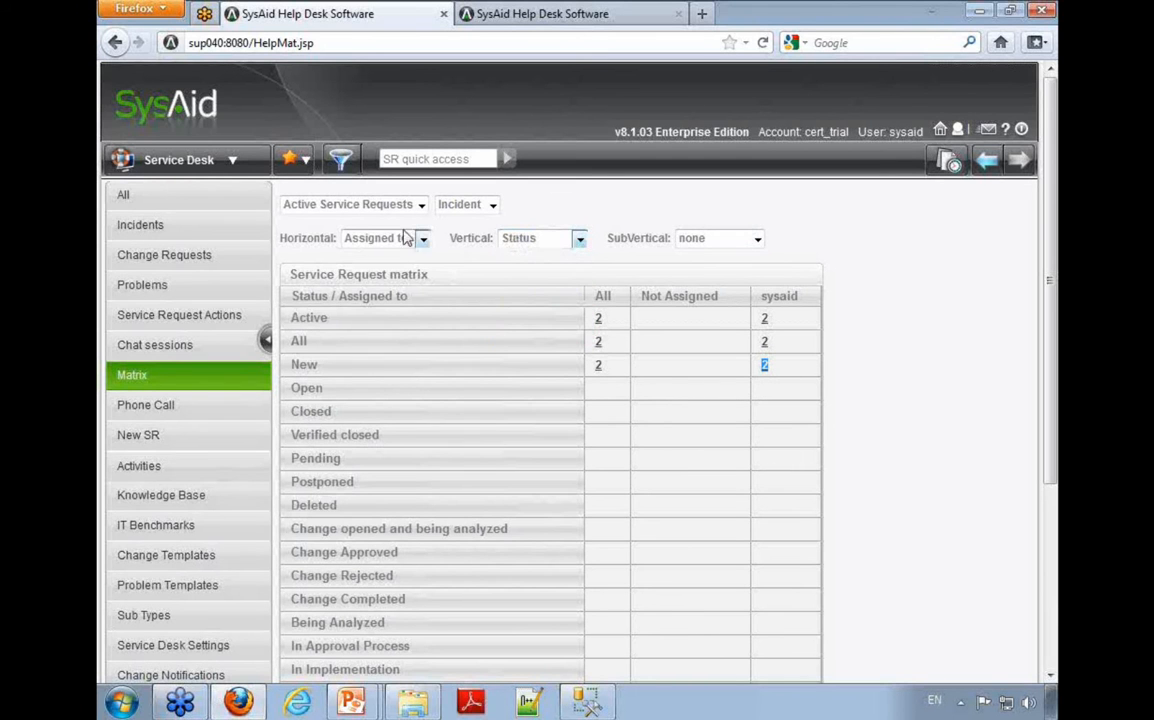
{"action": "left_click", "coordinate": [378, 237]}
{"action": "left_click", "coordinate": [557, 174]}
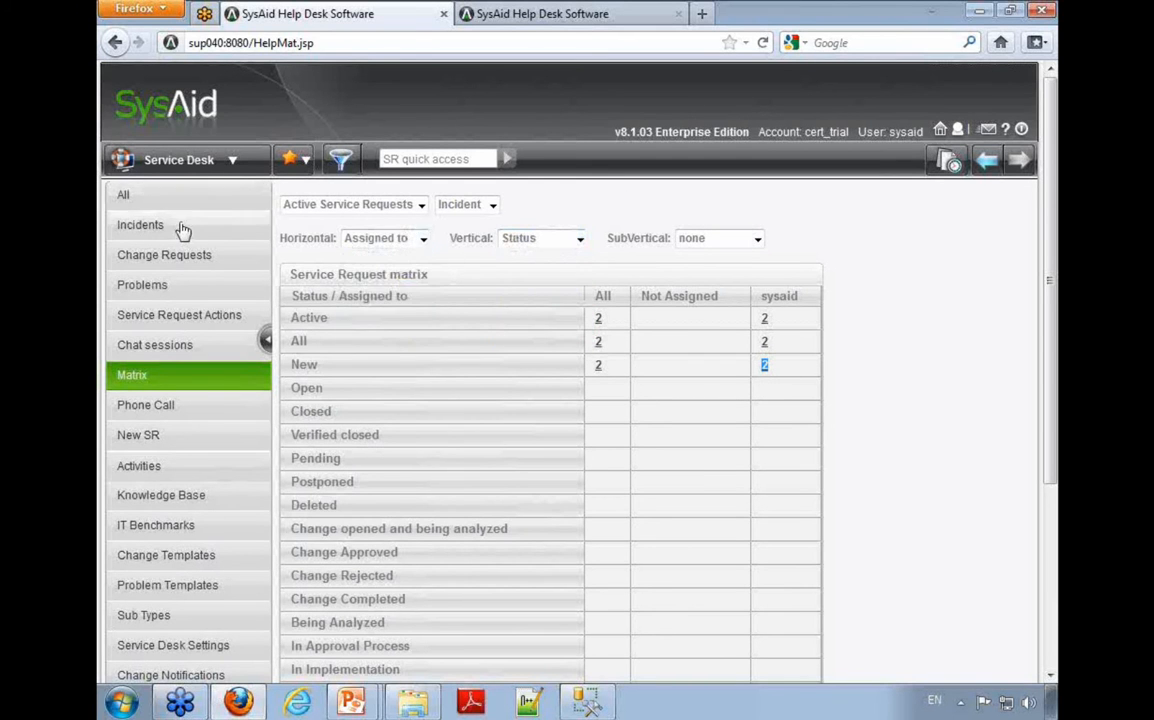
Step: Open the customization of the Incidents list's DEFAULT view and select the ${list.location} filter menu
{"action": "left_click", "coordinate": [180, 228]}
{"action": "left_click", "coordinate": [938, 676]}
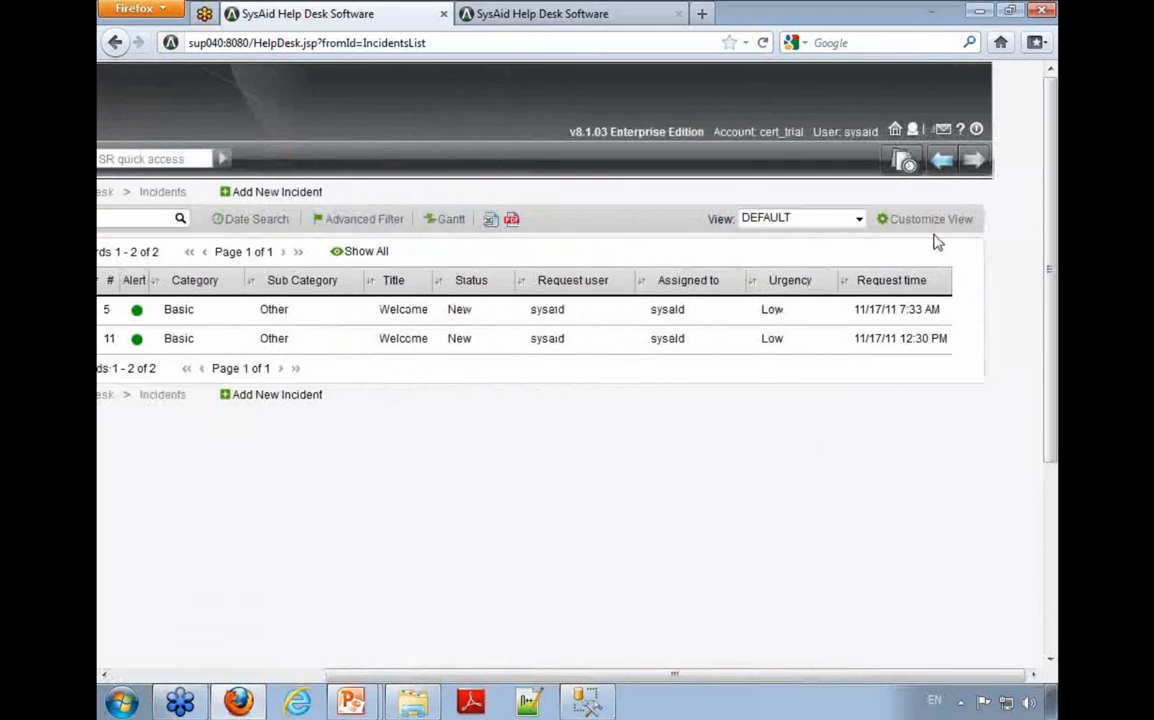
{"action": "left_click", "coordinate": [925, 219]}
{"action": "left_click_drag", "start_coordinate": [293, 377], "coordinate": [294, 348]}
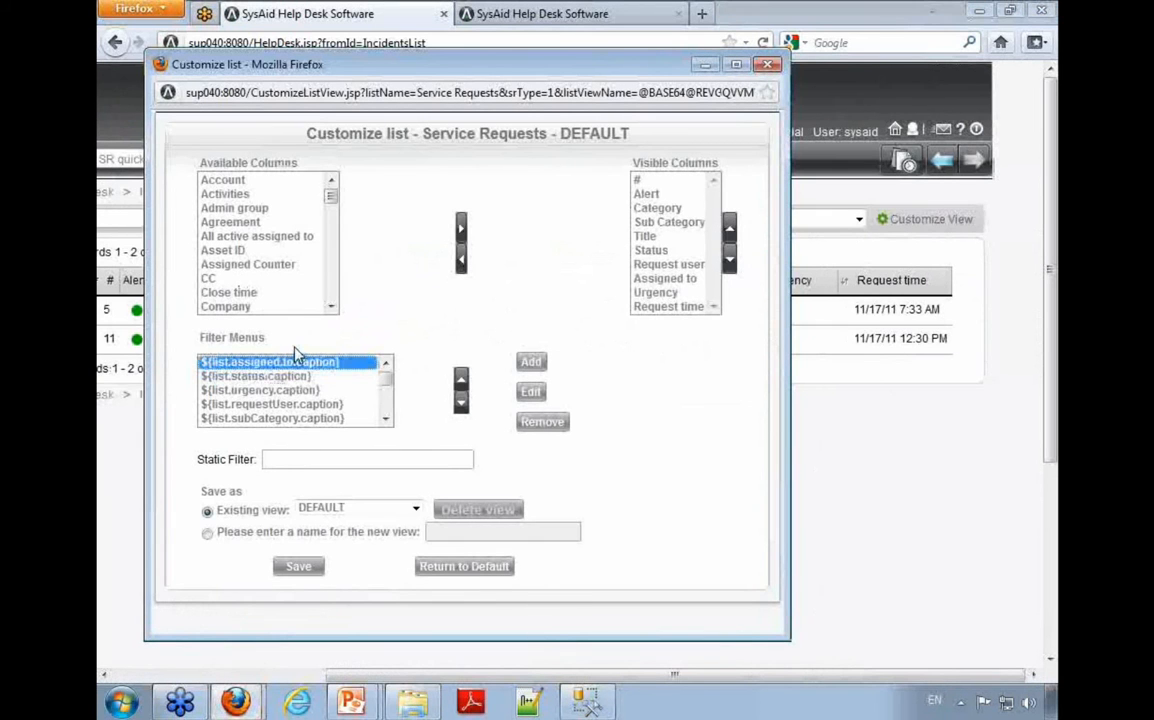
{"action": "key", "text": "Down"}
{"action": "key", "text": "Down"}
{"action": "key", "text": "Down"}
{"action": "key", "text": "Down"}
{"action": "key", "text": "Down"}
{"action": "key", "text": "Down"}
{"action": "key", "text": "Down"}
{"action": "key", "text": "Down"}
{"action": "key", "text": "Down"}
{"action": "key", "text": "Down"}
{"action": "key", "text": "Down"}
{"action": "key", "text": "Down"}
{"action": "key", "text": "Down"}
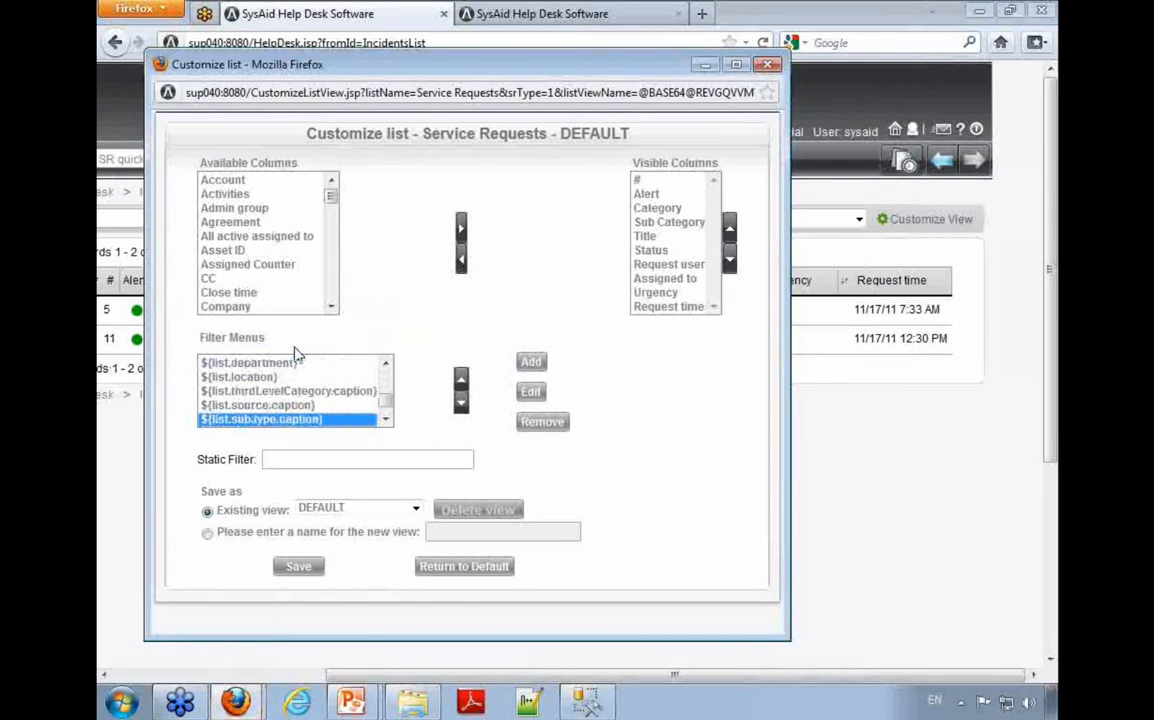
{"action": "key", "text": "Up"}
{"action": "key", "text": "Up"}
{"action": "key", "text": "Up"}
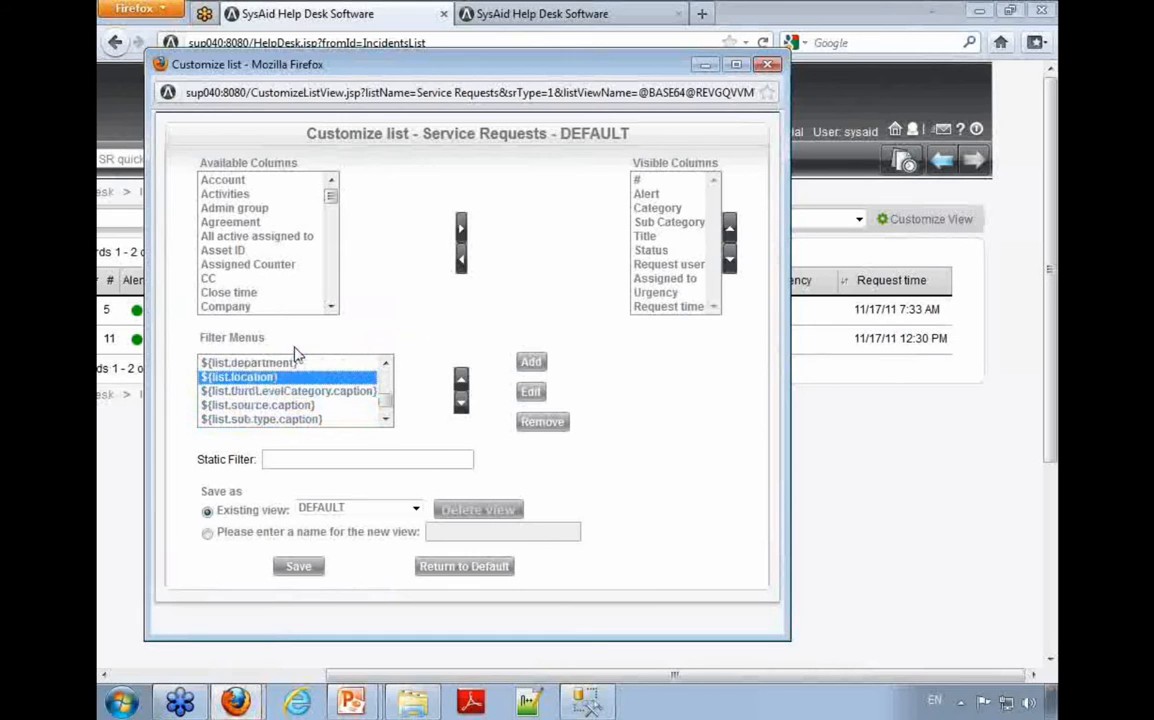
Step: Edit the ${list.location} filter and set its Field Name to Location
{"action": "left_click", "coordinate": [530, 391]}
{"action": "left_click", "coordinate": [244, 230]}
{"action": "key", "text": "Down"}
{"action": "key", "text": "Down"}
{"action": "key", "text": "Down"}
{"action": "key", "text": "Down"}
{"action": "key", "text": "Return"}
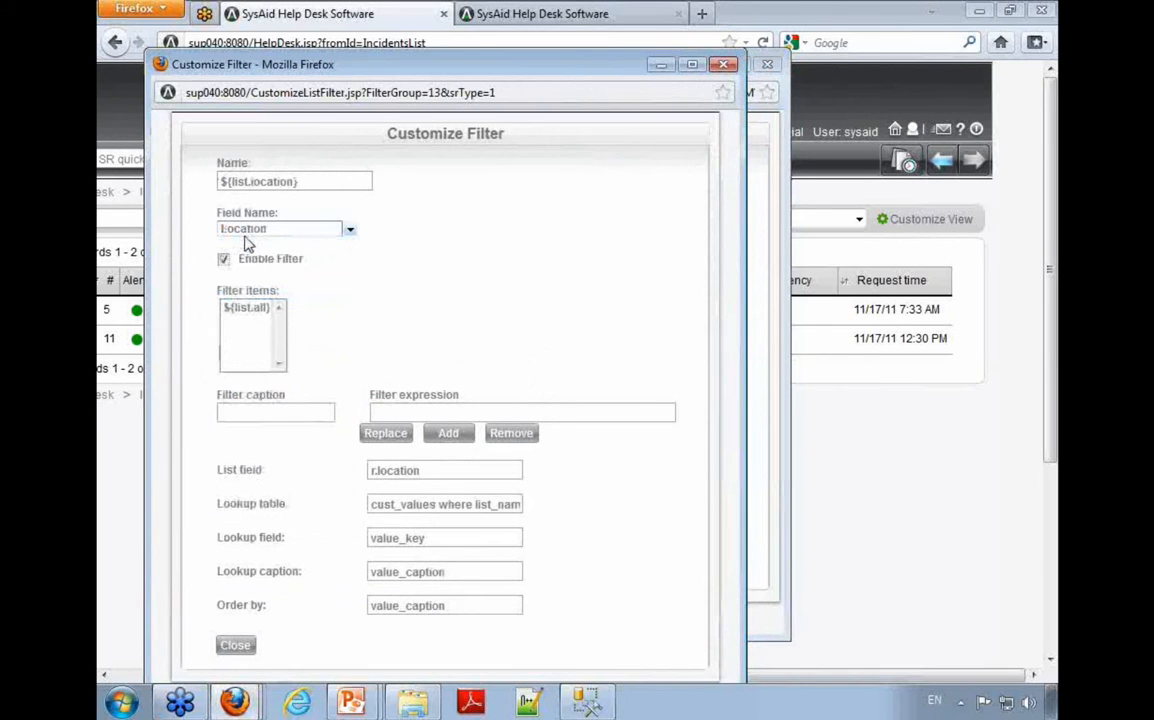
Step: Close the ${list.location} filter settings, save the DEFAULT view of the Incidents list, and open the Matrix
{"action": "left_click", "coordinate": [235, 645]}
{"action": "left_click", "coordinate": [300, 567]}
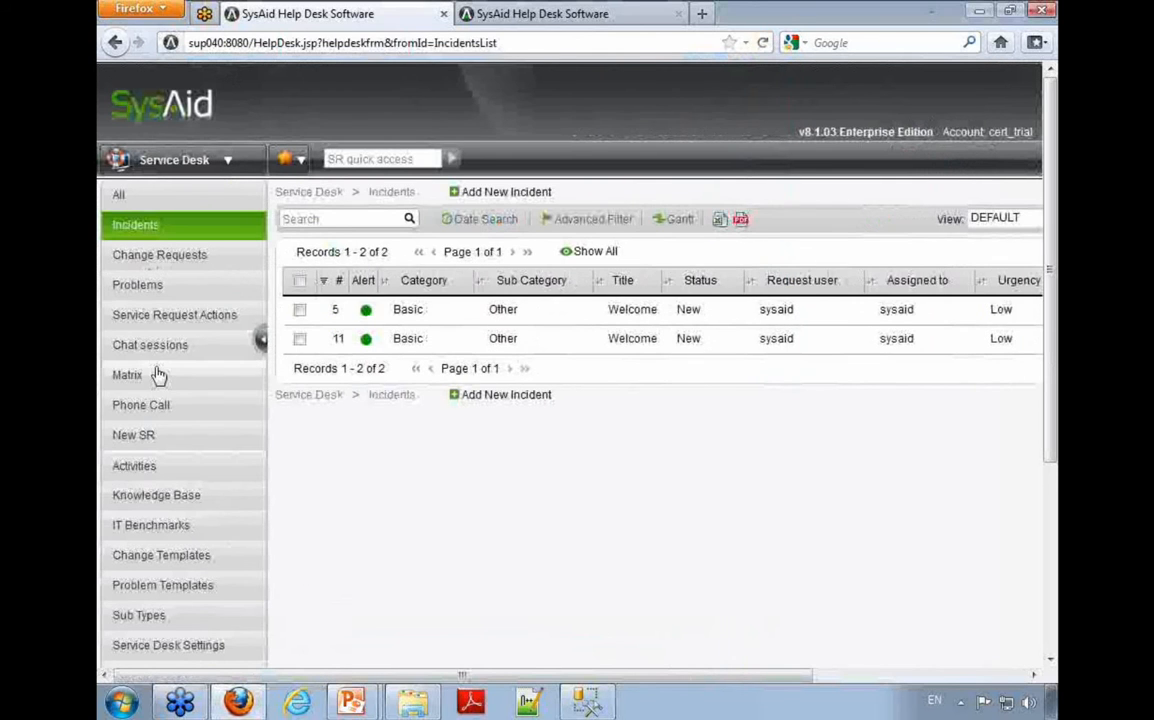
{"action": "left_click", "coordinate": [163, 376]}
Step: Set the matrix's Horizontal grouping to Location and highlight the location column headings
{"action": "left_click", "coordinate": [416, 238]}
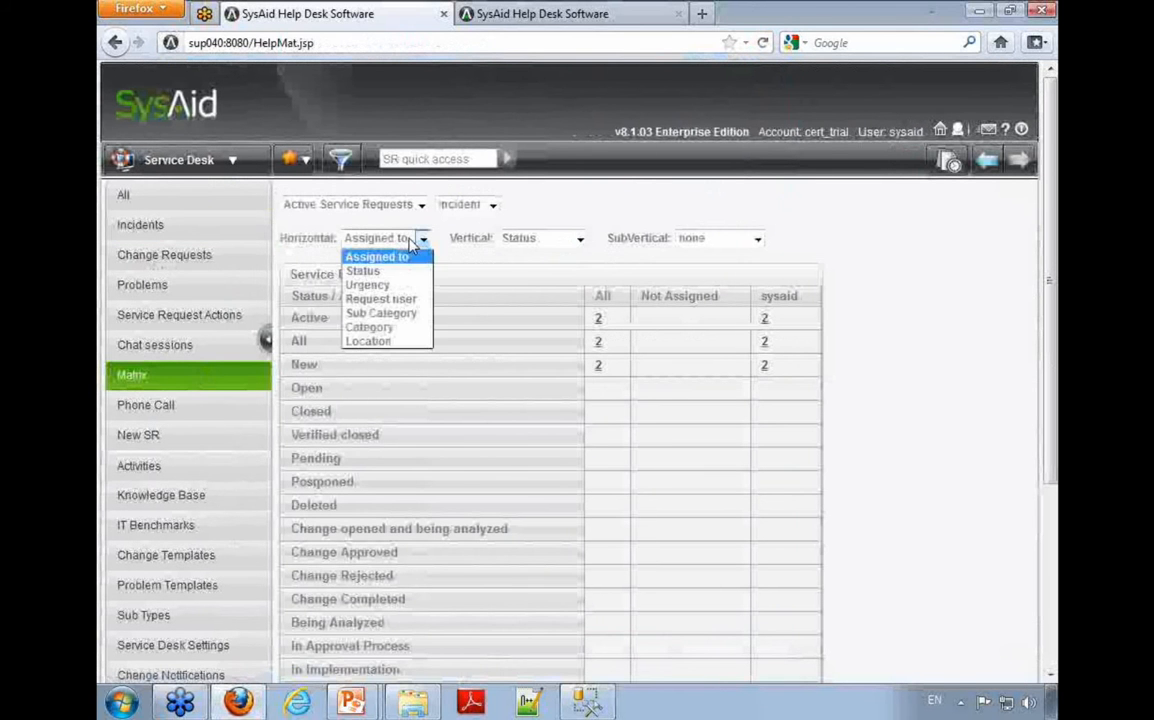
{"action": "left_click", "coordinate": [403, 345]}
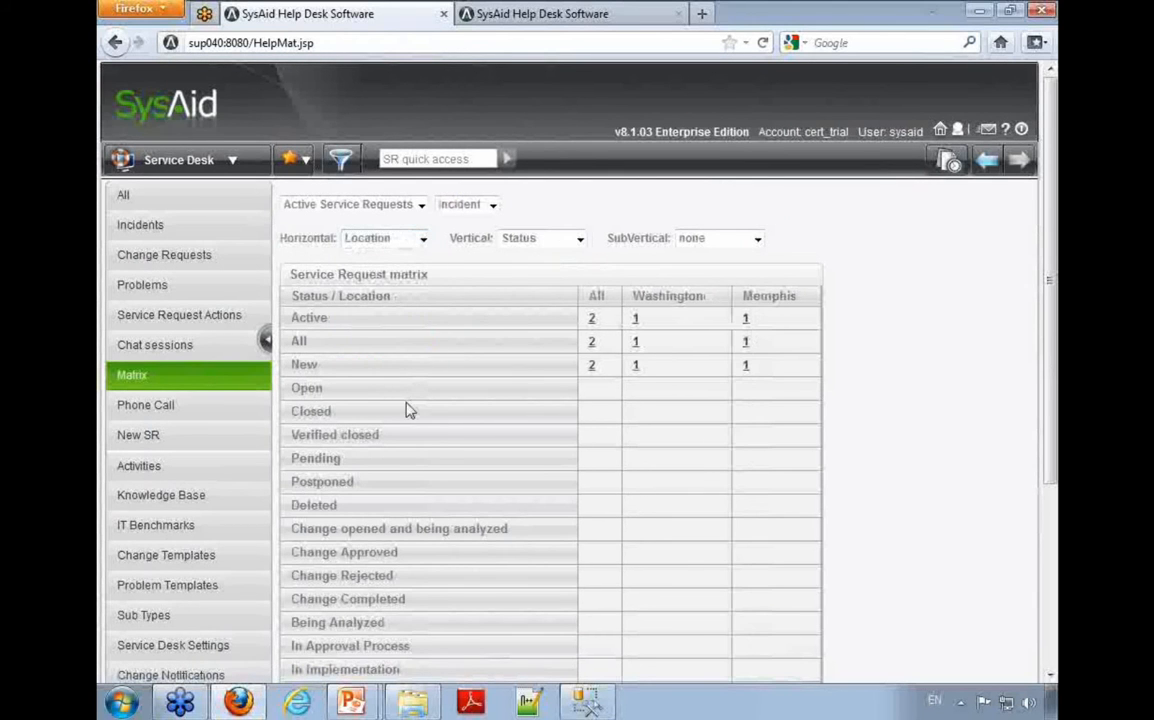
{"action": "left_click_drag", "start_coordinate": [572, 272], "coordinate": [801, 303]}
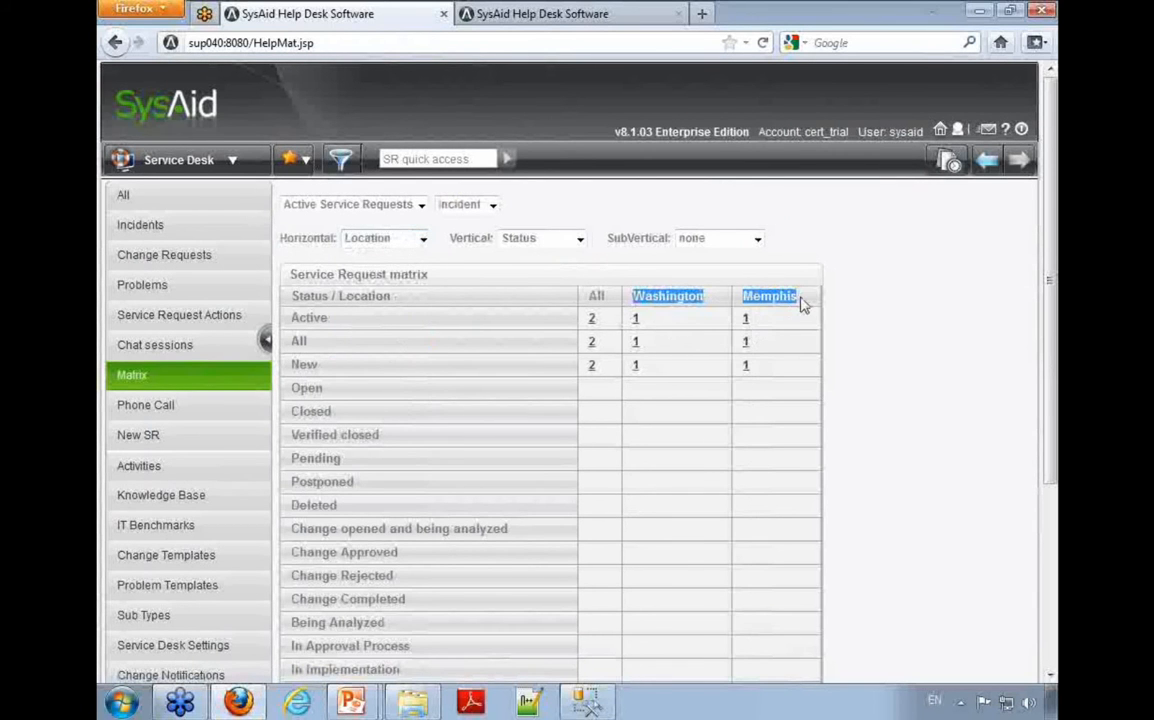
{"action": "left_click_drag", "start_coordinate": [268, 338], "coordinate": [536, 535]}
{"action": "left_click", "coordinate": [470, 475]}
Step: Set the matrix's Horizontal grouping to Assigned to and its Vertical grouping to Location, and examine the resulting rows and columns
{"action": "left_click", "coordinate": [420, 238]}
{"action": "left_click", "coordinate": [404, 256]}
{"action": "left_click", "coordinate": [578, 238]}
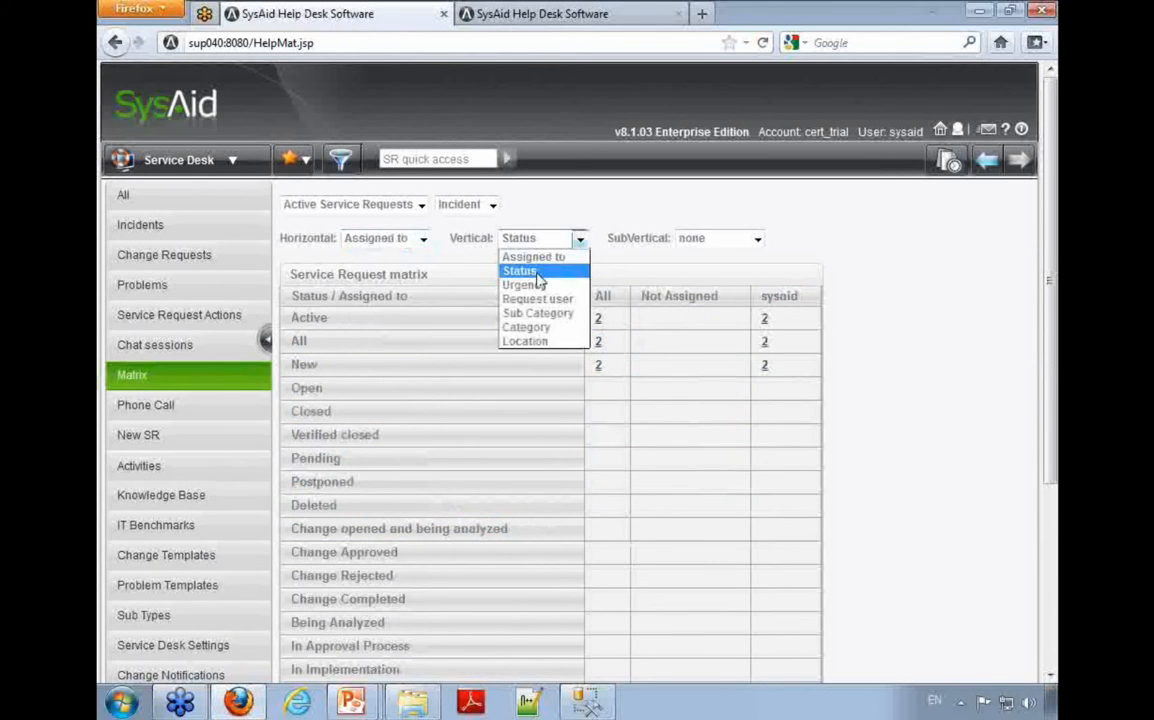
{"action": "left_click", "coordinate": [532, 341]}
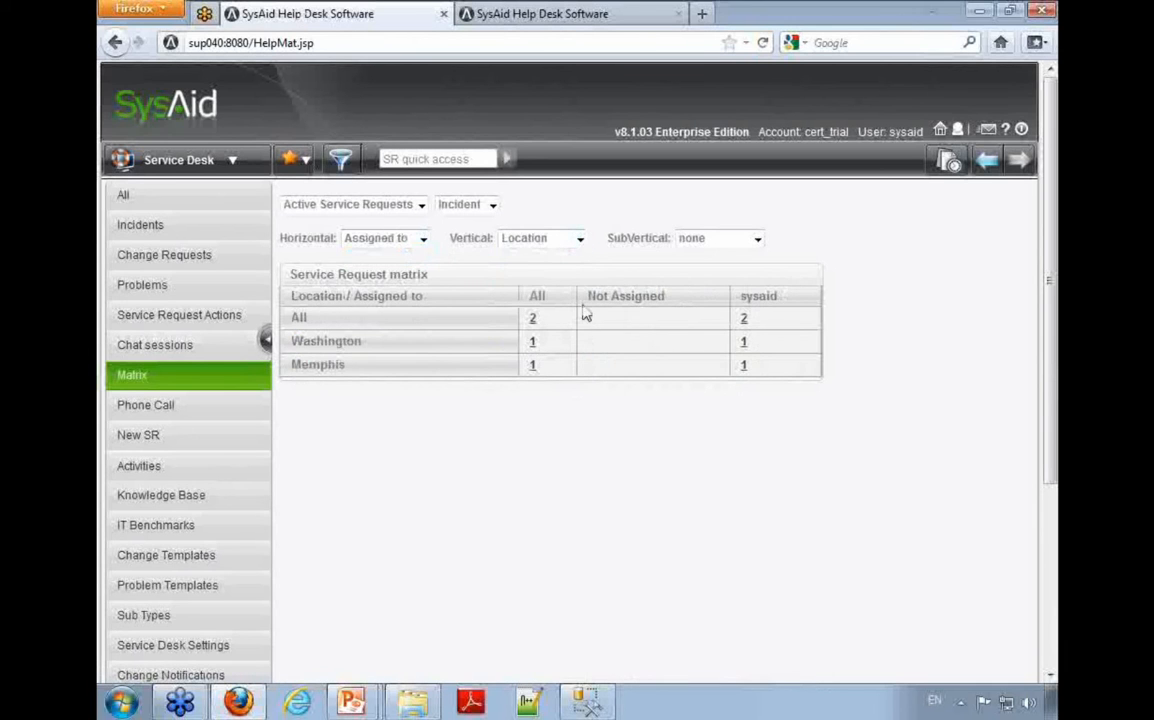
{"action": "left_click_drag", "start_coordinate": [780, 301], "coordinate": [507, 304]}
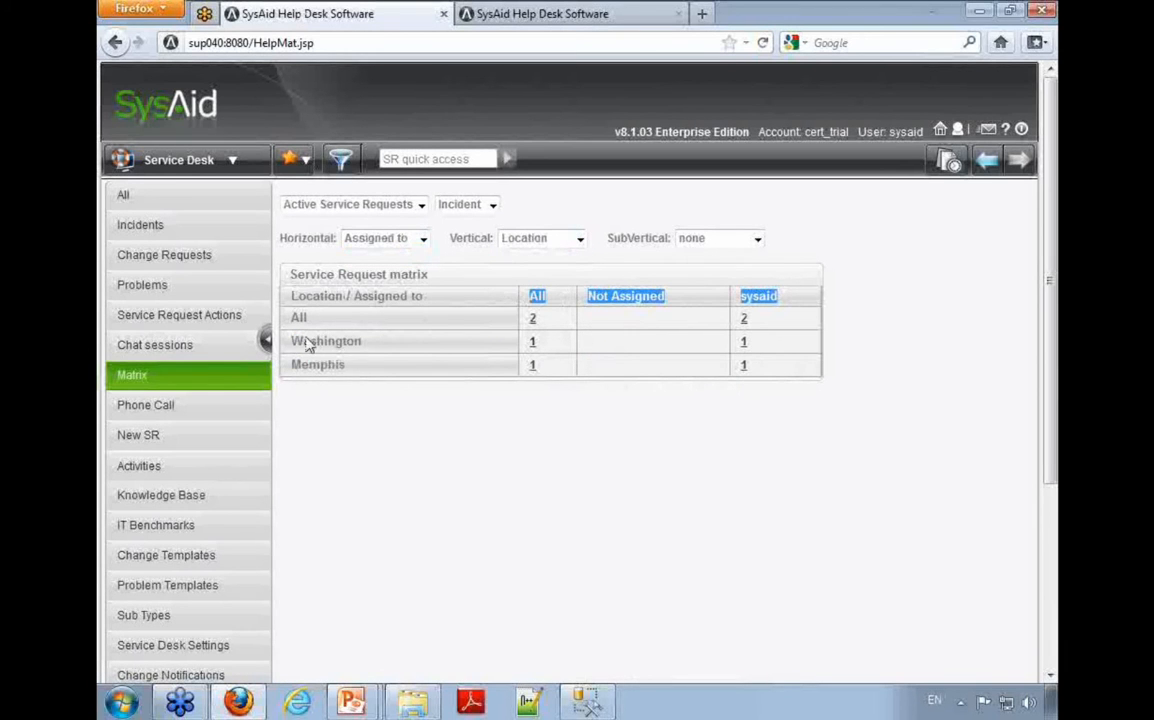
{"action": "left_click_drag", "start_coordinate": [291, 341], "coordinate": [617, 379]}
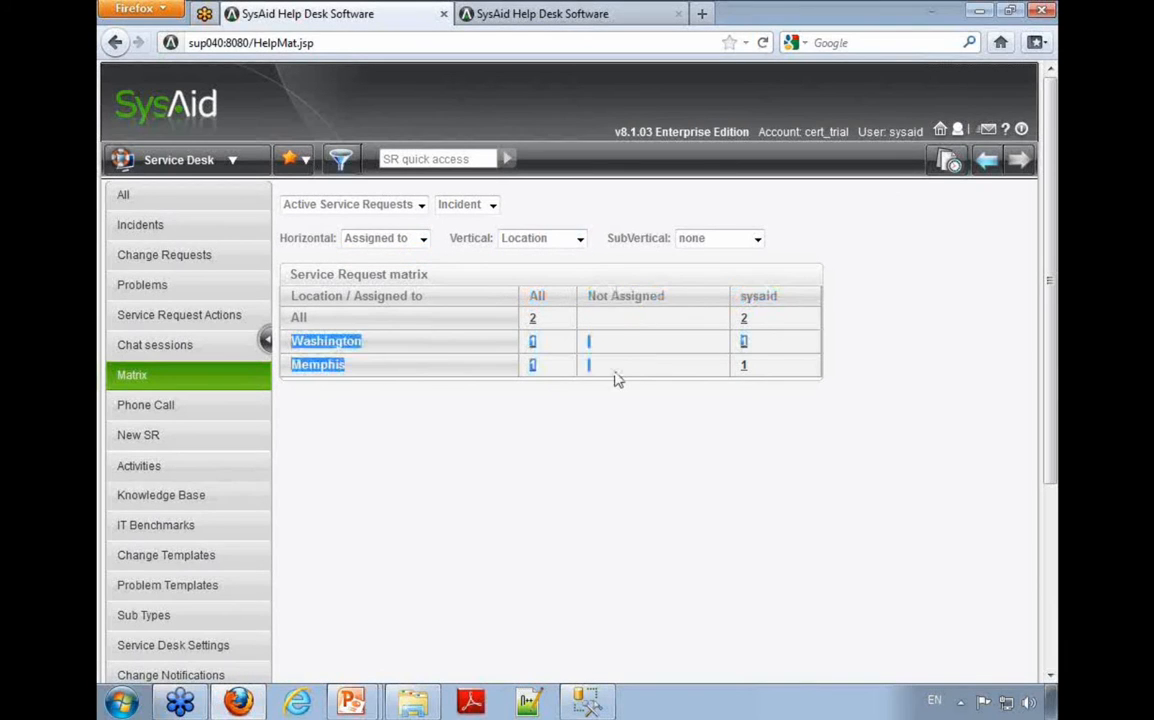
{"action": "left_click", "coordinate": [820, 470]}
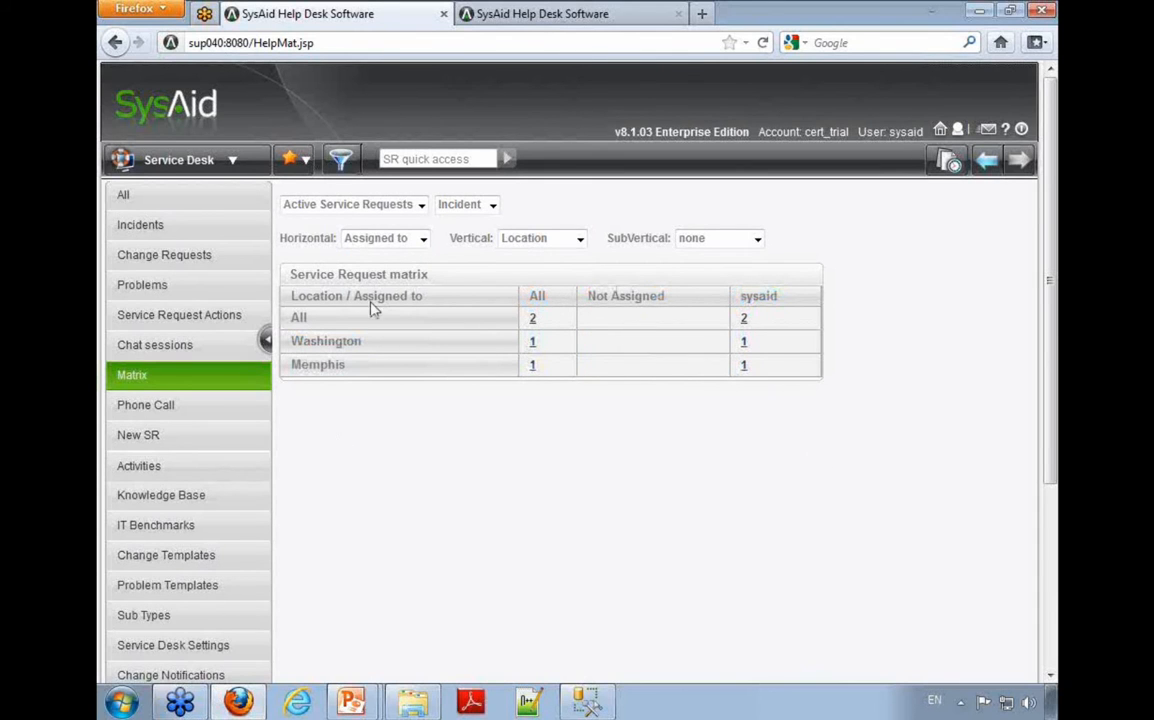
Step: Open the Incidents list and switch its view to EndUser
{"action": "left_click", "coordinate": [193, 228]}
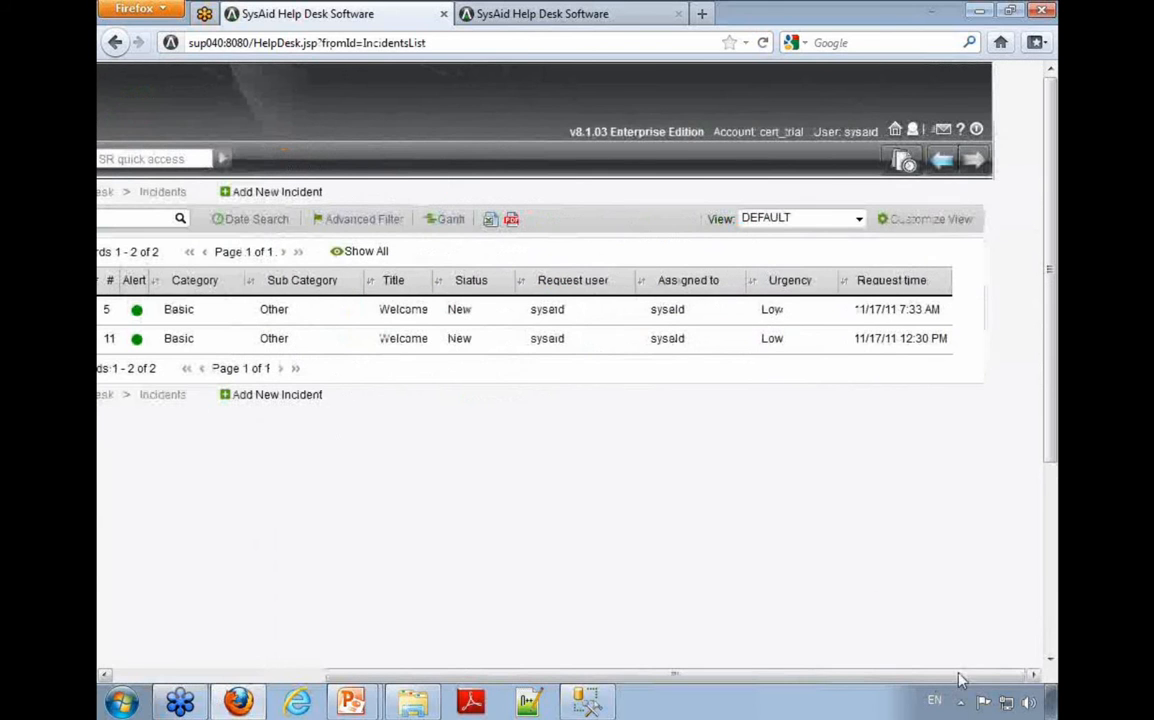
{"action": "left_click", "coordinate": [776, 217]}
{"action": "left_click", "coordinate": [700, 217]}
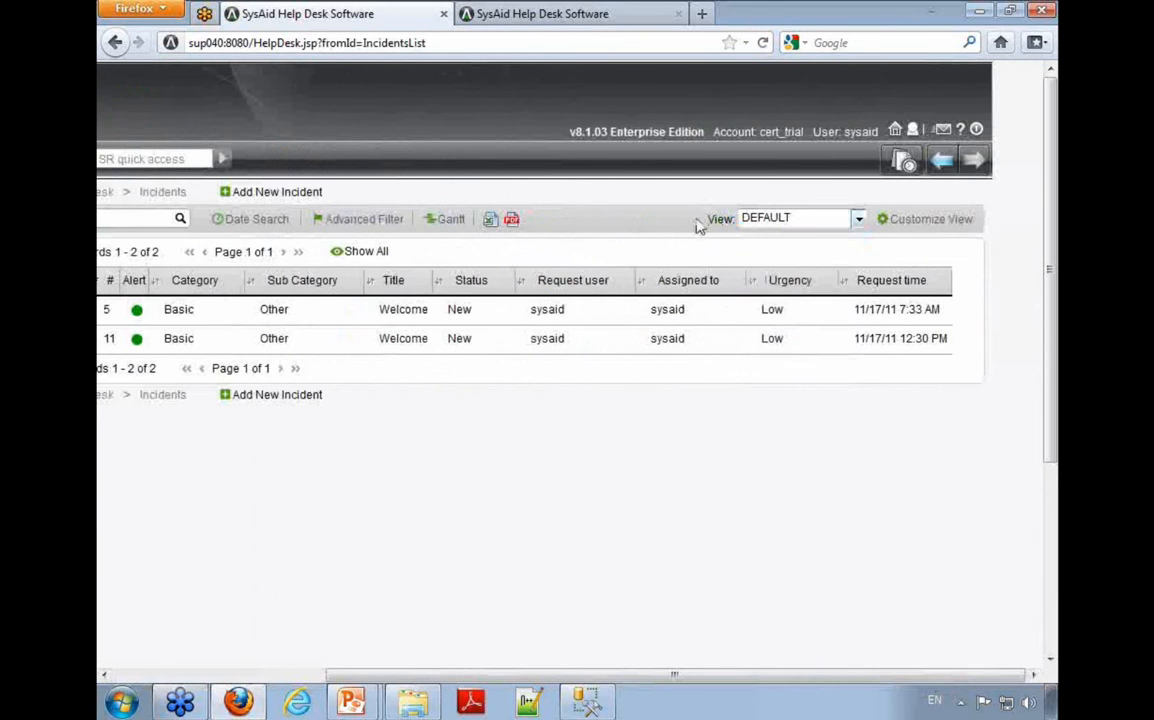
{"action": "left_click", "coordinate": [780, 218]}
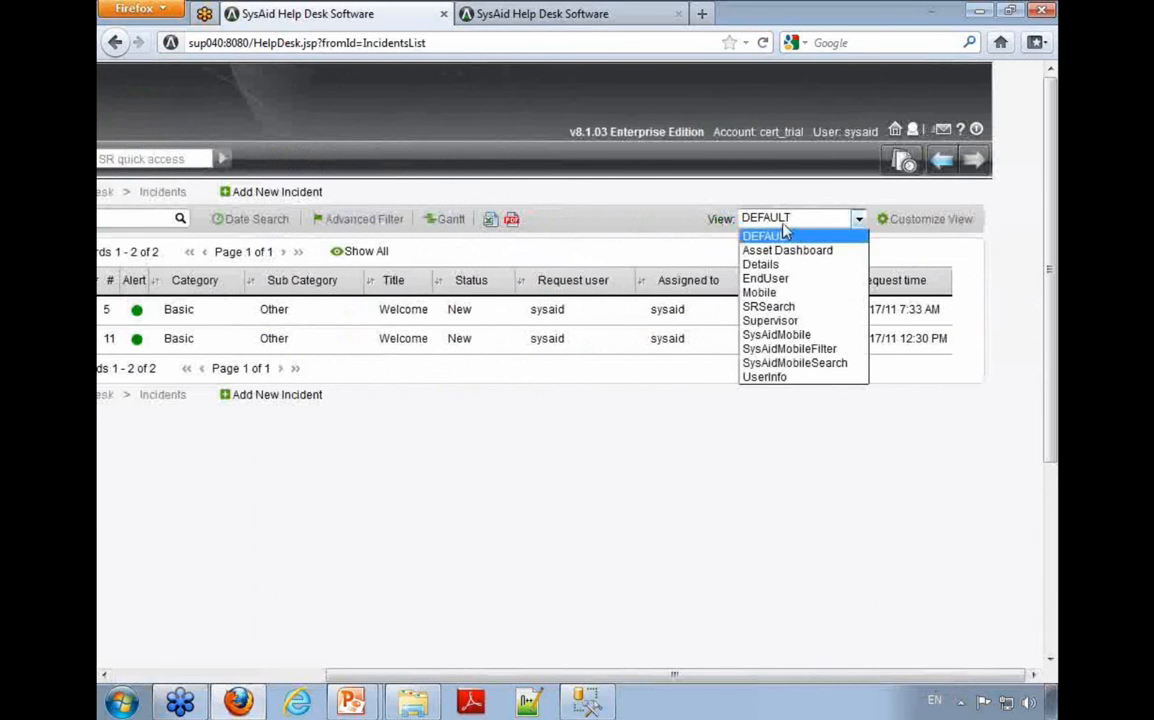
{"action": "left_click", "coordinate": [797, 280]}
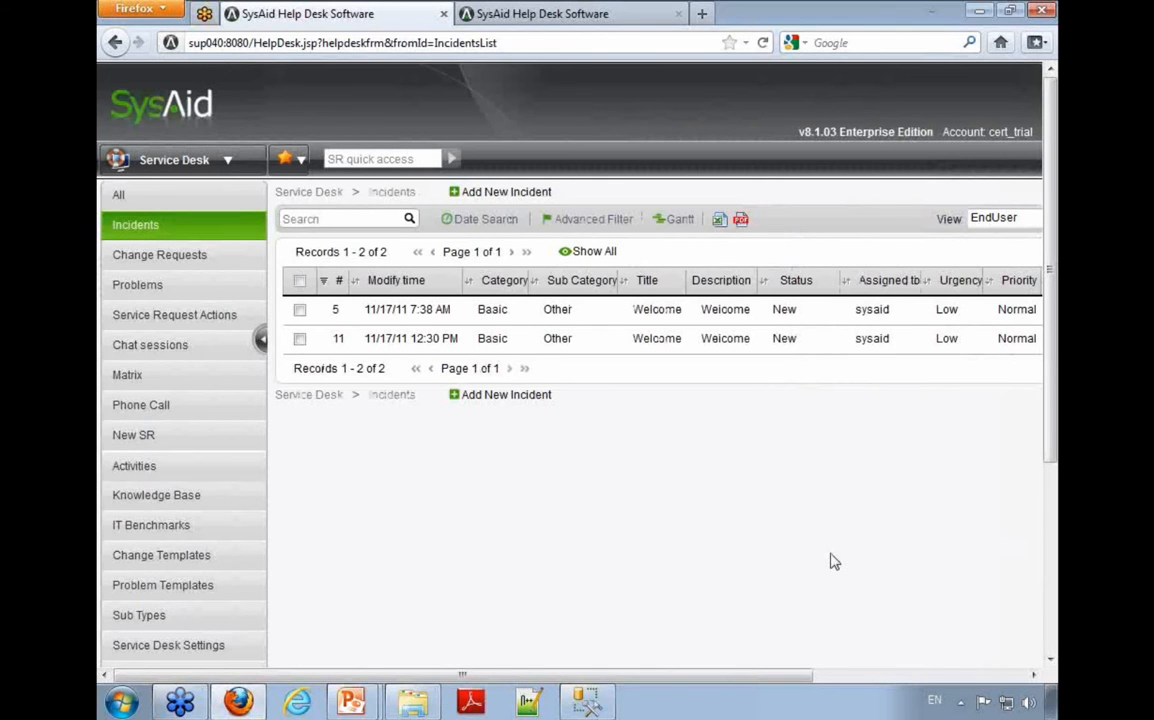
Step: Open the service history in the end-user portal and examine which columns it shows
{"action": "left_click", "coordinate": [878, 675]}
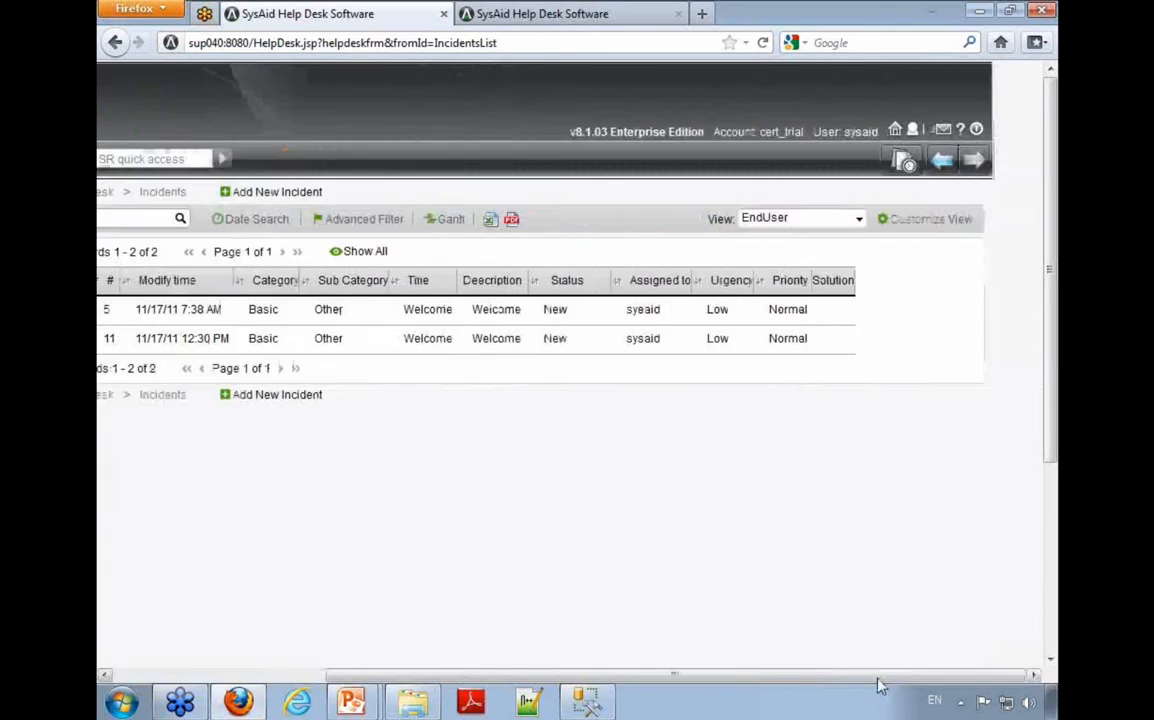
{"action": "left_click", "coordinate": [914, 130]}
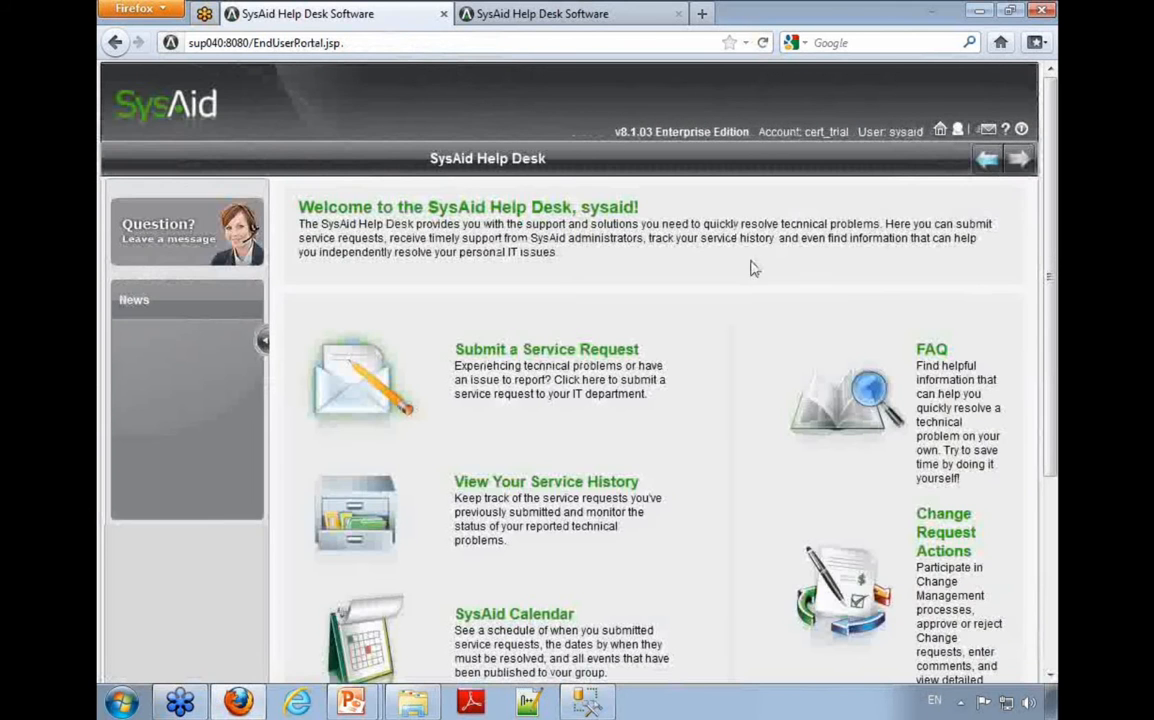
{"action": "left_click", "coordinate": [540, 481]}
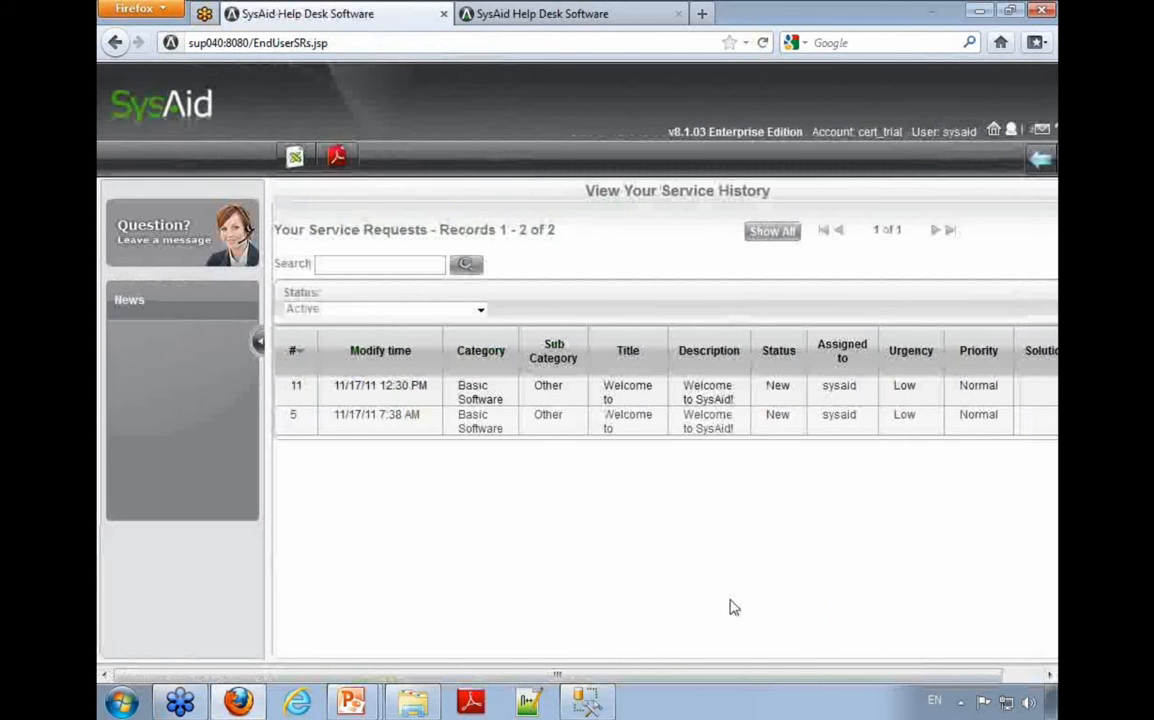
{"action": "left_click", "coordinate": [1010, 675]}
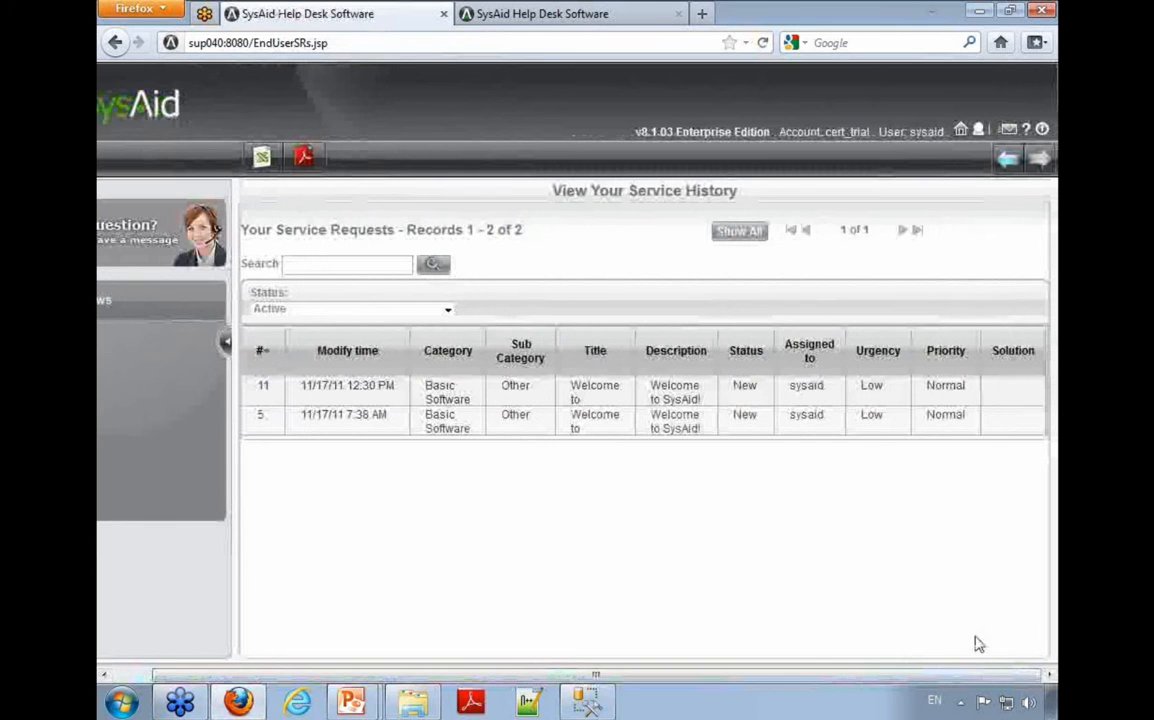
Step: Leave the end-user portal and return to the Incidents list in the Service Desk
{"action": "left_click", "coordinate": [962, 130]}
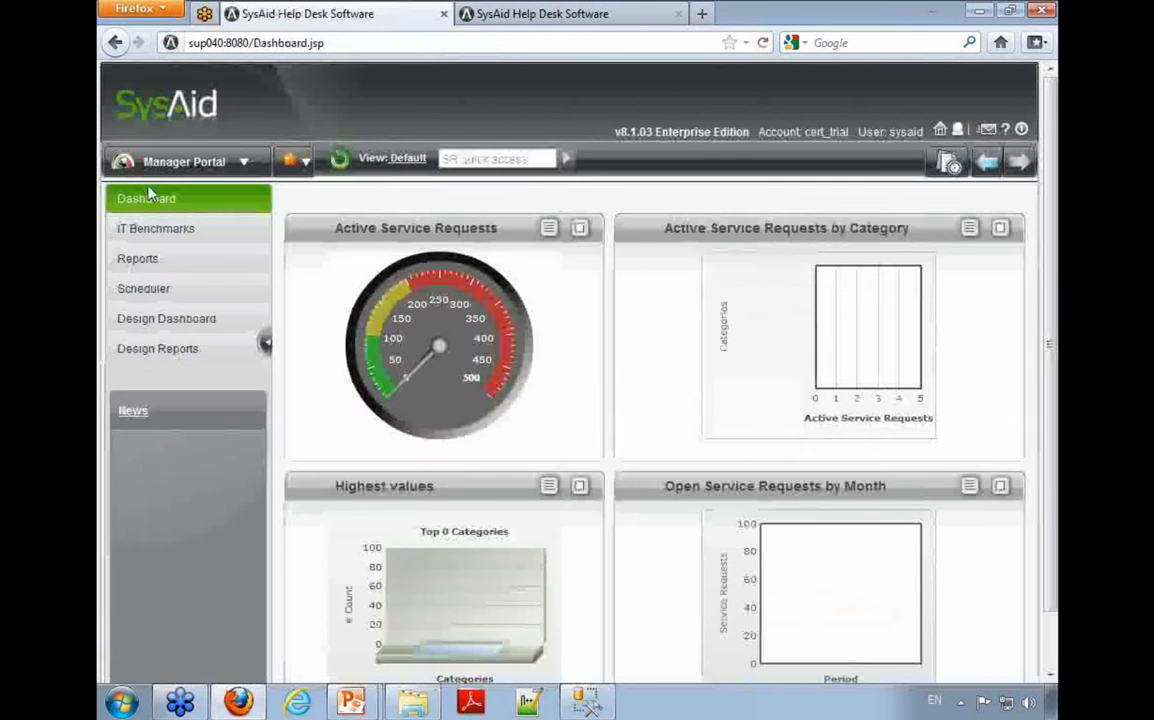
{"action": "left_click", "coordinate": [173, 163]}
{"action": "left_click", "coordinate": [185, 283]}
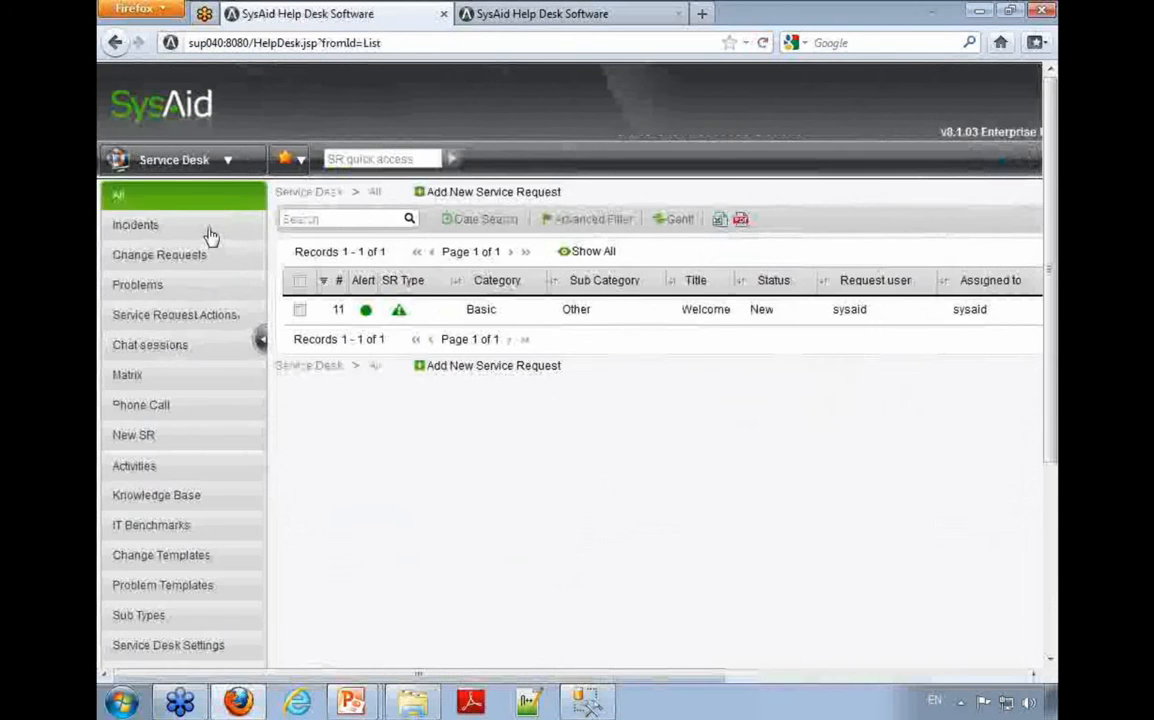
{"action": "left_click", "coordinate": [200, 226]}
{"action": "left_click", "coordinate": [980, 676]}
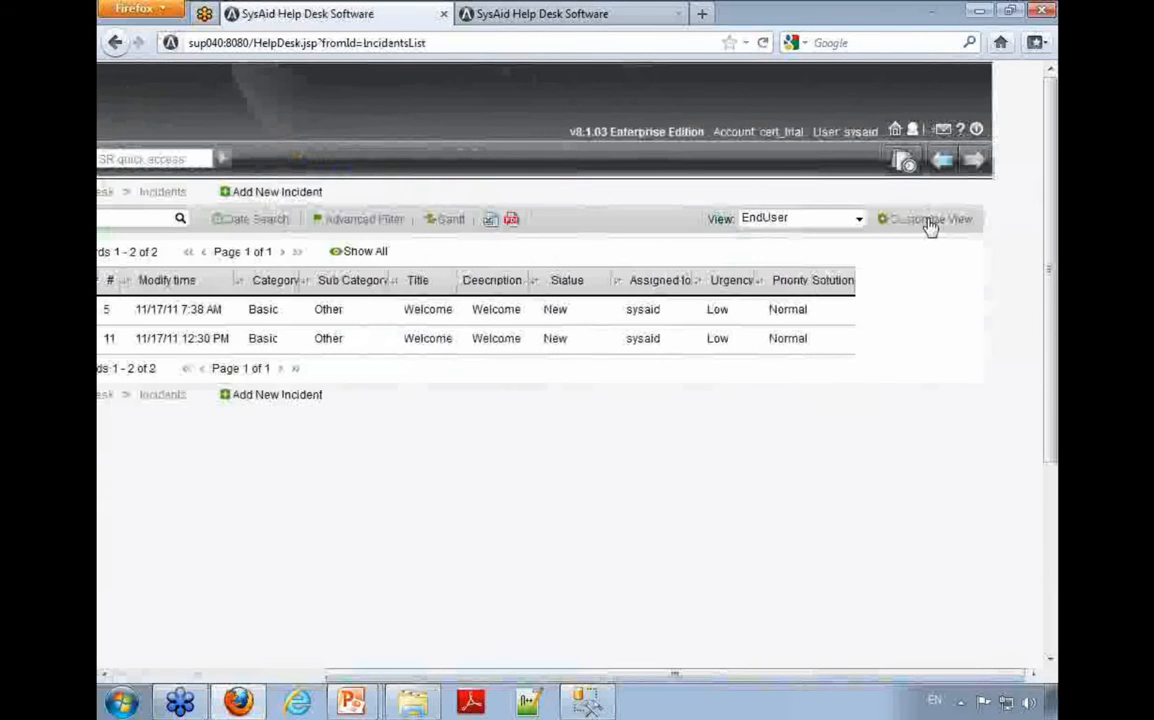
Step: Add the Location column to the EndUser view's visible columns and save the view
{"action": "left_click", "coordinate": [930, 219]}
{"action": "left_click", "coordinate": [298, 296]}
{"action": "type", "text": "lo"}
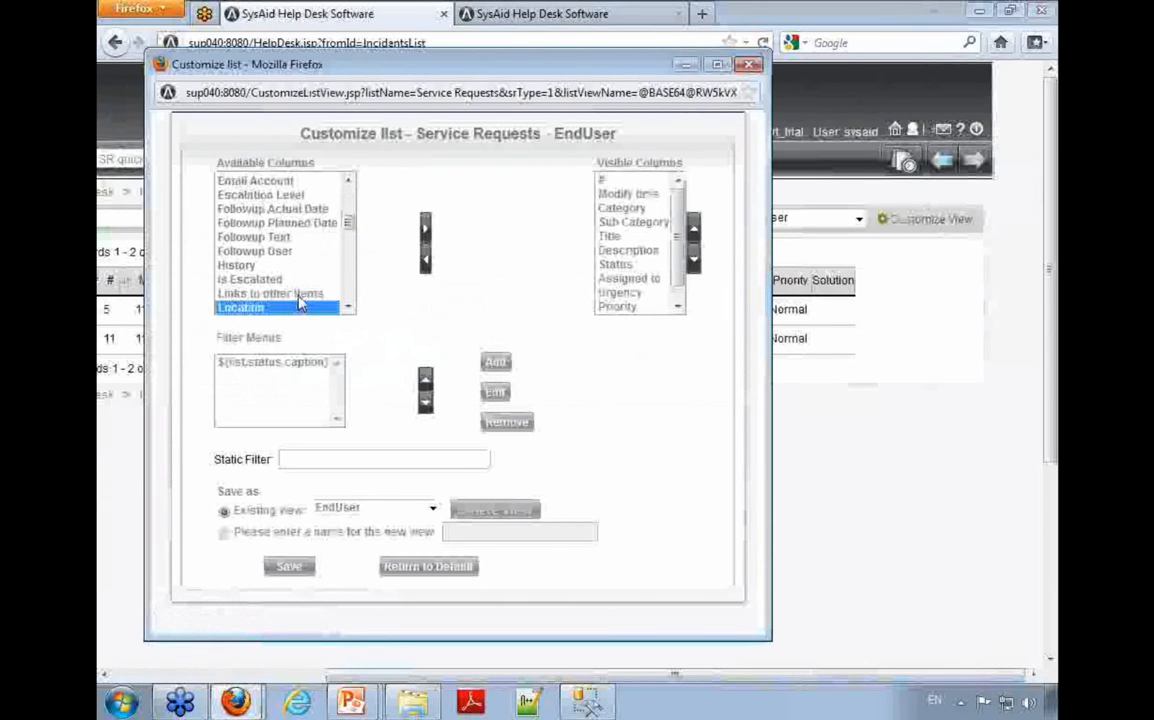
{"action": "left_click", "coordinate": [425, 230]}
{"action": "left_click", "coordinate": [292, 566]}
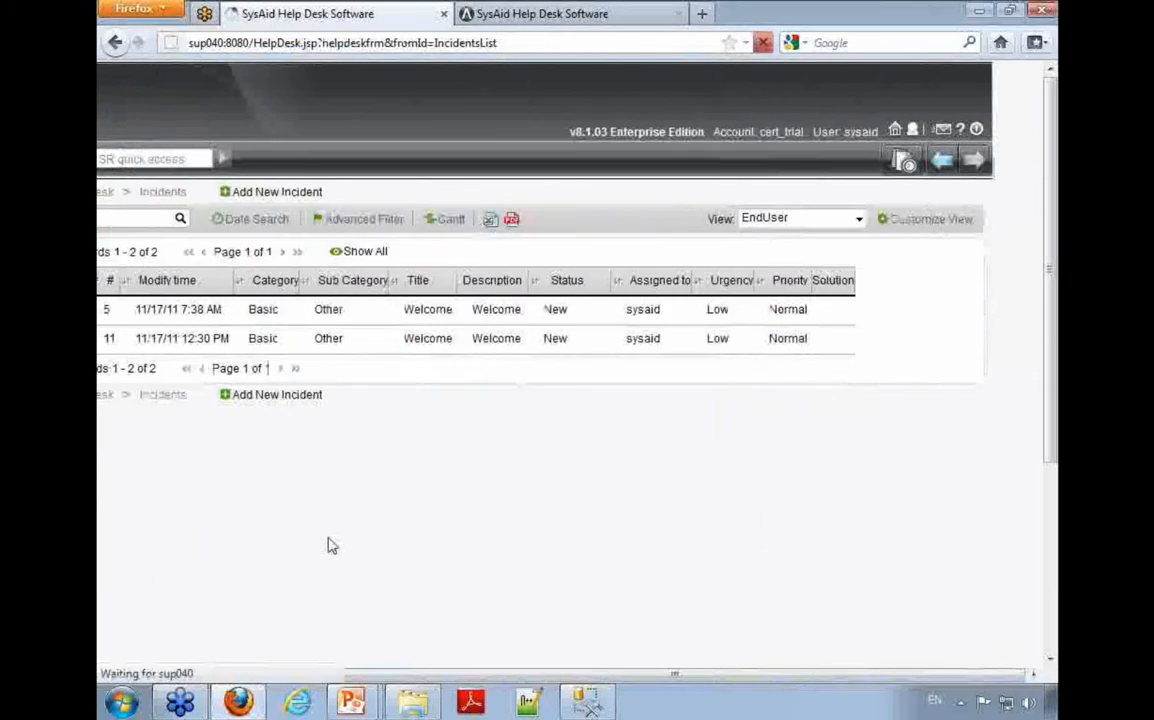
Step: Reopen the service history in the end-user portal and check for the Location column
{"action": "left_click", "coordinate": [822, 676]}
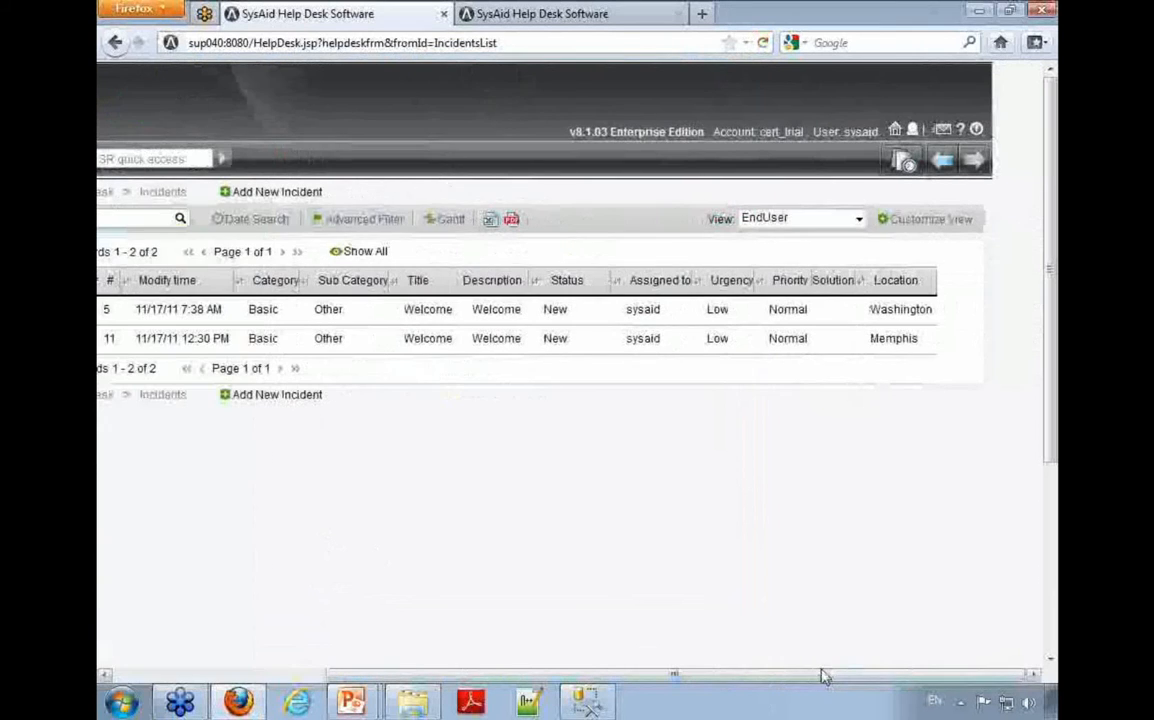
{"action": "left_click", "coordinate": [913, 132]}
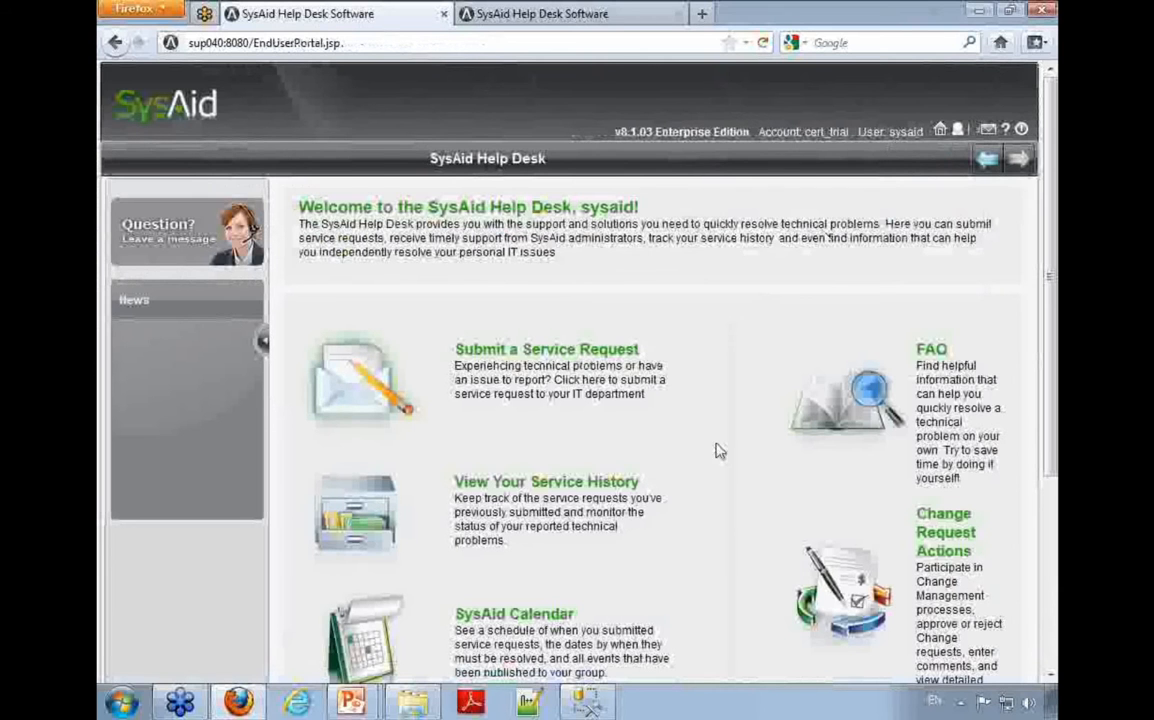
{"action": "left_click", "coordinate": [470, 482]}
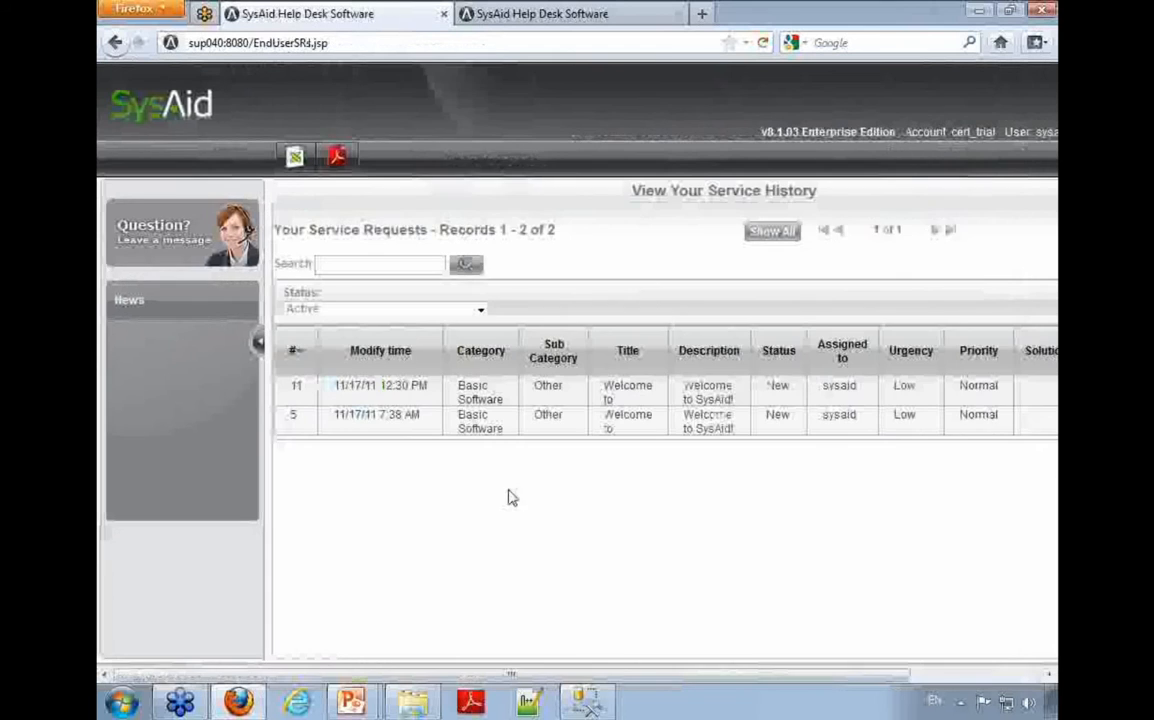
{"action": "left_click_drag", "start_coordinate": [581, 678], "coordinate": [725, 677]}
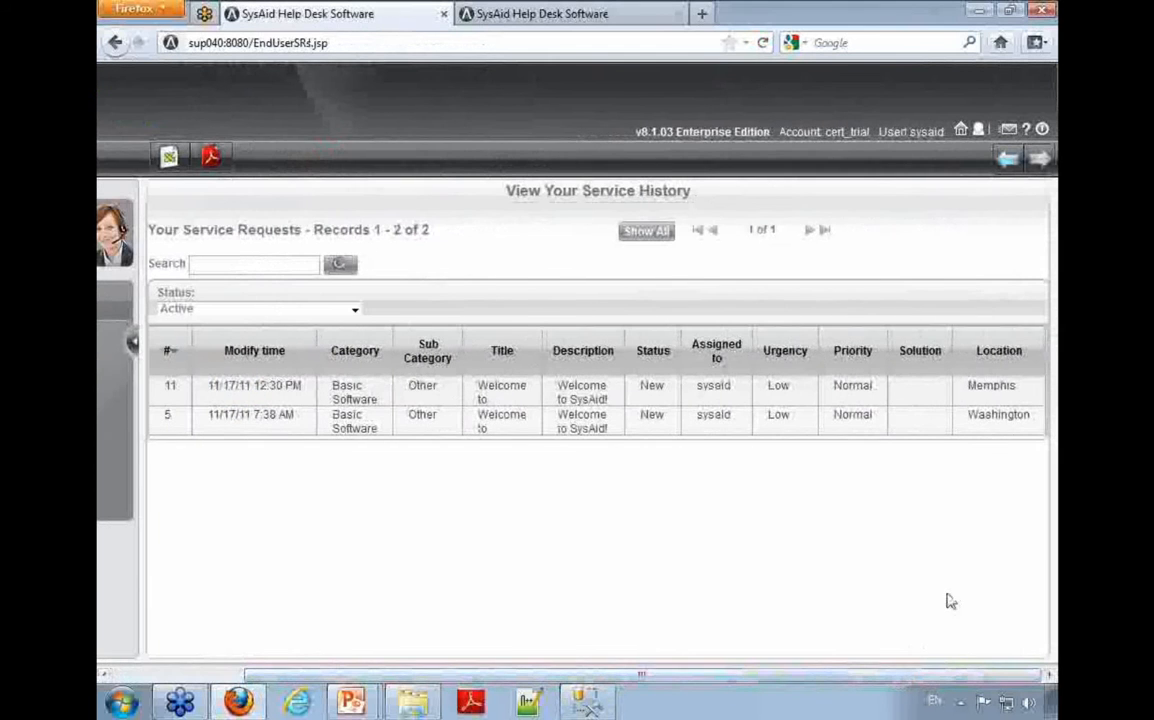
Step: Open service request 11 from the history, examine its Location field, and go back to the service history
{"action": "left_click", "coordinate": [1008, 398]}
{"action": "scroll", "coordinate": [900, 500], "scroll_direction": "down", "scroll_amount": 3}
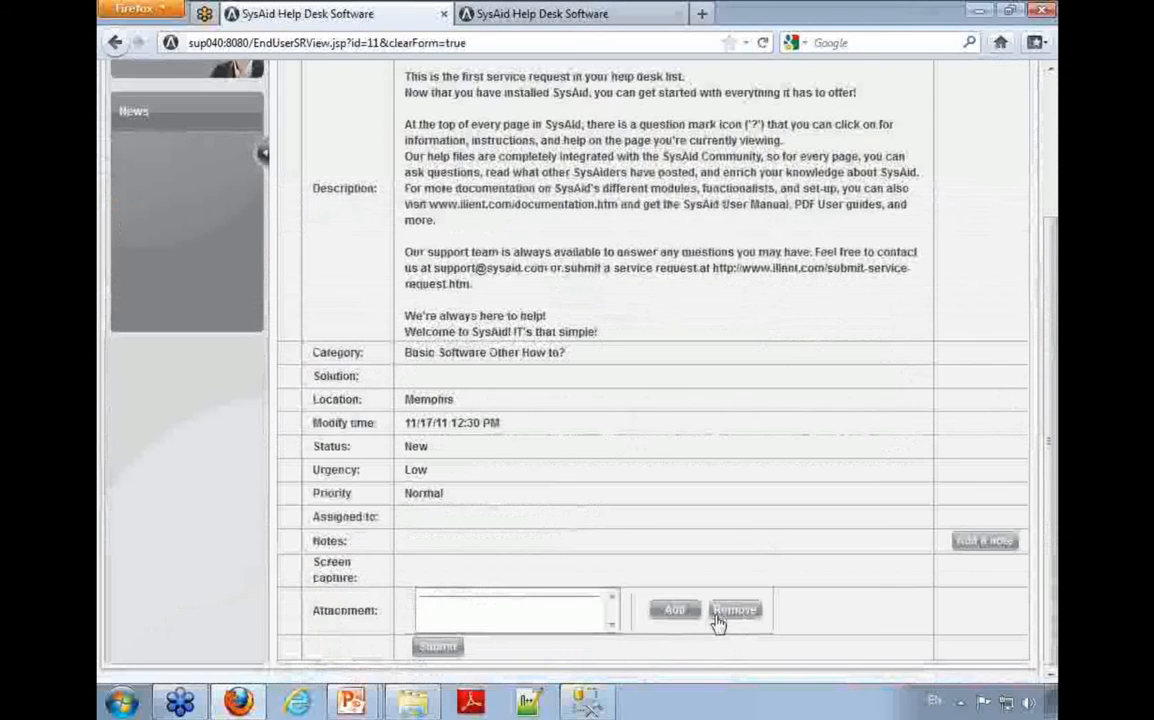
{"action": "left_click_drag", "start_coordinate": [311, 399], "coordinate": [460, 405]}
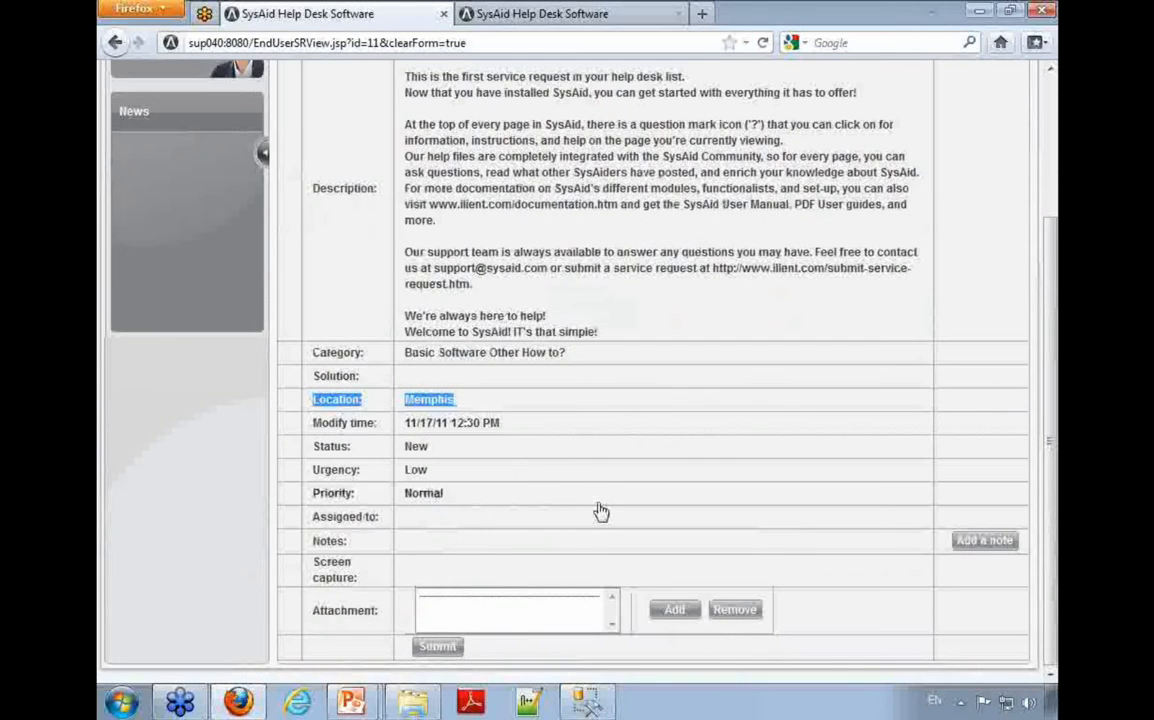
{"action": "scroll", "coordinate": [355, 255], "scroll_direction": "up", "scroll_amount": 3}
{"action": "left_click", "coordinate": [985, 161]}
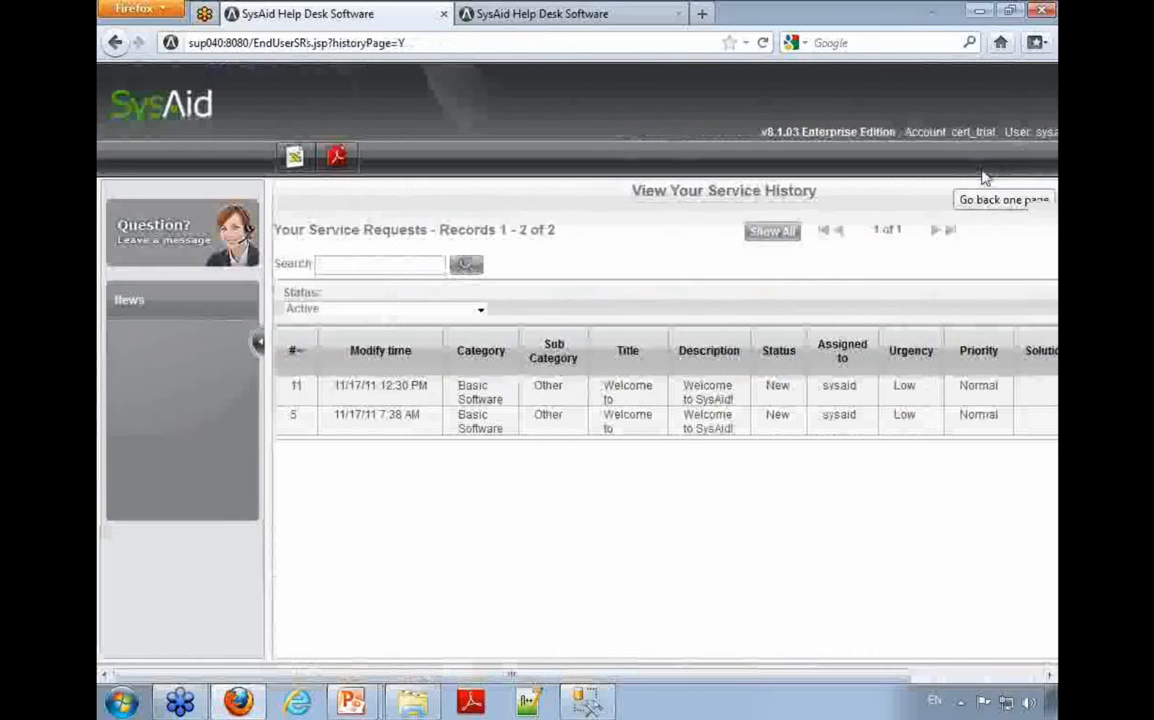
Step: Leave the end-user service history and open the Service Desk list of all service requests
{"action": "left_click", "coordinate": [985, 676]}
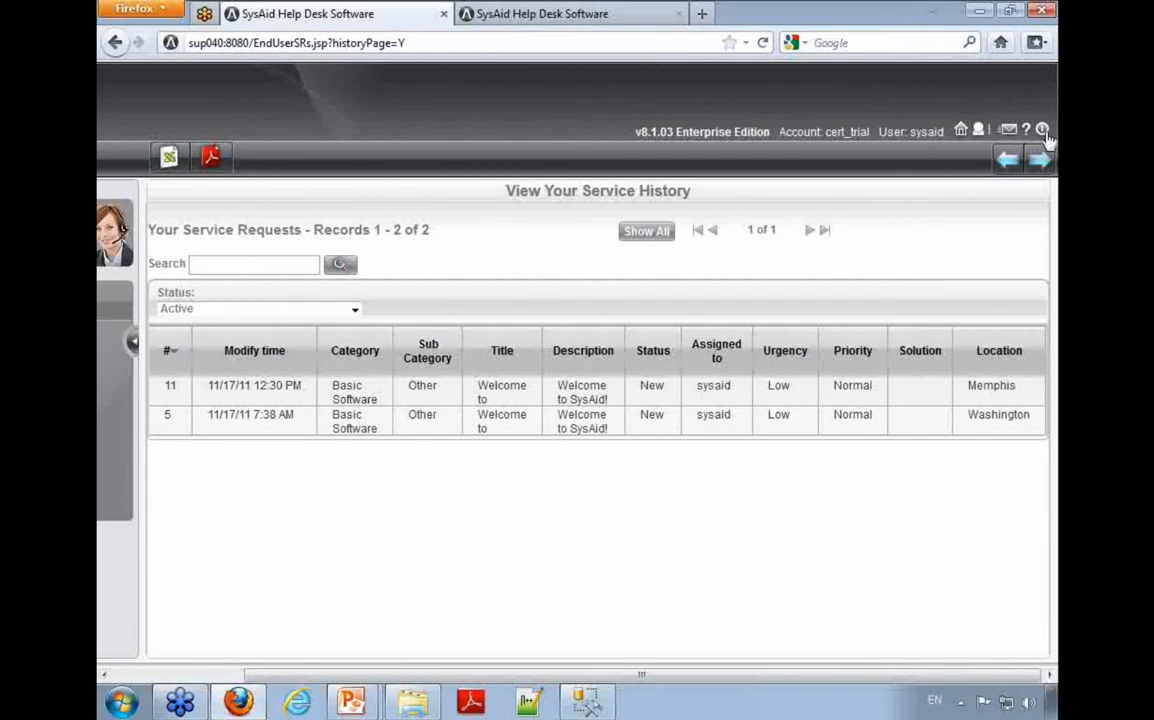
{"action": "left_click", "coordinate": [959, 133]}
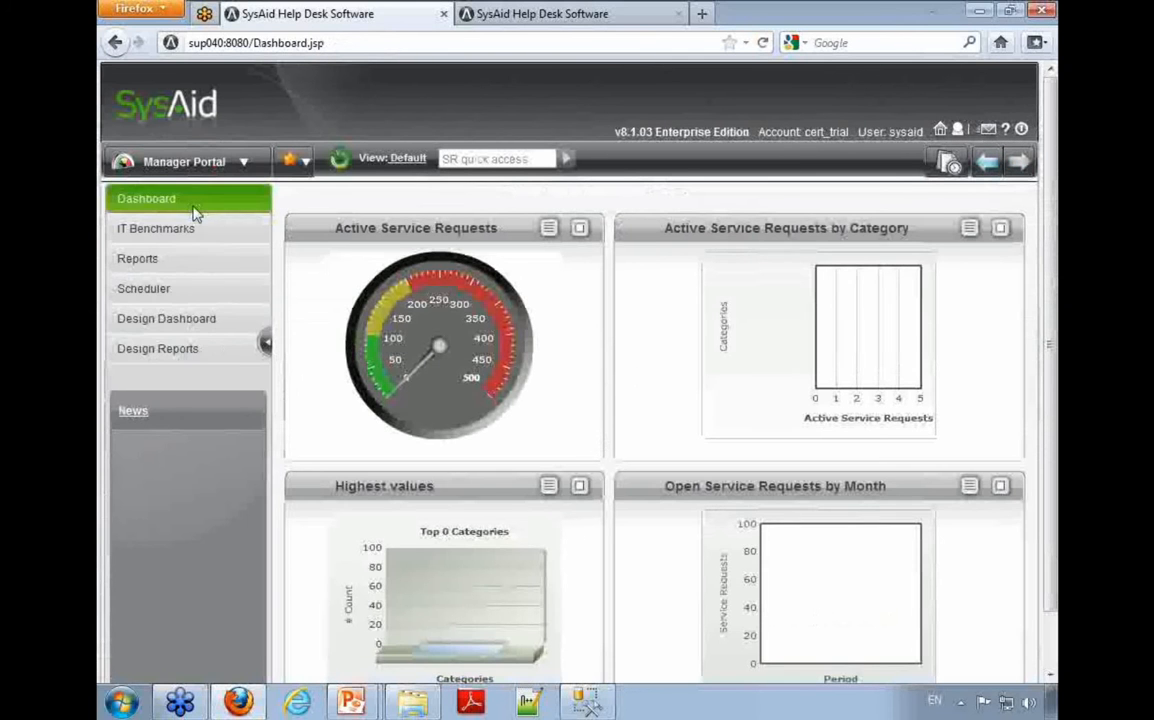
{"action": "left_click", "coordinate": [184, 161]}
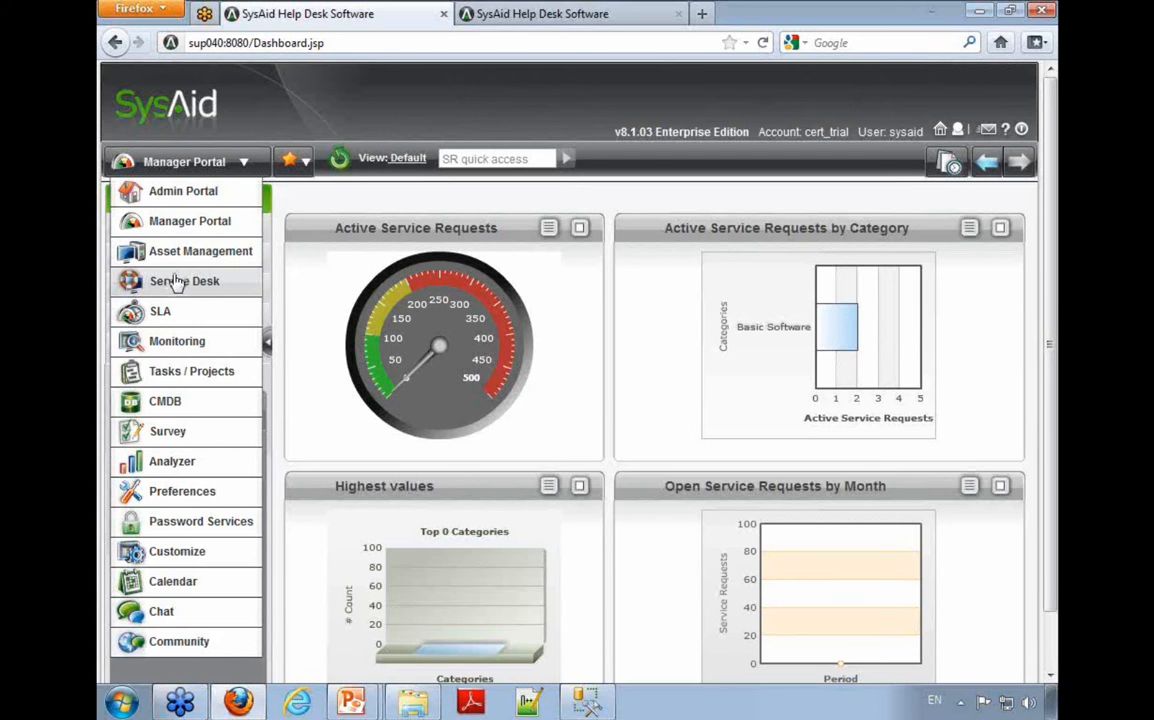
{"action": "left_click", "coordinate": [188, 280]}
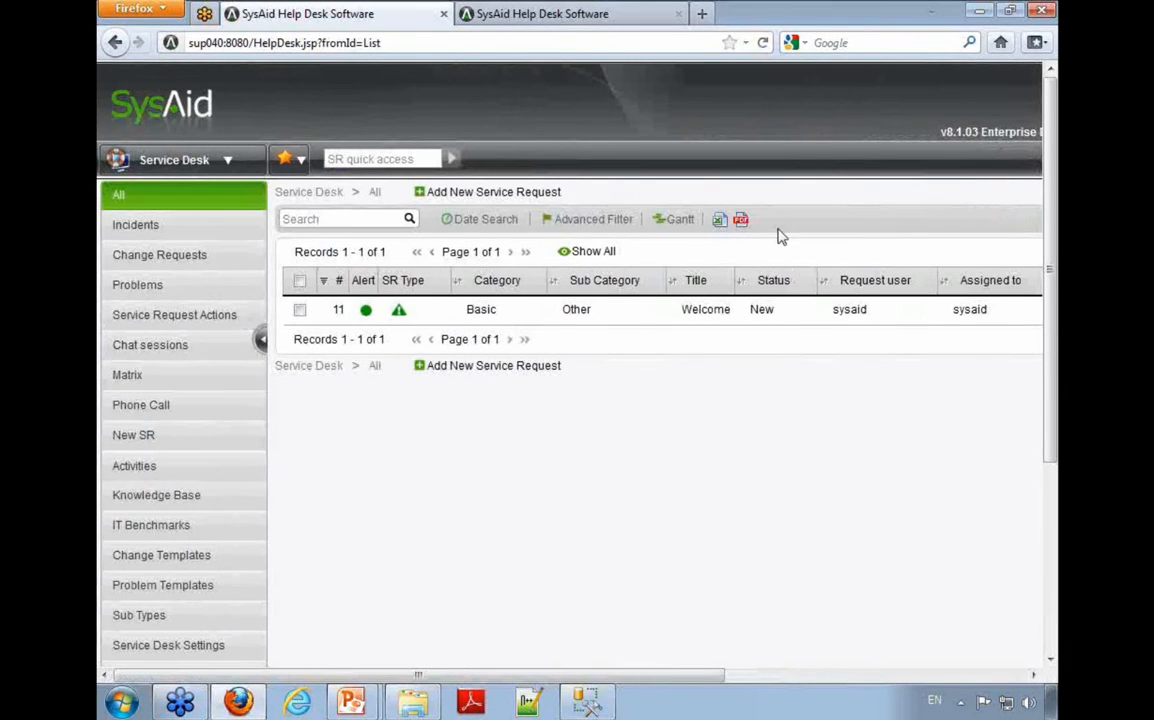
Step: Remove the filter expression from the current service request list view, save the view, and check the listed requests through the Location column
{"action": "left_click", "coordinate": [839, 677]}
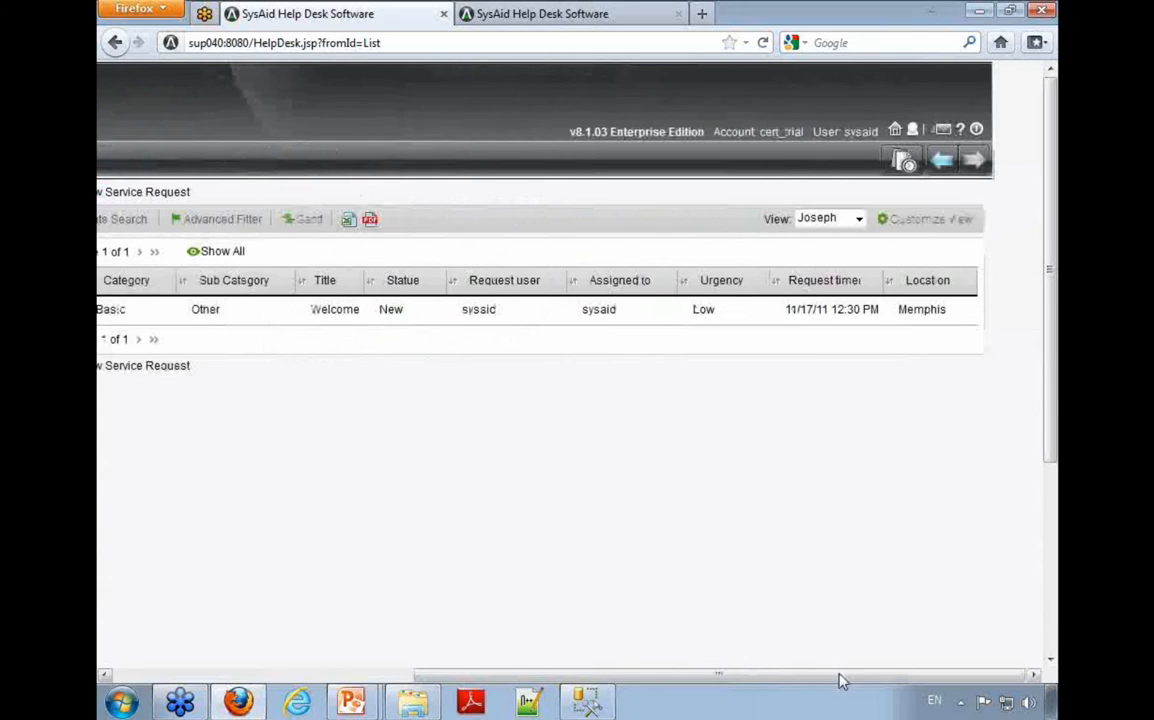
{"action": "left_click", "coordinate": [858, 219]}
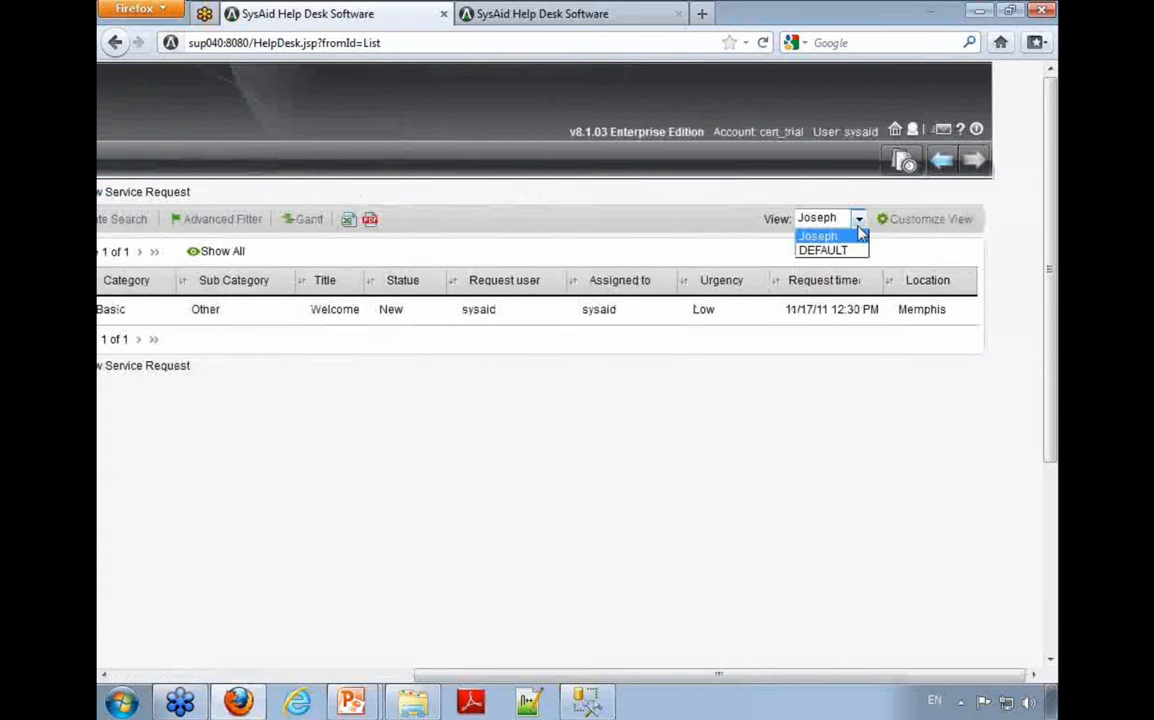
{"action": "left_click", "coordinate": [893, 219]}
{"action": "left_click_drag", "start_coordinate": [324, 497], "coordinate": [195, 458]}
{"action": "key", "text": "Delete"}
{"action": "left_click", "coordinate": [299, 603]}
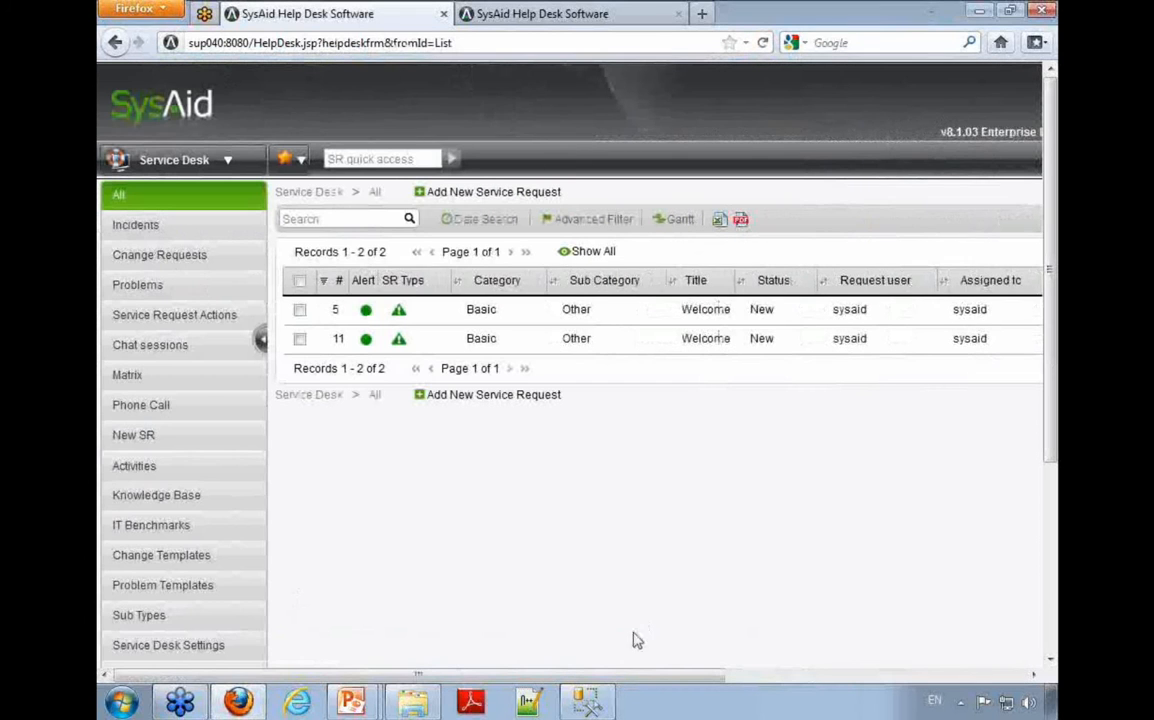
{"action": "left_click_drag", "start_coordinate": [592, 677], "coordinate": [830, 673]}
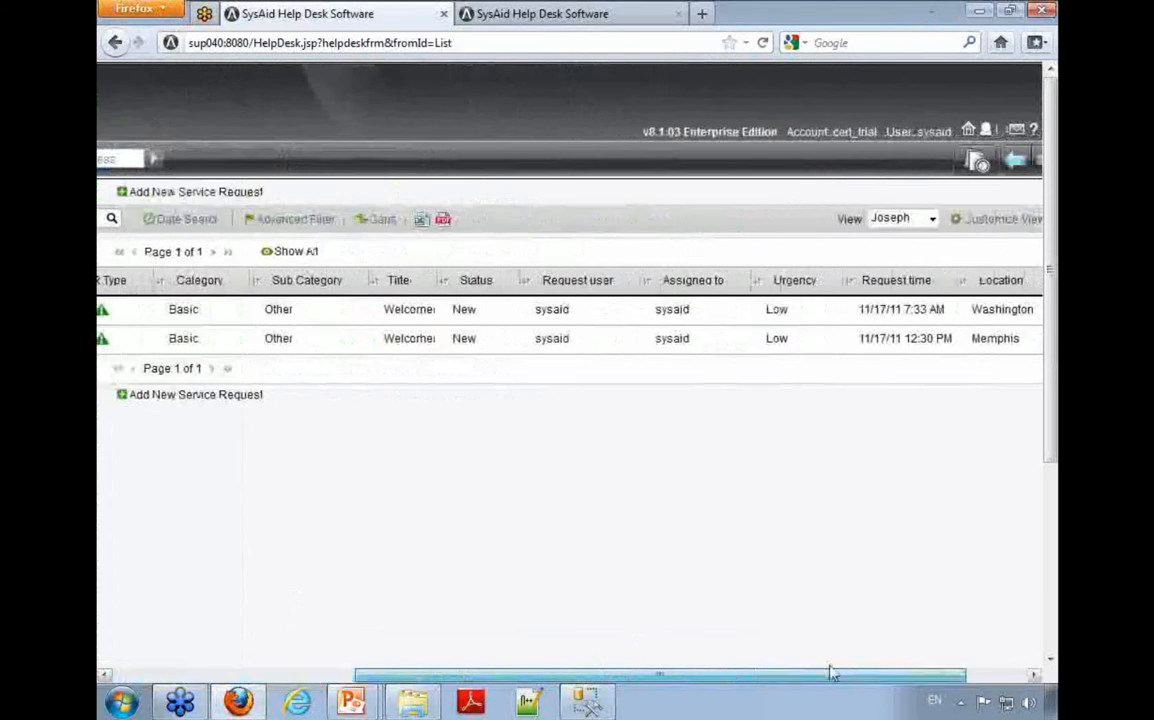
{"action": "left_click_drag", "start_coordinate": [523, 675], "coordinate": [224, 630]}
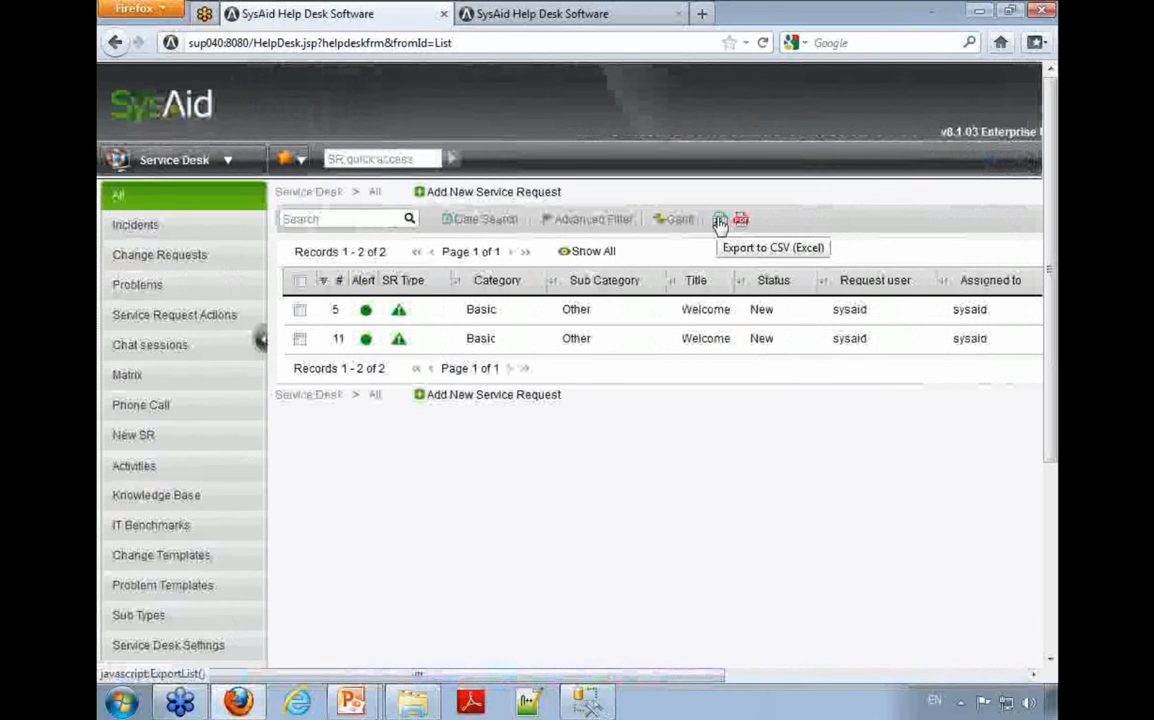
Step: Export the service request list to CSV with no individual requests selected and open export.csv in Microsoft Excel
{"action": "left_click", "coordinate": [300, 312]}
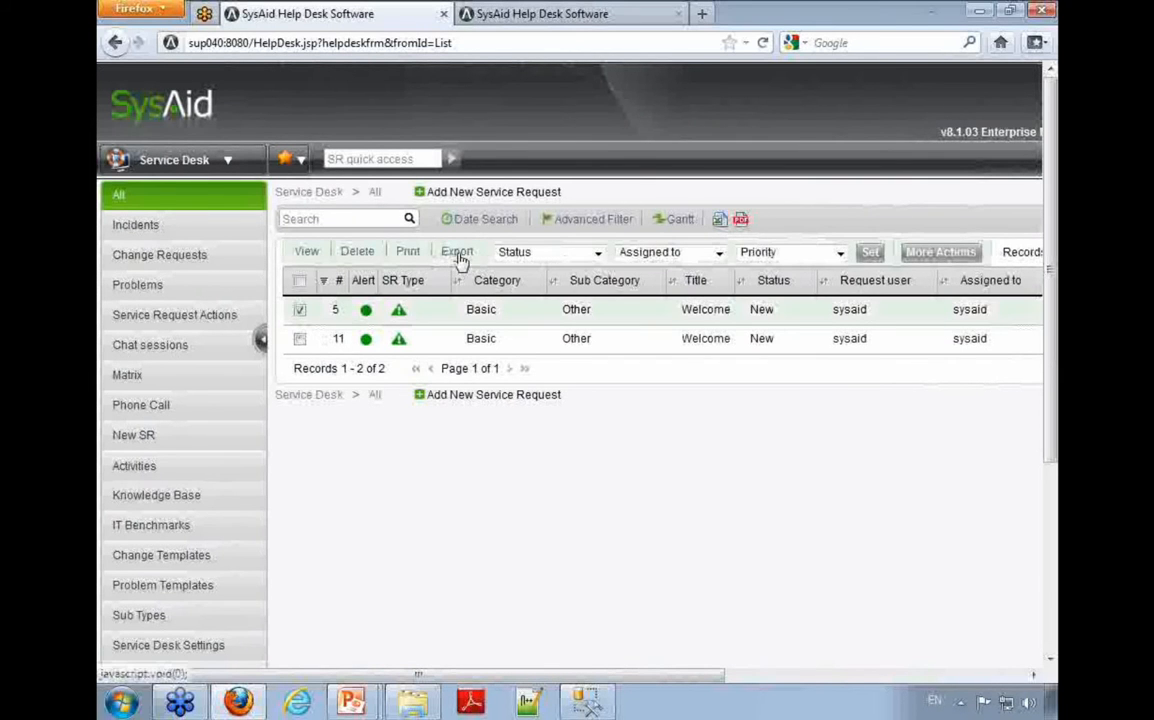
{"action": "left_click", "coordinate": [300, 310]}
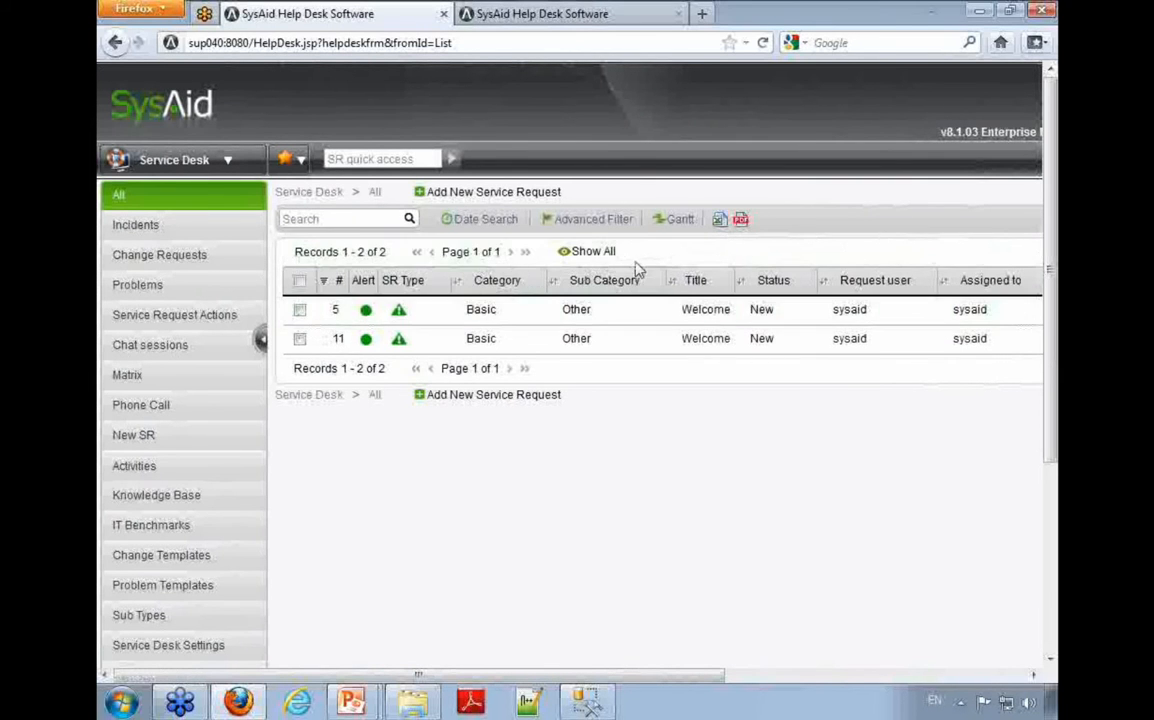
{"action": "left_click", "coordinate": [719, 225]}
{"action": "left_click", "coordinate": [145, 164]}
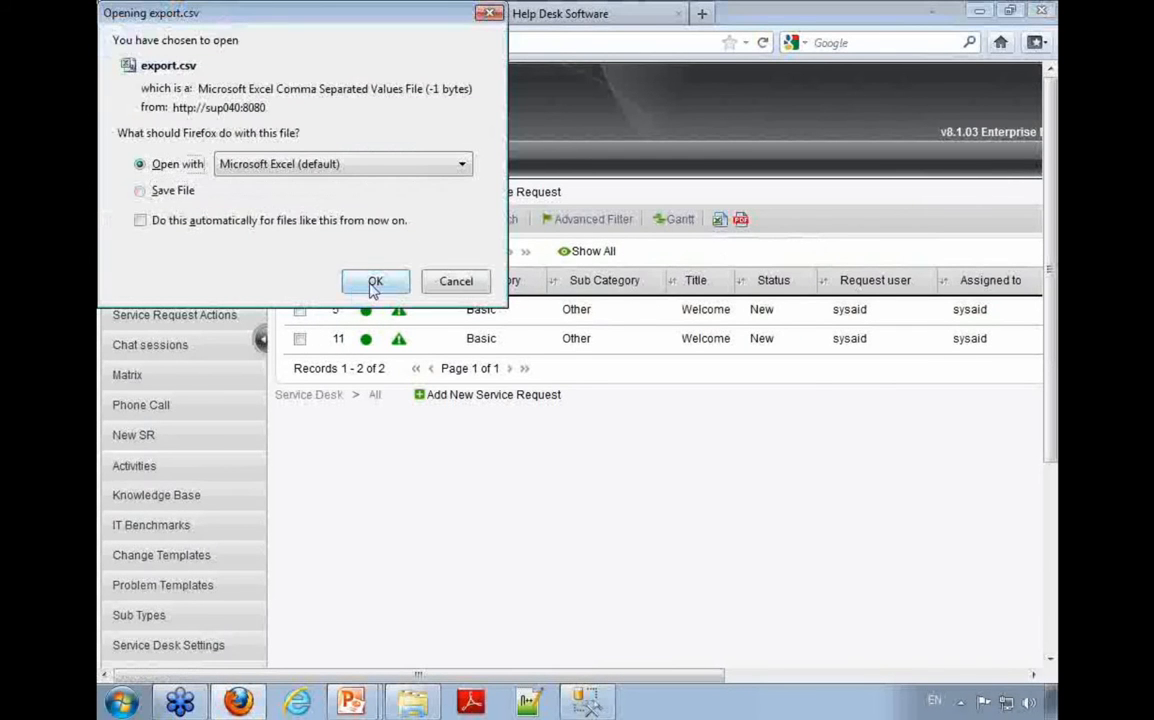
{"action": "left_click", "coordinate": [375, 283]}
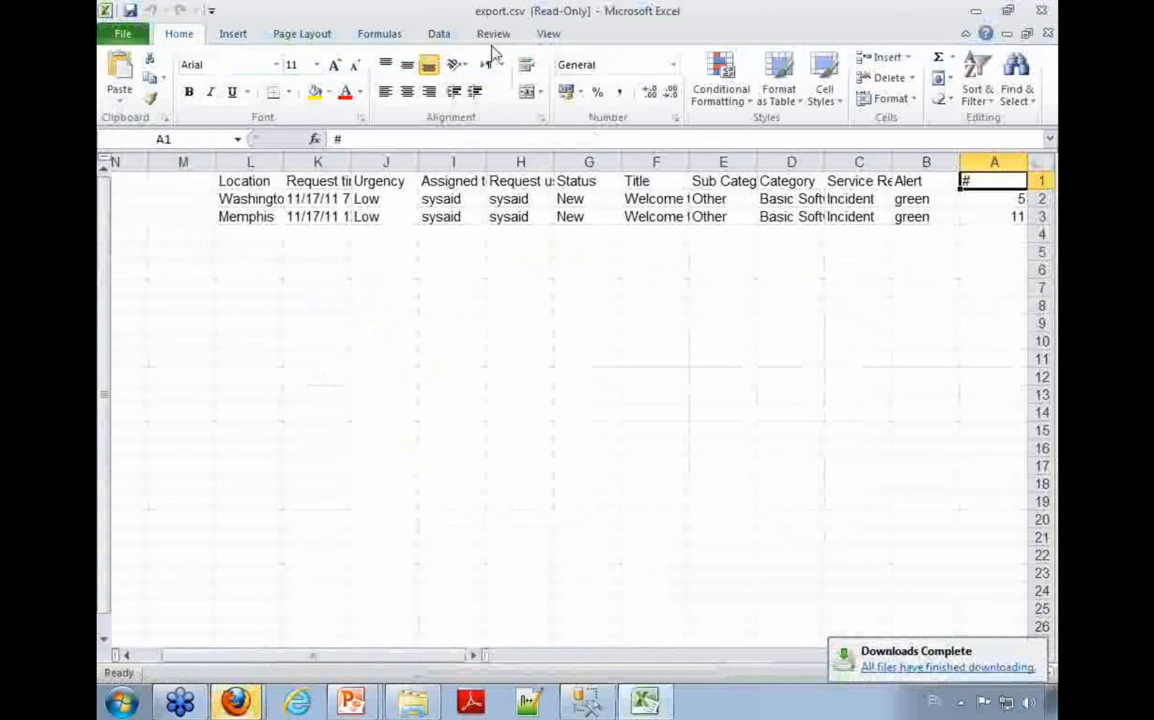
Step: Switch the exported sheet to left-to-right, select A1:L3 to review the exported columns, and close Excel
{"action": "left_click", "coordinate": [438, 34]}
{"action": "left_click", "coordinate": [490, 34]}
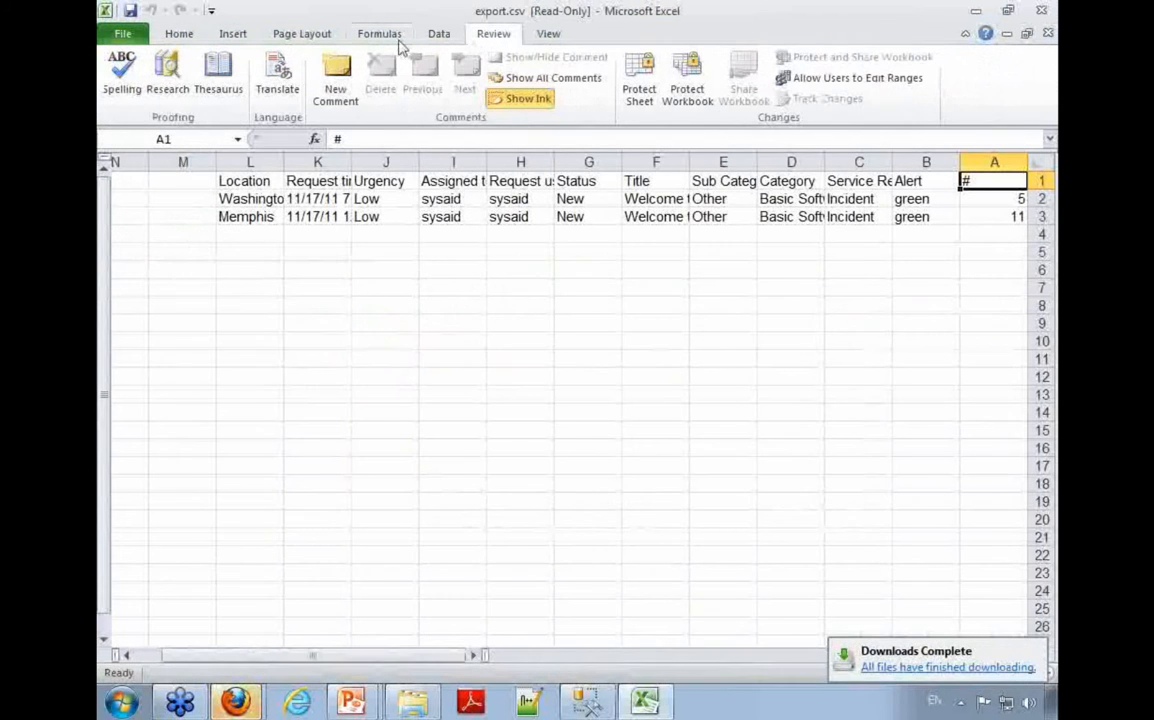
{"action": "left_click", "coordinate": [320, 34]}
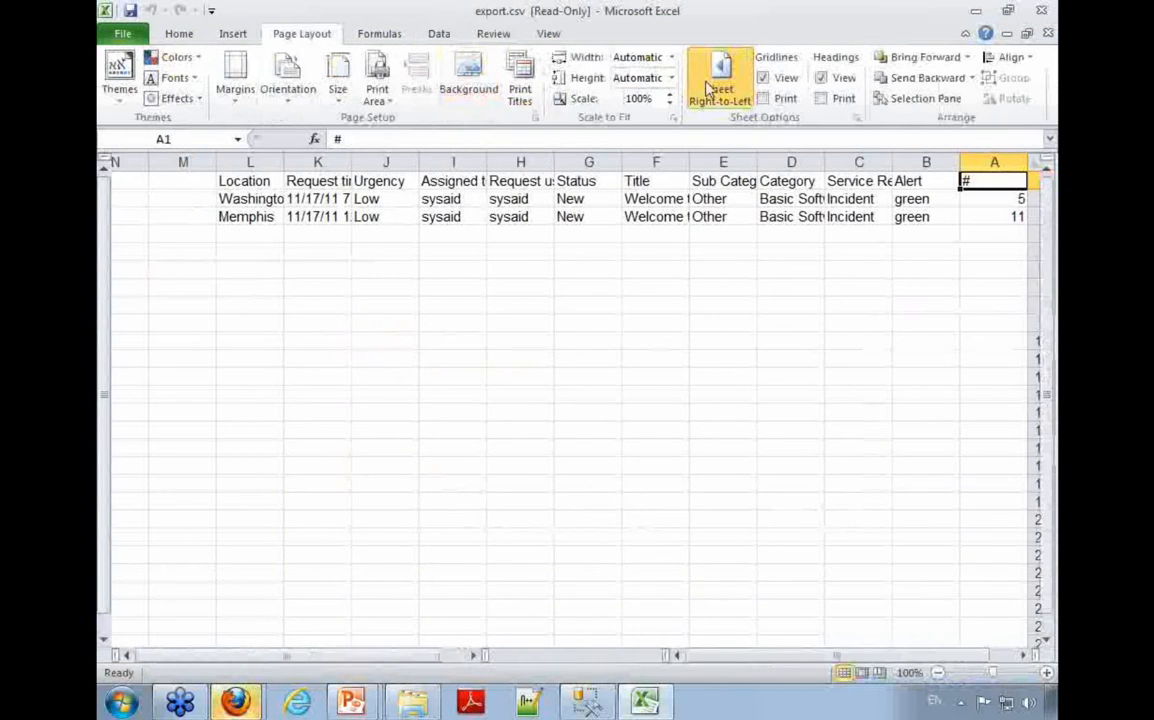
{"action": "left_click", "coordinate": [712, 90]}
{"action": "left_click", "coordinate": [198, 198]}
{"action": "left_click", "coordinate": [157, 181]}
{"action": "left_click_drag", "start_coordinate": [157, 181], "coordinate": [914, 217]}
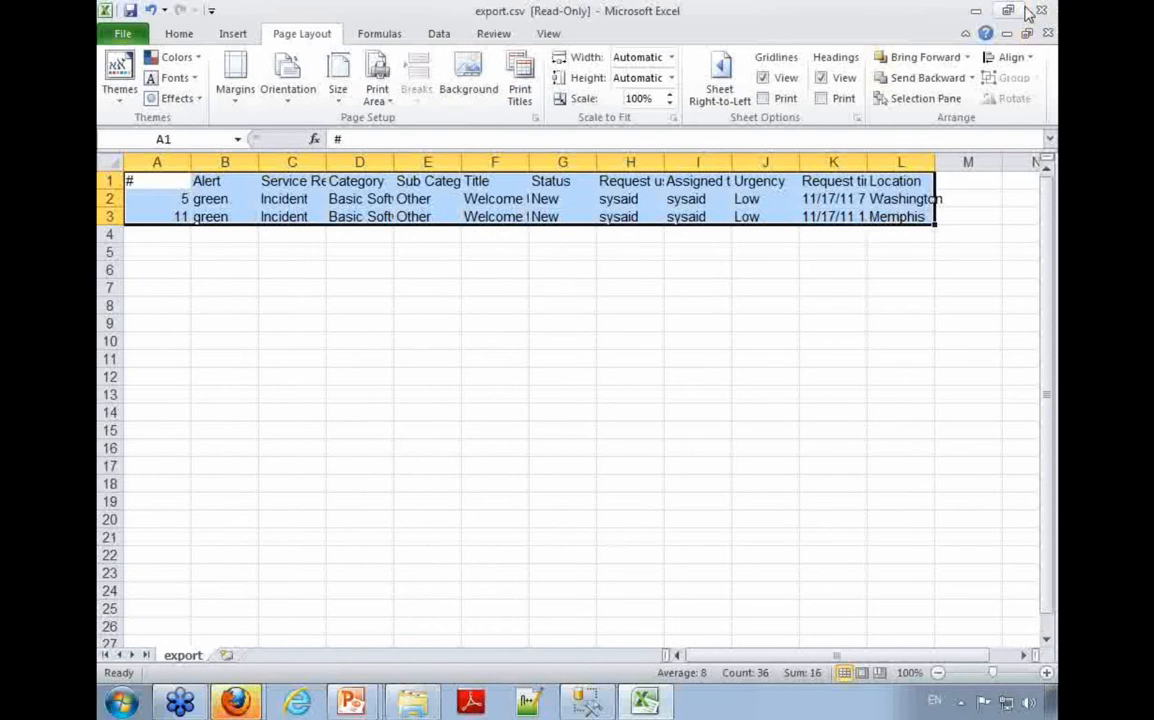
{"action": "left_click", "coordinate": [1036, 10]}
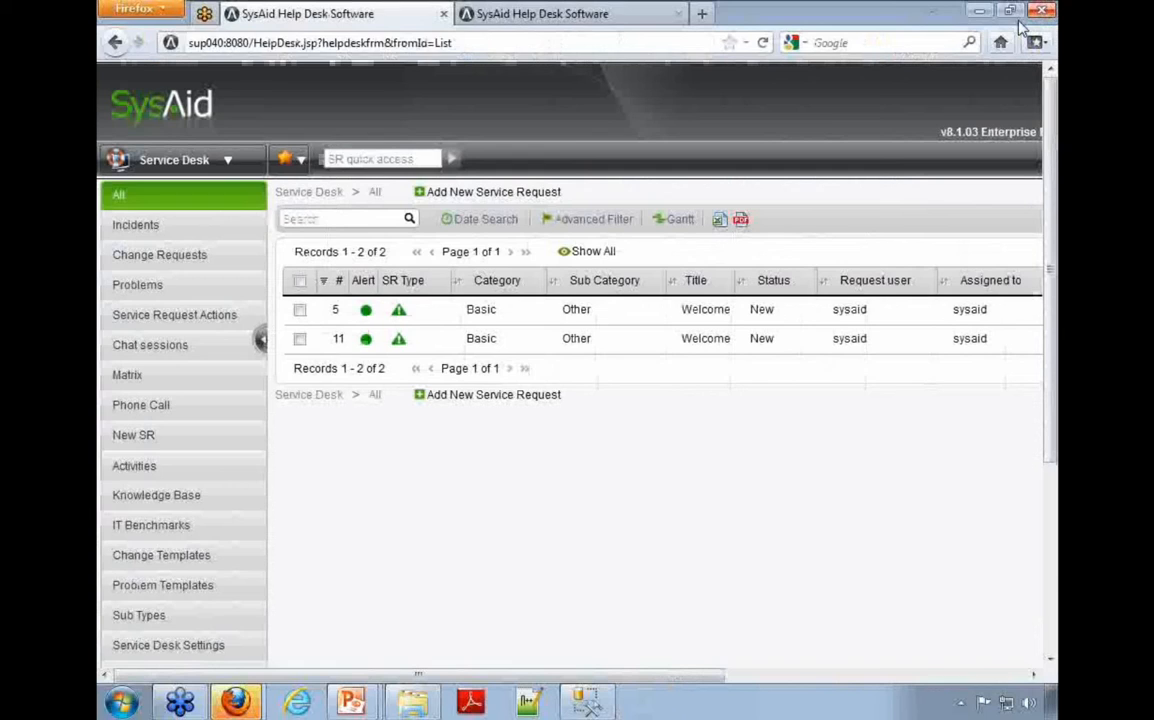
Step: Export the service request list to PDF, examine the Location entry of each request in the report, and close Adobe Reader
{"action": "left_click", "coordinate": [740, 221]}
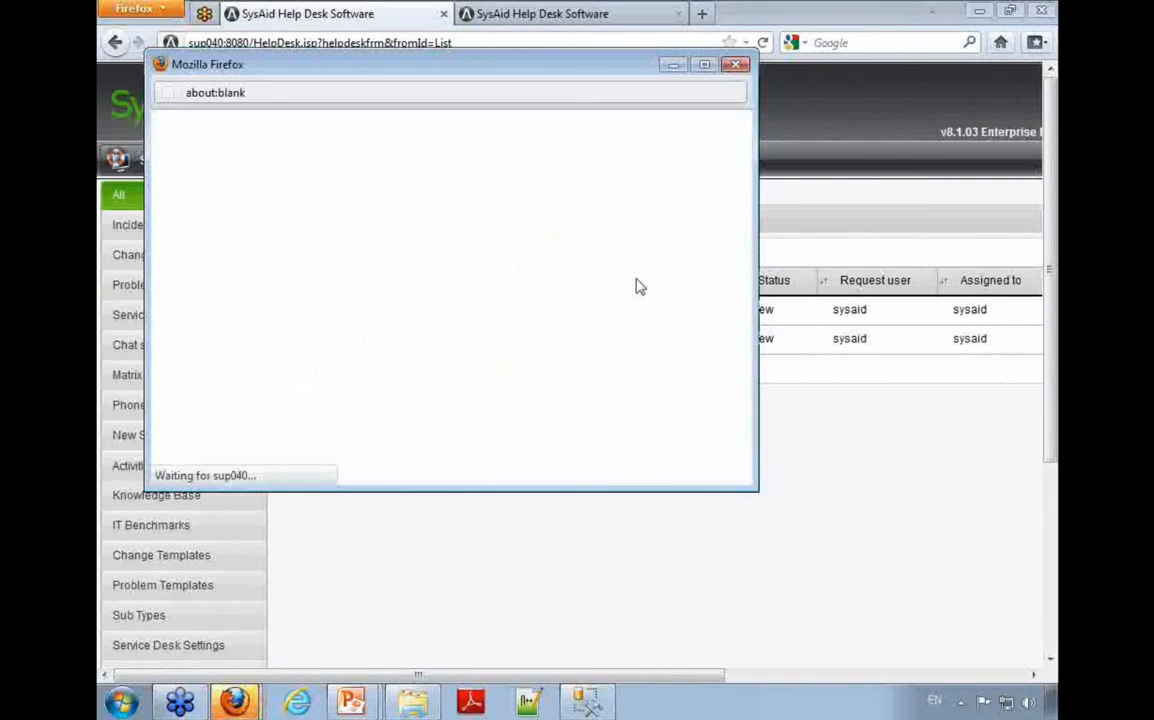
{"action": "key", "text": "Return"}
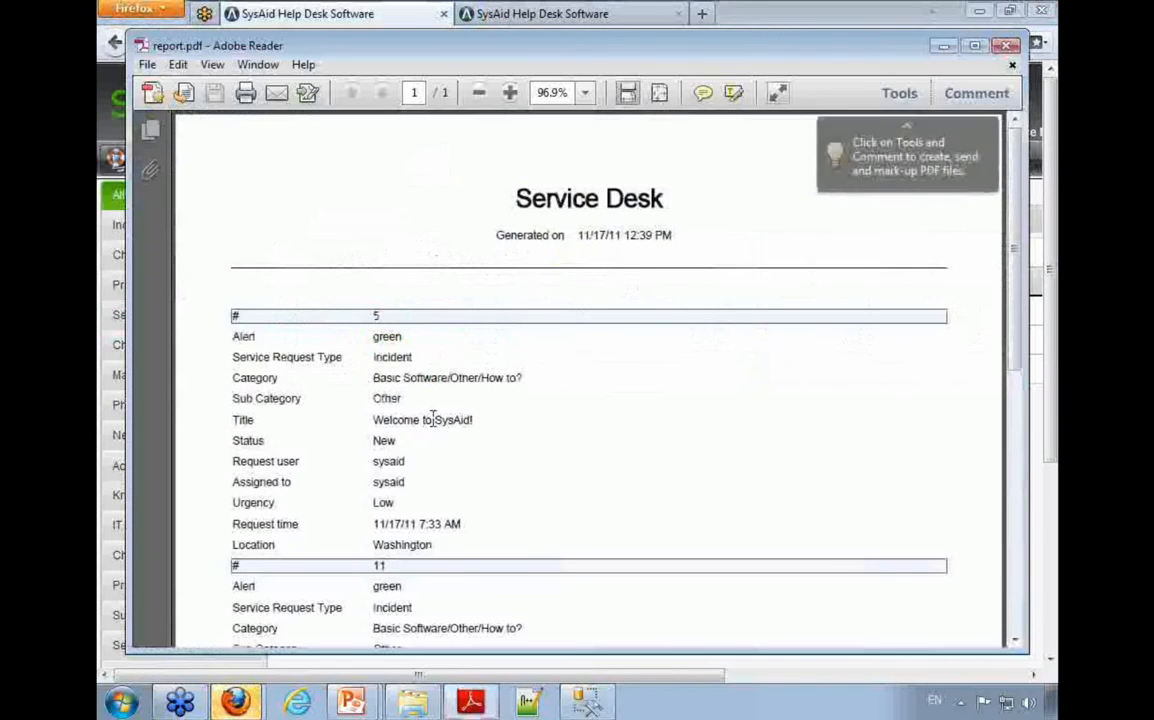
{"action": "scroll", "coordinate": [437, 400], "scroll_direction": "down", "scroll_amount": 3}
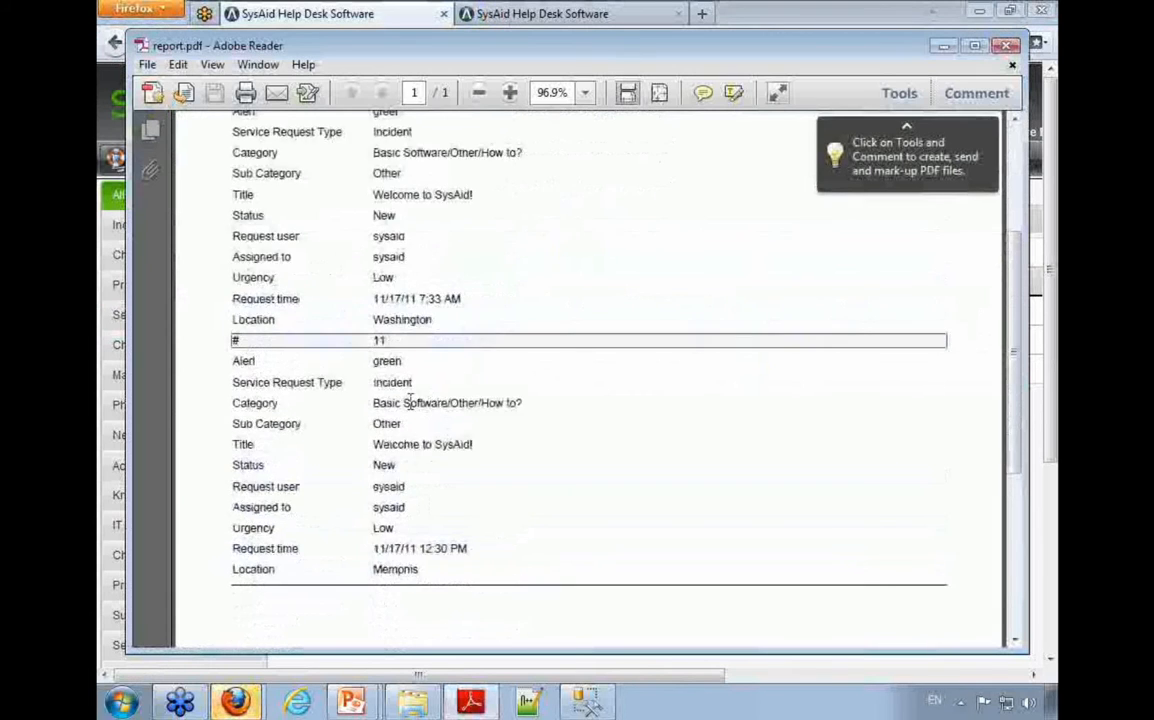
{"action": "scroll", "coordinate": [408, 400], "scroll_direction": "up", "scroll_amount": 3}
{"action": "left_click_drag", "start_coordinate": [235, 228], "coordinate": [228, 430]}
{"action": "left_click", "coordinate": [298, 446]}
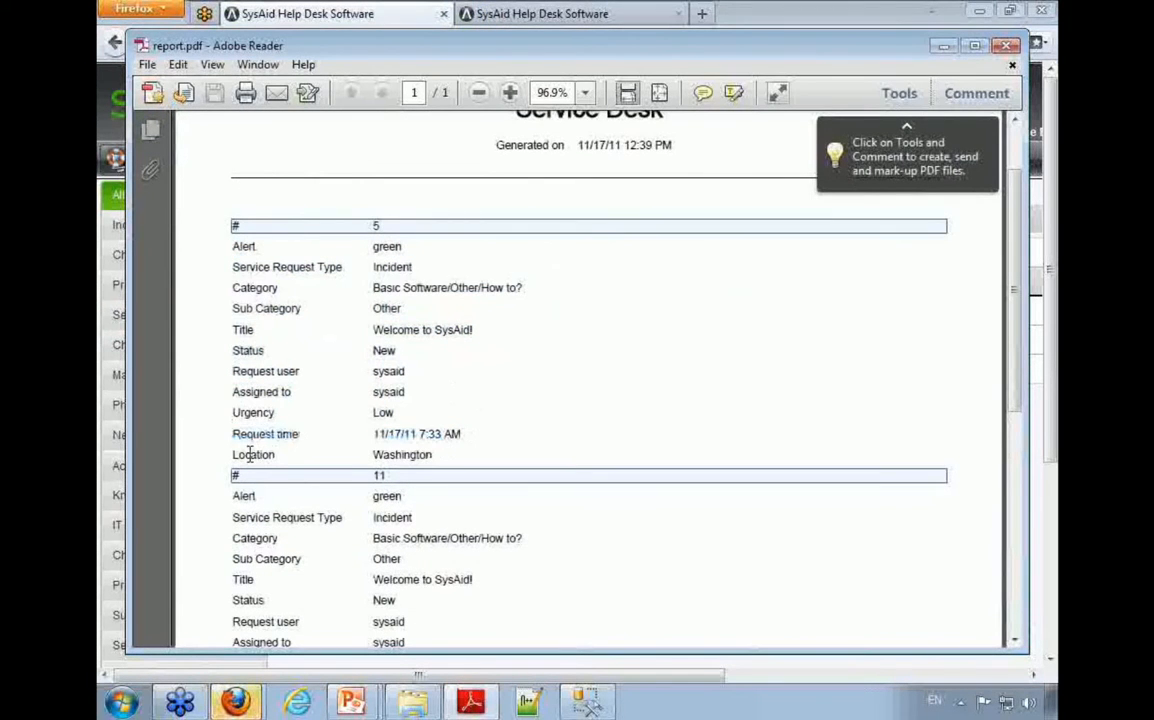
{"action": "left_click_drag", "start_coordinate": [241, 456], "coordinate": [333, 456]}
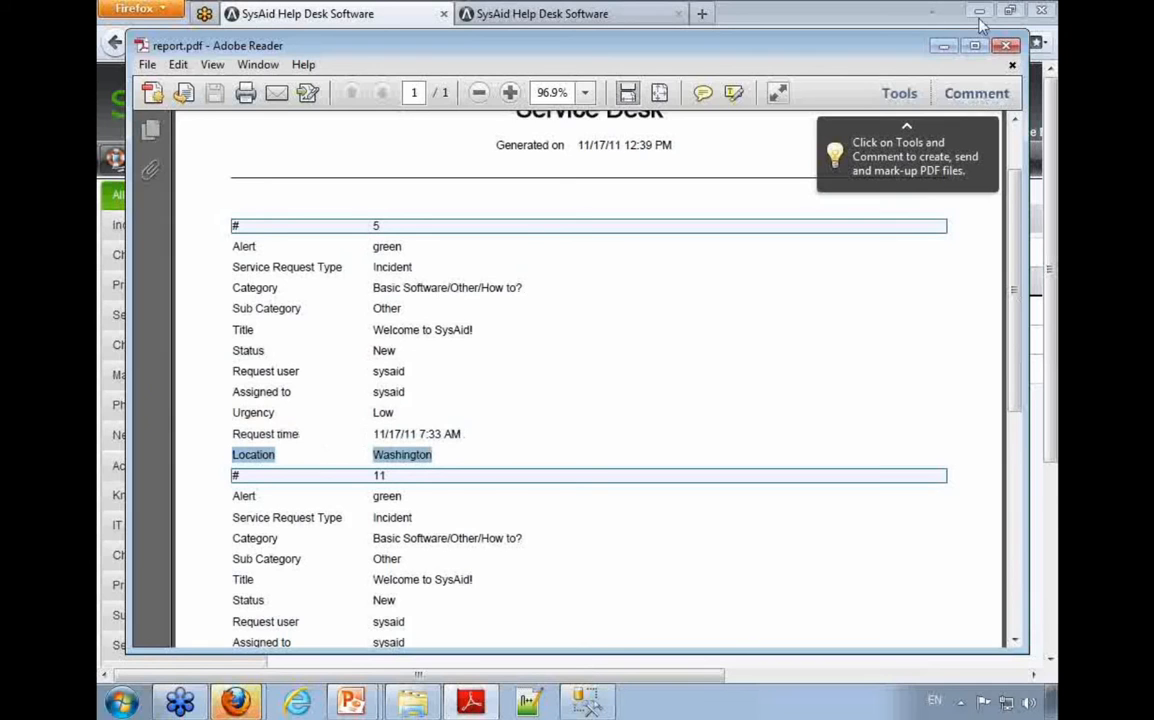
{"action": "left_click", "coordinate": [1005, 45]}
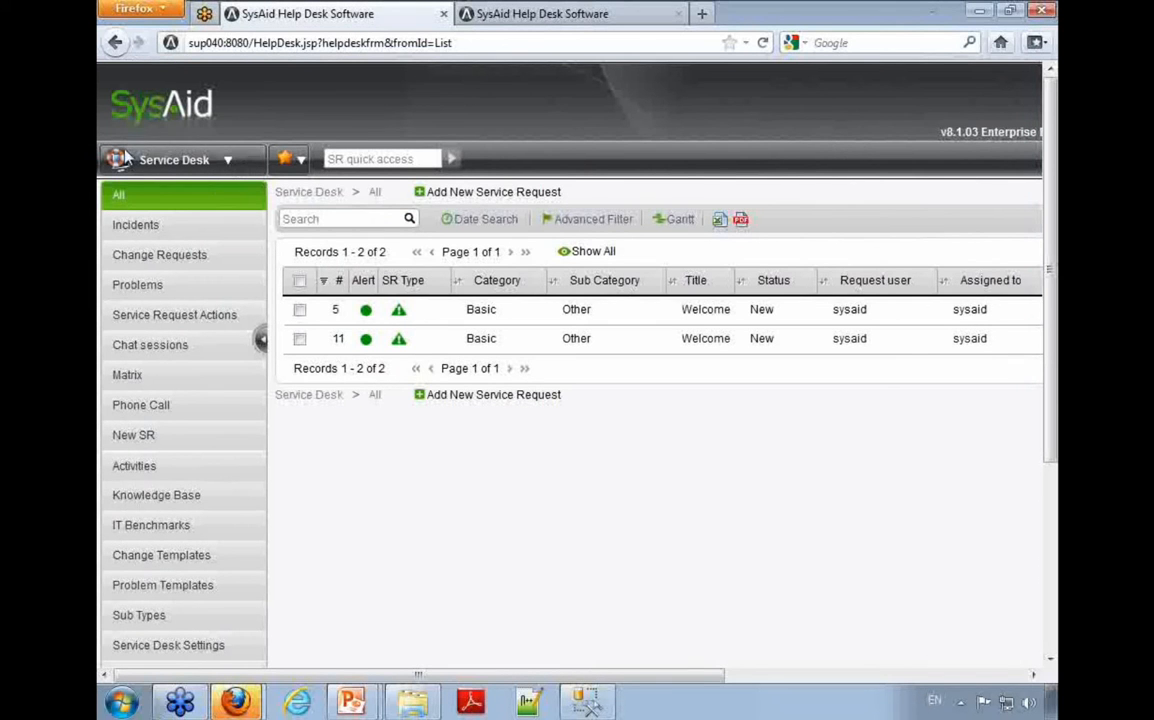
Step: Open the dashboard designer in the Manager Portal and create a new dashboard view named with the person's first name
{"action": "left_click", "coordinate": [223, 165]}
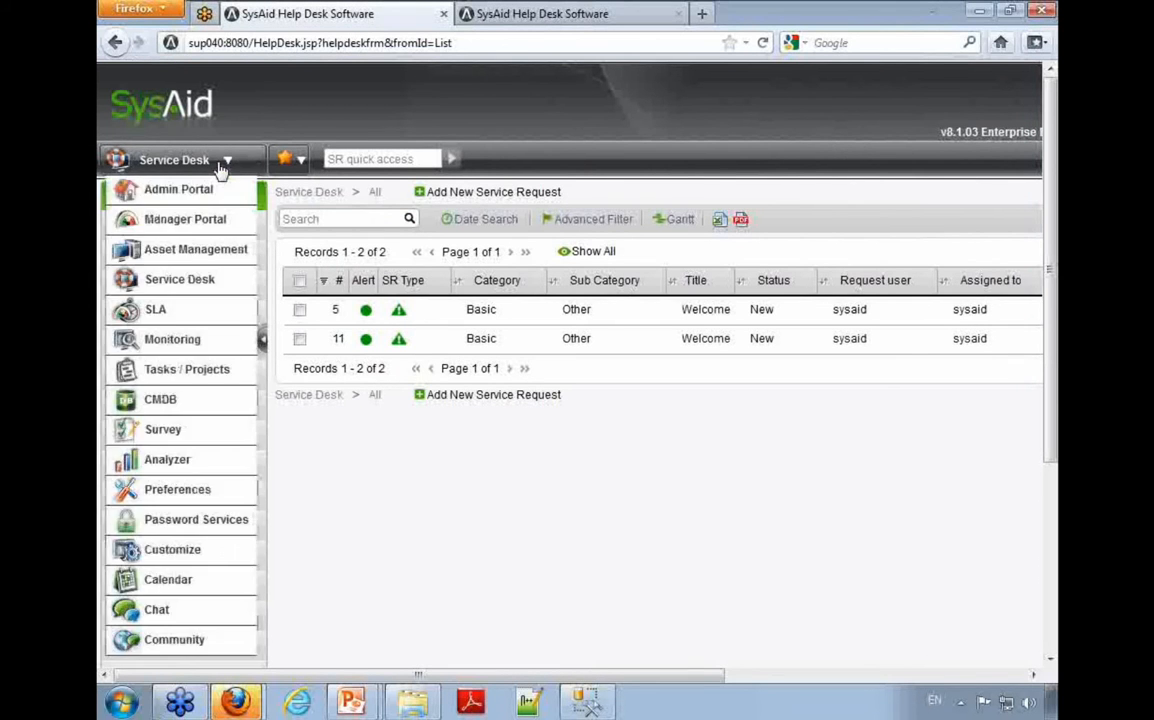
{"action": "left_click", "coordinate": [201, 223]}
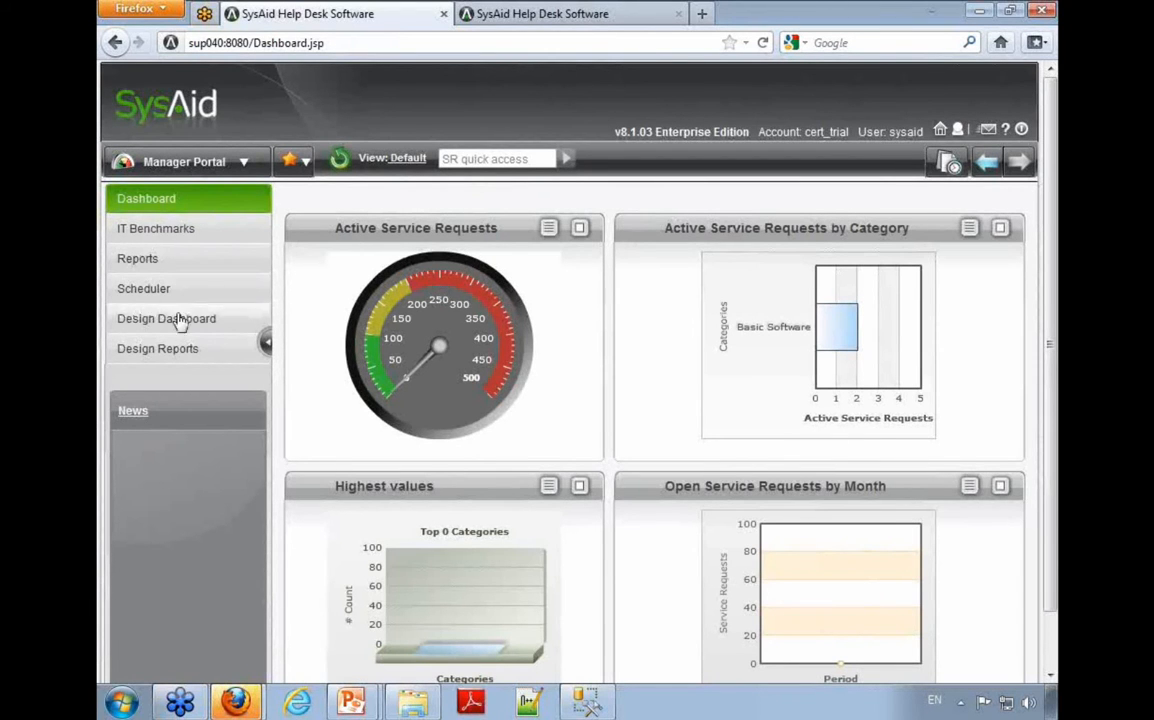
{"action": "left_click", "coordinate": [218, 328]}
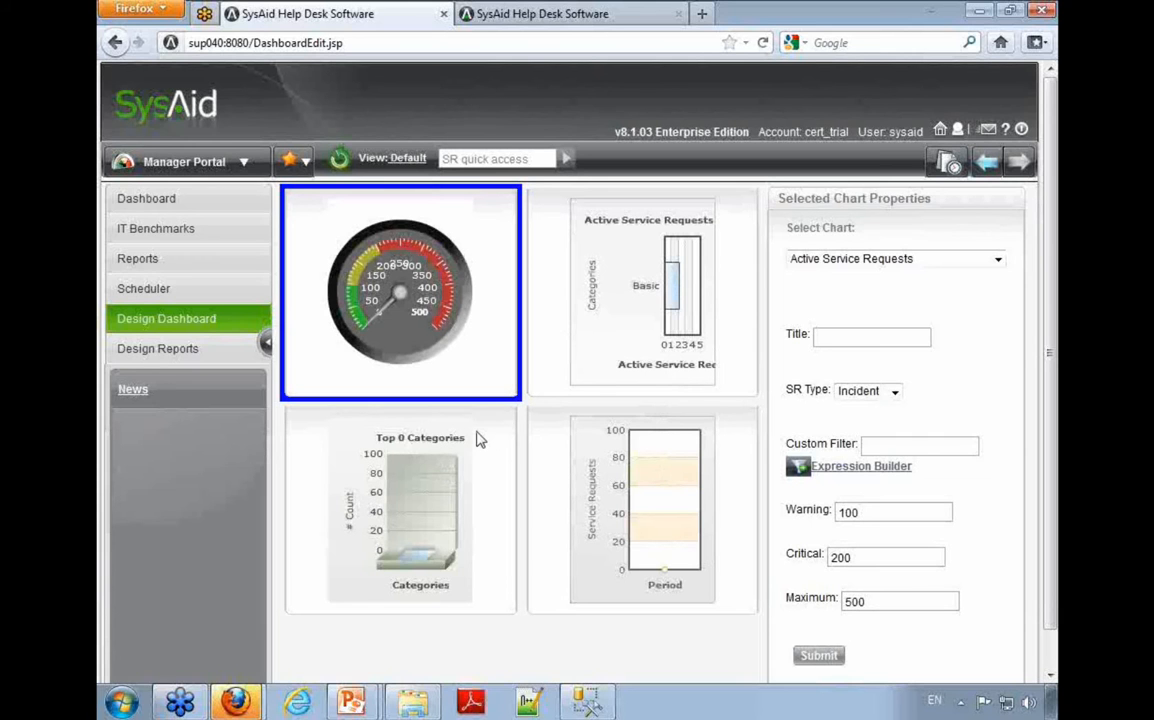
{"action": "left_click", "coordinate": [410, 158]}
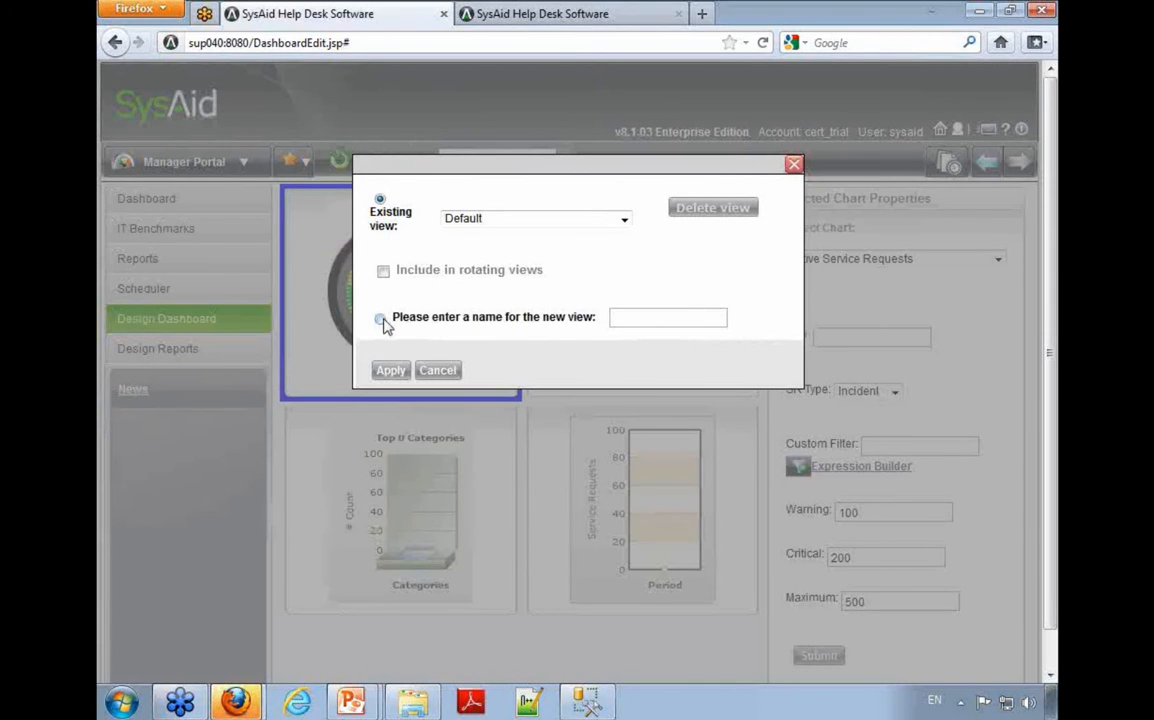
{"action": "left_click", "coordinate": [382, 321]}
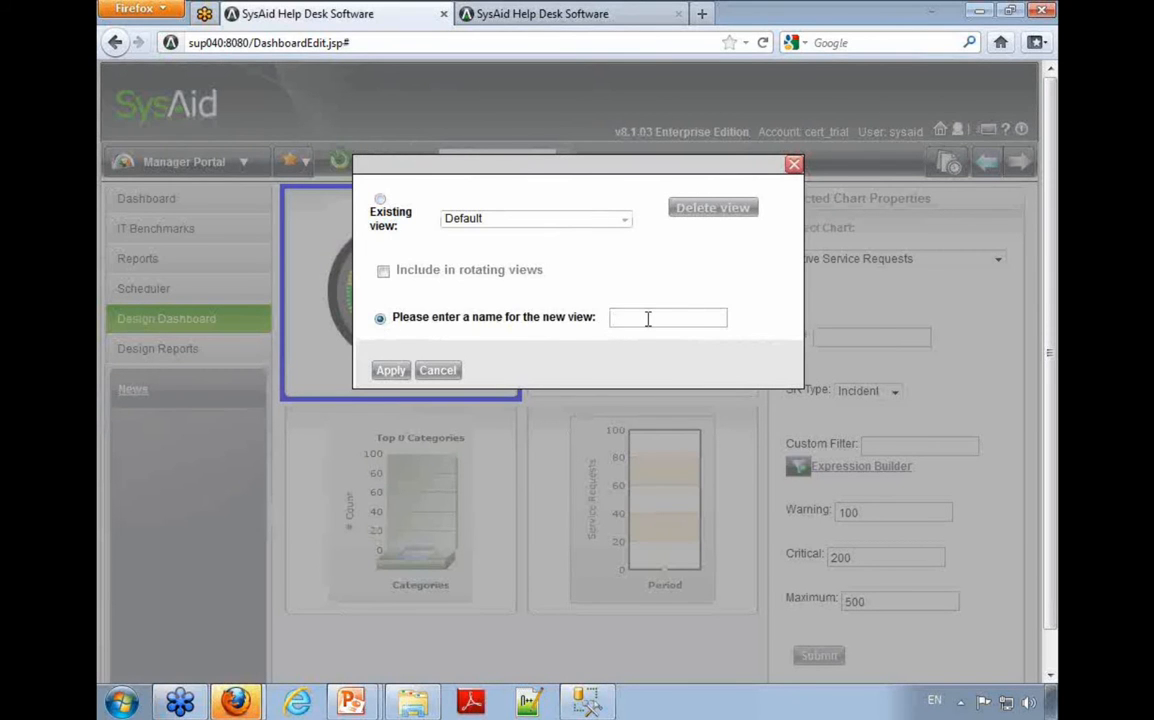
{"action": "type", "text": "Joseph"}
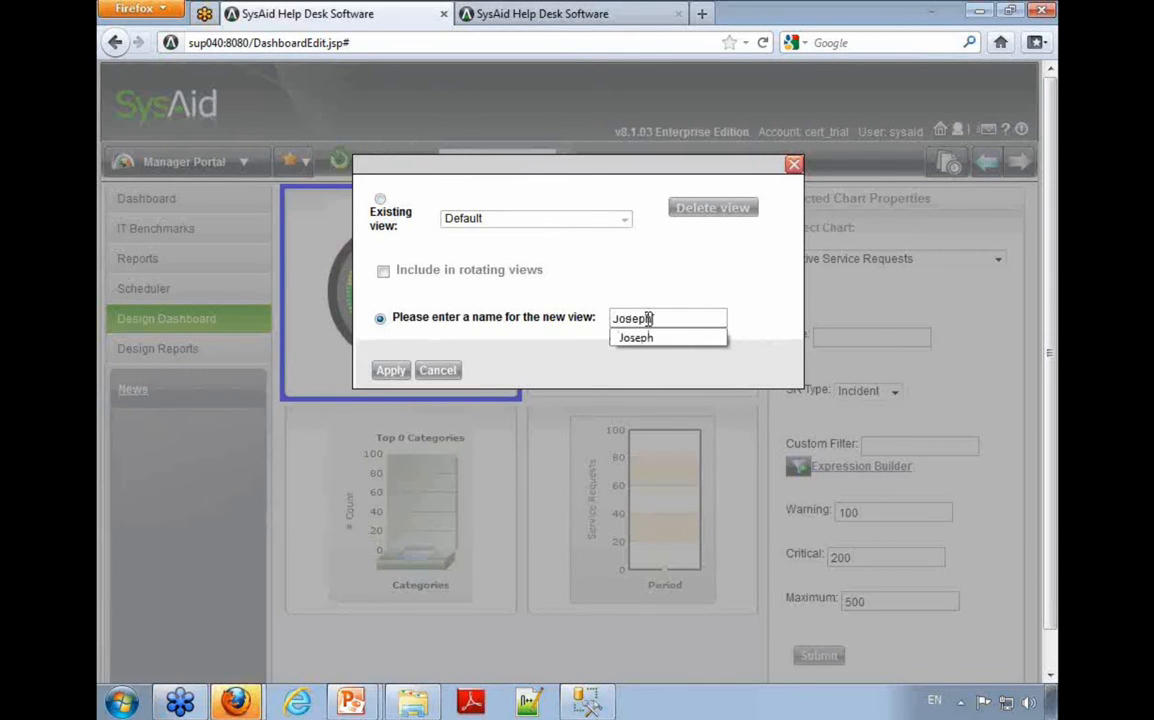
{"action": "left_click", "coordinate": [390, 370]}
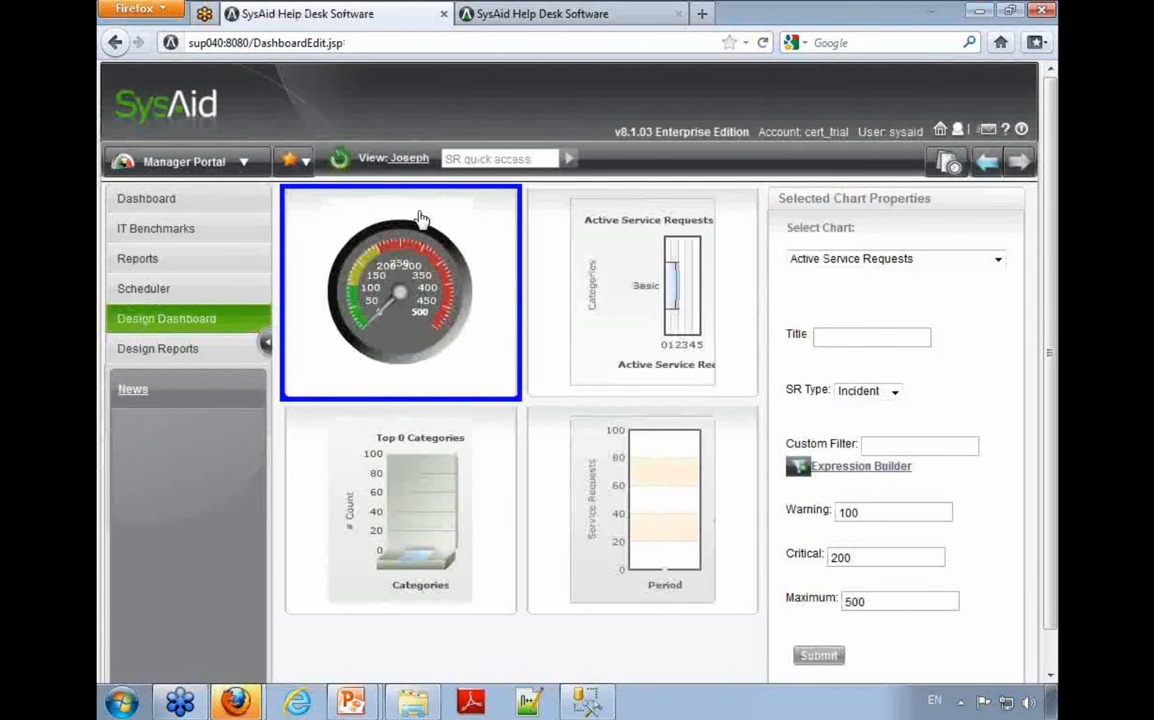
Step: Build a custom filter with Location is Memphis for the Active Service Requests gauge chart and submit the chart properties
{"action": "left_click", "coordinate": [838, 467]}
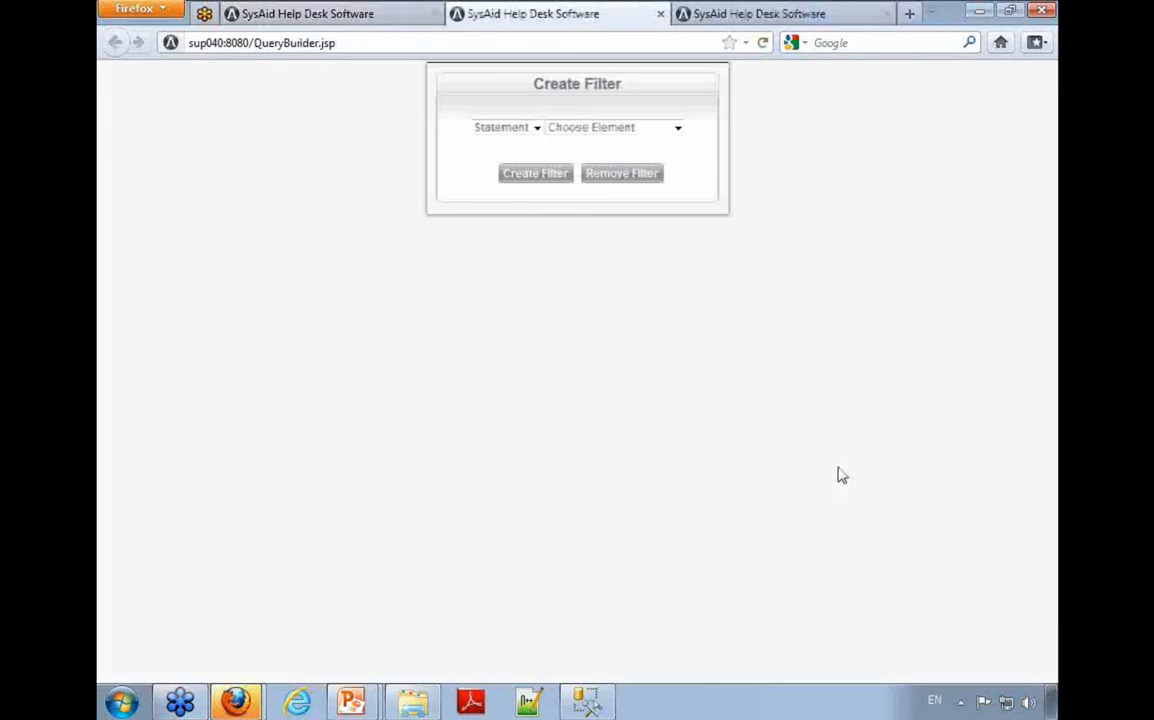
{"action": "left_click", "coordinate": [627, 128]}
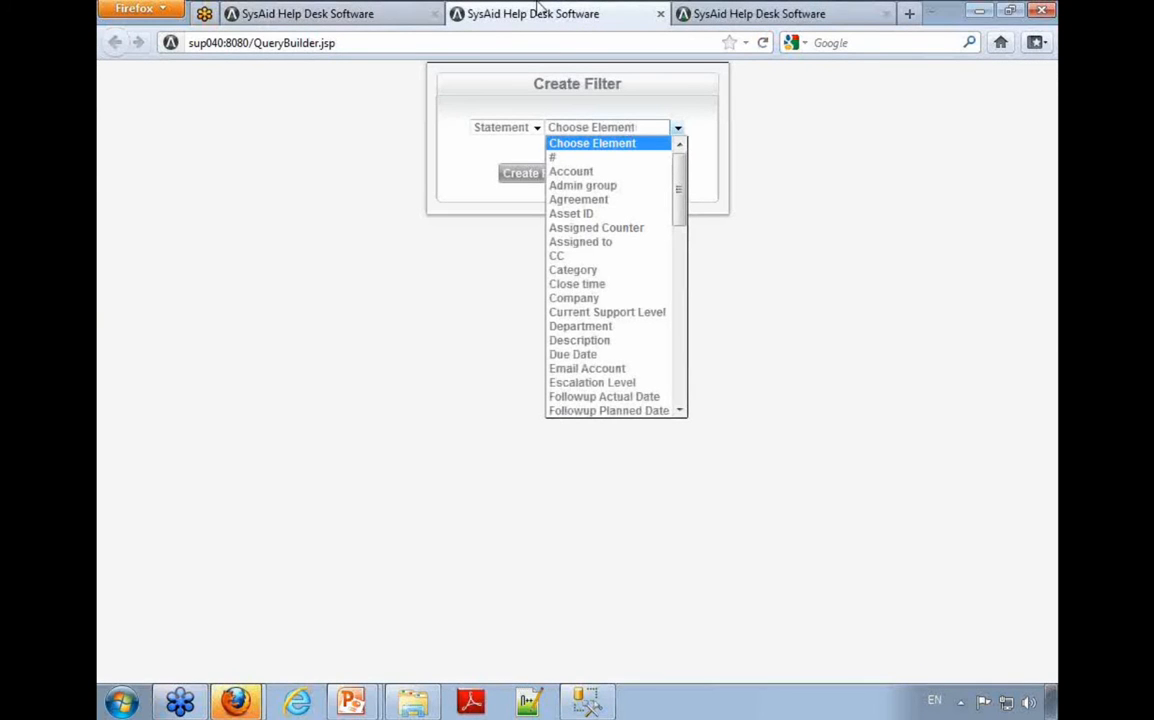
{"action": "left_click", "coordinate": [353, 14]}
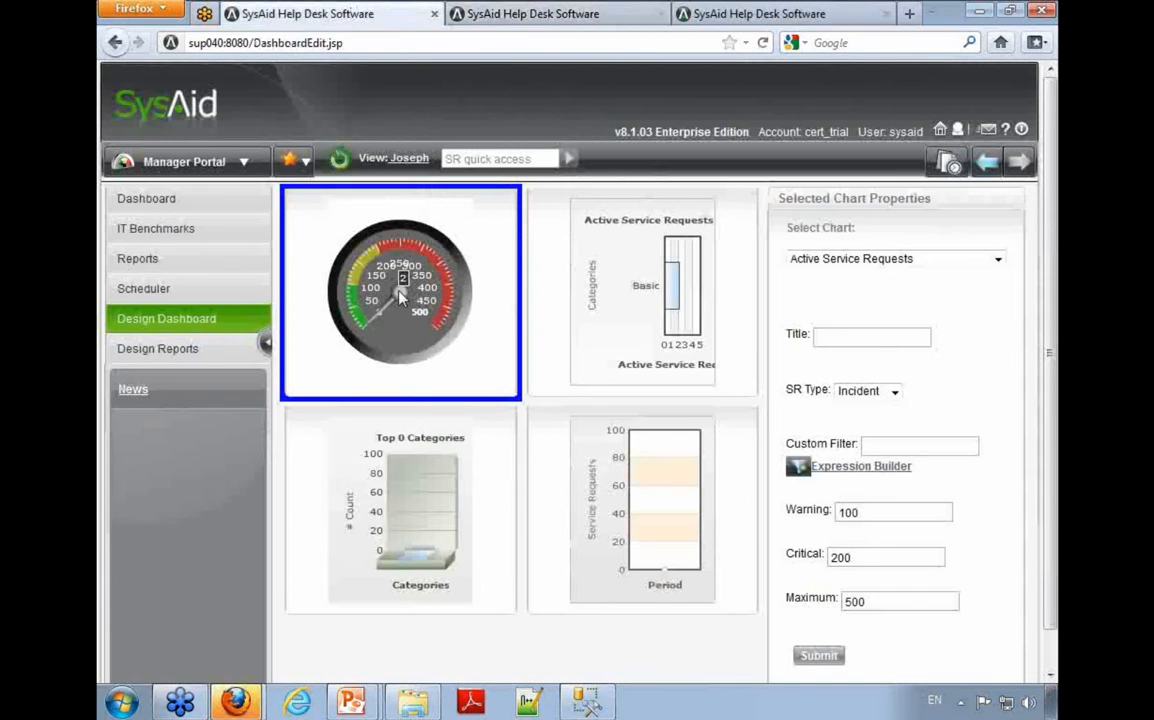
{"action": "left_click", "coordinate": [516, 14]}
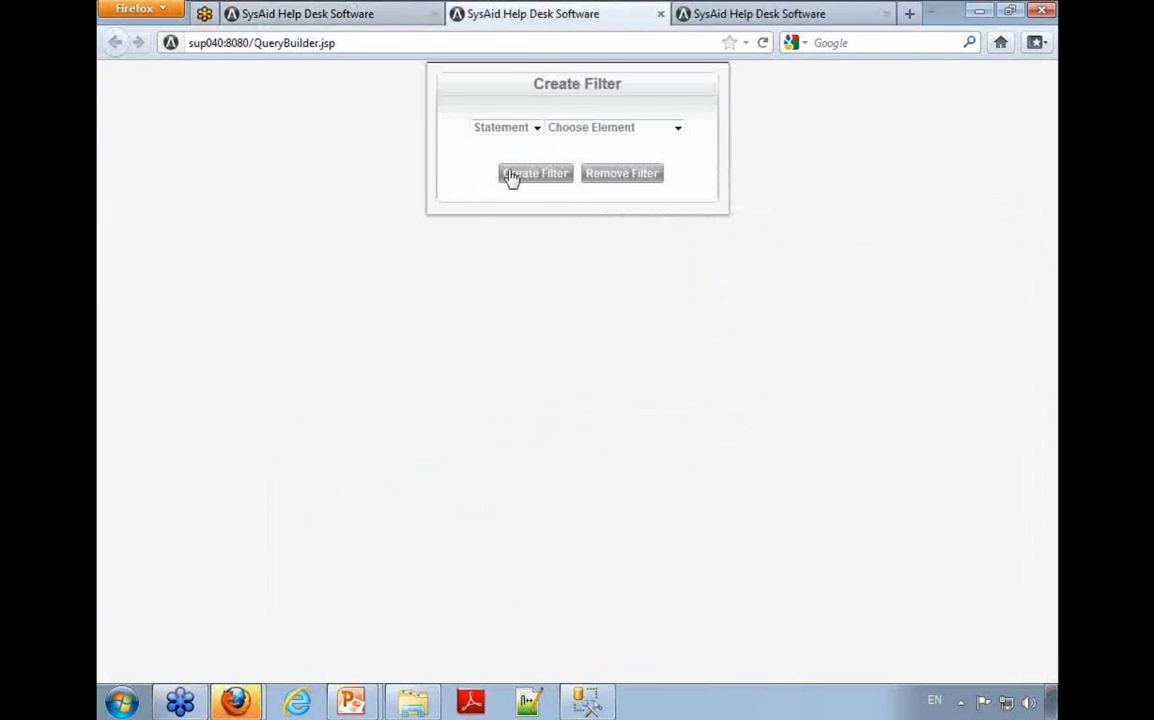
{"action": "left_click", "coordinate": [576, 129]}
{"action": "key", "text": "l"}
{"action": "key", "text": "Return"}
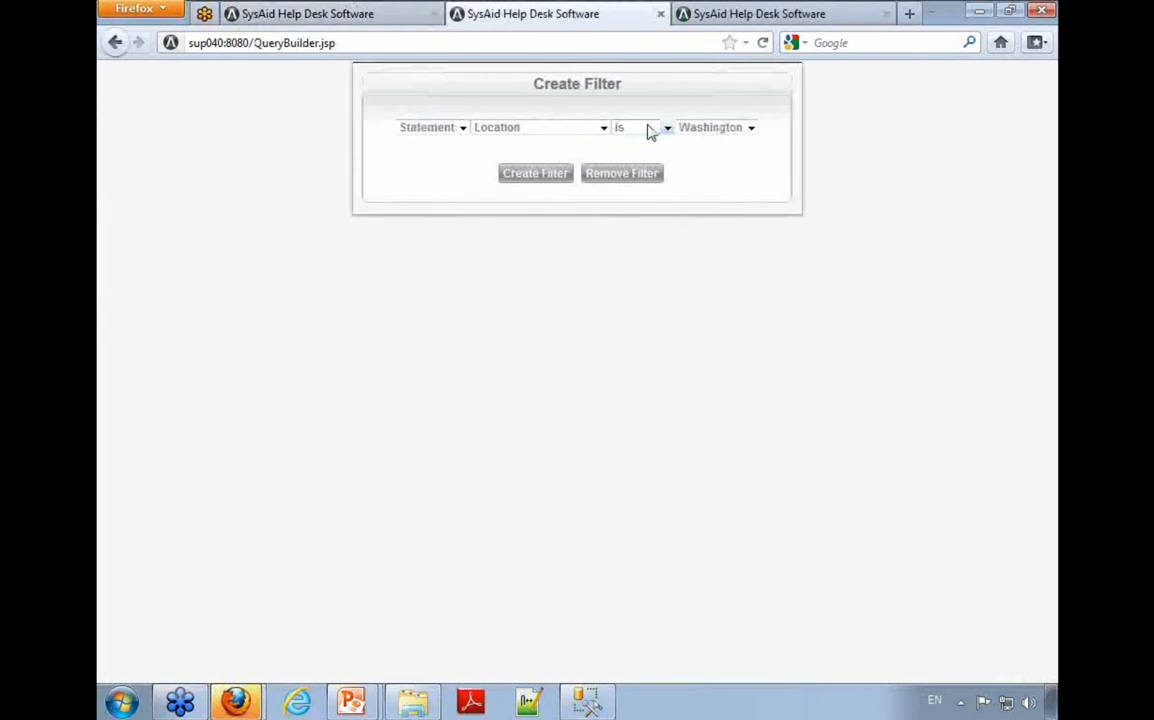
{"action": "left_click", "coordinate": [750, 128]}
{"action": "left_click", "coordinate": [733, 160]}
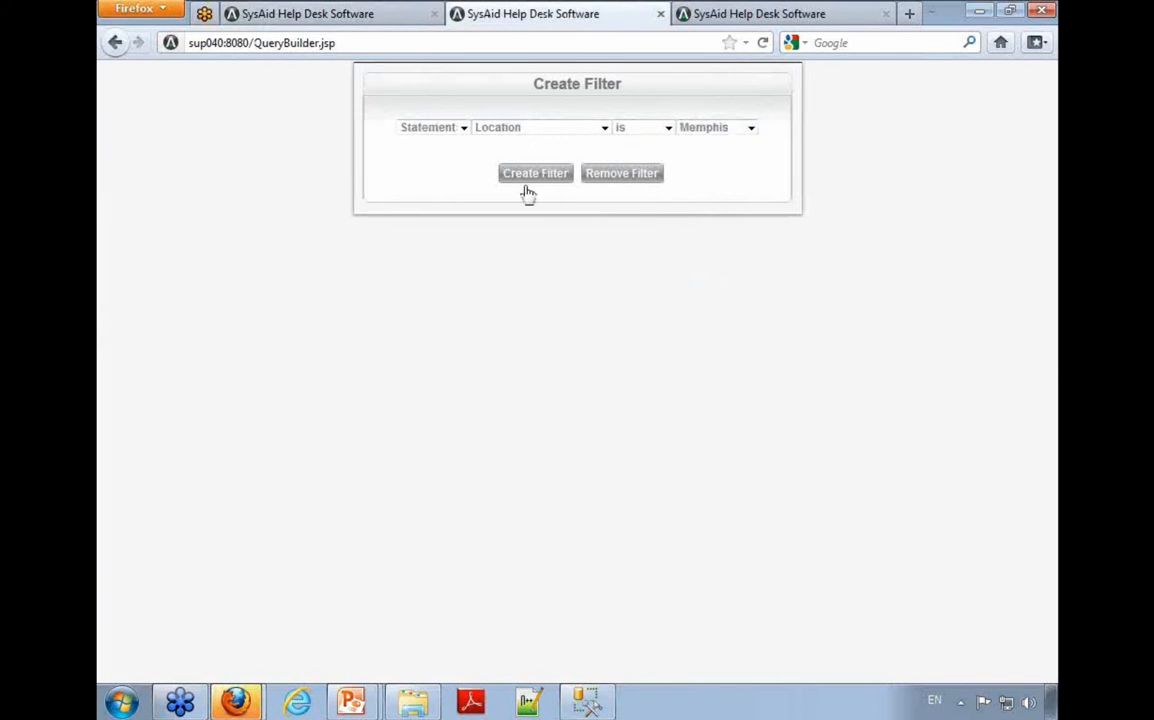
{"action": "left_click", "coordinate": [530, 180]}
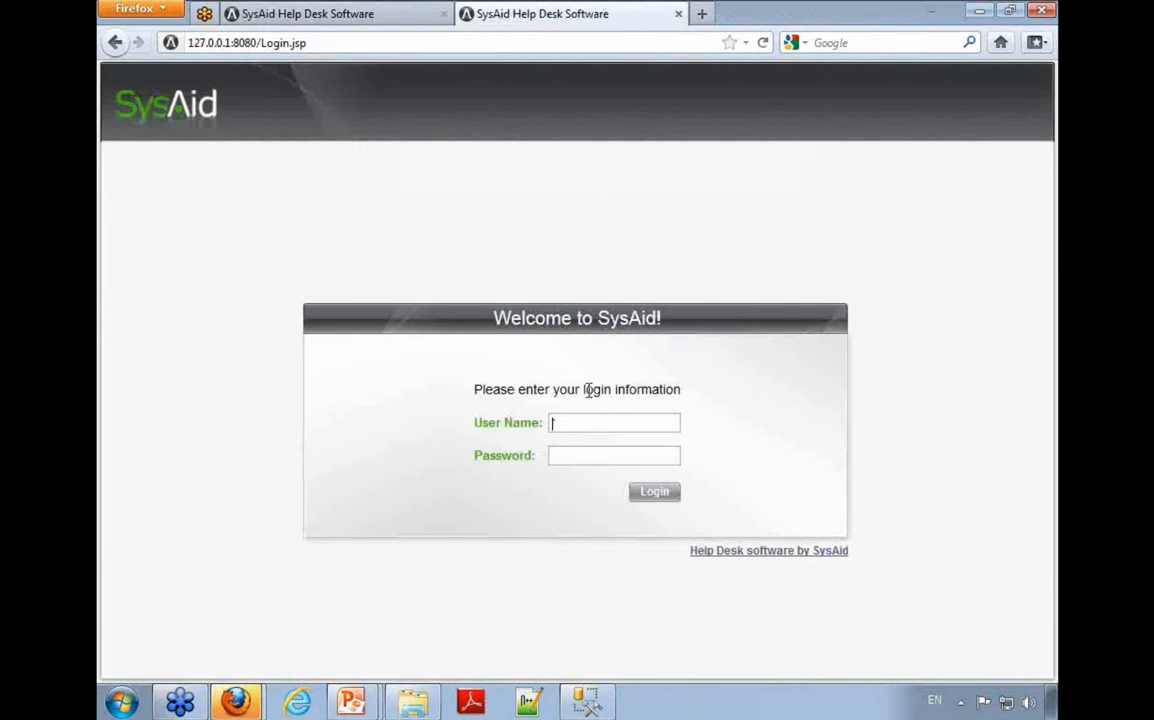
{"action": "left_click", "coordinate": [678, 14]}
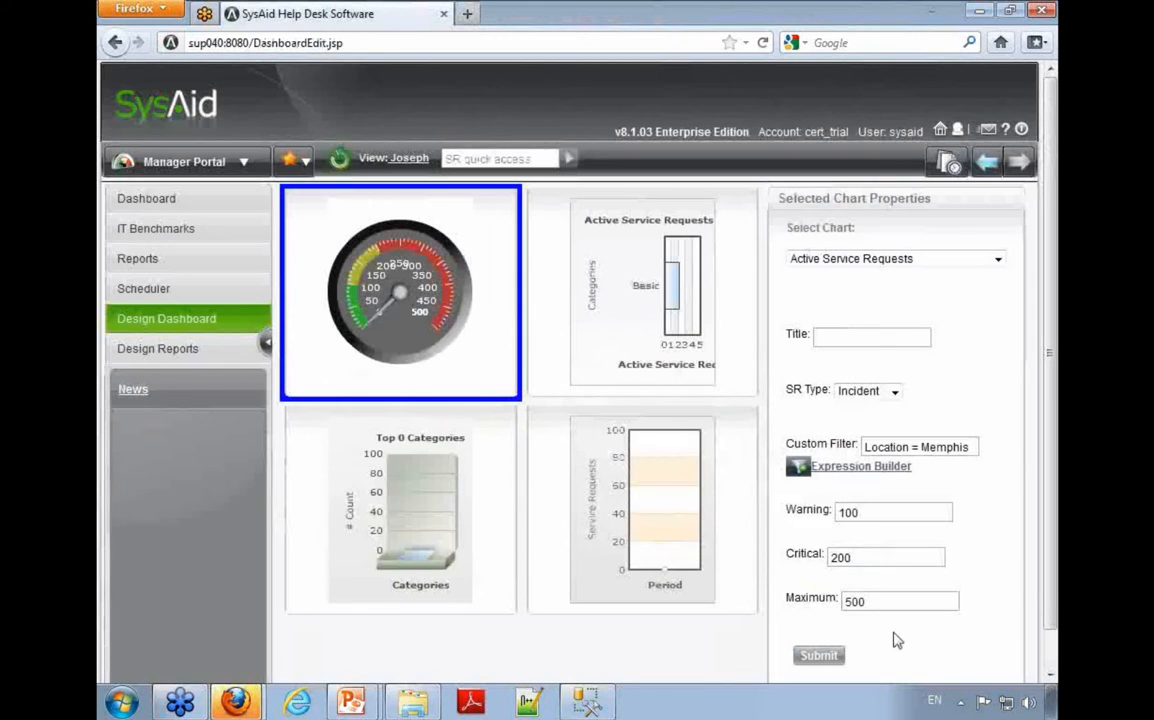
{"action": "left_click", "coordinate": [819, 656]}
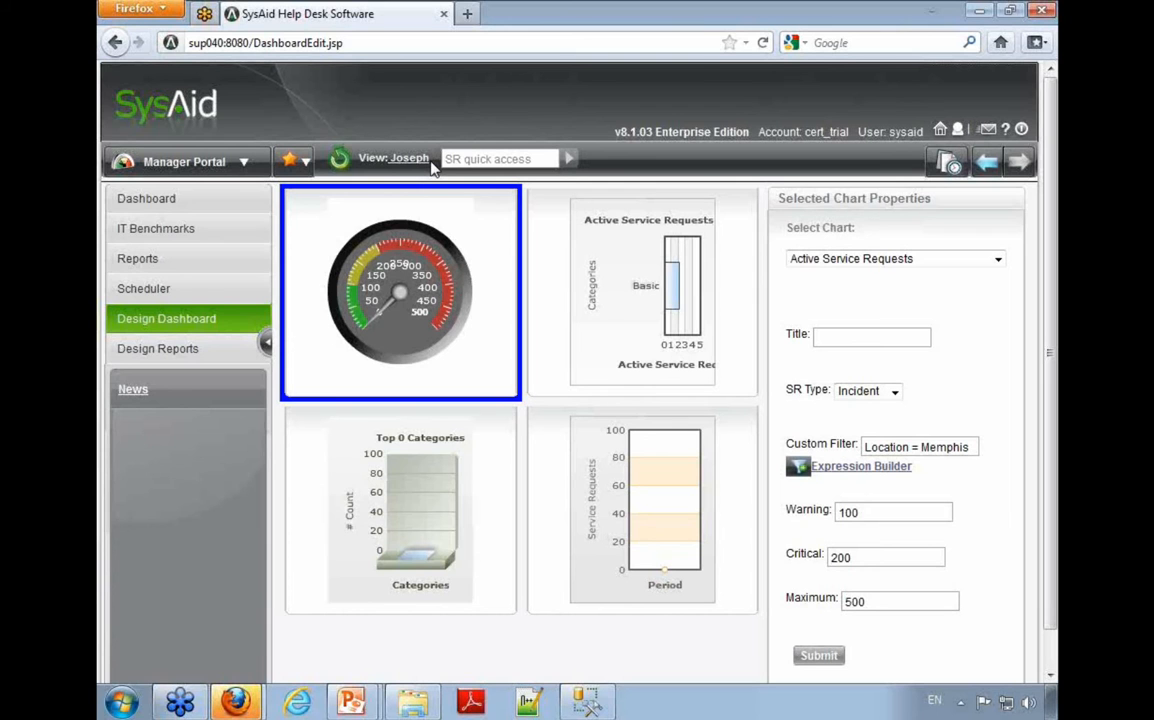
Step: Open the Preferences module's personal settings and highlight the setting for automatic rotation of dashboard views
{"action": "left_click", "coordinate": [185, 162]}
{"action": "left_click", "coordinate": [181, 500]}
{"action": "scroll", "coordinate": [309, 451], "scroll_direction": "down", "scroll_amount": 5}
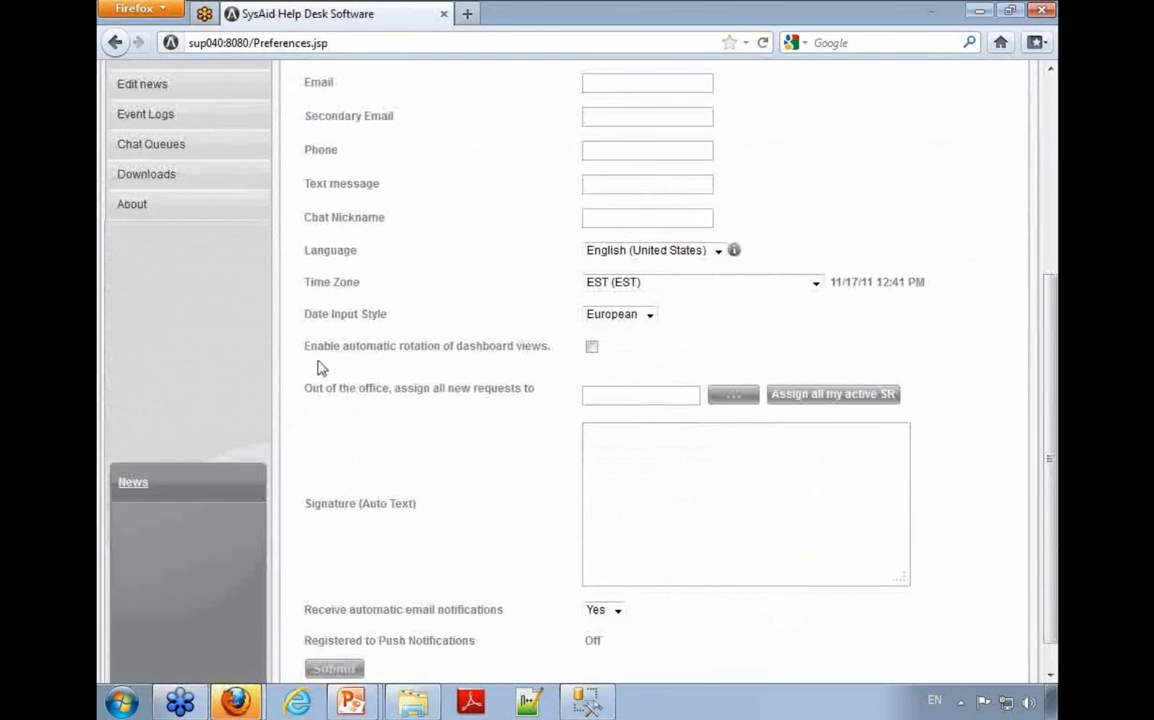
{"action": "left_click_drag", "start_coordinate": [305, 346], "coordinate": [549, 352]}
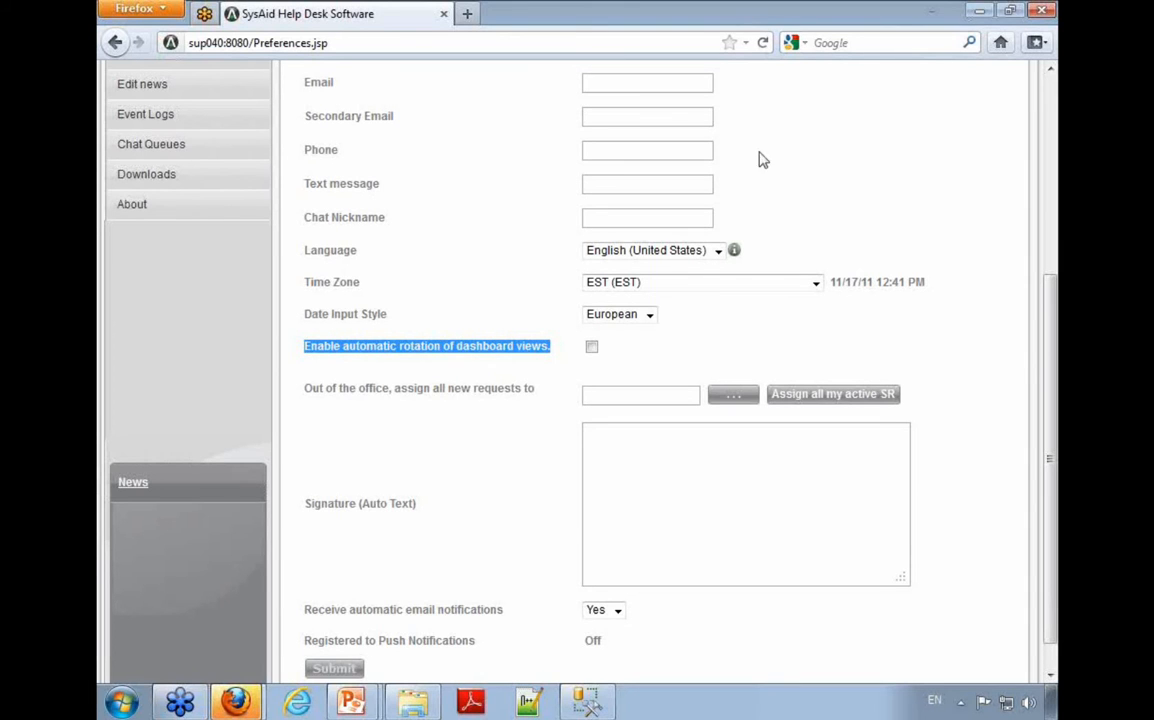
{"action": "left_click", "coordinate": [1044, 222]}
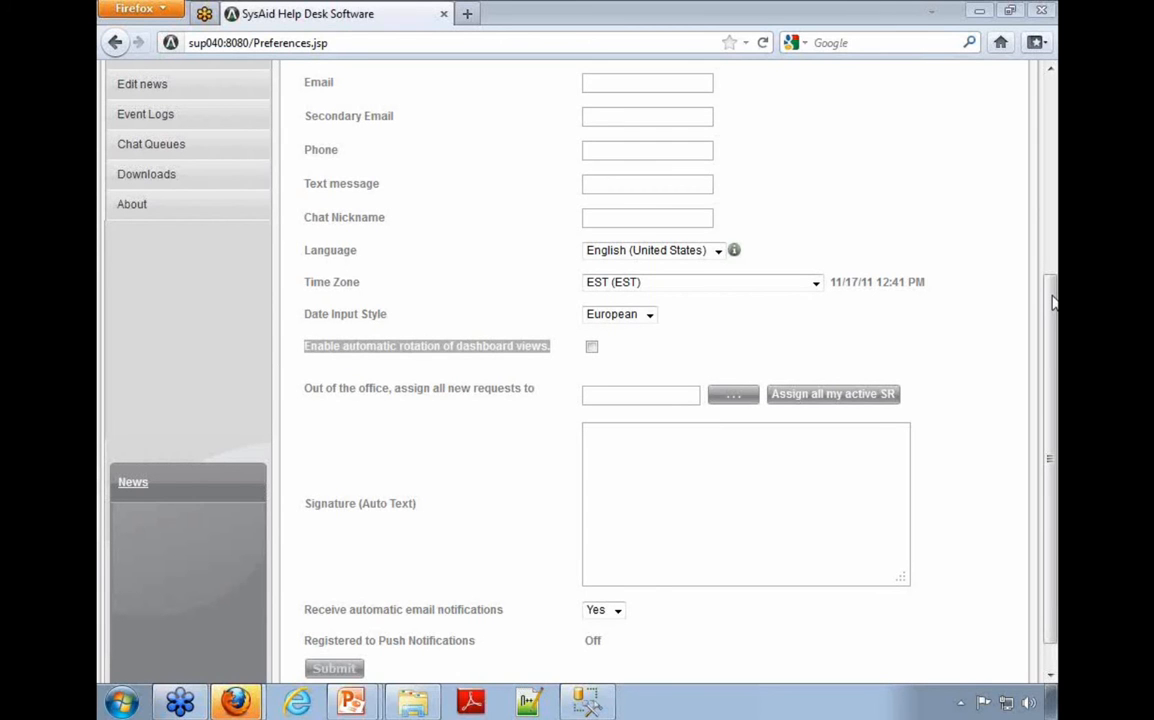
Step: Return to the Service Desk module and open the list of all service requests
{"action": "scroll", "coordinate": [450, 260], "scroll_direction": "up", "scroll_amount": 5}
{"action": "left_click", "coordinate": [180, 160]}
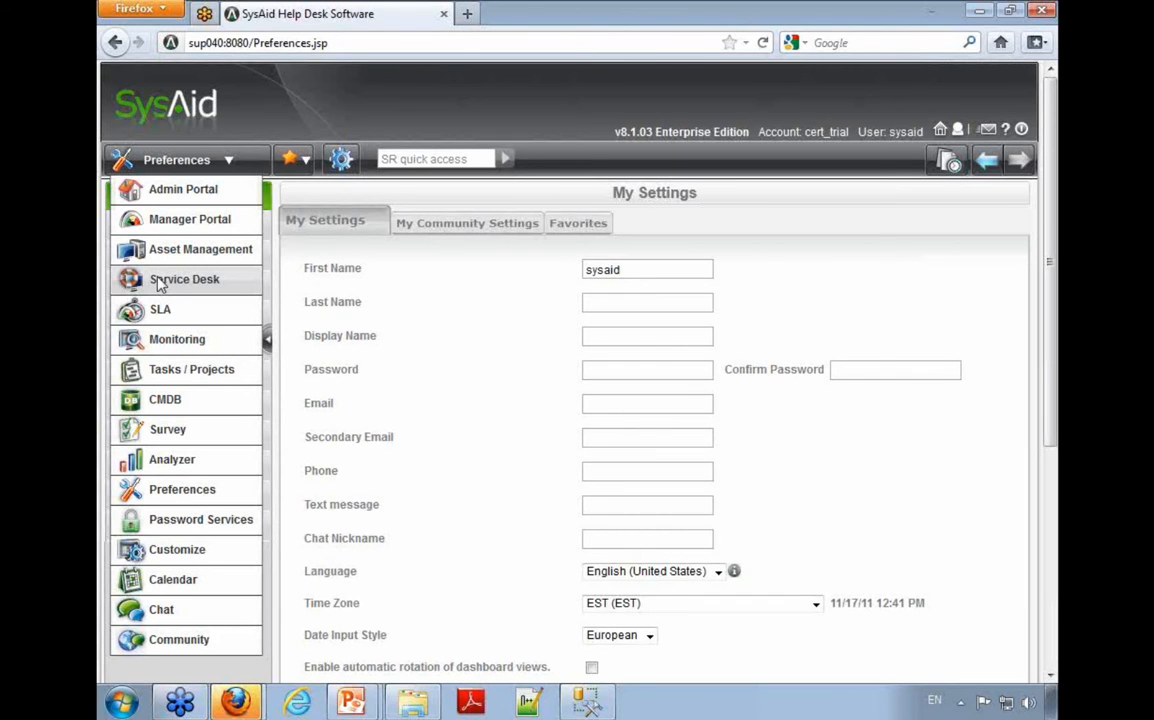
{"action": "left_click", "coordinate": [214, 283]}
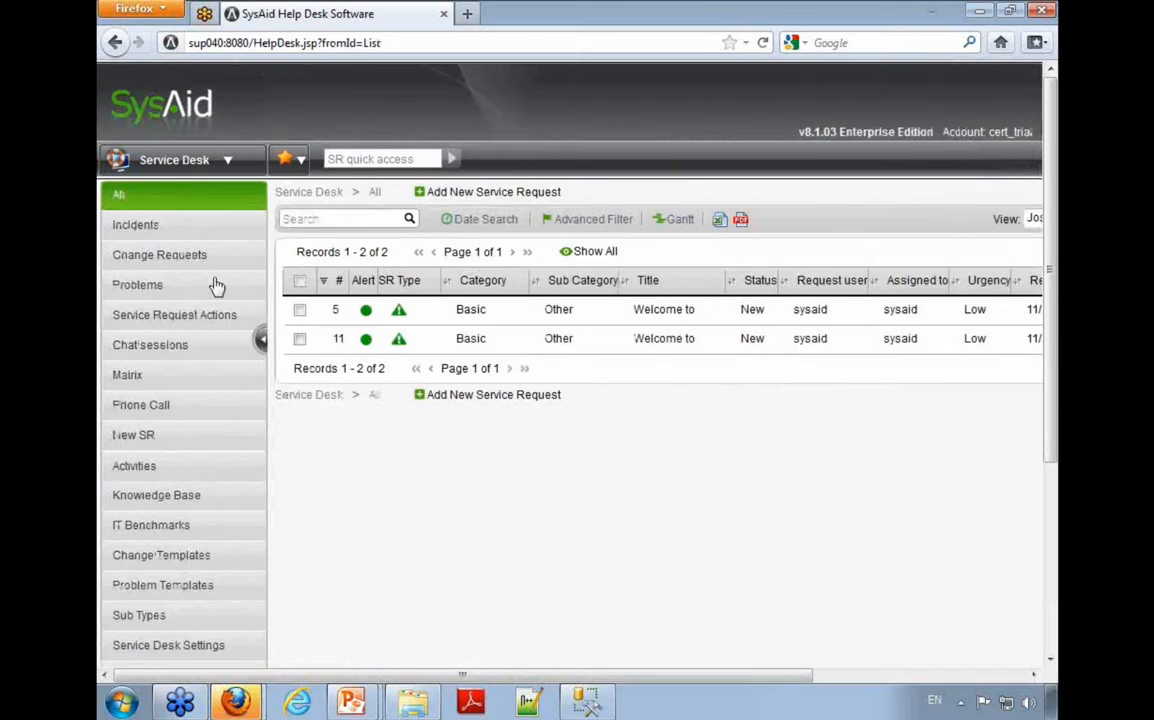
{"action": "left_click", "coordinate": [154, 198]}
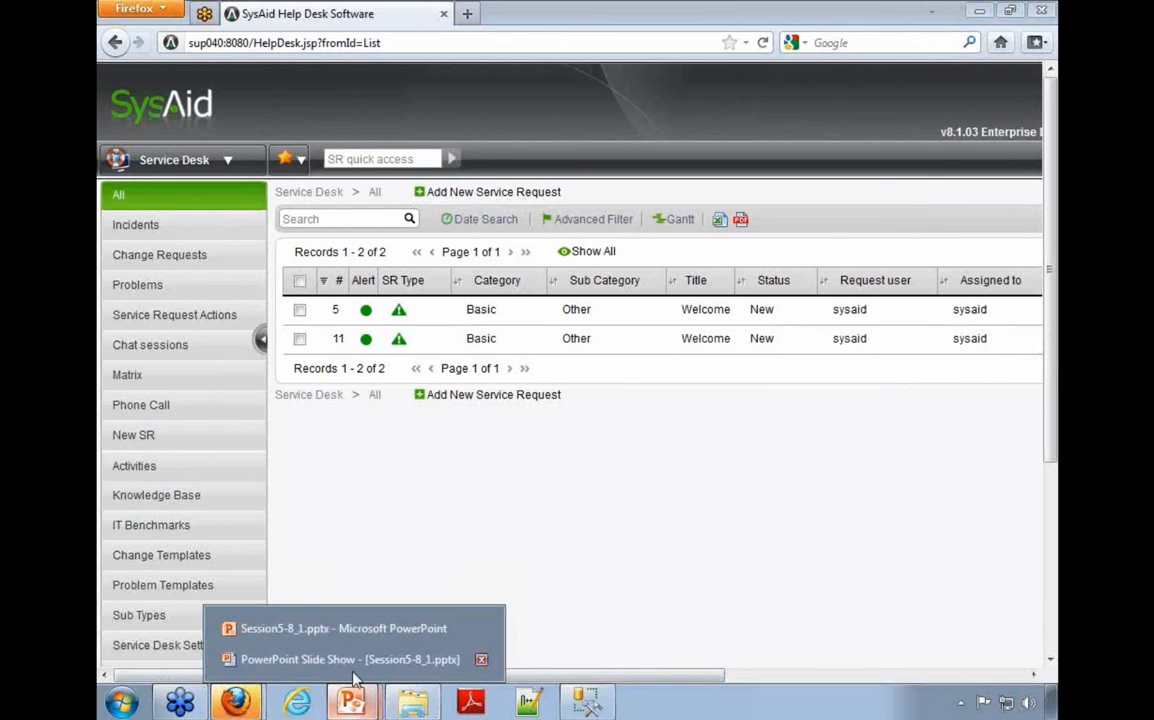
Step: Switch to the PowerPoint slide show Session5-8_1.pptx and advance to the Form and Printout Design slide
{"action": "left_click", "coordinate": [350, 659]}
{"action": "key", "text": "Right"}
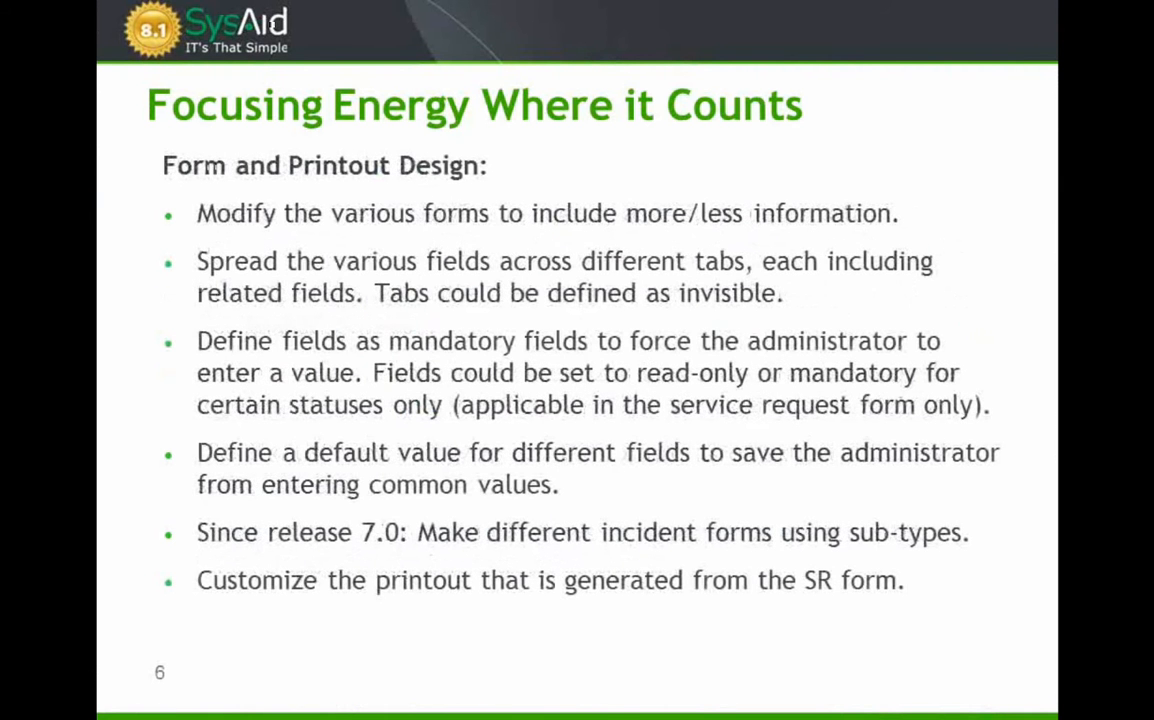
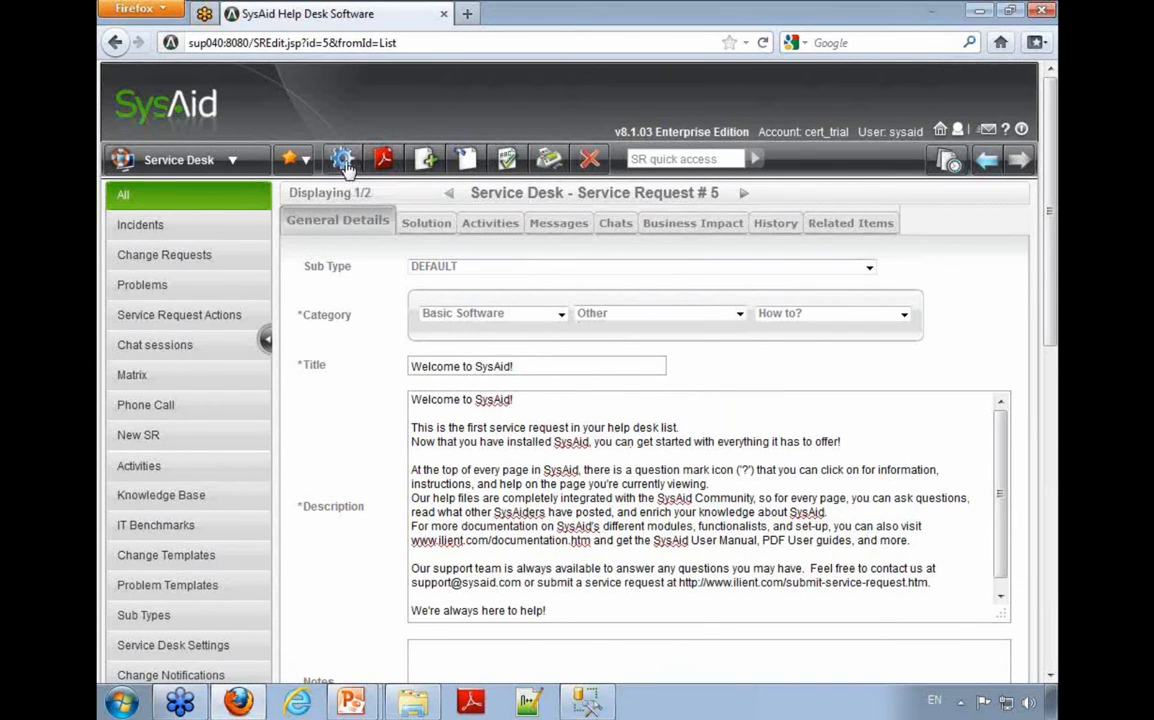
Step: Open the form design of the service request's General Details tab and highlight the available and visible field lists
{"action": "left_click", "coordinate": [343, 162]}
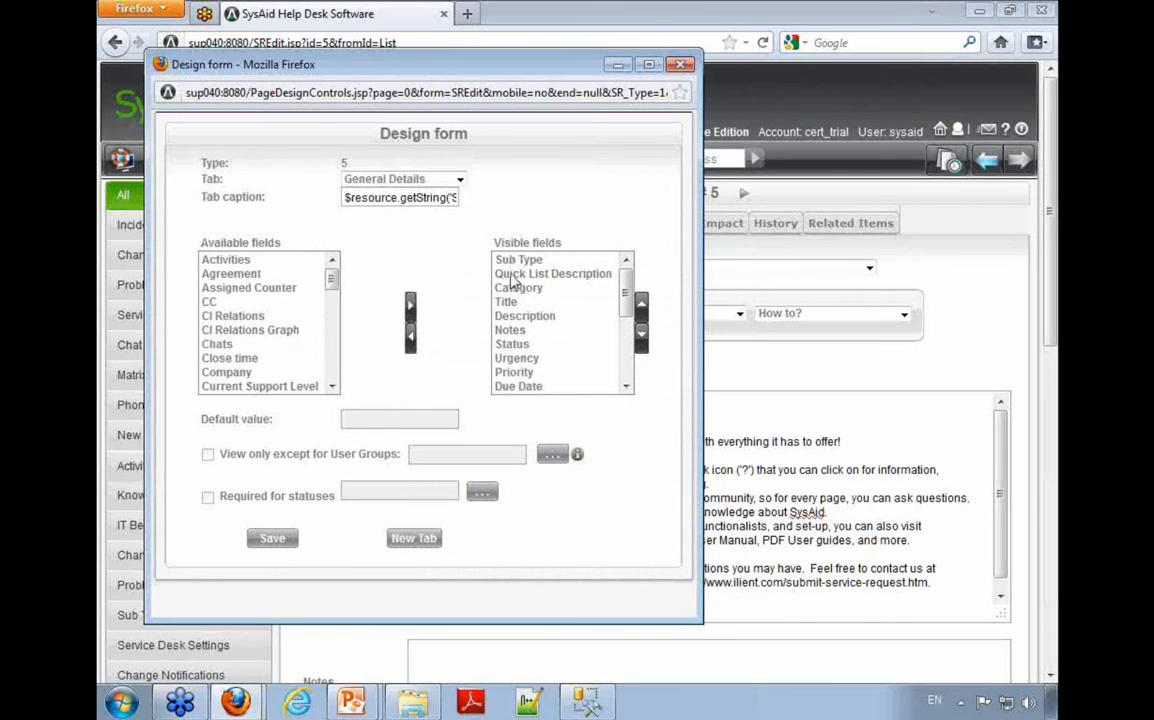
{"action": "left_click_drag", "start_coordinate": [240, 259], "coordinate": [240, 315]}
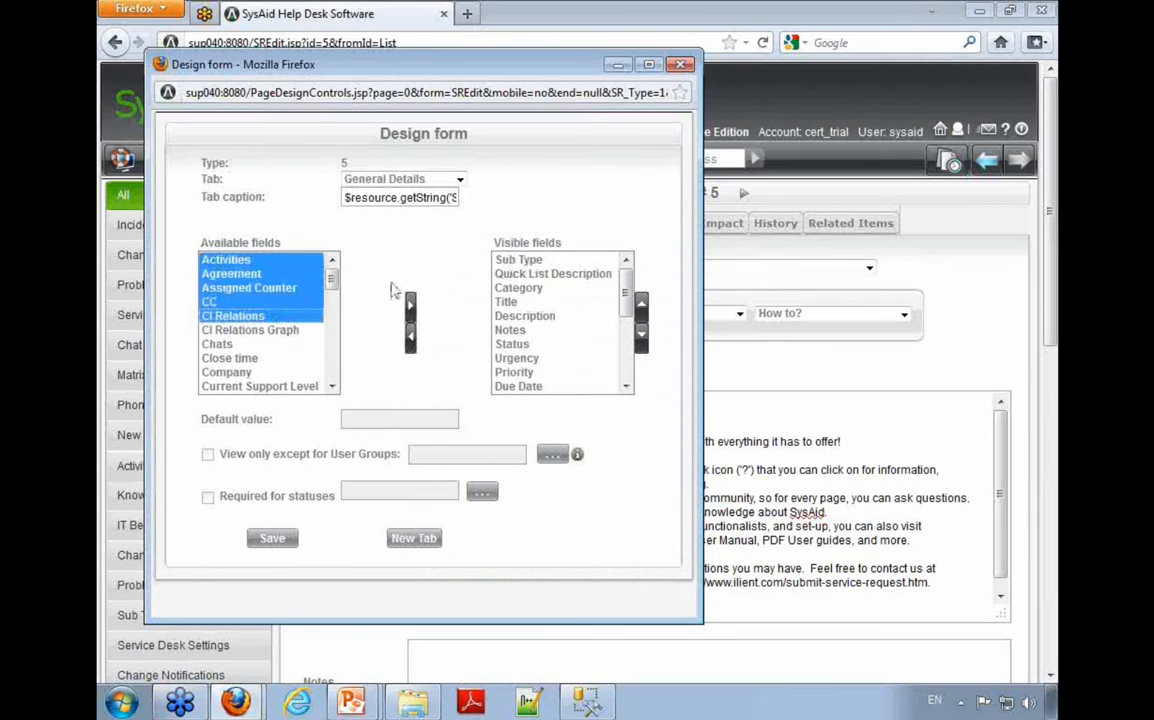
{"action": "left_click_drag", "start_coordinate": [520, 260], "coordinate": [540, 372]}
{"action": "left_click_drag", "start_coordinate": [230, 260], "coordinate": [277, 371]}
{"action": "left_click", "coordinate": [554, 344]}
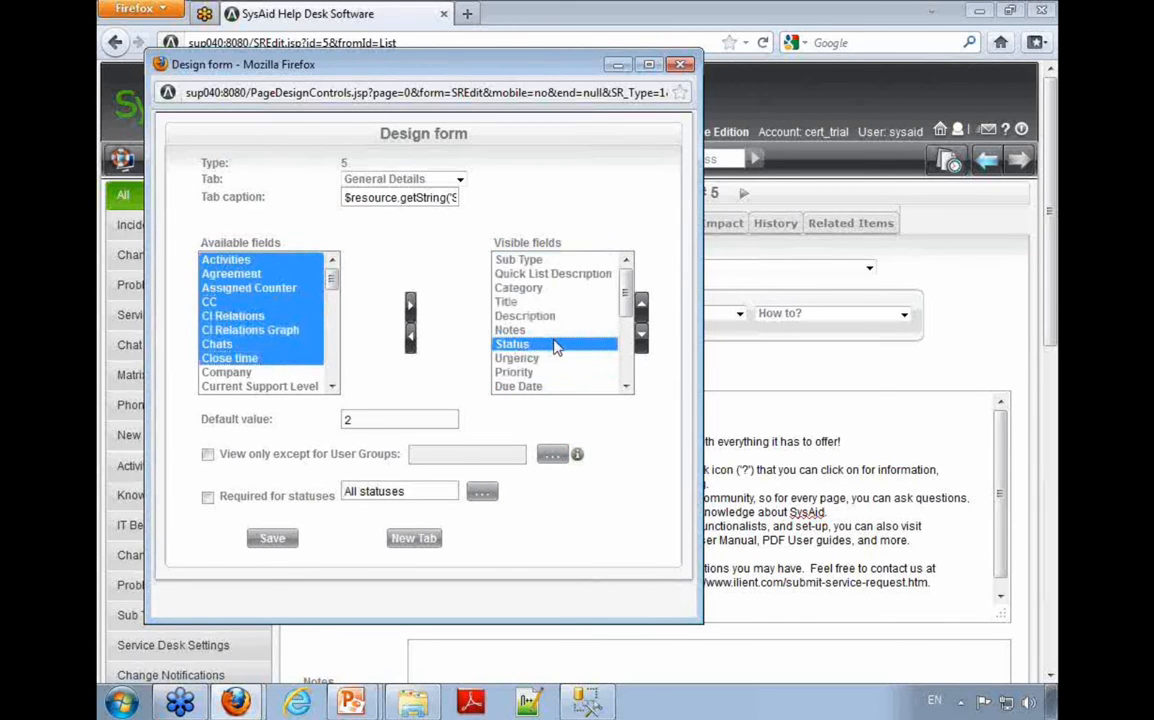
Step: Move the Location field directly above Category in the visible fields, save the design, and highlight Location on the form
{"action": "scroll", "coordinate": [605, 313], "scroll_direction": "down", "scroll_amount": 6}
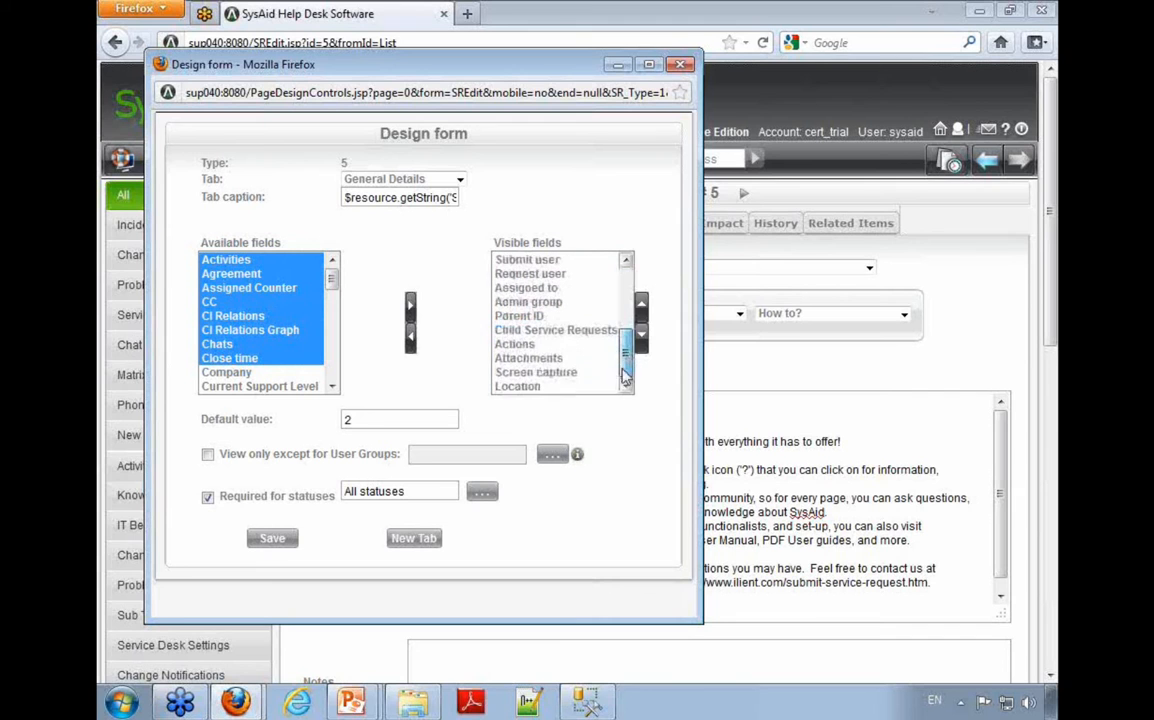
{"action": "left_click", "coordinate": [530, 387]}
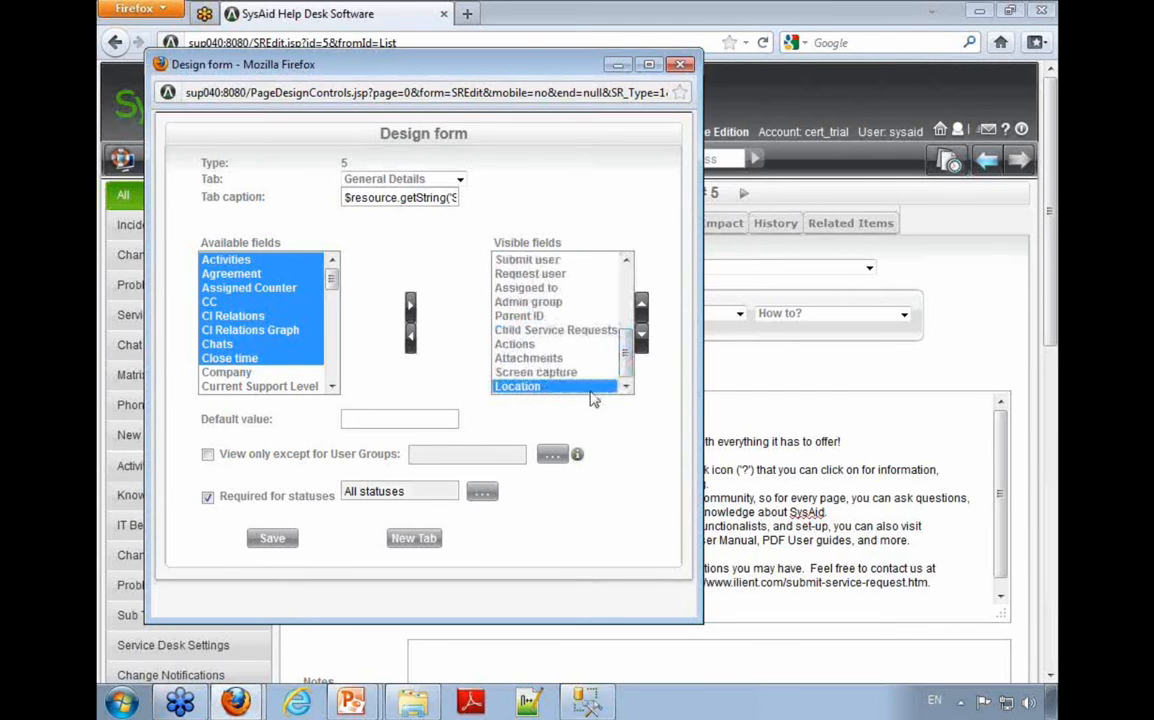
{"action": "left_click", "coordinate": [642, 304]}
{"action": "left_click", "coordinate": [642, 304]}
{"action": "left_click", "coordinate": [642, 304]}
{"action": "left_click", "coordinate": [642, 304]}
{"action": "scroll", "coordinate": [565, 354], "scroll_direction": "up", "scroll_amount": 2}
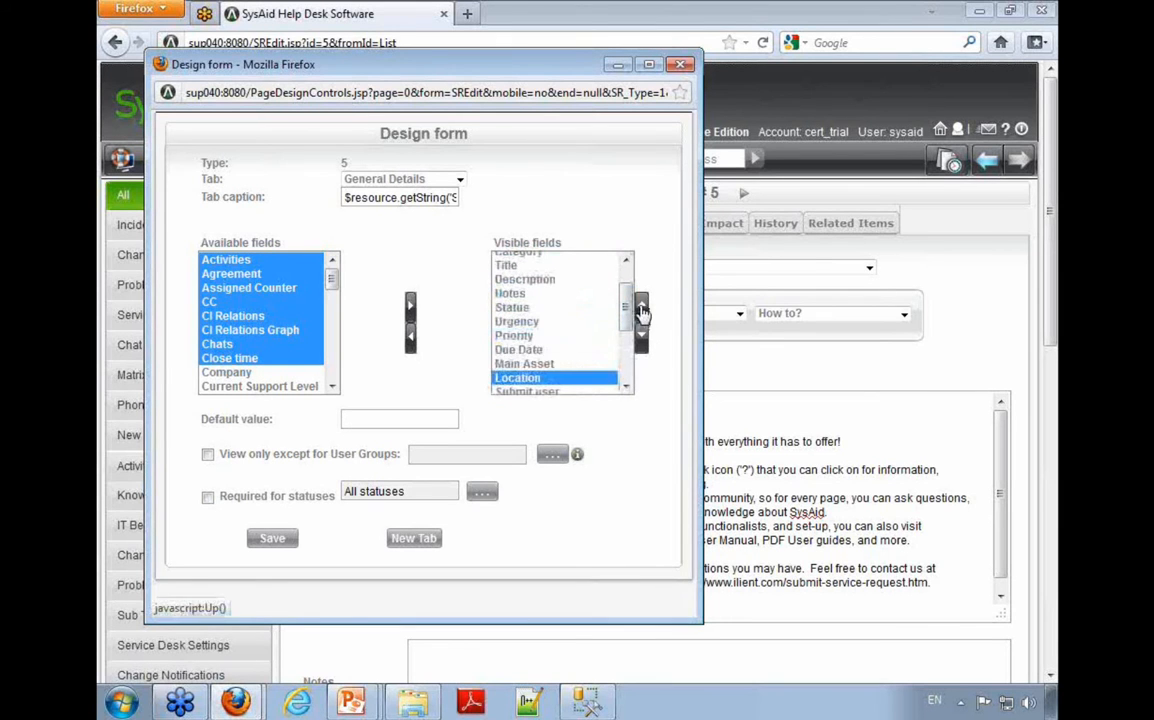
{"action": "left_click", "coordinate": [642, 306]}
{"action": "left_click", "coordinate": [642, 306]}
{"action": "left_click", "coordinate": [642, 306]}
{"action": "left_click", "coordinate": [642, 306]}
{"action": "left_click", "coordinate": [642, 306]}
{"action": "left_click", "coordinate": [642, 306]}
{"action": "left_click", "coordinate": [642, 306]}
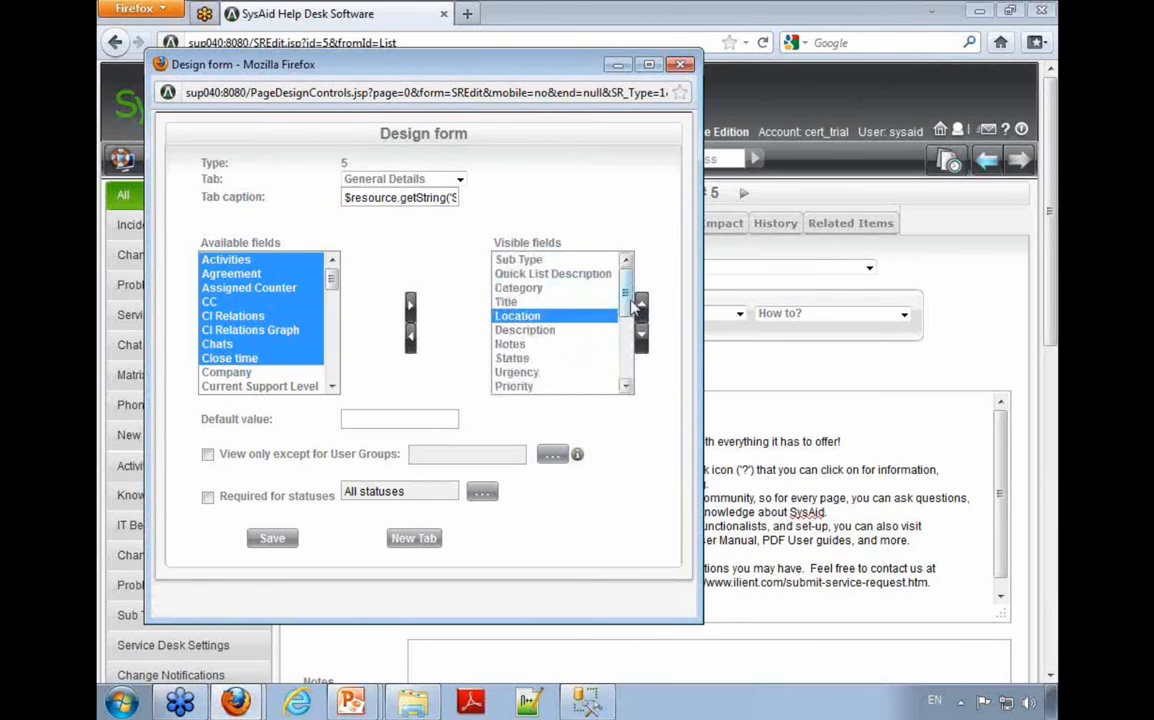
{"action": "left_click", "coordinate": [642, 305]}
{"action": "left_click", "coordinate": [642, 305]}
{"action": "left_click", "coordinate": [274, 540]}
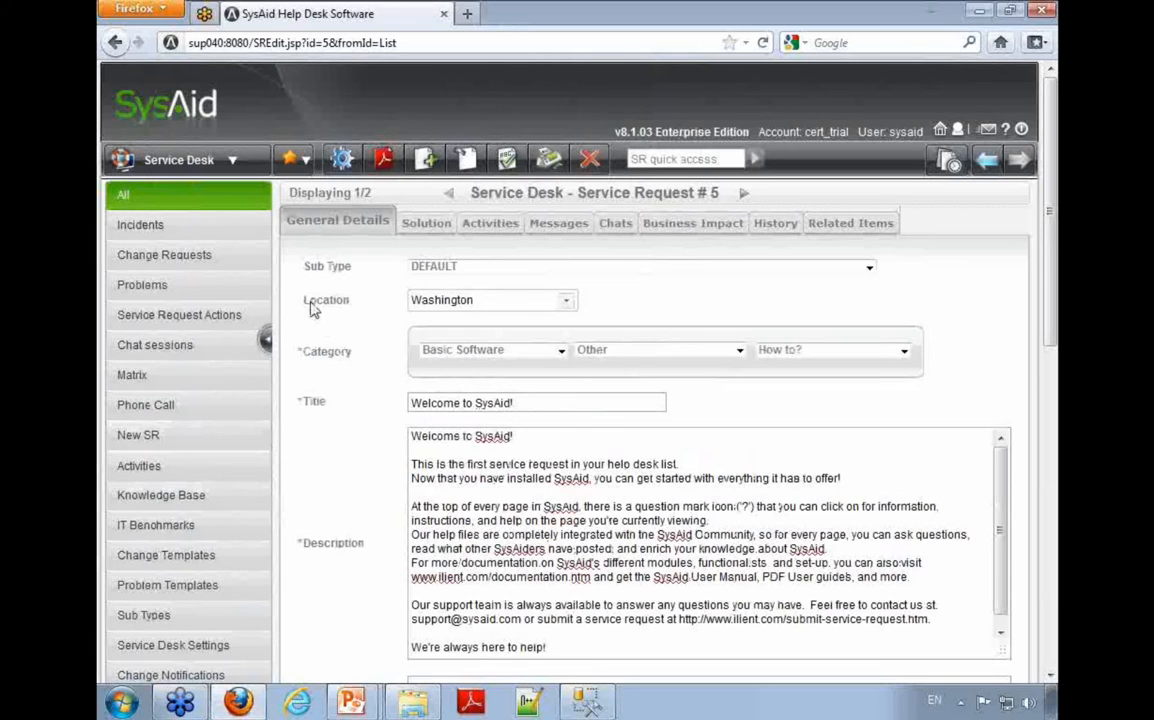
{"action": "left_click_drag", "start_coordinate": [310, 310], "coordinate": [335, 308]}
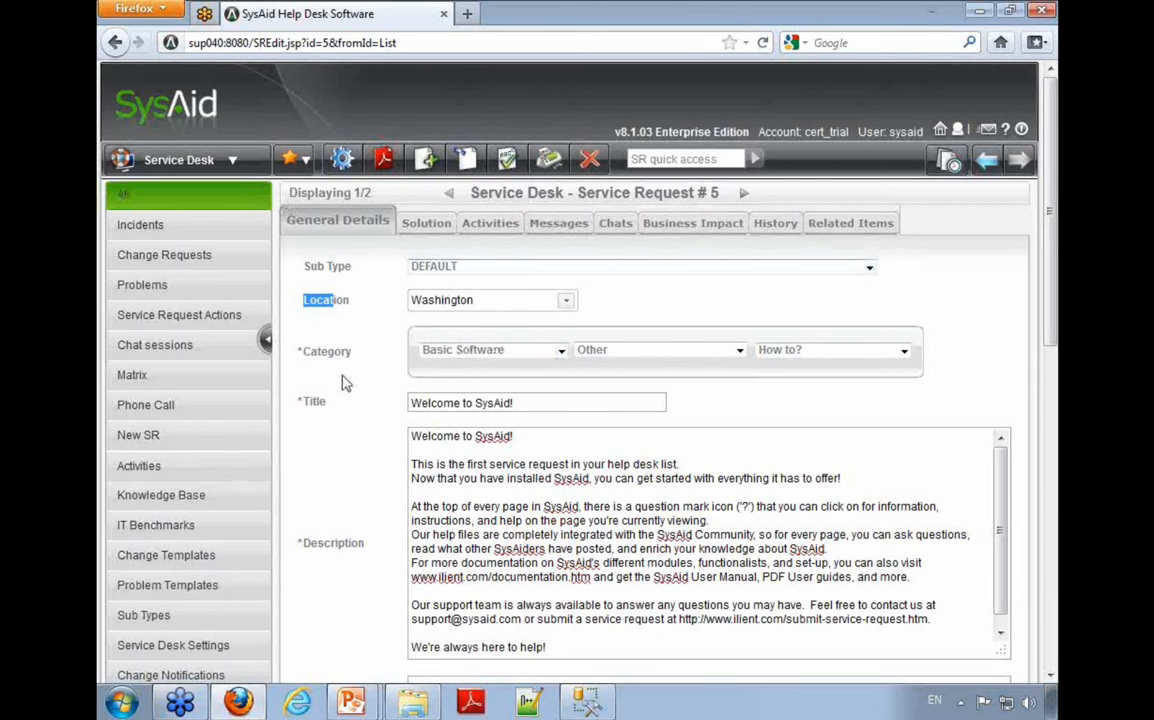
Step: Reopen the General Details form design, find Messages among the available fields, and close the design without saving
{"action": "scroll", "coordinate": [341, 381], "scroll_direction": "down", "scroll_amount": 10}
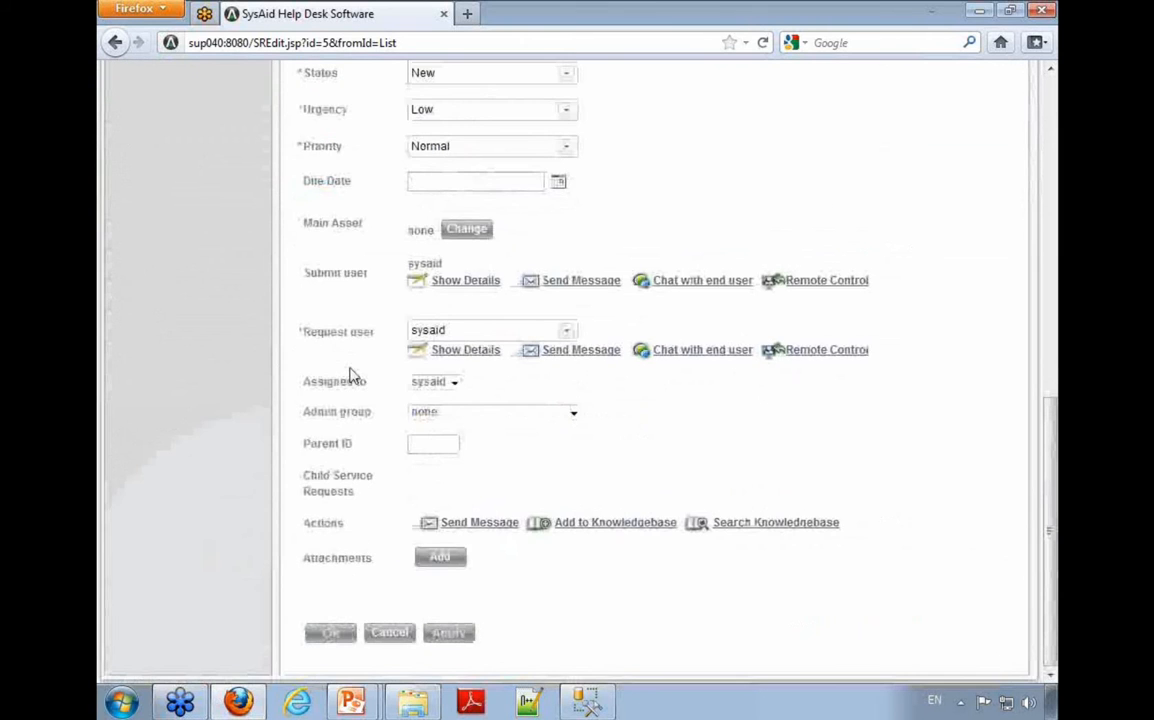
{"action": "scroll", "coordinate": [356, 374], "scroll_direction": "up", "scroll_amount": 10}
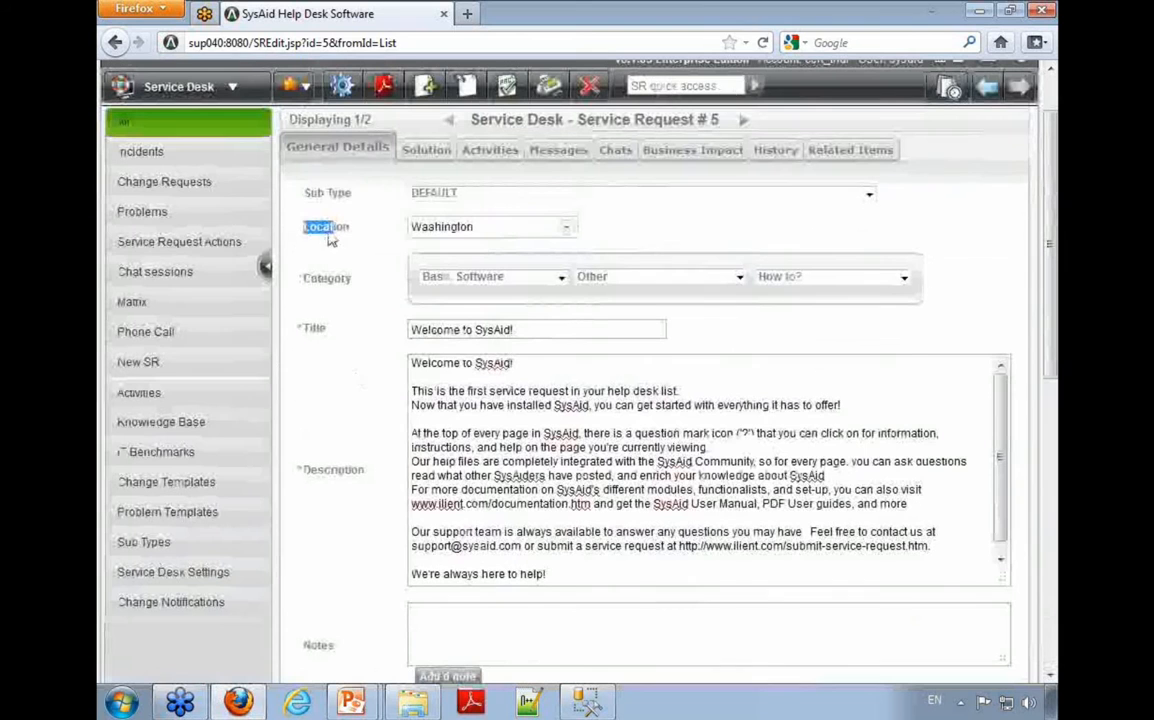
{"action": "left_click", "coordinate": [320, 88]}
{"action": "left_click", "coordinate": [242, 270]}
{"action": "type", "text": "me"}
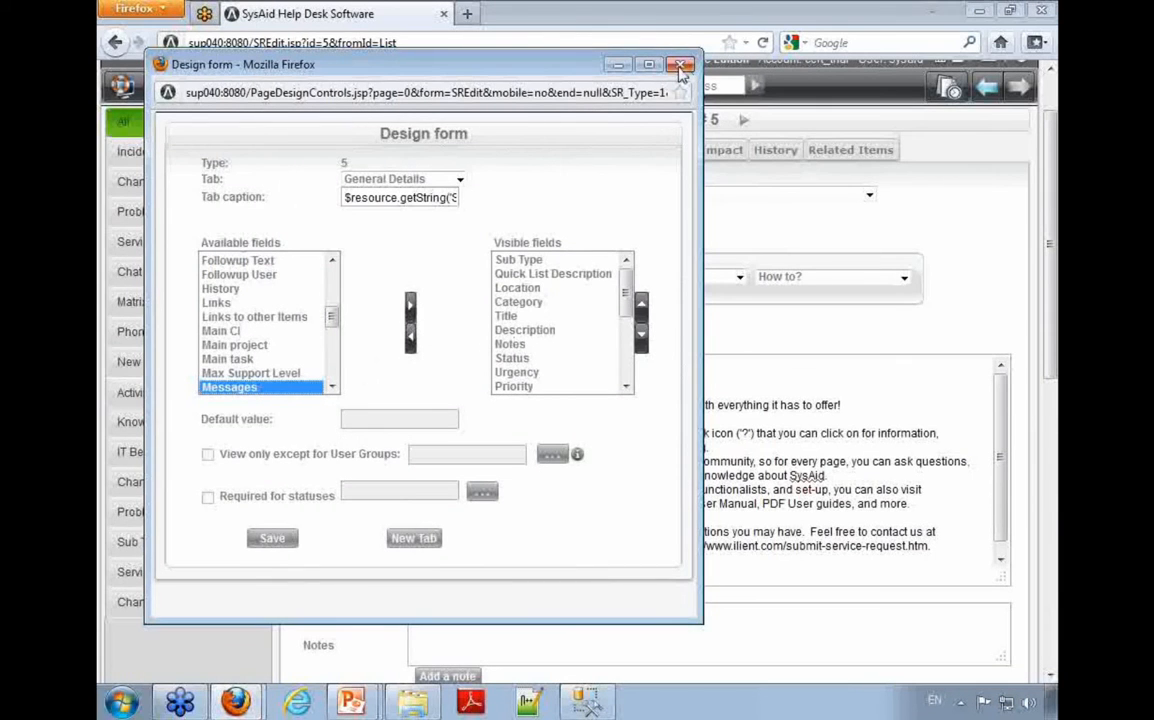
{"action": "left_click", "coordinate": [679, 66]}
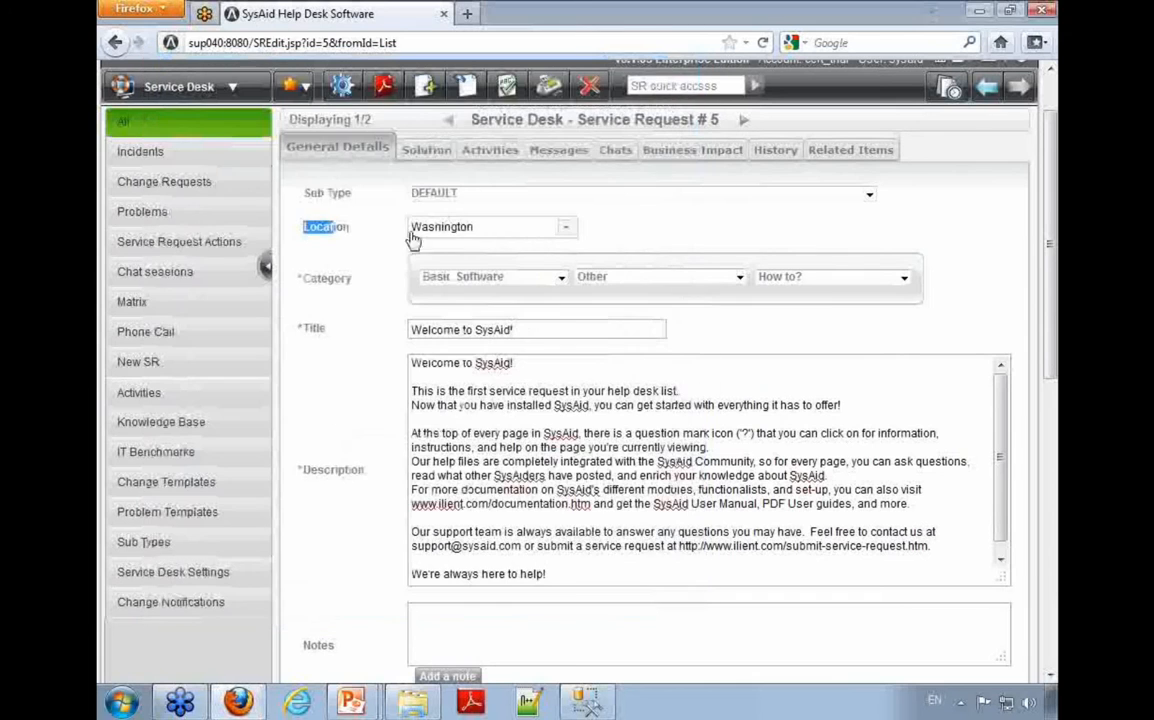
Step: On the Solution tab's form design, make the Solution field required for all statuses and save
{"action": "left_click", "coordinate": [437, 158]}
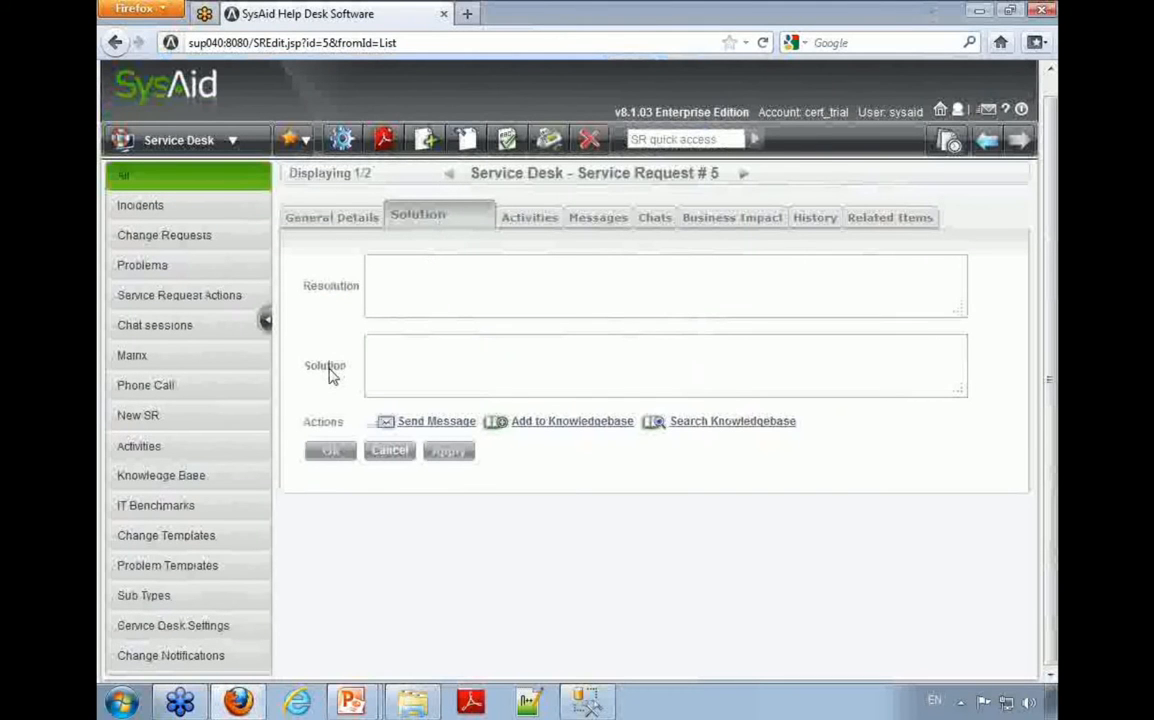
{"action": "left_click", "coordinate": [345, 139]}
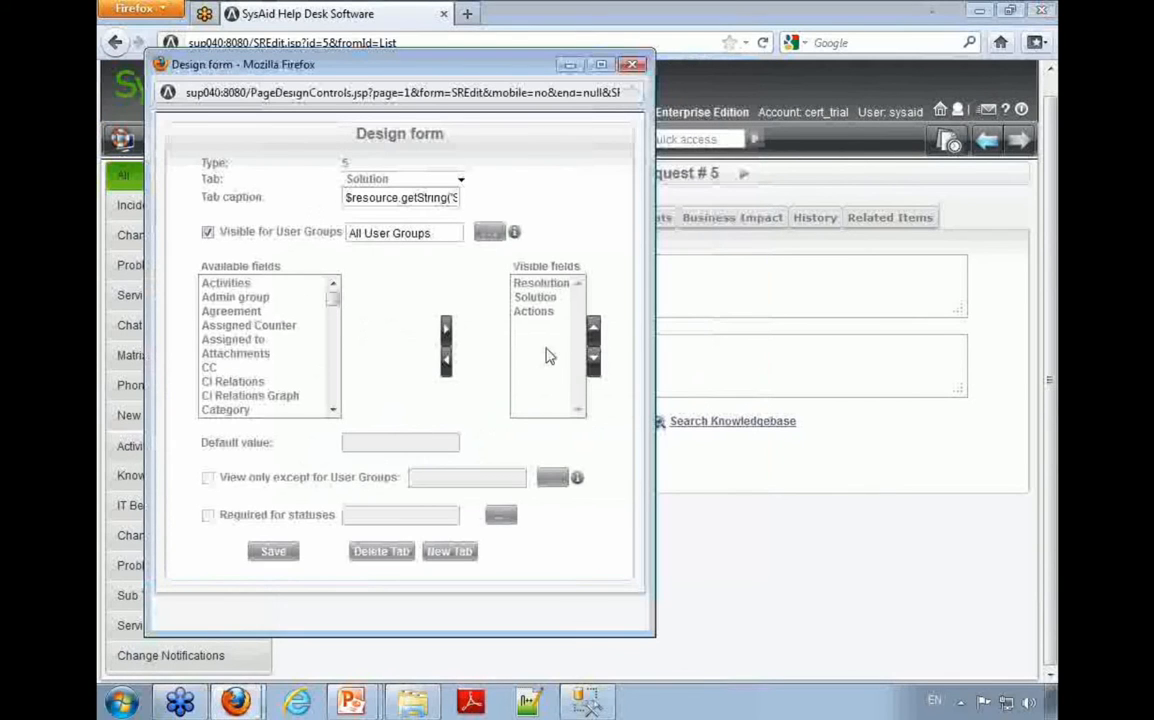
{"action": "left_click", "coordinate": [536, 297]}
{"action": "left_click", "coordinate": [207, 517]}
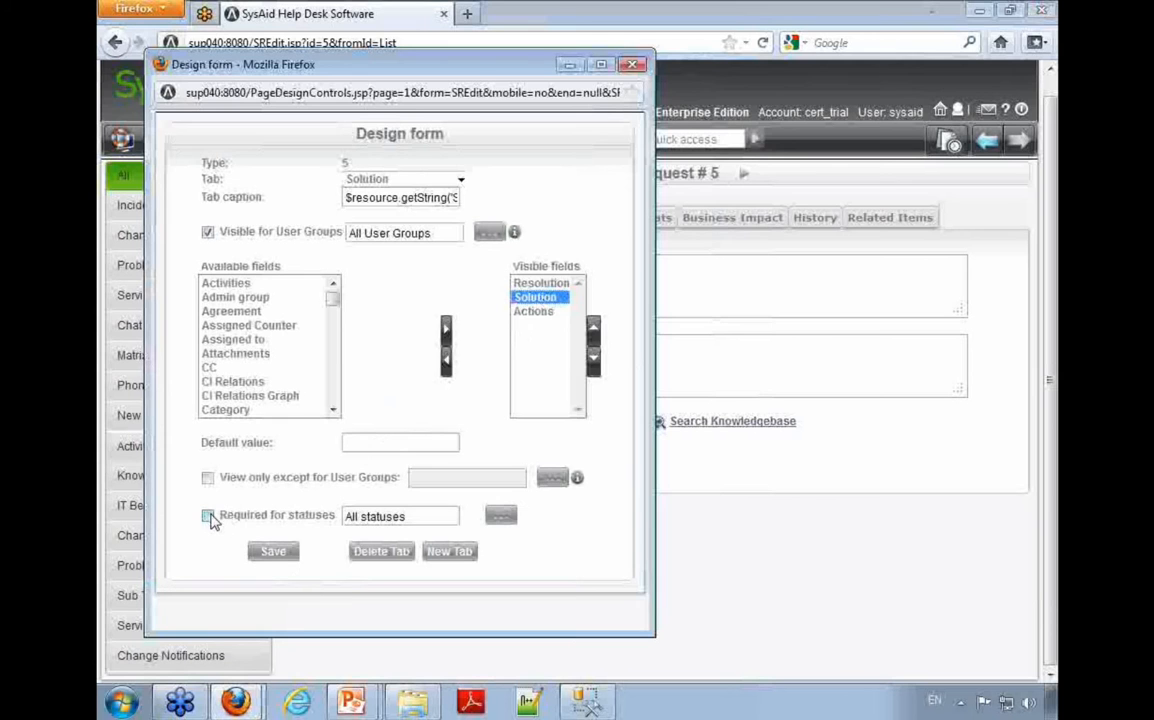
{"action": "left_click", "coordinate": [273, 553]}
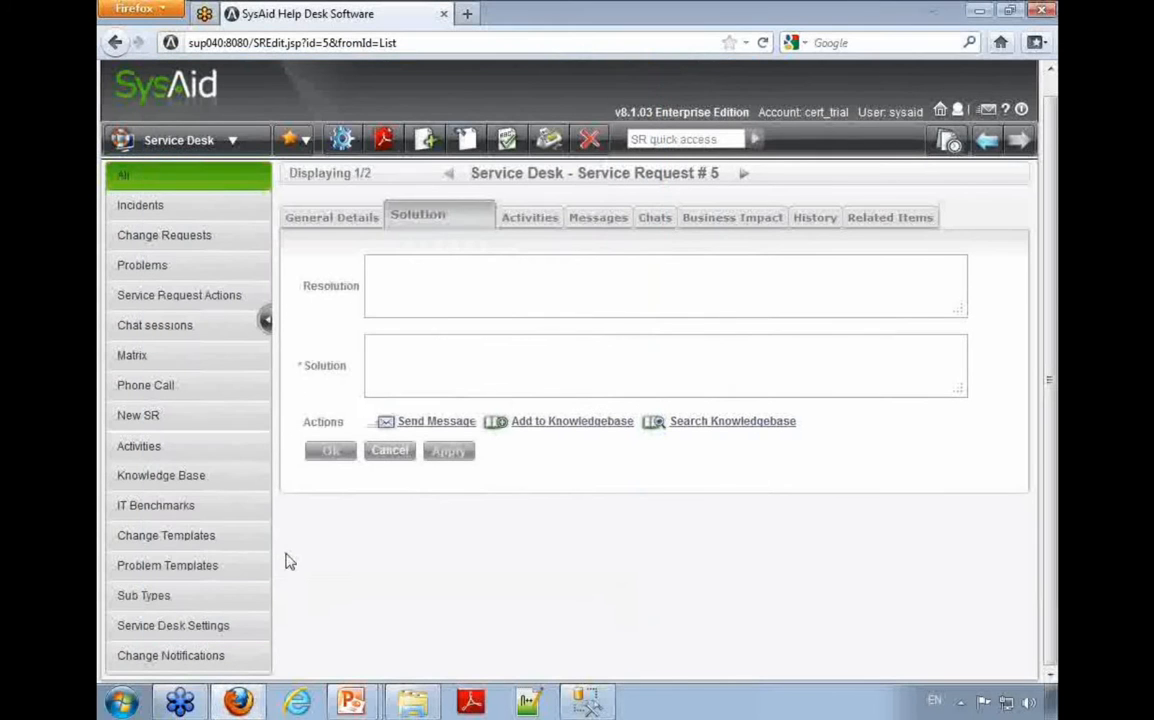
Step: Try to apply the service request with the Solution field left empty
{"action": "type", "text": "dsad"}
{"action": "left_click", "coordinate": [449, 450]}
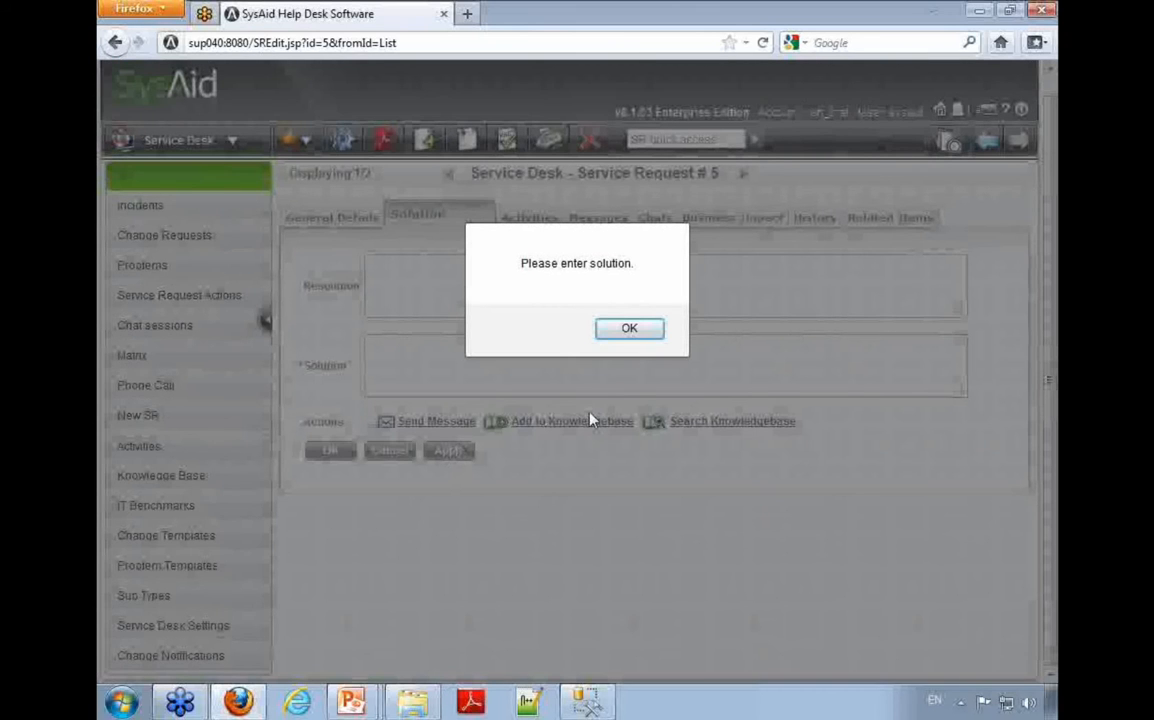
{"action": "left_click", "coordinate": [629, 330]}
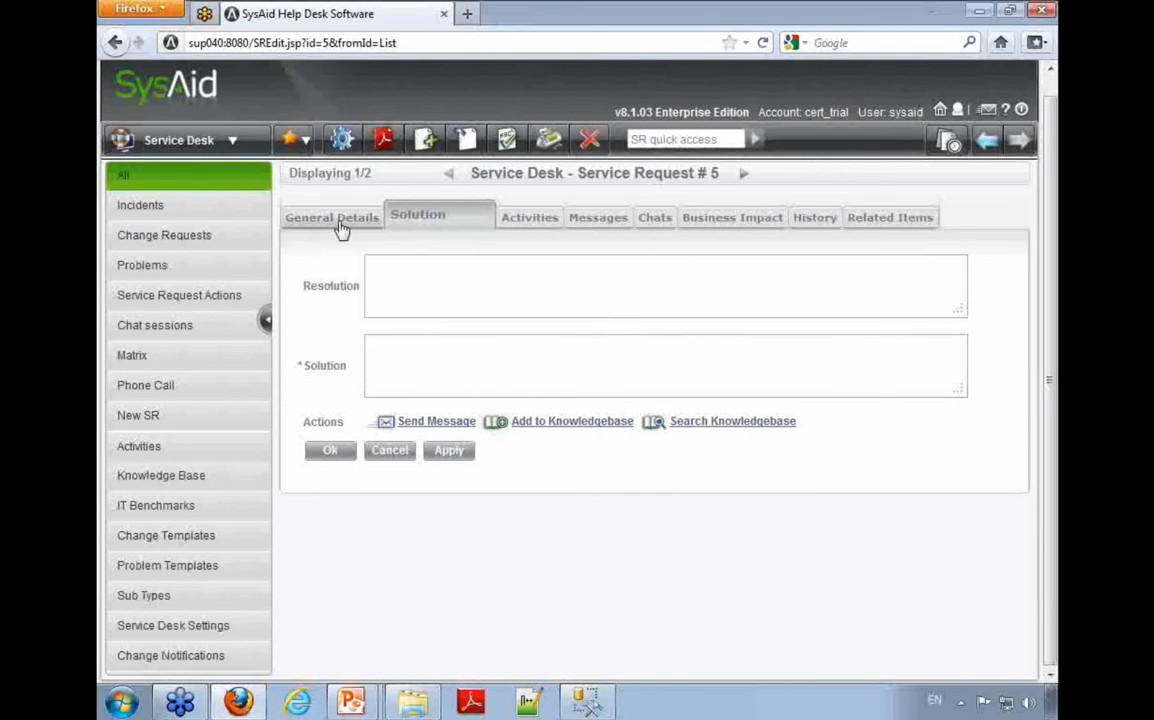
Step: Open the required-statuses selection for the Solution field in the form design and deselect all statuses
{"action": "left_click", "coordinate": [345, 141]}
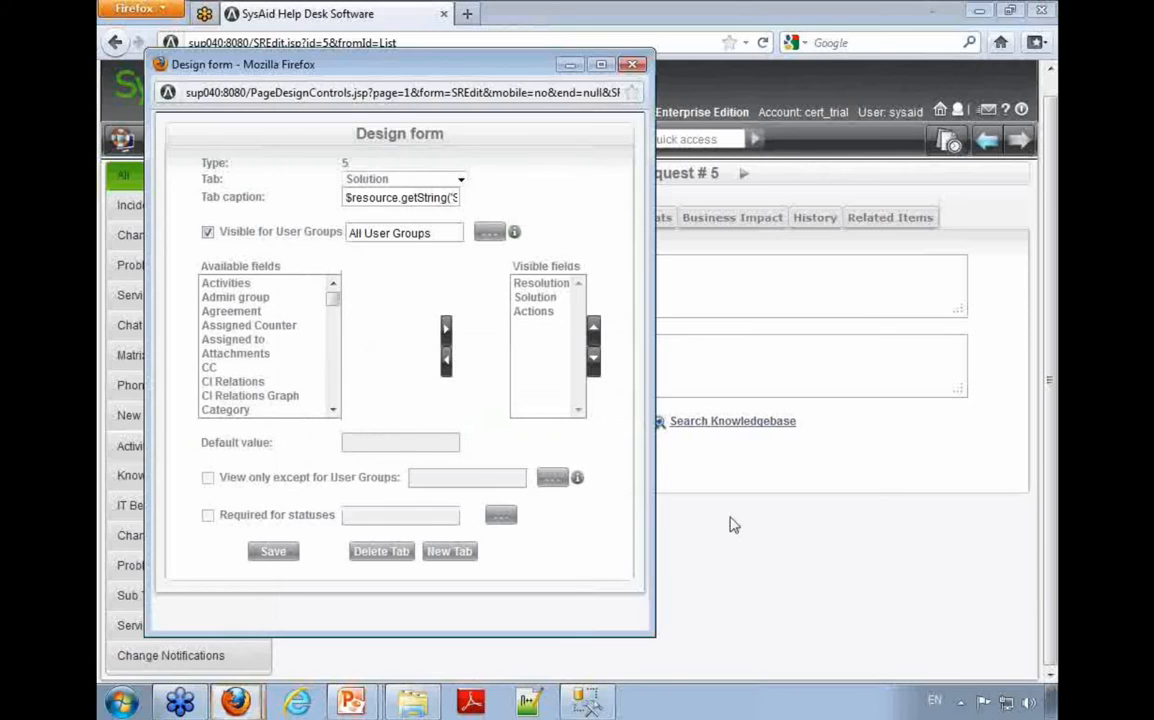
{"action": "left_click", "coordinate": [555, 299]}
{"action": "left_click_drag", "start_coordinate": [416, 516], "coordinate": [330, 517]}
{"action": "left_click", "coordinate": [501, 516]}
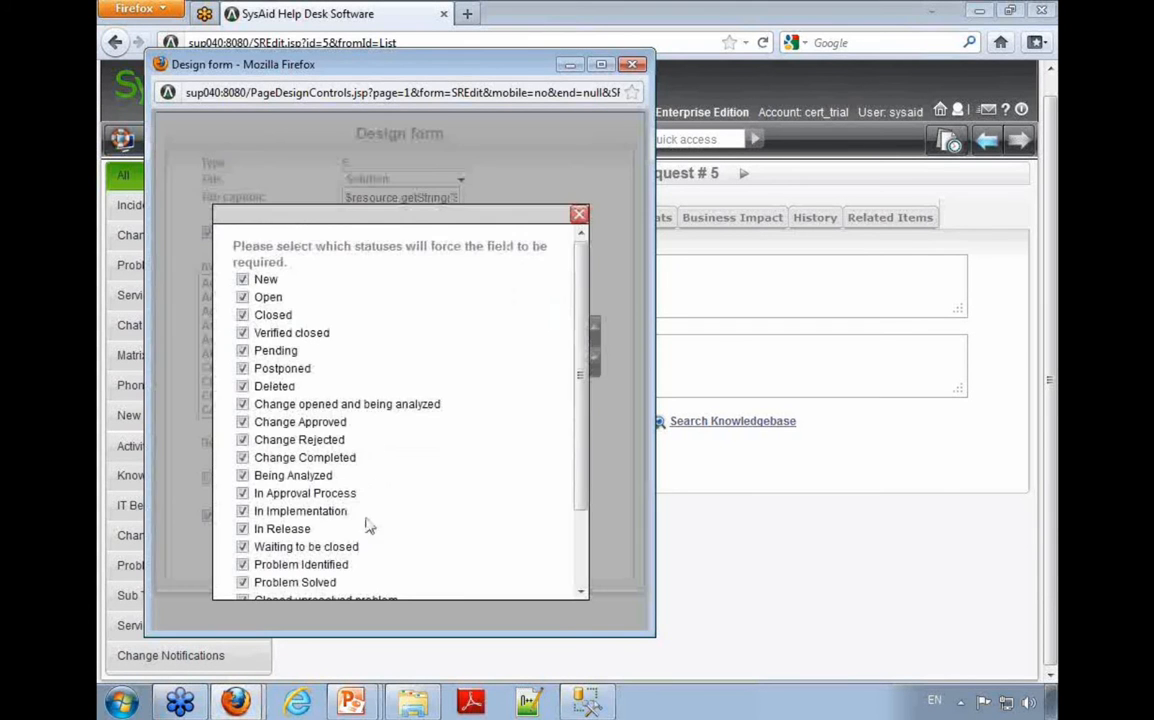
{"action": "scroll", "coordinate": [579, 381], "scroll_direction": "down", "scroll_amount": 3}
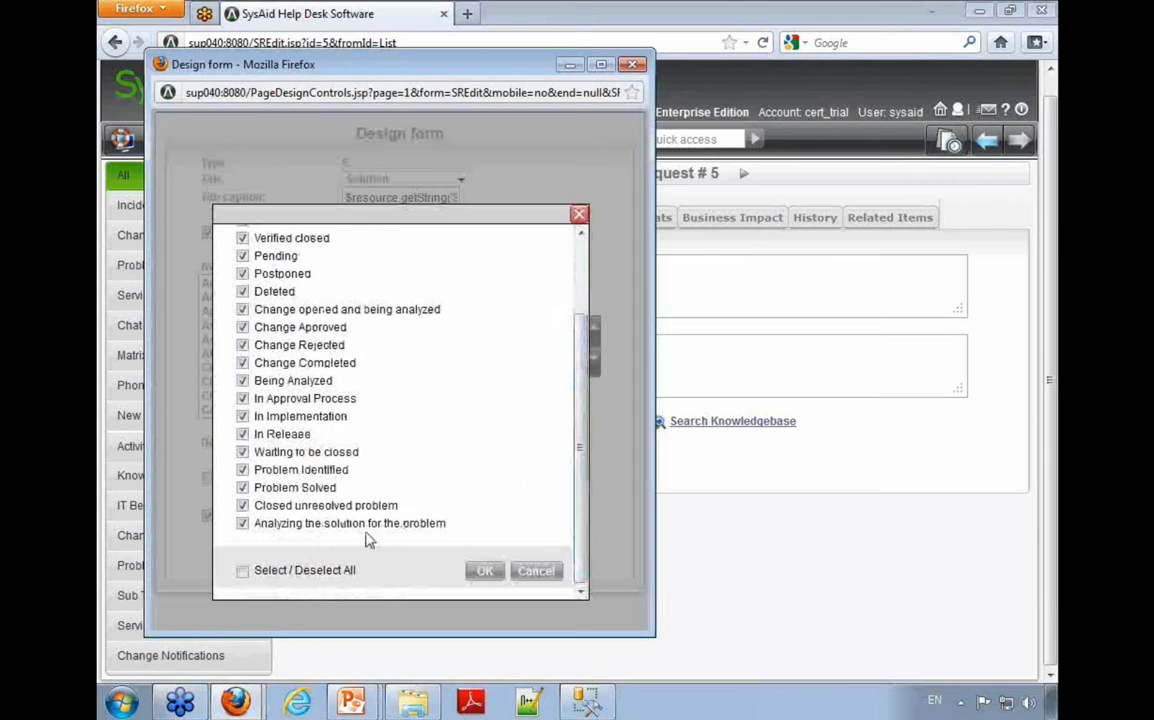
{"action": "left_click", "coordinate": [242, 570]}
Step: Make the Solution field required only for the statuses Closed and Verified closed, and save the form design
{"action": "scroll", "coordinate": [316, 540], "scroll_direction": "up", "scroll_amount": 5}
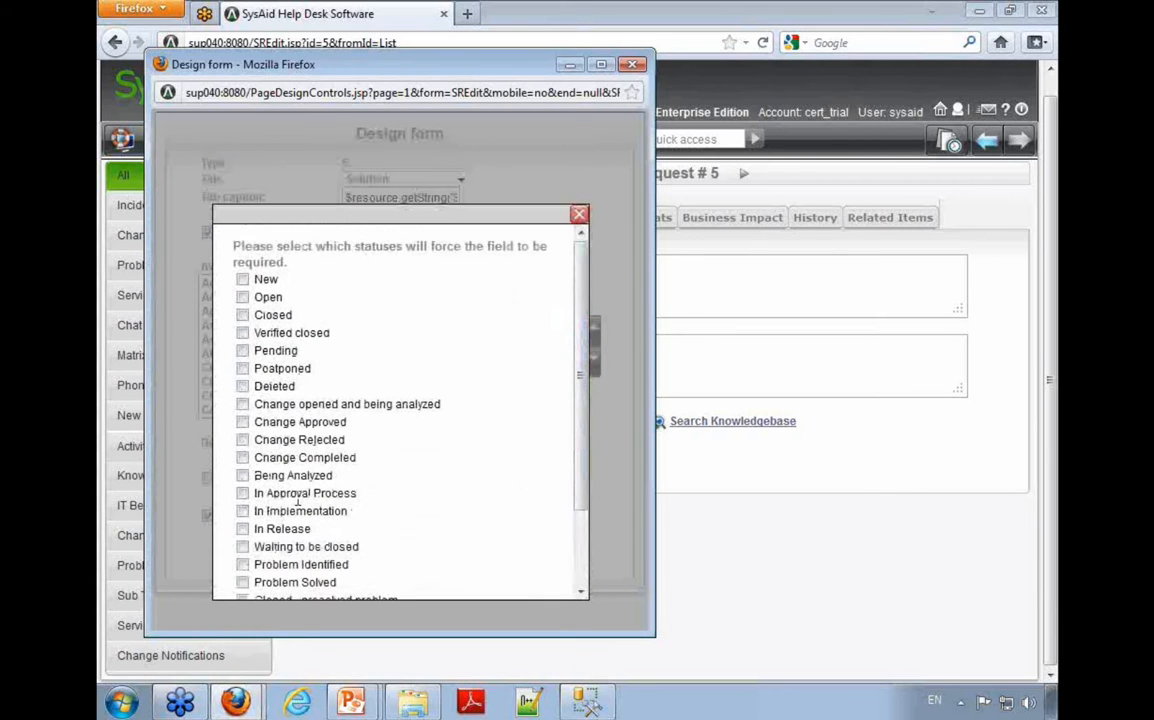
{"action": "left_click", "coordinate": [243, 316]}
{"action": "left_click", "coordinate": [242, 334]}
{"action": "scroll", "coordinate": [312, 478], "scroll_direction": "down", "scroll_amount": 3}
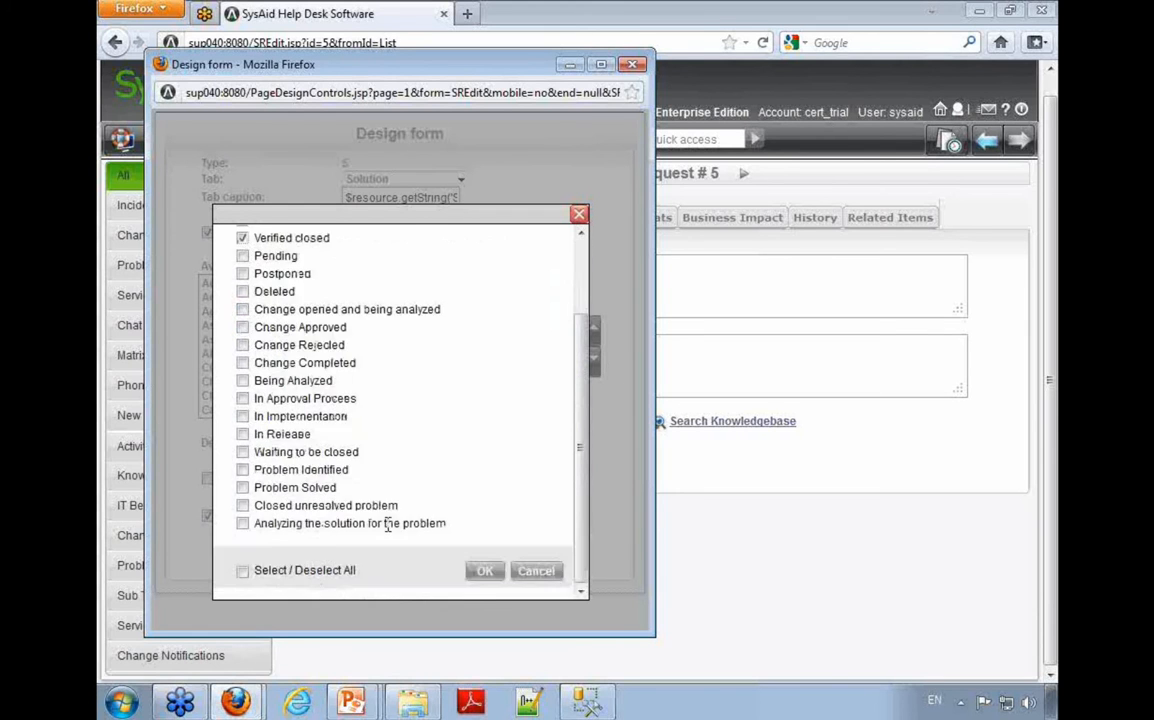
{"action": "left_click", "coordinate": [481, 572]}
{"action": "left_click", "coordinate": [274, 556]}
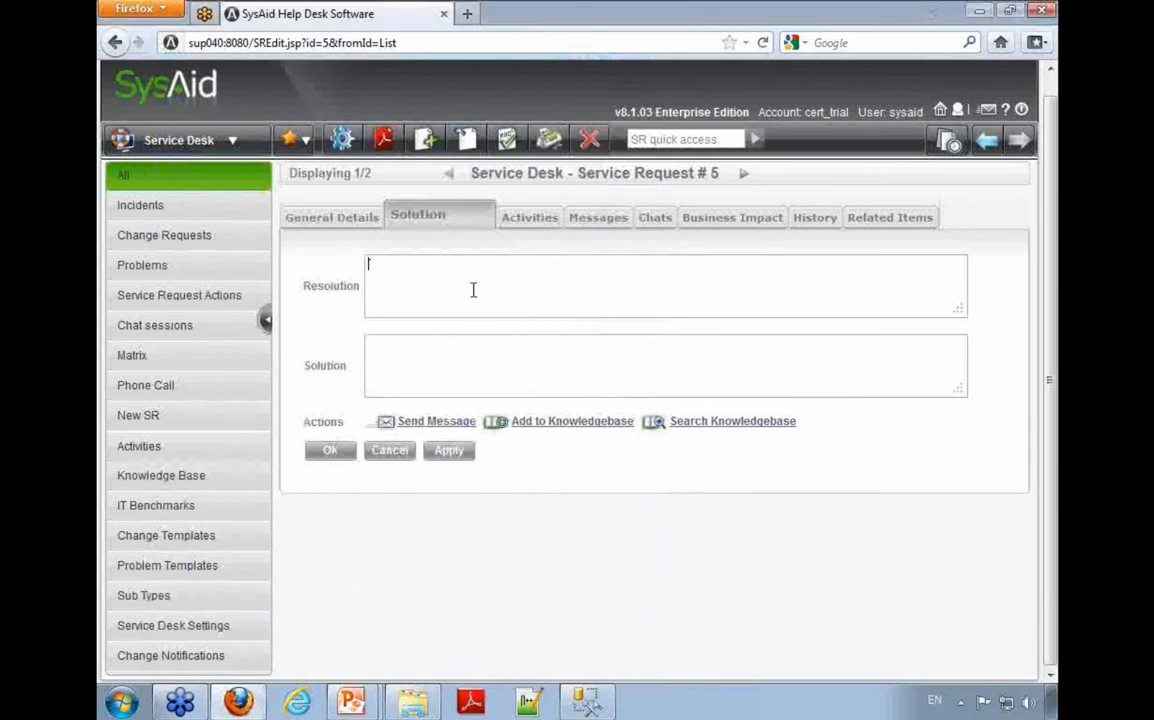
Step: Apply the service request, set its status to Closed in General Details, and try to apply it again without a solution
{"action": "left_click", "coordinate": [452, 454]}
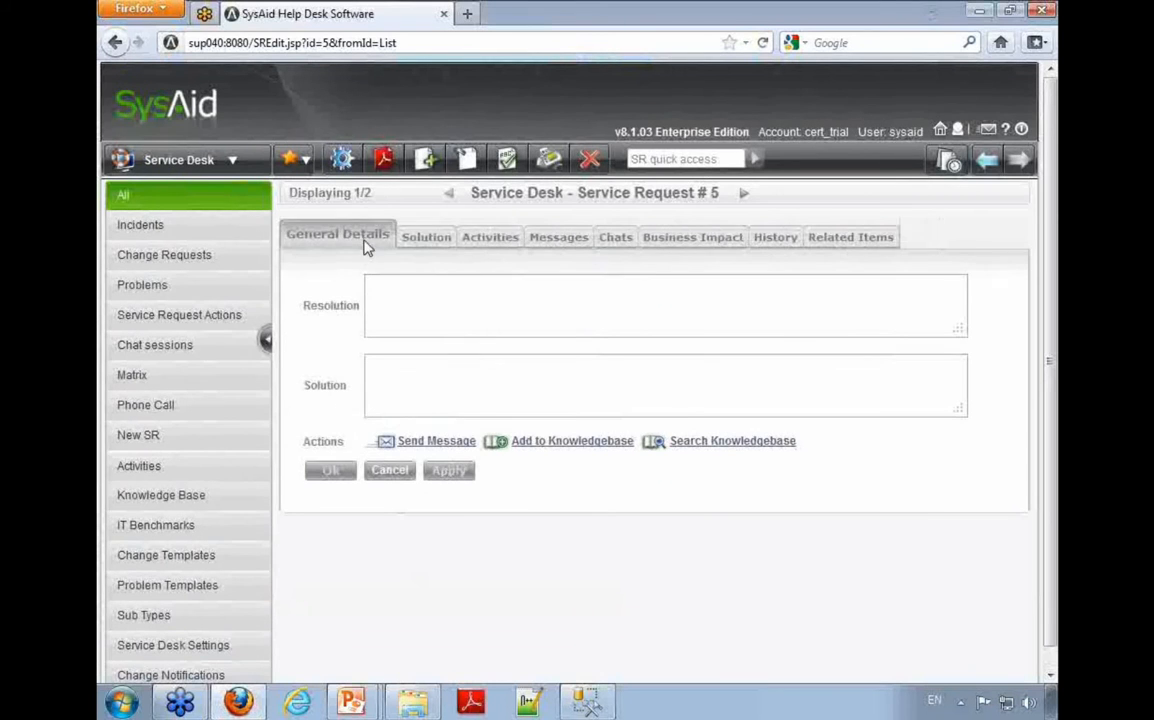
{"action": "left_click", "coordinate": [366, 240]}
{"action": "scroll", "coordinate": [443, 363], "scroll_direction": "down", "scroll_amount": 10}
{"action": "left_click", "coordinate": [471, 259]}
{"action": "left_click", "coordinate": [458, 312]}
{"action": "scroll", "coordinate": [368, 324], "scroll_direction": "up", "scroll_amount": 10}
{"action": "scroll", "coordinate": [430, 534], "scroll_direction": "down", "scroll_amount": 1}
{"action": "scroll", "coordinate": [430, 536], "scroll_direction": "down", "scroll_amount": 10}
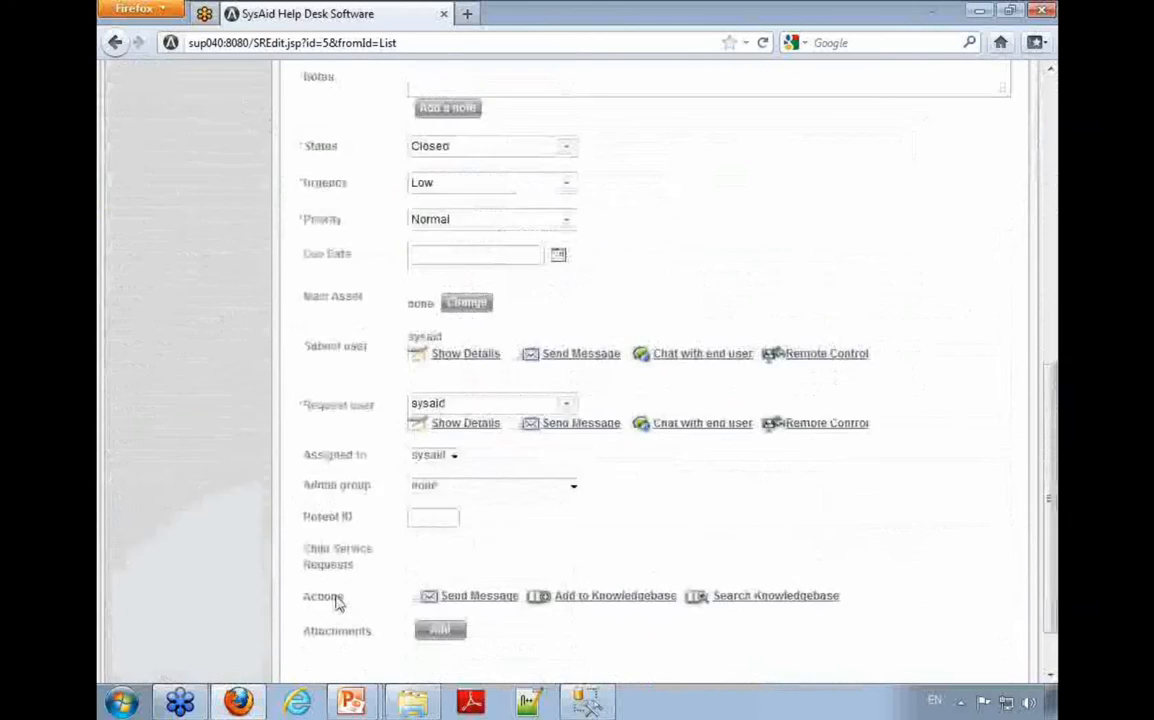
{"action": "left_click", "coordinate": [463, 640]}
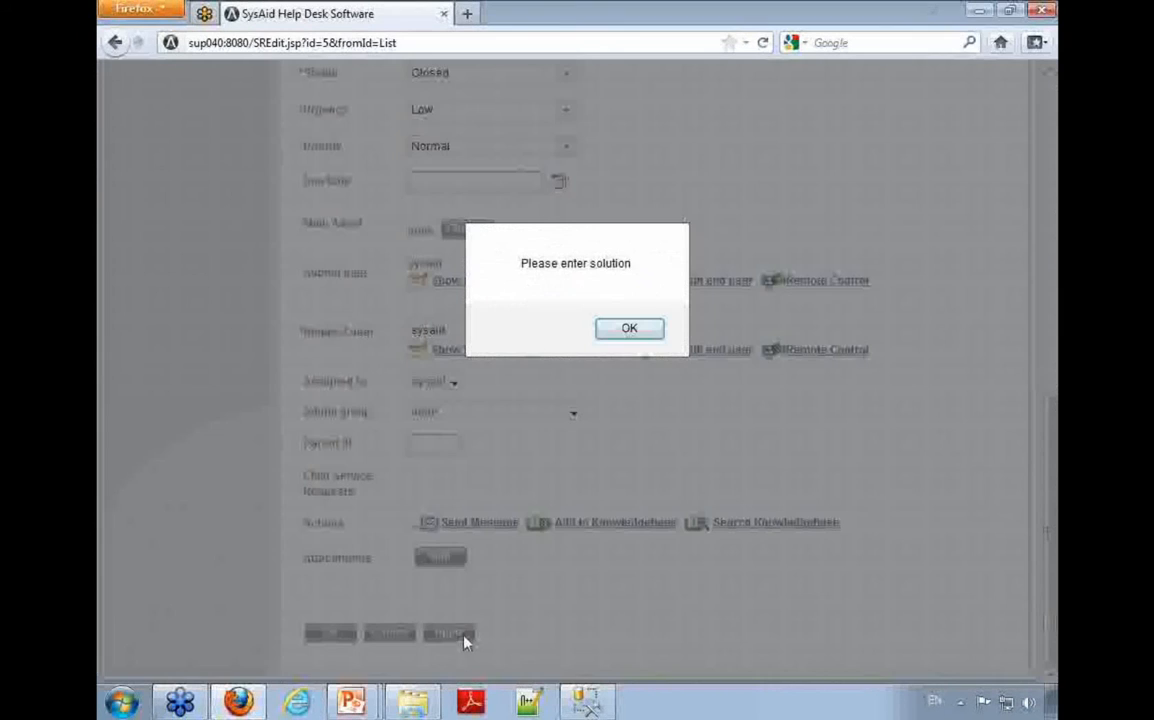
{"action": "left_click", "coordinate": [630, 329]}
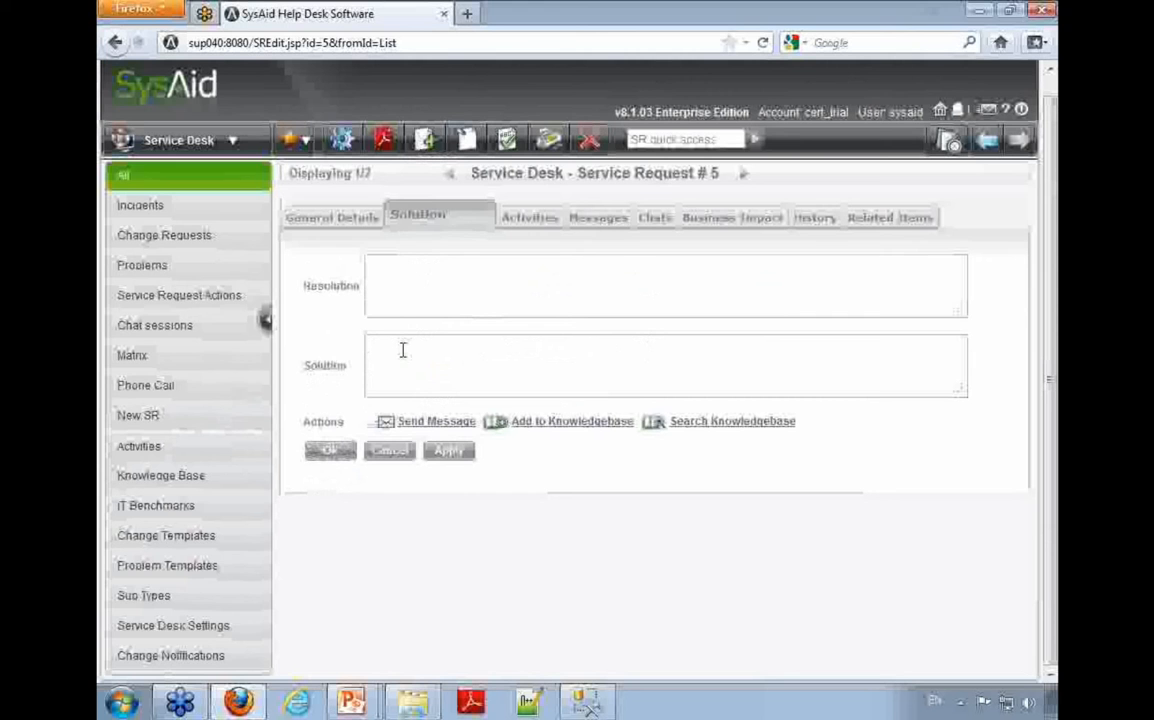
Step: Enter the solution "reboot the server solved the problem", apply the request, and decline adding it to the Knowledge Base
{"action": "type", "text": "eboot the server solved the problem"}
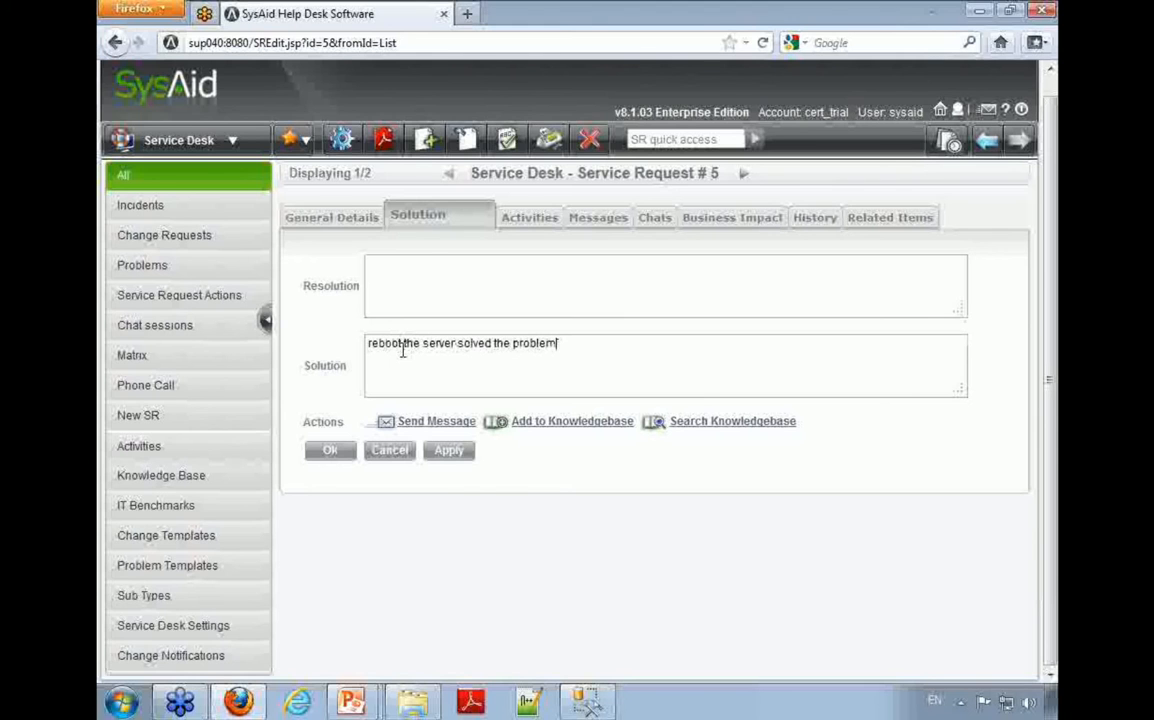
{"action": "left_click", "coordinate": [448, 452]}
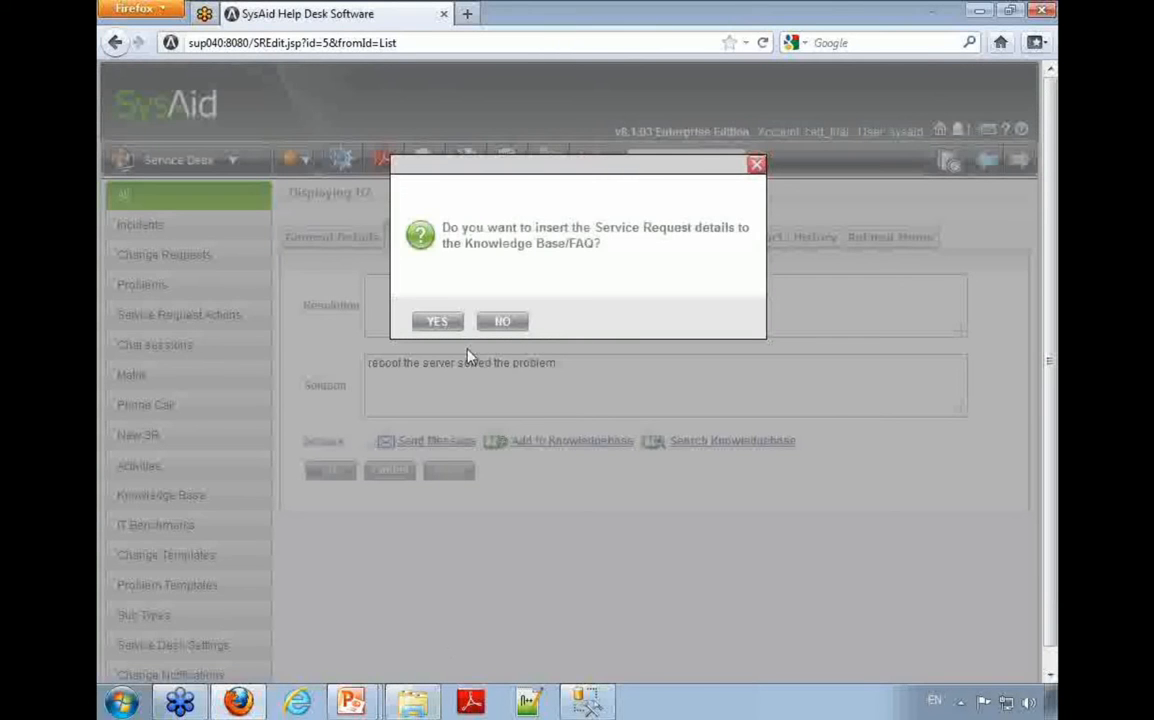
{"action": "left_click", "coordinate": [502, 323]}
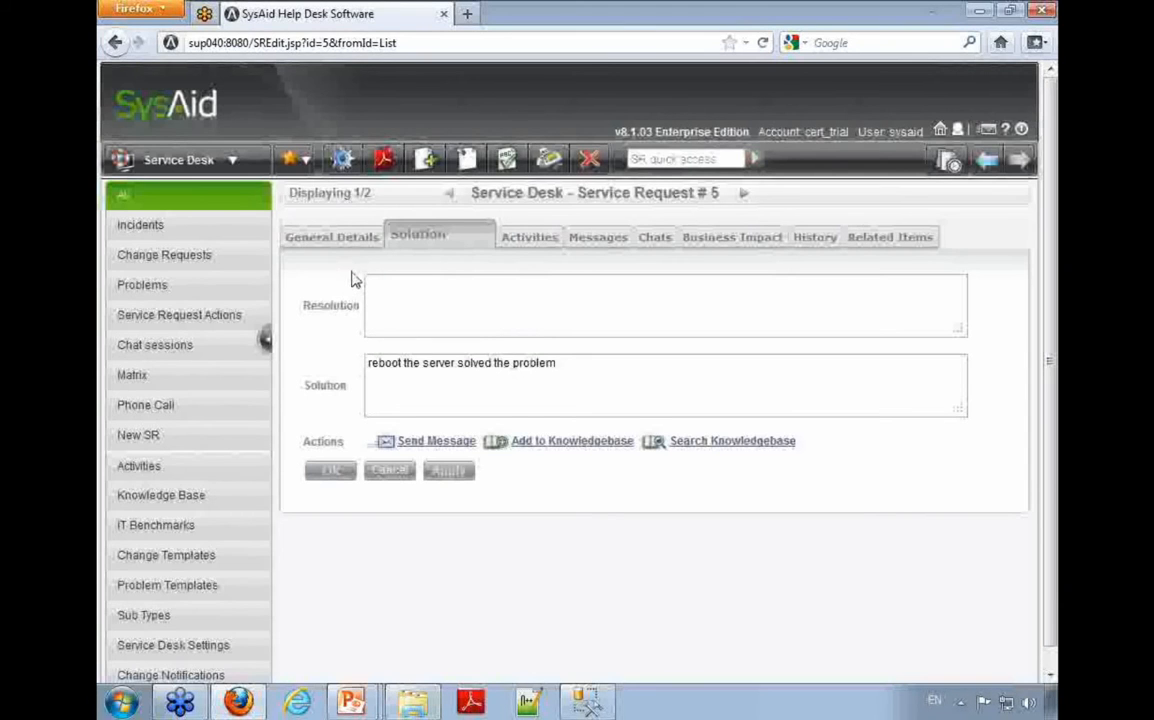
Step: Open the form design for the General Details tab and check the required-statuses settings of Category, Title and Description
{"action": "left_click", "coordinate": [342, 160]}
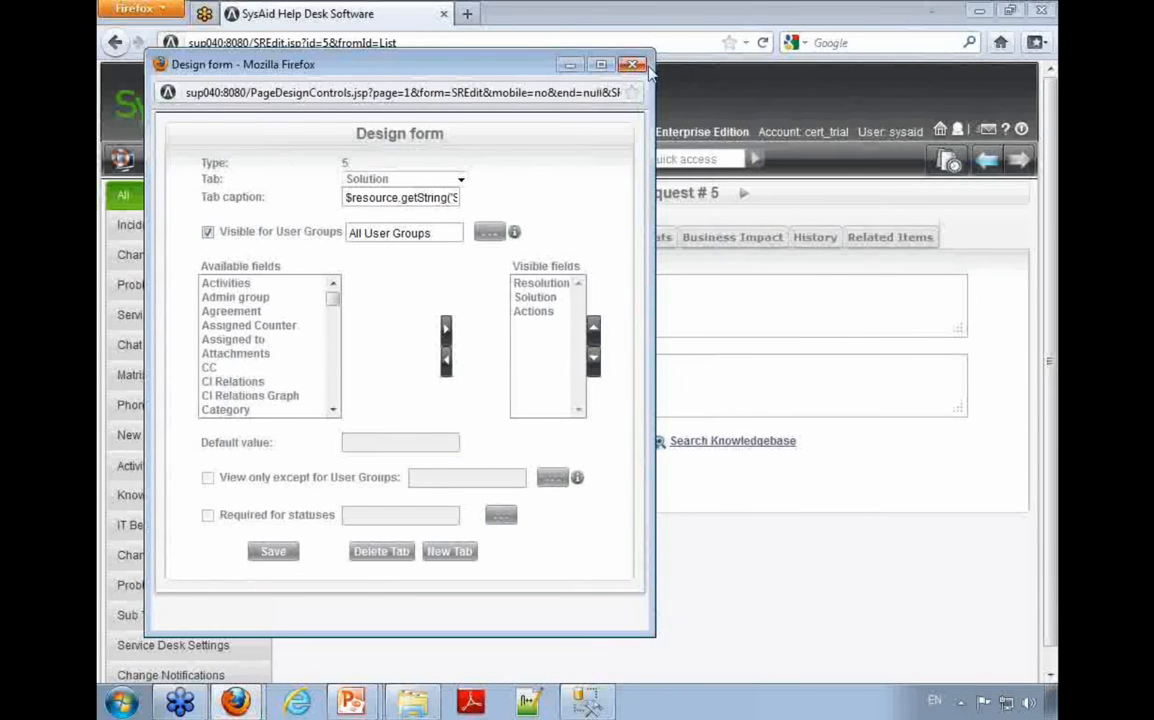
{"action": "left_click", "coordinate": [569, 65]}
{"action": "left_click", "coordinate": [355, 234]}
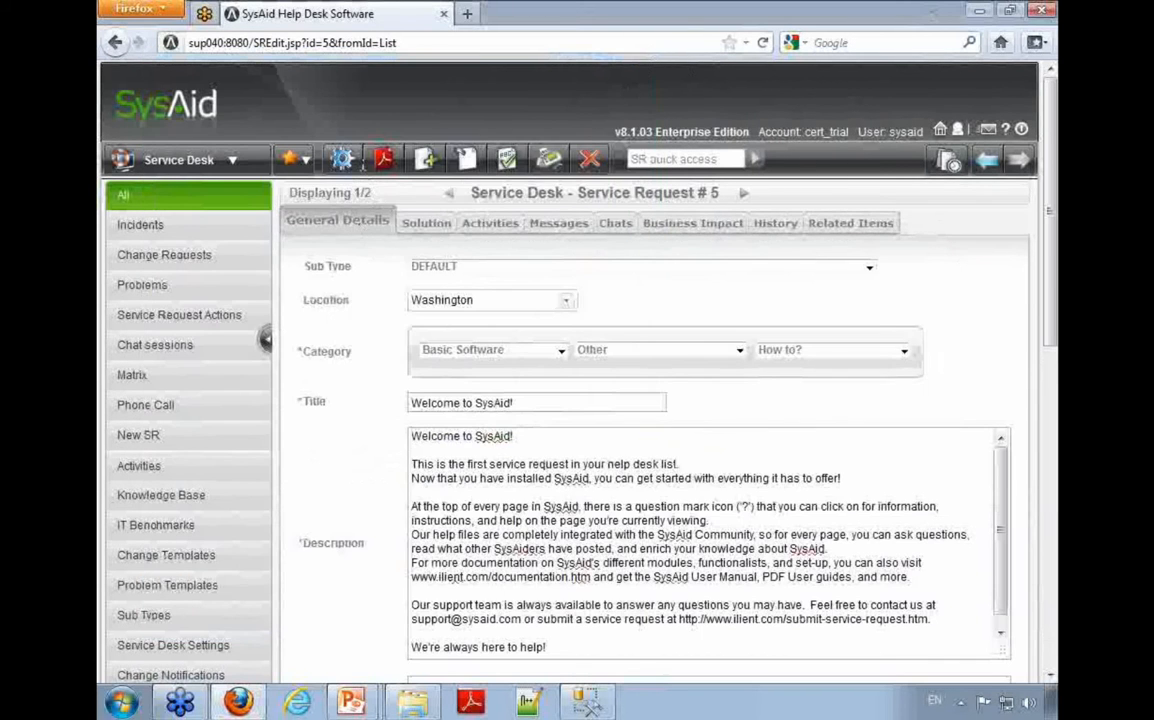
{"action": "left_click", "coordinate": [340, 159]}
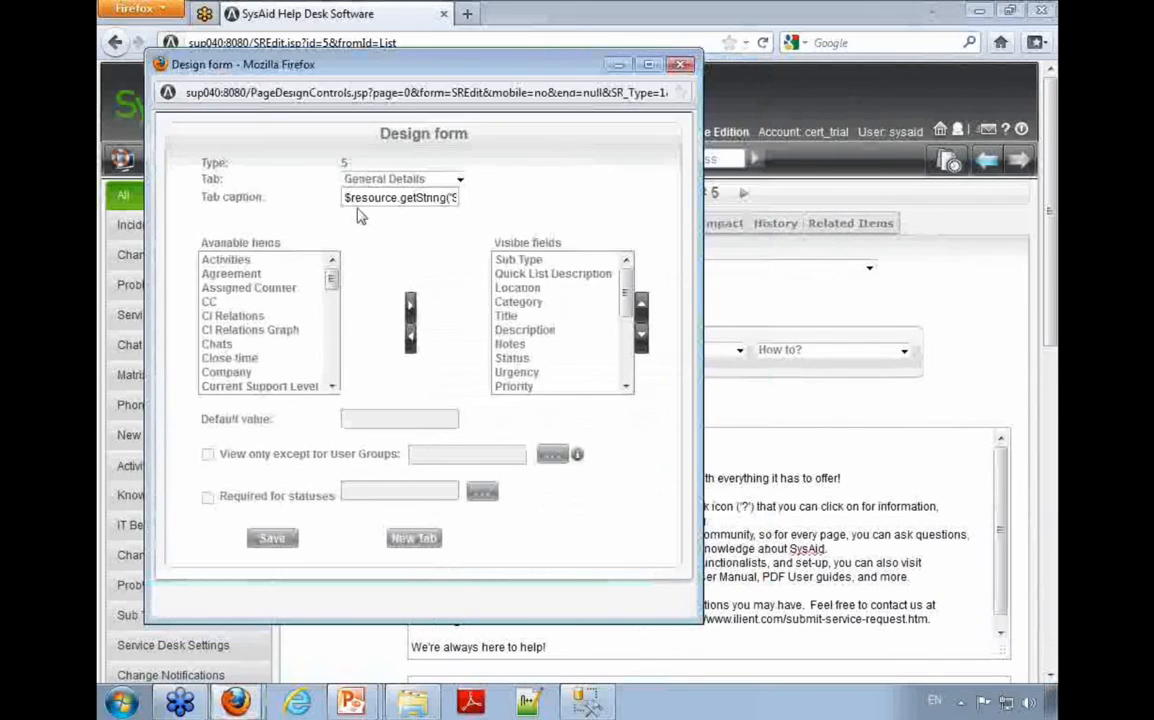
{"action": "left_click", "coordinate": [537, 304]}
{"action": "left_click", "coordinate": [533, 315]}
{"action": "left_click", "coordinate": [533, 330]}
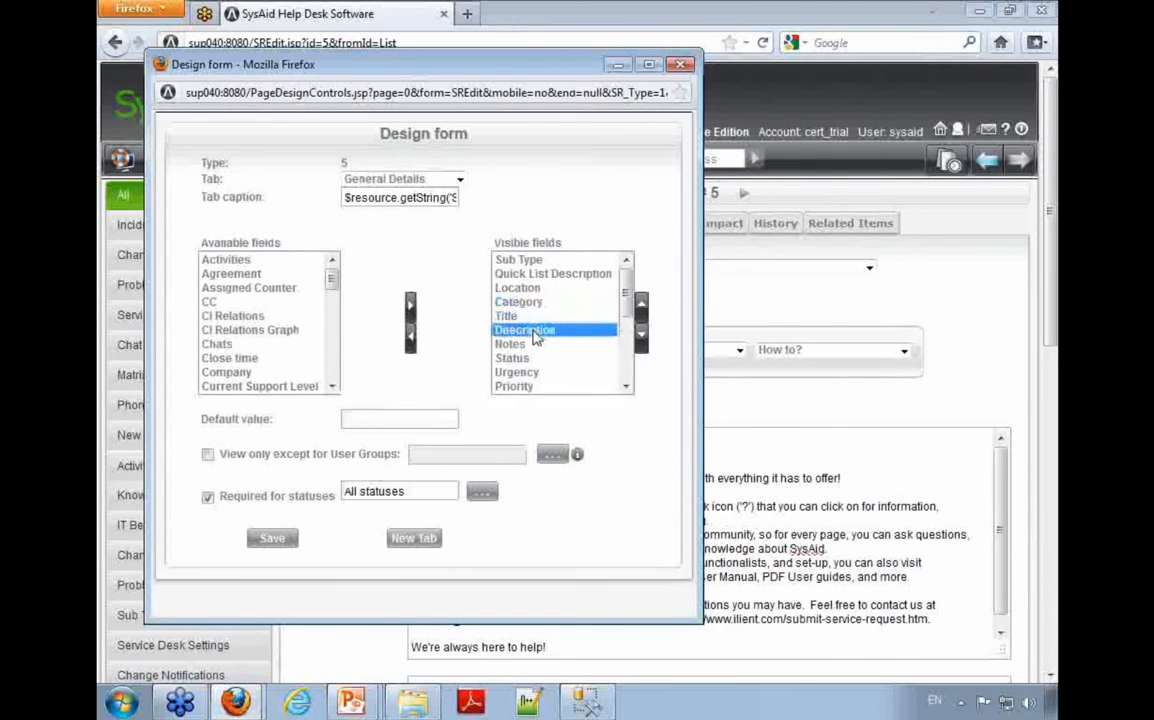
{"action": "left_click_drag", "start_coordinate": [533, 338], "coordinate": [505, 302]}
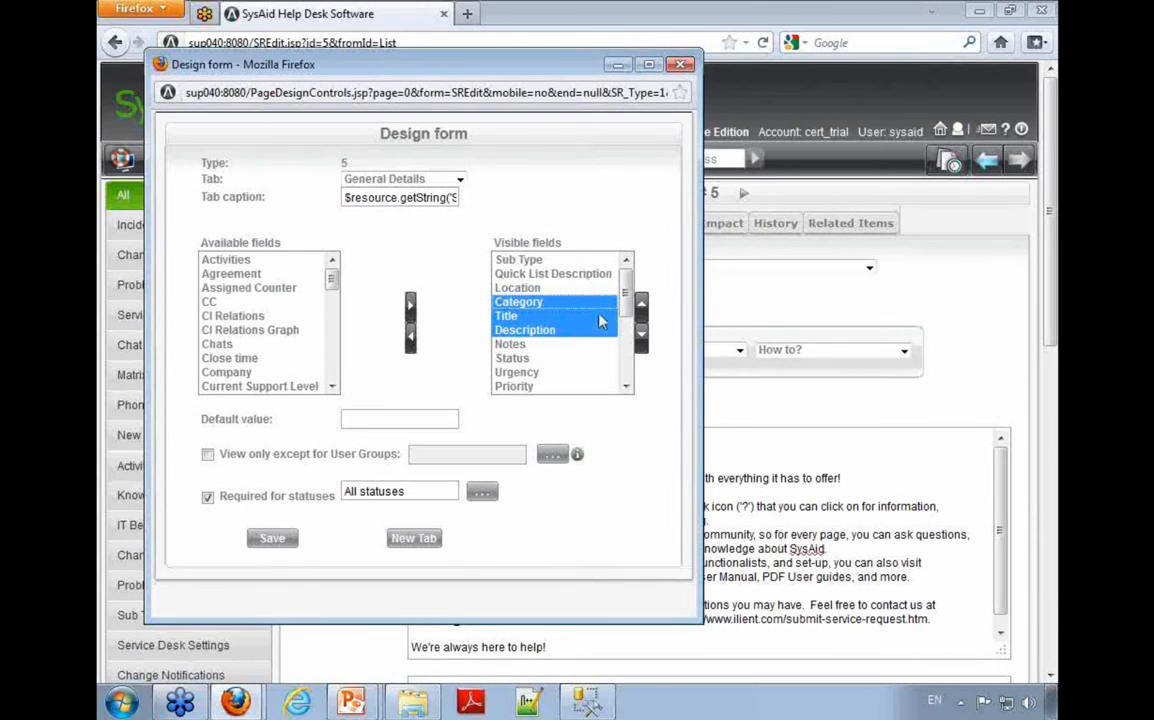
Step: Check the required-statuses settings of Status, Urgency, Priority, Request user and Assigned to, and close the form design without saving
{"action": "left_click", "coordinate": [538, 359]}
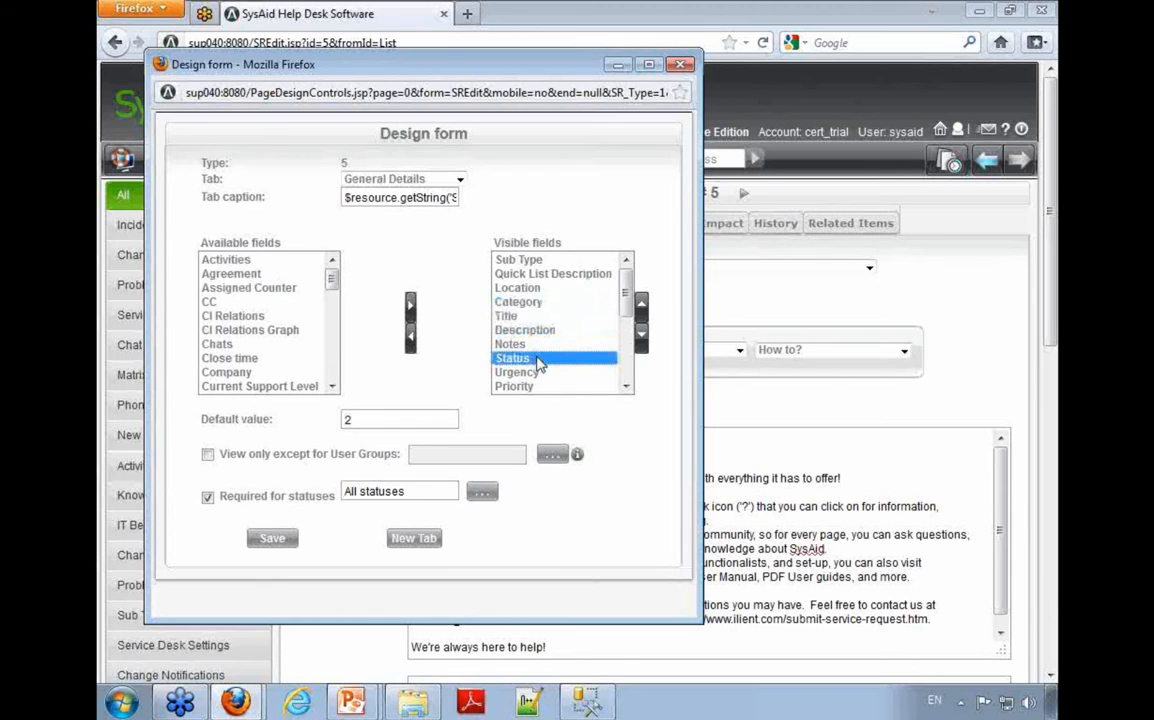
{"action": "left_click", "coordinate": [560, 373]}
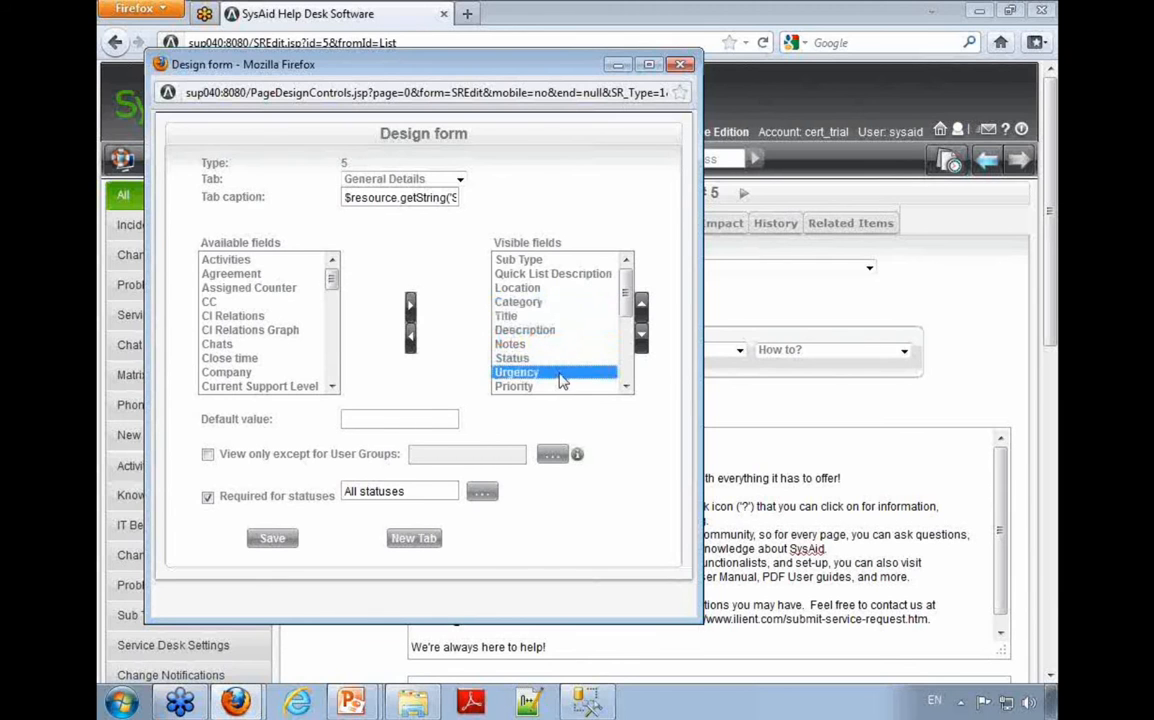
{"action": "left_click", "coordinate": [558, 387]}
{"action": "scroll", "coordinate": [558, 385], "scroll_direction": "down", "scroll_amount": 1}
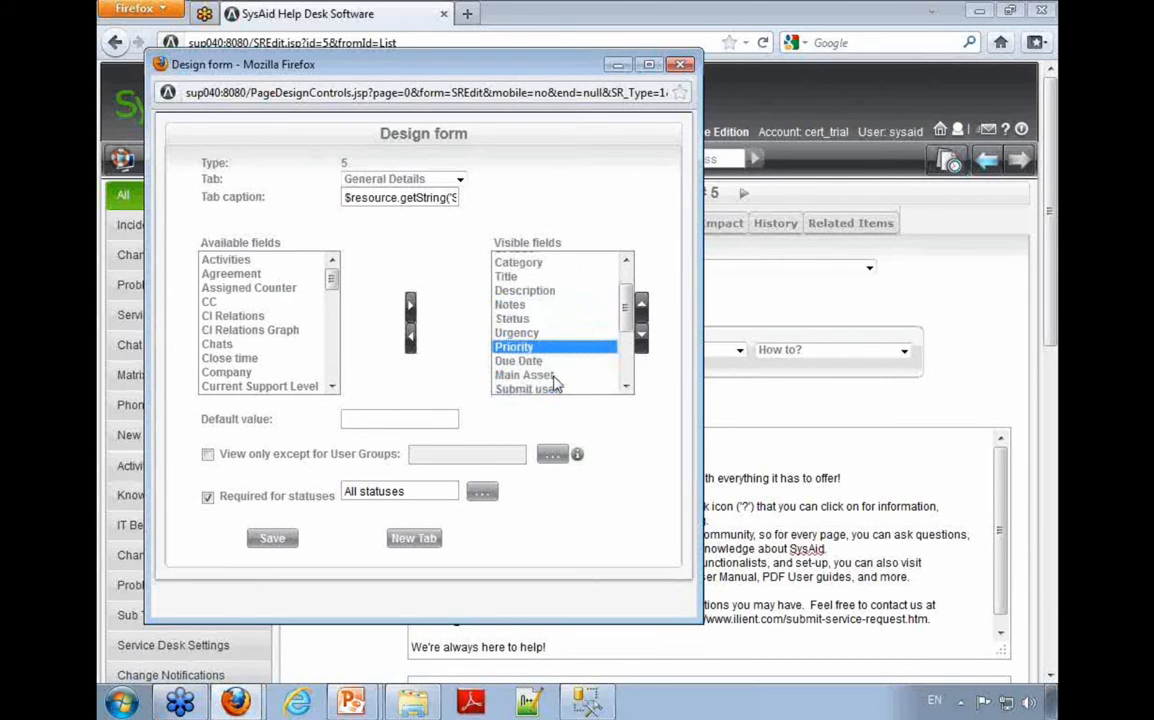
{"action": "scroll", "coordinate": [556, 383], "scroll_direction": "down", "scroll_amount": 1}
{"action": "left_click", "coordinate": [537, 366]}
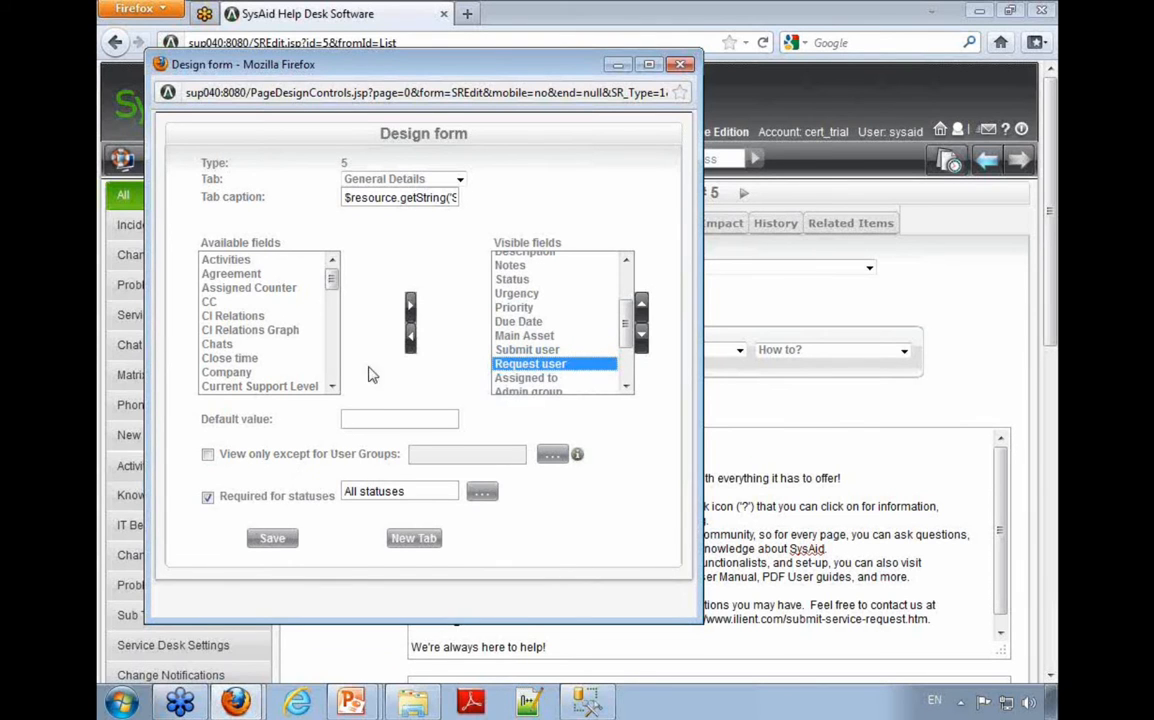
{"action": "left_click", "coordinate": [527, 378]}
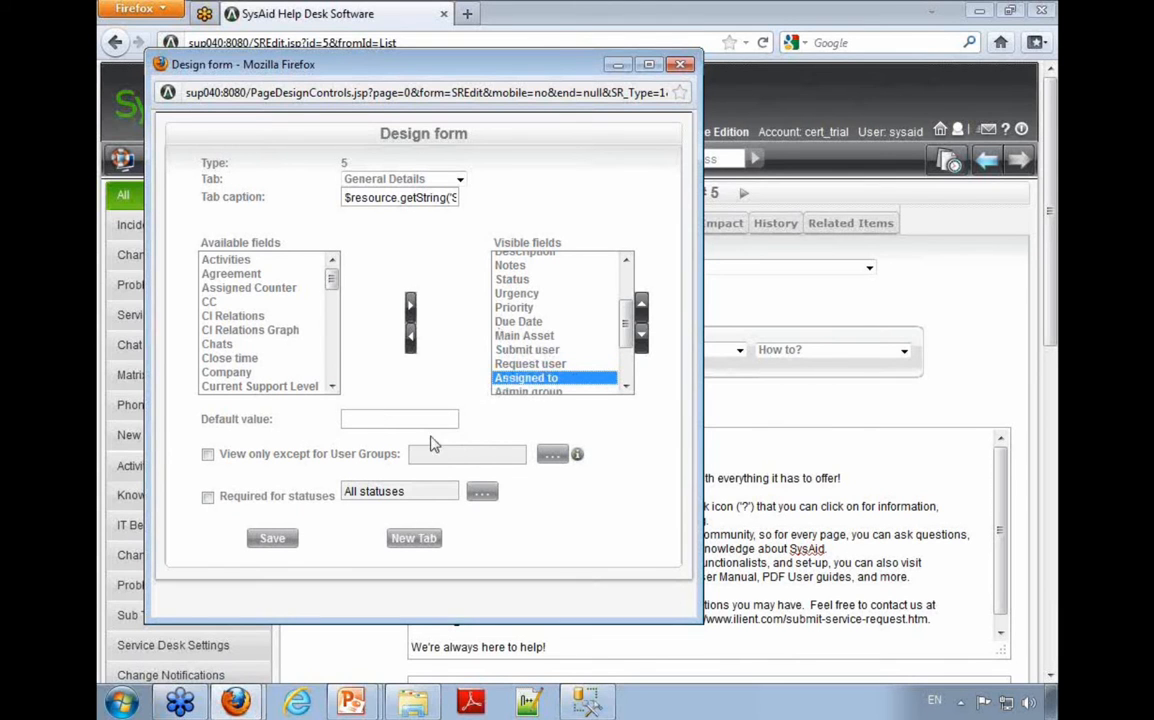
{"action": "left_click", "coordinate": [680, 66]}
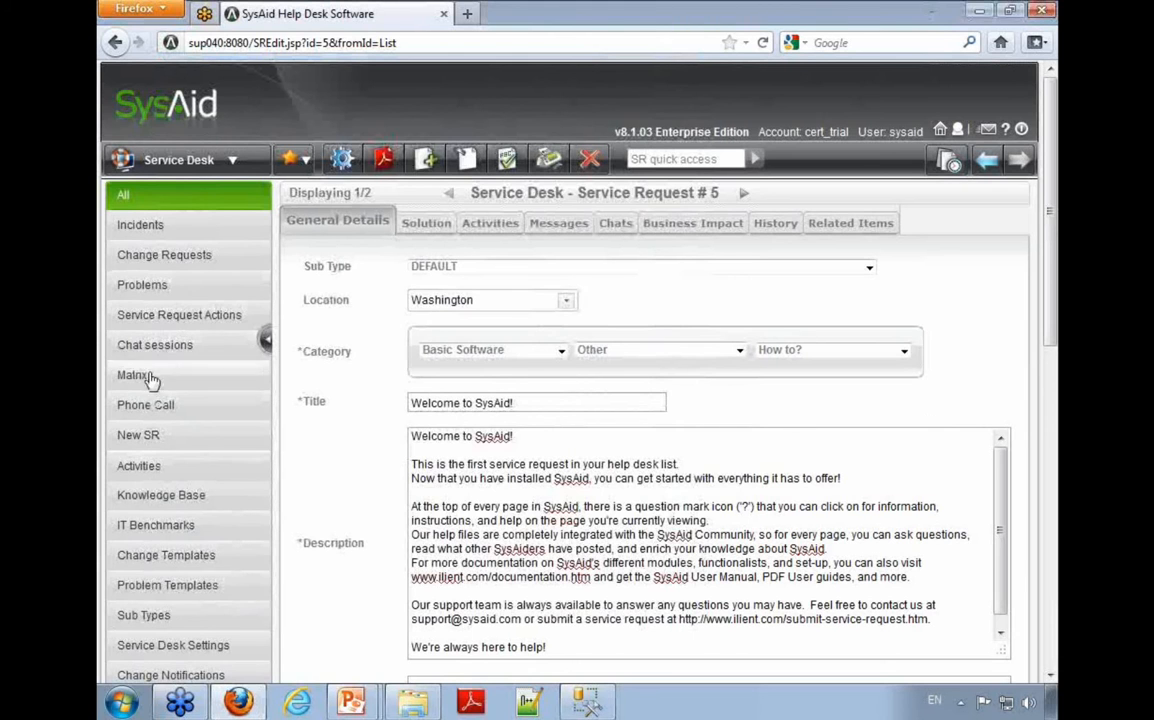
Step: Open a new service request form and examine its Priority and Location fields
{"action": "left_click", "coordinate": [168, 438]}
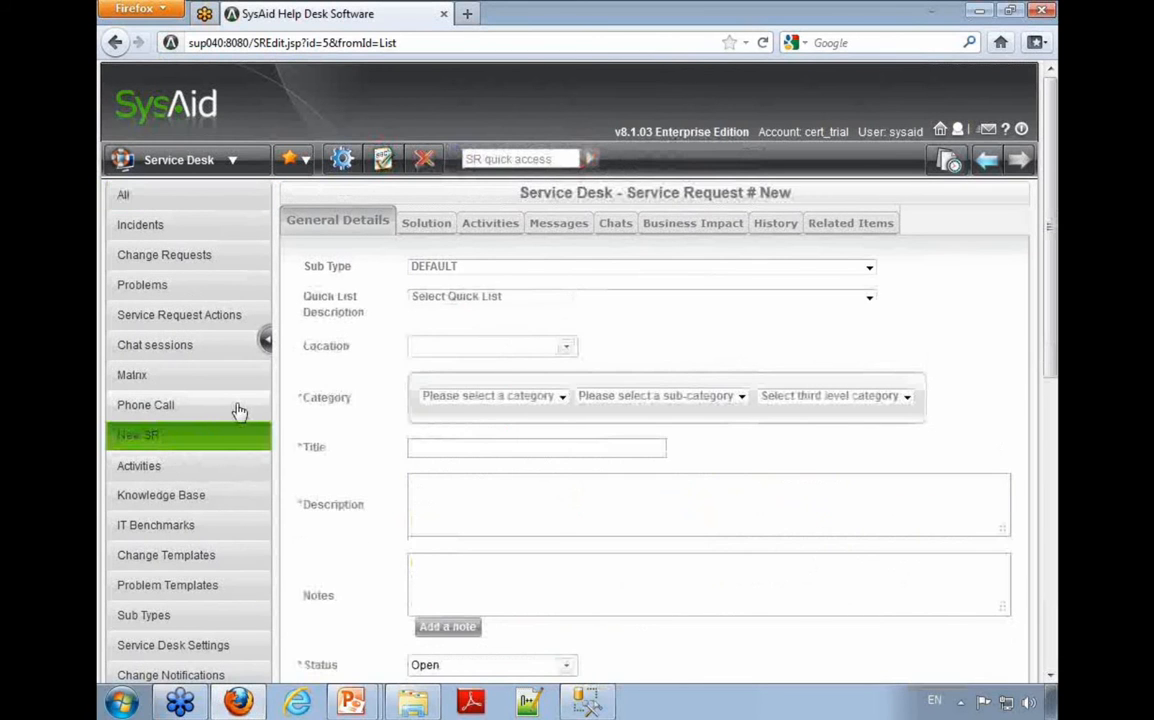
{"action": "scroll", "coordinate": [370, 358], "scroll_direction": "down", "scroll_amount": 4}
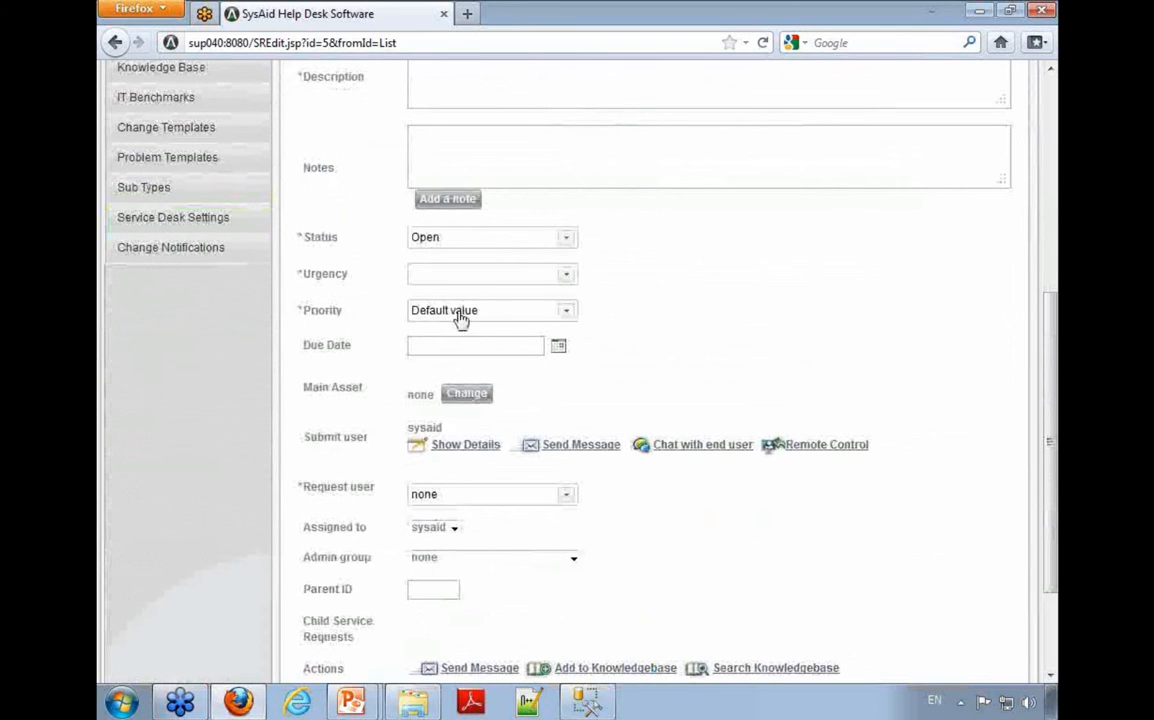
{"action": "left_click", "coordinate": [500, 310]}
{"action": "left_click", "coordinate": [657, 322]}
{"action": "scroll", "coordinate": [304, 446], "scroll_direction": "up", "scroll_amount": 4}
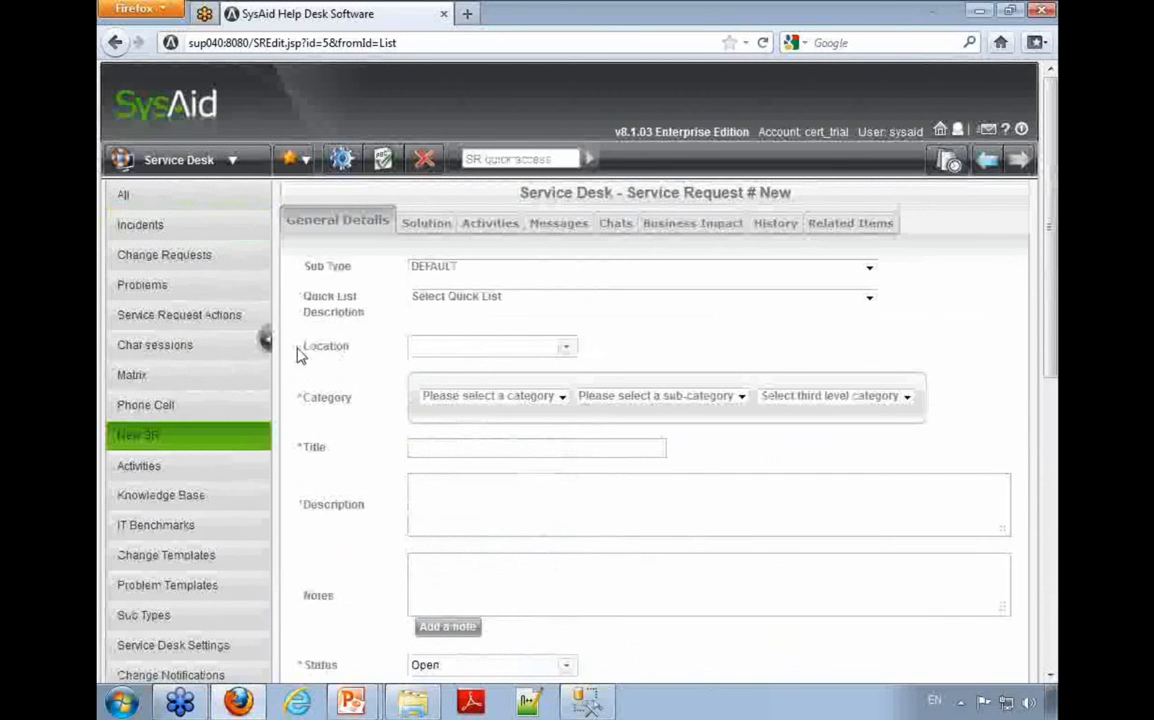
{"action": "left_click_drag", "start_coordinate": [298, 347], "coordinate": [356, 349]}
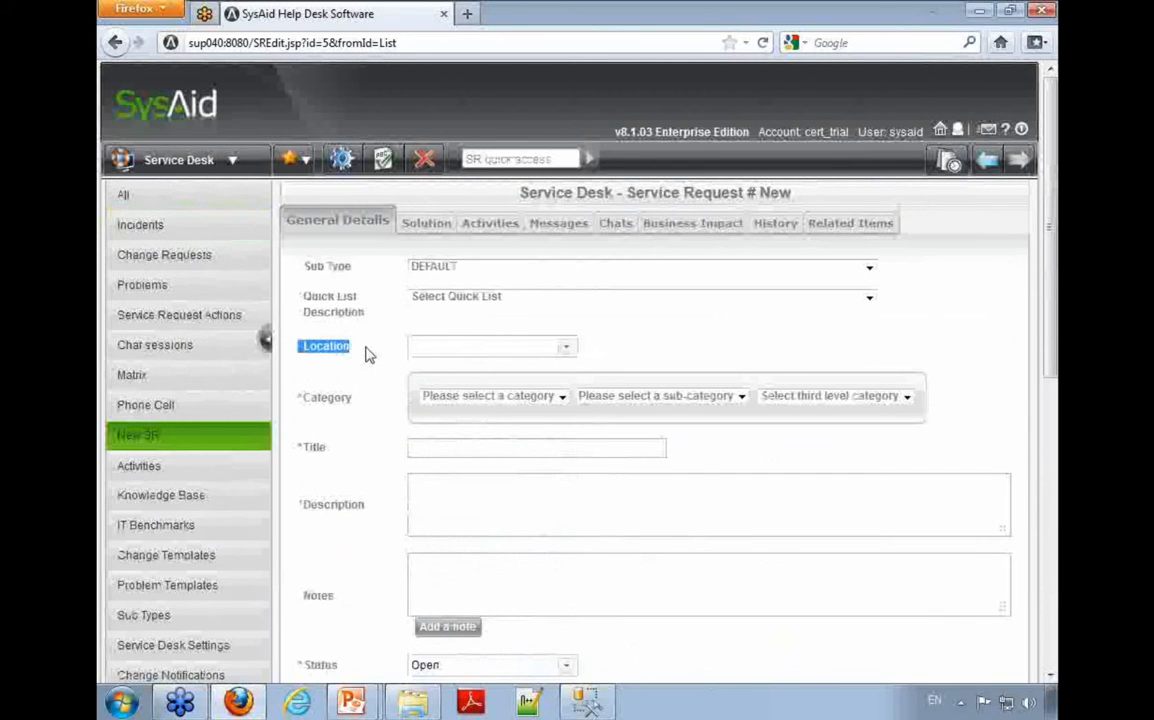
Step: Set the default value of the Location field to 1 in the new service request's form design and save it
{"action": "left_click", "coordinate": [341, 159]}
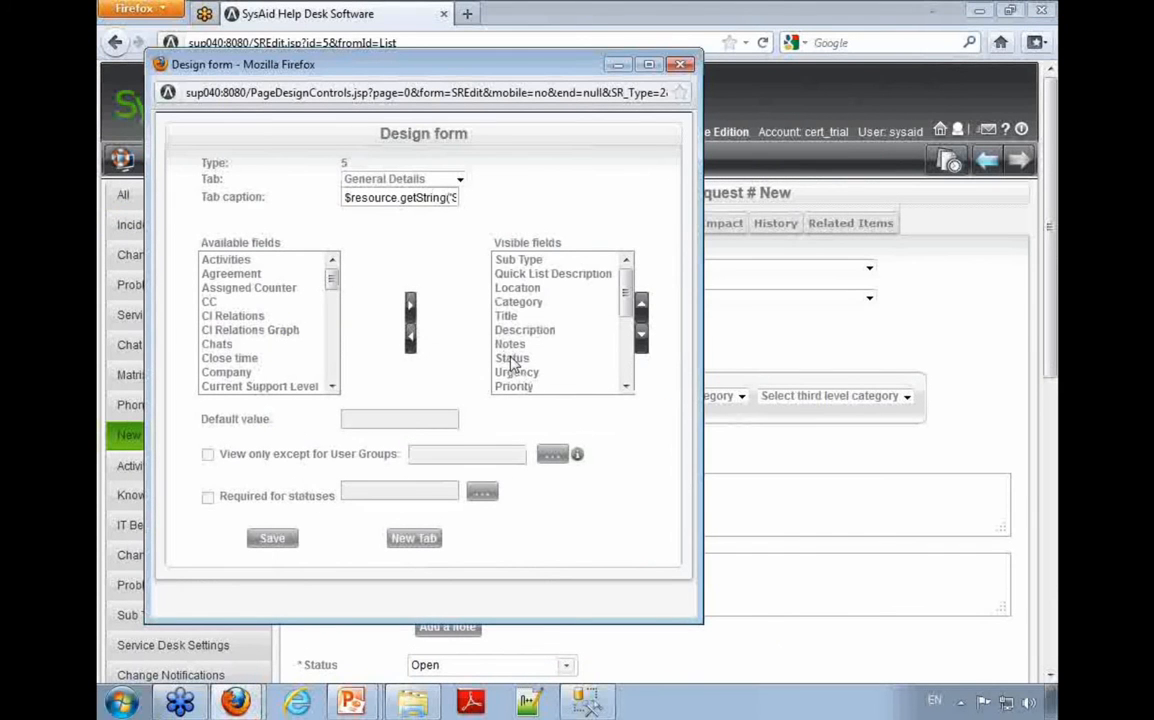
{"action": "left_click", "coordinate": [516, 288]}
{"action": "left_click", "coordinate": [392, 420]}
{"action": "type", "text": "1"}
{"action": "left_click", "coordinate": [272, 538]}
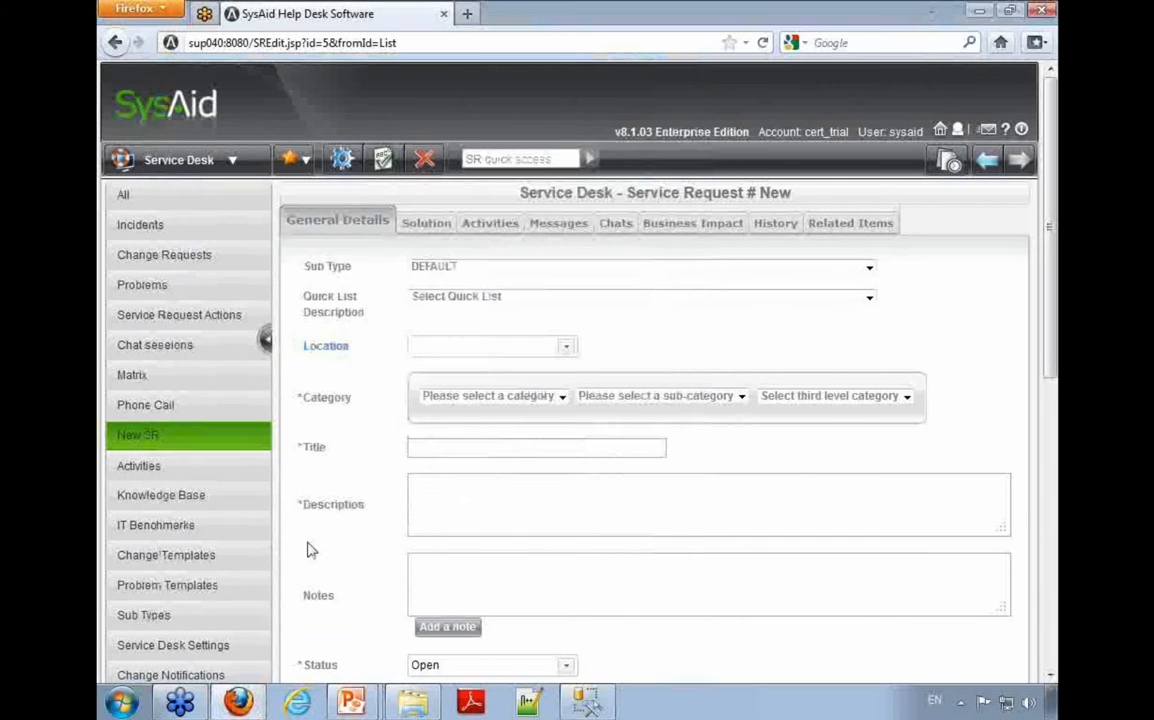
Step: Reload the new service request form by way of the Phone Call form and check the Location field's default
{"action": "left_click", "coordinate": [145, 405]}
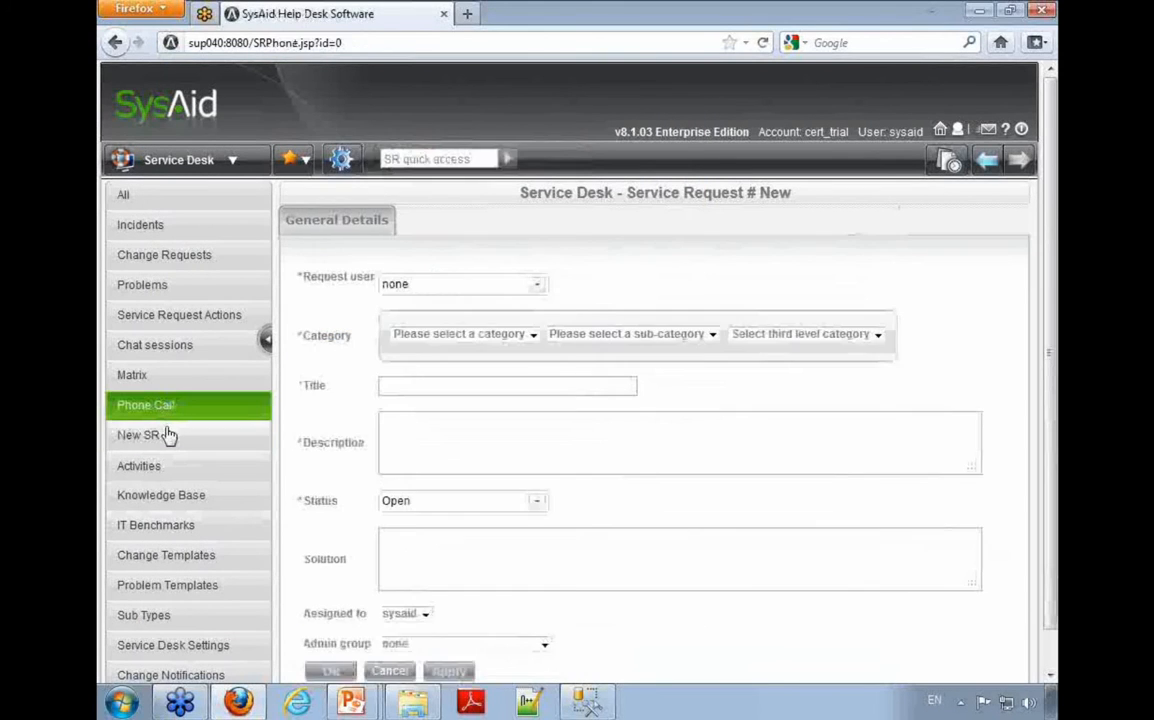
{"action": "left_click", "coordinate": [165, 436]}
{"action": "left_click_drag", "start_coordinate": [296, 348], "coordinate": [598, 353]}
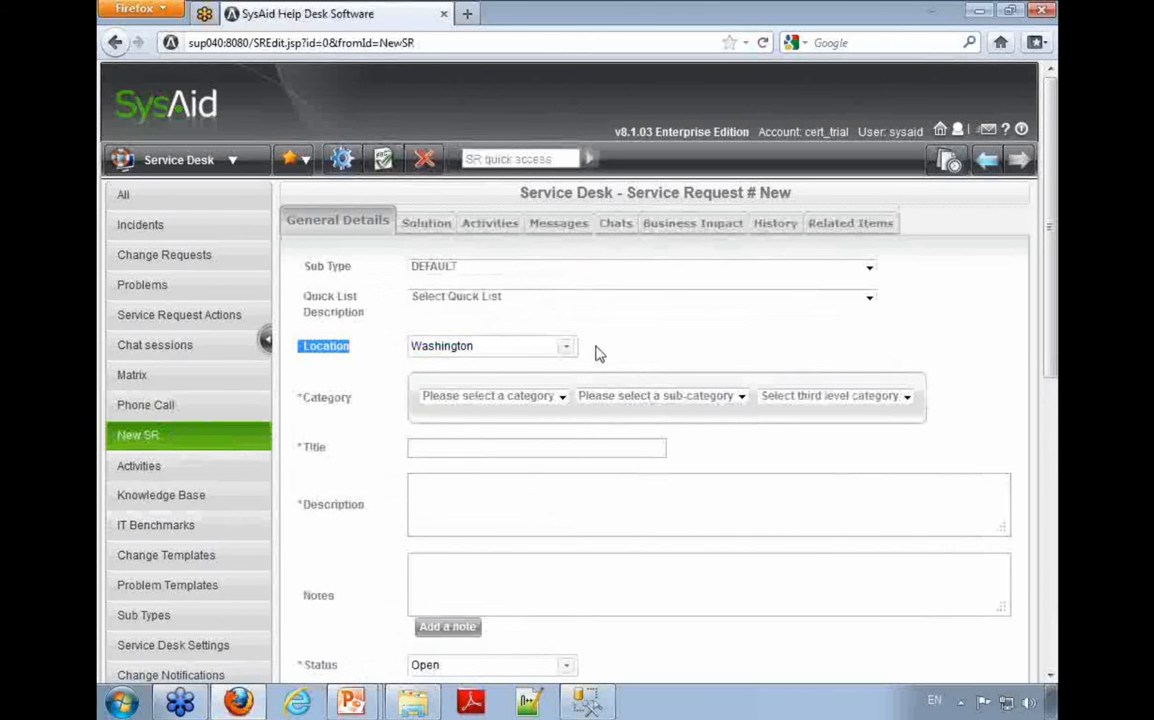
{"action": "left_click", "coordinate": [596, 349]}
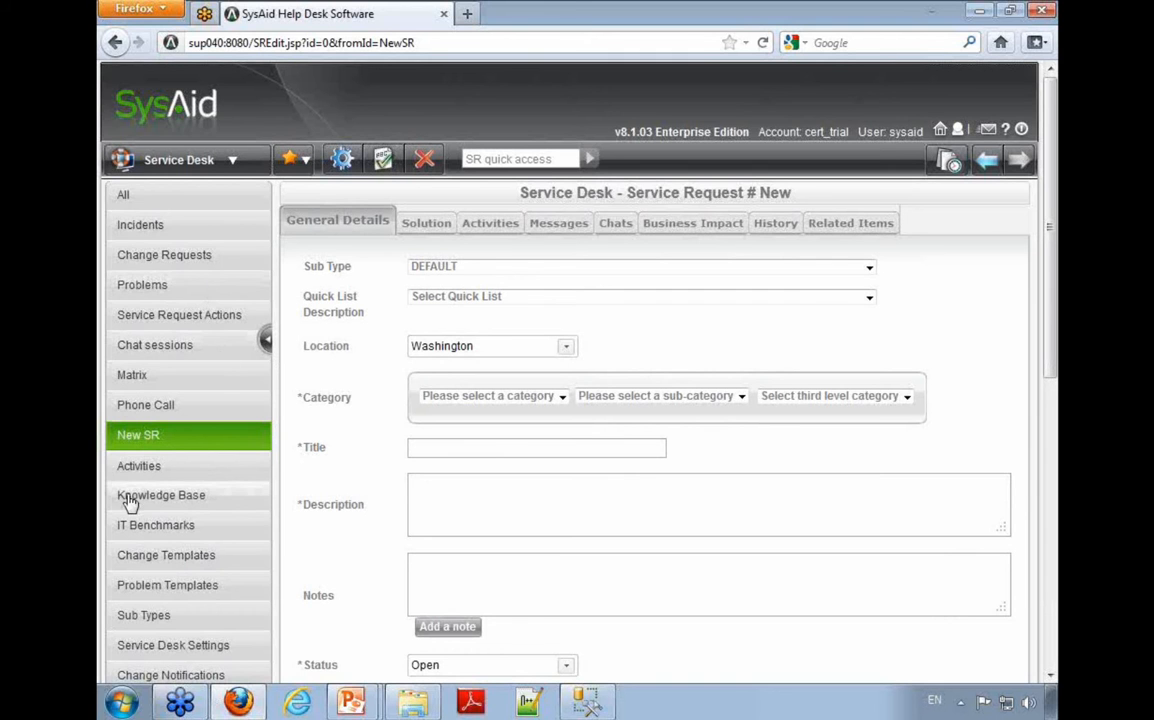
Step: Open the form design and look through the Customized Printout, Chats and Activities tab designs, returning to General Details
{"action": "left_click", "coordinate": [343, 160]}
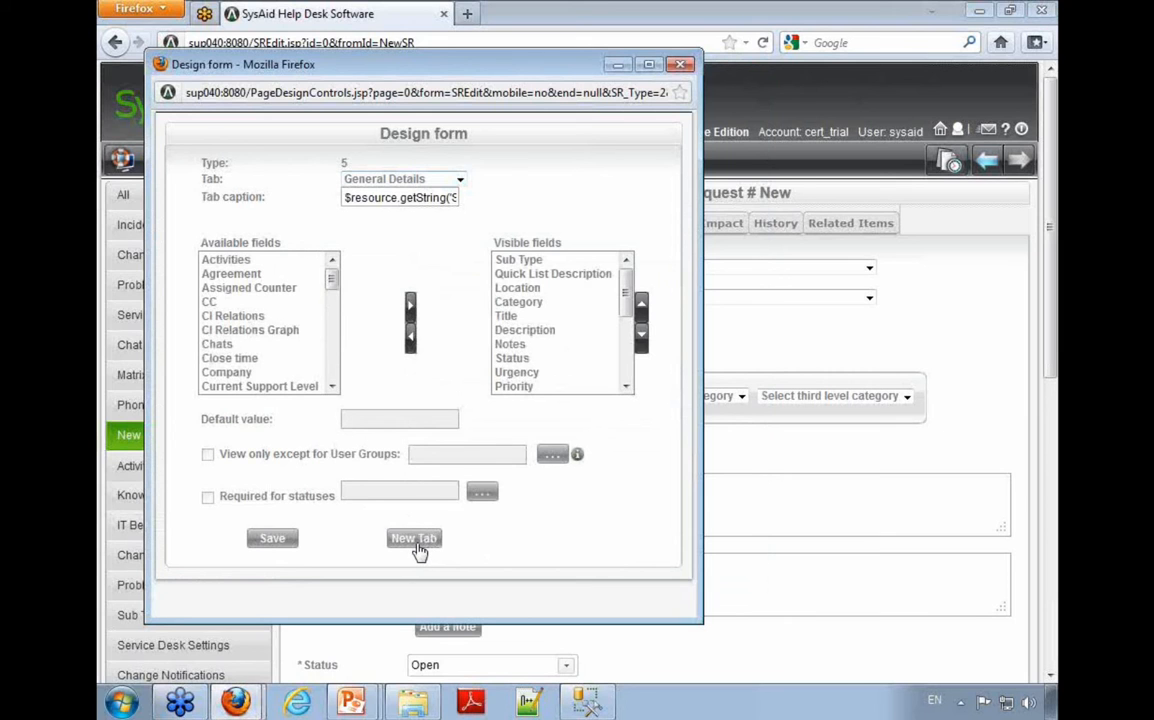
{"action": "left_click", "coordinate": [456, 179]}
{"action": "left_click", "coordinate": [405, 293]}
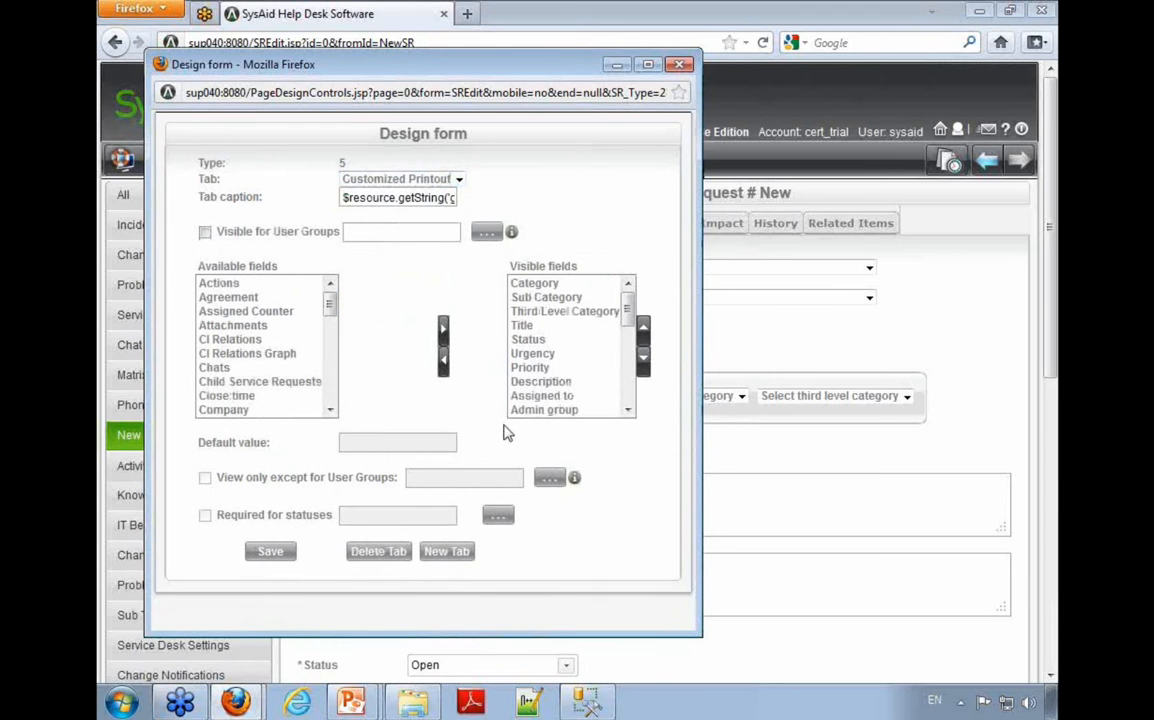
{"action": "left_click", "coordinate": [428, 182]}
{"action": "left_click", "coordinate": [365, 250]}
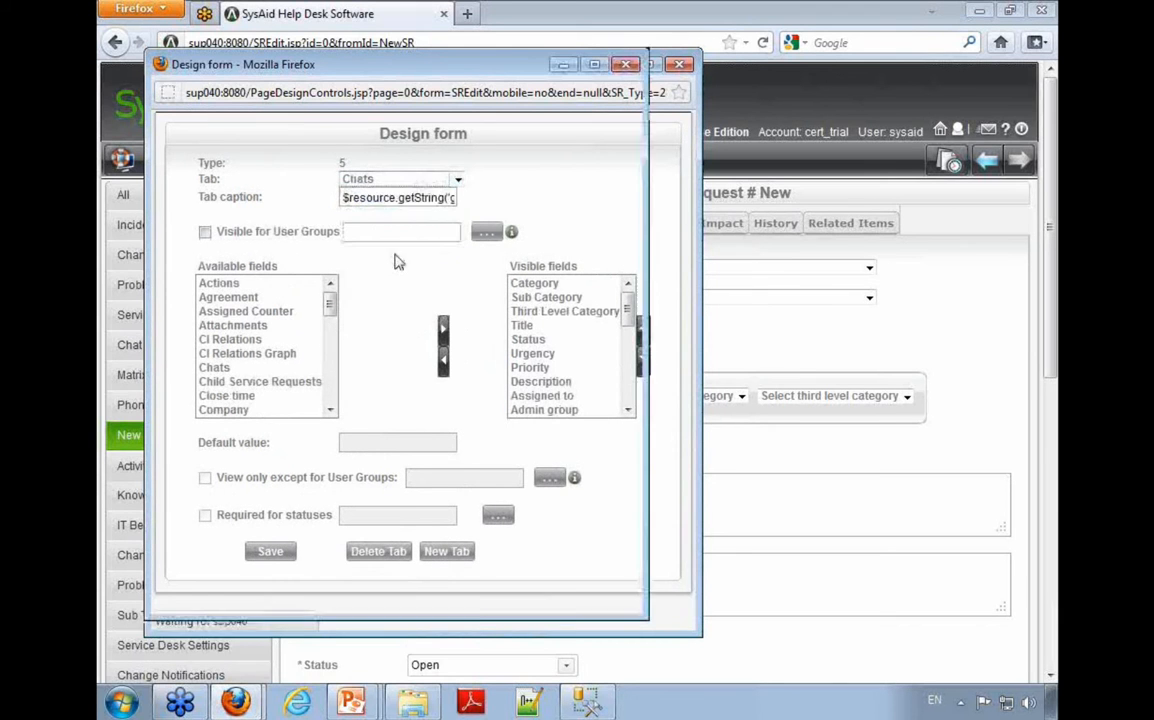
{"action": "left_click", "coordinate": [363, 179]}
{"action": "left_click", "coordinate": [368, 221]}
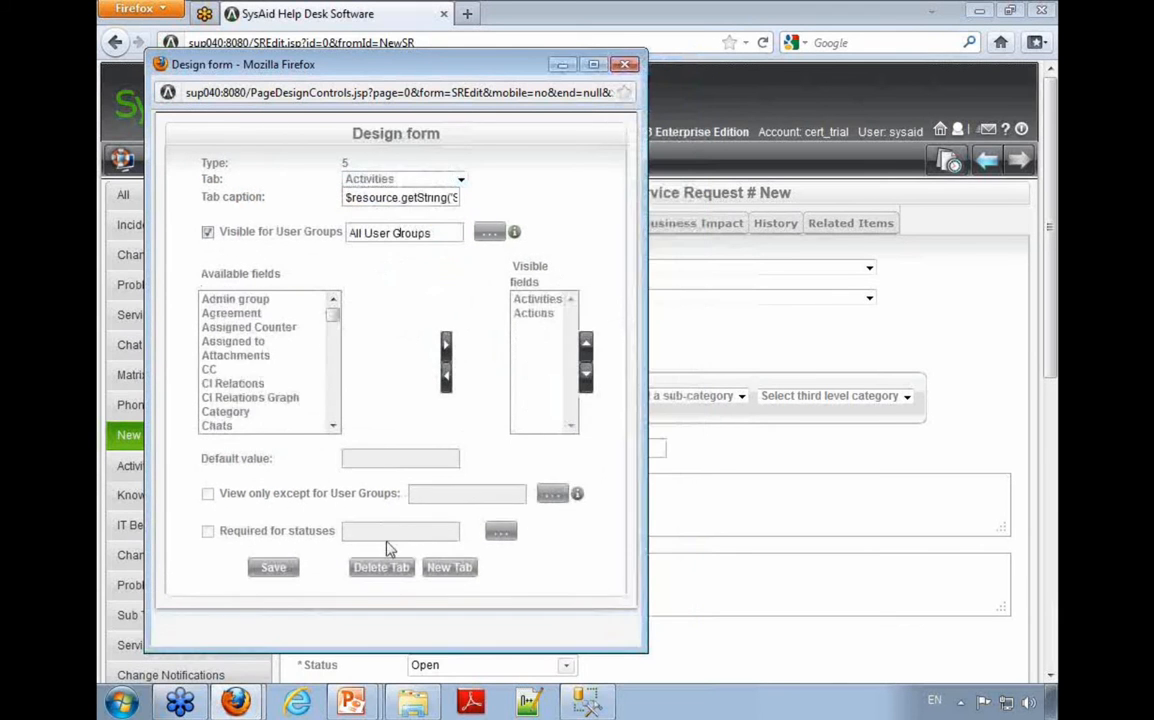
{"action": "left_click", "coordinate": [405, 180]}
{"action": "left_click", "coordinate": [410, 192]}
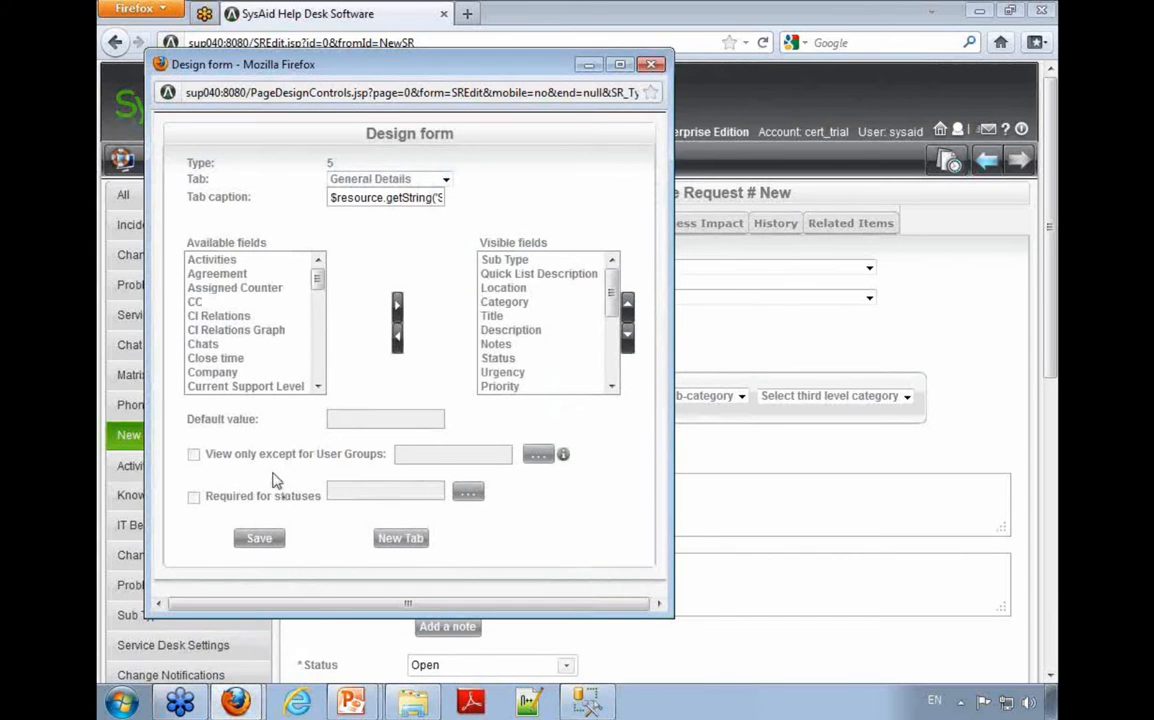
Step: Examine the caption expression of the General Details tab in the form design by highlighting its text
{"action": "left_click", "coordinate": [405, 540]}
{"action": "left_click_drag", "start_coordinate": [336, 200], "coordinate": [463, 200]}
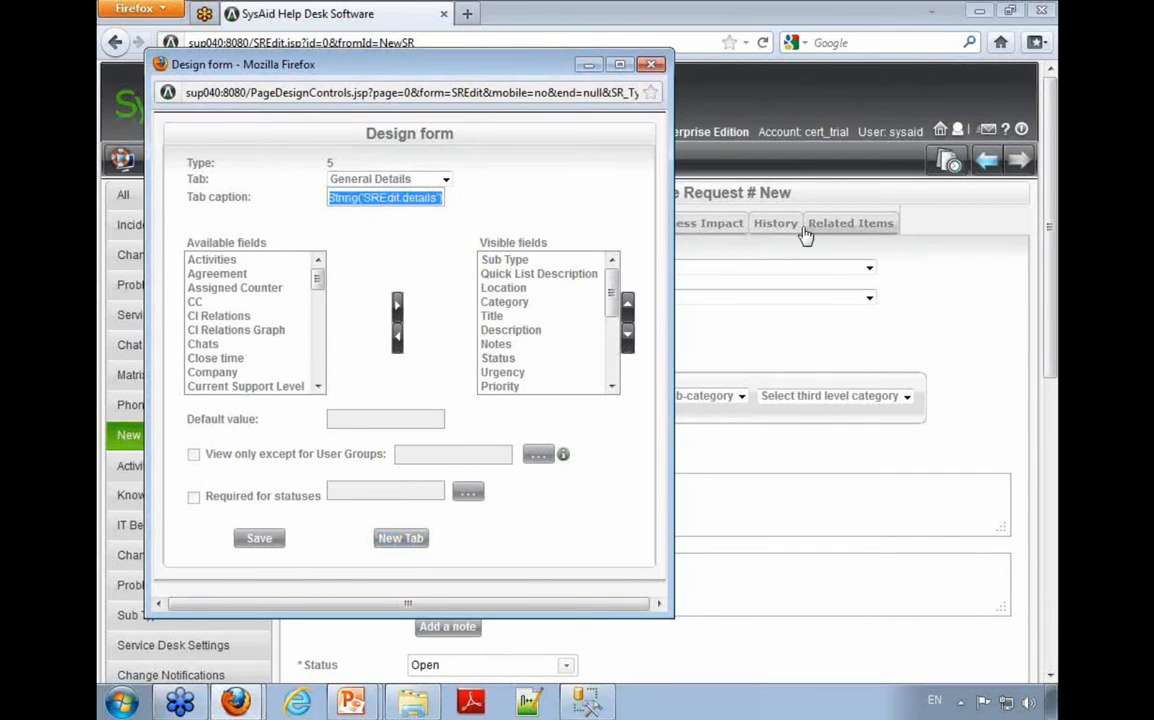
{"action": "left_click", "coordinate": [391, 197]}
{"action": "left_click_drag", "start_coordinate": [391, 197], "coordinate": [249, 198]}
{"action": "left_click", "coordinate": [356, 199]}
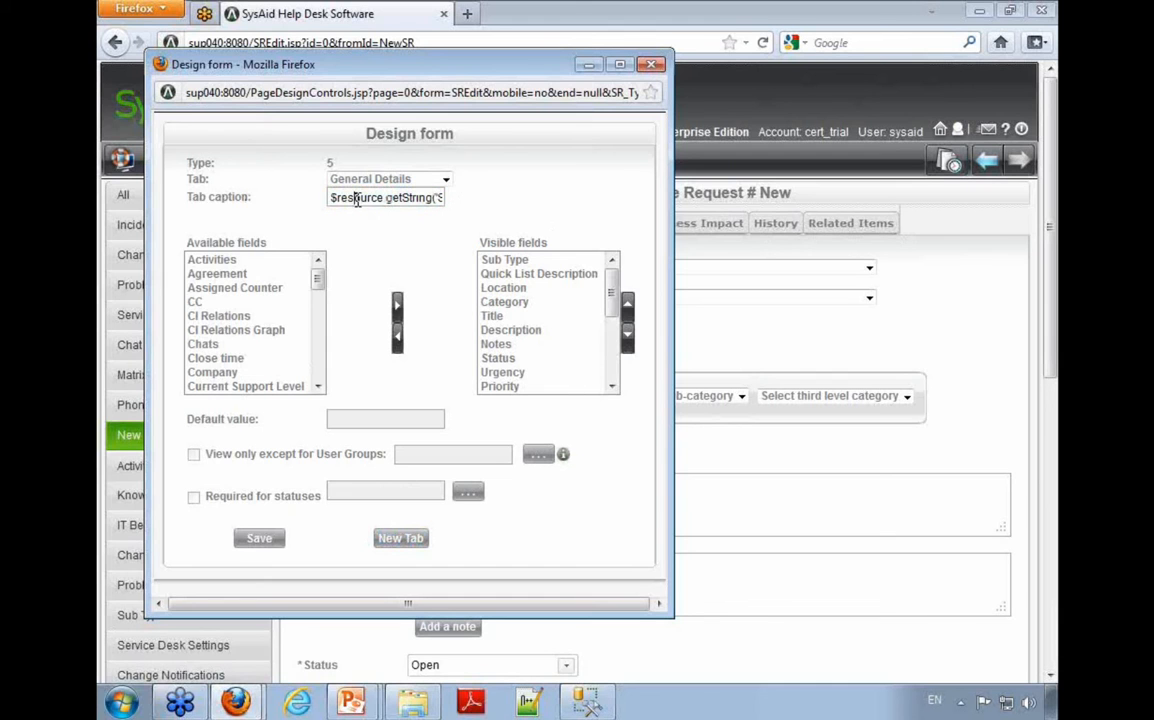
{"action": "left_click_drag", "start_coordinate": [336, 199], "coordinate": [410, 193]}
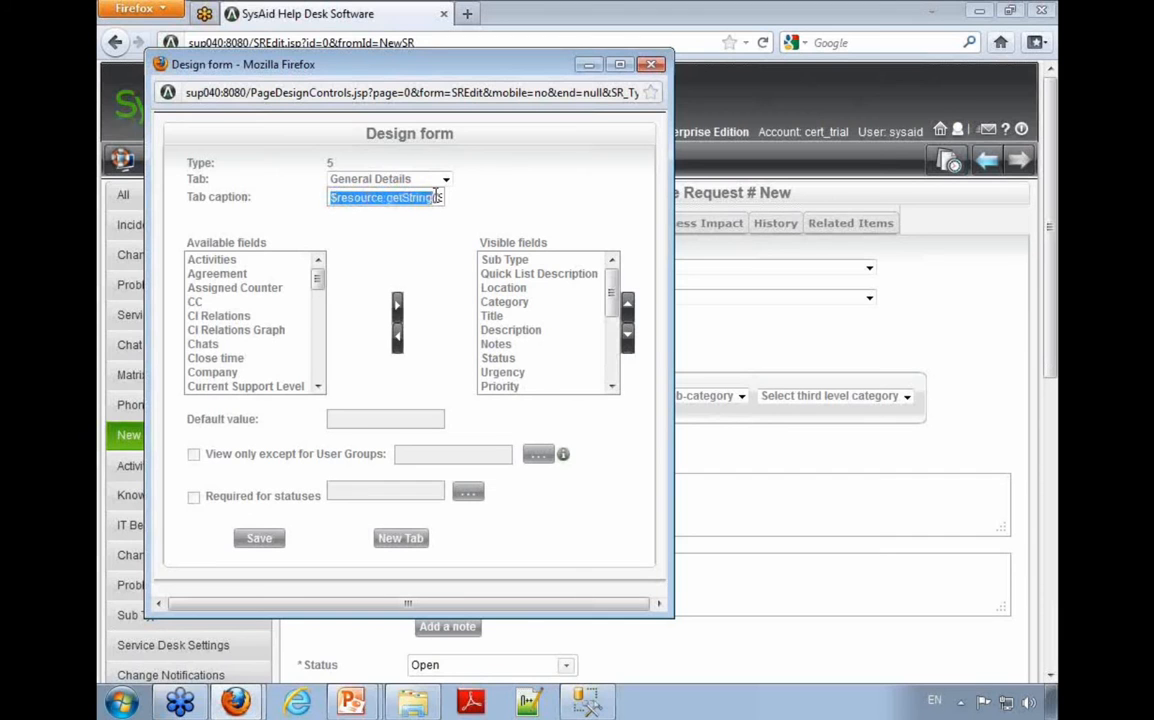
Step: Highlight the SREdit.details key within the tab caption, compare it with the form behind, and close the form design without saving
{"action": "key", "text": "Right"}
{"action": "key", "text": "Right"}
{"action": "key", "text": "shift+Right"}
{"action": "key", "text": "shift+Right"}
{"action": "key", "text": "shift+Right"}
{"action": "key", "text": "shift+Right"}
{"action": "key", "text": "shift+Right"}
{"action": "key", "text": "shift+Right"}
{"action": "key", "text": "shift+Right"}
{"action": "key", "text": "shift+Right"}
{"action": "key", "text": "shift+Right"}
{"action": "key", "text": "shift+Right"}
{"action": "key", "text": "shift+Right"}
{"action": "key", "text": "shift+Right"}
{"action": "key", "text": "shift+Right"}
{"action": "key", "text": "shift+Right"}
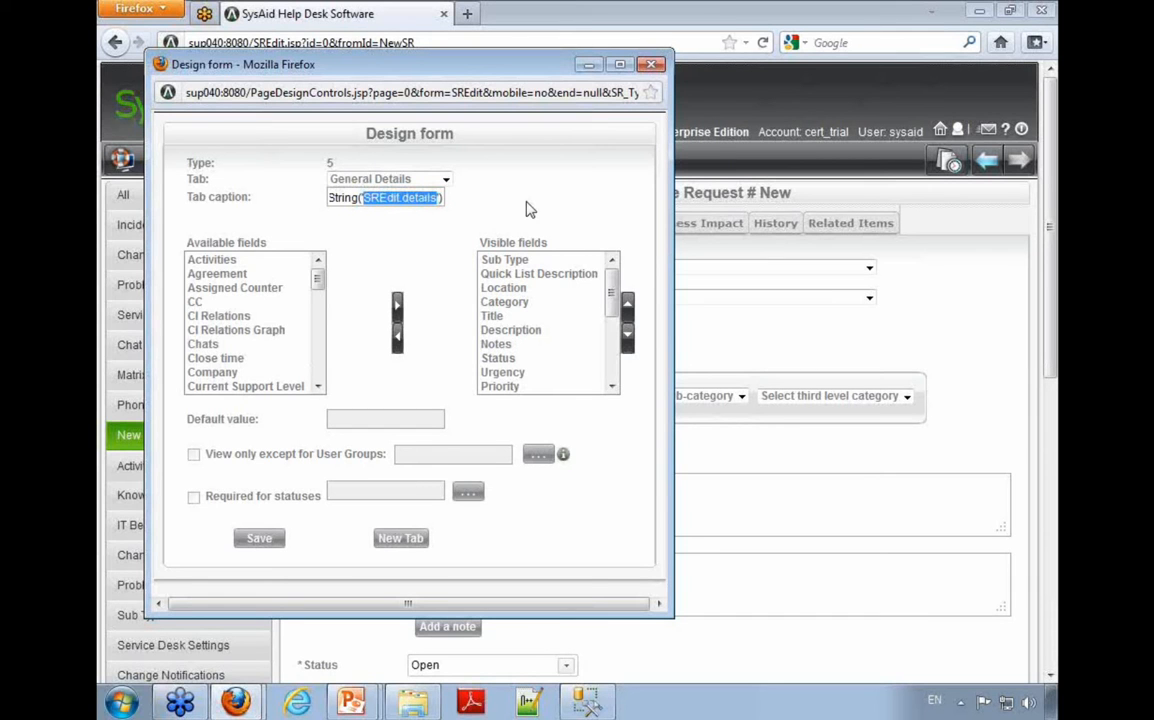
{"action": "left_click_drag", "start_coordinate": [502, 64], "coordinate": [845, 76]}
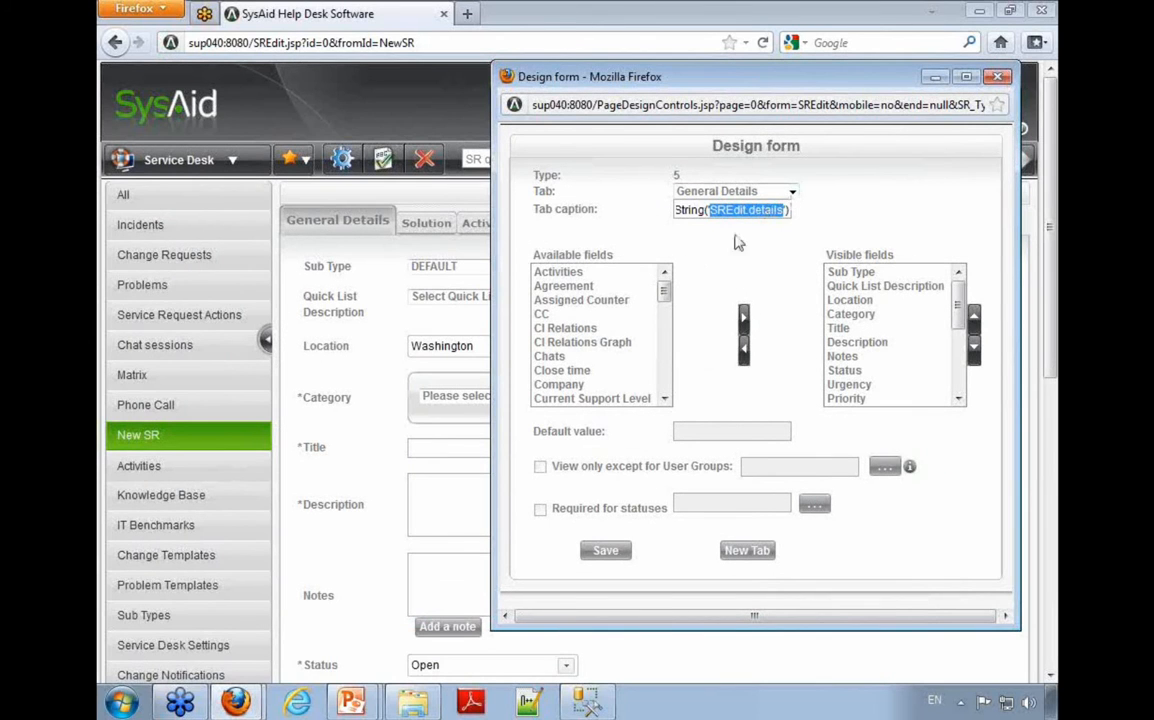
{"action": "left_click", "coordinate": [997, 76]}
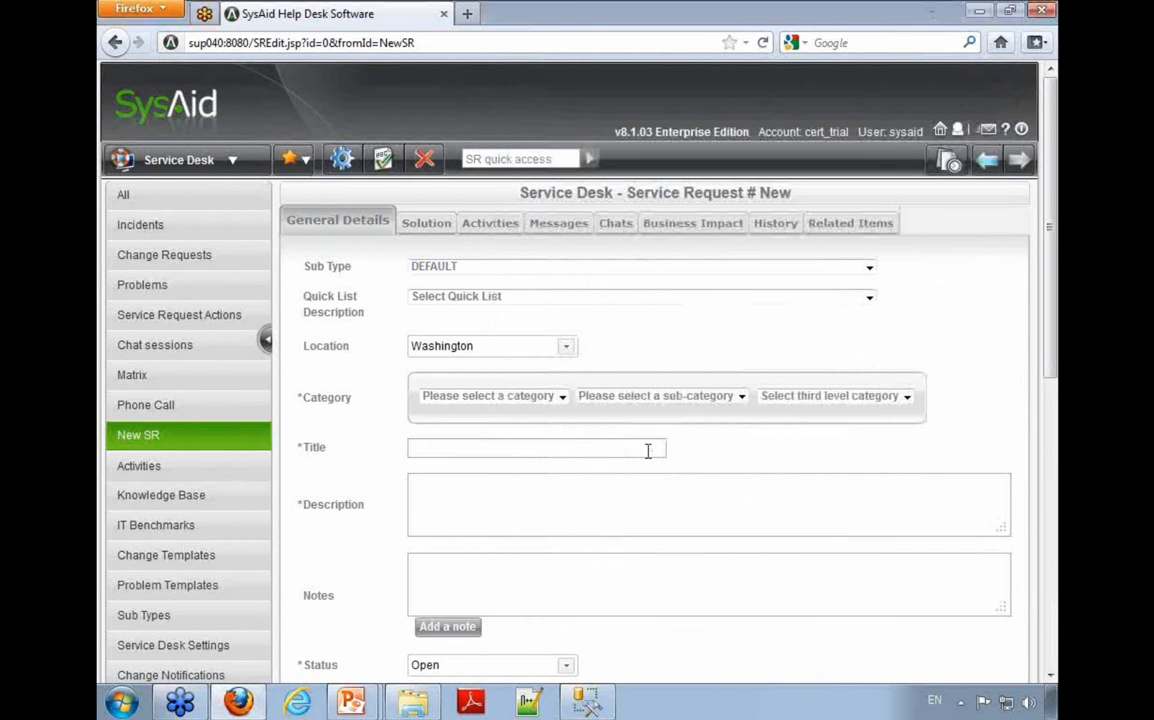
Step: Open the design of a new form tab and bring up the list of user groups for its visibility
{"action": "left_click", "coordinate": [344, 163]}
{"action": "left_click", "coordinate": [427, 541]}
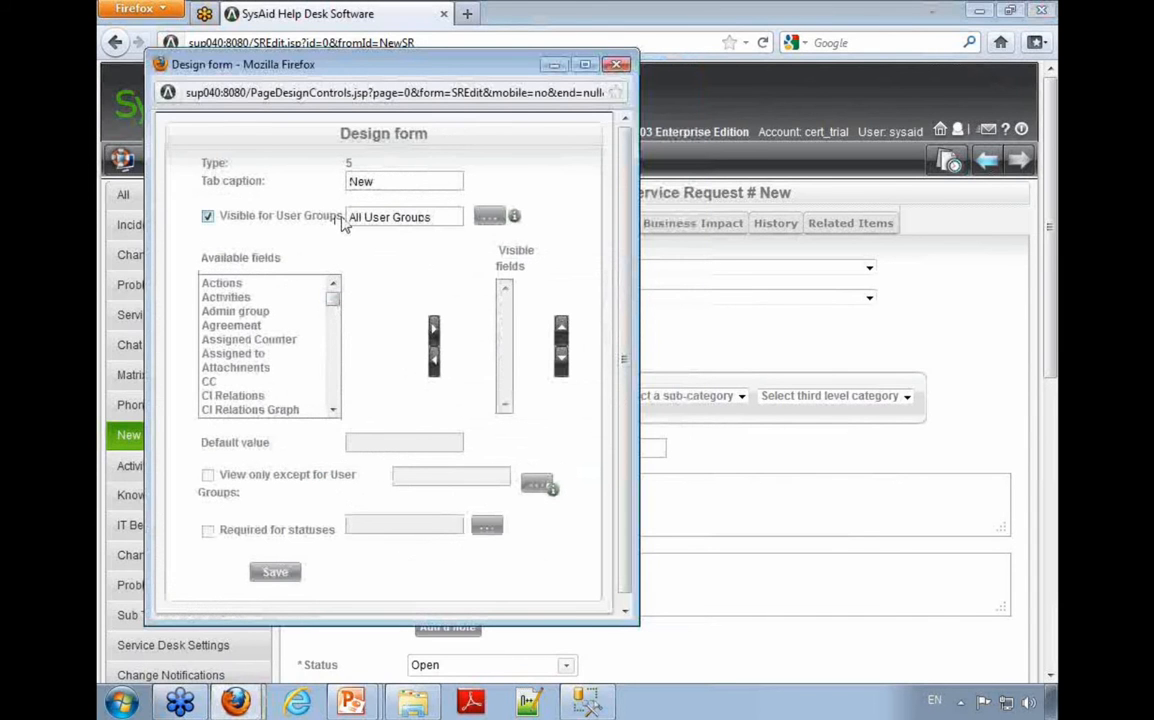
{"action": "left_click_drag", "start_coordinate": [343, 222], "coordinate": [225, 222]}
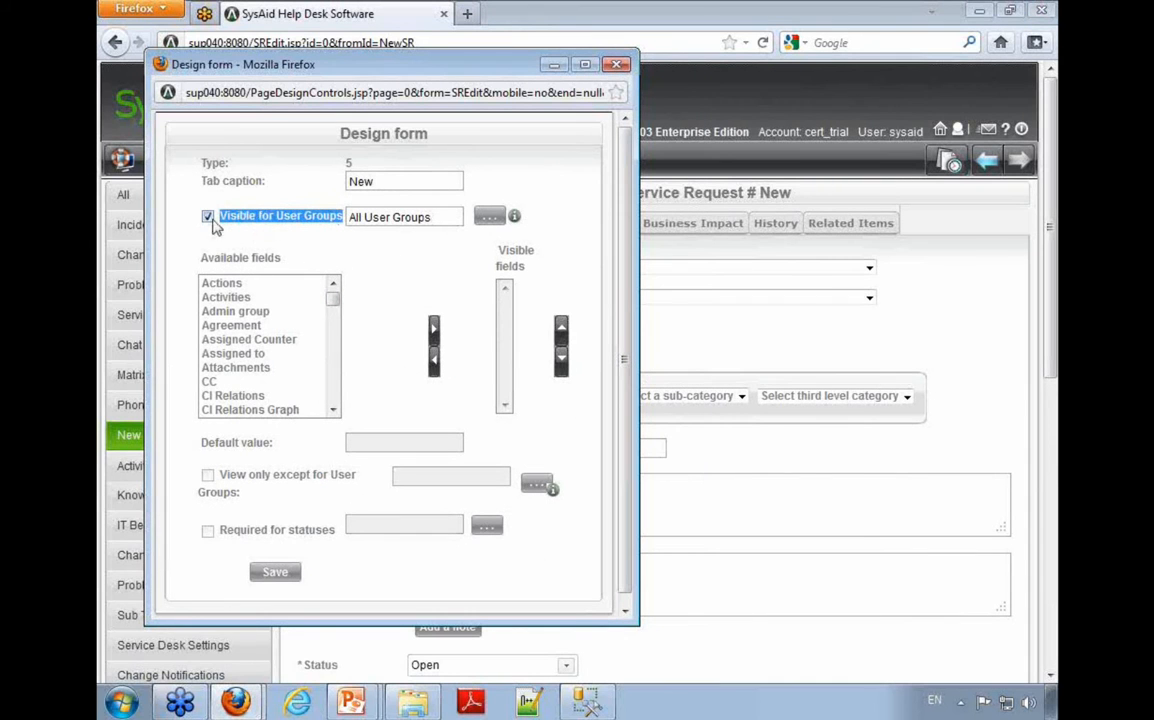
{"action": "left_click", "coordinate": [208, 218]}
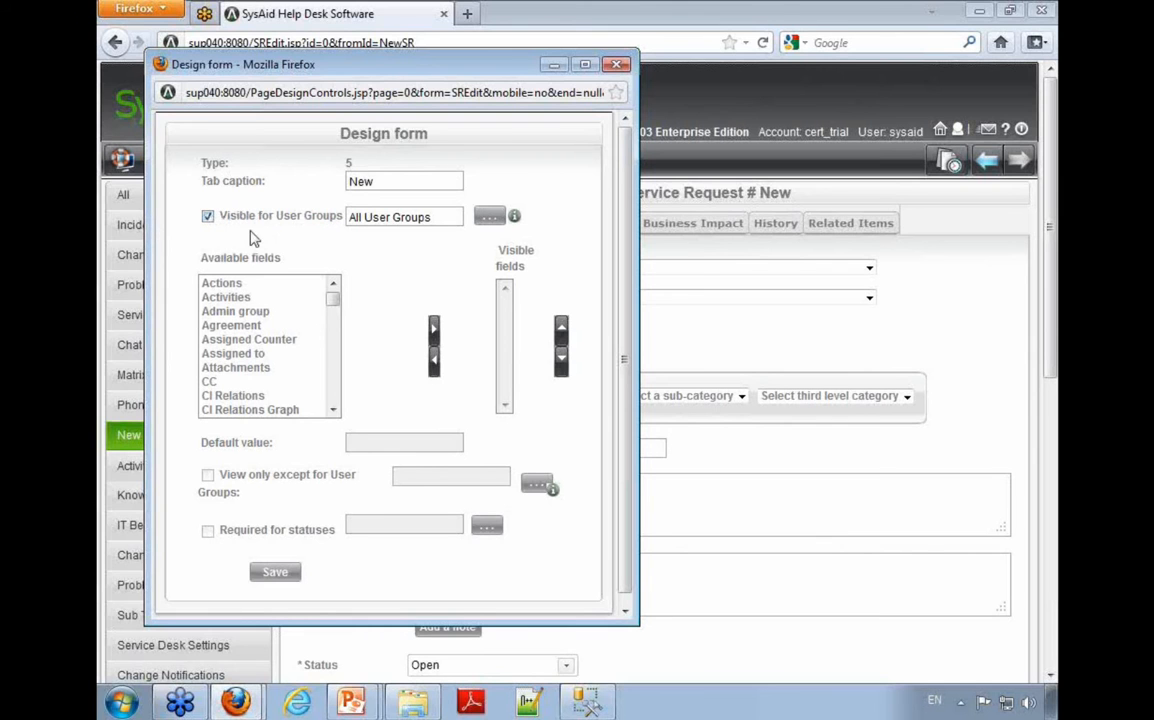
{"action": "left_click", "coordinate": [489, 222]}
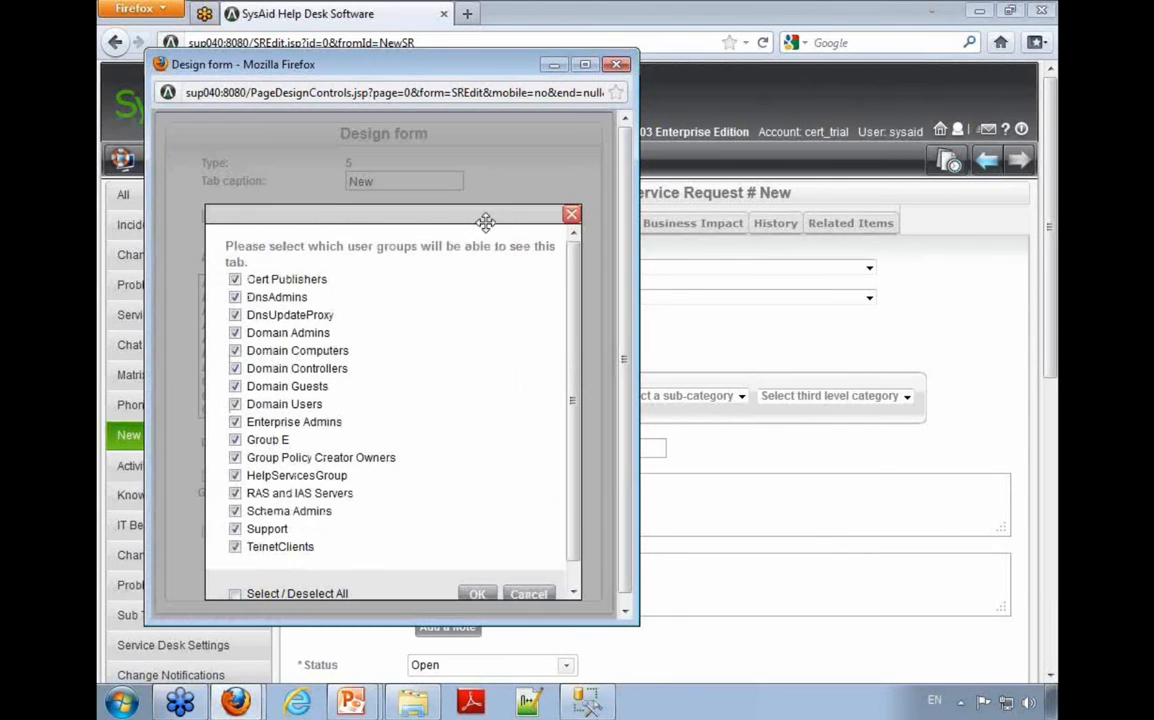
Step: Try to limit the new tab's visibility to the Support user group, and close the form design without saving
{"action": "left_click", "coordinate": [235, 547]}
{"action": "left_click", "coordinate": [235, 511]}
{"action": "left_click", "coordinate": [235, 493]}
{"action": "left_click", "coordinate": [235, 475]}
{"action": "left_click", "coordinate": [235, 457]}
{"action": "left_click", "coordinate": [235, 422]}
{"action": "left_click", "coordinate": [235, 529]}
{"action": "left_click", "coordinate": [235, 594]}
{"action": "left_click", "coordinate": [235, 594]}
{"action": "left_click", "coordinate": [235, 529]}
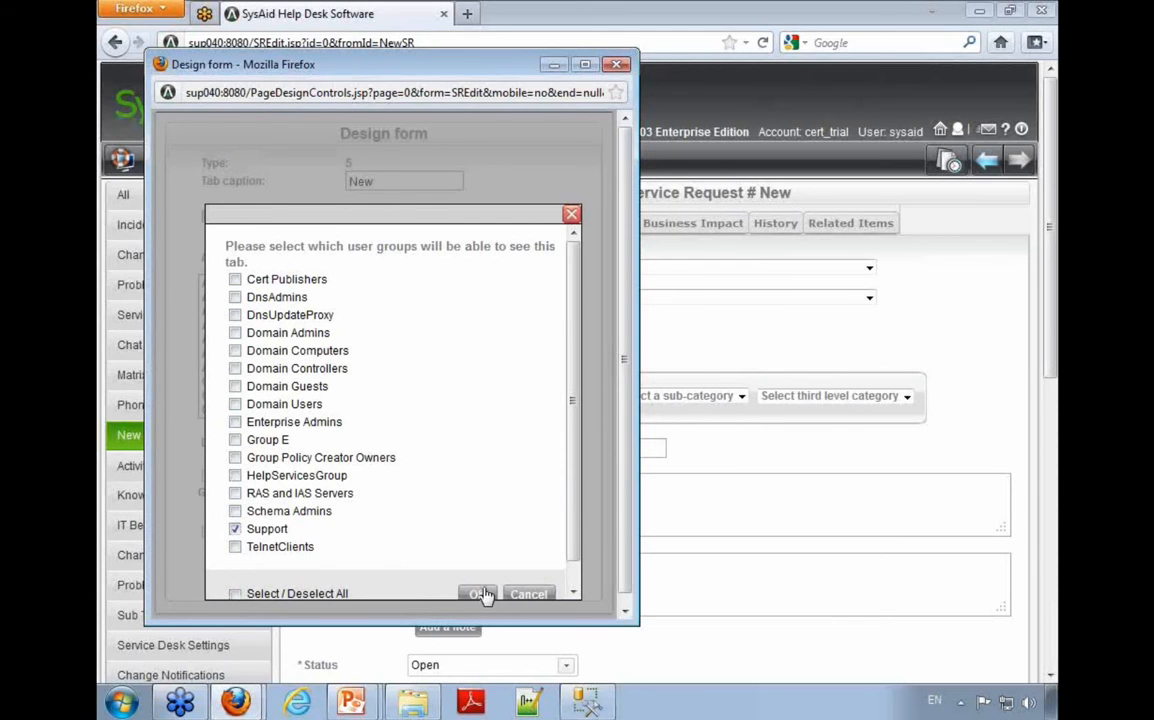
{"action": "left_click", "coordinate": [572, 214]}
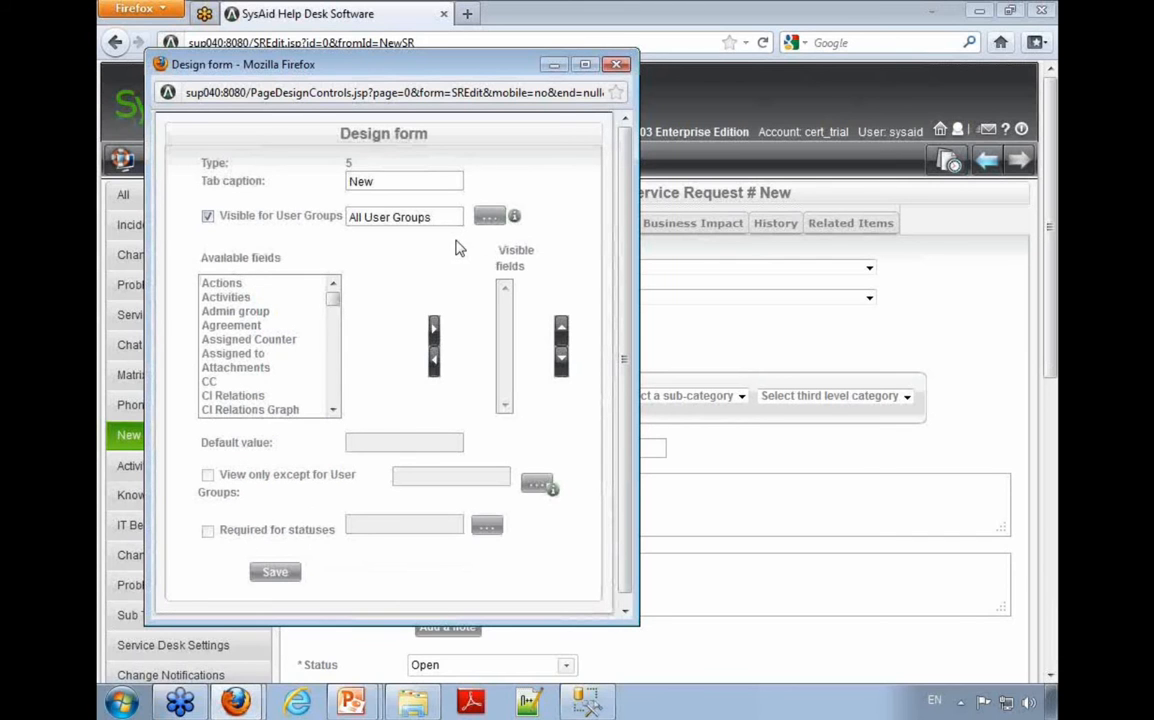
{"action": "left_click", "coordinate": [616, 66]}
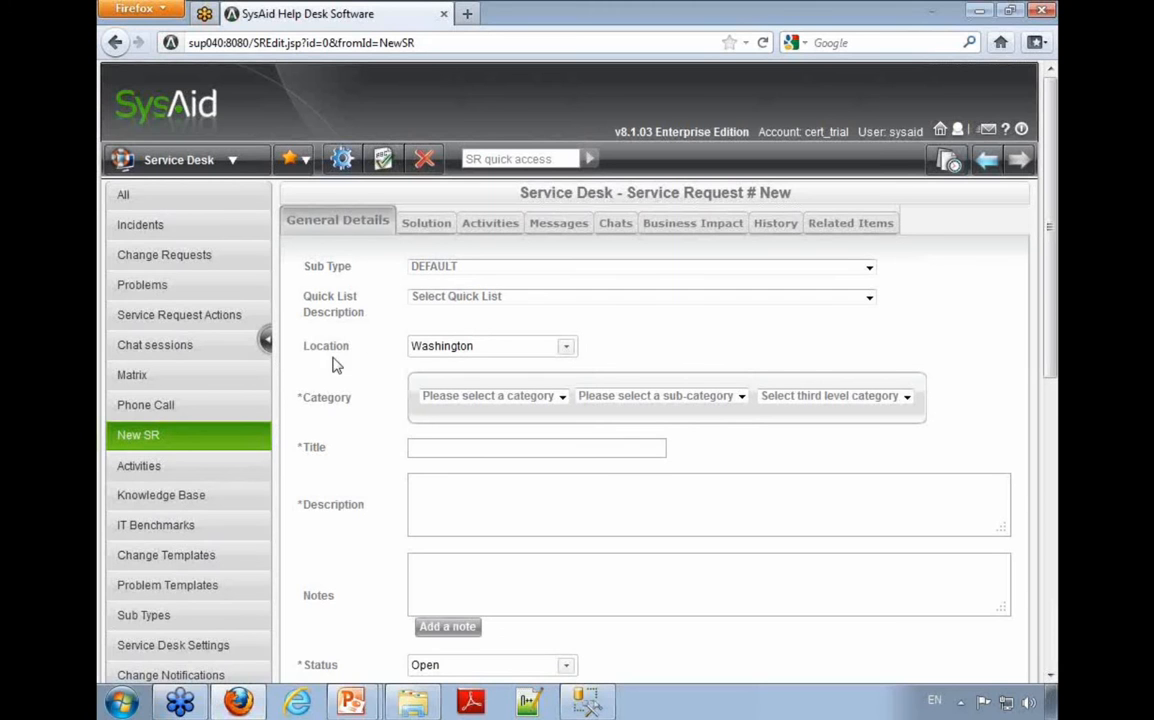
Step: Open service request #11 from the Incidents list and highlight its title
{"action": "left_click", "coordinate": [180, 227]}
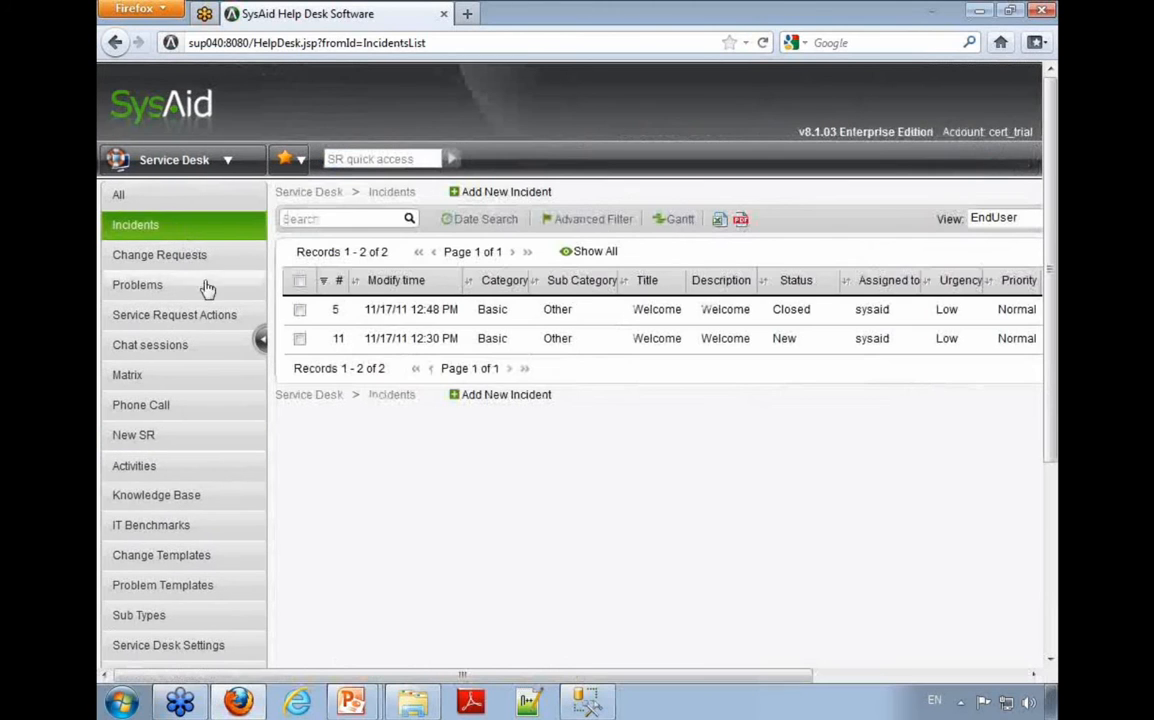
{"action": "left_click", "coordinate": [410, 339]}
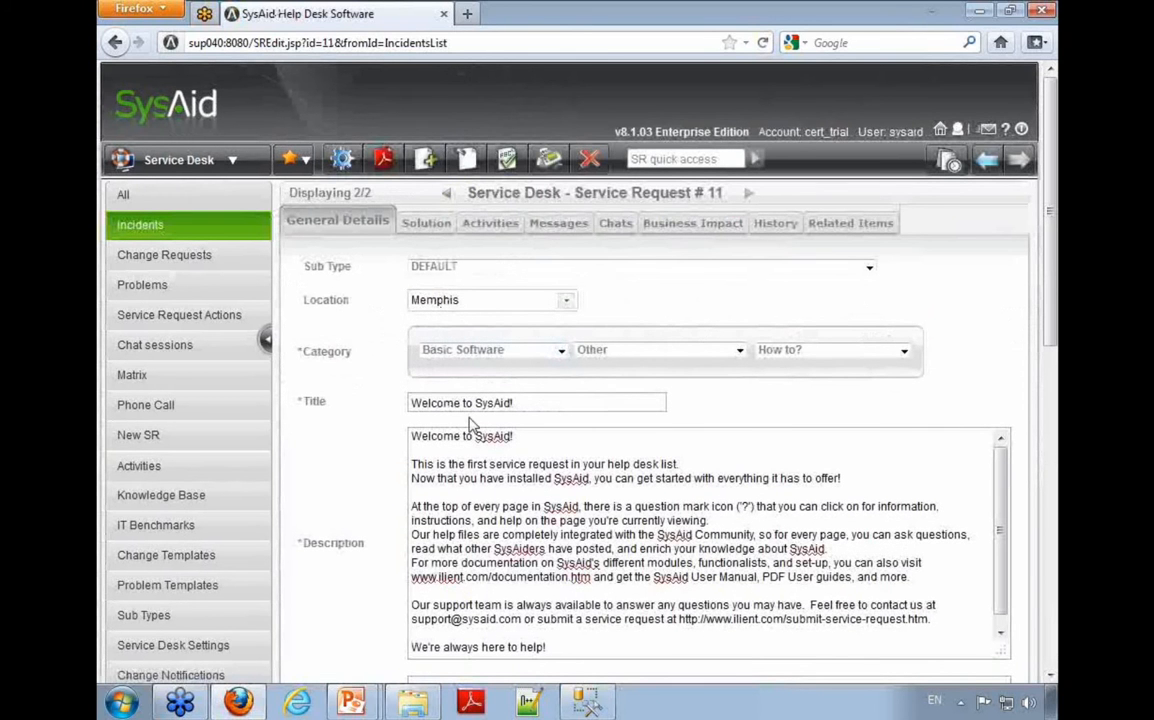
{"action": "left_click_drag", "start_coordinate": [535, 397], "coordinate": [366, 391]}
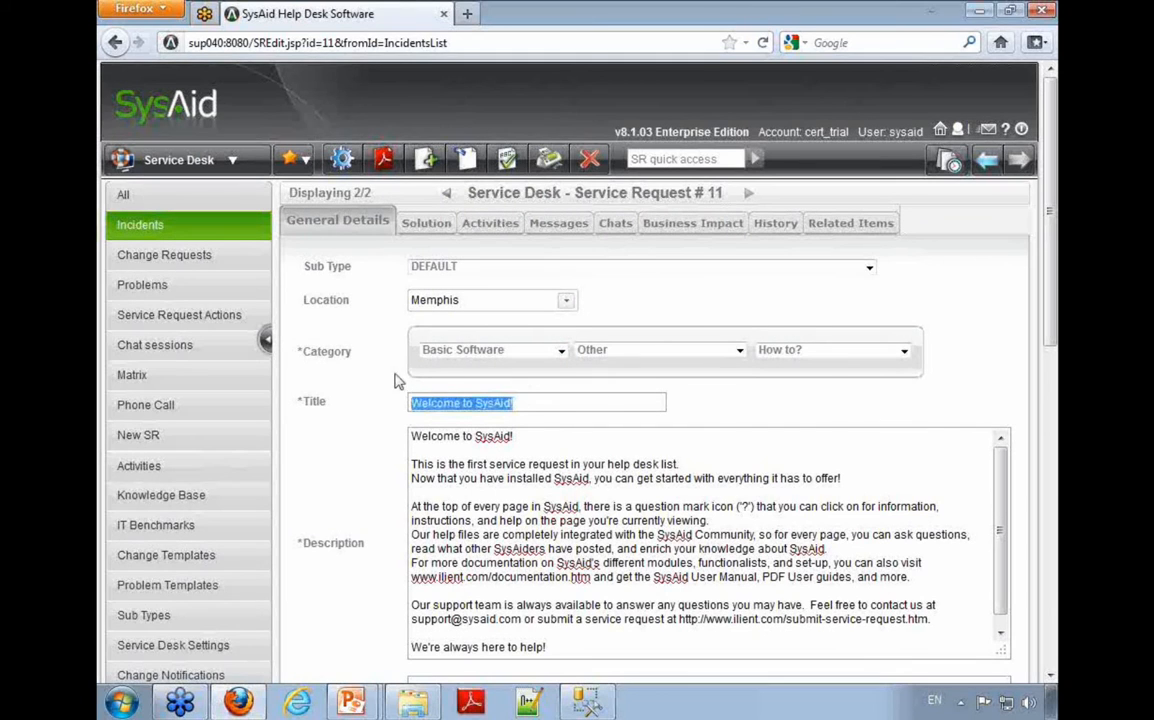
Step: Generate the customized printout of the service request and open customized_printout.xls in Microsoft Excel
{"action": "left_click", "coordinate": [550, 166]}
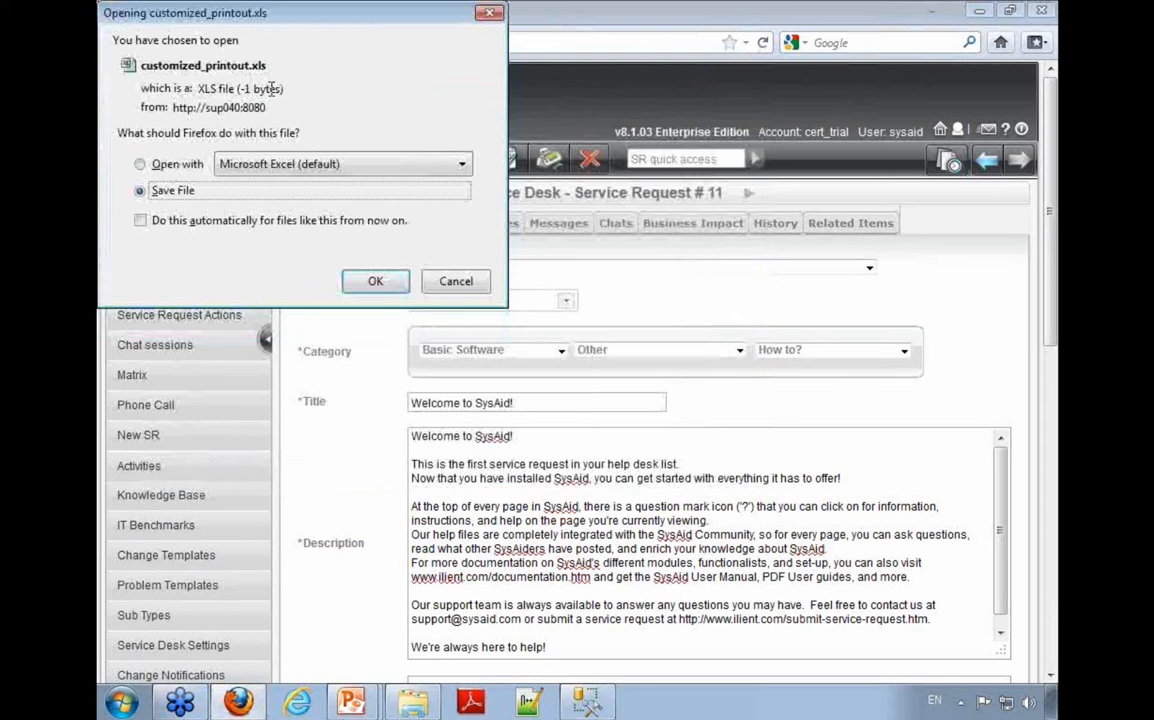
{"action": "left_click", "coordinate": [199, 168]}
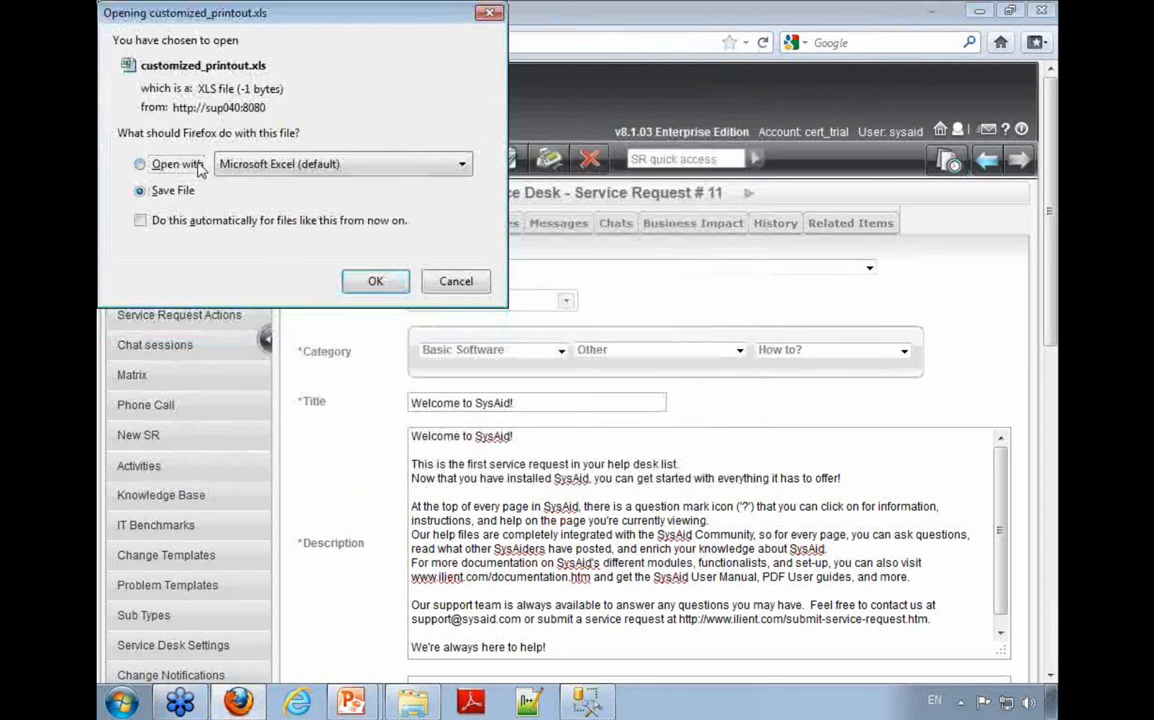
{"action": "left_click", "coordinate": [375, 281]}
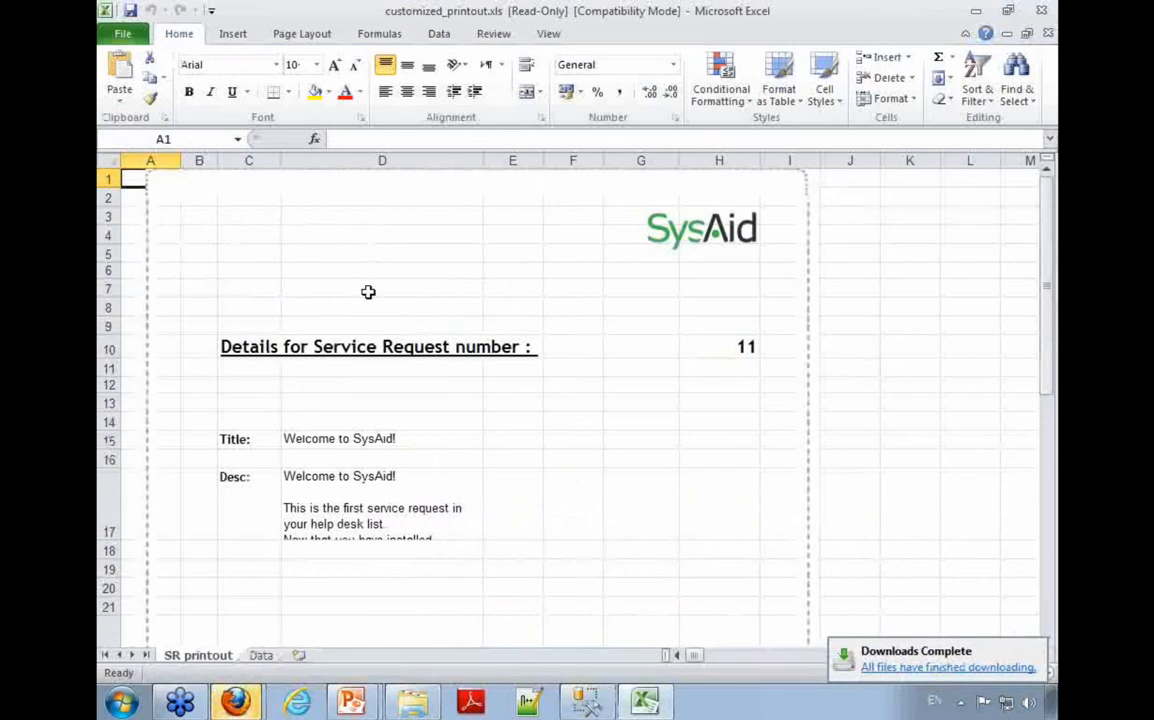
Step: Look through the SR printout sheet, highlighting the signature line and the company contact block
{"action": "scroll", "coordinate": [200, 260], "scroll_direction": "down", "scroll_amount": 4}
{"action": "scroll", "coordinate": [220, 245], "scroll_direction": "down", "scroll_amount": 2}
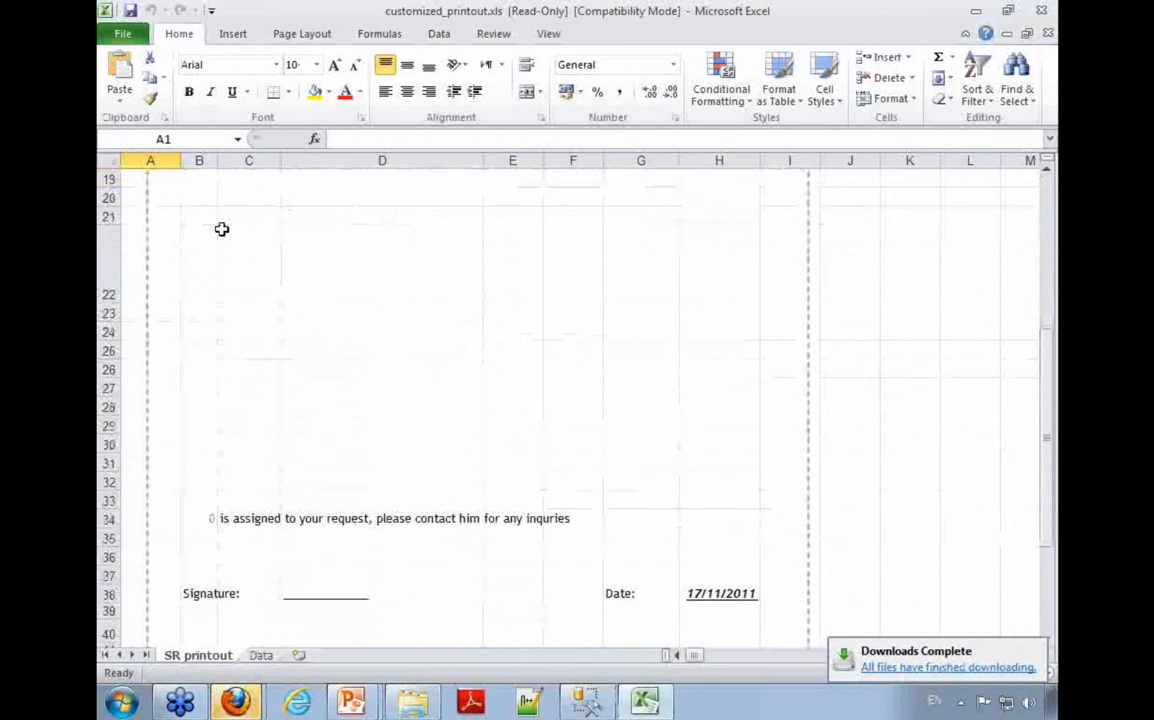
{"action": "scroll", "coordinate": [211, 250], "scroll_direction": "down", "scroll_amount": 5}
{"action": "scroll", "coordinate": [458, 397], "scroll_direction": "up", "scroll_amount": 11}
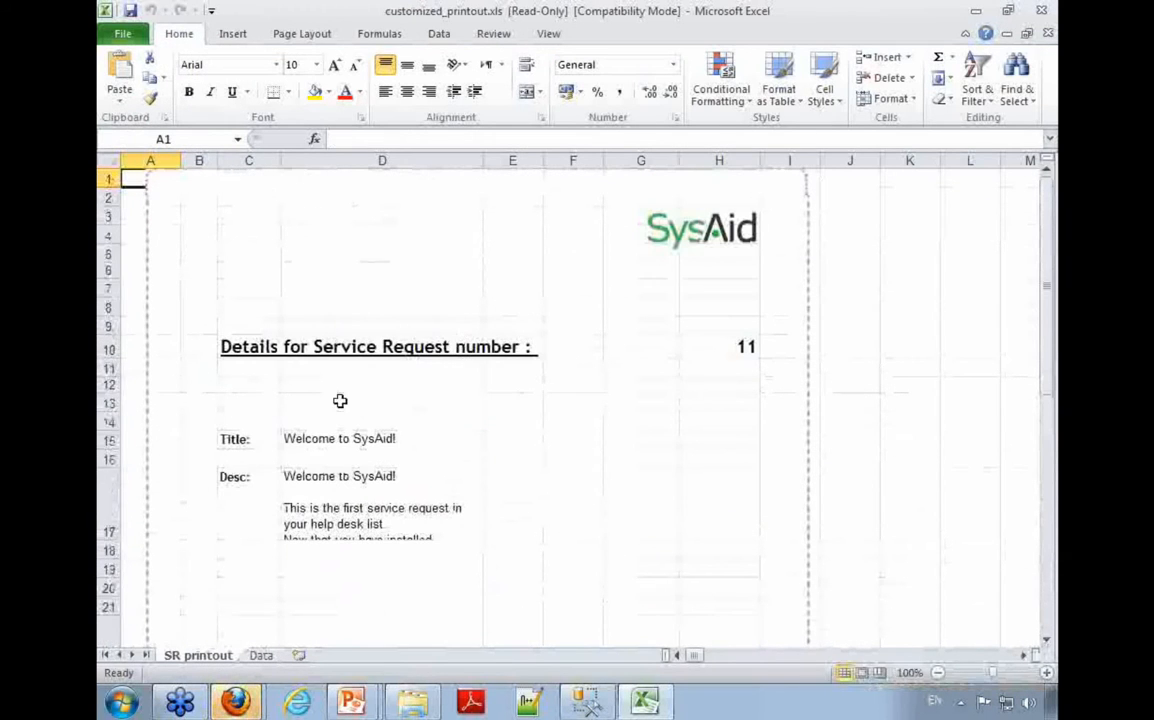
{"action": "scroll", "coordinate": [556, 456], "scroll_direction": "down", "scroll_amount": 10}
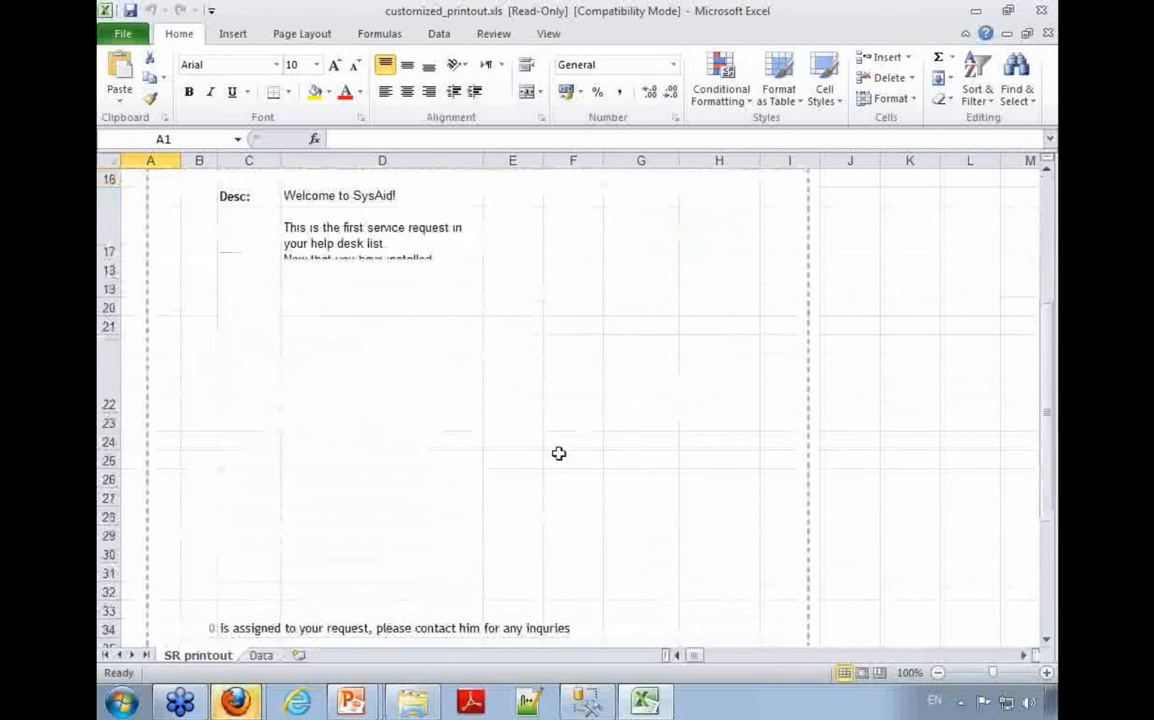
{"action": "left_click_drag", "start_coordinate": [207, 309], "coordinate": [355, 307]}
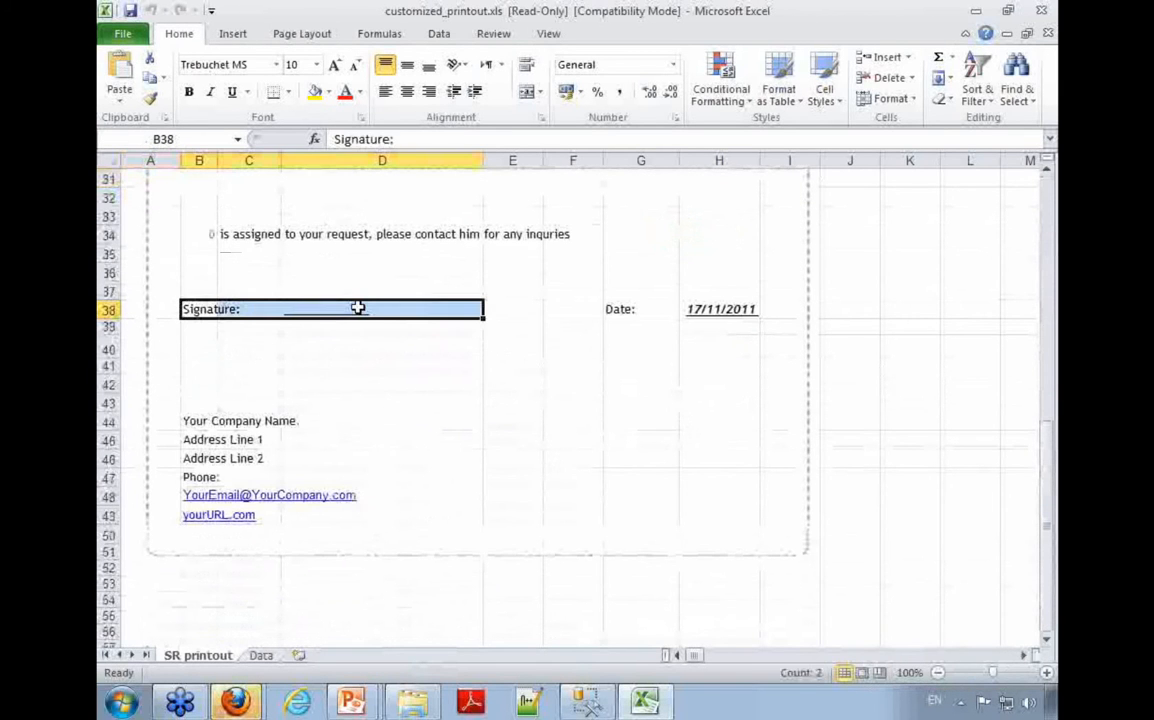
{"action": "left_click", "coordinate": [390, 314]}
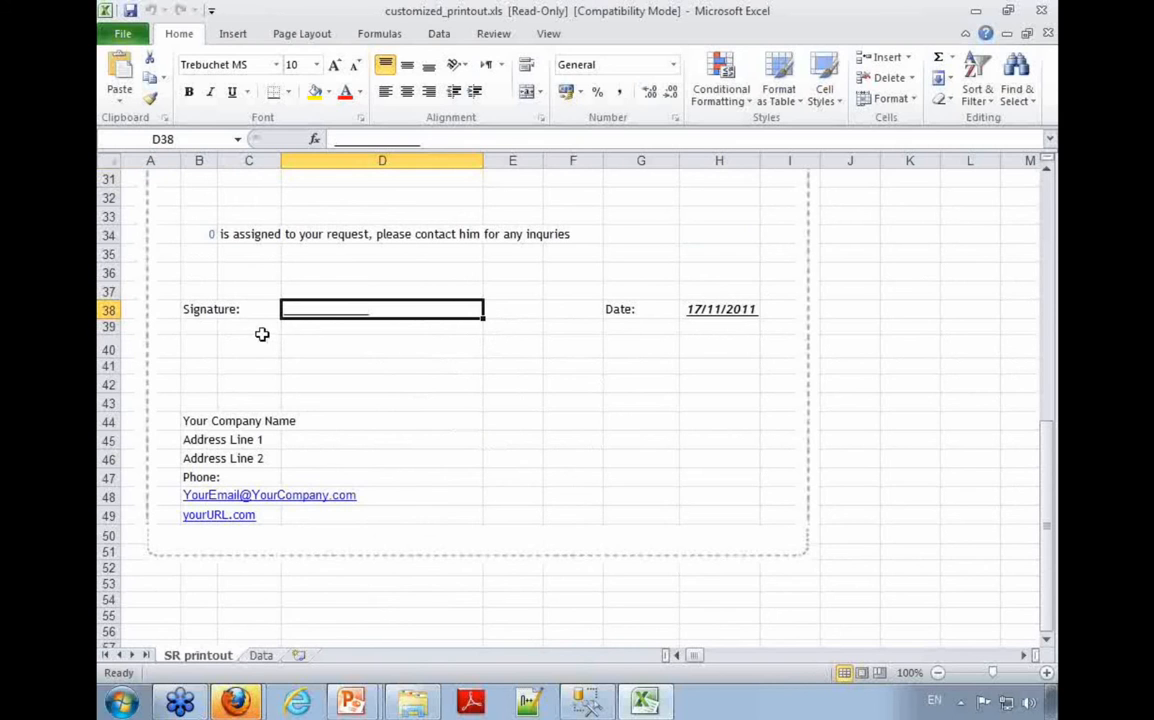
{"action": "left_click_drag", "start_coordinate": [206, 312], "coordinate": [352, 312]}
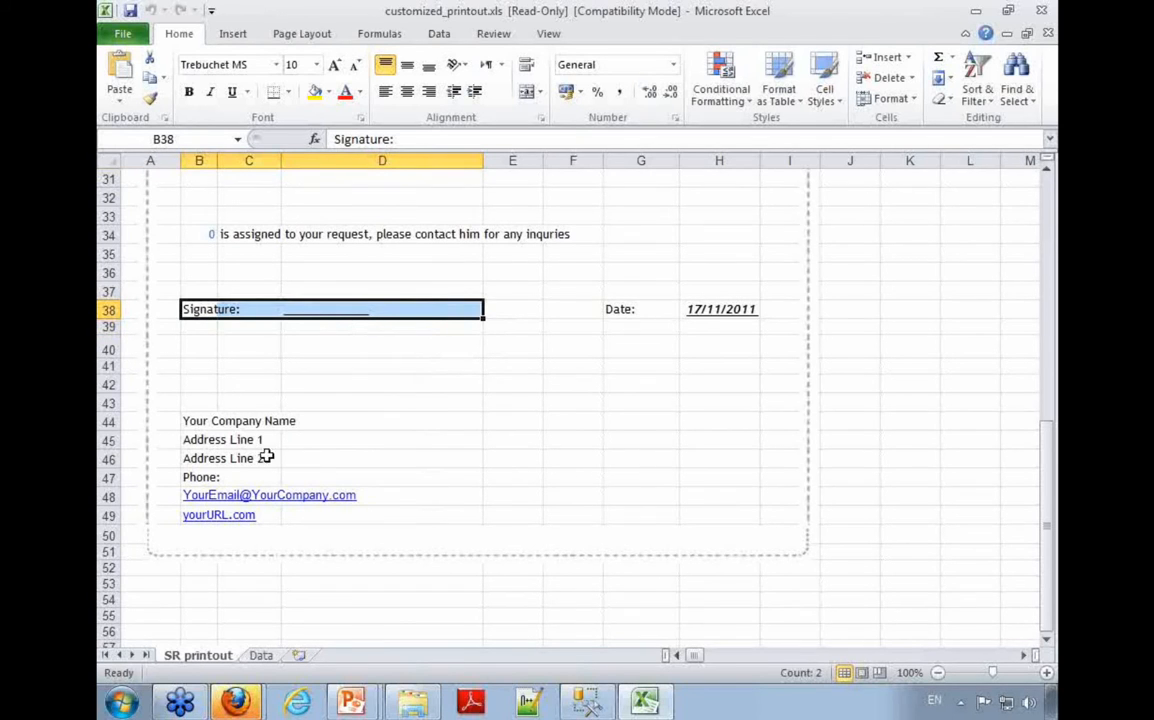
{"action": "left_click_drag", "start_coordinate": [222, 428], "coordinate": [196, 510]}
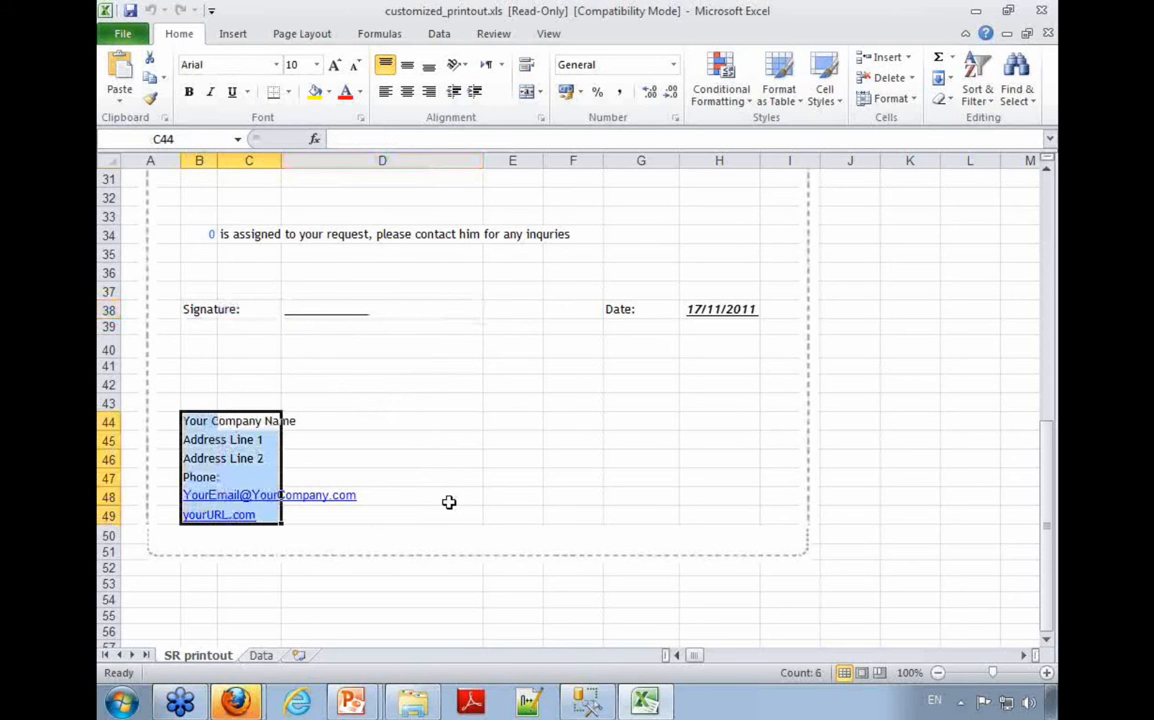
{"action": "left_click", "coordinate": [448, 484]}
Step: Highlight the title and description block of the printout, close the workbook without saving and dismiss the Downloads window
{"action": "scroll", "coordinate": [448, 493], "scroll_direction": "up", "scroll_amount": 2}
{"action": "scroll", "coordinate": [448, 493], "scroll_direction": "up", "scroll_amount": 8}
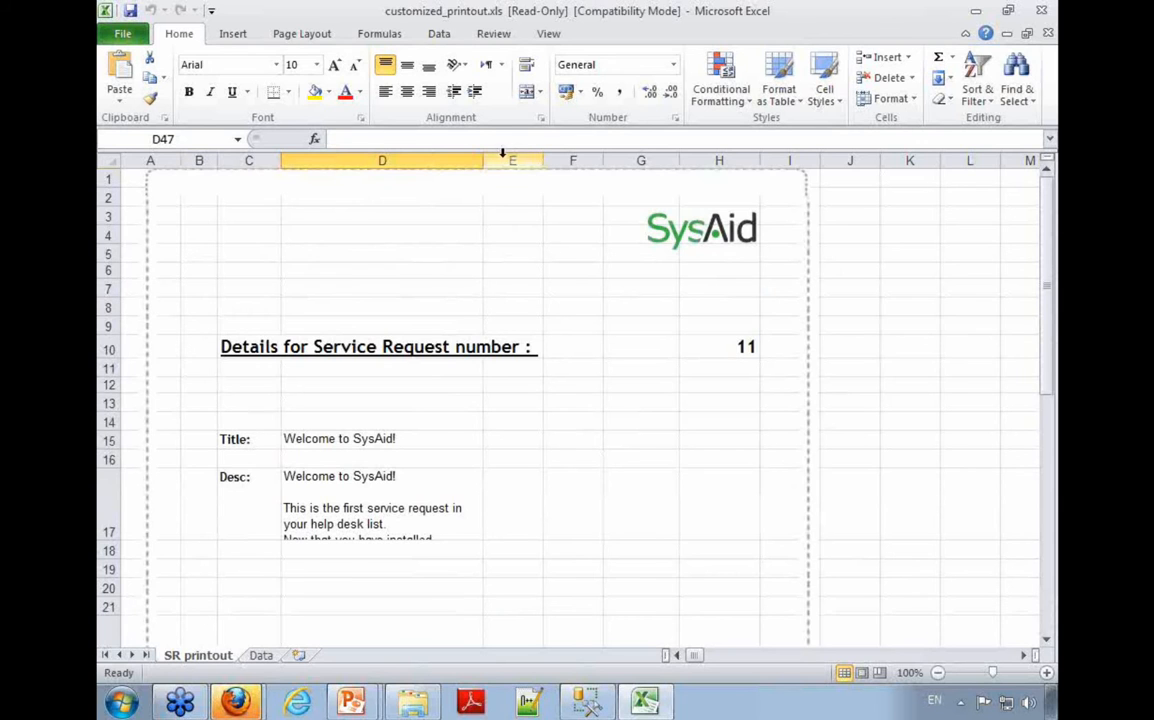
{"action": "scroll", "coordinate": [335, 474], "scroll_direction": "down", "scroll_amount": 3}
{"action": "left_click_drag", "start_coordinate": [235, 272], "coordinate": [400, 373]}
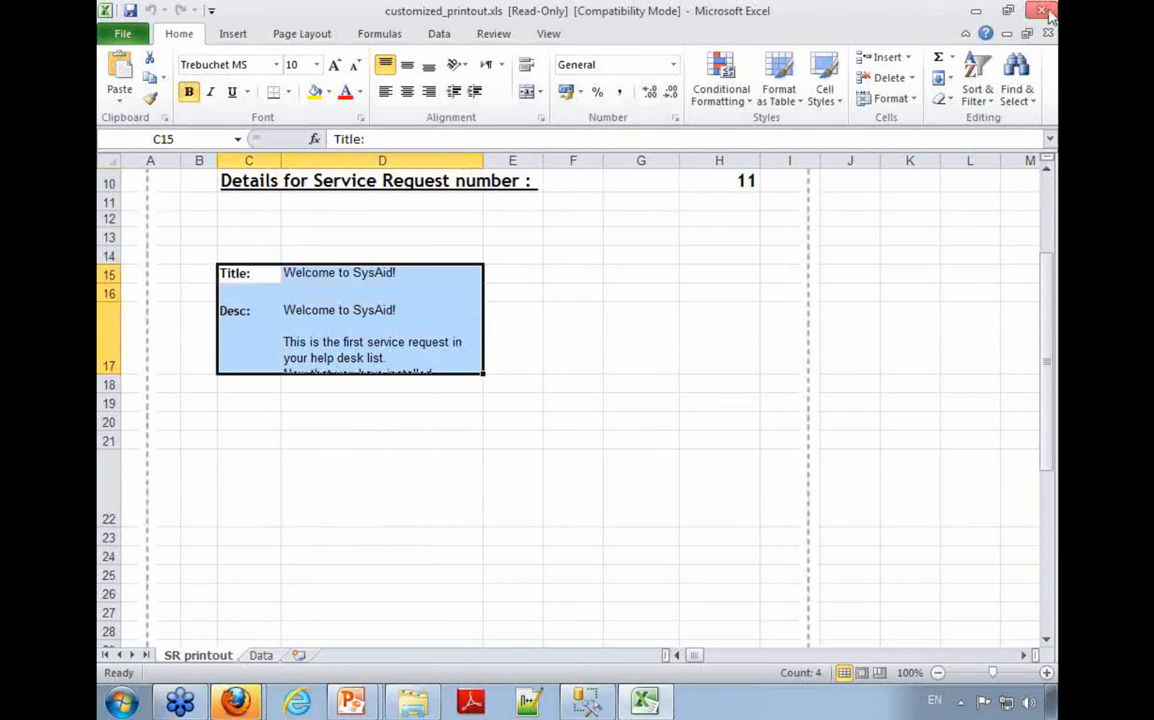
{"action": "left_click", "coordinate": [1046, 12]}
{"action": "left_click", "coordinate": [595, 396]}
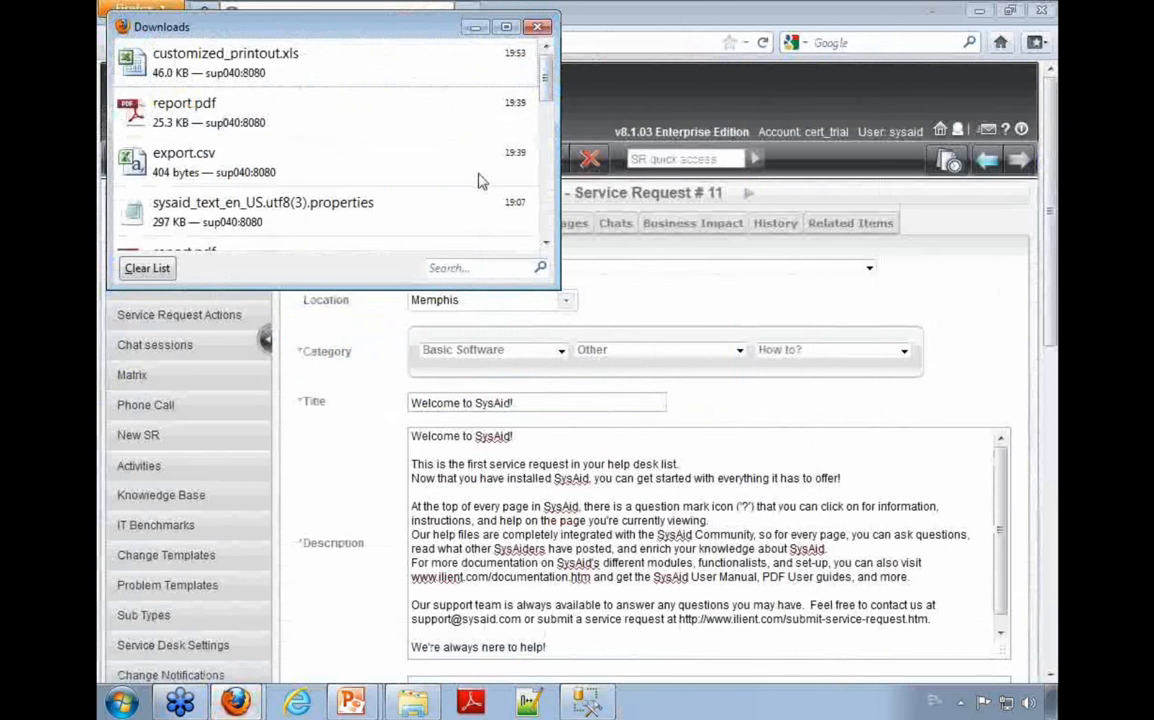
{"action": "left_click", "coordinate": [476, 26]}
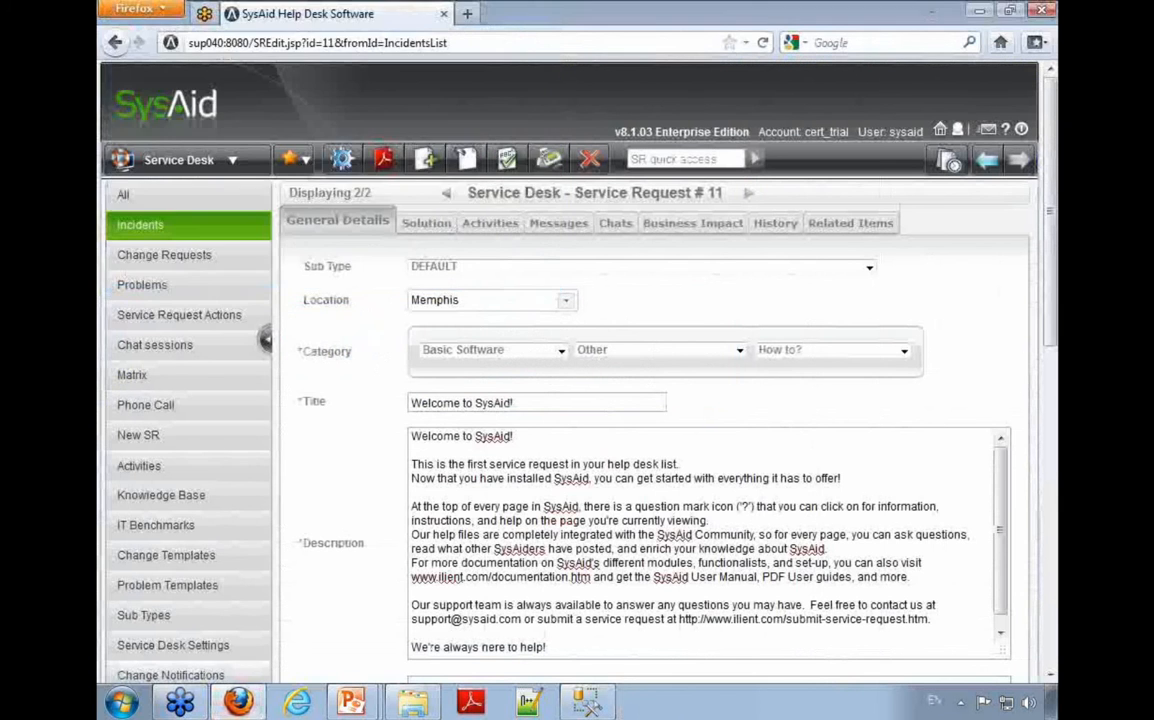
Step: Switch to Windows Explorer and open the templates folder in C:\Program Files (x86)\SysAidServer\root\WEB-INF\conf
{"action": "left_click", "coordinate": [420, 702]}
{"action": "left_click", "coordinate": [365, 165]}
{"action": "type", "text": "c:\\Program Files"}
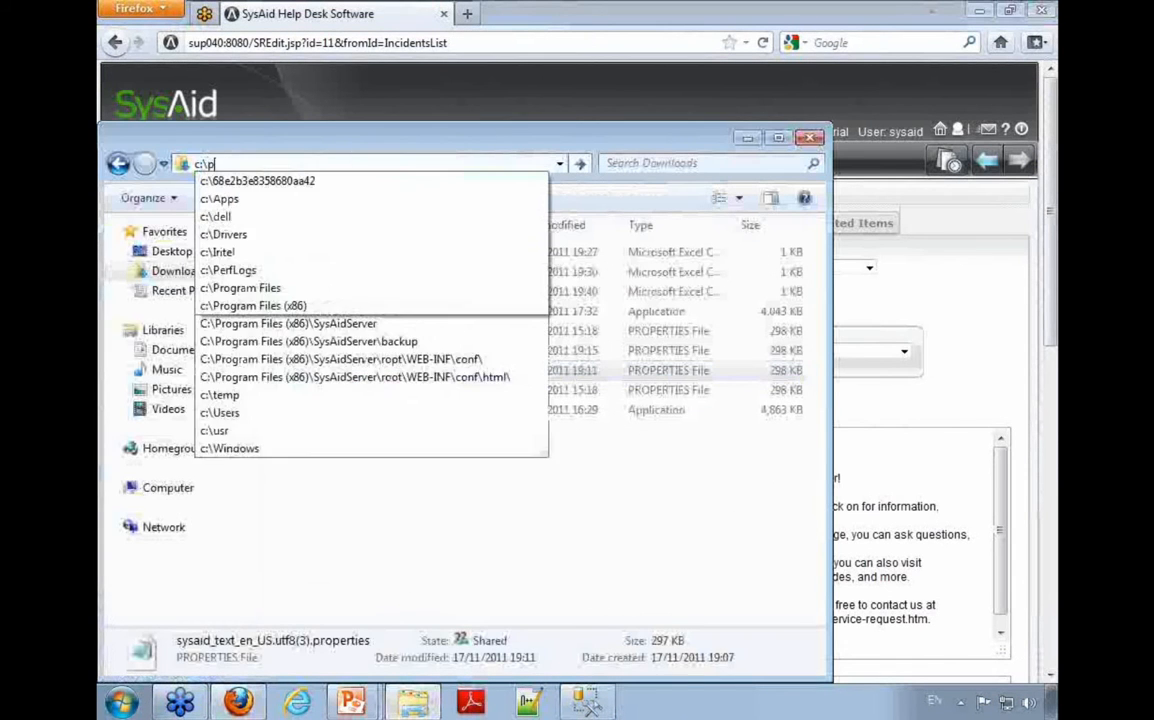
{"action": "key", "text": "Down"}
{"action": "key", "text": "Down"}
{"action": "key", "text": "Down"}
{"action": "key", "text": "Down"}
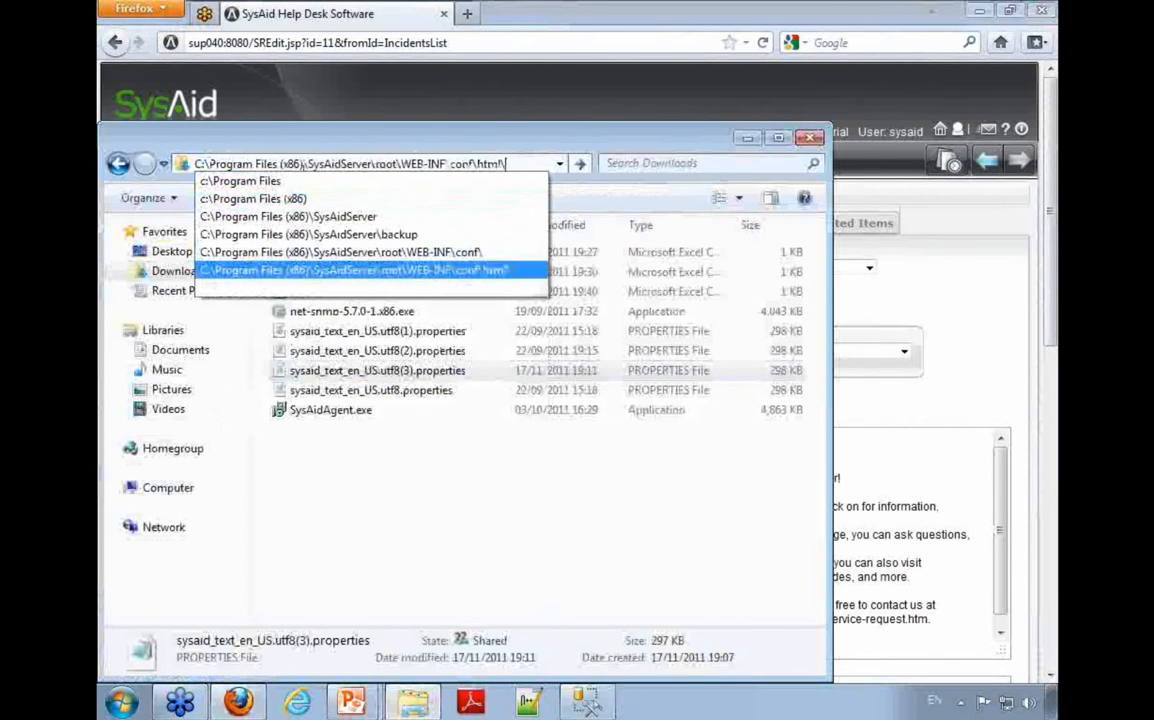
{"action": "key", "text": "Return"}
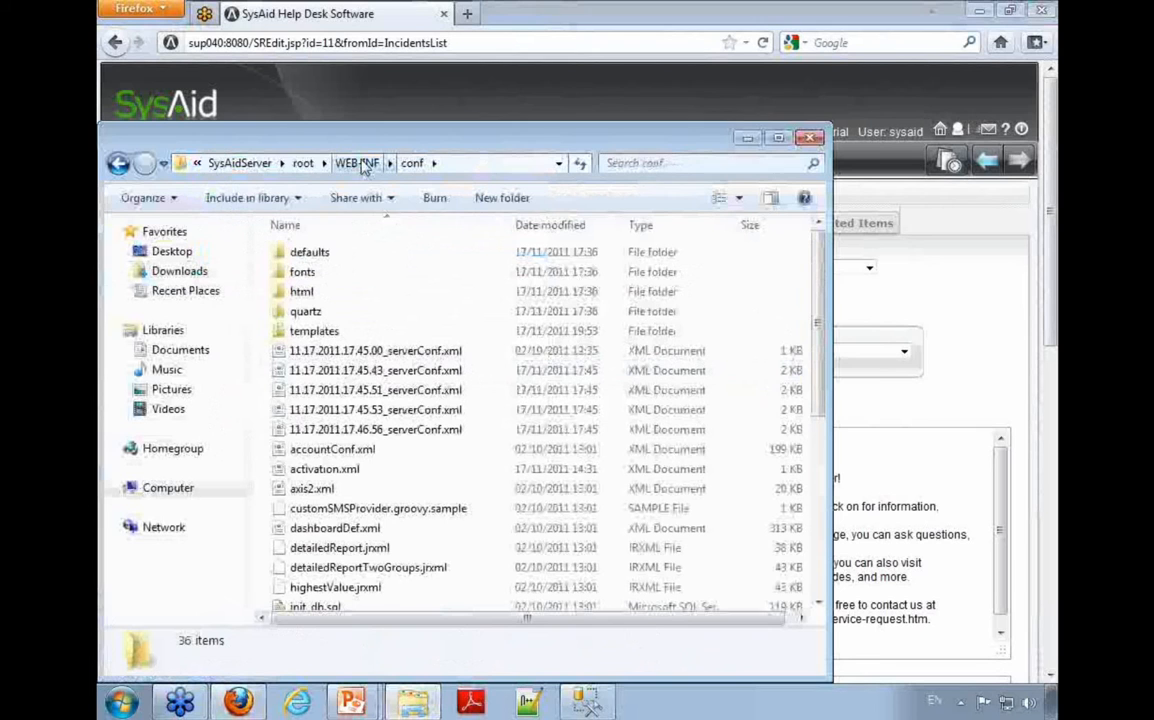
{"action": "left_click", "coordinate": [460, 165]}
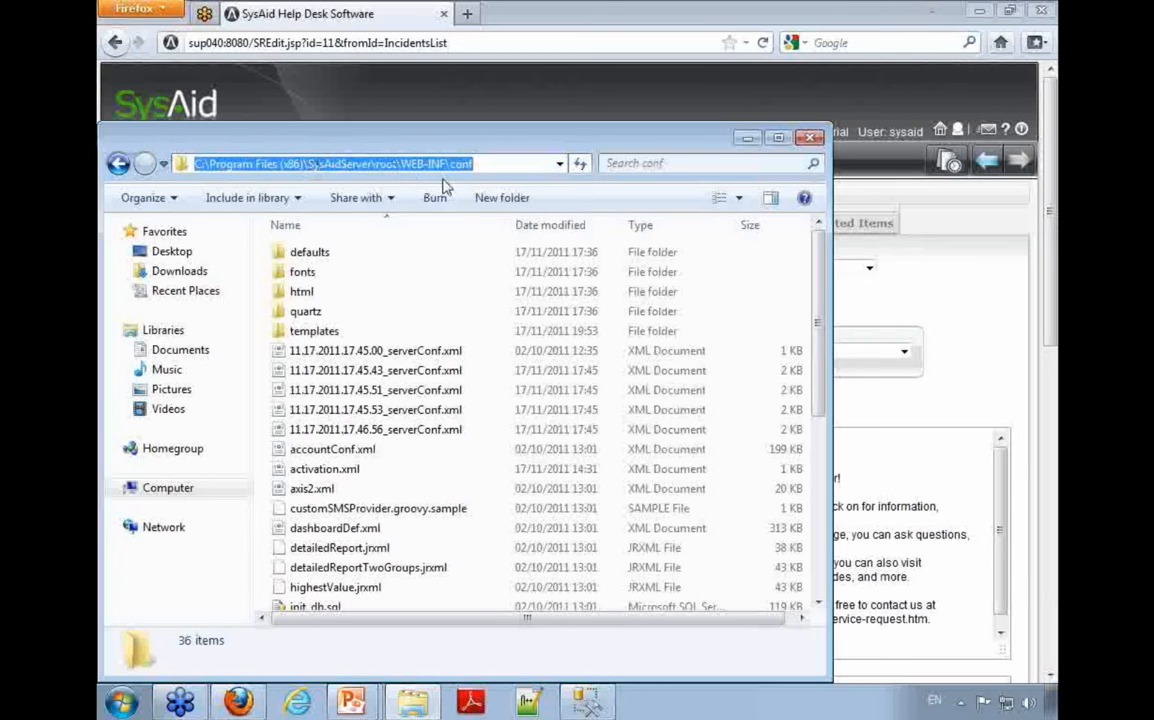
{"action": "left_click", "coordinate": [488, 165]}
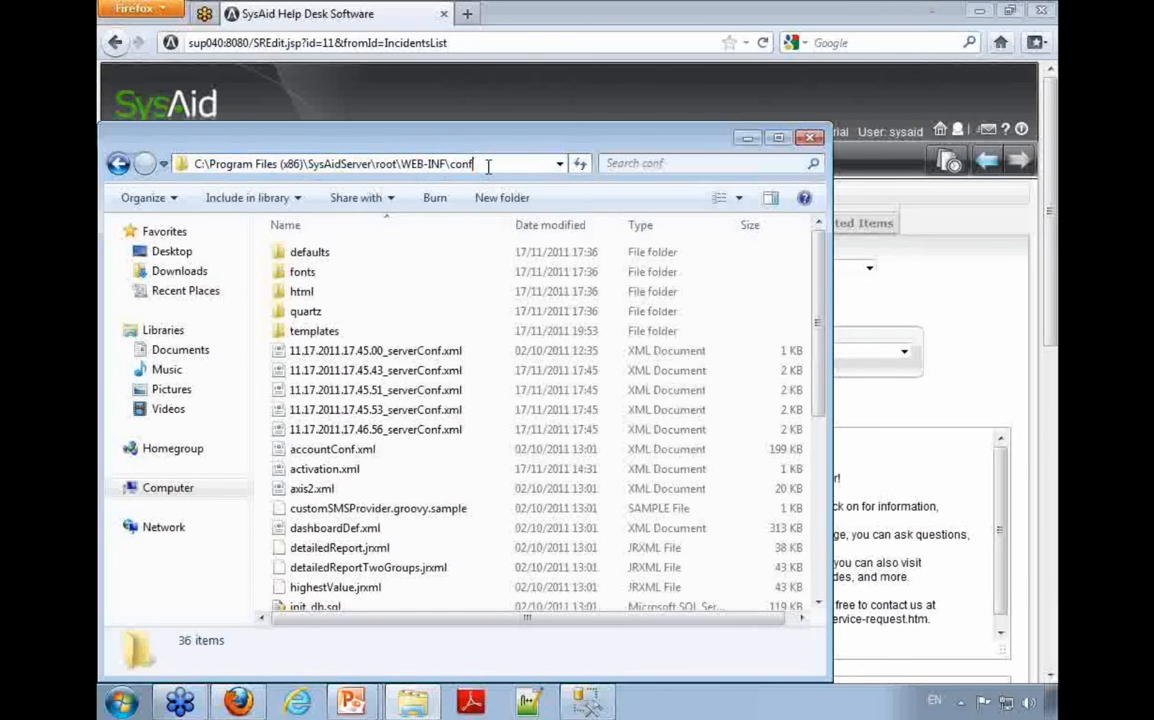
{"action": "double_click", "coordinate": [333, 331]}
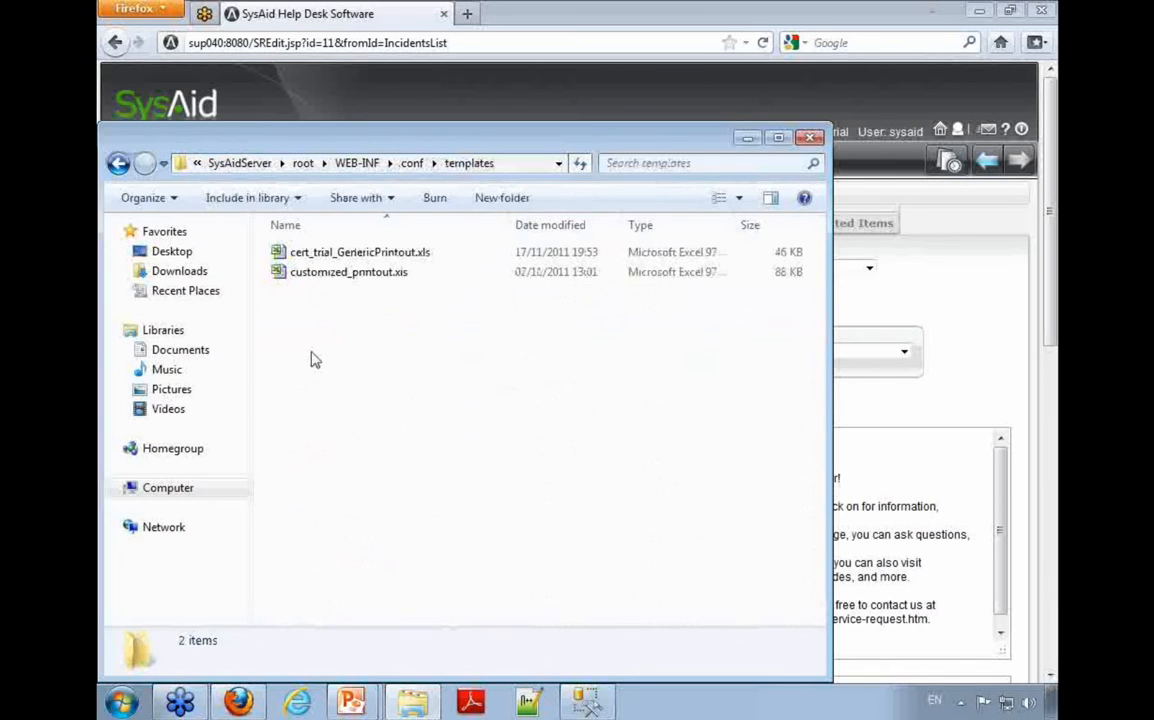
Step: Examine the two printout files, customized_printout.xls and cert_trial_GenericPrintout.xls, and clear the selection
{"action": "left_click", "coordinate": [350, 271]}
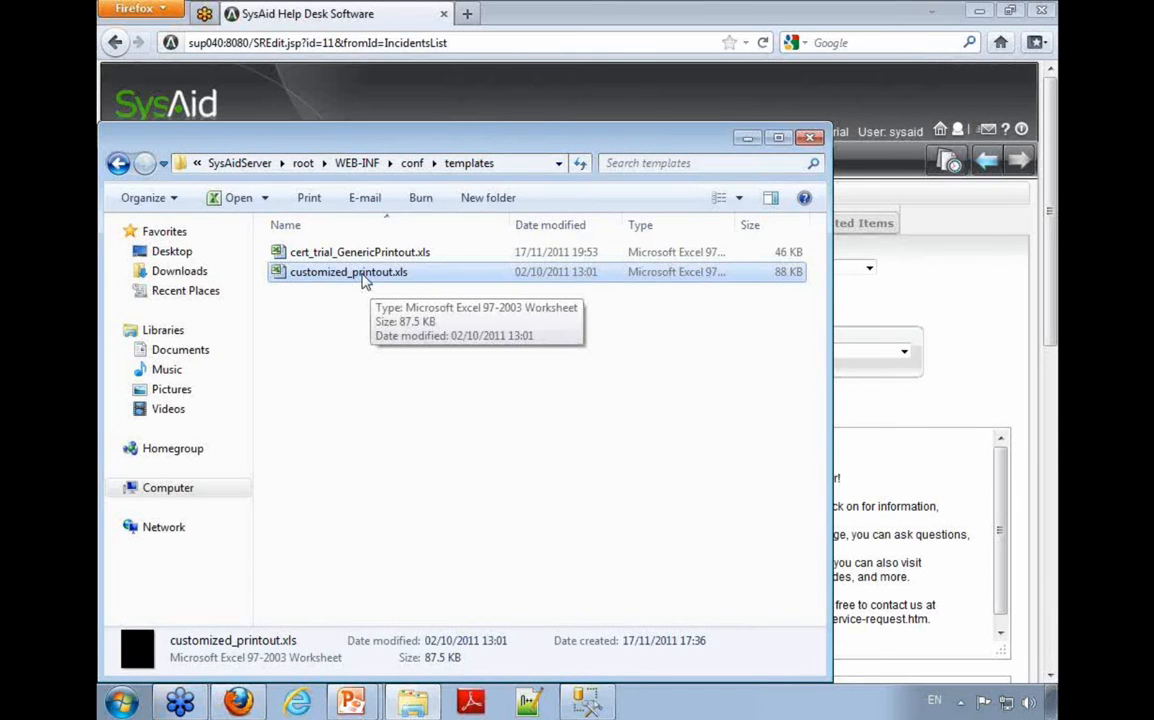
{"action": "left_click", "coordinate": [373, 255]}
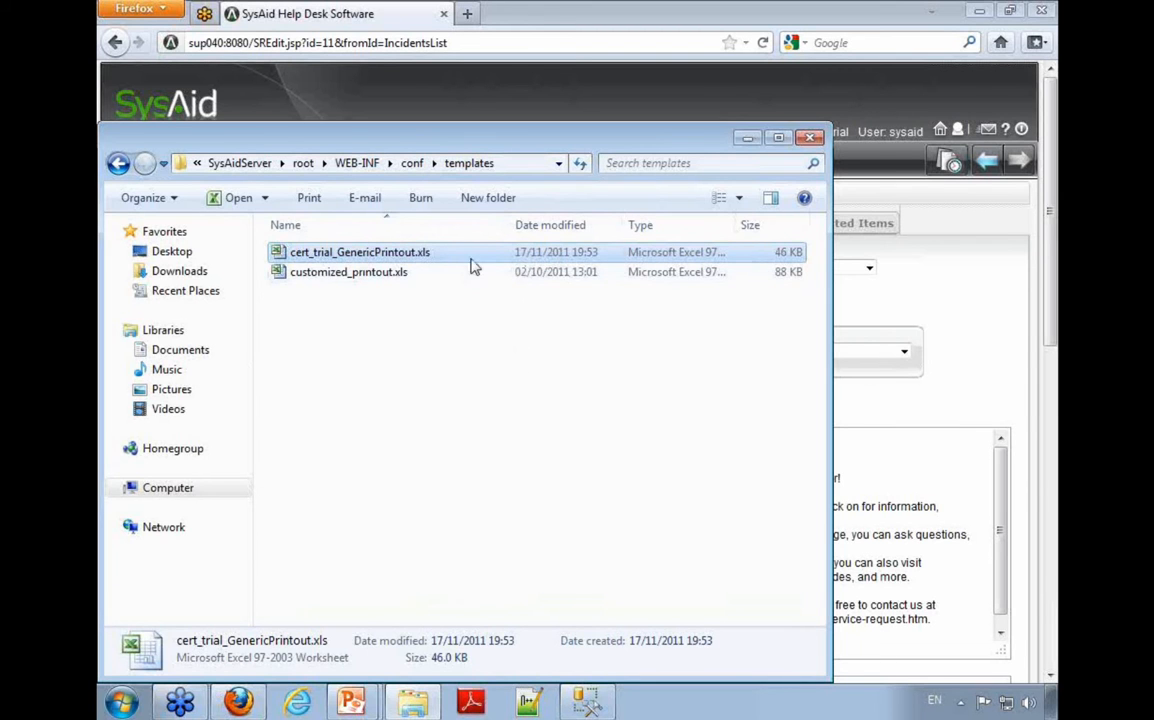
{"action": "left_click", "coordinate": [378, 291]}
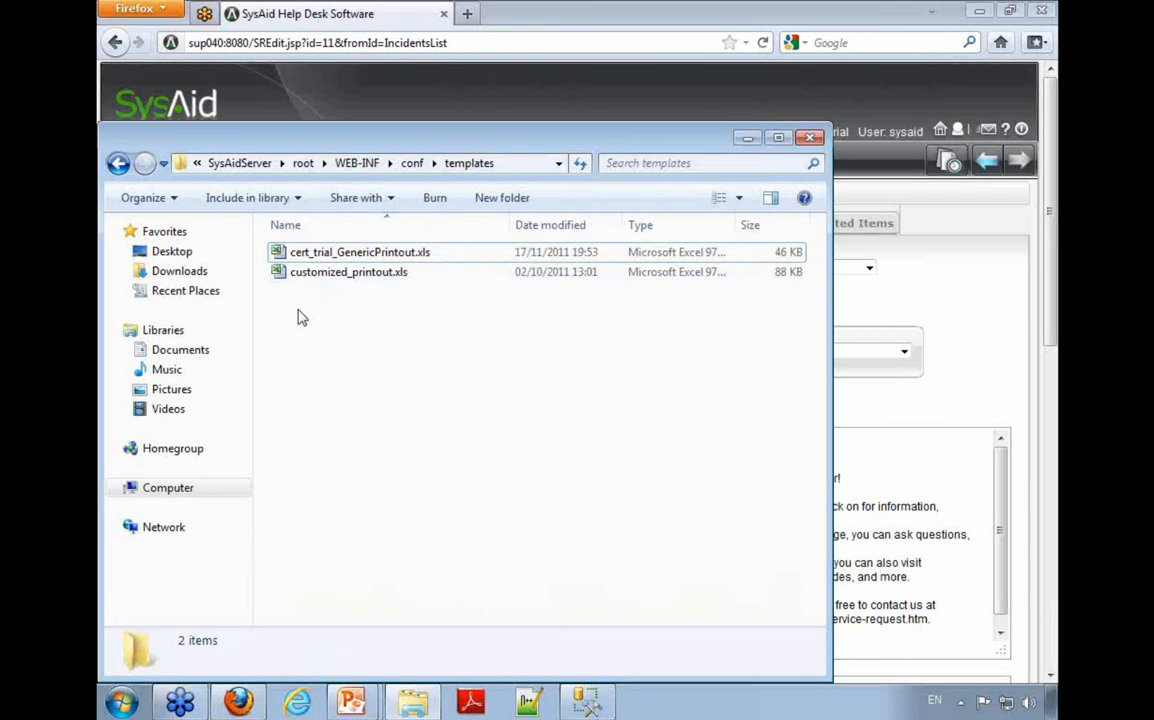
Step: Duplicate customized_printout.xls within the templates folder
{"action": "left_click", "coordinate": [324, 276]}
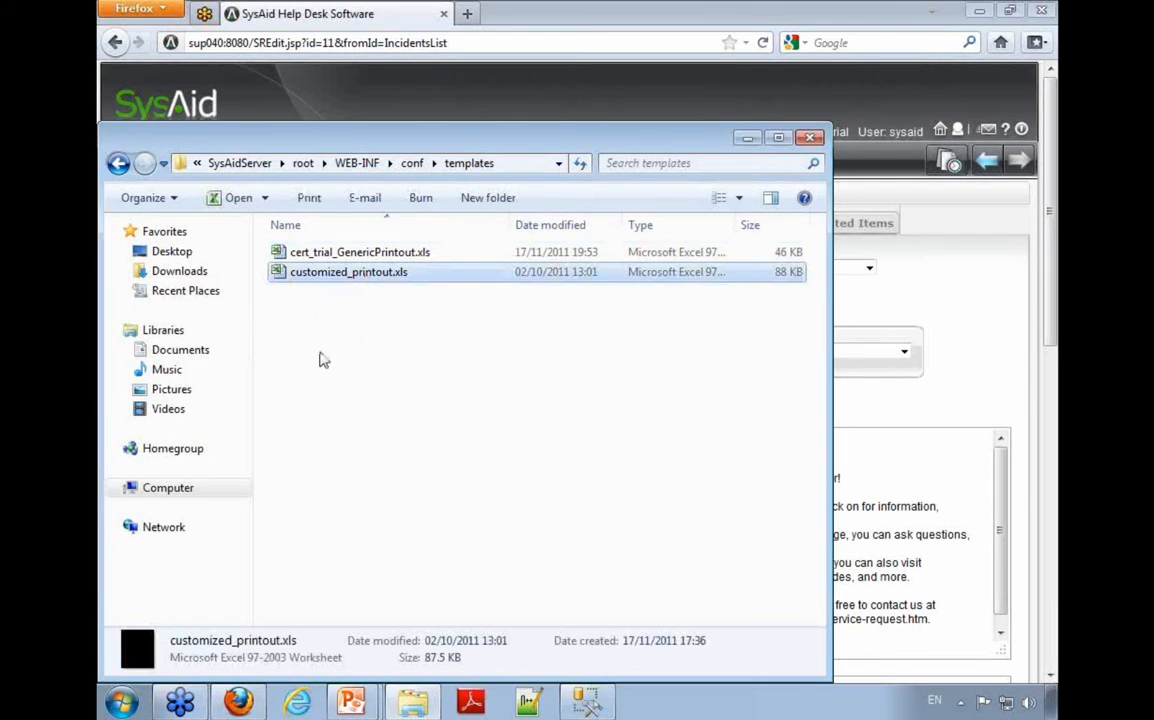
{"action": "key", "text": "ctrl+v"}
{"action": "left_click", "coordinate": [563, 427]}
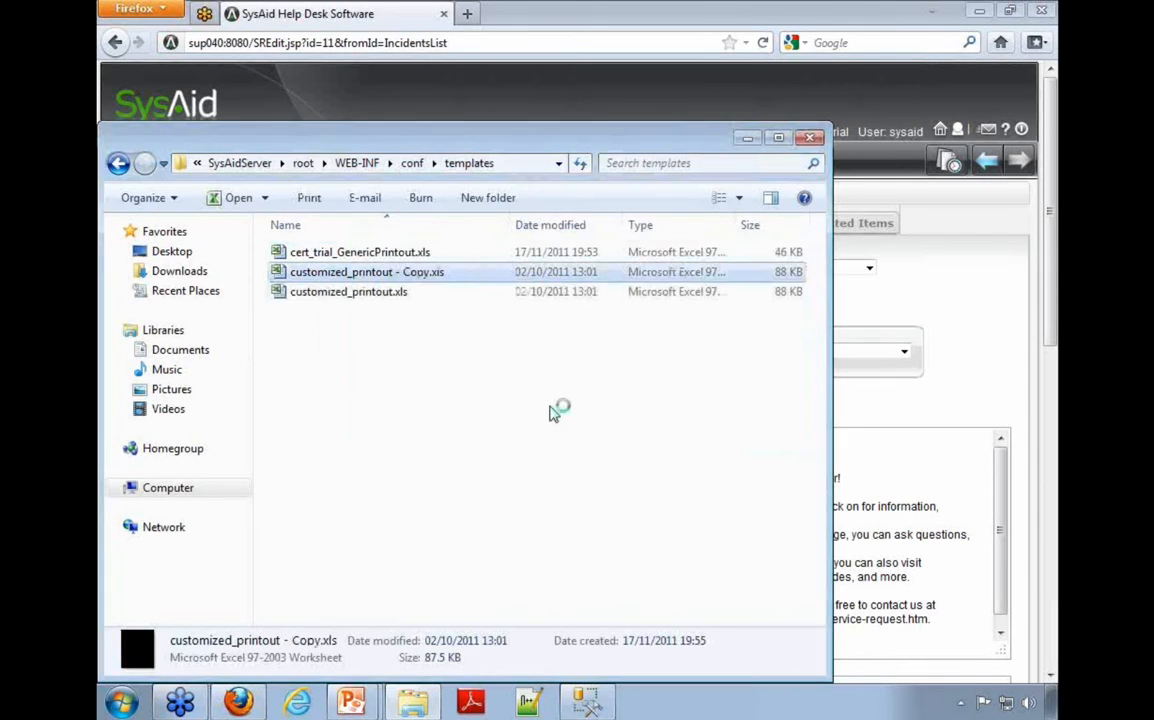
Step: Open customized_printout.xls and inspect the SysAid logo and the service request heading on the SR printout sheet
{"action": "left_click", "coordinate": [405, 318]}
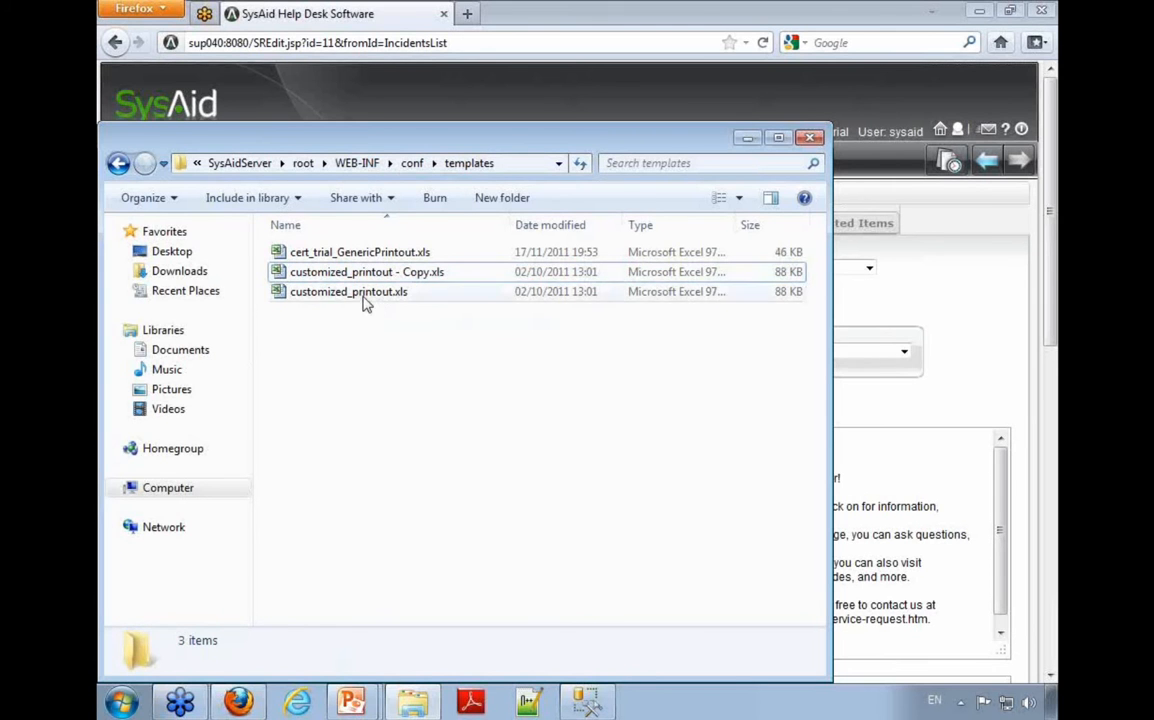
{"action": "double_click", "coordinate": [366, 295]}
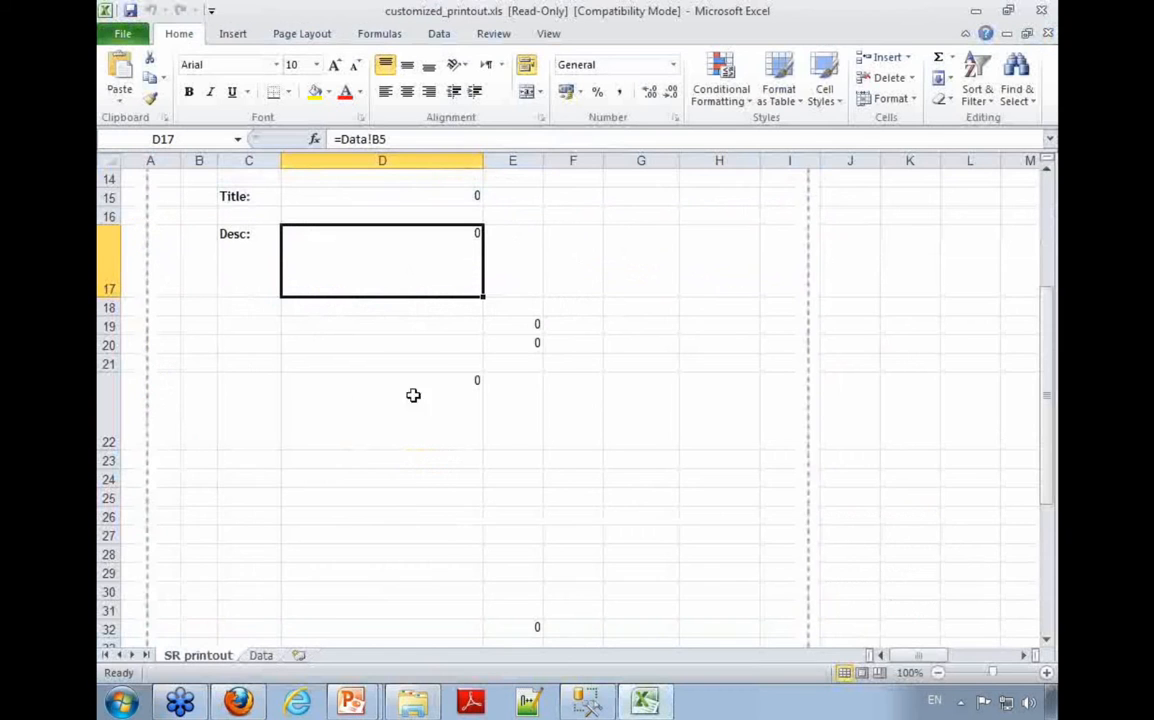
{"action": "scroll", "coordinate": [250, 463], "scroll_direction": "up", "scroll_amount": 5}
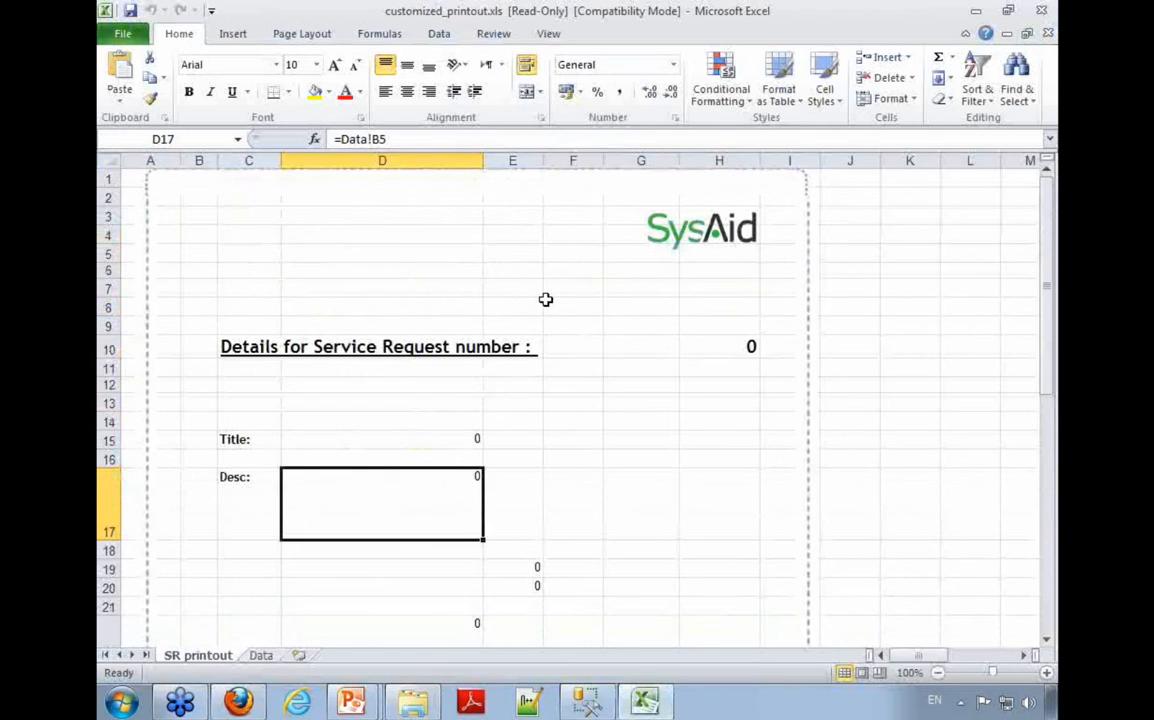
{"action": "left_click", "coordinate": [650, 222]}
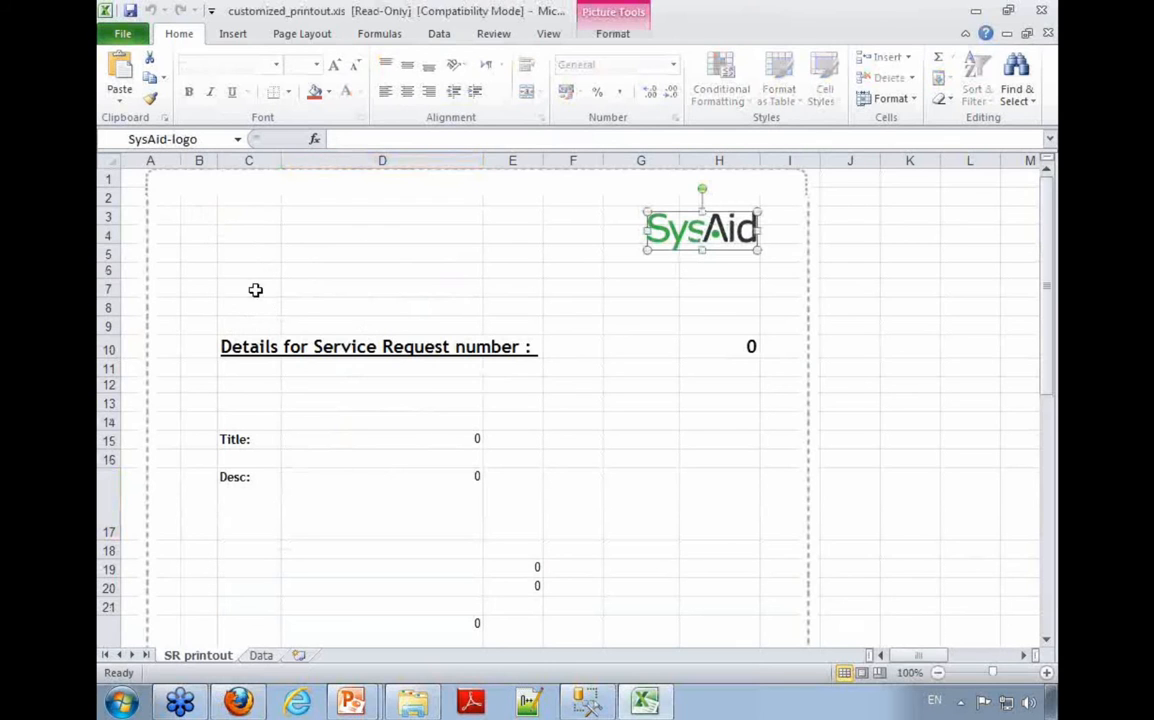
{"action": "left_click", "coordinate": [268, 347]}
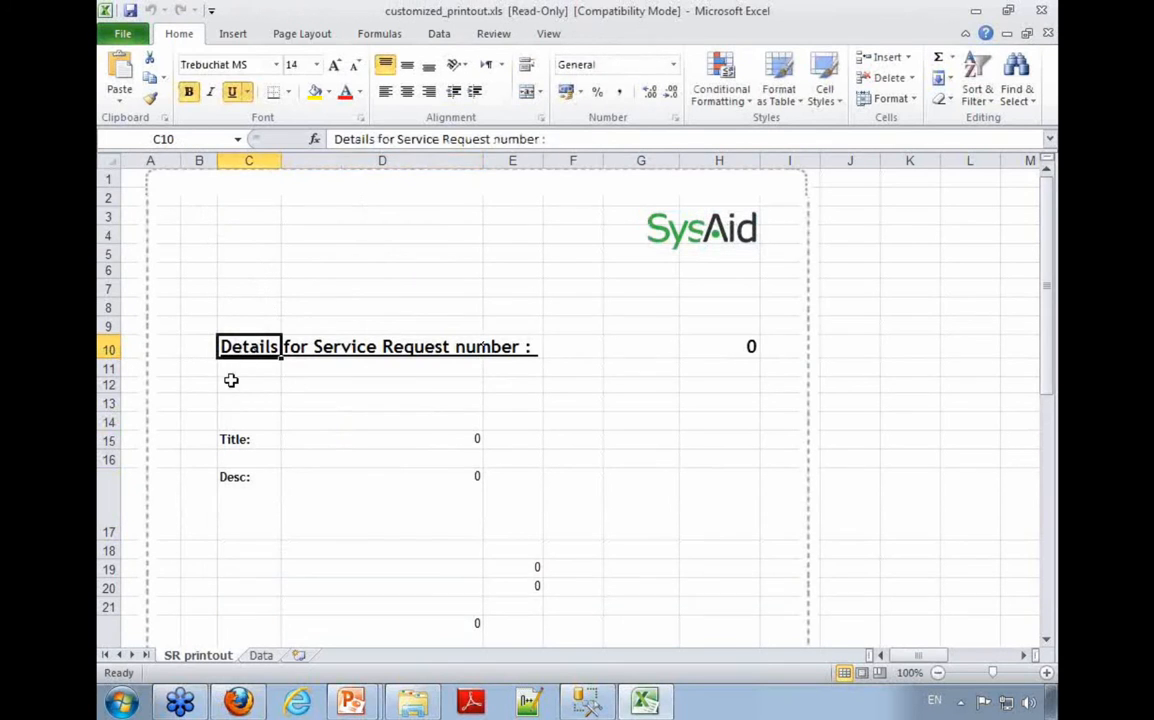
Step: Examine the formula behind the service request number in cell H10, leaving the cell unedited
{"action": "left_click", "coordinate": [713, 349]}
{"action": "left_click", "coordinate": [400, 140]}
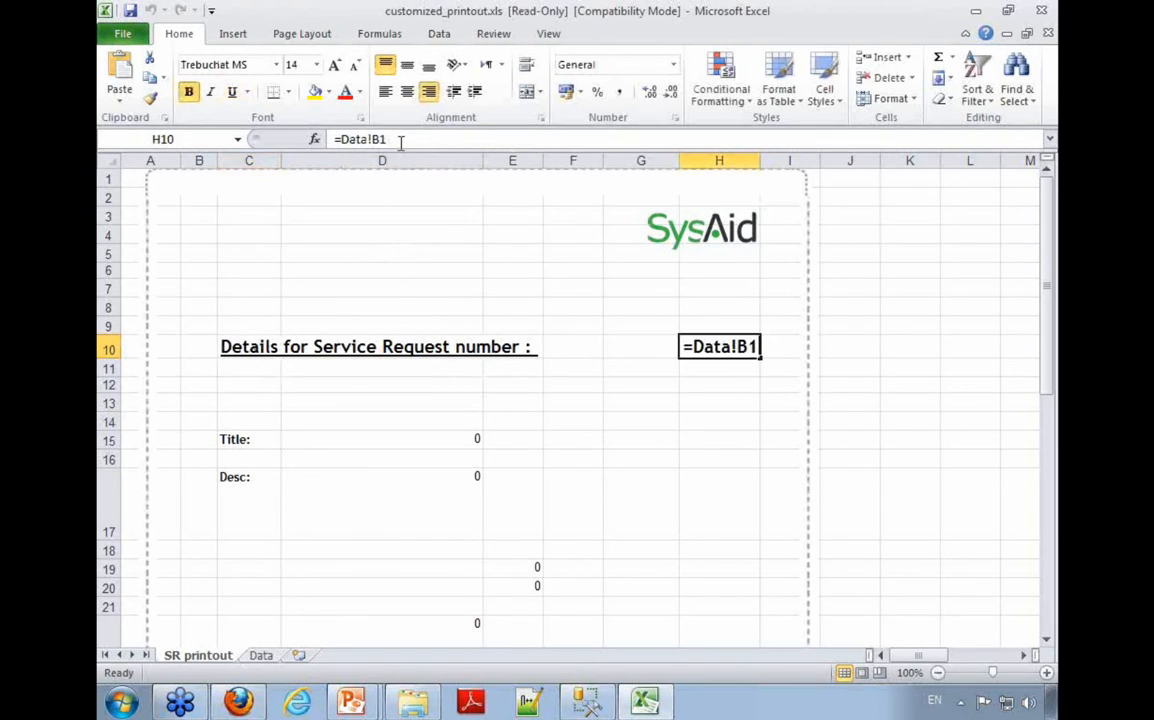
{"action": "left_click_drag", "start_coordinate": [400, 140], "coordinate": [348, 142]}
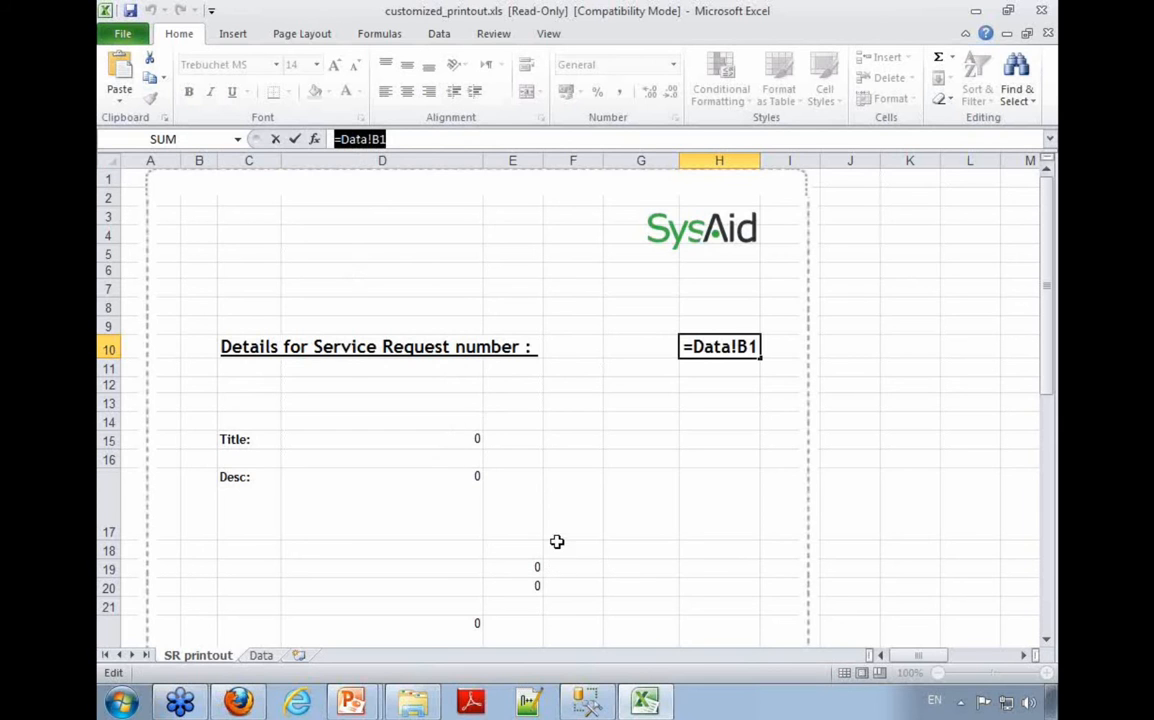
{"action": "left_click", "coordinate": [240, 439]}
{"action": "left_click", "coordinate": [284, 491]}
{"action": "key", "text": "Escape"}
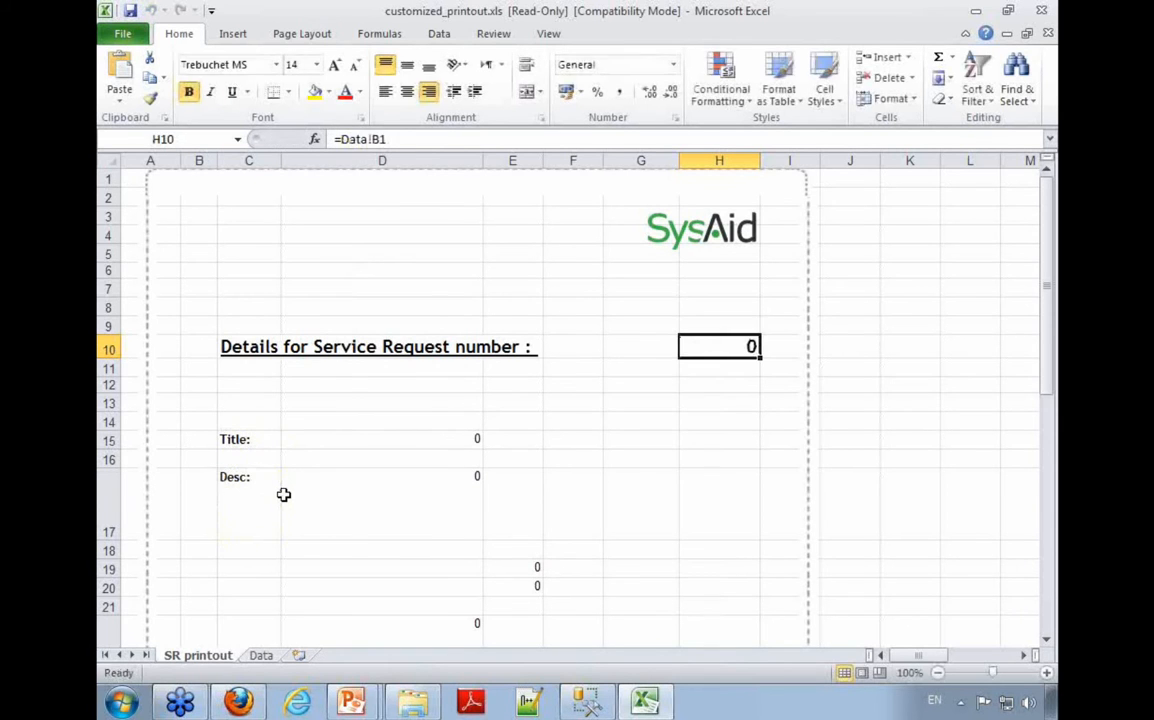
Step: Inspect the Title and Desc label cells and the formula in description cell D17
{"action": "left_click", "coordinate": [242, 437]}
{"action": "left_click", "coordinate": [262, 508]}
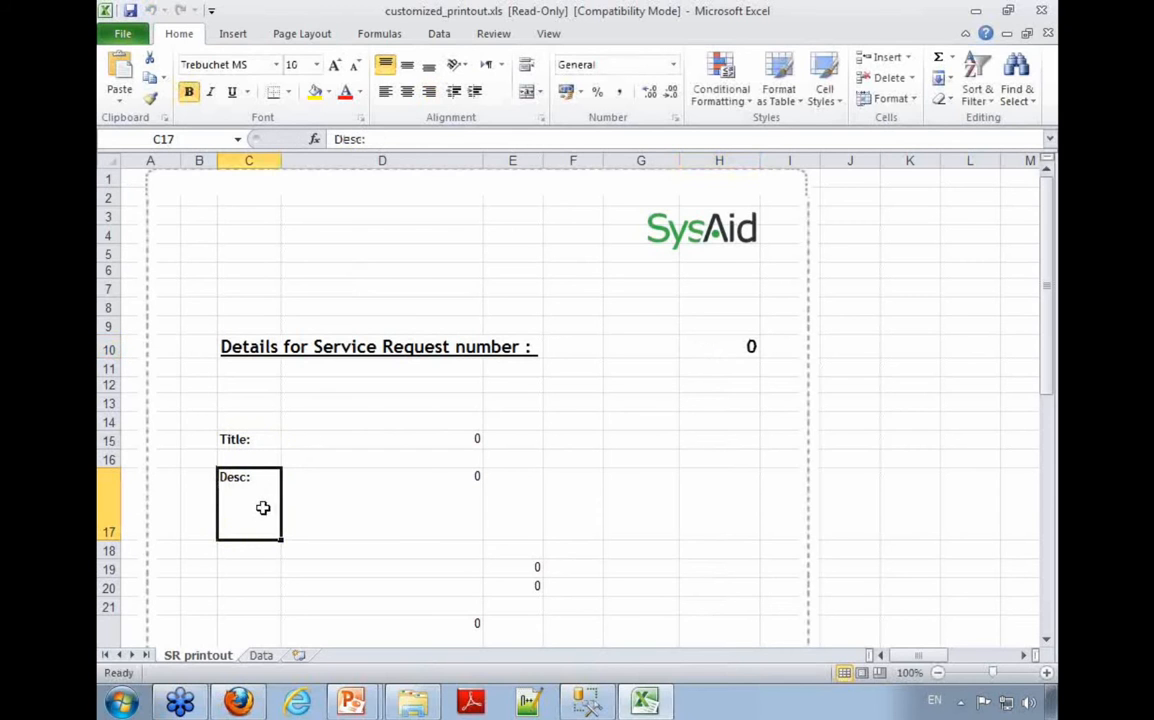
{"action": "left_click", "coordinate": [455, 503]}
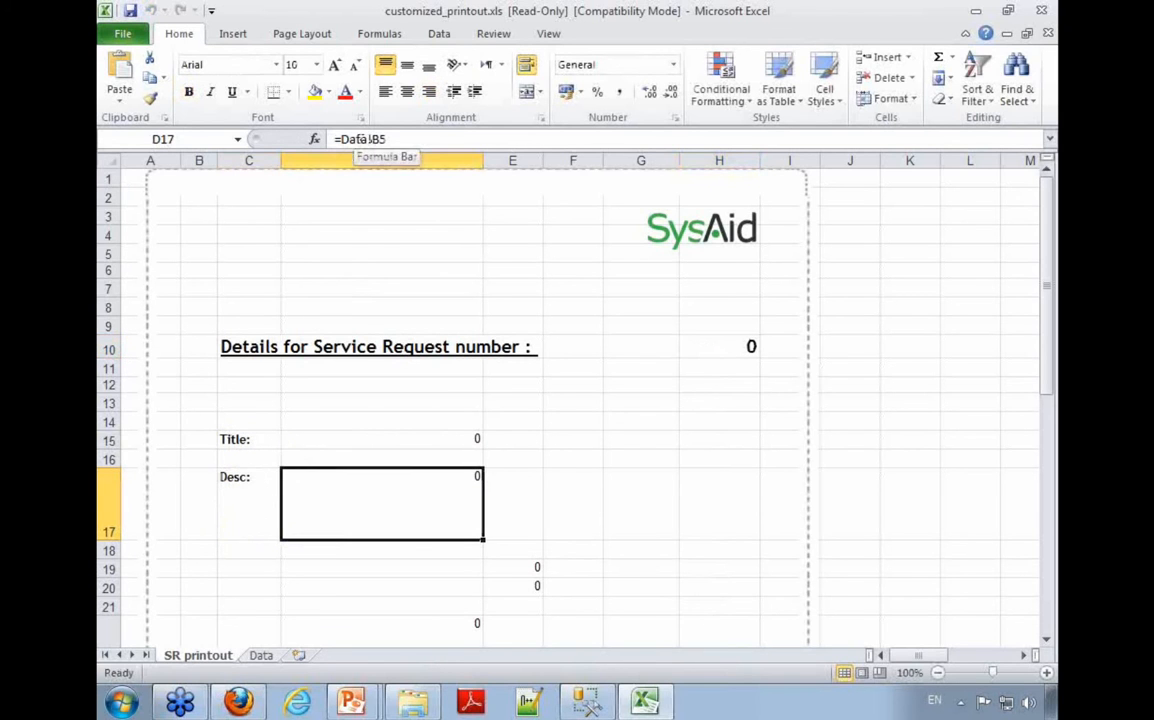
Step: Check the formulas in cells E19, E20 and D22 below the description
{"action": "scroll", "coordinate": [405, 400], "scroll_direction": "down", "scroll_amount": 6}
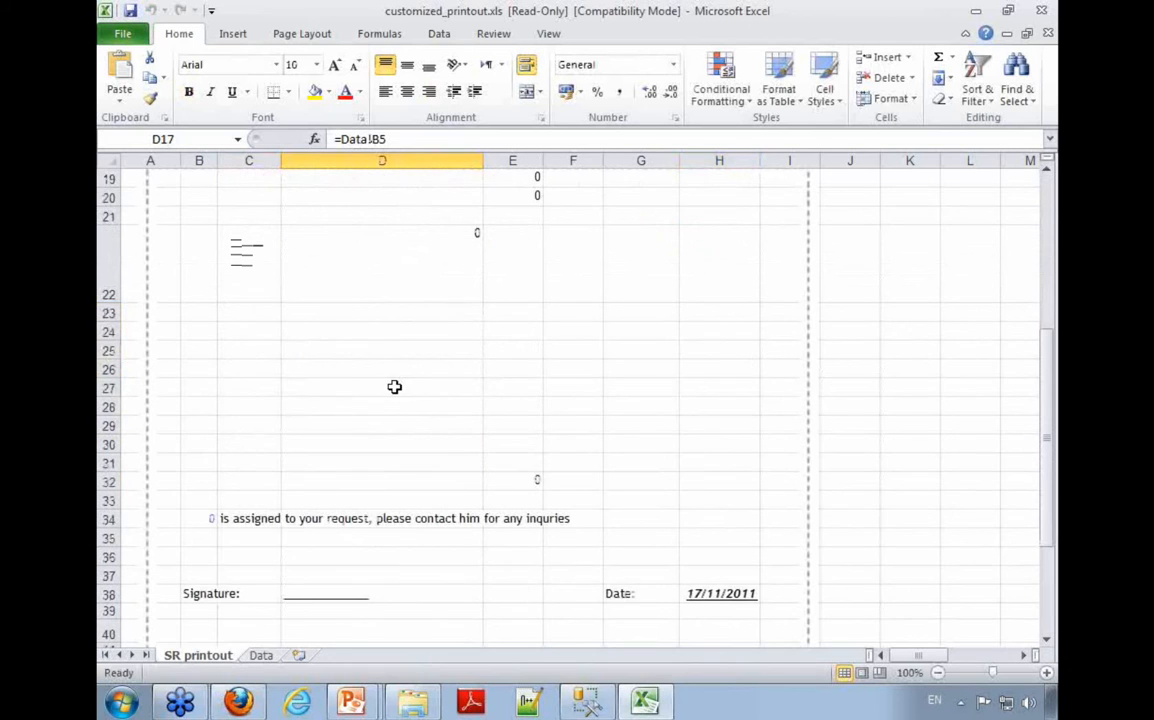
{"action": "scroll", "coordinate": [393, 387], "scroll_direction": "up", "scroll_amount": 1}
{"action": "left_click", "coordinate": [533, 288]}
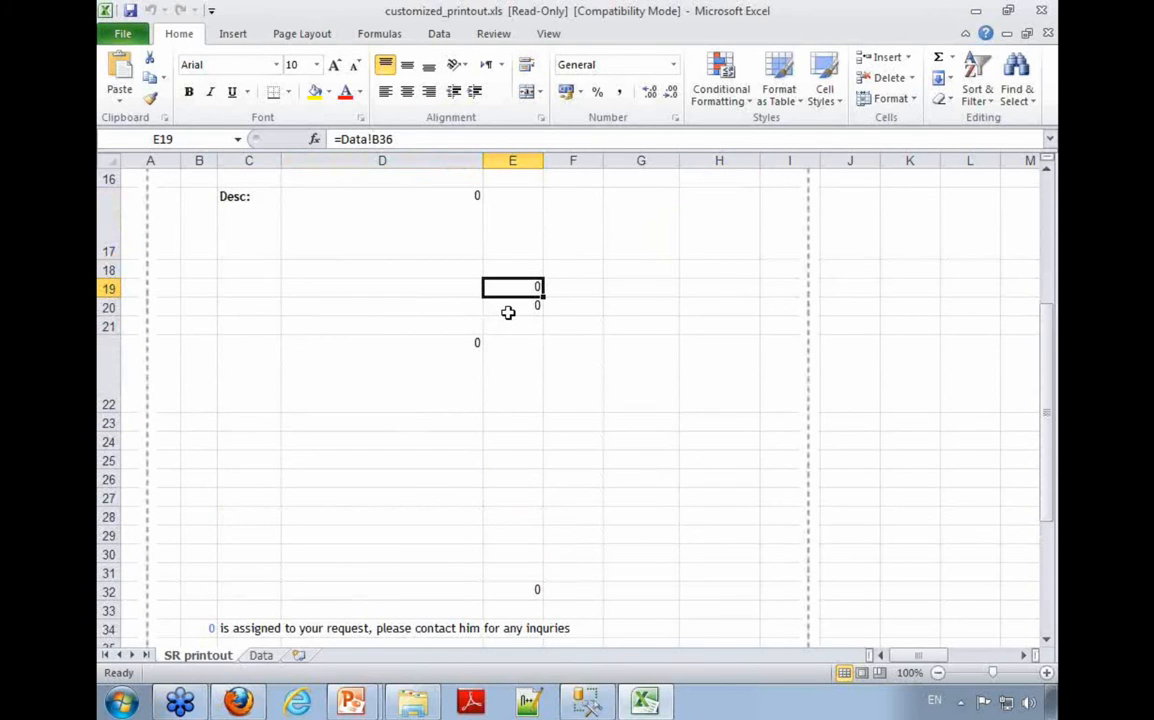
{"action": "left_click", "coordinate": [513, 308]}
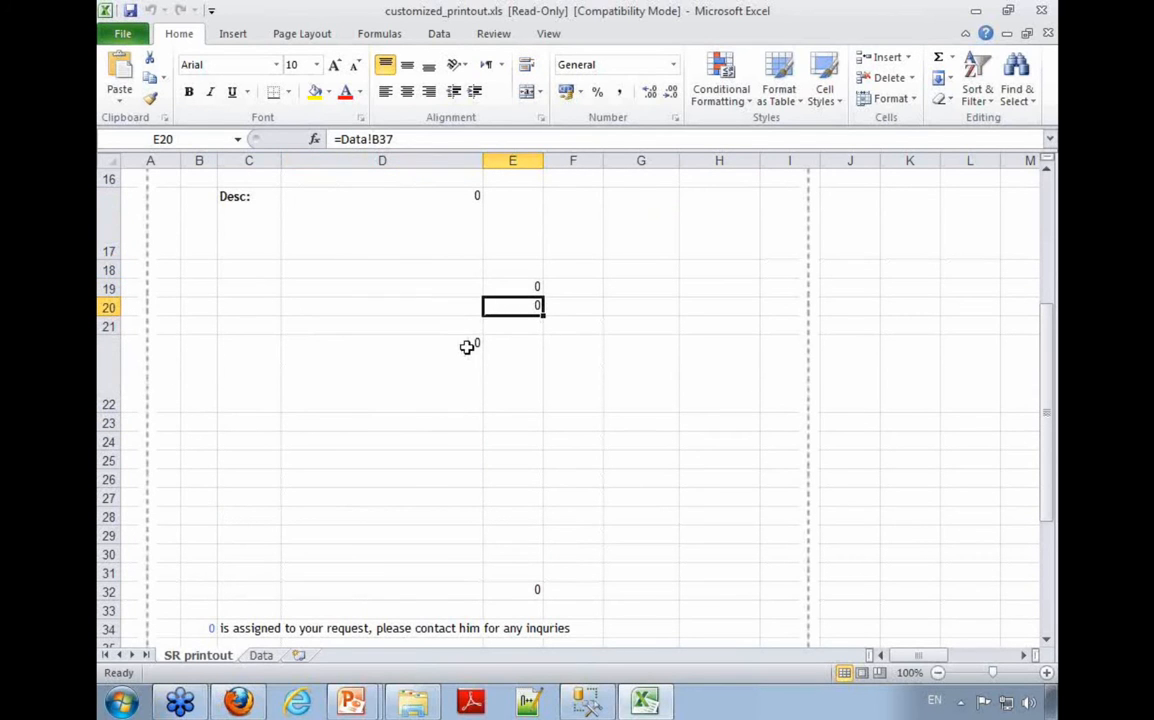
{"action": "left_click", "coordinate": [469, 345]}
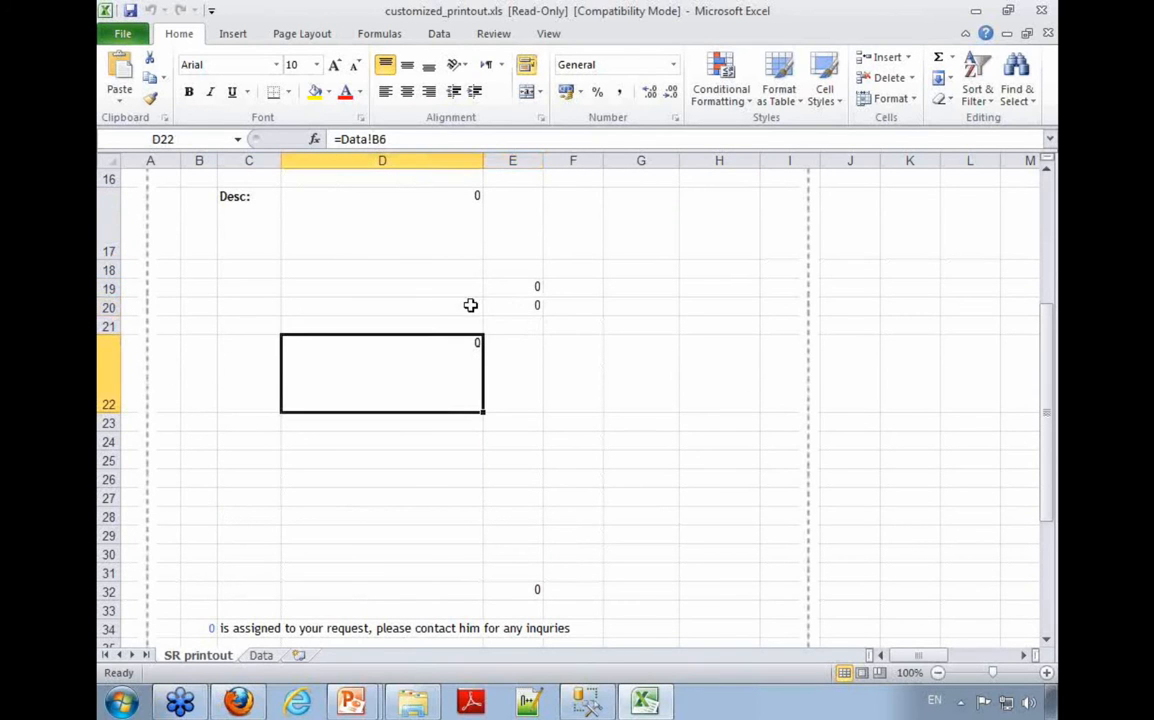
Step: Inspect the assignment sentence in row 34 and the formula in cell B34 that precedes it
{"action": "scroll", "coordinate": [452, 616], "scroll_direction": "down", "scroll_amount": 1}
{"action": "scroll", "coordinate": [452, 616], "scroll_direction": "down", "scroll_amount": 1}
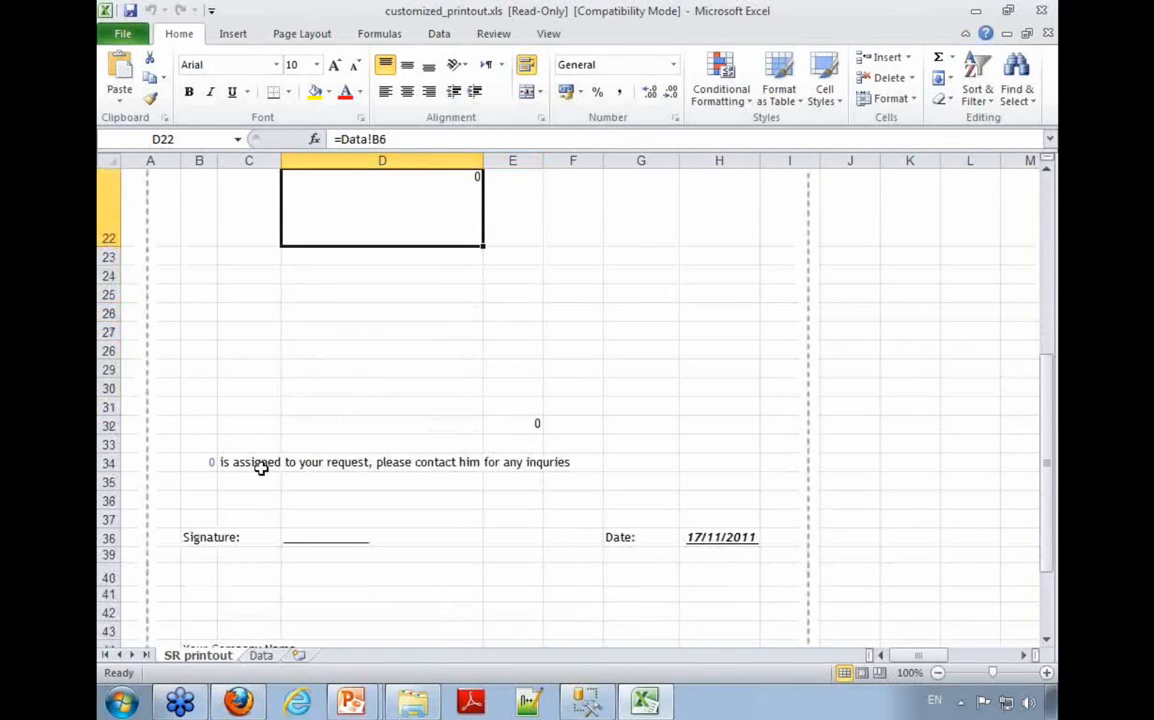
{"action": "left_click", "coordinate": [255, 463]}
{"action": "left_click", "coordinate": [212, 462]}
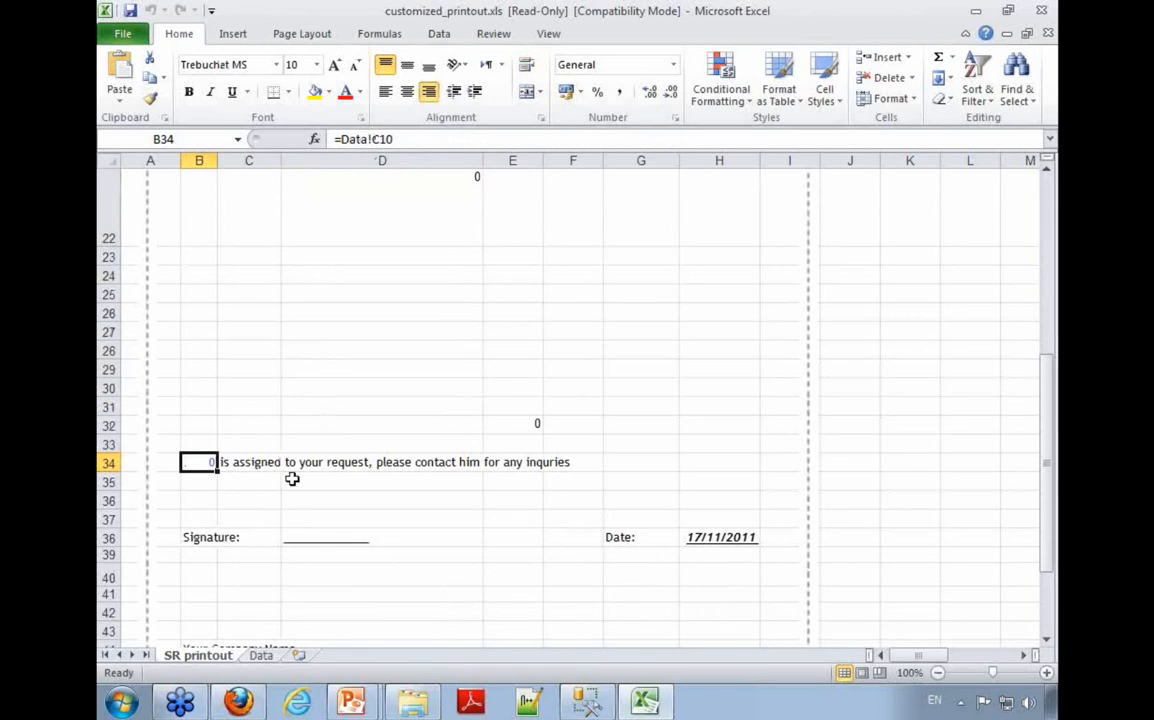
Step: Inspect the signature label and line in row 38 and highlight the date formula in cell H38
{"action": "left_click", "coordinate": [195, 538]}
{"action": "left_click", "coordinate": [347, 541]}
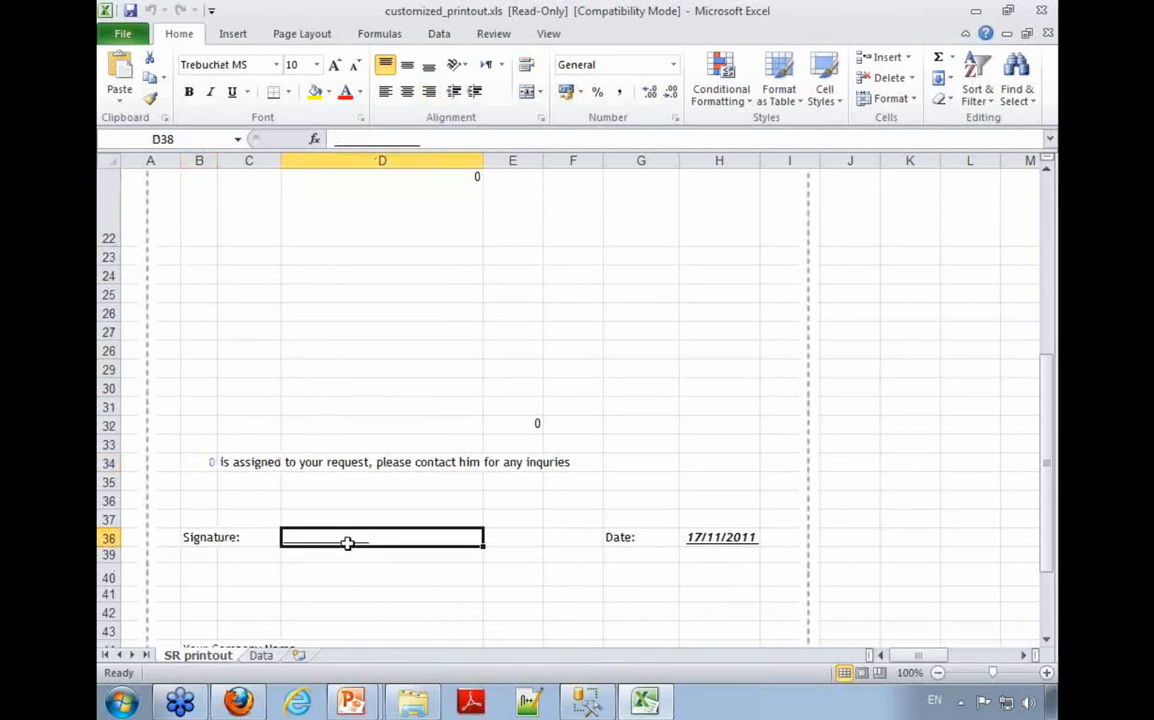
{"action": "left_click_drag", "start_coordinate": [420, 140], "coordinate": [456, 141]}
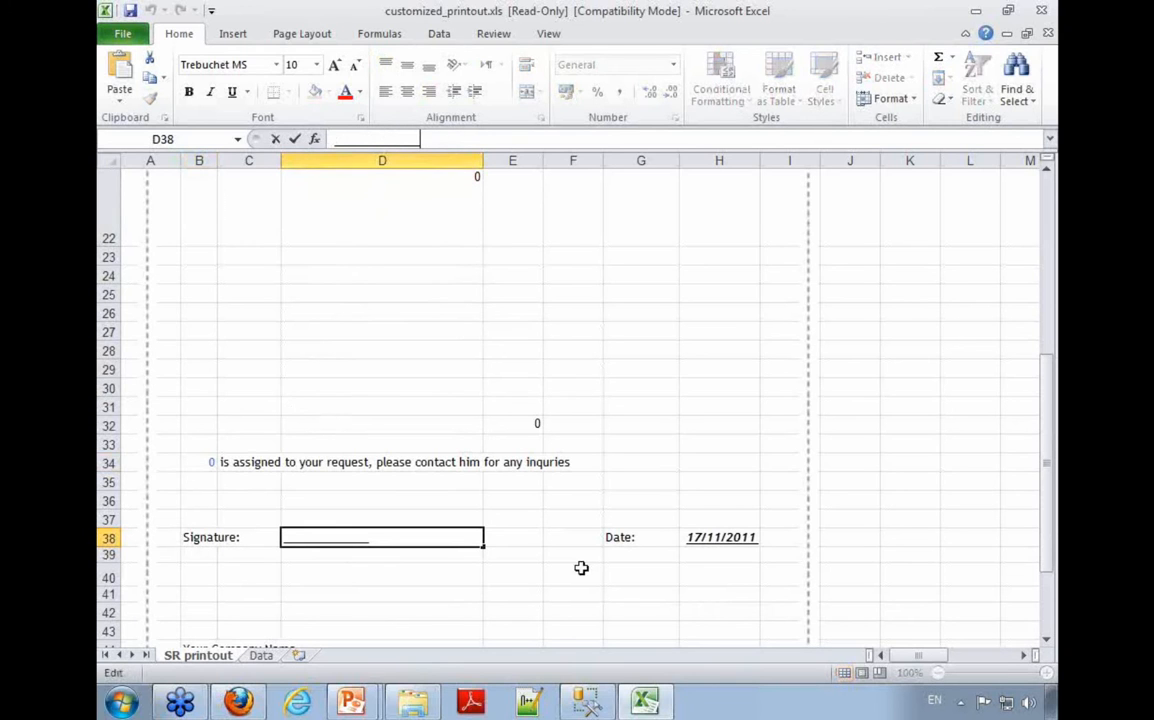
{"action": "left_click", "coordinate": [695, 540]}
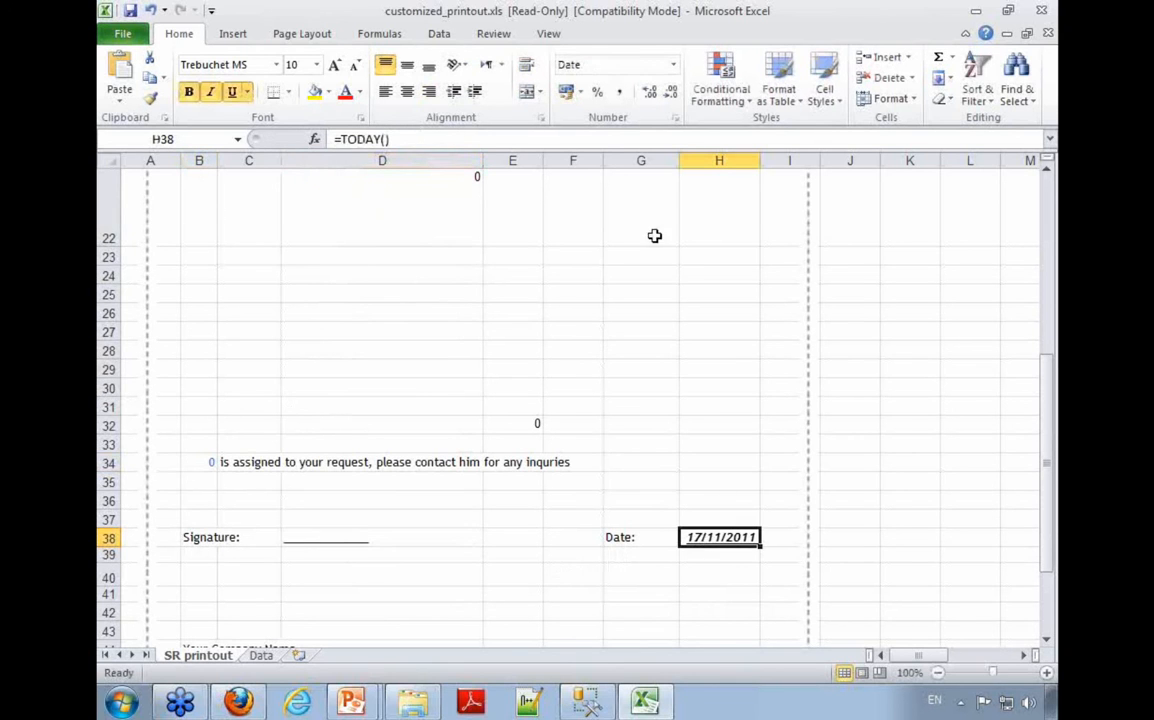
{"action": "left_click_drag", "start_coordinate": [419, 140], "coordinate": [325, 172]}
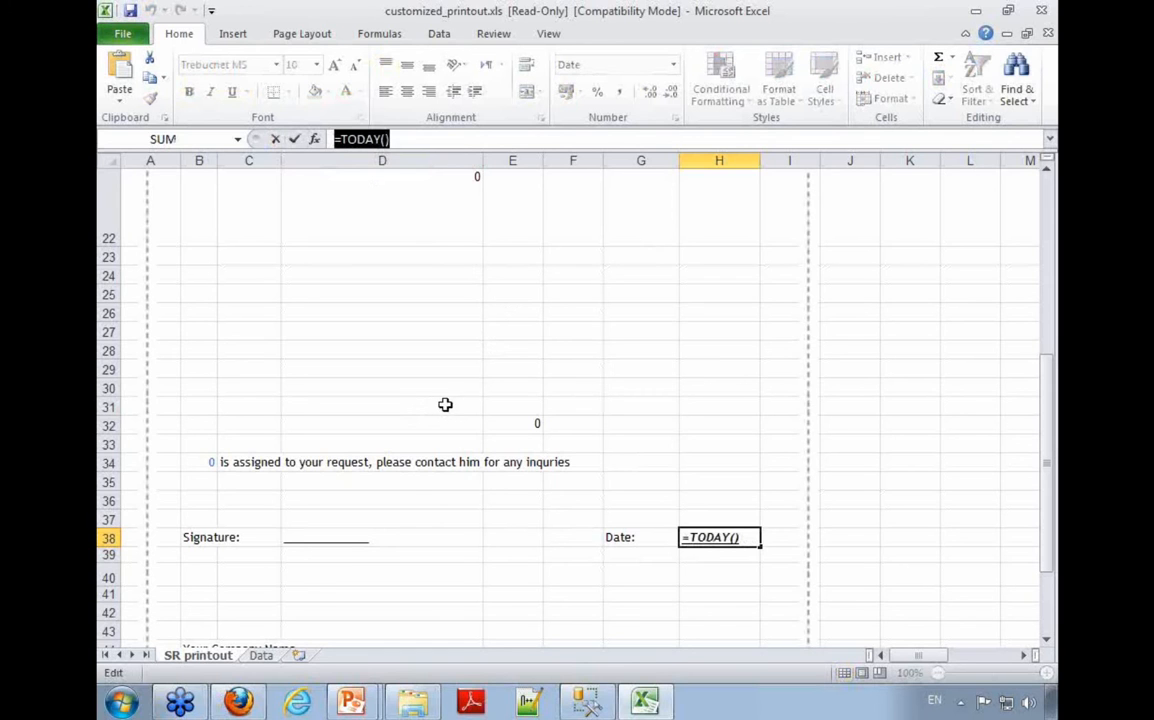
Step: Discard the accidental edit of the date formula and select the company name line in cell B44
{"action": "left_click_drag", "start_coordinate": [1045, 470], "coordinate": [1032, 590]}
{"action": "mouse_move", "coordinate": [192, 460]}
{"action": "left_mouse_down"}
{"action": "mouse_move", "coordinate": [193, 500]}
{"action": "mouse_move", "coordinate": [198, 460]}
{"action": "left_mouse_up"}
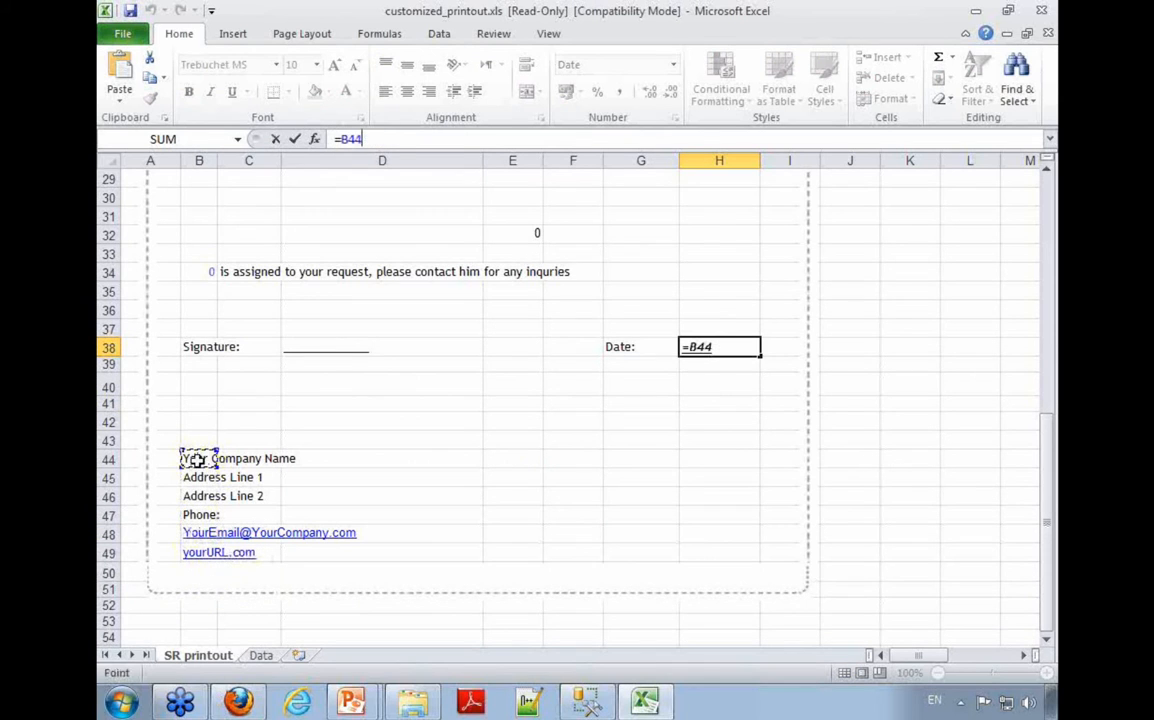
{"action": "key", "text": "Escape"}
{"action": "left_click", "coordinate": [199, 460]}
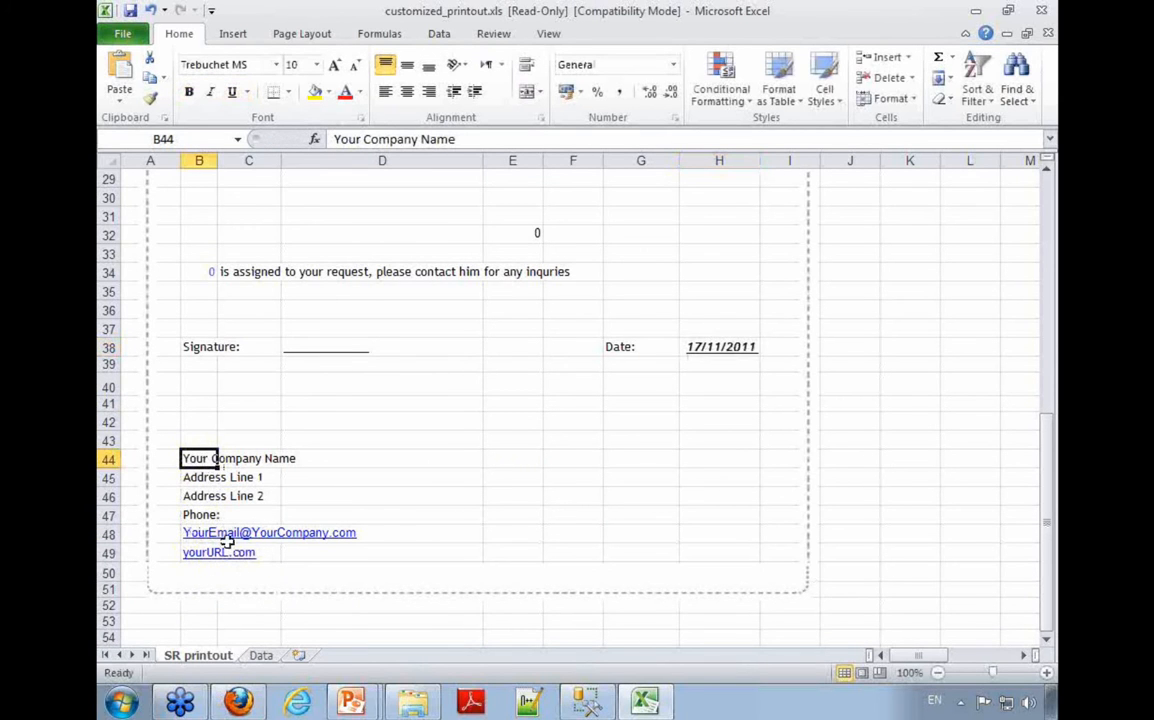
Step: Switch to the Data sheet, fit column A's width to its field names and highlight columns A and B in turn
{"action": "scroll", "coordinate": [228, 538], "scroll_direction": "up", "scroll_amount": 9}
{"action": "scroll", "coordinate": [227, 540], "scroll_direction": "down", "scroll_amount": 5}
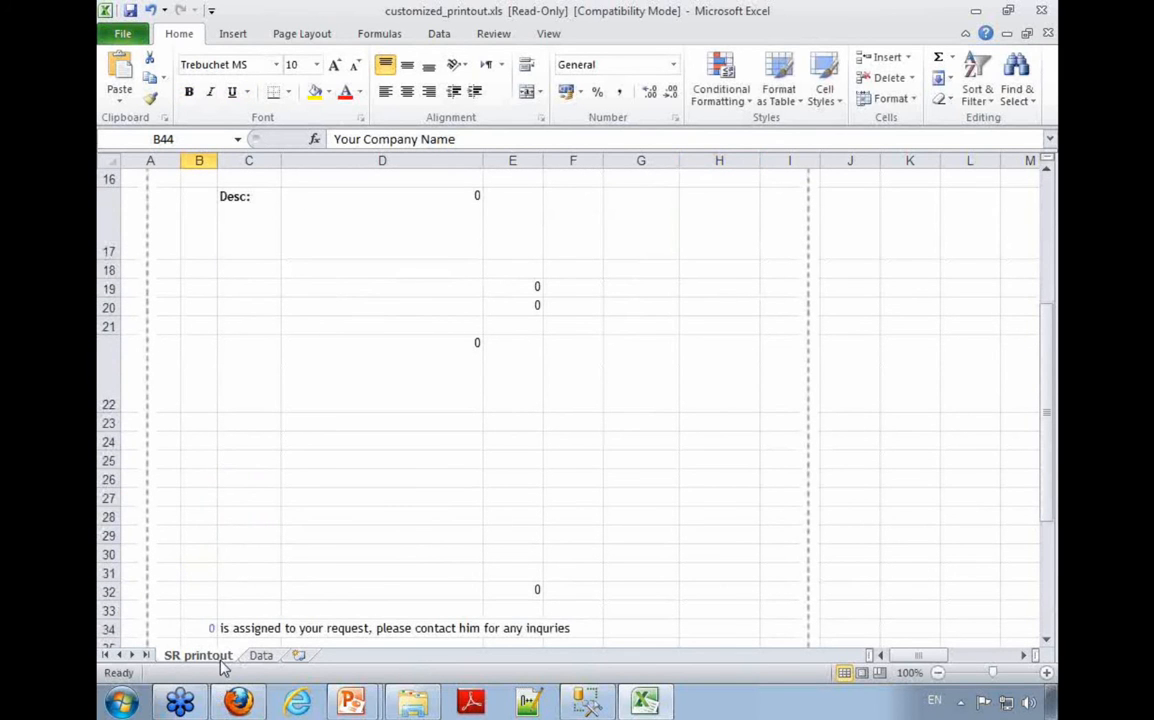
{"action": "left_click", "coordinate": [261, 656]}
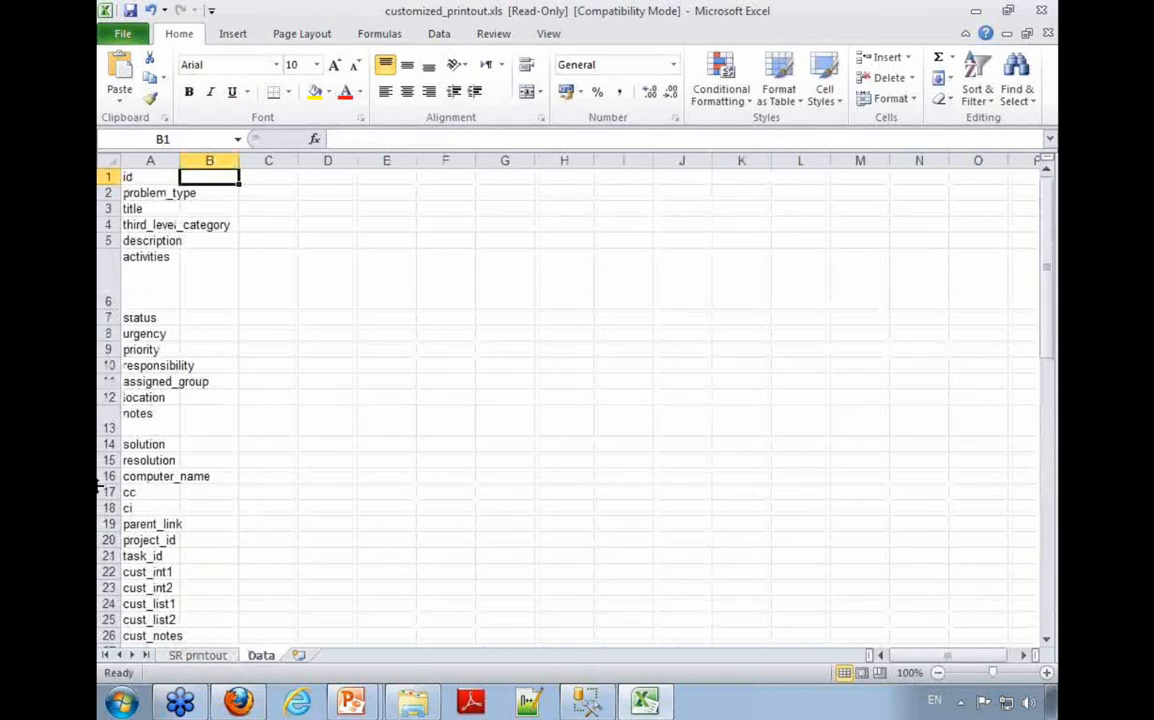
{"action": "left_click", "coordinate": [150, 160]}
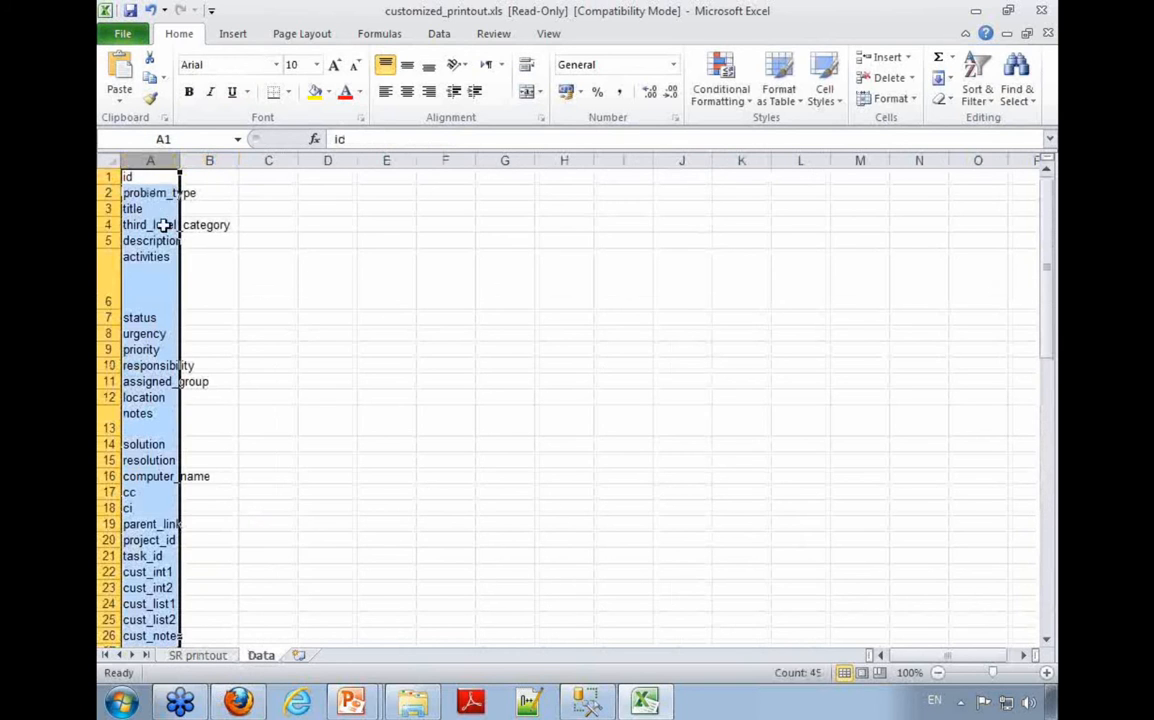
{"action": "double_click", "coordinate": [180, 160]}
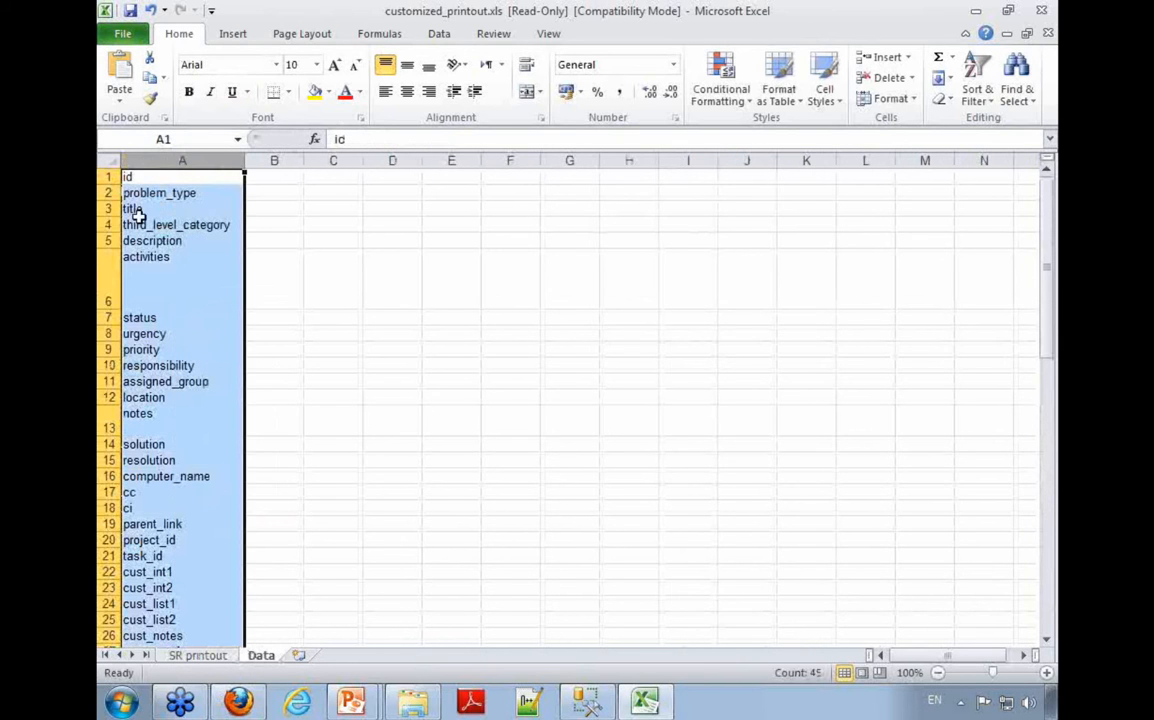
{"action": "left_click", "coordinate": [182, 178]}
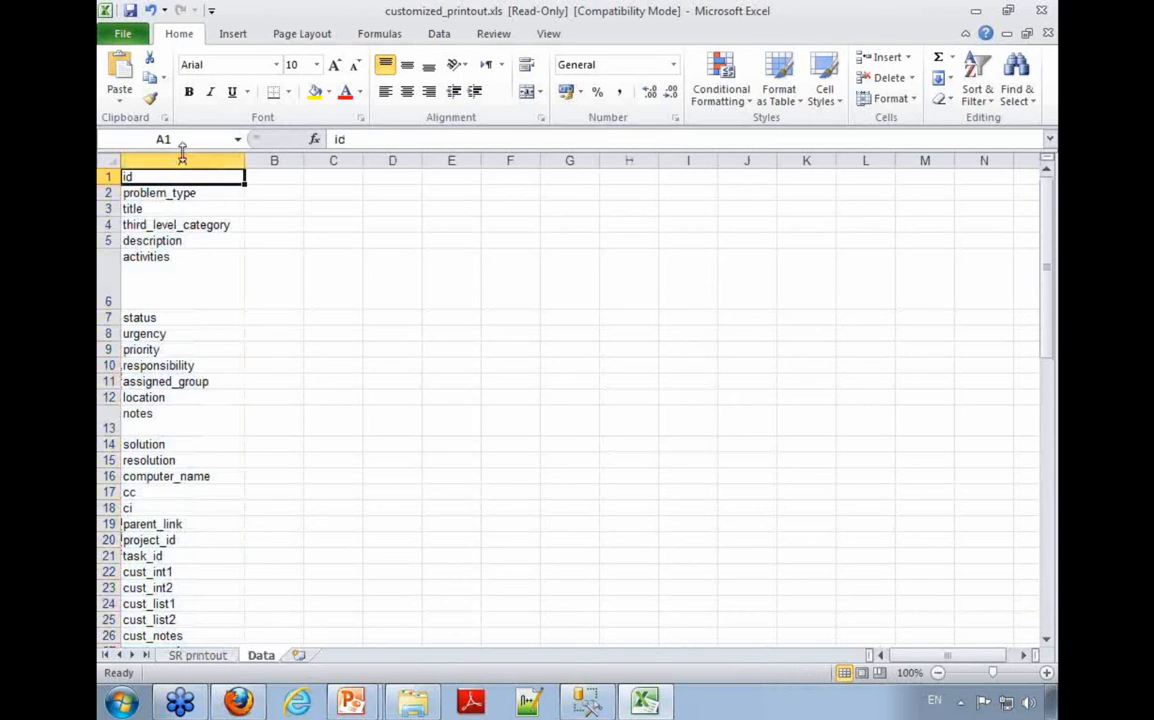
{"action": "left_click", "coordinate": [181, 160]}
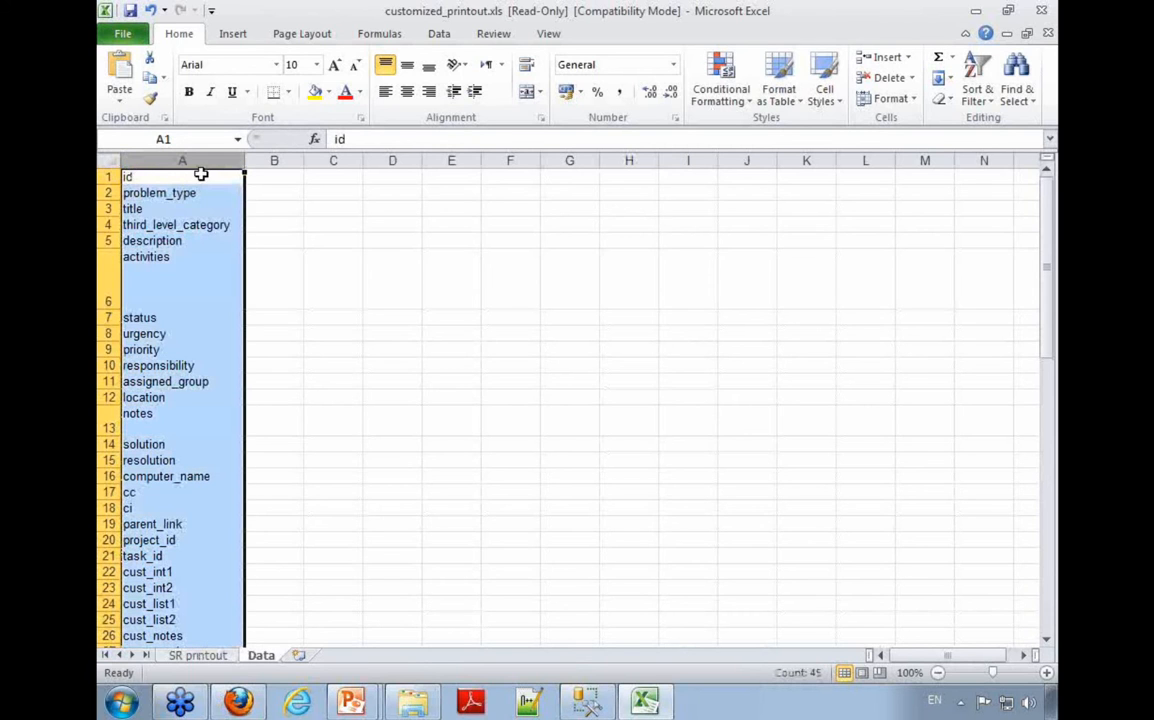
{"action": "left_click", "coordinate": [278, 160]}
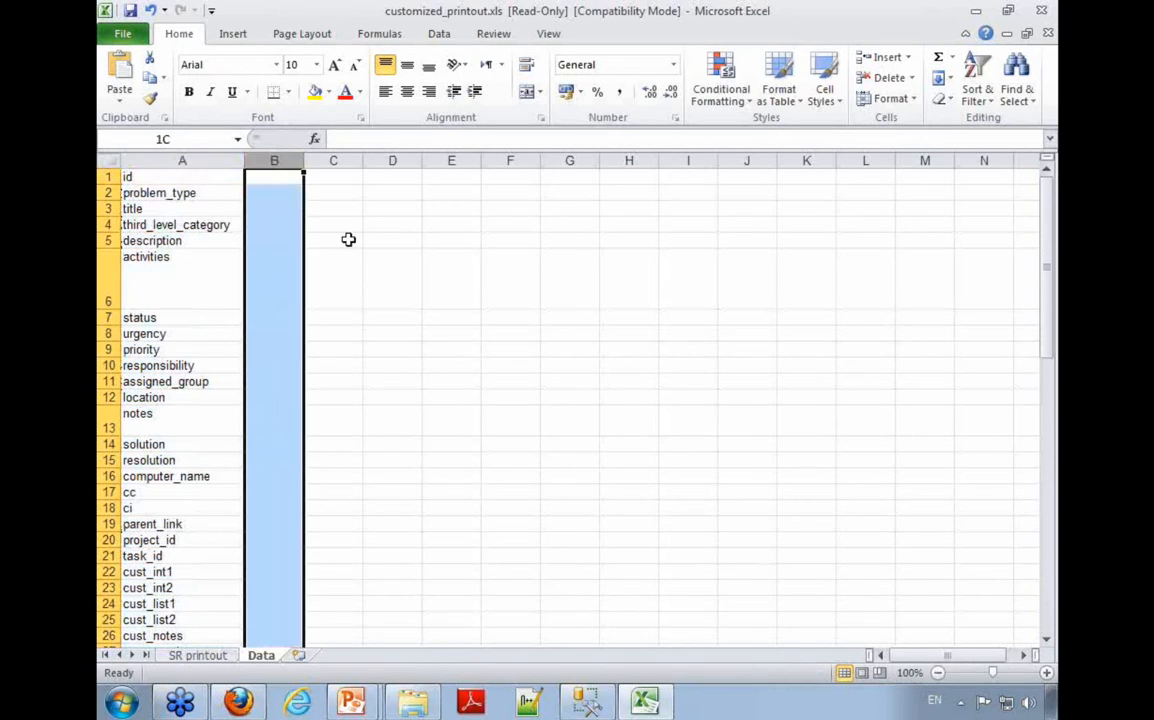
Step: Return to the templates folder, open cert_trial_GenericPrintout.xls and show its Data sheet
{"action": "left_click", "coordinate": [660, 708]}
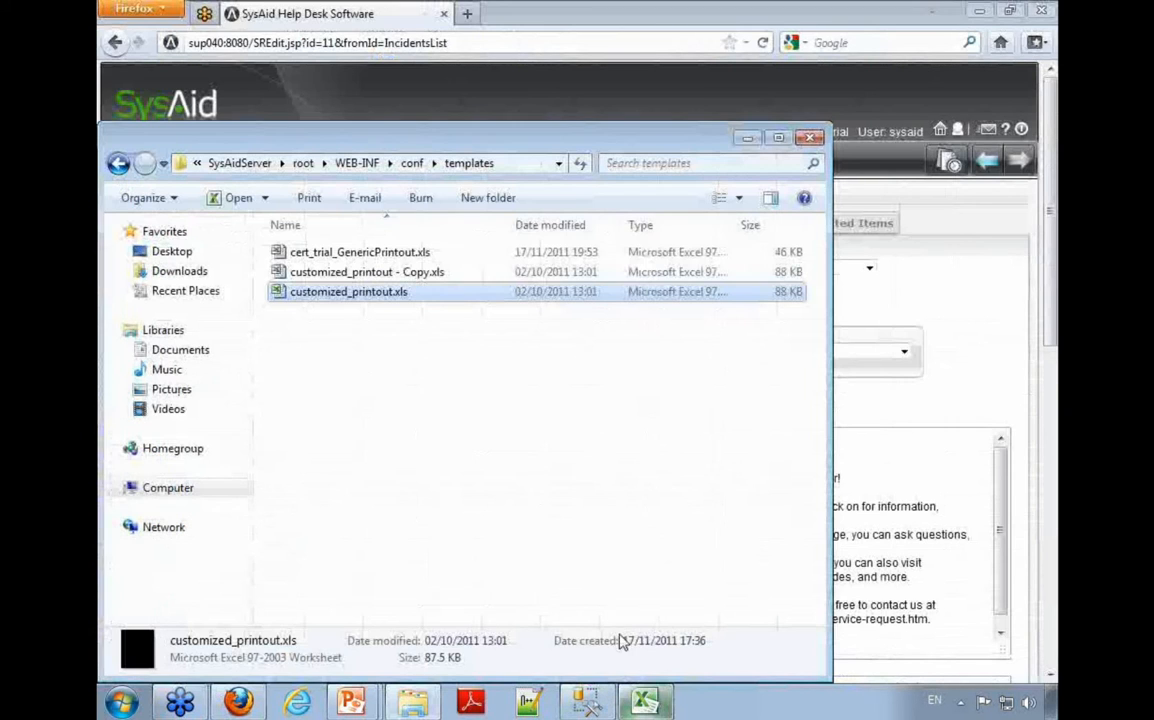
{"action": "double_click", "coordinate": [345, 254]}
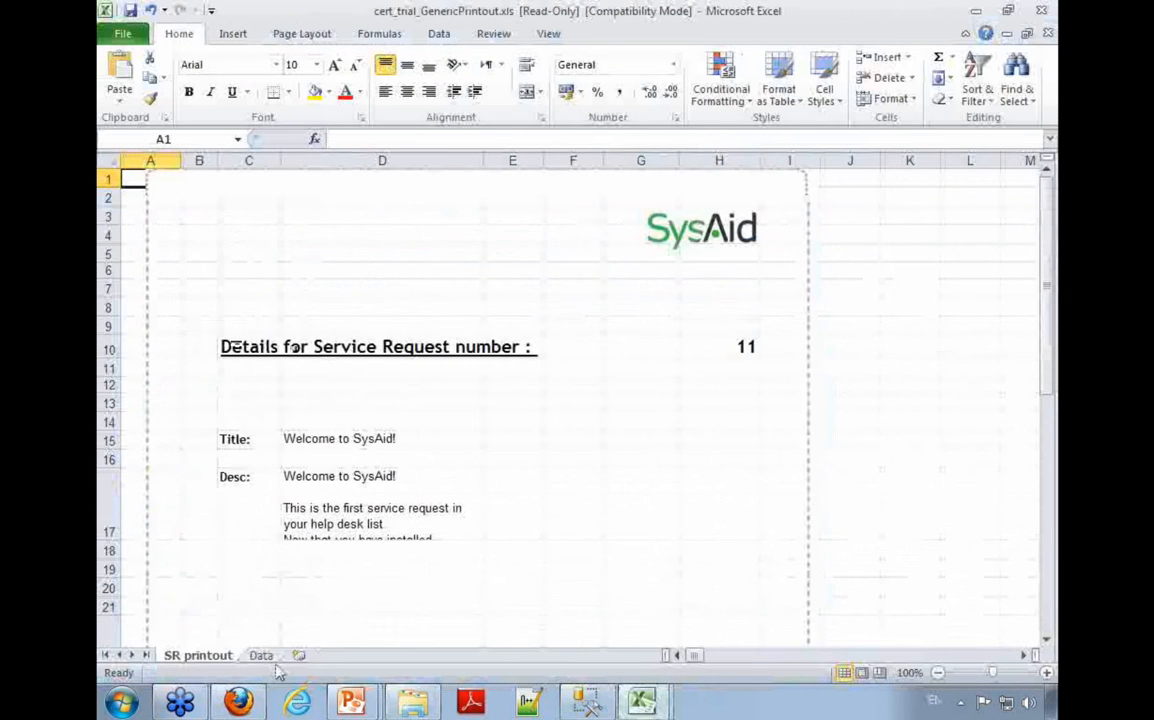
{"action": "left_click", "coordinate": [260, 655]}
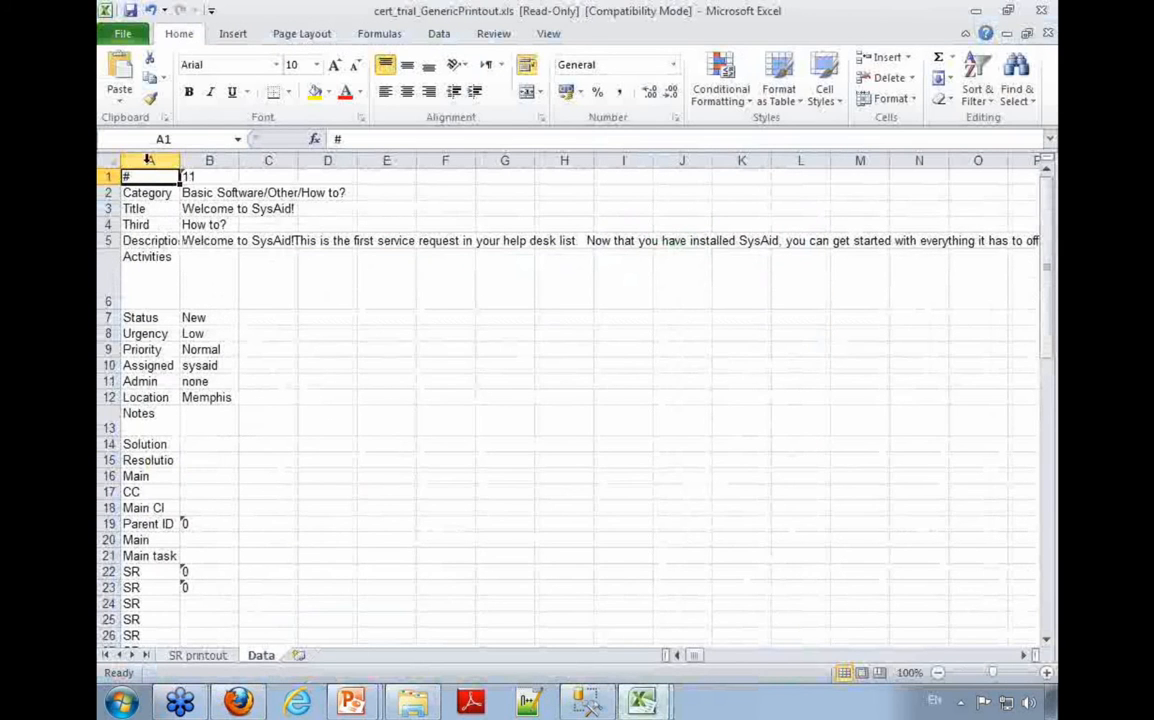
Step: Highlight the values in column B and cell B1, and compare them with request number cell H10 on the SR printout sheet
{"action": "left_click", "coordinate": [209, 160]}
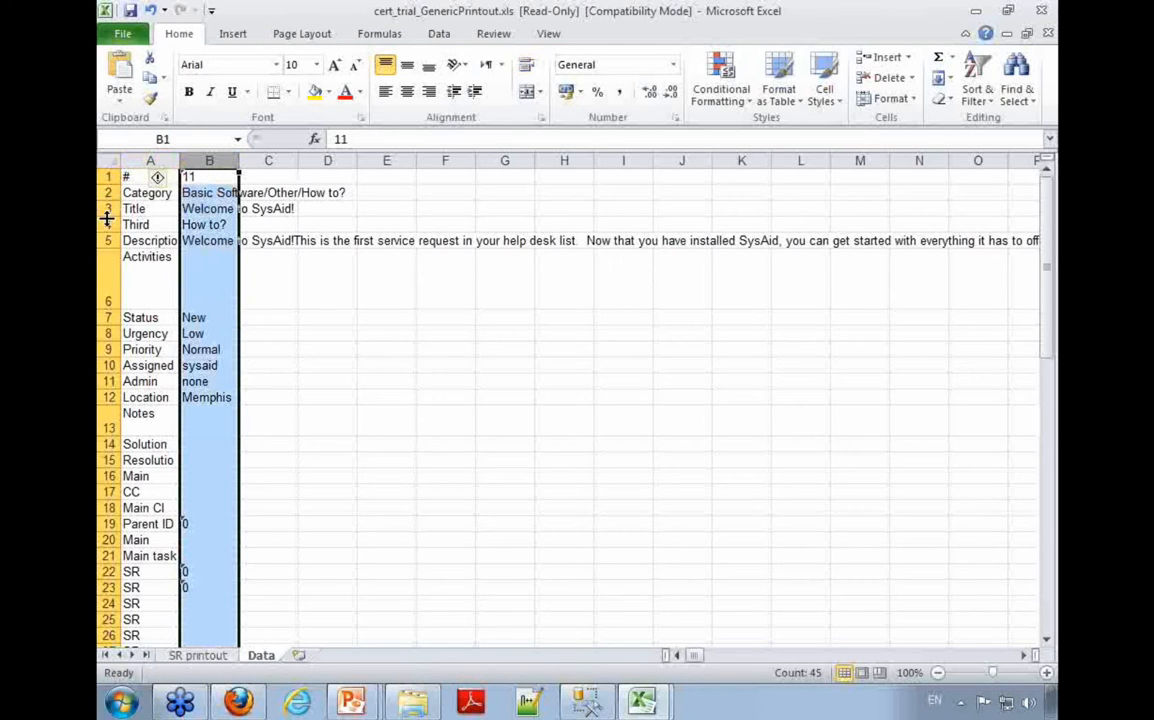
{"action": "left_click", "coordinate": [199, 184]}
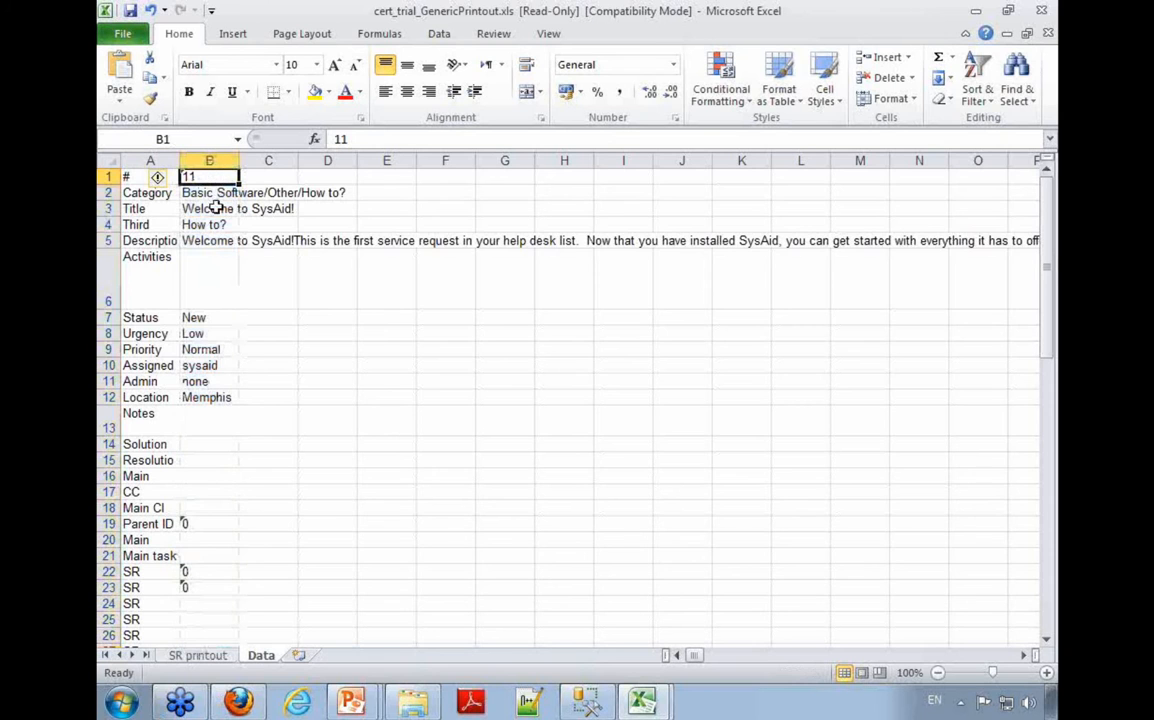
{"action": "left_click", "coordinate": [210, 657]}
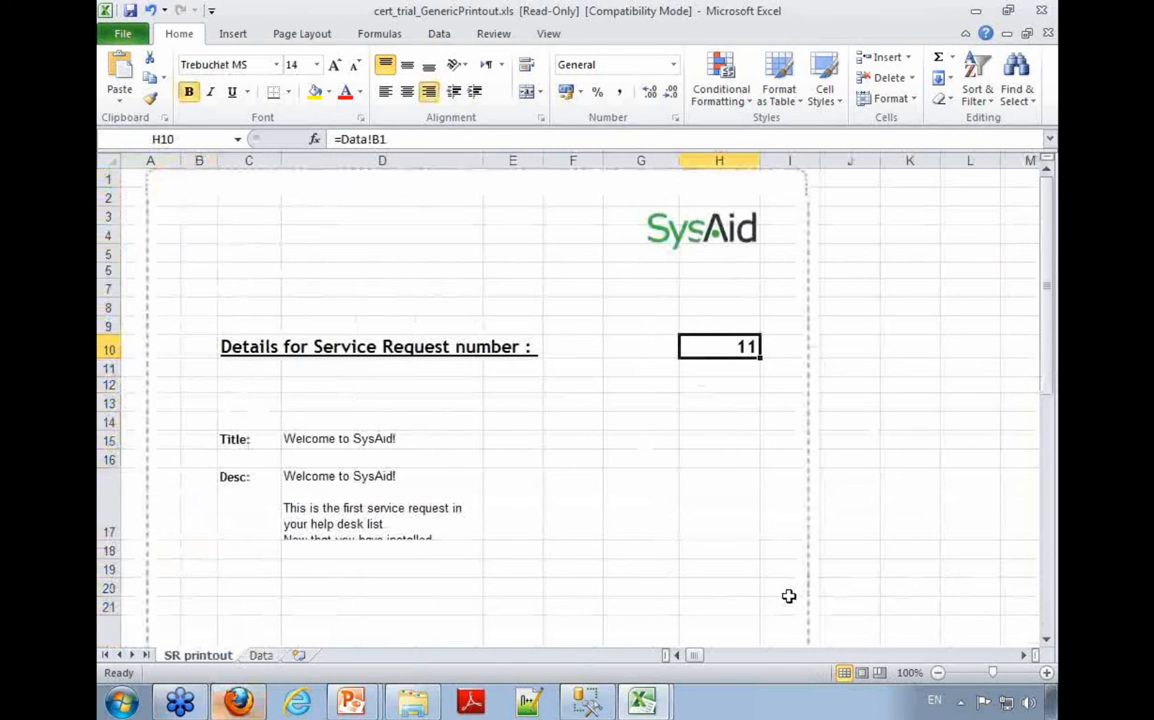
Step: Close cert_trial_GenericPrintout.xls and show the SR printout sheet of customized_printout.xls
{"action": "left_click", "coordinate": [1041, 12]}
{"action": "left_click", "coordinate": [572, 392]}
{"action": "left_click", "coordinate": [215, 350]}
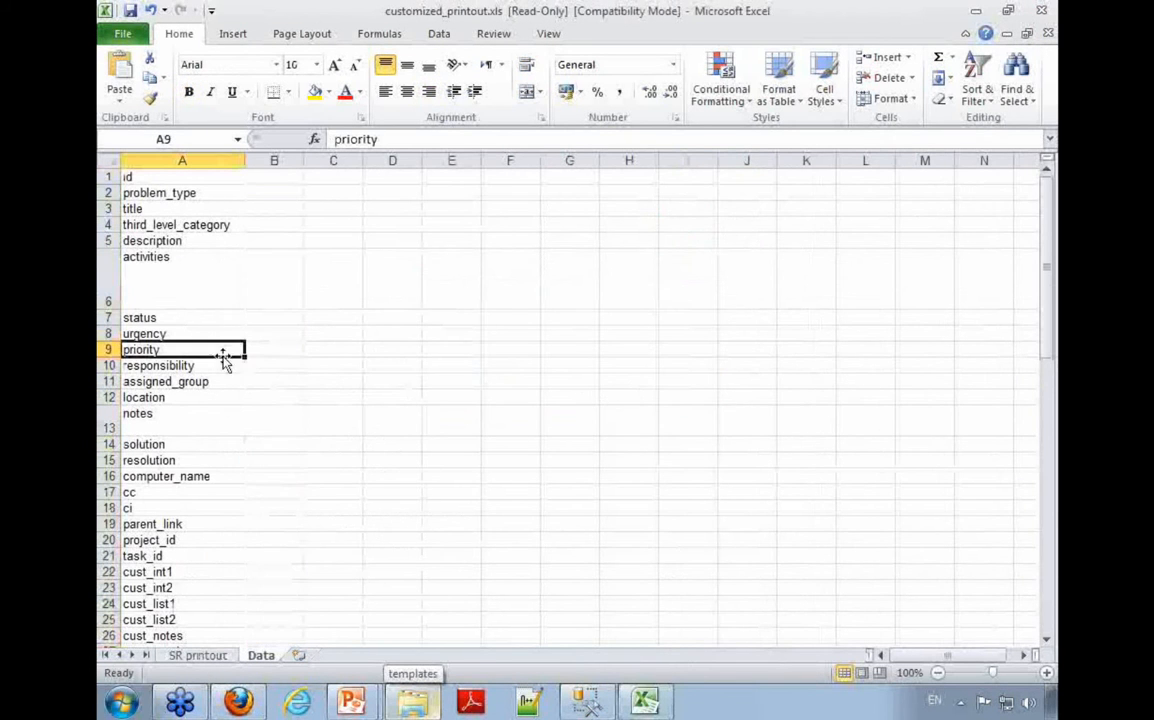
{"action": "left_click", "coordinate": [197, 655]}
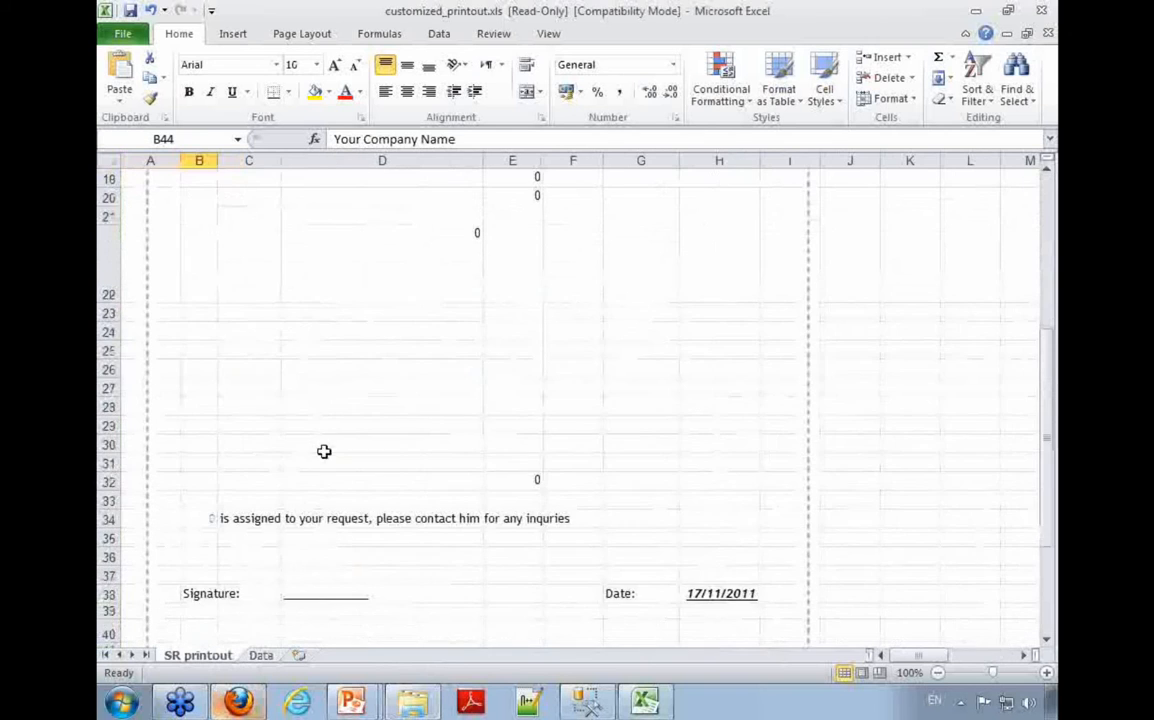
Step: Clear the placeholder values in rows 19 to 22 below the description on the SR printout sheet
{"action": "scroll", "coordinate": [493, 428], "scroll_direction": "up", "scroll_amount": 3}
{"action": "left_click_drag", "start_coordinate": [592, 407], "coordinate": [279, 472]}
{"action": "left_click", "coordinate": [295, 414]}
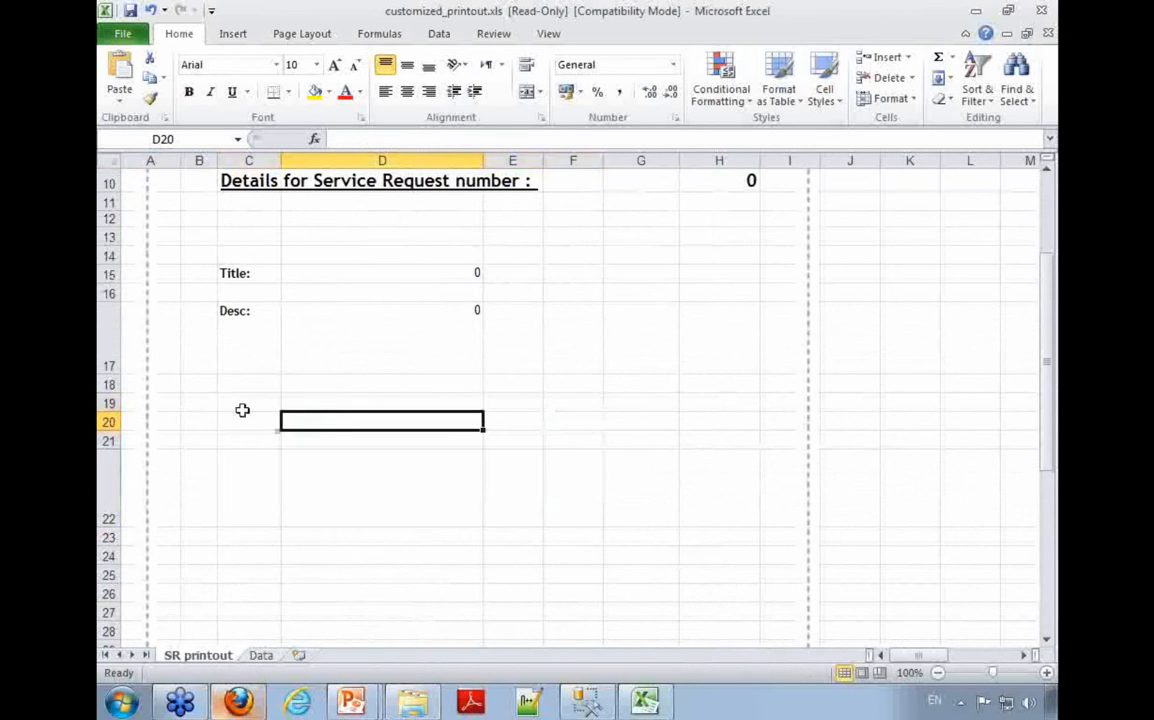
Step: Add the label "Location:" in cell C19, below the Desc row
{"action": "left_click", "coordinate": [241, 402]}
{"action": "type", "text": "Location:"}
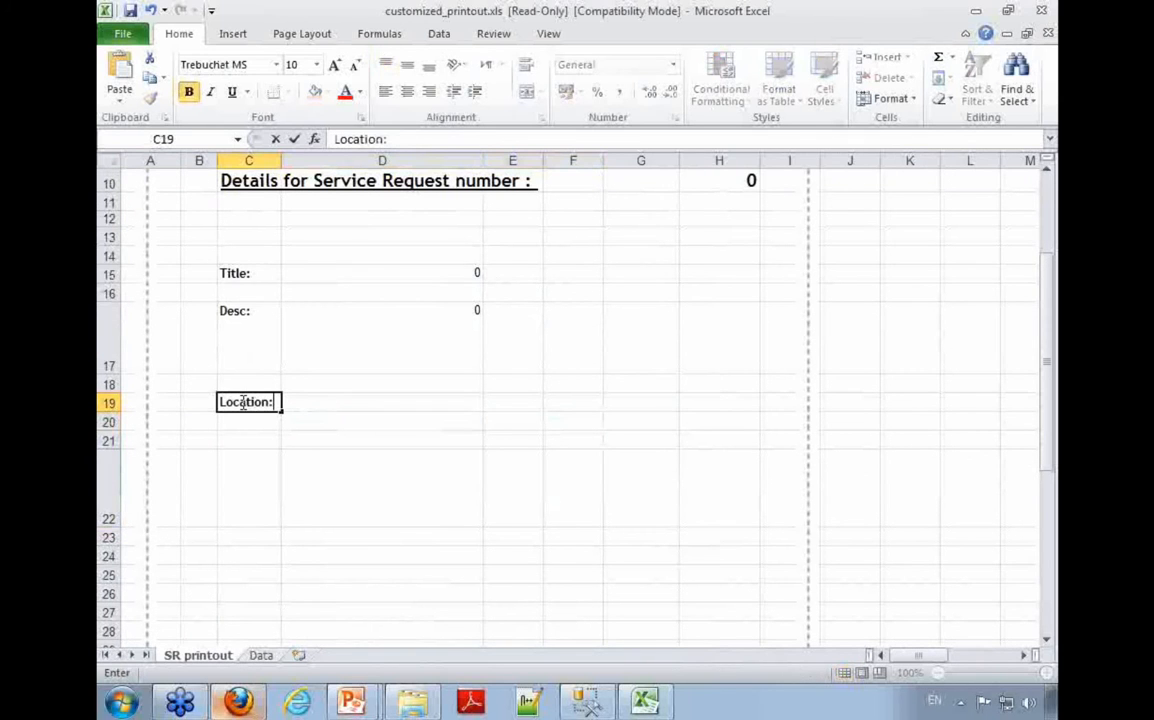
{"action": "key", "text": "Tab"}
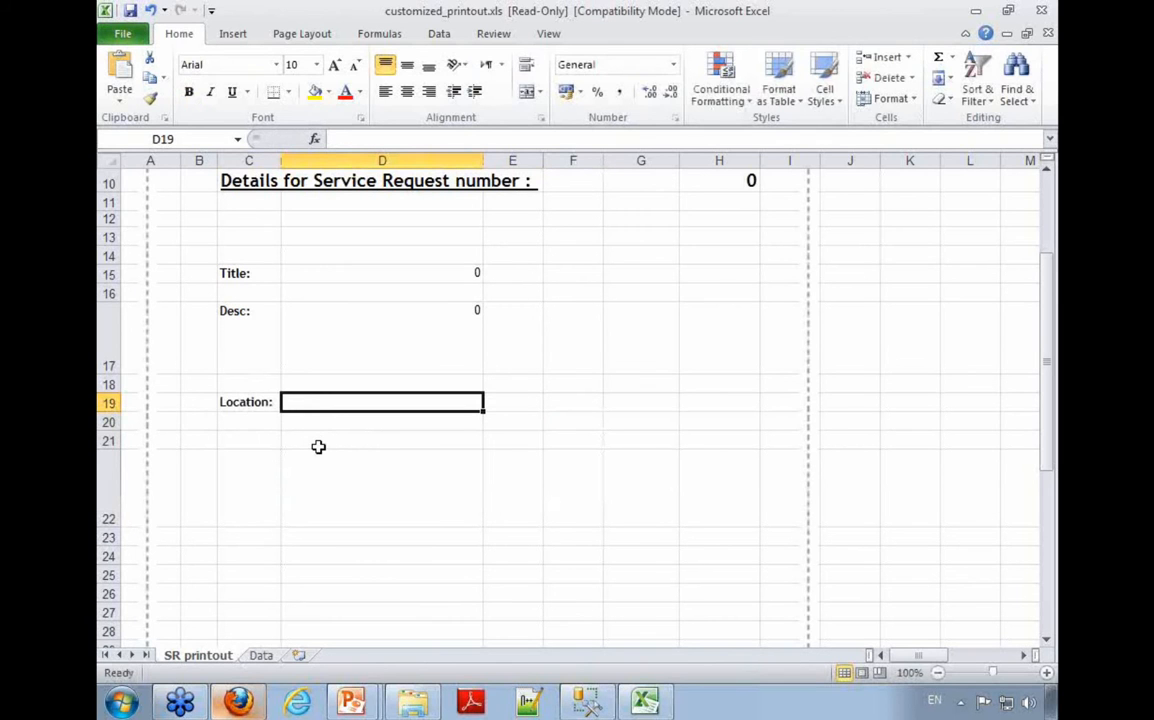
Step: Link cell D19 to the location value on the Data sheet with the formula =Data!B12
{"action": "type", "text": "="}
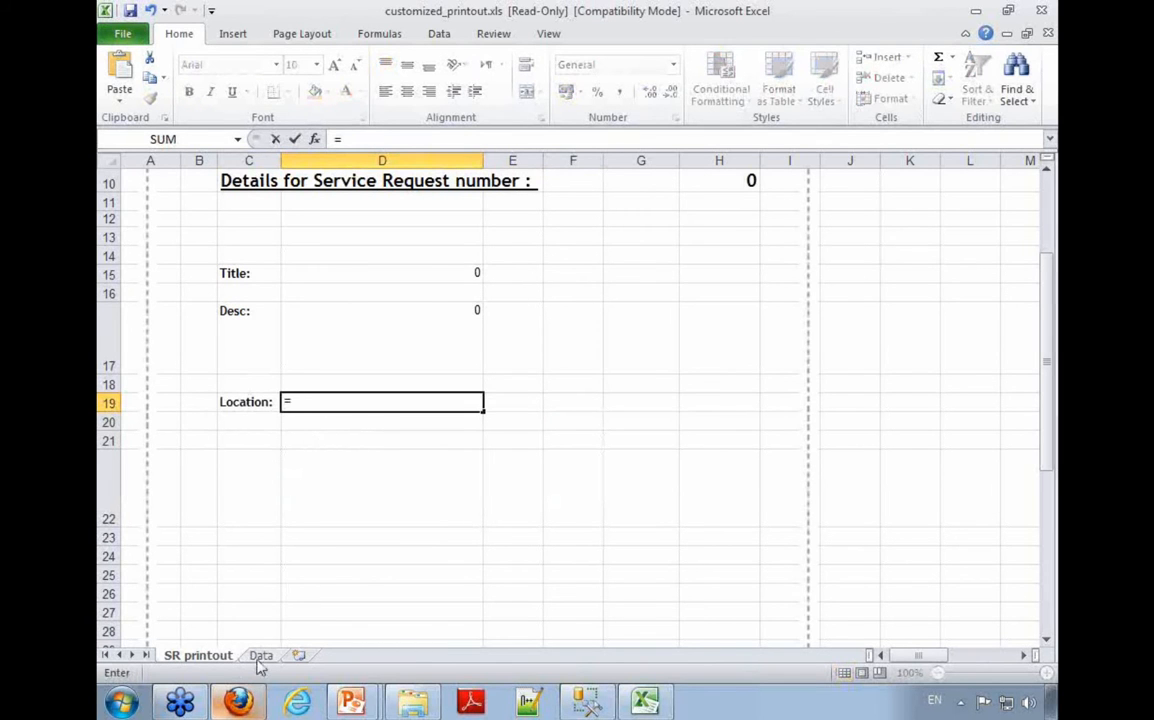
{"action": "left_click", "coordinate": [260, 656]}
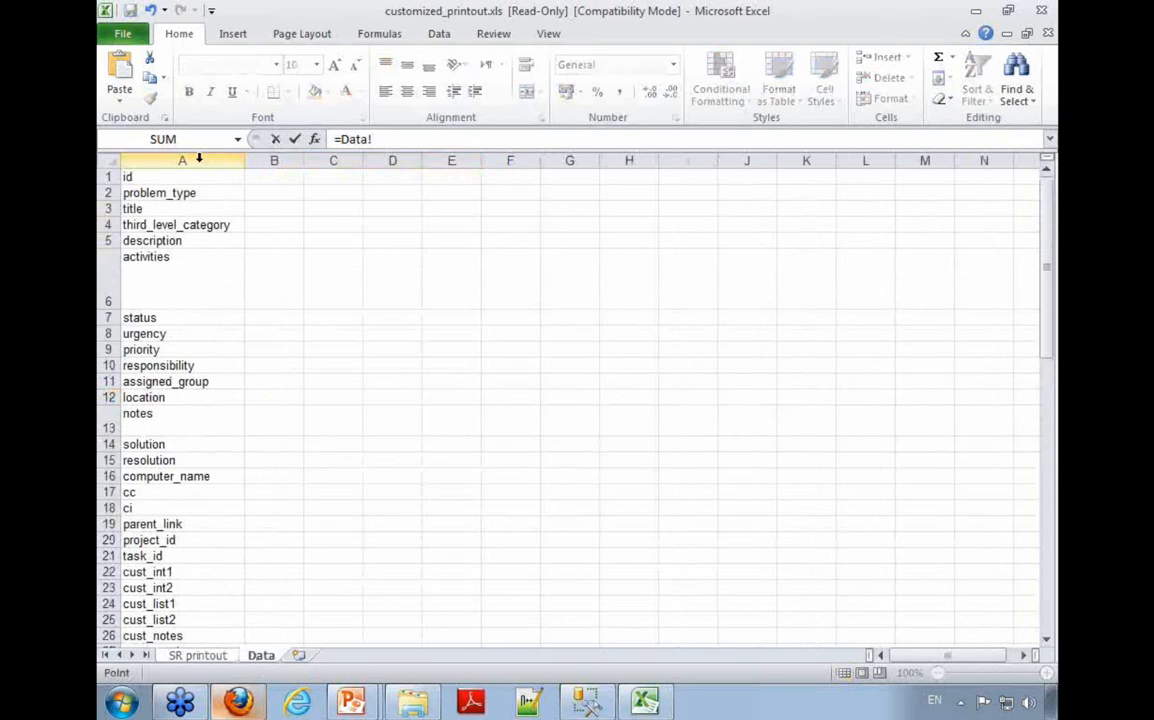
{"action": "left_click", "coordinate": [152, 397]}
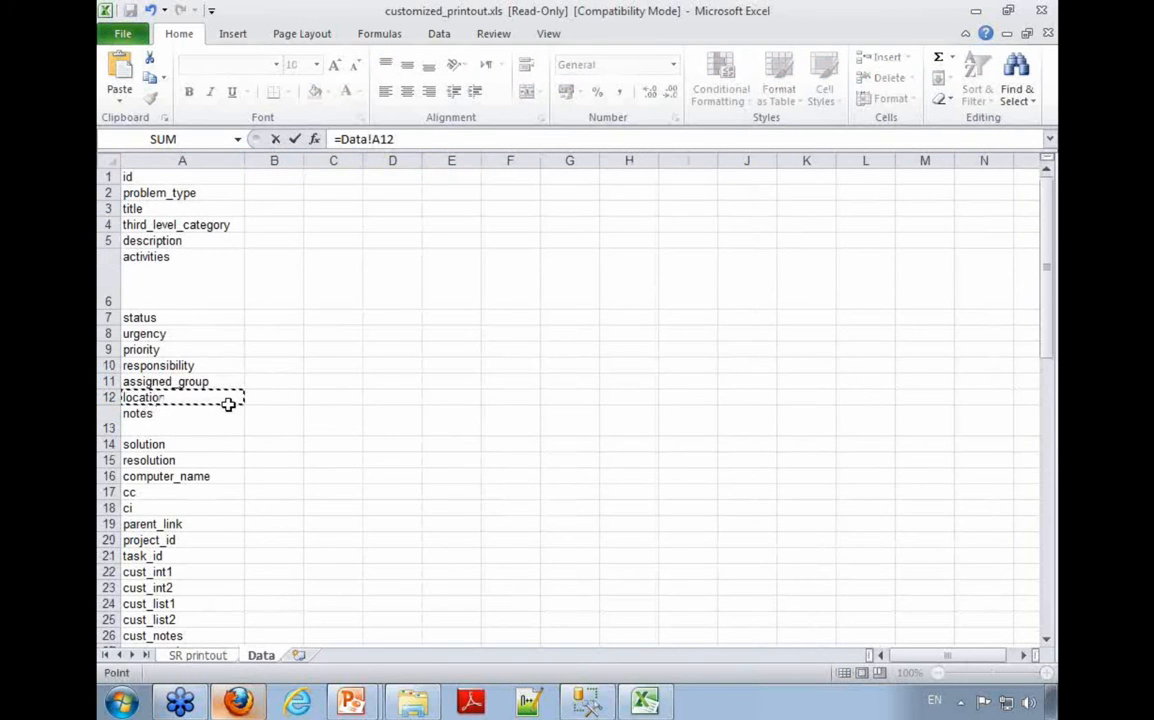
{"action": "left_click", "coordinate": [268, 400]}
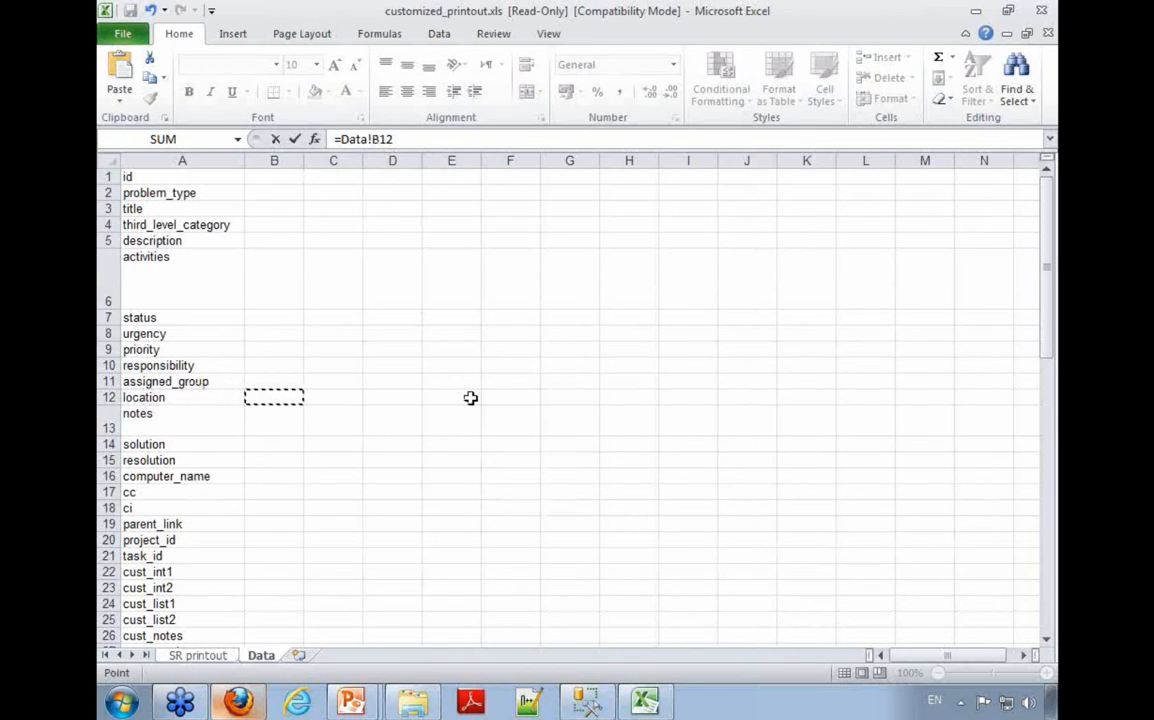
{"action": "key", "text": "Return"}
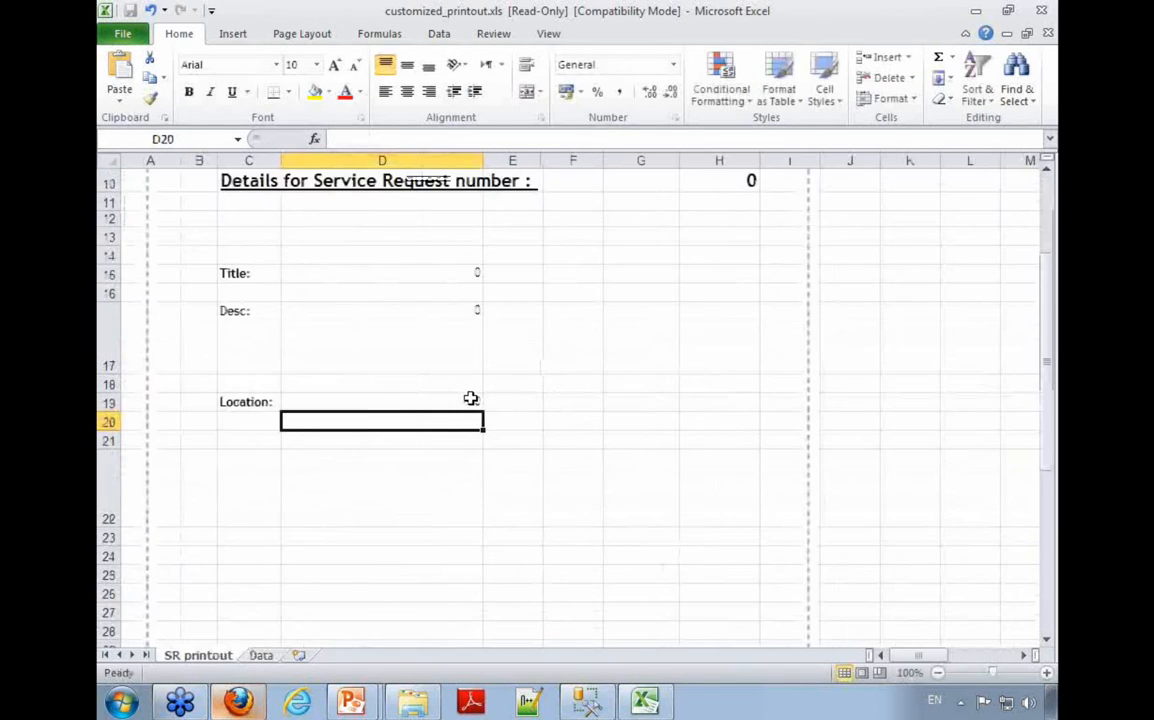
{"action": "left_click", "coordinate": [470, 398]}
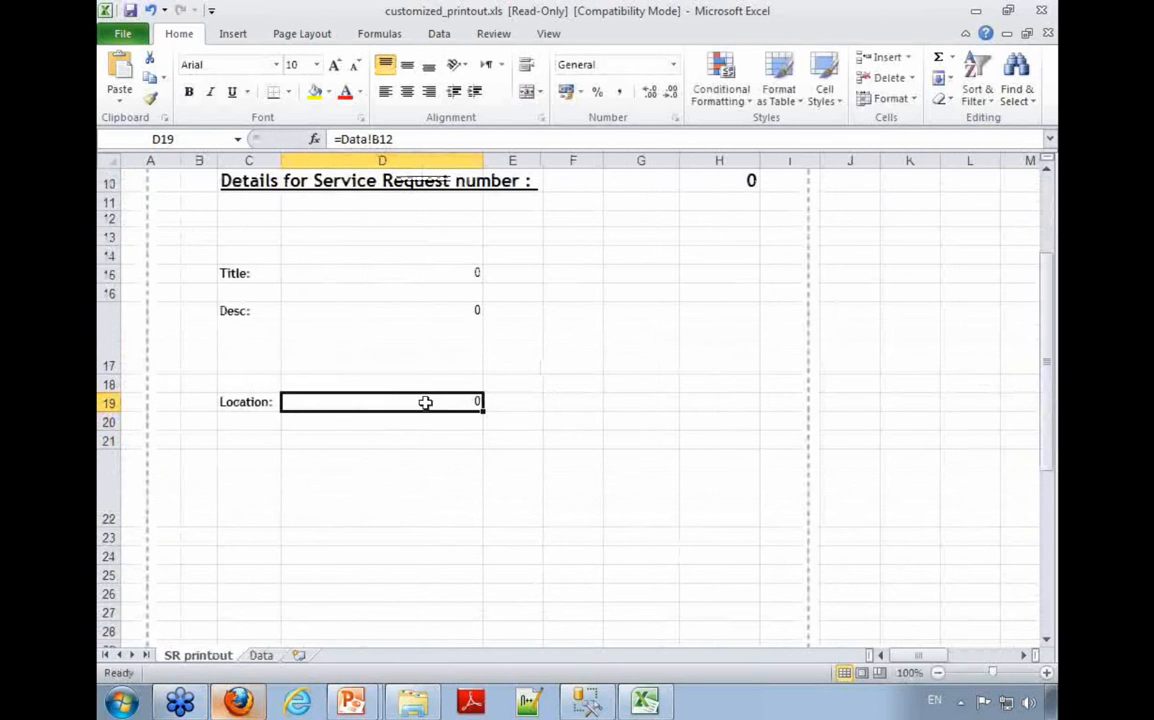
Step: Remove the formula from description cell D17
{"action": "left_click", "coordinate": [368, 329]}
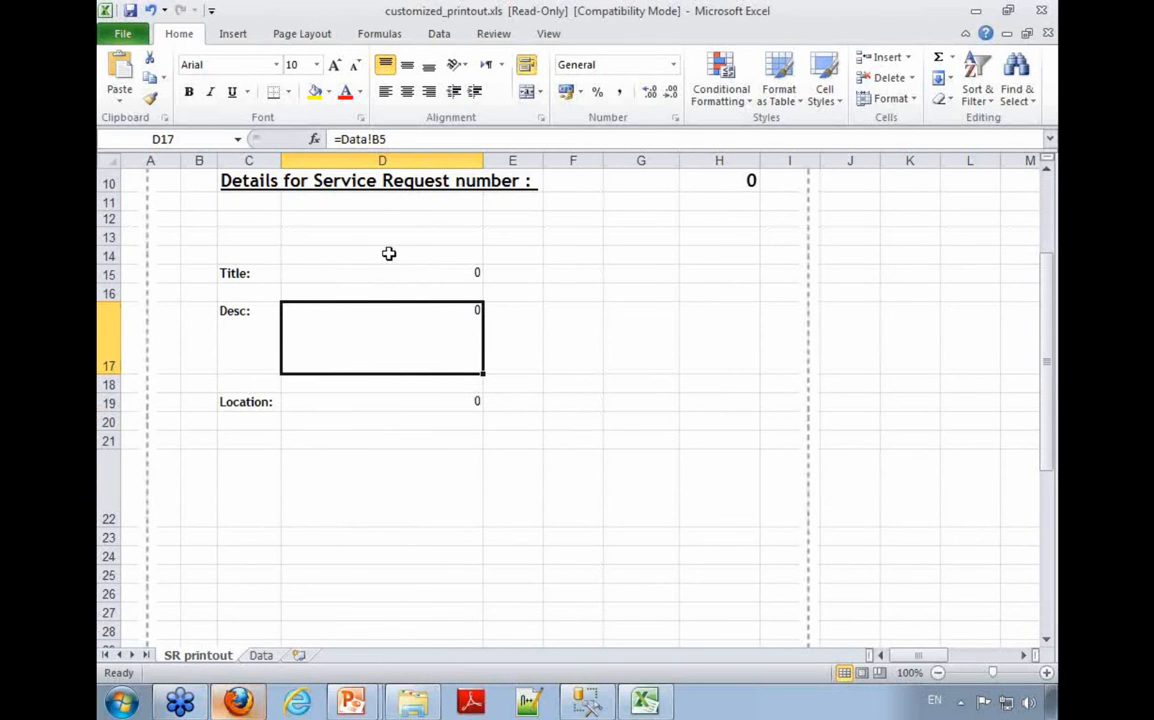
{"action": "left_click_drag", "start_coordinate": [386, 139], "coordinate": [334, 139]}
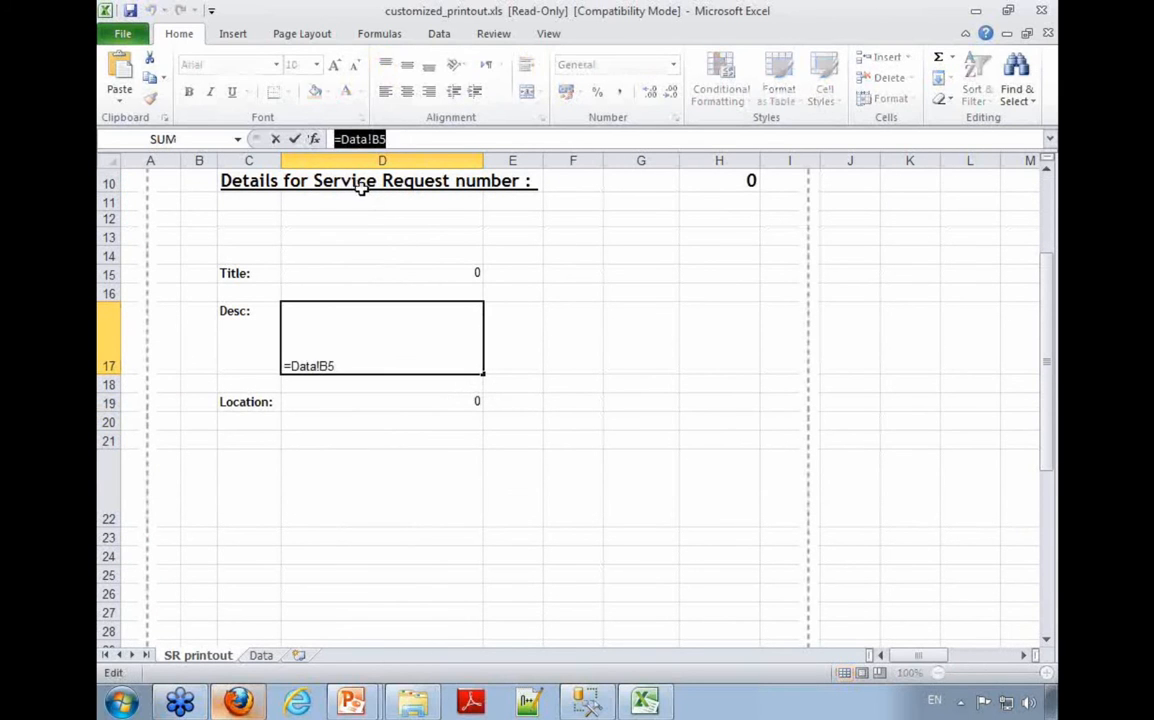
{"action": "key", "text": "Delete"}
{"action": "left_click", "coordinate": [535, 353]}
Step: Merge cells D17 to H17 into one wide description cell through the Format Cells alignment settings
{"action": "left_click_drag", "start_coordinate": [412, 353], "coordinate": [691, 341]}
{"action": "right_click", "coordinate": [692, 341]}
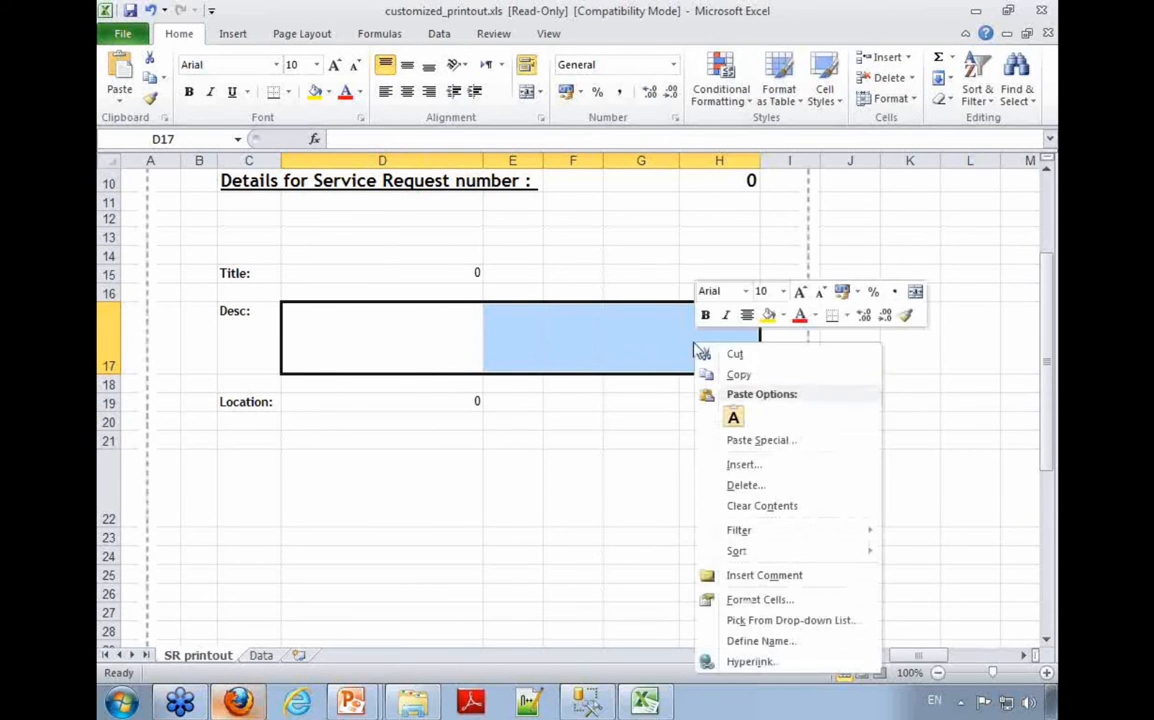
{"action": "left_click", "coordinate": [812, 599]}
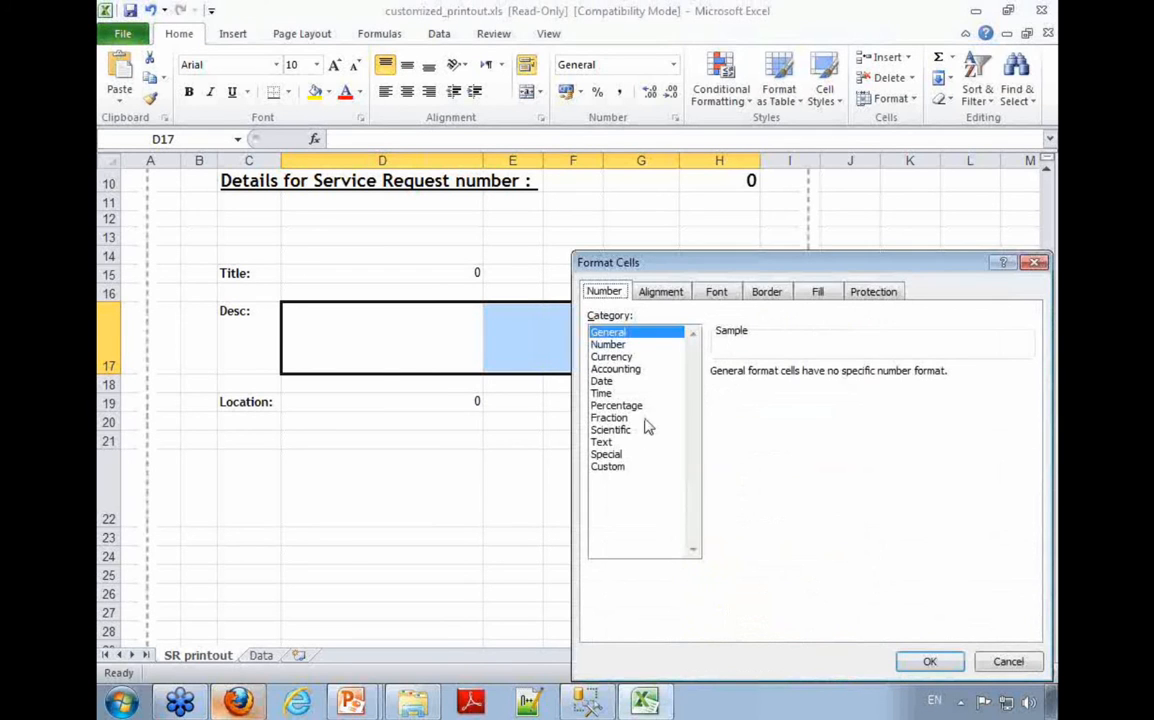
{"action": "left_click", "coordinate": [722, 297]}
{"action": "left_click", "coordinate": [675, 297]}
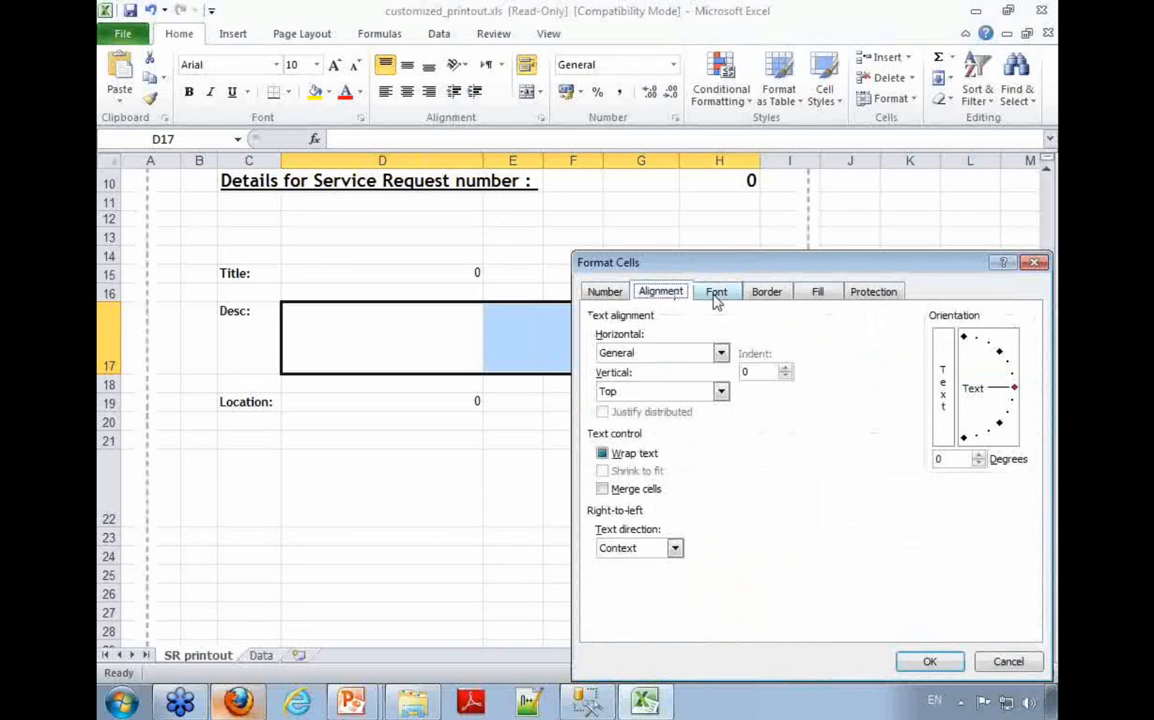
{"action": "left_click", "coordinate": [655, 488]}
{"action": "left_click", "coordinate": [930, 661]}
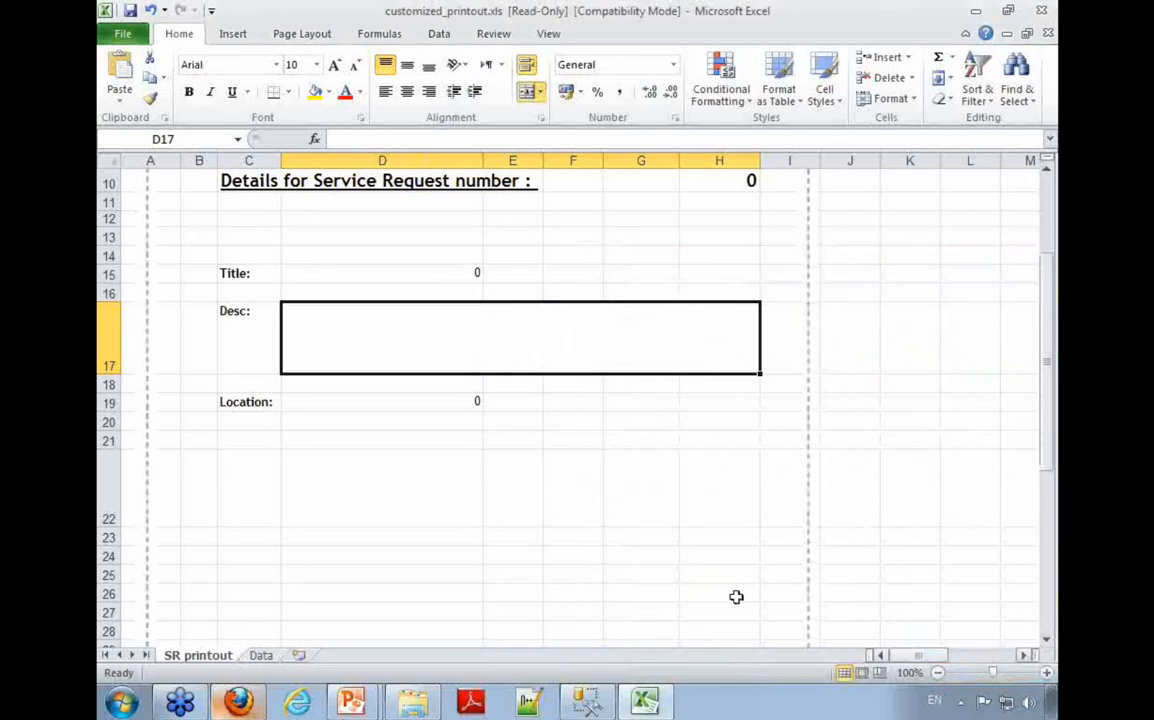
Step: Enter the formula =Data!B5 in the merged description cell and align its content to the left
{"action": "left_click", "coordinate": [451, 502]}
{"action": "left_click", "coordinate": [527, 331]}
{"action": "left_click", "coordinate": [352, 139]}
{"action": "type", "text": "=Data!B5"}
{"action": "left_click", "coordinate": [481, 458]}
{"action": "left_click", "coordinate": [613, 347]}
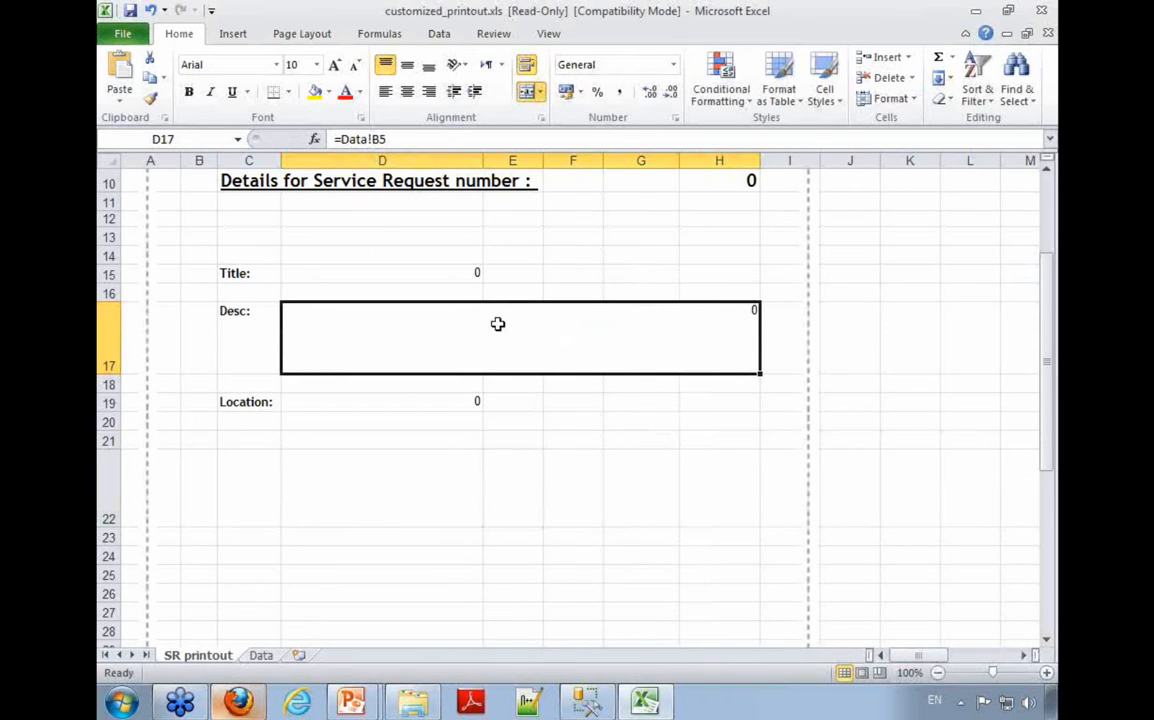
{"action": "left_click", "coordinate": [386, 93]}
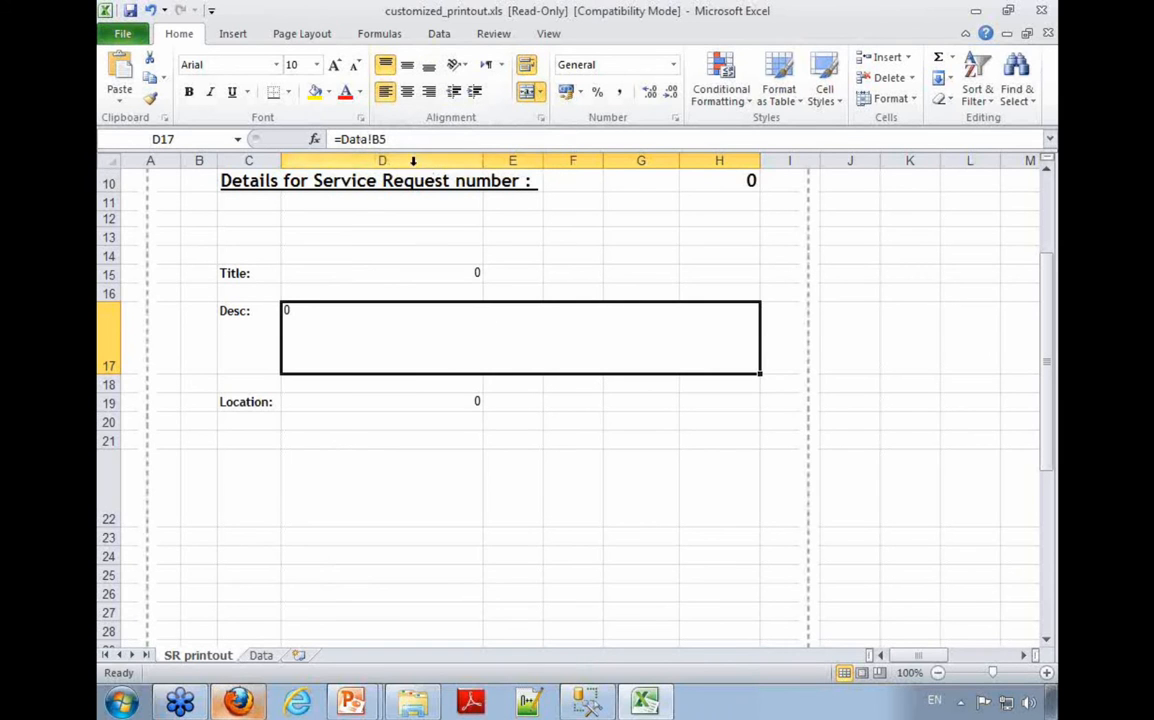
{"action": "left_click", "coordinate": [573, 236]}
Step: Start saving the read-only workbook and check the properties of customized_printout.xls in the templates folder
{"action": "key", "text": "ctrl+s"}
{"action": "left_click", "coordinate": [578, 398]}
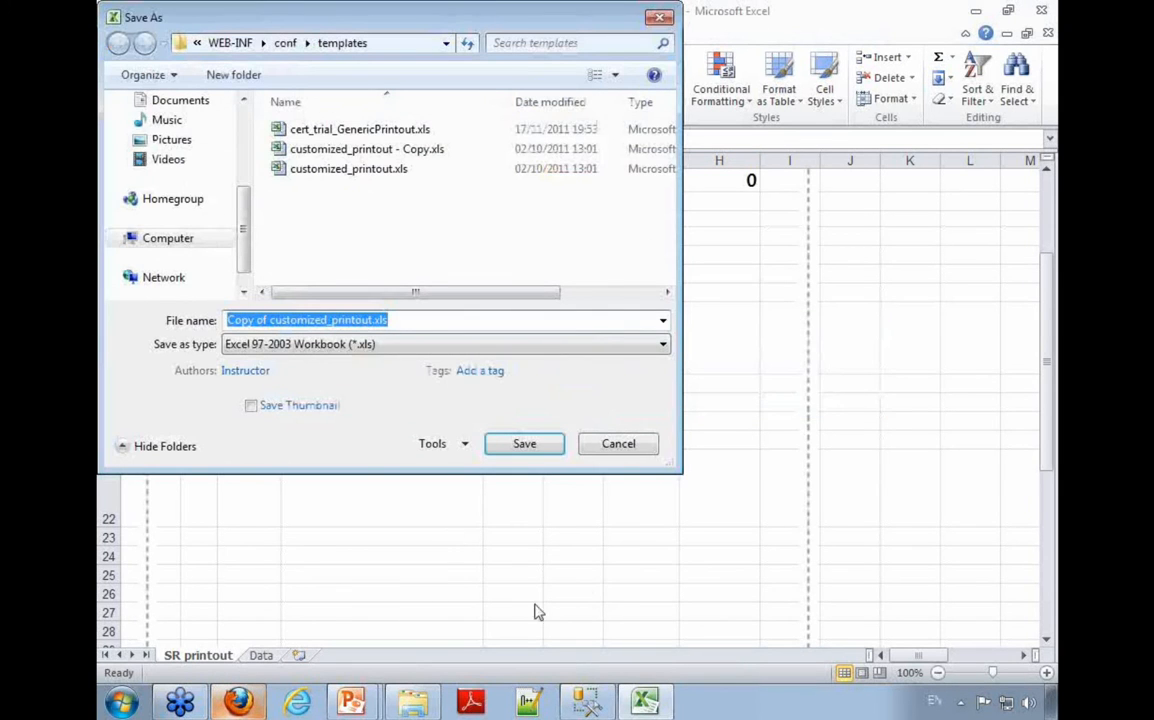
{"action": "left_click", "coordinate": [393, 708]}
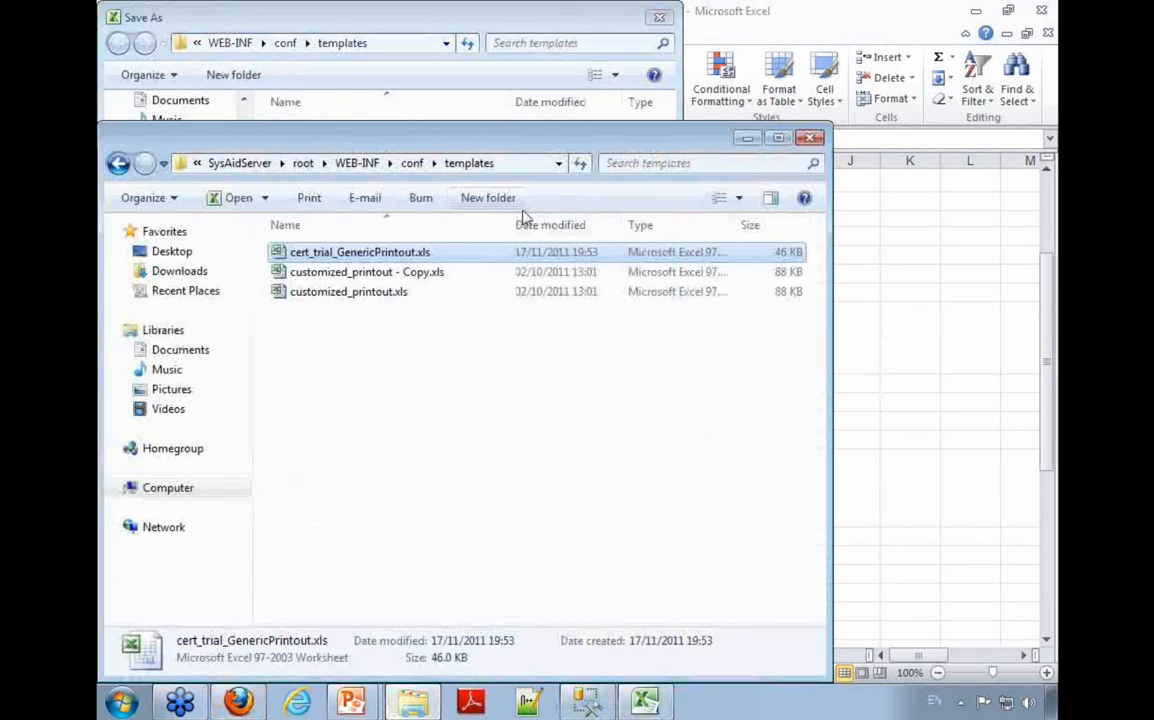
{"action": "right_click", "coordinate": [362, 292]}
{"action": "left_click", "coordinate": [419, 657]}
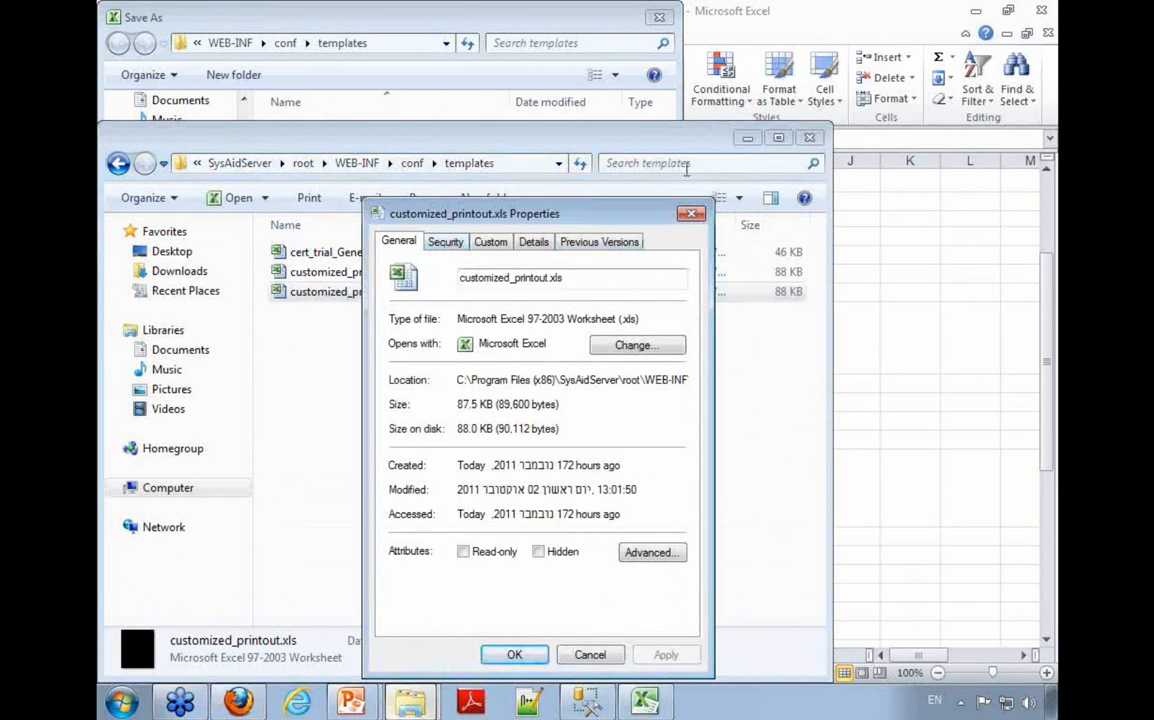
{"action": "left_click", "coordinate": [691, 214]}
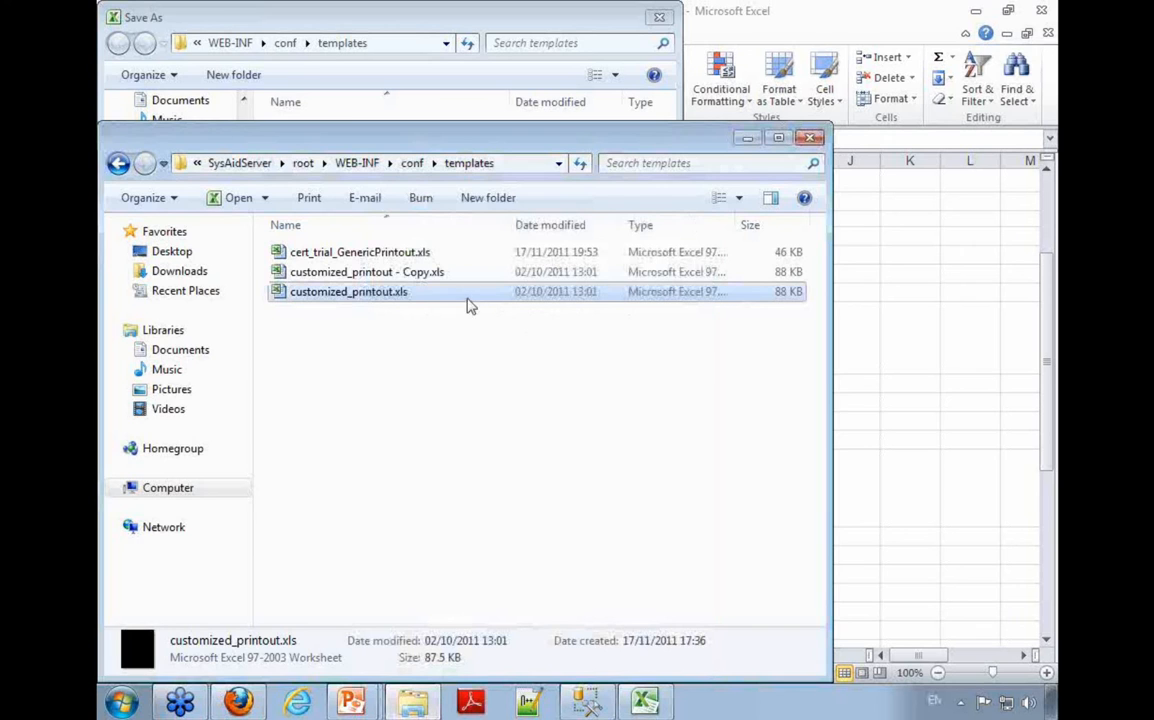
Step: Try to save the workbook in the templates folder as Copy of customized_printout.xls
{"action": "left_click", "coordinate": [425, 30]}
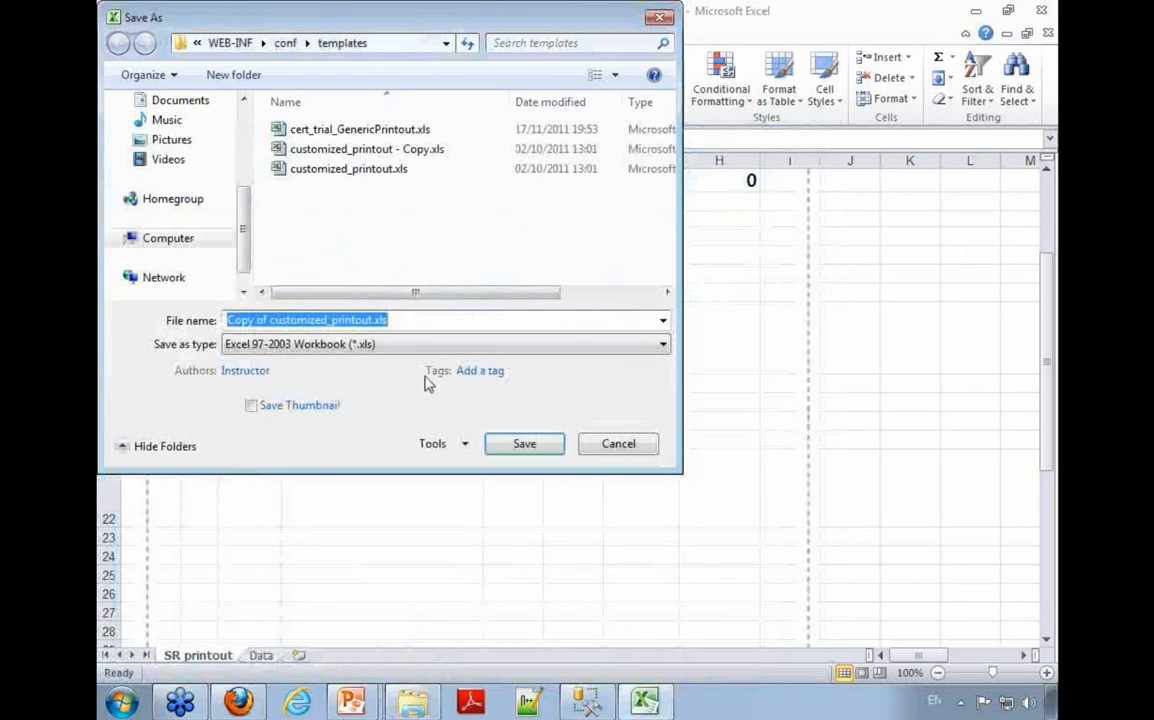
{"action": "left_click", "coordinate": [524, 443]}
{"action": "left_click", "coordinate": [725, 386]}
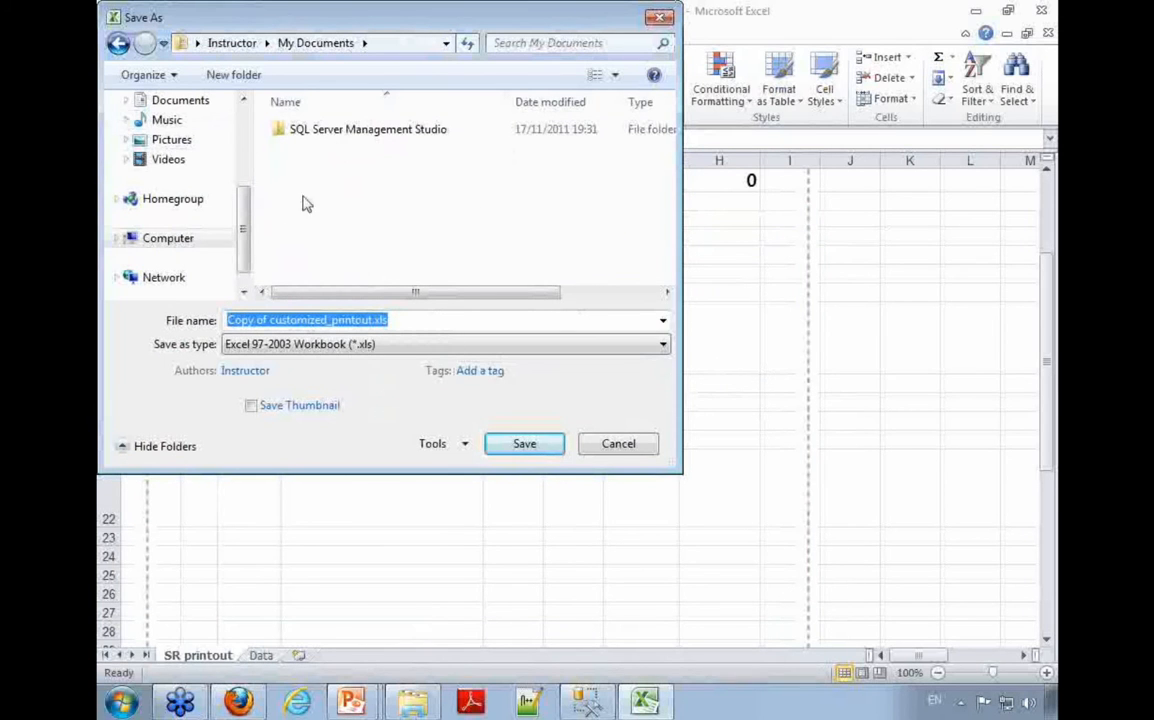
Step: Save the workbook in the Documents library under the name customized_printout.xls
{"action": "scroll", "coordinate": [227, 221], "scroll_direction": "up", "scroll_amount": 3}
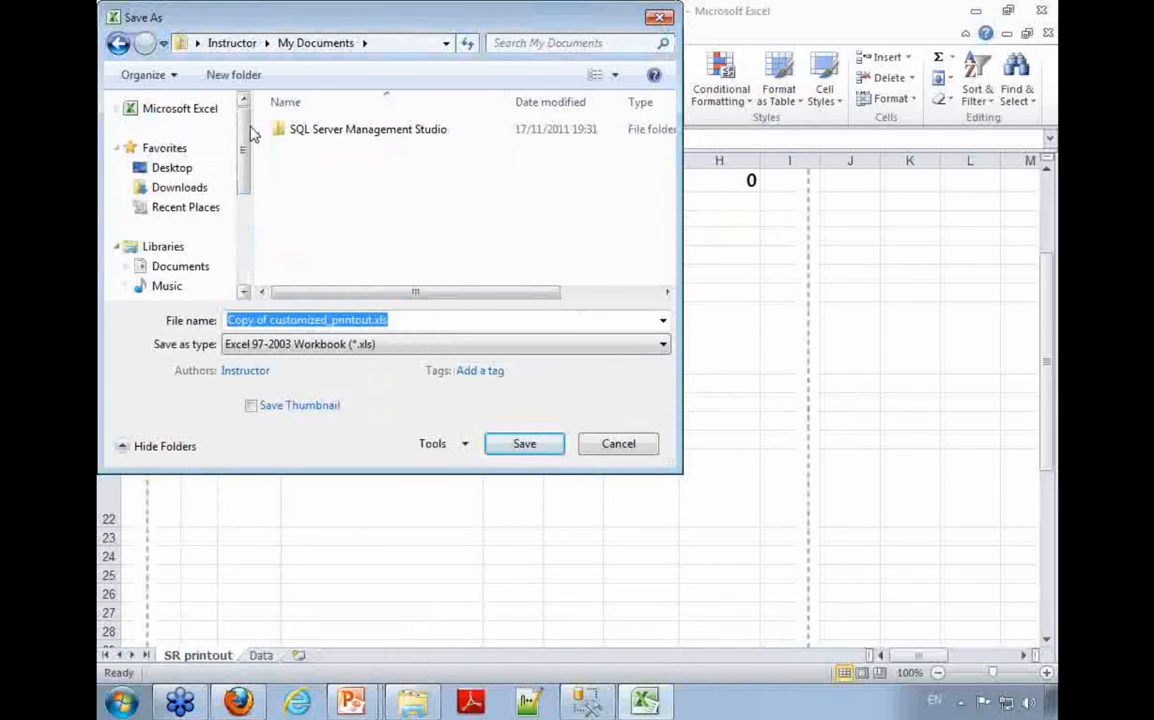
{"action": "left_click", "coordinate": [170, 168]}
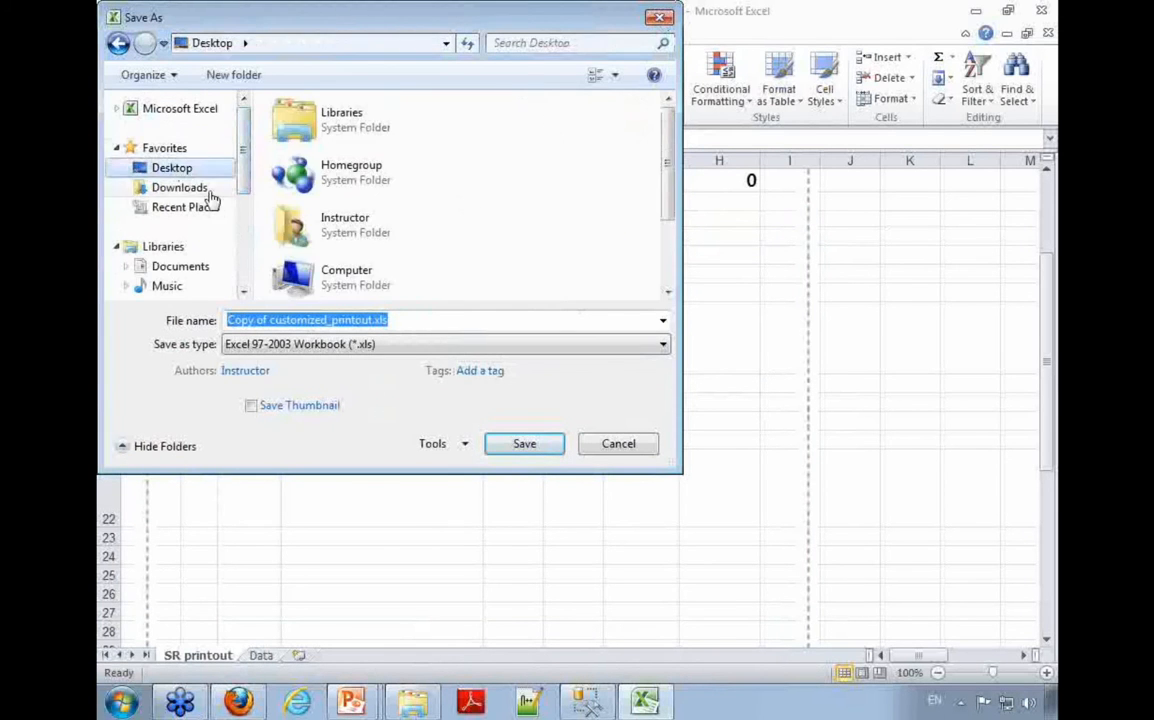
{"action": "double_click", "coordinate": [336, 114]}
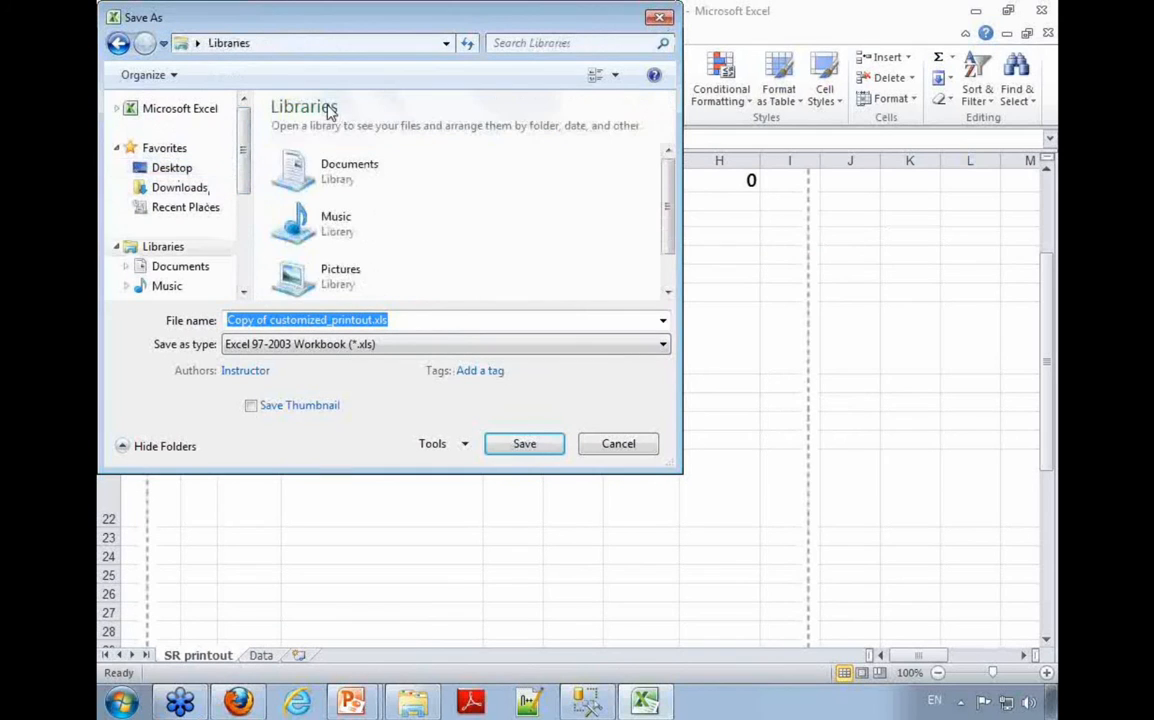
{"action": "double_click", "coordinate": [346, 165]}
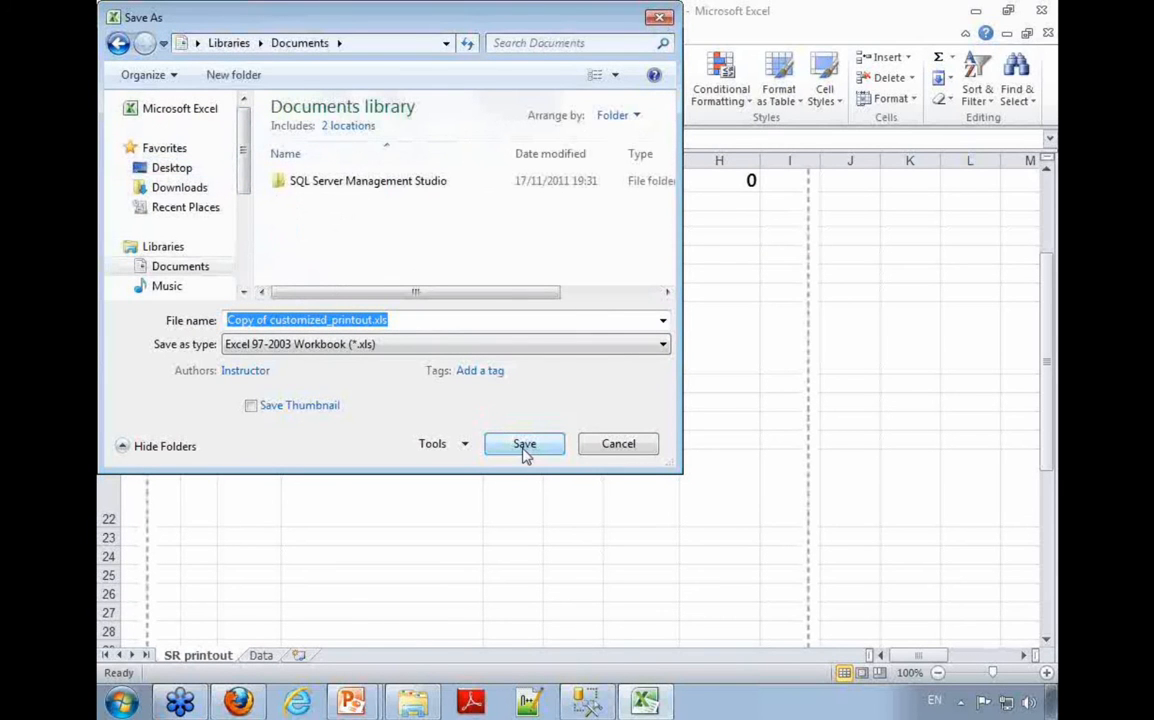
{"action": "left_click", "coordinate": [269, 320]}
{"action": "left_click_drag", "start_coordinate": [269, 320], "coordinate": [185, 318]}
{"action": "key", "text": "BackSpace"}
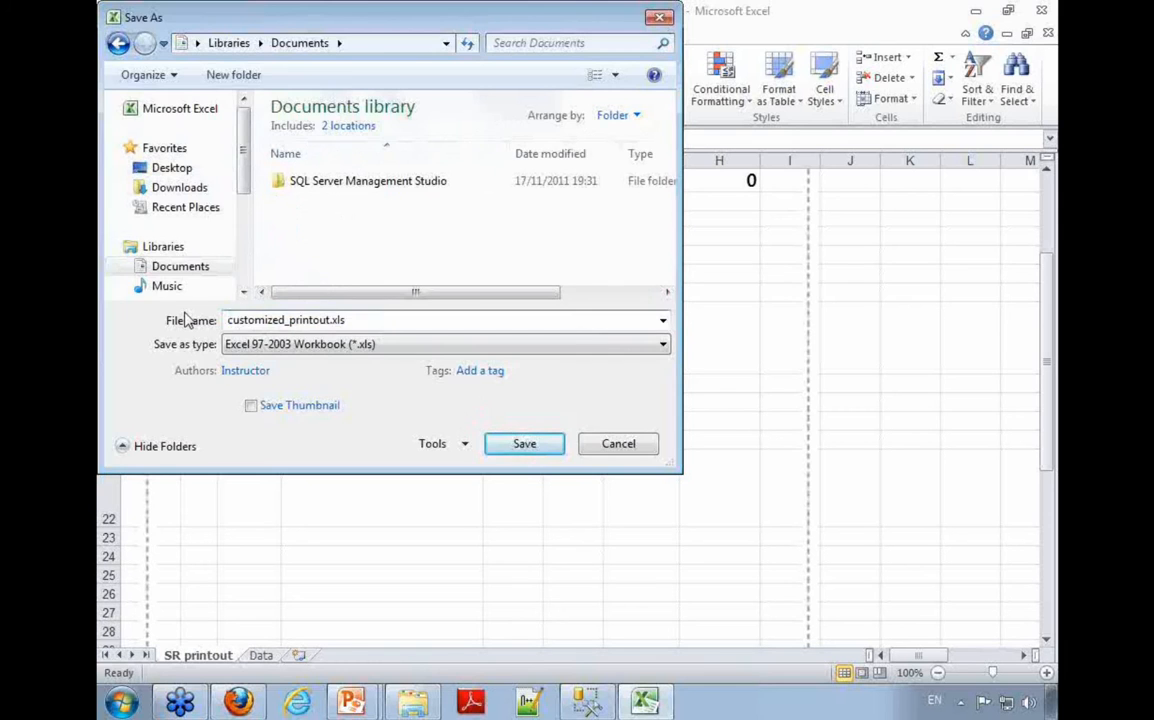
{"action": "key", "text": "Return"}
Step: Copy customized_printout.xls from the Documents library into the templates folder, replacing the existing file and granting administrator permission
{"action": "left_click", "coordinate": [408, 704]}
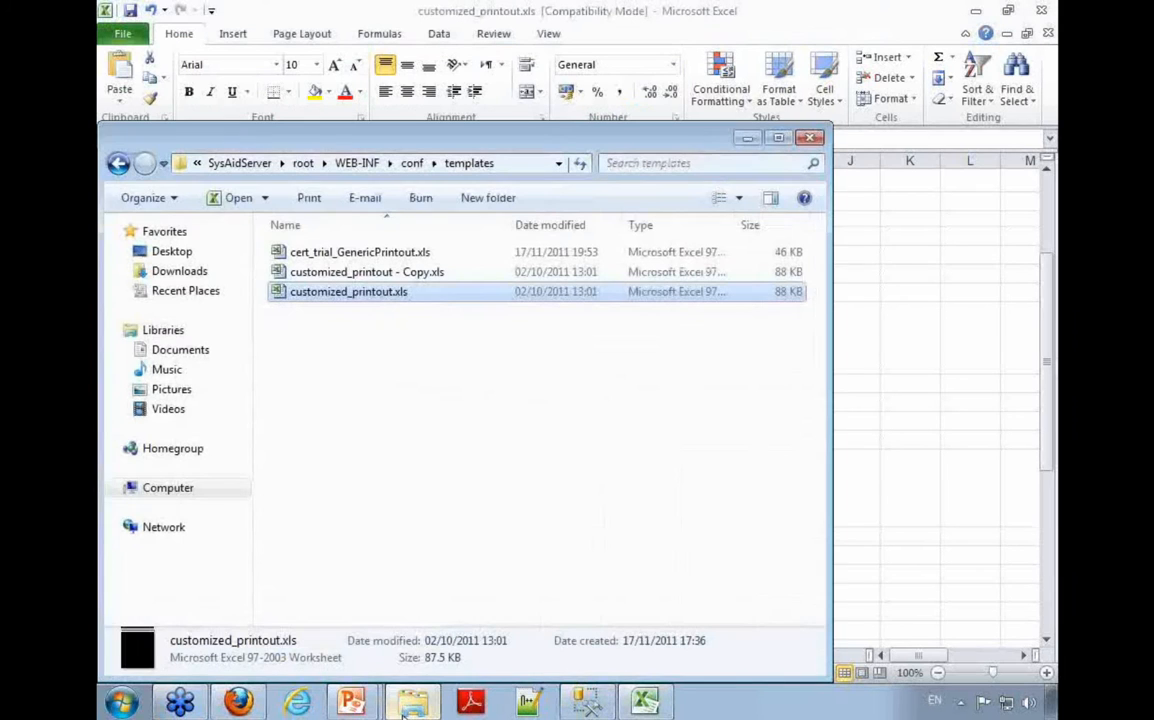
{"action": "right_click", "coordinate": [412, 704]}
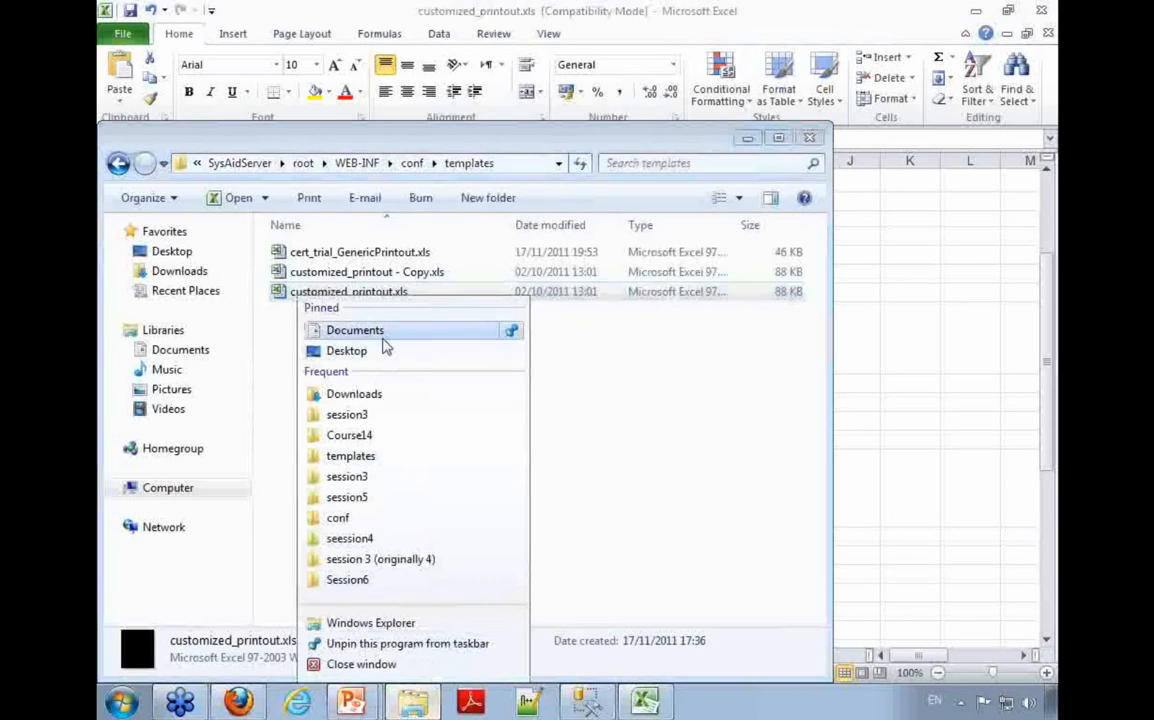
{"action": "left_click", "coordinate": [353, 329]}
{"action": "left_click_drag", "start_coordinate": [359, 137], "coordinate": [799, 129]}
{"action": "left_click", "coordinate": [820, 378]}
{"action": "left_click_drag", "start_coordinate": [820, 385], "coordinate": [464, 381]}
{"action": "left_click", "coordinate": [527, 262]}
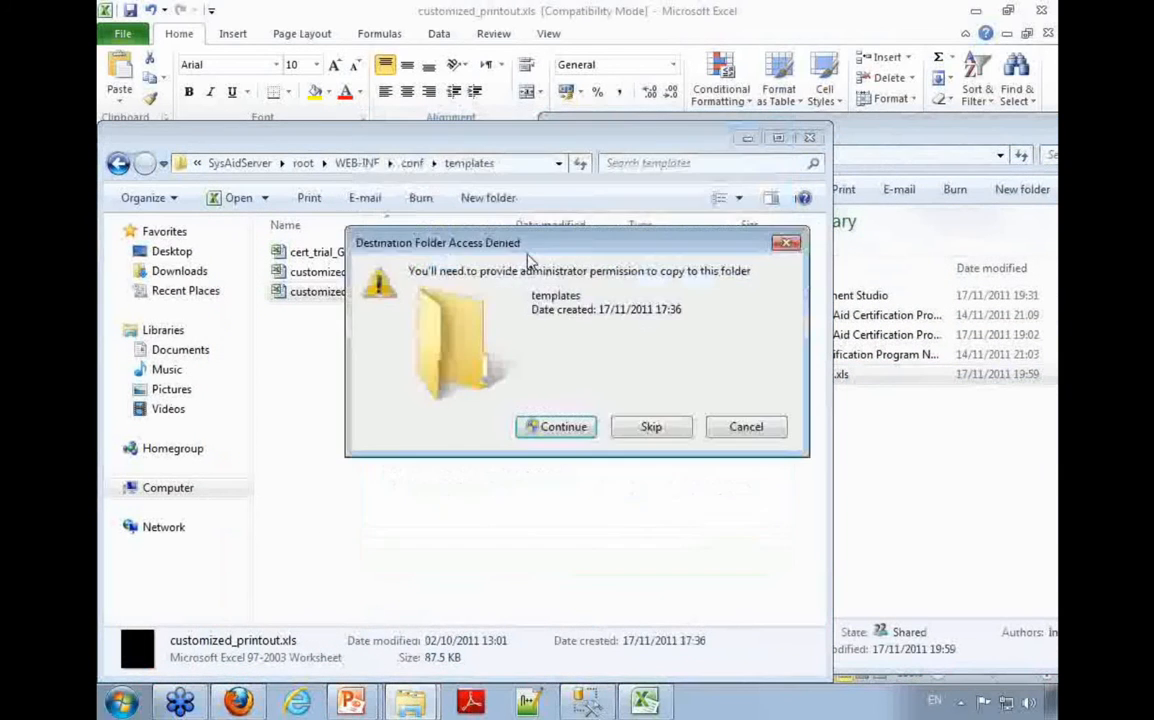
{"action": "left_click", "coordinate": [560, 432]}
Step: Close the Documents library window and the customized_printout.xls workbook still open in Excel
{"action": "left_click", "coordinate": [855, 133]}
{"action": "right_click", "coordinate": [855, 133]}
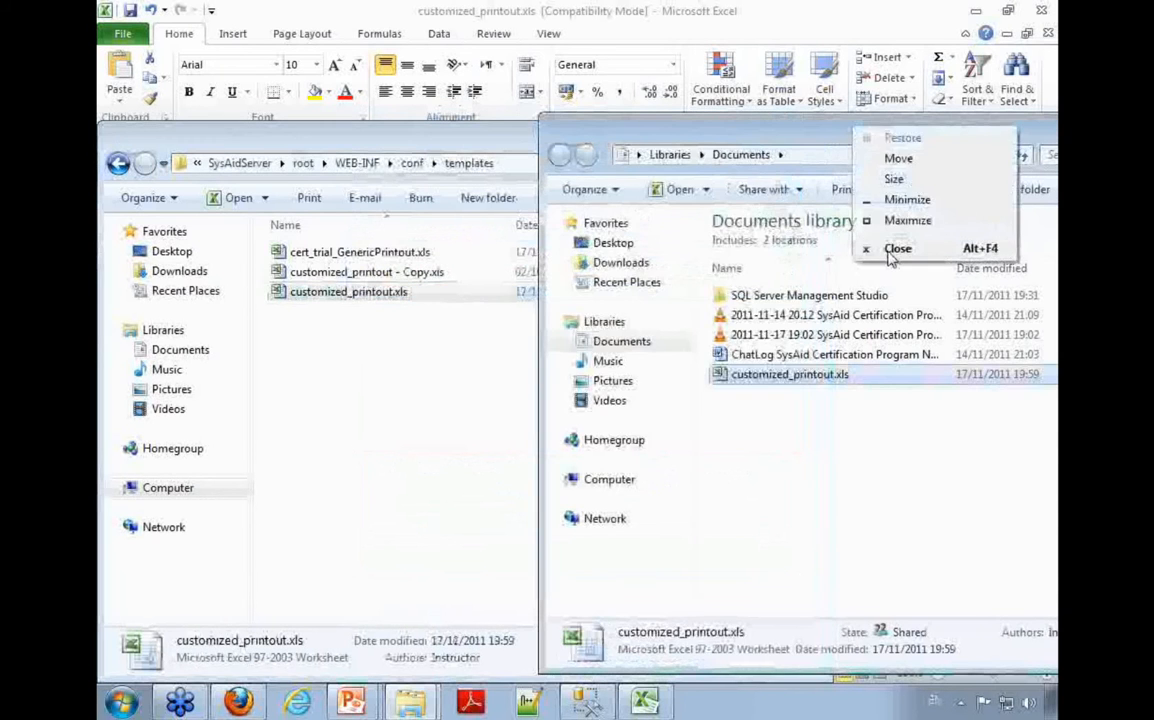
{"action": "left_click", "coordinate": [882, 246]}
{"action": "double_click", "coordinate": [336, 306]}
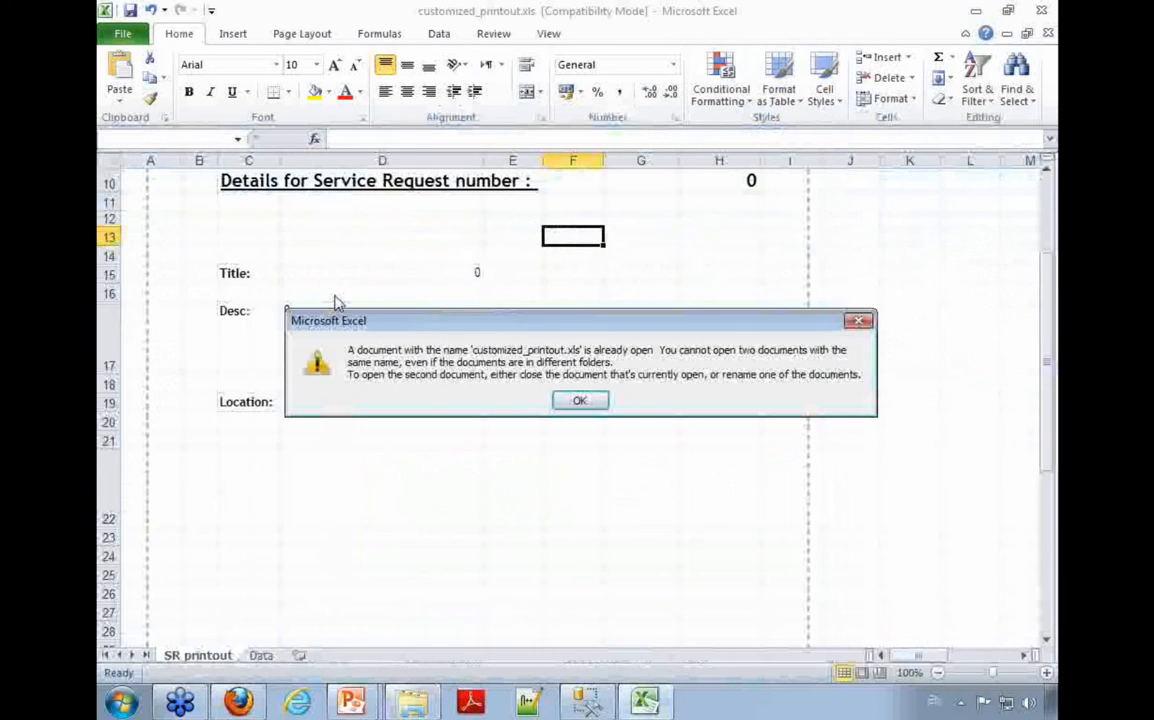
{"action": "key", "text": "Return"}
{"action": "left_click", "coordinate": [1041, 10]}
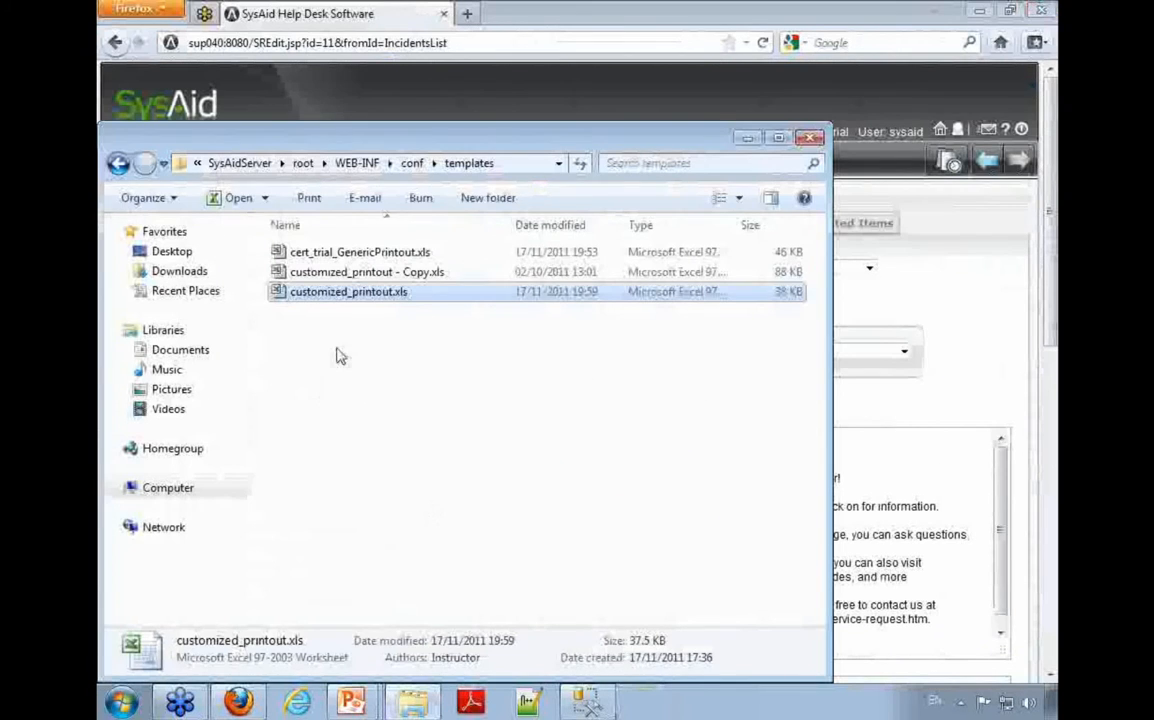
Step: Open customized_printout.xls from the templates folder to check its Location value cell, and close it without saving
{"action": "double_click", "coordinate": [368, 292]}
{"action": "left_click", "coordinate": [430, 401]}
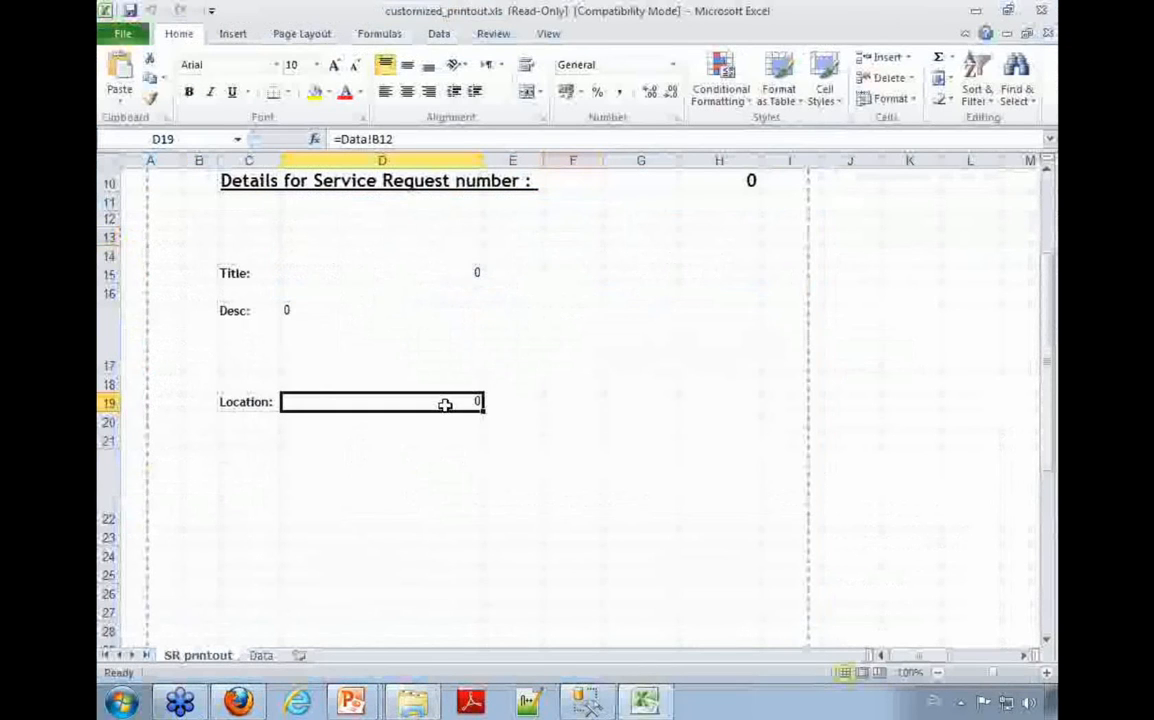
{"action": "left_click", "coordinate": [1040, 12]}
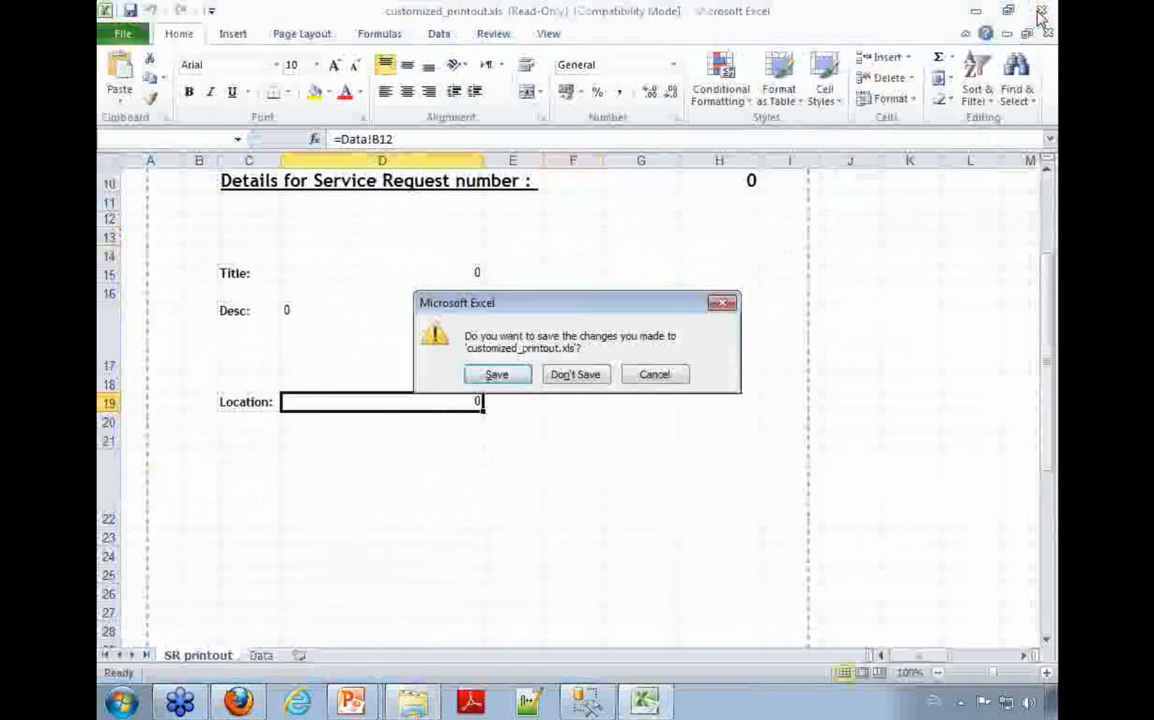
{"action": "left_click", "coordinate": [553, 377]}
Step: Switch to SysAid in Firefox, open the Excel printout of service request 11, and examine its description and location values
{"action": "left_click", "coordinate": [952, 298]}
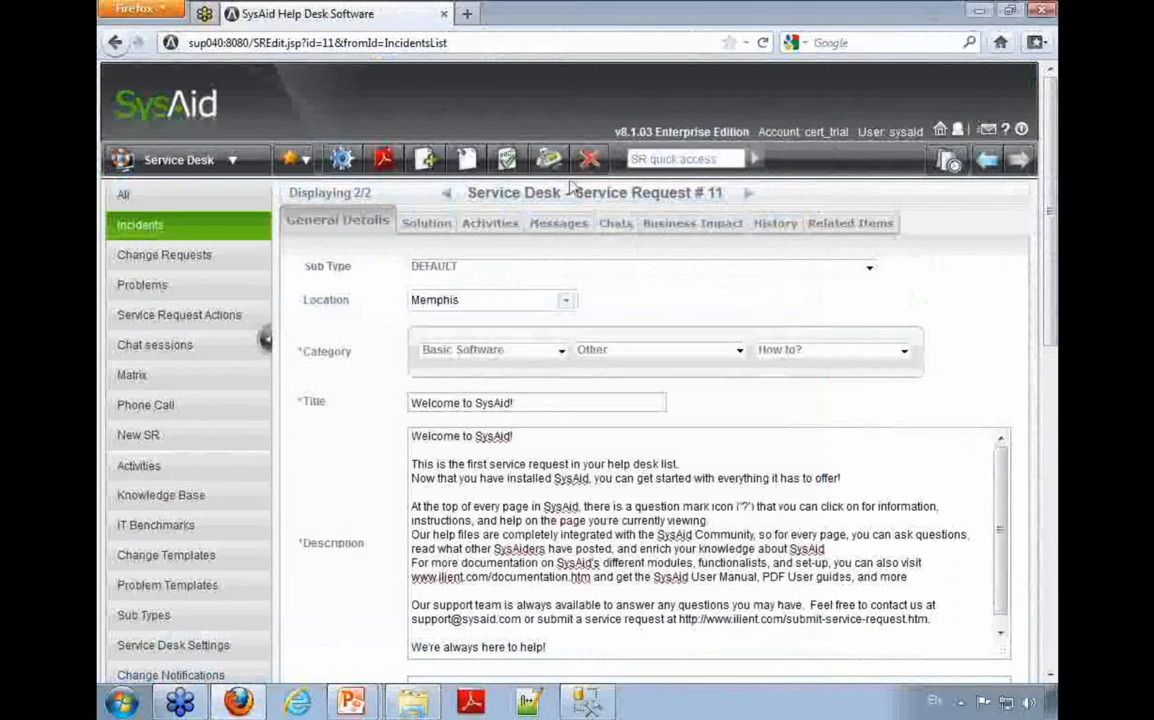
{"action": "left_click", "coordinate": [548, 160]}
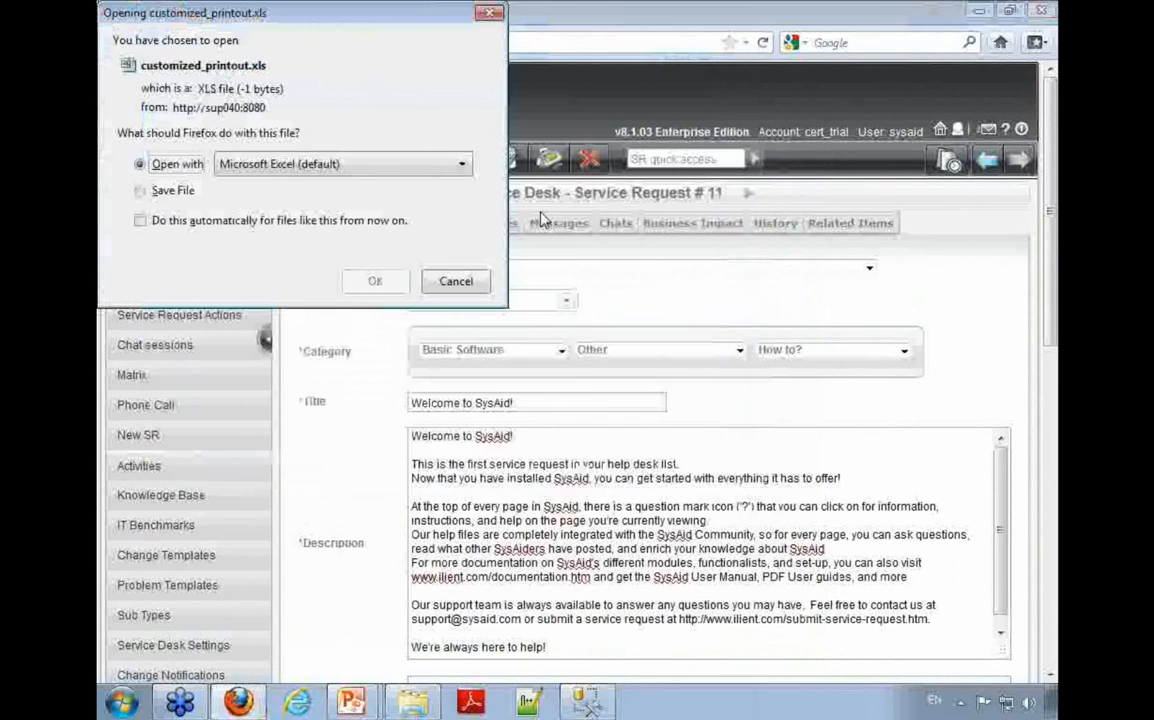
{"action": "left_click", "coordinate": [374, 281]}
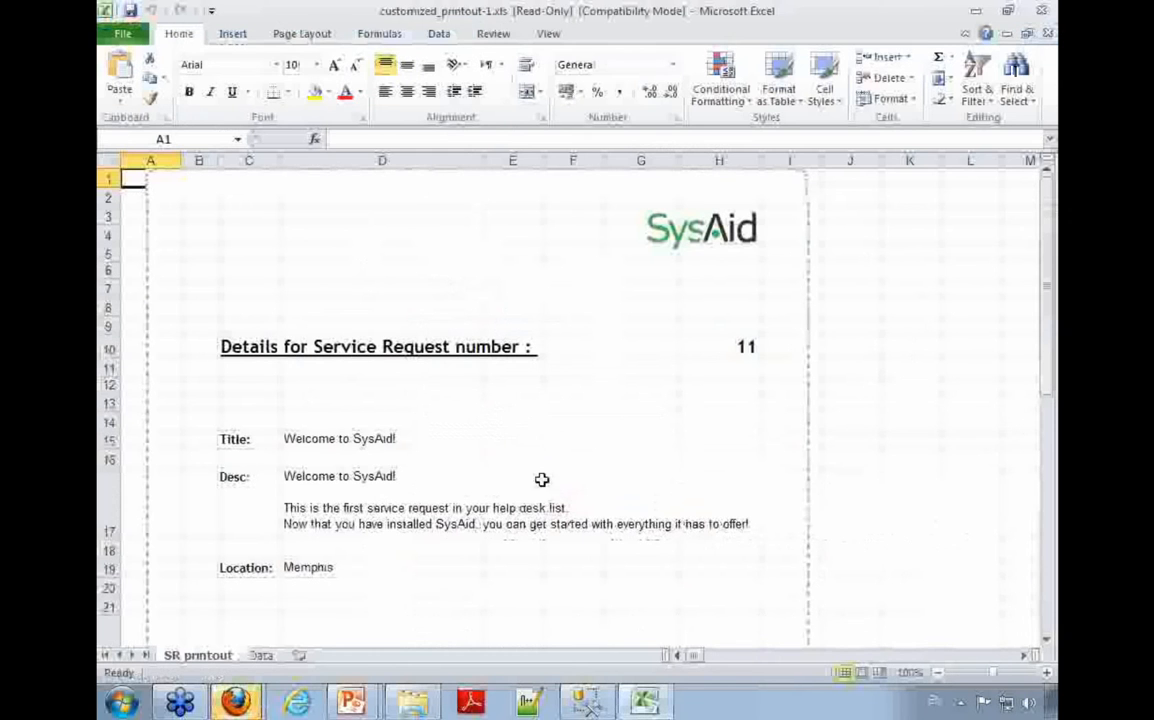
{"action": "left_click", "coordinate": [433, 510]}
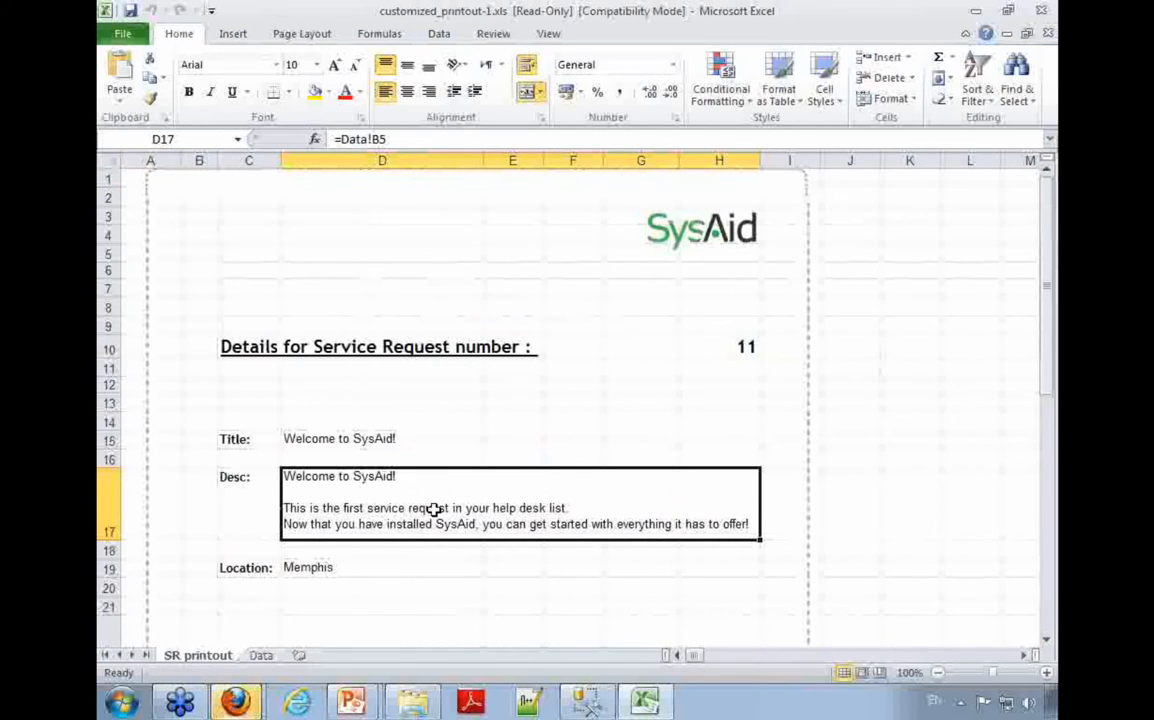
{"action": "left_click", "coordinate": [378, 568]}
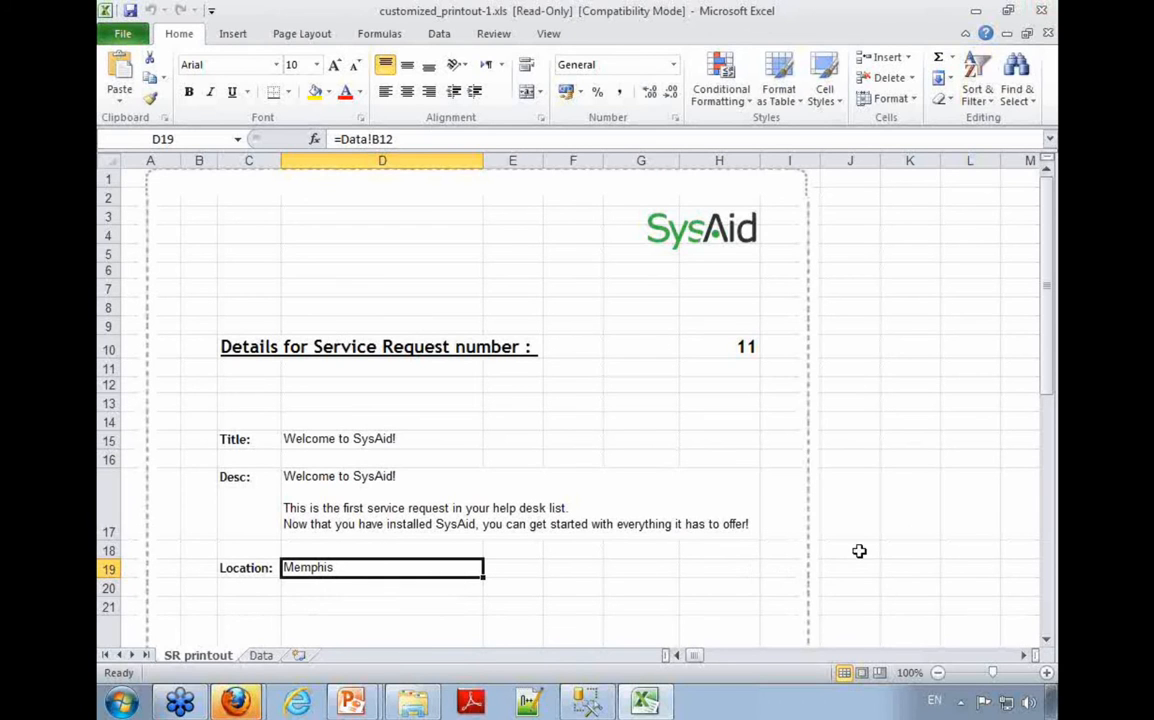
Step: Close the service request printout without saving and dismiss the browser's Downloads window
{"action": "left_click", "coordinate": [1040, 12]}
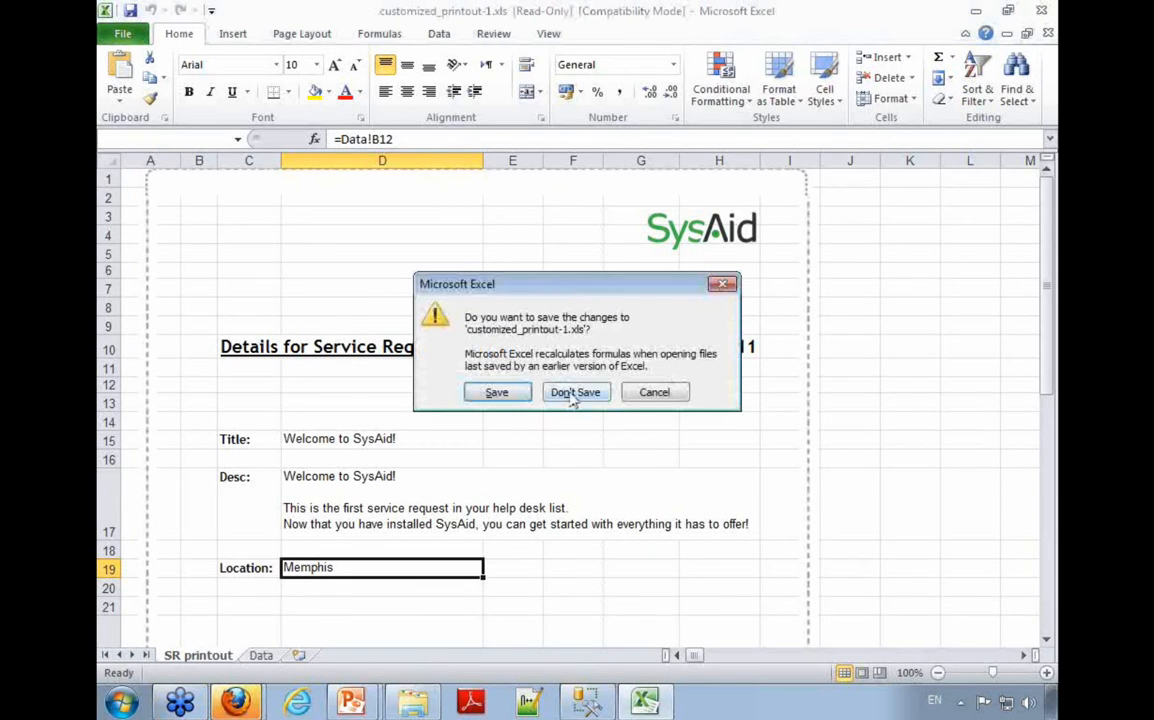
{"action": "left_click", "coordinate": [574, 393]}
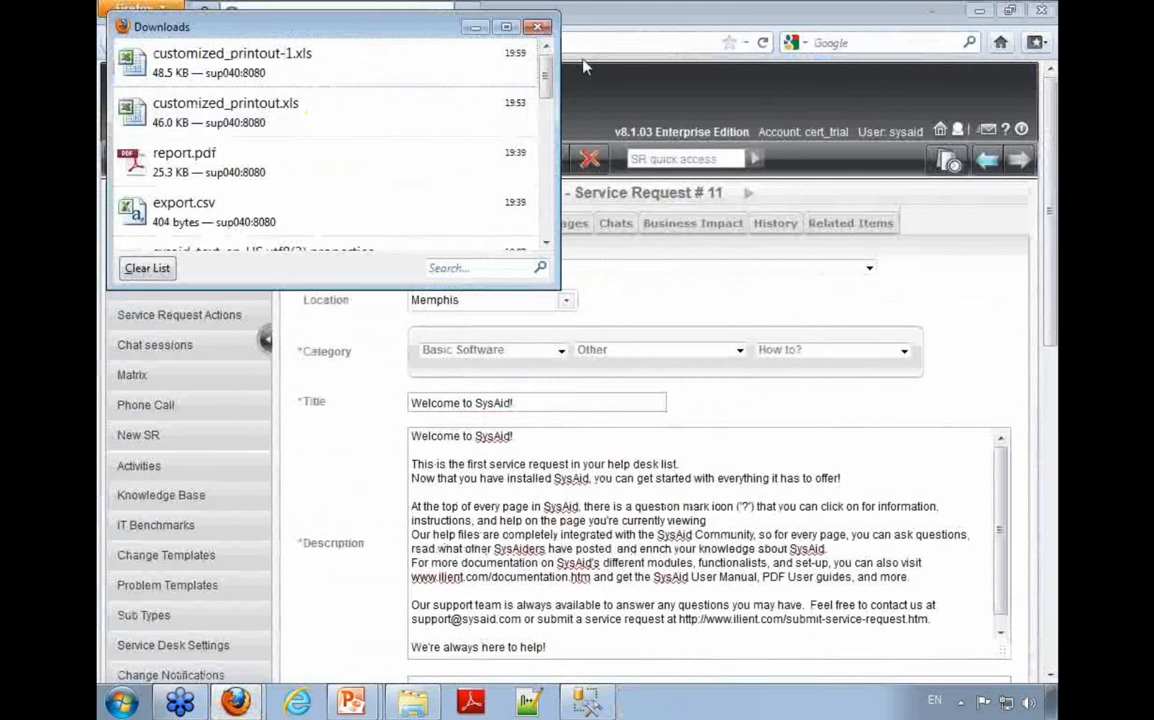
{"action": "left_click", "coordinate": [538, 28]}
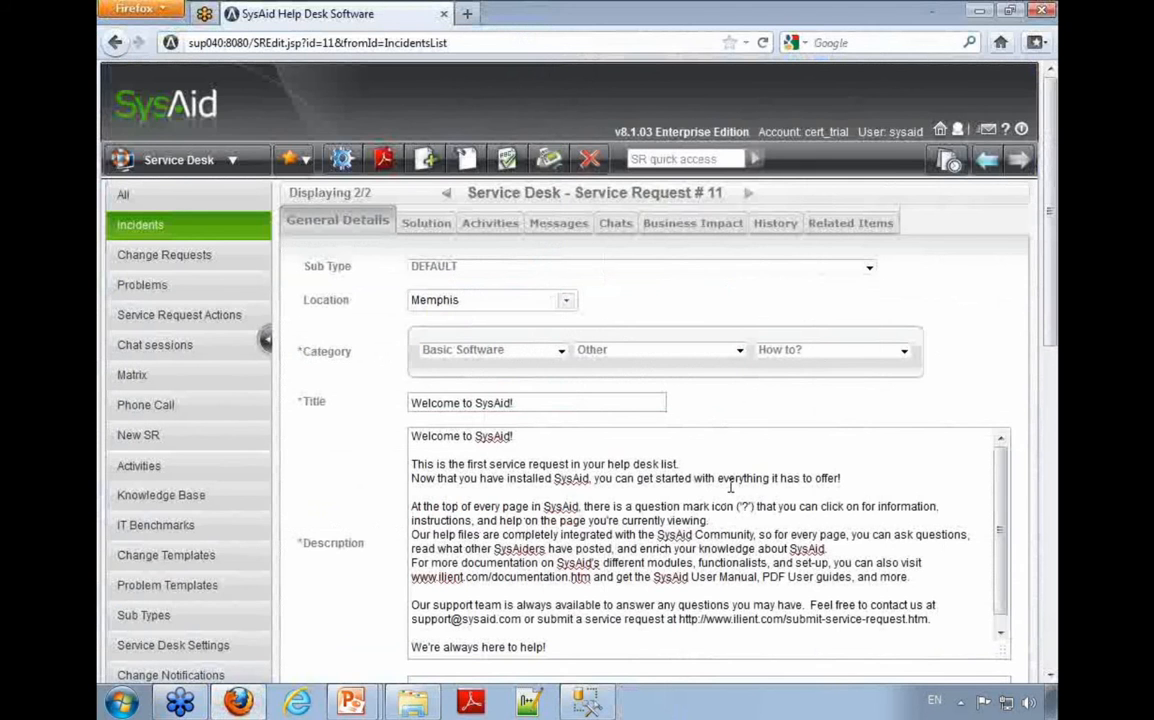
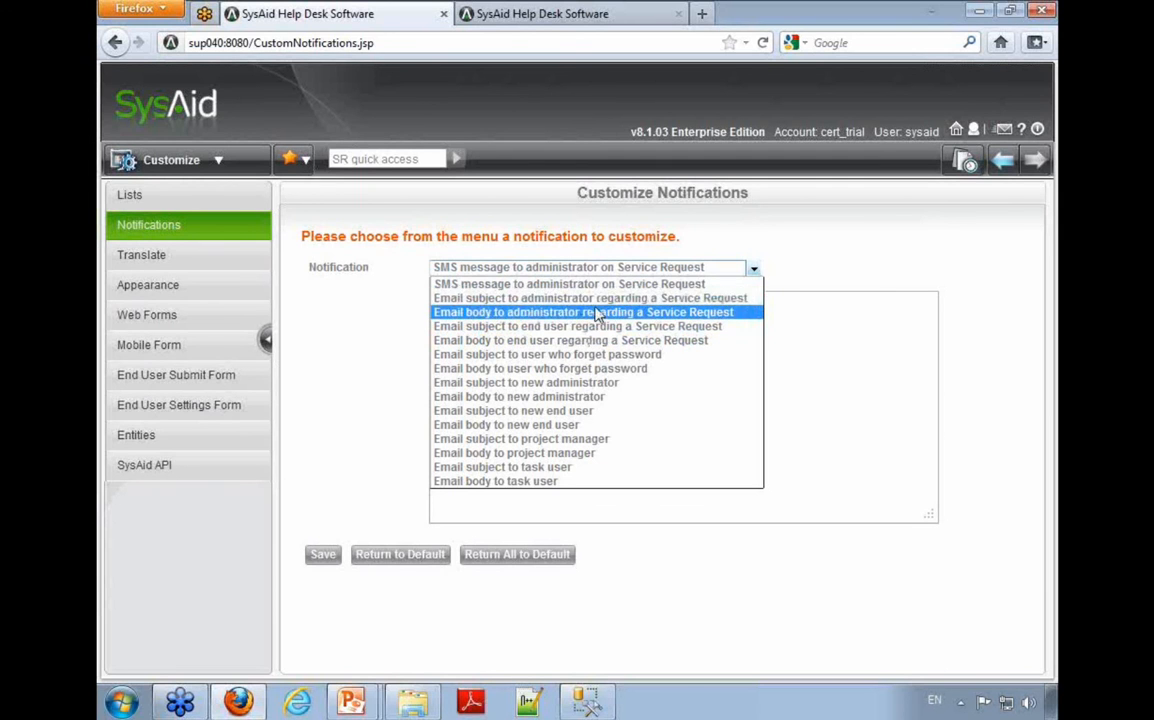
Step: Choose the "Email body to end user regarding a Service Request" notification and highlight its ${StatusNotification} tag
{"action": "left_click", "coordinate": [562, 341]}
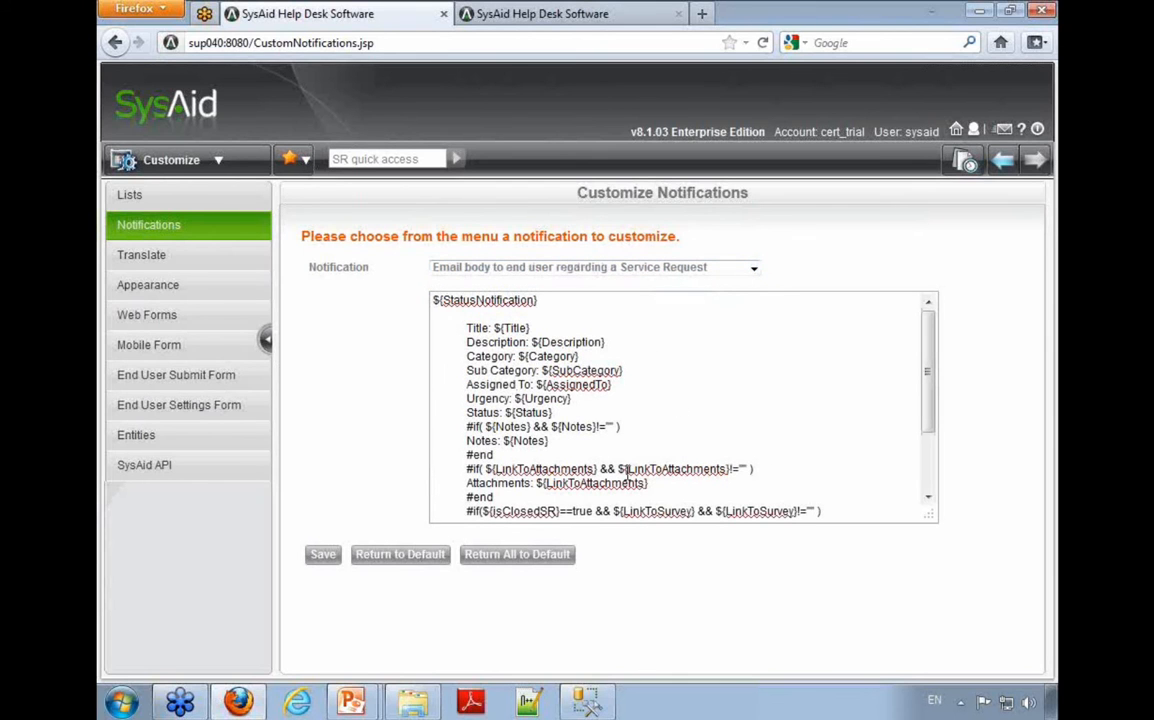
{"action": "left_click_drag", "start_coordinate": [564, 299], "coordinate": [313, 292]}
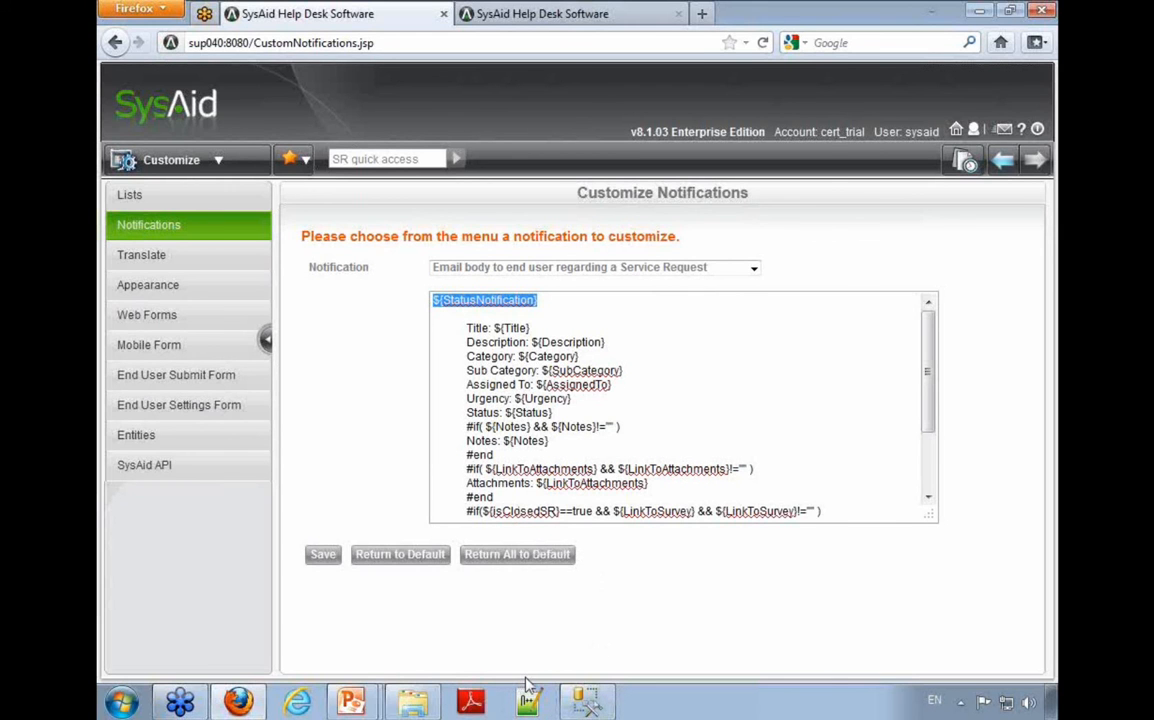
Step: Bring forward sysaid_text_cert_trial_en_US.utf8.properties in Notepad, minimizing the classes folder, and search the file for "notif."
{"action": "left_click", "coordinate": [412, 700]}
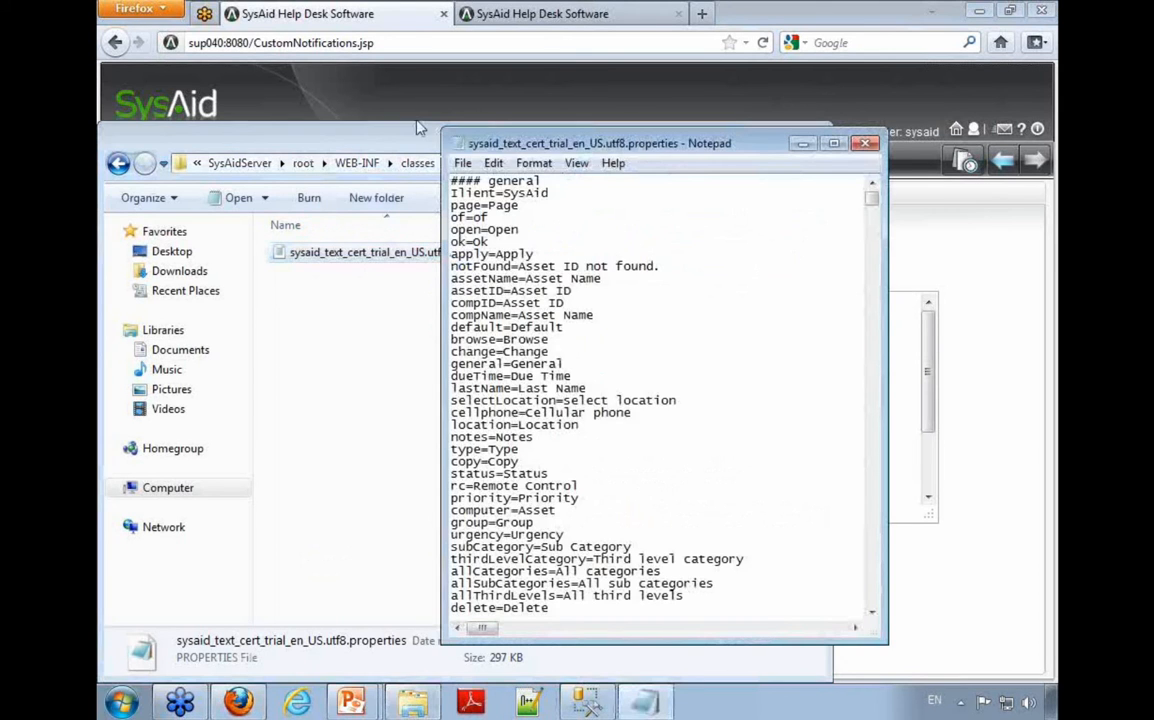
{"action": "left_click", "coordinate": [420, 125]}
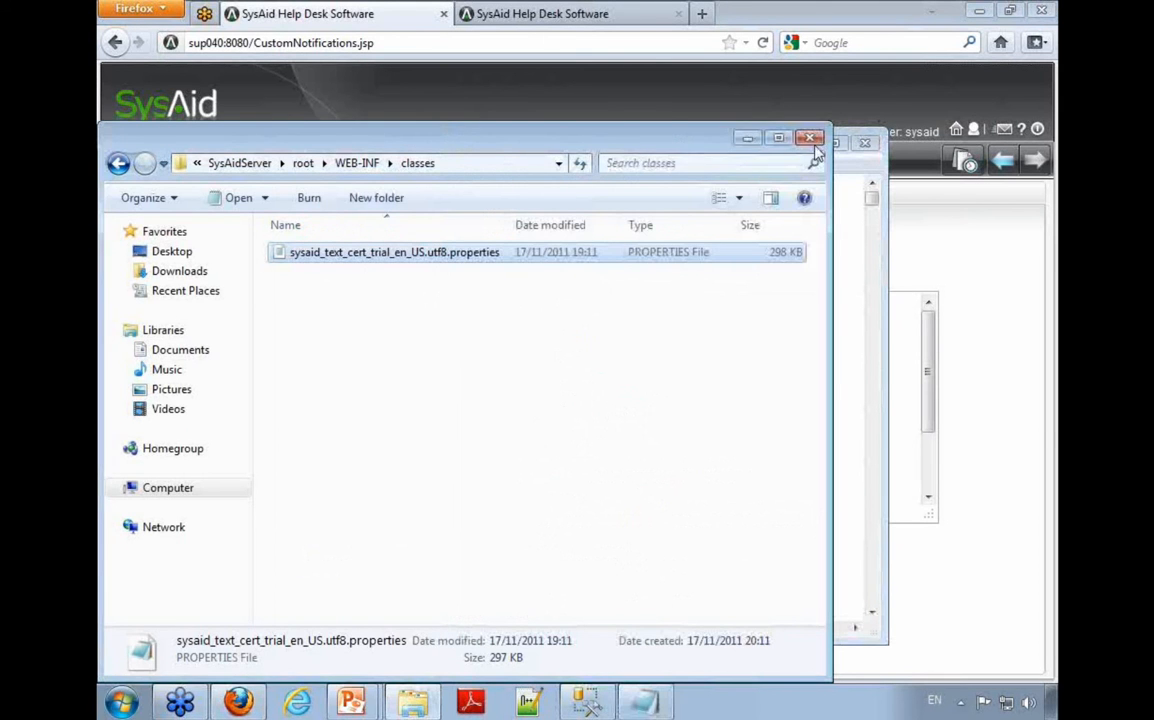
{"action": "left_click", "coordinate": [745, 138]}
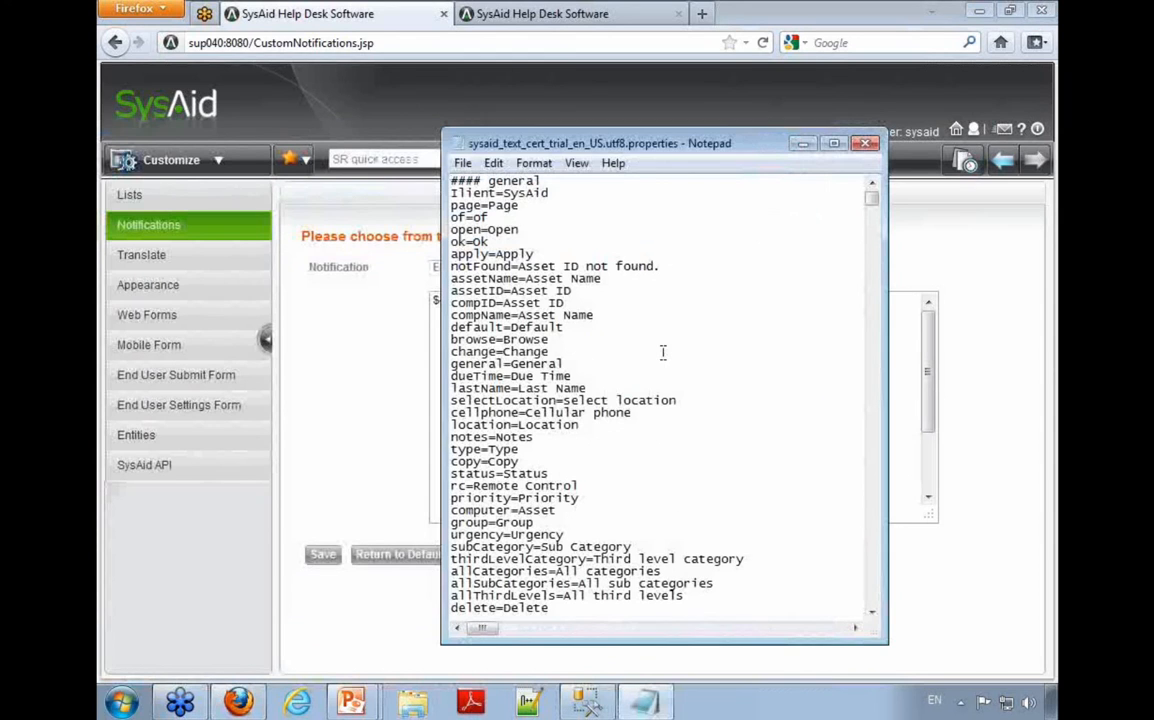
{"action": "key", "text": "ctrl+f"}
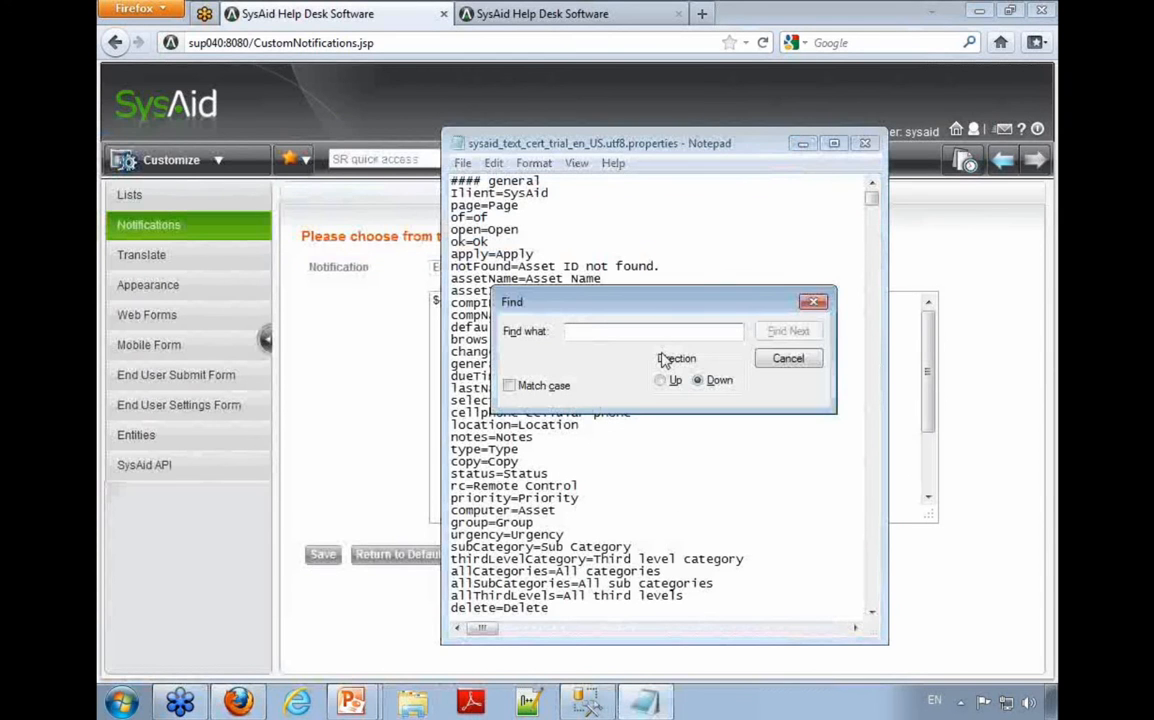
{"action": "type", "text": "cur.n"}
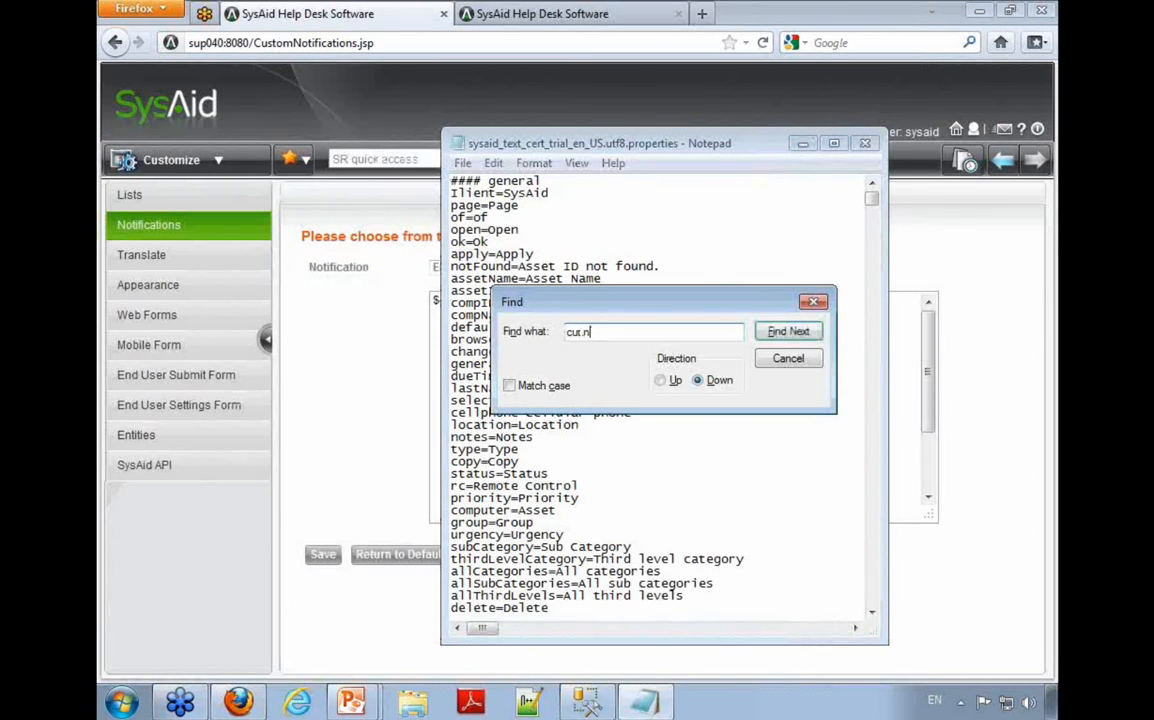
{"action": "key", "text": "Return"}
{"action": "key", "text": "Return"}
{"action": "key", "text": "shift+Left"}
{"action": "key", "text": "shift+Left"}
{"action": "key", "text": "shift+Left"}
{"action": "key", "text": "shift+Left"}
{"action": "key", "text": "shift+Left"}
{"action": "key", "text": "shift+Left"}
{"action": "key", "text": "BackSpace"}
{"action": "key", "text": "Return"}
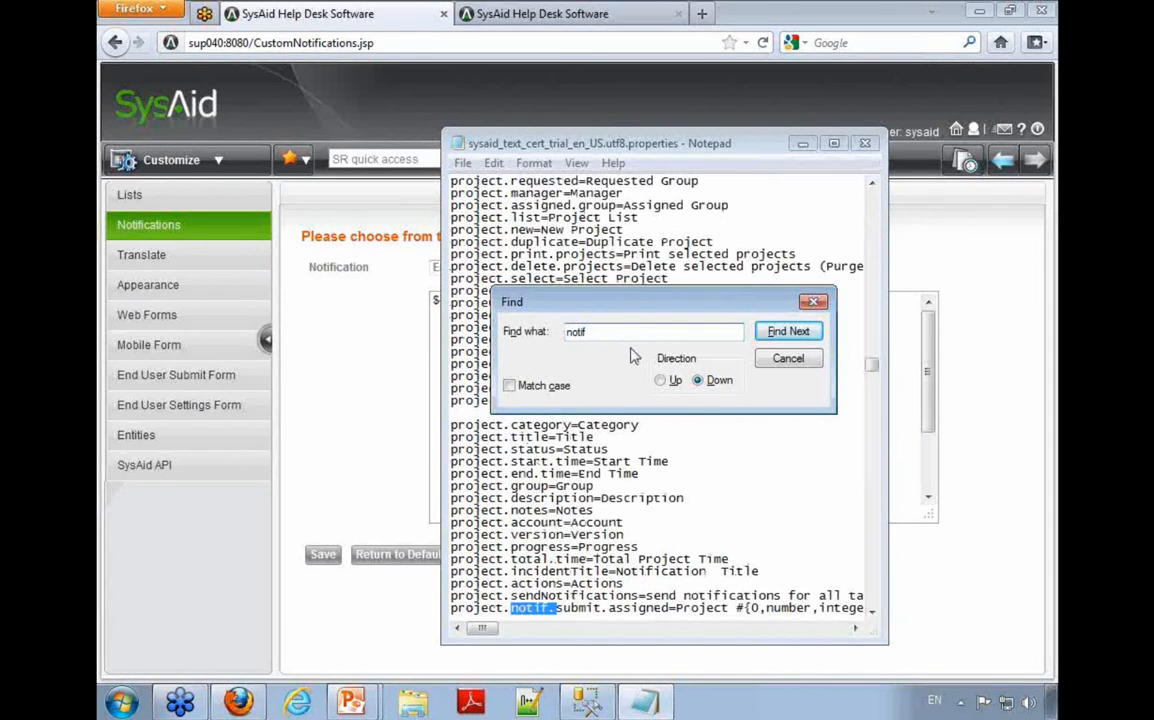
{"action": "key", "text": "Return"}
{"action": "key", "text": "Return"}
{"action": "key", "text": "Return"}
{"action": "key", "text": "Return"}
{"action": "key", "text": "Return"}
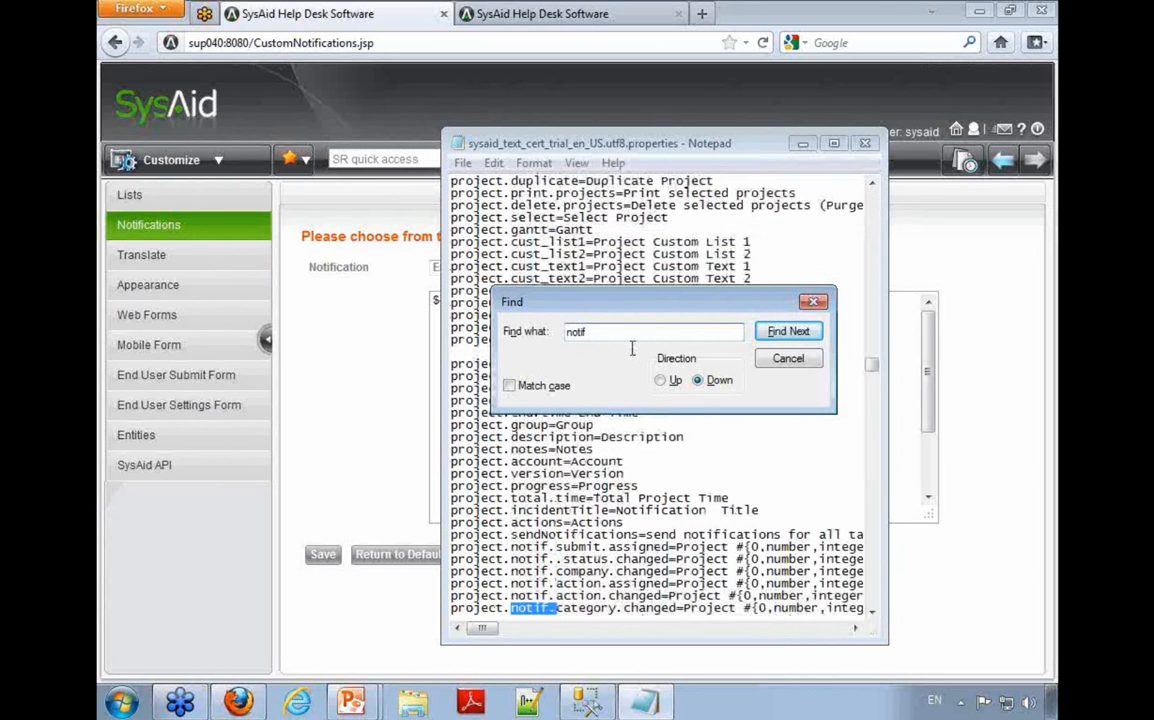
Step: Search the translation file for "sr.notif." to reach the service request notification entries
{"action": "type", "text": "sr."}
{"action": "key", "text": "Return"}
{"action": "key", "text": "Escape"}
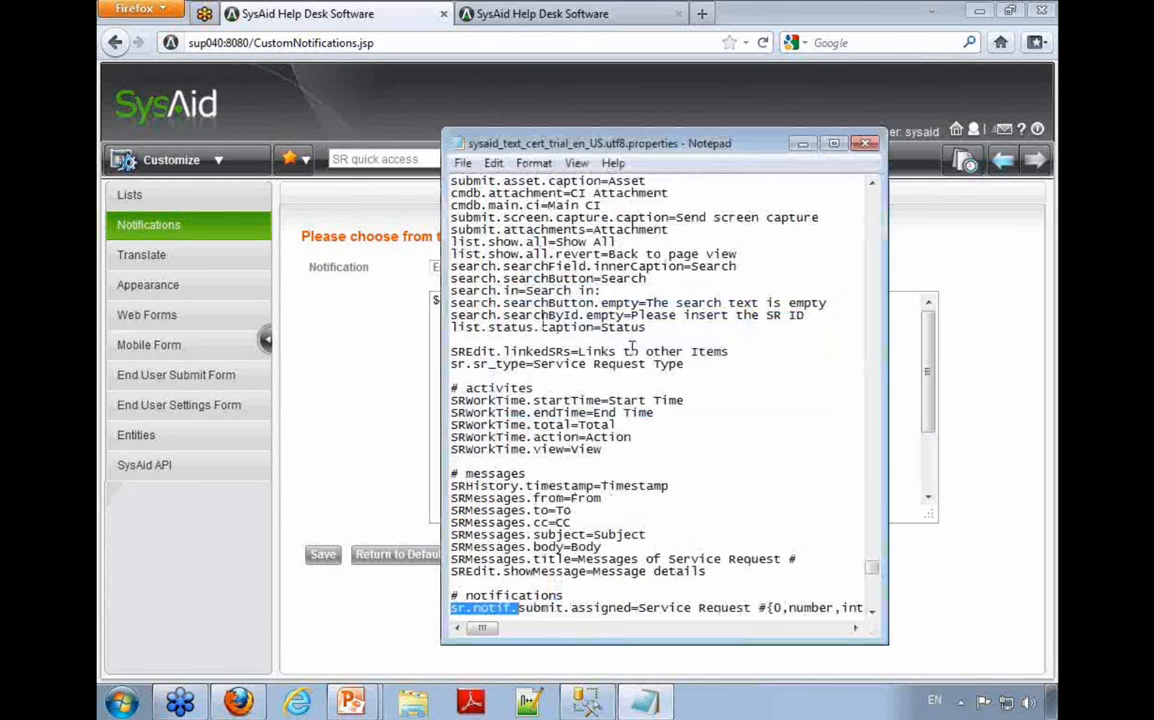
{"action": "scroll", "coordinate": [694, 493], "scroll_direction": "down", "scroll_amount": 7}
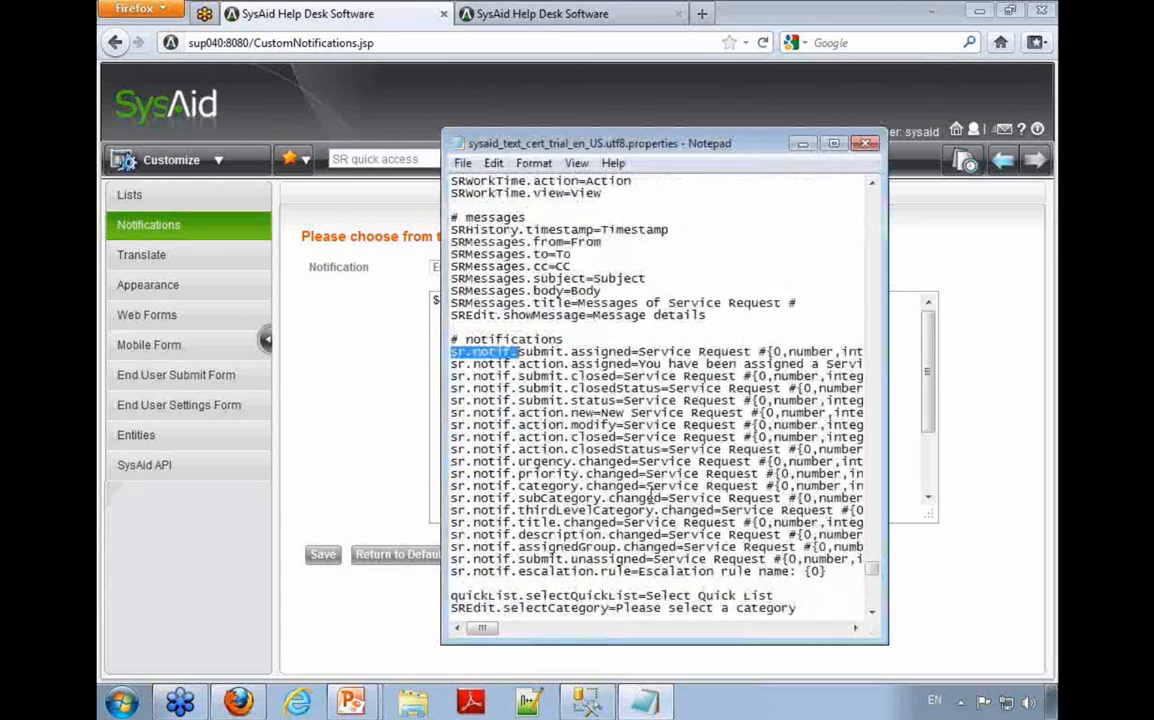
Step: Widen the Notepad window and examine the sr.notif entries, including the new request and assigned texts with their placeholders
{"action": "left_click_drag", "start_coordinate": [560, 143], "coordinate": [484, 124]}
{"action": "left_click", "coordinate": [373, 330]}
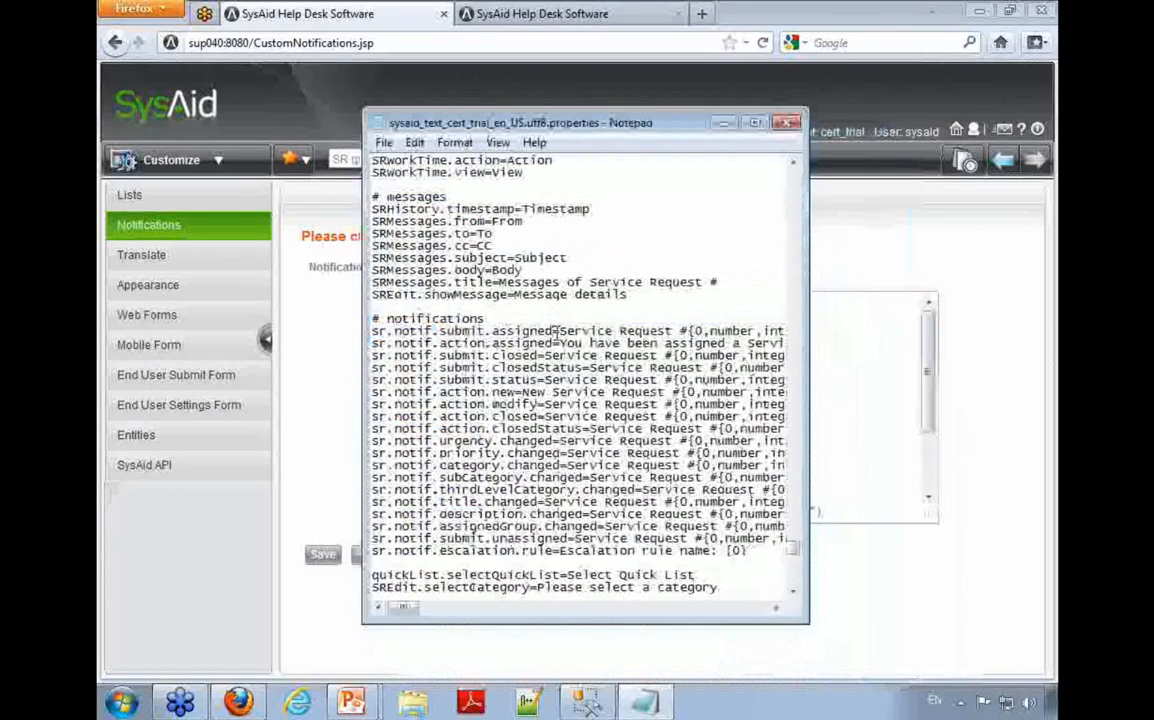
{"action": "left_click_drag", "start_coordinate": [363, 330], "coordinate": [187, 330]}
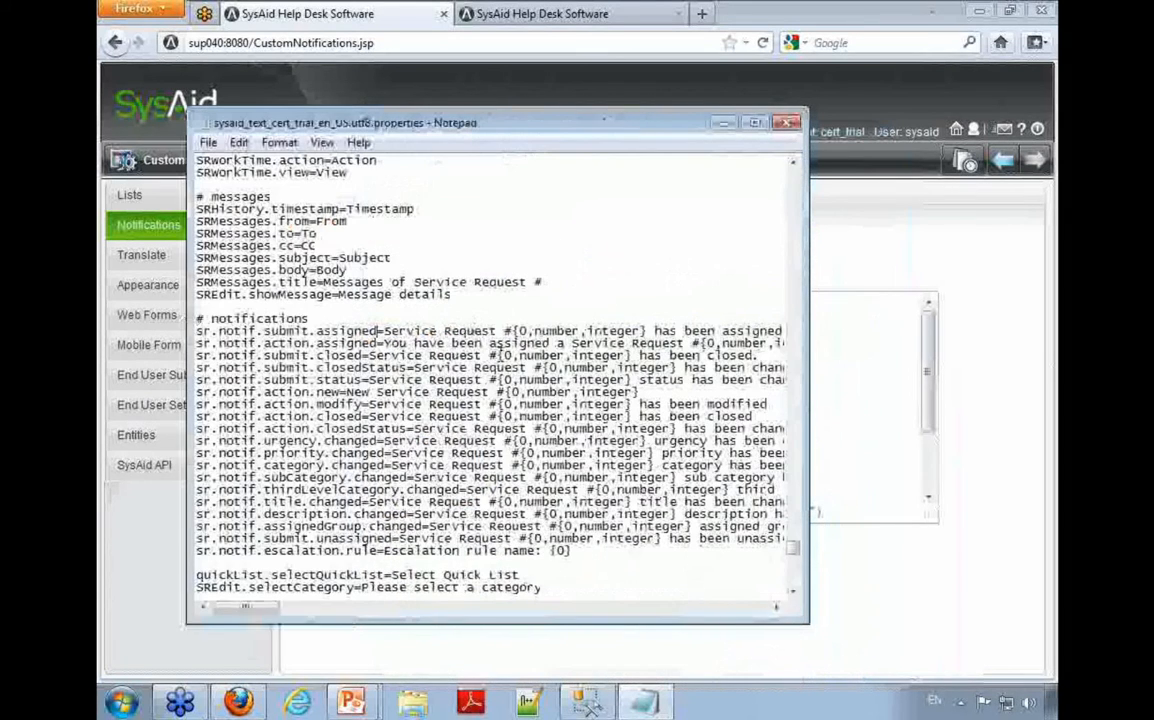
{"action": "left_click_drag", "start_coordinate": [809, 373], "coordinate": [987, 373]}
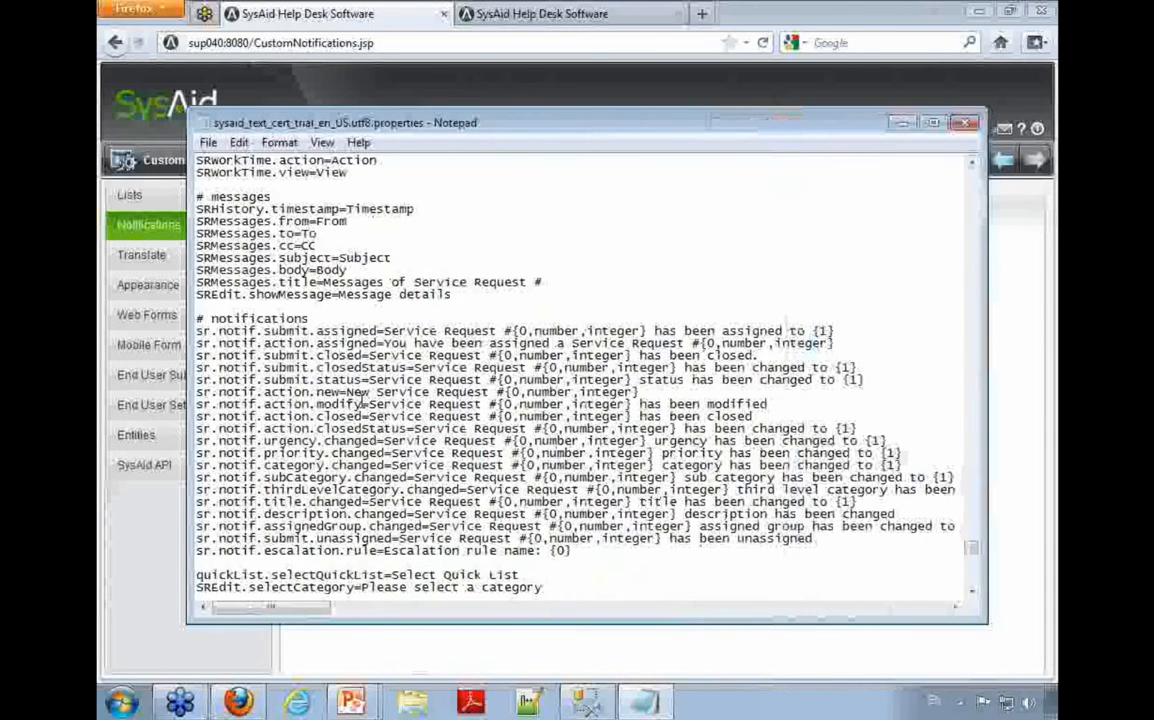
{"action": "left_click_drag", "start_coordinate": [349, 392], "coordinate": [667, 394]}
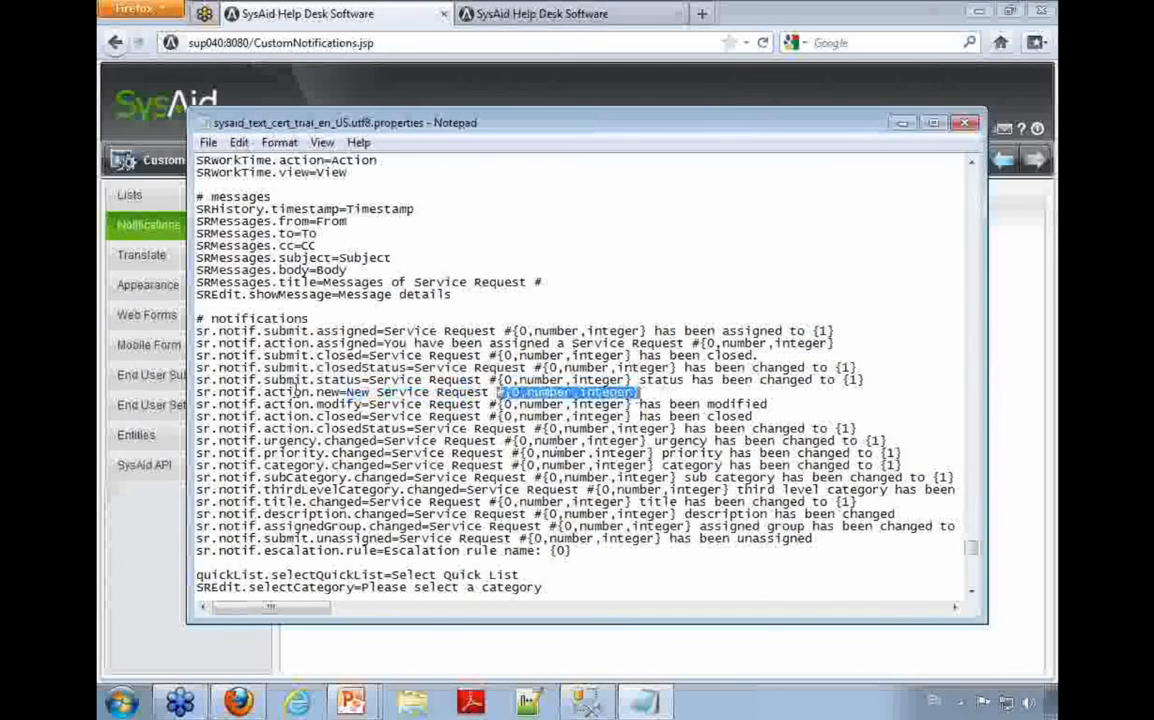
{"action": "left_click_drag", "start_coordinate": [384, 330], "coordinate": [812, 331]}
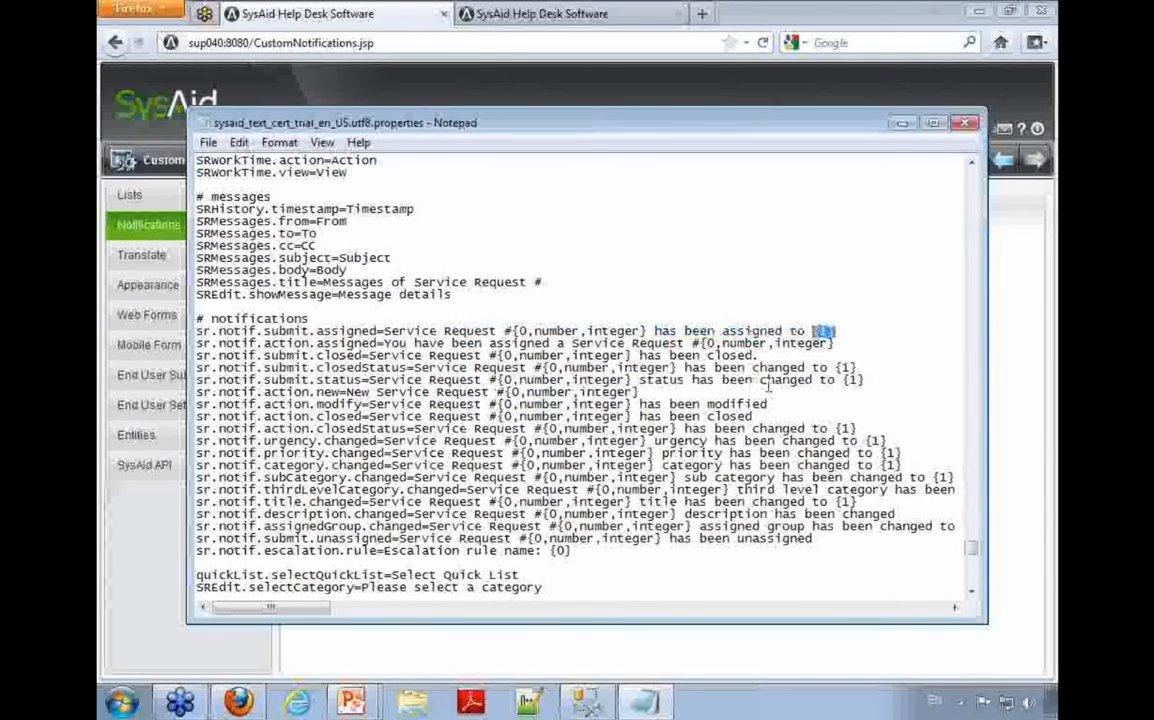
{"action": "left_click_drag", "start_coordinate": [572, 551], "coordinate": [197, 331]}
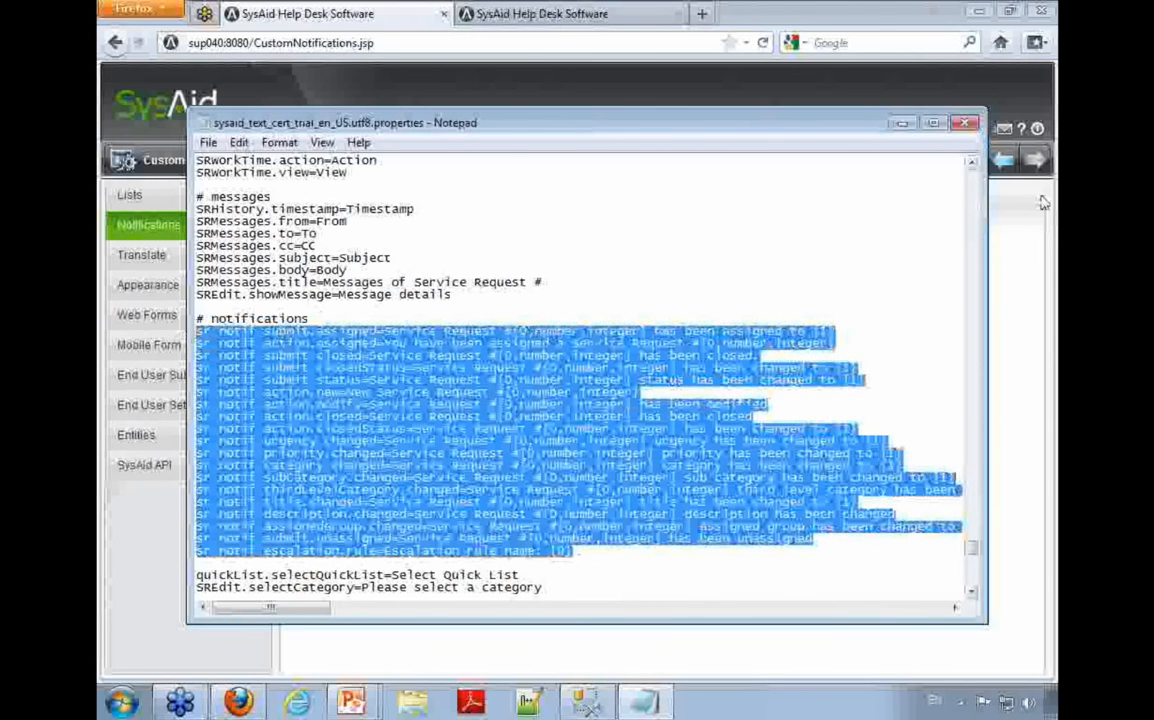
Step: Minimize the translation file, highlight the Title label in the notification body, and open the Notifications help page maximized
{"action": "left_click", "coordinate": [902, 122]}
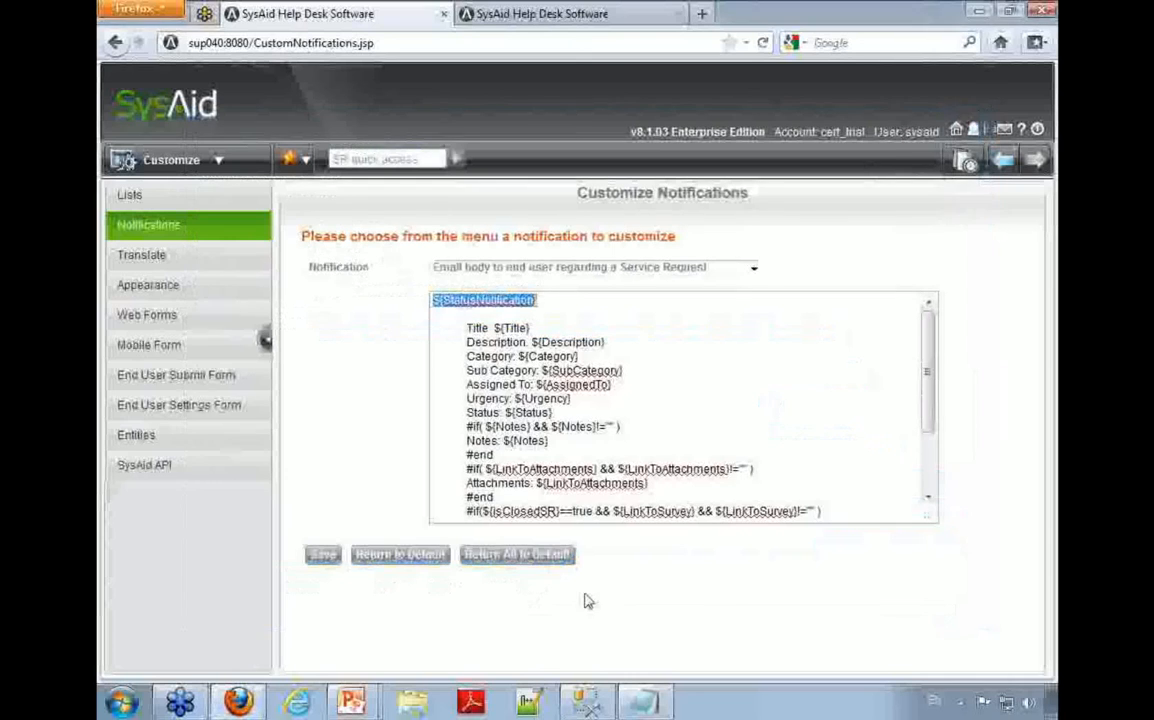
{"action": "double_click", "coordinate": [473, 330]}
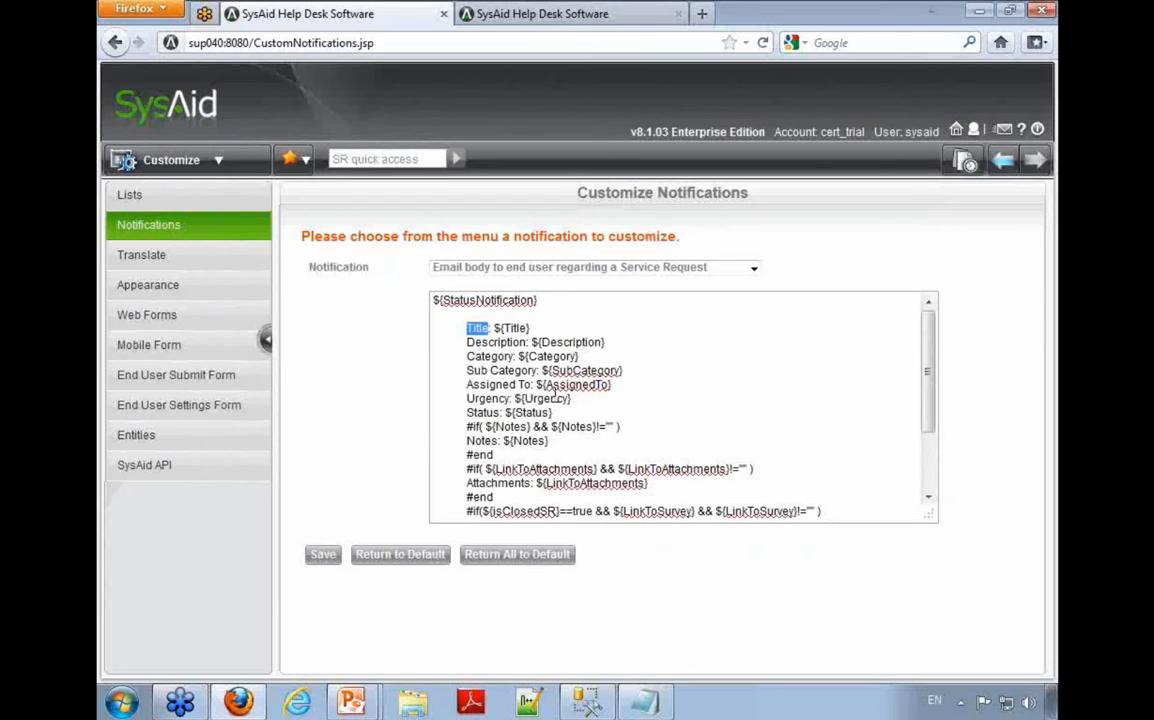
{"action": "left_click", "coordinate": [1021, 131]}
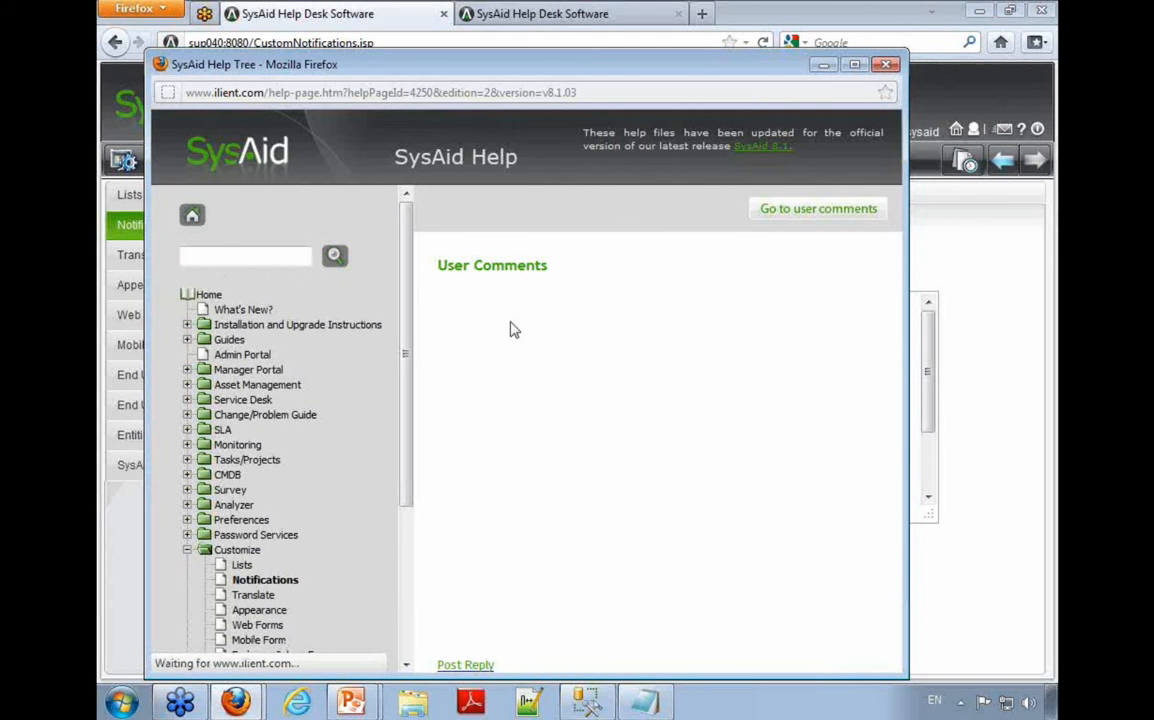
{"action": "double_click", "coordinate": [576, 56]}
Step: Find "Custom notifications in multiple languages" in the help and copy the line "_custom.notif_keyname=Text that will appear in the notification"
{"action": "scroll", "coordinate": [665, 450], "scroll_direction": "down", "scroll_amount": 10}
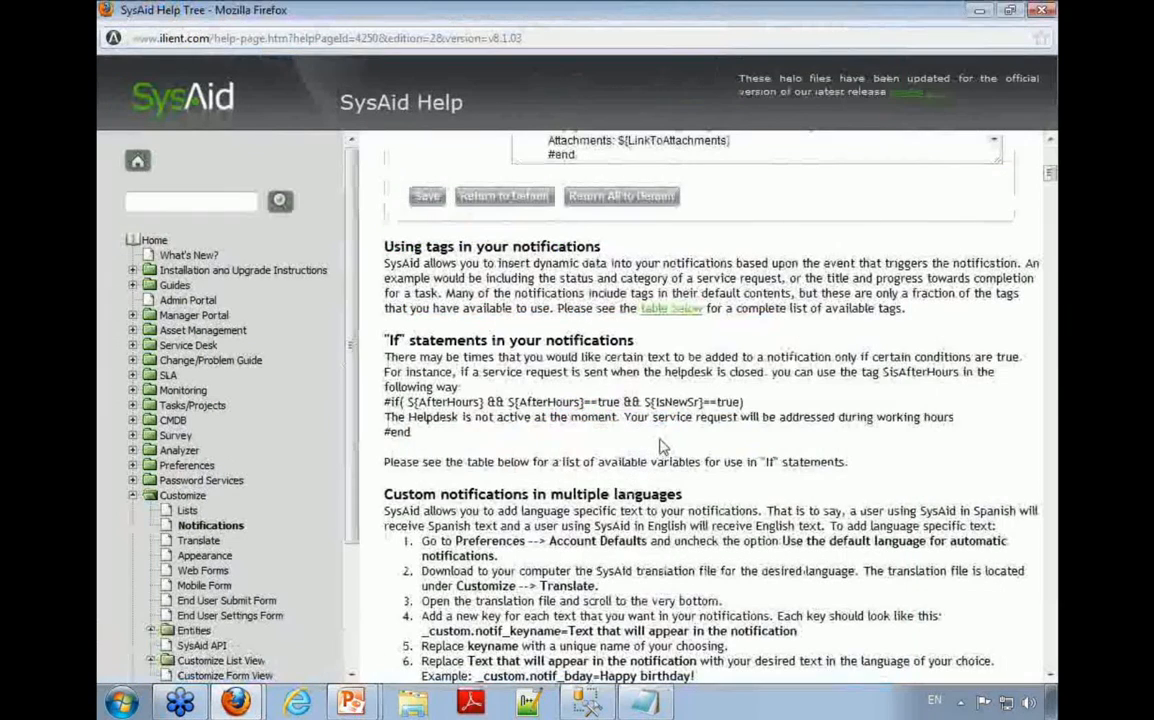
{"action": "scroll", "coordinate": [443, 362], "scroll_direction": "down", "scroll_amount": 2}
{"action": "left_click_drag", "start_coordinate": [550, 389], "coordinate": [682, 389]}
{"action": "scroll", "coordinate": [625, 390], "scroll_direction": "down", "scroll_amount": 2}
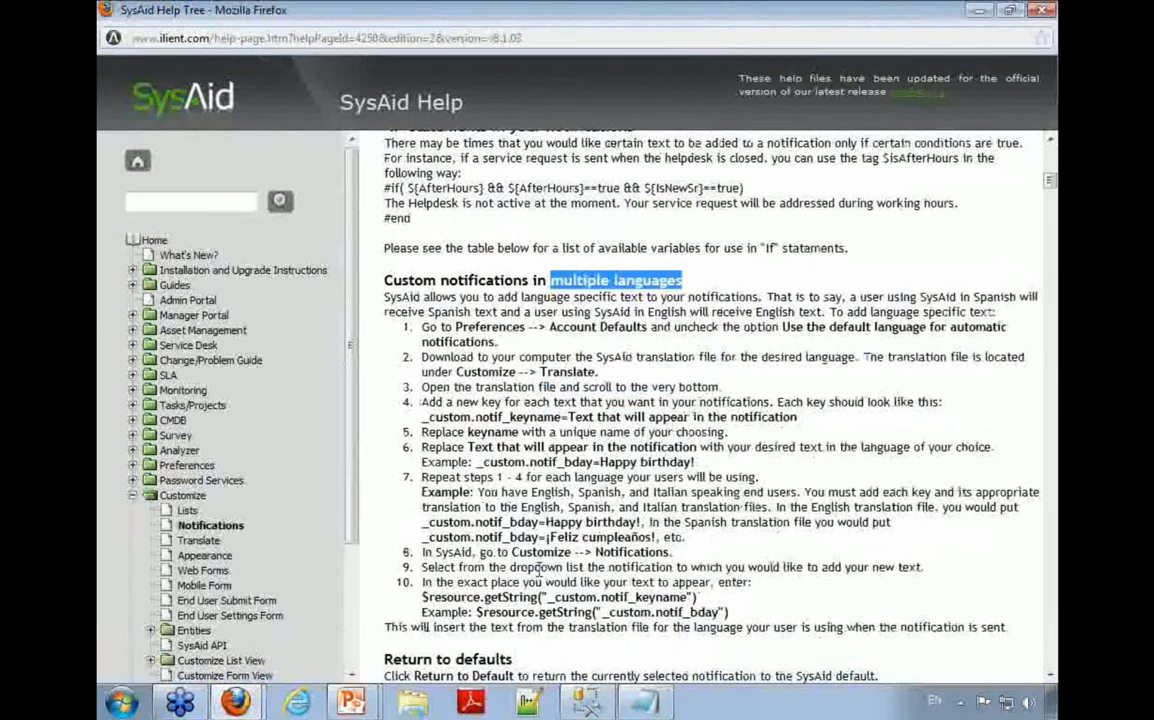
{"action": "left_click_drag", "start_coordinate": [422, 417], "coordinate": [800, 418]}
{"action": "key", "text": "ctrl+c"}
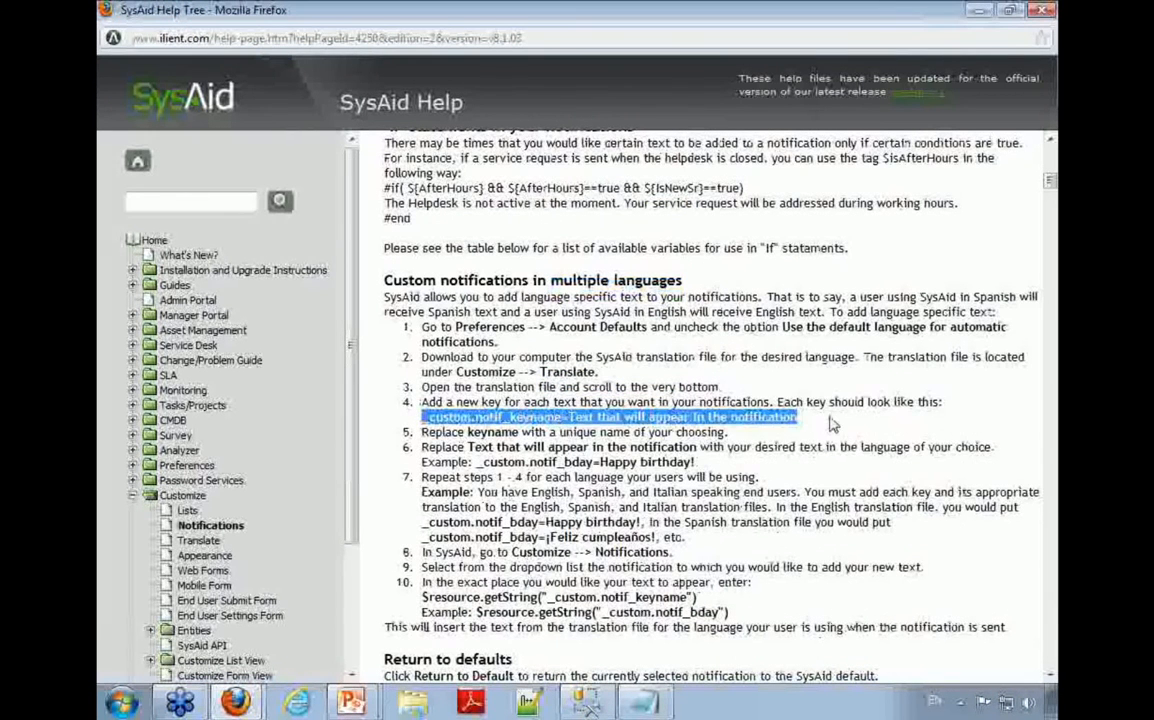
Step: Paste the copied key line at the very end of the translation file in Notepad, below a few blank lines
{"action": "left_click", "coordinate": [640, 703]}
{"action": "key", "text": "ctrl+End"}
{"action": "key", "text": "Return"}
{"action": "key", "text": "Return"}
{"action": "key", "text": "Return"}
{"action": "key", "text": "ctrl+v"}
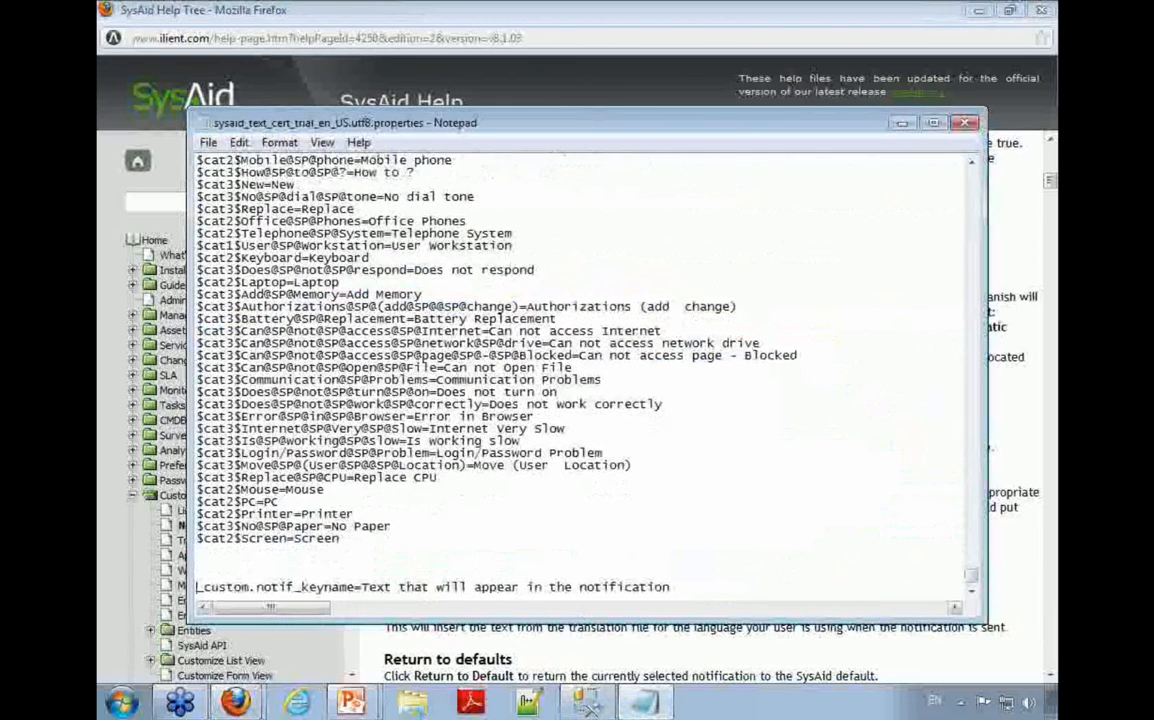
Step: Replace the pasted line's keyname with "title" and its text with "Title", making it _custom.notif_title=Title
{"action": "left_click_drag", "start_coordinate": [256, 587], "coordinate": [355, 587]}
{"action": "left_click", "coordinate": [310, 587]}
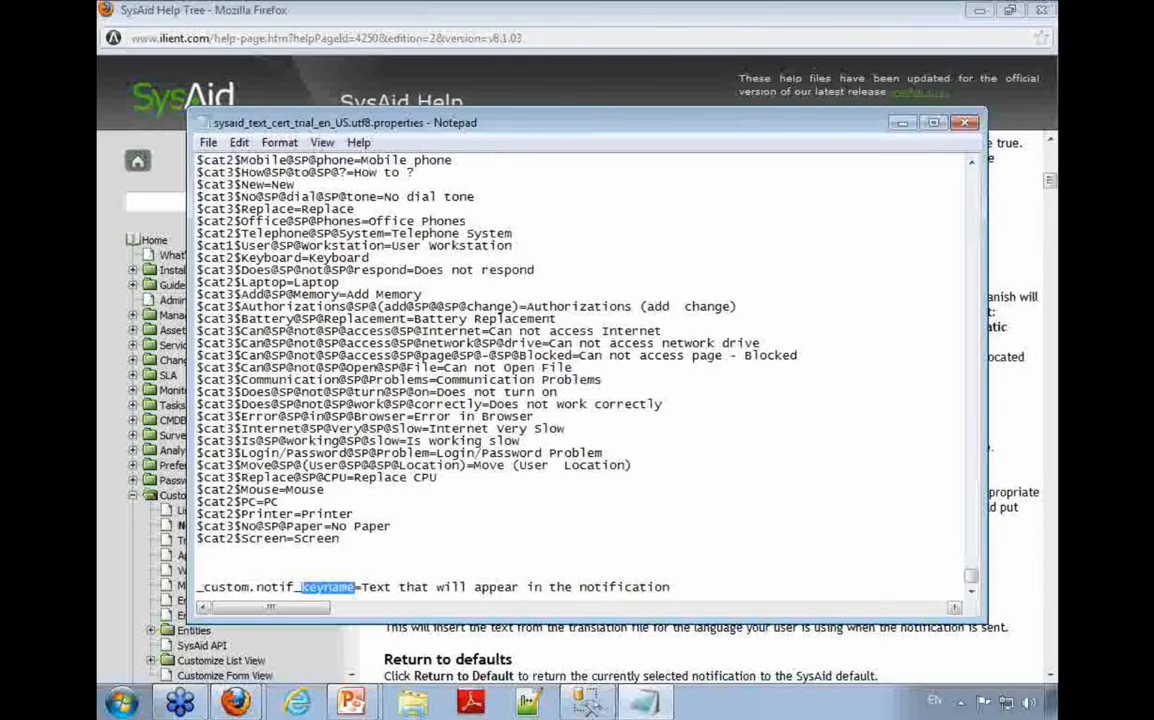
{"action": "key", "text": "Delete"}
{"action": "type", "text": "title"}
{"action": "left_click_drag", "start_coordinate": [347, 587], "coordinate": [655, 587]}
{"action": "type", "text": "Title"}
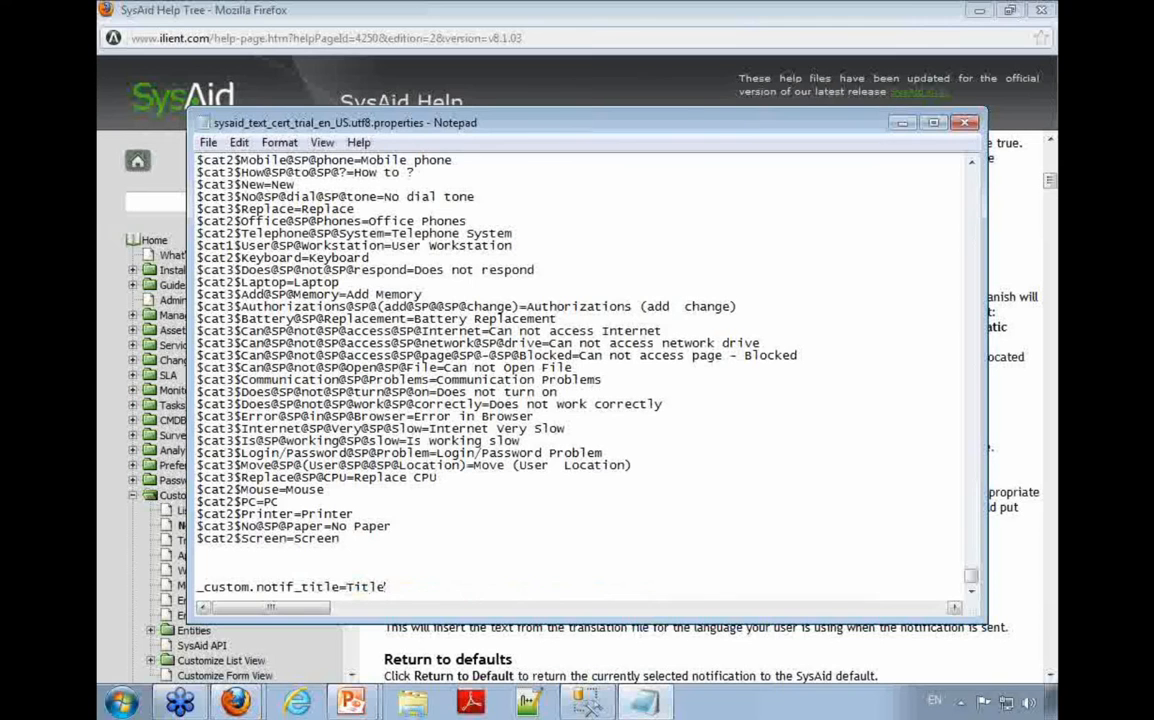
Step: Copy the key _custom.notif_title from the new line and save the translation file
{"action": "left_click_drag", "start_coordinate": [340, 587], "coordinate": [142, 596]}
{"action": "key", "text": "ctrl+s"}
{"action": "left_click", "coordinate": [716, 571]}
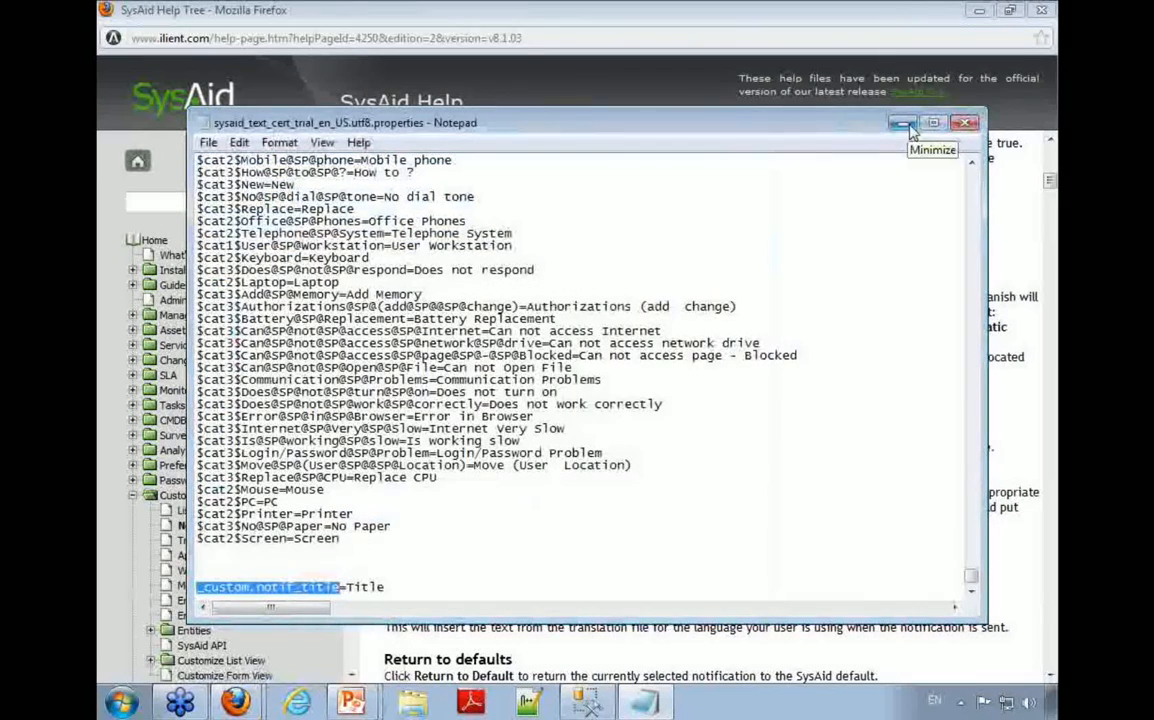
Step: Return to Customize Notifications in Firefox and replace the Title label in the email body with _custom.notif_title
{"action": "left_click", "coordinate": [265, 640]}
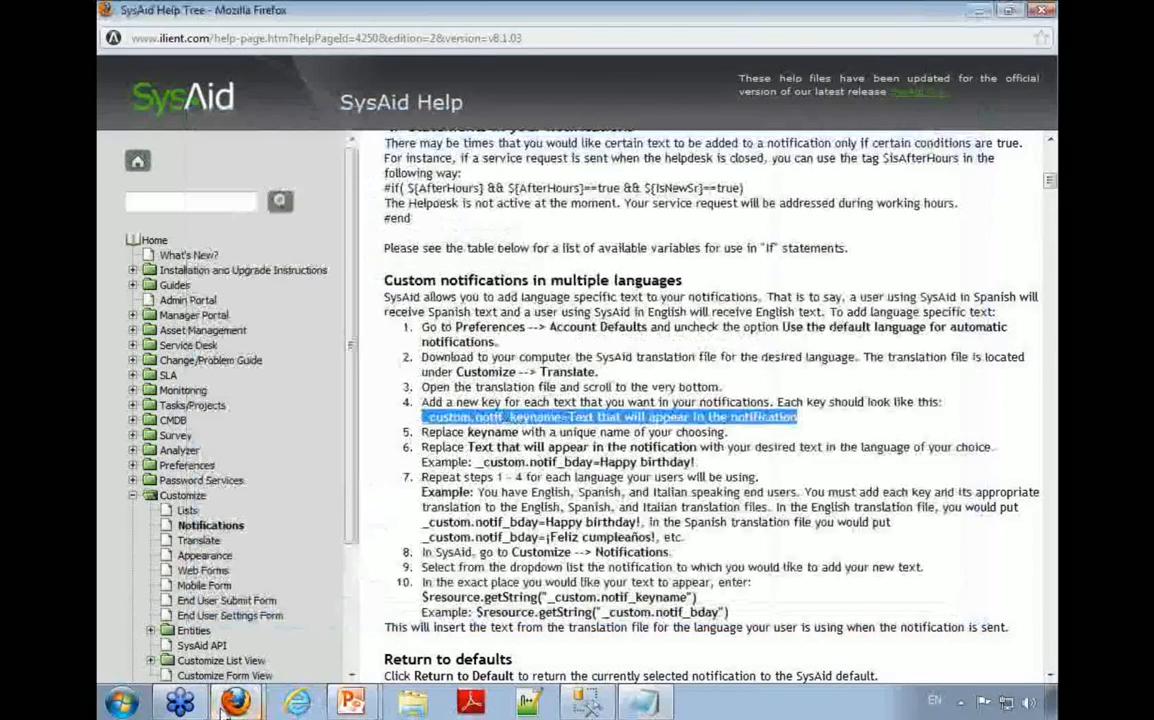
{"action": "mouse_move", "coordinate": [233, 706]}
{"action": "left_click", "coordinate": [230, 628]}
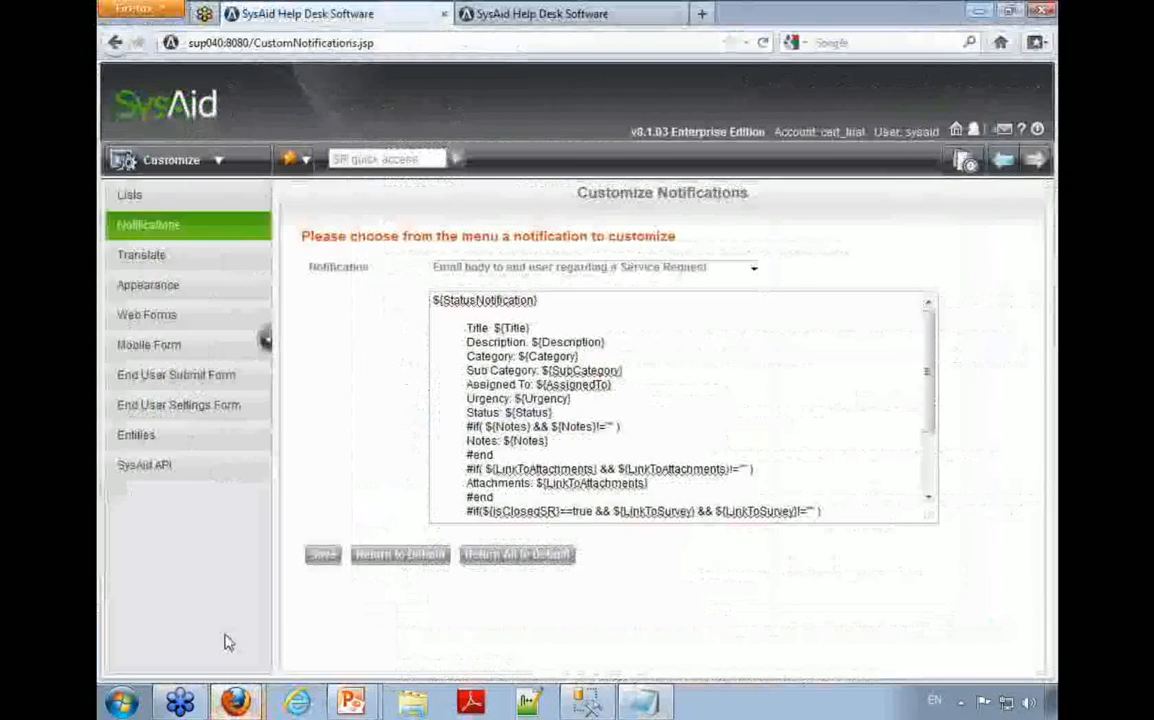
{"action": "double_click", "coordinate": [486, 328]}
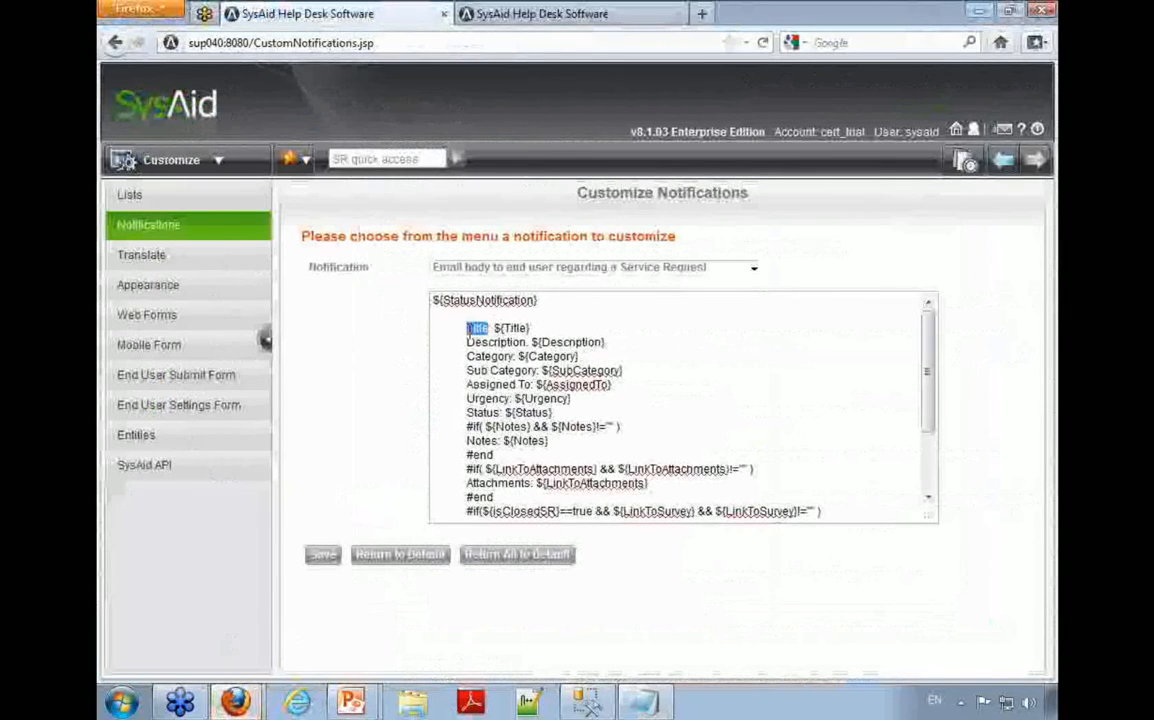
{"action": "type", "text": "_custom_notif_title"}
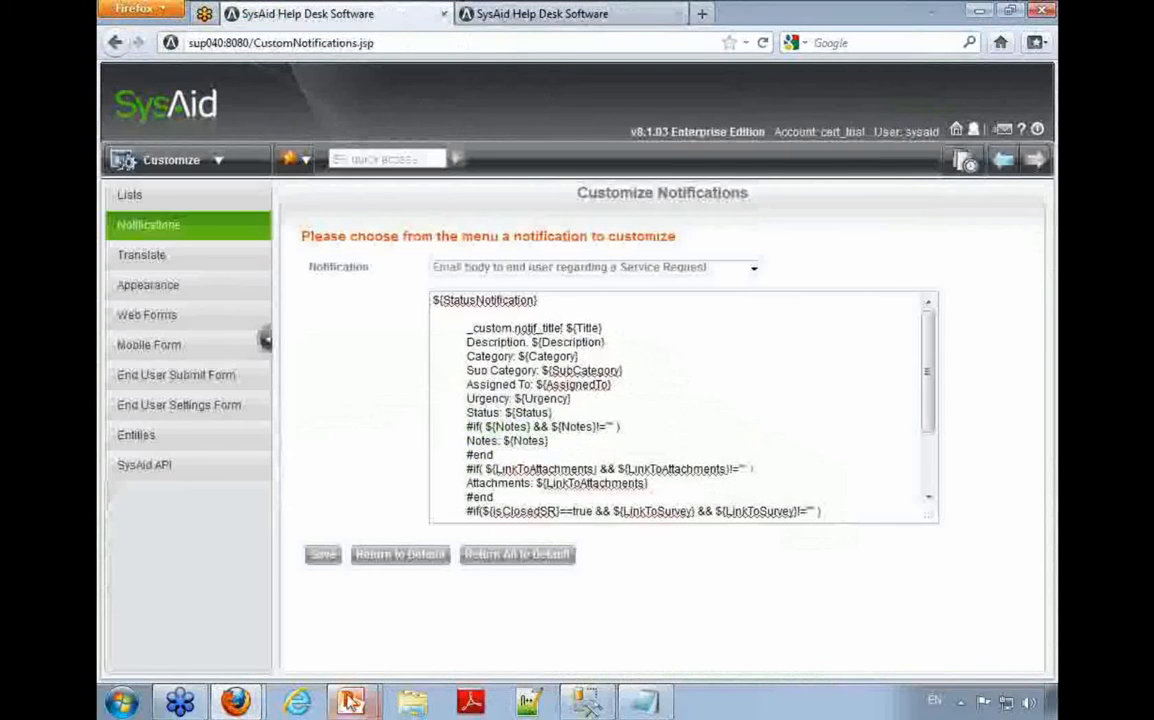
Step: Switch to the help page and copy the opening $resource.getString(" from the example in instruction 10
{"action": "left_click", "coordinate": [258, 662]}
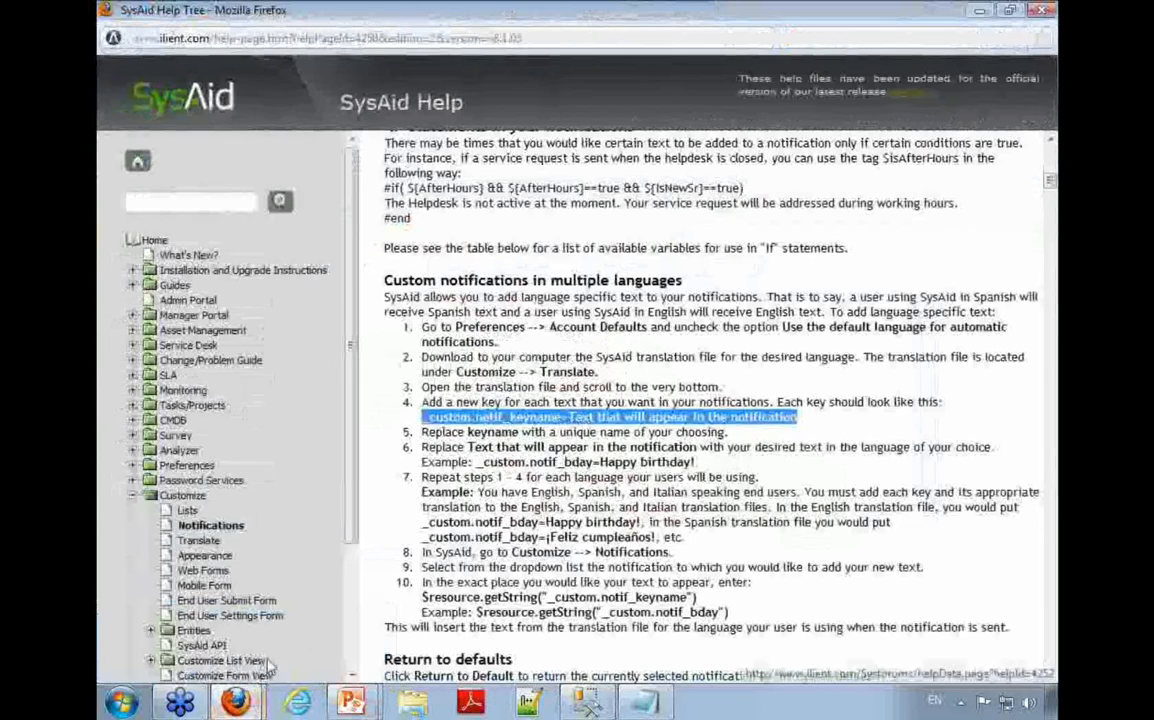
{"action": "left_click", "coordinate": [495, 411]}
{"action": "left_click_drag", "start_coordinate": [477, 612], "coordinate": [602, 612]}
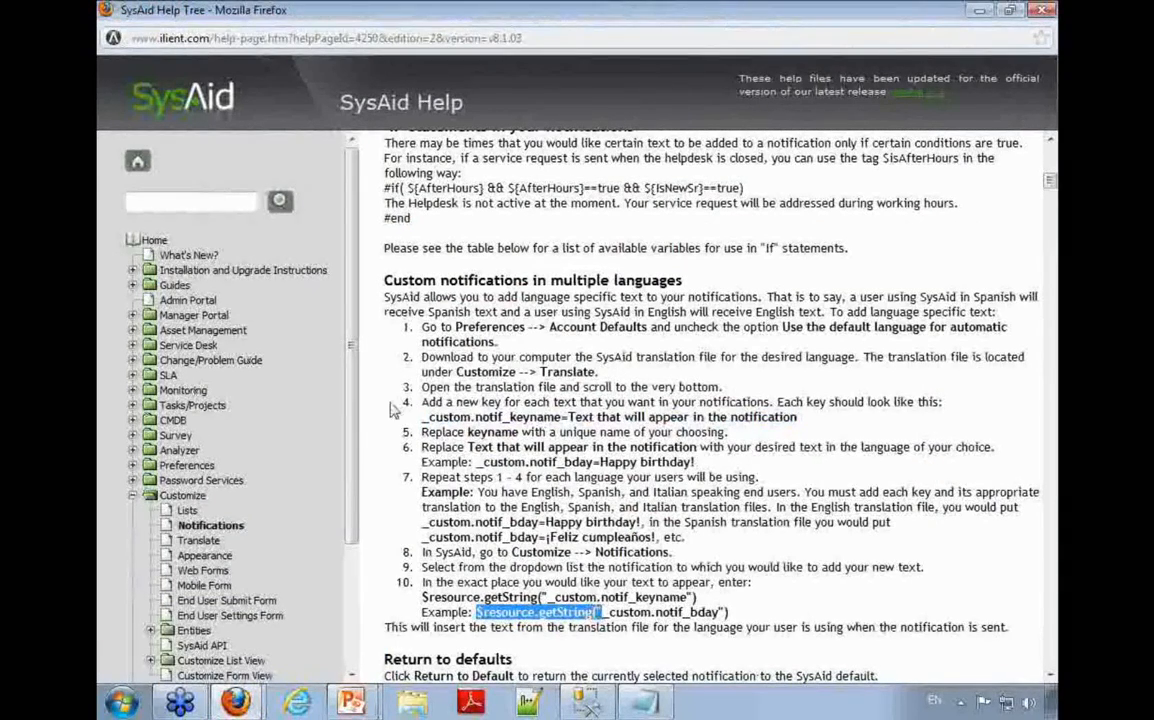
Step: Wrap the key in the notification body so that it reads $resource.getString("_custom.notif_title") before ${Title}
{"action": "key", "text": "alt+Tab"}
{"action": "type", "text": "$resource.getString(\""}
{"action": "key", "text": "ctrl+z"}
{"action": "left_click", "coordinate": [468, 329]}
{"action": "type", "text": "$resource.getString(\""}
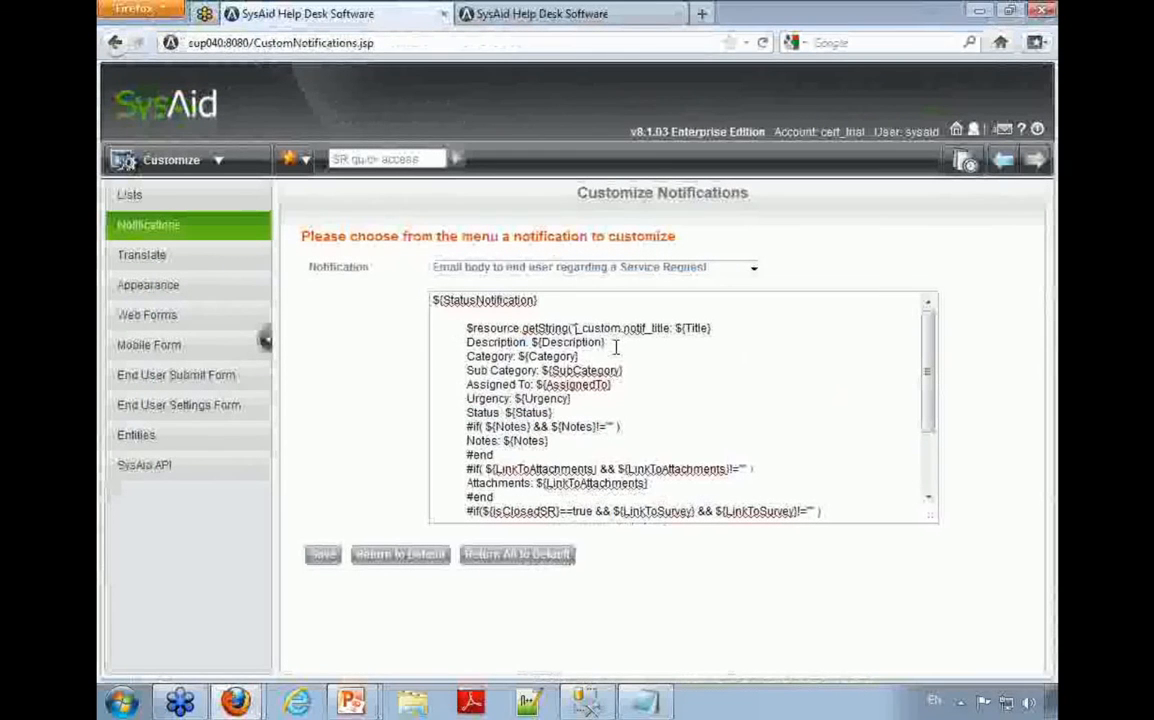
{"action": "type", "text": "\")"}
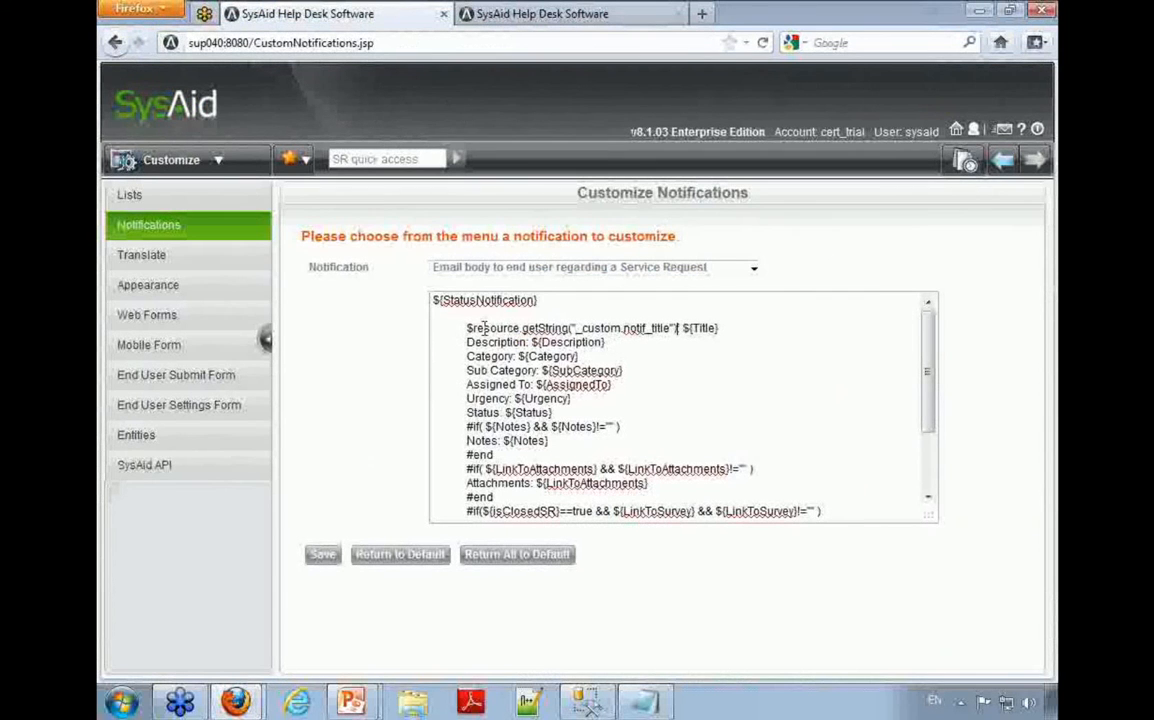
Step: Examine the translatable title string, the plain-text field labels and the Notes if-block in the end-user email body
{"action": "left_click_drag", "start_coordinate": [467, 328], "coordinate": [670, 328]}
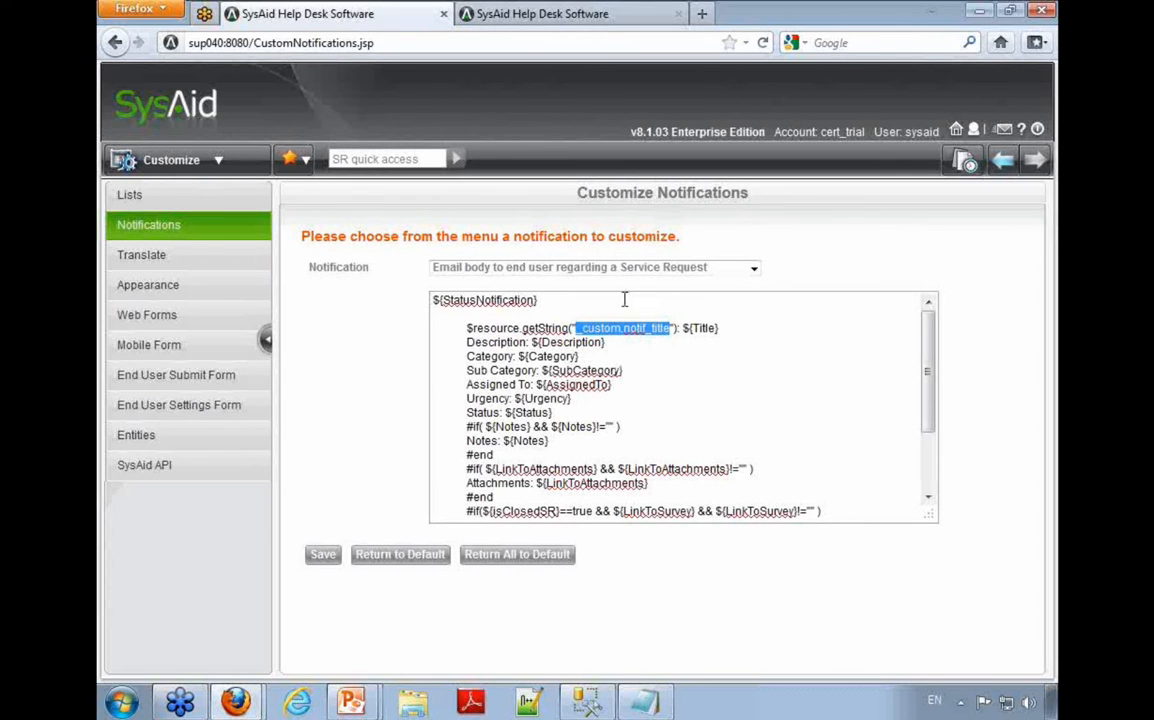
{"action": "left_click", "coordinate": [767, 348]}
{"action": "left_click_drag", "start_coordinate": [521, 350], "coordinate": [466, 355]}
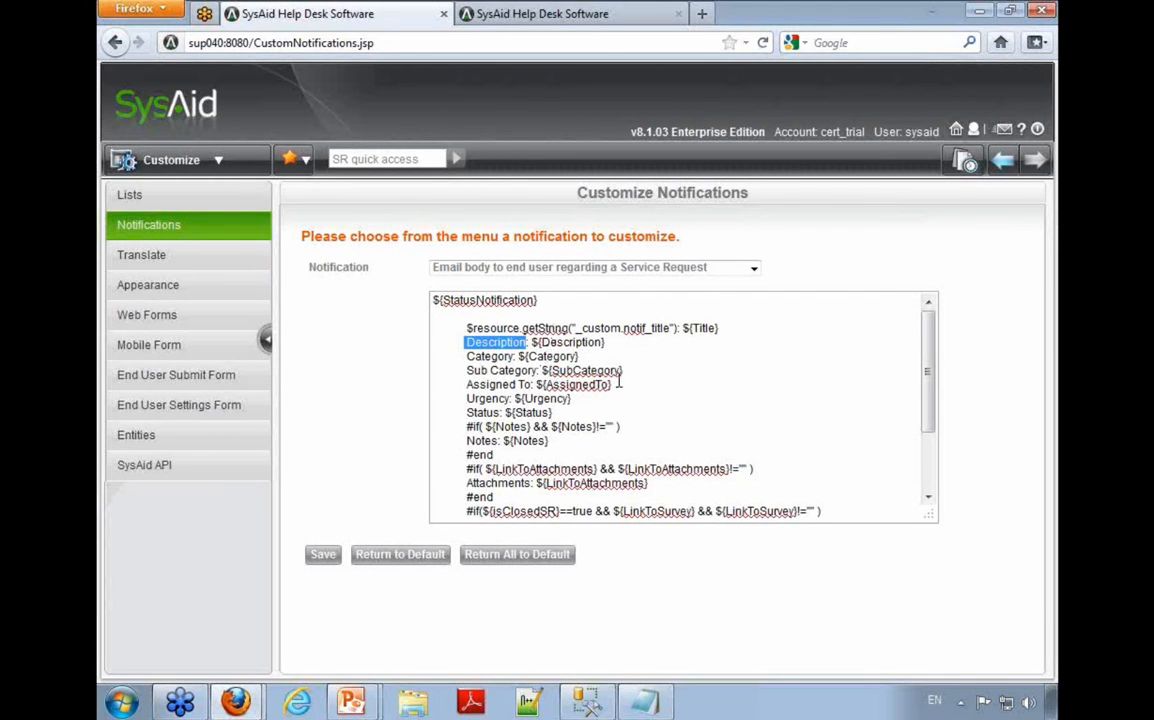
{"action": "left_click_drag", "start_coordinate": [472, 328], "coordinate": [580, 328]}
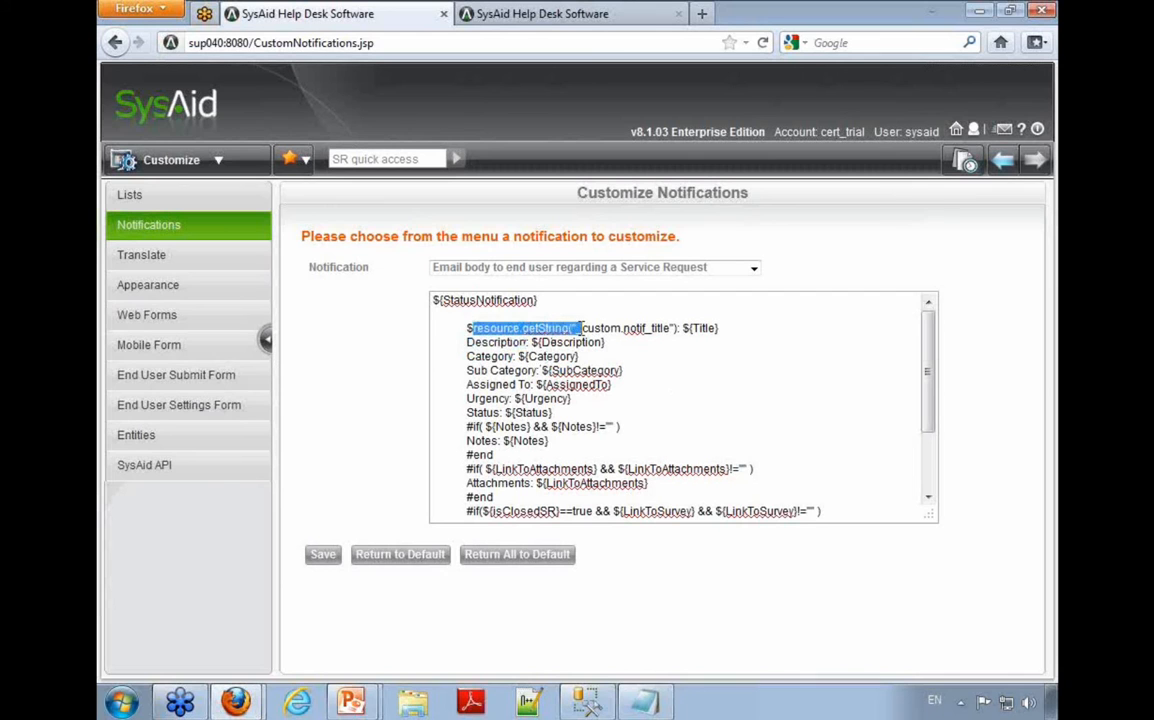
{"action": "double_click", "coordinate": [496, 342]}
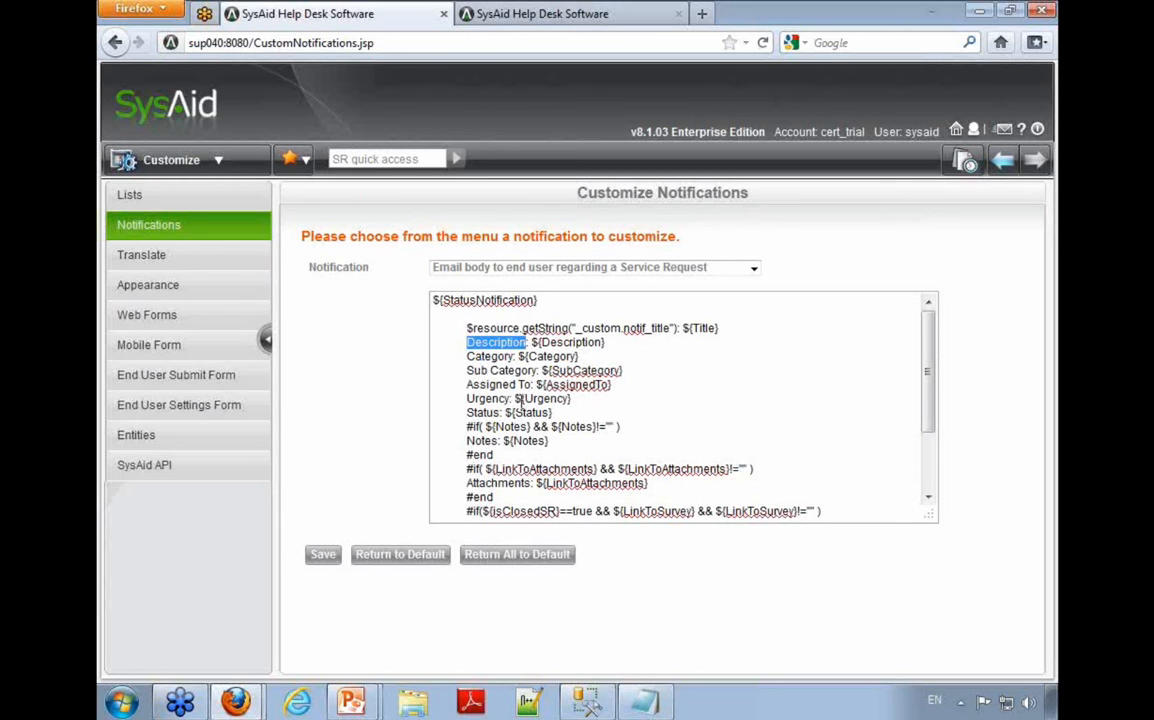
{"action": "double_click", "coordinate": [502, 358]}
{"action": "double_click", "coordinate": [505, 372]}
{"action": "double_click", "coordinate": [498, 388]}
{"action": "double_click", "coordinate": [497, 388]}
{"action": "double_click", "coordinate": [489, 399]}
{"action": "double_click", "coordinate": [489, 414]}
{"action": "mouse_move", "coordinate": [467, 441]}
{"action": "left_mouse_down"}
{"action": "mouse_move", "coordinate": [552, 443]}
{"action": "mouse_move", "coordinate": [502, 455]}
{"action": "mouse_move", "coordinate": [474, 430]}
{"action": "mouse_move", "coordinate": [402, 428]}
{"action": "mouse_move", "coordinate": [594, 430]}
{"action": "mouse_move", "coordinate": [445, 441]}
{"action": "mouse_move", "coordinate": [467, 427]}
{"action": "left_mouse_up"}
{"action": "left_click", "coordinate": [620, 427]}
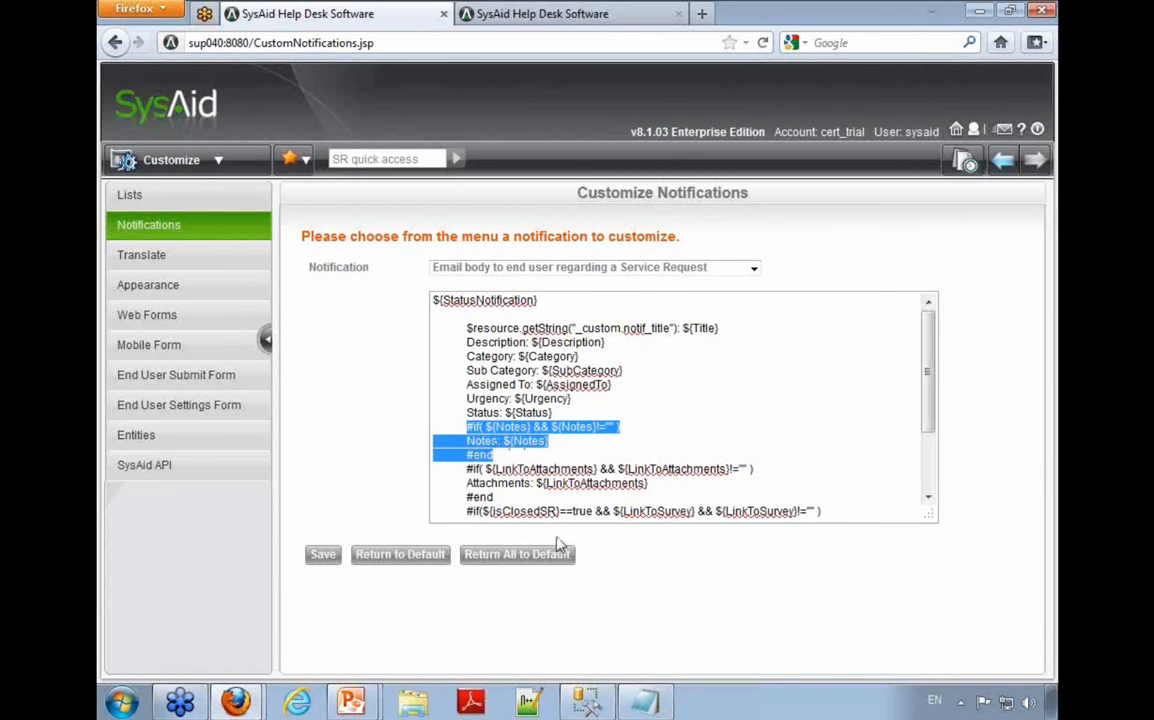
Step: Examine the conditional blocks for attachments, the closed-request survey and after-hours new requests in the email body
{"action": "scroll", "coordinate": [680, 410], "scroll_direction": "down", "scroll_amount": 3}
{"action": "left_click", "coordinate": [467, 374]}
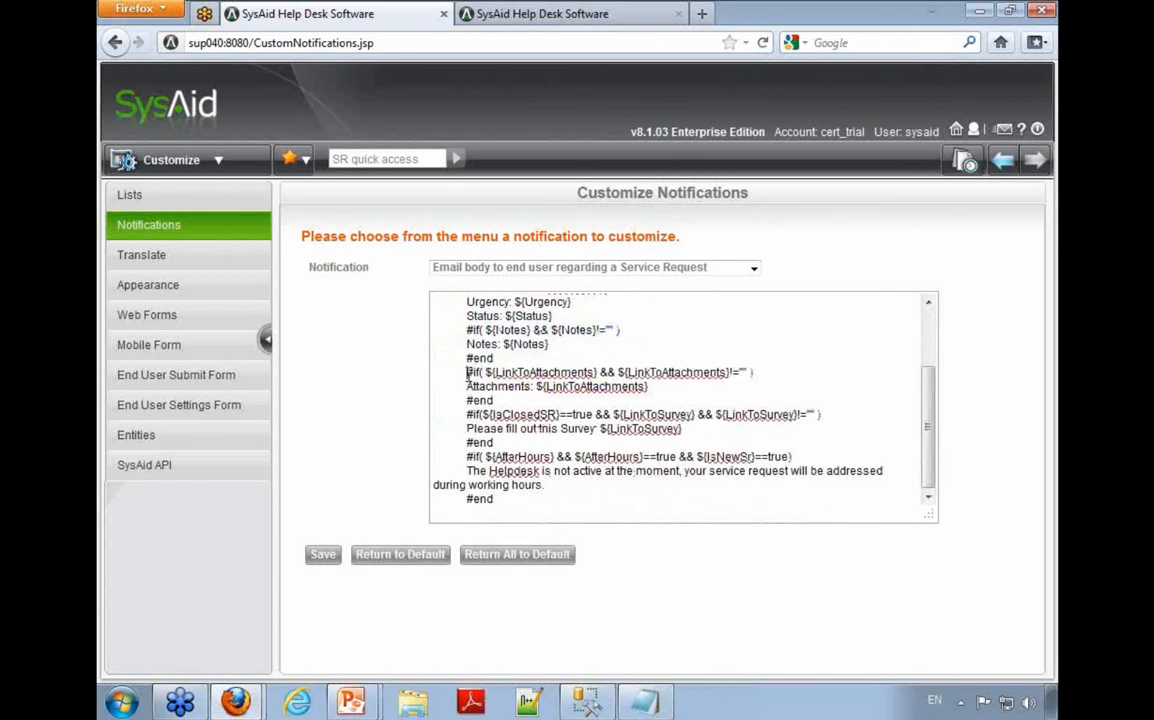
{"action": "left_click_drag", "start_coordinate": [467, 374], "coordinate": [778, 376]}
{"action": "left_click_drag", "start_coordinate": [650, 388], "coordinate": [468, 388]}
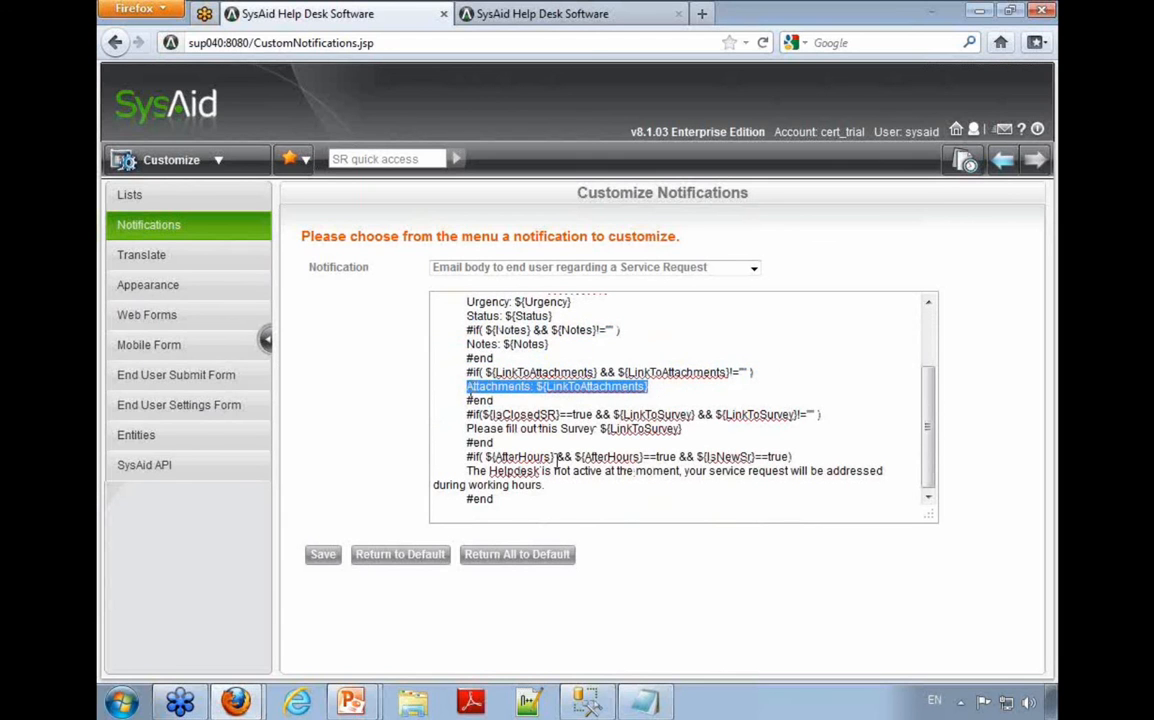
{"action": "left_click_drag", "start_coordinate": [467, 412], "coordinate": [812, 413]}
{"action": "left_click_drag", "start_coordinate": [714, 427], "coordinate": [465, 428]}
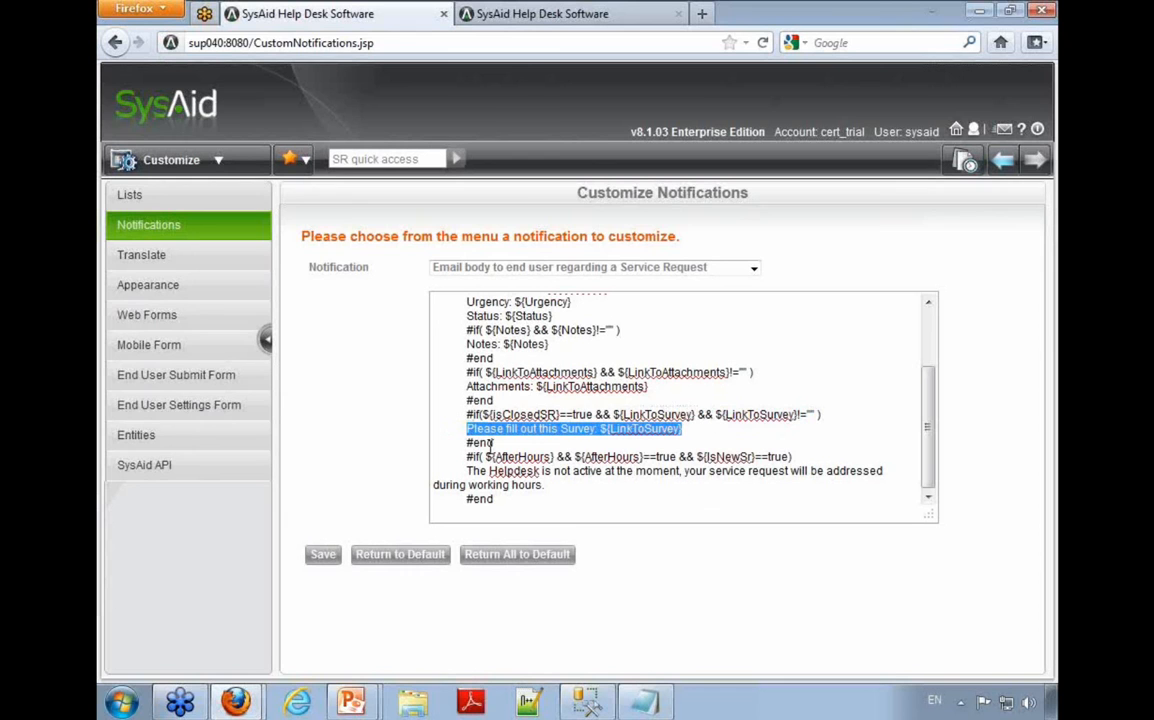
{"action": "left_click_drag", "start_coordinate": [466, 456], "coordinate": [785, 456]}
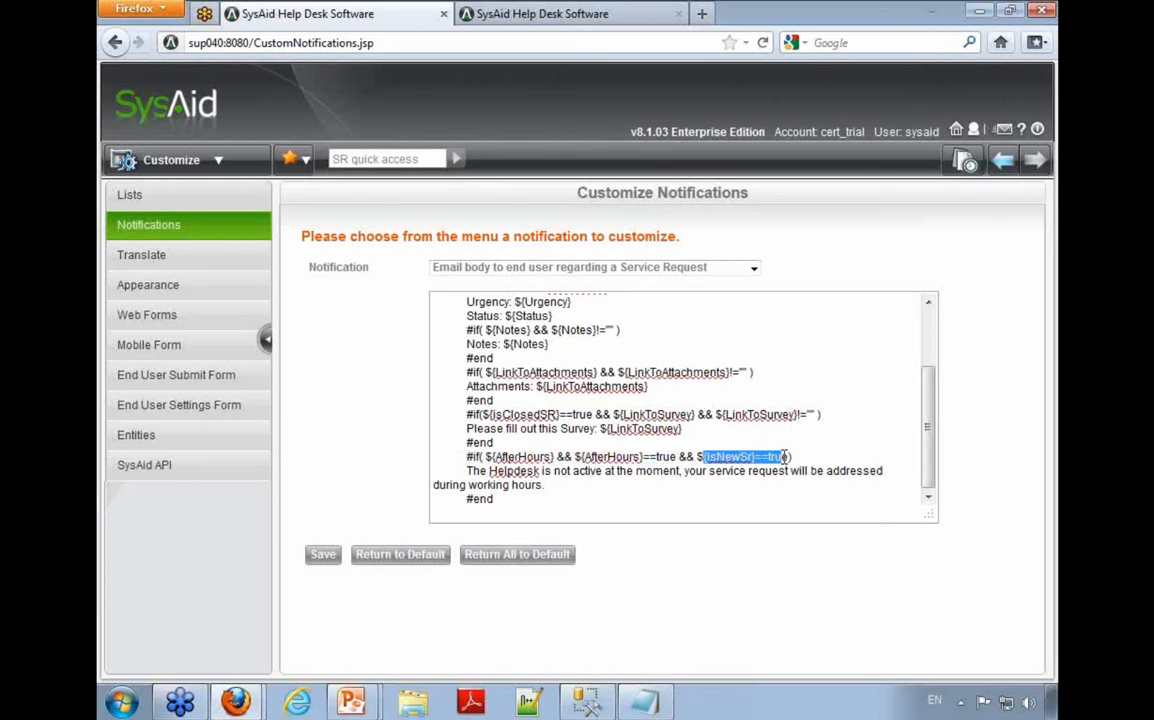
{"action": "left_click_drag", "start_coordinate": [467, 458], "coordinate": [507, 471]}
{"action": "left_click", "coordinate": [563, 482]}
{"action": "left_click_drag", "start_coordinate": [576, 483], "coordinate": [516, 490]}
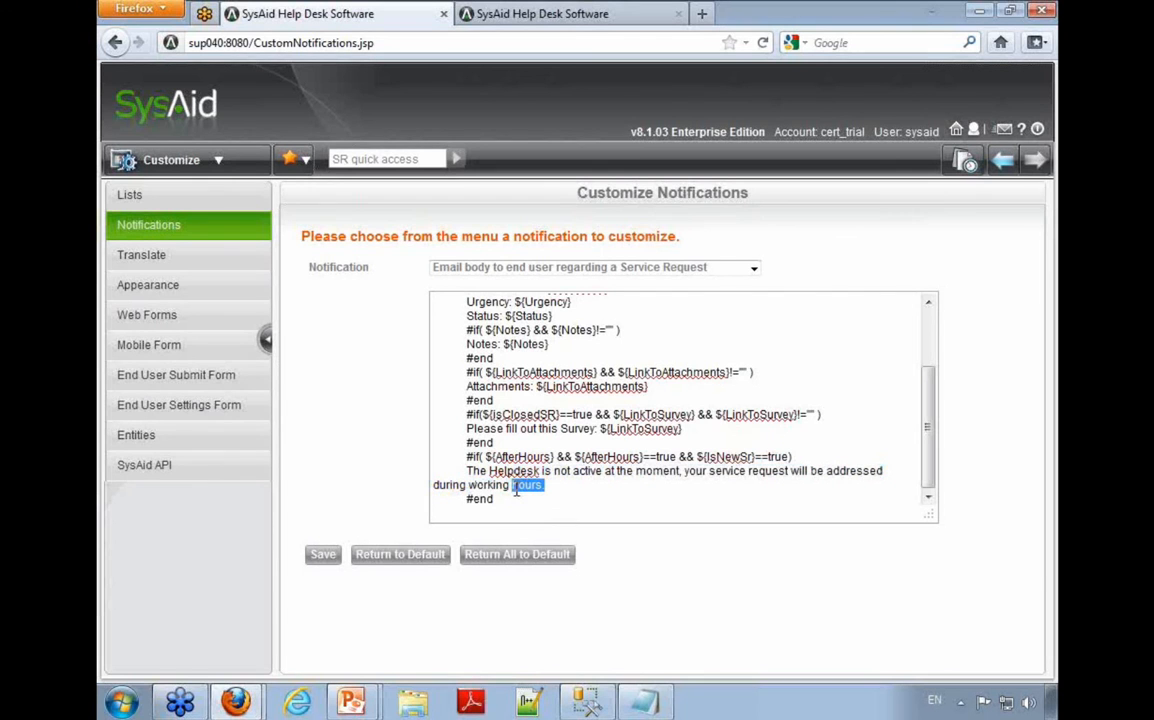
{"action": "scroll", "coordinate": [530, 470], "scroll_direction": "up", "scroll_amount": 3}
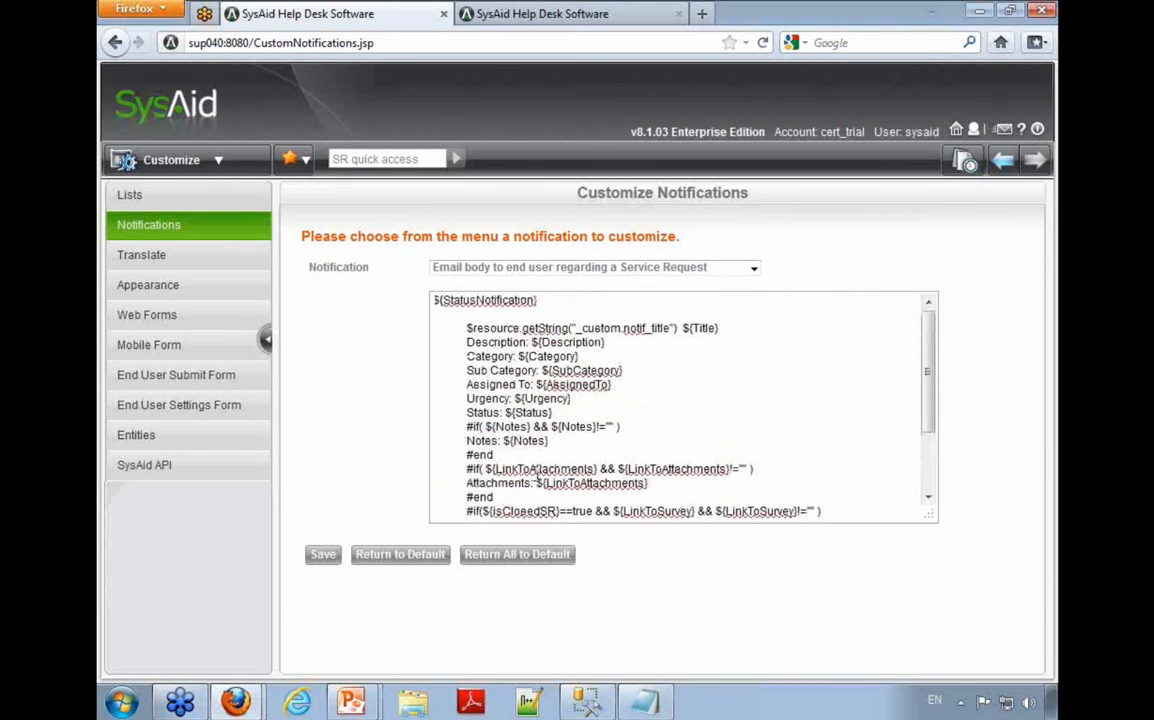
{"action": "scroll", "coordinate": [527, 450], "scroll_direction": "down", "scroll_amount": 3}
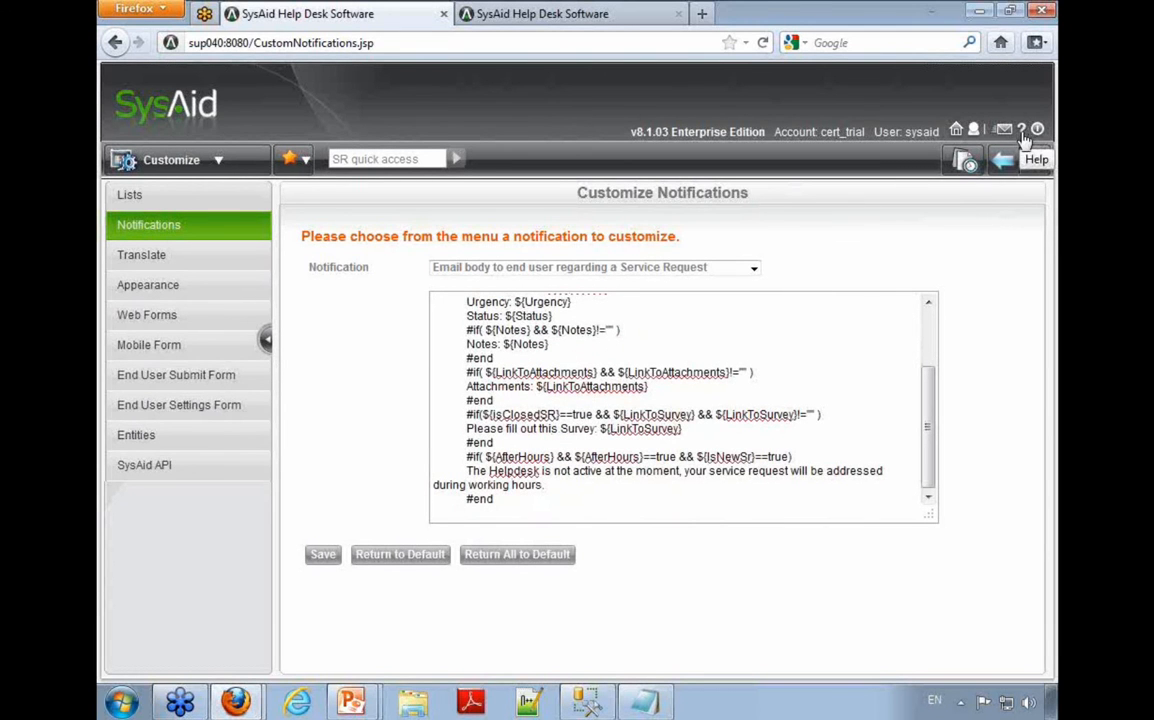
Step: Switch to the SysAid Help window and read through the table of tags for service request notifications
{"action": "left_click", "coordinate": [236, 700]}
{"action": "left_click", "coordinate": [241, 657]}
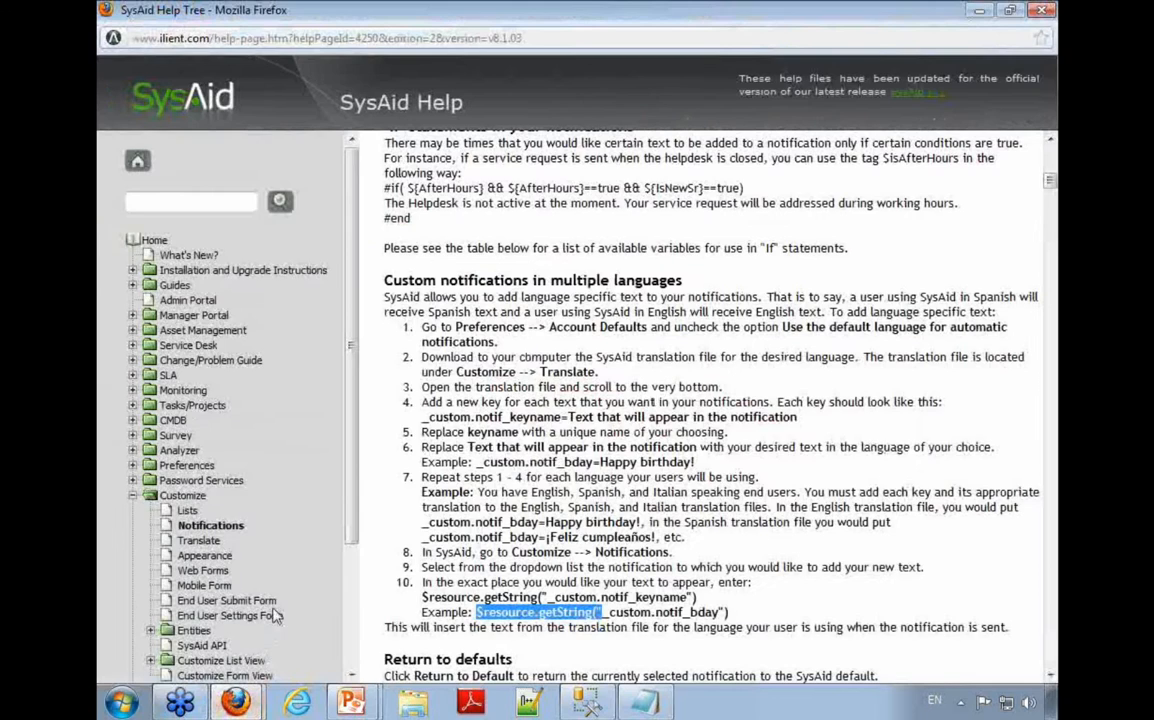
{"action": "scroll", "coordinate": [545, 522], "scroll_direction": "down", "scroll_amount": 9}
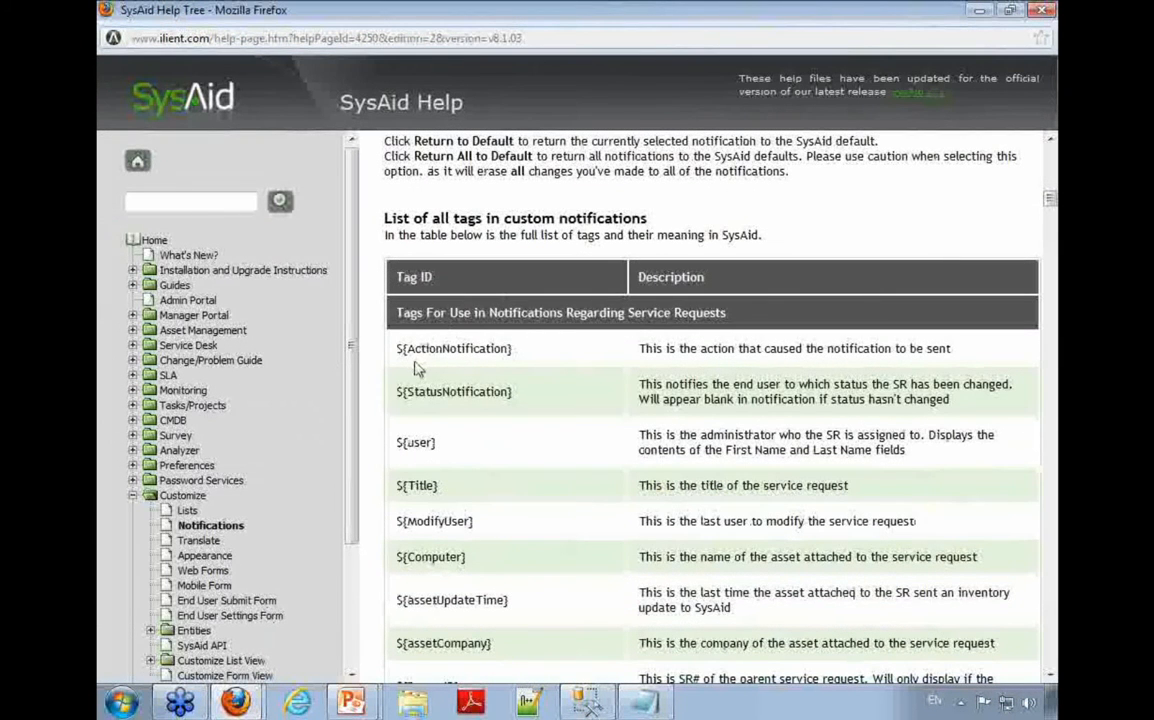
{"action": "scroll", "coordinate": [413, 412], "scroll_direction": "down", "scroll_amount": 2}
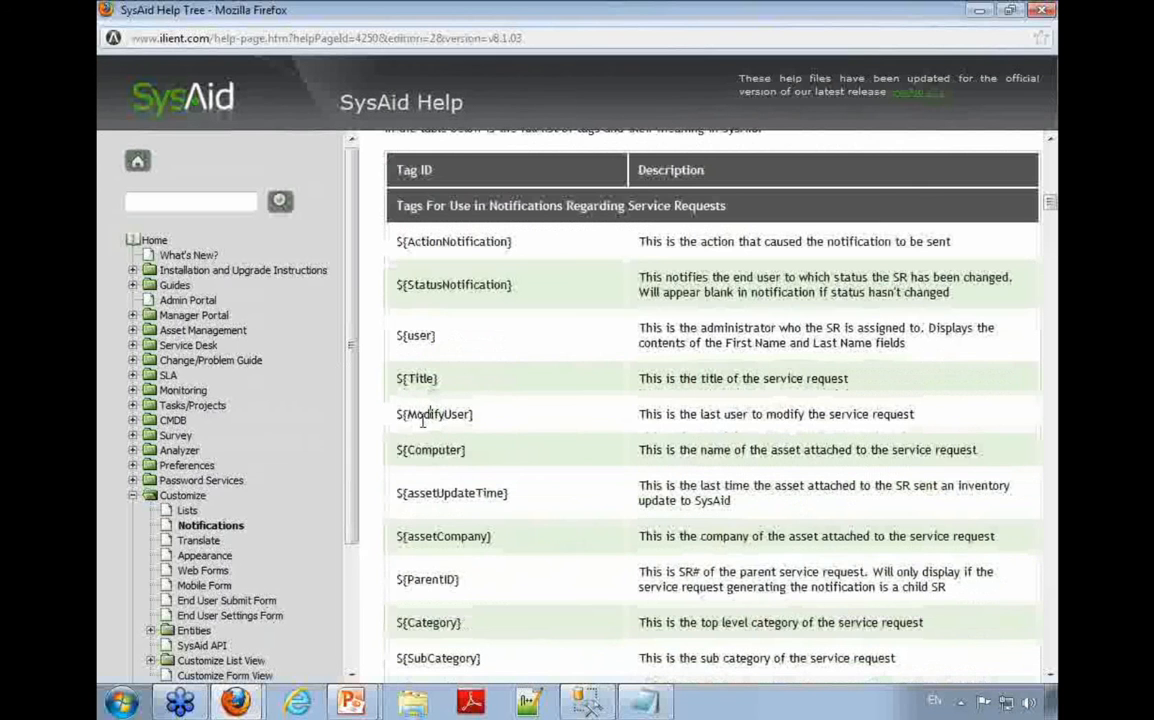
{"action": "scroll", "coordinate": [536, 436], "scroll_direction": "down", "scroll_amount": 9}
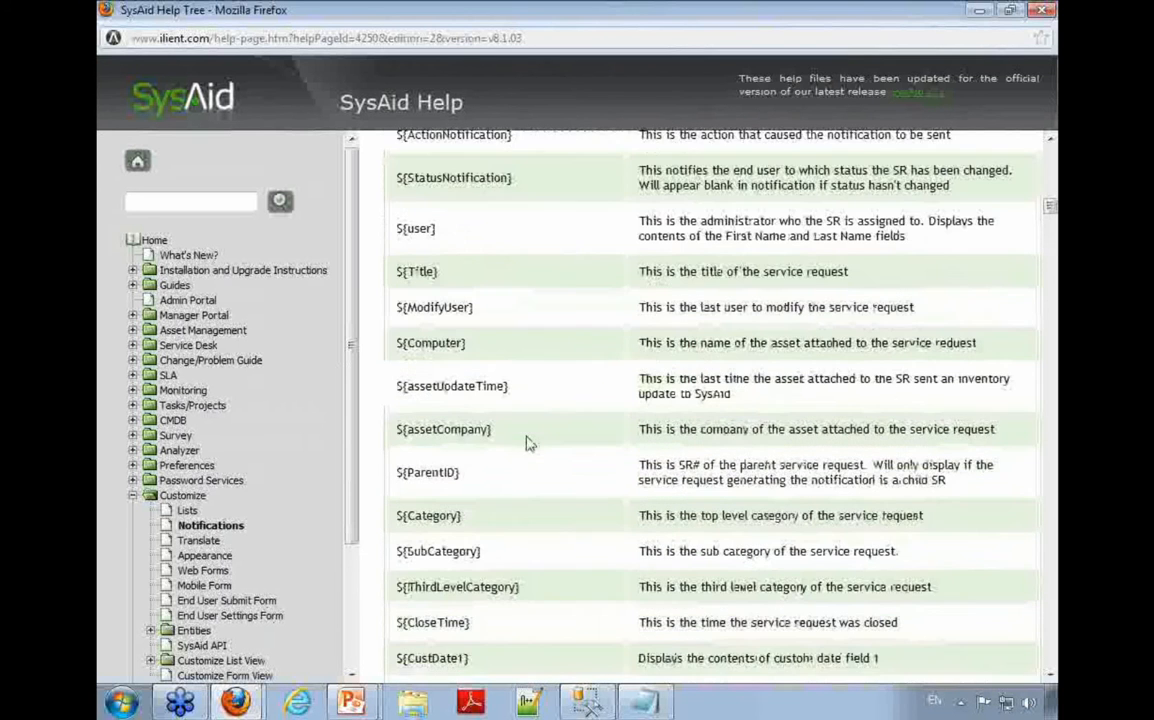
{"action": "scroll", "coordinate": [533, 439], "scroll_direction": "down", "scroll_amount": 8}
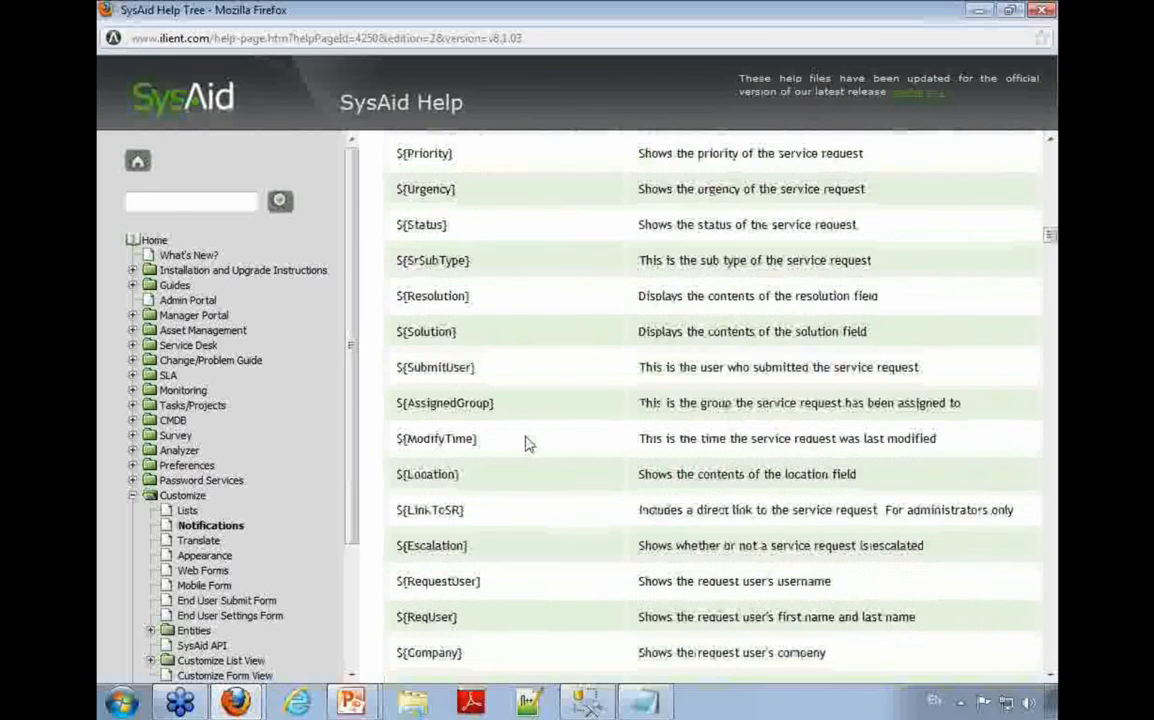
{"action": "scroll", "coordinate": [525, 445], "scroll_direction": "down", "scroll_amount": 12}
{"action": "scroll", "coordinate": [520, 452], "scroll_direction": "down", "scroll_amount": 12}
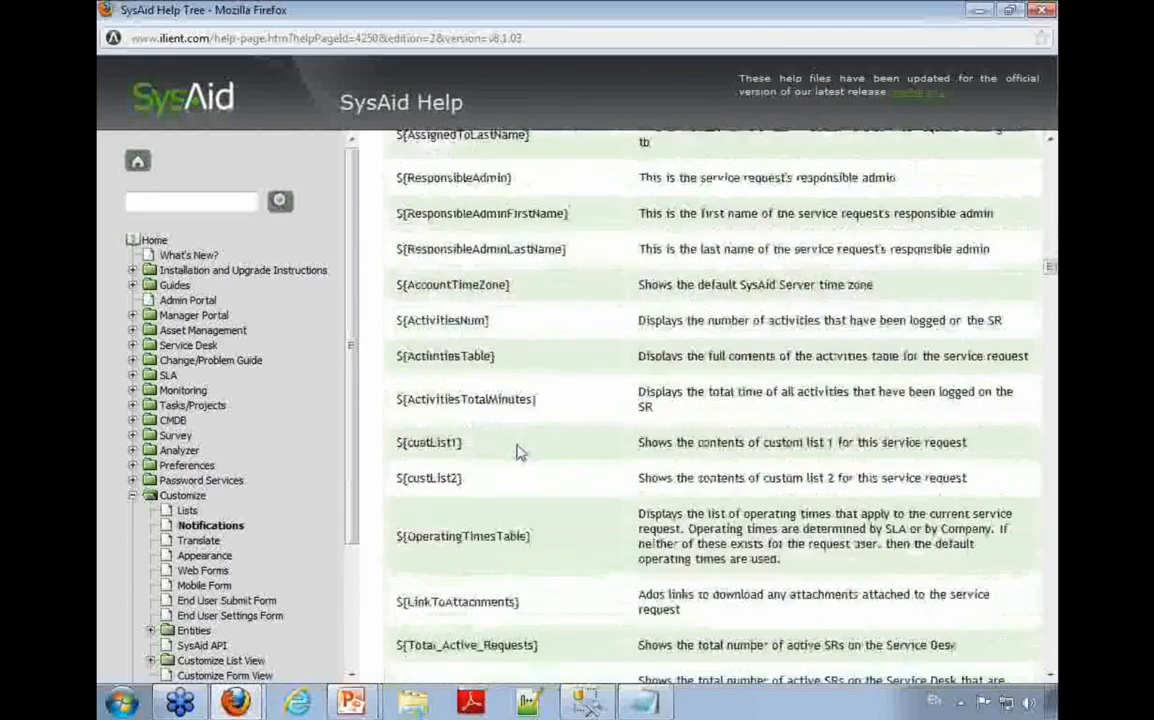
{"action": "scroll", "coordinate": [515, 445], "scroll_direction": "up", "scroll_amount": 3}
{"action": "scroll", "coordinate": [512, 440], "scroll_direction": "down", "scroll_amount": 7}
{"action": "scroll", "coordinate": [510, 440], "scroll_direction": "down", "scroll_amount": 4}
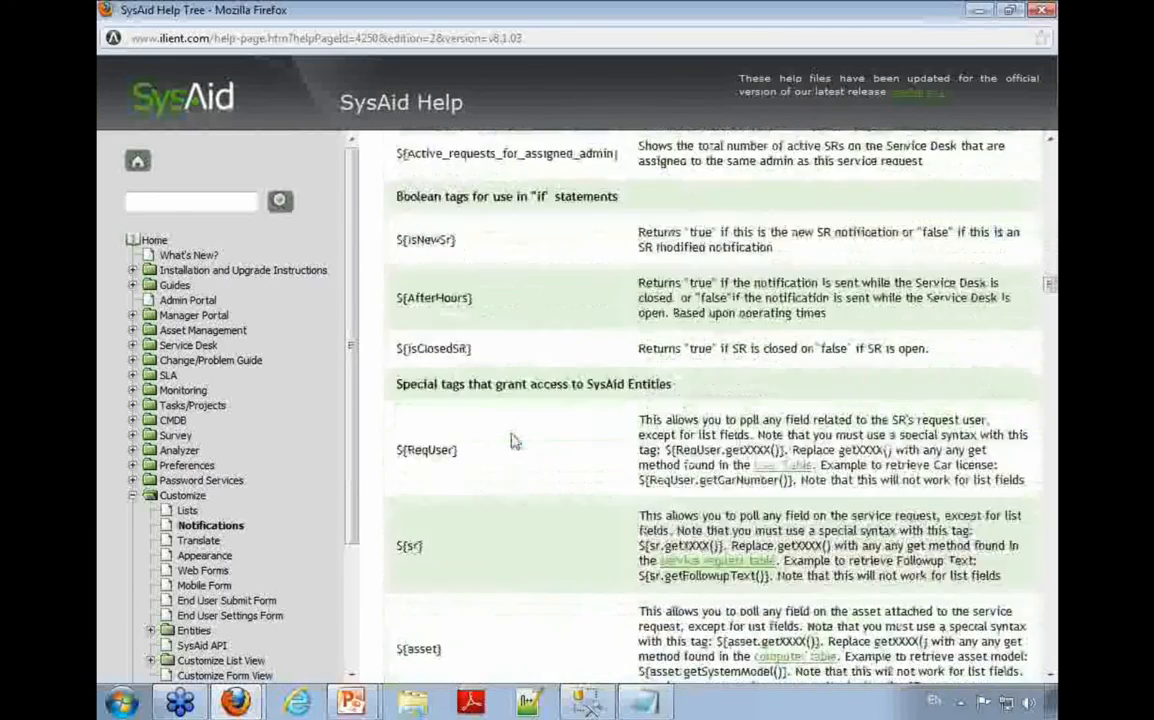
Step: Search the help page for "custte" and examine the custom text tags, such as $sr.getCustText2(), in the user comments
{"action": "key", "text": "ctrl+f"}
{"action": "type", "text": "custte"}
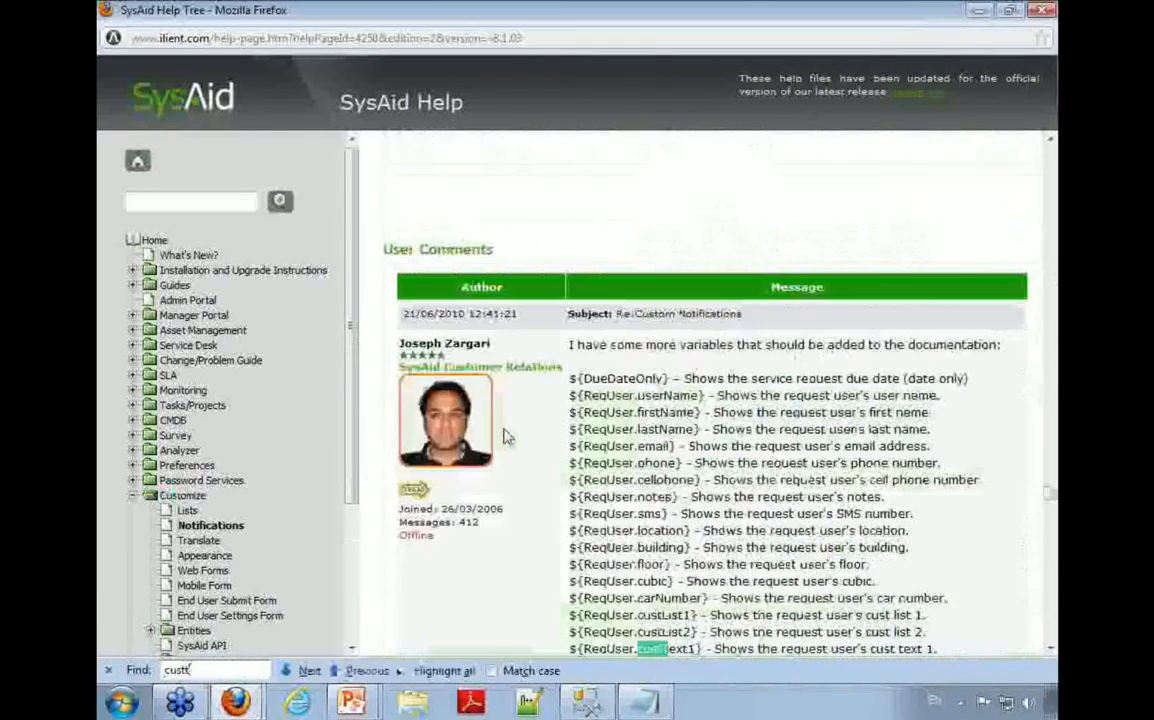
{"action": "key", "text": "Return"}
{"action": "key", "text": "Return"}
{"action": "key", "text": "Return"}
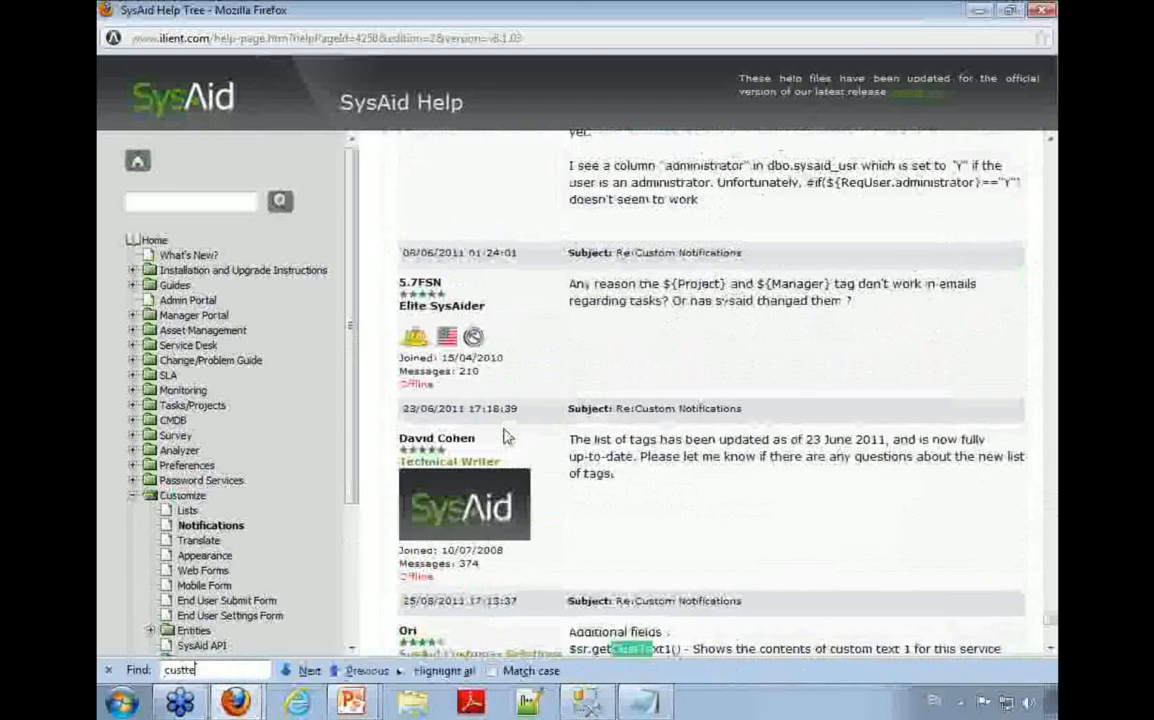
{"action": "scroll", "coordinate": [487, 455], "scroll_direction": "down", "scroll_amount": 4}
{"action": "scroll", "coordinate": [614, 455], "scroll_direction": "up", "scroll_amount": 15}
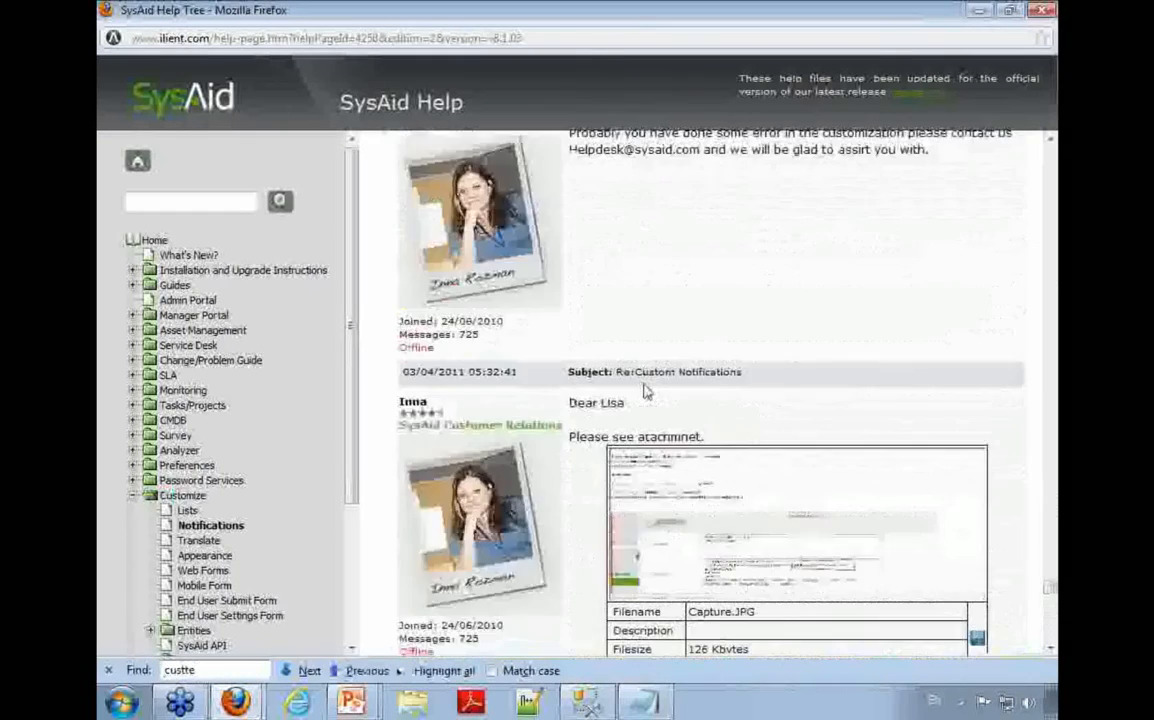
{"action": "scroll", "coordinate": [645, 393], "scroll_direction": "up", "scroll_amount": 20}
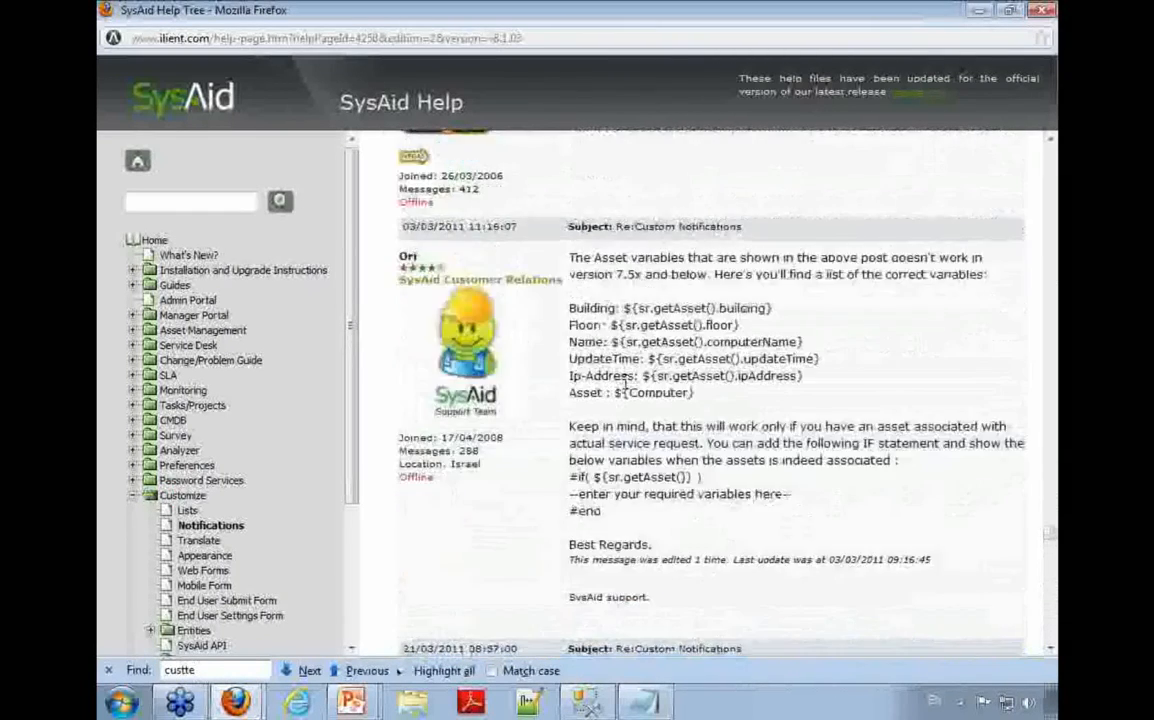
{"action": "scroll", "coordinate": [634, 383], "scroll_direction": "down", "scroll_amount": 2}
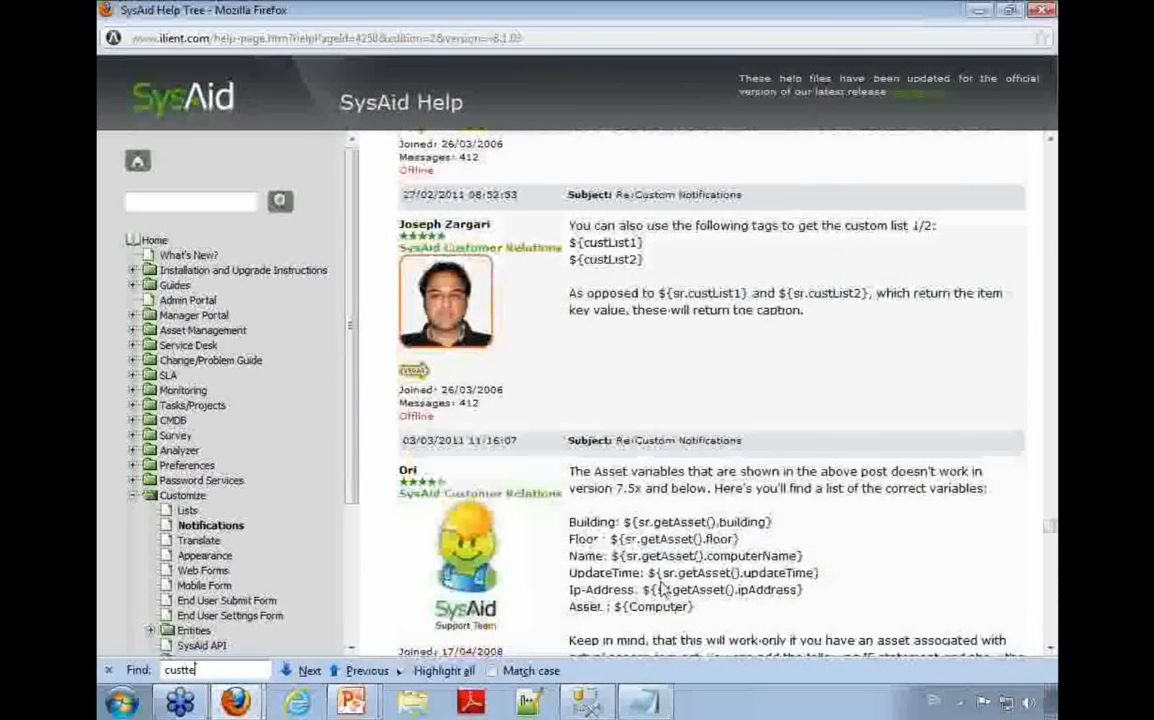
{"action": "key", "text": "Return"}
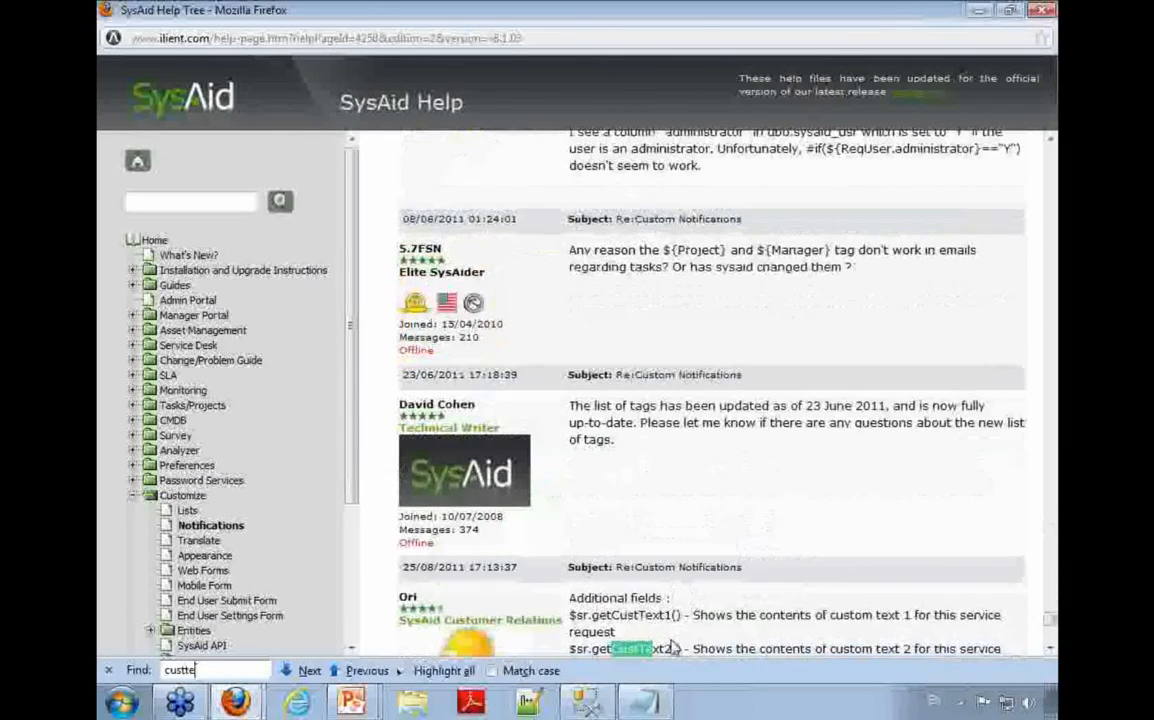
{"action": "left_click_drag", "start_coordinate": [683, 648], "coordinate": [569, 649]}
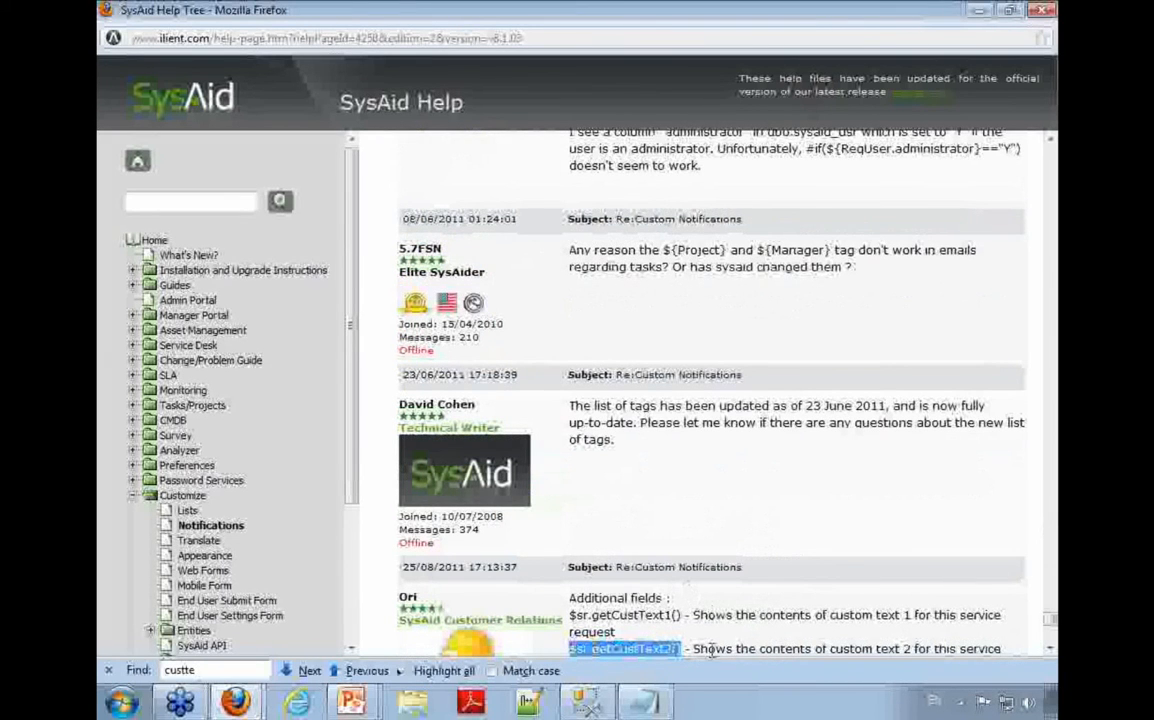
{"action": "left_click_drag", "start_coordinate": [401, 567], "coordinate": [680, 568]}
Step: Find the location field's tag in the help page's tag table and copy ${Location}
{"action": "scroll", "coordinate": [640, 530], "scroll_direction": "up", "scroll_amount": 20}
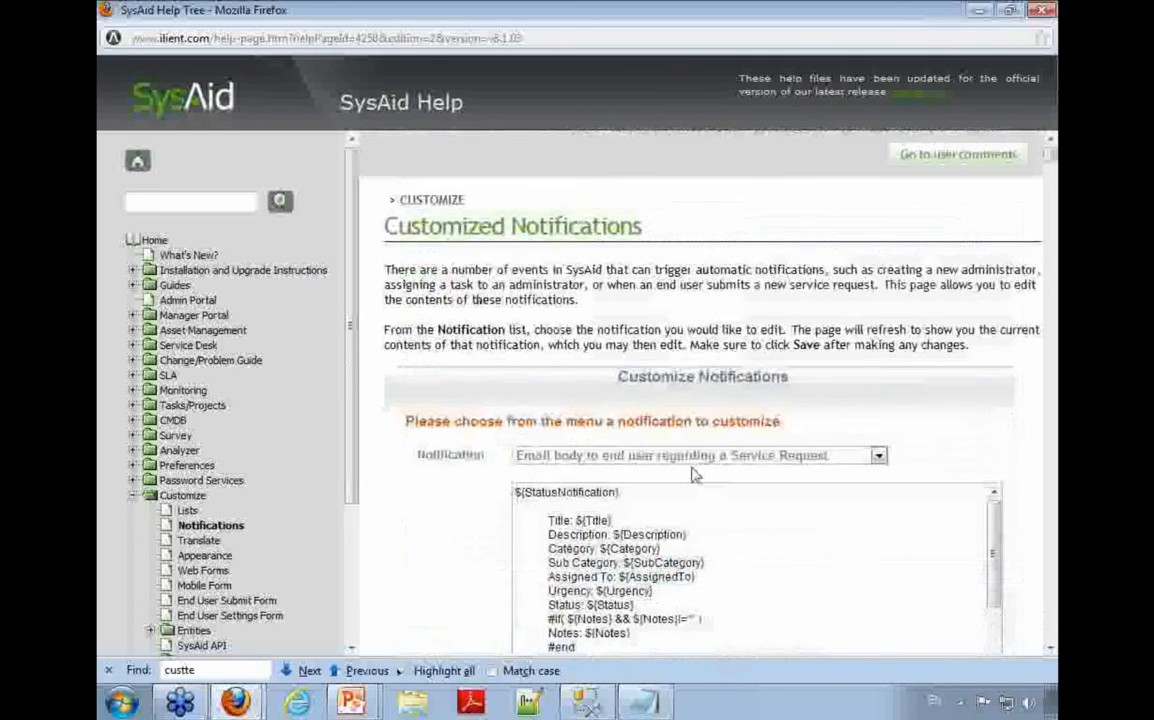
{"action": "scroll", "coordinate": [605, 440], "scroll_direction": "down", "scroll_amount": 12}
{"action": "scroll", "coordinate": [580, 482], "scroll_direction": "down", "scroll_amount": 8}
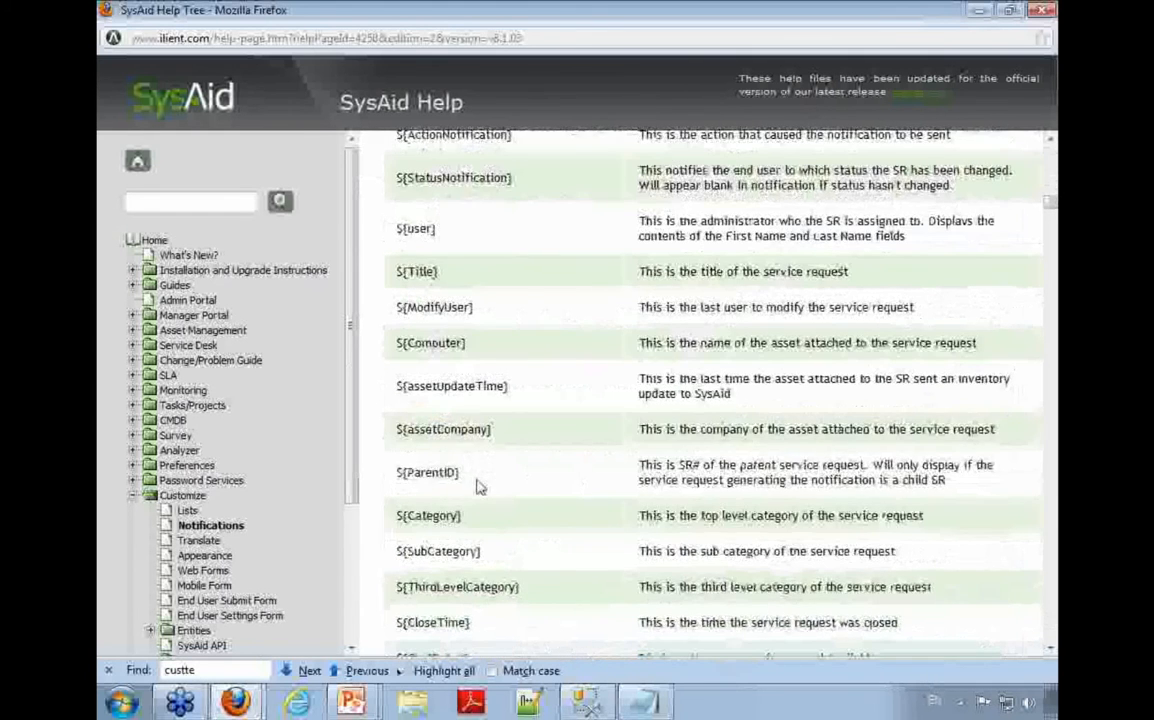
{"action": "scroll", "coordinate": [466, 500], "scroll_direction": "down", "scroll_amount": 1}
{"action": "scroll", "coordinate": [464, 540], "scroll_direction": "down", "scroll_amount": 10}
{"action": "left_click_drag", "start_coordinate": [460, 475], "coordinate": [400, 477]}
{"action": "key", "text": "ctrl+c"}
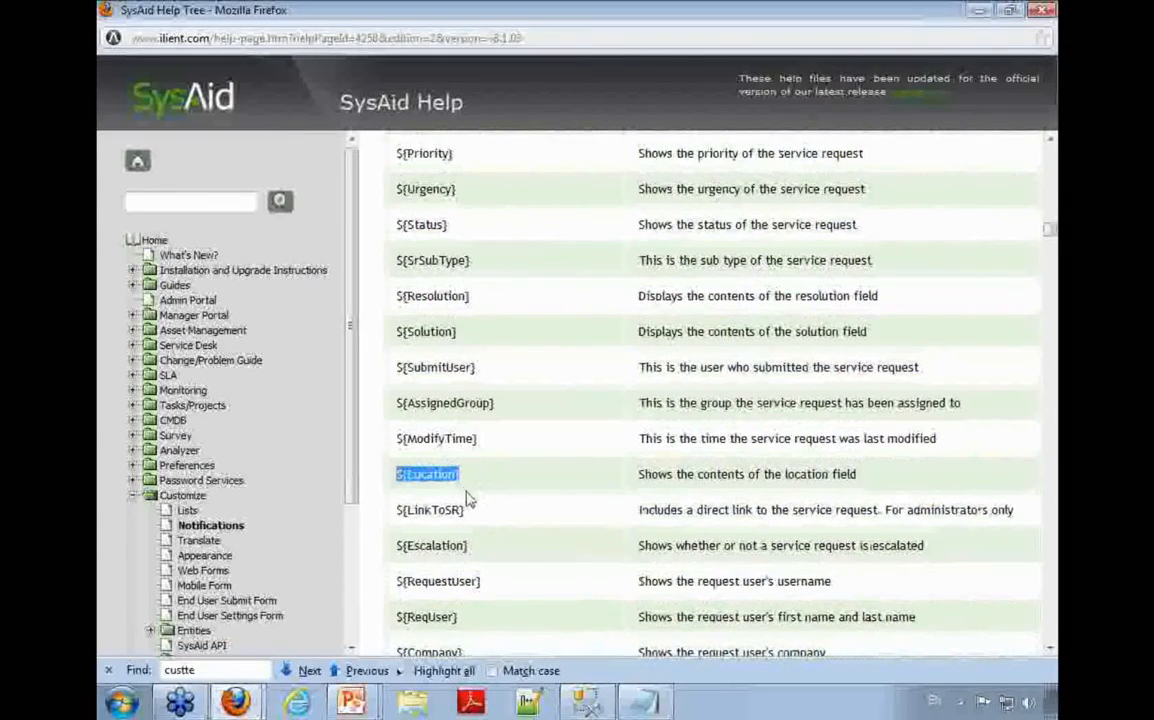
Step: Return to Customize Notifications and add the line "Location: ${Location}" after the last #end of the email body
{"action": "key", "text": "alt+Tab"}
{"action": "type", "text": "Location:"}
{"action": "key", "text": "ctrl+v"}
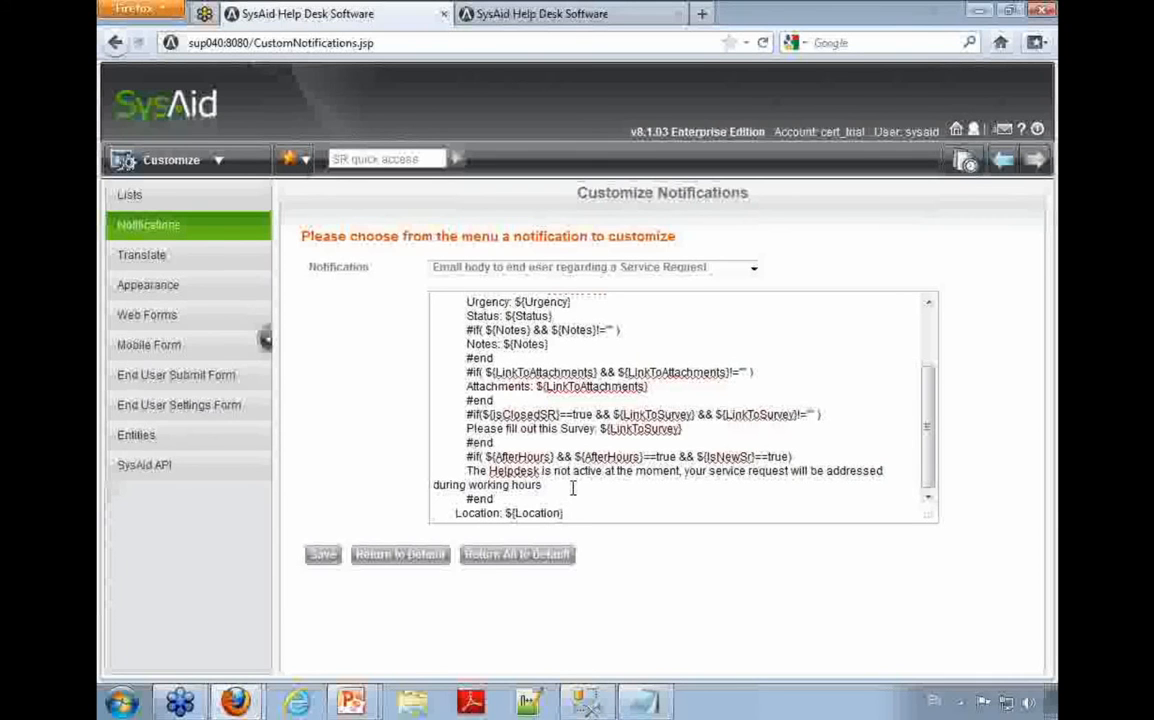
Step: Review the AfterHours, isClosedSR and IsNewSr conditions and insert a blank line between the final #end and the Location line
{"action": "double_click", "coordinate": [512, 456]}
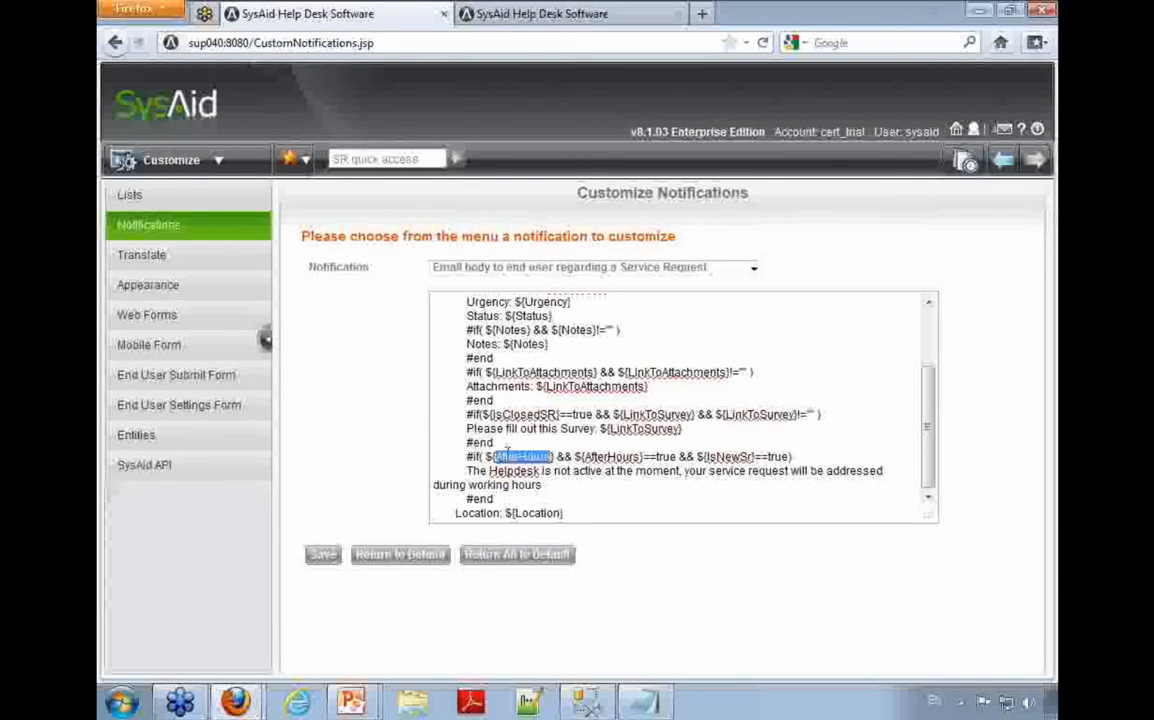
{"action": "left_click", "coordinate": [509, 401]}
{"action": "double_click", "coordinate": [523, 414]}
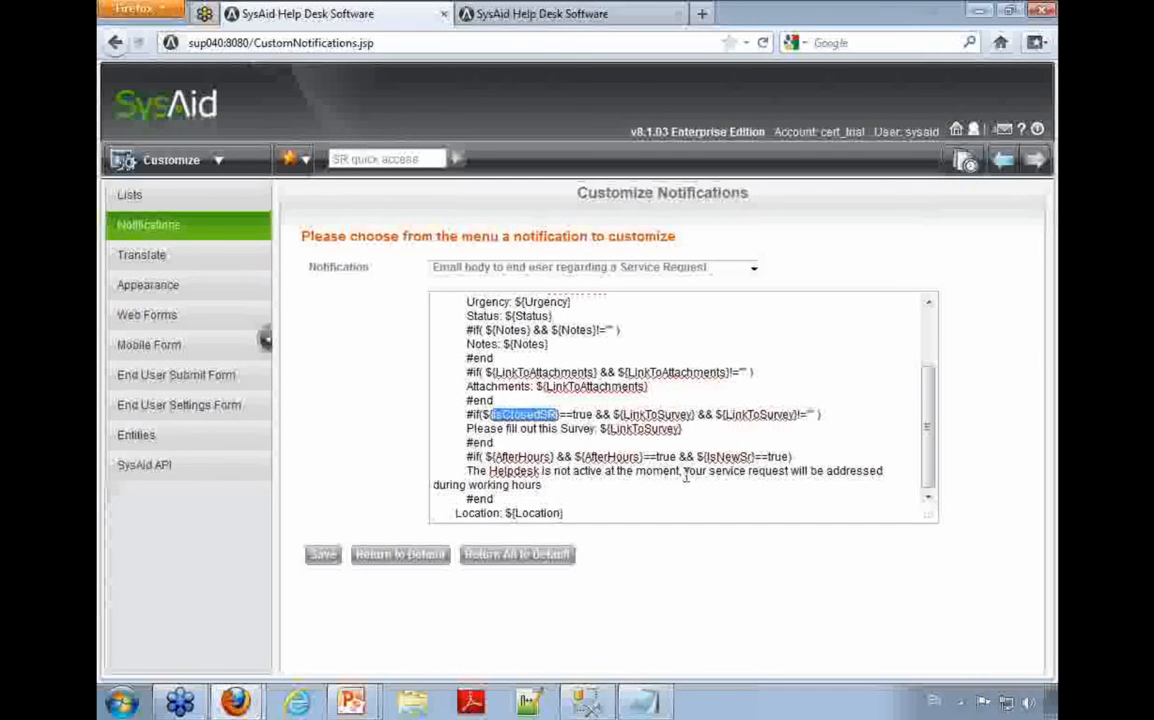
{"action": "double_click", "coordinate": [723, 456]}
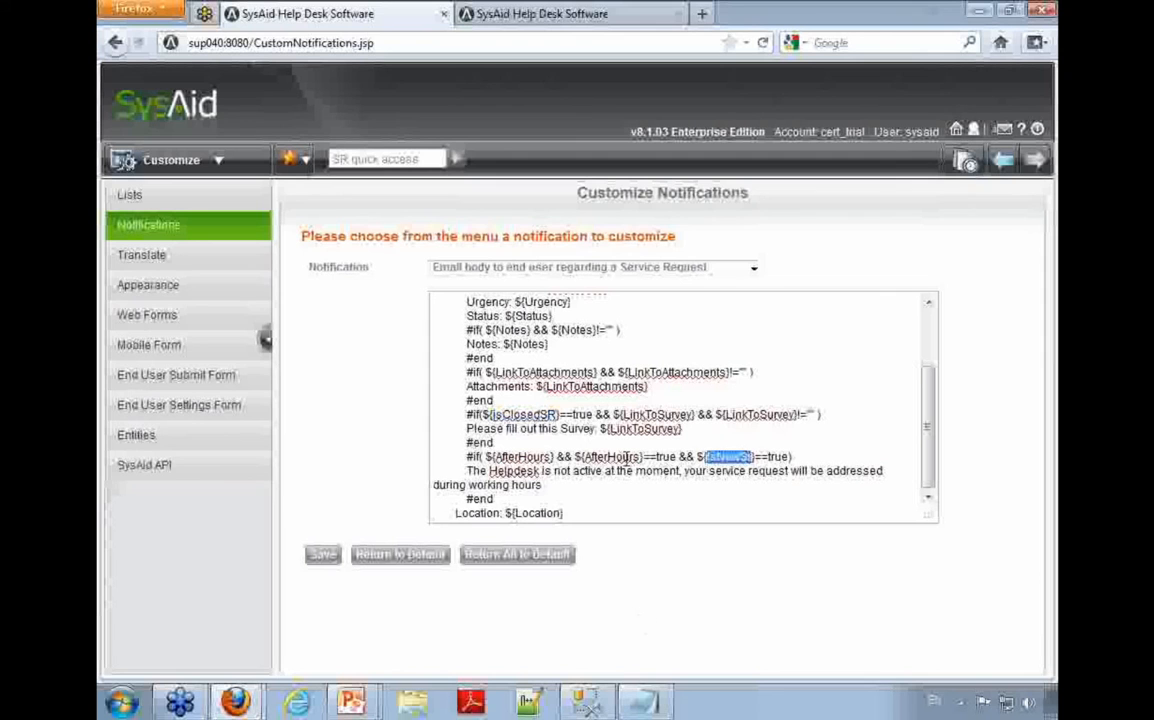
{"action": "left_click", "coordinate": [576, 513]}
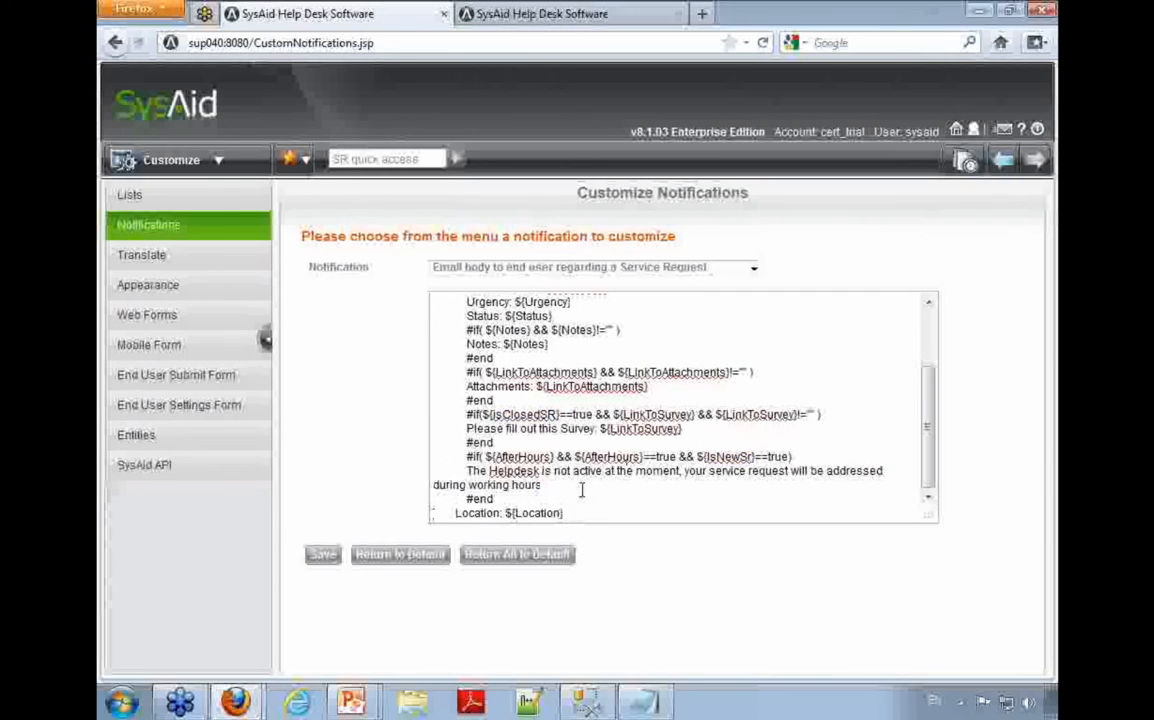
{"action": "key", "text": "Return"}
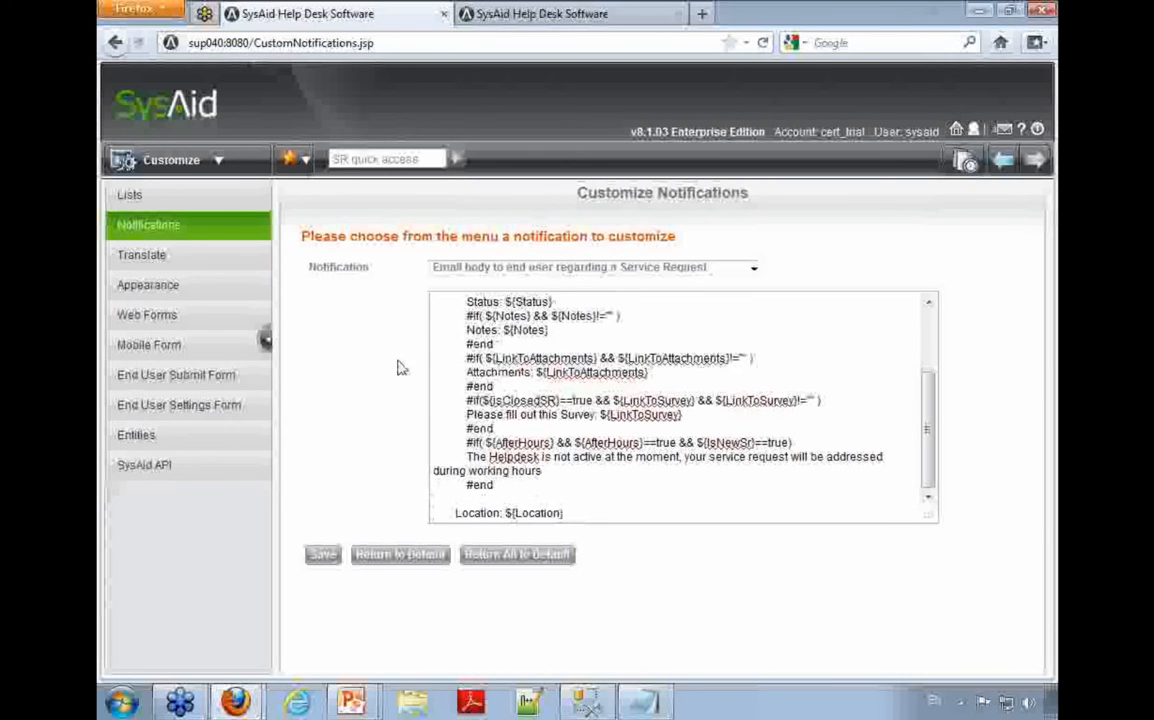
Step: Copy the #if block for ${Notes}, including its #end, and paste it below the Location line with blank lines between
{"action": "left_click_drag", "start_coordinate": [431, 316], "coordinate": [437, 344]}
{"action": "key", "text": "ctrl+c"}
{"action": "left_click", "coordinate": [618, 516]}
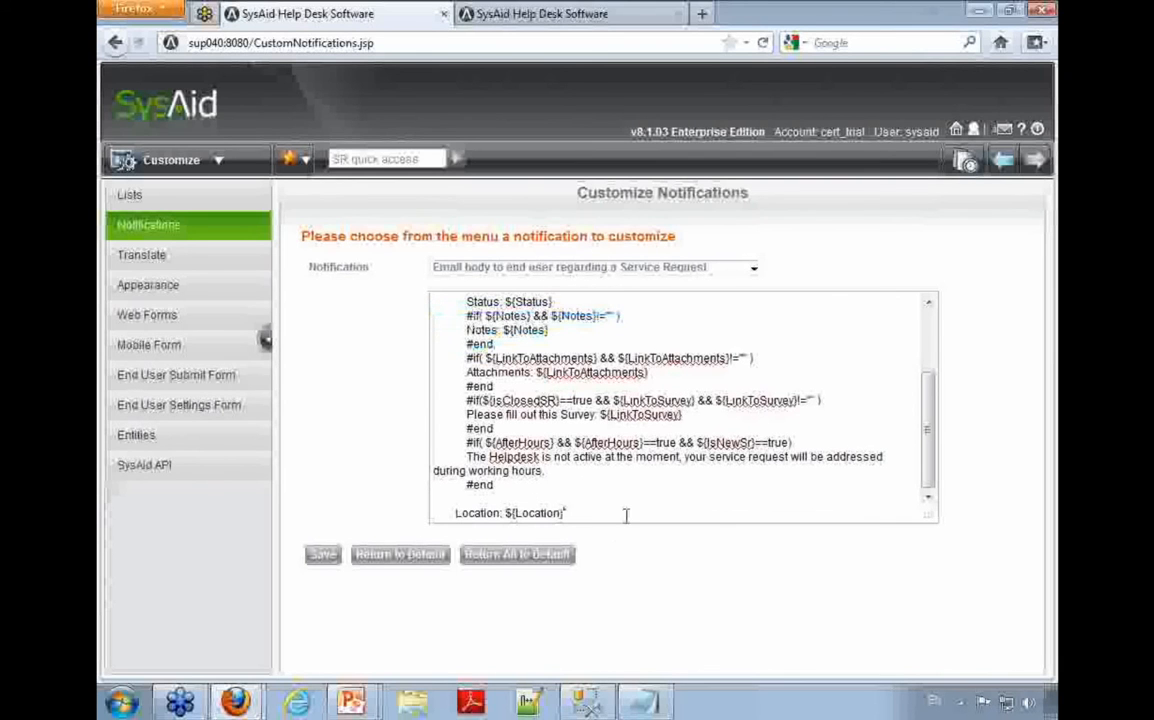
{"action": "key", "text": "Return"}
{"action": "key", "text": "Return"}
{"action": "key", "text": "Return"}
{"action": "key", "text": "ctrl+v"}
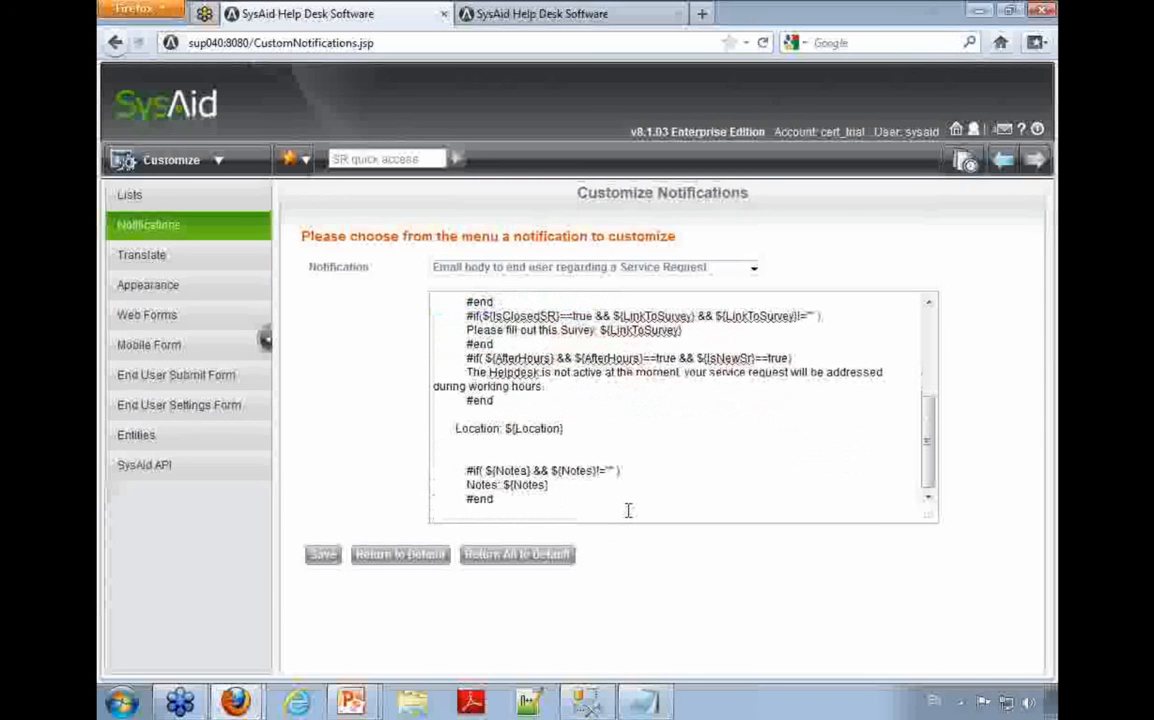
Step: Relabel the pasted block's Notes line as "Solution:" and remove its ${Notes} tag
{"action": "key", "text": "ctrl+Right"}
{"action": "key", "text": "ctrl+shift+Right"}
{"action": "type", "text": "Solution:"}
{"action": "key", "text": "shift+Right"}
{"action": "key", "text": "shift+Right"}
{"action": "key", "text": "shift+Right"}
{"action": "key", "text": "shift+Right"}
{"action": "key", "text": "shift+Right"}
{"action": "key", "text": "shift+Right"}
{"action": "key", "text": "shift+Right"}
{"action": "key", "text": "shift+Right"}
{"action": "key", "text": "BackSpace"}
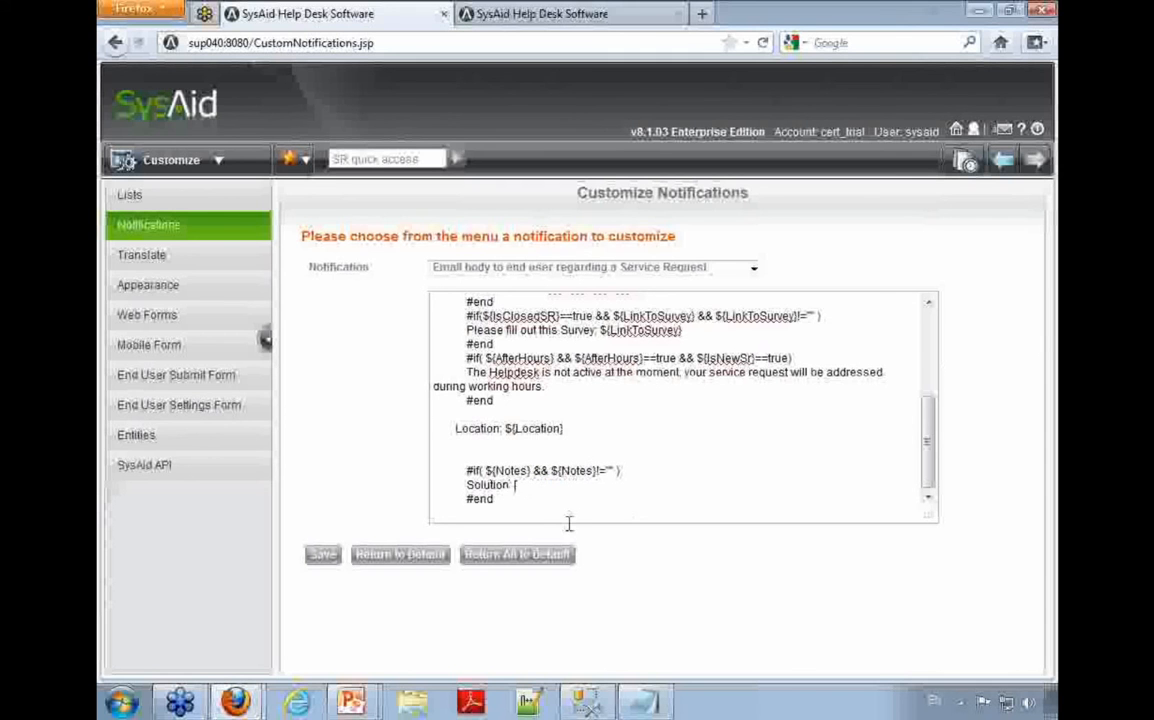
Step: Copy the ${Solution} tag from the help page's tag table and insert it after the "Solution:" label in the email body
{"action": "mouse_move", "coordinate": [235, 700]}
{"action": "left_click", "coordinate": [265, 664]}
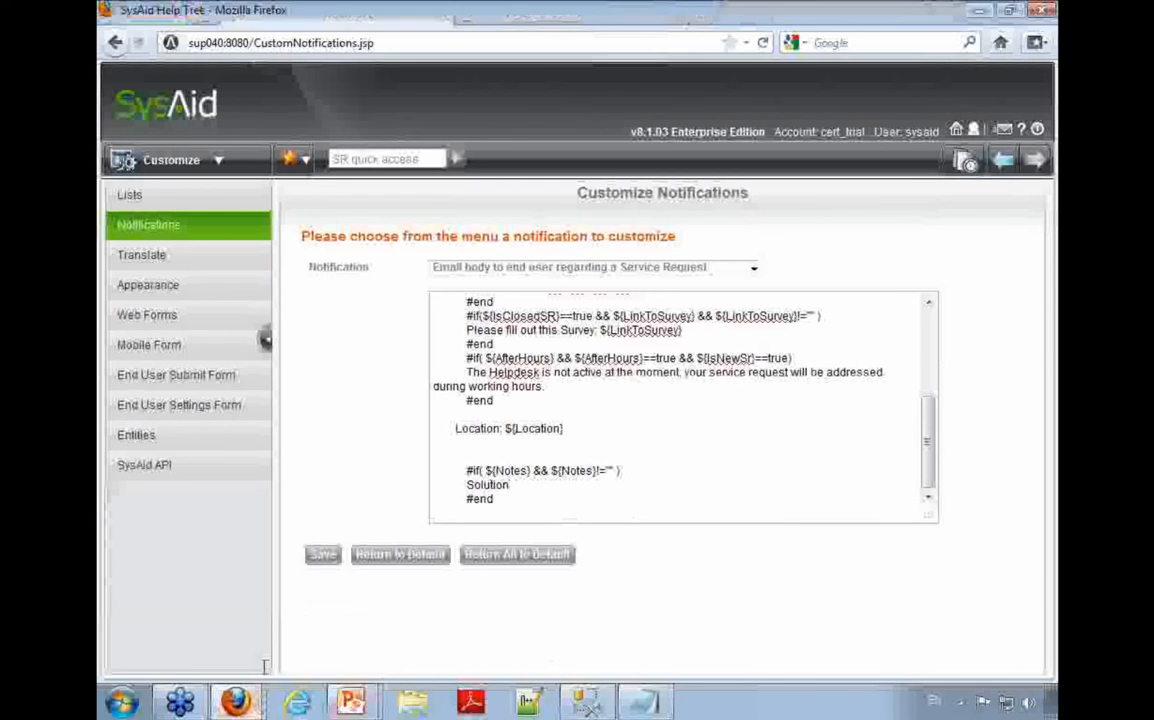
{"action": "type", "text": "sms"}
{"action": "scroll", "coordinate": [563, 524], "scroll_direction": "down", "scroll_amount": 2}
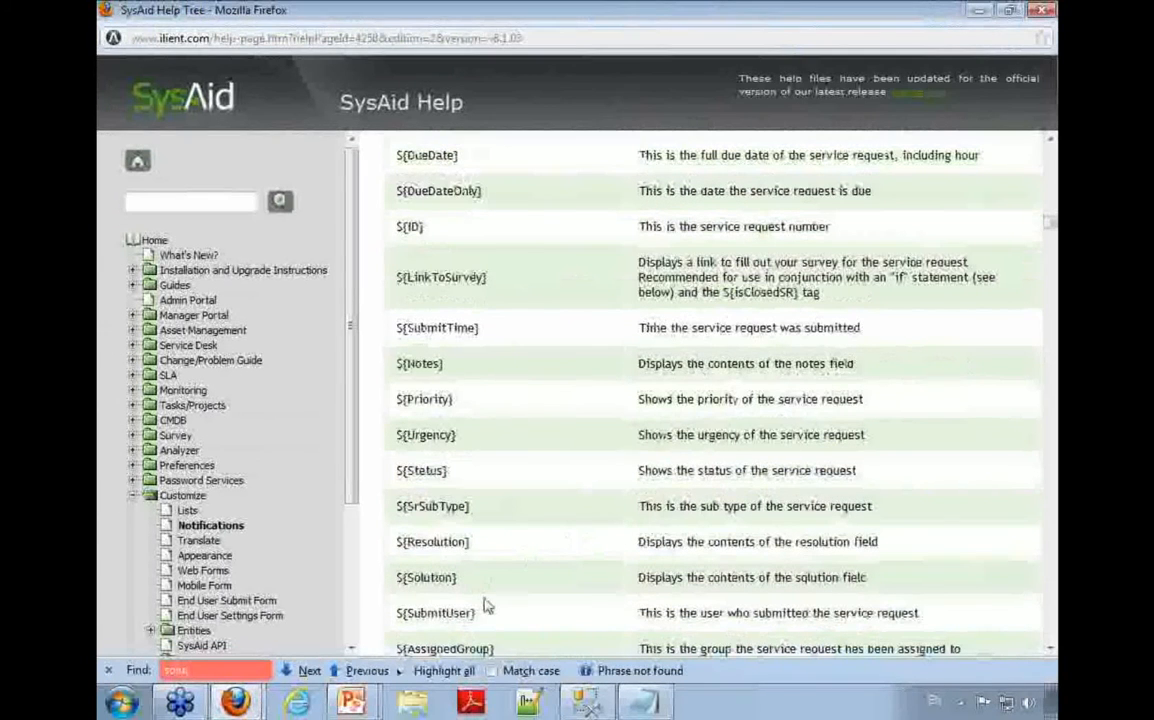
{"action": "left_click_drag", "start_coordinate": [404, 547], "coordinate": [401, 588]}
{"action": "key", "text": "ctrl+c"}
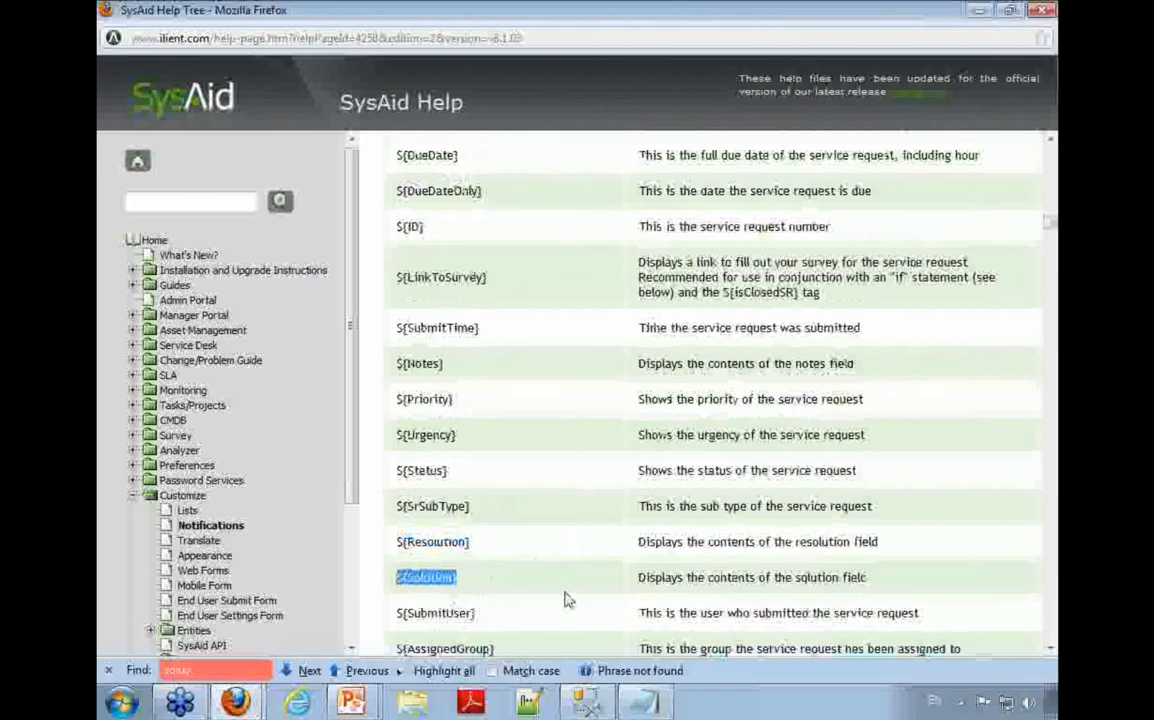
{"action": "key", "text": "alt+Tab"}
{"action": "left_click", "coordinate": [528, 485]}
{"action": "key", "text": "ctrl+v"}
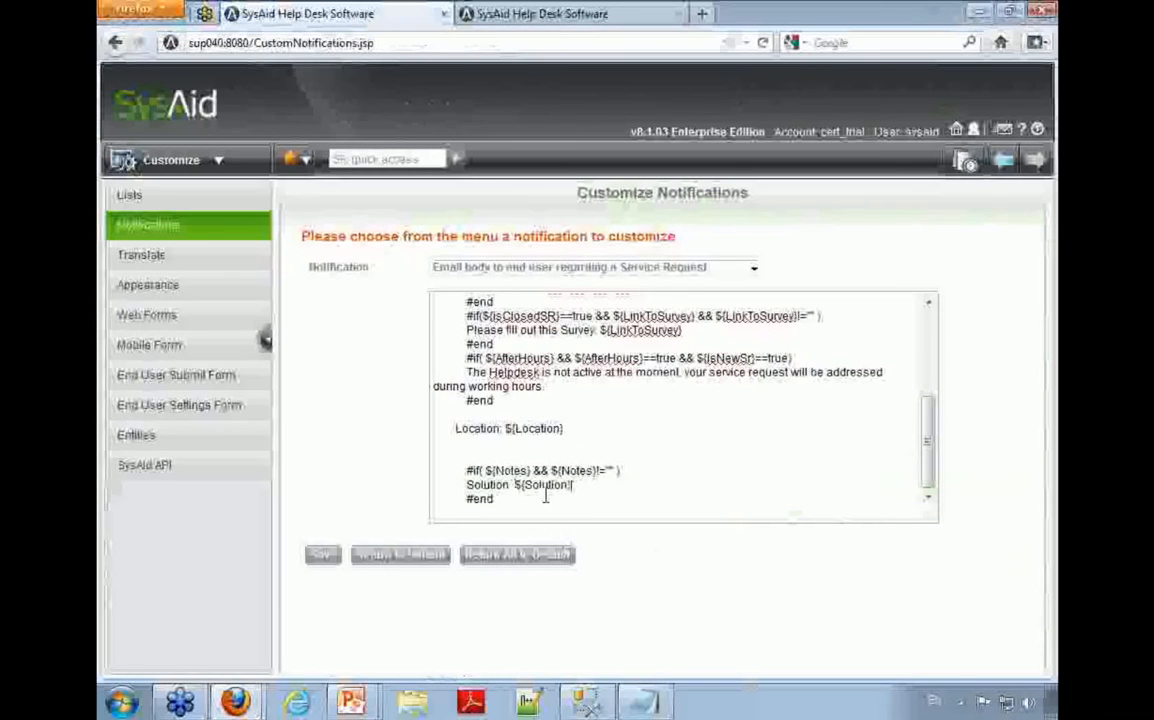
Step: Replace both ${Notes} tags in the pasted #if condition with ${Solution} and save the notification
{"action": "left_click_drag", "start_coordinate": [596, 470], "coordinate": [486, 470]}
{"action": "key", "text": "ctrl+v"}
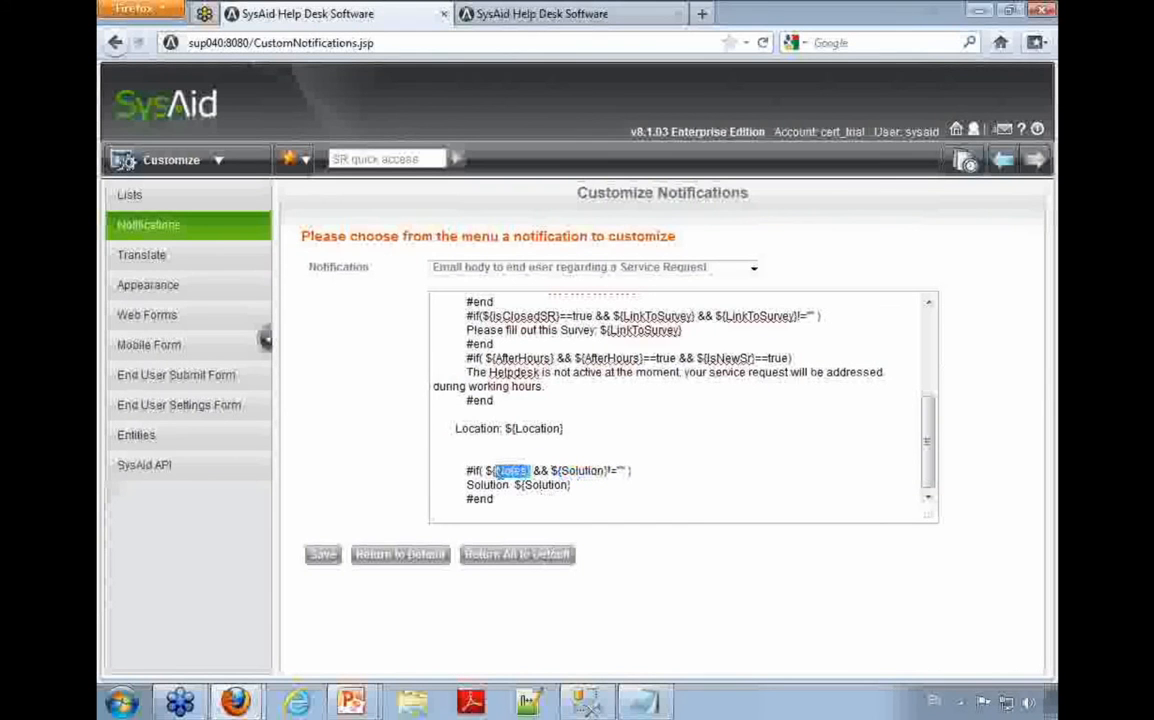
{"action": "key", "text": "ctrl+v"}
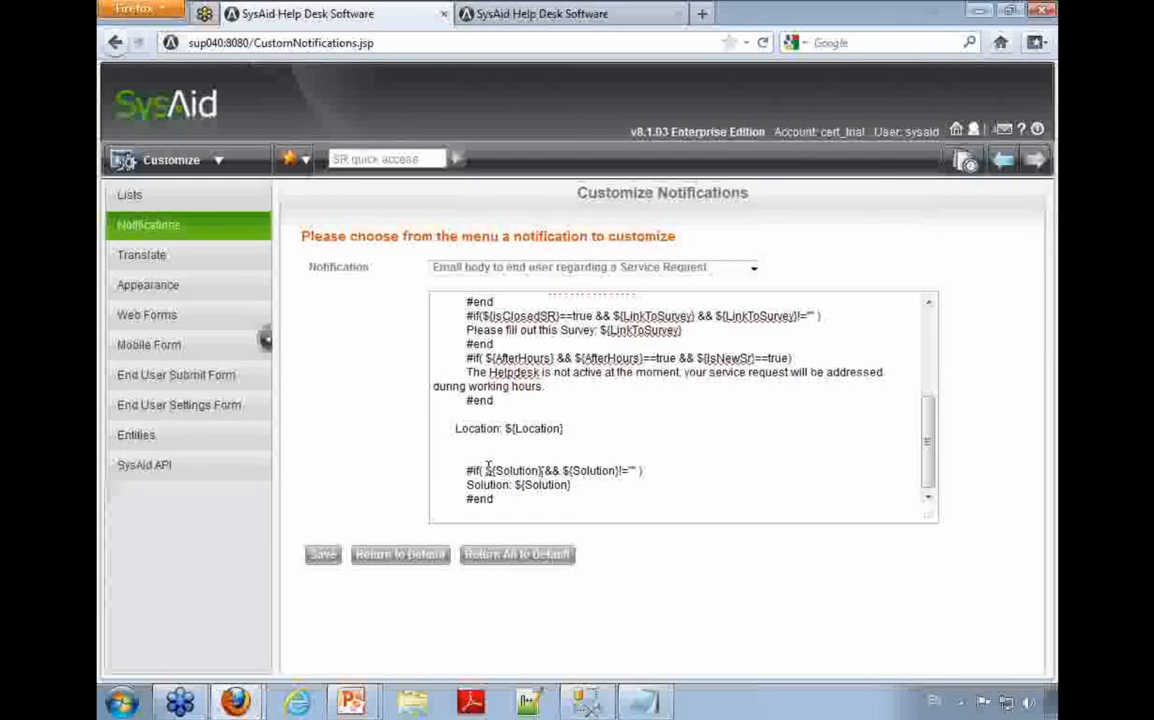
{"action": "left_click", "coordinate": [322, 555]}
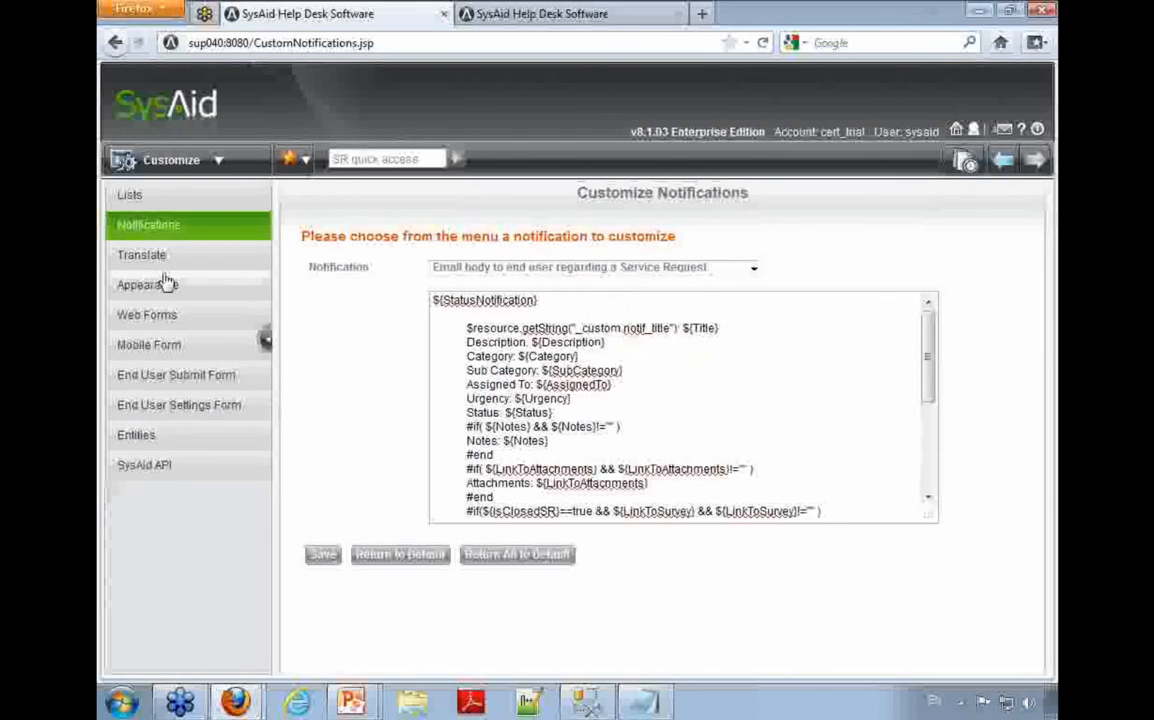
Step: Open the email account's integration settings in Preferences and check the Content type of outgoing emails
{"action": "left_click", "coordinate": [175, 165]}
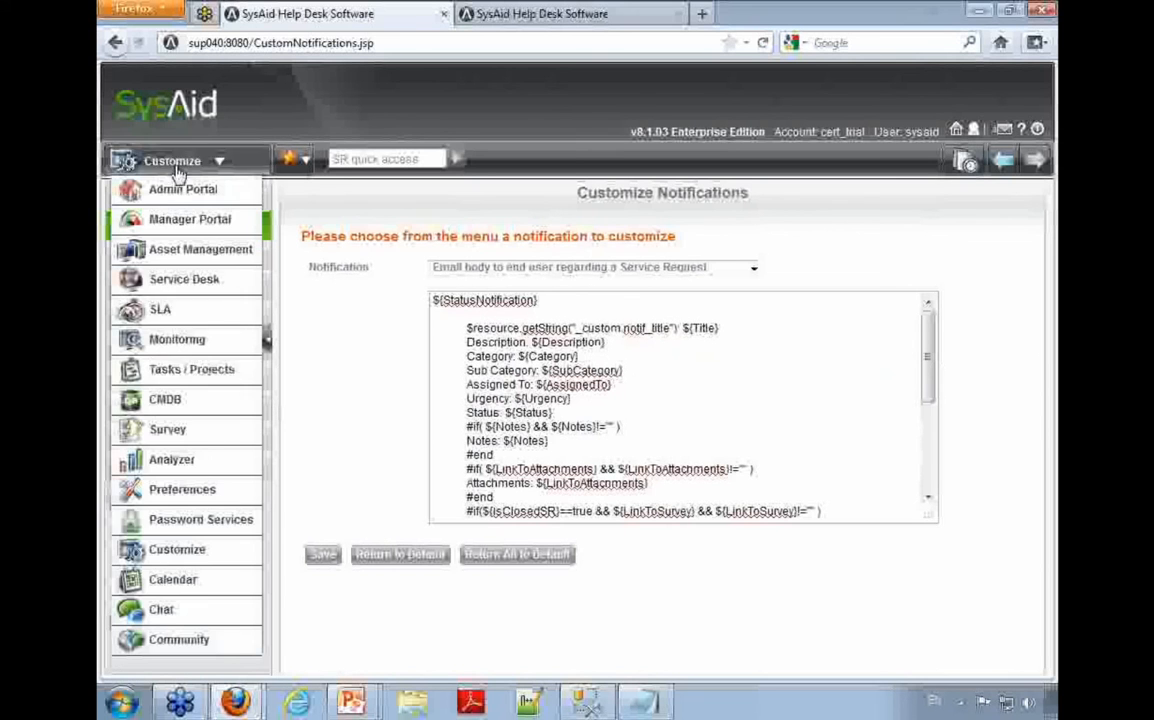
{"action": "left_click", "coordinate": [181, 489]}
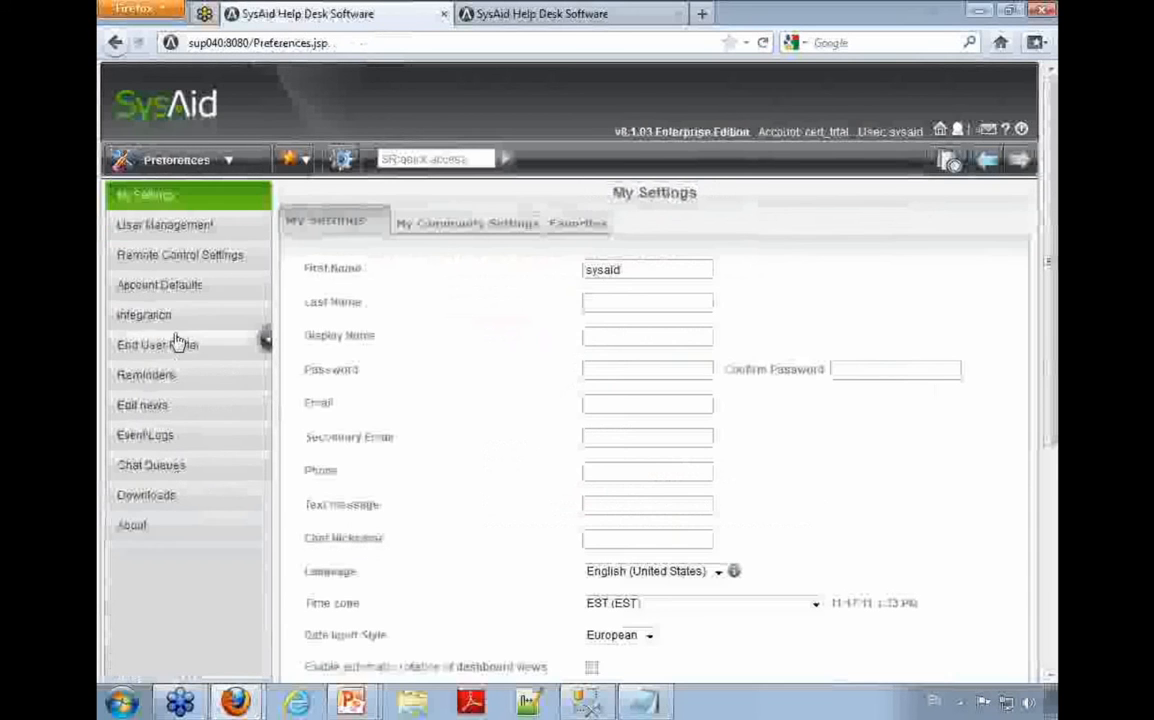
{"action": "left_click", "coordinate": [177, 322]}
{"action": "left_click", "coordinate": [502, 311]}
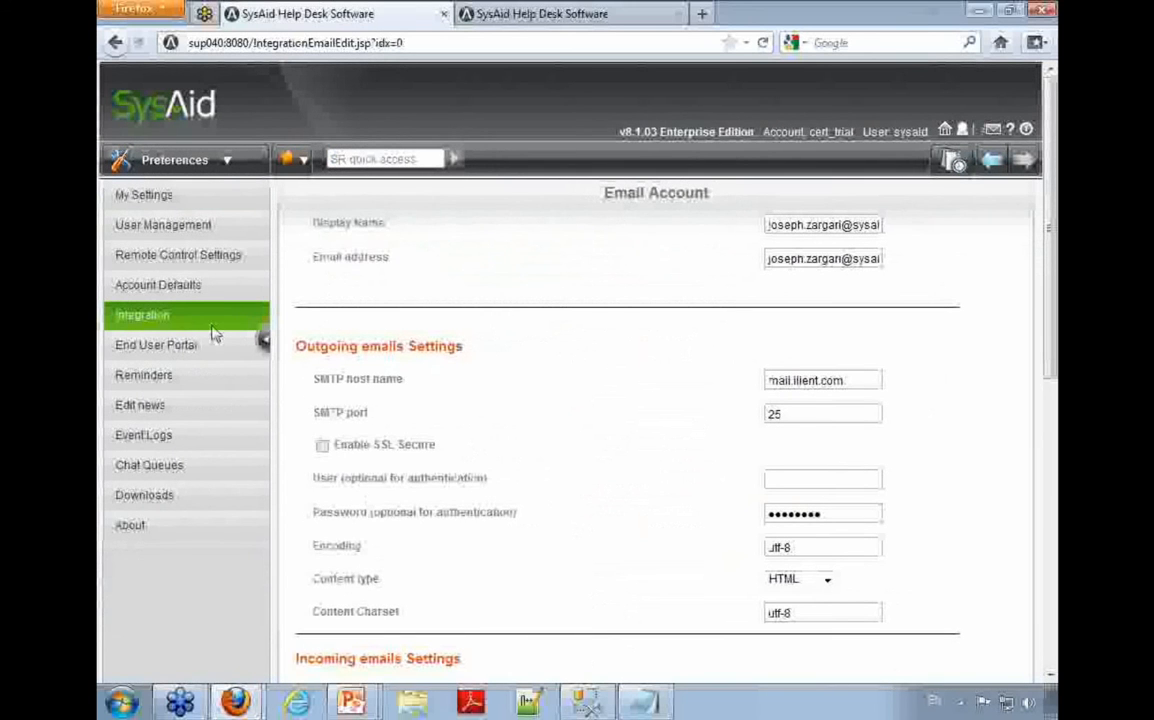
{"action": "left_click_drag", "start_coordinate": [312, 576], "coordinate": [690, 590]}
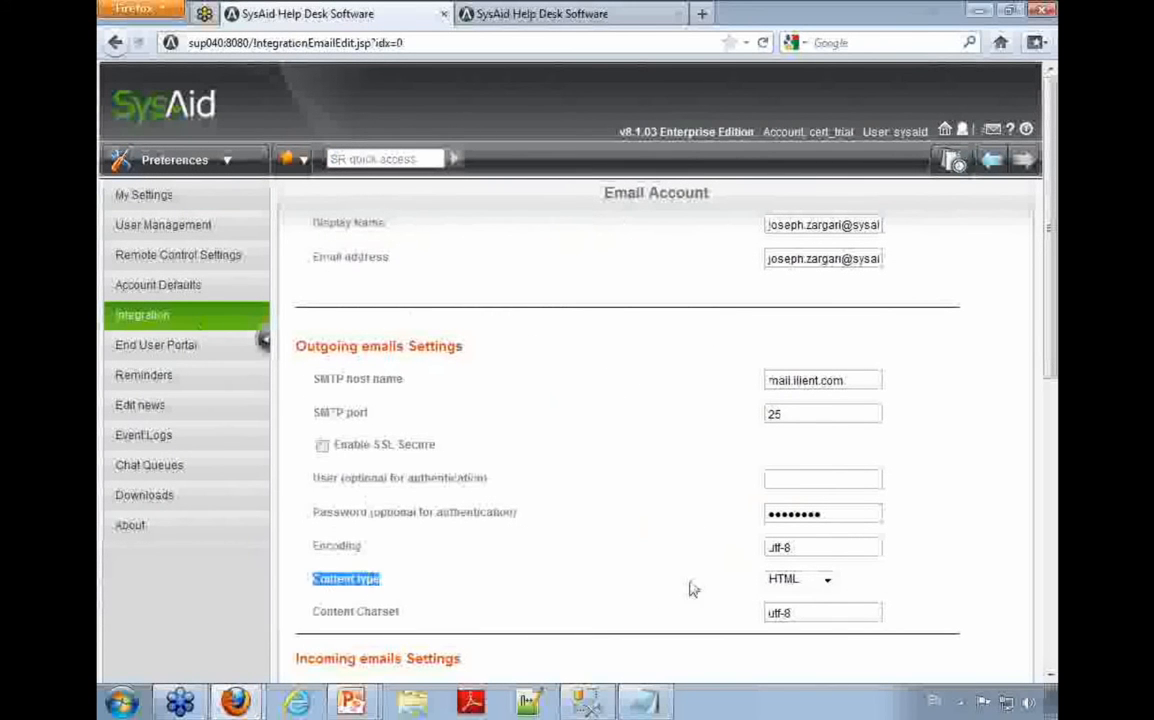
{"action": "left_click", "coordinate": [826, 580]}
{"action": "left_click", "coordinate": [876, 592]}
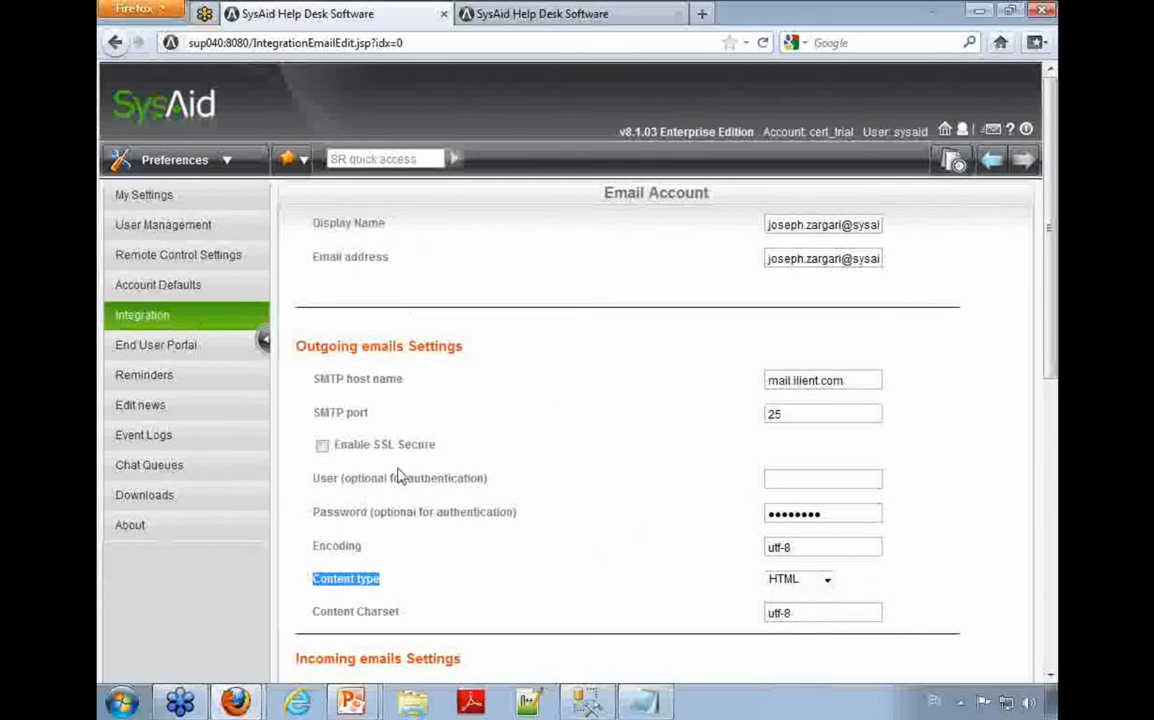
Step: Return to Customize Notifications and open the "Email body to end user regarding a Service Request" notification at its Solution block
{"action": "left_click", "coordinate": [190, 160]}
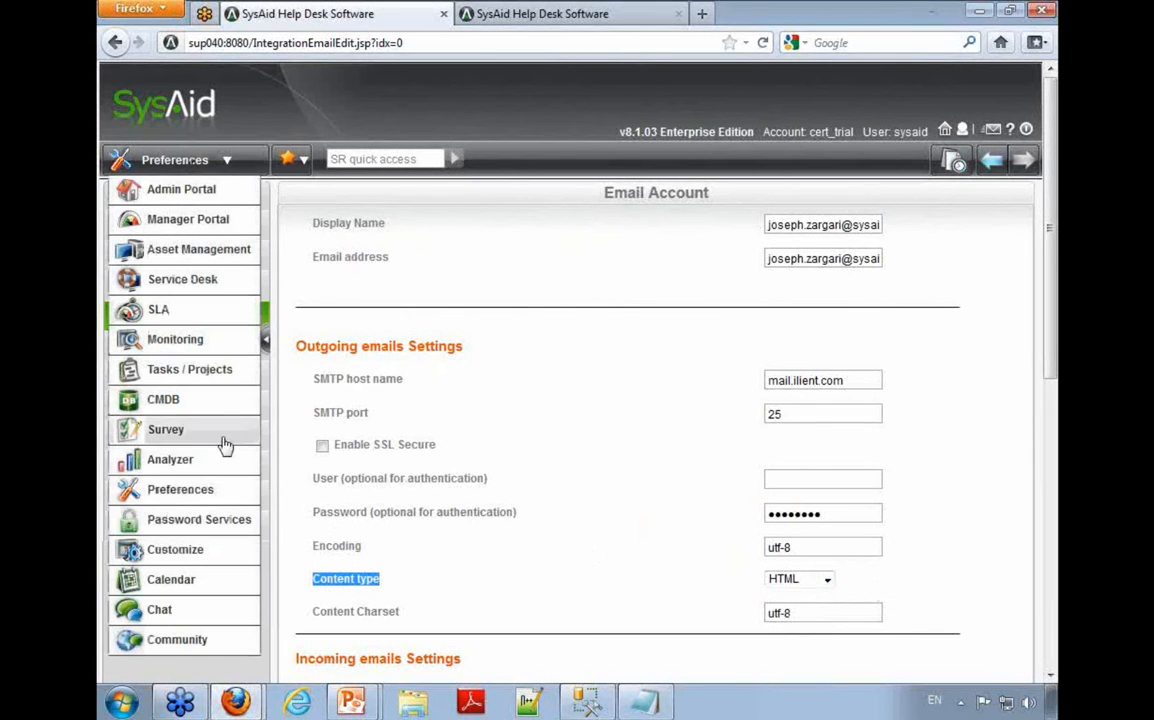
{"action": "left_click", "coordinate": [205, 550]}
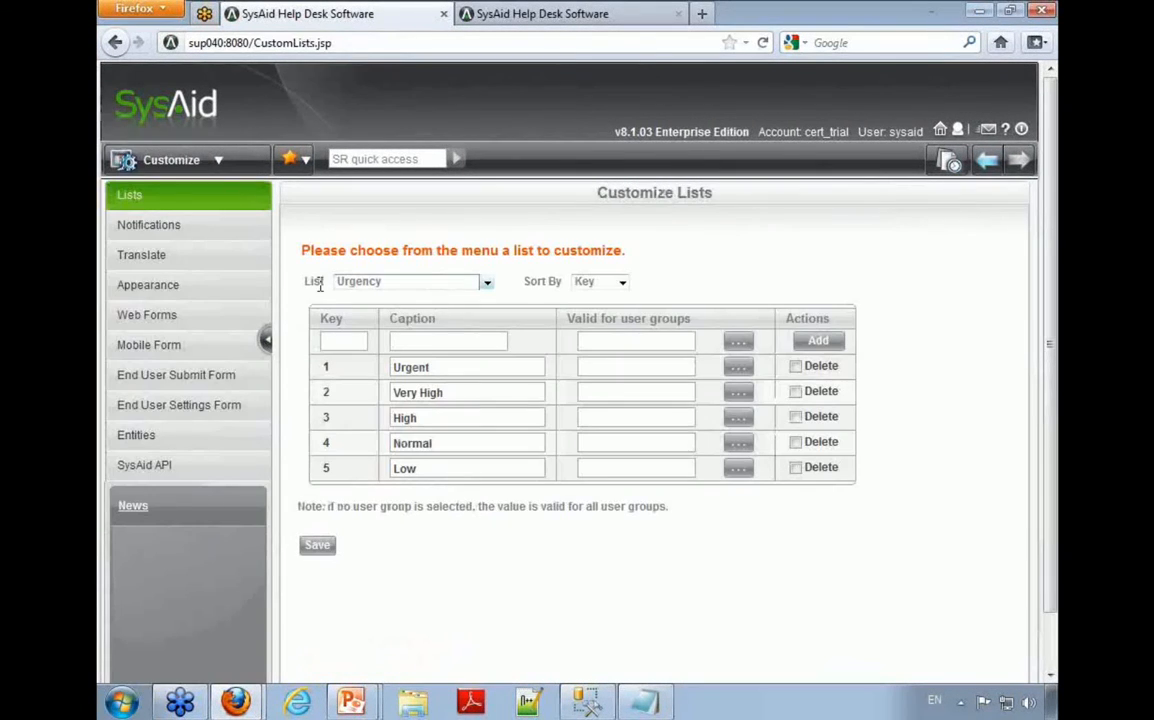
{"action": "left_click", "coordinate": [205, 224]}
{"action": "left_click", "coordinate": [458, 266]}
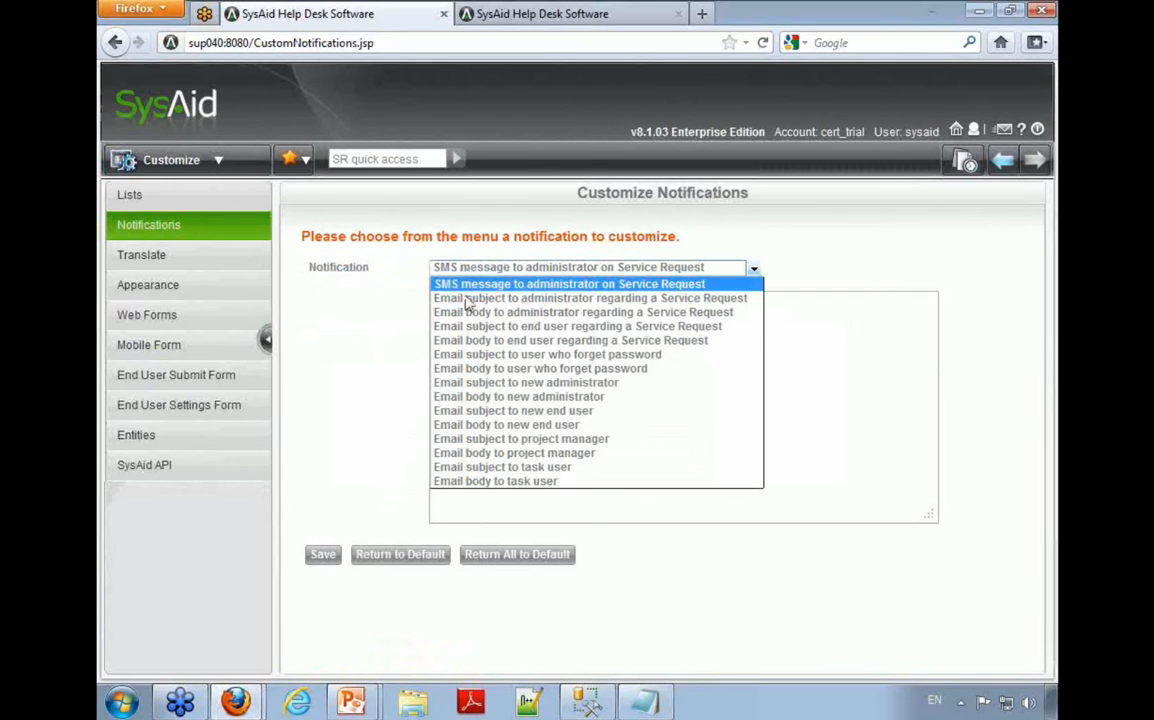
{"action": "left_click", "coordinate": [567, 345]}
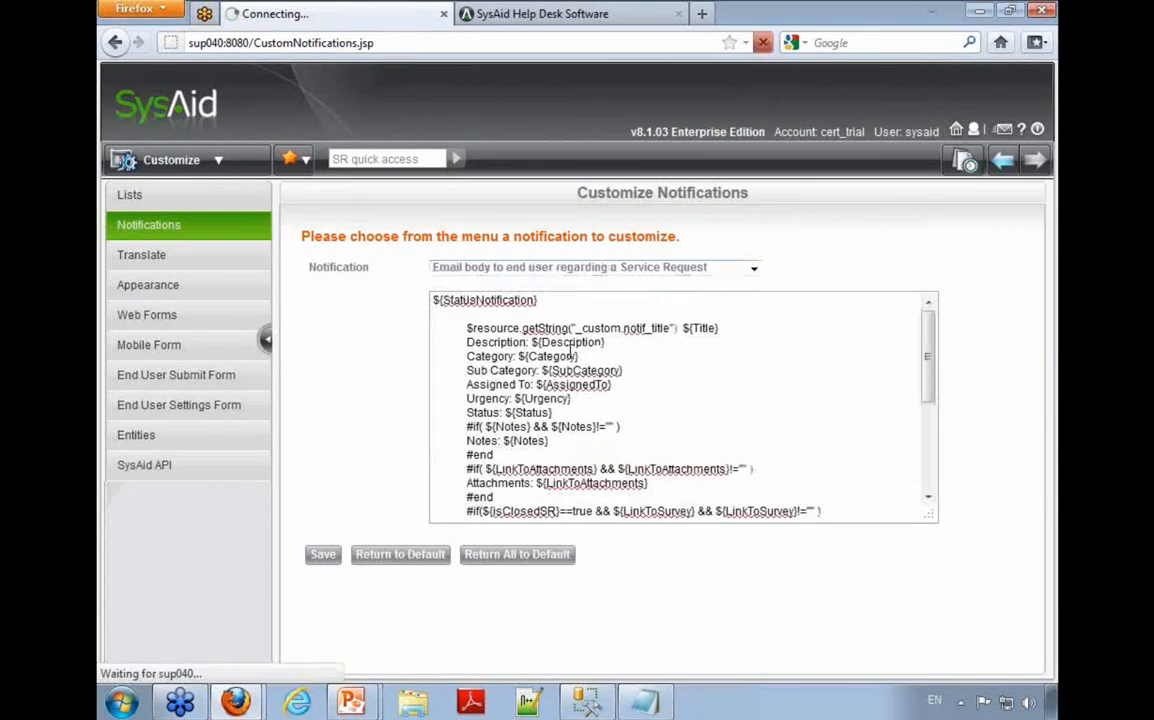
{"action": "scroll", "coordinate": [561, 478], "scroll_direction": "down", "scroll_amount": 3}
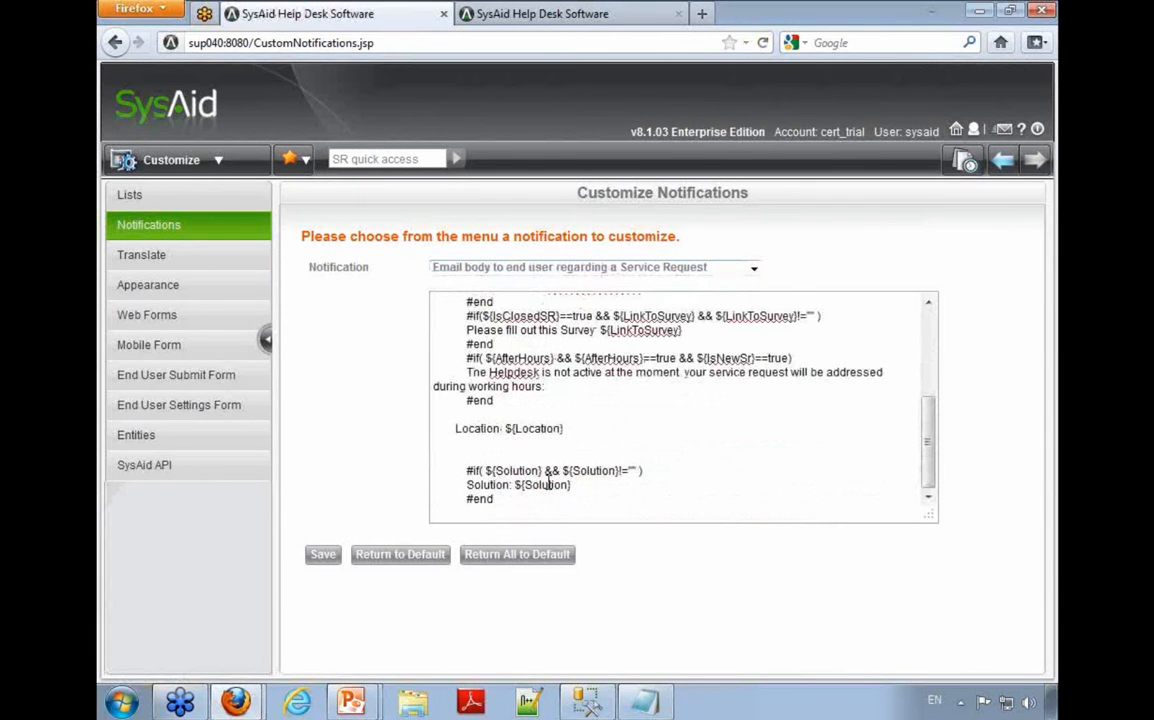
Step: Make the "Solution:" label bold by enclosing it in <B> and </B> tags
{"action": "left_click", "coordinate": [467, 484]}
{"action": "type", "text": "<B>"}
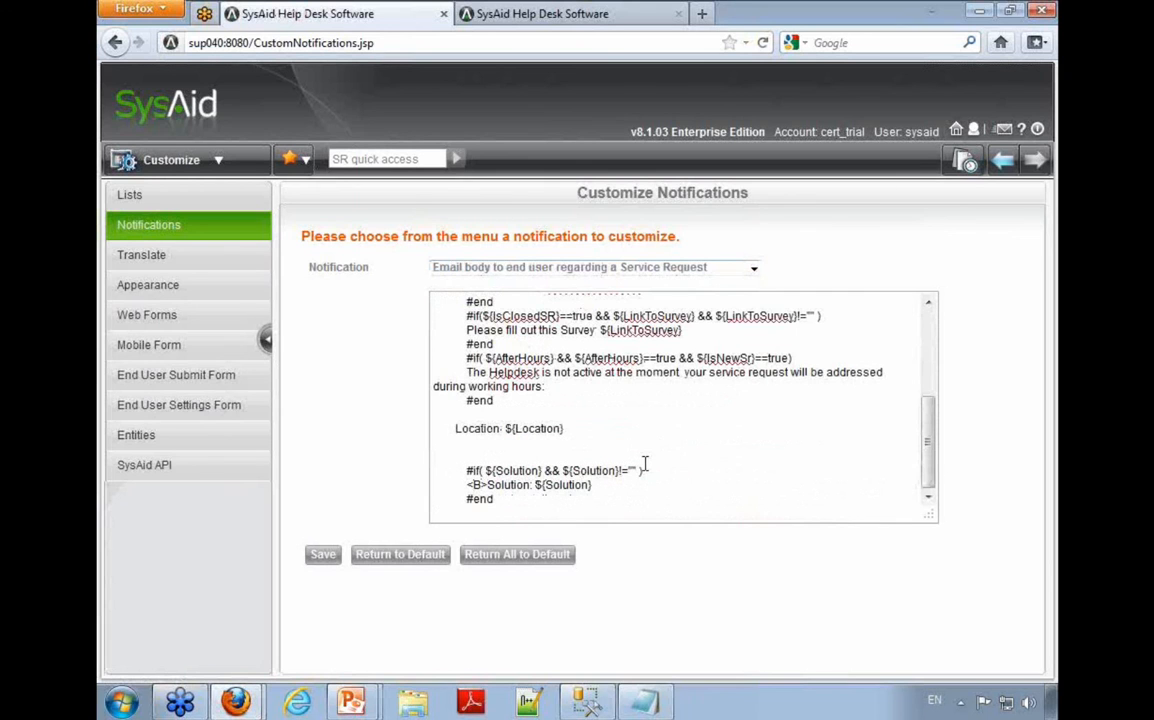
{"action": "key", "text": "BackSpace"}
{"action": "type", "text": "</B>"}
{"action": "double_click", "coordinate": [508, 484]}
Step: Italicize the ${Solution} value on the Solution line by enclosing it in <I> and </I> tags
{"action": "left_click_drag", "start_coordinate": [558, 484], "coordinate": [665, 484]}
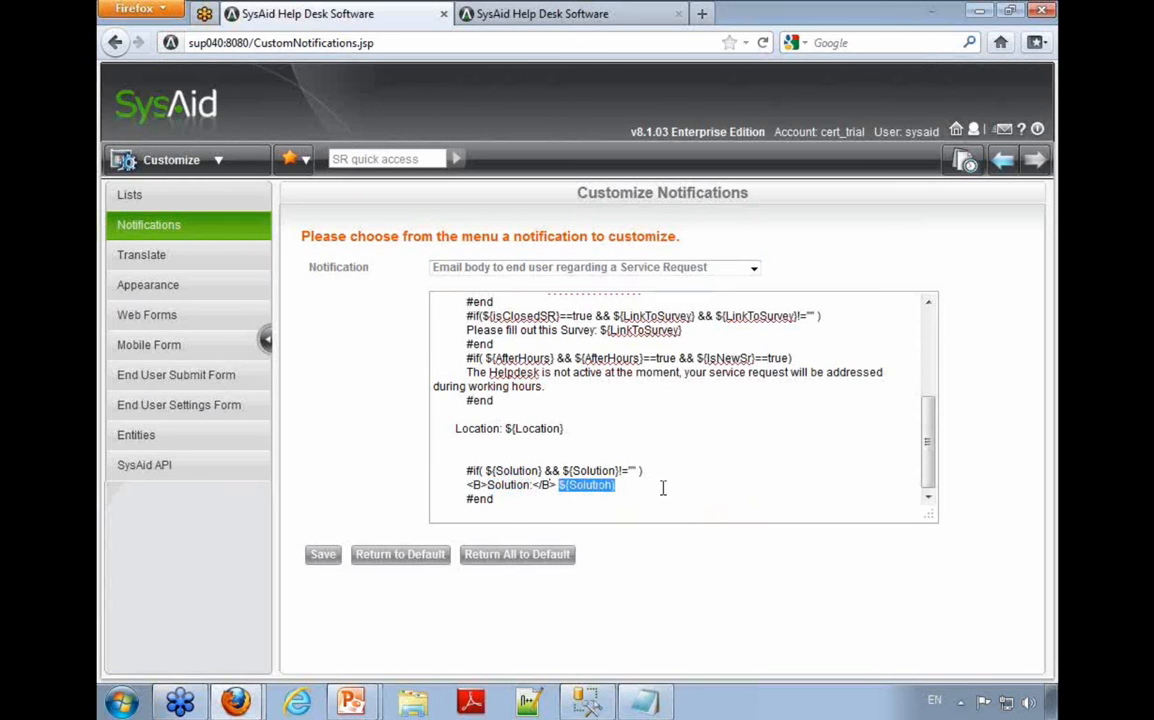
{"action": "left_click", "coordinate": [560, 486]}
{"action": "type", "text": "<I>"}
{"action": "key", "text": "End"}
{"action": "type", "text": "</I>"}
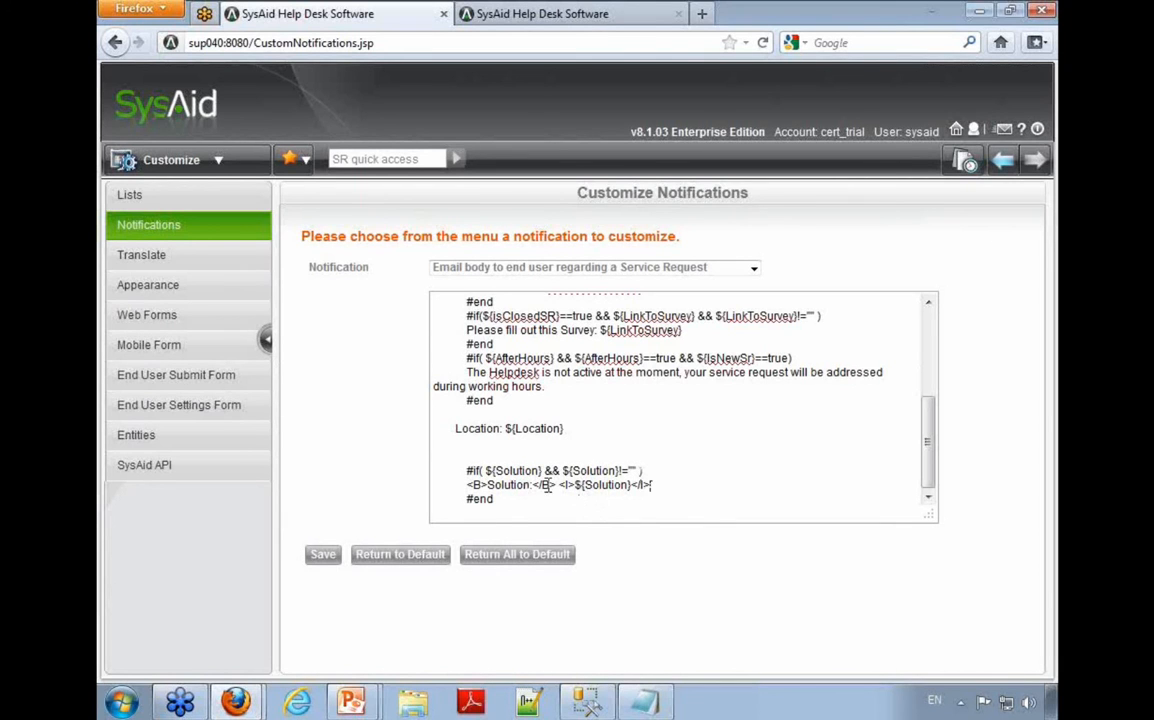
{"action": "left_click_drag", "start_coordinate": [547, 485], "coordinate": [532, 485]}
{"action": "left_click_drag", "start_coordinate": [650, 485], "coordinate": [466, 485]}
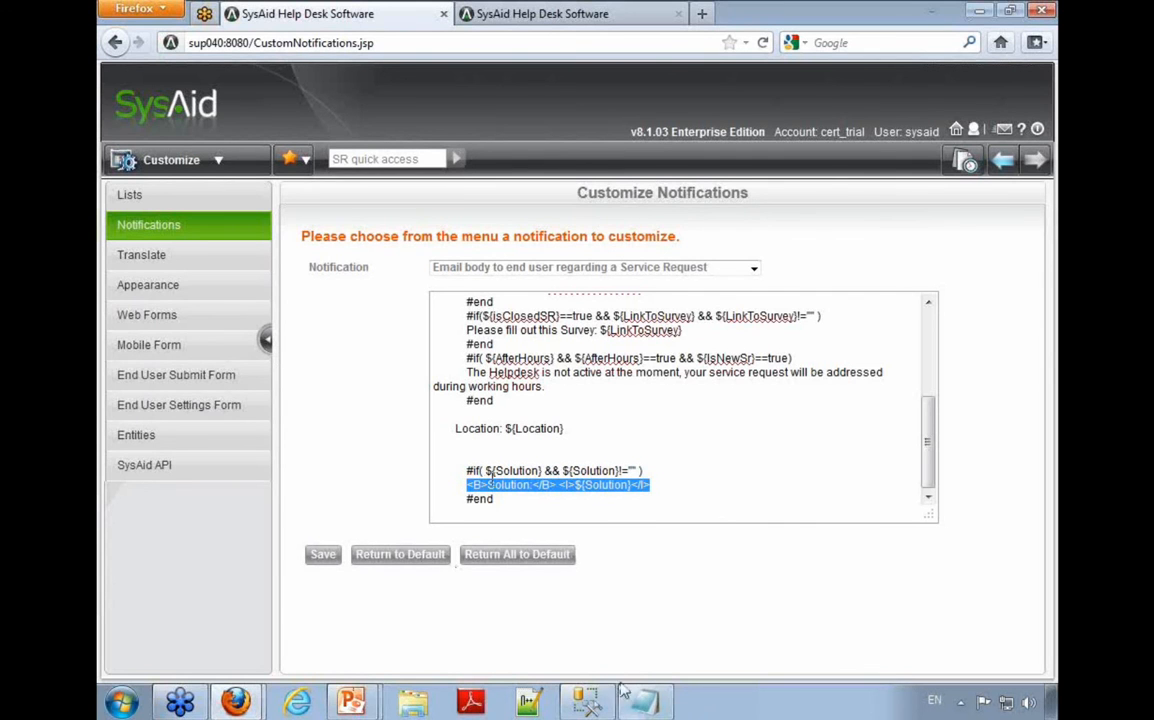
Step: Open email-example.html in Notepad++ and examine the HTML table rows for the title, description and category through the closing table tag
{"action": "right_click", "coordinate": [528, 705]}
{"action": "left_click", "coordinate": [508, 601]}
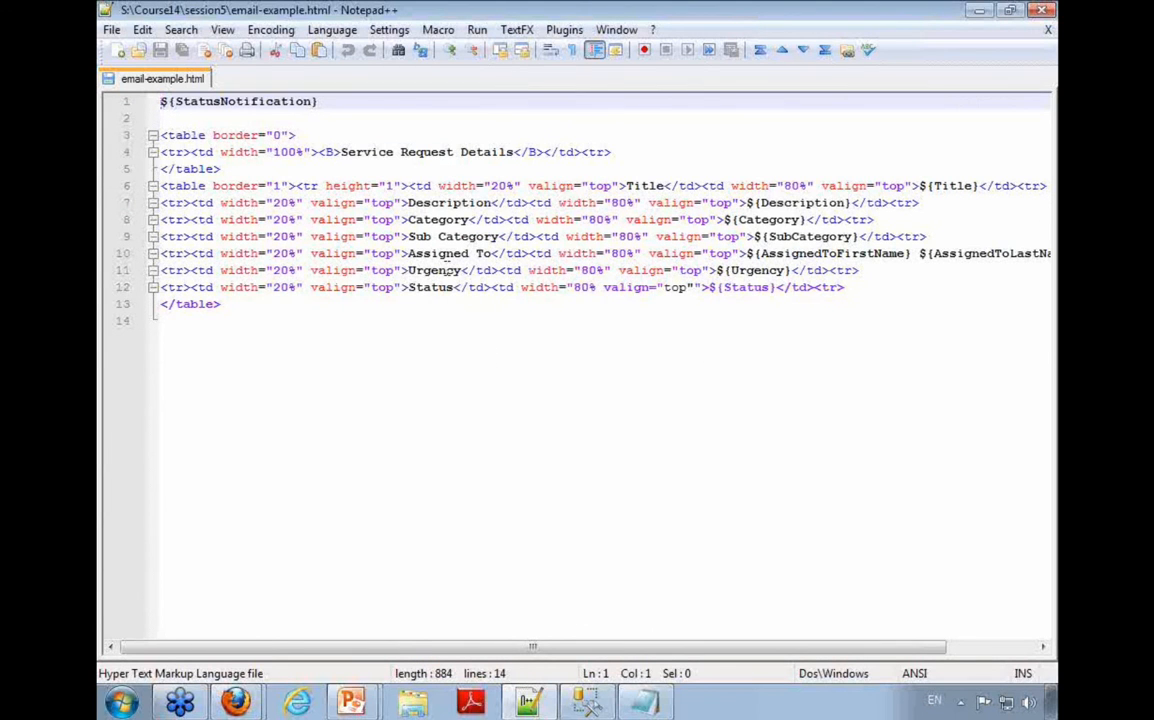
{"action": "double_click", "coordinate": [444, 205]}
{"action": "double_click", "coordinate": [633, 186]}
{"action": "double_click", "coordinate": [440, 205]}
{"action": "double_click", "coordinate": [436, 219]}
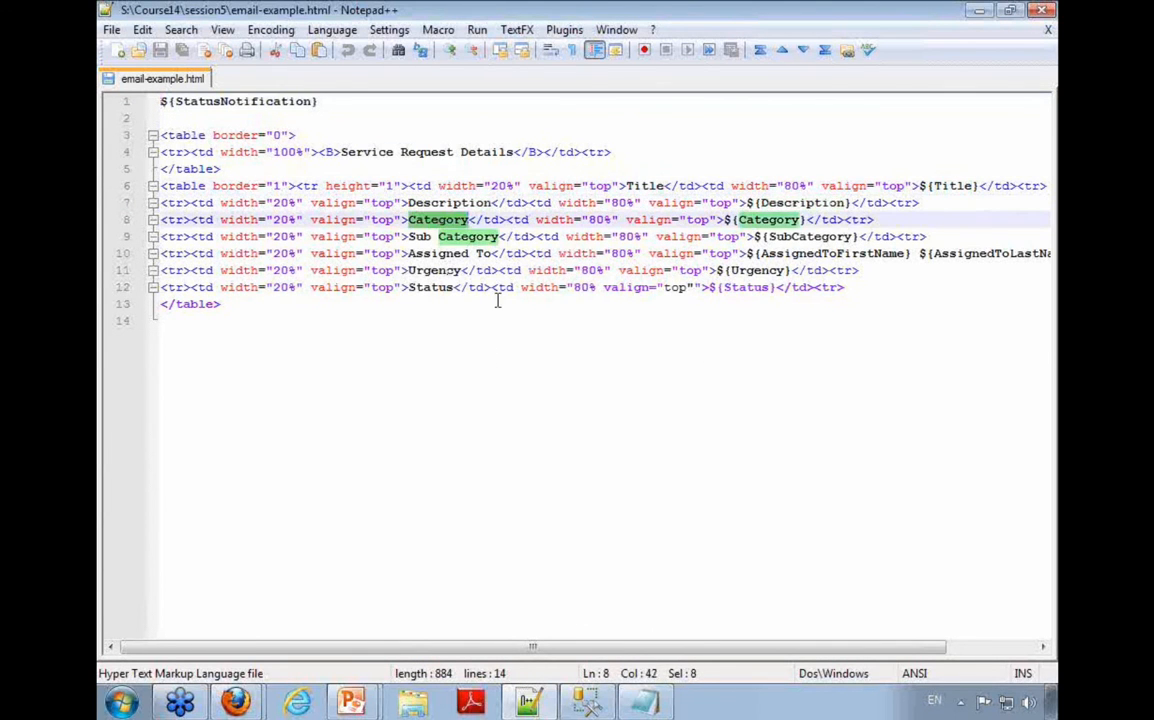
{"action": "left_click", "coordinate": [221, 304]}
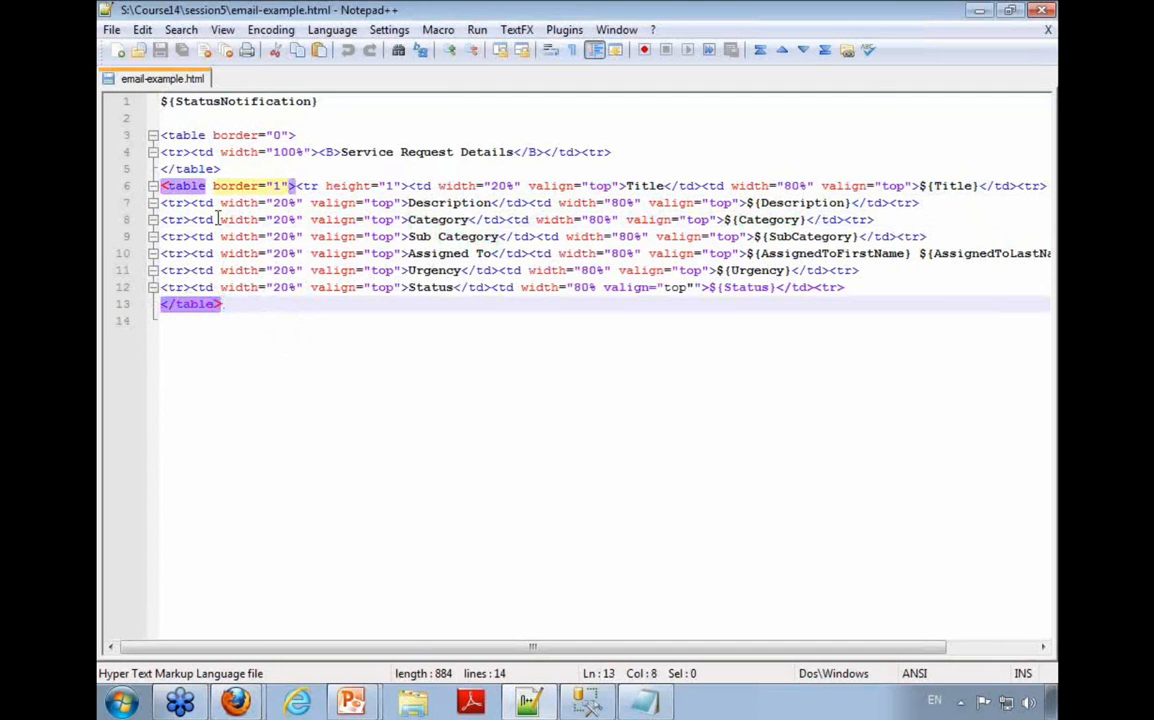
Step: Open email-example.html from the session5 folder in Firefox to preview it as a rendered page
{"action": "right_click", "coordinate": [416, 705]}
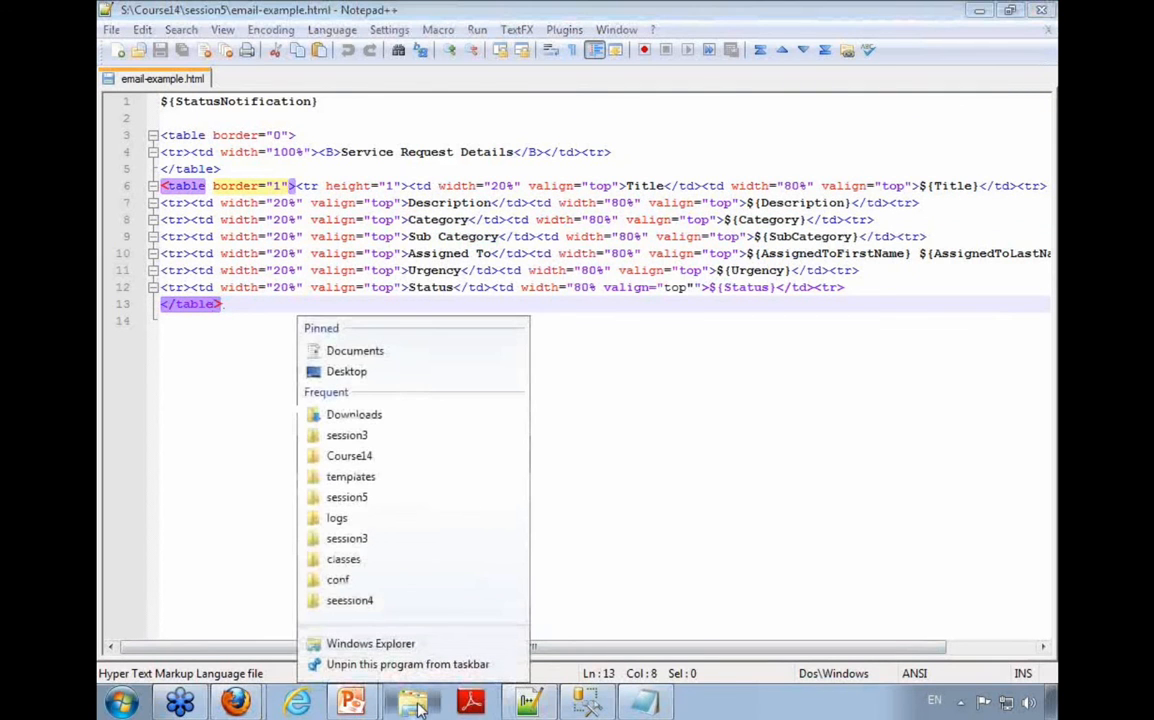
{"action": "left_click", "coordinate": [343, 497]}
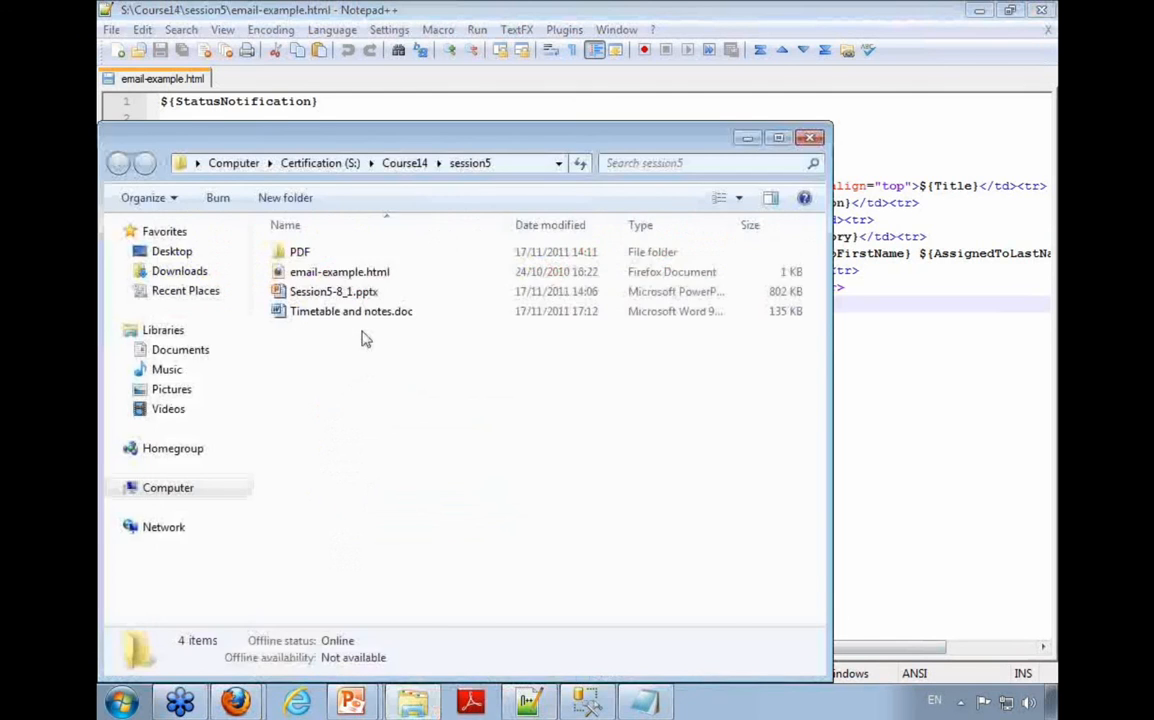
{"action": "left_click", "coordinate": [340, 280]}
{"action": "double_click", "coordinate": [340, 280]}
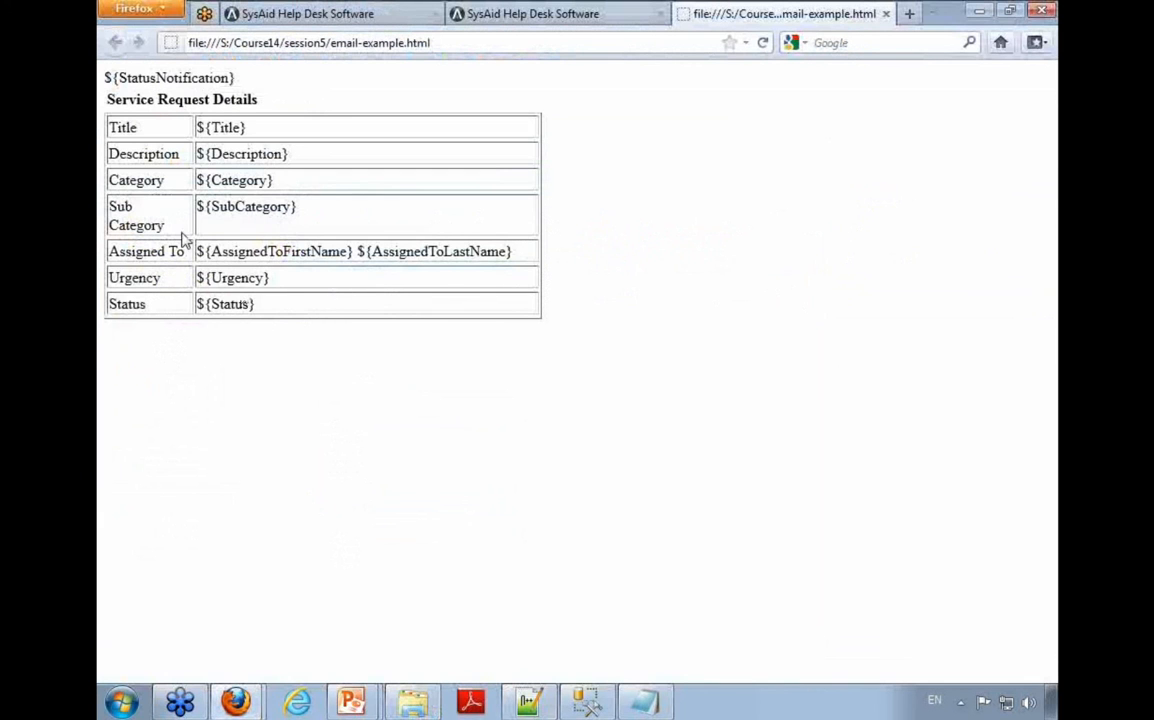
Step: Examine the previewed email's status notification, Service Request Details heading and table of field labels and tags
{"action": "left_click_drag", "start_coordinate": [105, 75], "coordinate": [108, 104]}
{"action": "mouse_move", "coordinate": [262, 105]}
{"action": "left_mouse_down"}
{"action": "mouse_move", "coordinate": [117, 104]}
{"action": "mouse_move", "coordinate": [266, 104]}
{"action": "left_mouse_up"}
{"action": "left_click_drag", "start_coordinate": [103, 118], "coordinate": [508, 304]}
{"action": "left_click", "coordinate": [503, 308]}
{"action": "double_click", "coordinate": [127, 121]}
{"action": "left_click_drag", "start_coordinate": [247, 125], "coordinate": [193, 129]}
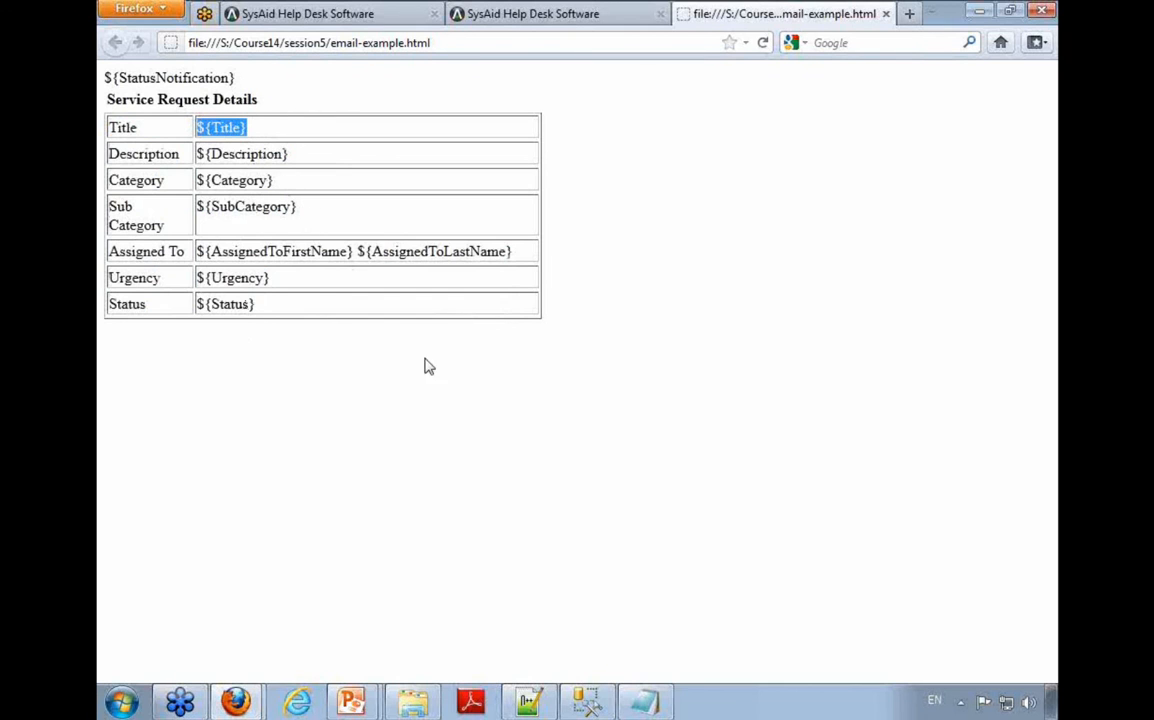
{"action": "left_click", "coordinate": [645, 226]}
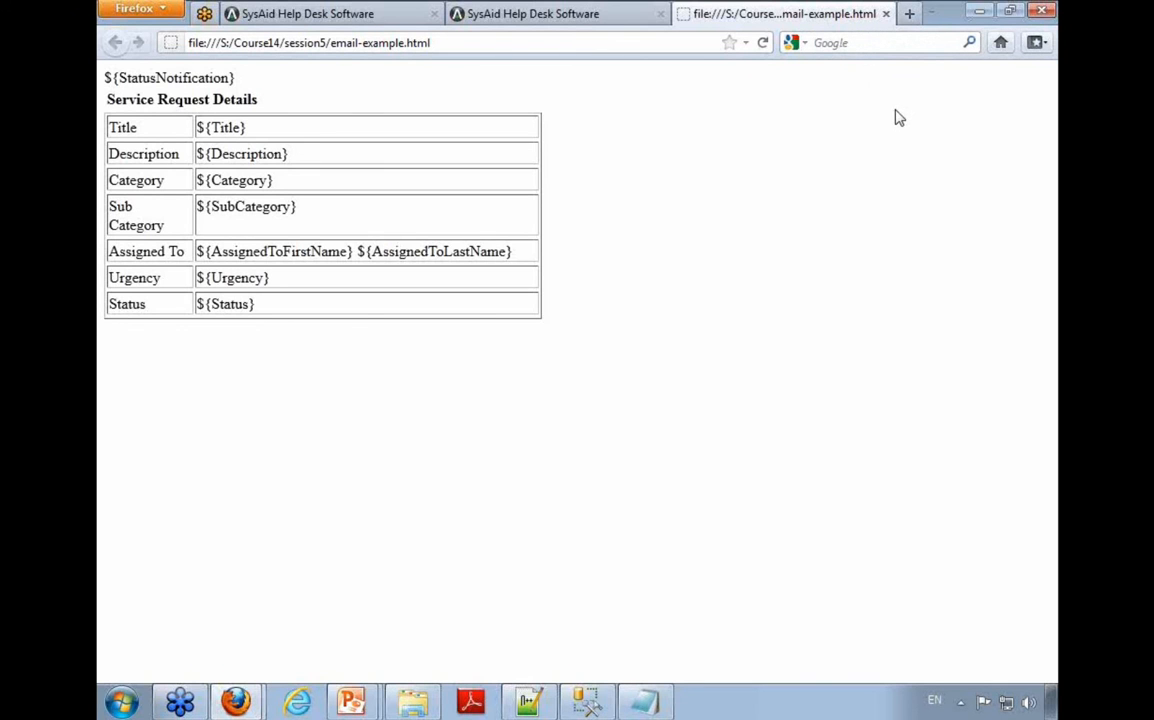
Step: Close the email-example.html preview and switch to the PowerPoint presentation's "Reducing Emails & Phone Calls" slide about the End-User Portal
{"action": "left_click", "coordinate": [887, 15]}
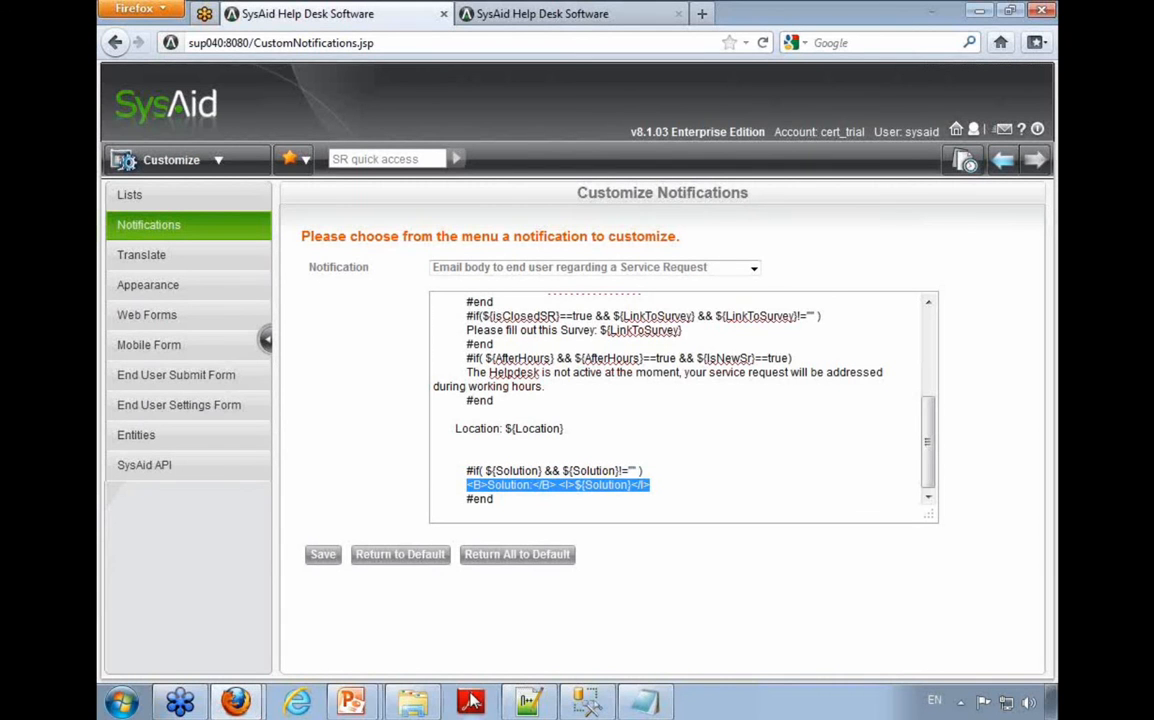
{"action": "mouse_move", "coordinate": [350, 703]}
{"action": "left_click", "coordinate": [360, 667]}
{"action": "left_click", "coordinate": [415, 423]}
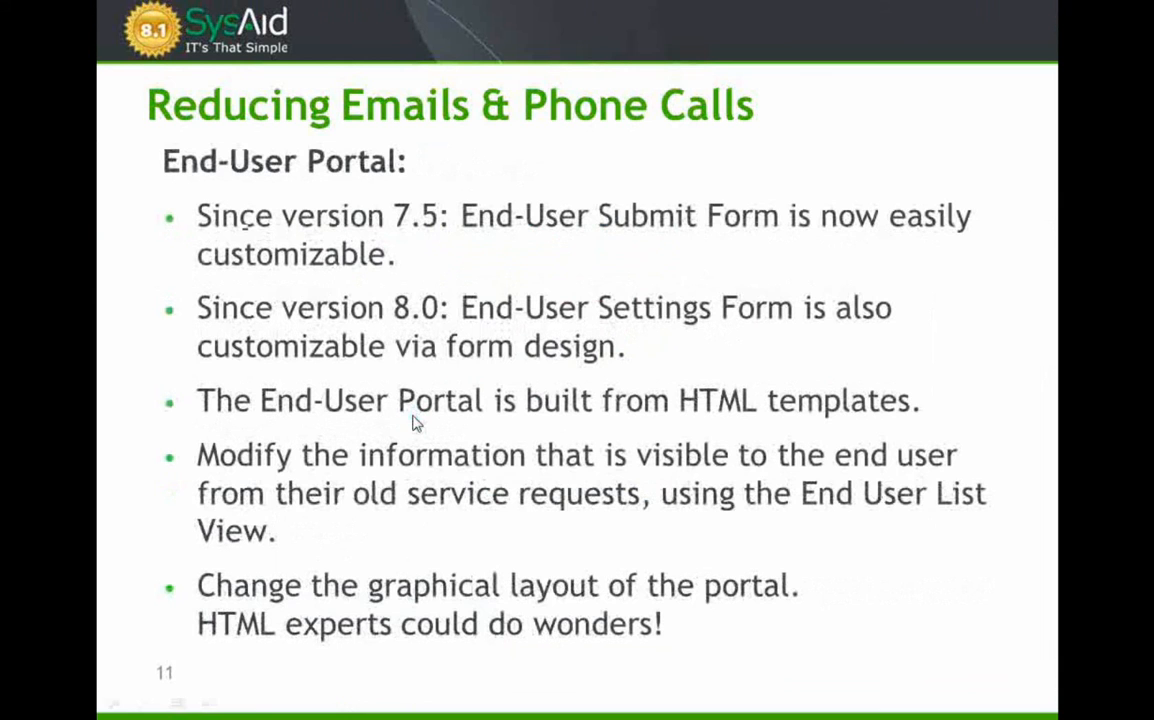
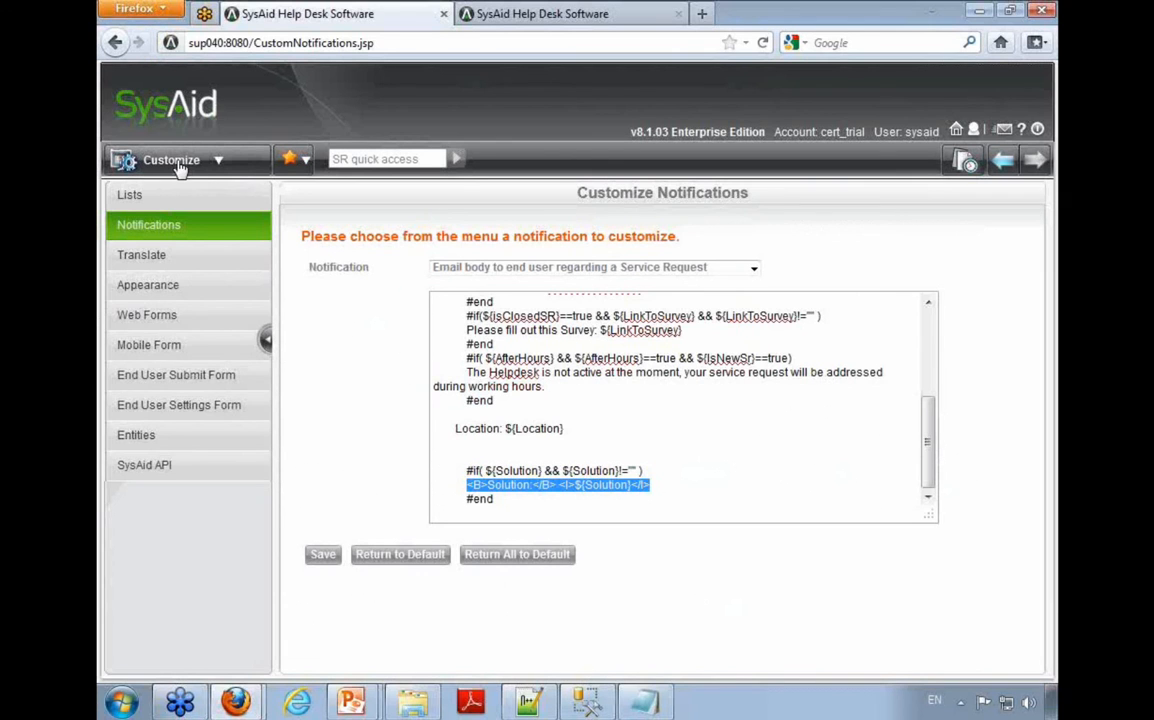
Step: Add the Location field to the visible fields on the End User Submit Form's General Details tab and save the design
{"action": "left_click", "coordinate": [187, 378]}
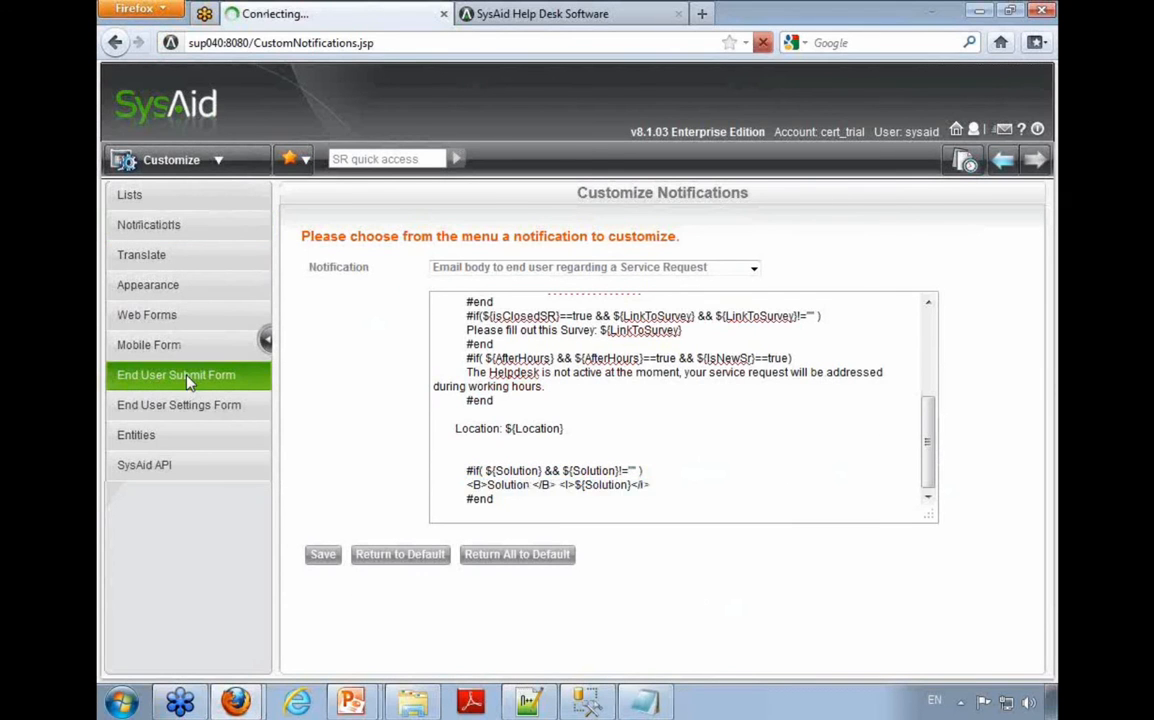
{"action": "scroll", "coordinate": [352, 373], "scroll_direction": "down", "scroll_amount": 2}
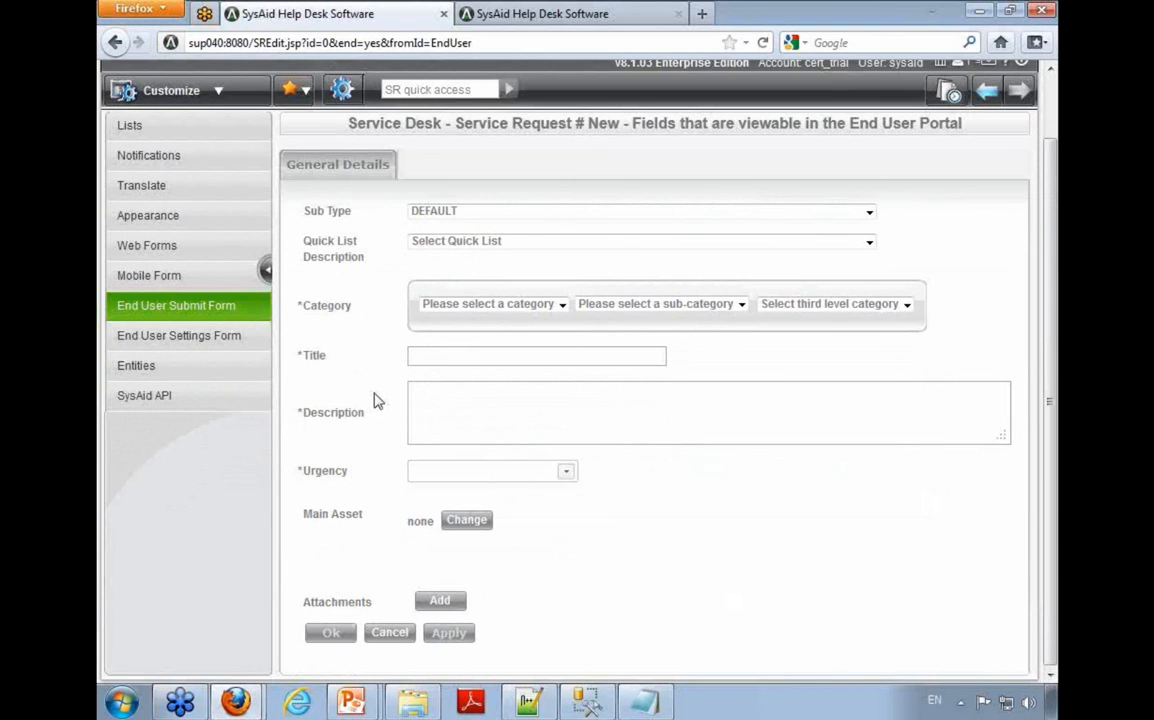
{"action": "left_click_drag", "start_coordinate": [293, 211], "coordinate": [1013, 213]}
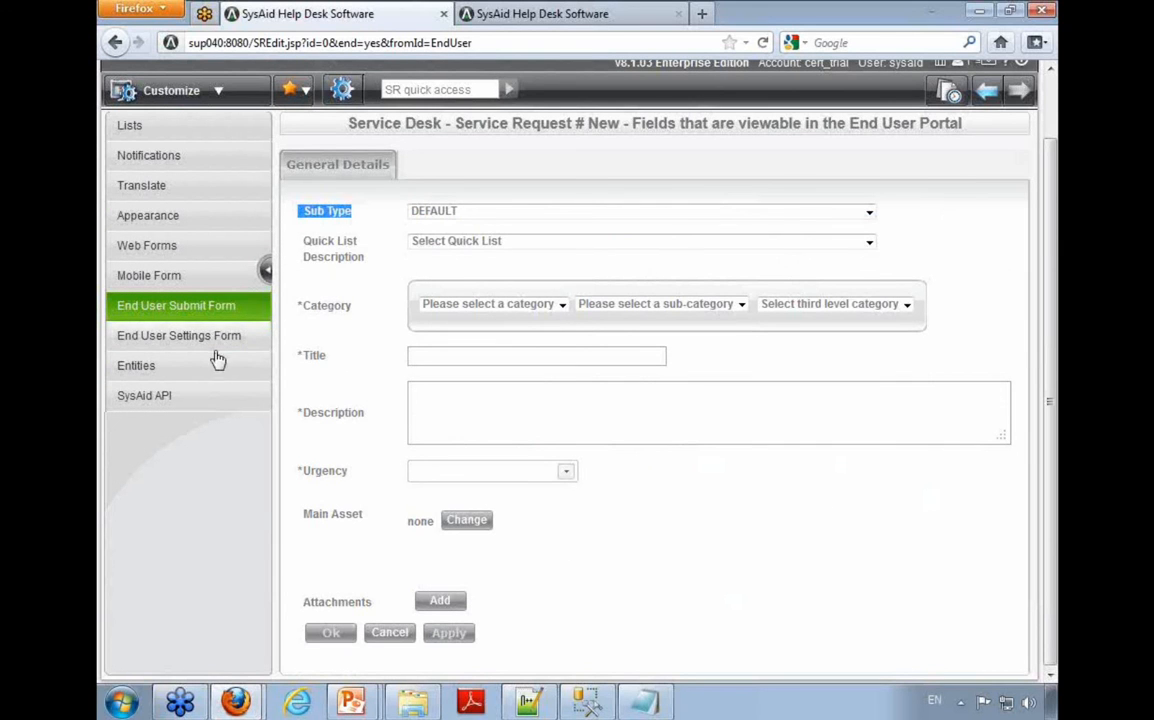
{"action": "left_click", "coordinate": [358, 210]}
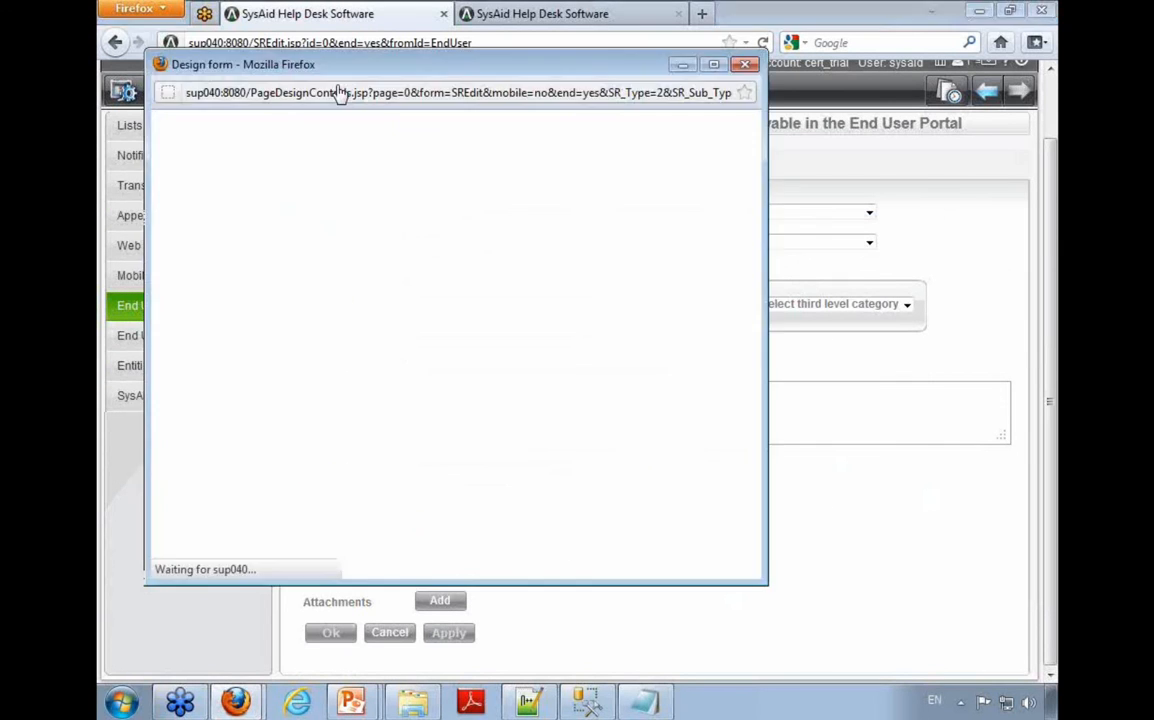
{"action": "scroll", "coordinate": [316, 310], "scroll_direction": "down", "scroll_amount": 2}
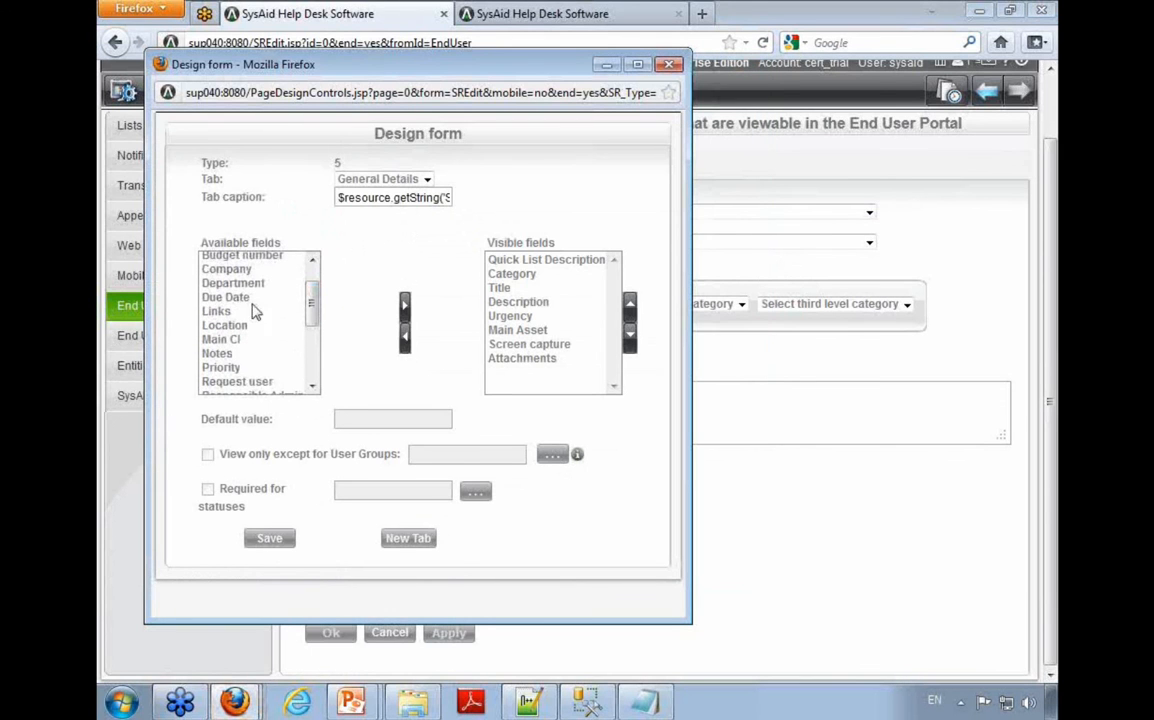
{"action": "left_click", "coordinate": [229, 324]}
{"action": "left_click", "coordinate": [405, 305]}
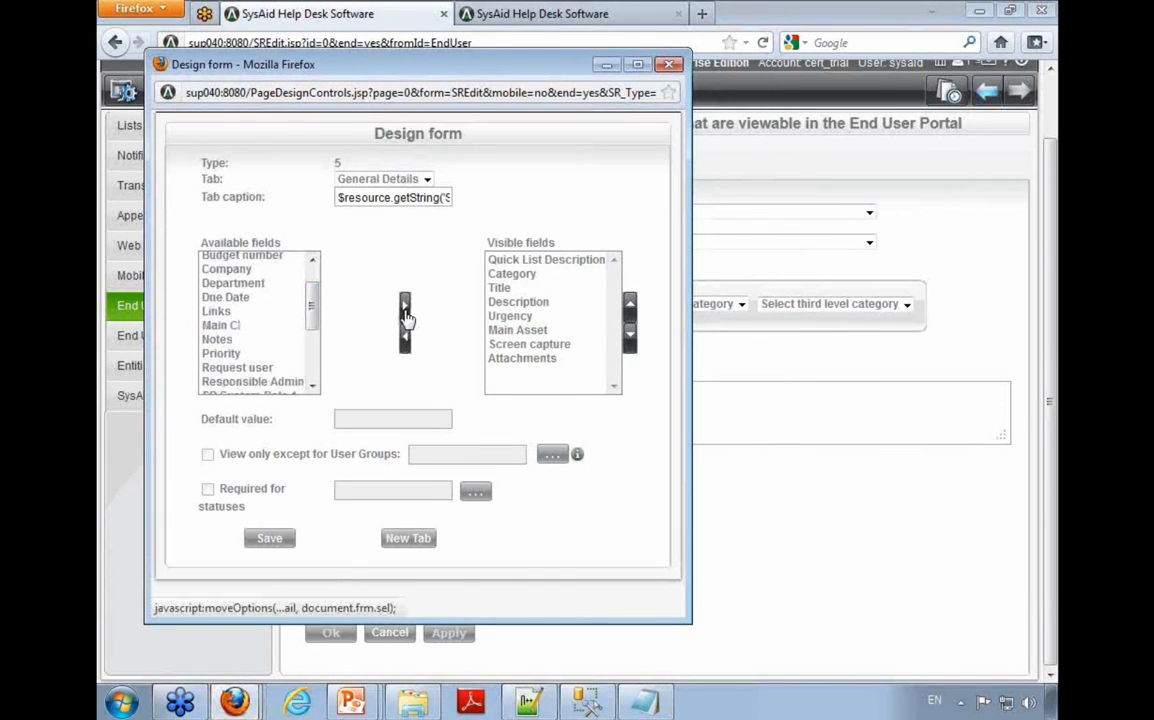
{"action": "left_click", "coordinate": [274, 539]}
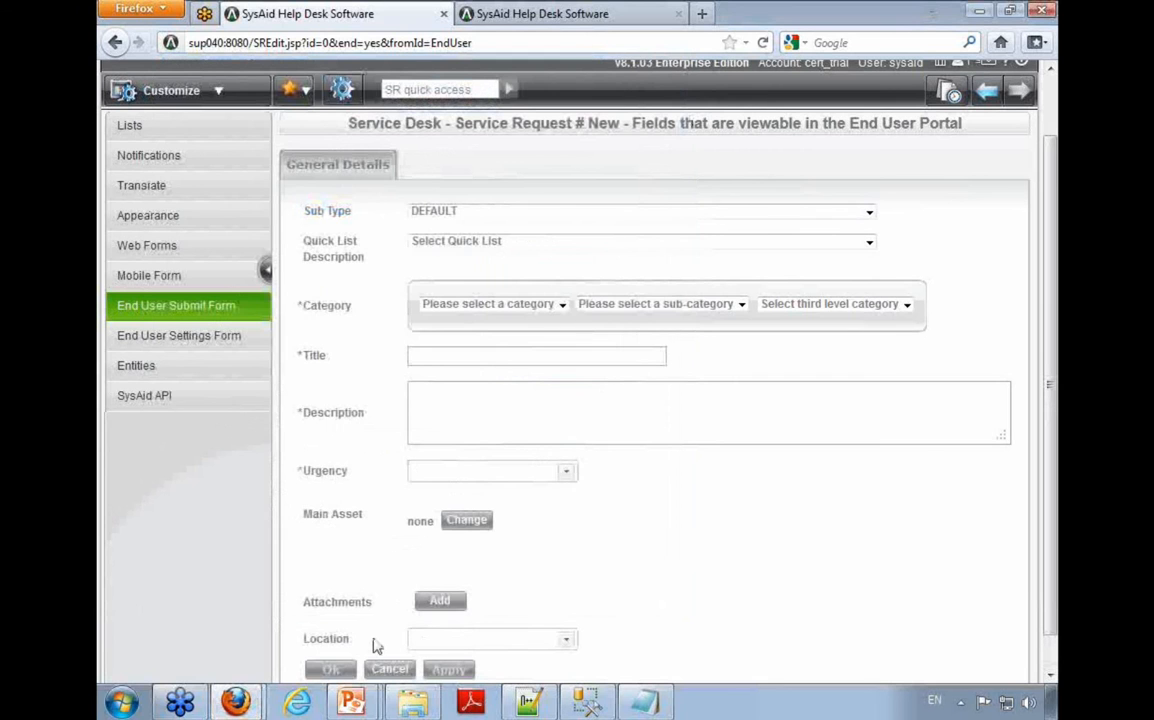
Step: Reorder the submit form's visible fields so Location sits between Quick List Description and Category, and save the design
{"action": "left_click", "coordinate": [360, 160]}
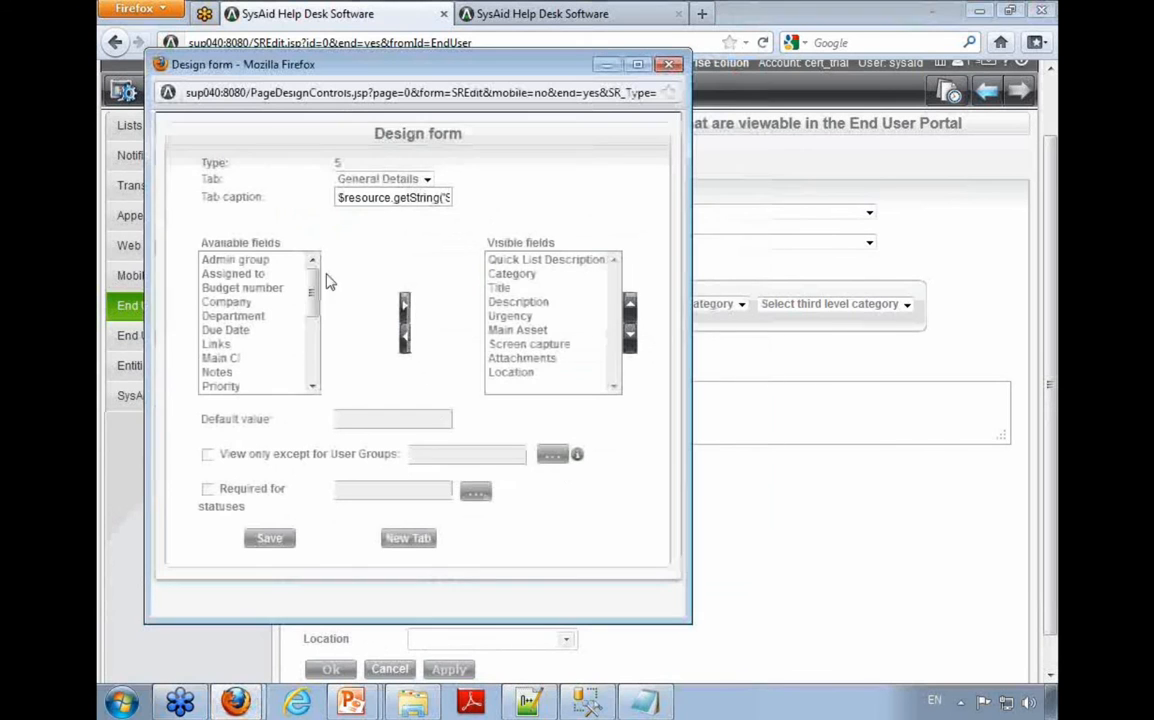
{"action": "left_click", "coordinate": [530, 372]}
{"action": "left_click", "coordinate": [629, 303]}
{"action": "left_click", "coordinate": [629, 303]}
{"action": "left_click", "coordinate": [629, 303]}
{"action": "left_click", "coordinate": [629, 303]}
{"action": "left_click", "coordinate": [629, 303]}
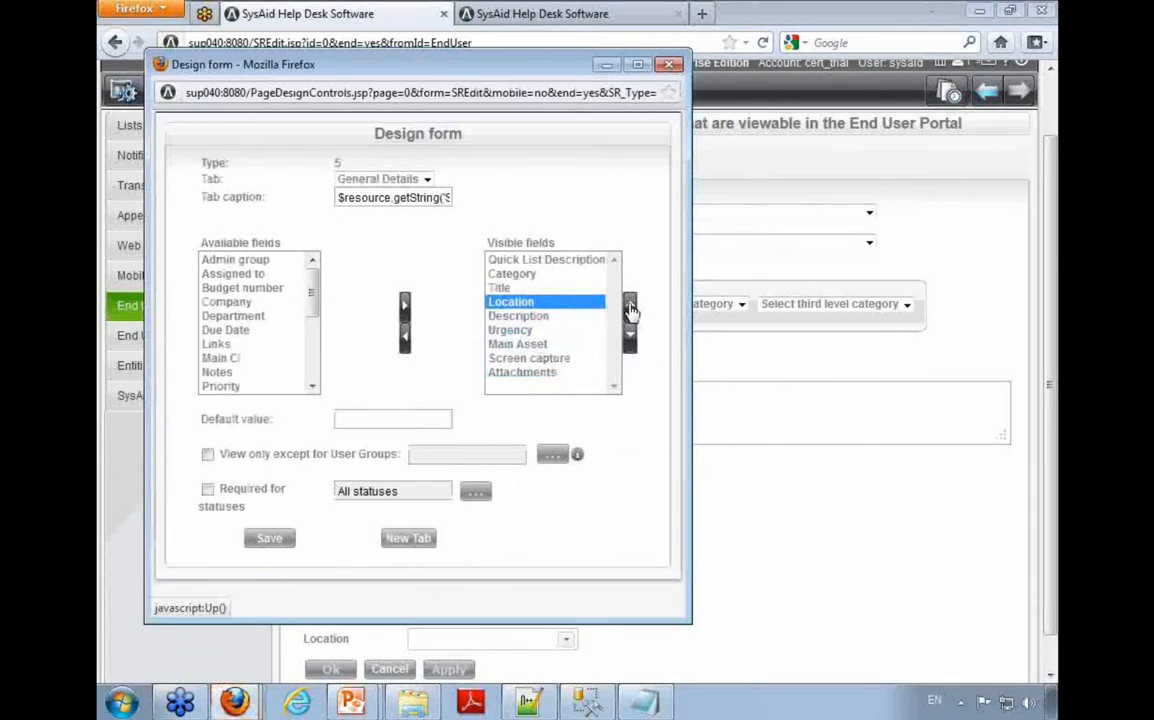
{"action": "left_click", "coordinate": [629, 303]}
{"action": "left_click", "coordinate": [629, 303]}
{"action": "left_click", "coordinate": [268, 540]}
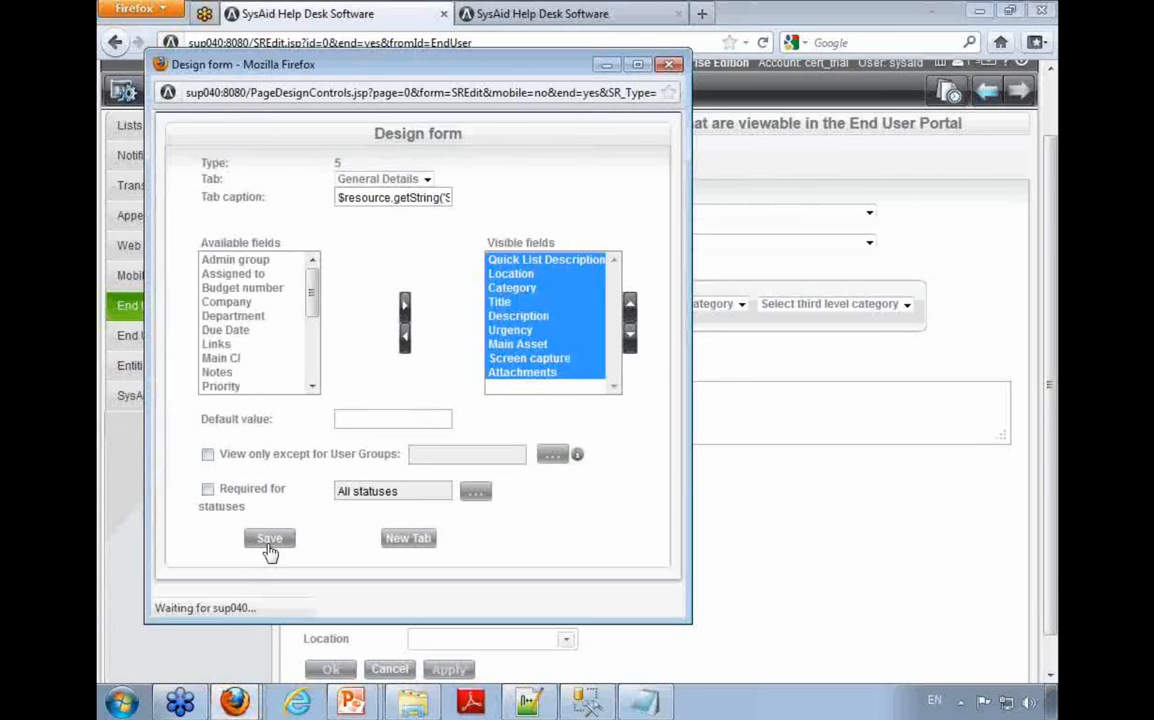
Step: Open the Submit Service Request form in the End-User Portal and view the choices offered for Location
{"action": "left_click", "coordinate": [948, 90]}
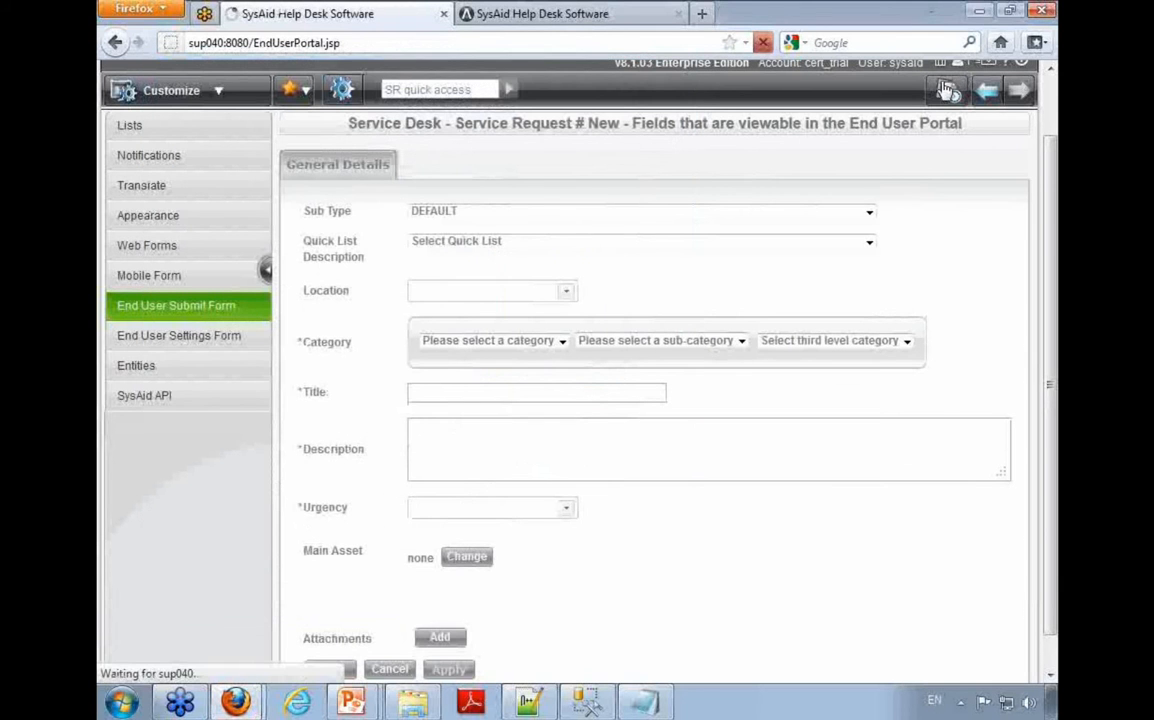
{"action": "left_click", "coordinate": [588, 365]}
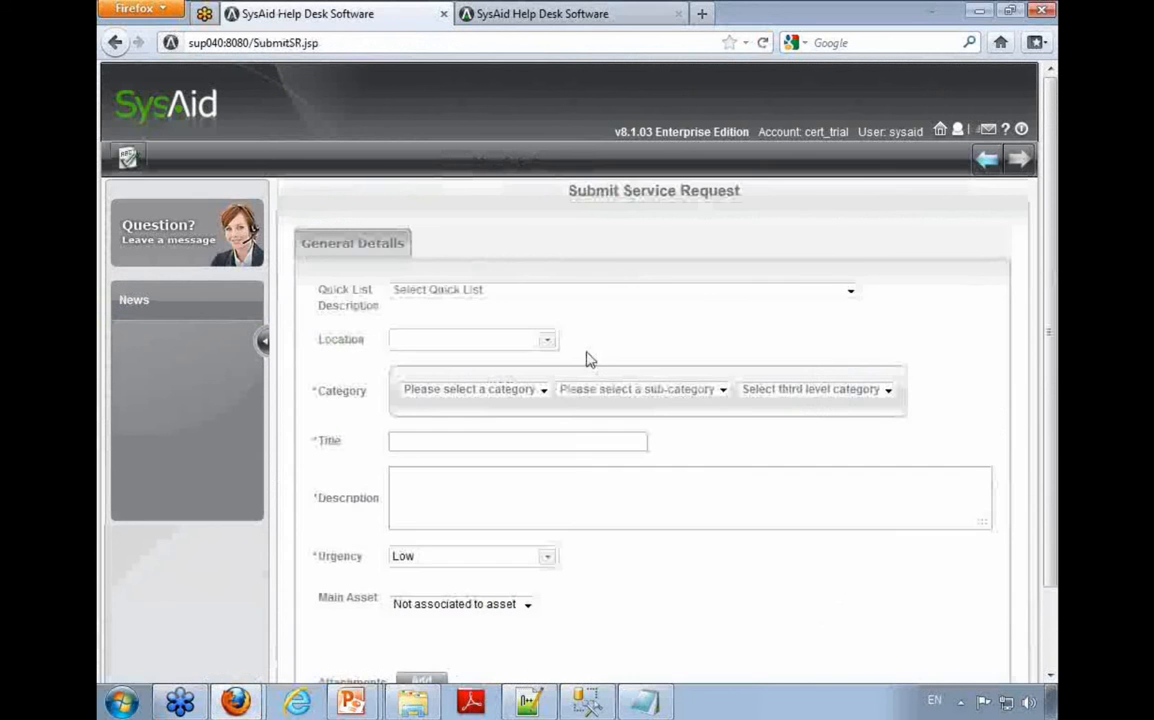
{"action": "left_click", "coordinate": [533, 339]}
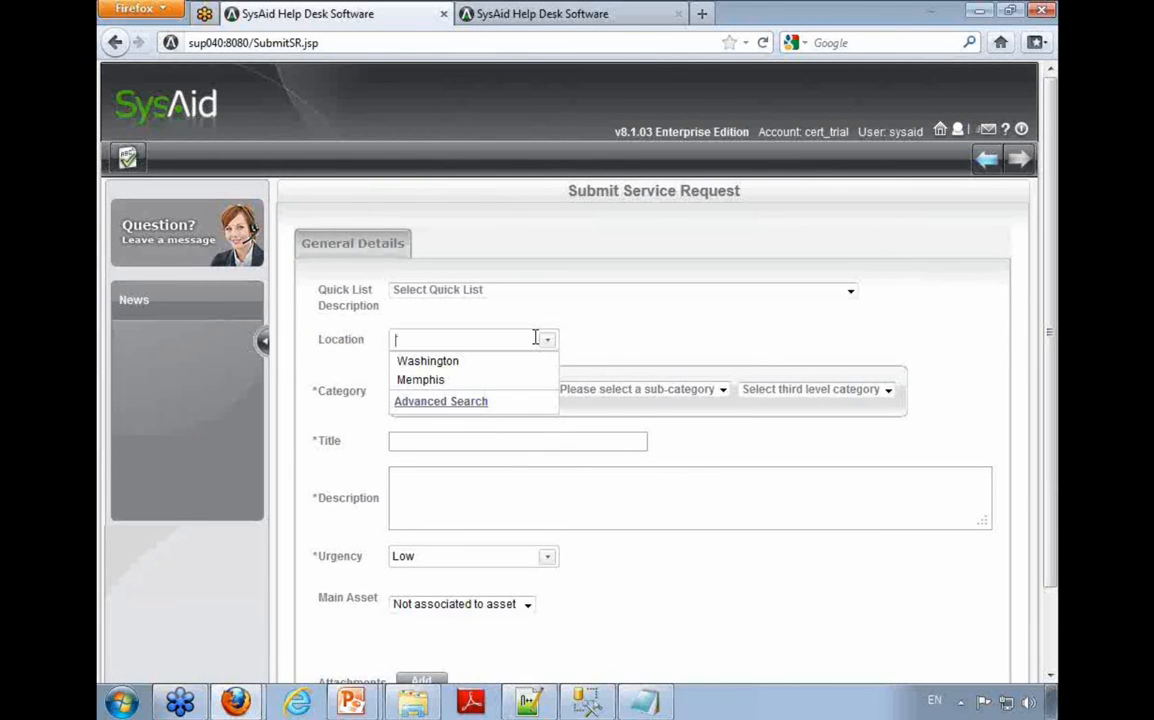
Step: Return to the End-User Portal home page and open My Settings to view the fields available to end users
{"action": "left_click", "coordinate": [940, 129]}
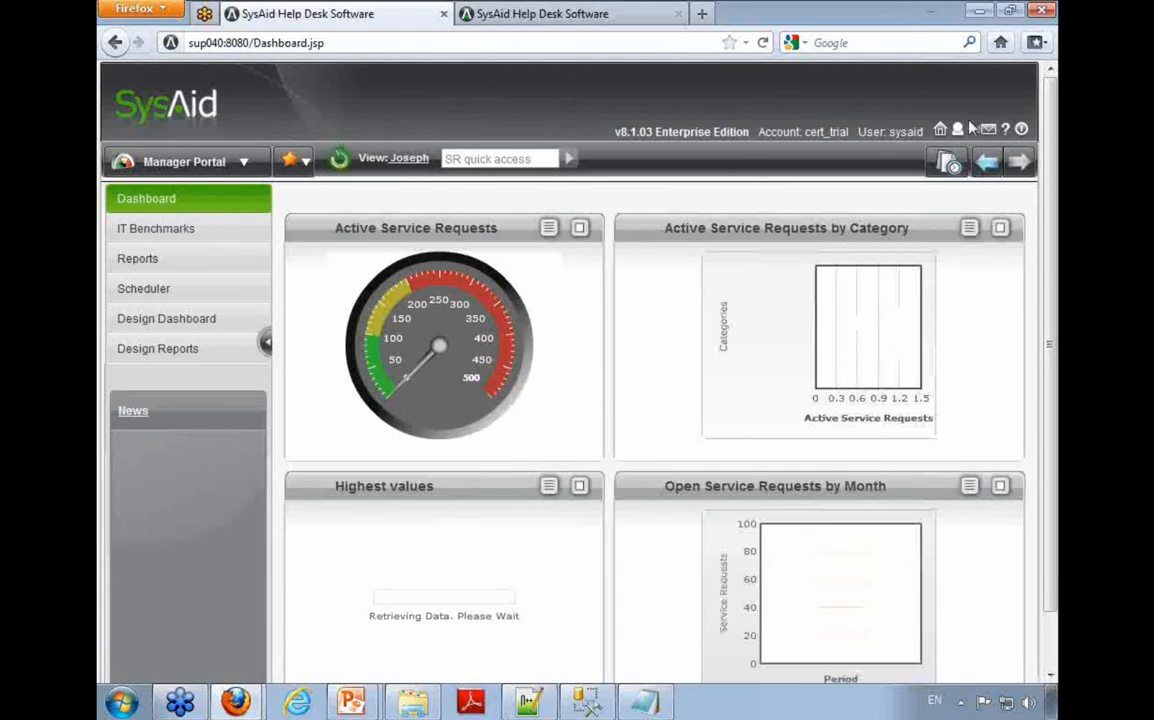
{"action": "left_click", "coordinate": [957, 129]}
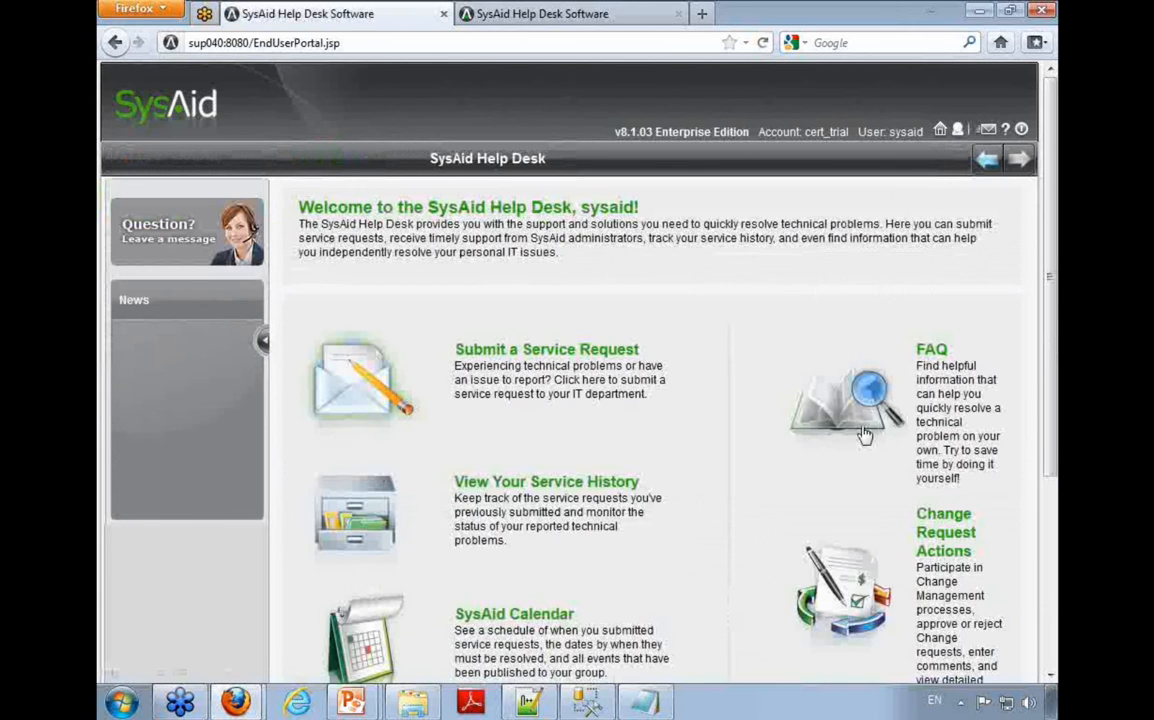
{"action": "scroll", "coordinate": [848, 317], "scroll_direction": "down", "scroll_amount": 5}
{"action": "left_click", "coordinate": [947, 500]}
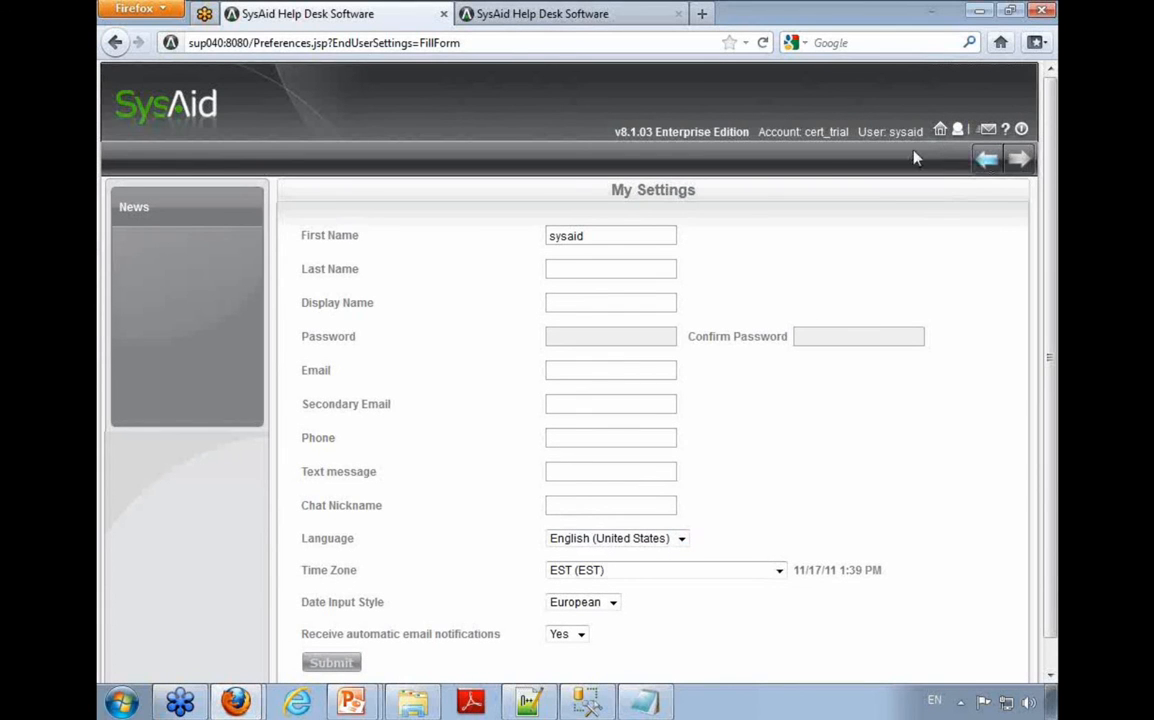
Step: Remove Text message, Chat Nickname, Language, Time Zone and Date Input Style from the End User Settings Form's visible fields
{"action": "left_click", "coordinate": [940, 129]}
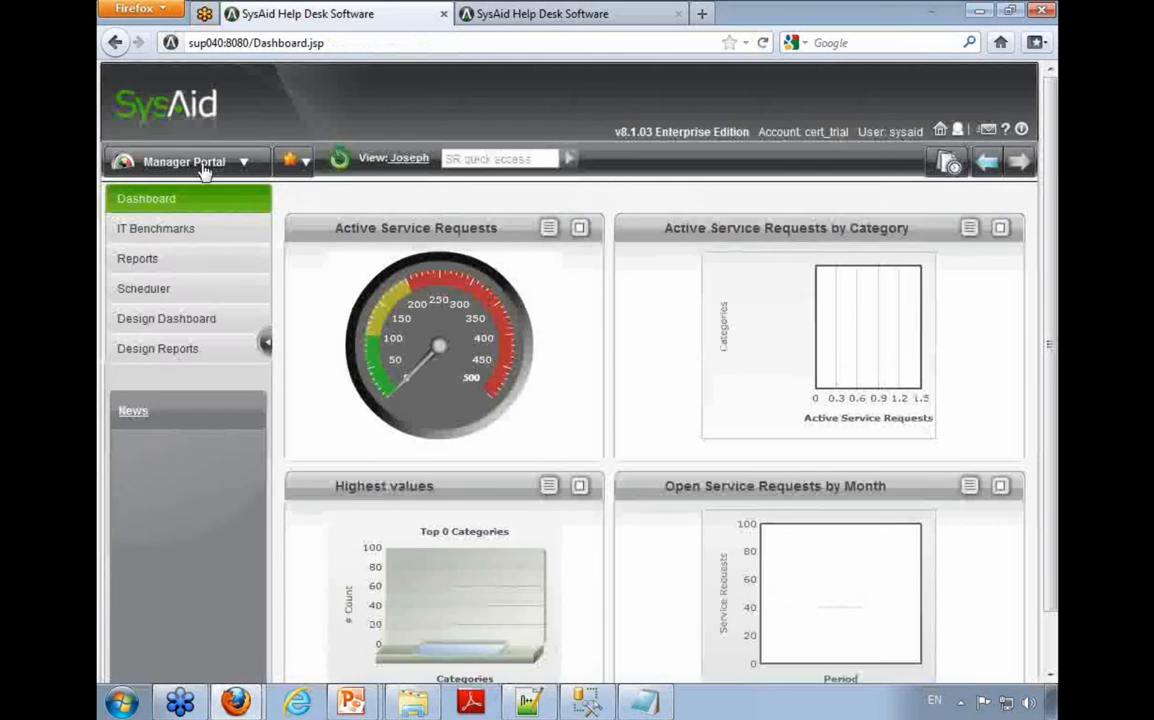
{"action": "left_click", "coordinate": [184, 161]}
{"action": "left_click", "coordinate": [185, 551]}
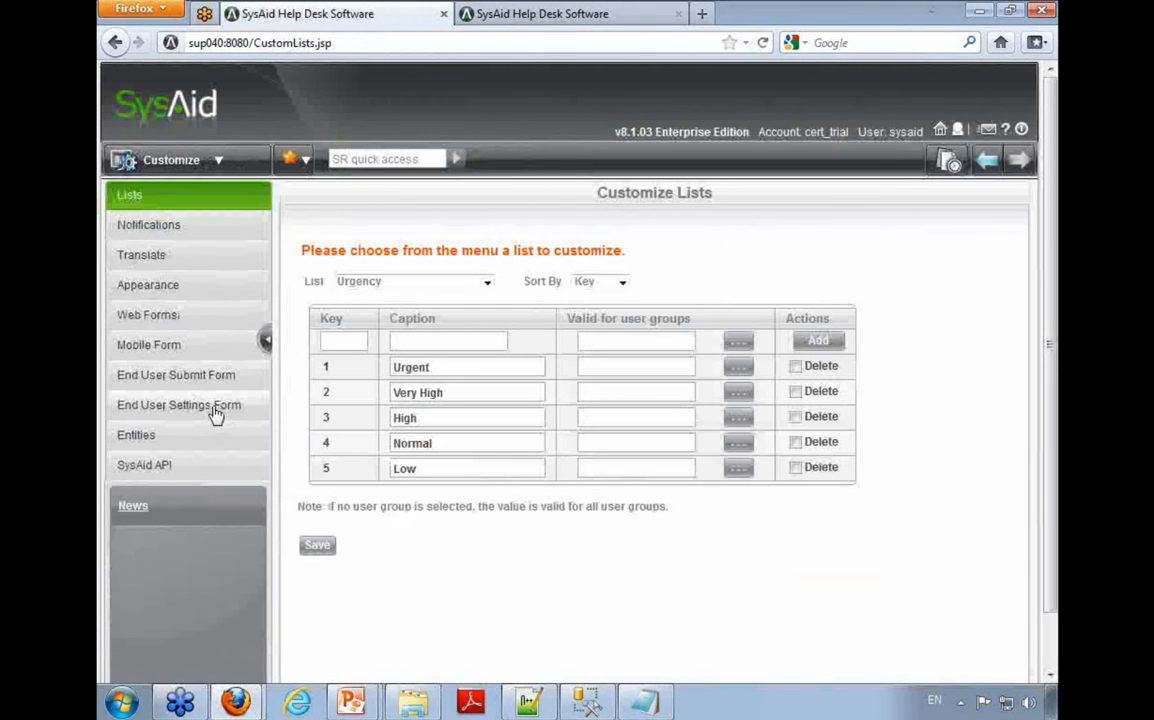
{"action": "left_click", "coordinate": [217, 412]}
{"action": "left_click", "coordinate": [340, 160]}
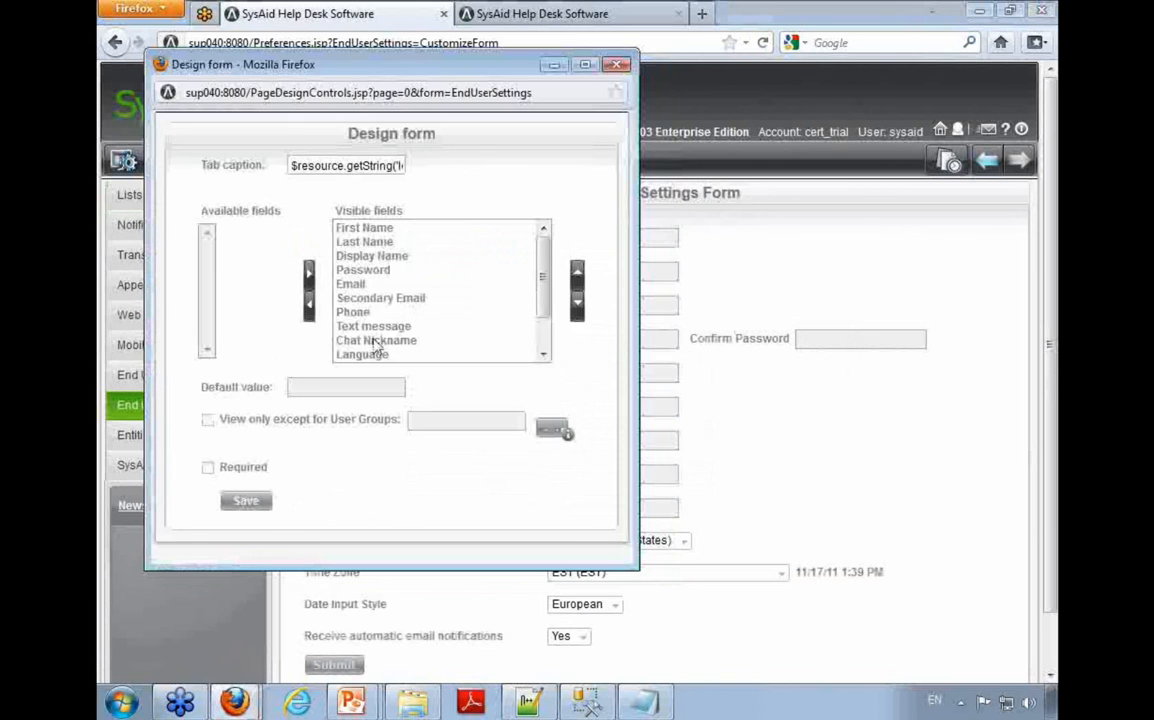
{"action": "scroll", "coordinate": [362, 350], "scroll_direction": "down", "scroll_amount": 1}
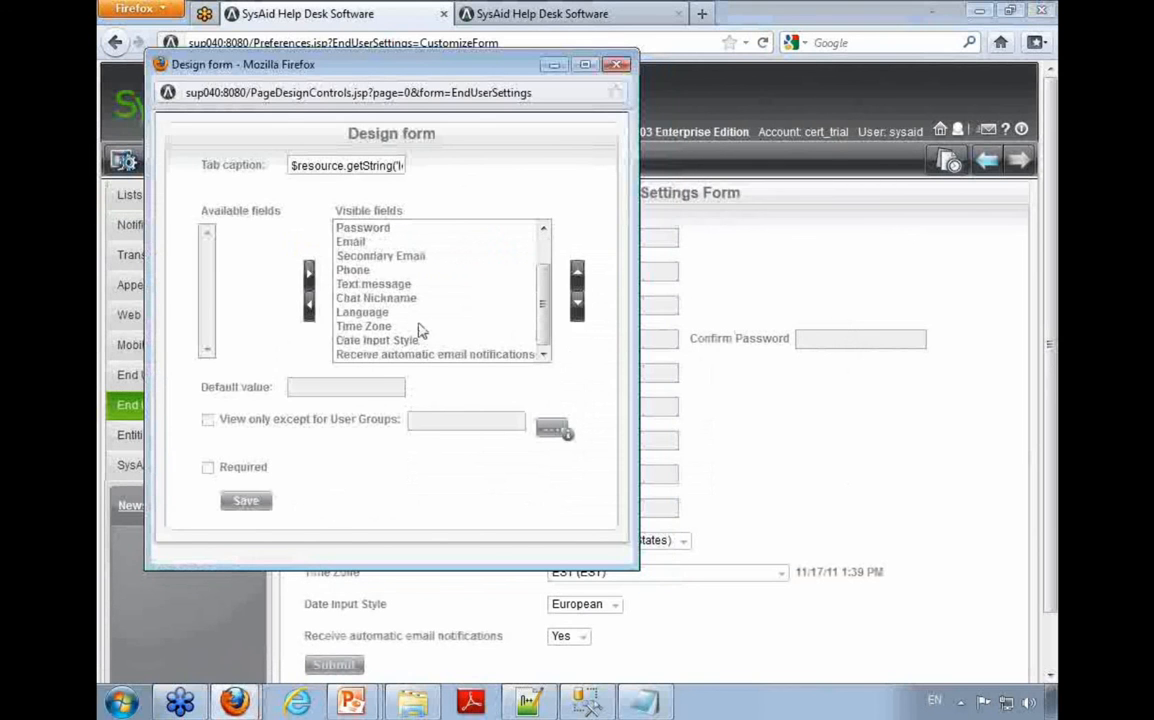
{"action": "left_click_drag", "start_coordinate": [378, 341], "coordinate": [368, 290]}
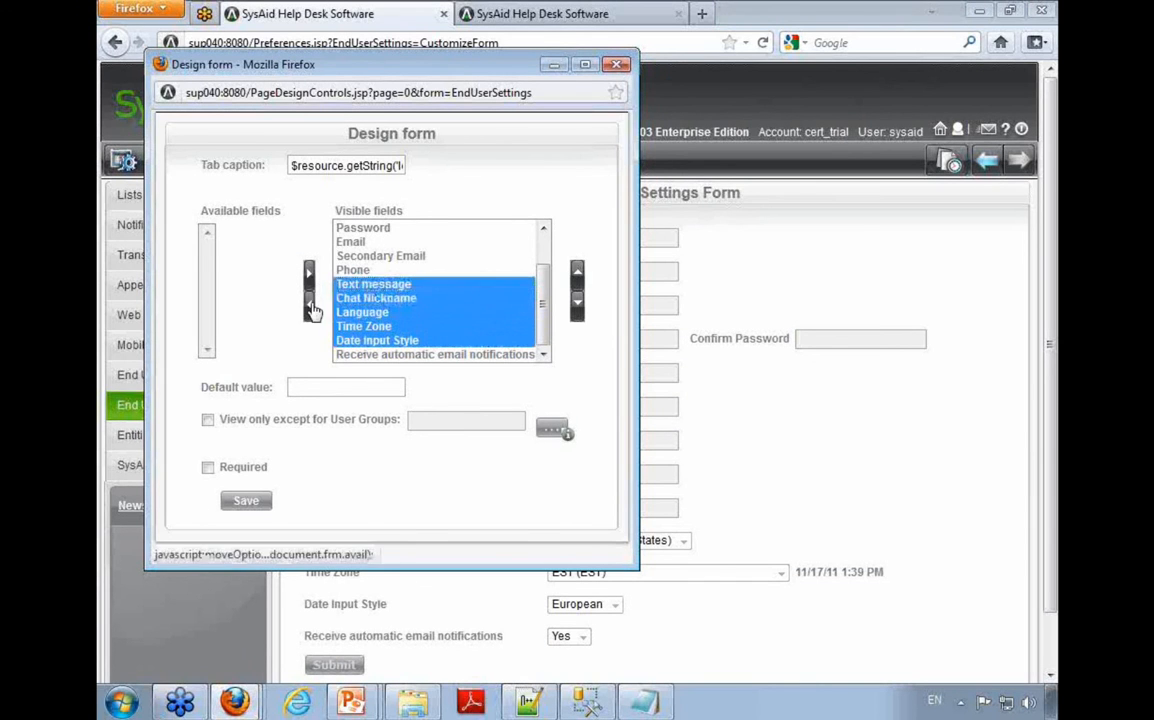
{"action": "left_click", "coordinate": [310, 303]}
Step: Remove Receive automatic email notifications from the End User Settings Form's visible fields
{"action": "left_click", "coordinate": [385, 312]}
{"action": "left_click", "coordinate": [401, 301]}
{"action": "left_click", "coordinate": [392, 285]}
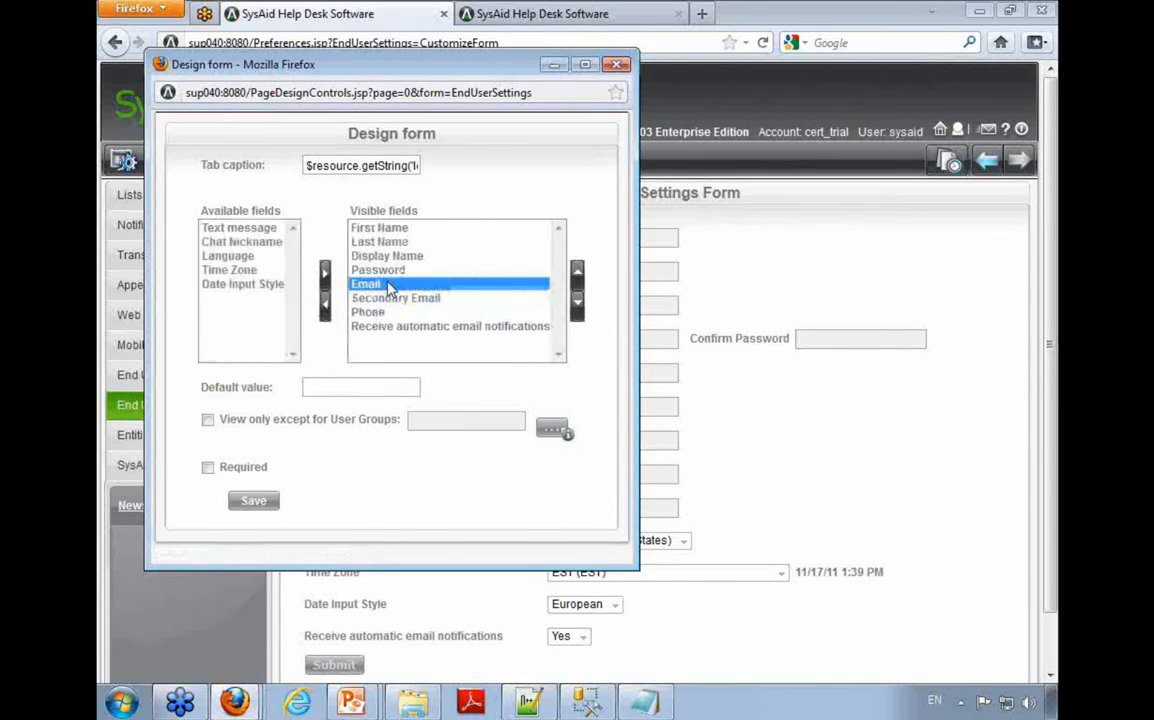
{"action": "left_click", "coordinate": [450, 326]}
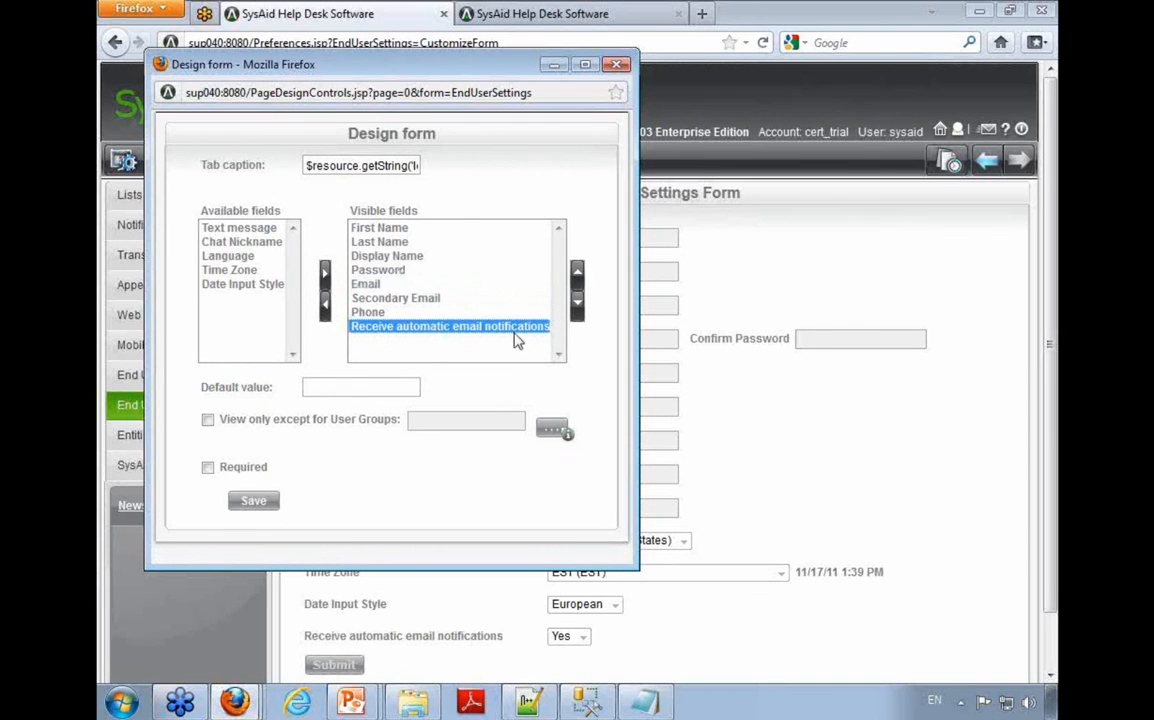
{"action": "left_click", "coordinate": [326, 302]}
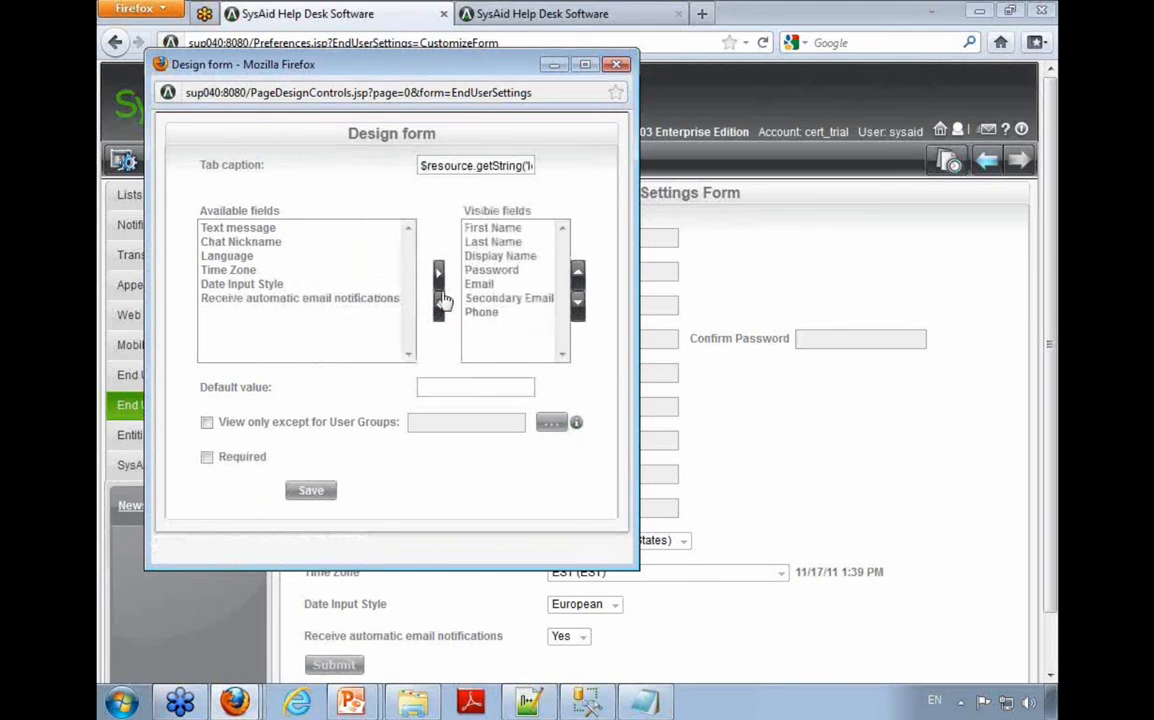
Step: Remove First Name, Last Name, Display Name and Password from the settings form's visible fields and save the design
{"action": "left_click_drag", "start_coordinate": [490, 229], "coordinate": [505, 257]}
{"action": "left_click", "coordinate": [439, 310]}
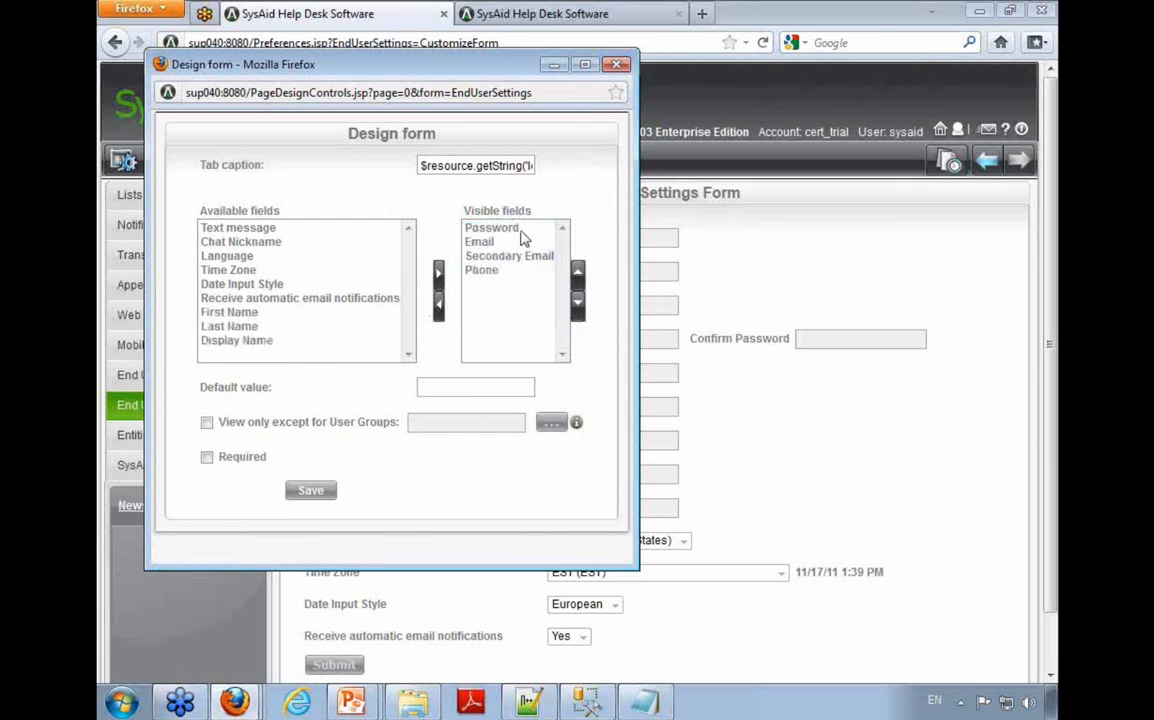
{"action": "left_click", "coordinate": [476, 226]}
{"action": "left_click", "coordinate": [439, 306]}
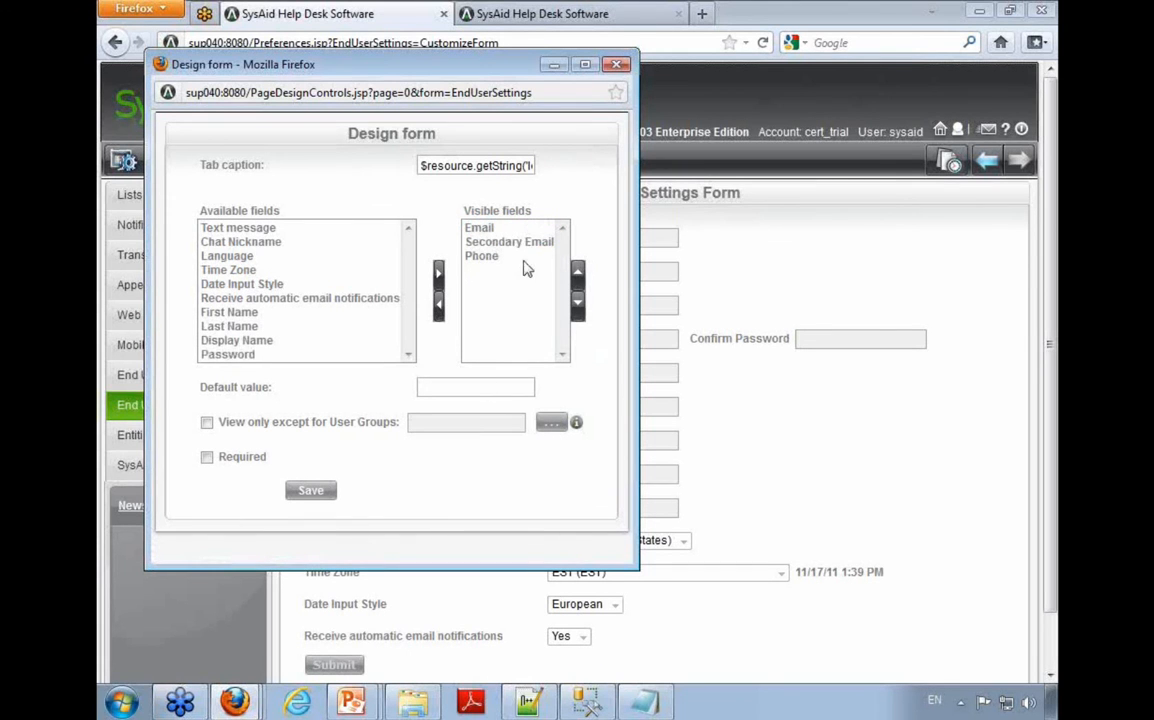
{"action": "left_click", "coordinate": [310, 490]}
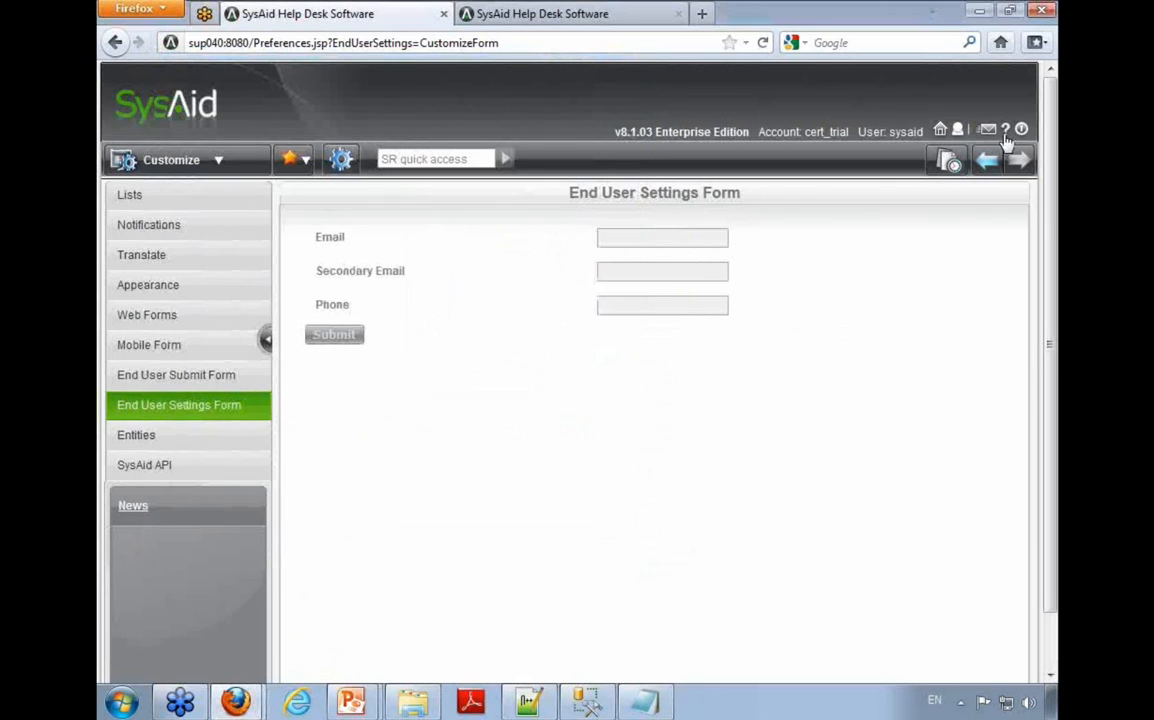
Step: Open My Settings in the End-User Portal and check the customized Email, Secondary Email and Phone fields
{"action": "left_click", "coordinate": [957, 129]}
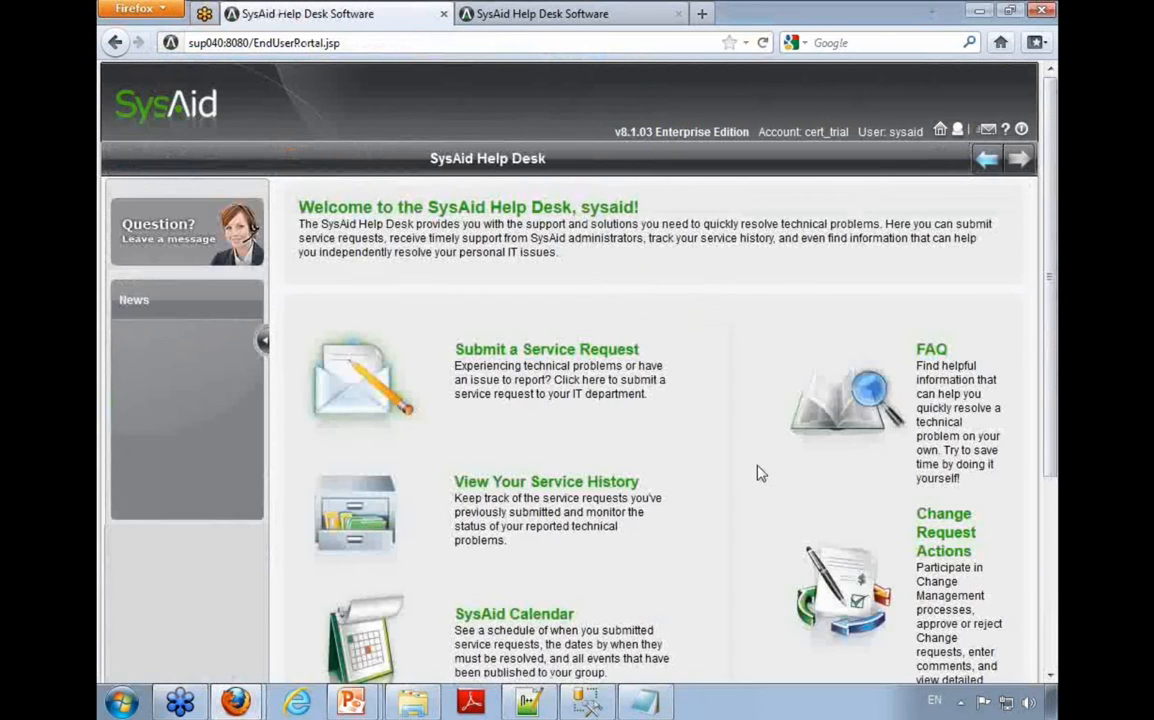
{"action": "scroll", "coordinate": [744, 457], "scroll_direction": "down", "scroll_amount": 5}
{"action": "left_click", "coordinate": [942, 486]}
{"action": "left_click_drag", "start_coordinate": [309, 237], "coordinate": [739, 451]}
{"action": "left_click", "coordinate": [898, 354]}
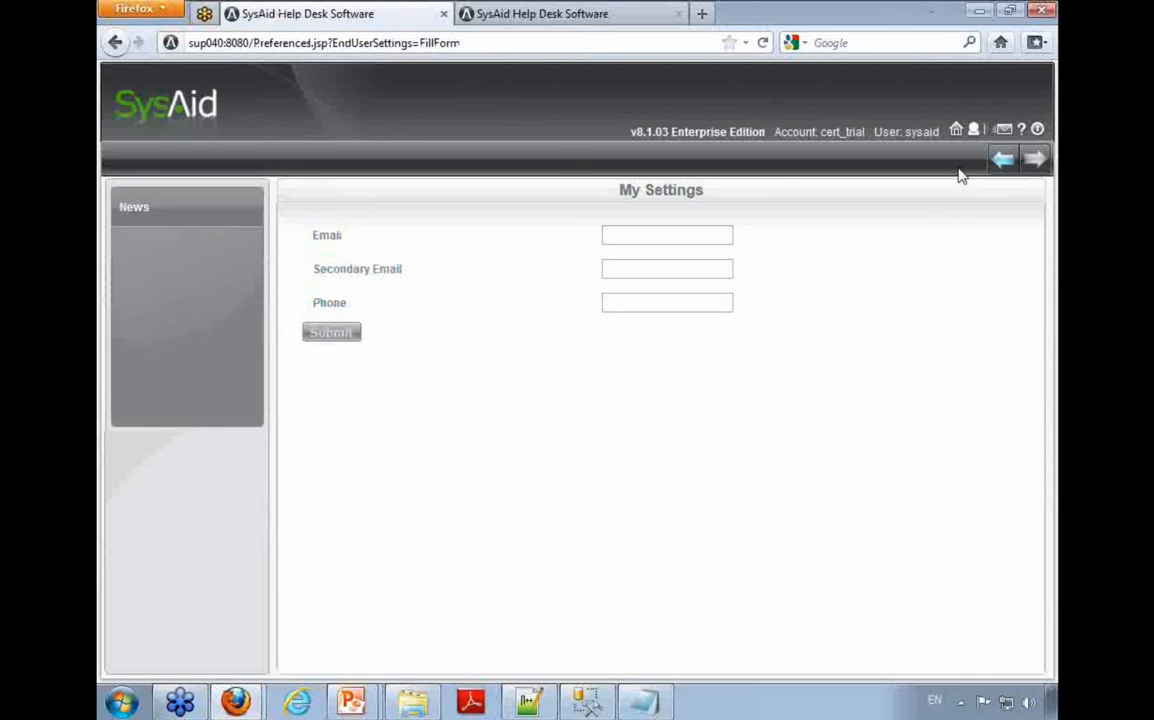
Step: Return to the End User Submit Form under Customize and review its fields from Sub Type to Attachments
{"action": "left_click", "coordinate": [956, 133]}
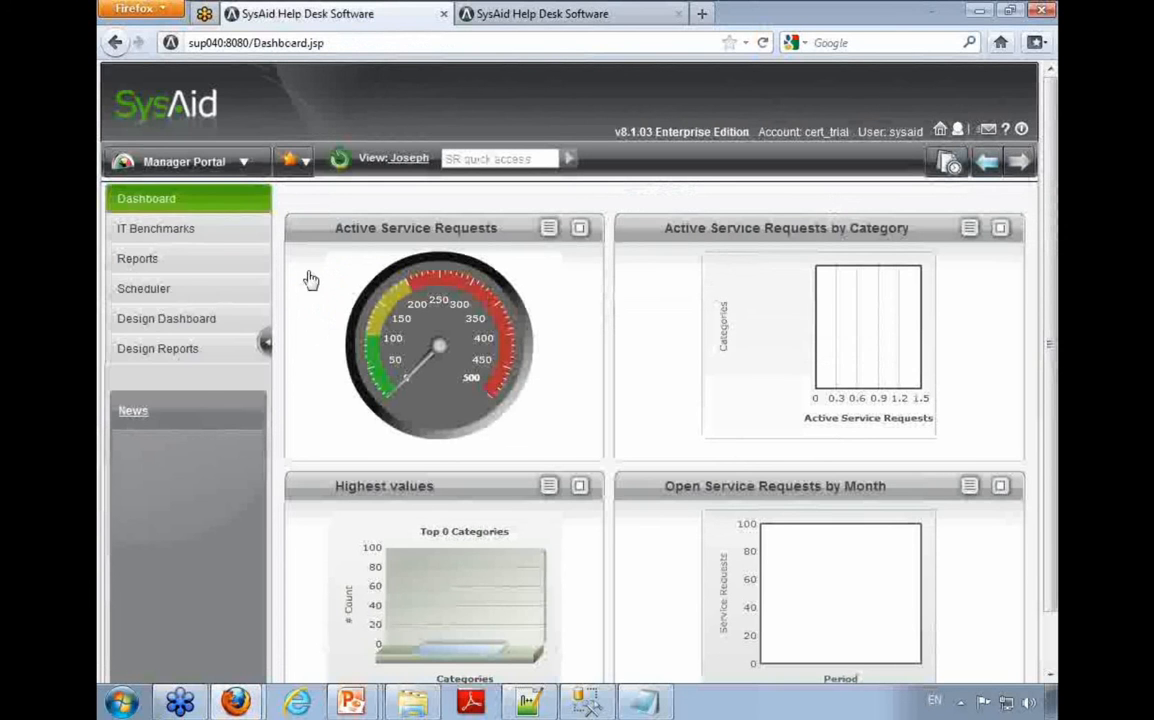
{"action": "left_click", "coordinate": [243, 163]}
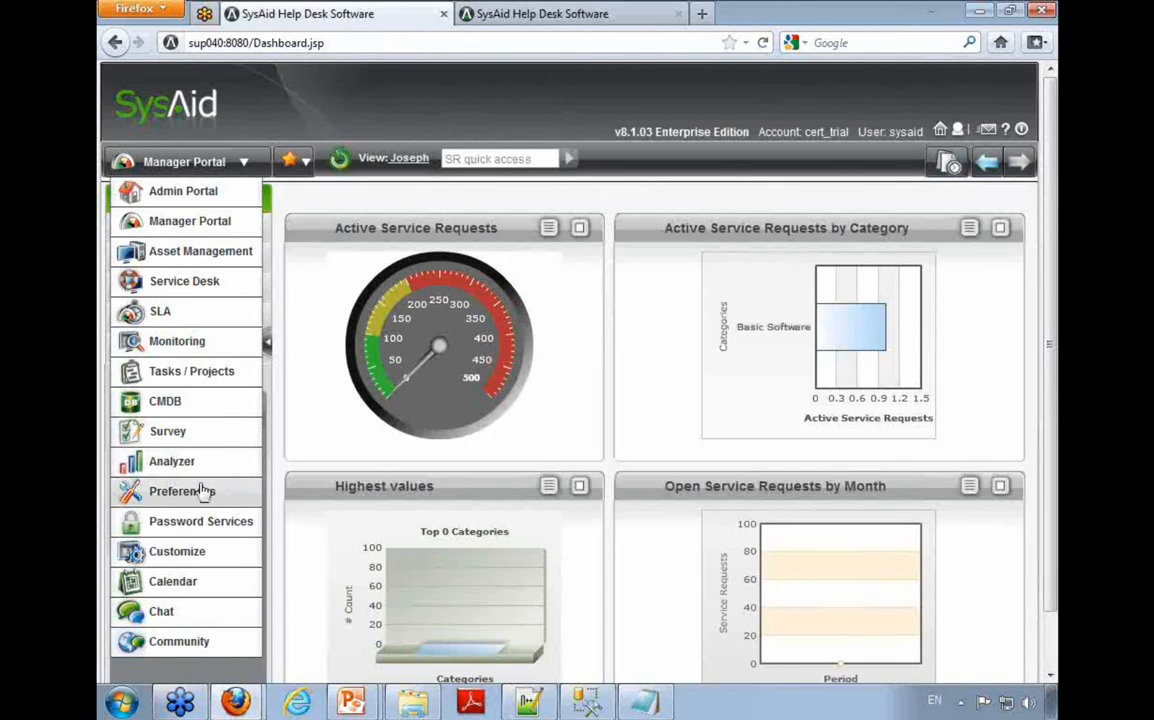
{"action": "left_click", "coordinate": [205, 551]}
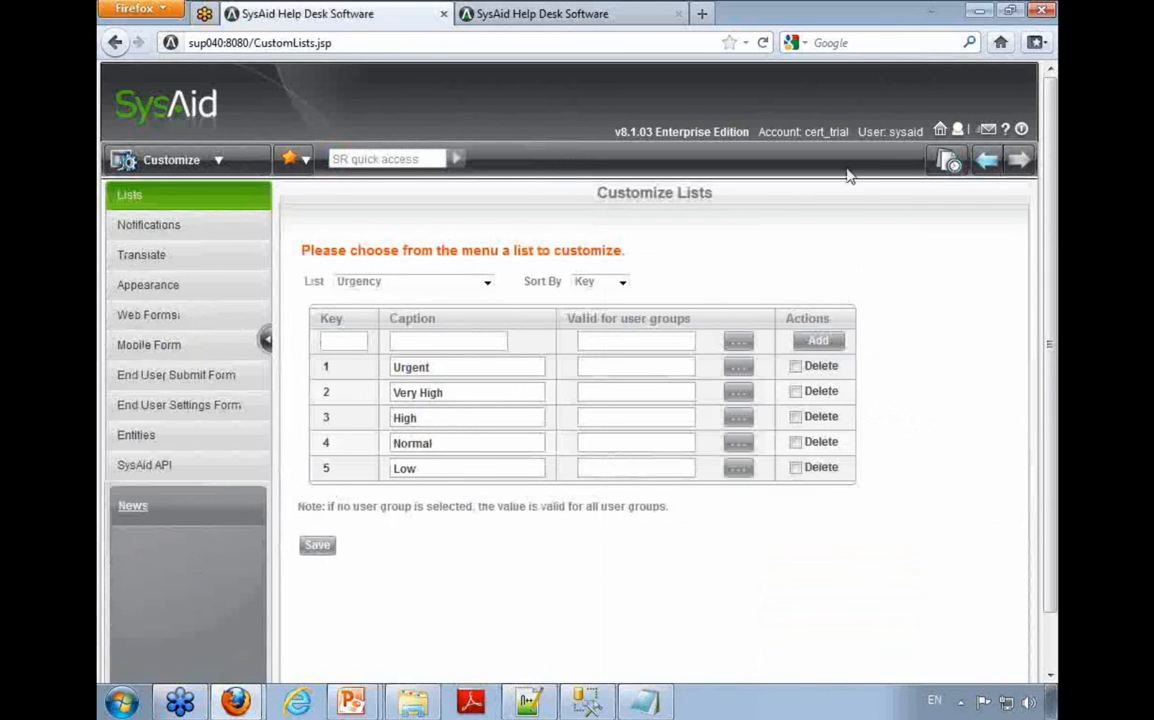
{"action": "left_click", "coordinate": [238, 377]}
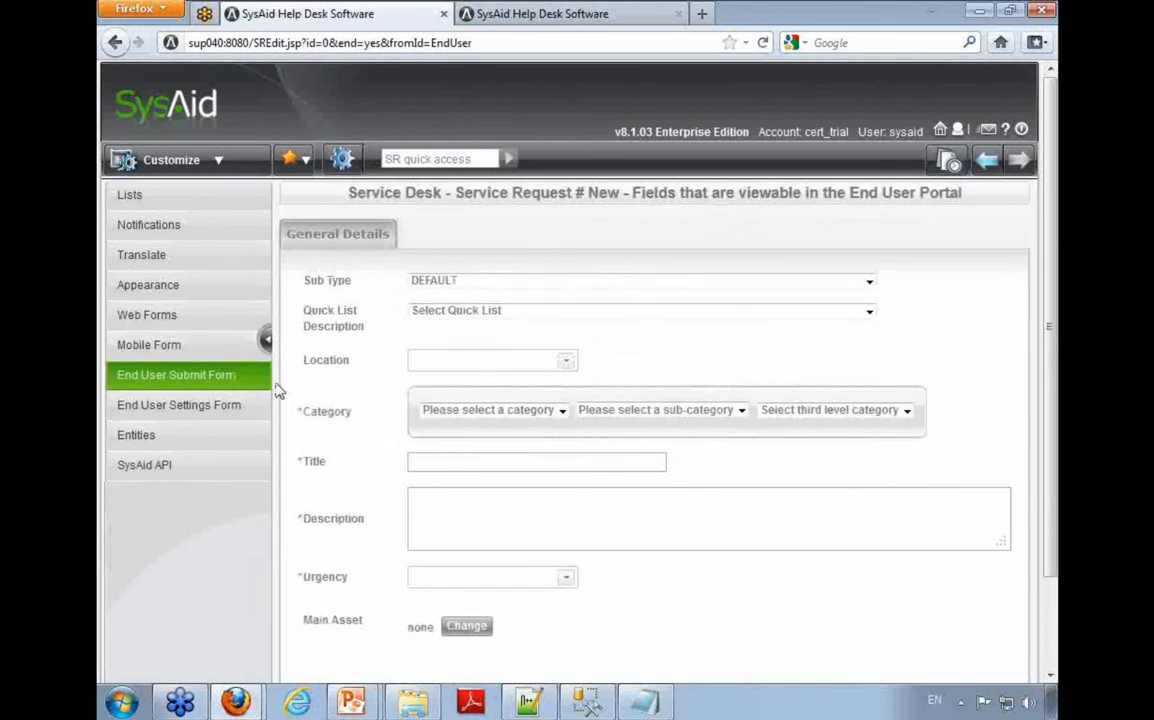
{"action": "scroll", "coordinate": [290, 392], "scroll_direction": "down", "scroll_amount": 2}
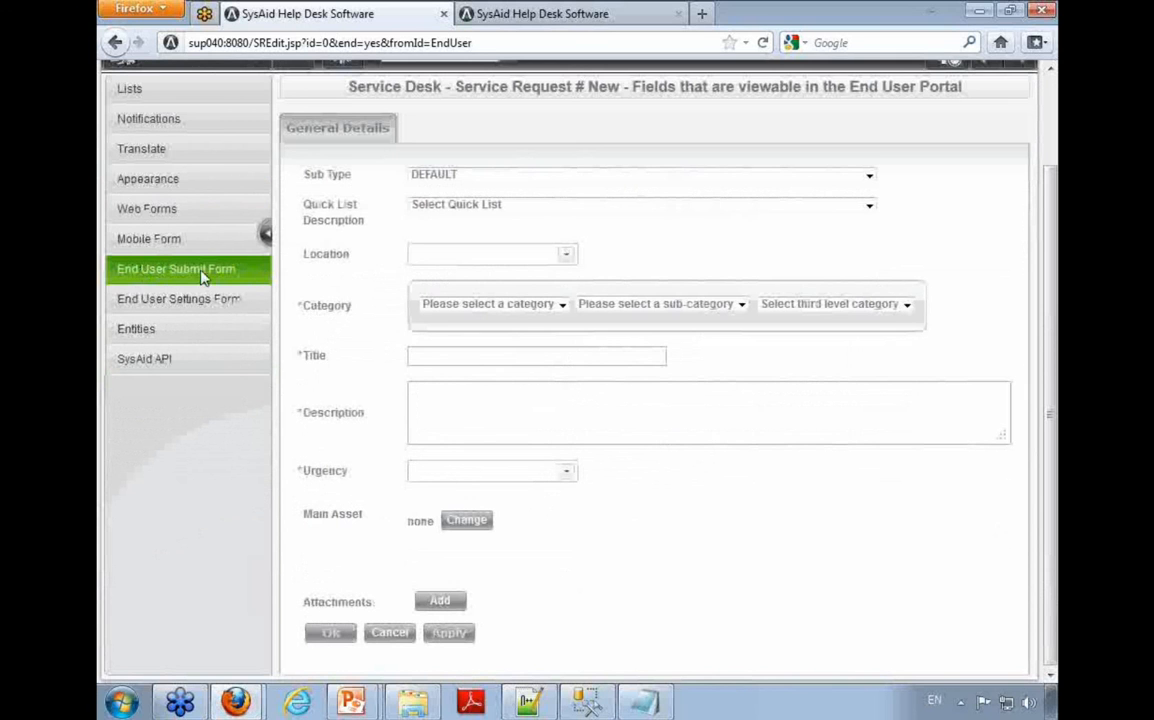
{"action": "left_click_drag", "start_coordinate": [118, 277], "coordinate": [257, 283]}
{"action": "scroll", "coordinate": [255, 283], "scroll_direction": "up", "scroll_amount": 1}
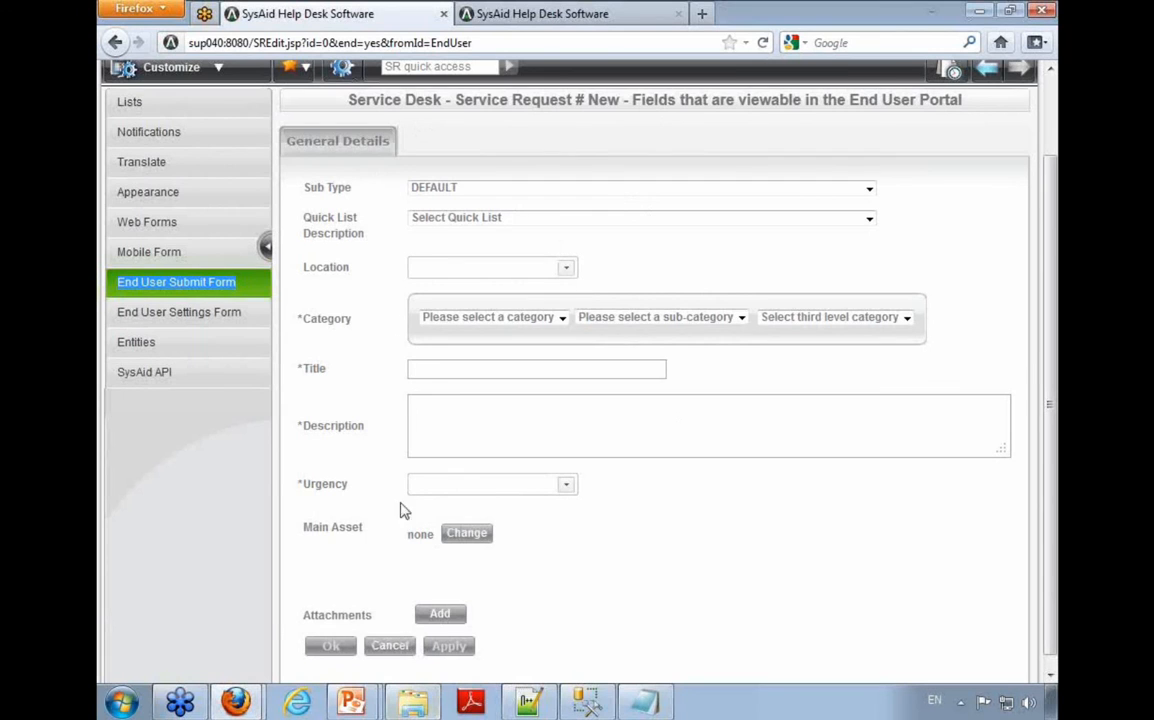
Step: Remove Location from the End User Submit Form's visible fields and save the design
{"action": "left_click", "coordinate": [343, 72]}
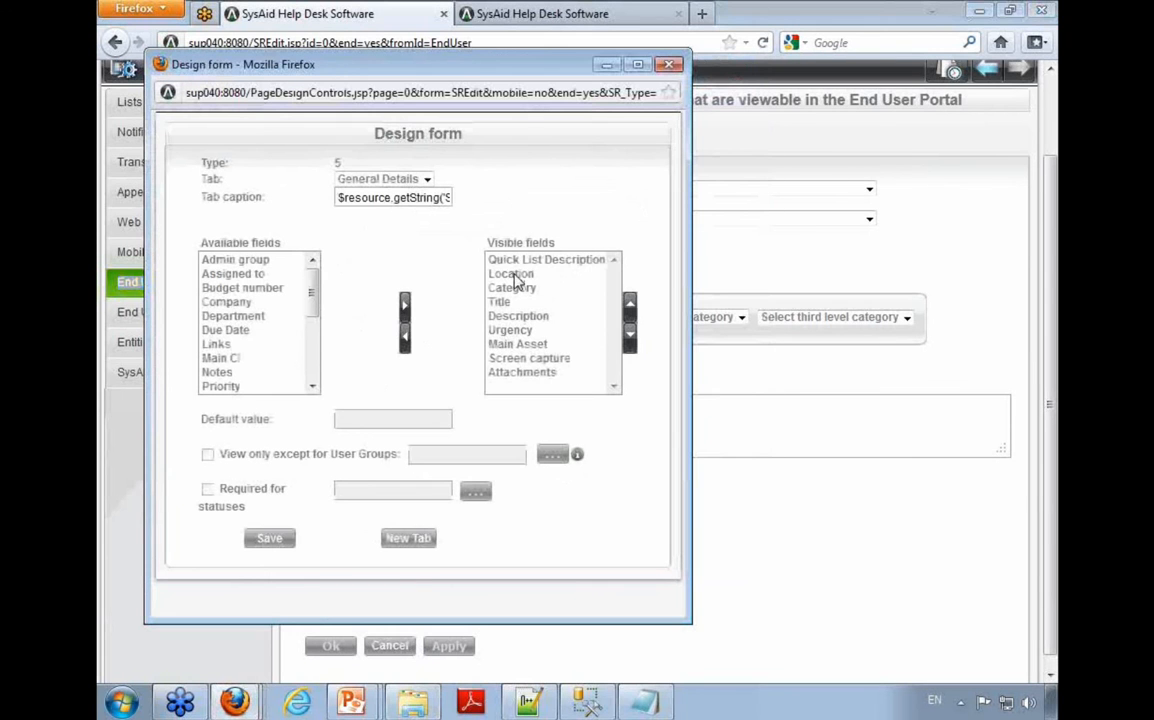
{"action": "left_click", "coordinate": [513, 273]}
{"action": "left_click", "coordinate": [402, 338]}
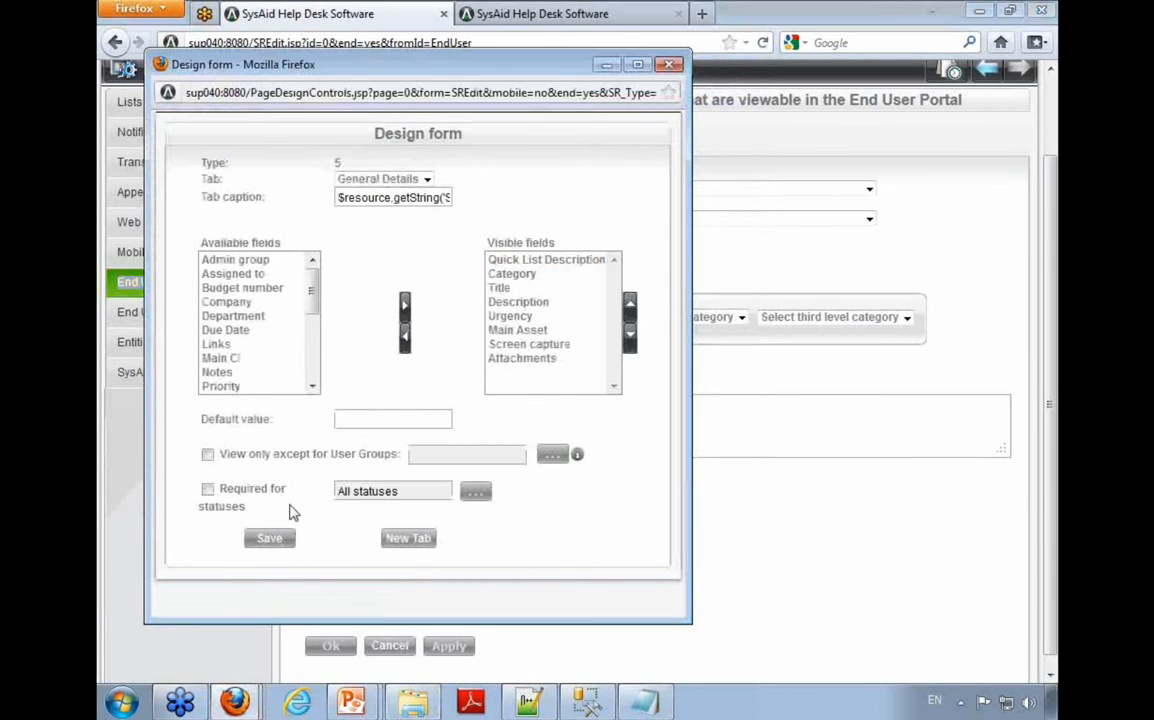
{"action": "left_click", "coordinate": [285, 537]}
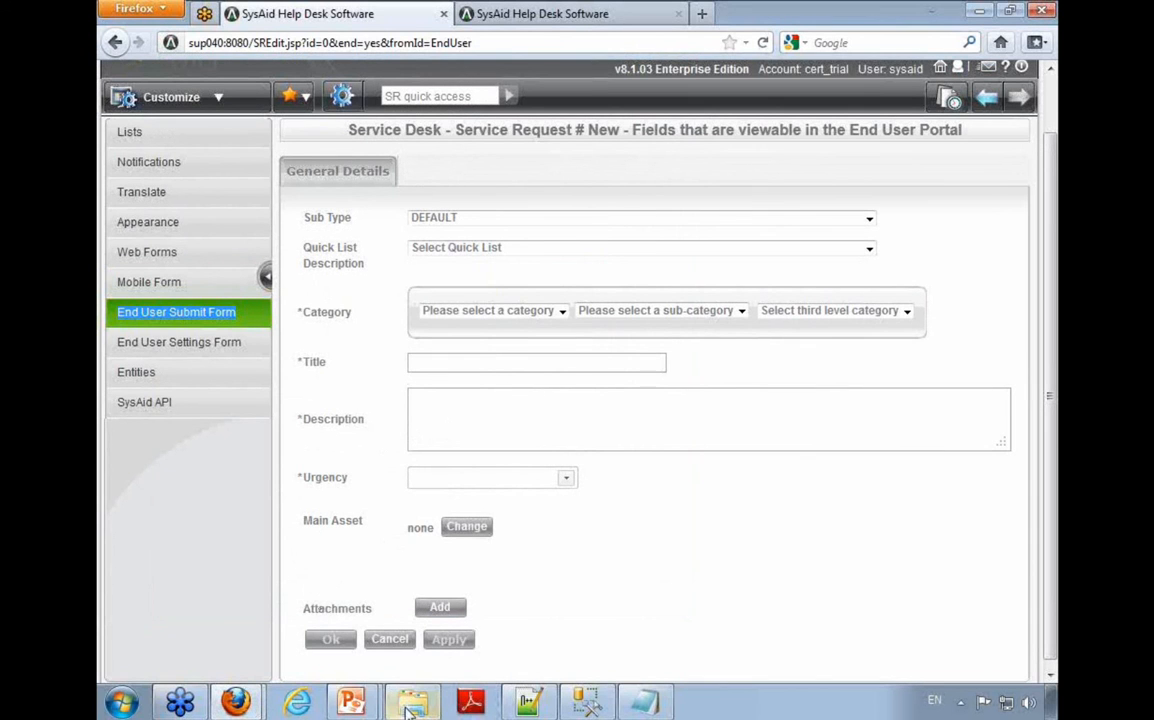
Step: Open the folder C:\Program Files (x86)\SysAidServer\root\WEB-INF\conf\html in Windows Explorer
{"action": "mouse_move", "coordinate": [413, 707]}
{"action": "left_click", "coordinate": [137, 706]}
{"action": "type", "text": "c:\\pro"}
{"action": "key", "text": "Down"}
{"action": "key", "text": "Down"}
{"action": "key", "text": "Down"}
{"action": "key", "text": "Down"}
{"action": "key", "text": "Down"}
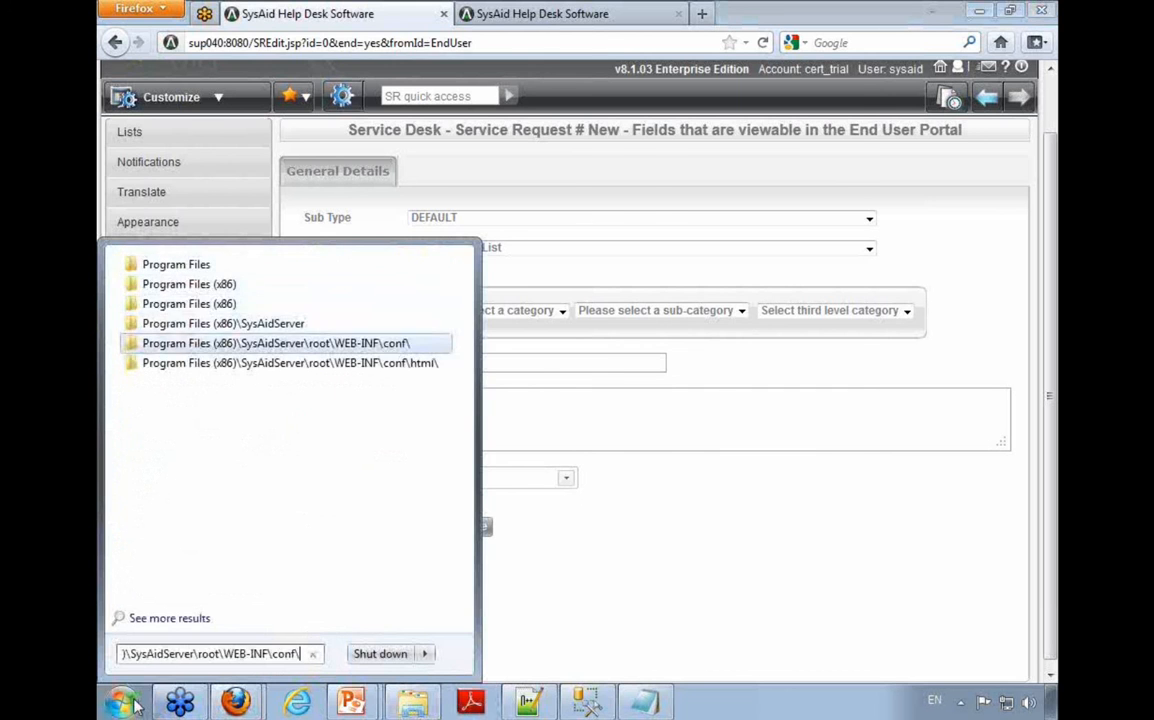
{"action": "key", "text": "Return"}
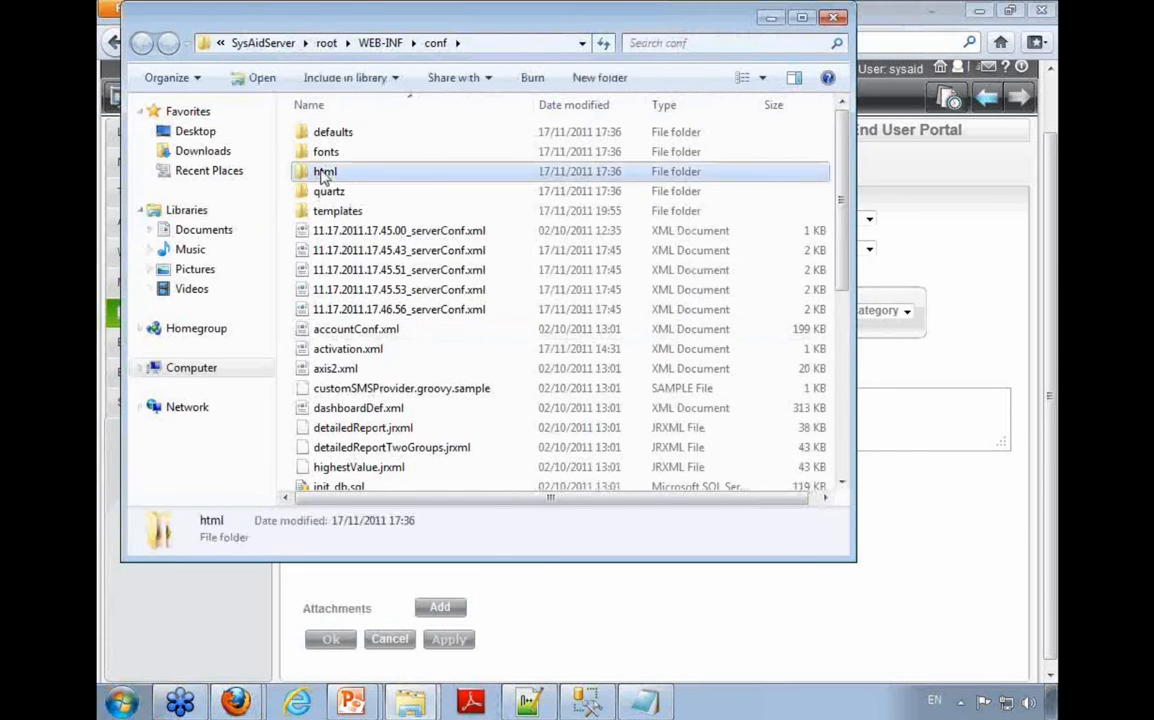
{"action": "double_click", "coordinate": [298, 171]}
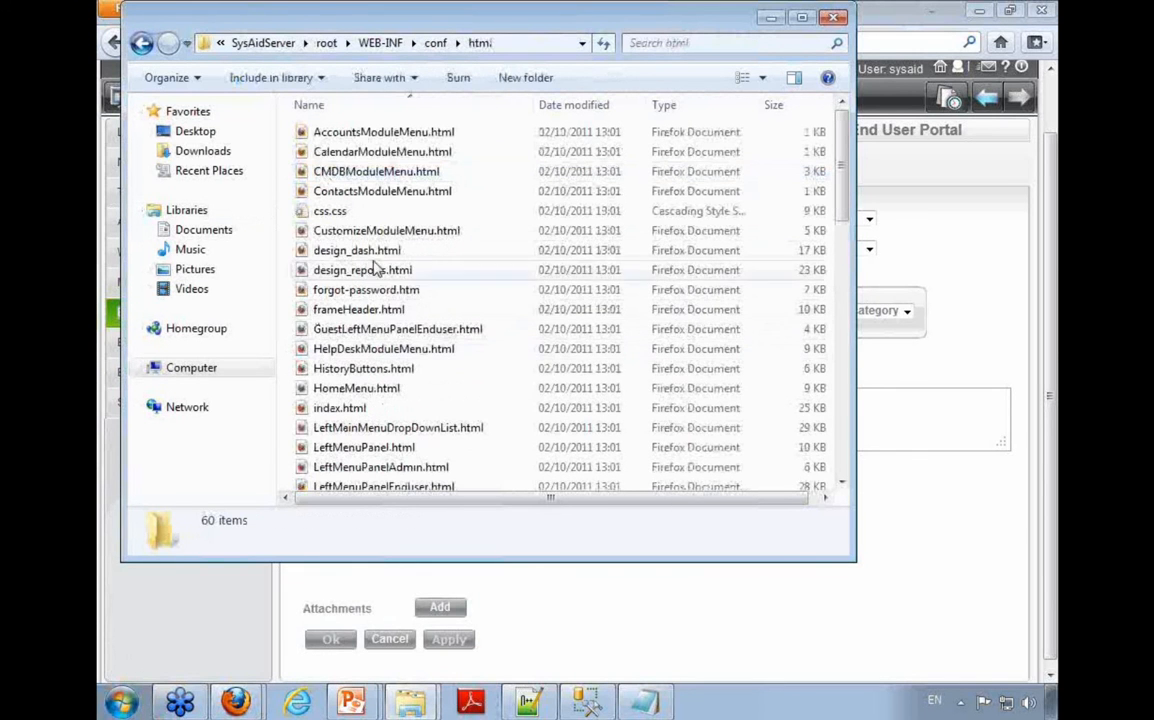
Step: Look through the html folder's page files, picking out login.htm, logout.htm and frameHeader.html
{"action": "scroll", "coordinate": [371, 200], "scroll_direction": "down", "scroll_amount": 12}
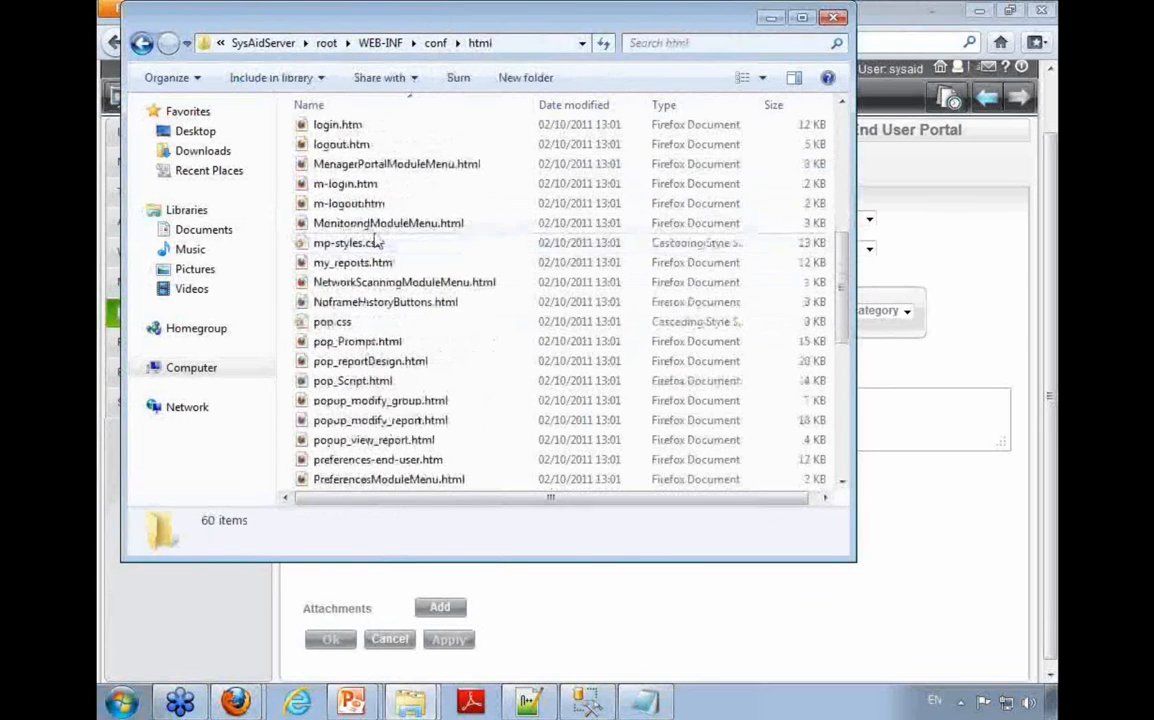
{"action": "scroll", "coordinate": [395, 295], "scroll_direction": "down", "scroll_amount": 1}
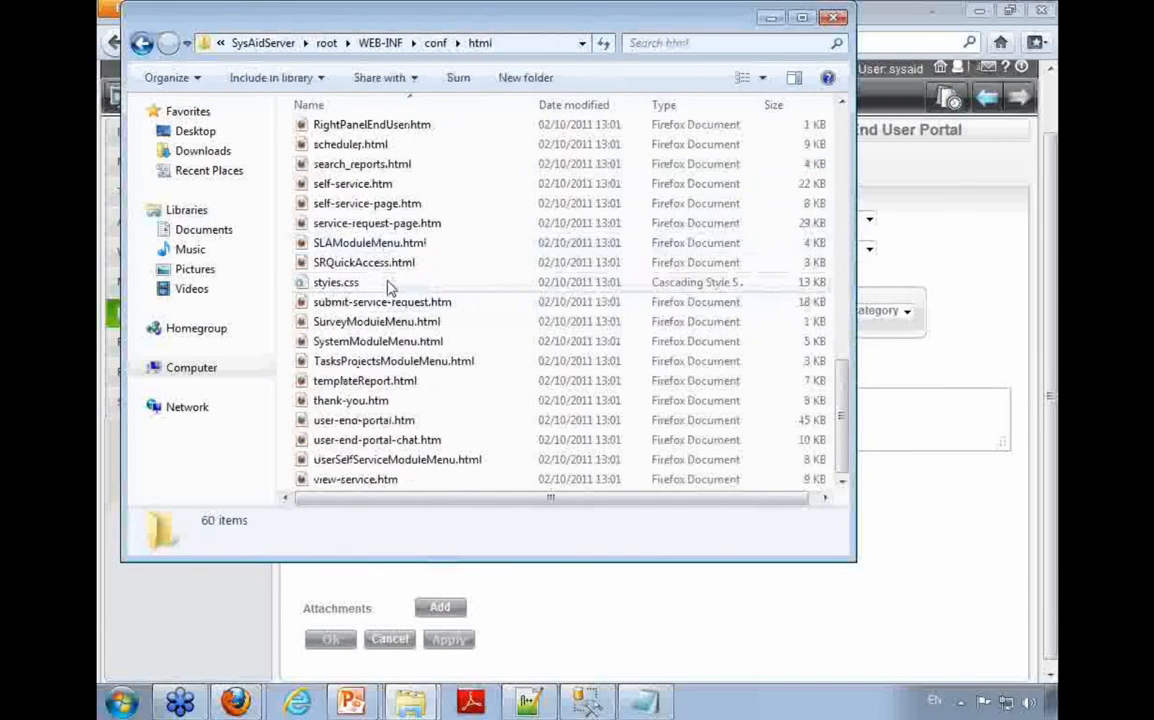
{"action": "scroll", "coordinate": [385, 283], "scroll_direction": "up", "scroll_amount": 9}
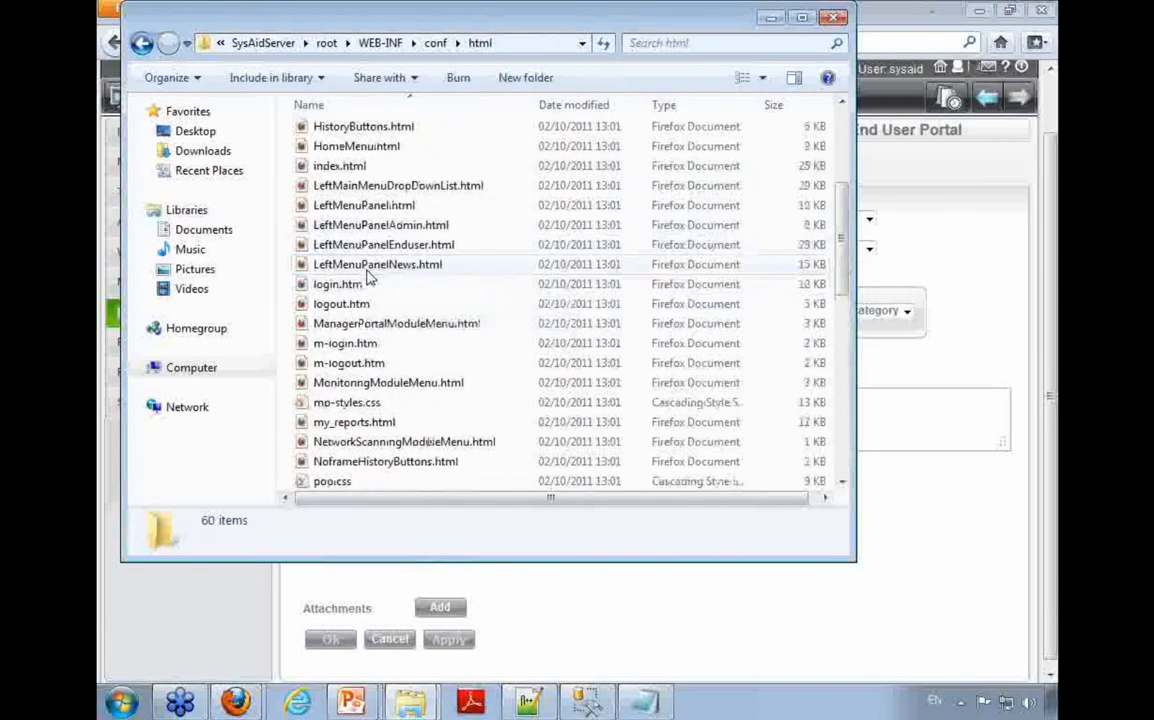
{"action": "scroll", "coordinate": [367, 272], "scroll_direction": "up", "scroll_amount": 2}
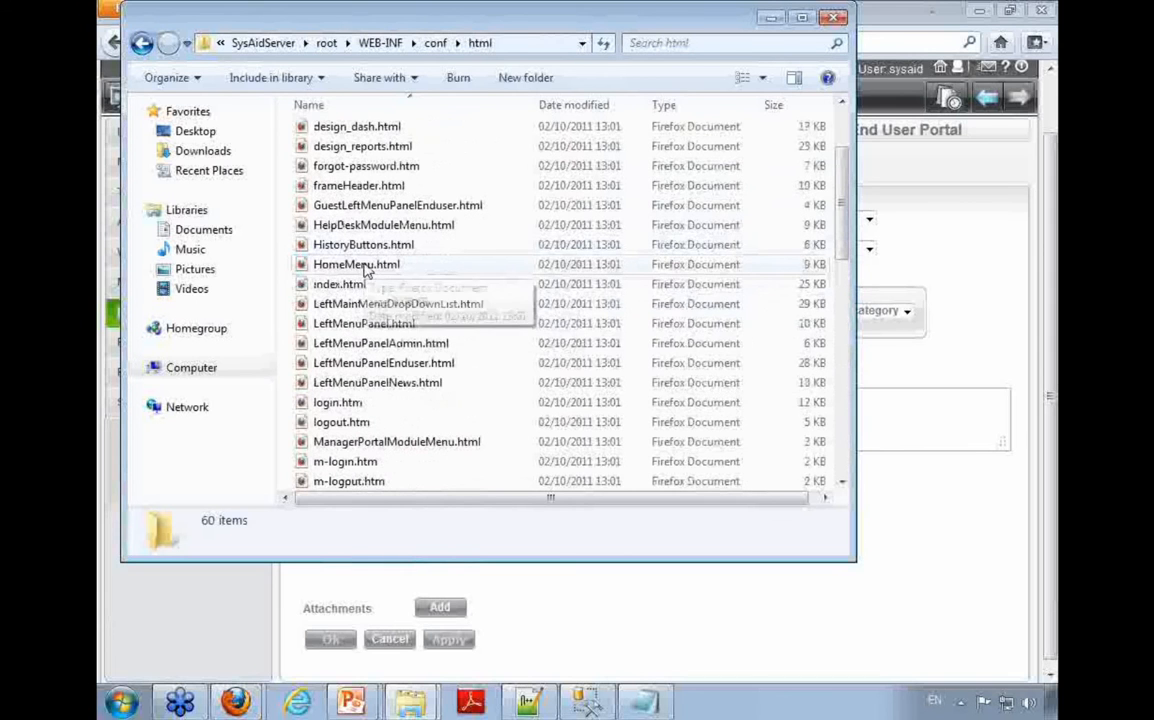
{"action": "left_click", "coordinate": [380, 404]}
{"action": "left_click", "coordinate": [378, 425]}
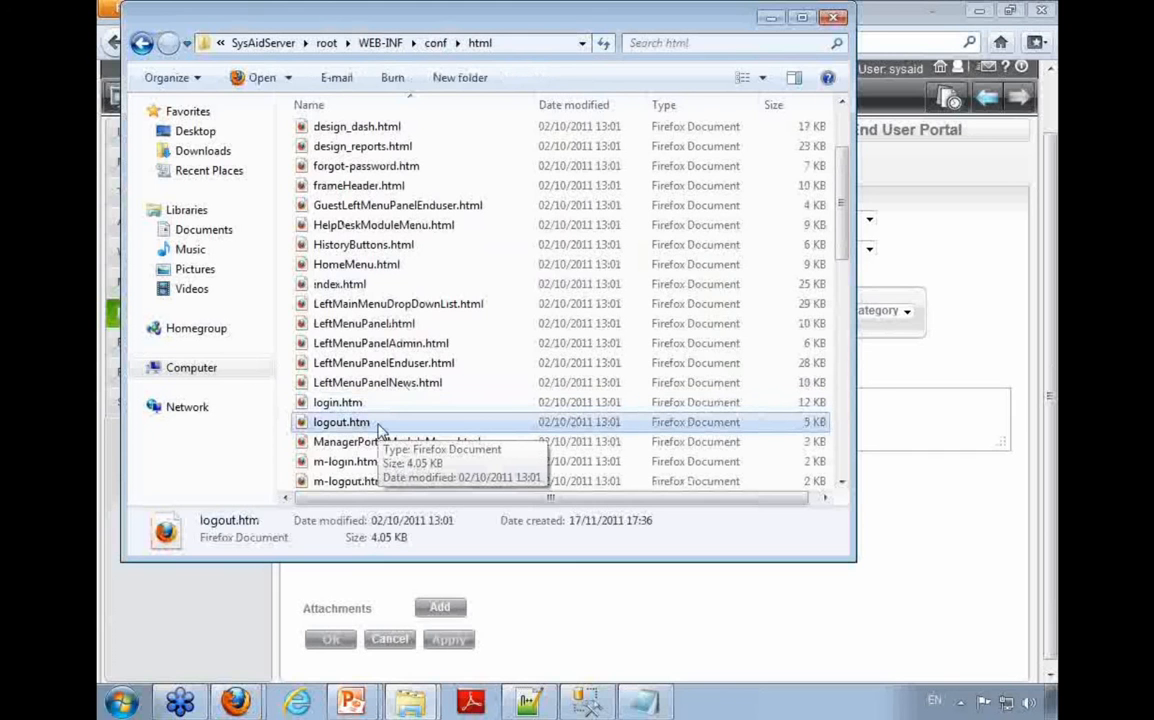
{"action": "left_click", "coordinate": [358, 185]}
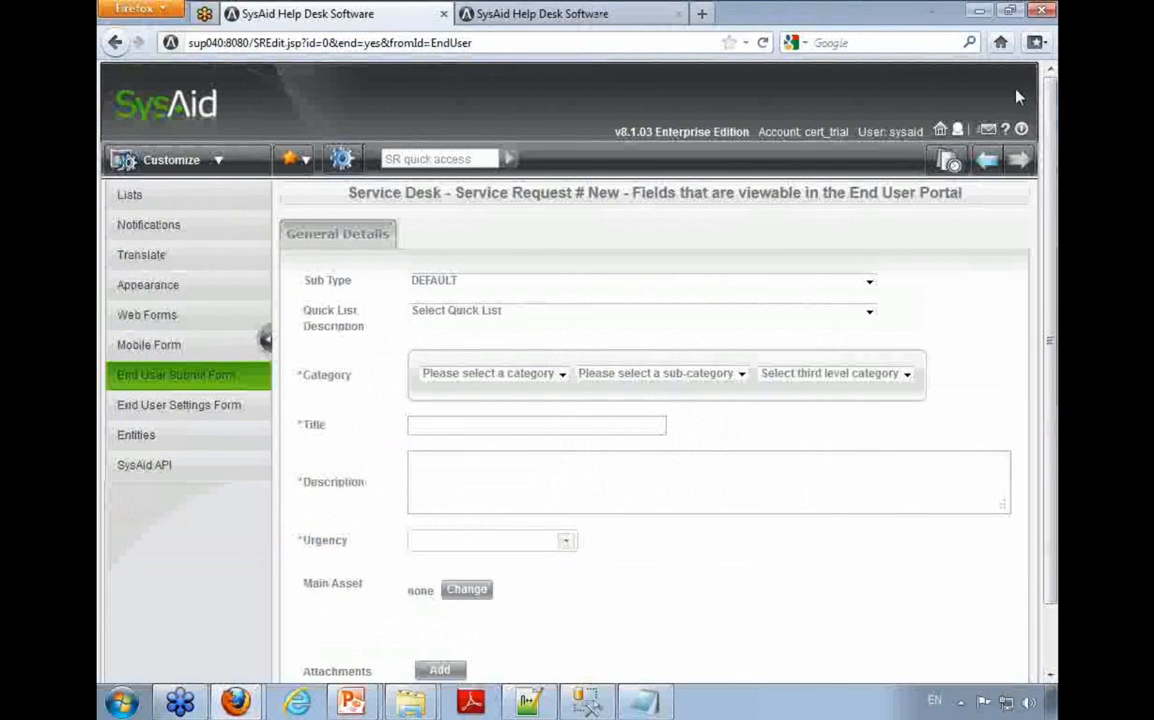
Step: Return to the html folder and locate the thank-you.htm and user-end-portal.htm page files
{"action": "mouse_move", "coordinate": [520, 702]}
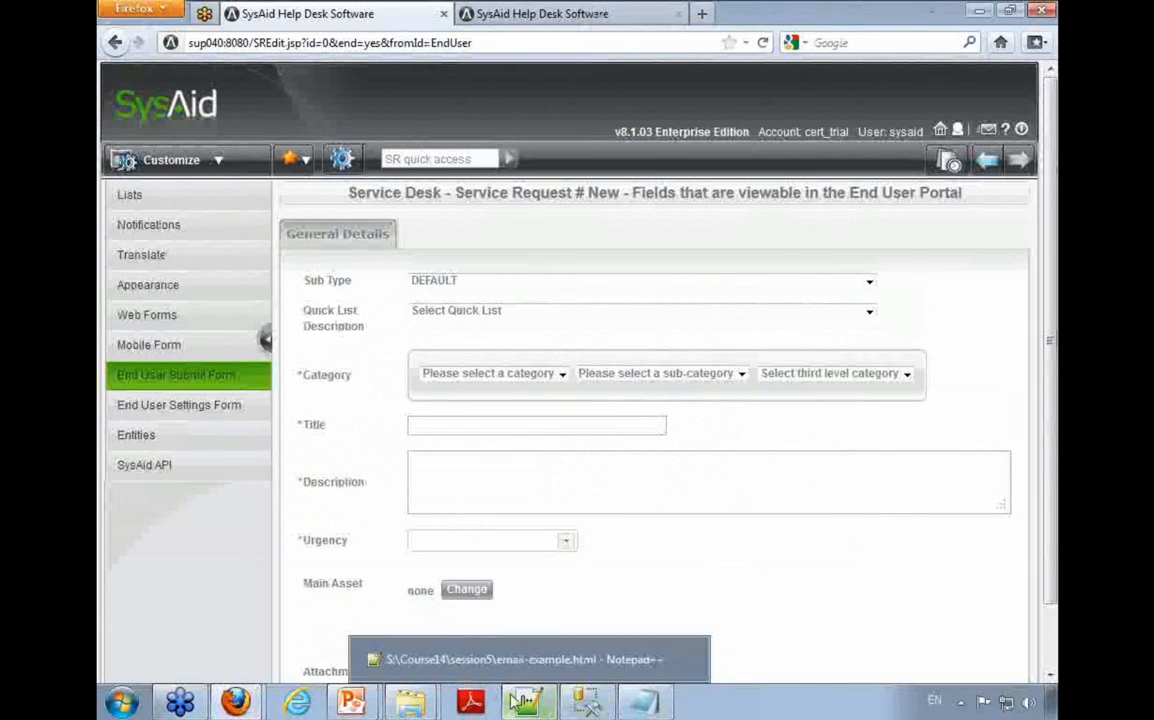
{"action": "mouse_move", "coordinate": [410, 702]}
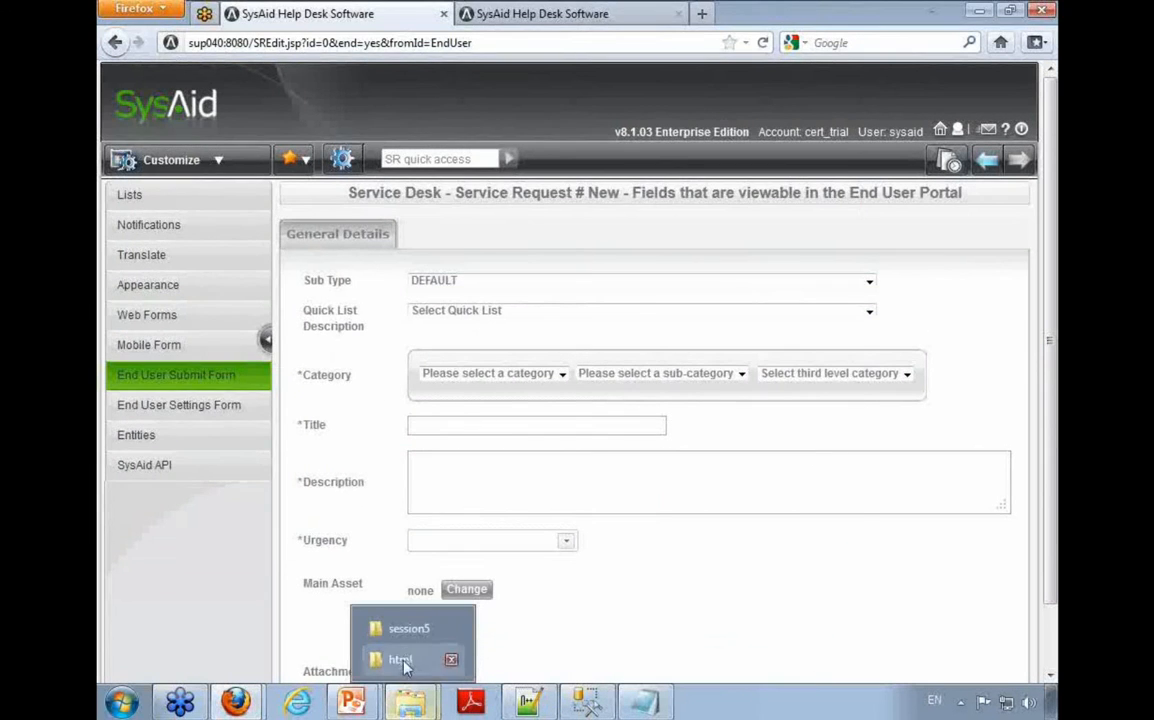
{"action": "left_click", "coordinate": [400, 660]}
{"action": "scroll", "coordinate": [455, 383], "scroll_direction": "down", "scroll_amount": 1}
{"action": "scroll", "coordinate": [455, 383], "scroll_direction": "up", "scroll_amount": 1}
{"action": "scroll", "coordinate": [445, 378], "scroll_direction": "down", "scroll_amount": 5}
{"action": "scroll", "coordinate": [445, 378], "scroll_direction": "down", "scroll_amount": 4}
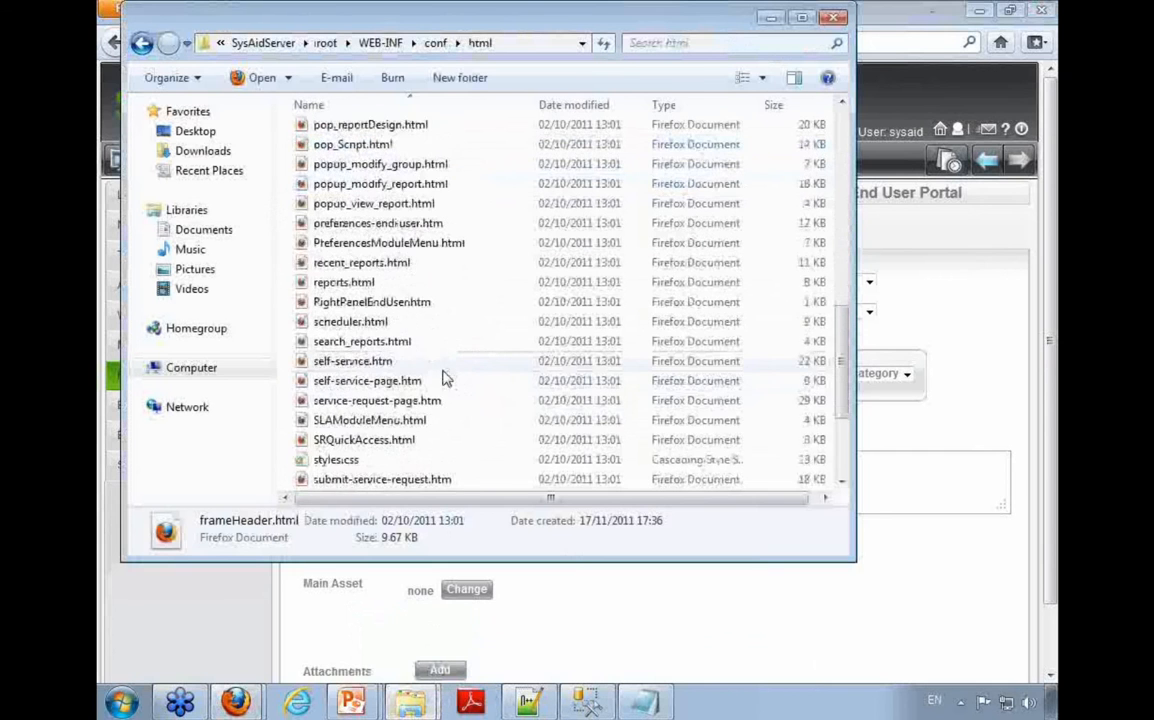
{"action": "scroll", "coordinate": [462, 440], "scroll_direction": "down", "scroll_amount": 3}
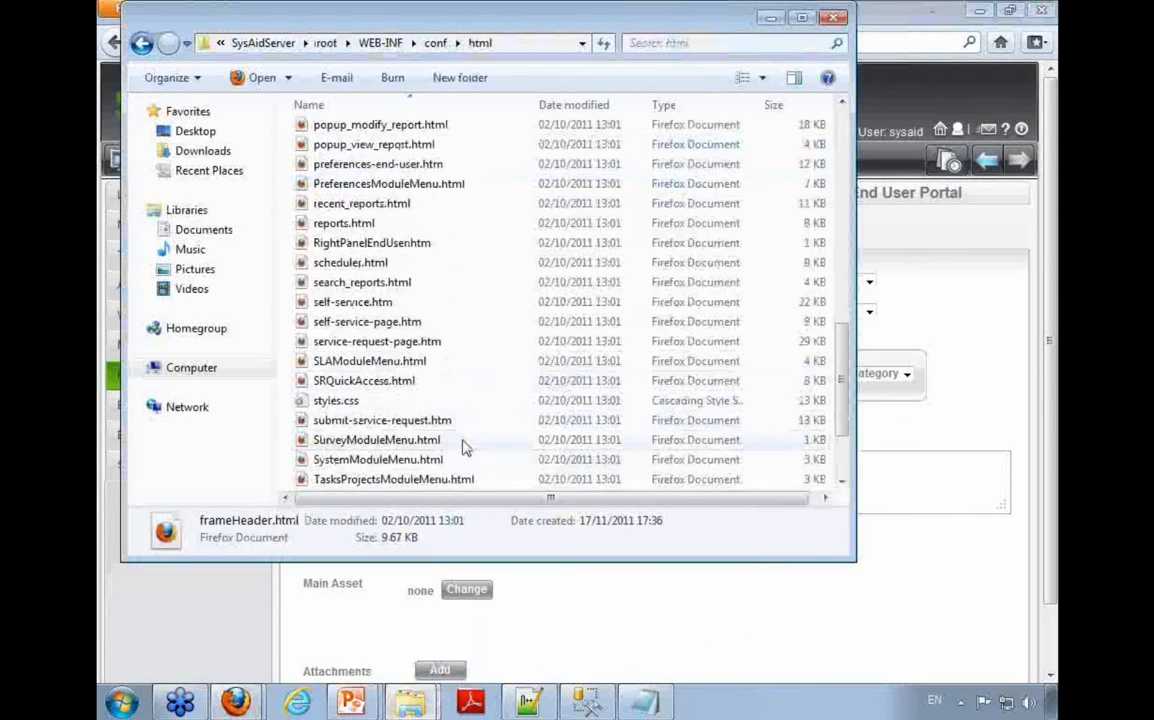
{"action": "left_click", "coordinate": [373, 400]}
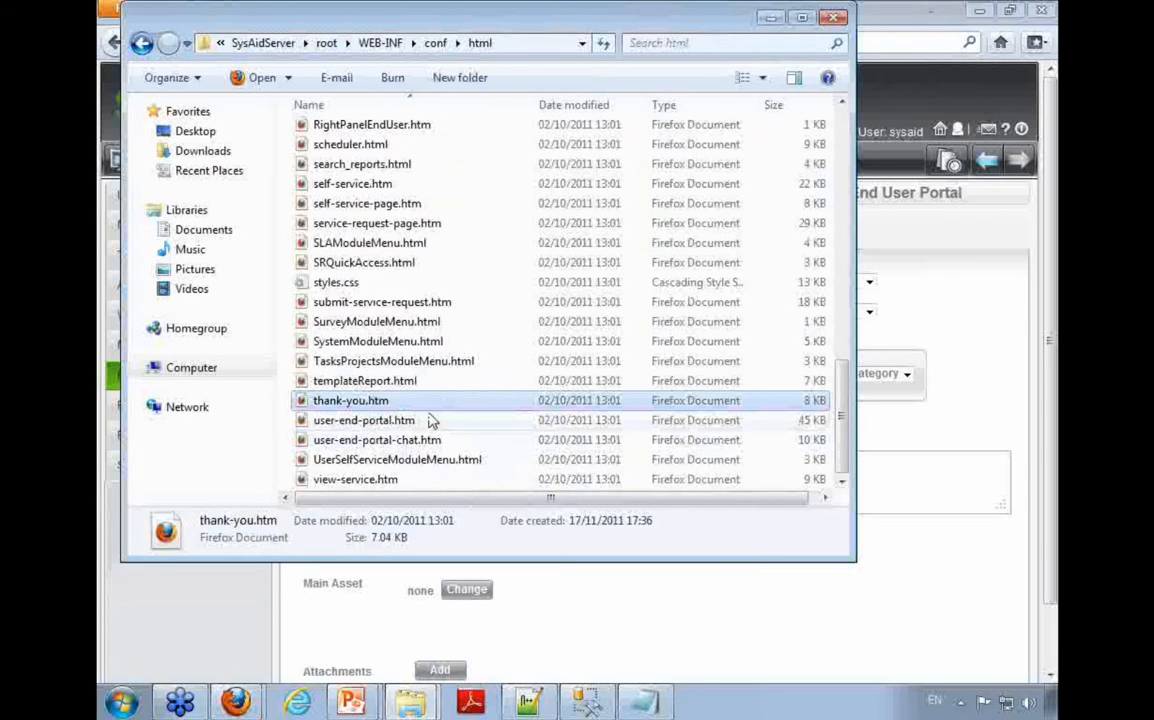
{"action": "left_click", "coordinate": [400, 422]}
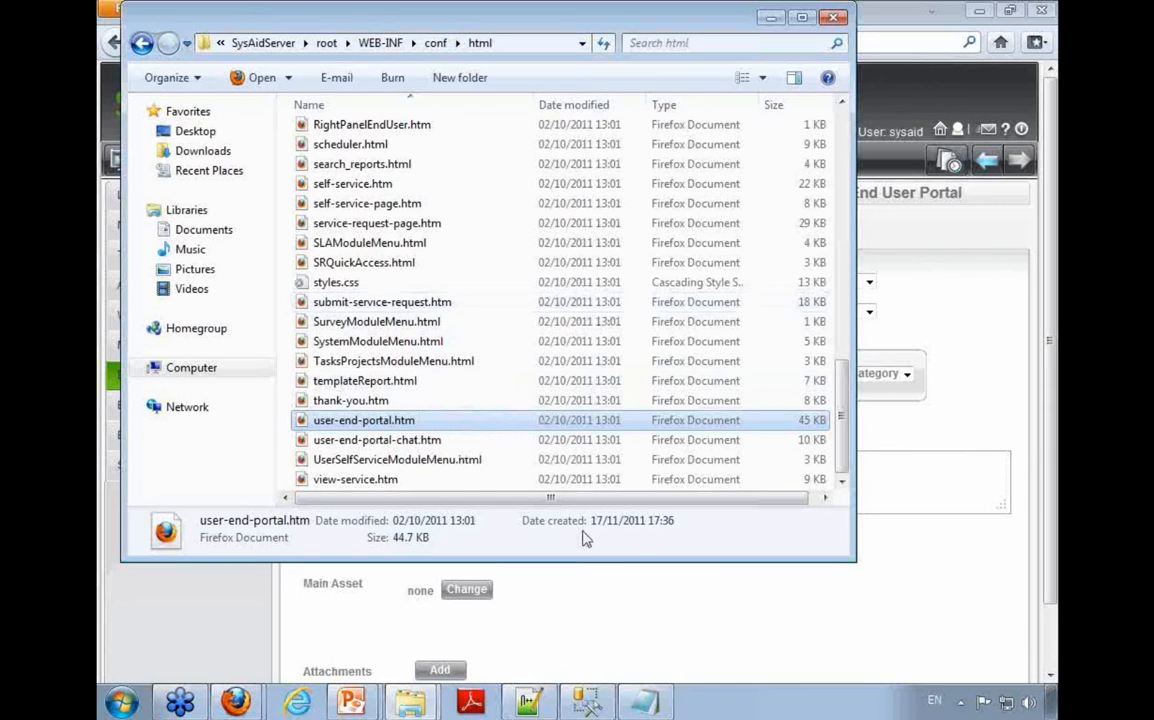
Step: Copy the submit-service-request.htm file from the html folder
{"action": "left_click", "coordinate": [391, 304]}
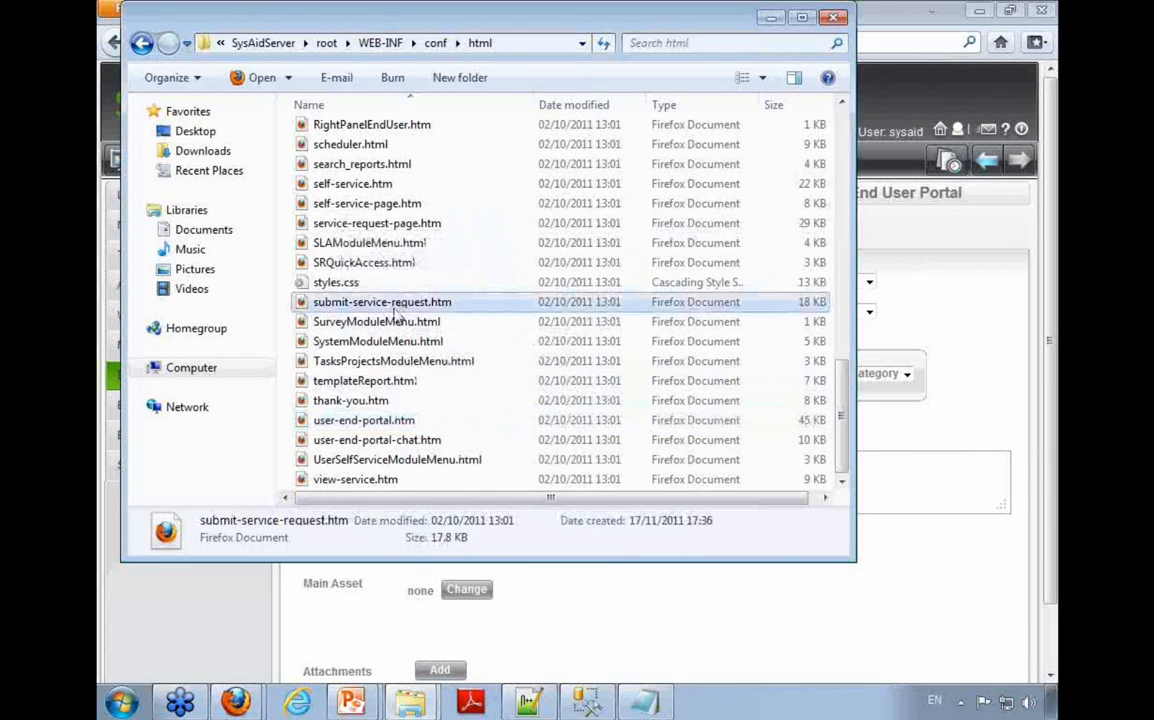
{"action": "right_click", "coordinate": [399, 311]}
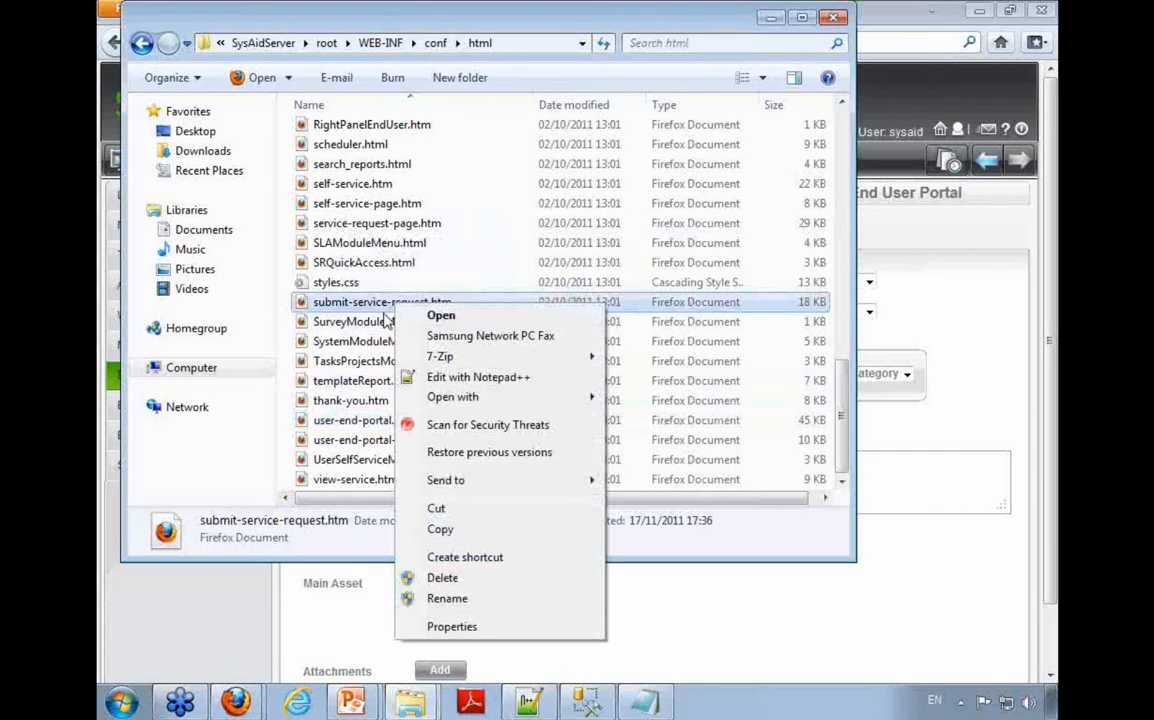
{"action": "left_click", "coordinate": [438, 529]}
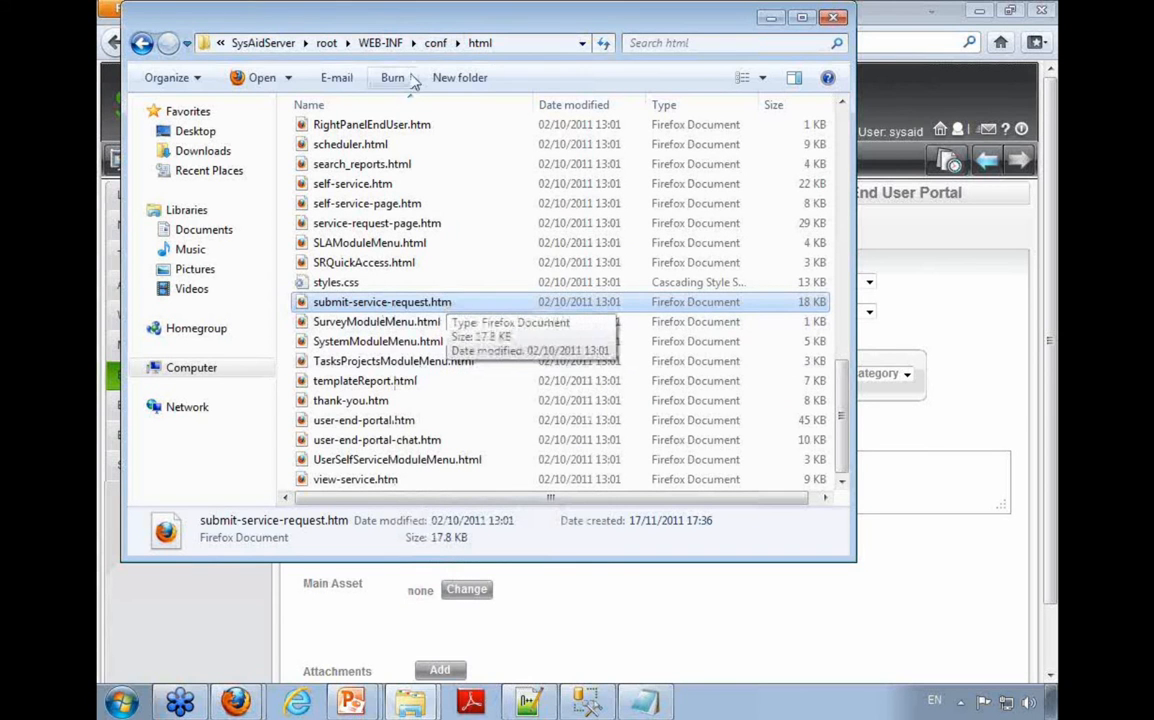
Step: Create a folder named CUSTHTML directly on the C: drive and paste the copied submit-service-request.htm into it
{"action": "left_click", "coordinate": [507, 43]}
{"action": "type", "text": "c:\\"}
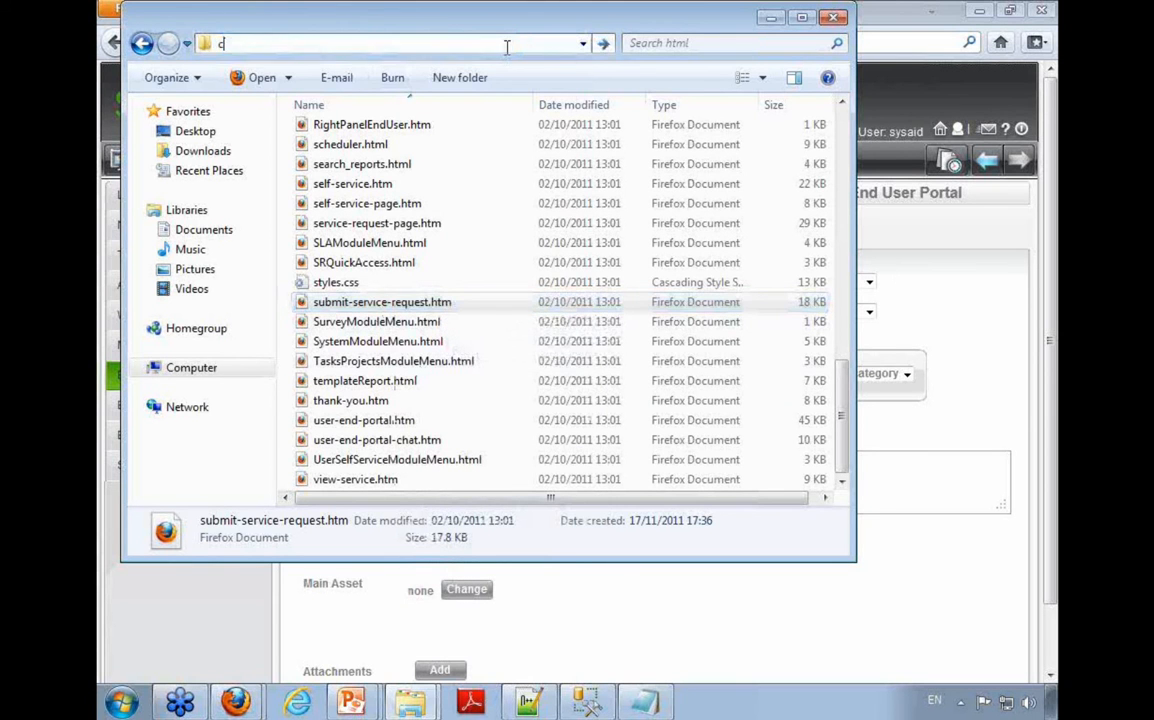
{"action": "key", "text": "Return"}
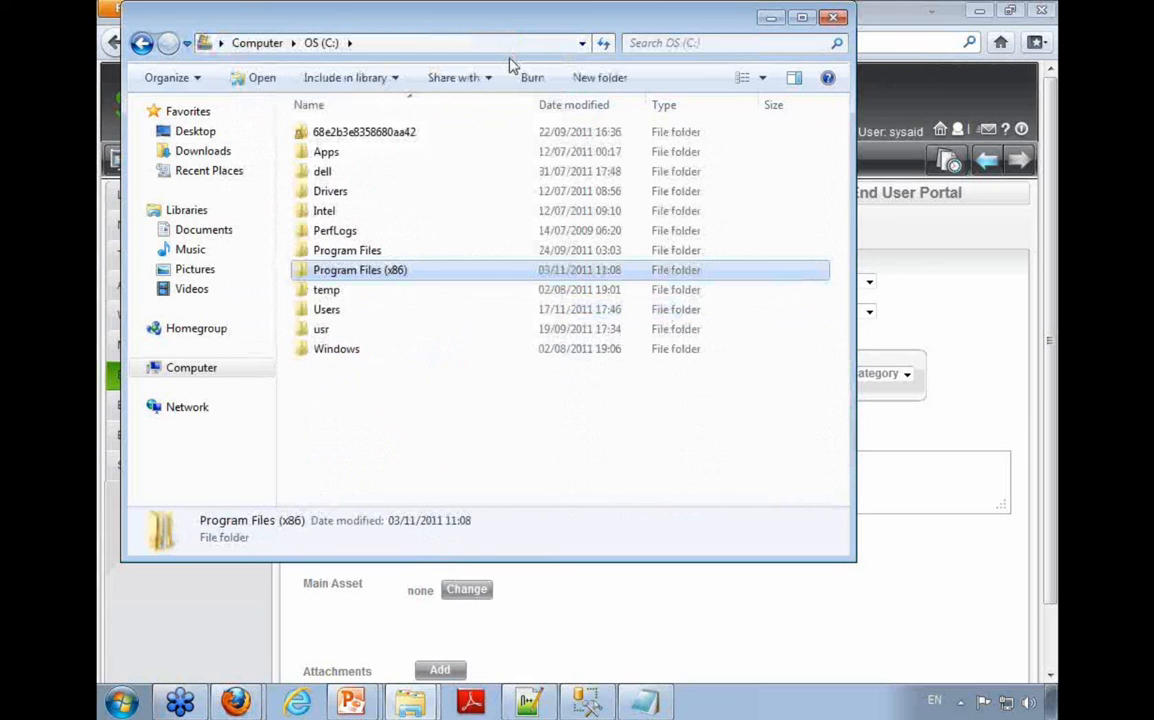
{"action": "right_click", "coordinate": [503, 444]}
{"action": "mouse_move", "coordinate": [604, 650]}
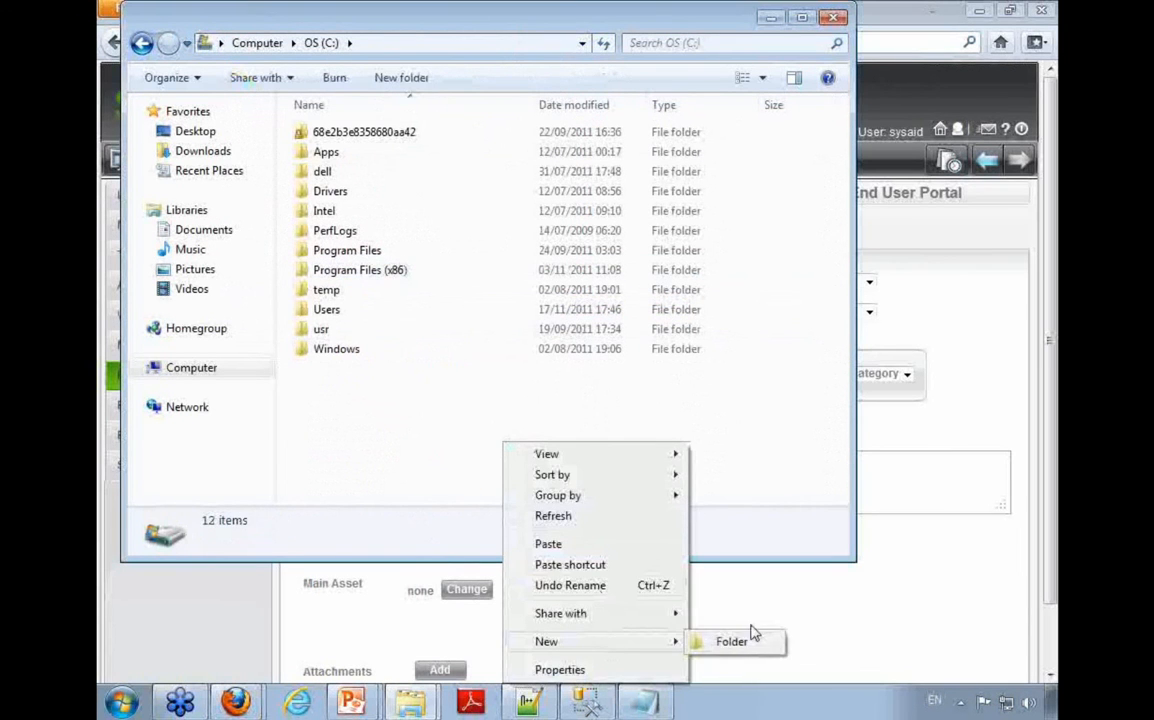
{"action": "left_click", "coordinate": [752, 642]}
{"action": "type", "text": "CUST"}
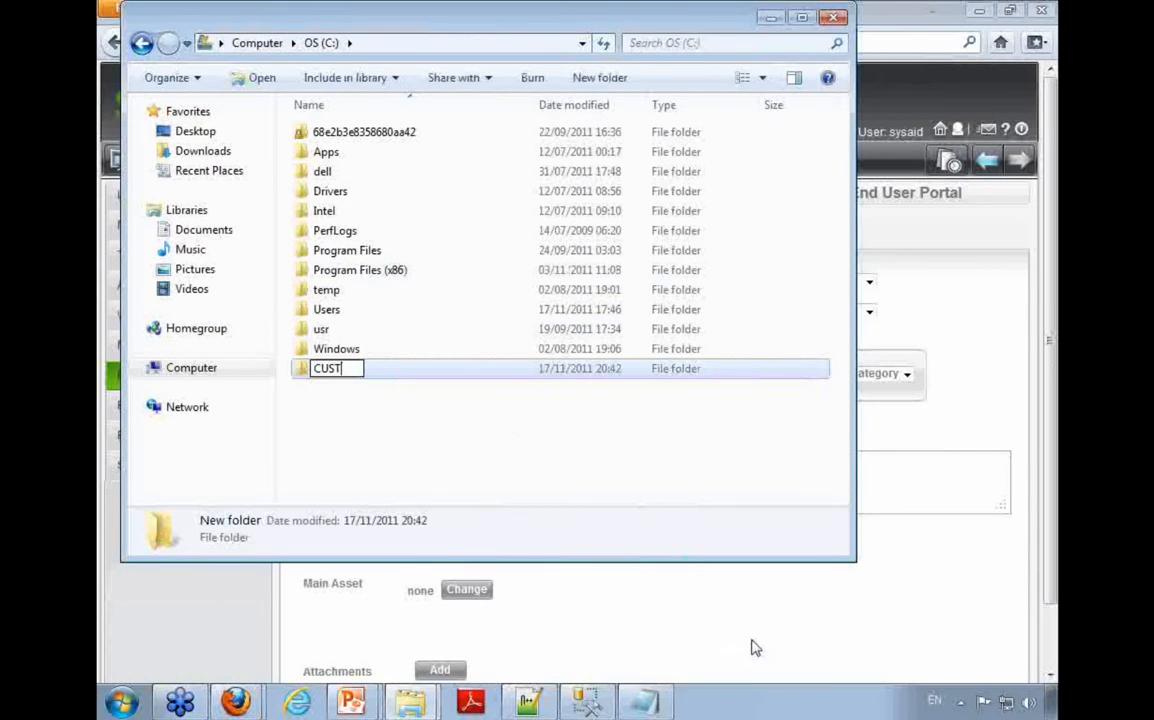
{"action": "type", "text": "HTML"}
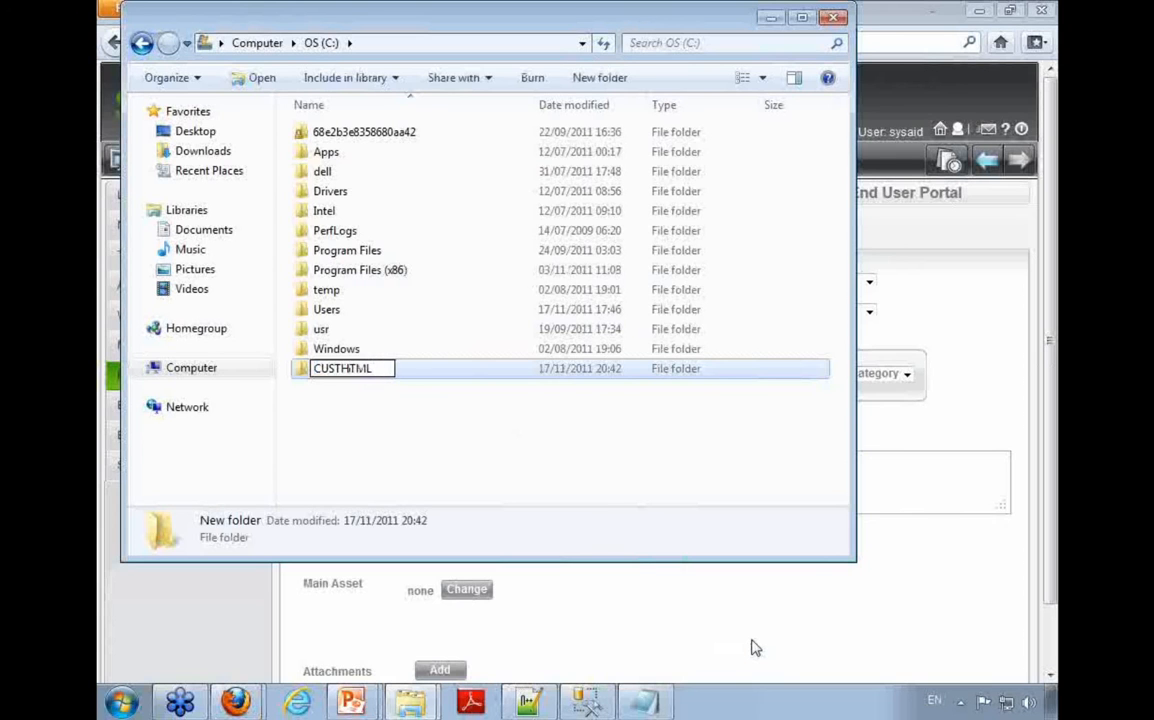
{"action": "key", "text": "Return"}
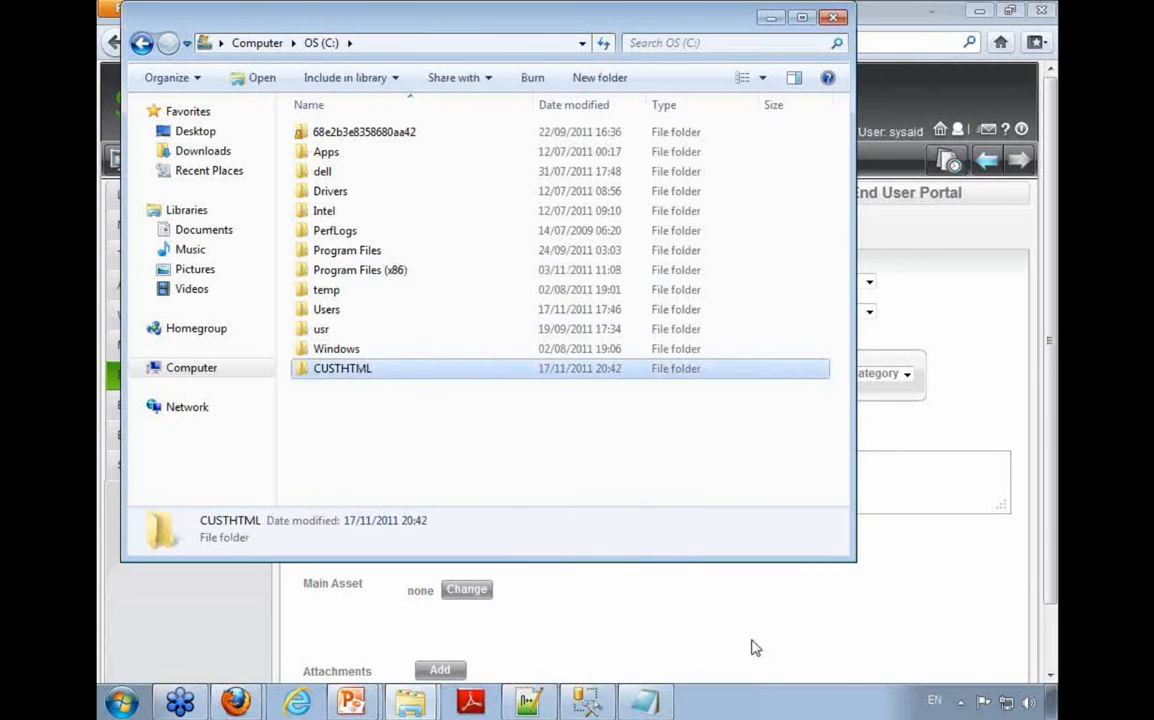
{"action": "key", "text": "Return"}
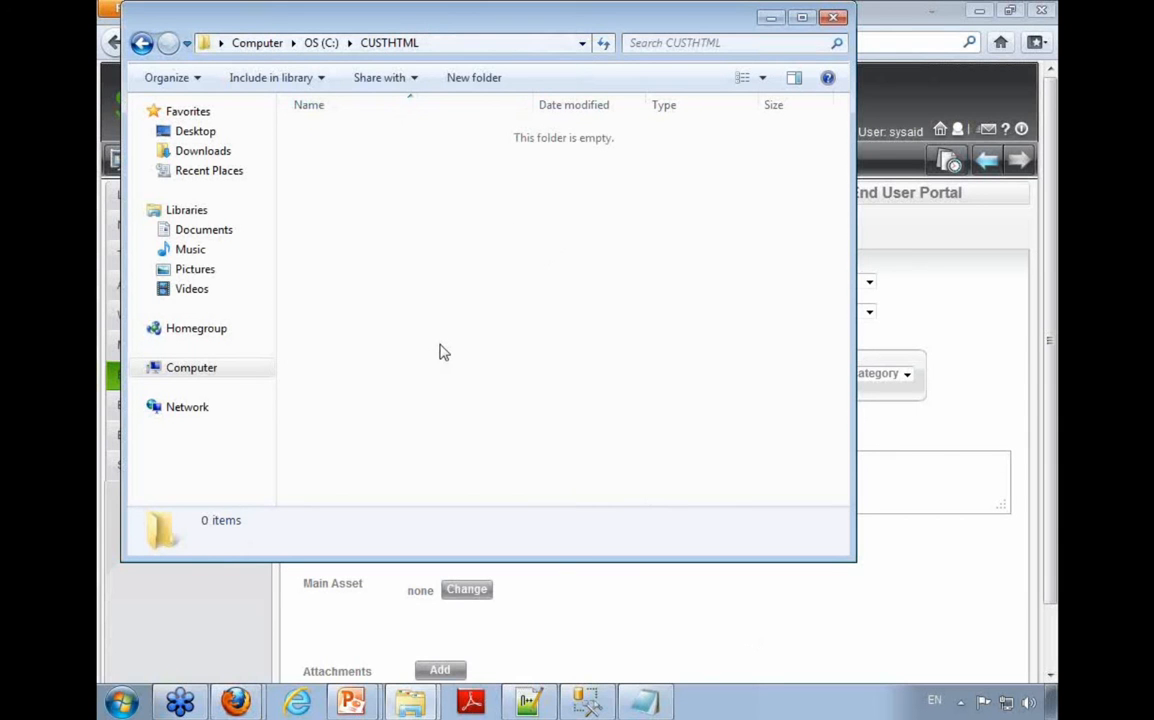
{"action": "key", "text": "ctrl+v"}
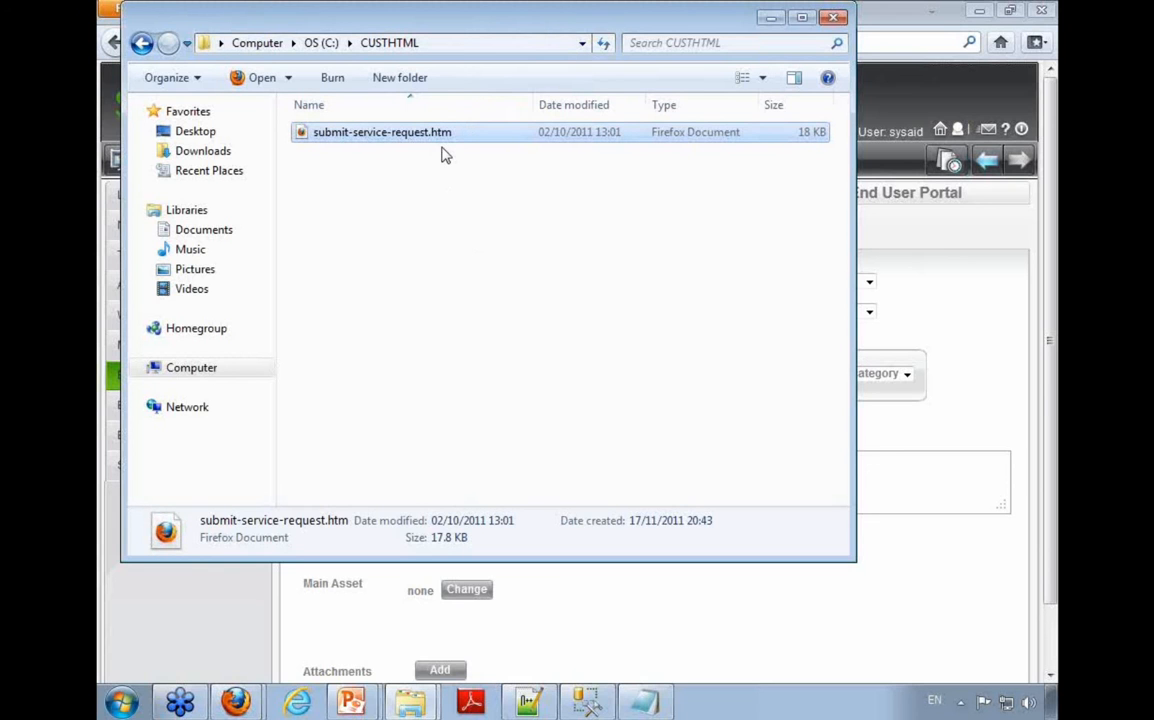
Step: Copy the new folder's path, enter C:\CUSTHTML as the HTML Files Location in SysAid's Appearance settings, and save
{"action": "left_click", "coordinate": [447, 45]}
{"action": "key", "text": "ctrl+c"}
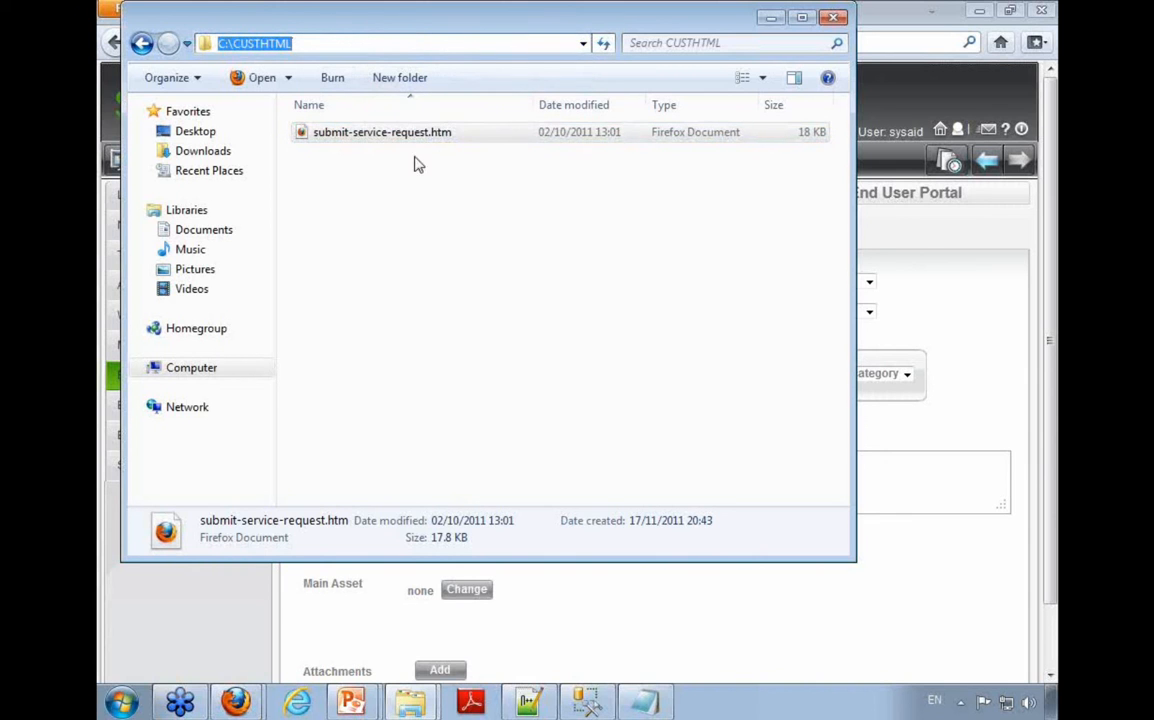
{"action": "left_click", "coordinate": [237, 700]}
{"action": "left_click", "coordinate": [150, 287]}
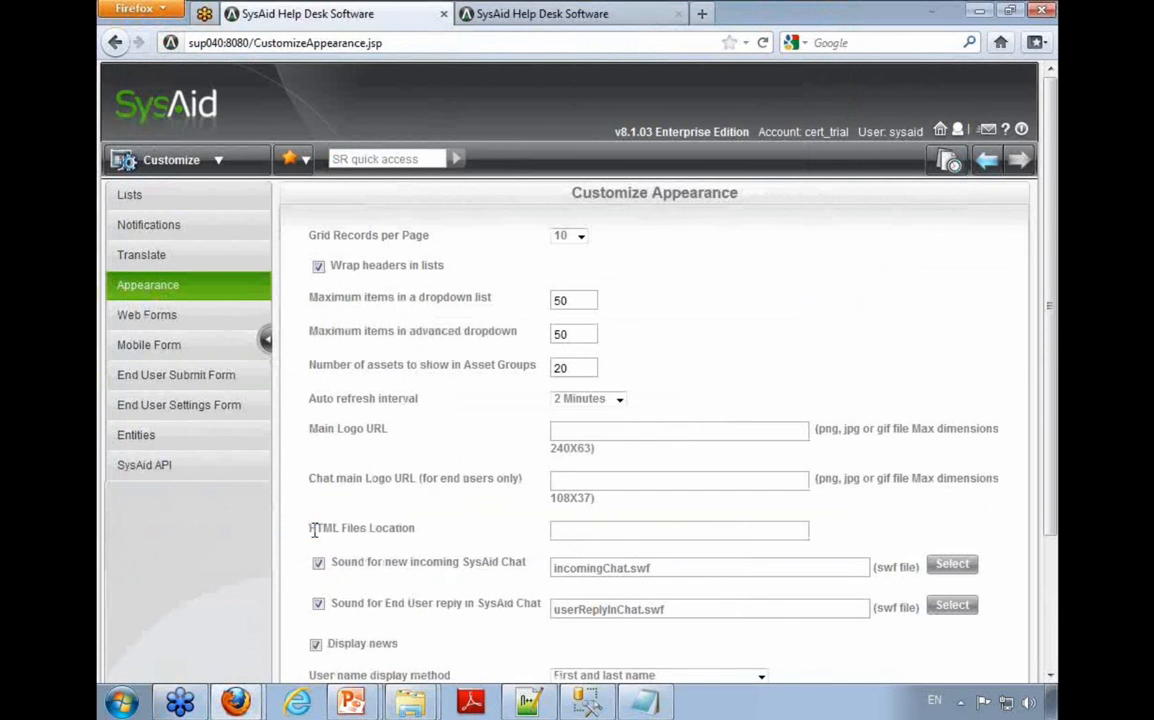
{"action": "triple_click", "coordinate": [336, 527]}
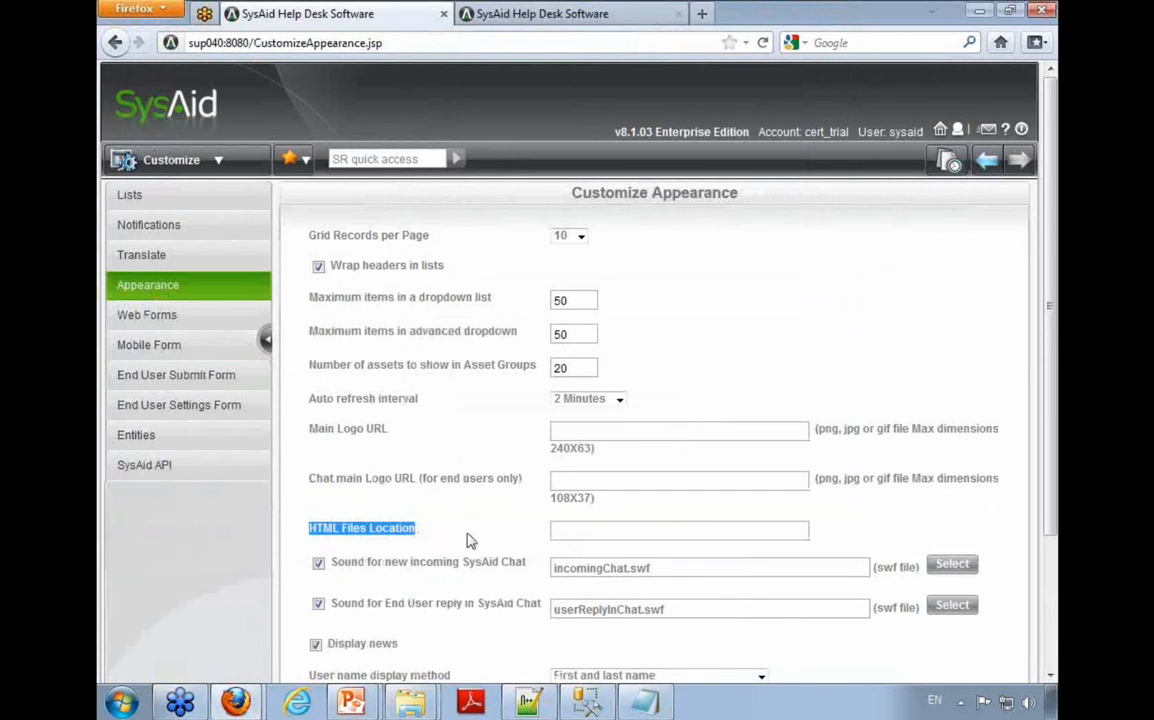
{"action": "left_click", "coordinate": [585, 533]}
{"action": "key", "text": "ctrl+v"}
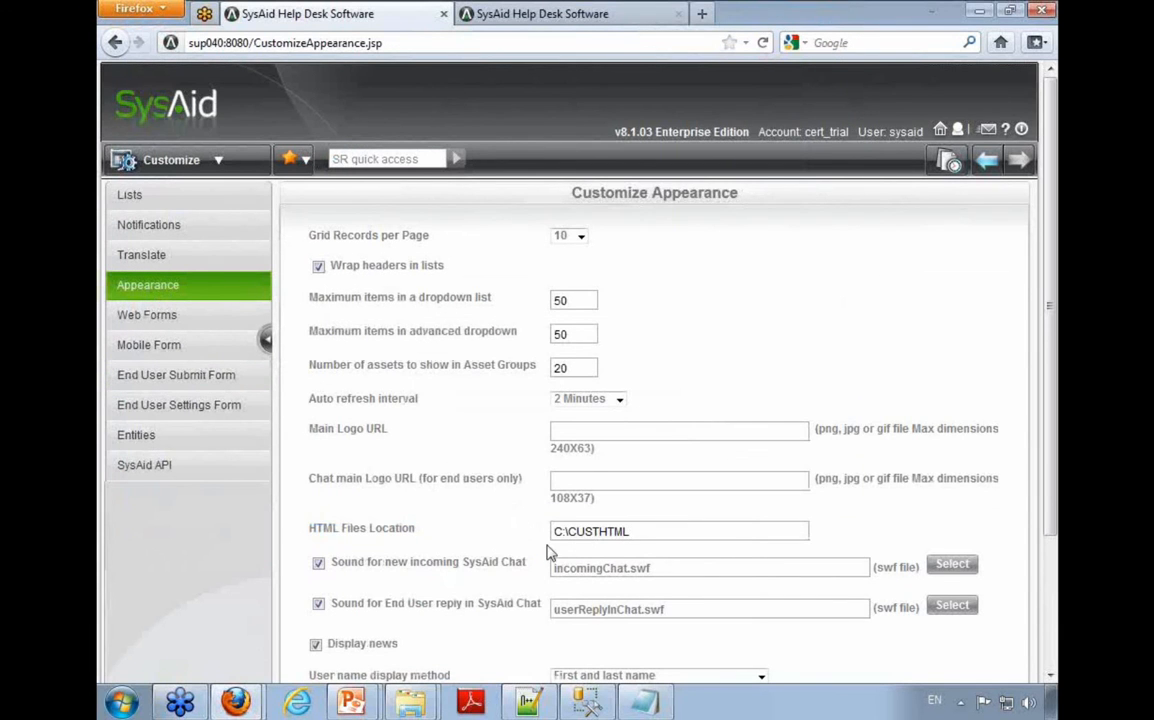
{"action": "scroll", "coordinate": [547, 553], "scroll_direction": "down", "scroll_amount": 3}
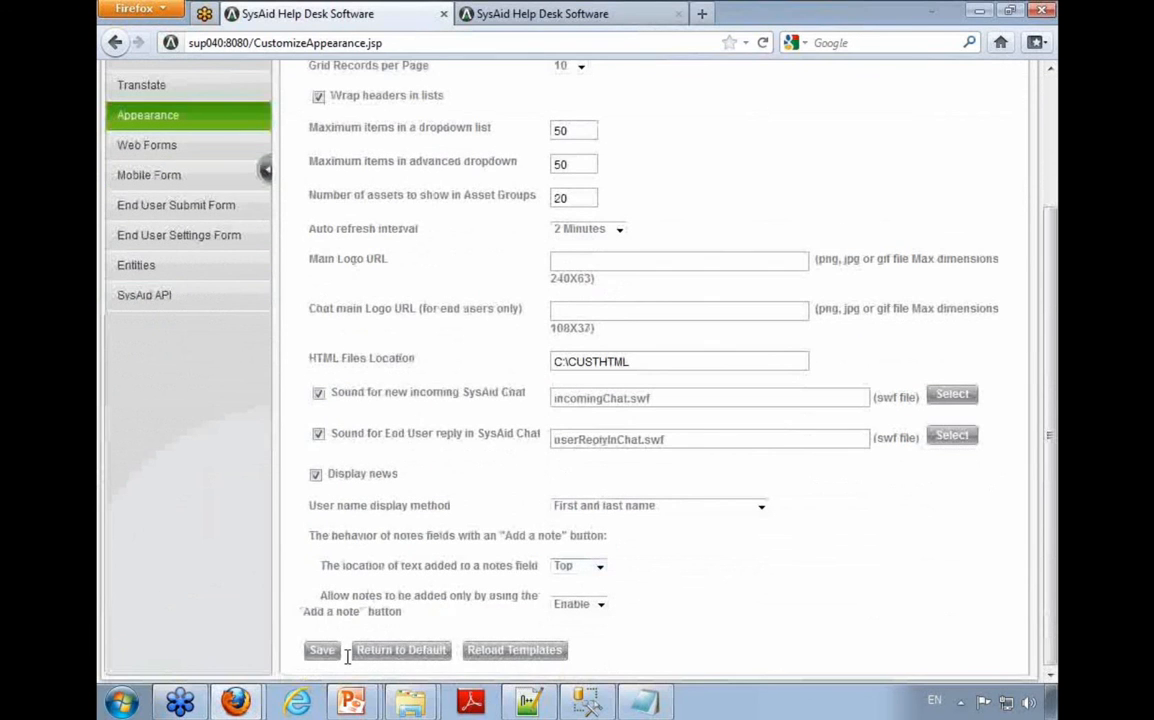
{"action": "left_click", "coordinate": [328, 656]}
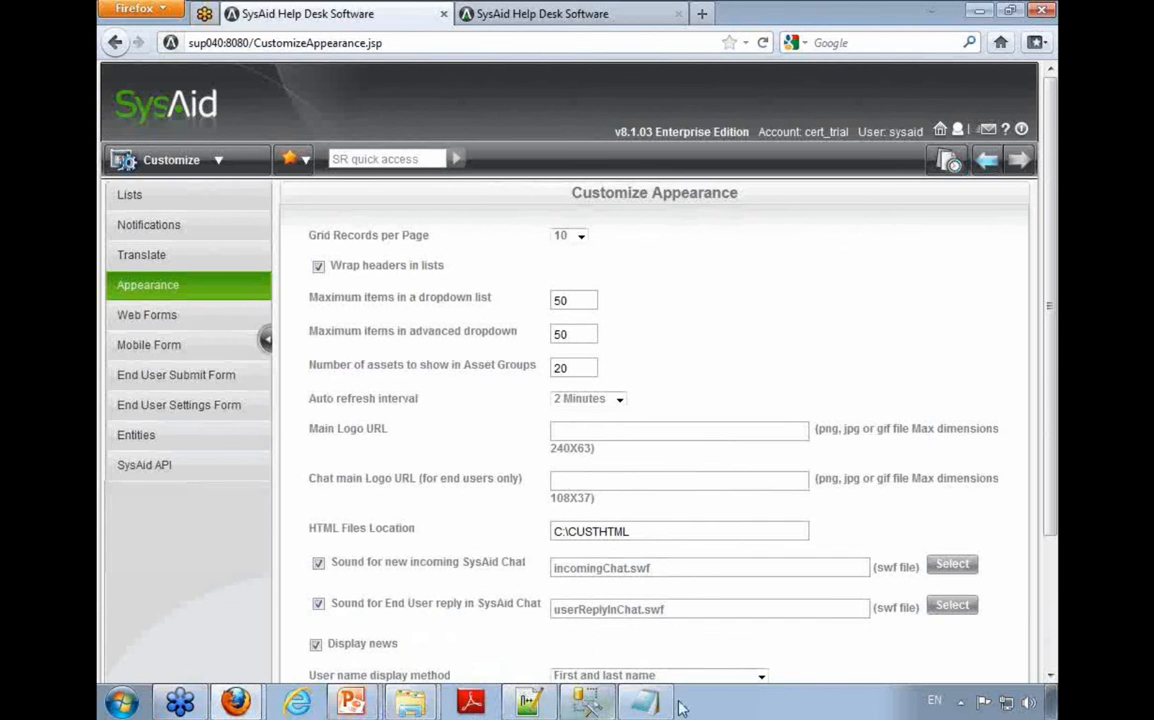
Step: Switch to Adobe Reader, open the recent file CustomizeEndUserPortal.pdf, and maximize its window
{"action": "mouse_move", "coordinate": [408, 706]}
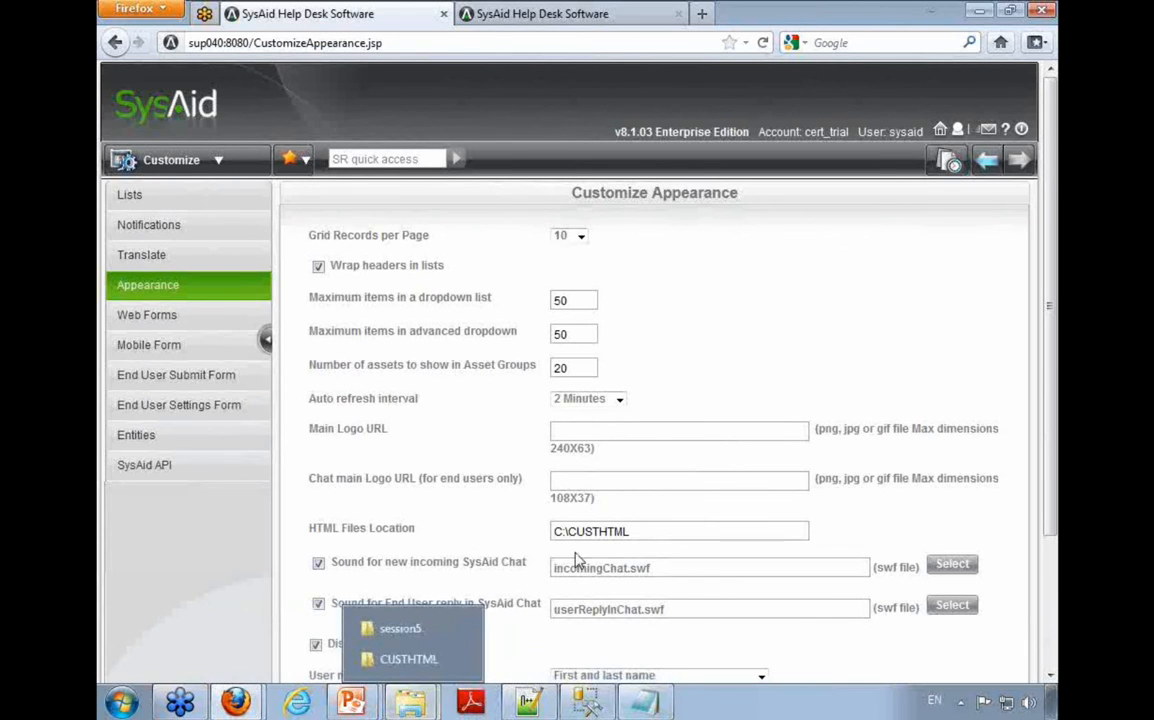
{"action": "left_click", "coordinate": [395, 659]}
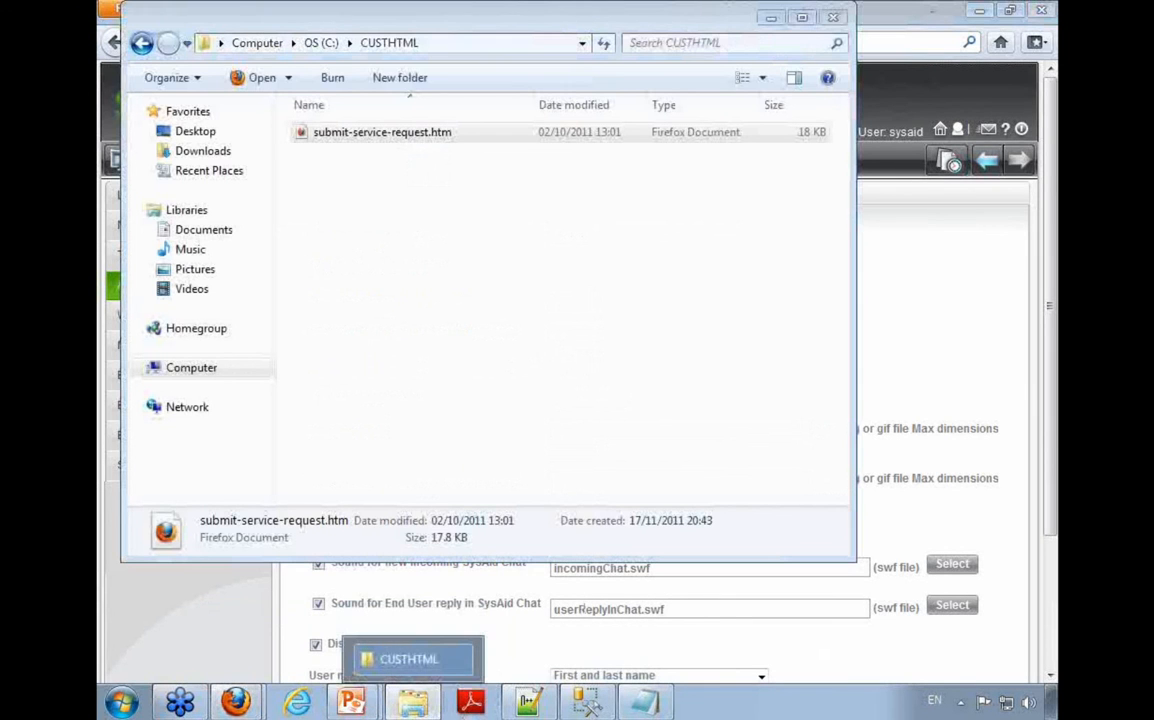
{"action": "left_click", "coordinate": [471, 702]}
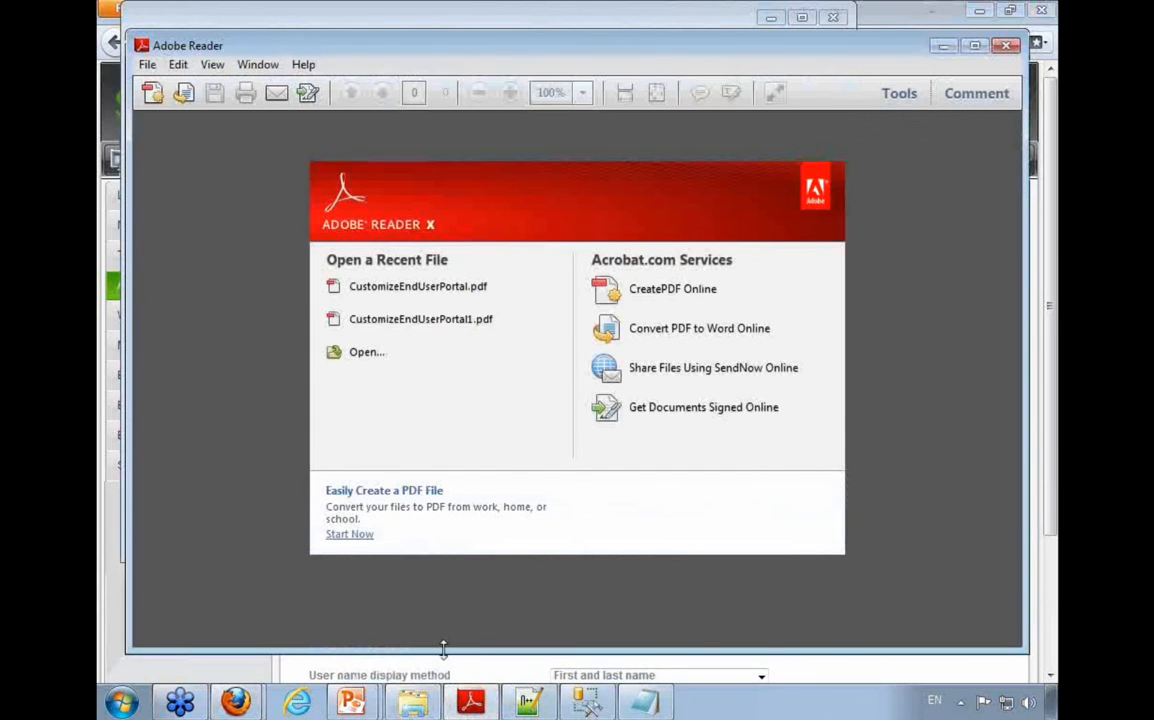
{"action": "right_click", "coordinate": [471, 702]}
{"action": "left_click", "coordinate": [456, 580]}
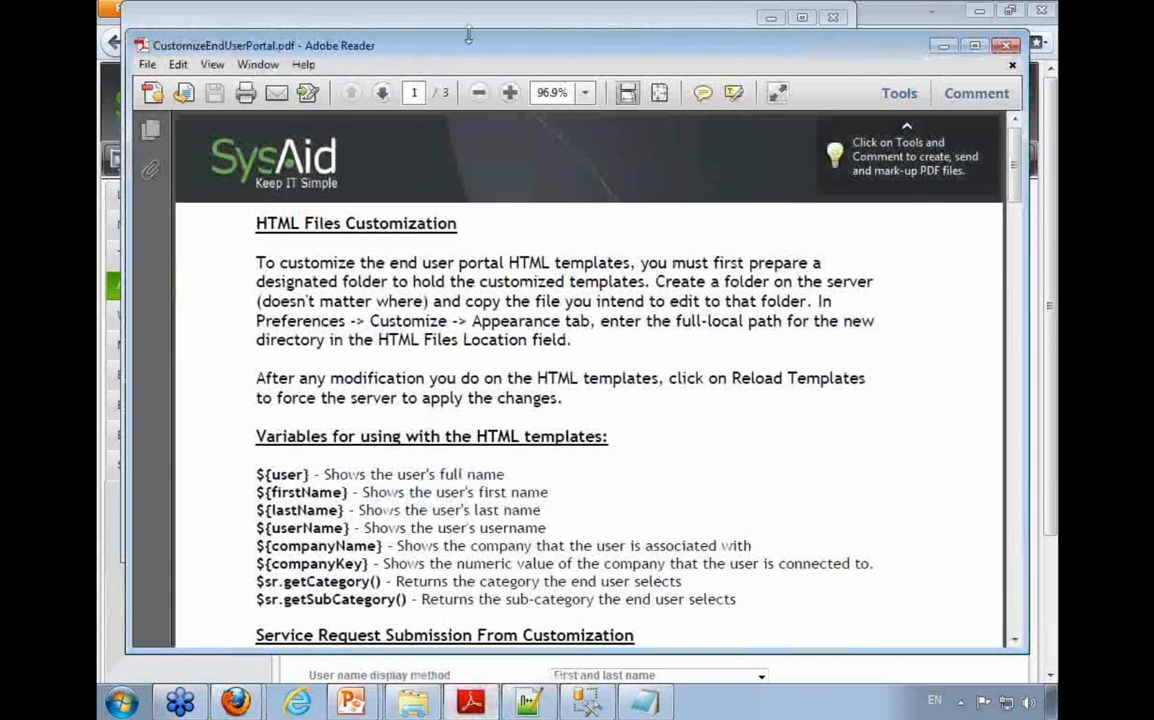
{"action": "double_click", "coordinate": [390, 48]}
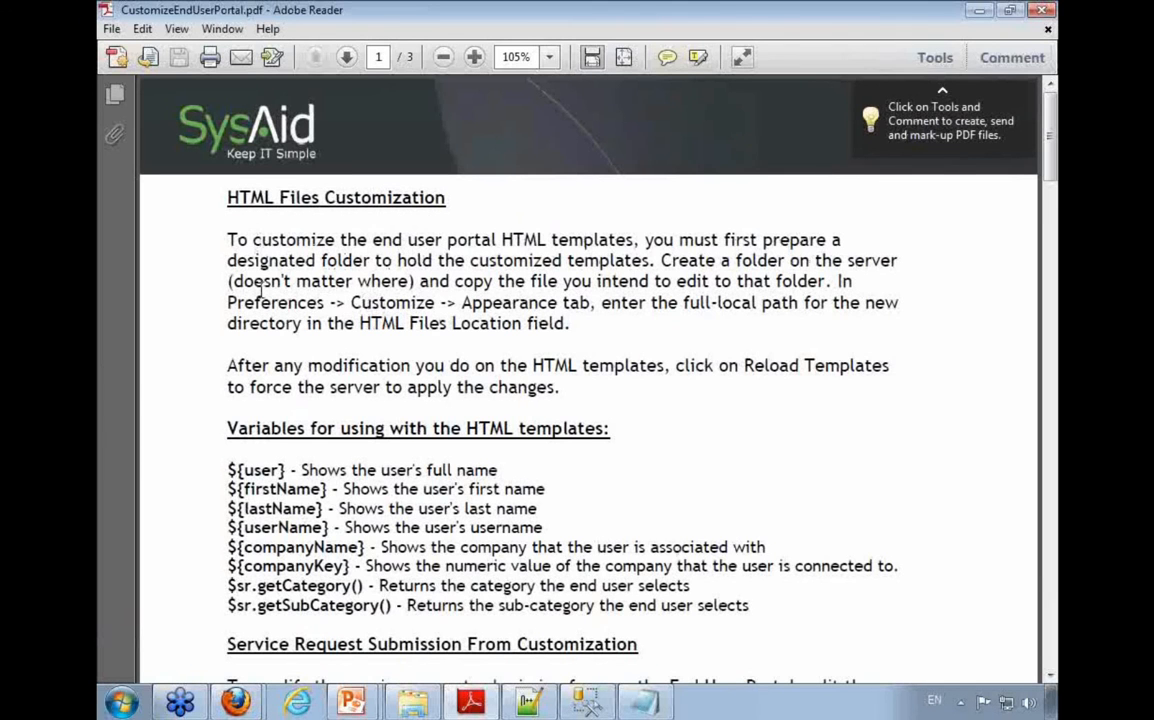
Step: Read the HTML Files Customization instructions on the Appearance settings path, the HTML Files Location field and reloading templates
{"action": "left_click_drag", "start_coordinate": [262, 301], "coordinate": [450, 303]}
{"action": "left_click", "coordinate": [441, 303]}
{"action": "left_click_drag", "start_coordinate": [352, 302], "coordinate": [592, 303]}
{"action": "left_click_drag", "start_coordinate": [228, 302], "coordinate": [337, 312]}
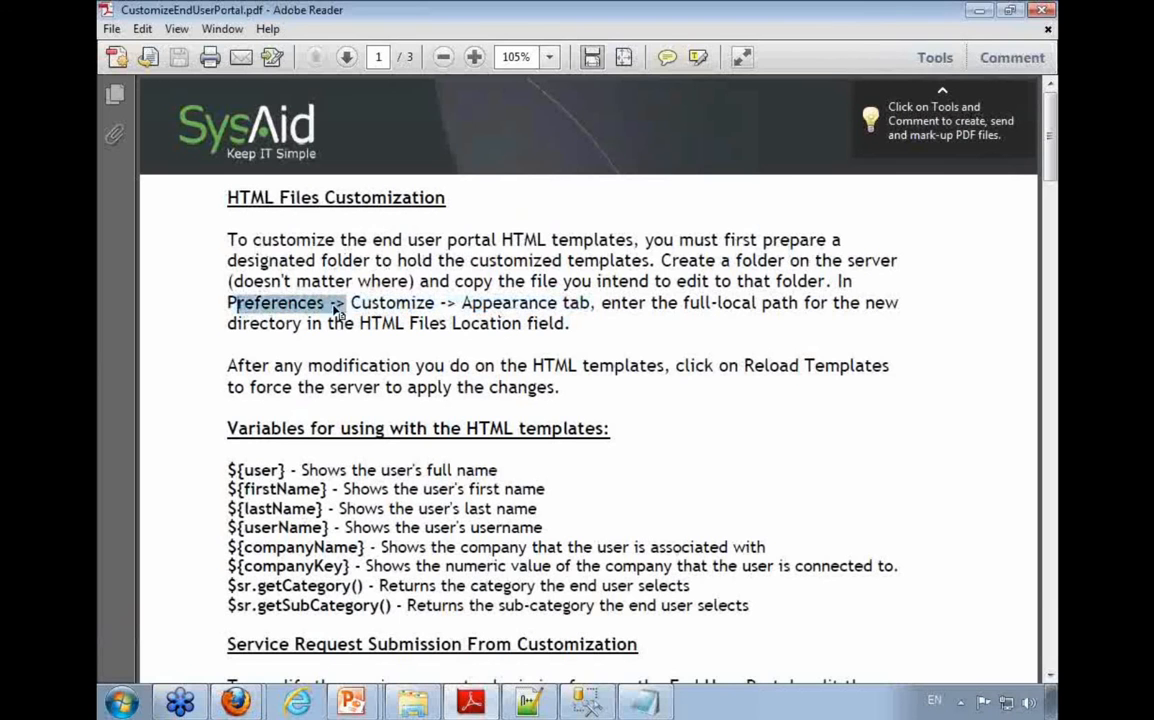
{"action": "left_click", "coordinate": [395, 302]}
{"action": "left_click_drag", "start_coordinate": [603, 303], "coordinate": [900, 305]}
{"action": "left_click_drag", "start_coordinate": [360, 323], "coordinate": [575, 325]}
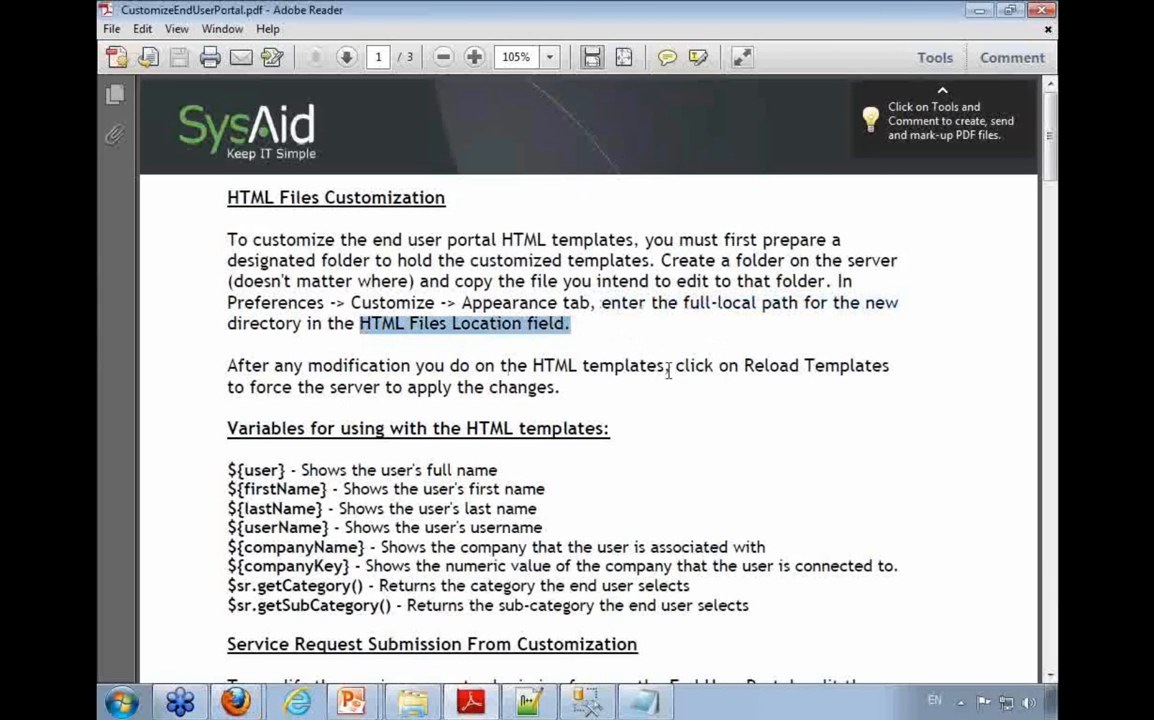
{"action": "left_click_drag", "start_coordinate": [675, 366], "coordinate": [888, 366]}
Step: Switch back to SysAid in Firefox and locate the Reload Templates option in the Appearance settings
{"action": "key", "text": "alt+Tab"}
{"action": "key", "text": "alt+Tab"}
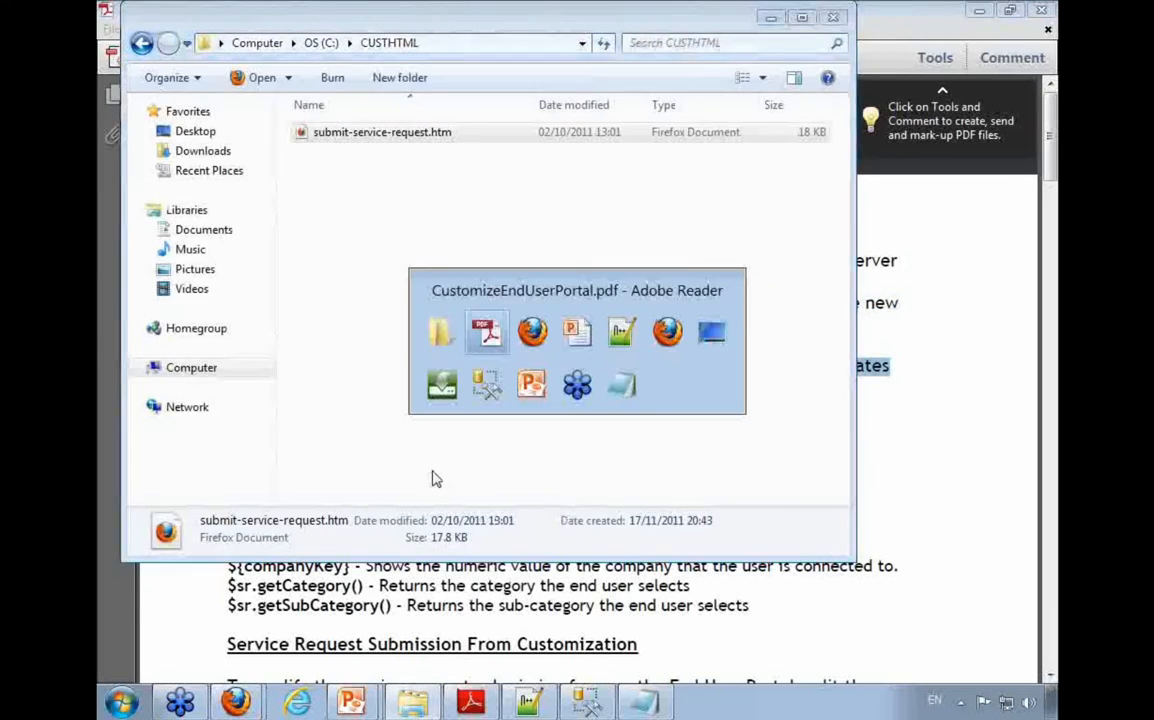
{"action": "left_click", "coordinate": [236, 702]}
{"action": "left_click", "coordinate": [242, 627]}
{"action": "scroll", "coordinate": [268, 555], "scroll_direction": "down", "scroll_amount": 3}
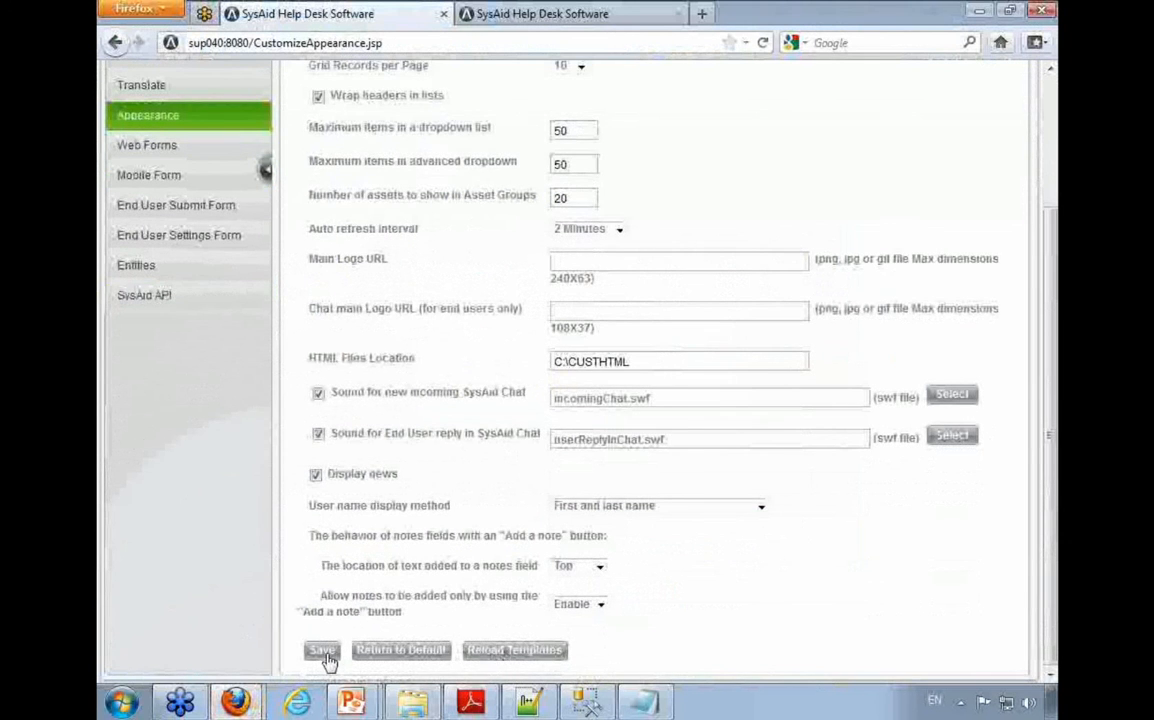
{"action": "scroll", "coordinate": [295, 598], "scroll_direction": "up", "scroll_amount": 3}
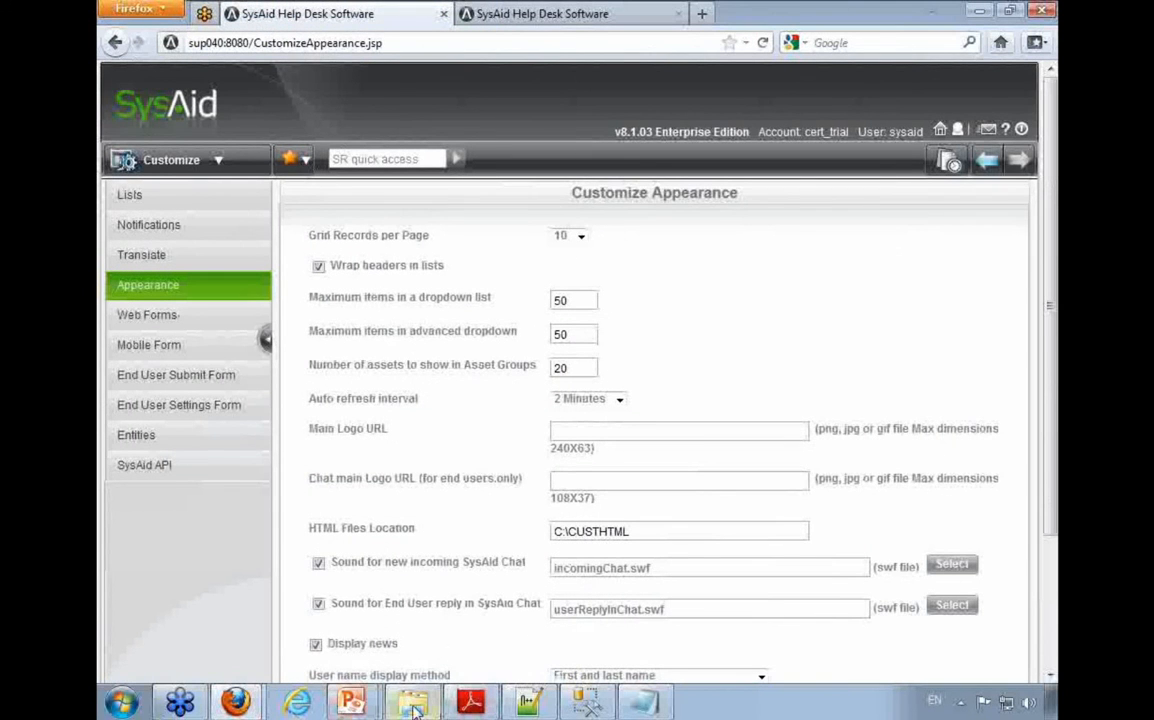
Step: Open submit-service-request.htm from the CUSTHTML folder for editing in Notepad++
{"action": "mouse_move", "coordinate": [529, 706]}
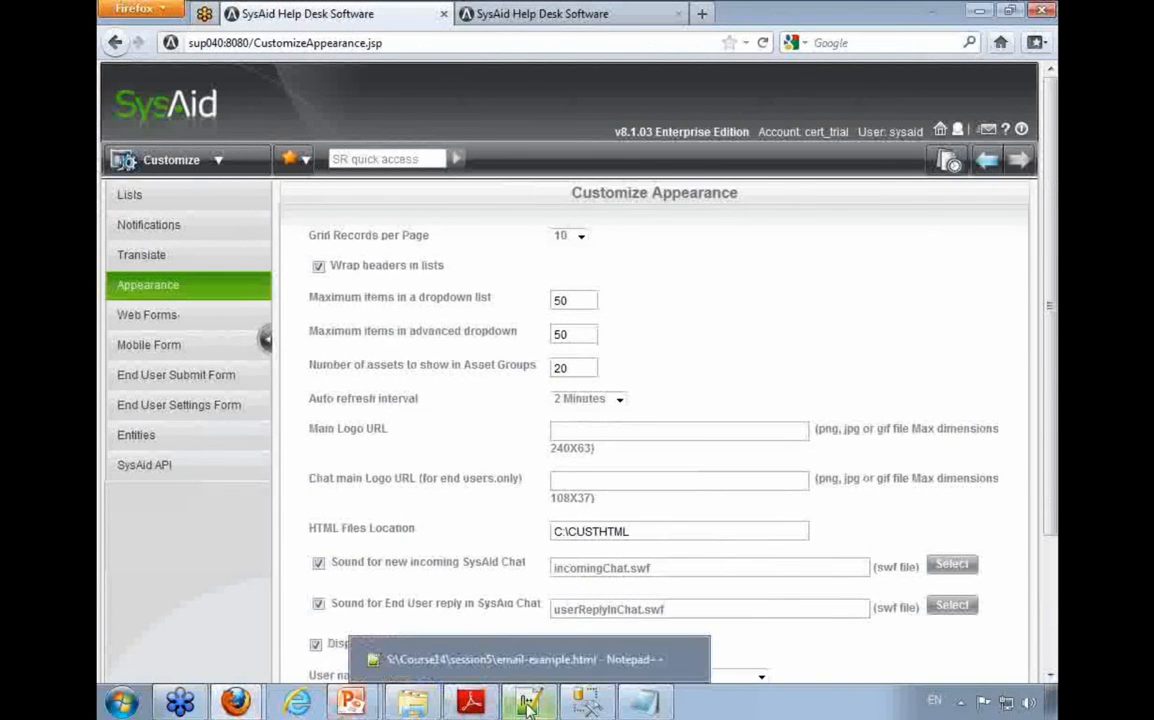
{"action": "mouse_move", "coordinate": [413, 703]}
{"action": "left_click", "coordinate": [368, 658]}
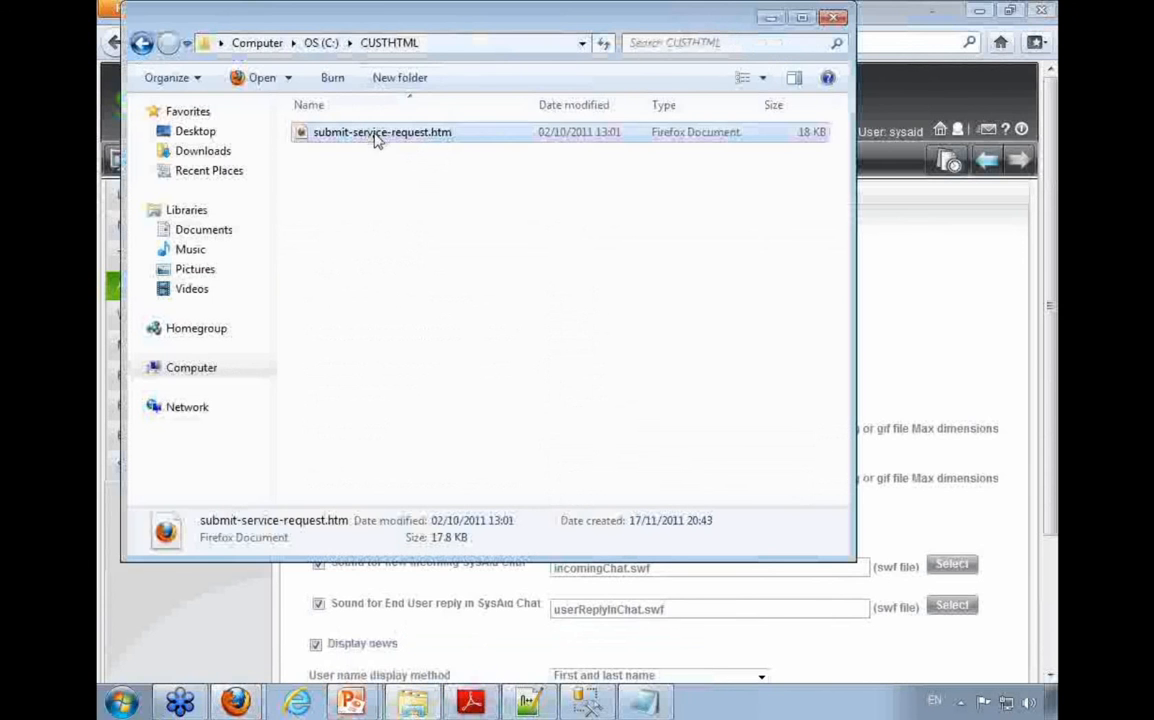
{"action": "right_click", "coordinate": [376, 139]}
{"action": "left_click", "coordinate": [390, 204]}
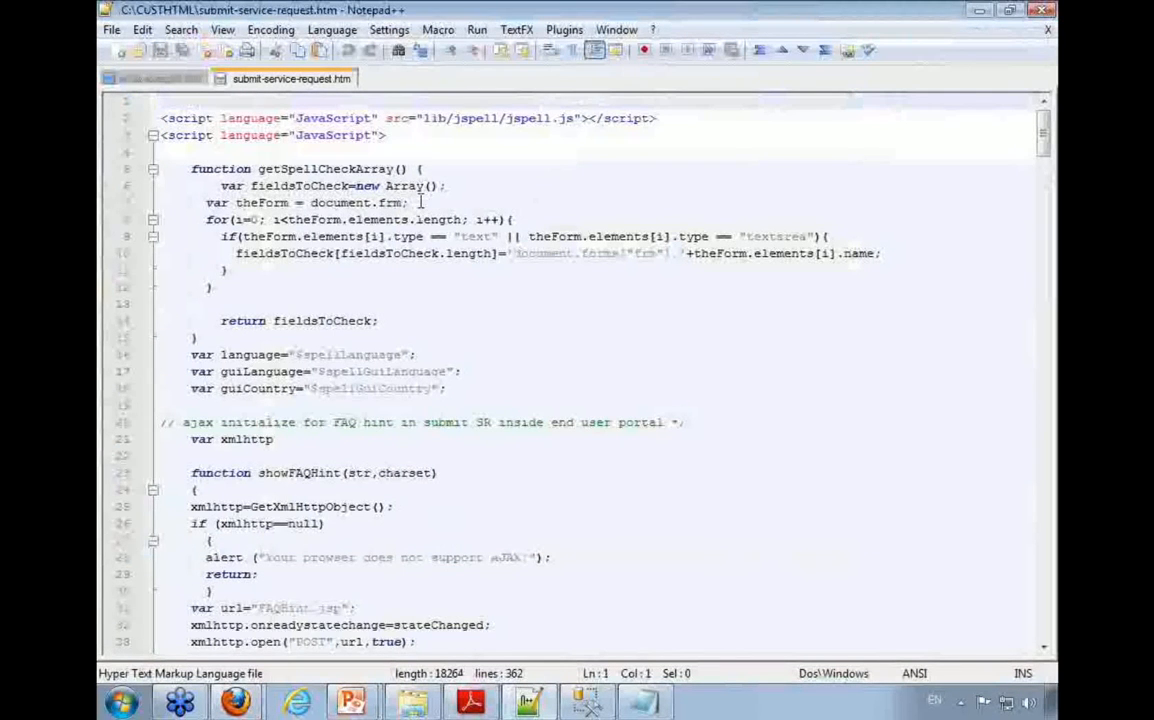
Step: Examine the page code for the frameHeader.html and LeftMenuPanelEnduser.html template references
{"action": "scroll", "coordinate": [420, 202], "scroll_direction": "down", "scroll_amount": 18}
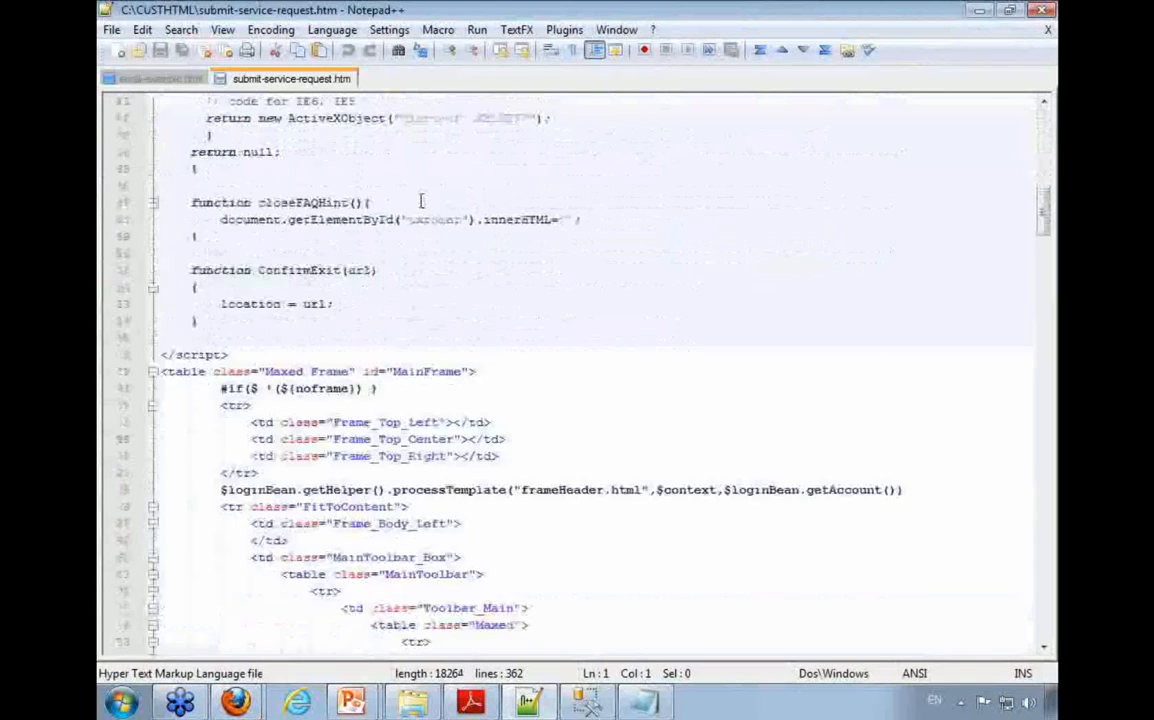
{"action": "scroll", "coordinate": [420, 202], "scroll_direction": "down", "scroll_amount": 7}
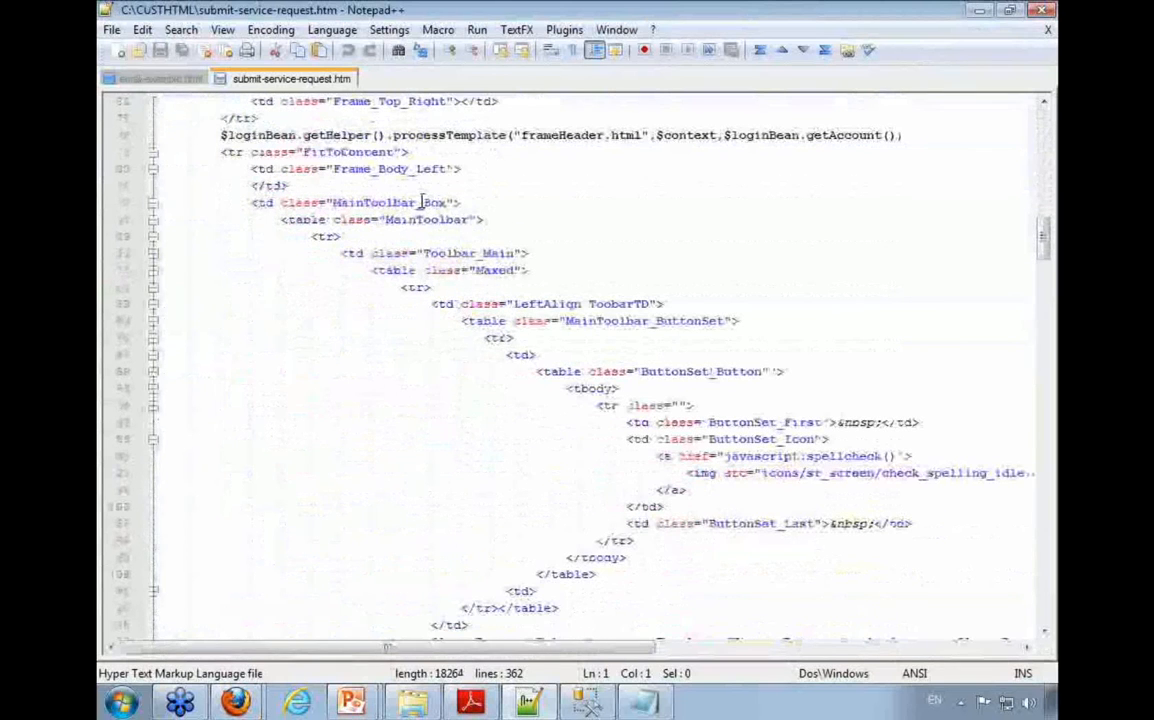
{"action": "left_click_drag", "start_coordinate": [216, 135], "coordinate": [522, 137]}
{"action": "triple_click", "coordinate": [592, 136]}
{"action": "left_click", "coordinate": [629, 136]}
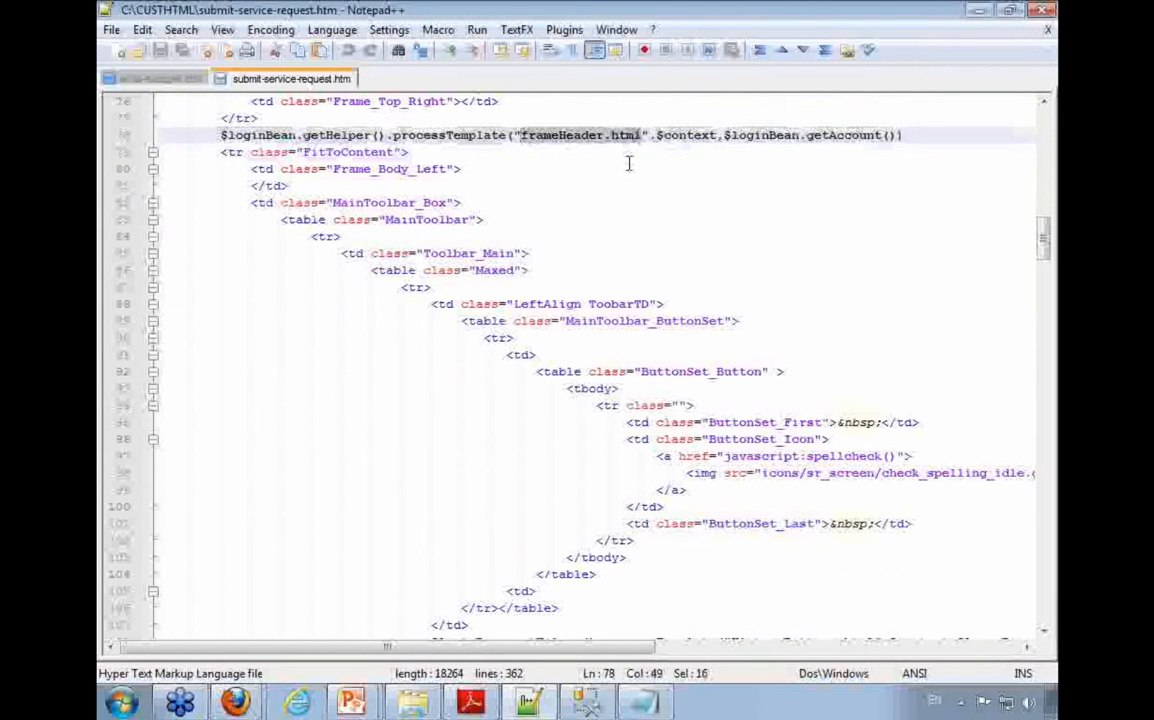
{"action": "scroll", "coordinate": [801, 328], "scroll_direction": "down", "scroll_amount": 11}
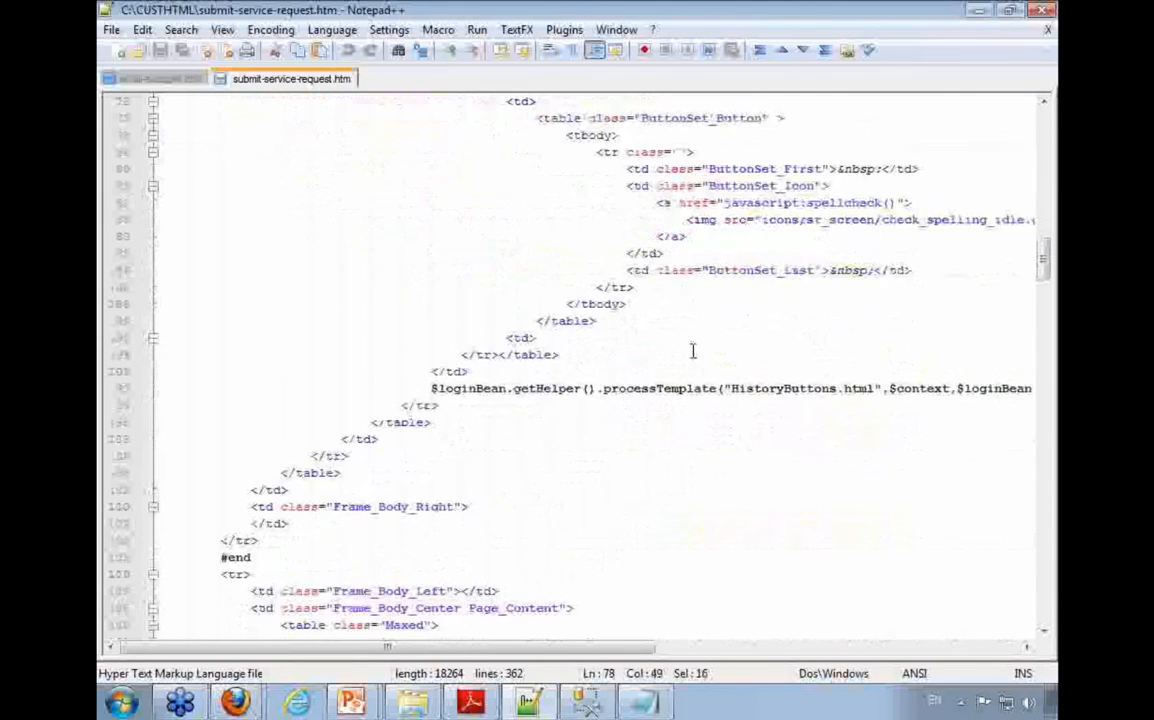
{"action": "scroll", "coordinate": [702, 359], "scroll_direction": "down", "scroll_amount": 2}
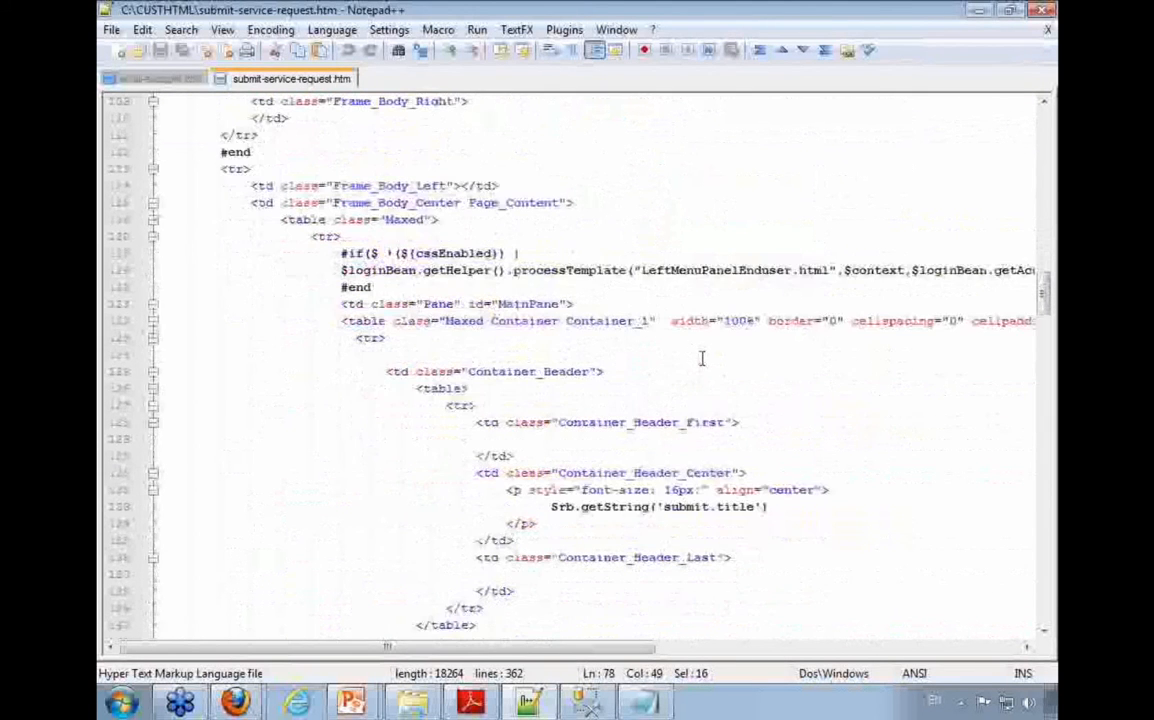
{"action": "left_click_drag", "start_coordinate": [642, 270], "coordinate": [830, 272]}
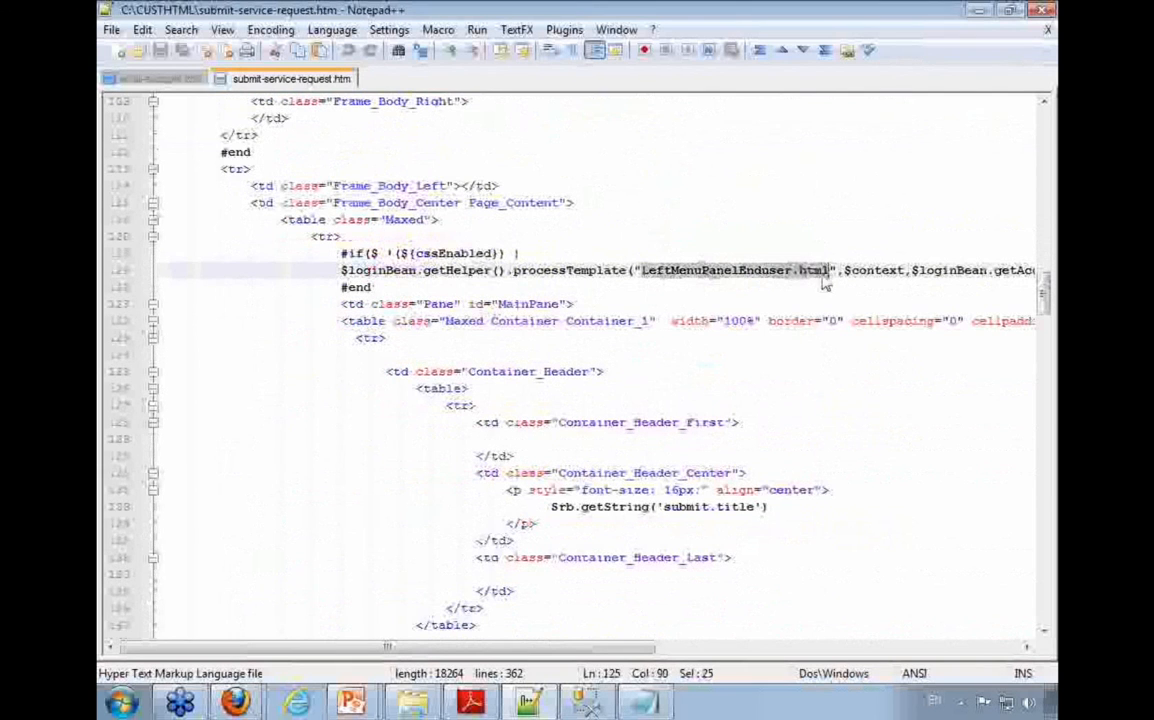
Step: Examine the title field's code block, including its caption, $titleSelect variable and mandatory sign condition
{"action": "scroll", "coordinate": [669, 340], "scroll_direction": "down", "scroll_amount": 13}
{"action": "scroll", "coordinate": [672, 330], "scroll_direction": "down", "scroll_amount": 13}
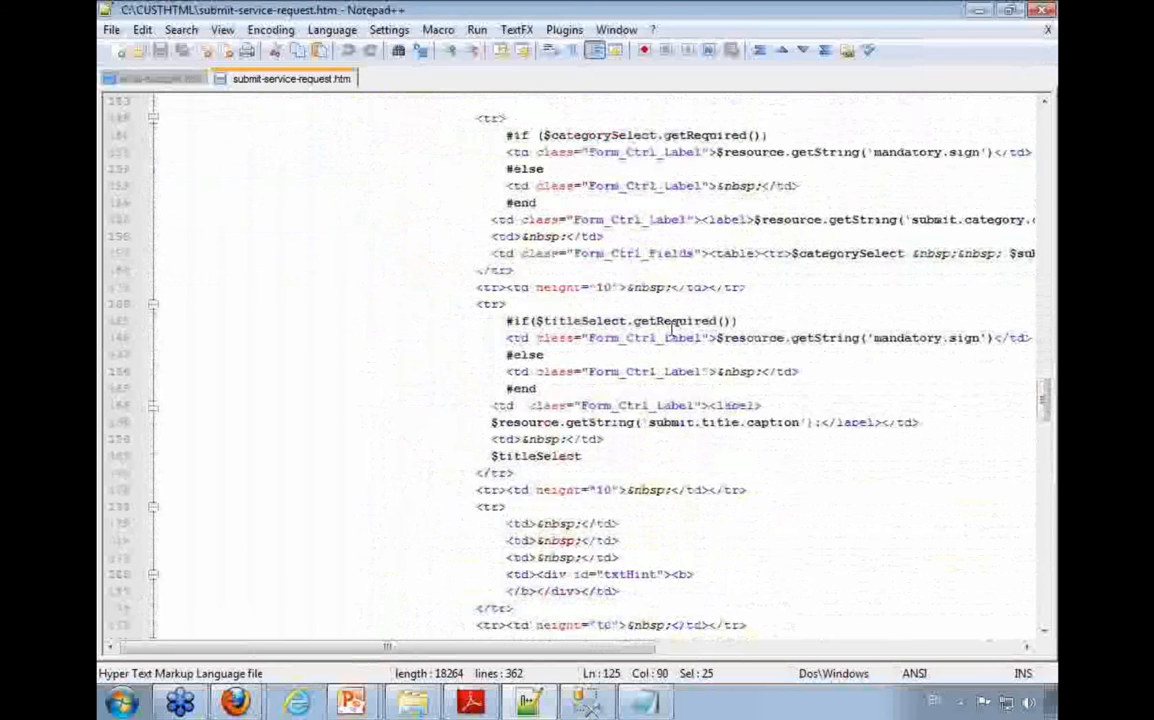
{"action": "left_click", "coordinate": [806, 422]}
{"action": "left_click_drag", "start_coordinate": [808, 422], "coordinate": [491, 423]}
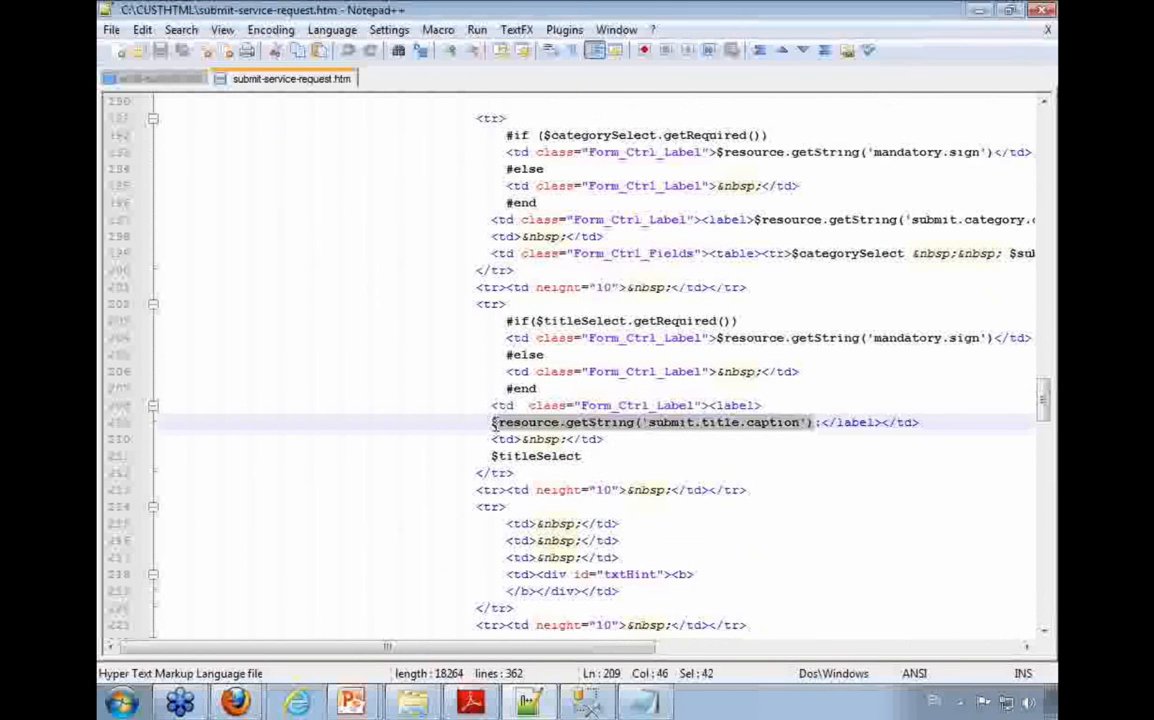
{"action": "left_click_drag", "start_coordinate": [597, 459], "coordinate": [489, 458]}
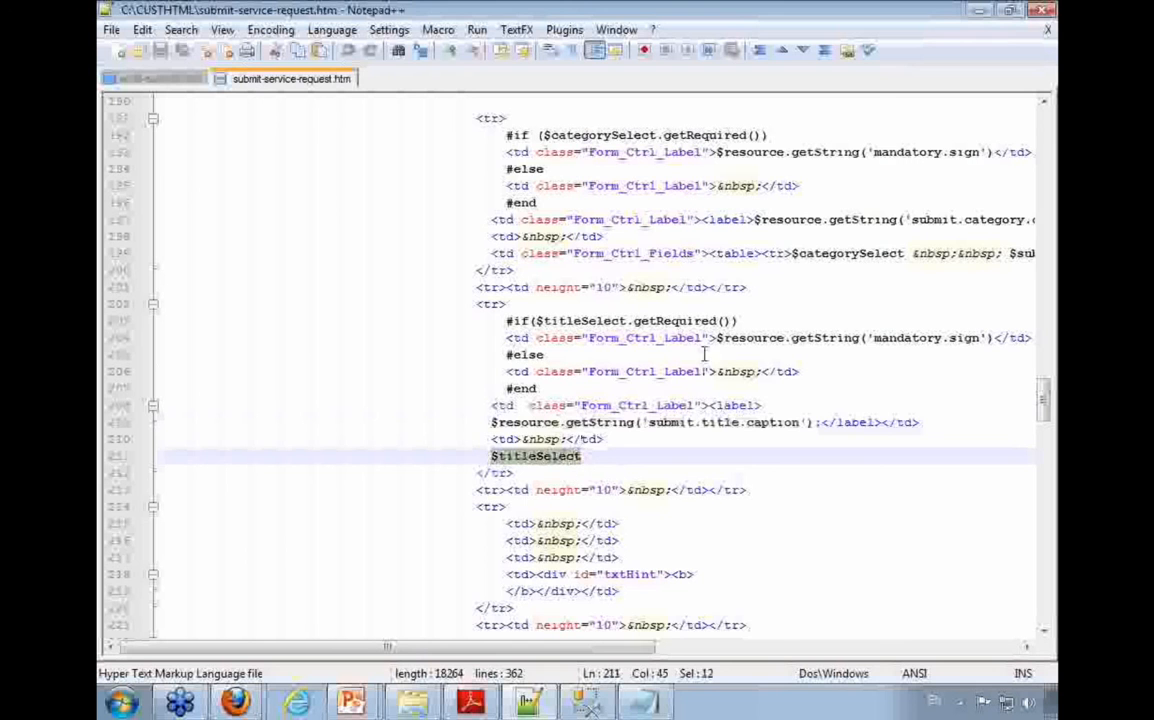
{"action": "left_click_drag", "start_coordinate": [989, 341], "coordinate": [862, 355]}
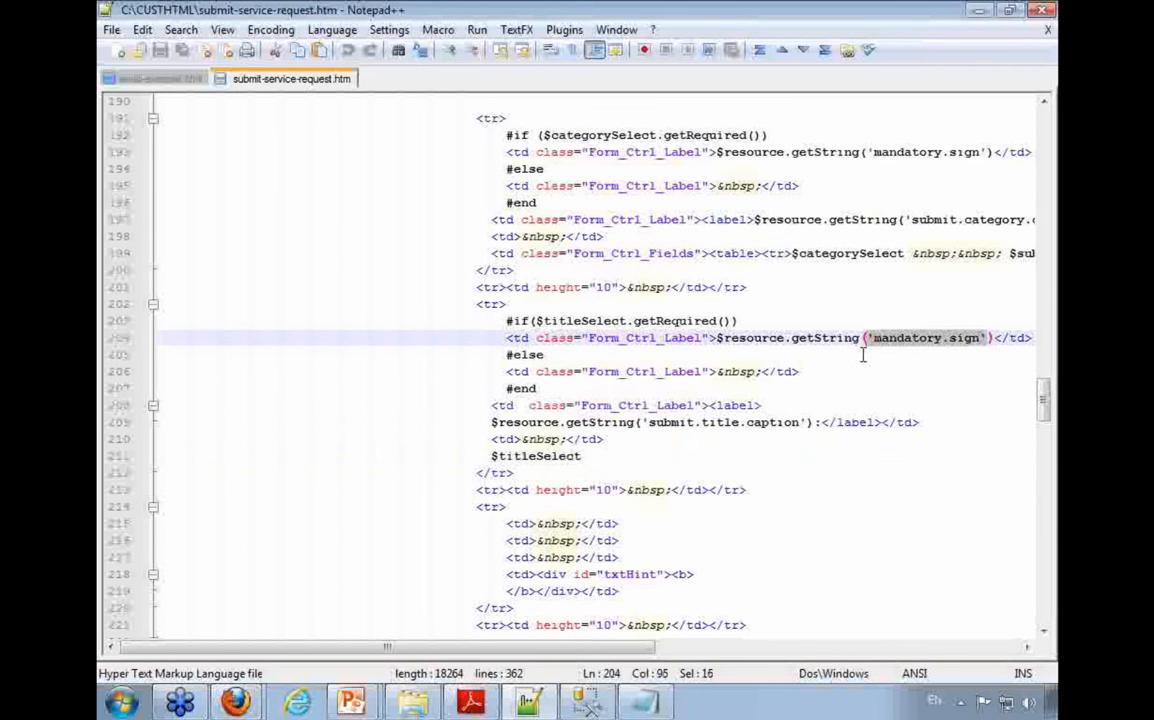
{"action": "left_click_drag", "start_coordinate": [786, 322], "coordinate": [697, 326]}
{"action": "left_click_drag", "start_coordinate": [992, 338], "coordinate": [694, 338]}
{"action": "left_click_drag", "start_coordinate": [505, 372], "coordinate": [817, 374]}
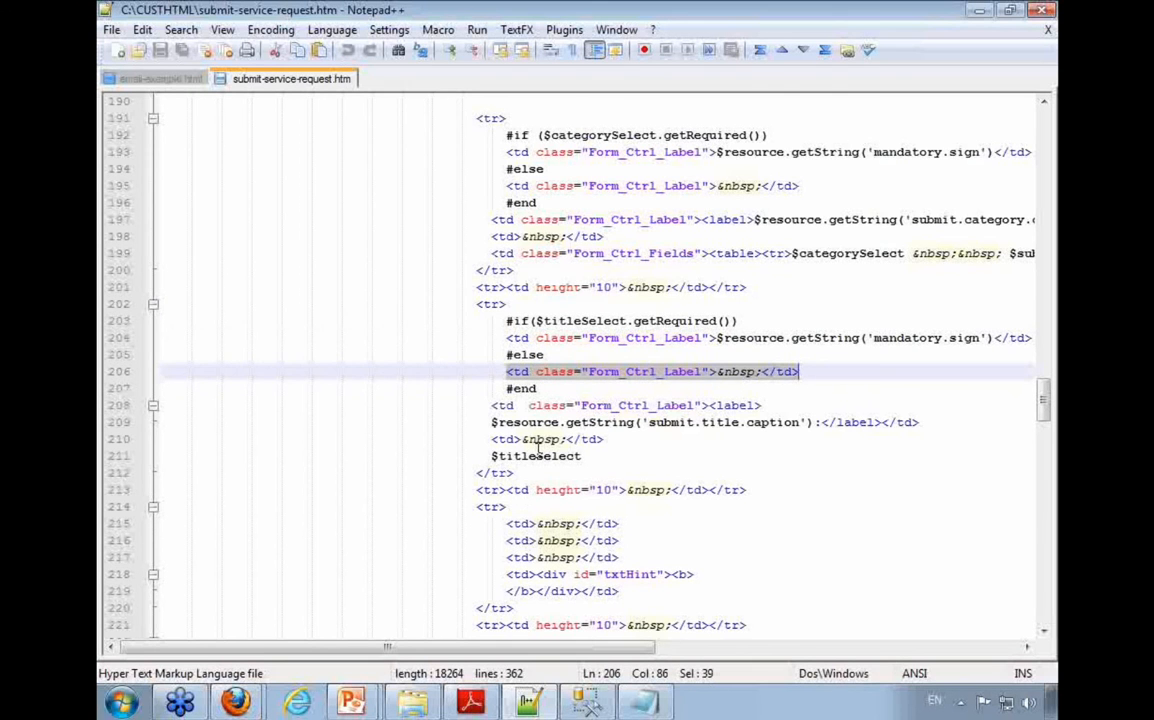
Step: Review the description, urgency and asset field blocks to find where a new field can go
{"action": "scroll", "coordinate": [538, 449], "scroll_direction": "down", "scroll_amount": 7}
{"action": "double_click", "coordinate": [603, 305]}
{"action": "scroll", "coordinate": [603, 305], "scroll_direction": "down", "scroll_amount": 3}
{"action": "double_click", "coordinate": [598, 337]}
{"action": "scroll", "coordinate": [627, 503], "scroll_direction": "down", "scroll_amount": 1}
{"action": "scroll", "coordinate": [627, 503], "scroll_direction": "down", "scroll_amount": 13}
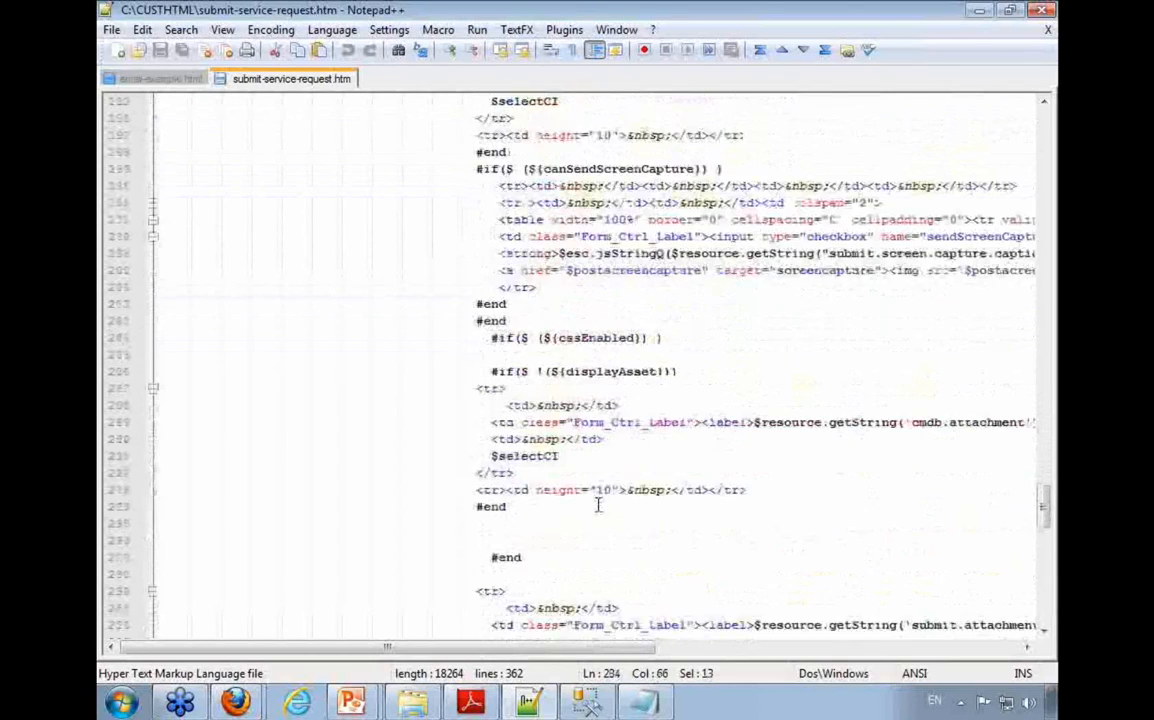
{"action": "scroll", "coordinate": [598, 505], "scroll_direction": "up", "scroll_amount": 7}
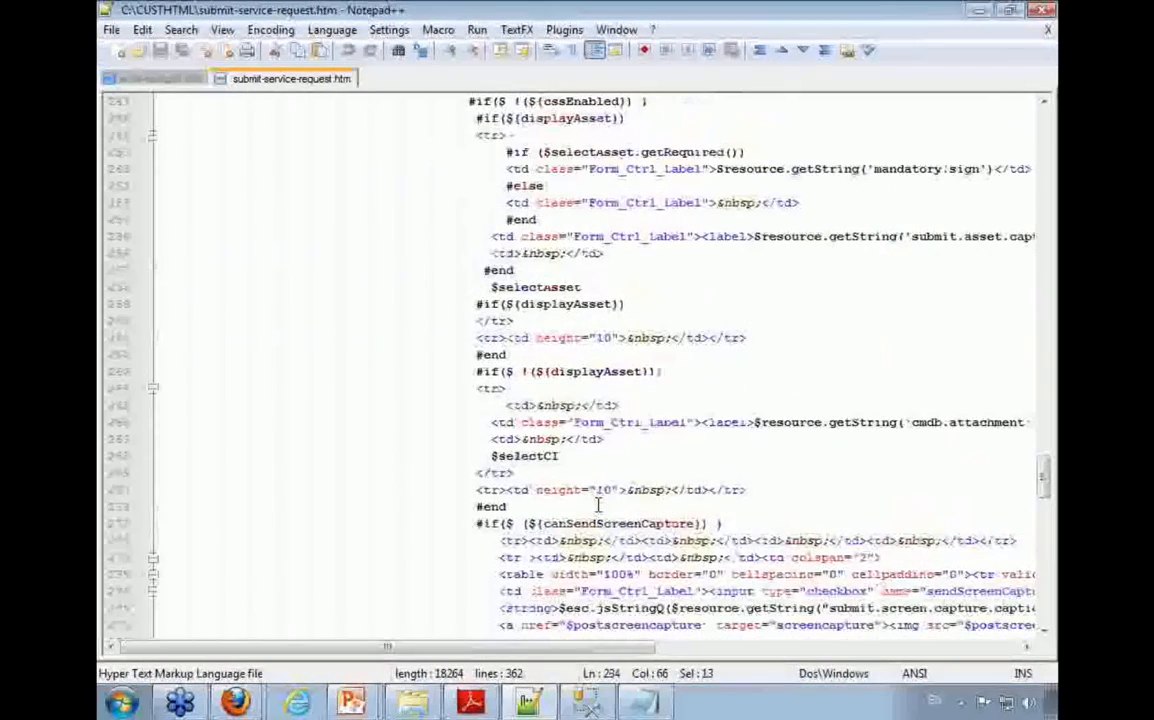
{"action": "scroll", "coordinate": [598, 505], "scroll_direction": "up", "scroll_amount": 4}
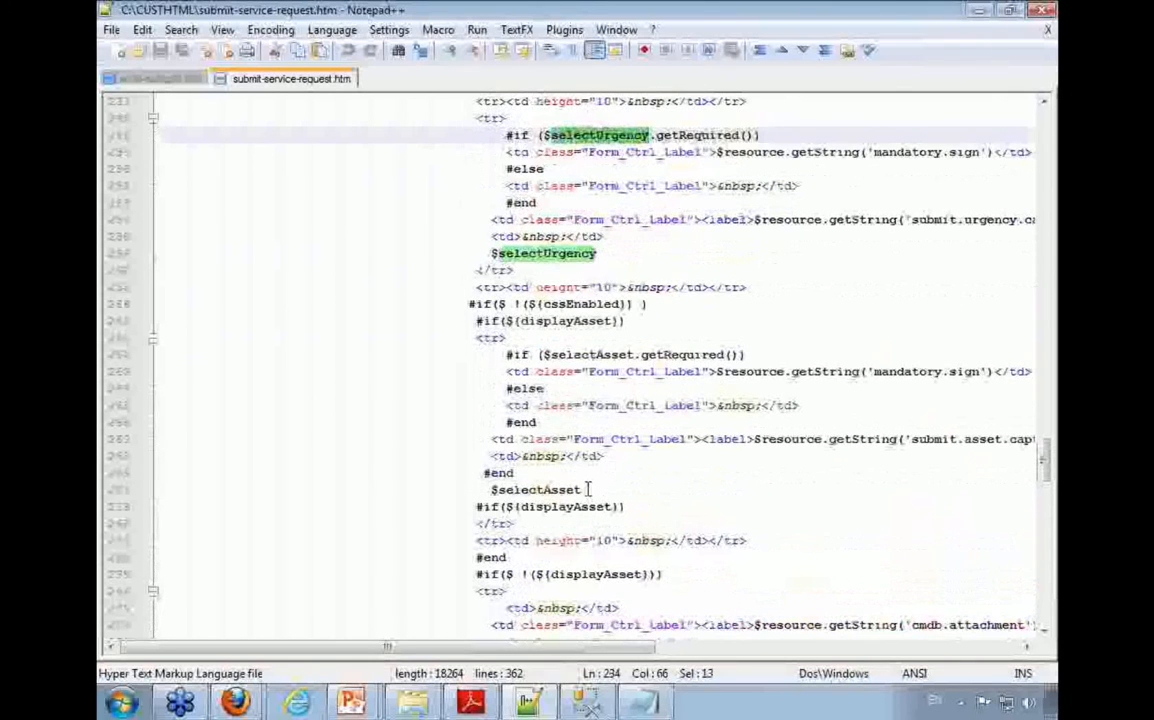
{"action": "scroll", "coordinate": [594, 487], "scroll_direction": "up", "scroll_amount": 2}
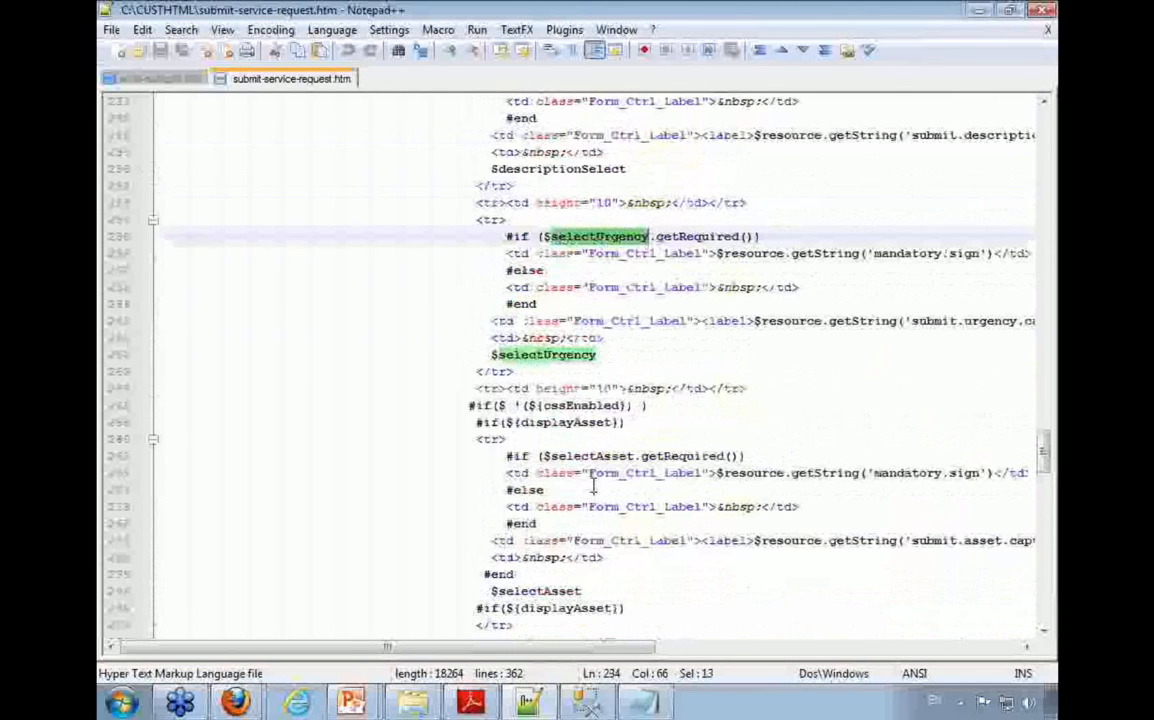
Step: Insert a run of blank lines after the spacer row that follows the $selectUrgency block
{"action": "left_click", "coordinate": [769, 391]}
{"action": "key", "text": "Return"}
{"action": "key", "text": "Return"}
{"action": "key", "text": "Return"}
{"action": "key", "text": "Return"}
{"action": "key", "text": "Return"}
{"action": "key", "text": "Return"}
{"action": "key", "text": "Return"}
{"action": "key", "text": "Return"}
{"action": "key", "text": "Return"}
{"action": "key", "text": "Return"}
{"action": "key", "text": "Return"}
{"action": "key", "text": "Return"}
{"action": "key", "text": "Return"}
{"action": "key", "text": "Return"}
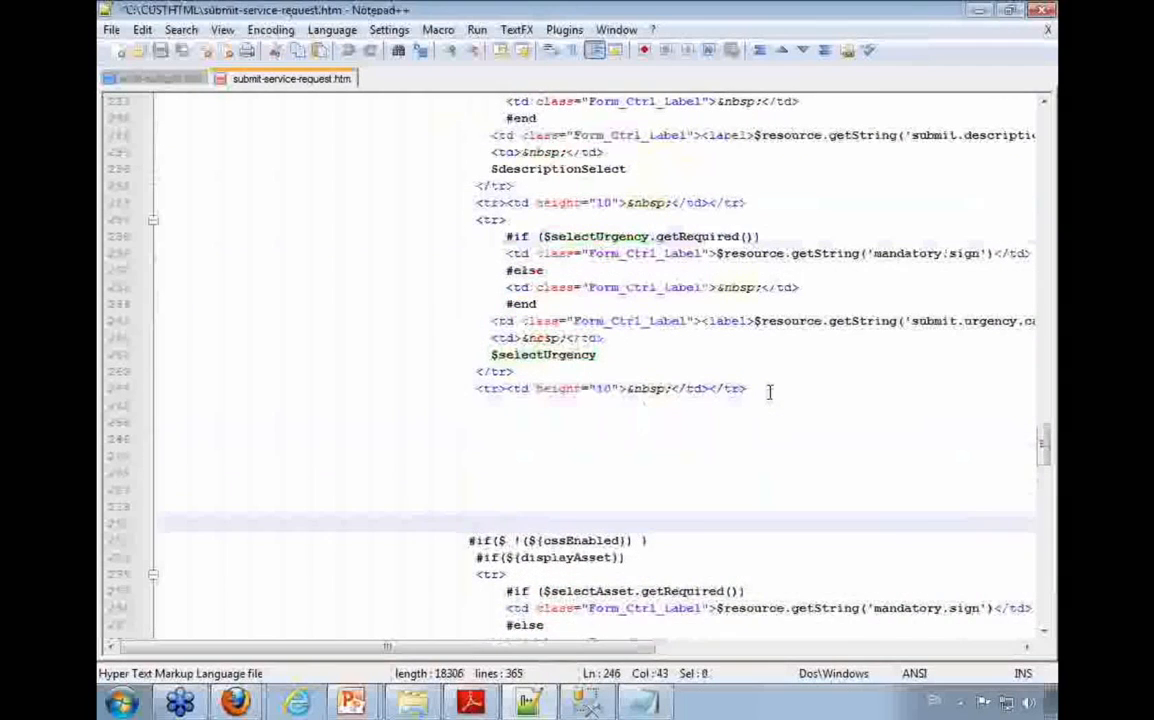
{"action": "scroll", "coordinate": [769, 391], "scroll_direction": "down", "scroll_amount": 3}
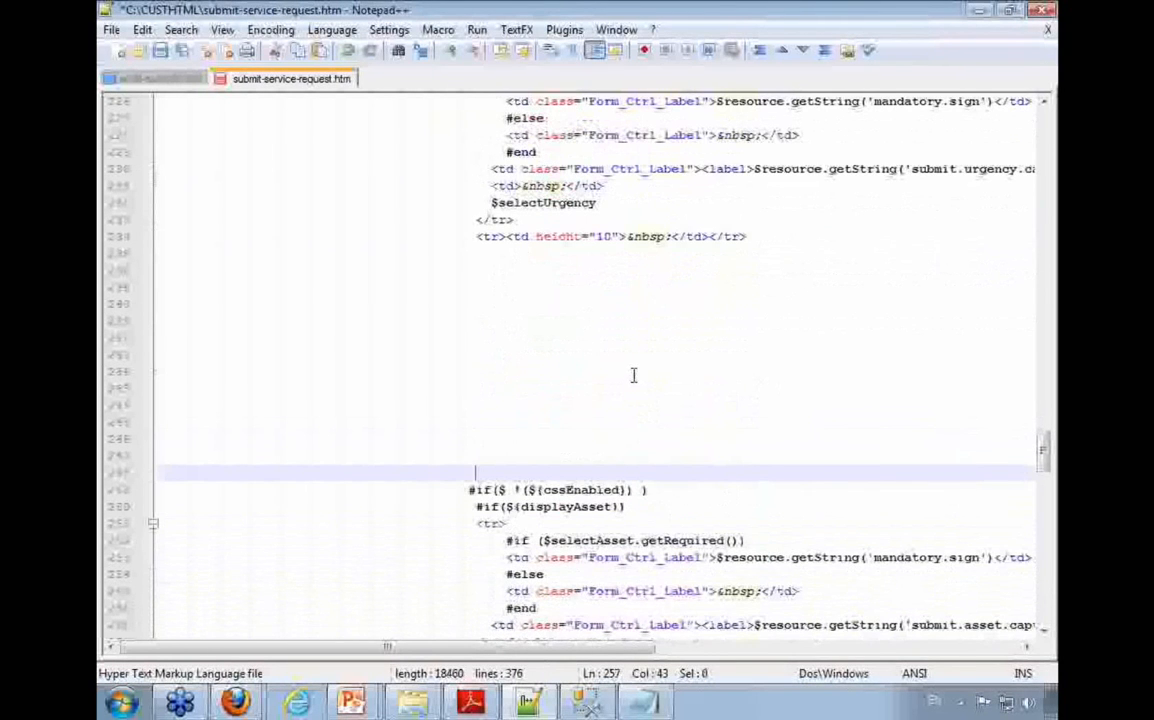
{"action": "scroll", "coordinate": [636, 376], "scroll_direction": "up", "scroll_amount": 1}
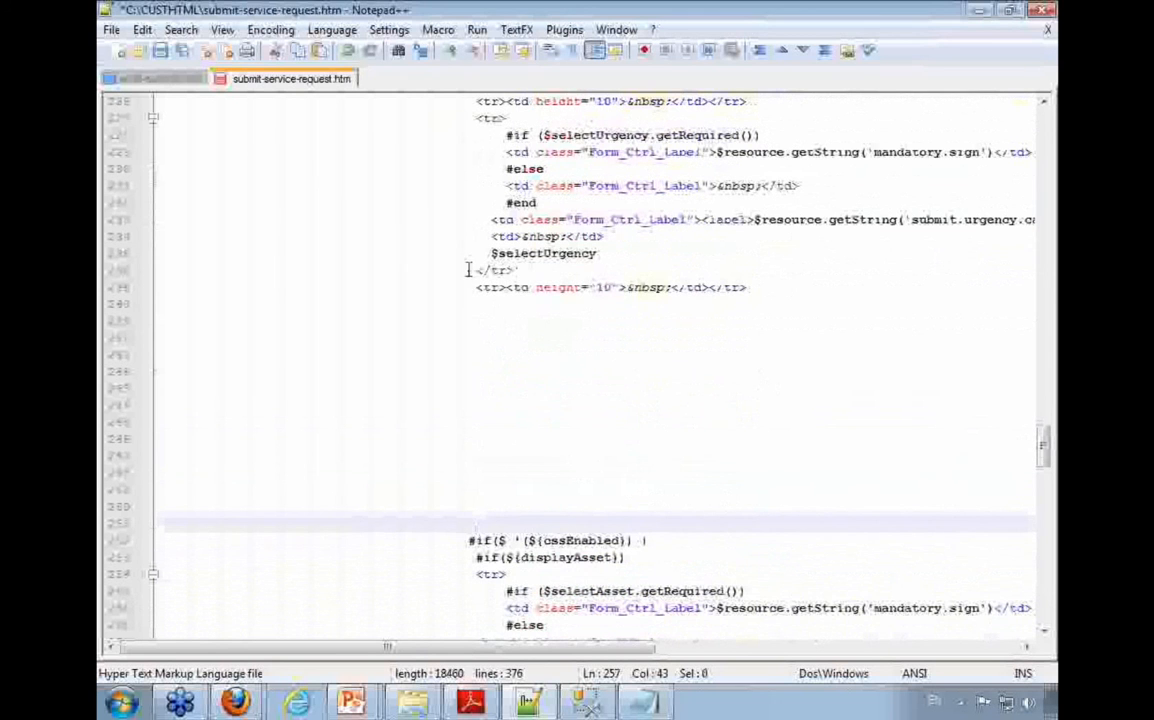
Step: Copy the height="10" spacer row below the urgency block onto the last blank line above the cssEnabled condition
{"action": "left_click", "coordinate": [734, 287]}
{"action": "left_click_drag", "start_coordinate": [734, 287], "coordinate": [474, 288]}
{"action": "key", "text": "ctrl+c"}
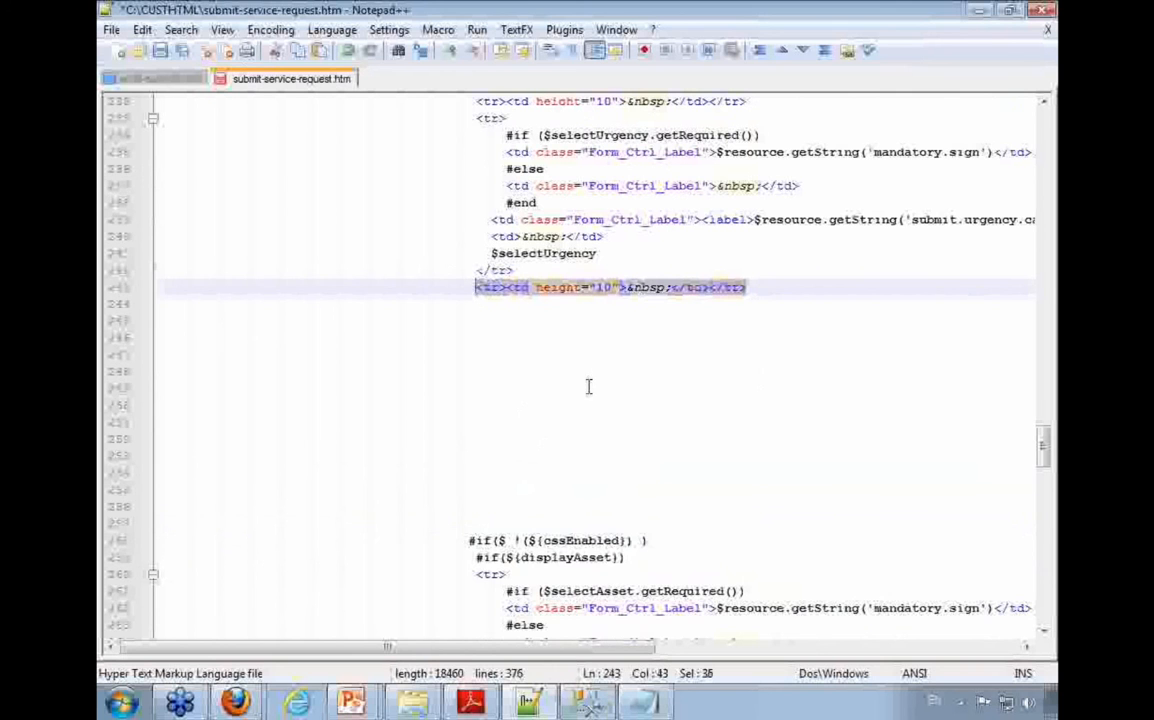
{"action": "left_click", "coordinate": [530, 488]}
{"action": "key", "text": "Down"}
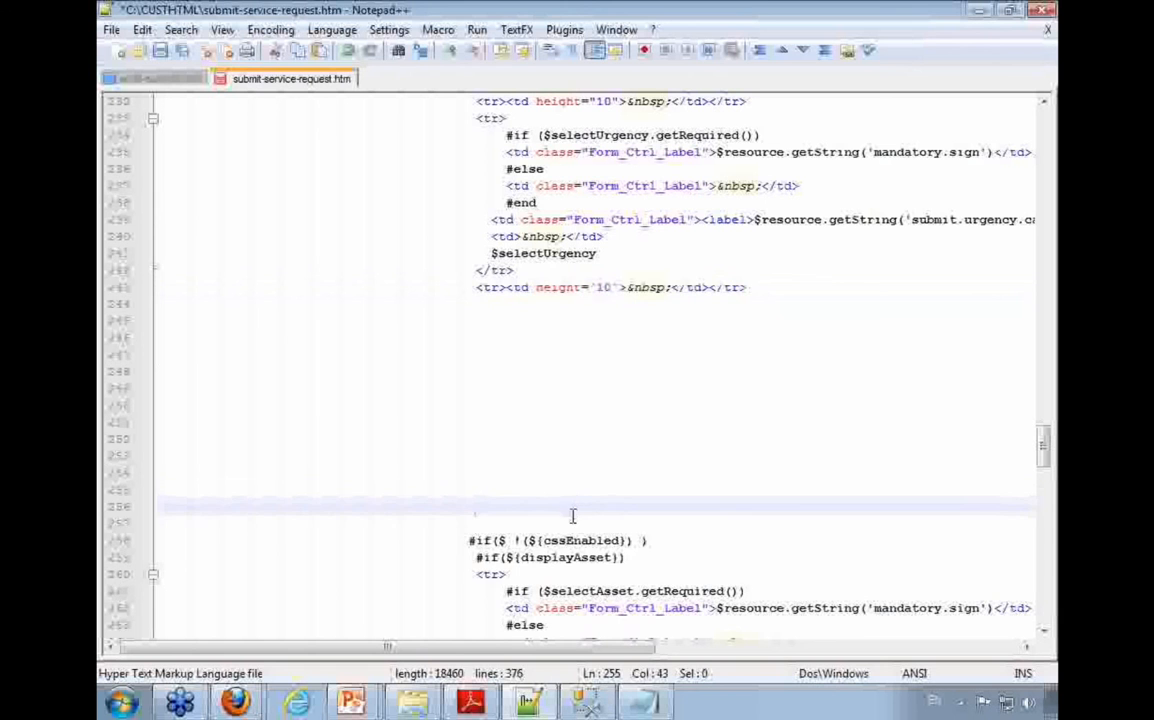
{"action": "key", "text": "Down"}
{"action": "key", "text": "ctrl+v"}
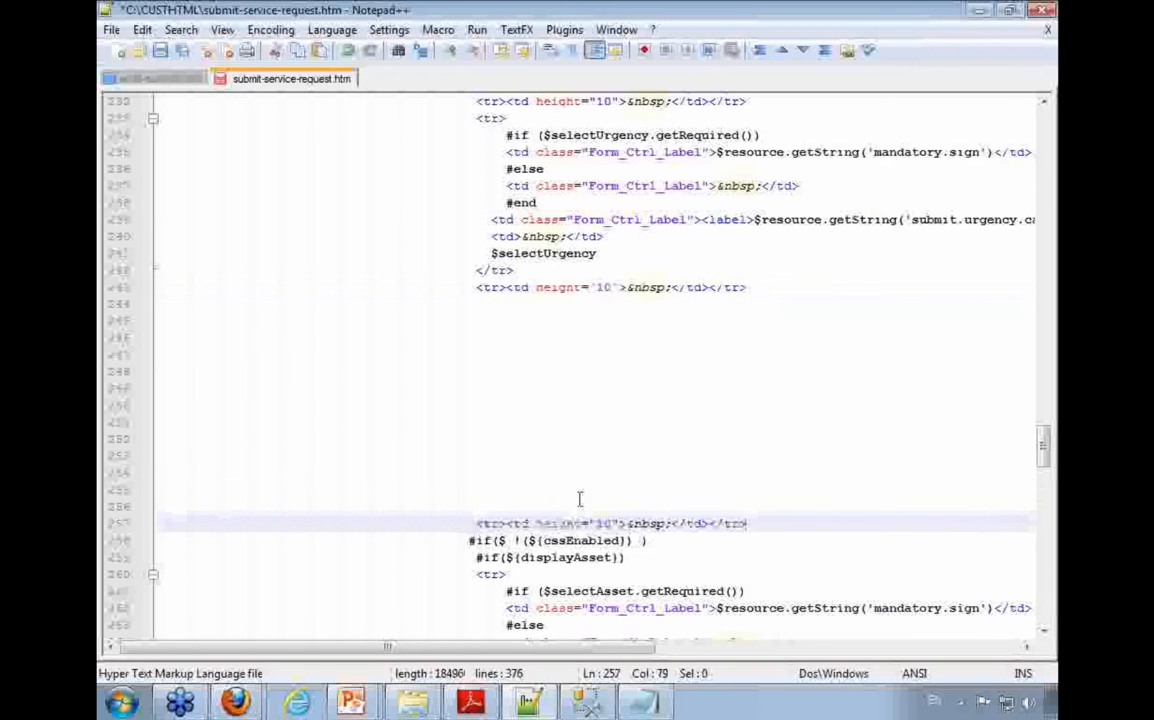
Step: Copy the add-field block of lines from the PDF guide and paste it at the start of line 248, below the urgency block
{"action": "left_click", "coordinate": [487, 709]}
{"action": "scroll", "coordinate": [370, 466], "scroll_direction": "down", "scroll_amount": 5}
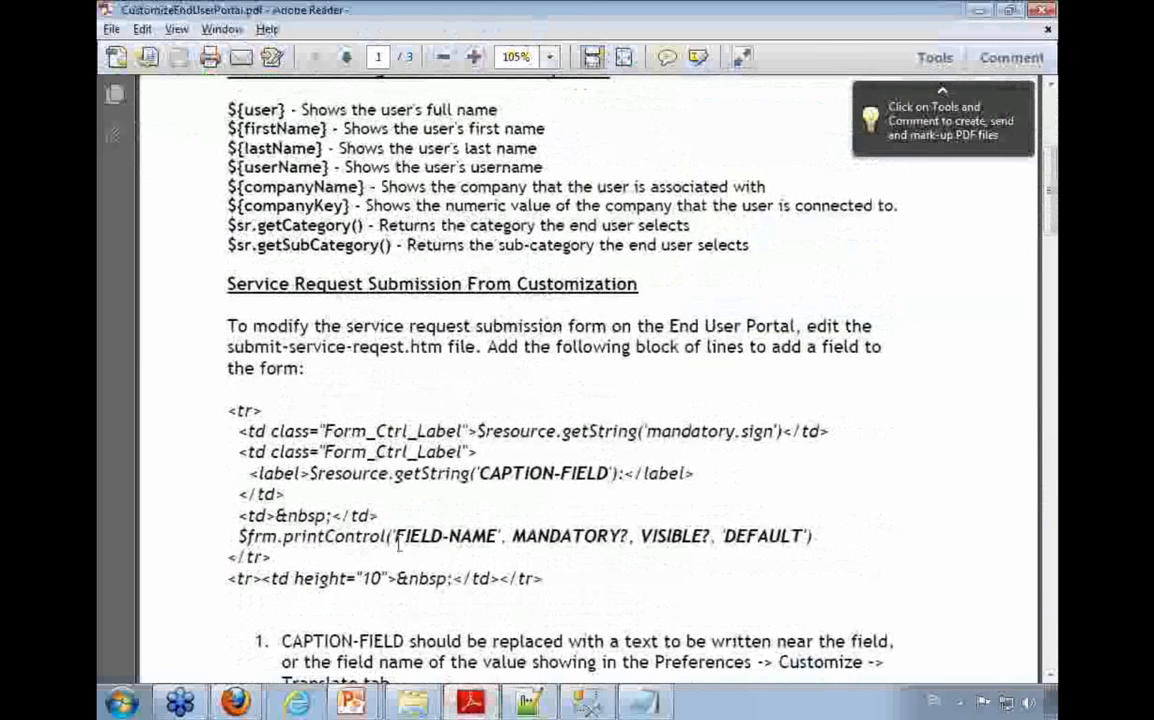
{"action": "left_click_drag", "start_coordinate": [231, 409], "coordinate": [572, 571]}
{"action": "key", "text": "ctrl+c"}
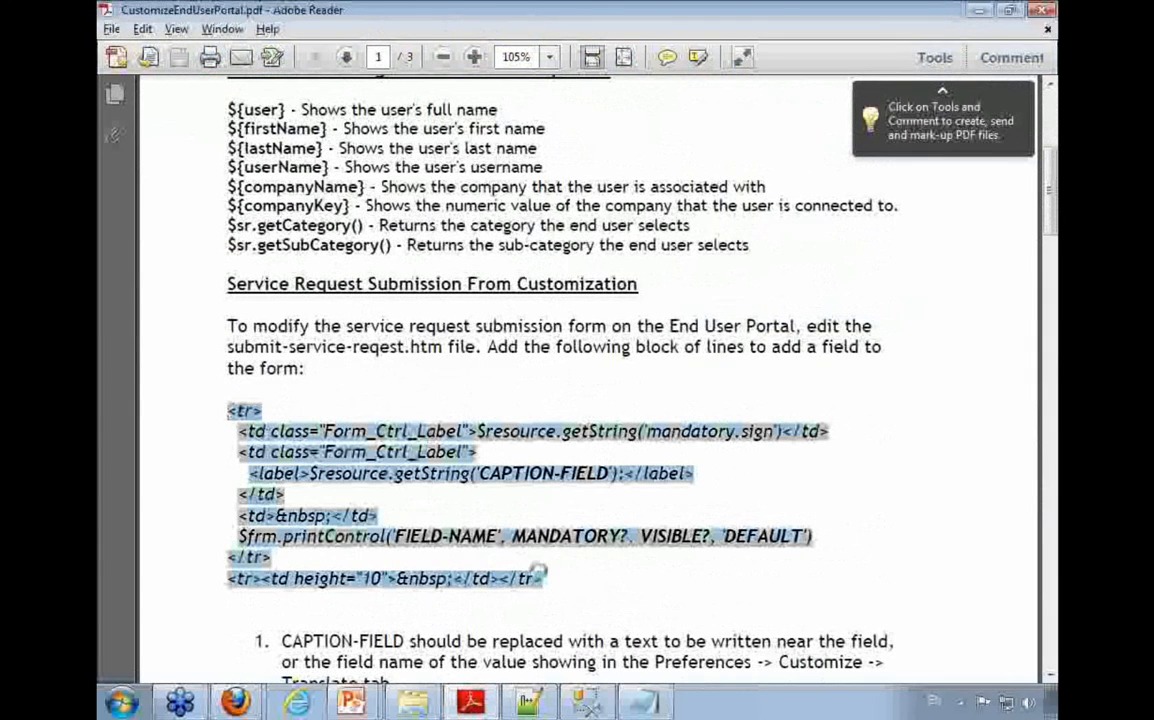
{"action": "key", "text": "alt+Tab"}
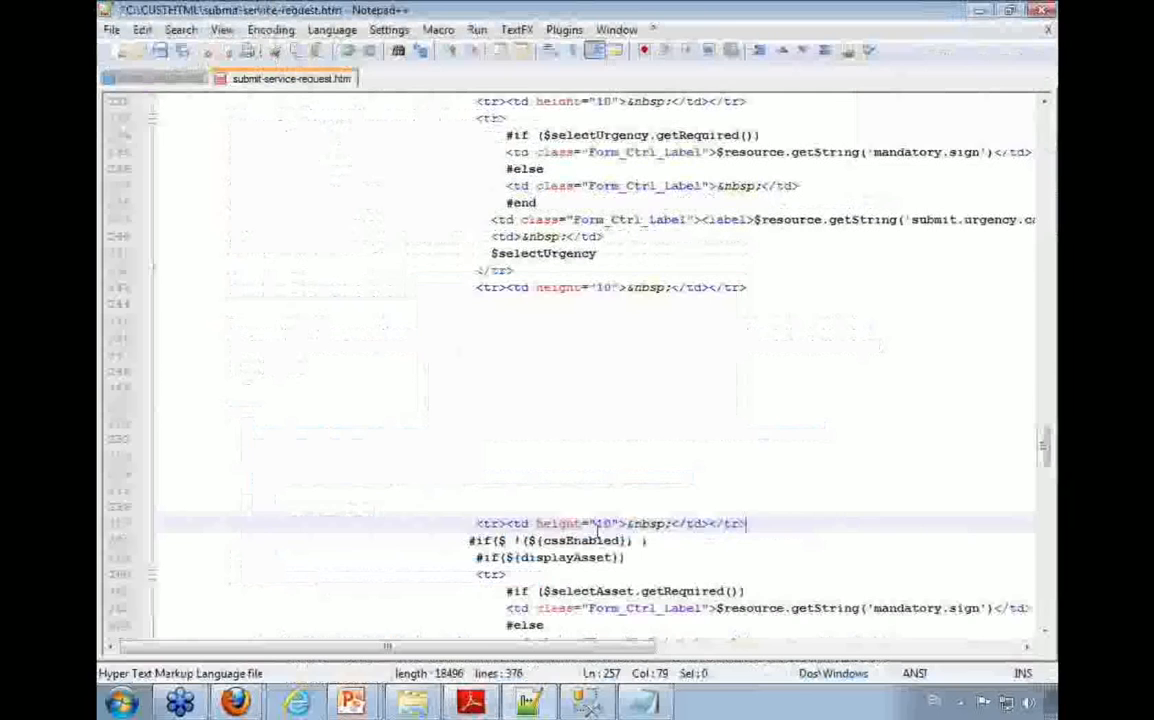
{"action": "left_click", "coordinate": [505, 372]}
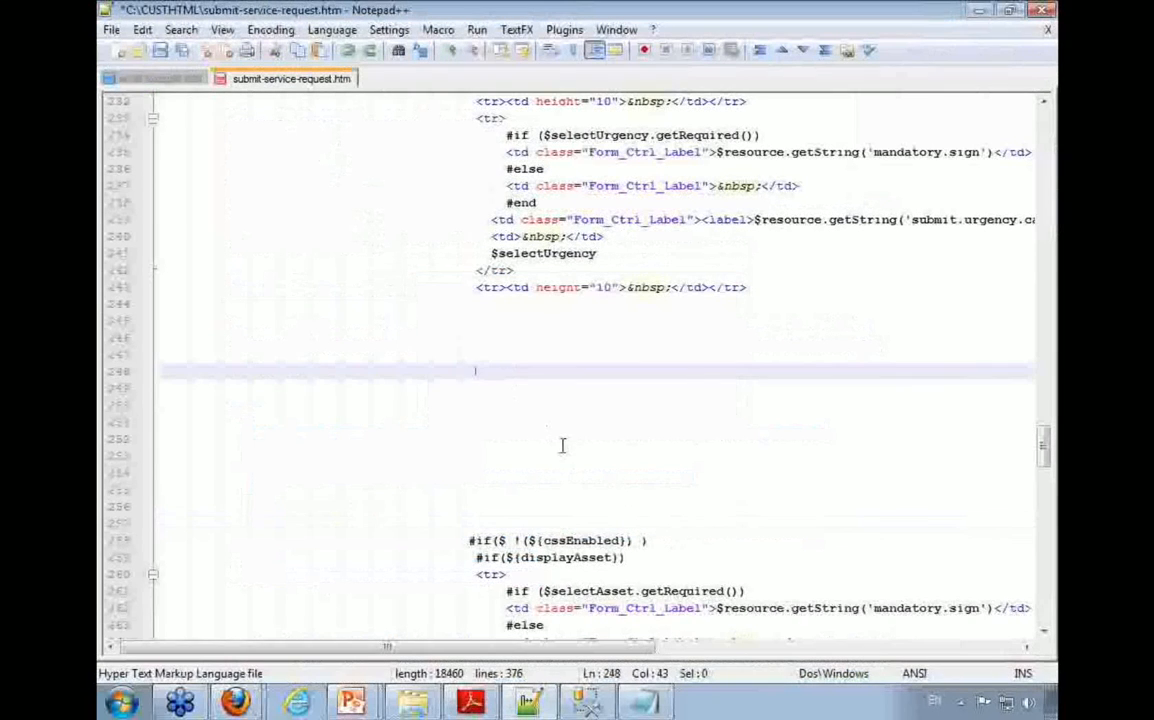
{"action": "type", "text": "<tr> <td class=\"Form_Ctrl_Label\">$resource.getString('mandatory.sign')</td> <td class=\"Form_Ctrl_Label\"> <label>$resource.getString('CAPTION-FIELD')</label> </td> <td>&nbsp;</td> $frm.printControl('FIELD-NAME', MANDATORY, VISIBLE, 'DEFAULT') </tr> <tr><td height=\"10\">&nbsp;</td></tr>"}
{"action": "key", "text": "ctrl+z"}
{"action": "key", "text": "Home"}
{"action": "key", "text": "ctrl+v"}
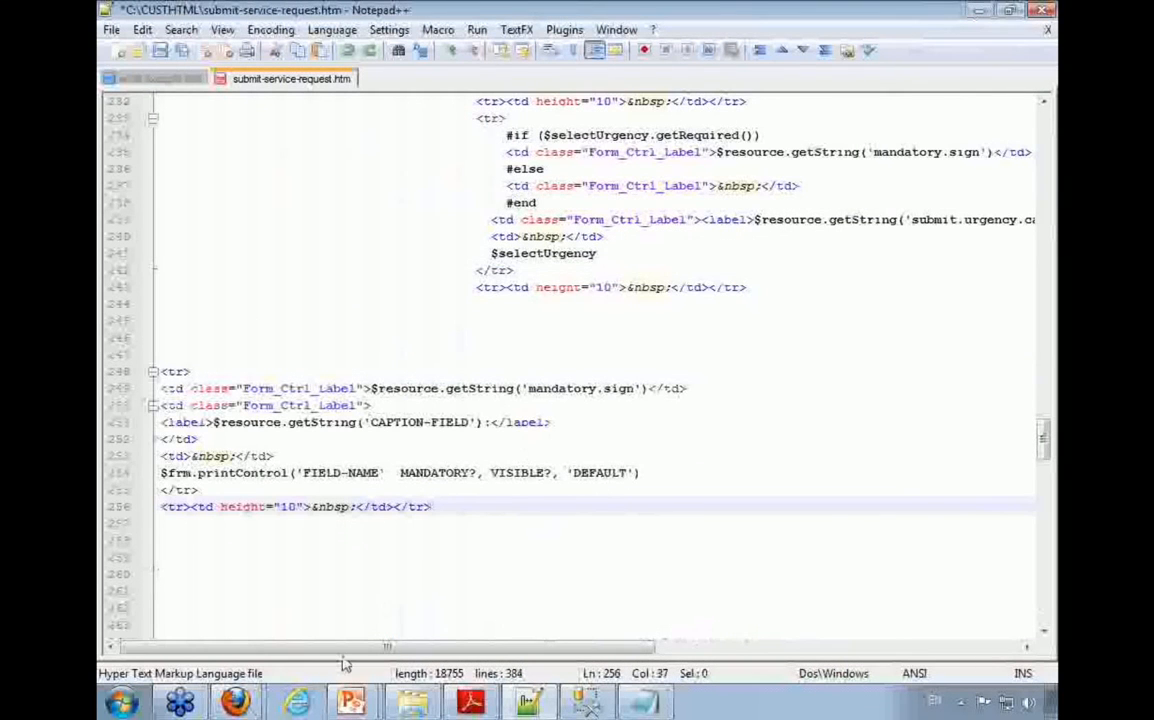
Step: Check the guide's explanation of CAPTION-FIELD and replace that placeholder in the pasted block's label with sr.location
{"action": "left_click_drag", "start_coordinate": [645, 391], "coordinate": [380, 398]}
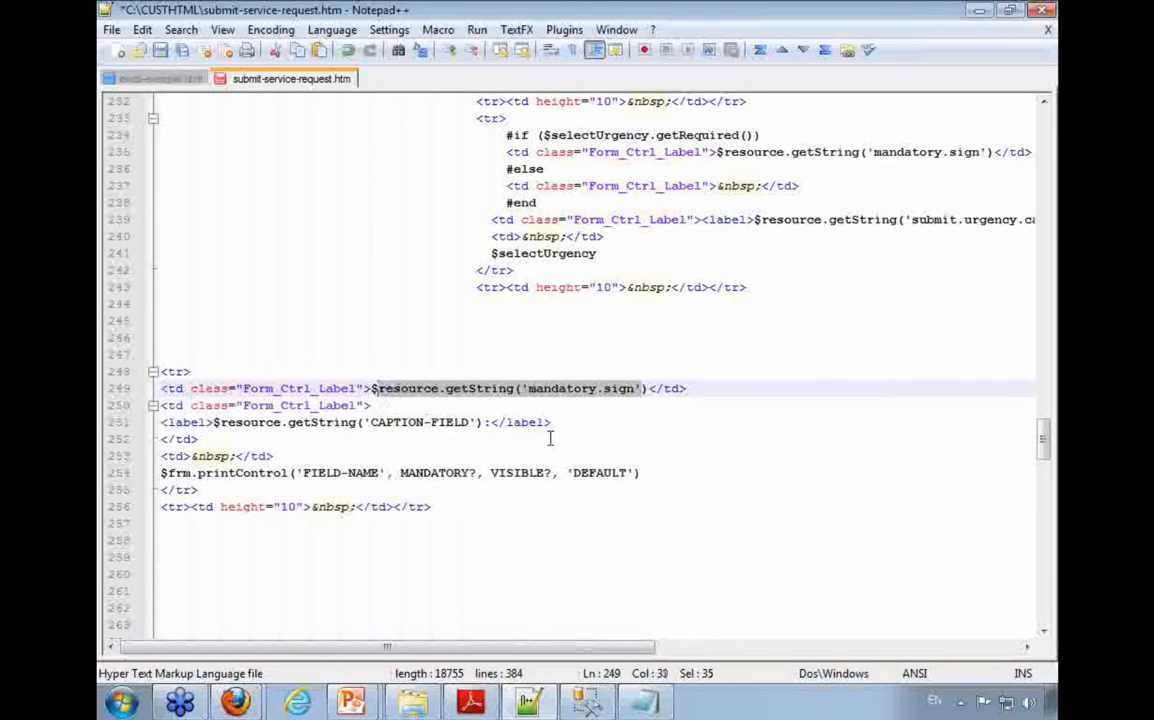
{"action": "key", "text": "alt+Tab"}
{"action": "scroll", "coordinate": [344, 418], "scroll_direction": "down", "scroll_amount": 4}
{"action": "left_click_drag", "start_coordinate": [280, 461], "coordinate": [404, 461]}
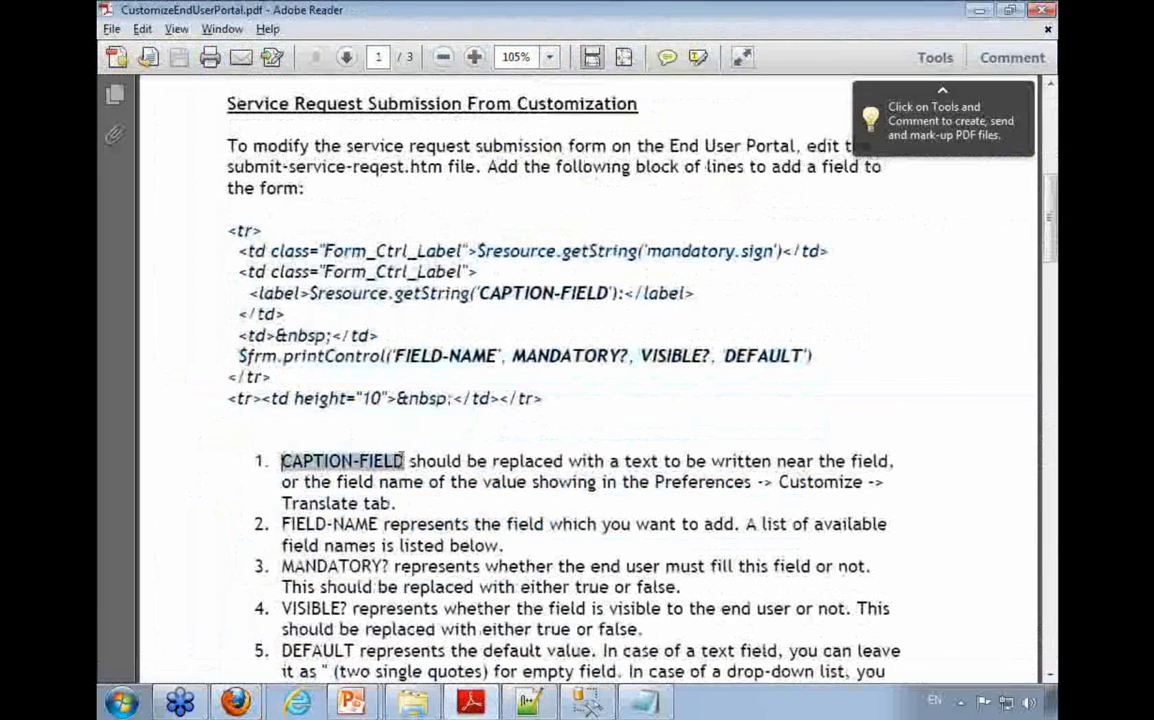
{"action": "left_click_drag", "start_coordinate": [489, 293], "coordinate": [607, 293]}
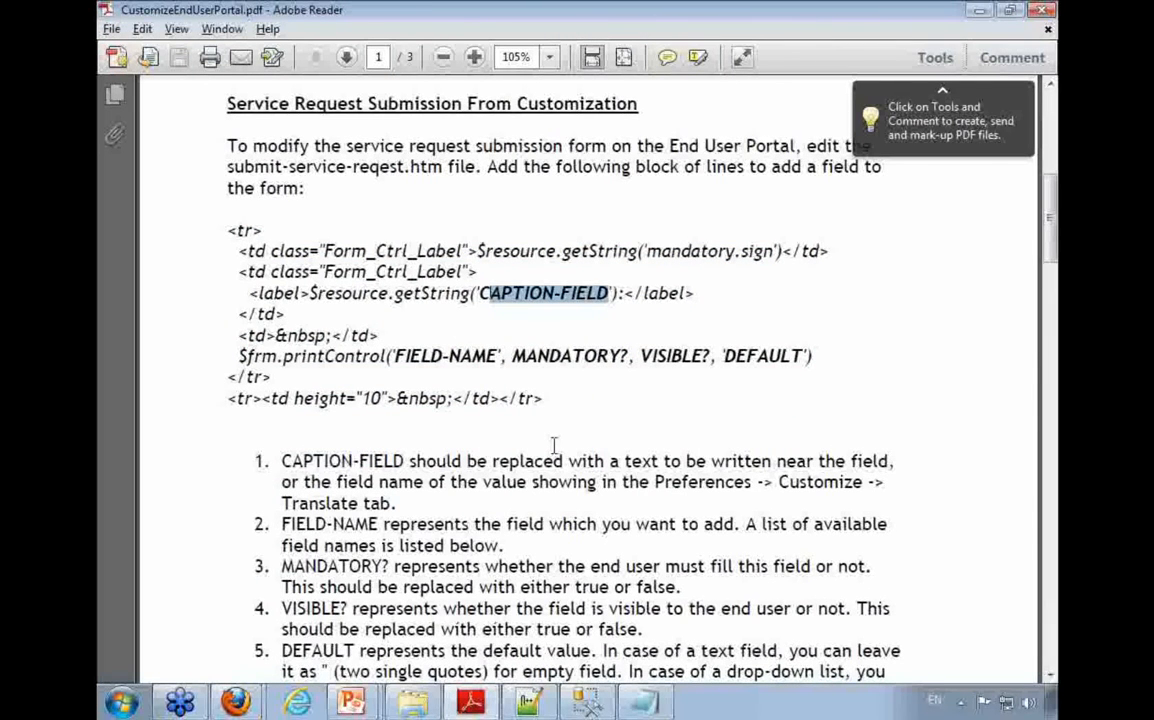
{"action": "key", "text": "alt+Tab"}
{"action": "left_click", "coordinate": [458, 438]}
{"action": "double_click", "coordinate": [468, 422]}
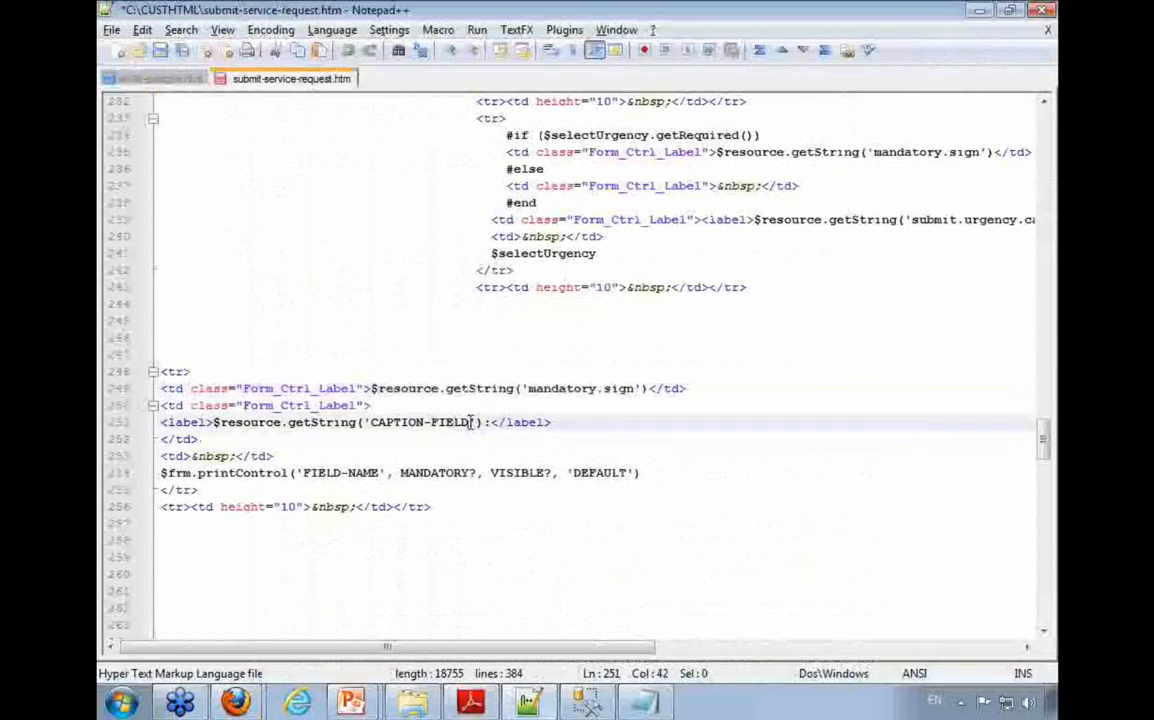
{"action": "type", "text": "er."}
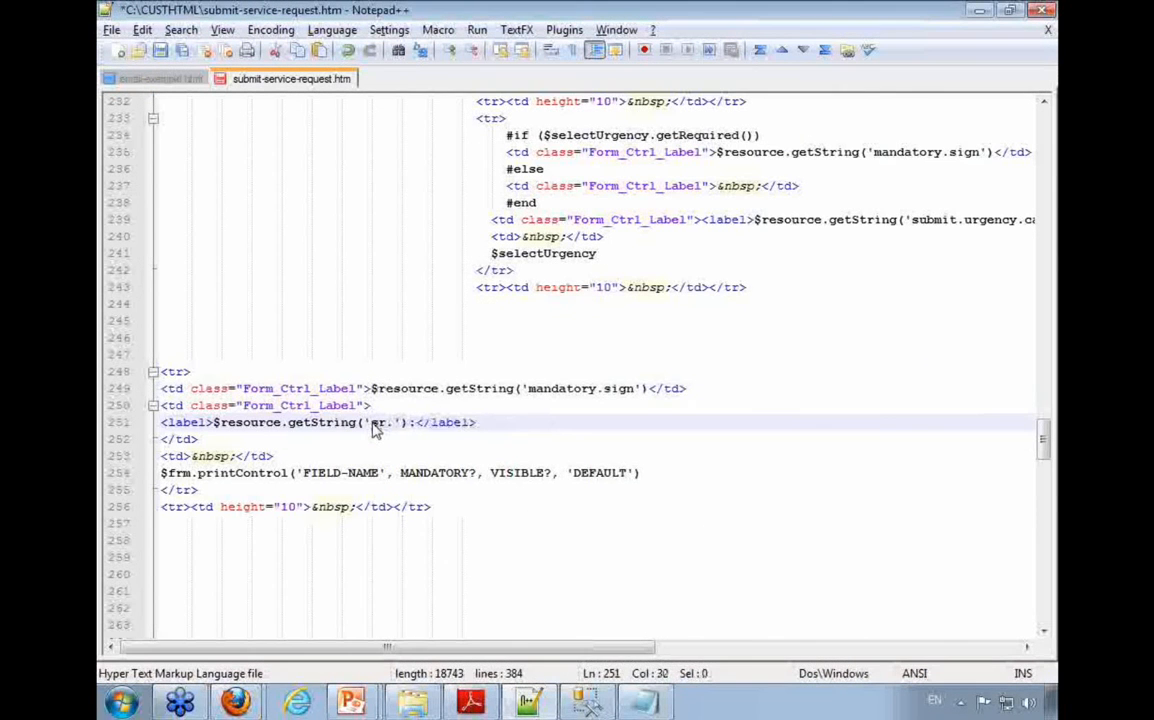
{"action": "type", "text": "location"}
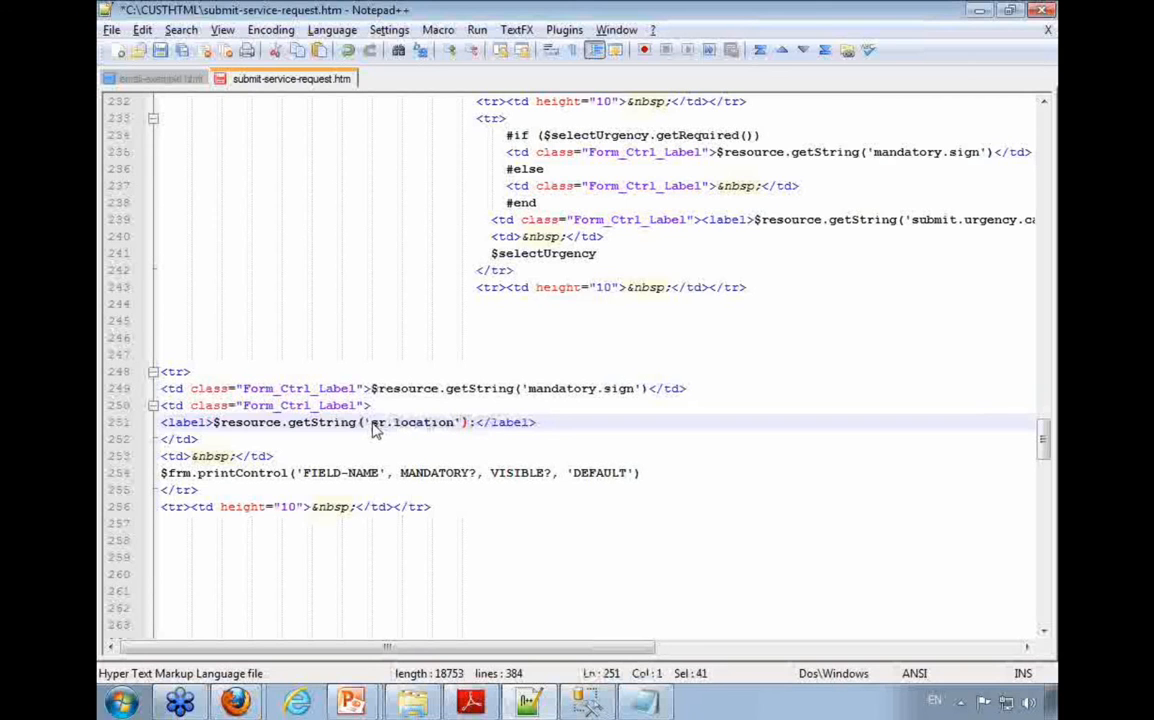
Step: Try the plain text Location as the label instead of the $resource.getString('sr.location') expression, and restore the expression
{"action": "key", "text": "shift+Home"}
{"action": "key", "text": "ctrl+shift+Right"}
{"action": "key", "text": "ctrl+shift+Right"}
{"action": "type", "text": "Location"}
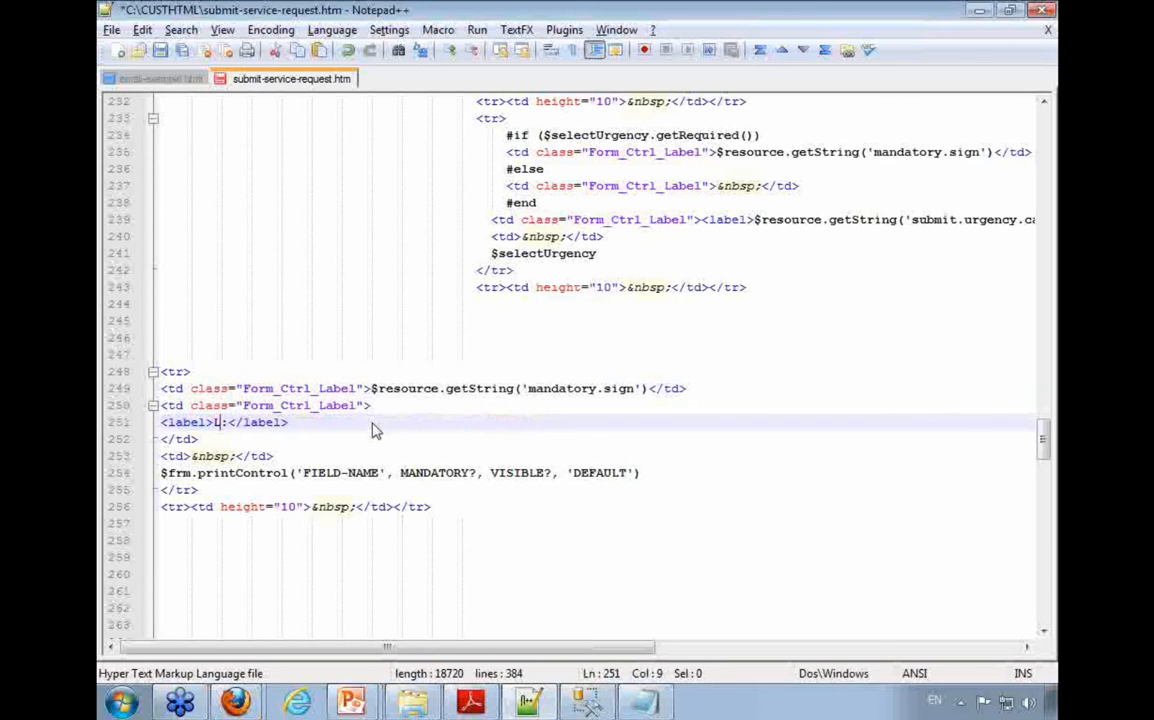
{"action": "type", "text": "n"}
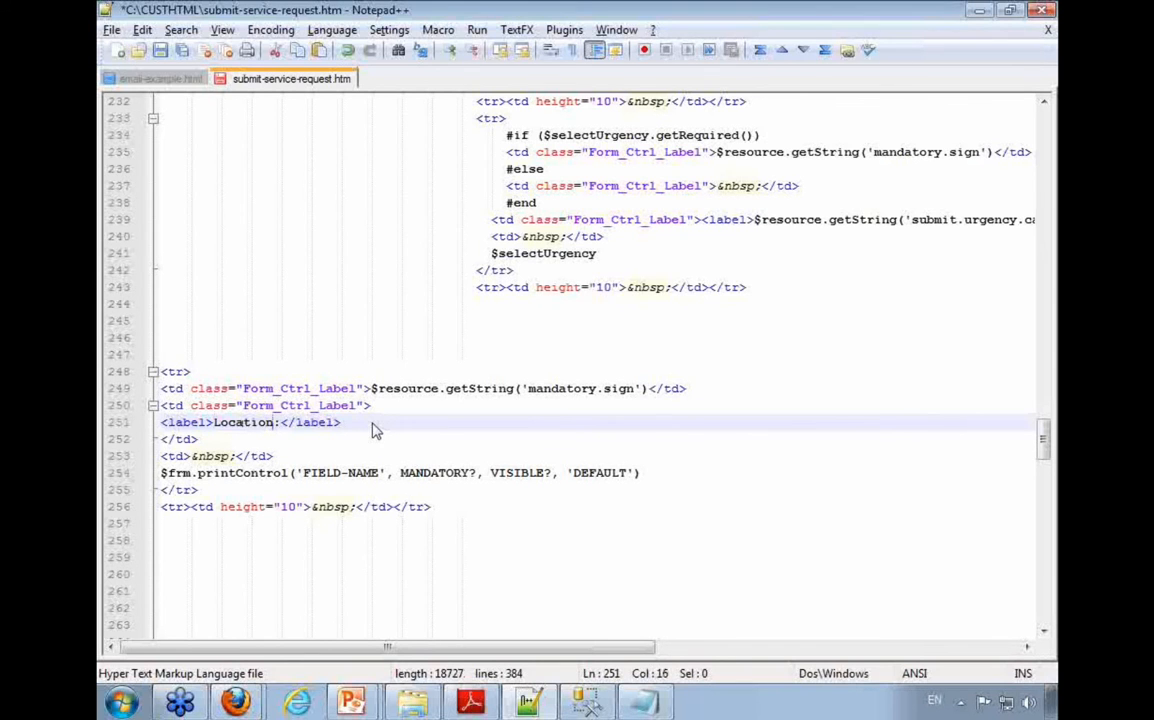
{"action": "key", "text": "ctrl+shift+Left"}
{"action": "type", "text": "$resource.getString('sr.location')"}
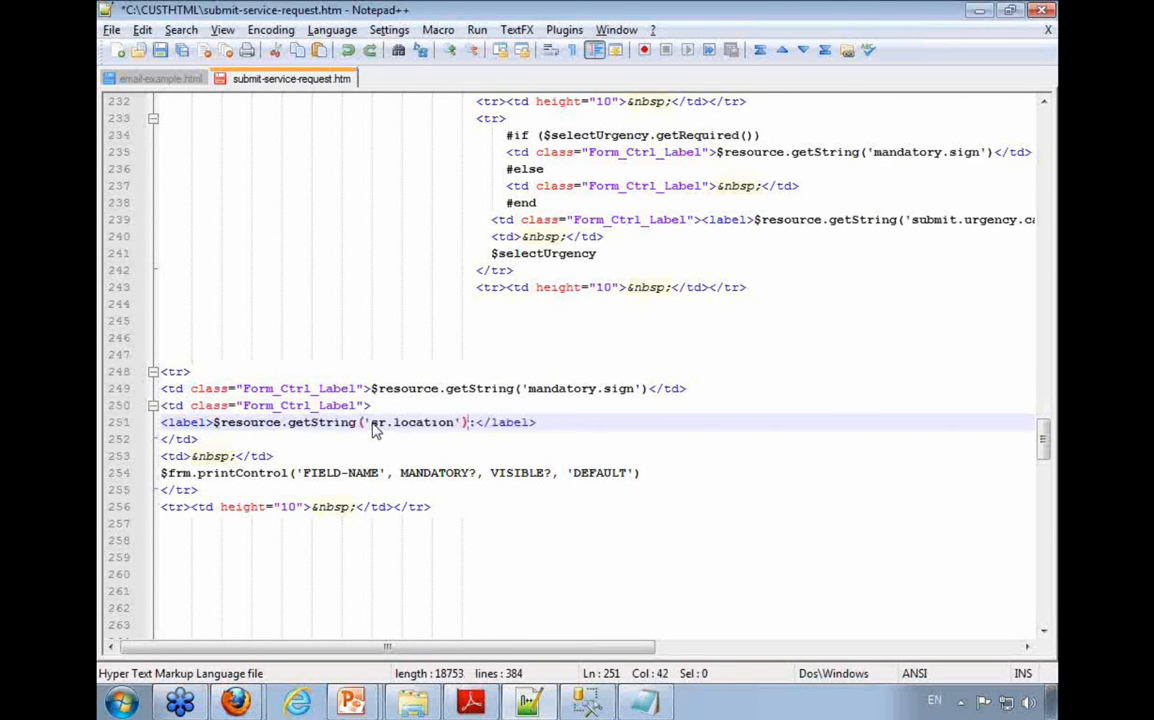
{"action": "key", "text": "Down"}
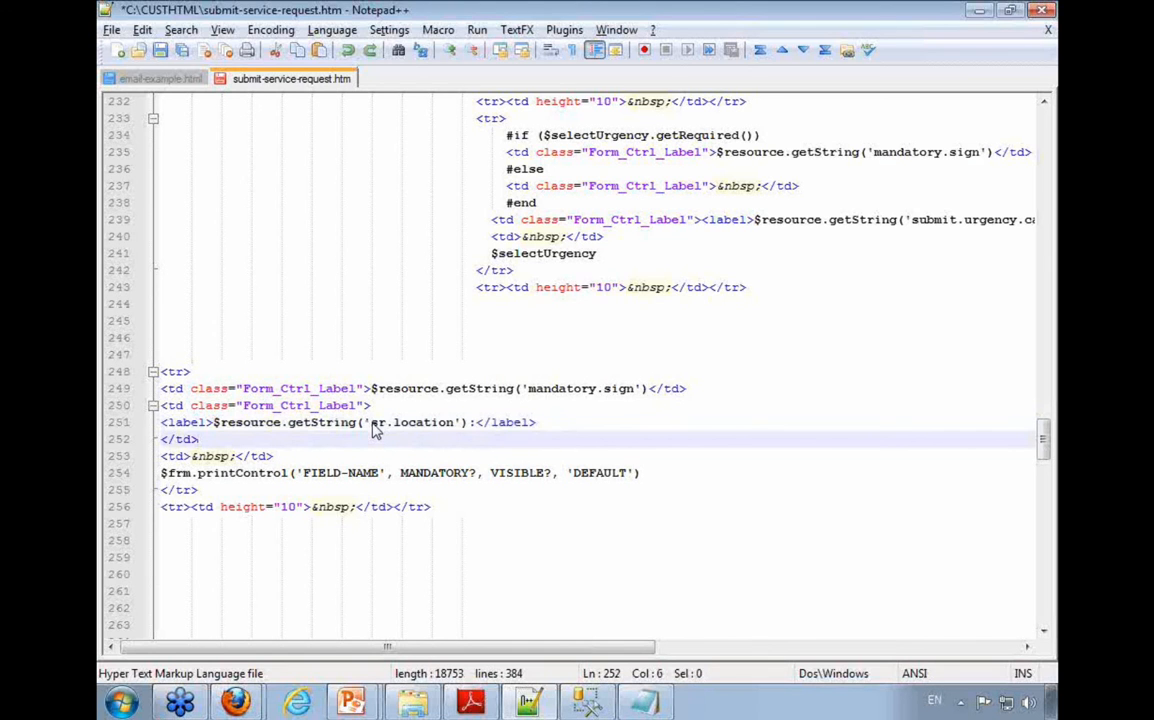
Step: Review the guide's explanations of the FIELD-NAME, MANDATORY?, VISIBLE? and DEFAULT parameters used in the printControl line
{"action": "key", "text": "alt+Tab"}
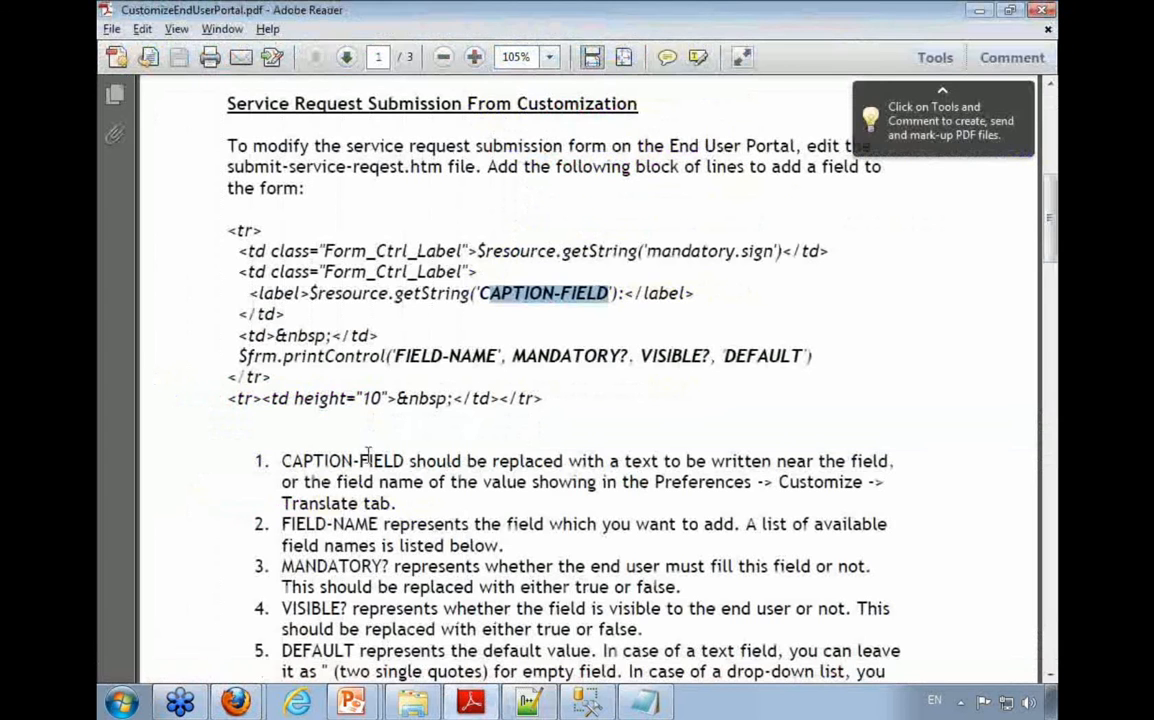
{"action": "left_click_drag", "start_coordinate": [281, 524], "coordinate": [378, 524]}
{"action": "left_click_drag", "start_coordinate": [281, 566], "coordinate": [388, 568]}
{"action": "left_click_drag", "start_coordinate": [281, 608], "coordinate": [437, 608]}
{"action": "left_click_drag", "start_coordinate": [281, 650], "coordinate": [354, 651]}
{"action": "left_click_drag", "start_coordinate": [396, 356], "coordinate": [806, 356]}
{"action": "left_click", "coordinate": [537, 540]}
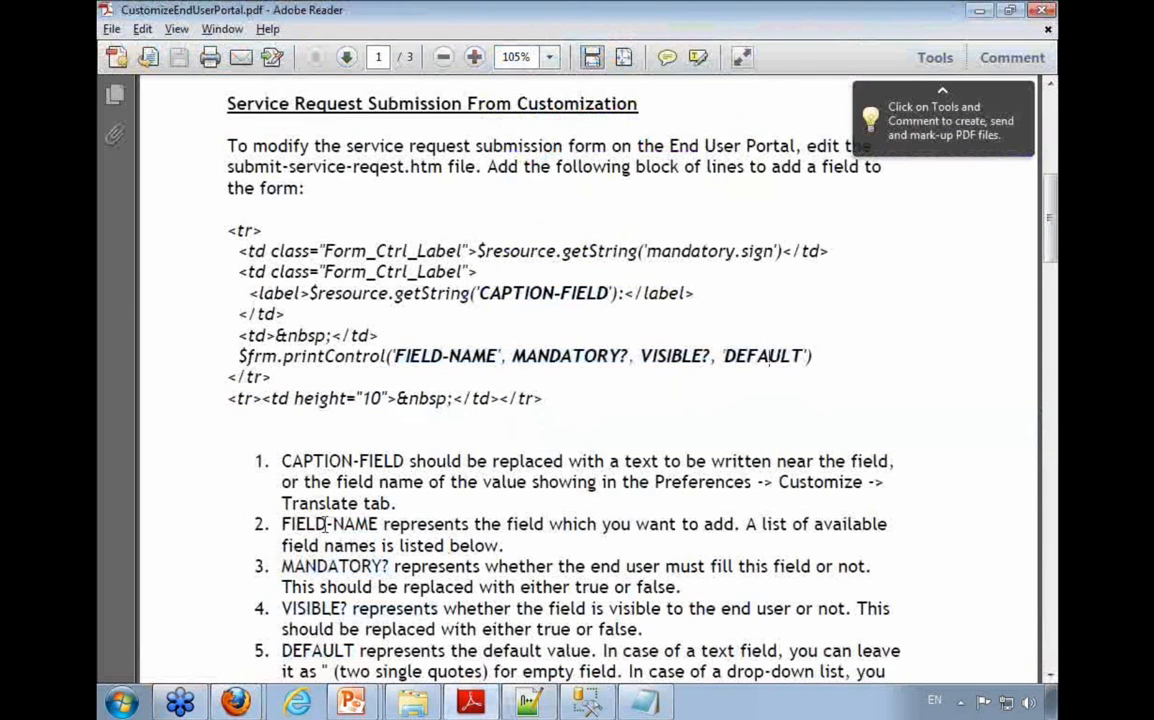
Step: Copy the location field name from the guide's list of available fields and put it in place of FIELD-NAME in the $frm.printControl line
{"action": "scroll", "coordinate": [384, 480], "scroll_direction": "down", "scroll_amount": 2}
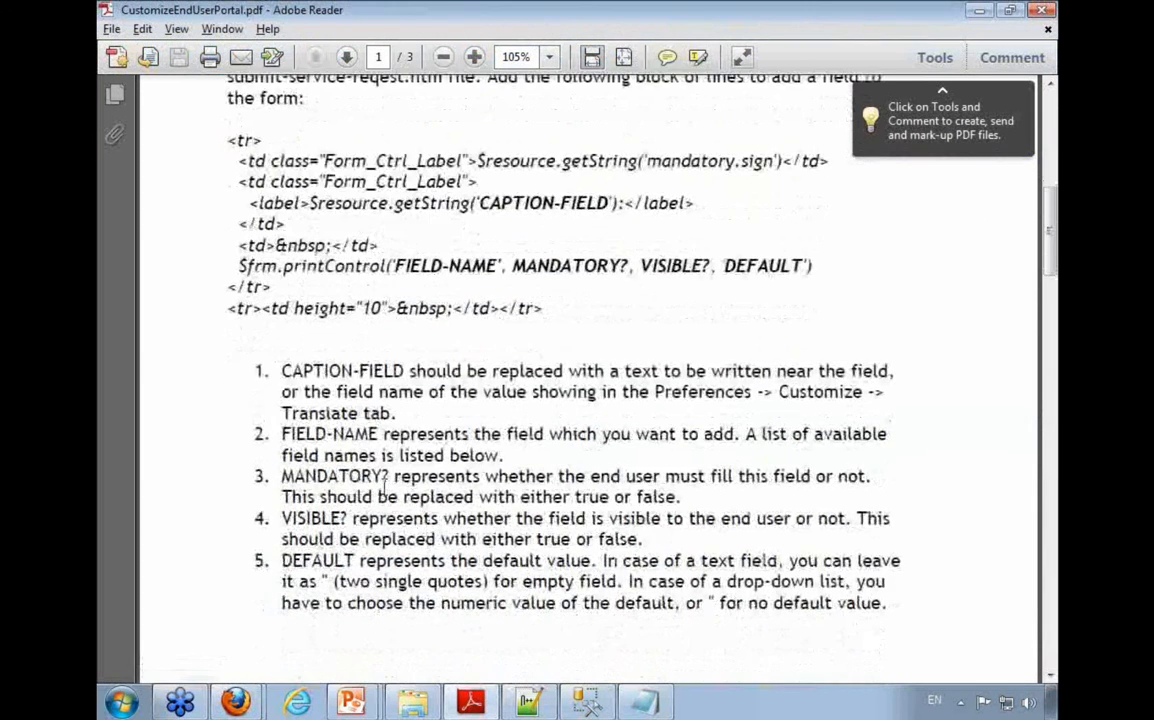
{"action": "left_click_drag", "start_coordinate": [283, 436], "coordinate": [533, 452]}
{"action": "scroll", "coordinate": [518, 468], "scroll_direction": "down", "scroll_amount": 9}
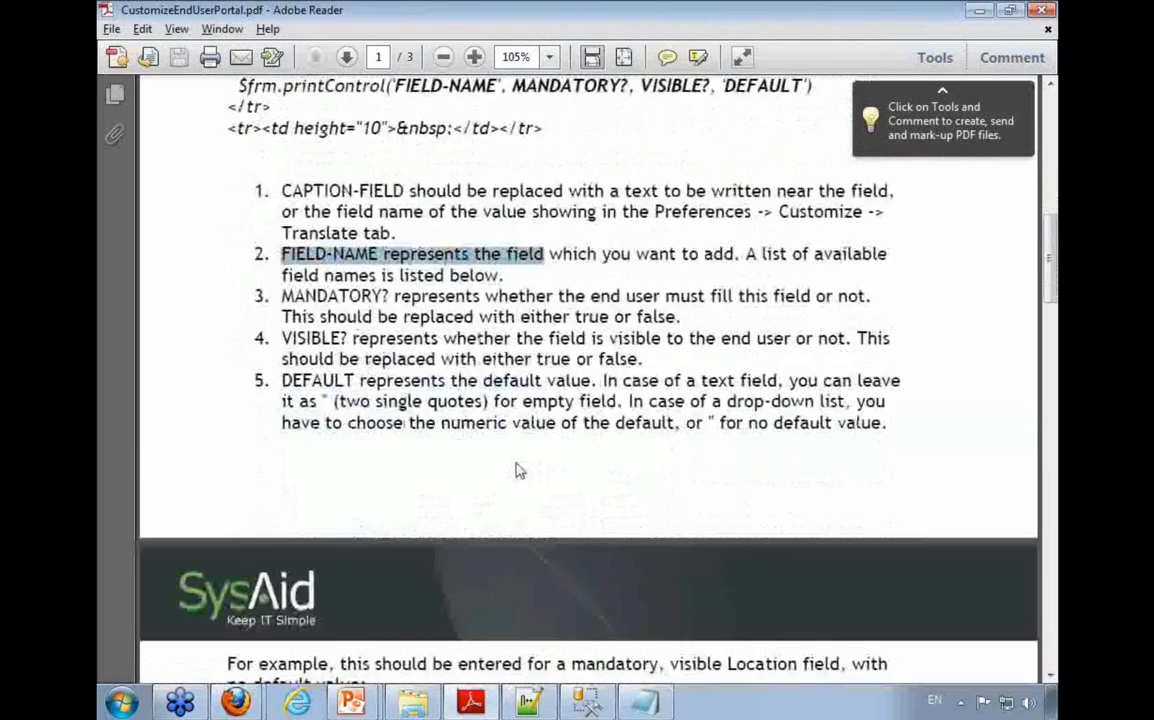
{"action": "scroll", "coordinate": [503, 503], "scroll_direction": "down", "scroll_amount": 14}
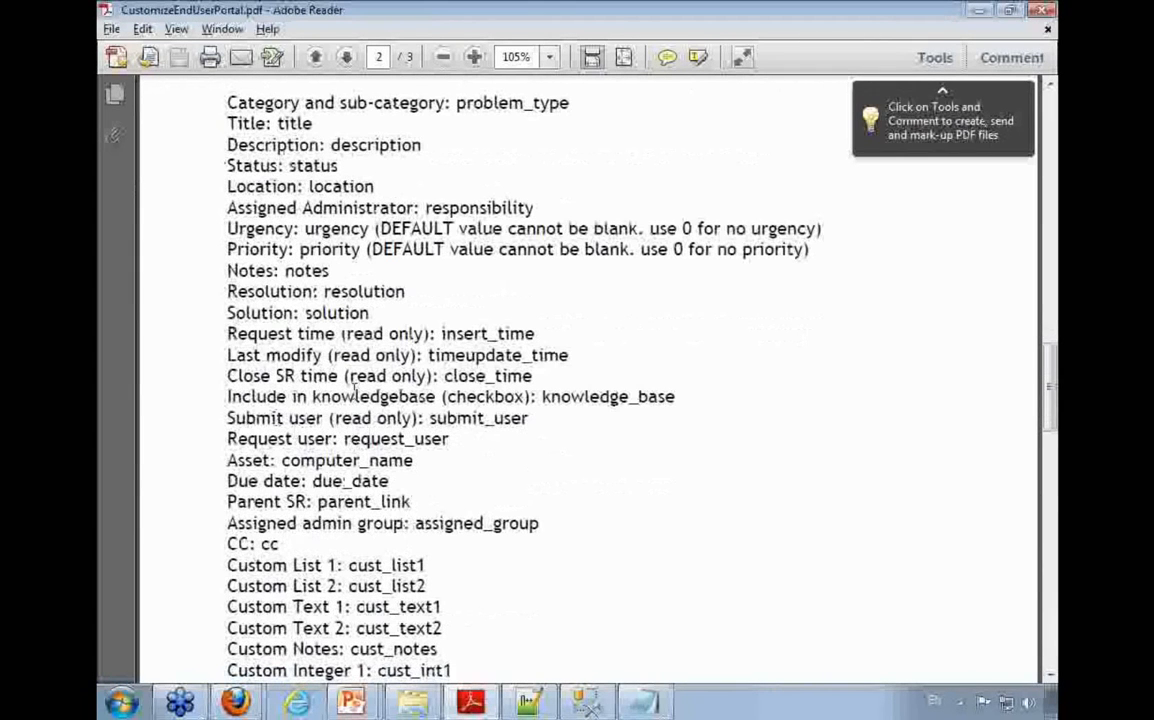
{"action": "left_click_drag", "start_coordinate": [237, 188], "coordinate": [292, 193]}
{"action": "double_click", "coordinate": [330, 187]}
{"action": "key", "text": "ctrl+c"}
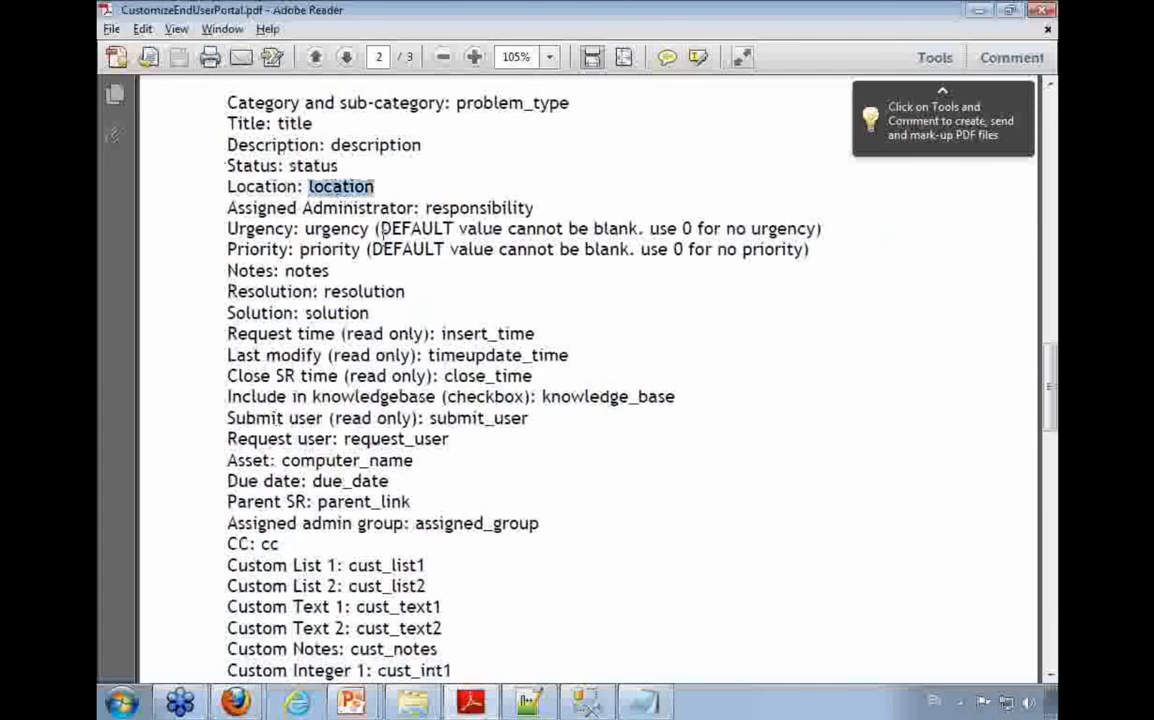
{"action": "key", "text": "alt+Tab"}
{"action": "left_click_drag", "start_coordinate": [304, 474], "coordinate": [462, 473]}
{"action": "key", "text": "ctrl+v"}
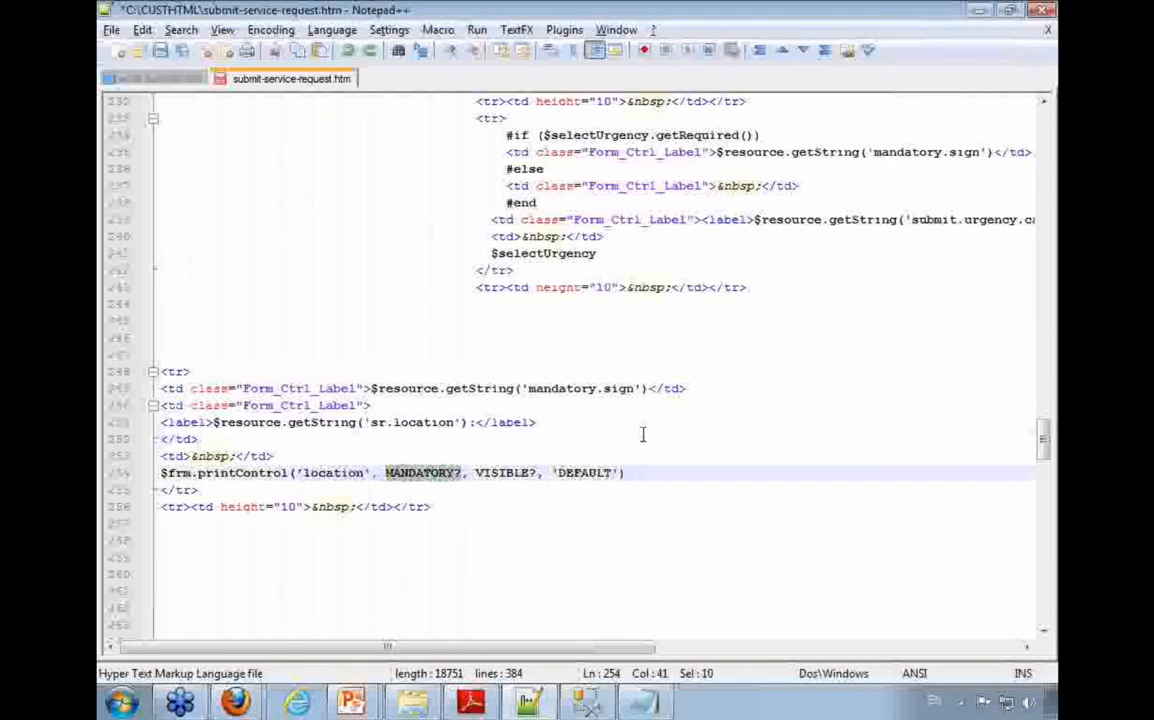
Step: Replace both the MANDATORY? and VISIBLE? parameters of the location printControl line with true
{"action": "key", "text": "Delete"}
{"action": "type", "text": "true"}
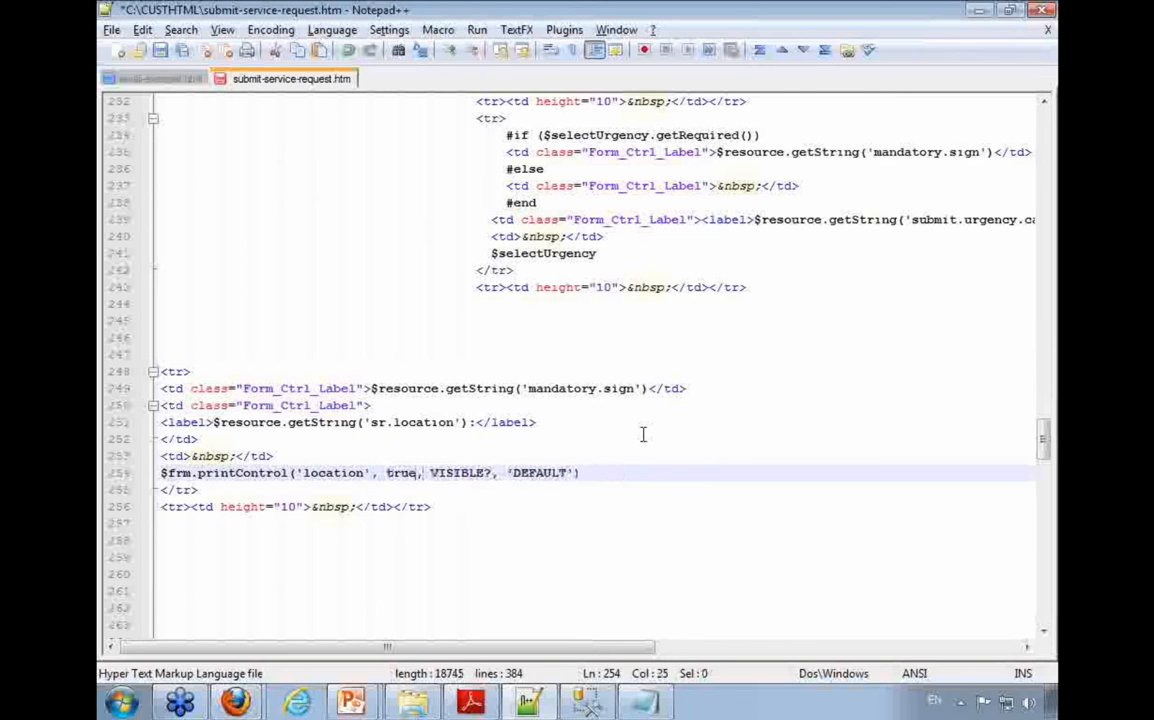
{"action": "key", "text": "shift+Right"}
{"action": "key", "text": "shift+Right"}
{"action": "key", "text": "shift+Right"}
{"action": "key", "text": "shift+Right"}
{"action": "key", "text": "shift+Right"}
{"action": "key", "text": "shift+Right"}
{"action": "key", "text": "shift+Right"}
{"action": "key", "text": "shift+Right"}
{"action": "key", "text": "Delete"}
{"action": "type", "text": "true"}
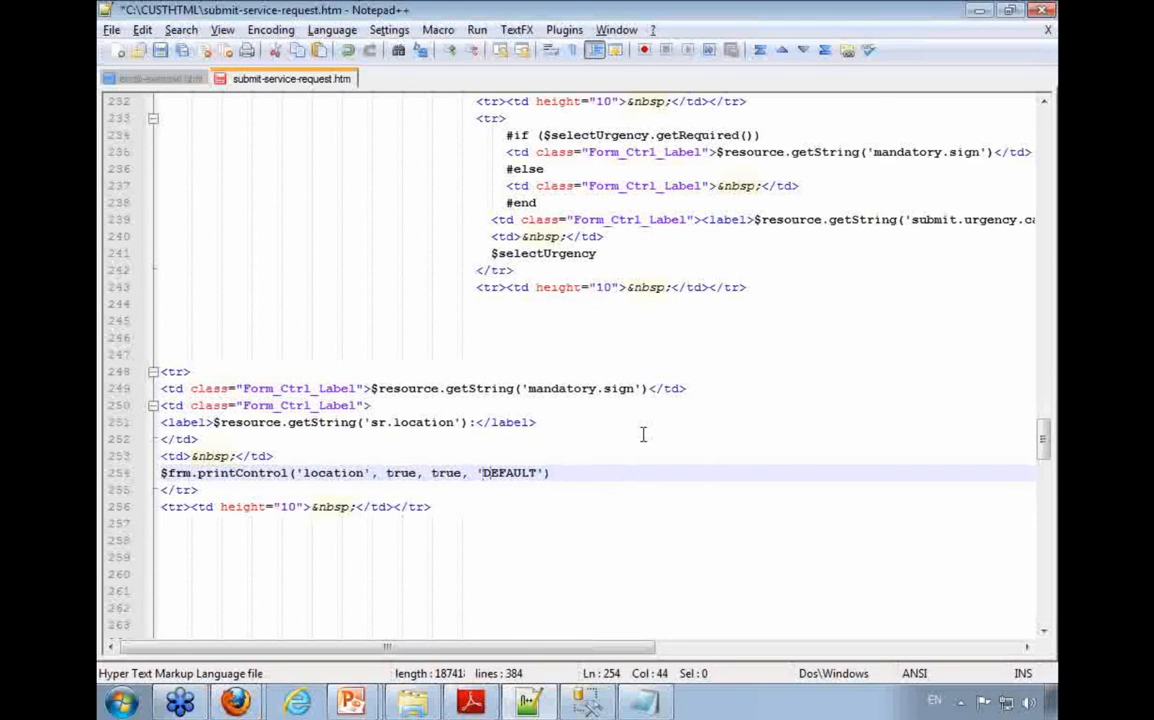
Step: Clear the DEFAULT text so only two single quotes remain as the default value, and save submit-service-request.htm
{"action": "key", "text": "shift+Right"}
{"action": "key", "text": "shift+Right"}
{"action": "key", "text": "shift+Right"}
{"action": "key", "text": "shift+Right"}
{"action": "key", "text": "shift+Right"}
{"action": "key", "text": "shift+Right"}
{"action": "key", "text": "Delete"}
{"action": "key", "text": "ctrl+s"}
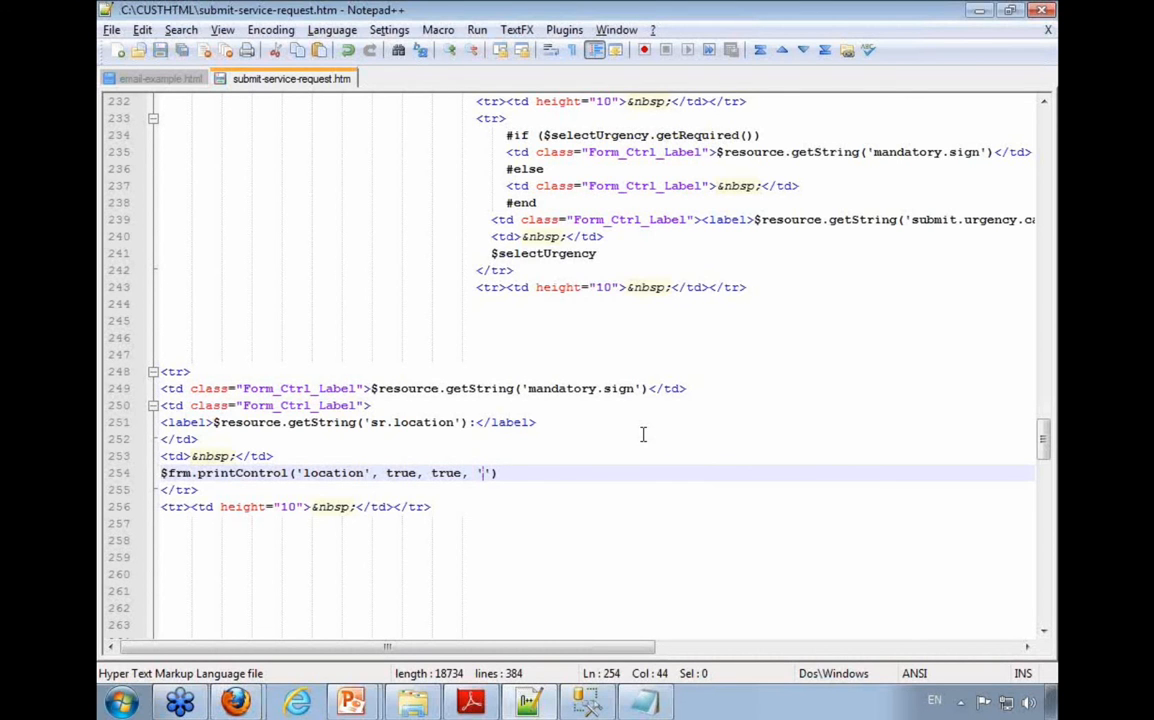
Step: Try removing the $resource.getString('mandatory.sign') expression from the location field's first cell, and undo the deletion
{"action": "double_click", "coordinate": [400, 472]}
{"action": "left_click_drag", "start_coordinate": [418, 473], "coordinate": [390, 473]}
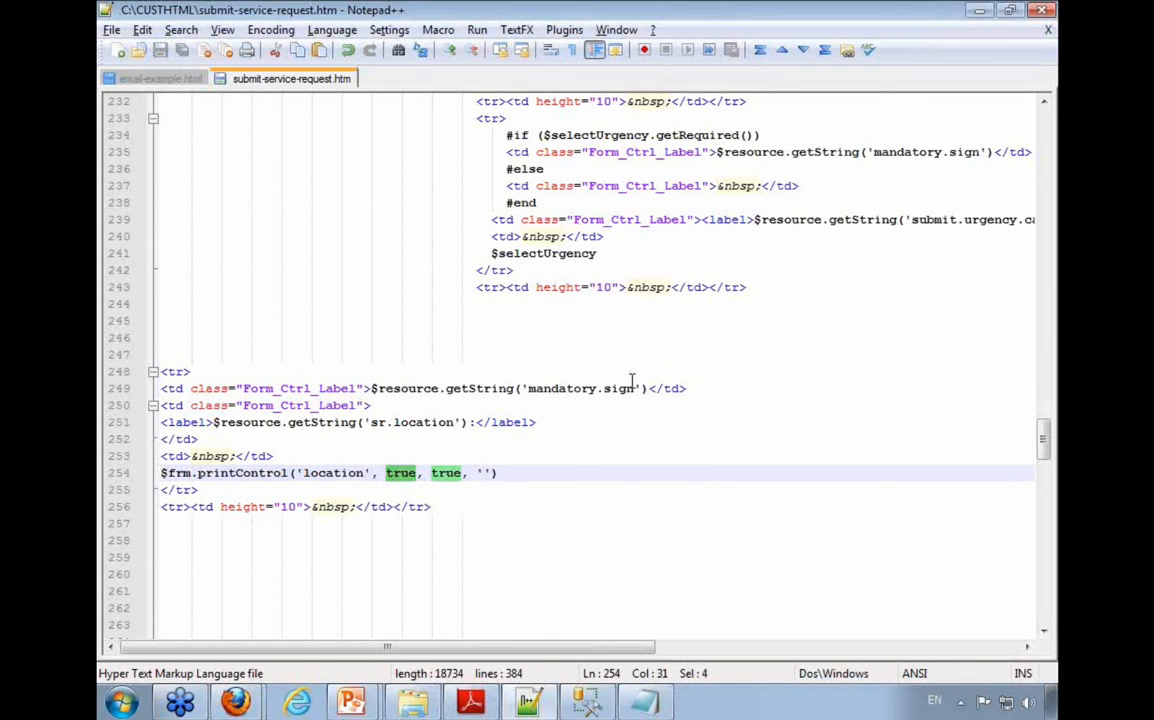
{"action": "left_click_drag", "start_coordinate": [650, 389], "coordinate": [371, 389]}
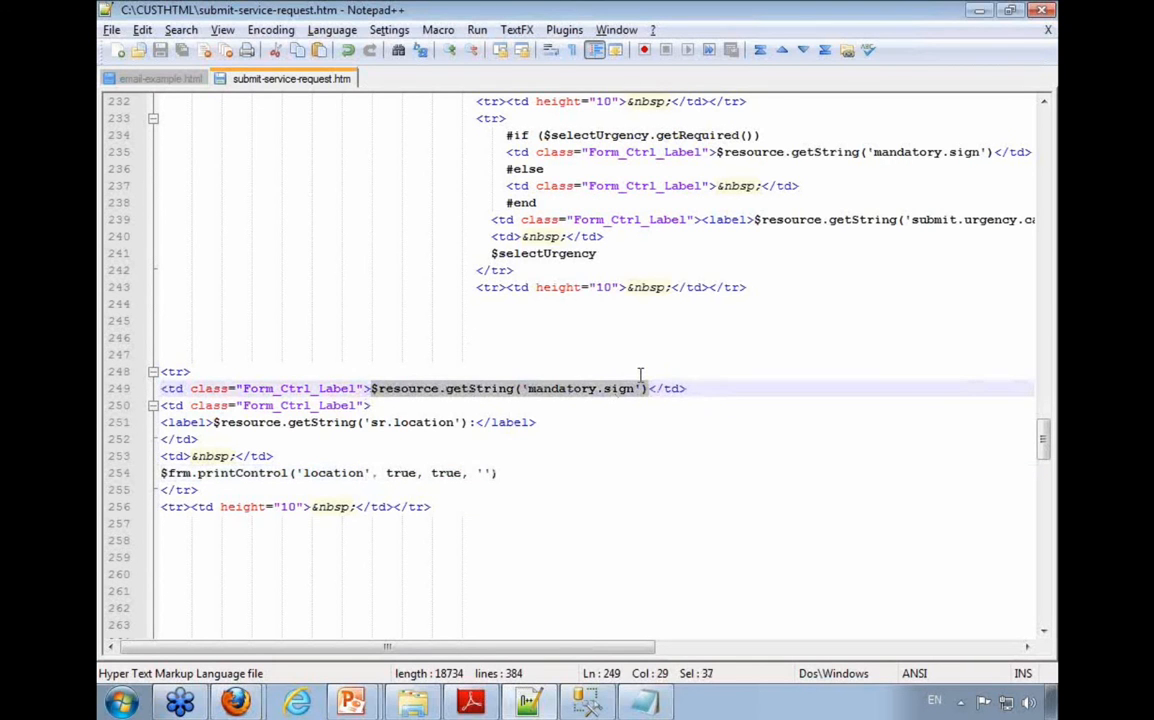
{"action": "key", "text": "Delete"}
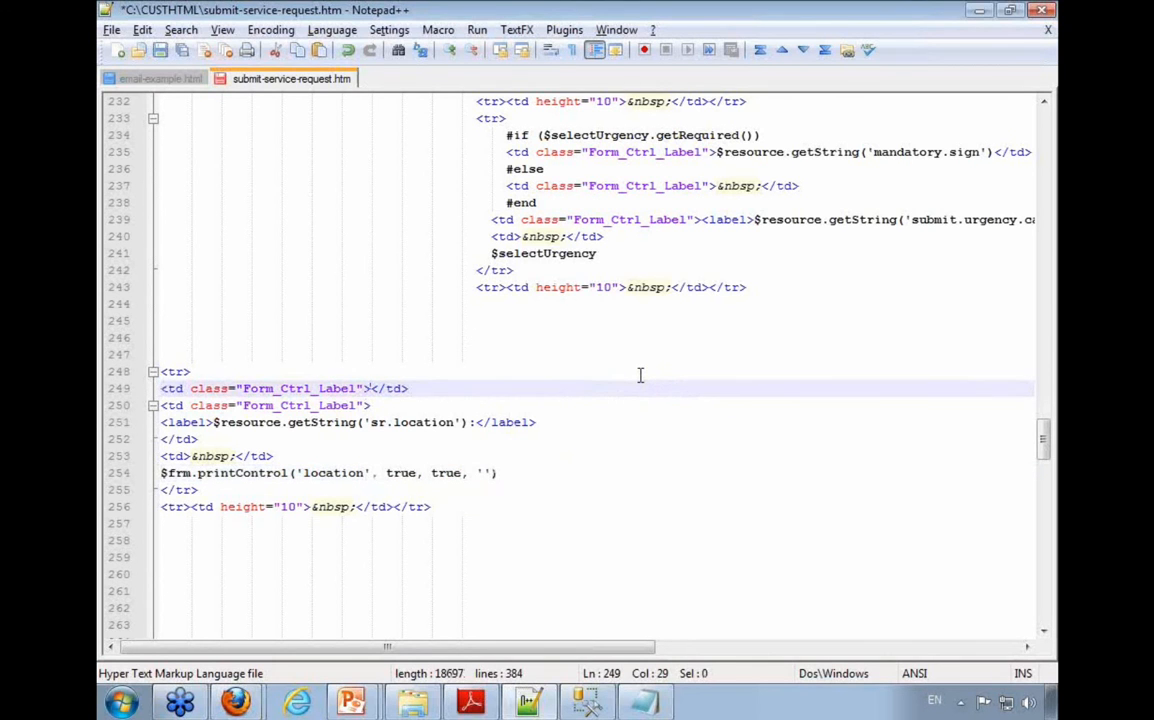
{"action": "key", "text": "ctrl+z"}
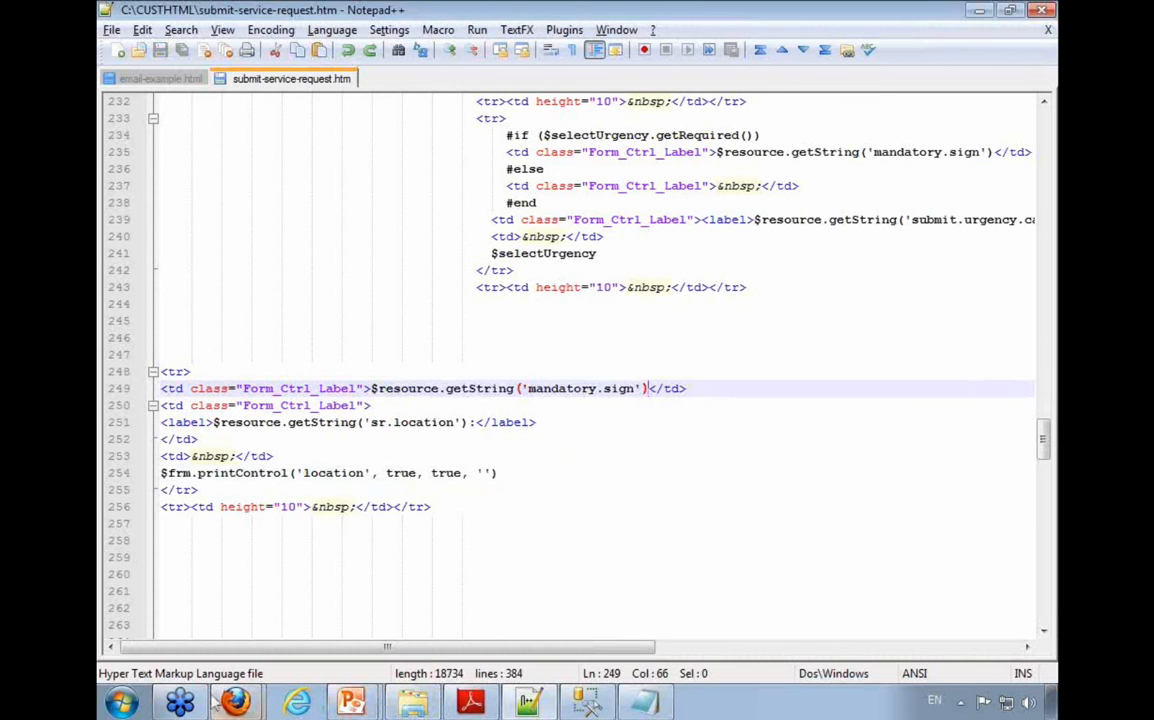
Step: Switch to SysAid in Firefox and reload the templates from the Customize Appearance page
{"action": "mouse_move", "coordinate": [236, 700]}
{"action": "left_click", "coordinate": [236, 632]}
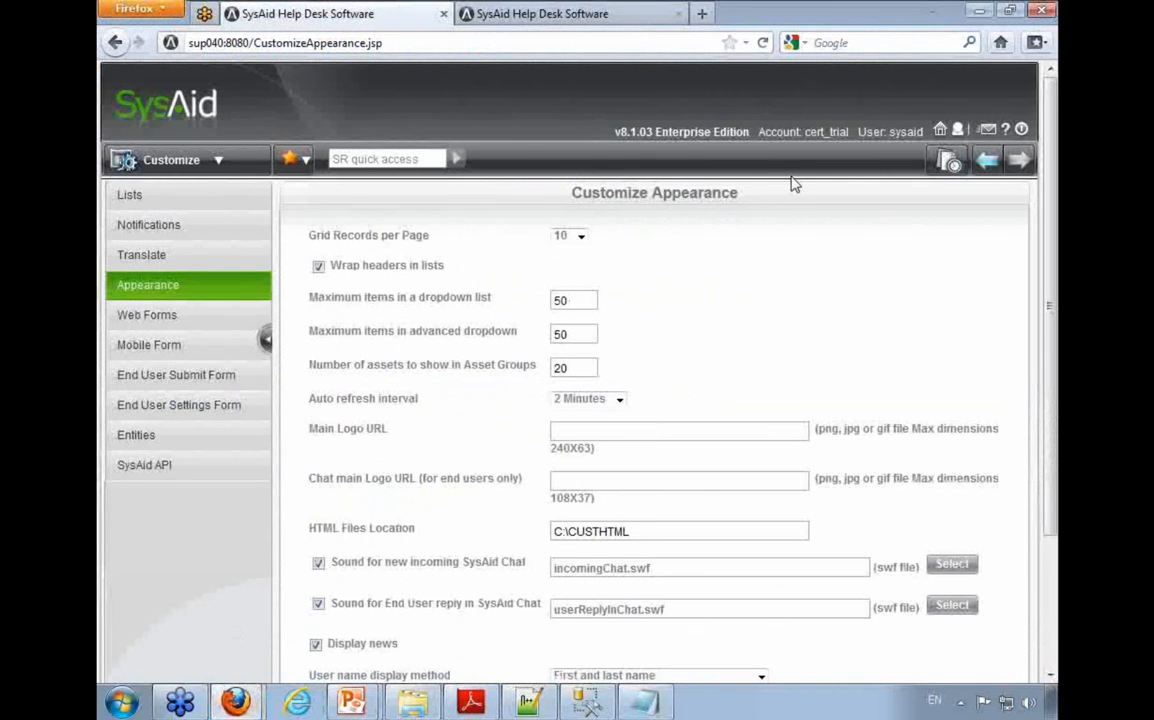
{"action": "left_click_drag", "start_coordinate": [739, 193], "coordinate": [570, 194]}
{"action": "scroll", "coordinate": [525, 497], "scroll_direction": "down", "scroll_amount": 3}
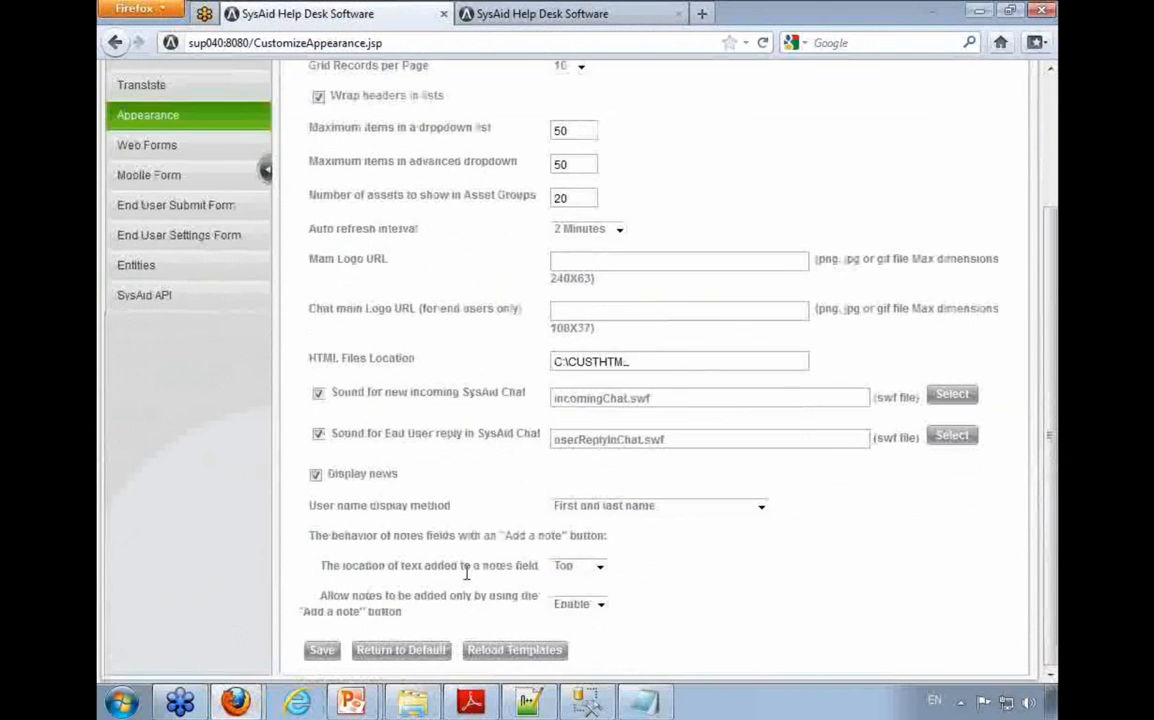
{"action": "scroll", "coordinate": [519, 657], "scroll_direction": "up", "scroll_amount": 3}
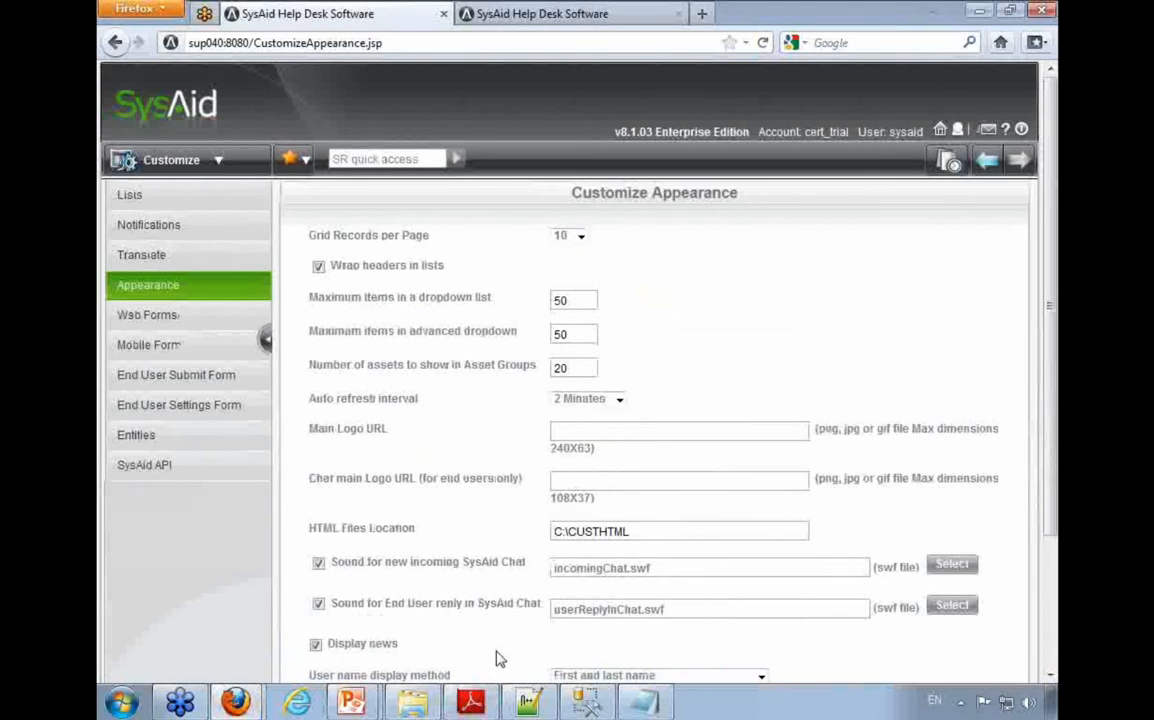
Step: Open the End-User Portal's Submit Service Request form and inspect the added Location field
{"action": "left_click", "coordinate": [955, 160]}
{"action": "left_click", "coordinate": [480, 352]}
{"action": "scroll", "coordinate": [505, 353], "scroll_direction": "down", "scroll_amount": 1}
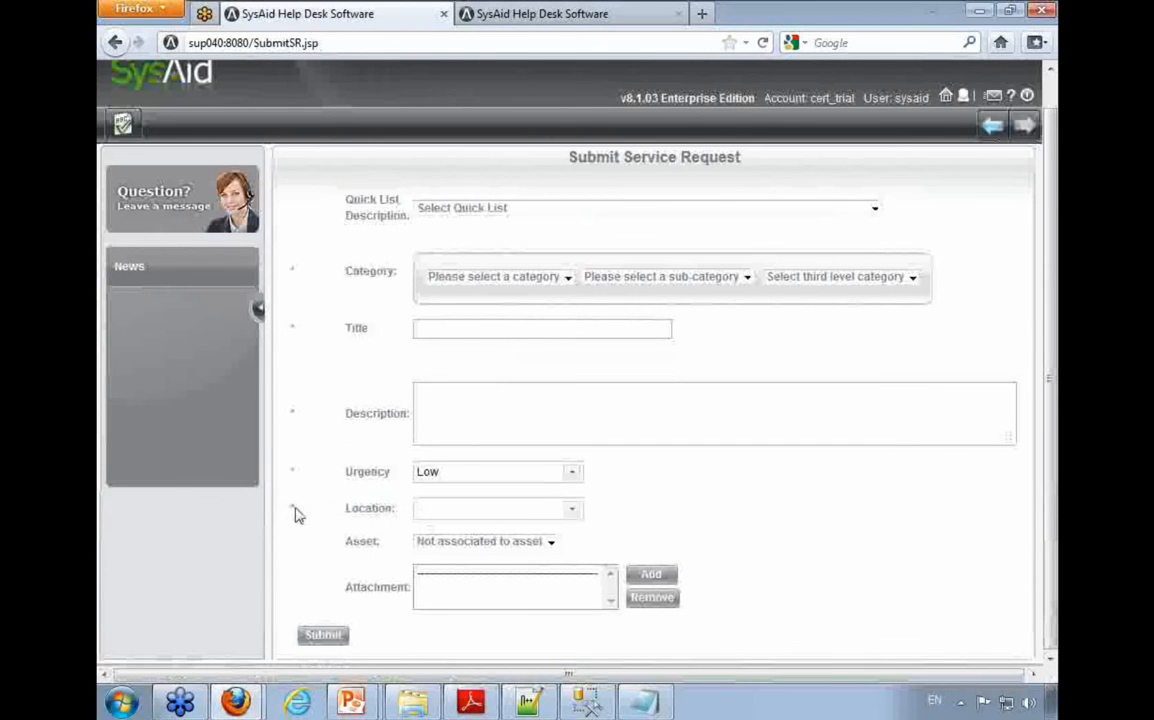
Step: Set the request's category to Servers, Active Directory, Unlock account and enter sd as its title
{"action": "left_click", "coordinate": [450, 278]}
{"action": "left_click", "coordinate": [480, 364]}
{"action": "left_click", "coordinate": [806, 277]}
{"action": "left_click", "coordinate": [800, 322]}
{"action": "scroll", "coordinate": [533, 363], "scroll_direction": "up", "scroll_amount": 1}
{"action": "left_click", "coordinate": [543, 342]}
{"action": "type", "text": "sd"}
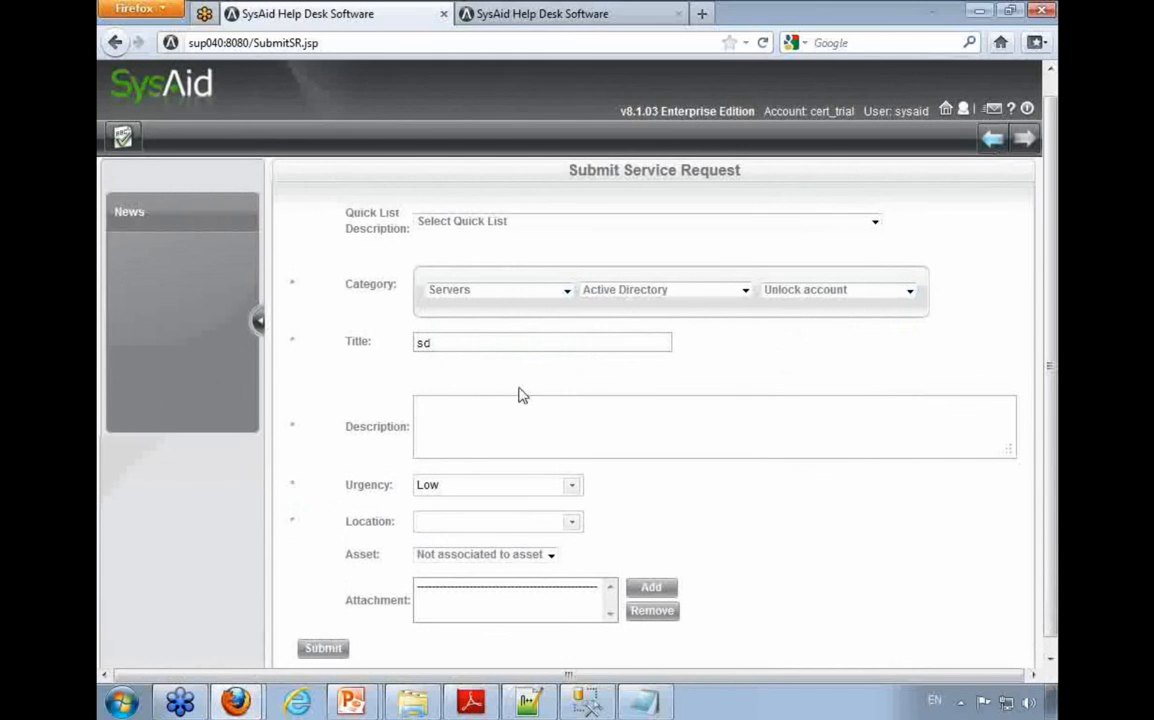
Step: Enter hbgv as the description and submit the request with the Location field left empty to test the mandatory setting
{"action": "left_click", "coordinate": [510, 420]}
{"action": "type", "text": "hbgv"}
{"action": "scroll", "coordinate": [370, 520], "scroll_direction": "down", "scroll_amount": 1}
{"action": "left_click", "coordinate": [330, 636]}
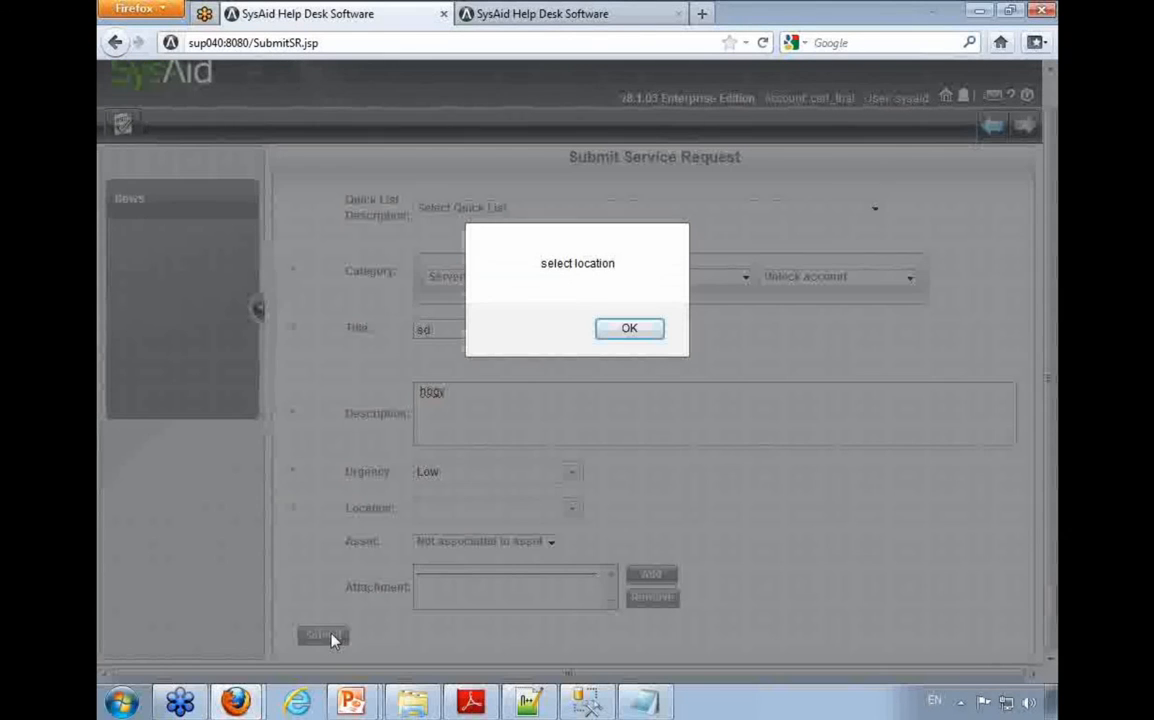
Step: Dismiss the missing-location alert and check the Location list on the Submit Service Request form
{"action": "left_click", "coordinate": [629, 330]}
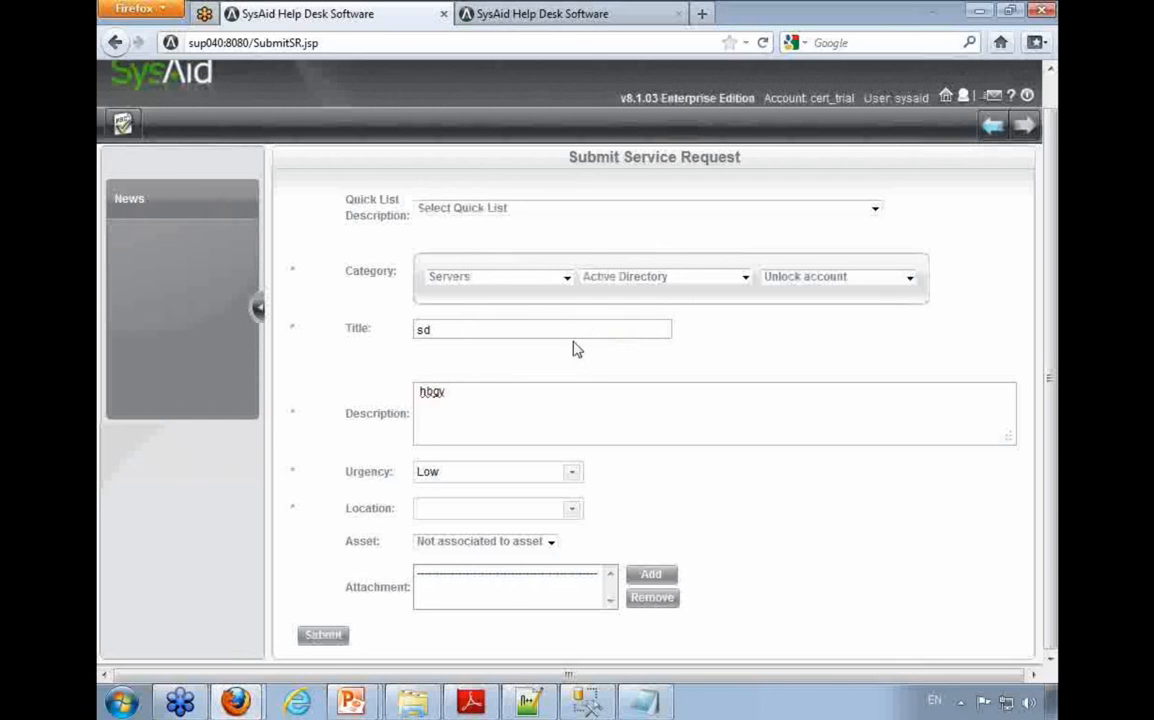
{"action": "left_click", "coordinate": [560, 512]}
{"action": "left_click", "coordinate": [696, 510]}
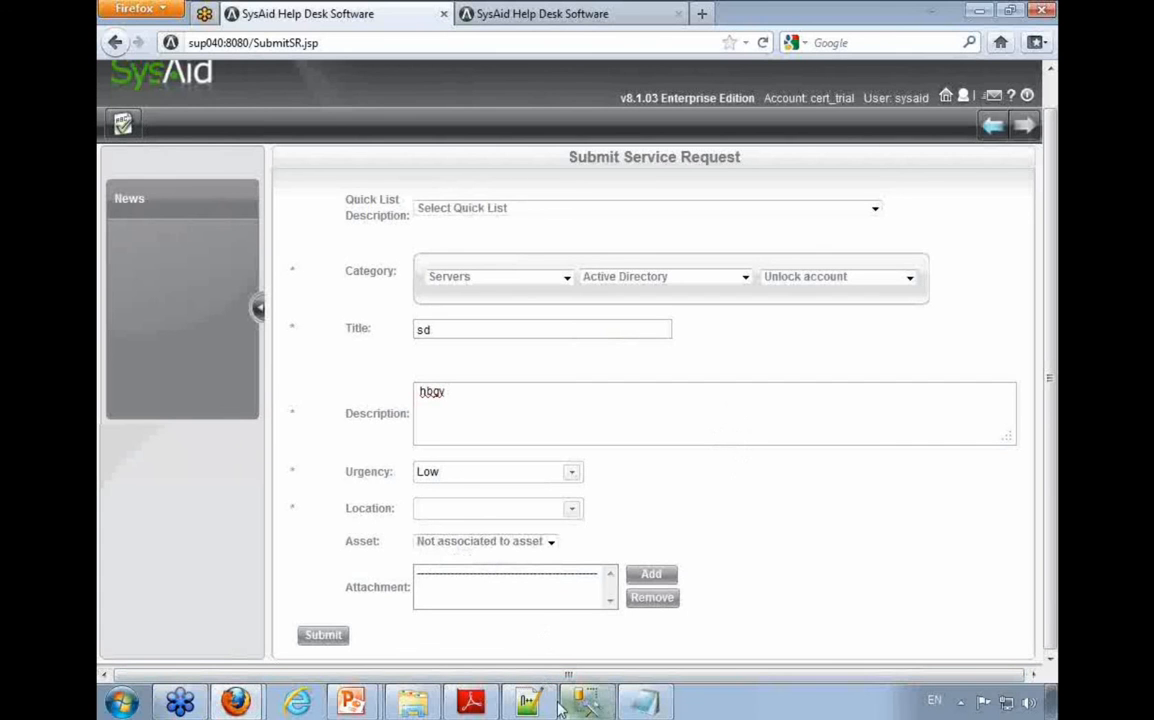
Step: Switch to submit-service-request.htm in Notepad++ and place the cursor on the empty line directly above the Location field code
{"action": "mouse_move", "coordinate": [524, 700]}
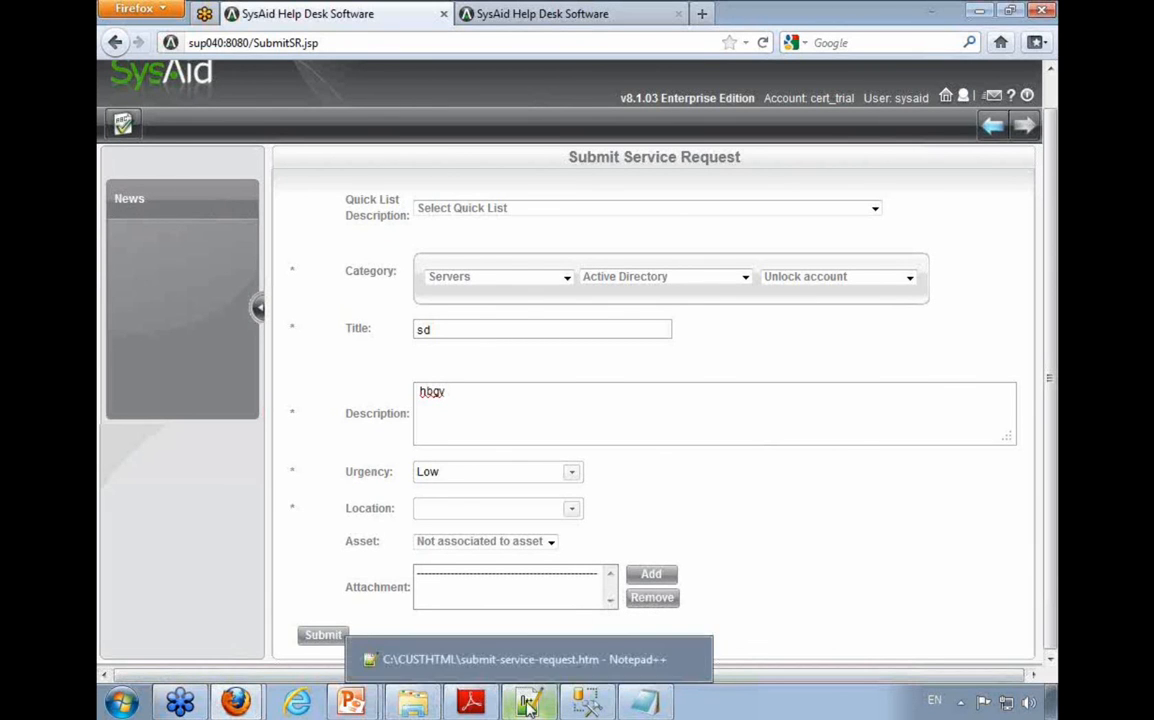
{"action": "left_click", "coordinate": [531, 657]}
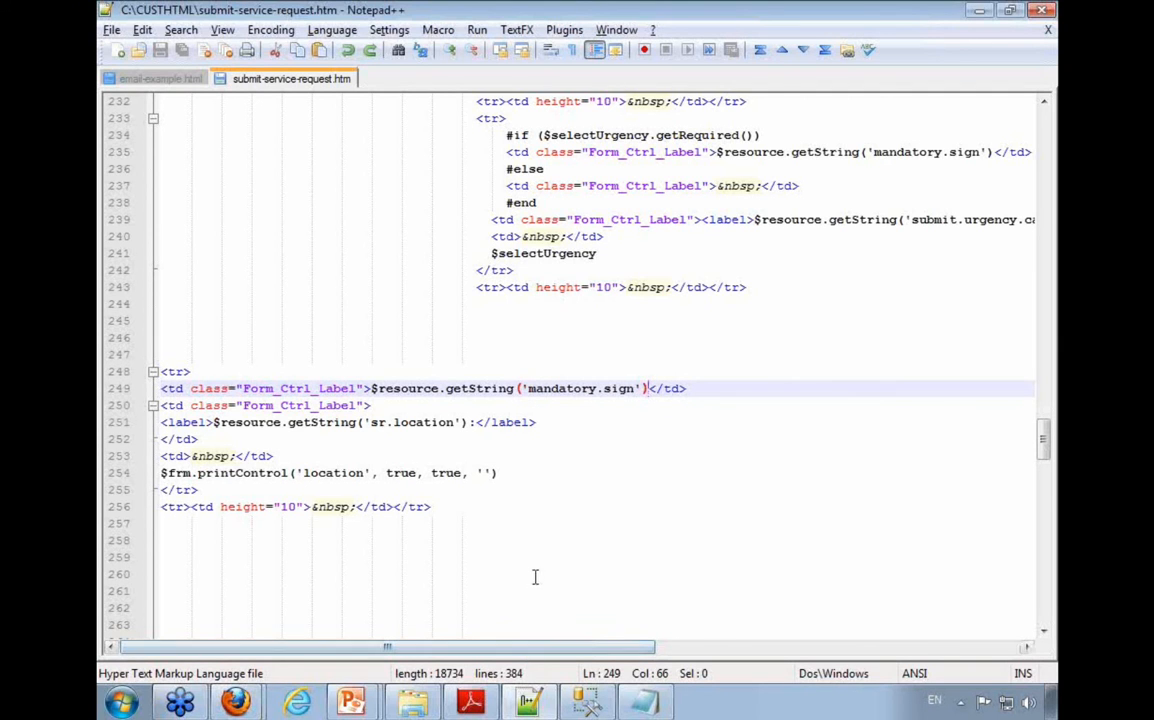
{"action": "left_click", "coordinate": [309, 354]}
{"action": "left_click", "coordinate": [542, 360]}
{"action": "key", "text": "Home"}
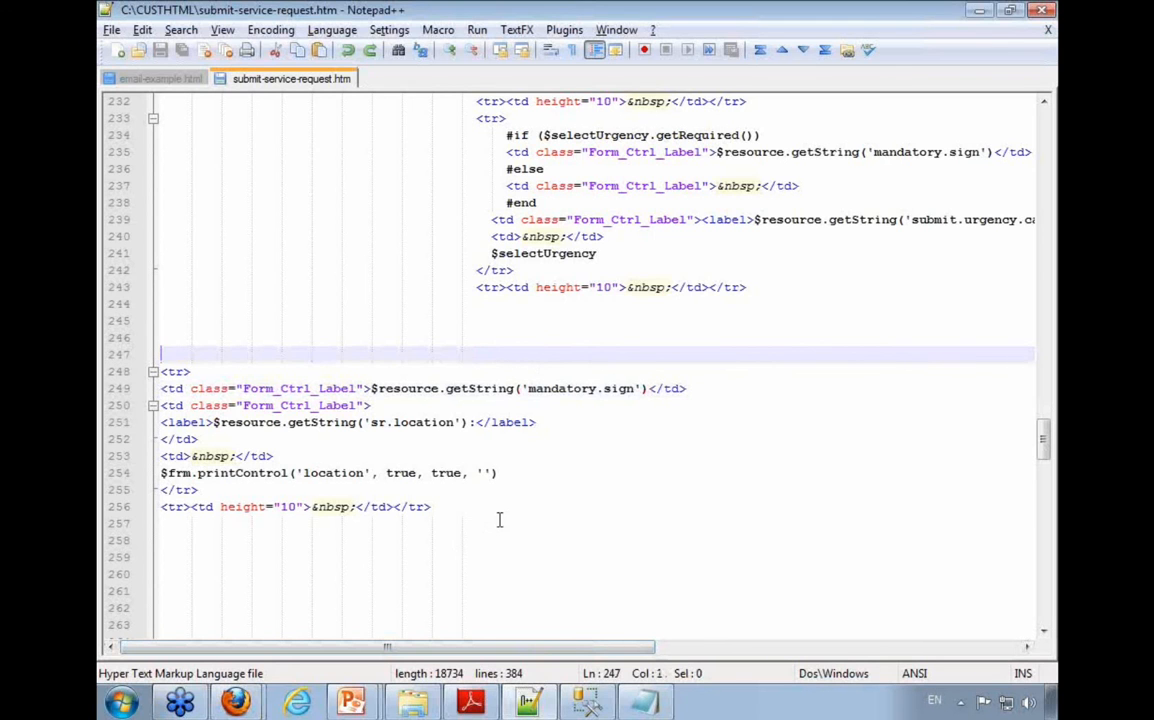
{"action": "left_click_drag", "start_coordinate": [490, 523], "coordinate": [160, 372]}
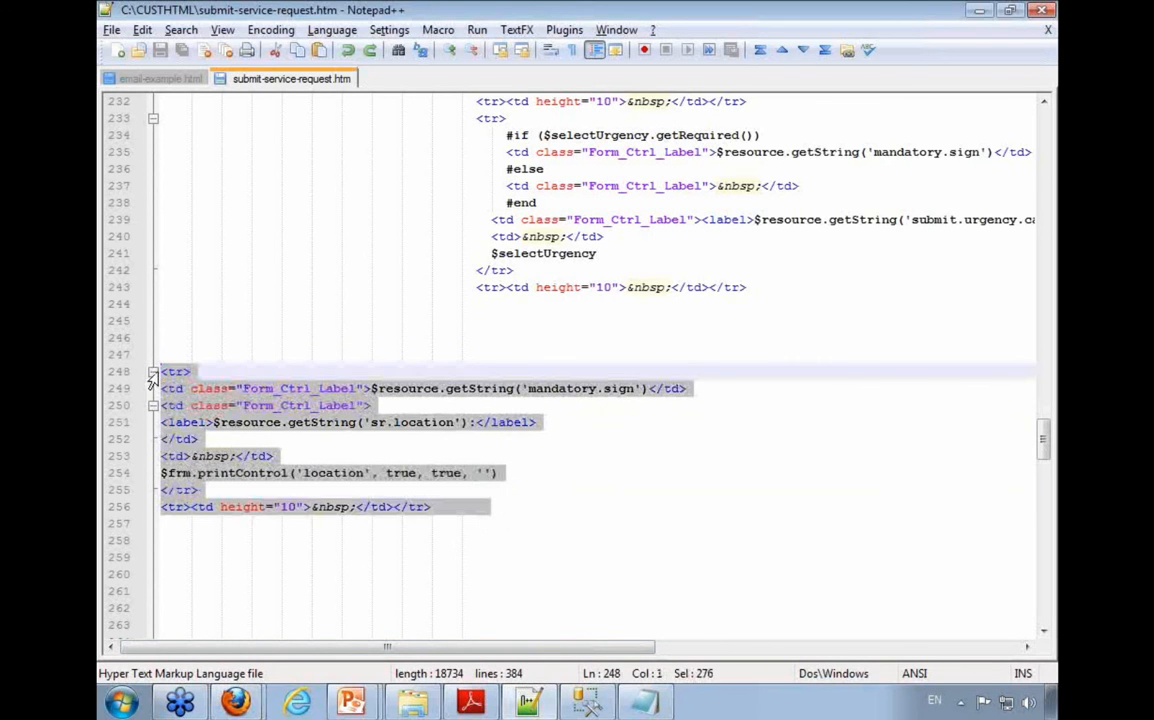
{"action": "left_click", "coordinate": [232, 354]}
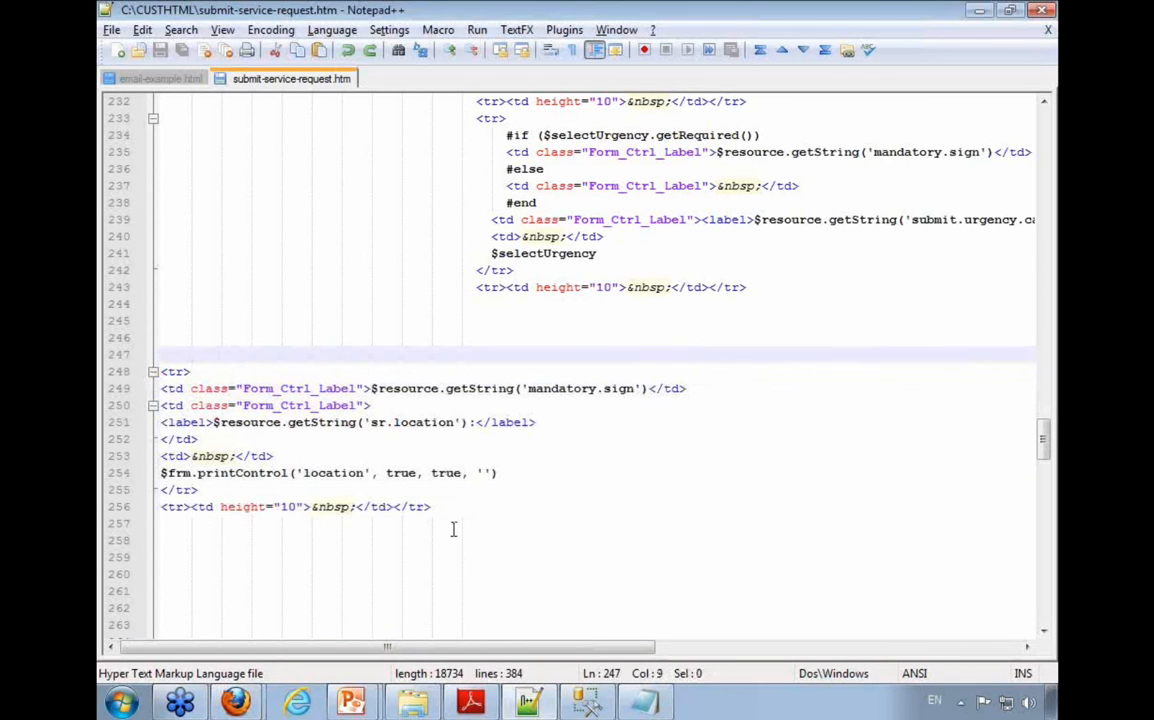
Step: Switch to CustomizeEndUserPortal.pdf in Adobe Reader and examine the Conditional Texts/Fields syntax and its companyName example
{"action": "left_click", "coordinate": [471, 702]}
{"action": "scroll", "coordinate": [491, 648], "scroll_direction": "down", "scroll_amount": 15}
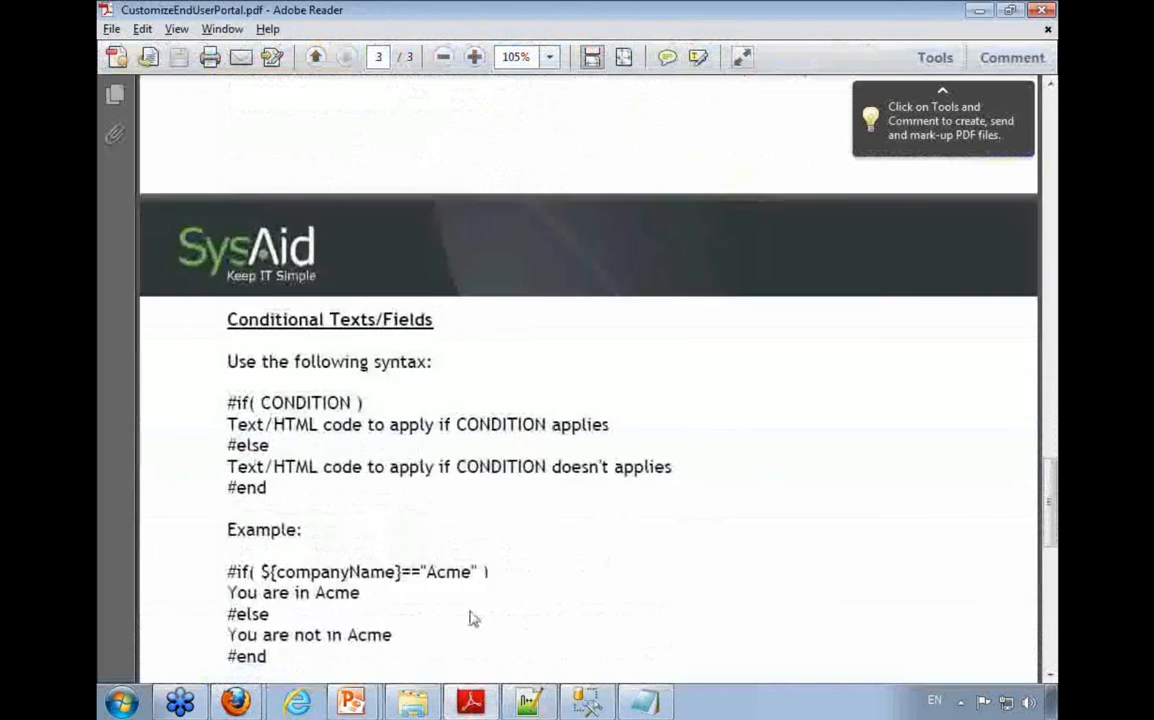
{"action": "scroll", "coordinate": [367, 481], "scroll_direction": "down", "scroll_amount": 3}
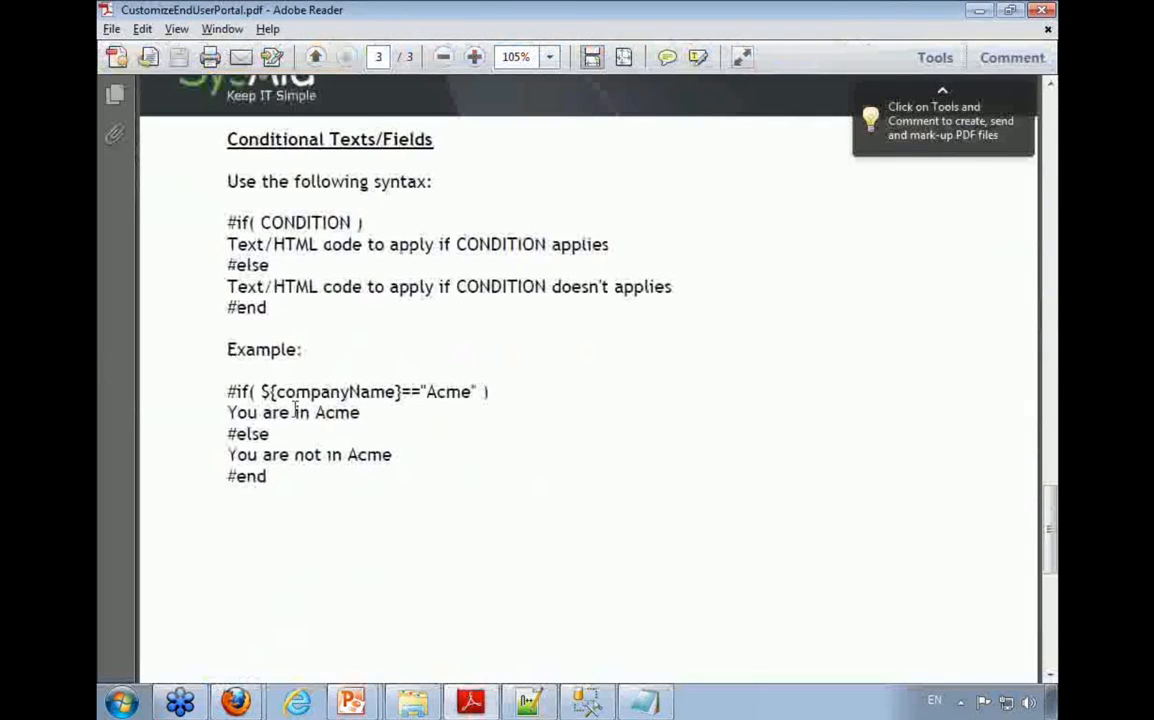
{"action": "left_click_drag", "start_coordinate": [230, 391], "coordinate": [486, 390]}
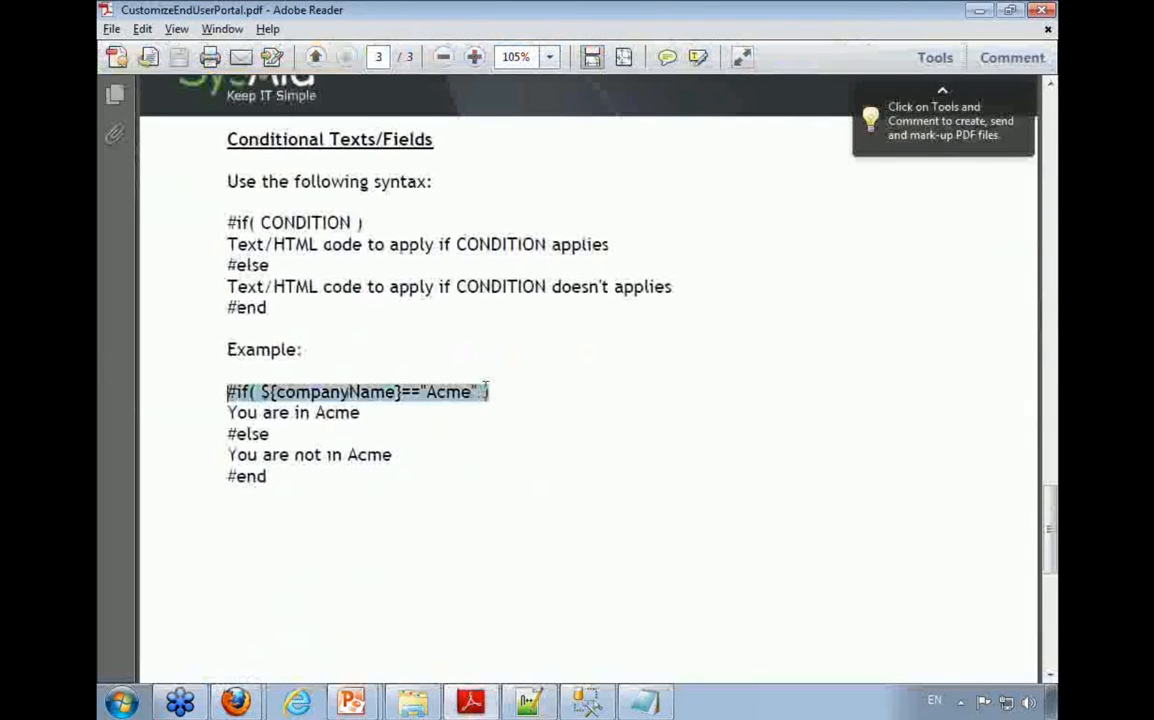
{"action": "left_click_drag", "start_coordinate": [261, 391], "coordinate": [467, 397]}
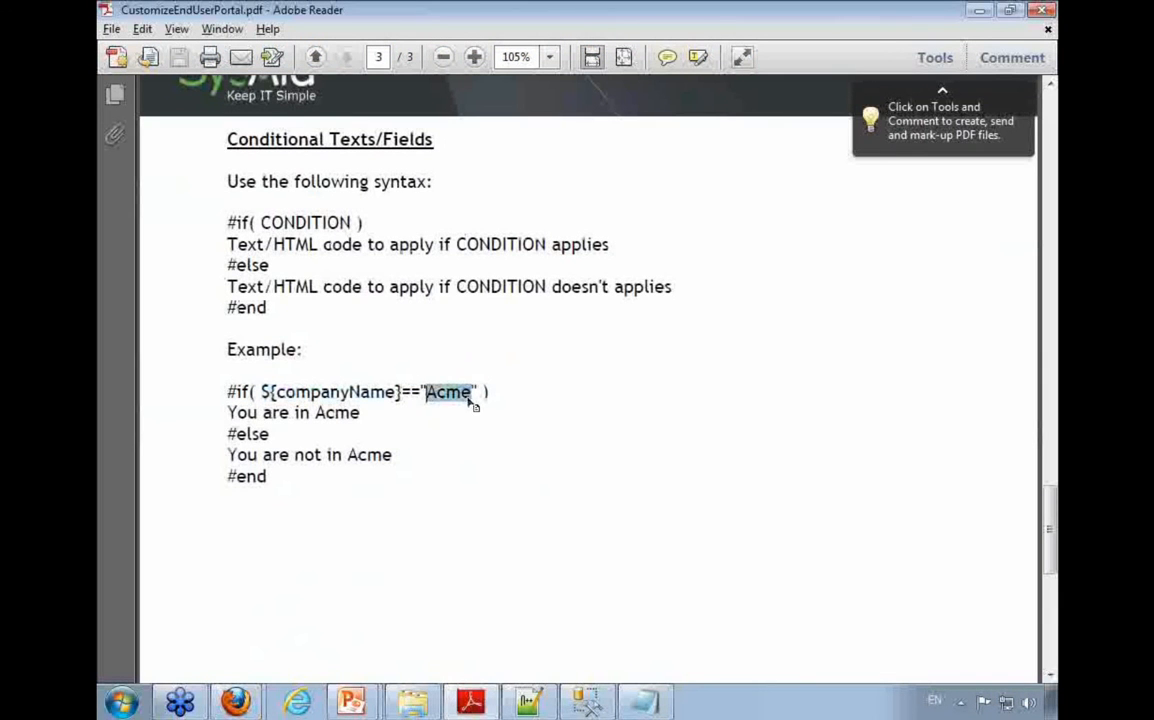
{"action": "left_click_drag", "start_coordinate": [361, 412], "coordinate": [222, 411]}
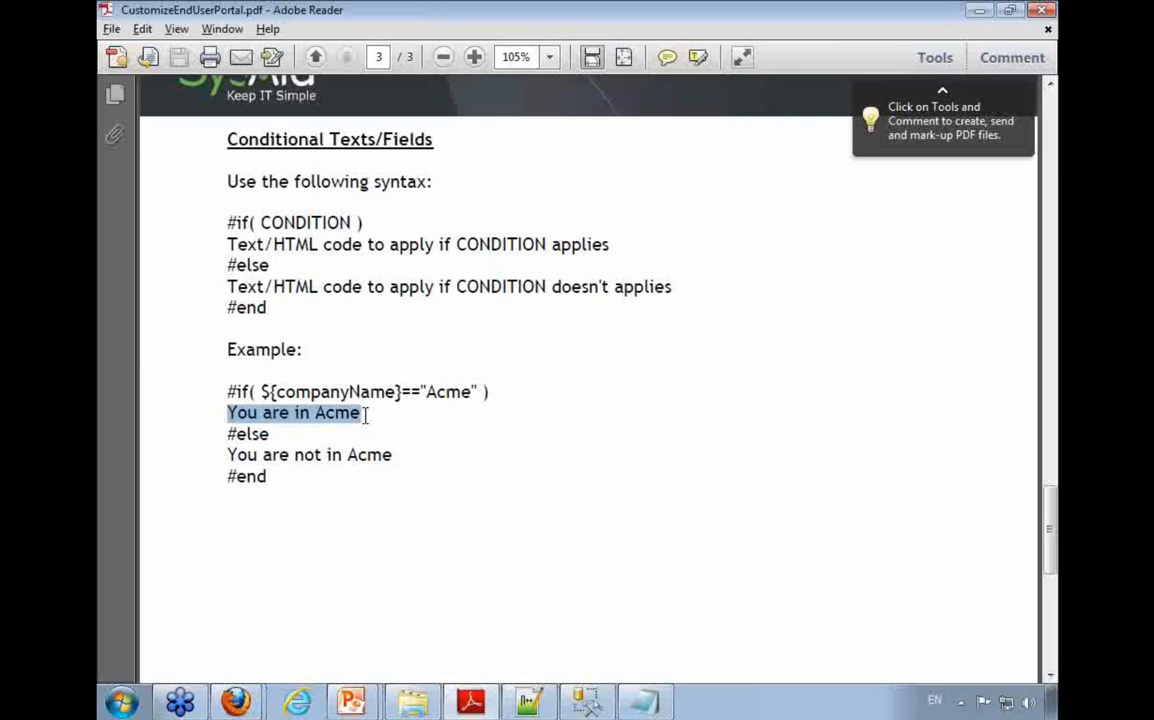
{"action": "left_click_drag", "start_coordinate": [400, 455], "coordinate": [222, 454]}
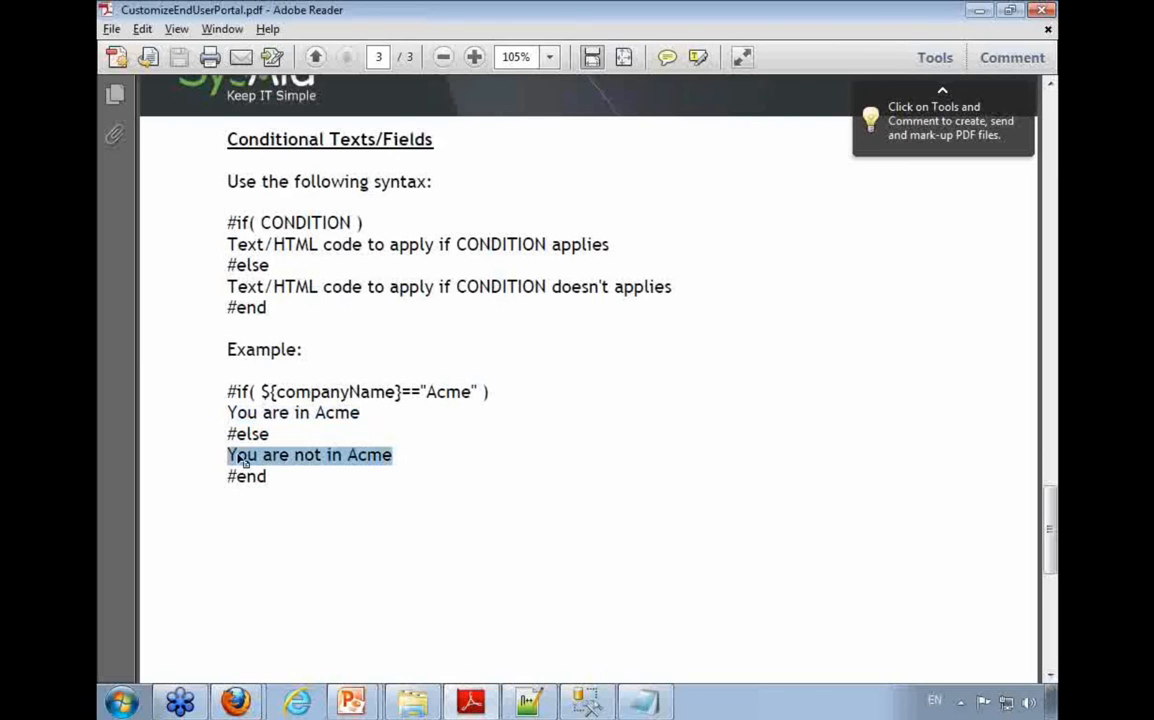
{"action": "left_click", "coordinate": [423, 474]}
{"action": "left_click_drag", "start_coordinate": [323, 460], "coordinate": [225, 411]}
{"action": "left_click", "coordinate": [281, 461]}
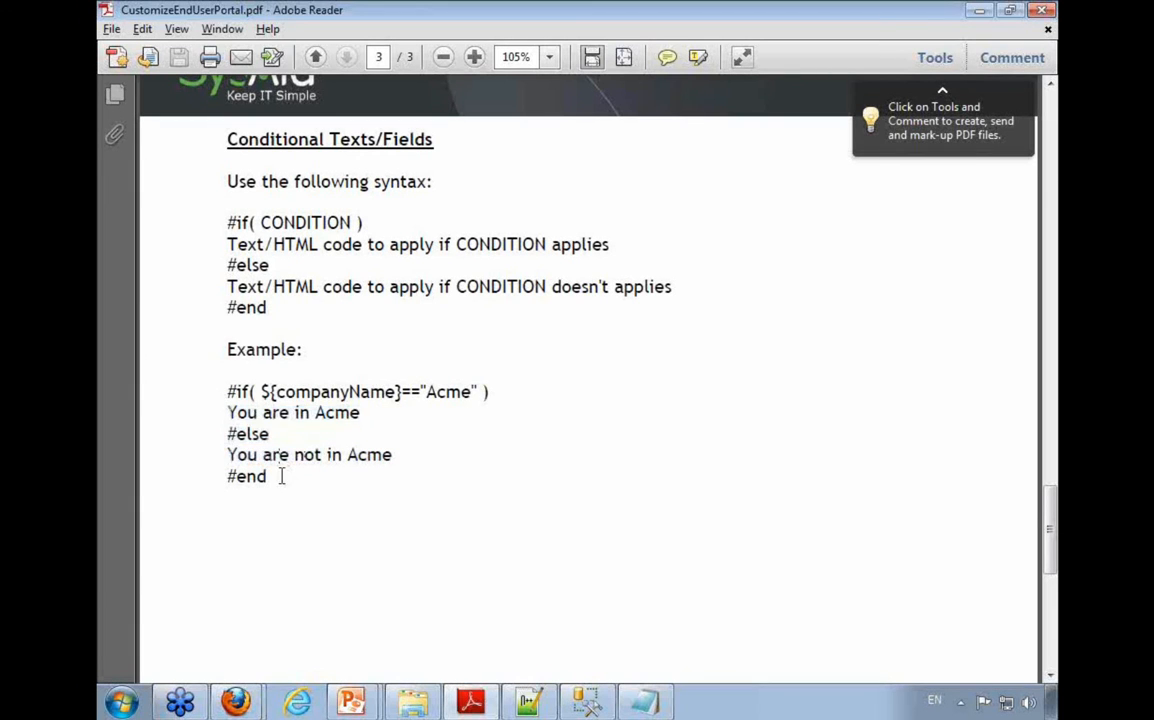
{"action": "left_click_drag", "start_coordinate": [281, 476], "coordinate": [222, 392]}
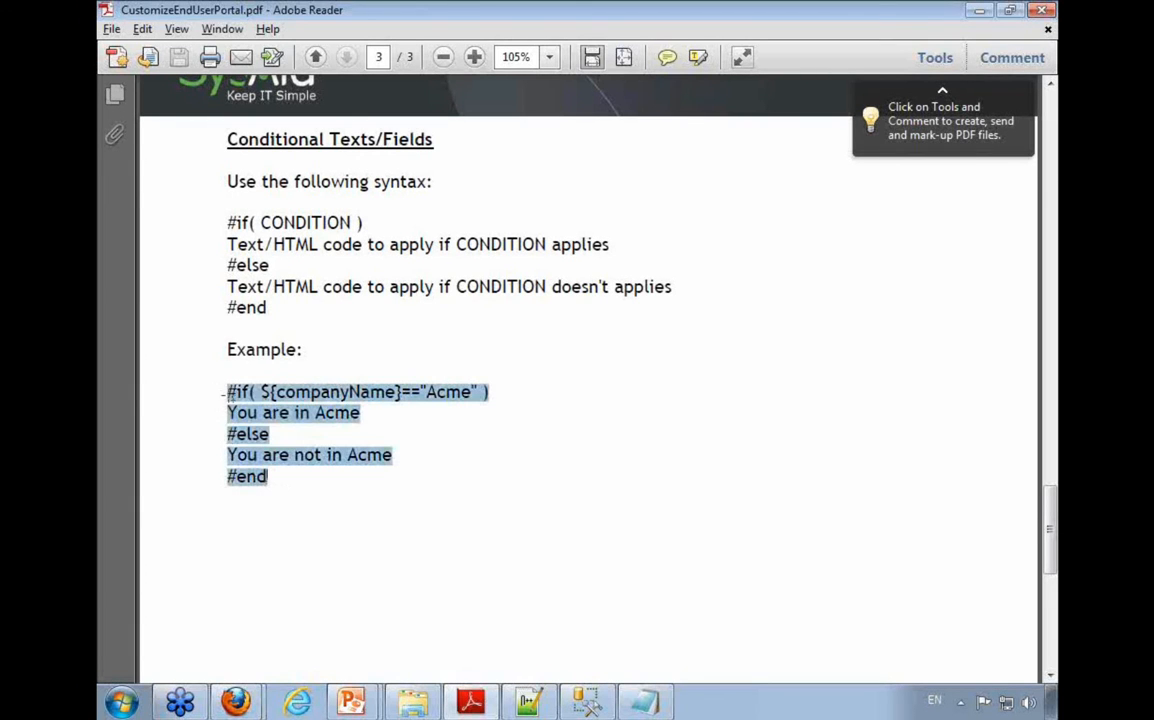
{"action": "left_click_drag", "start_coordinate": [401, 392], "coordinate": [261, 392]}
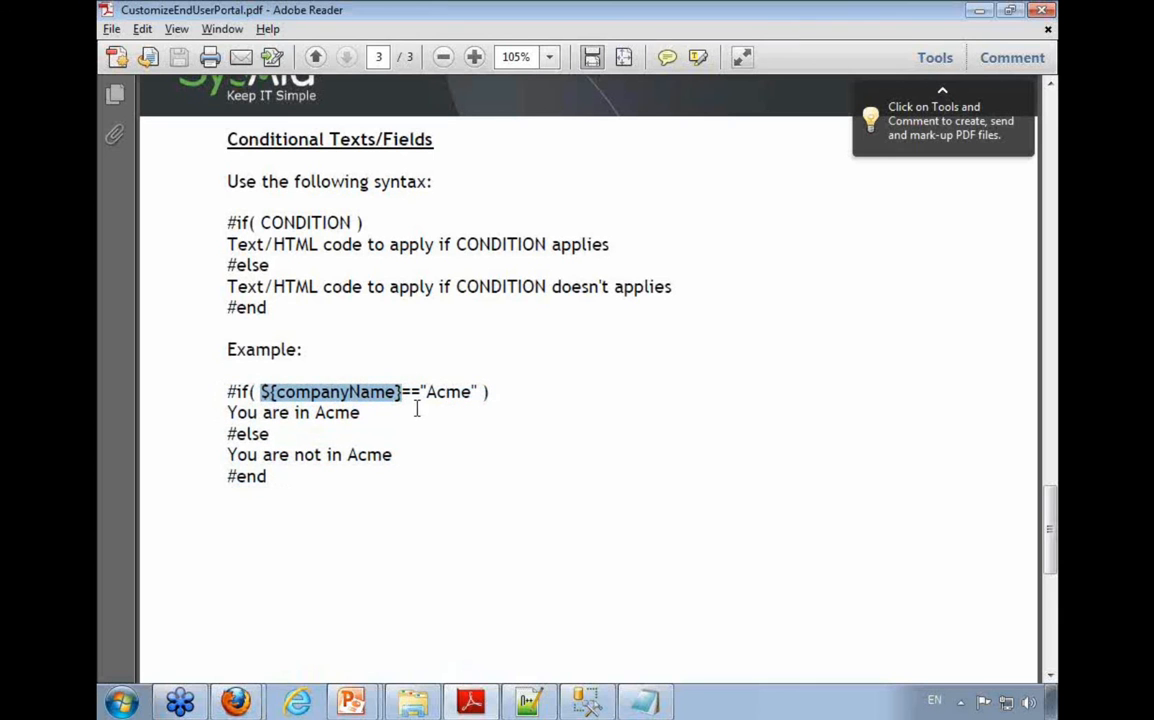
{"action": "left_click", "coordinate": [451, 456]}
Step: Review the guide's list of HTML template variables, examining companyName, companyKey and getCategory()
{"action": "scroll", "coordinate": [465, 450], "scroll_direction": "up", "scroll_amount": 20}
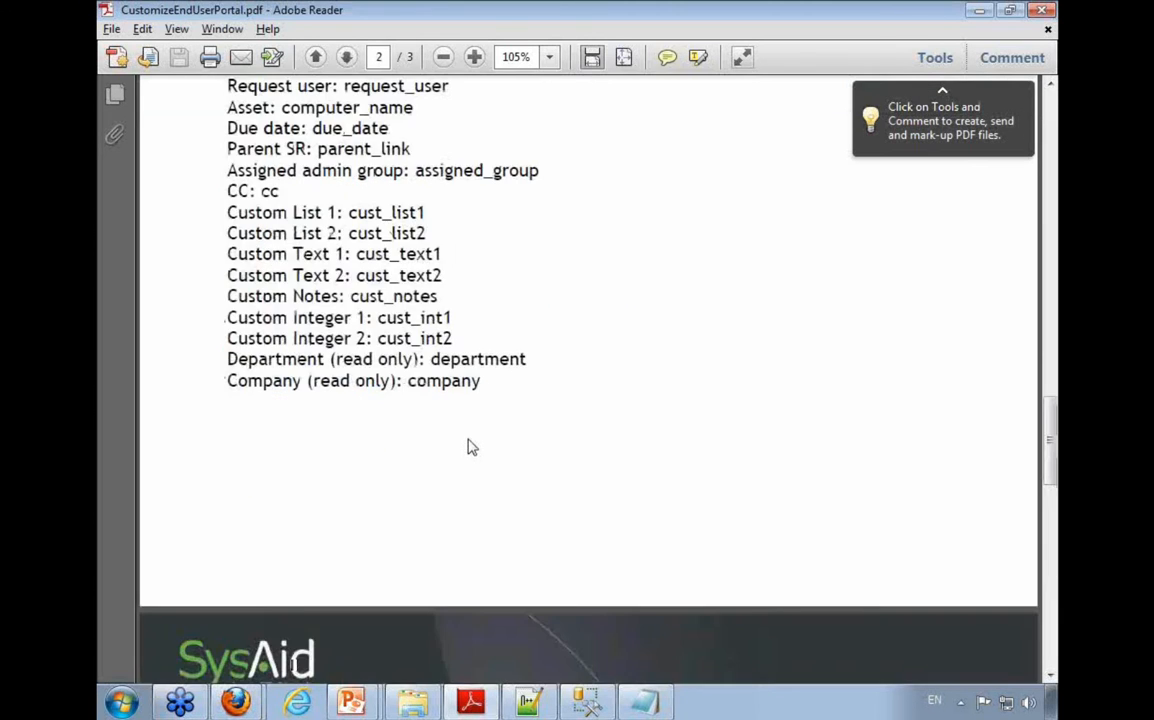
{"action": "scroll", "coordinate": [470, 443], "scroll_direction": "down", "scroll_amount": 4}
{"action": "left_click_drag", "start_coordinate": [215, 428], "coordinate": [748, 606]}
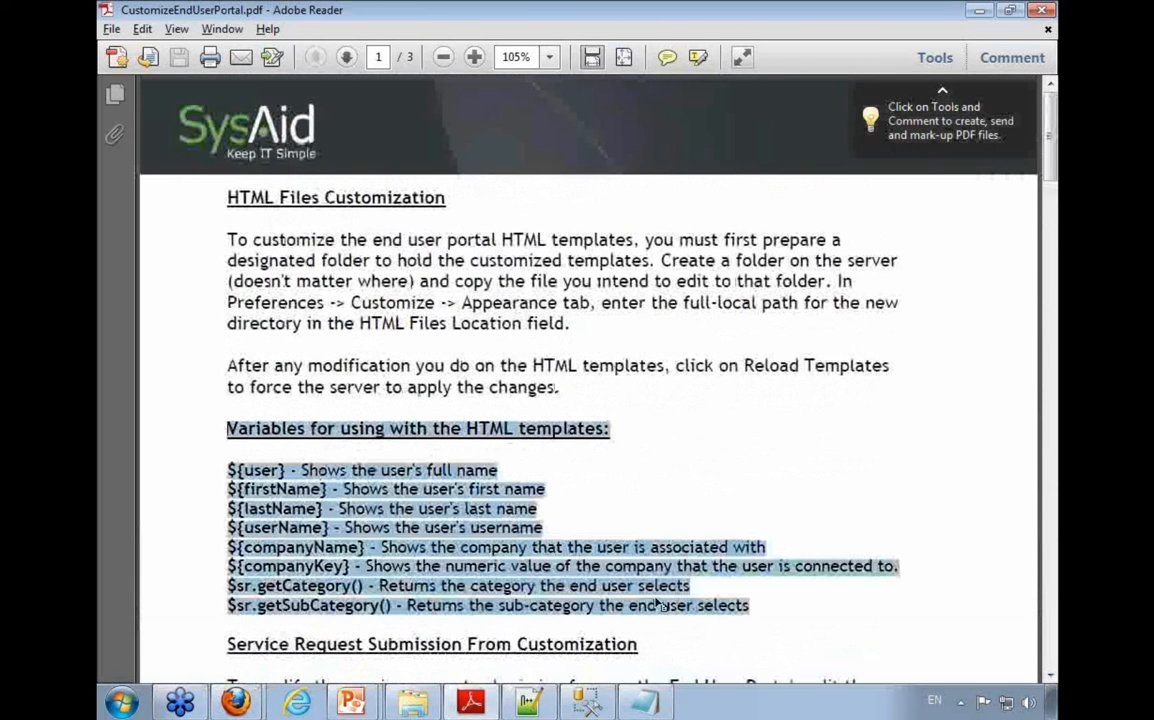
{"action": "left_click", "coordinate": [263, 547]}
{"action": "double_click", "coordinate": [263, 548]}
{"action": "double_click", "coordinate": [283, 566]}
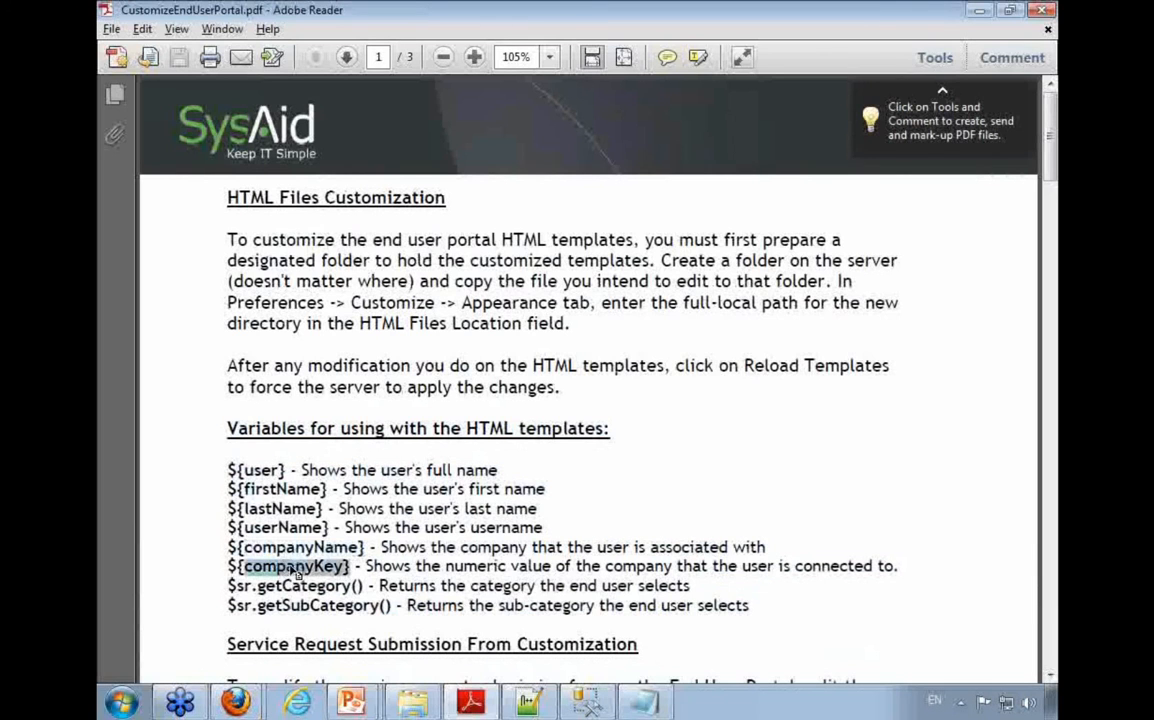
{"action": "double_click", "coordinate": [283, 587]}
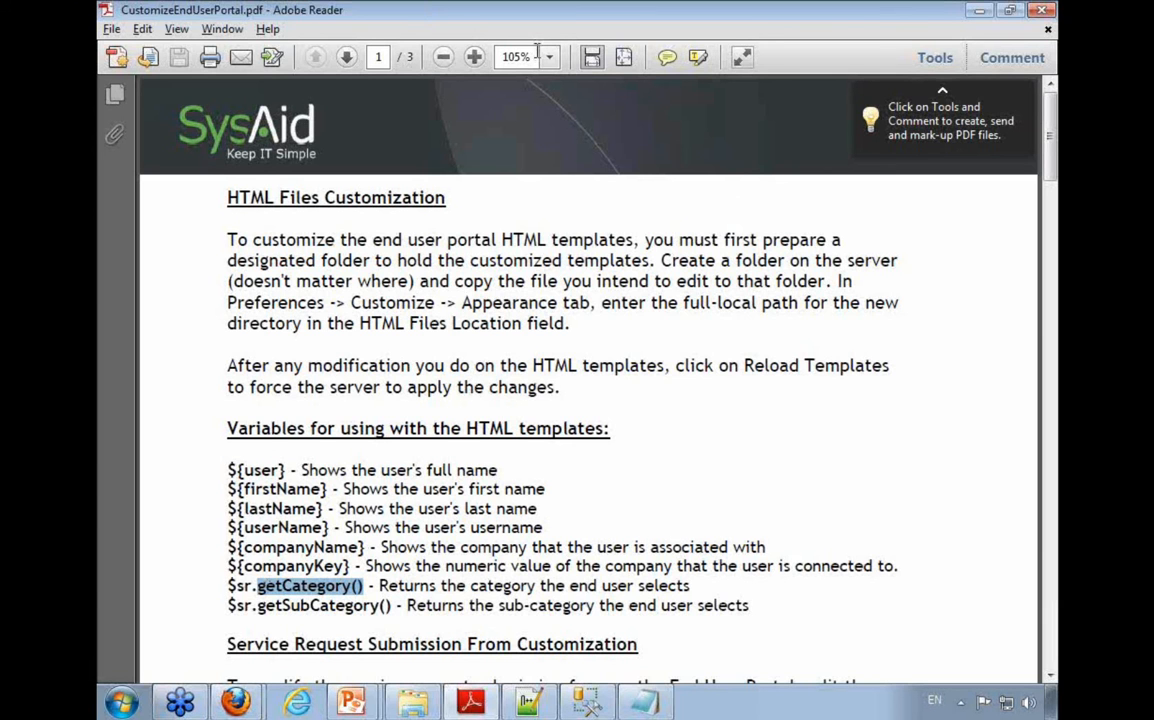
Step: Copy the guide's #if companyName example through #end and paste it above the Location field code in submit-service-request.htm in Notepad++
{"action": "scroll", "coordinate": [414, 450], "scroll_direction": "down", "scroll_amount": 2}
{"action": "scroll", "coordinate": [440, 442], "scroll_direction": "down", "scroll_amount": 15}
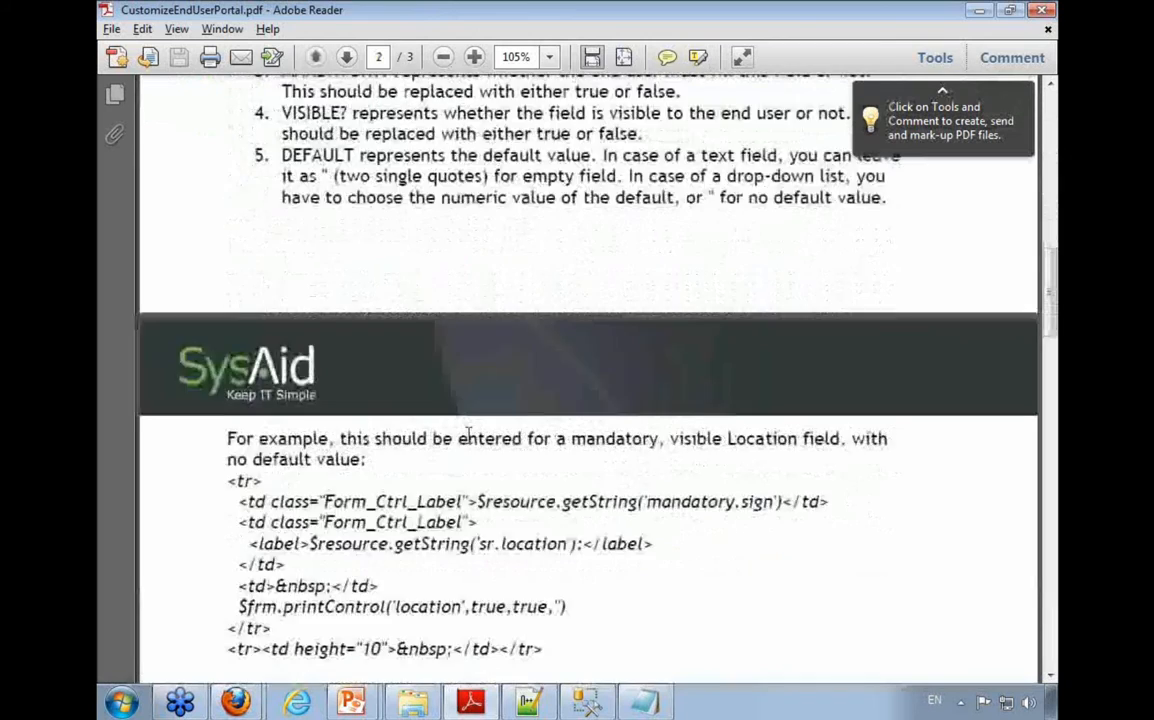
{"action": "scroll", "coordinate": [465, 438], "scroll_direction": "down", "scroll_amount": 5}
{"action": "left_click_drag", "start_coordinate": [227, 206], "coordinate": [341, 279]}
{"action": "left_click", "coordinate": [339, 284]}
{"action": "left_click_drag", "start_coordinate": [270, 298], "coordinate": [218, 215]}
{"action": "key", "text": "ctrl+c"}
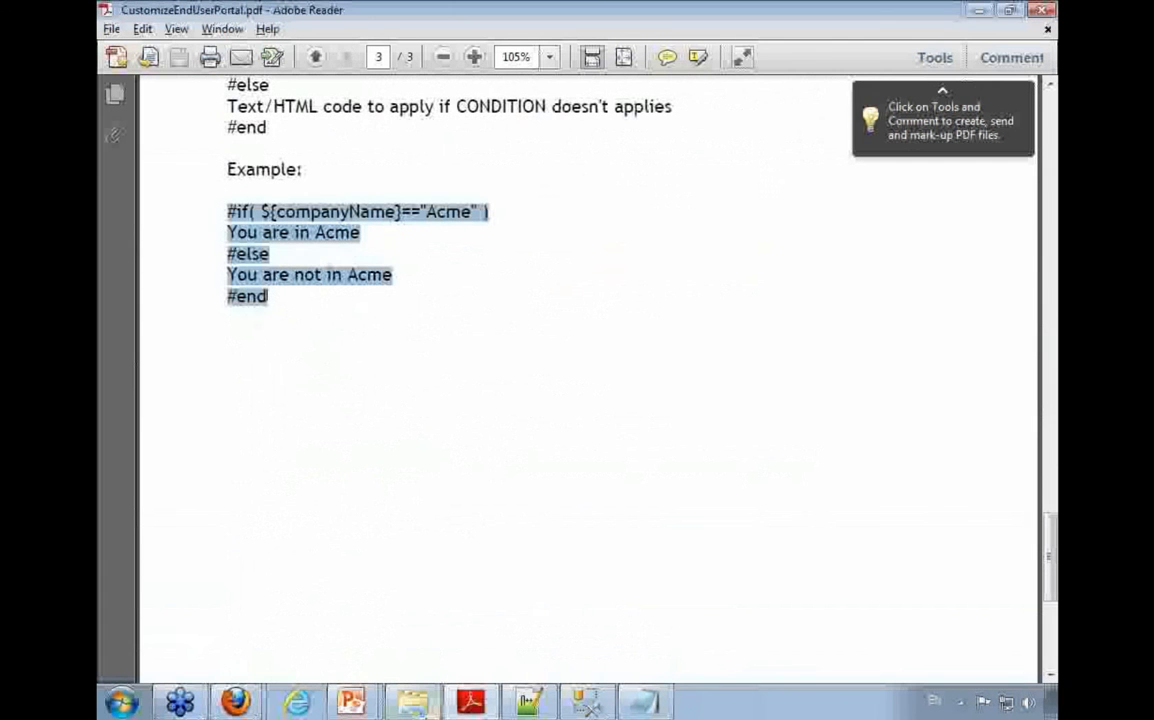
{"action": "mouse_move", "coordinate": [236, 702]}
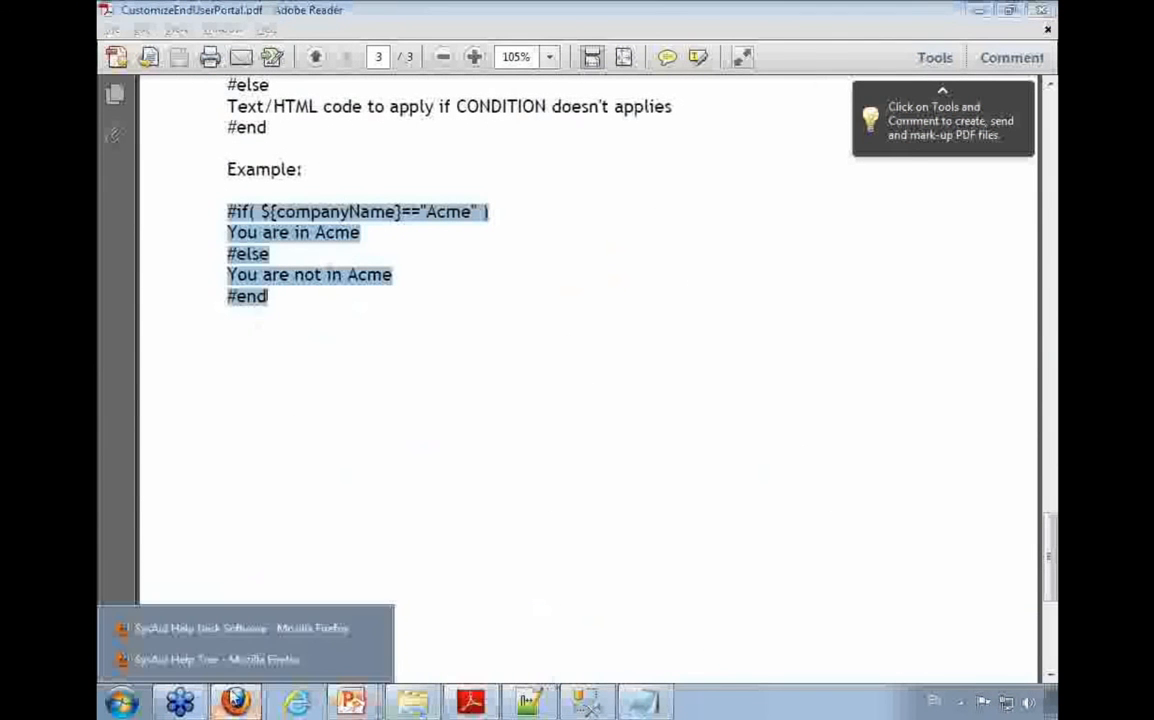
{"action": "left_click", "coordinate": [220, 628]}
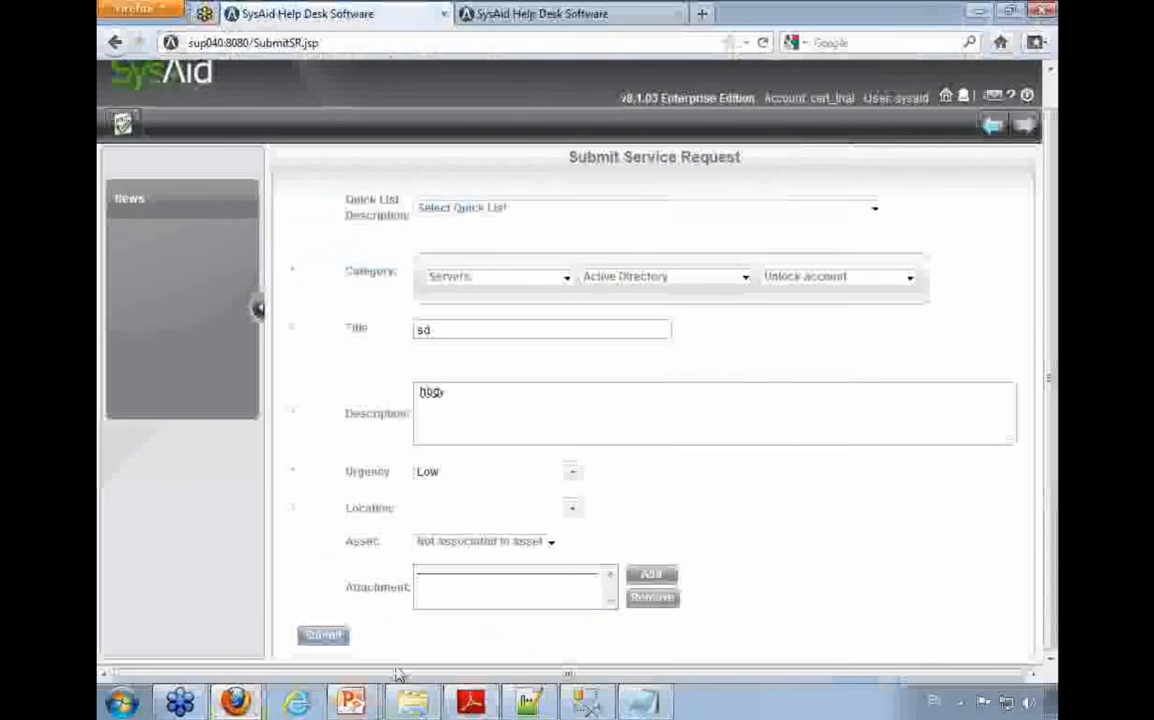
{"action": "left_click", "coordinate": [528, 702]}
{"action": "key", "text": "ctrl+v"}
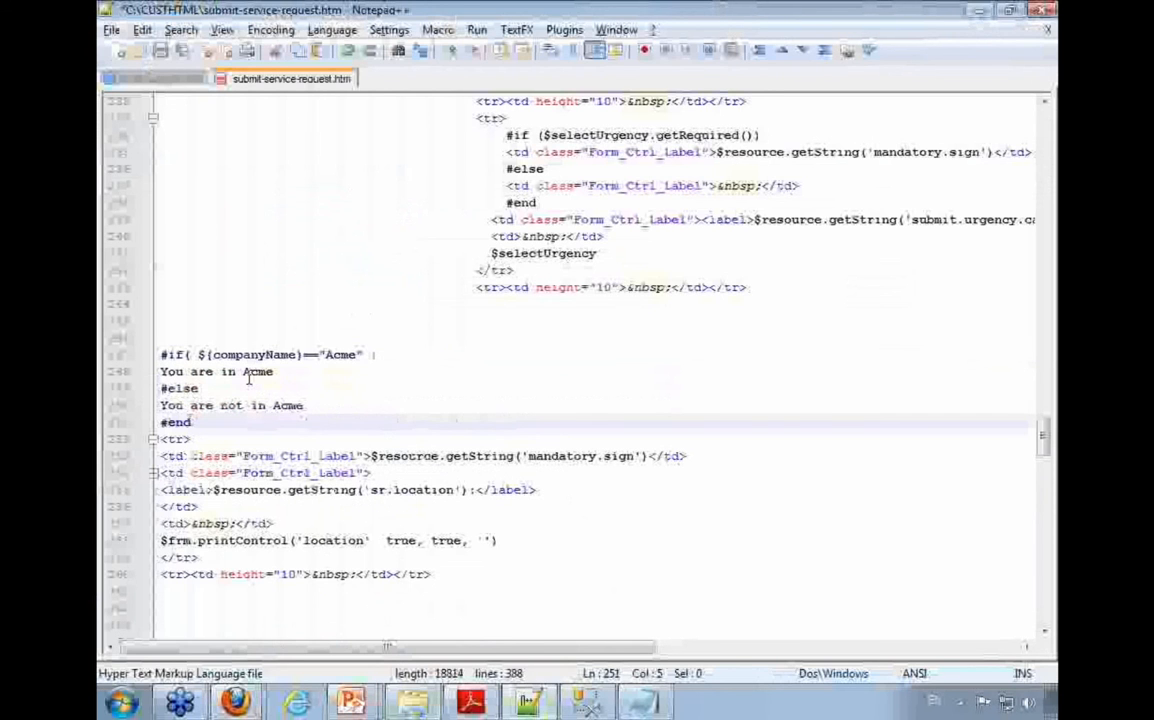
Step: Cut the whole Location field code, from its opening <tr> through the spacer row, from below the #end line
{"action": "key", "text": "Up"}
{"action": "key", "text": "Up"}
{"action": "key", "text": "Up"}
{"action": "key", "text": "Up"}
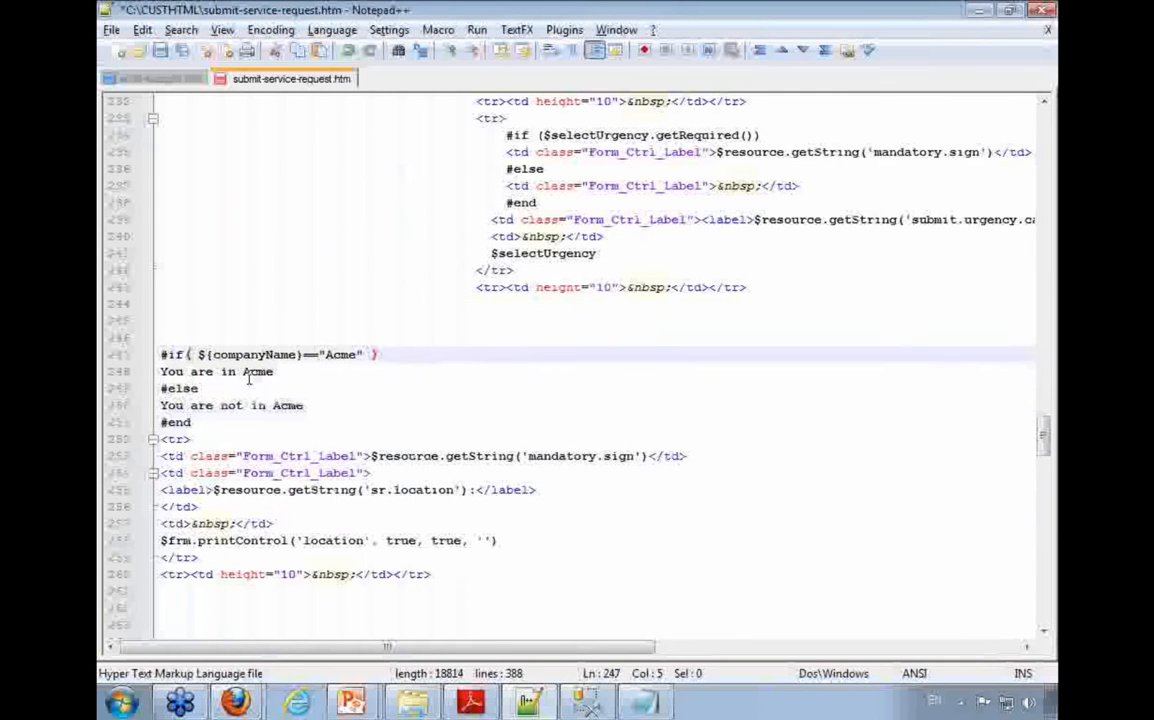
{"action": "key", "text": "Down"}
{"action": "key", "text": "Home"}
{"action": "key", "text": "shift+Down"}
{"action": "key", "text": "shift+Down"}
{"action": "key", "text": "shift+Down"}
{"action": "key", "text": "shift+Down"}
{"action": "key", "text": "shift+Down"}
{"action": "key", "text": "shift+Down"}
{"action": "key", "text": "shift+Down"}
{"action": "key", "text": "shift+Down"}
{"action": "key", "text": "shift+Down"}
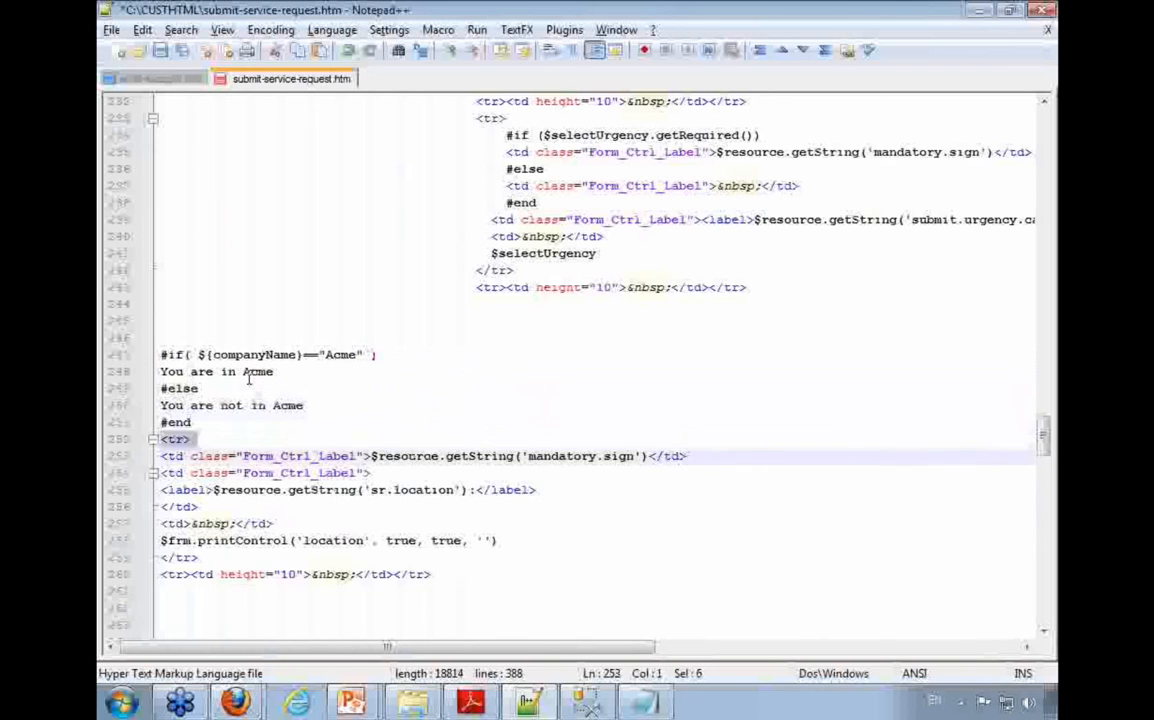
{"action": "key", "text": "ctrl+x"}
Step: Change the company name in the #if condition to "Acme Corp"
{"action": "key", "text": "Up"}
{"action": "key", "text": "Up"}
{"action": "key", "text": "Up"}
{"action": "key", "text": "Up"}
{"action": "key", "text": "Up"}
{"action": "key", "text": "End"}
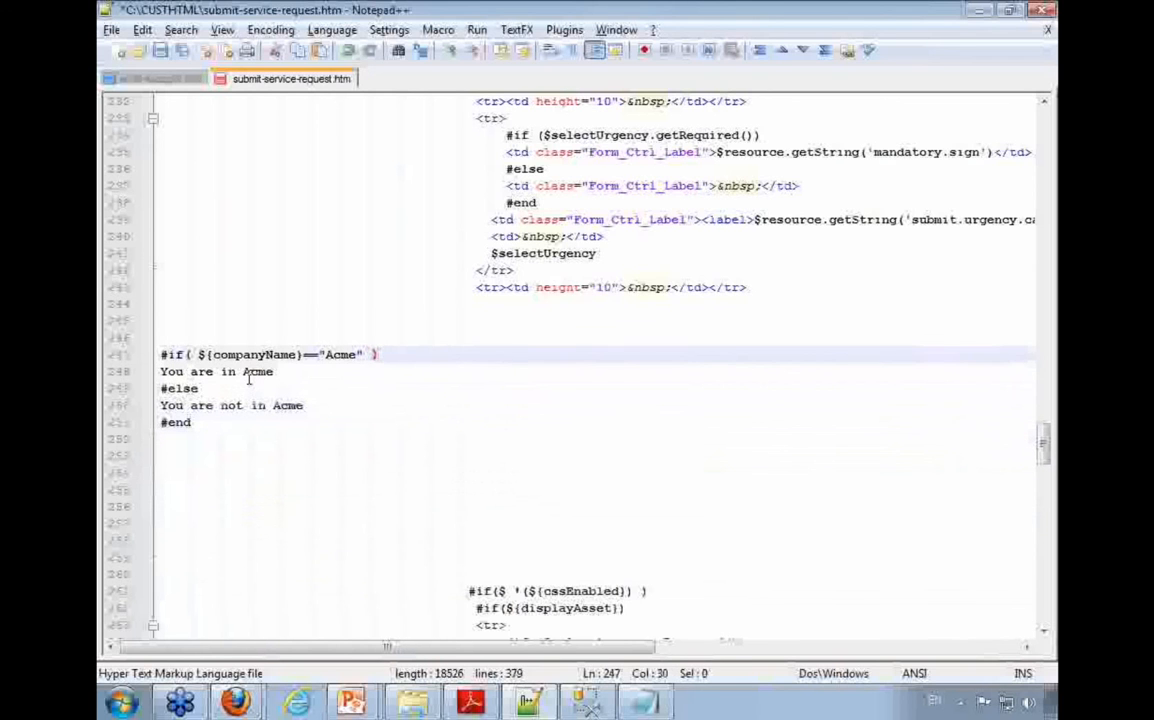
{"action": "type", "text": "Corp"}
Step: Replace the "You are in Acme" line with the cut Location field code and remove the blank line before #else
{"action": "key", "text": "Down"}
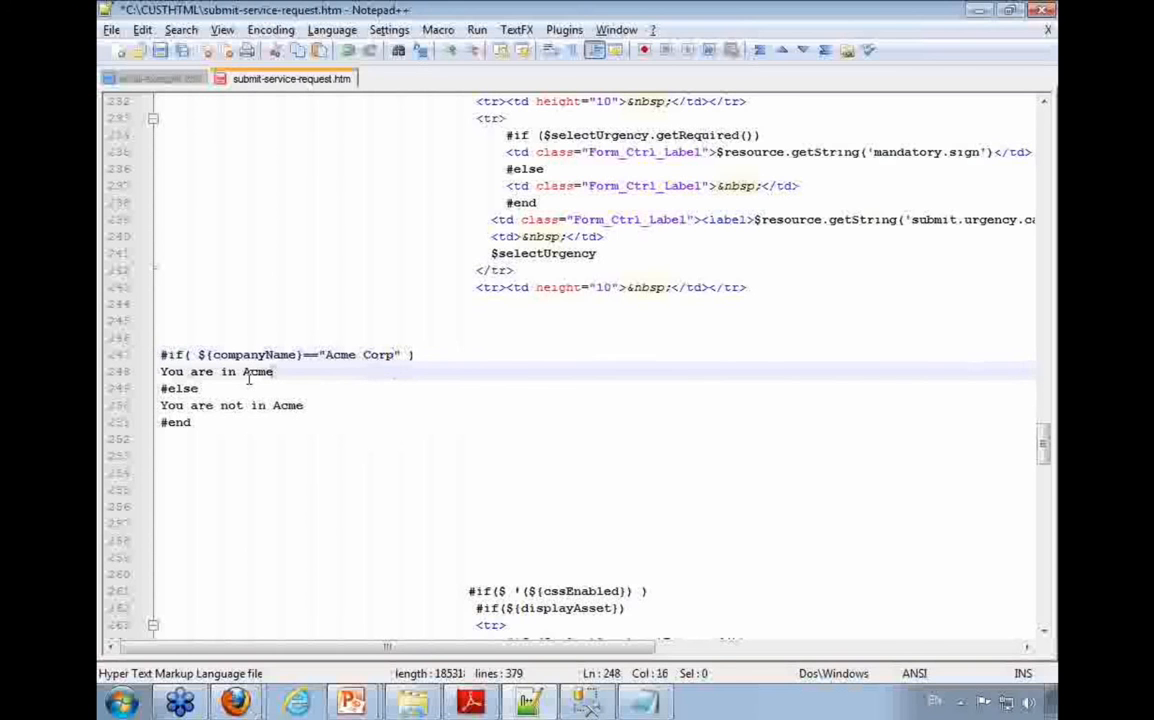
{"action": "key", "text": "shift+Home"}
{"action": "key", "text": "ctrl+v"}
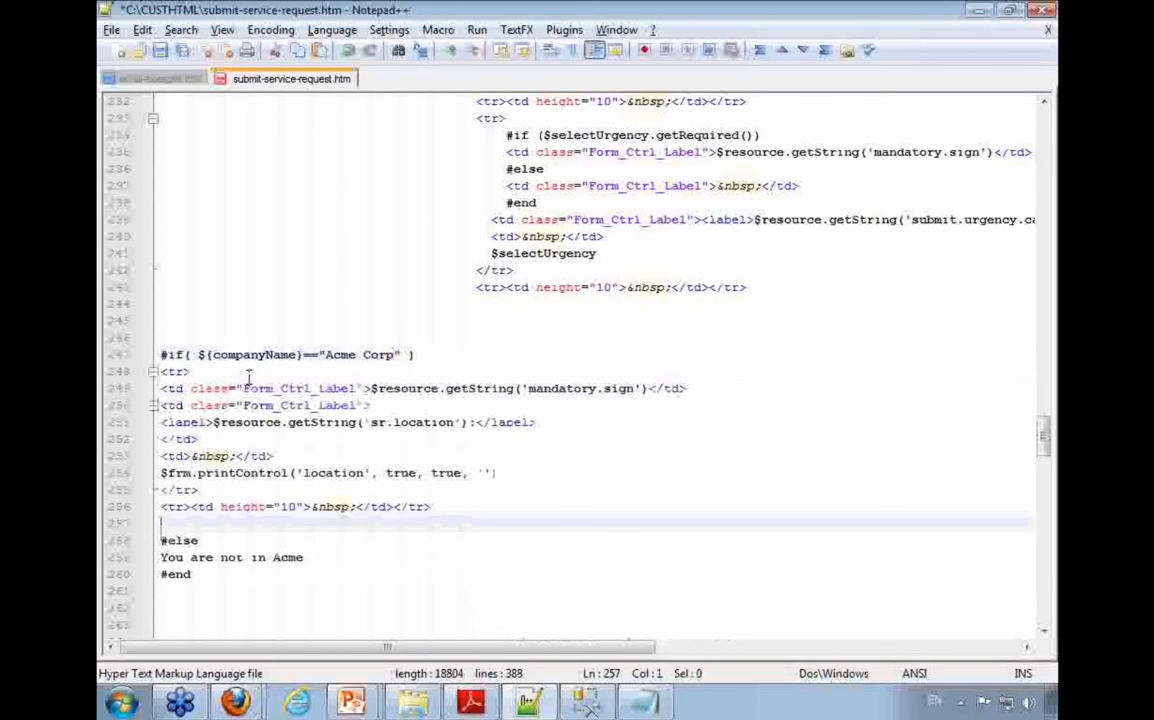
{"action": "key", "text": "Delete"}
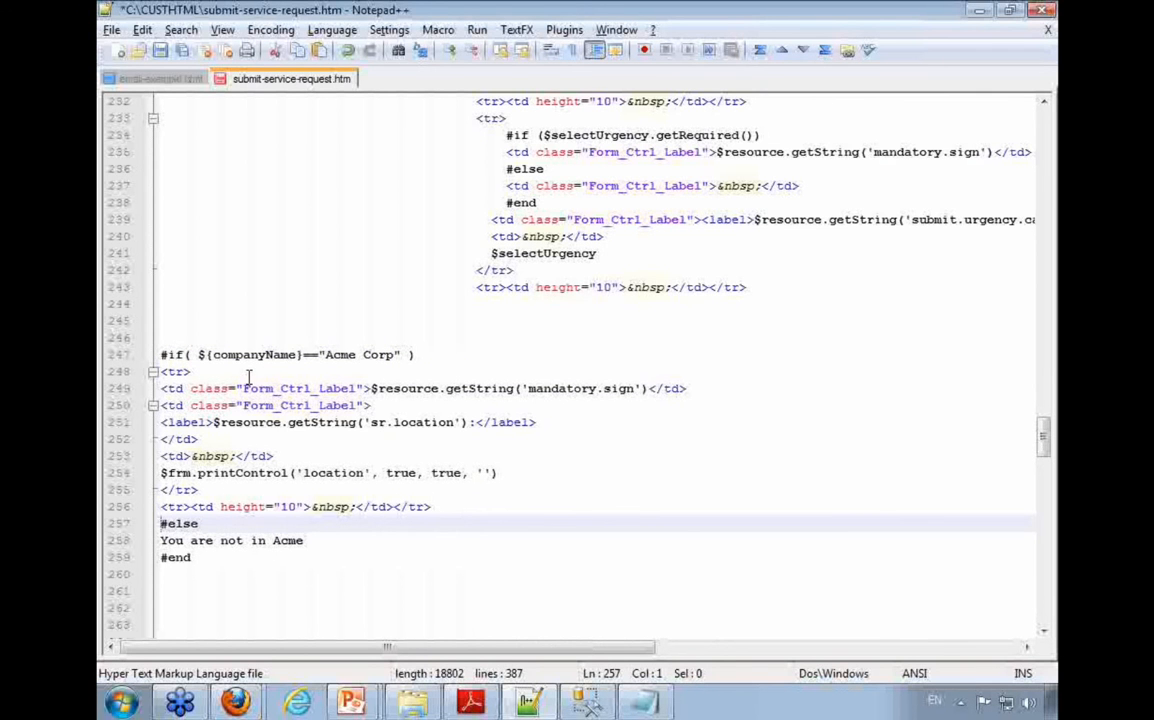
Step: Delete the #else line and the "You are not in Acme" line, keeping #end, and save the file
{"action": "key", "text": "shift+Down"}
{"action": "key", "text": "shift+Down"}
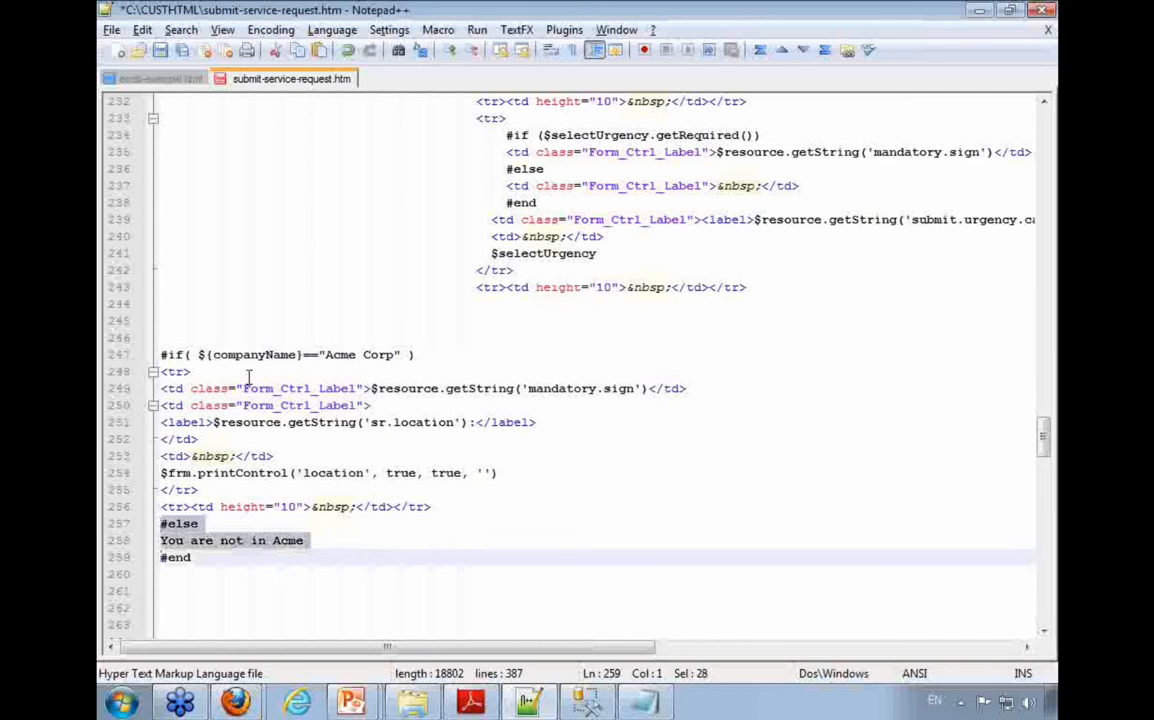
{"action": "key", "text": "Delete"}
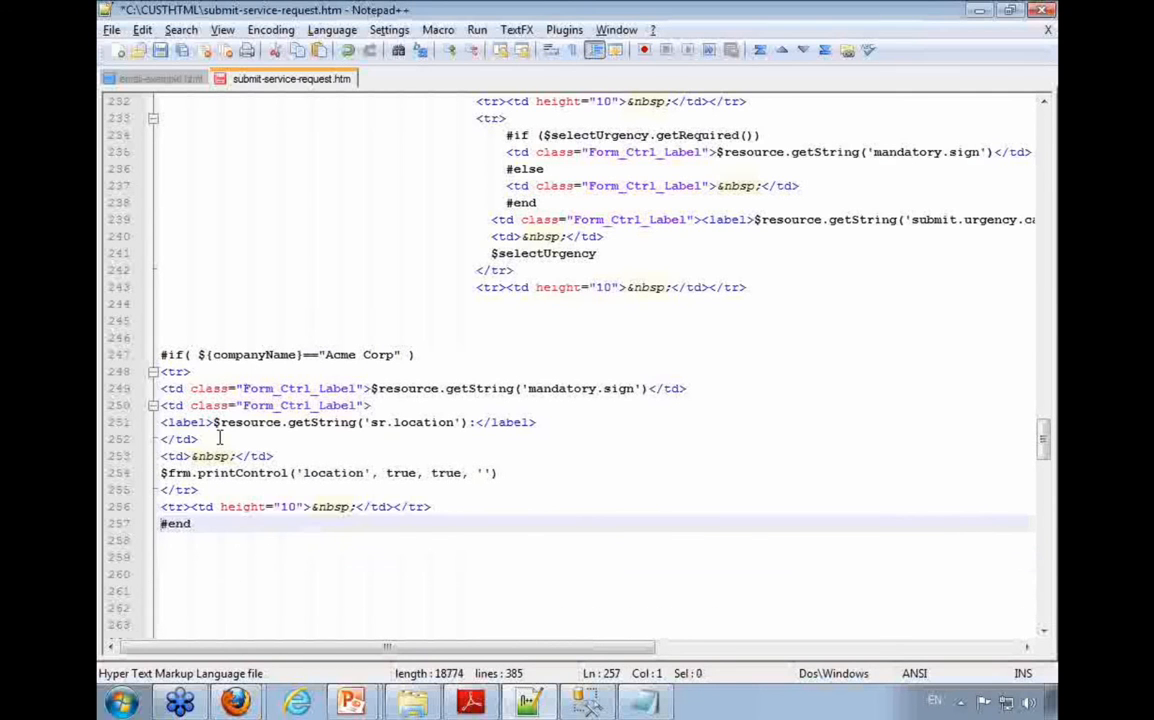
{"action": "key", "text": "ctrl+s"}
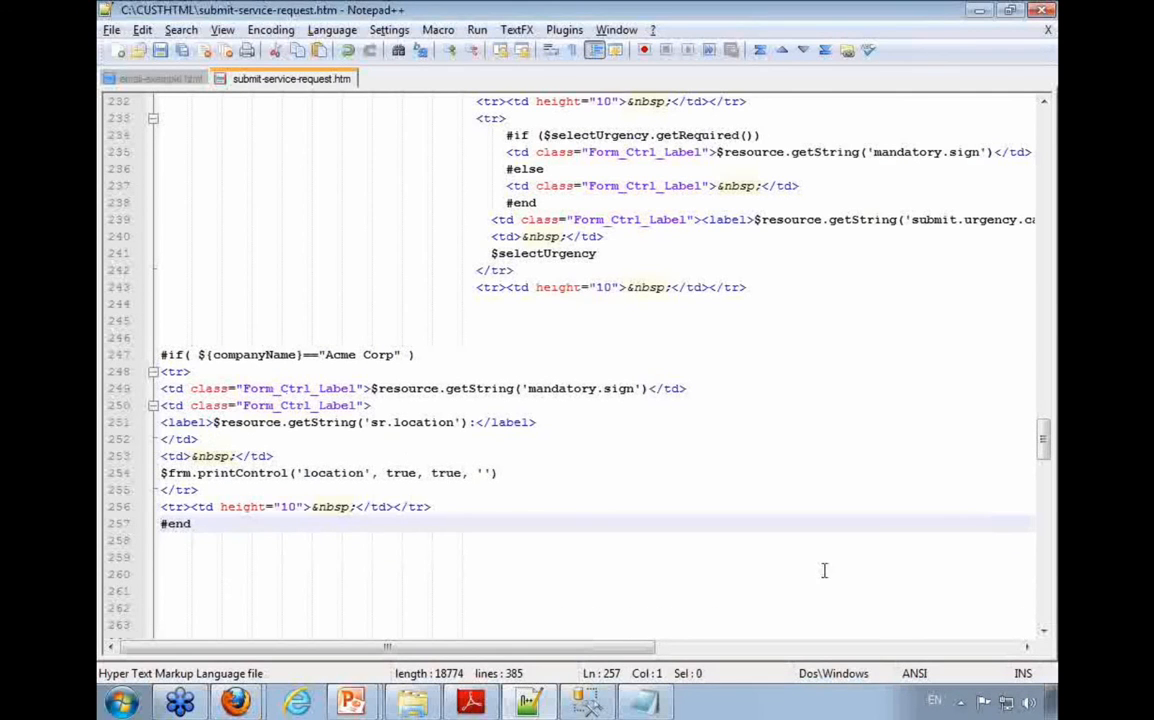
Step: Switch to the SysAid help desk in Firefox and re-save the Customize Appearance settings with C:\CUSTHTML as the HTML files location
{"action": "left_click", "coordinate": [236, 702]}
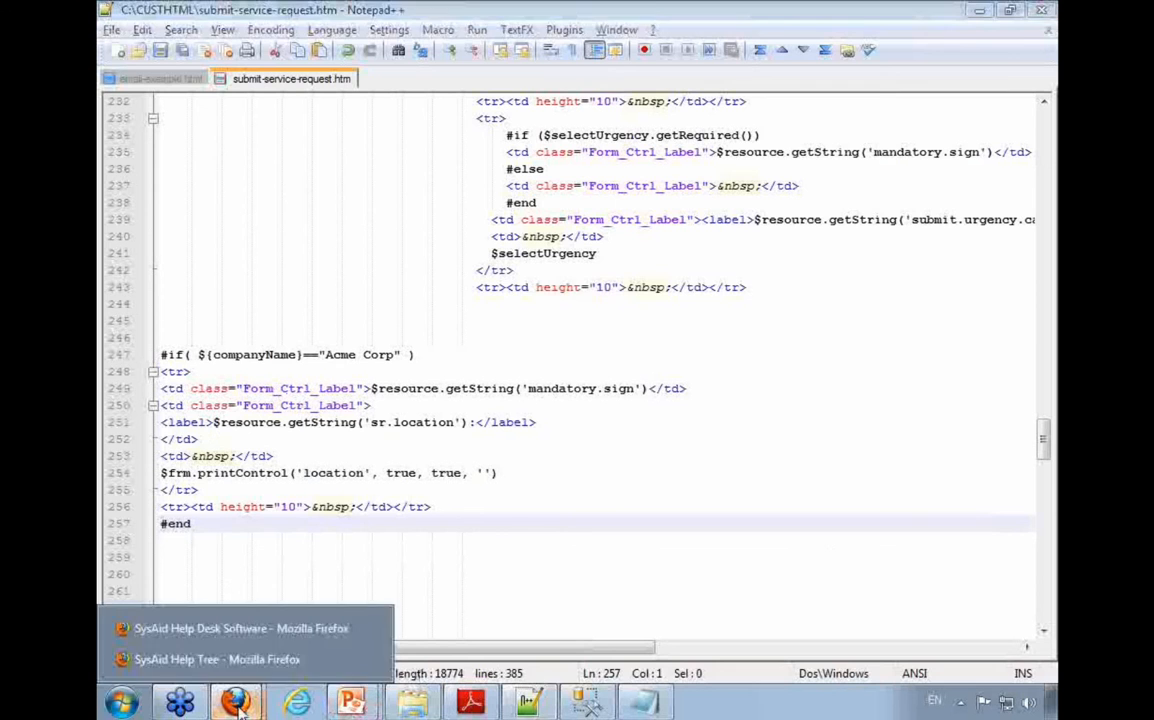
{"action": "left_click", "coordinate": [236, 632]}
{"action": "left_click", "coordinate": [947, 98]}
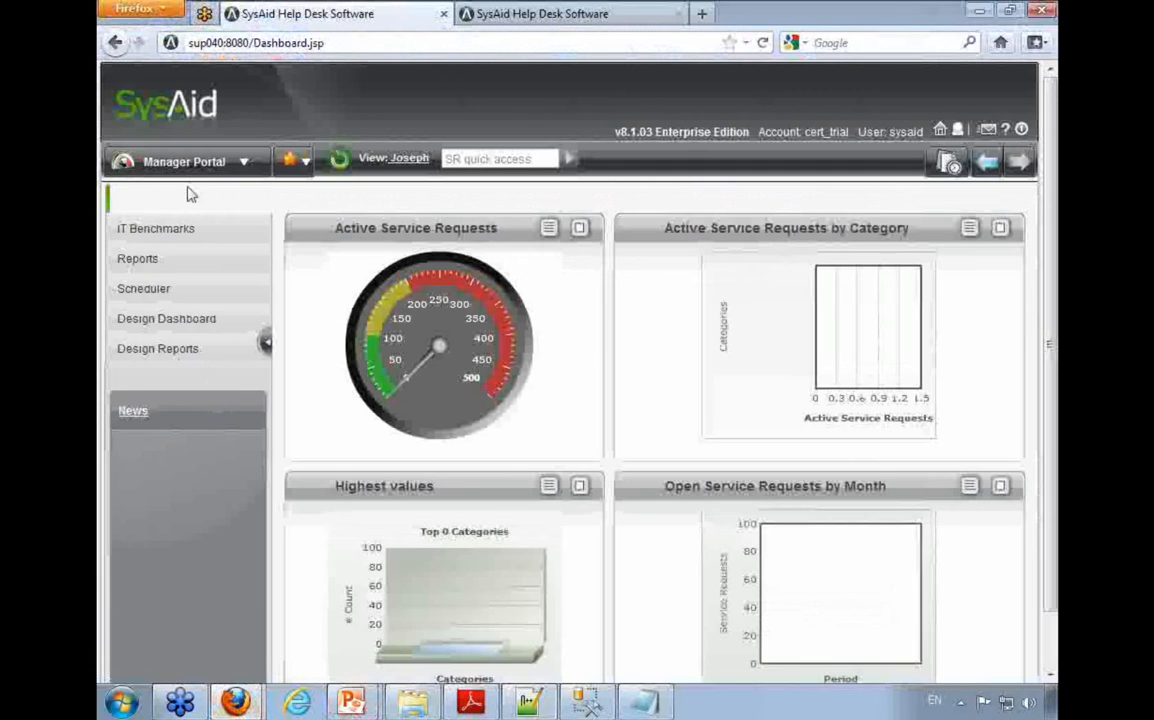
{"action": "left_click", "coordinate": [193, 555]}
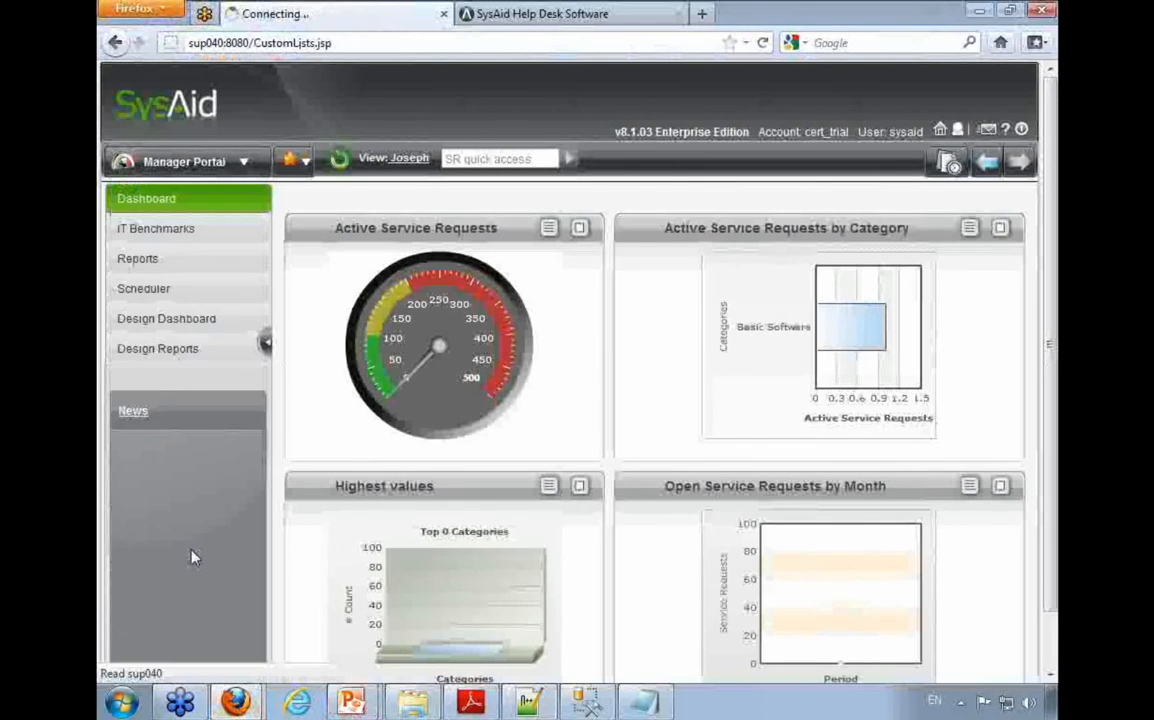
{"action": "left_click", "coordinate": [152, 287]}
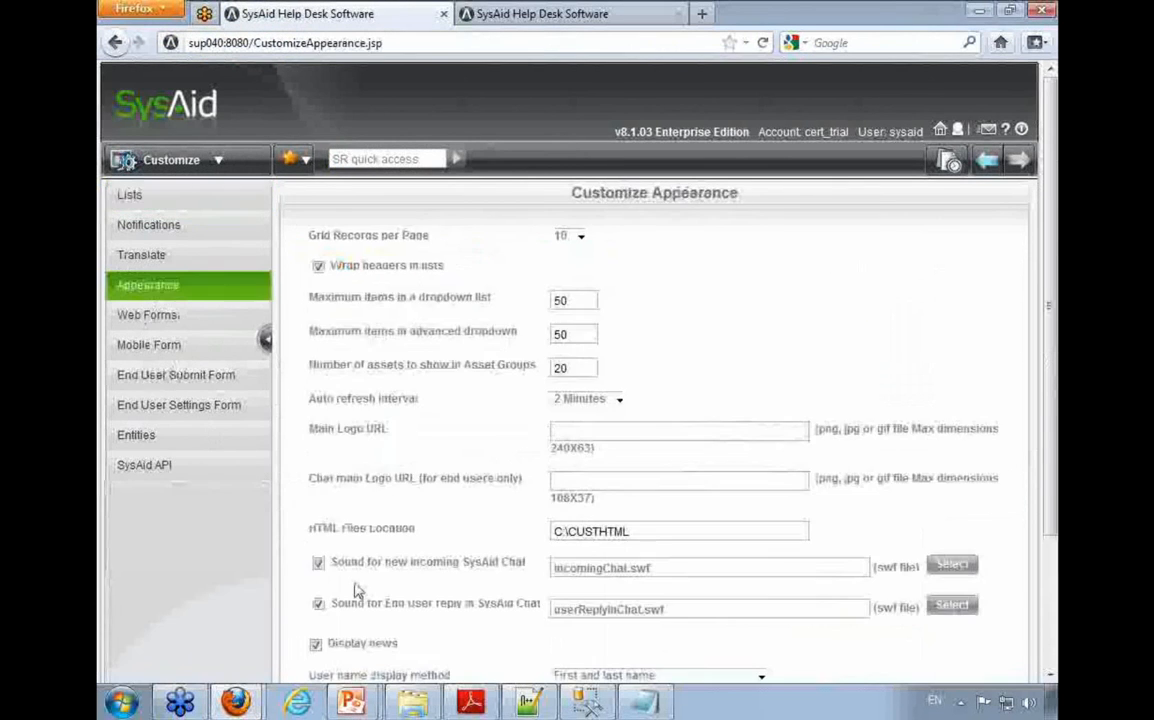
{"action": "scroll", "coordinate": [357, 591], "scroll_direction": "down", "scroll_amount": 3}
{"action": "left_click", "coordinate": [516, 652]}
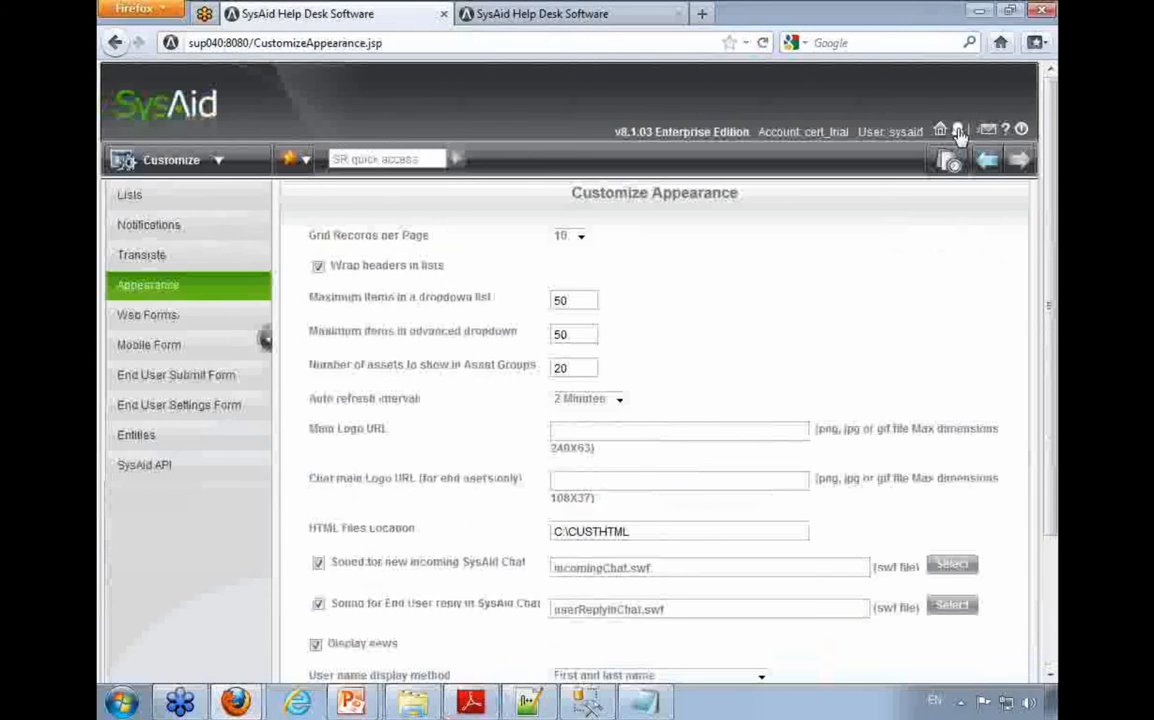
Step: Go to the End-User Portal as the current administrator and open the Submit Service Request form
{"action": "left_click", "coordinate": [955, 128]}
{"action": "left_click", "coordinate": [518, 353]}
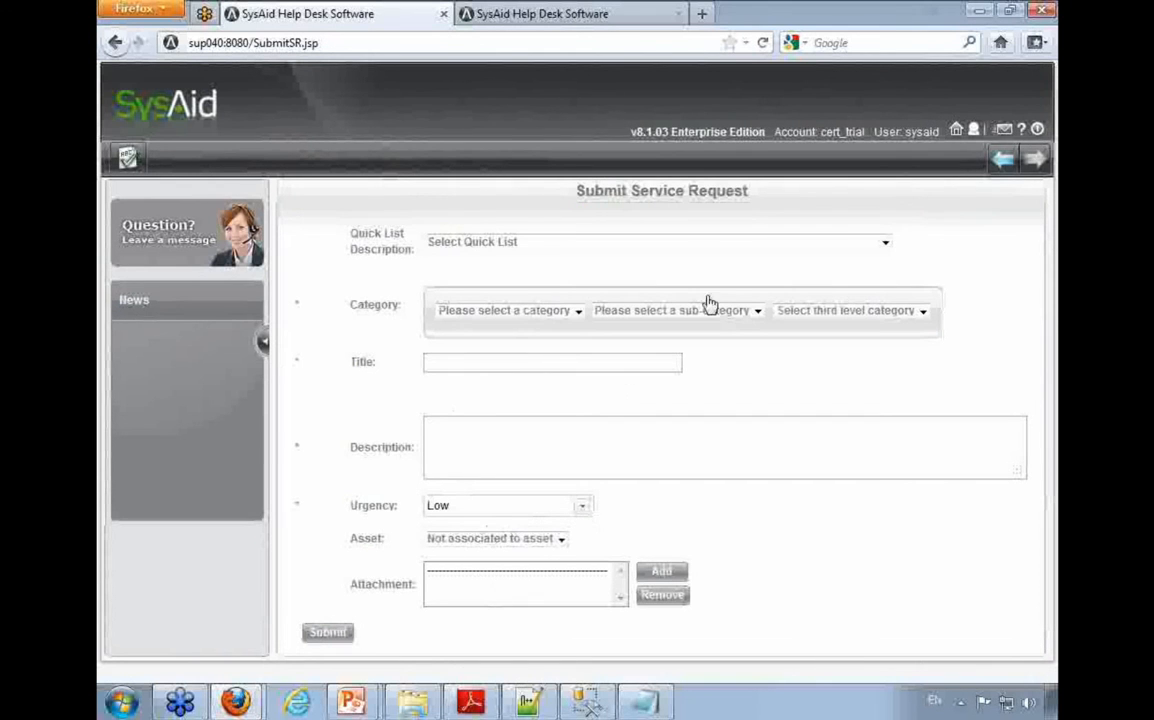
Step: Log out of SysAid and log in with the Acme Corp end user's user name and password
{"action": "left_click", "coordinate": [1037, 129]}
{"action": "left_click", "coordinate": [522, 448]}
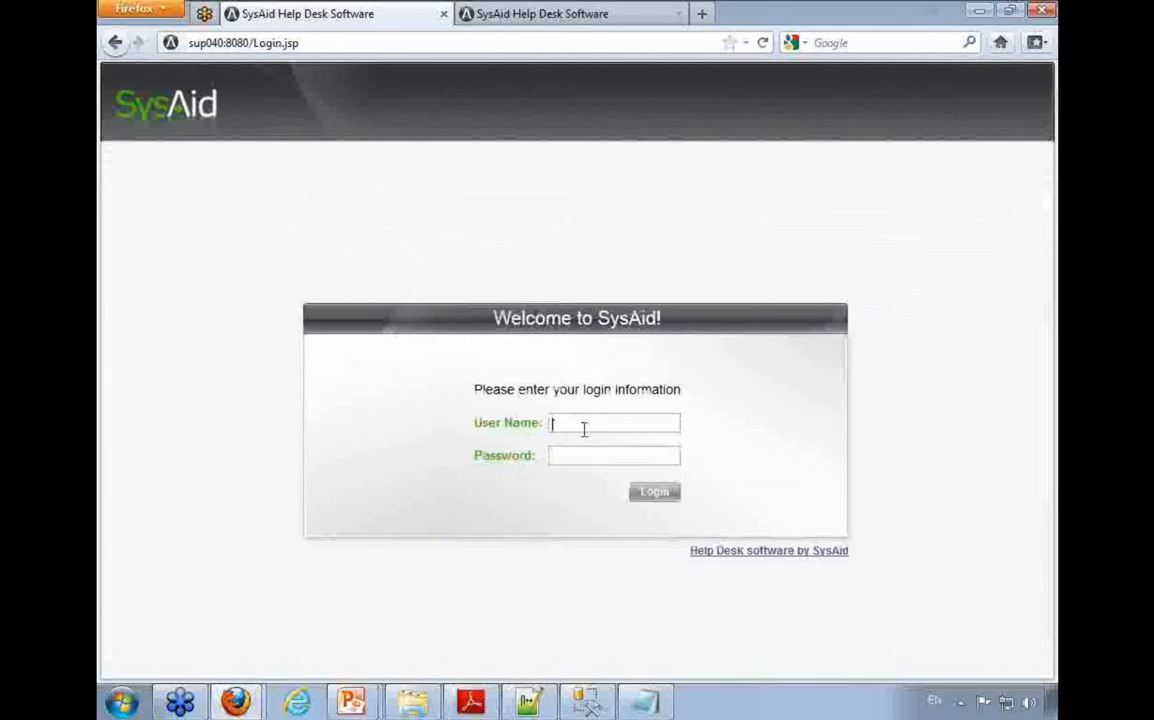
{"action": "type", "text": "j"}
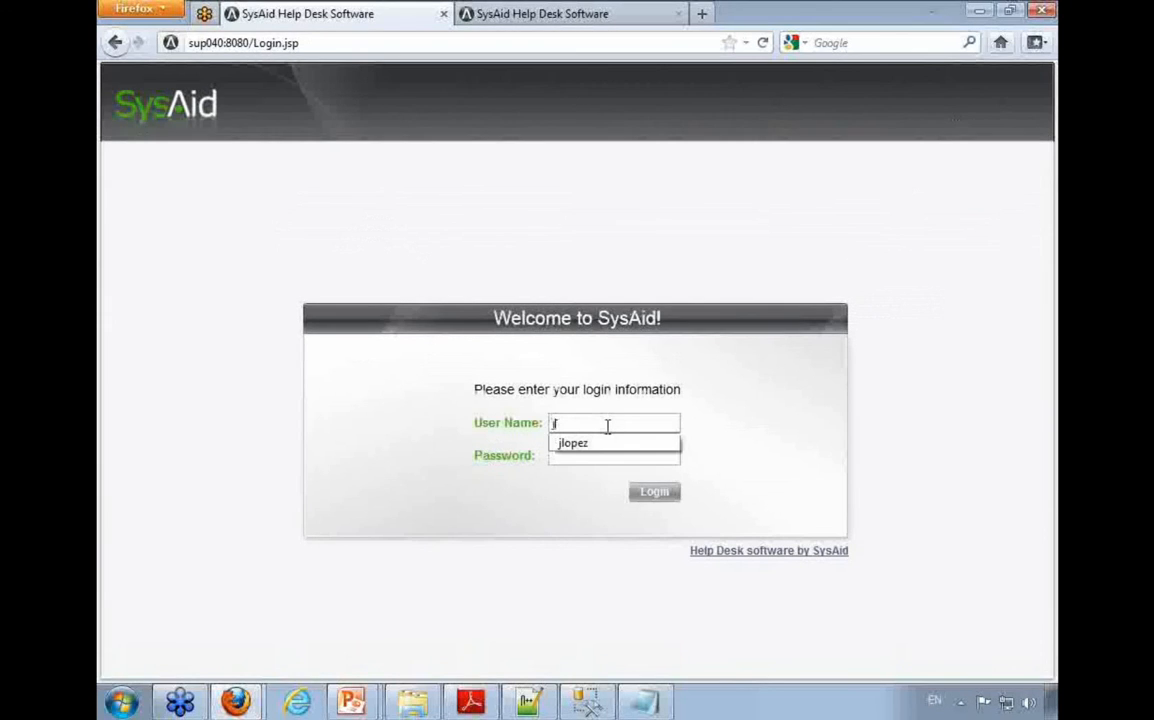
{"action": "key", "text": "Down"}
{"action": "key", "text": "Tab"}
{"action": "type", "text": "••••••••"}
{"action": "key", "text": "Return"}
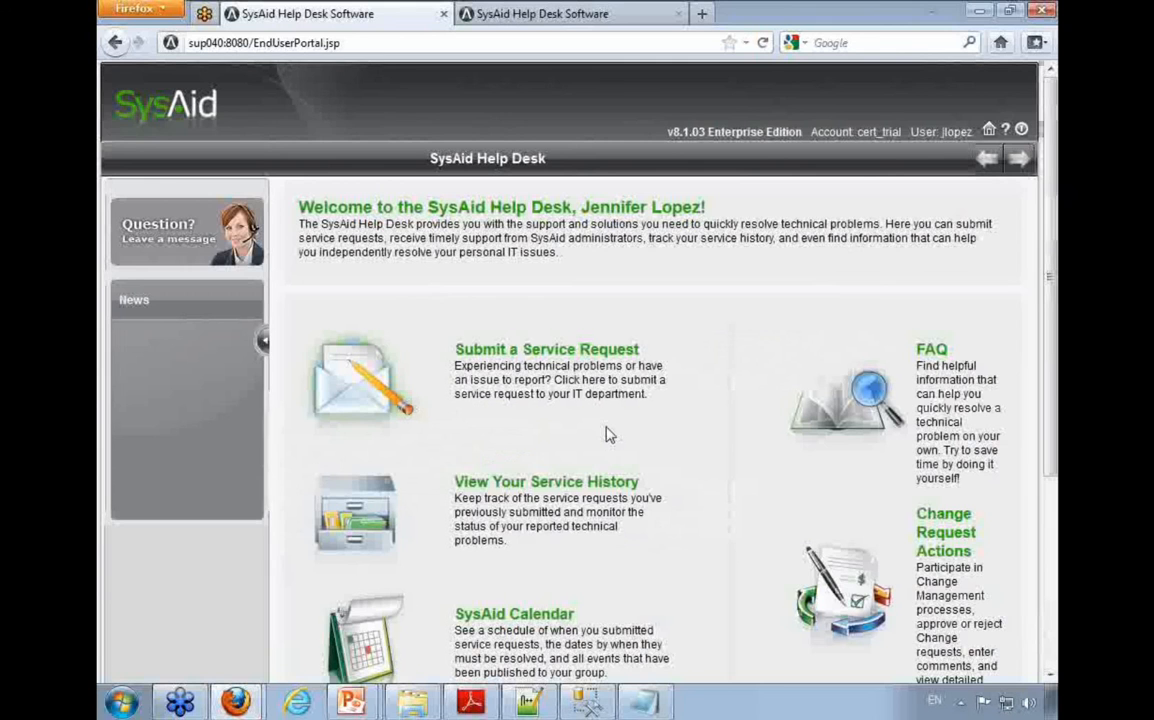
Step: Open the Submit Service Request form as the end user and examine the mandatory Location field below Urgency
{"action": "scroll", "coordinate": [513, 293], "scroll_direction": "down", "scroll_amount": 2}
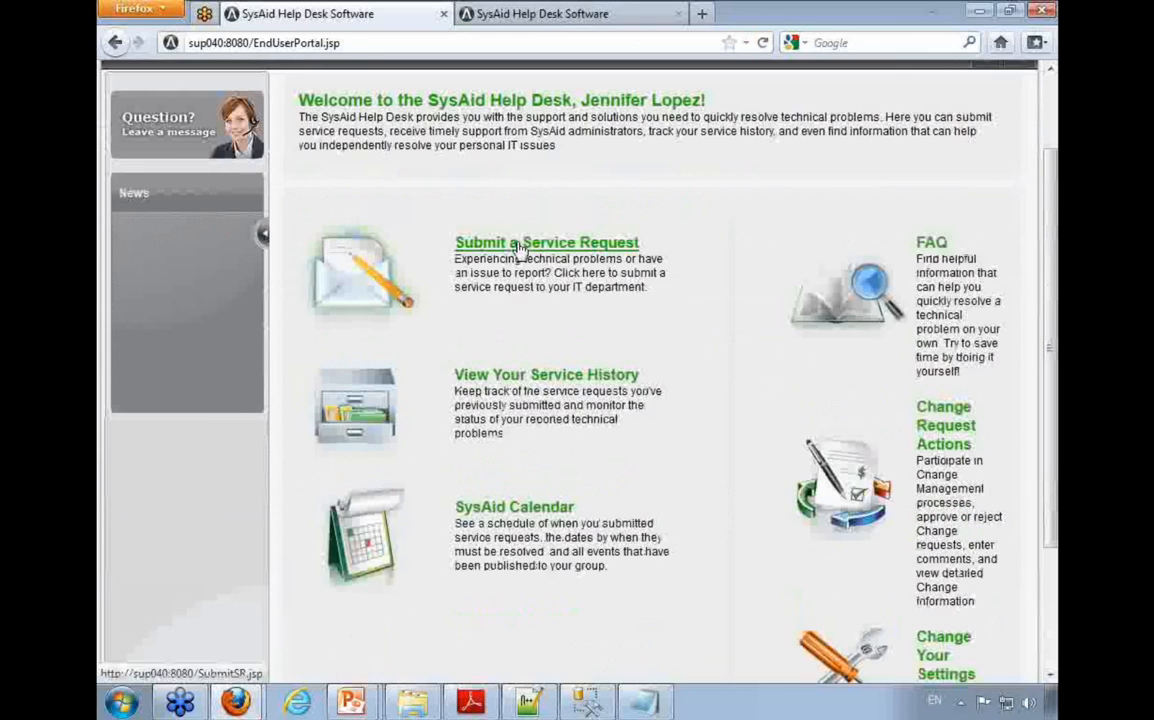
{"action": "left_click", "coordinate": [515, 246]}
{"action": "left_click_drag", "start_coordinate": [353, 545], "coordinate": [438, 550]}
{"action": "left_click", "coordinate": [466, 542]}
{"action": "left_click", "coordinate": [381, 537]}
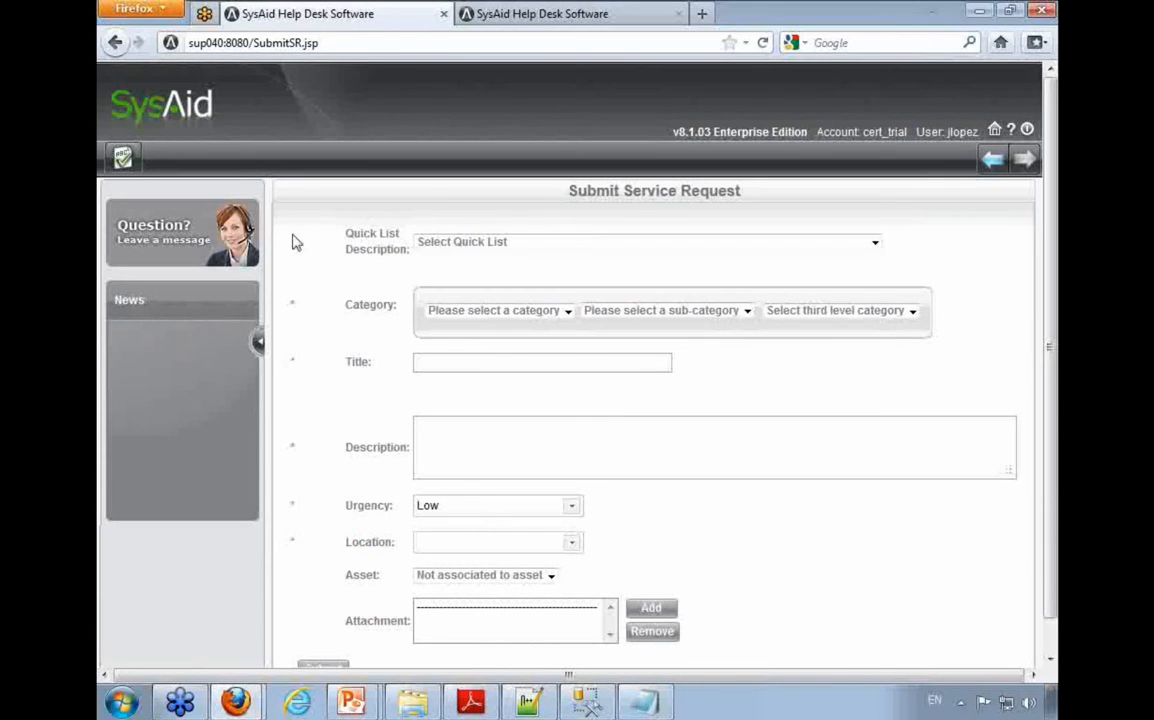
Step: Expand the main category list and the Location list on the request form to view their options
{"action": "left_click", "coordinate": [463, 313]}
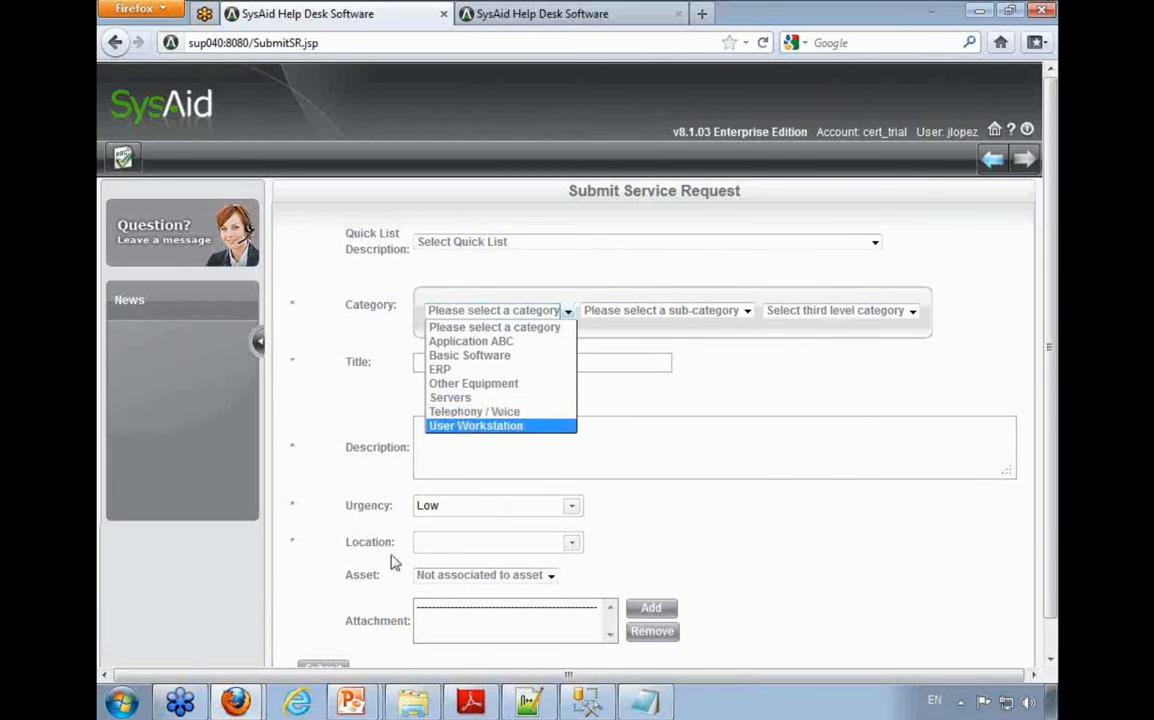
{"action": "left_click", "coordinate": [474, 553]}
{"action": "left_click", "coordinate": [570, 543]}
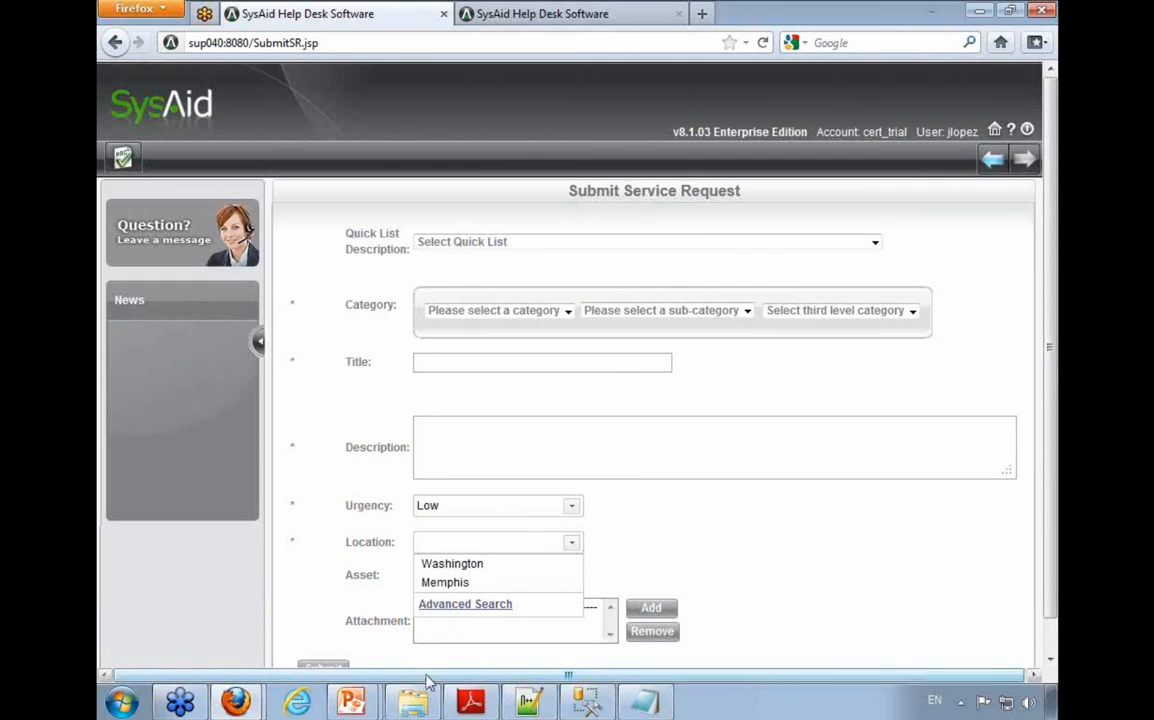
Step: Switch to the PowerPoint slide show about the End-User Portal
{"action": "mouse_move", "coordinate": [351, 702]}
{"action": "left_click", "coordinate": [330, 658]}
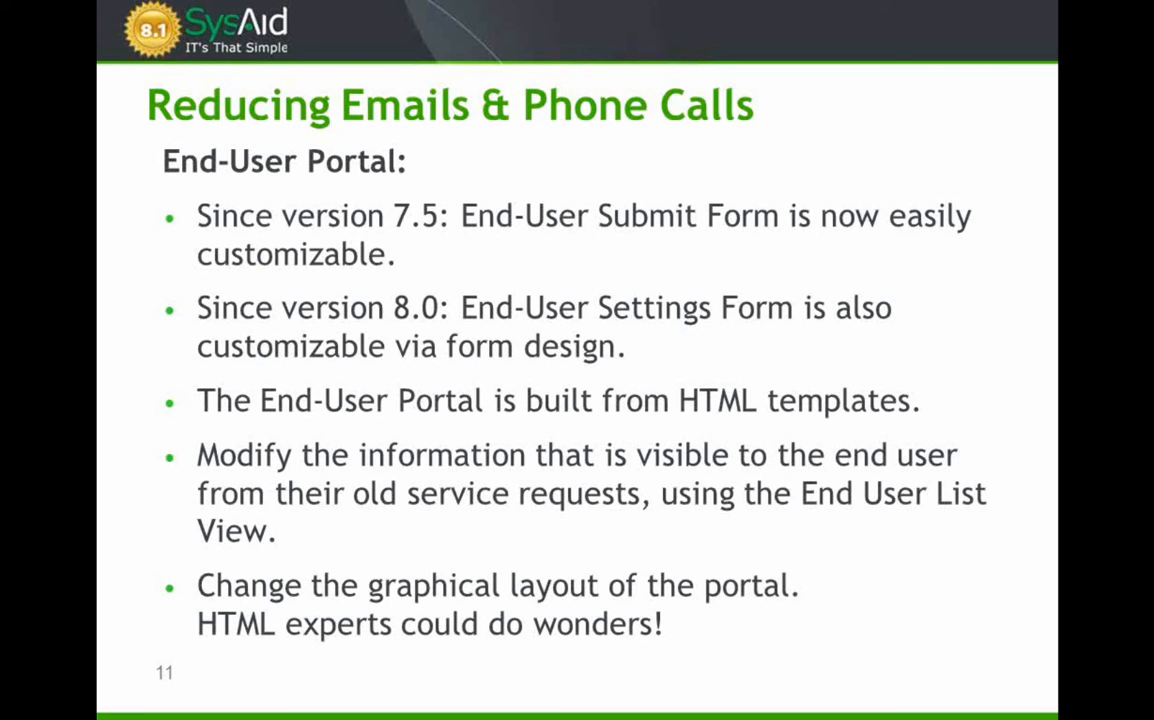
Step: Return to submit-service-request.htm in Notepad++ and highlight the processTemplate line that loads frameHeader.html
{"action": "key", "text": "alt+Tab"}
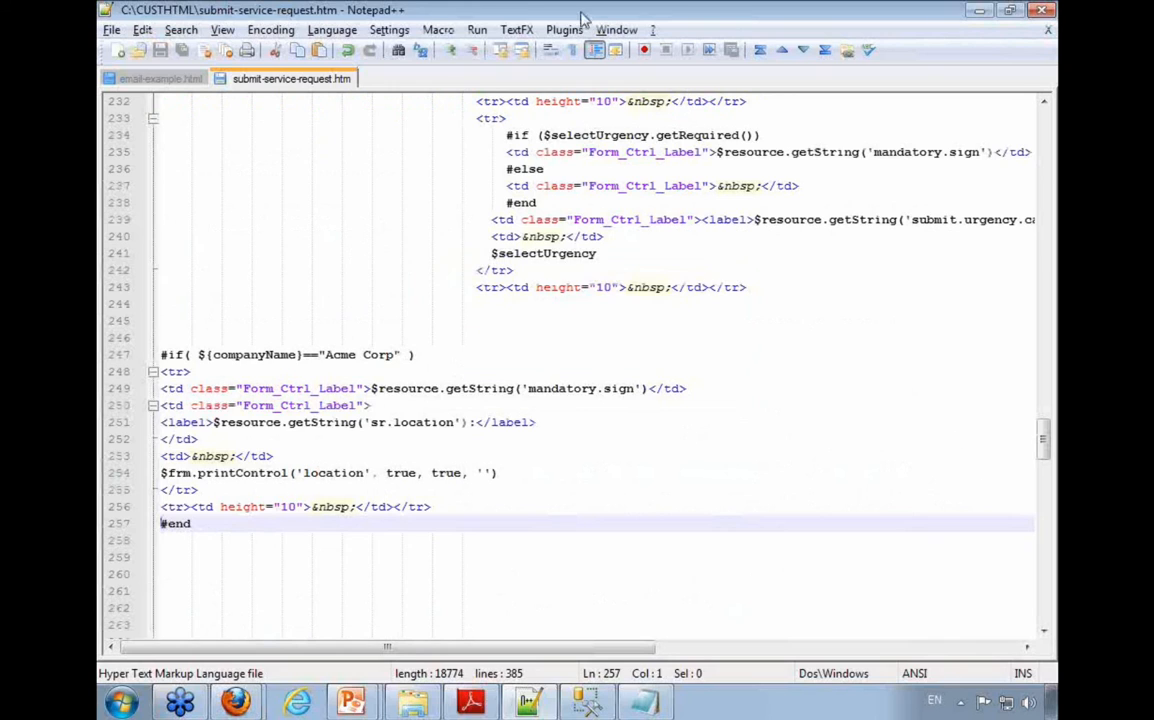
{"action": "scroll", "coordinate": [540, 440], "scroll_direction": "up", "scroll_amount": 11}
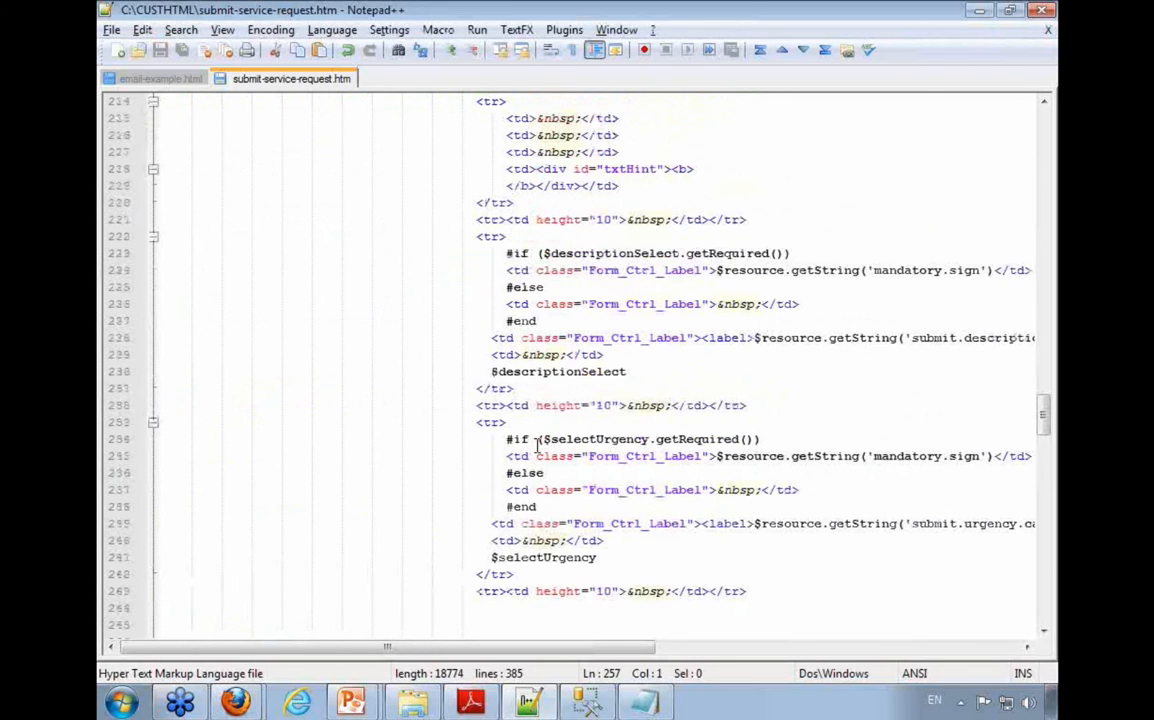
{"action": "scroll", "coordinate": [537, 443], "scroll_direction": "up", "scroll_amount": 20}
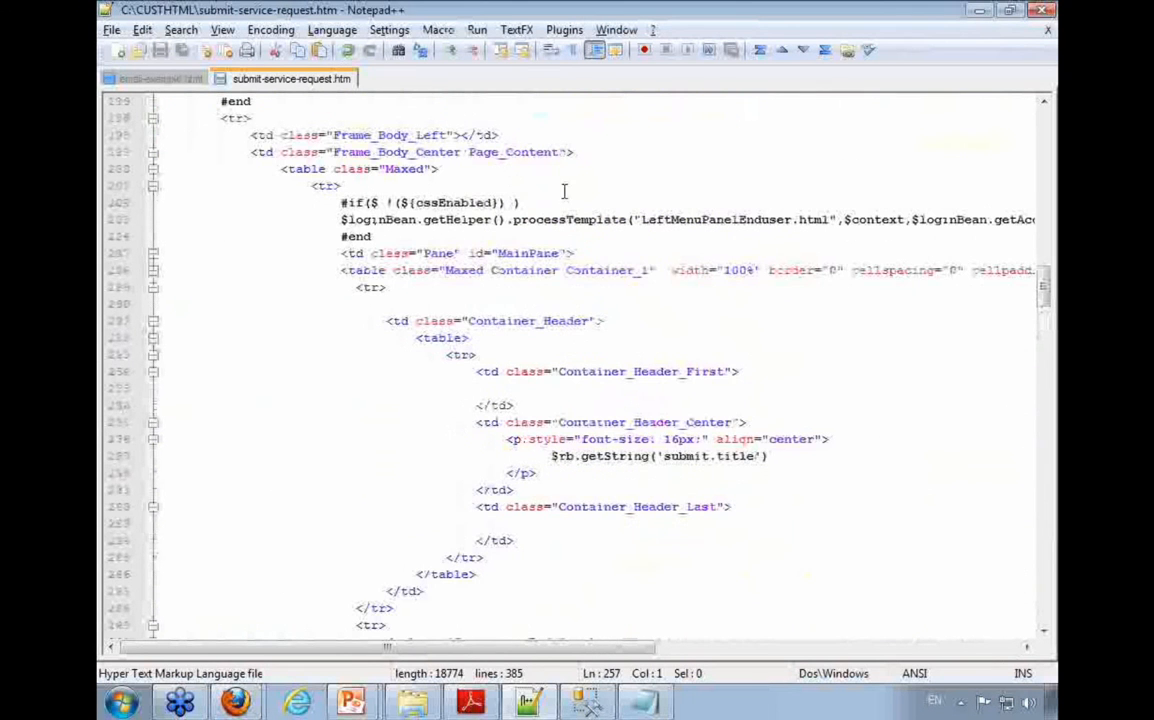
{"action": "scroll", "coordinate": [545, 372], "scroll_direction": "up", "scroll_amount": 9}
{"action": "scroll", "coordinate": [524, 380], "scroll_direction": "up", "scroll_amount": 9}
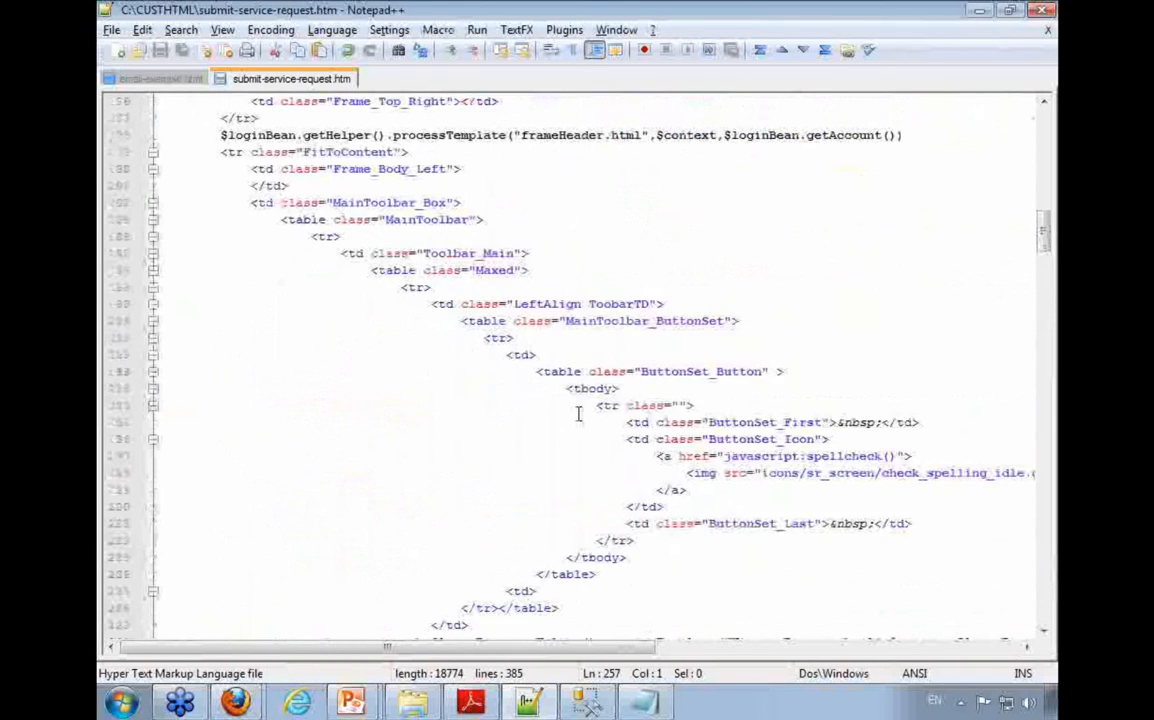
{"action": "left_click_drag", "start_coordinate": [903, 338], "coordinate": [223, 346]}
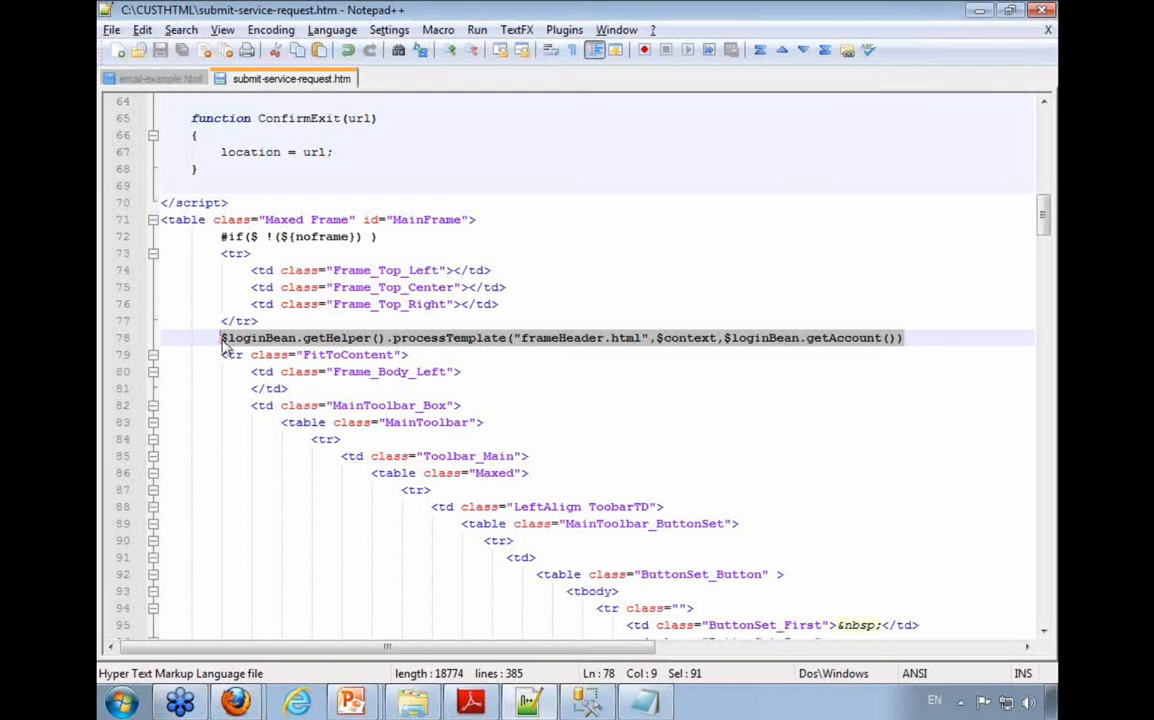
Step: Switch to the PowerPoint slide show and advance to the Web Forms slide
{"action": "left_click", "coordinate": [356, 702]}
{"action": "left_click", "coordinate": [353, 664]}
{"action": "key", "text": "Right"}
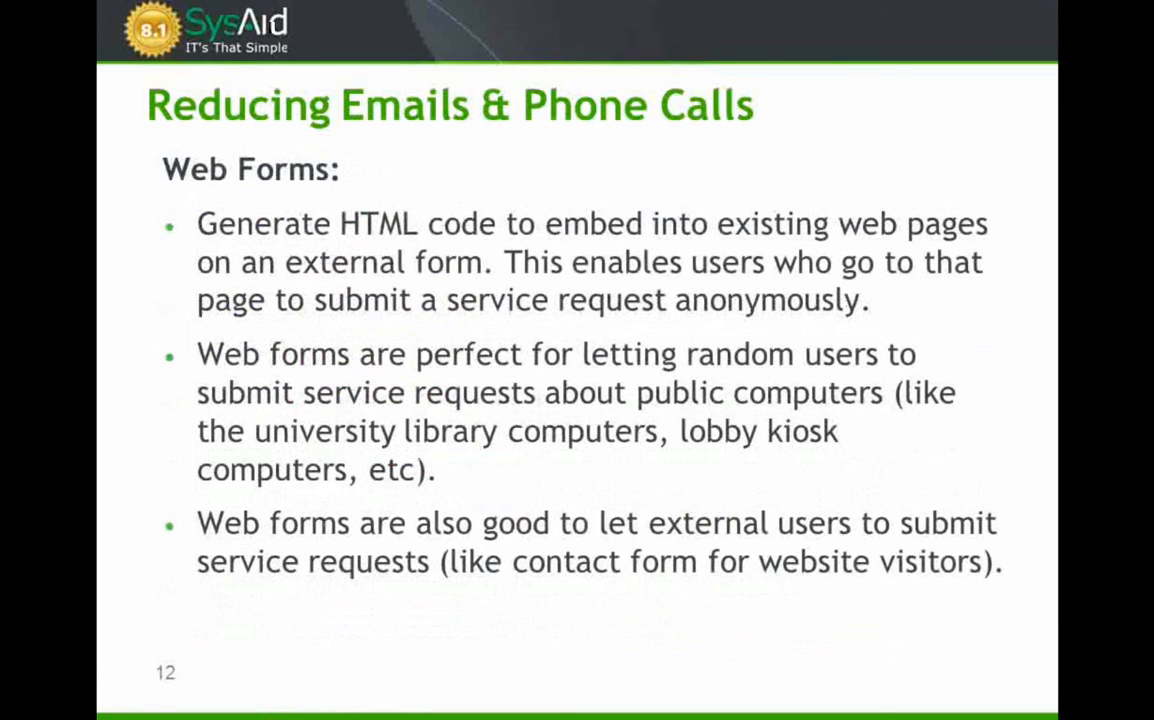
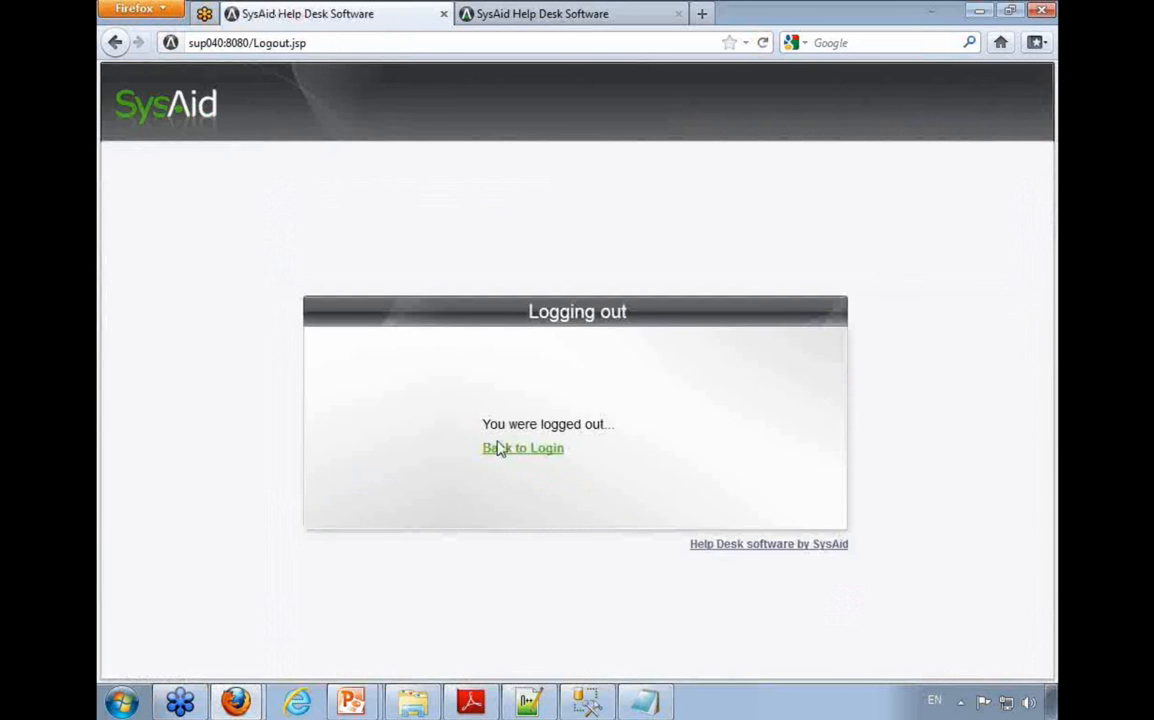
Step: Log in to SysAid as the sysaid user with the account password
{"action": "left_click", "coordinate": [586, 424]}
{"action": "type", "text": "sysaid"}
{"action": "key", "text": "Tab"}
{"action": "type", "text": "••••••••"}
{"action": "key", "text": "Return"}
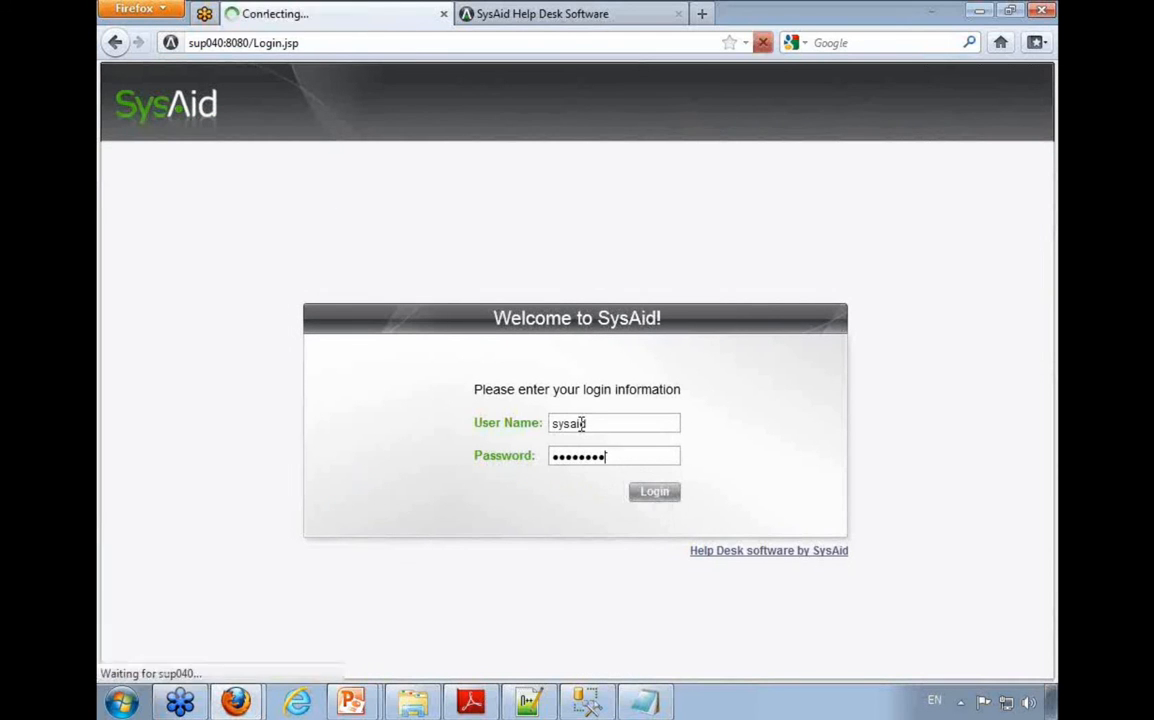
Step: Open the web forms page in the customization section
{"action": "mouse_move", "coordinate": [195, 174]}
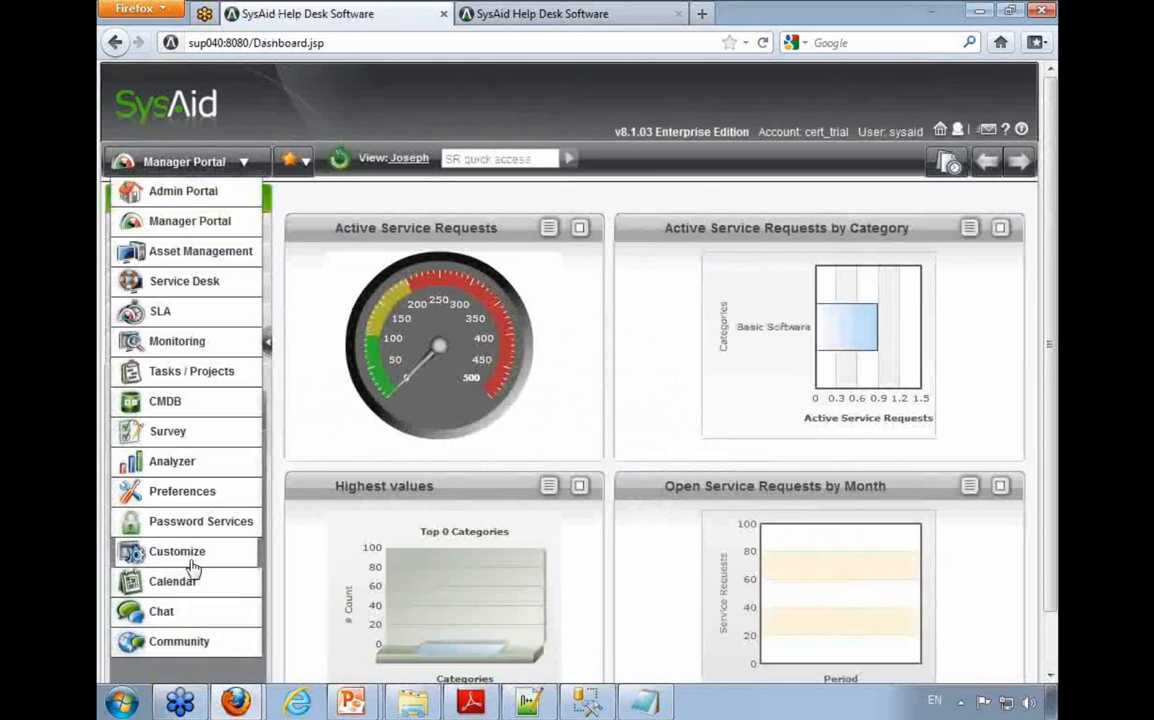
{"action": "left_click", "coordinate": [170, 551]}
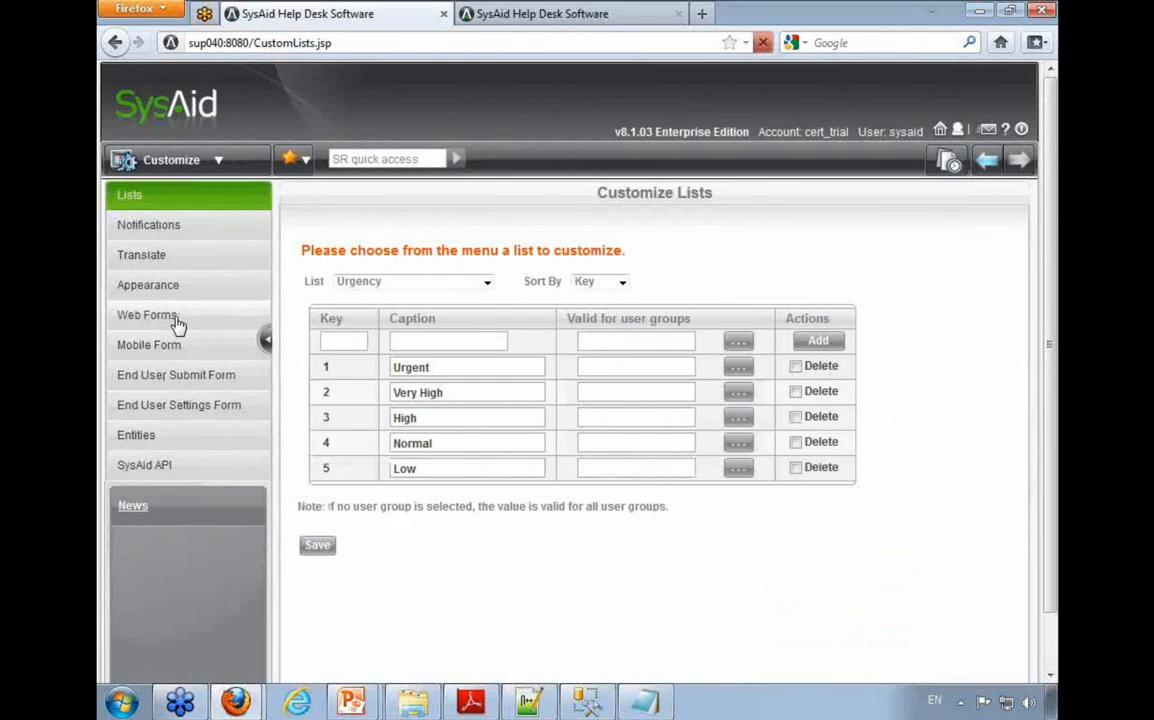
{"action": "left_click", "coordinate": [177, 320]}
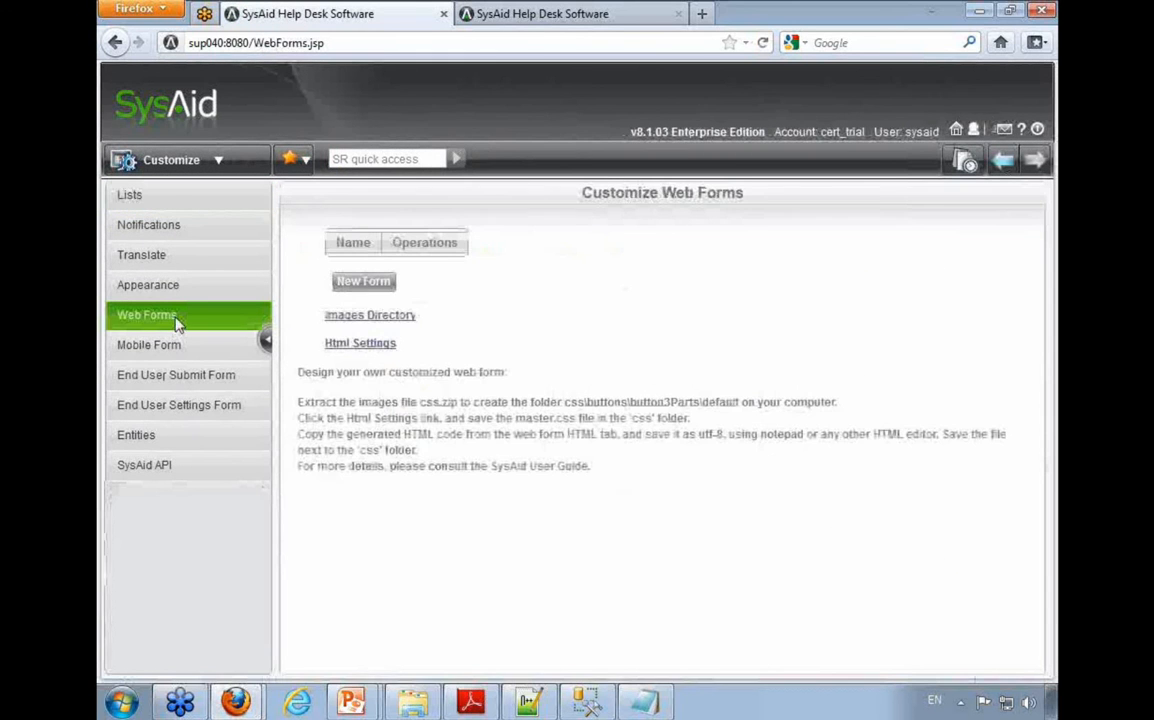
Step: Start a new web form and name it "Website Contact Us from"
{"action": "left_click", "coordinate": [364, 282]}
{"action": "left_click_drag", "start_coordinate": [620, 203], "coordinate": [307, 206]}
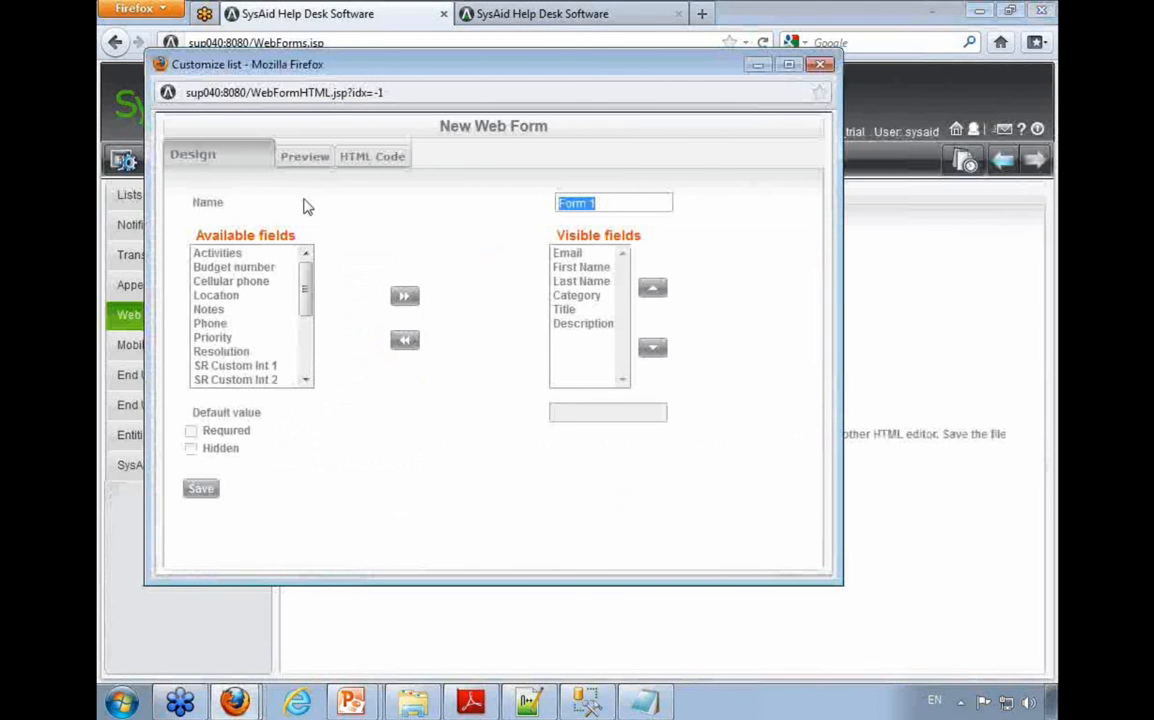
{"action": "type", "text": "Contact Us"}
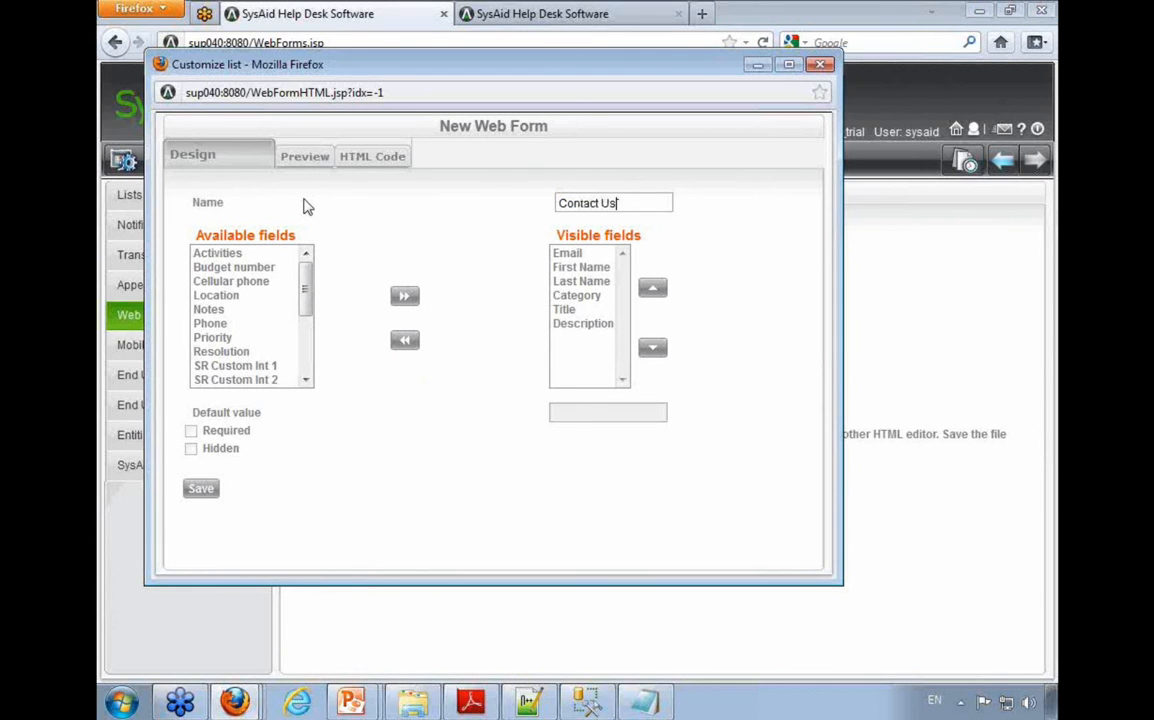
{"action": "type", "text": "Website"}
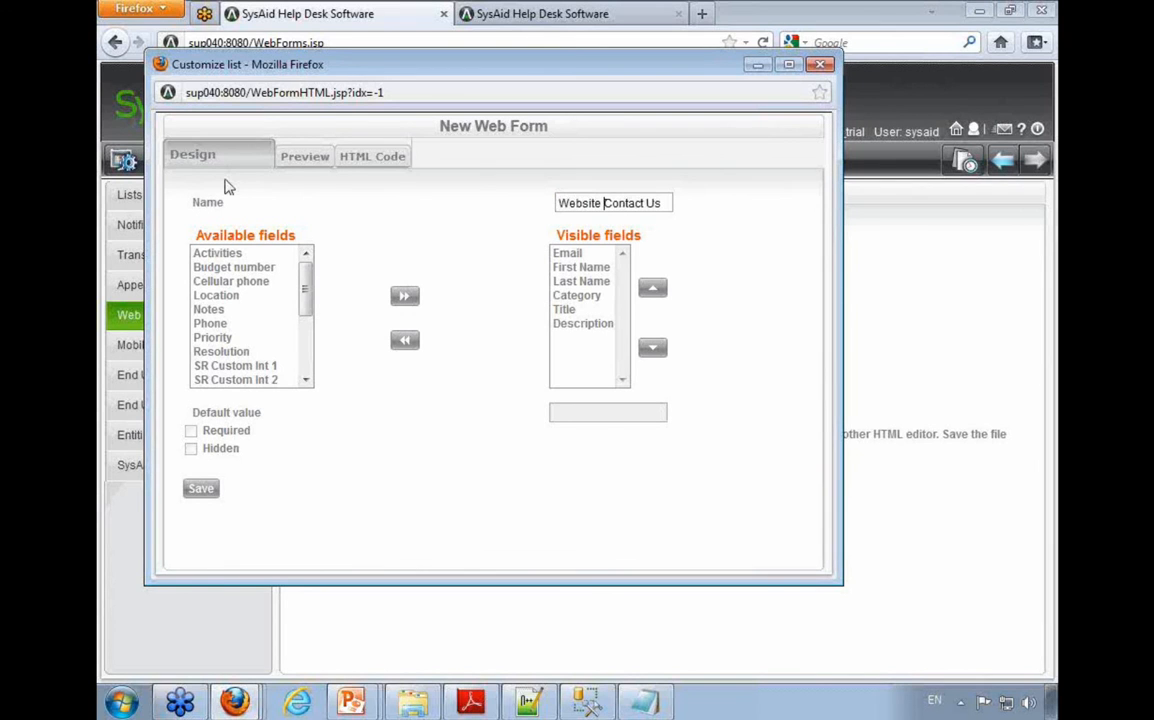
{"action": "key", "text": "End"}
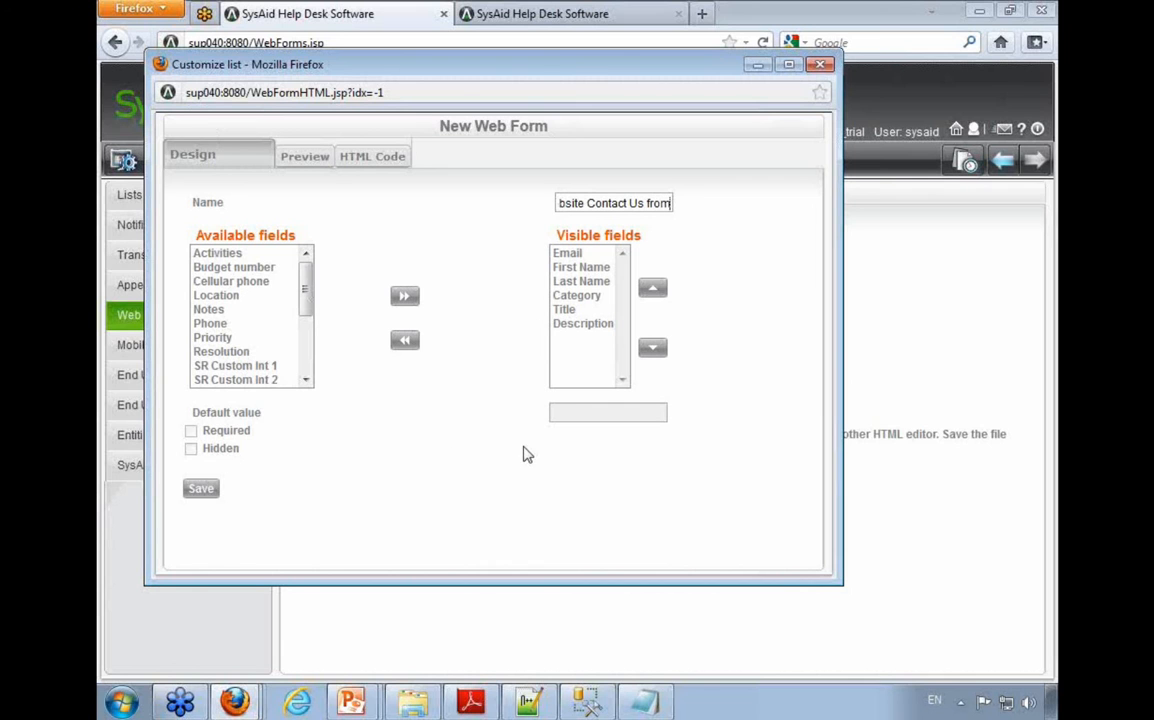
Step: Add the Location field to the web form's visible fields and save the form
{"action": "left_click_drag", "start_coordinate": [577, 355], "coordinate": [585, 255]}
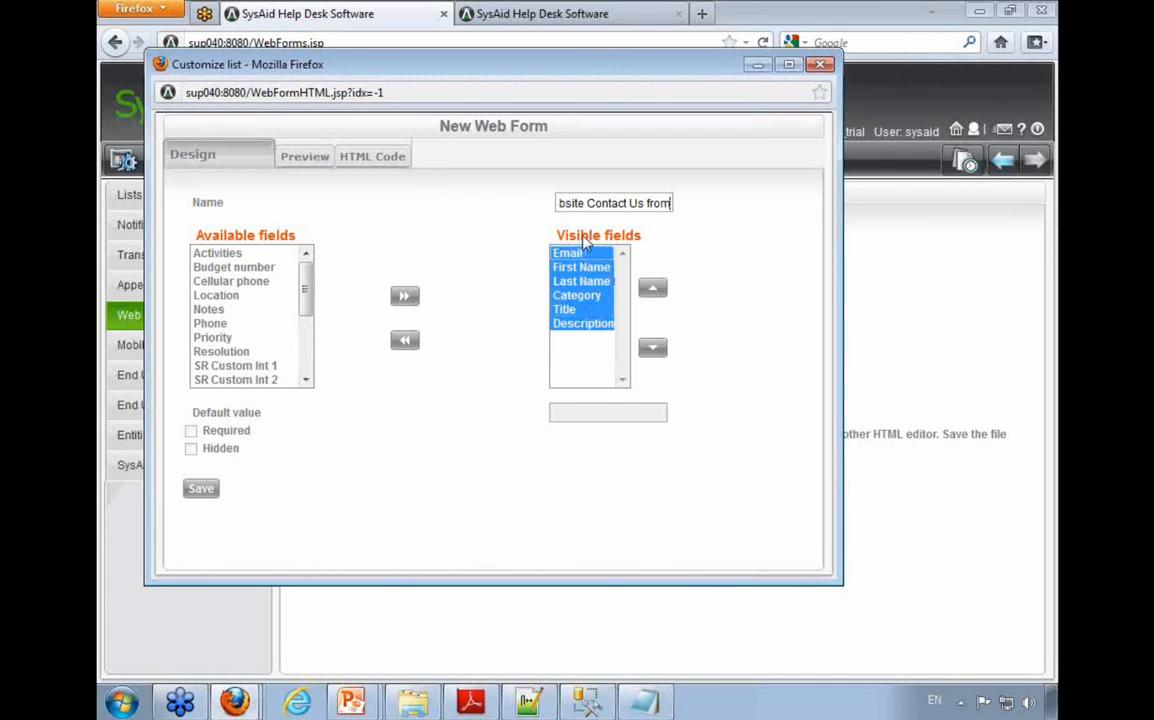
{"action": "left_click", "coordinate": [216, 295]}
{"action": "left_click", "coordinate": [404, 296]}
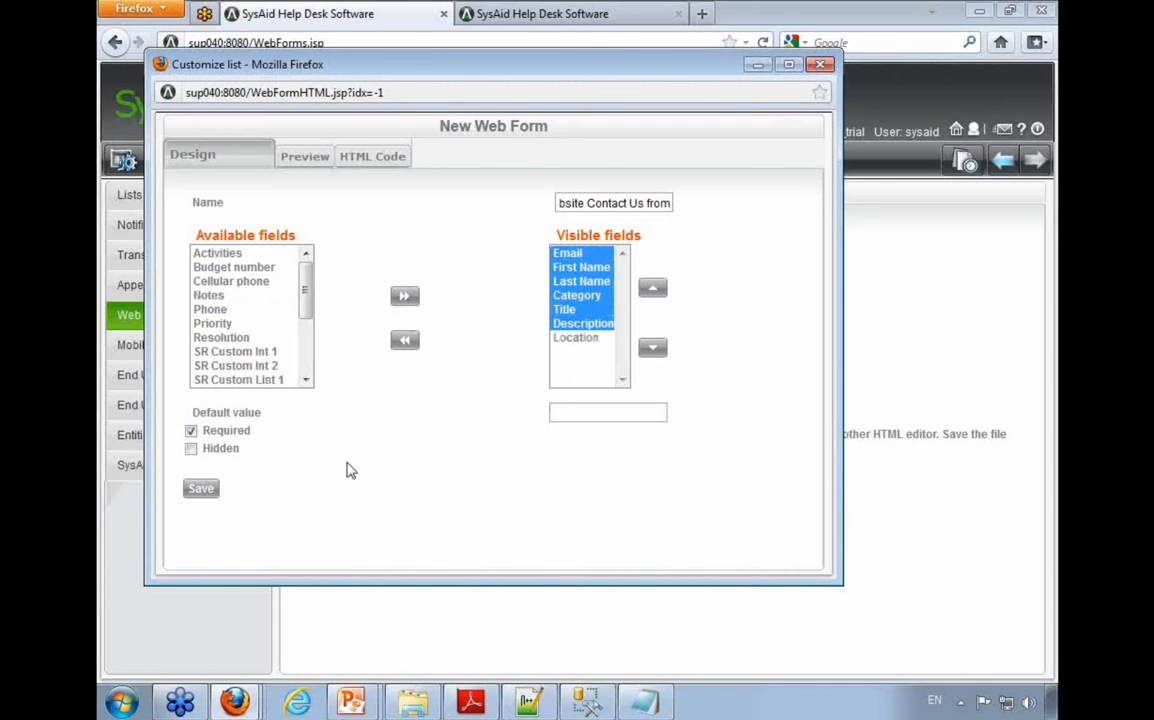
{"action": "left_click", "coordinate": [200, 489]}
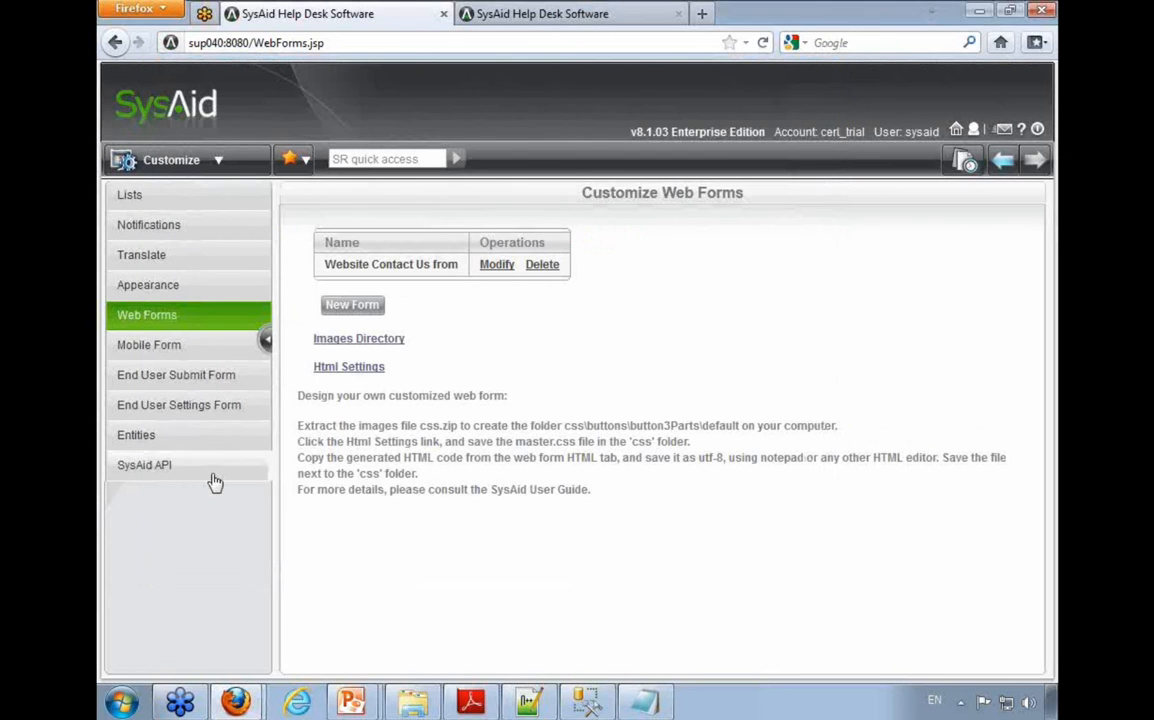
Step: Reopen the Website Contact Us form for modification and preview its full layout
{"action": "left_click", "coordinate": [505, 266]}
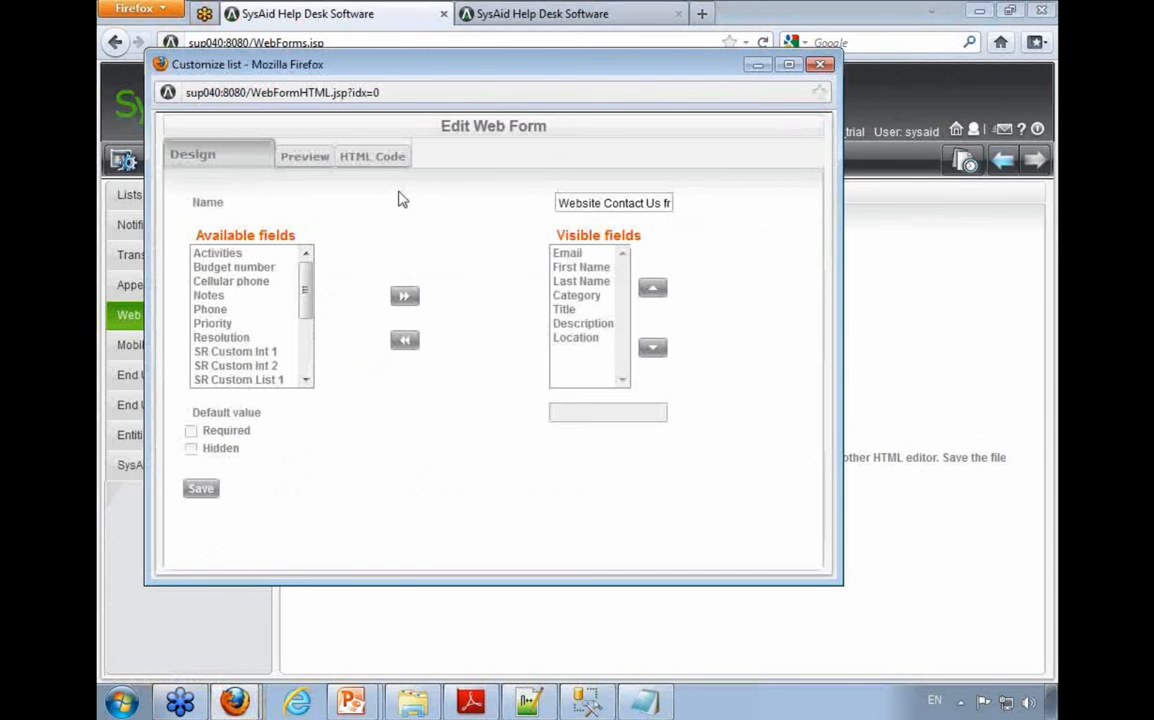
{"action": "left_click", "coordinate": [318, 163]}
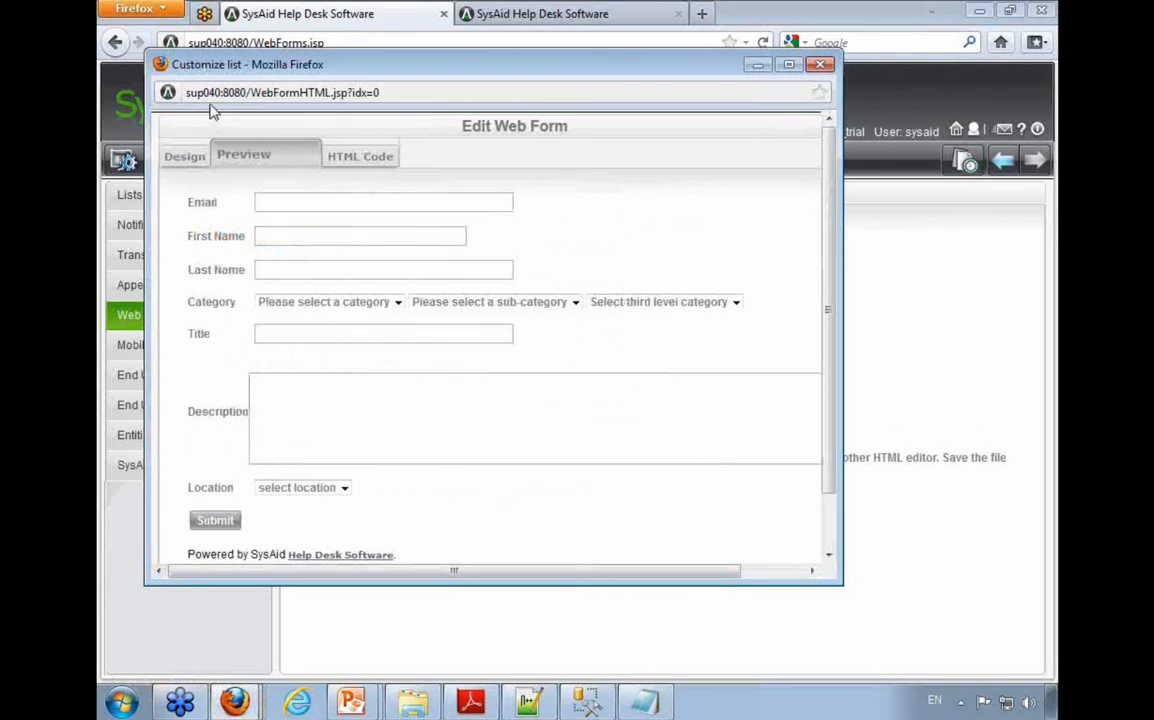
{"action": "scroll", "coordinate": [375, 352], "scroll_direction": "down", "scroll_amount": 1}
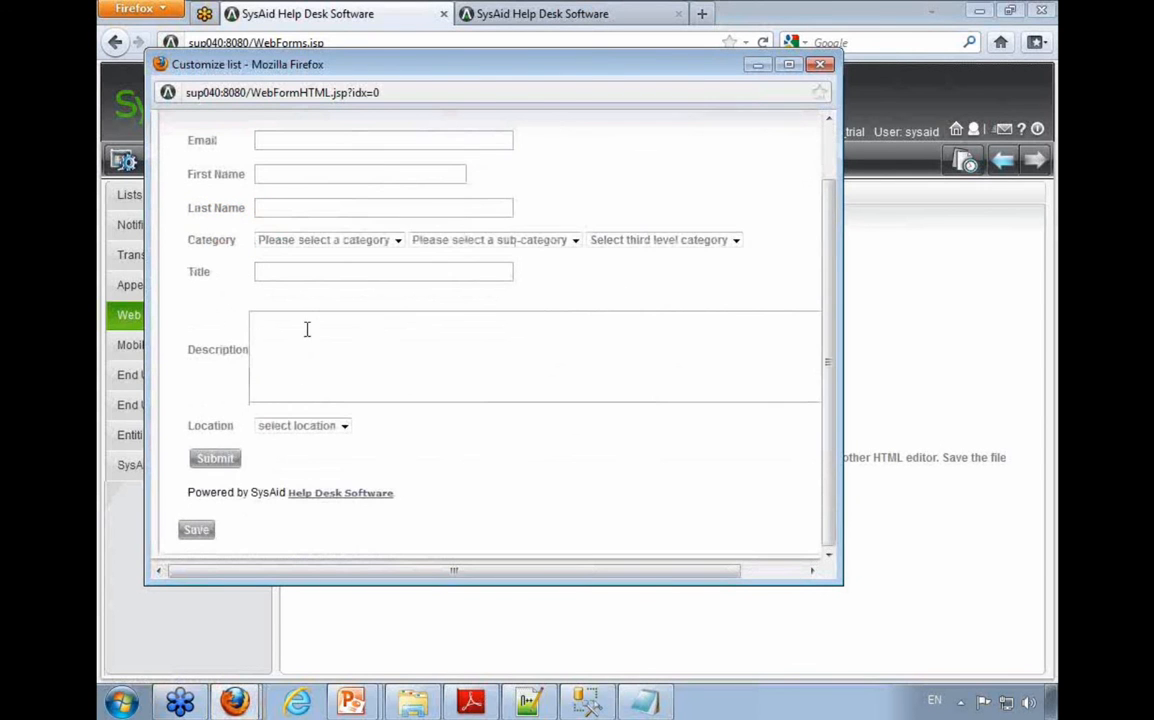
{"action": "scroll", "coordinate": [370, 334], "scroll_direction": "up", "scroll_amount": 1}
Step: Copy the form's entire generated HTML code and paste it into Notepad in place of the existing text
{"action": "left_click", "coordinate": [352, 175]}
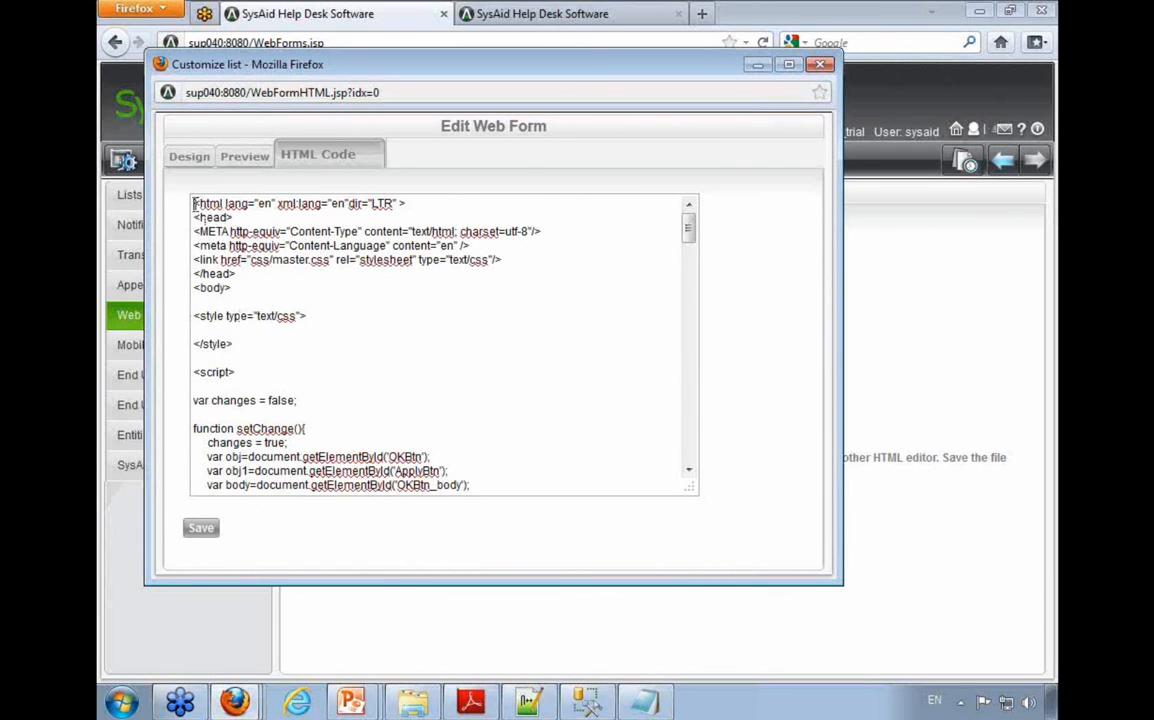
{"action": "left_click_drag", "start_coordinate": [194, 203], "coordinate": [448, 208]}
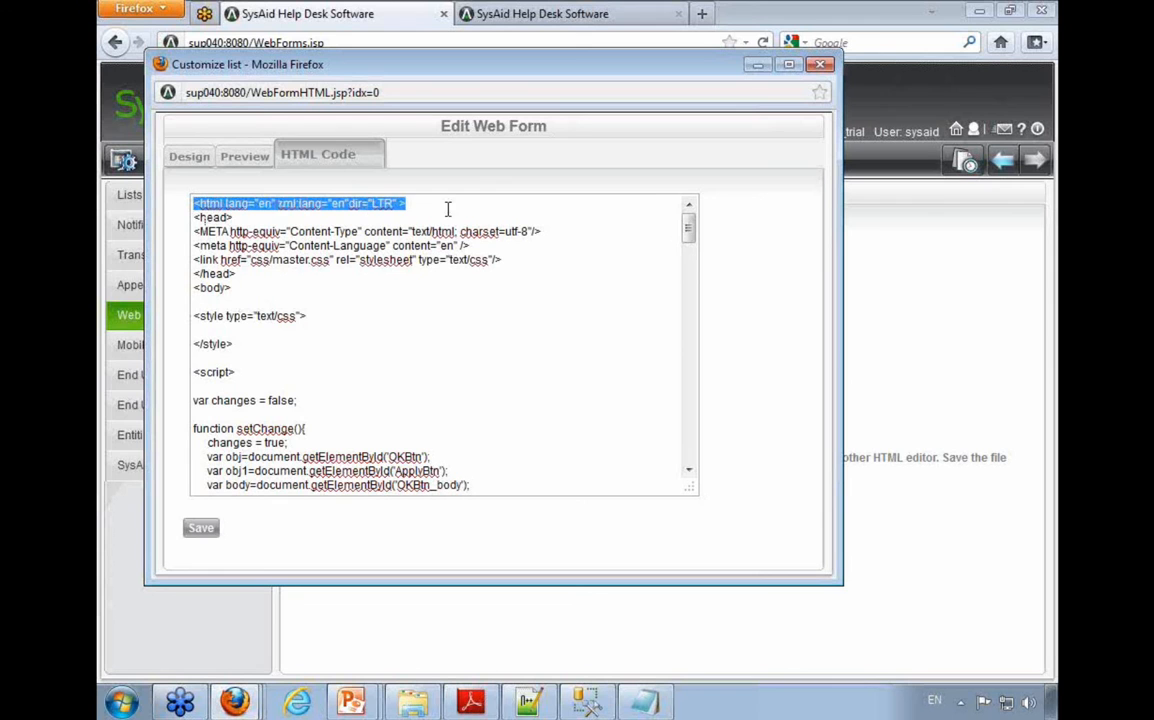
{"action": "double_click", "coordinate": [201, 217]}
{"action": "left_click", "coordinate": [205, 291]}
{"action": "double_click", "coordinate": [205, 291]}
{"action": "left_click", "coordinate": [241, 288]}
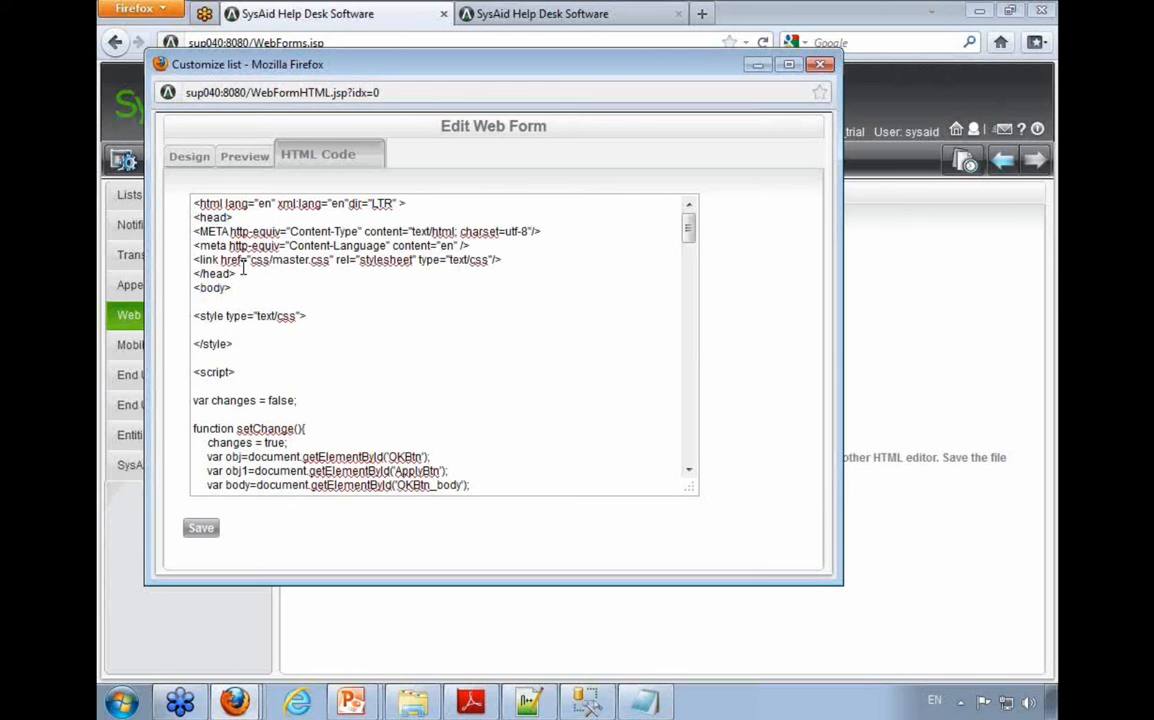
{"action": "key", "text": "ctrl+a"}
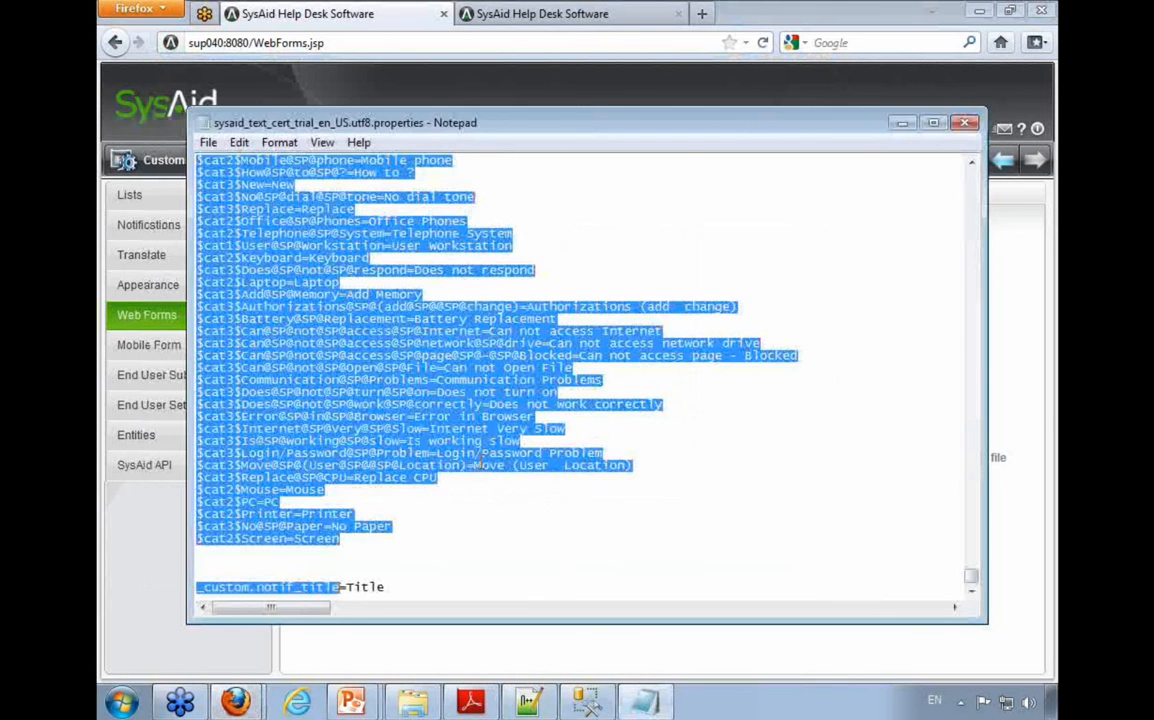
{"action": "key", "text": "ctrl+v"}
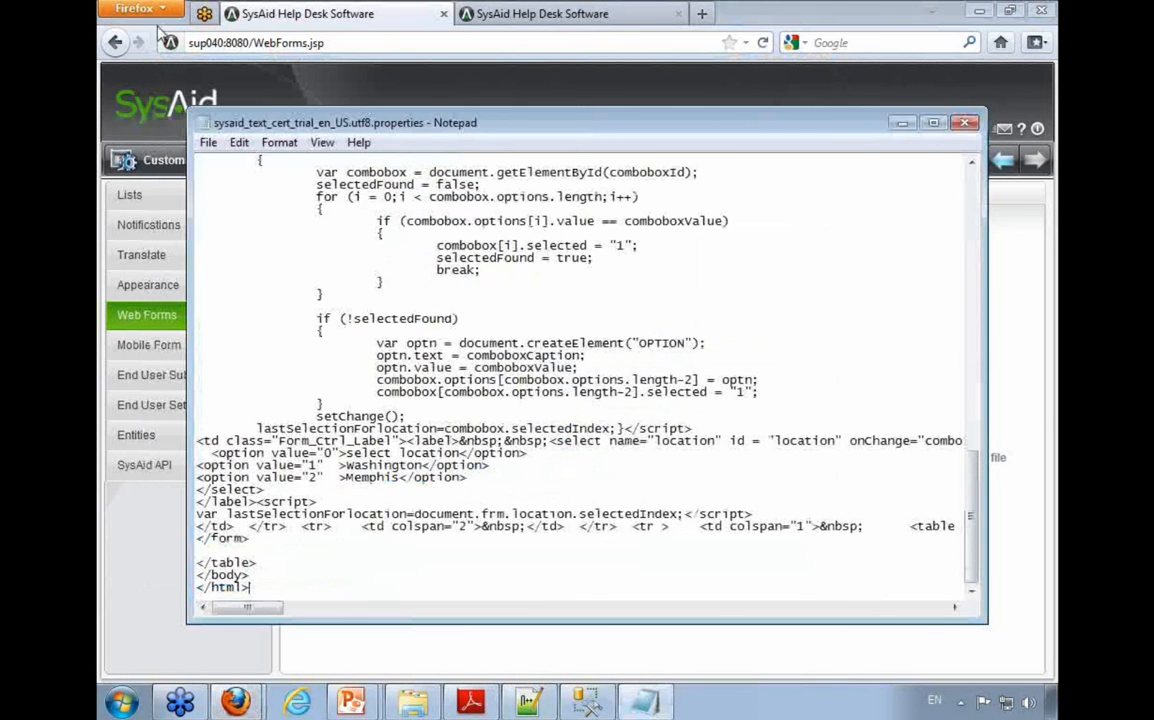
Step: Try to save the pasted HTML as test.htm in the SysAidServer root folder with UTF-8 encoding
{"action": "left_click", "coordinate": [208, 142]}
{"action": "left_click", "coordinate": [250, 226]}
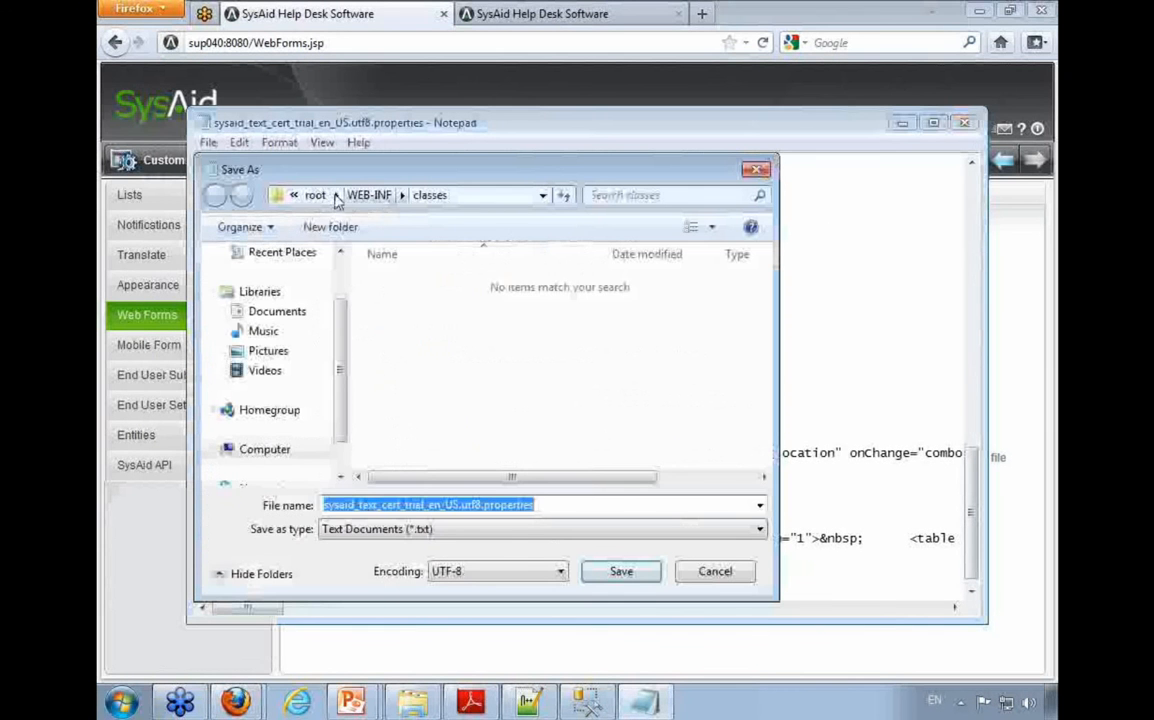
{"action": "left_click", "coordinate": [290, 195]}
{"action": "left_click", "coordinate": [325, 217]}
{"action": "double_click", "coordinate": [552, 504]}
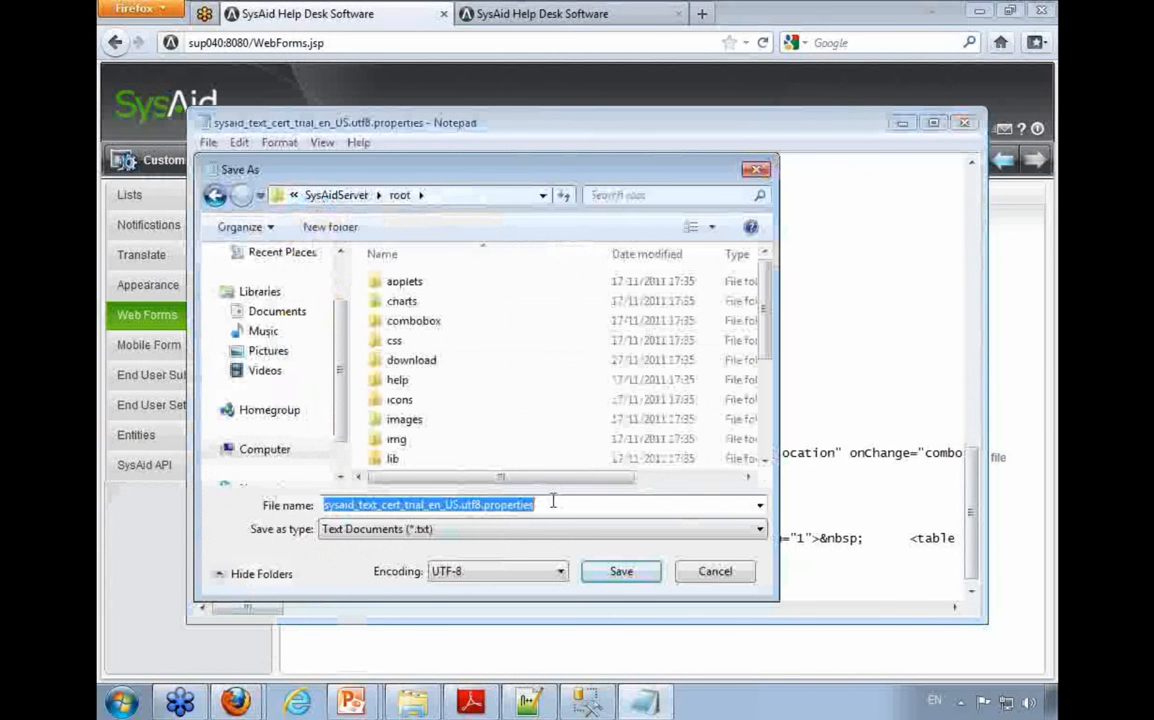
{"action": "type", "text": "test.htm"}
{"action": "key", "text": "Return"}
{"action": "key", "text": "Return"}
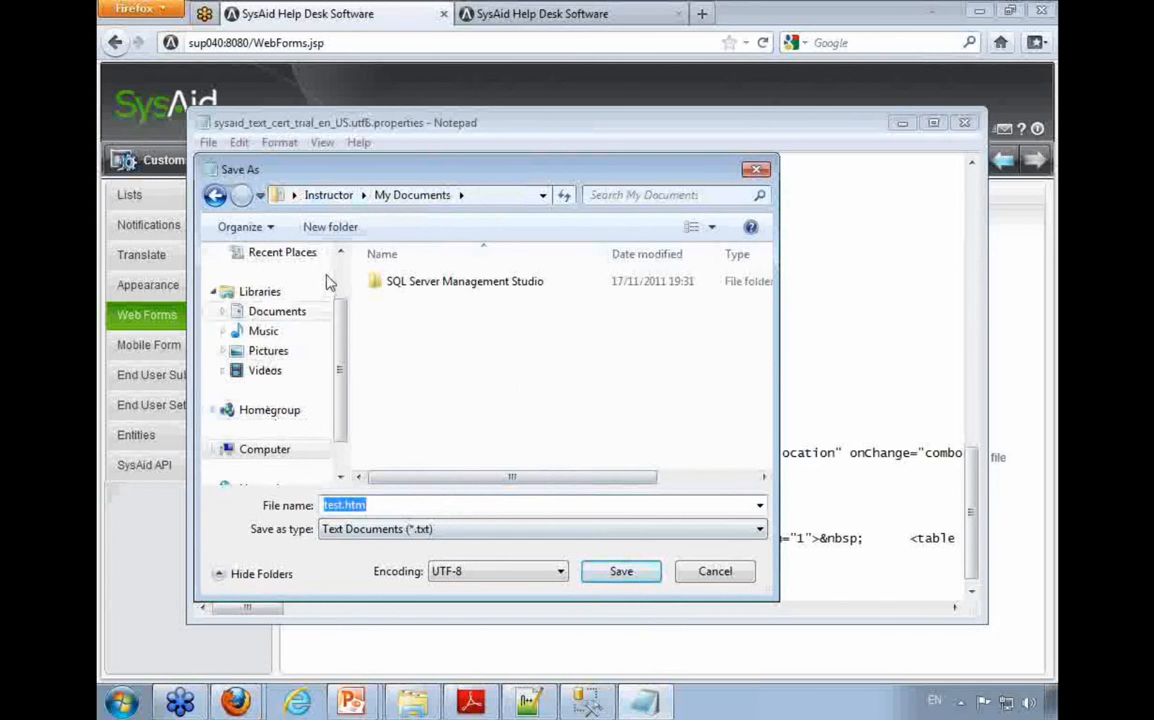
Step: Save test.htm to the Desktop and close Notepad
{"action": "scroll", "coordinate": [330, 283], "scroll_direction": "up", "scroll_amount": 3}
{"action": "left_click", "coordinate": [270, 285]}
{"action": "left_click", "coordinate": [621, 571]}
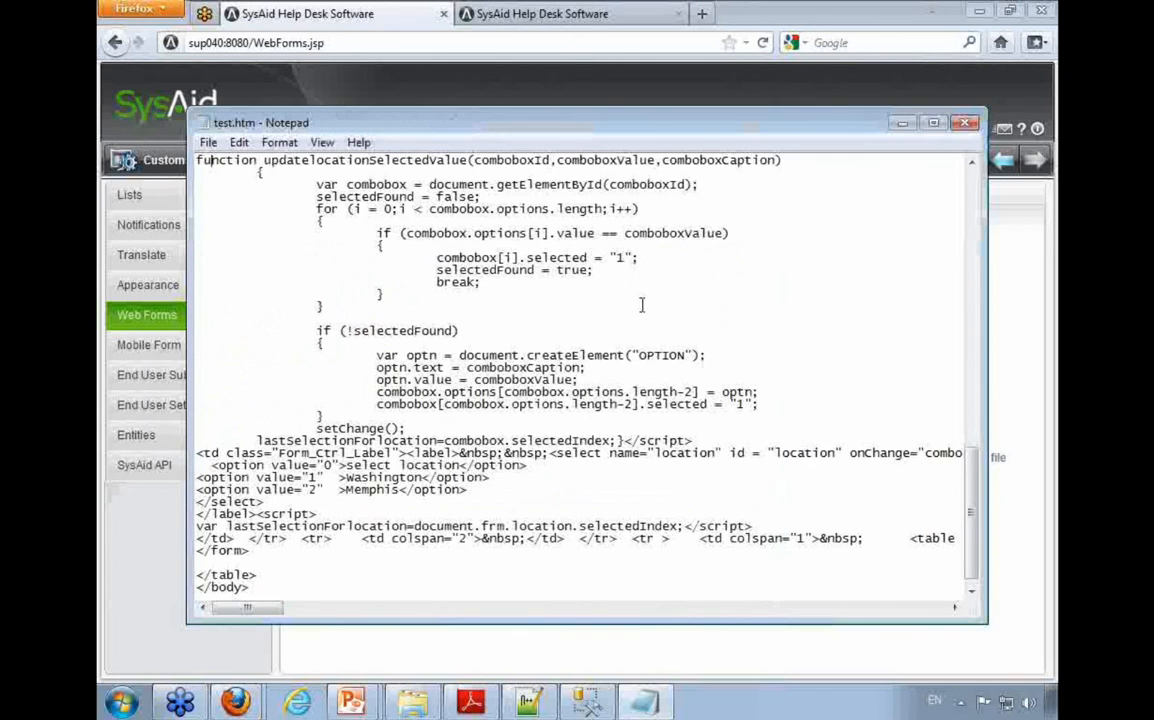
{"action": "key", "text": "alt+F4"}
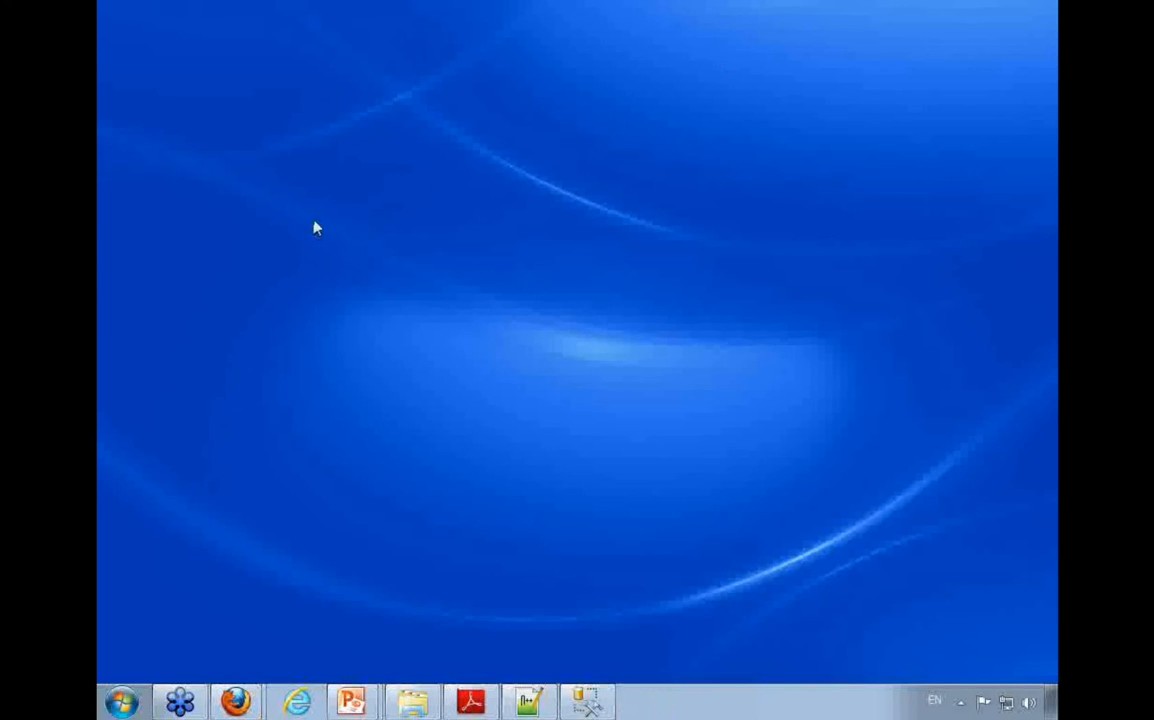
Step: Open test.htm from the Desktop folder in Firefox and test it by submitting the blank form, returning to the form page
{"action": "right_click", "coordinate": [413, 700]}
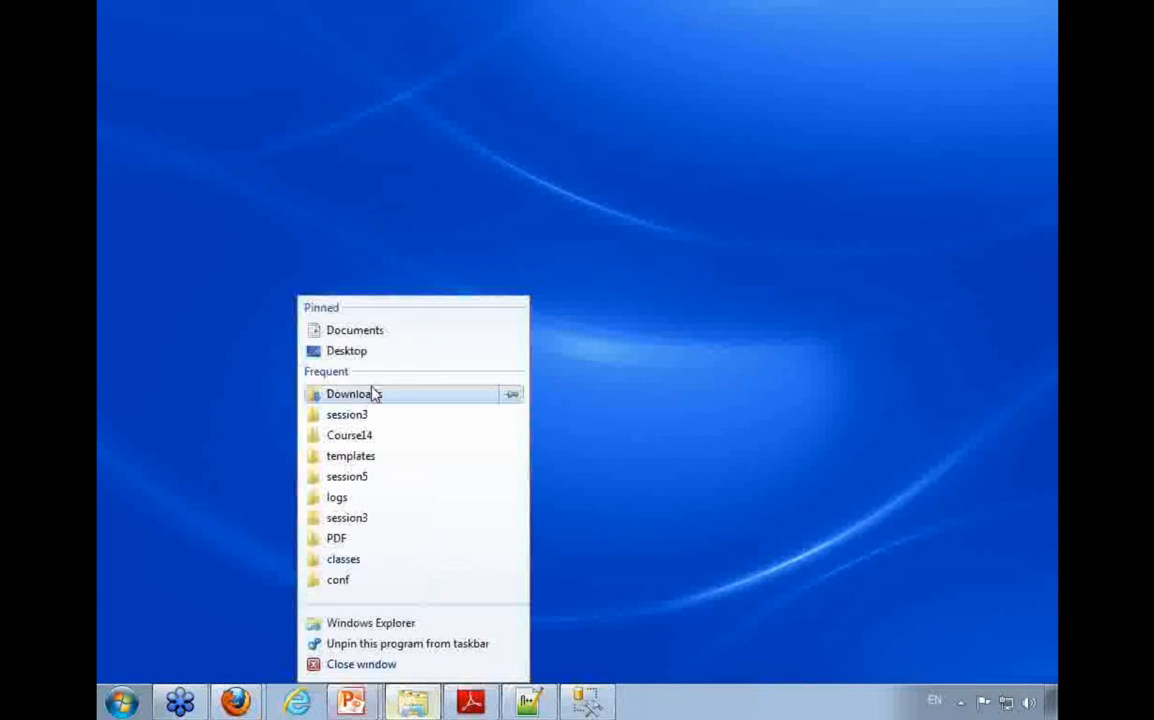
{"action": "left_click", "coordinate": [364, 353]}
{"action": "key", "text": "t"}
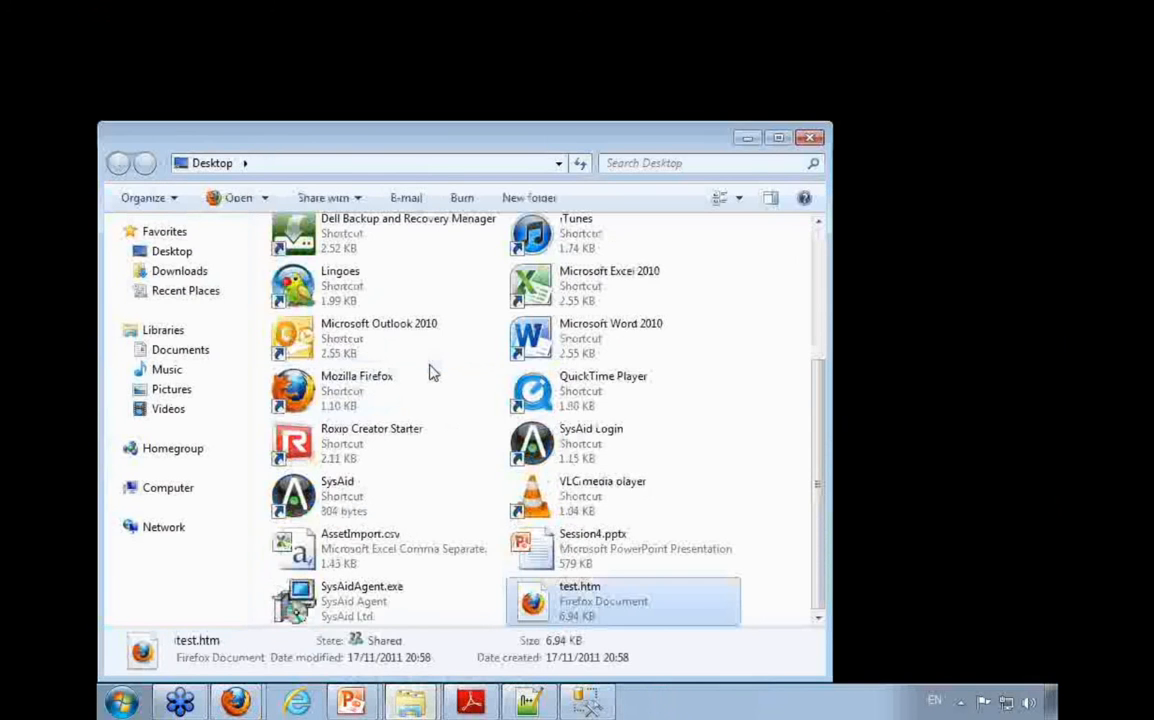
{"action": "key", "text": "Return"}
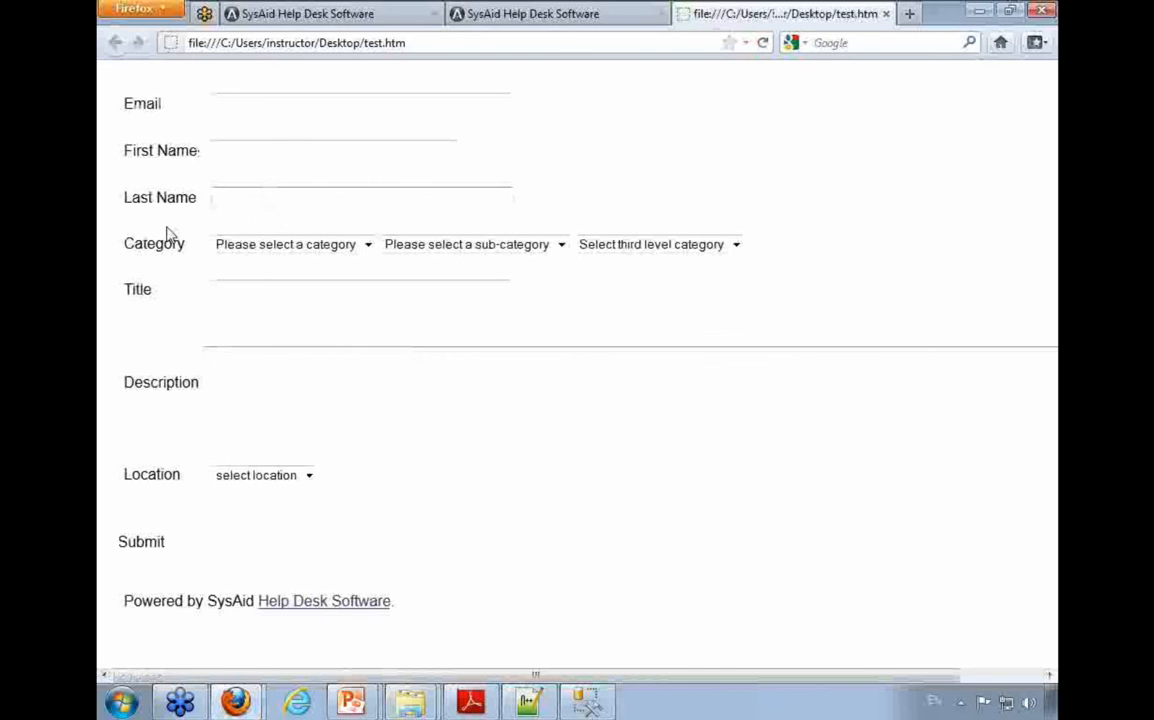
{"action": "left_click", "coordinate": [142, 547]}
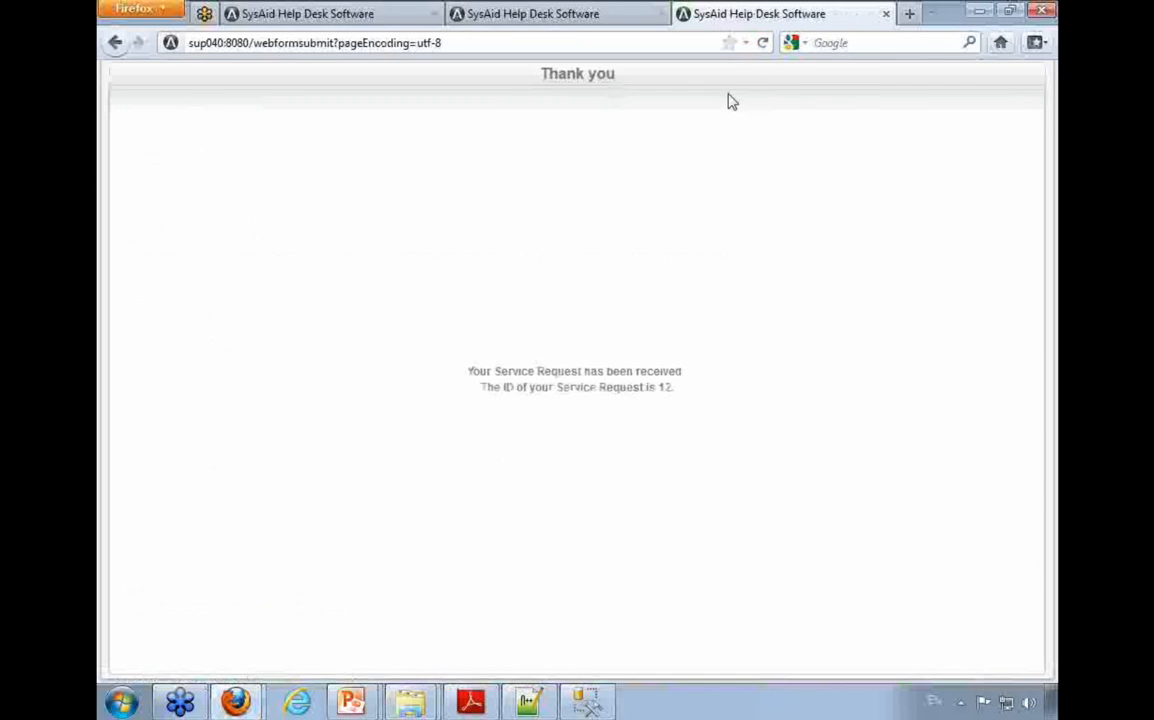
{"action": "key", "text": "alt+Left"}
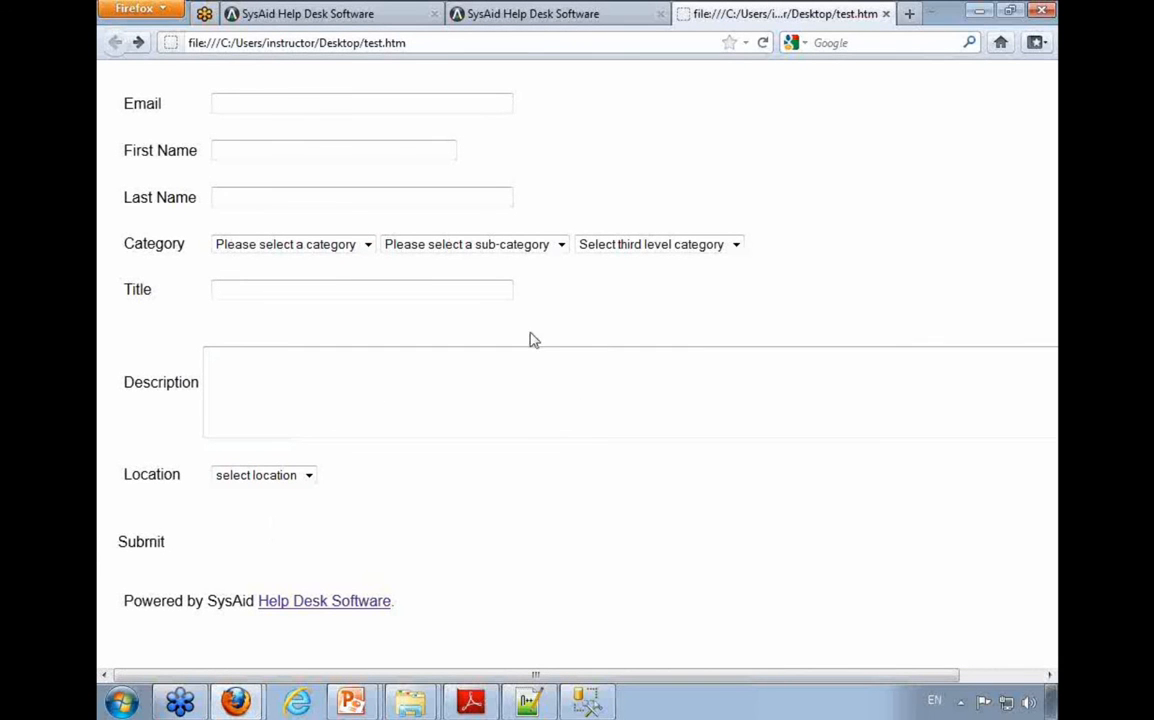
Step: Return to the Customize Web Forms page and review the instruction about extracting css.zip to create the css folder
{"action": "mouse_move", "coordinate": [236, 702]}
{"action": "left_click", "coordinate": [232, 659]}
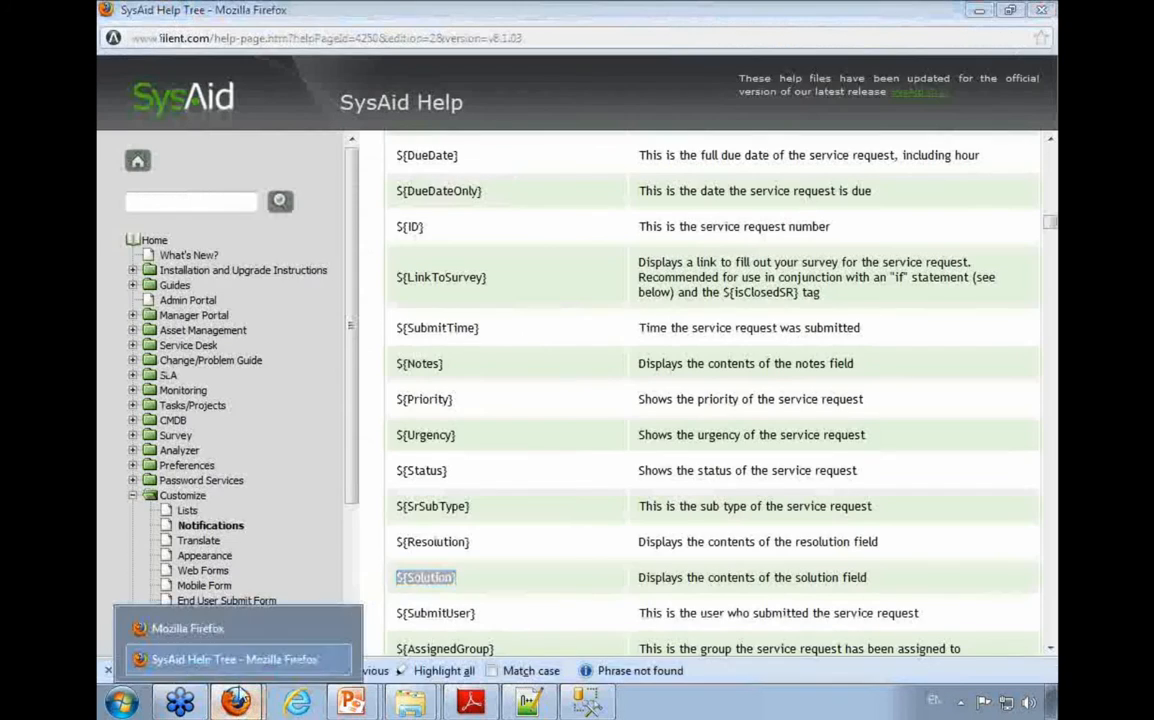
{"action": "left_click", "coordinate": [248, 627]}
{"action": "left_click", "coordinate": [497, 13]}
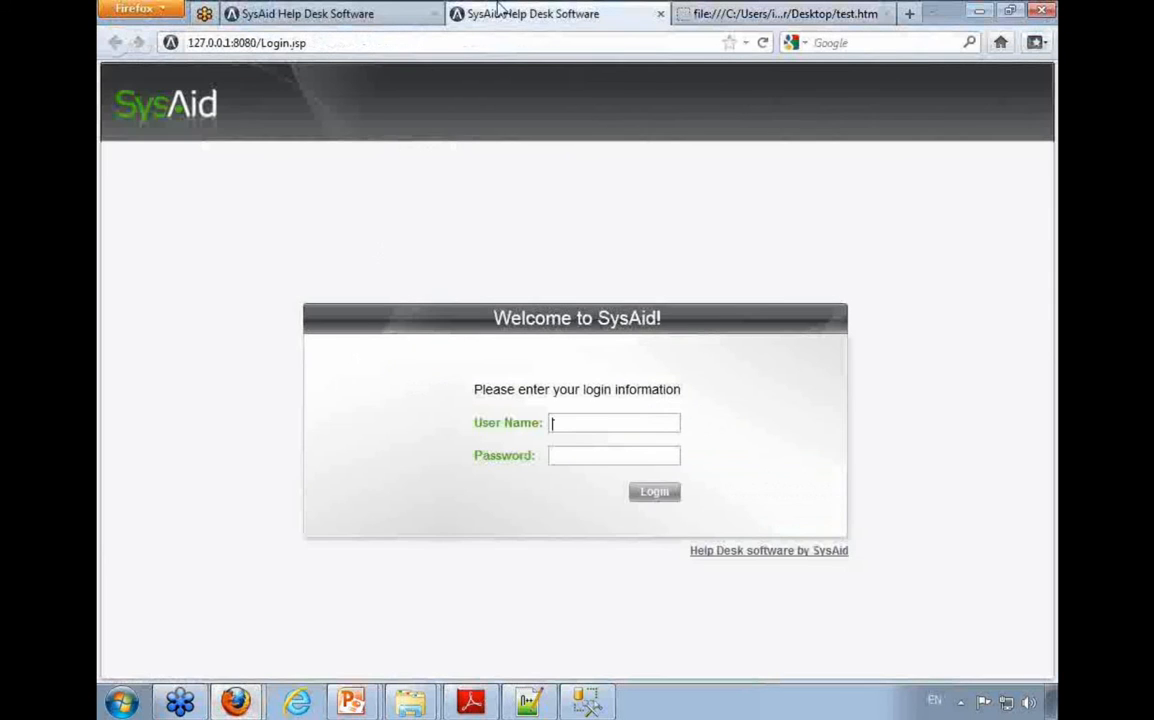
{"action": "left_click", "coordinate": [368, 12]}
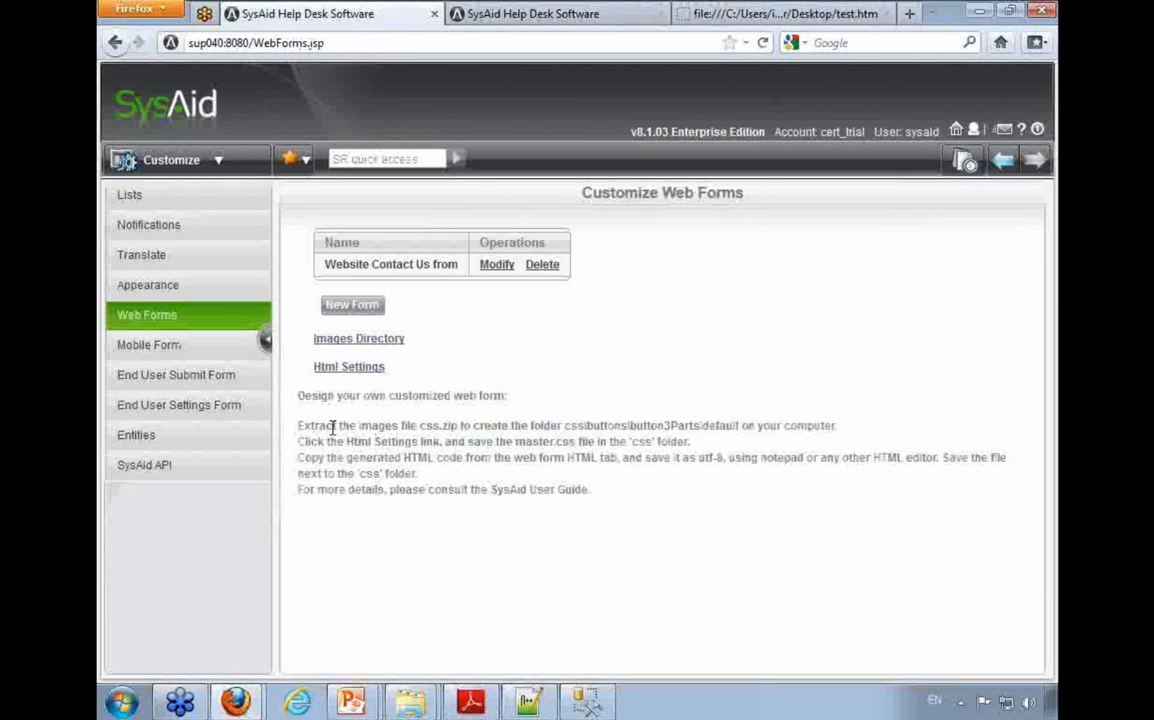
{"action": "left_click_drag", "start_coordinate": [300, 427], "coordinate": [740, 425]}
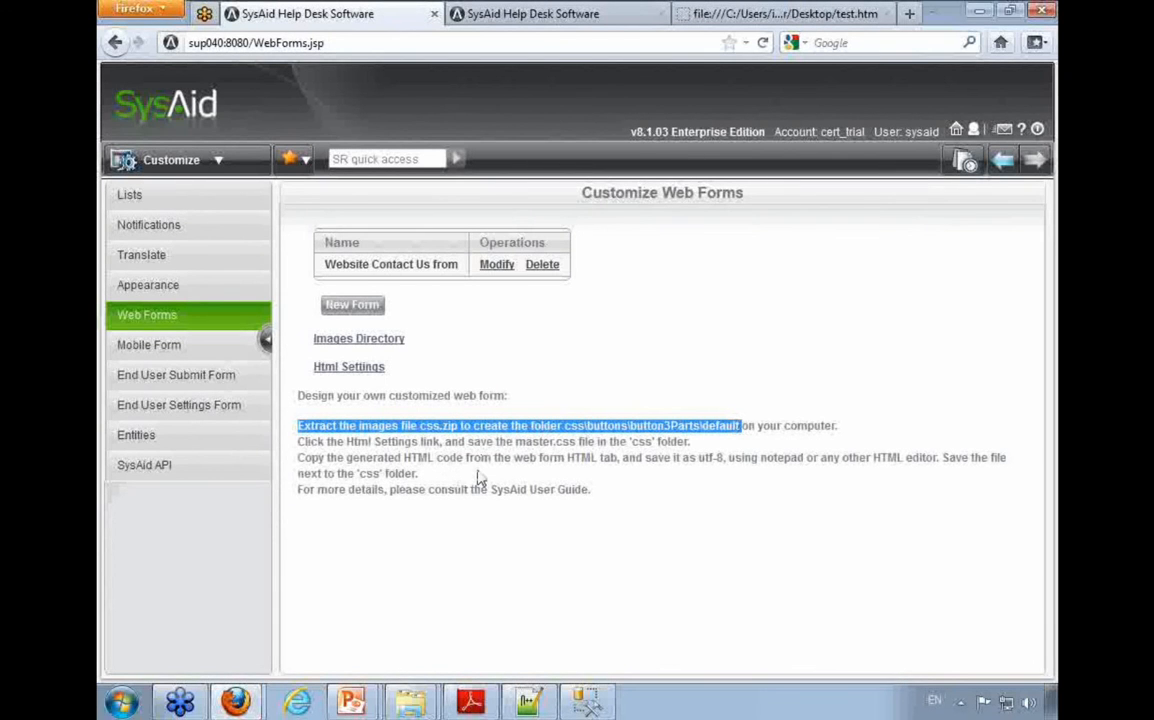
Step: Open the Html Settings stylesheet from the Customize Web Forms page and save it as master.css to the Desktop
{"action": "left_click", "coordinate": [366, 372]}
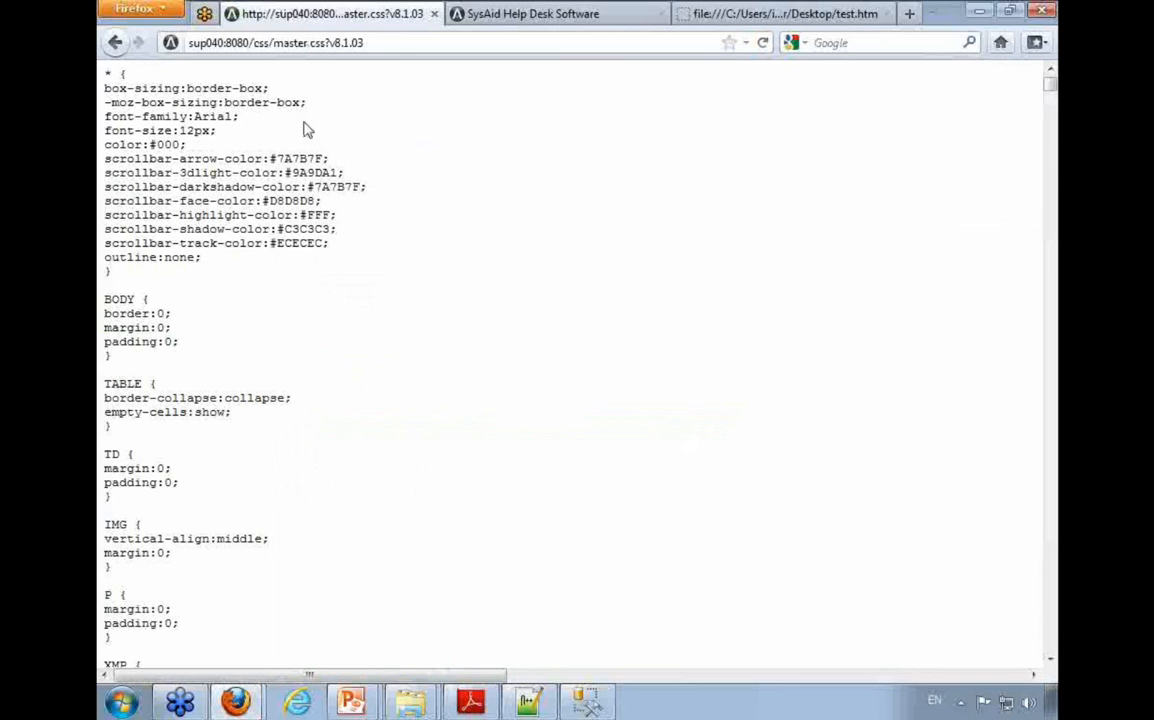
{"action": "key", "text": "alt"}
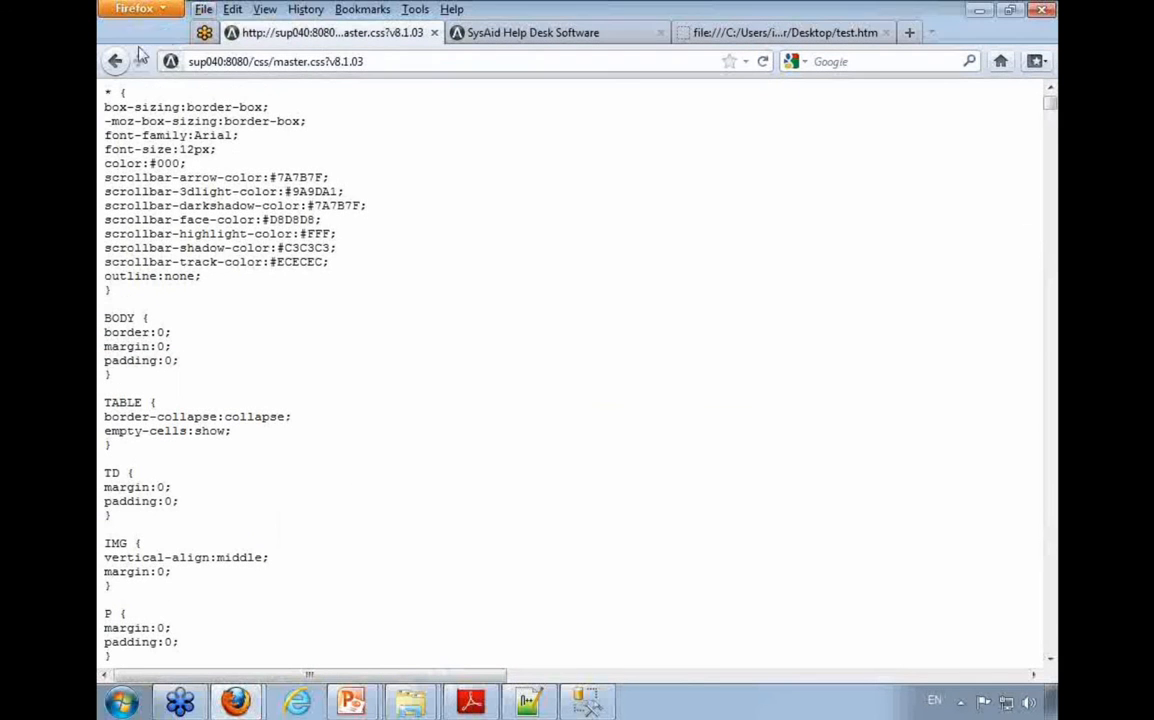
{"action": "left_click", "coordinate": [203, 9]}
{"action": "left_click", "coordinate": [258, 101]}
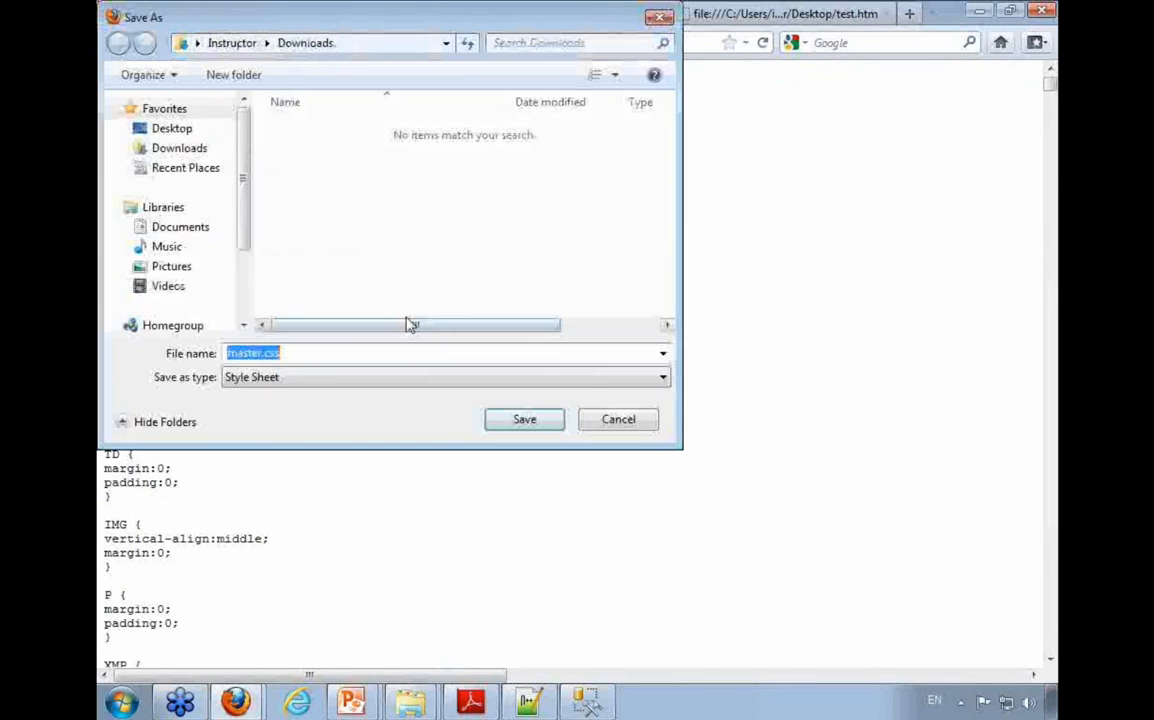
{"action": "left_click", "coordinate": [150, 128]}
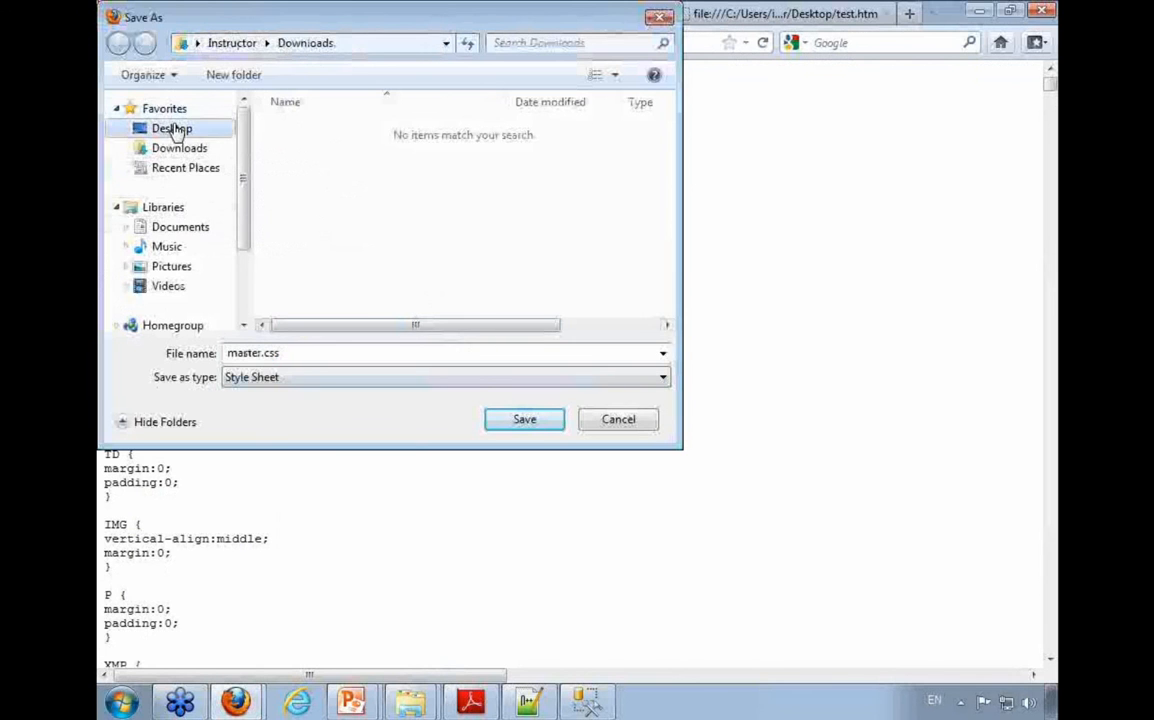
{"action": "left_click", "coordinate": [537, 425]}
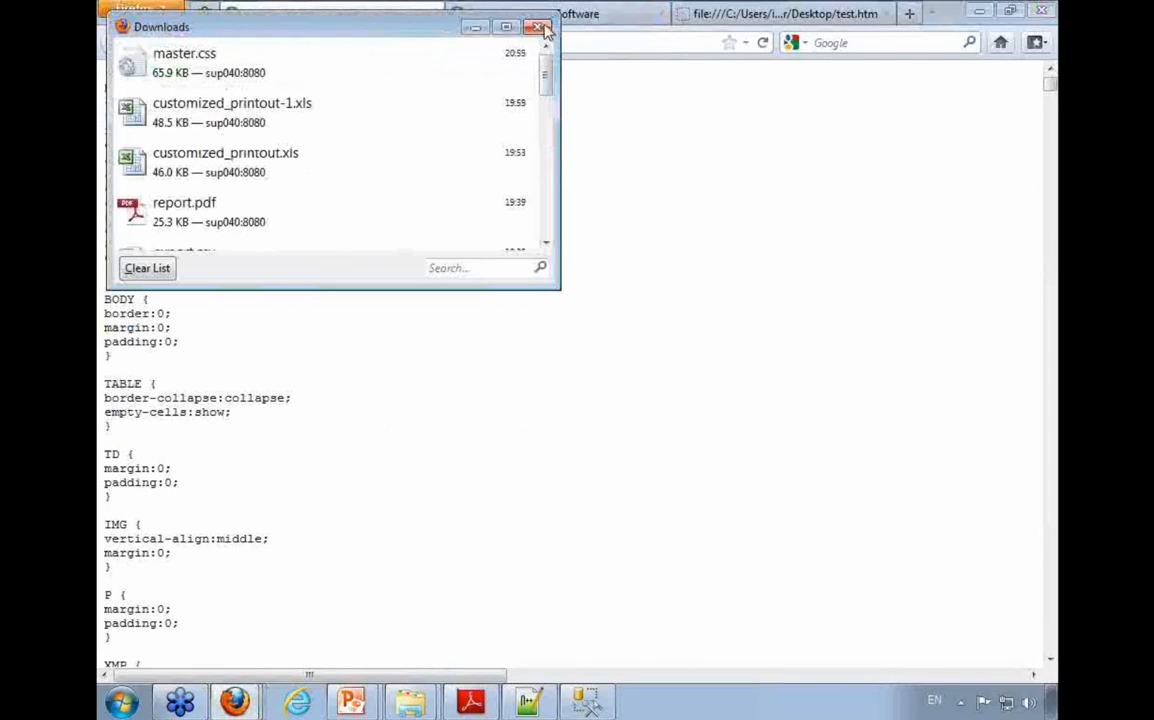
{"action": "left_click", "coordinate": [517, 16]}
Step: Return from the stylesheet to the Customize Web Forms page, logging in again as sysaid with the account password
{"action": "left_click", "coordinate": [250, 20]}
{"action": "key", "text": "F5"}
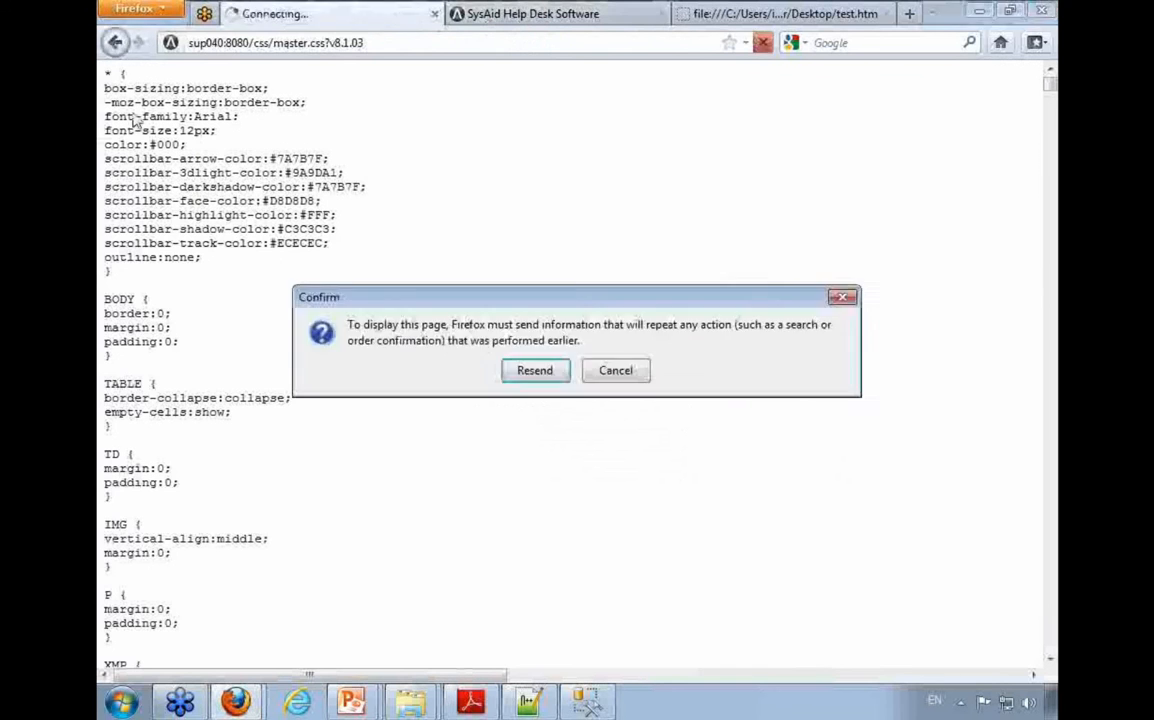
{"action": "left_click", "coordinate": [536, 372]}
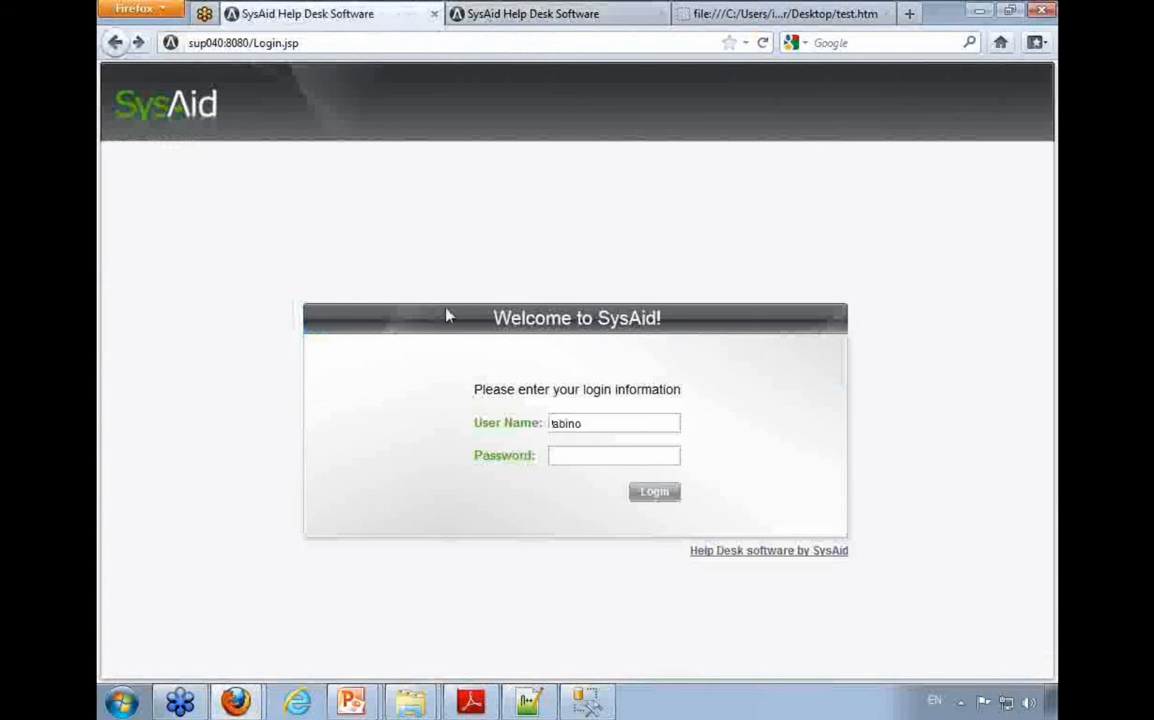
{"action": "double_click", "coordinate": [566, 423]}
{"action": "type", "text": "sysaid"}
{"action": "key", "text": "Tab"}
{"action": "type", "text": "********"}
{"action": "key", "text": "Return"}
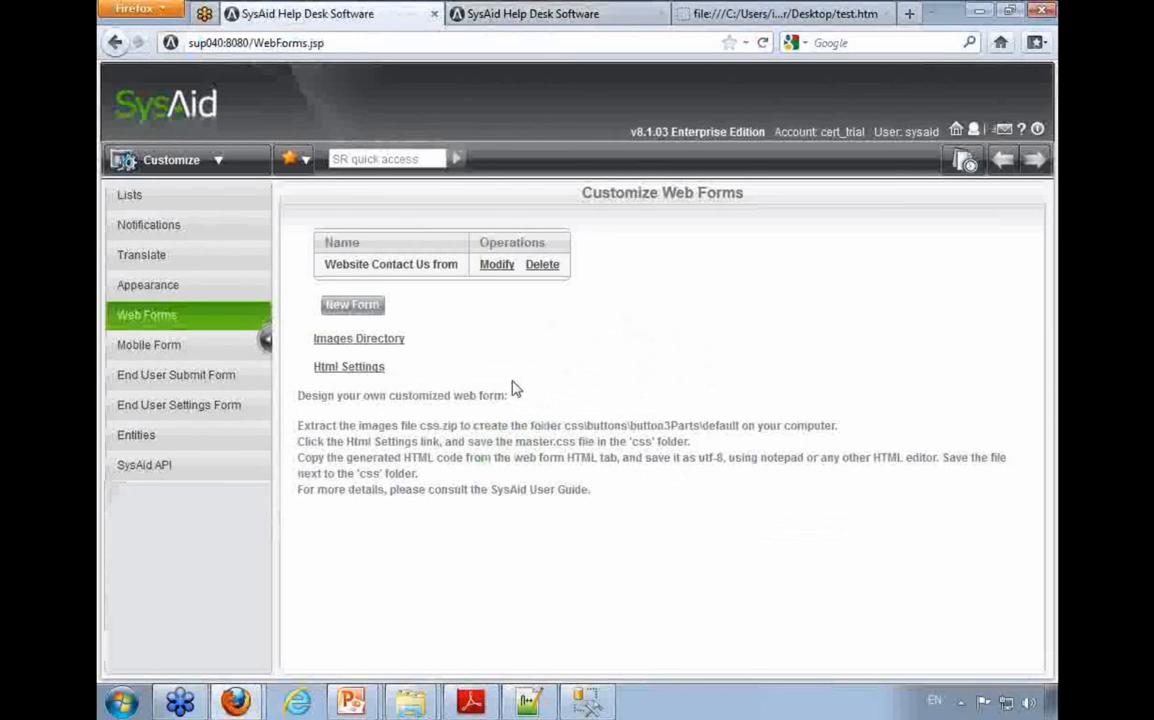
Step: Download the Images Directory archive css.zip, choosing to save the file
{"action": "left_click", "coordinate": [383, 340]}
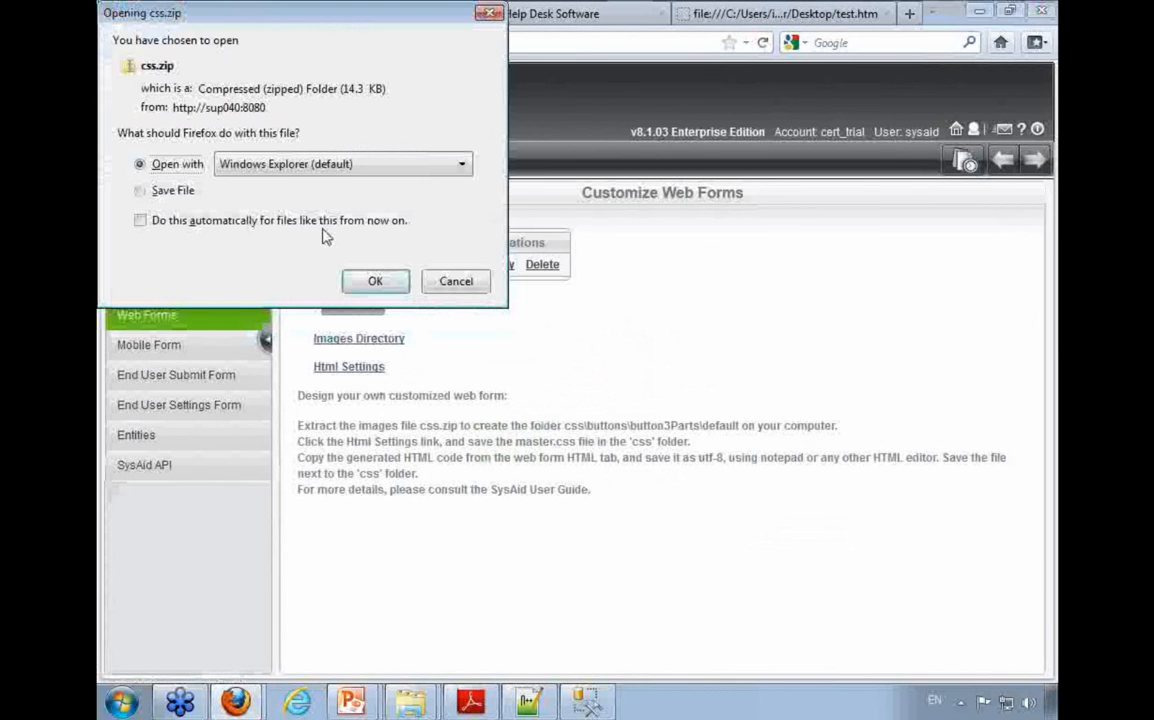
{"action": "left_click", "coordinate": [175, 192]}
{"action": "left_click", "coordinate": [375, 281]}
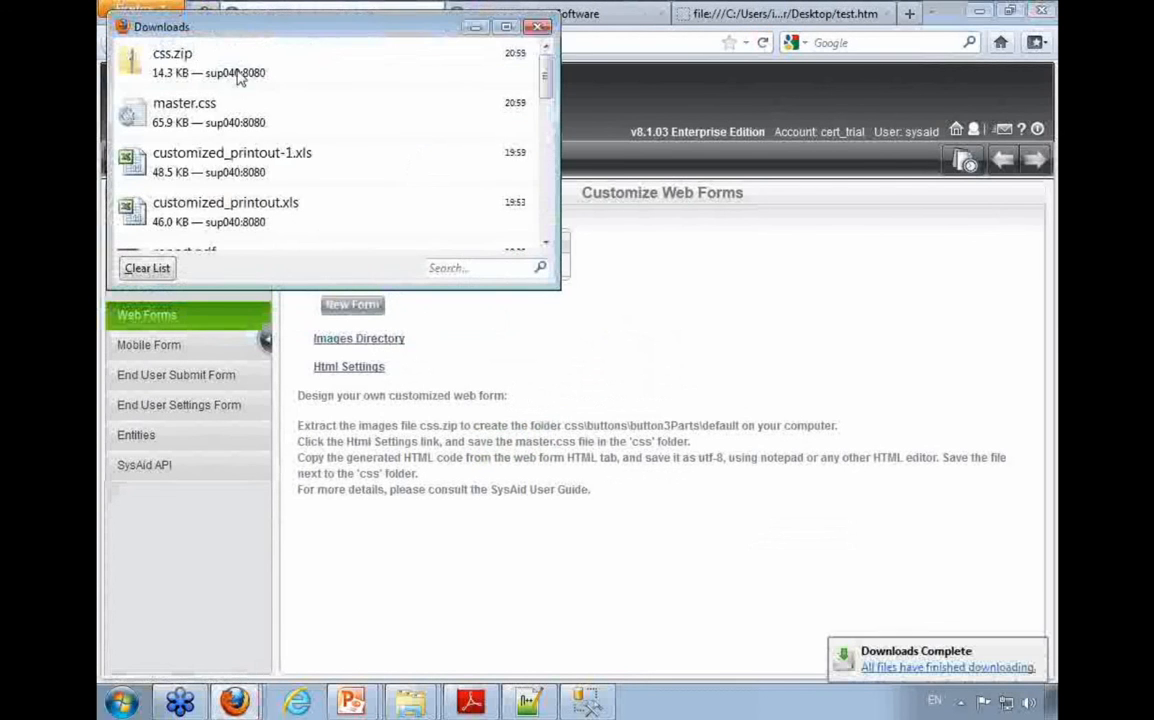
Step: Open the downloaded css.zip and copy its css folder into the Desktop folder
{"action": "double_click", "coordinate": [325, 68]}
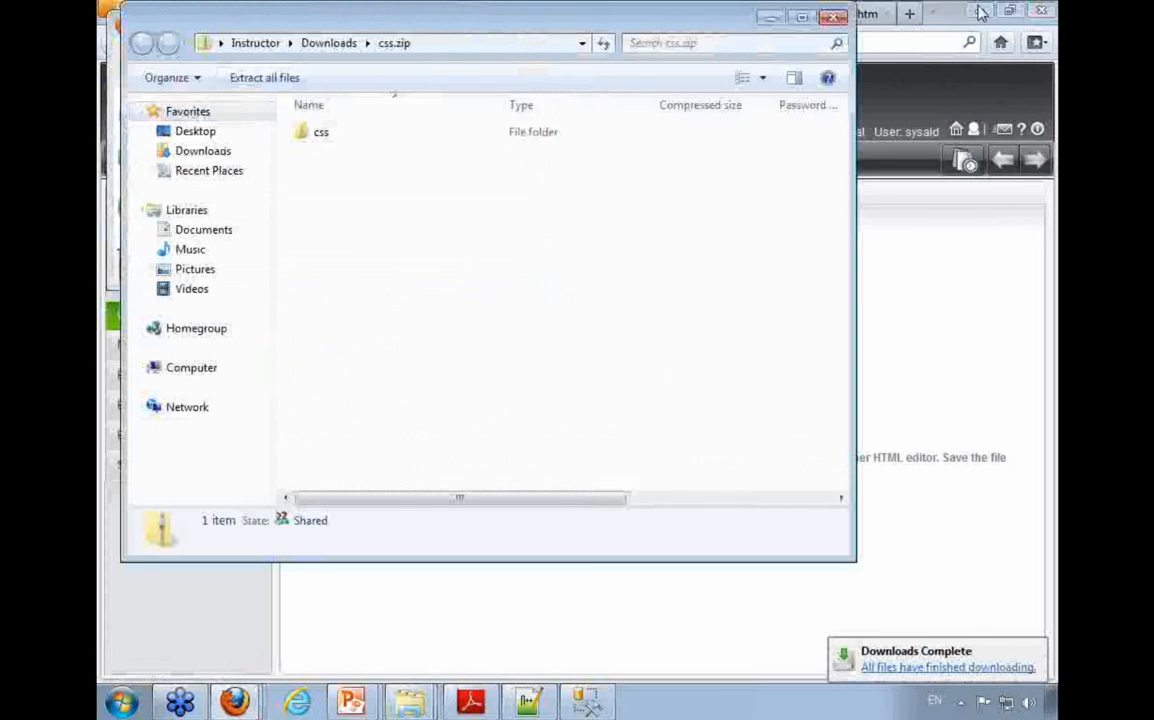
{"action": "left_click", "coordinate": [980, 11]}
{"action": "left_click", "coordinate": [980, 12]}
{"action": "key", "text": "super+d"}
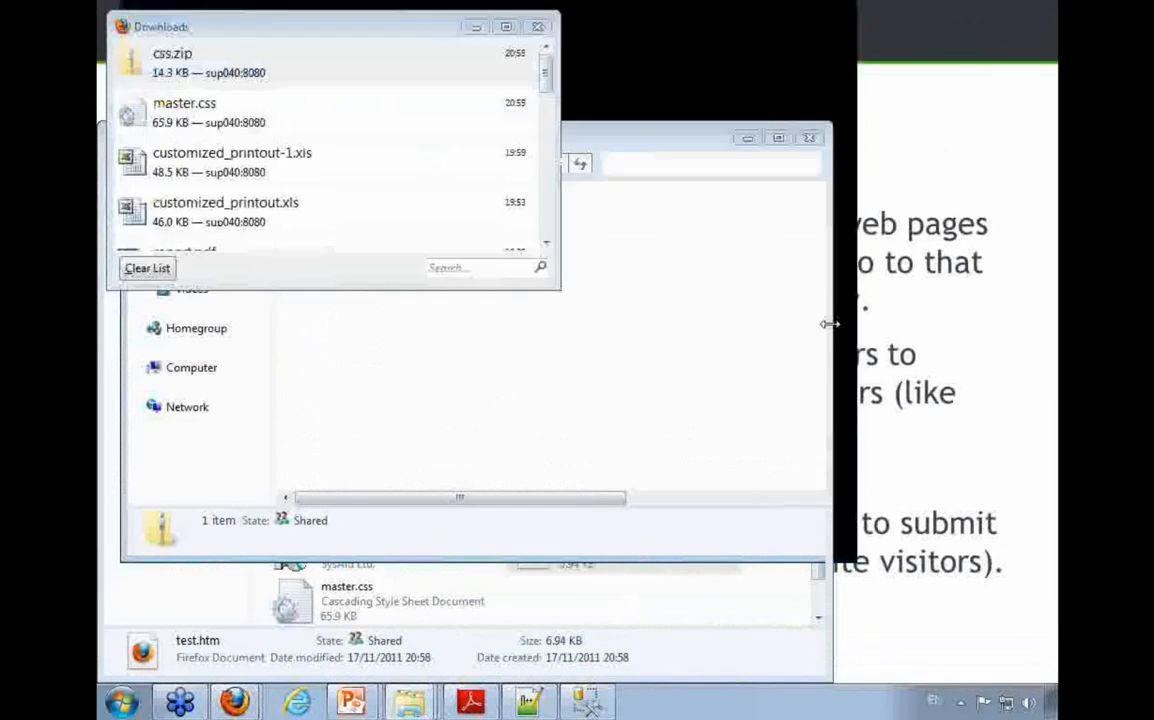
{"action": "mouse_move", "coordinate": [410, 705]}
{"action": "left_click", "coordinate": [412, 630]}
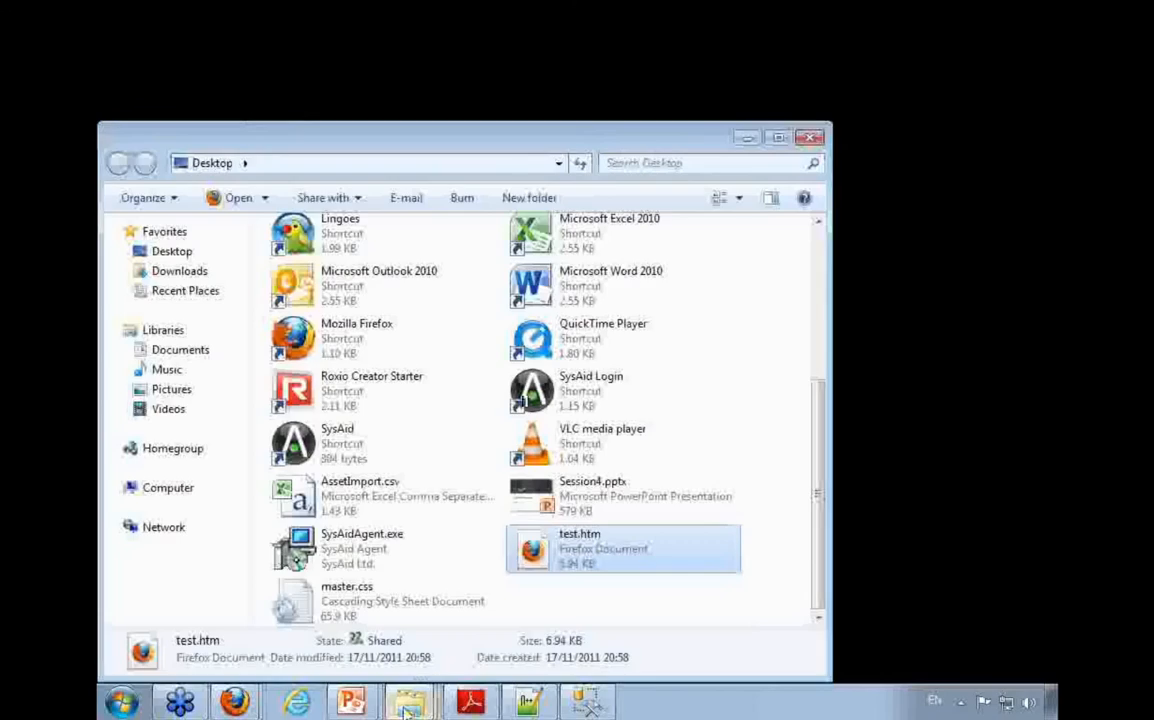
{"action": "left_click", "coordinate": [404, 667]}
{"action": "left_click_drag", "start_coordinate": [322, 132], "coordinate": [603, 601]}
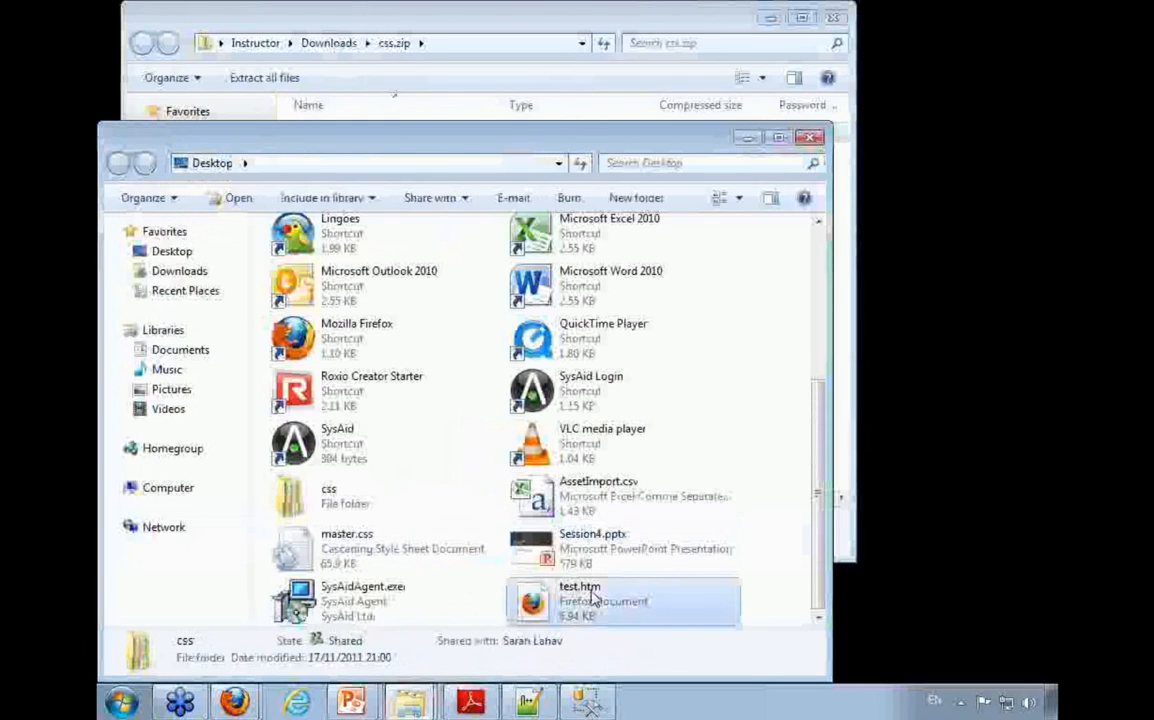
Step: Open test.htm from the Desktop to check its styling, and look inside the css folder before returning to the Desktop folder
{"action": "double_click", "coordinate": [592, 598]}
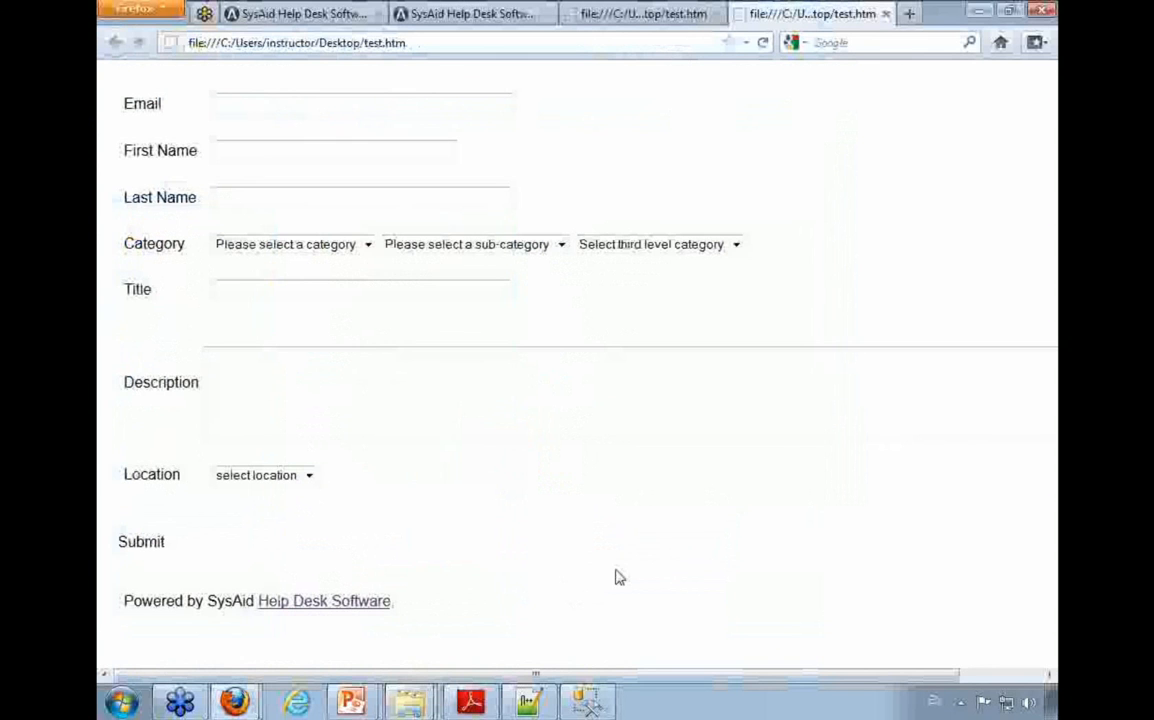
{"action": "key", "text": "alt+Tab"}
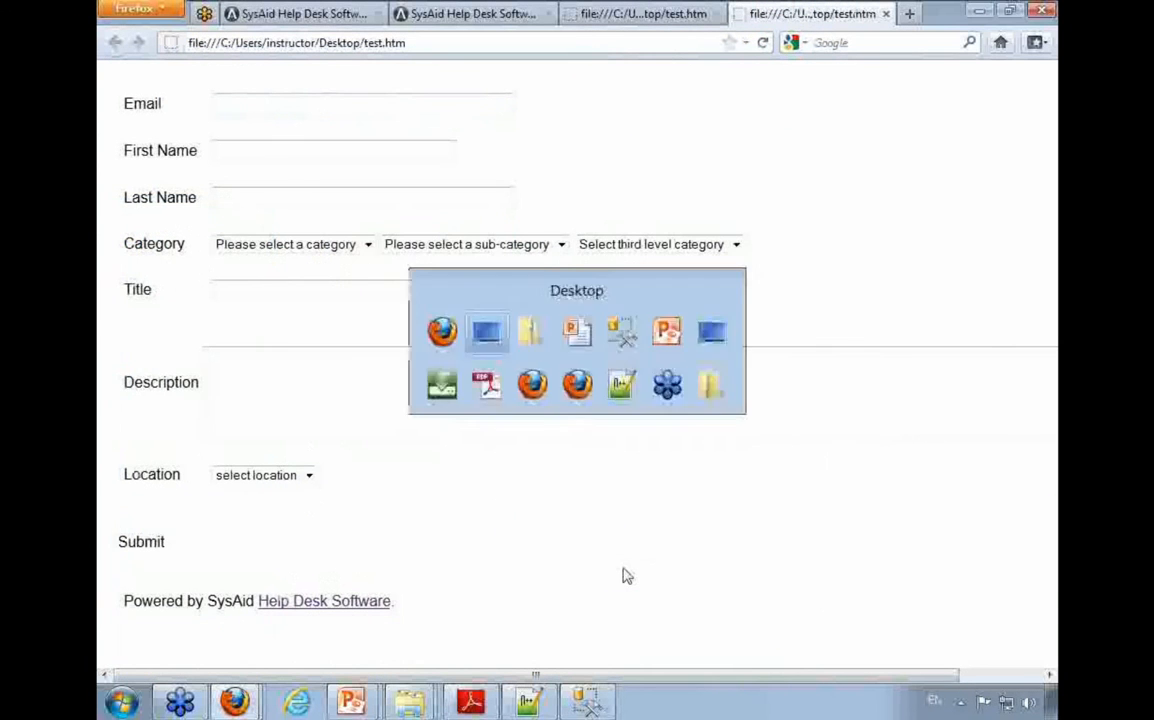
{"action": "double_click", "coordinate": [330, 488]}
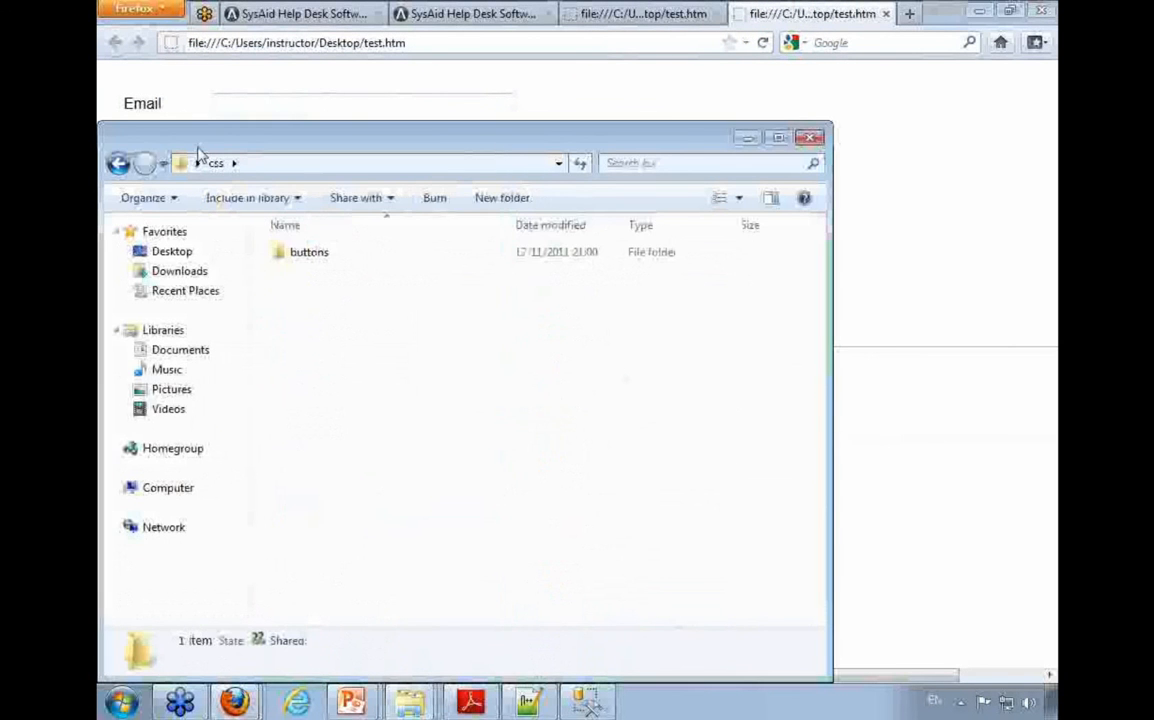
{"action": "left_click", "coordinate": [121, 165]}
{"action": "scroll", "coordinate": [520, 575], "scroll_direction": "down", "scroll_amount": 2}
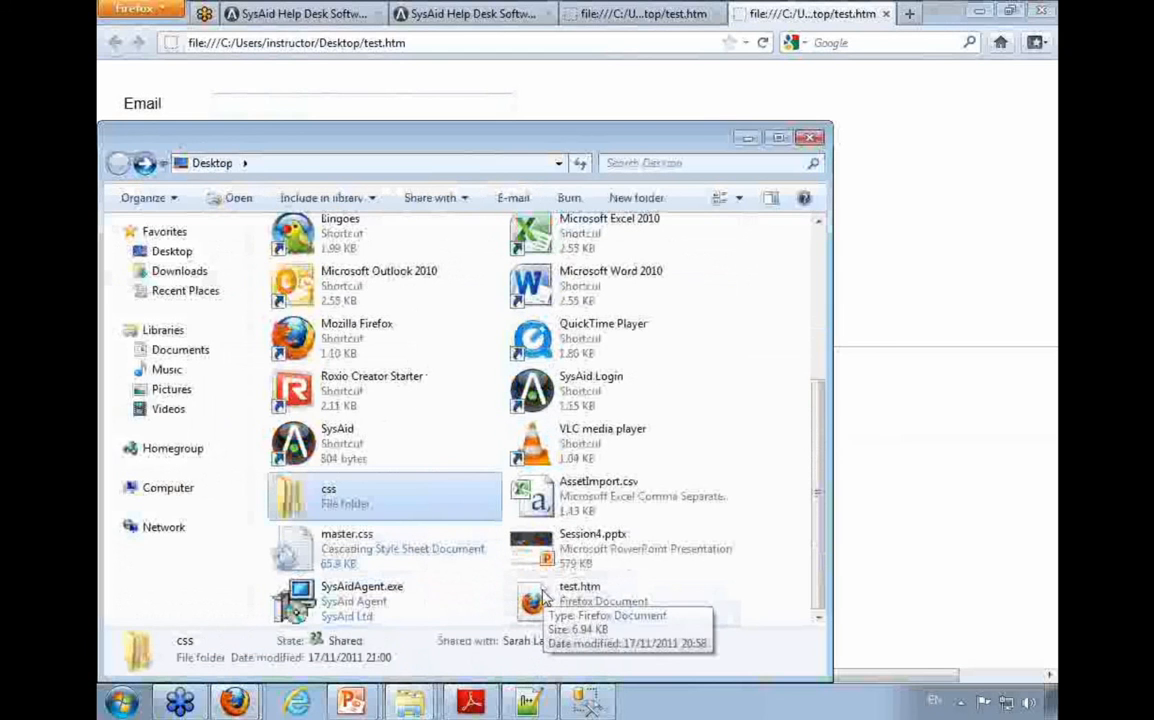
Step: Cut the css folder, master.css and test.htm from the Desktop and paste them into C:\Program Files (x86)\SysAidServer\root\
{"action": "left_click", "coordinate": [460, 562], "text": "ctrl"}
{"action": "left_click", "coordinate": [546, 606], "text": "ctrl"}
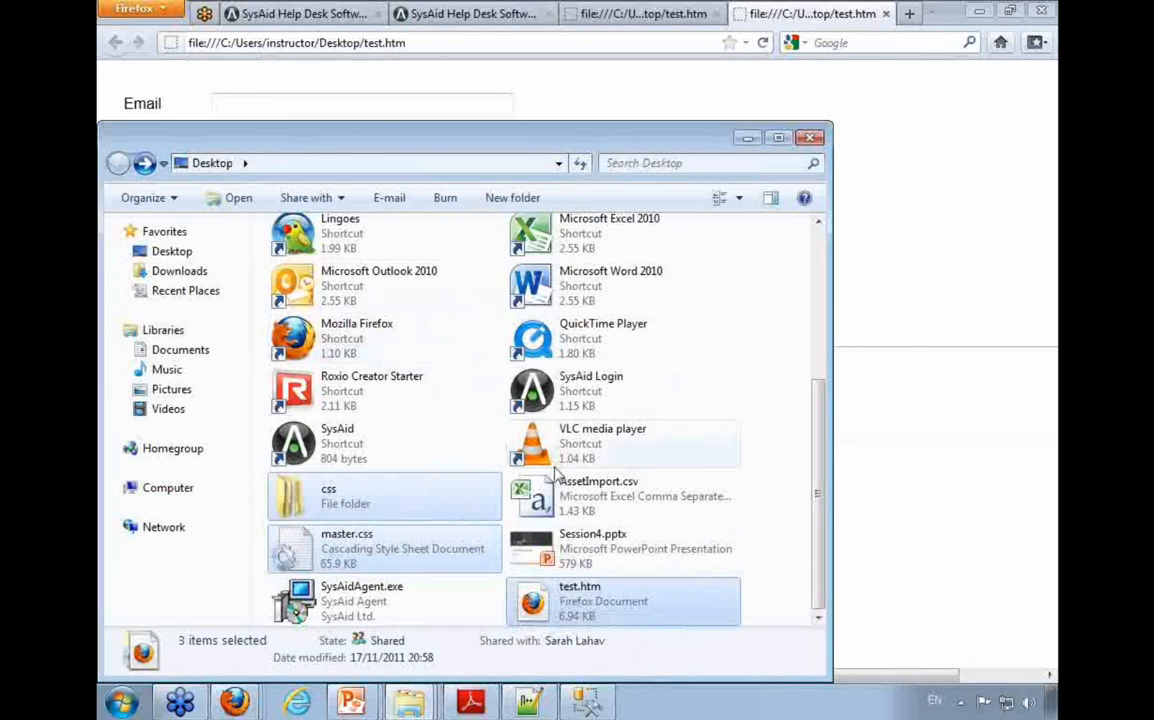
{"action": "left_click", "coordinate": [297, 163]}
{"action": "type", "text": "c:\\pro"}
{"action": "key", "text": "Down"}
{"action": "key", "text": "Down"}
{"action": "key", "text": "Down"}
{"action": "key", "text": "Down"}
{"action": "type", "text": "\\"}
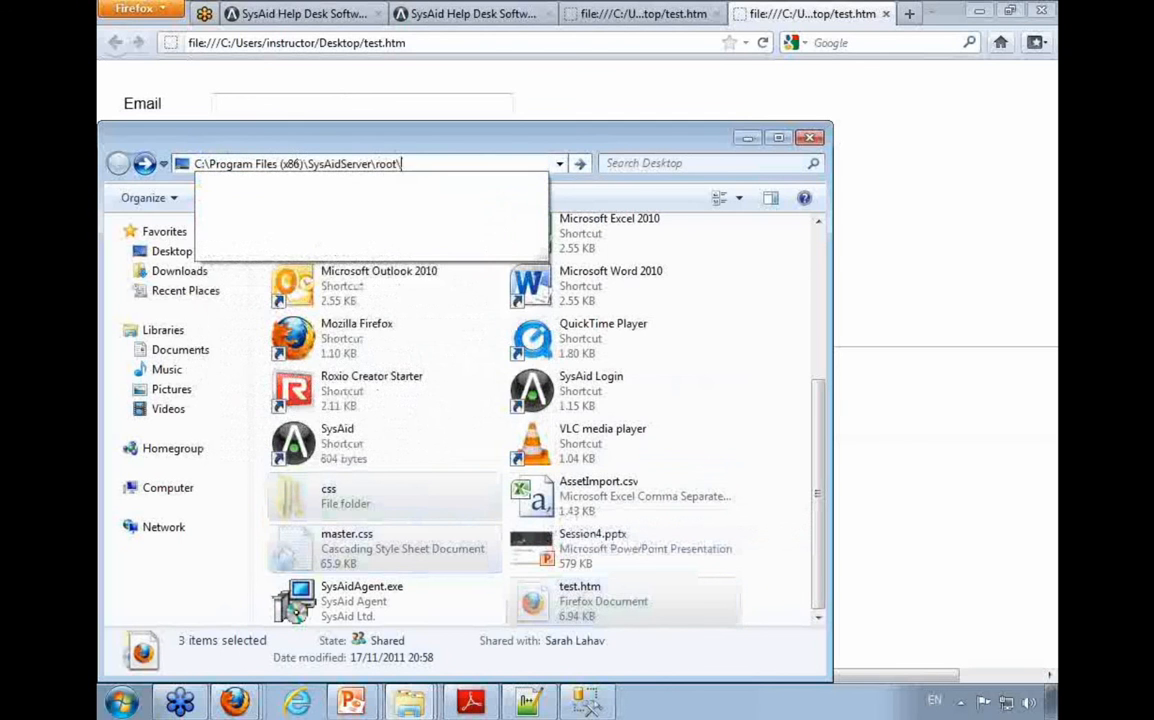
{"action": "key", "text": "Return"}
{"action": "key", "text": "ctrl+v"}
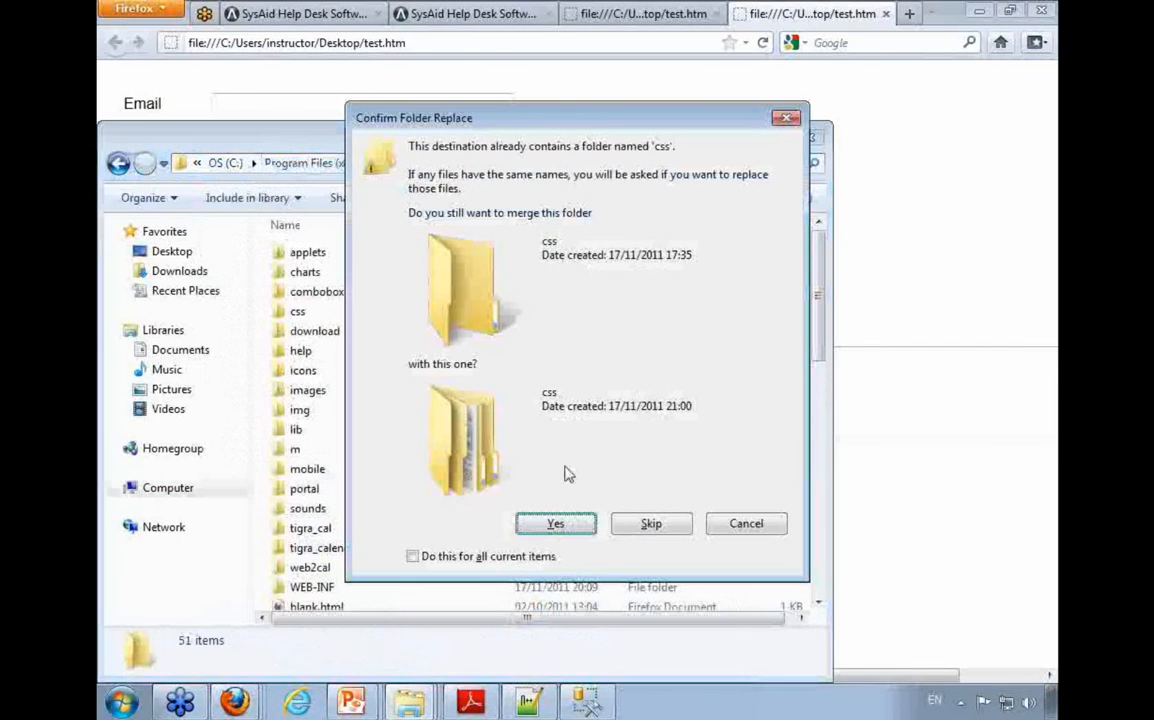
Step: Merge the css folders, replace all files with conflicting names, and grant administrator permission for all items
{"action": "left_click", "coordinate": [509, 557]}
{"action": "left_click", "coordinate": [553, 525]}
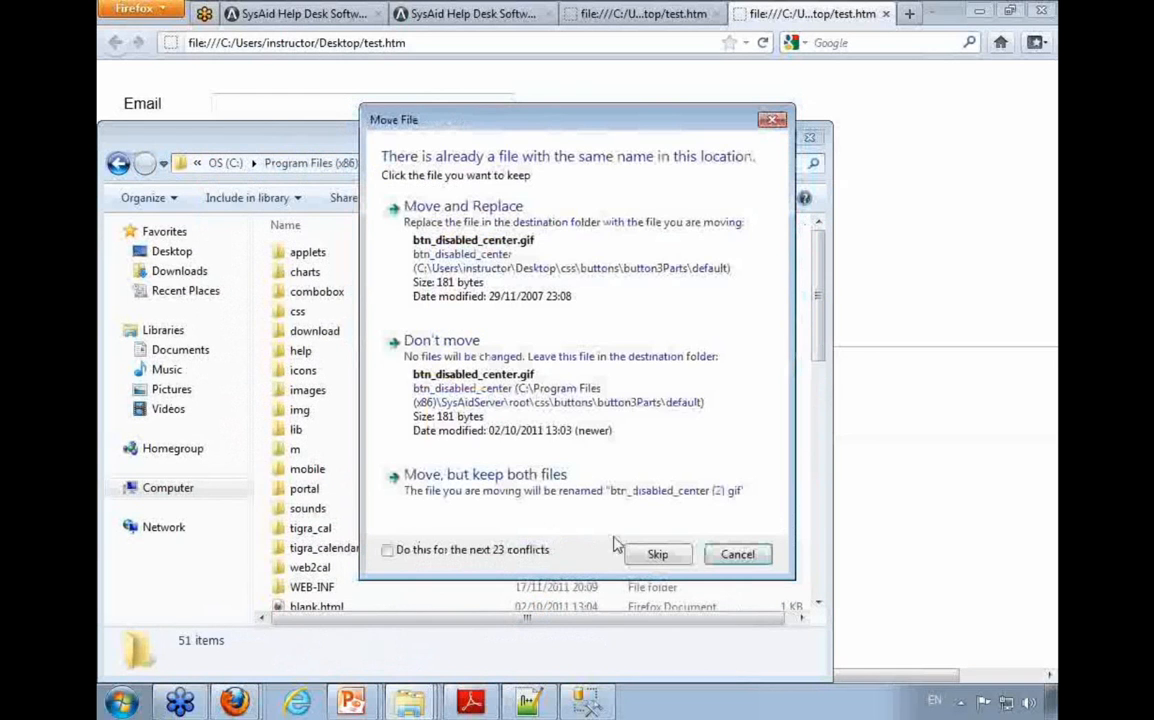
{"action": "left_click", "coordinate": [456, 550]}
{"action": "left_click", "coordinate": [480, 244]}
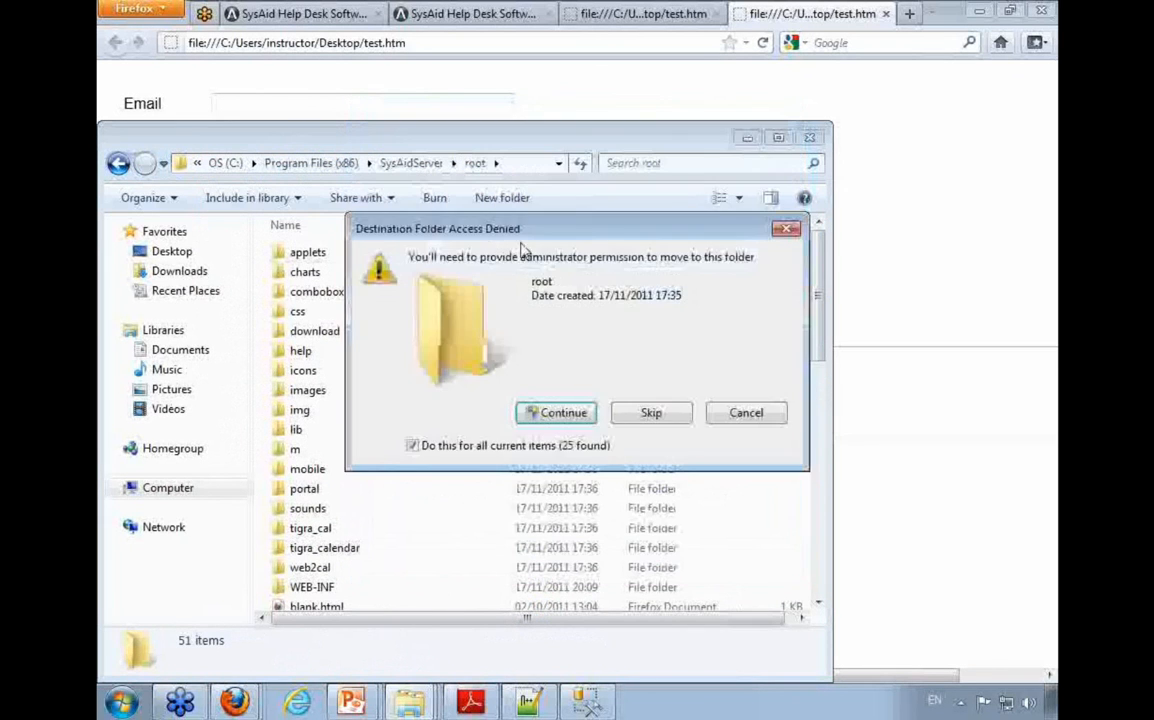
{"action": "left_click", "coordinate": [574, 418]}
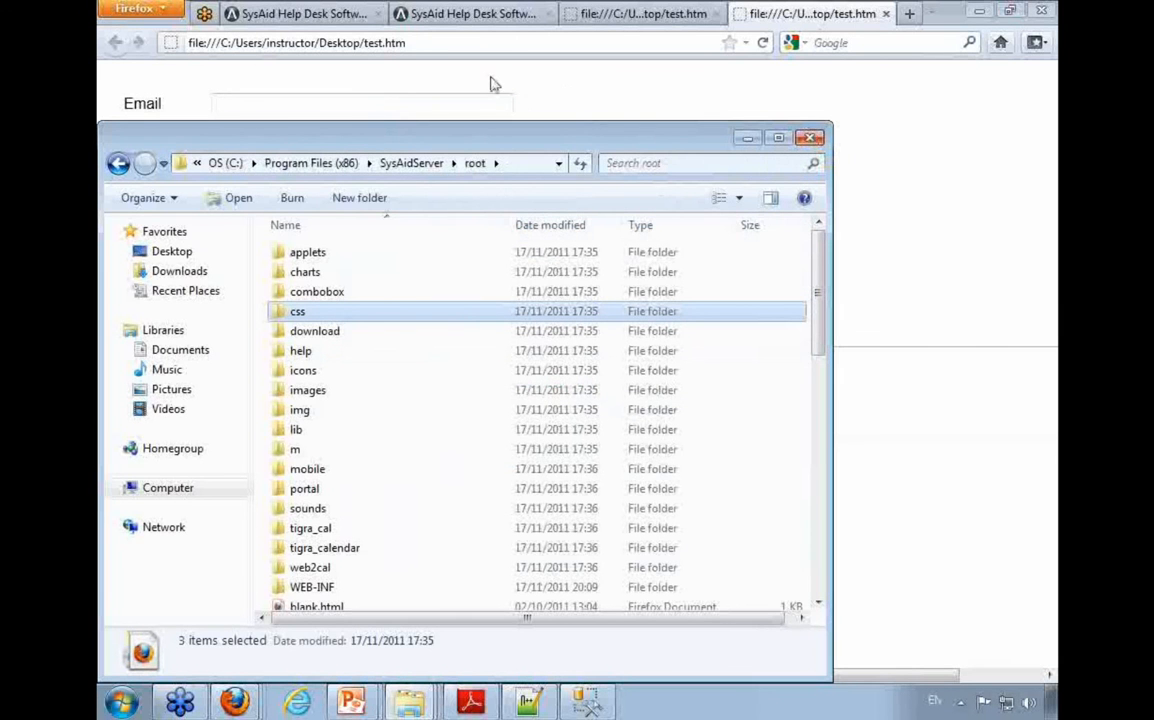
Step: Load 127.0.0.1:8080/test.htm in the second SysAid browser tab and close the two tabs showing the Desktop copy
{"action": "left_click", "coordinate": [429, 43]}
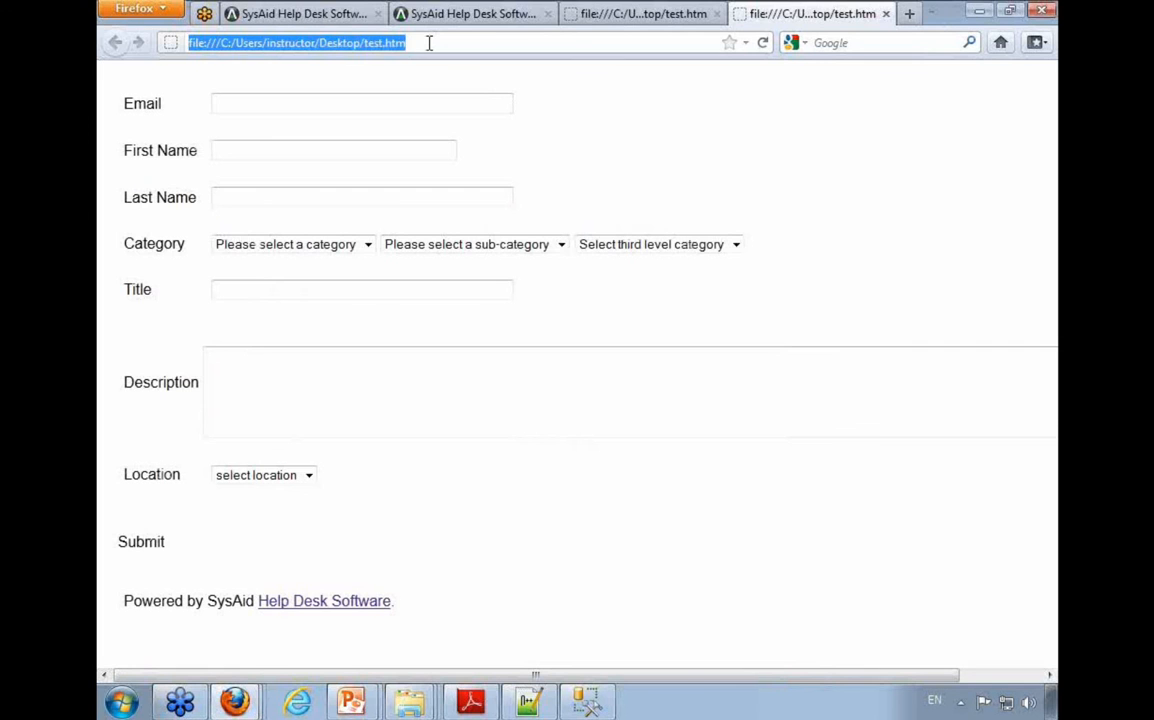
{"action": "left_click", "coordinate": [470, 14]}
{"action": "left_click", "coordinate": [250, 42]}
{"action": "left_click_drag", "start_coordinate": [258, 42], "coordinate": [525, 44]}
{"action": "type", "text": "test.htm"}
{"action": "key", "text": "Return"}
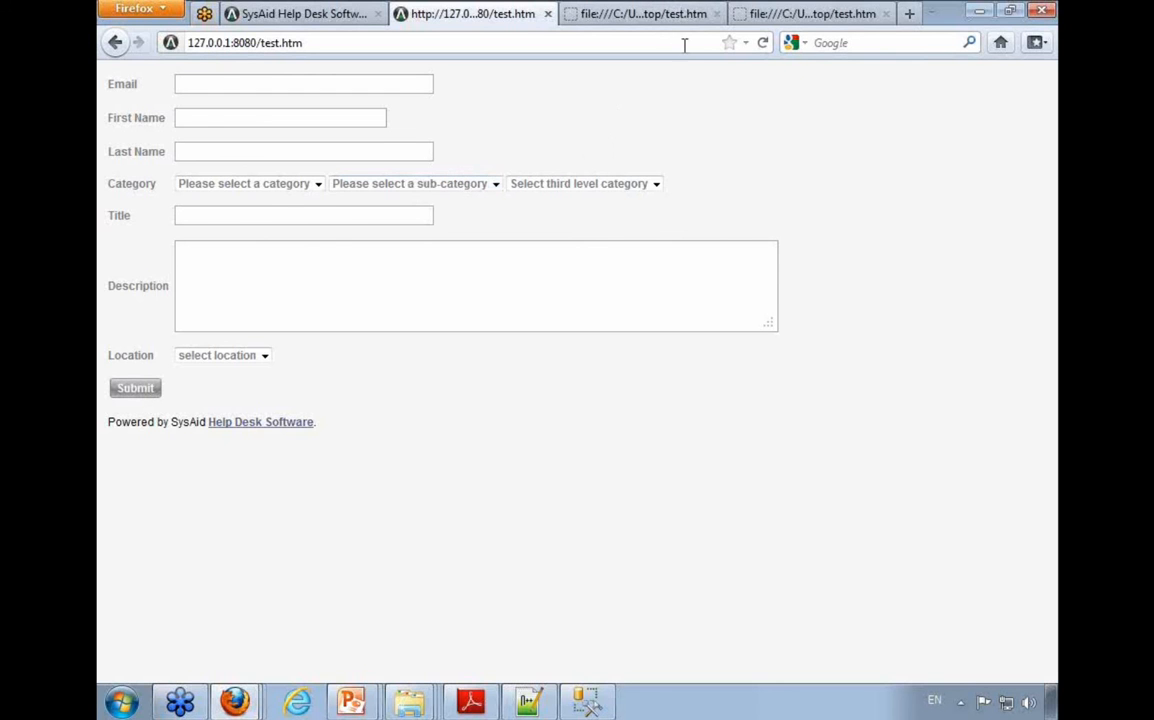
{"action": "left_click", "coordinate": [655, 10]}
{"action": "key", "text": "ctrl+w"}
{"action": "key", "text": "ctrl+w"}
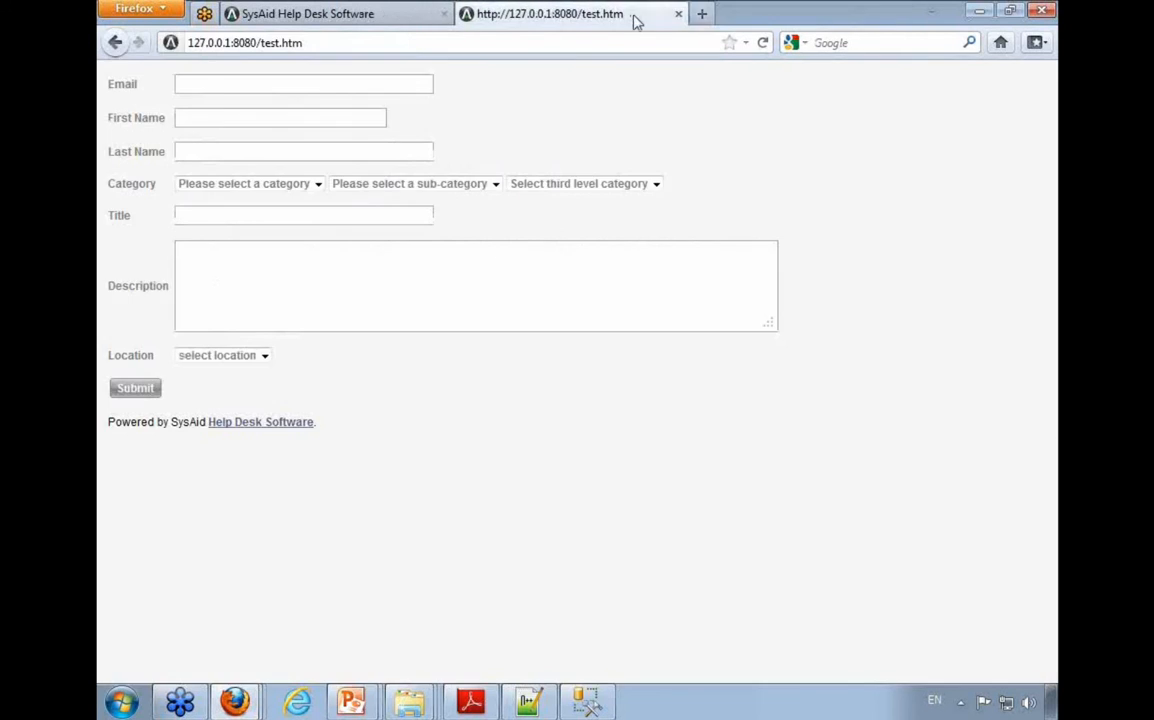
{"action": "left_click", "coordinate": [701, 14]}
{"action": "type", "text": "ilient"}
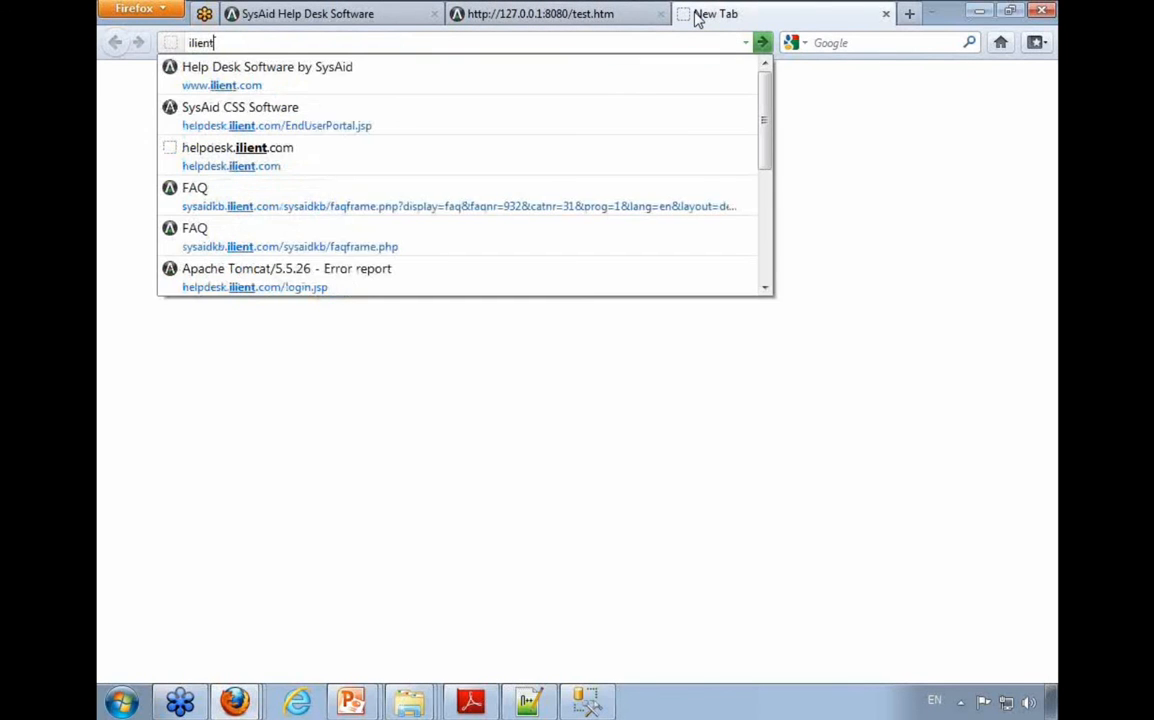
{"action": "key", "text": "Return"}
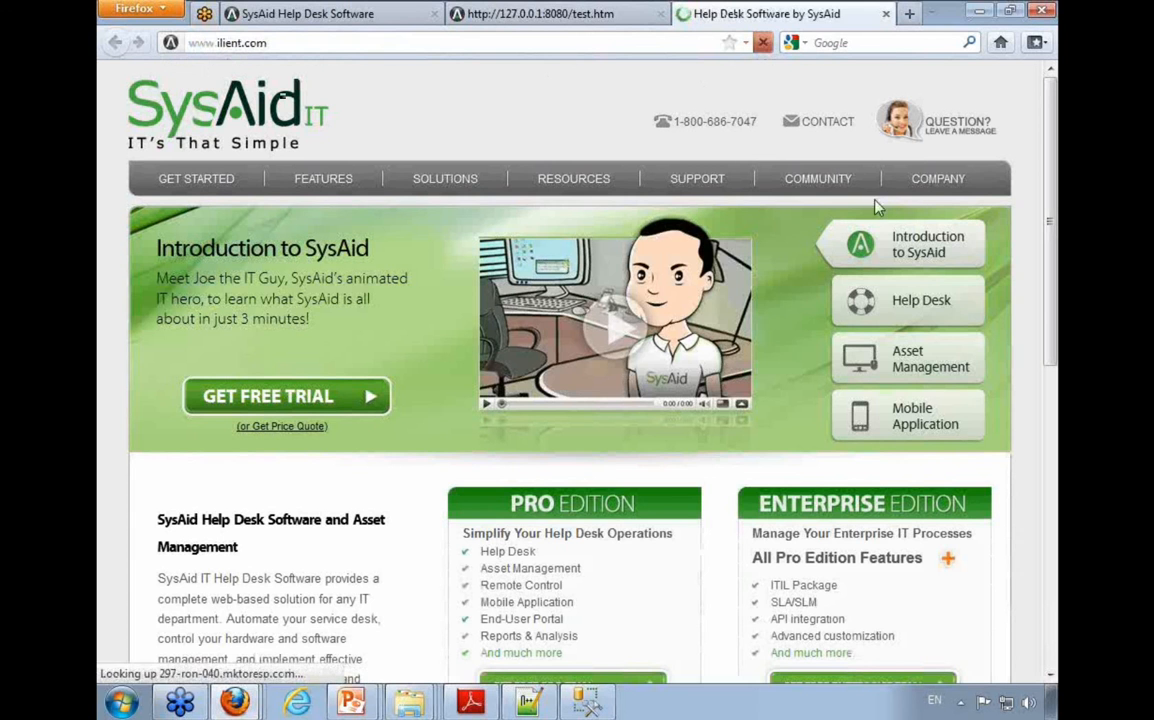
{"action": "left_click", "coordinate": [795, 124]}
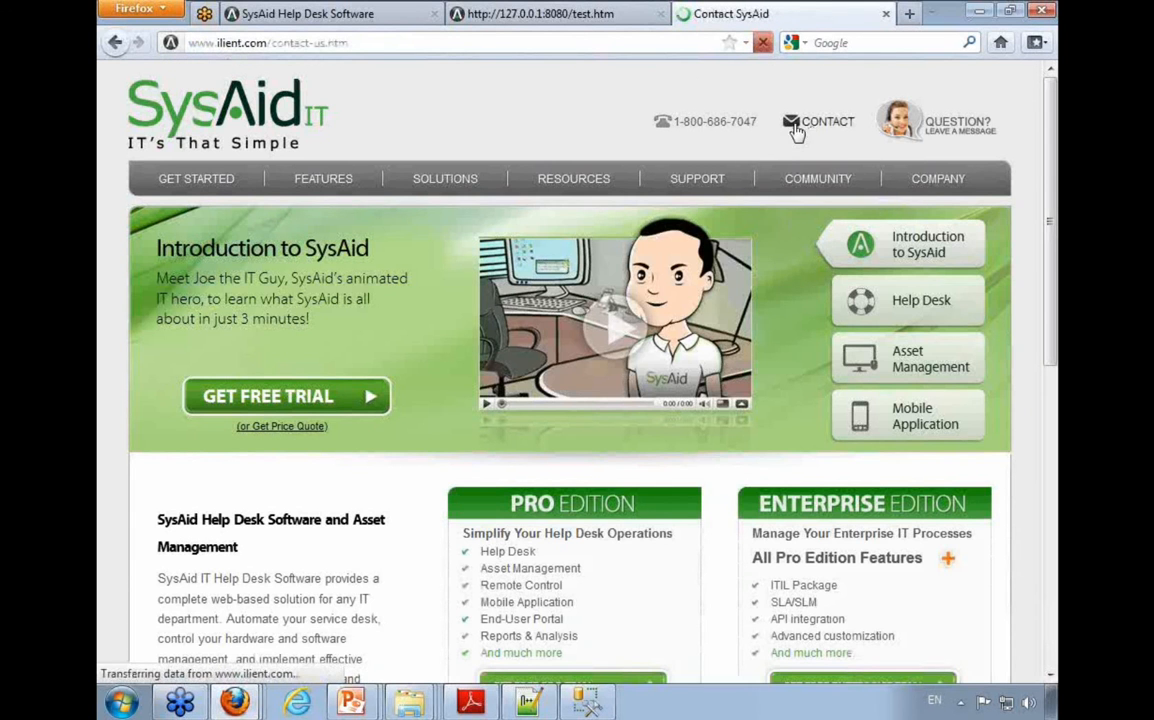
{"action": "scroll", "coordinate": [610, 285], "scroll_direction": "down", "scroll_amount": 7}
{"action": "scroll", "coordinate": [300, 283], "scroll_direction": "up", "scroll_amount": 3}
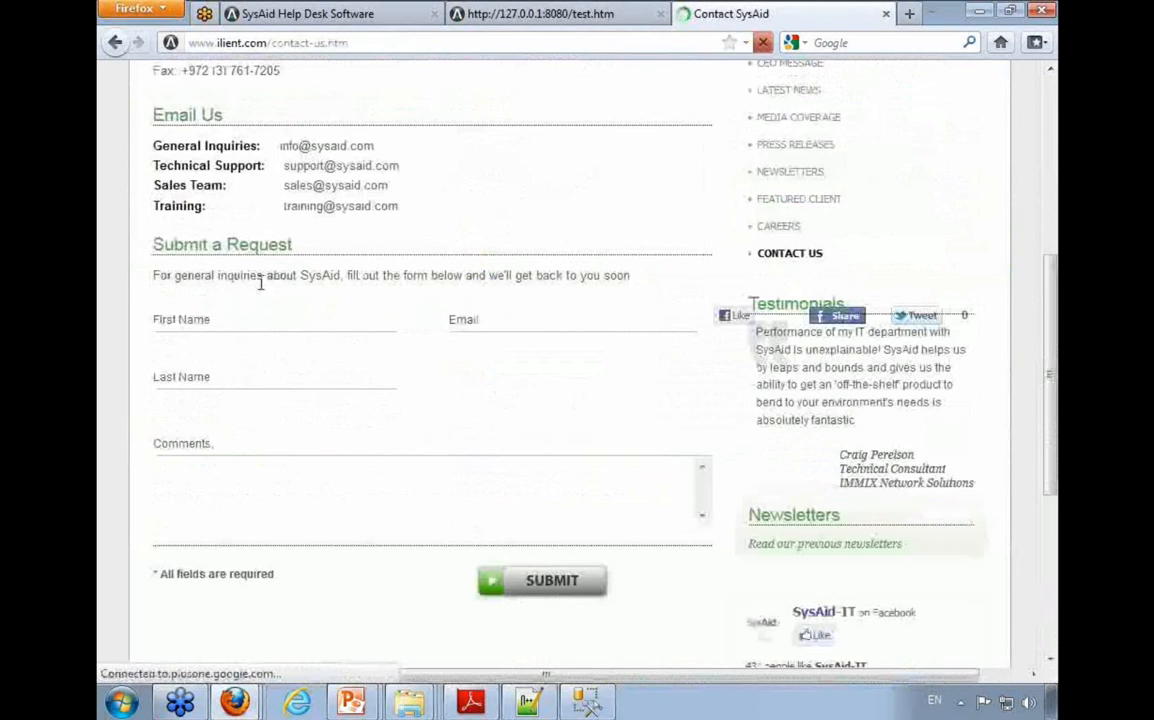
{"action": "left_click", "coordinate": [161, 338]}
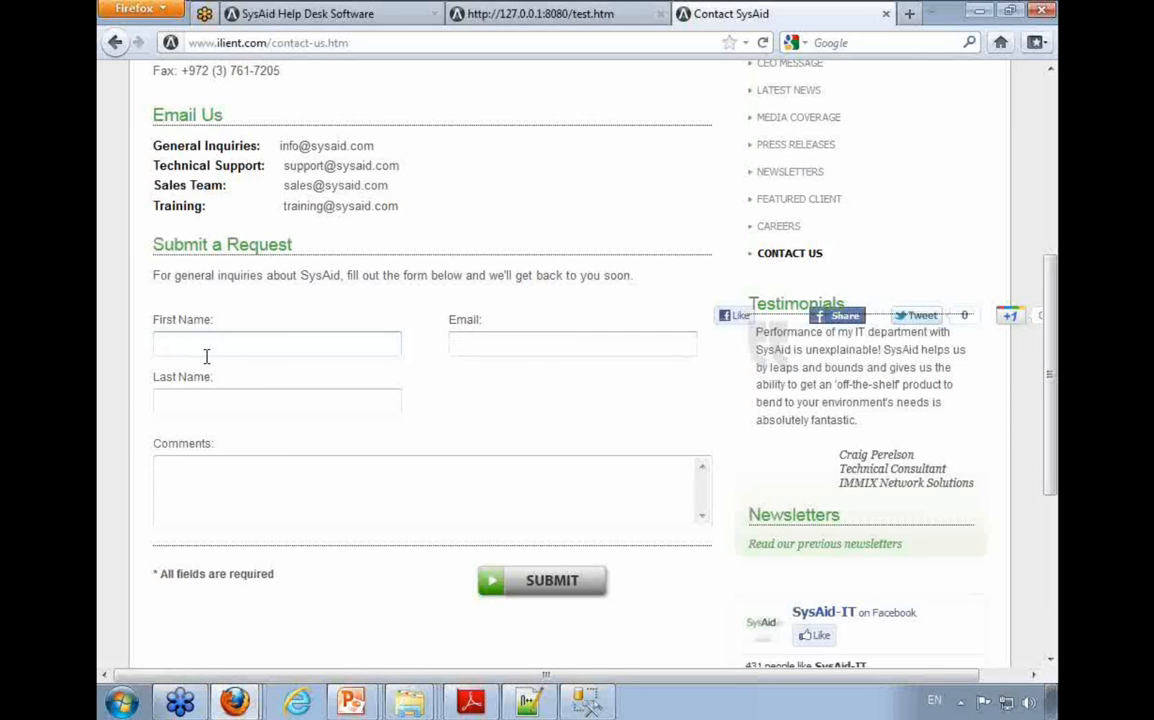
Step: Close the contact page and test form tabs, and switch to the PowerPoint slide show
{"action": "left_click", "coordinate": [887, 14]}
{"action": "left_click", "coordinate": [678, 14]}
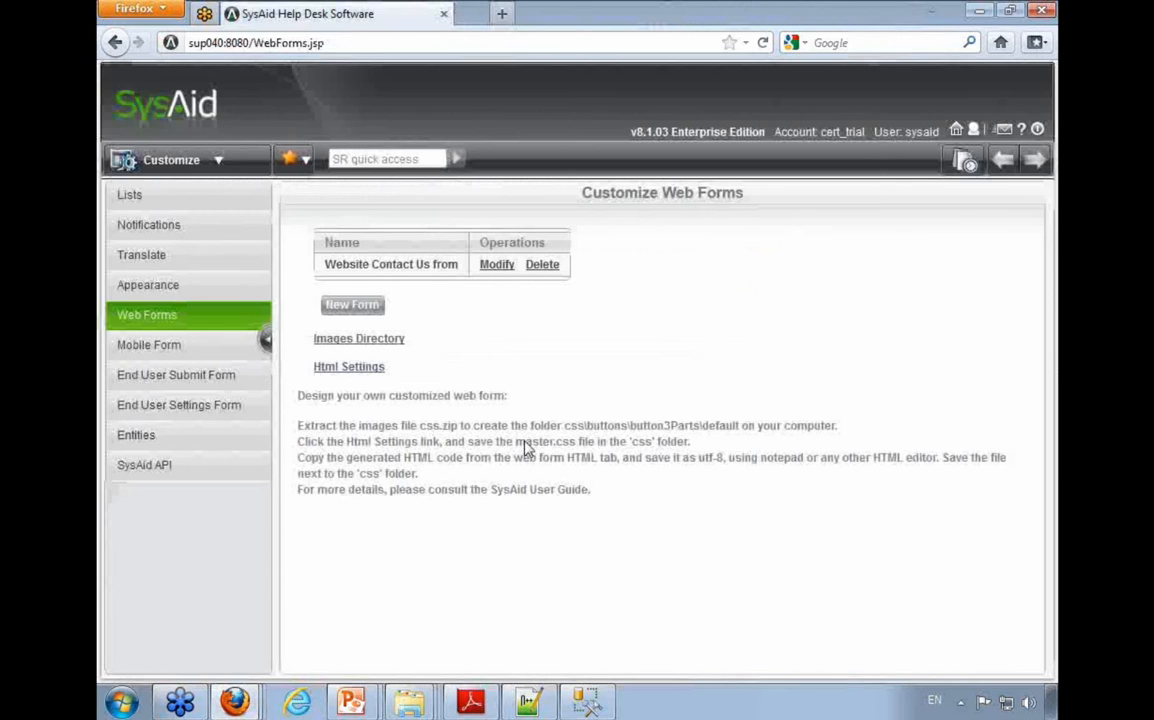
{"action": "mouse_move", "coordinate": [352, 700]}
{"action": "left_click", "coordinate": [335, 664]}
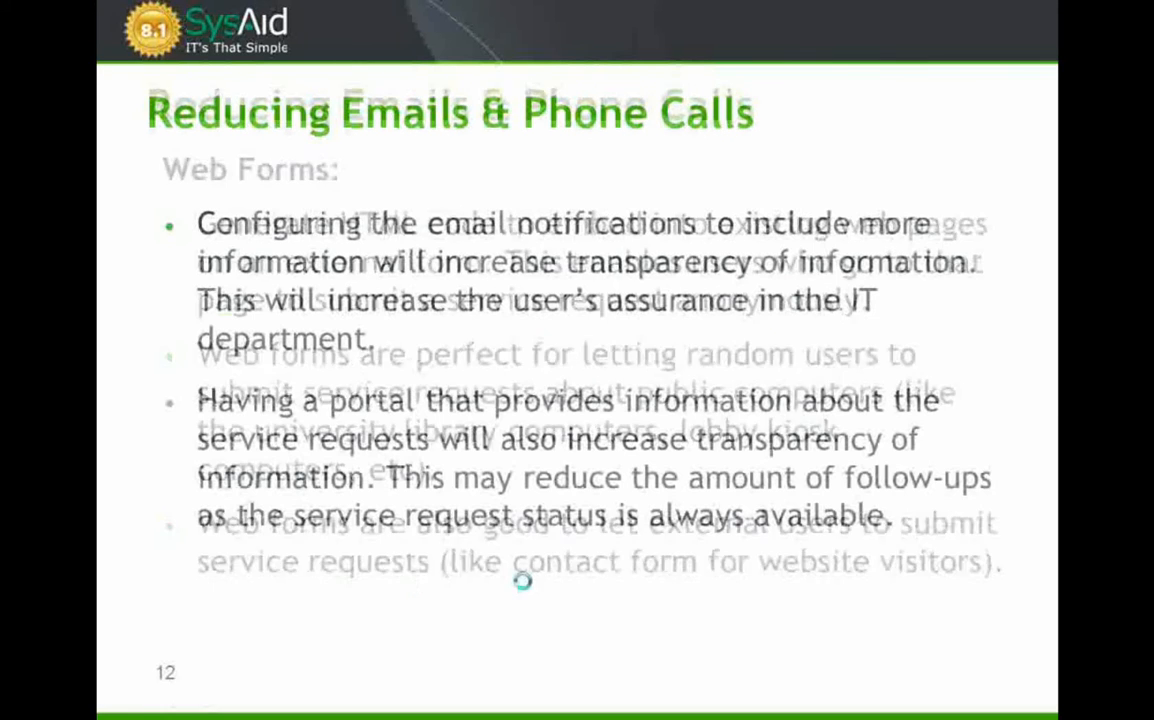